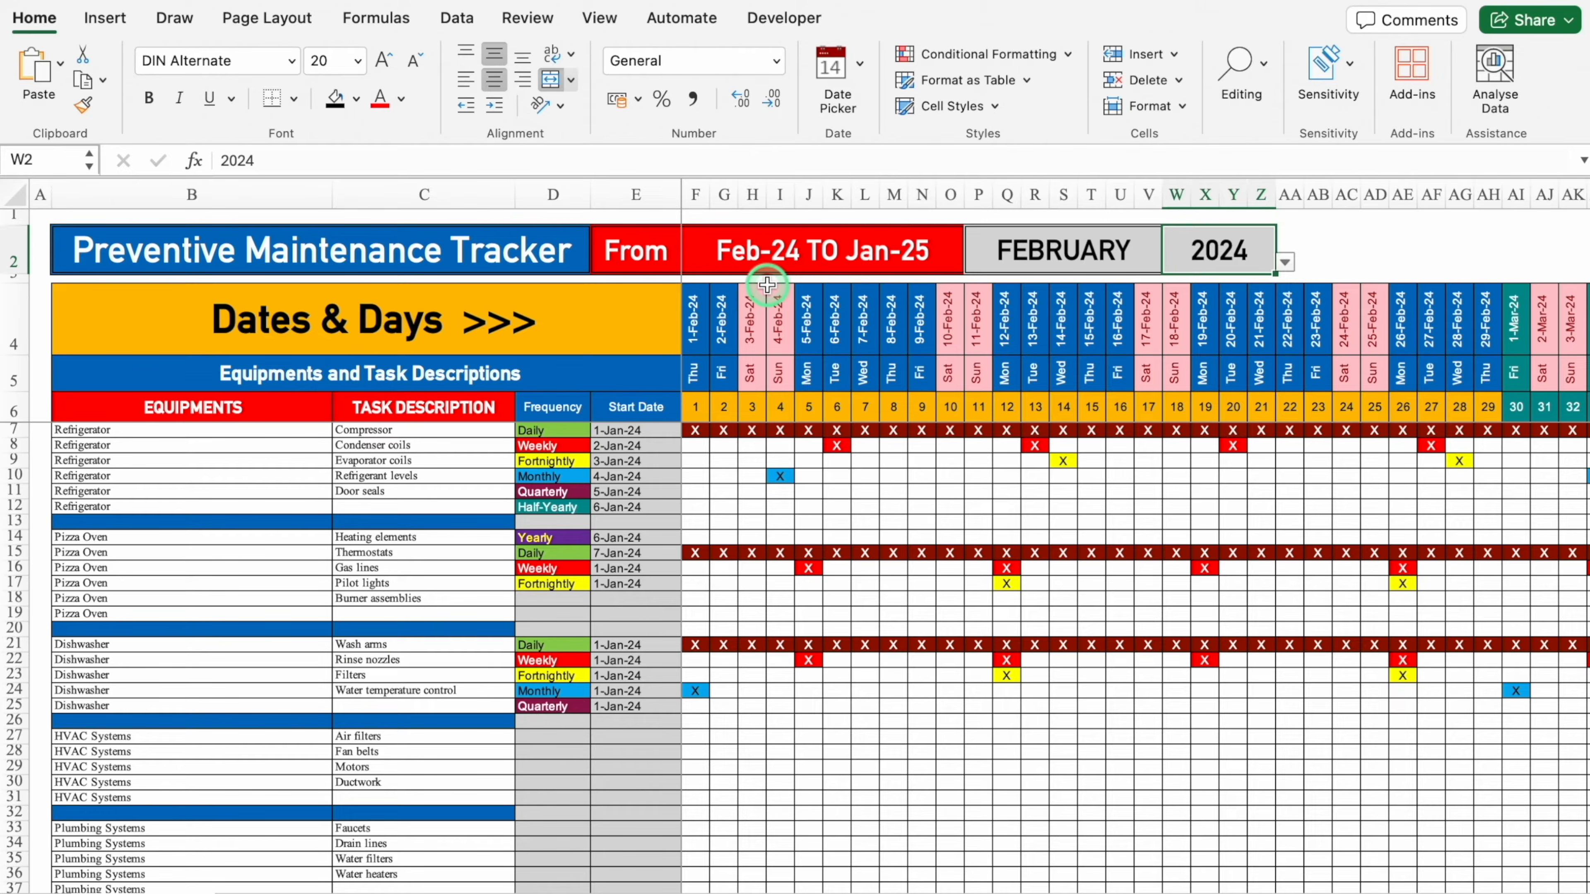
Set the tracker's start month in row 2 to JANUARY
click(1073, 247)
click(1171, 261)
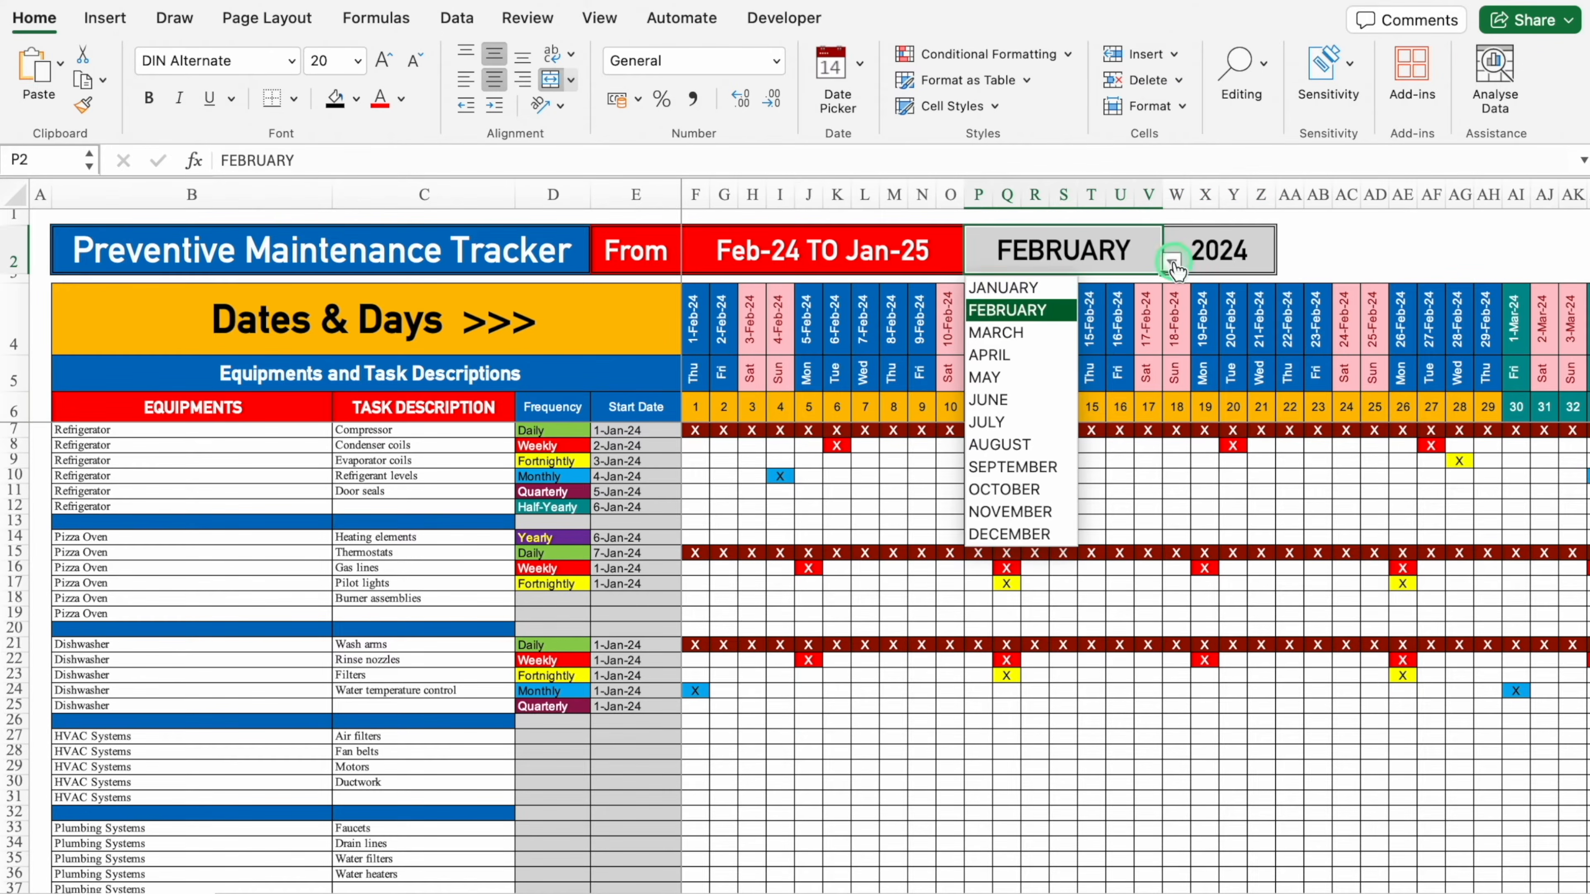
click(1052, 290)
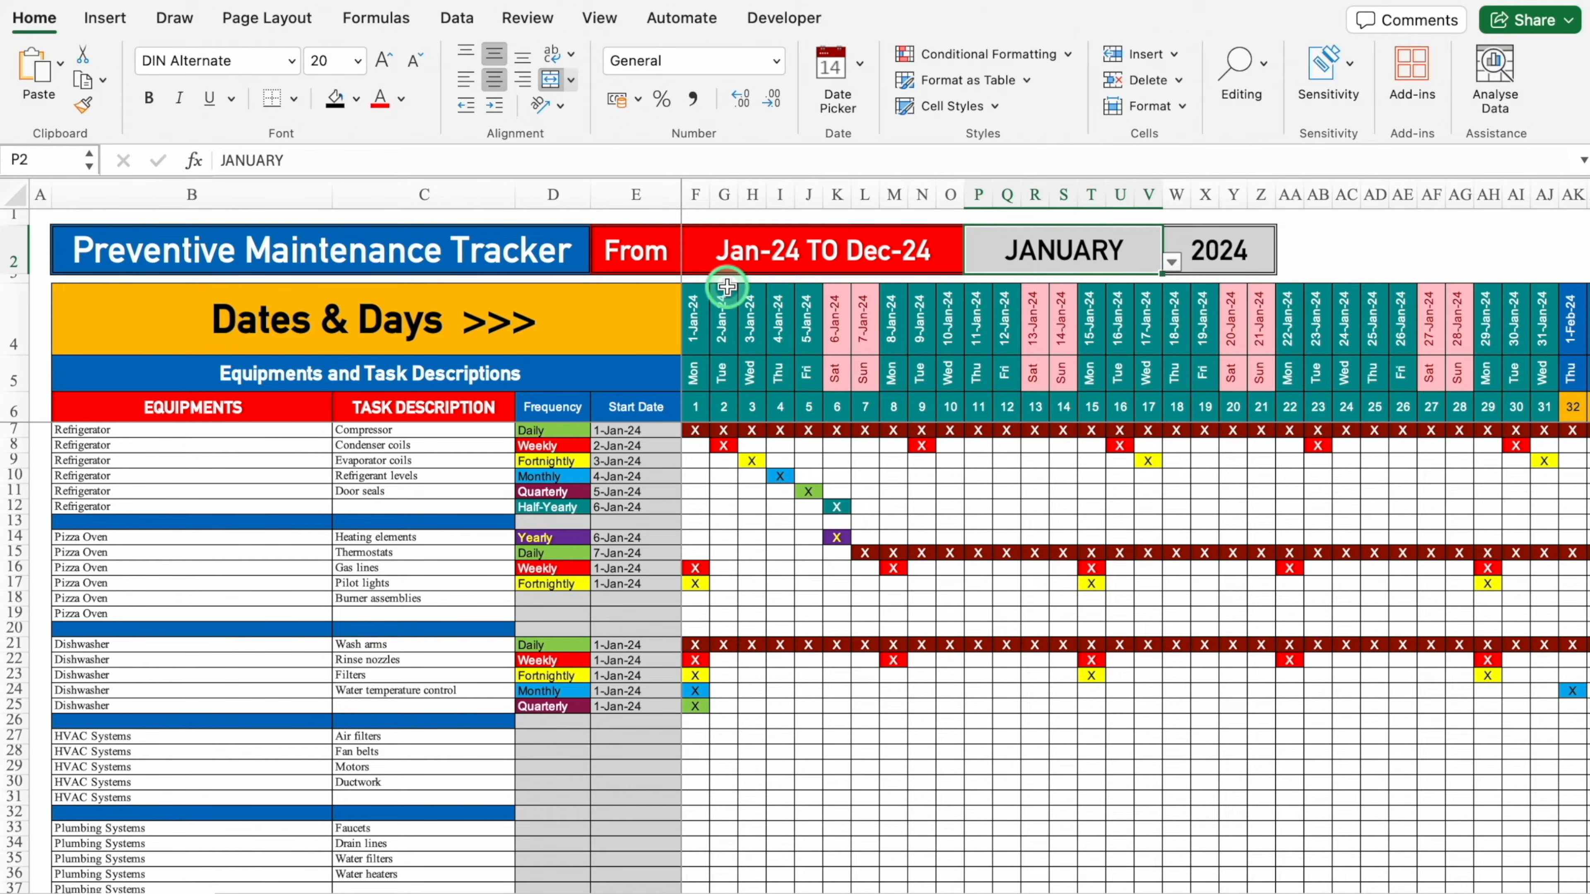
Switch the tracker's start month to MARCH and APRIL, and return it to JANUARY
click(1172, 262)
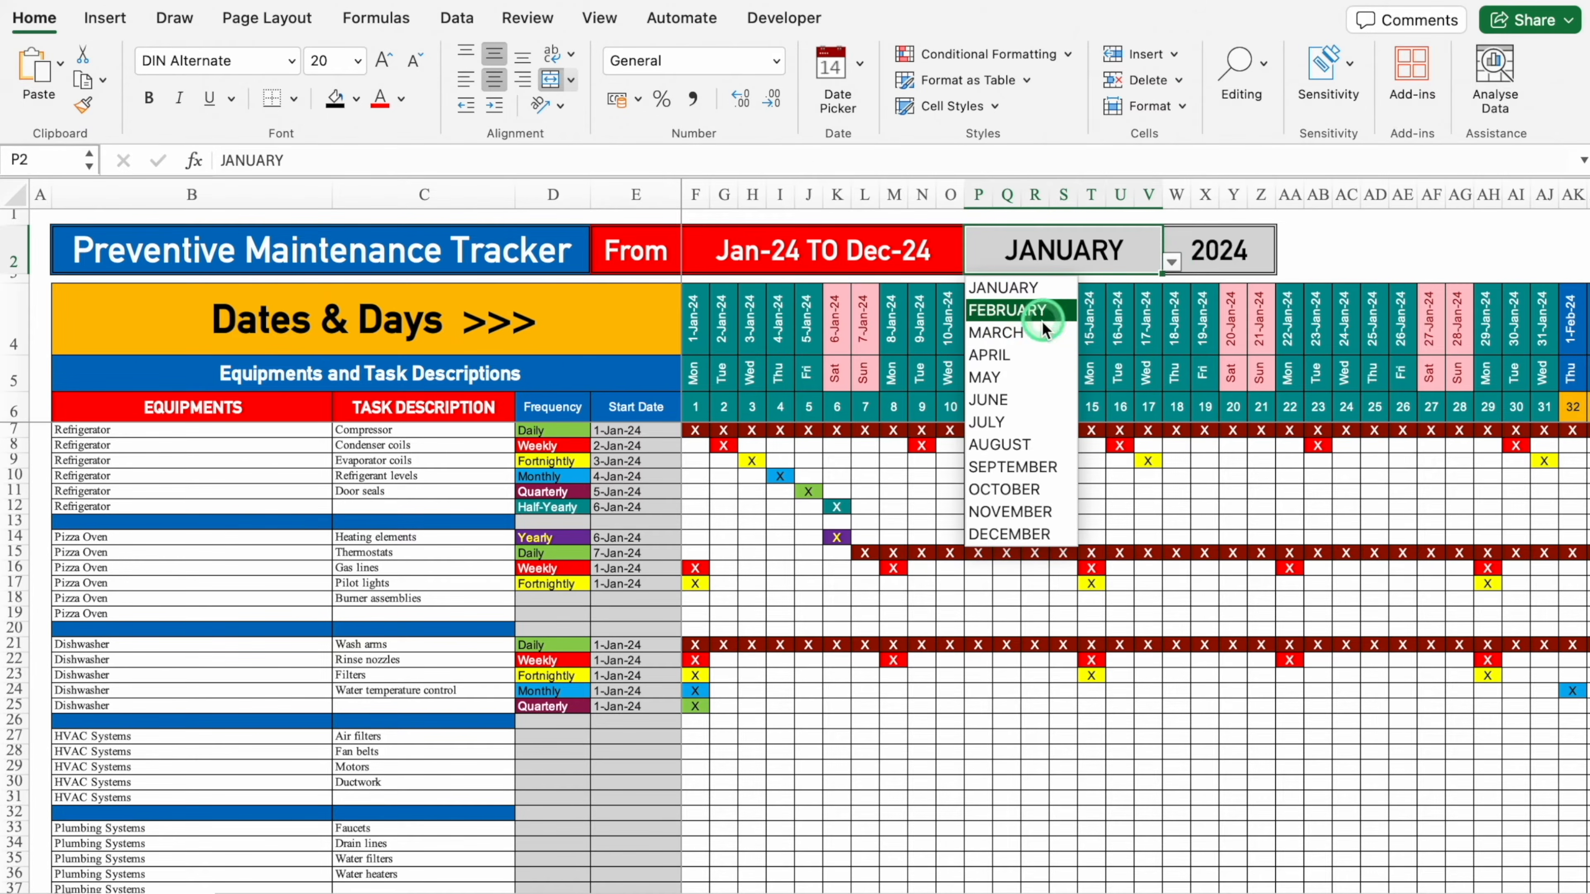
click(1043, 335)
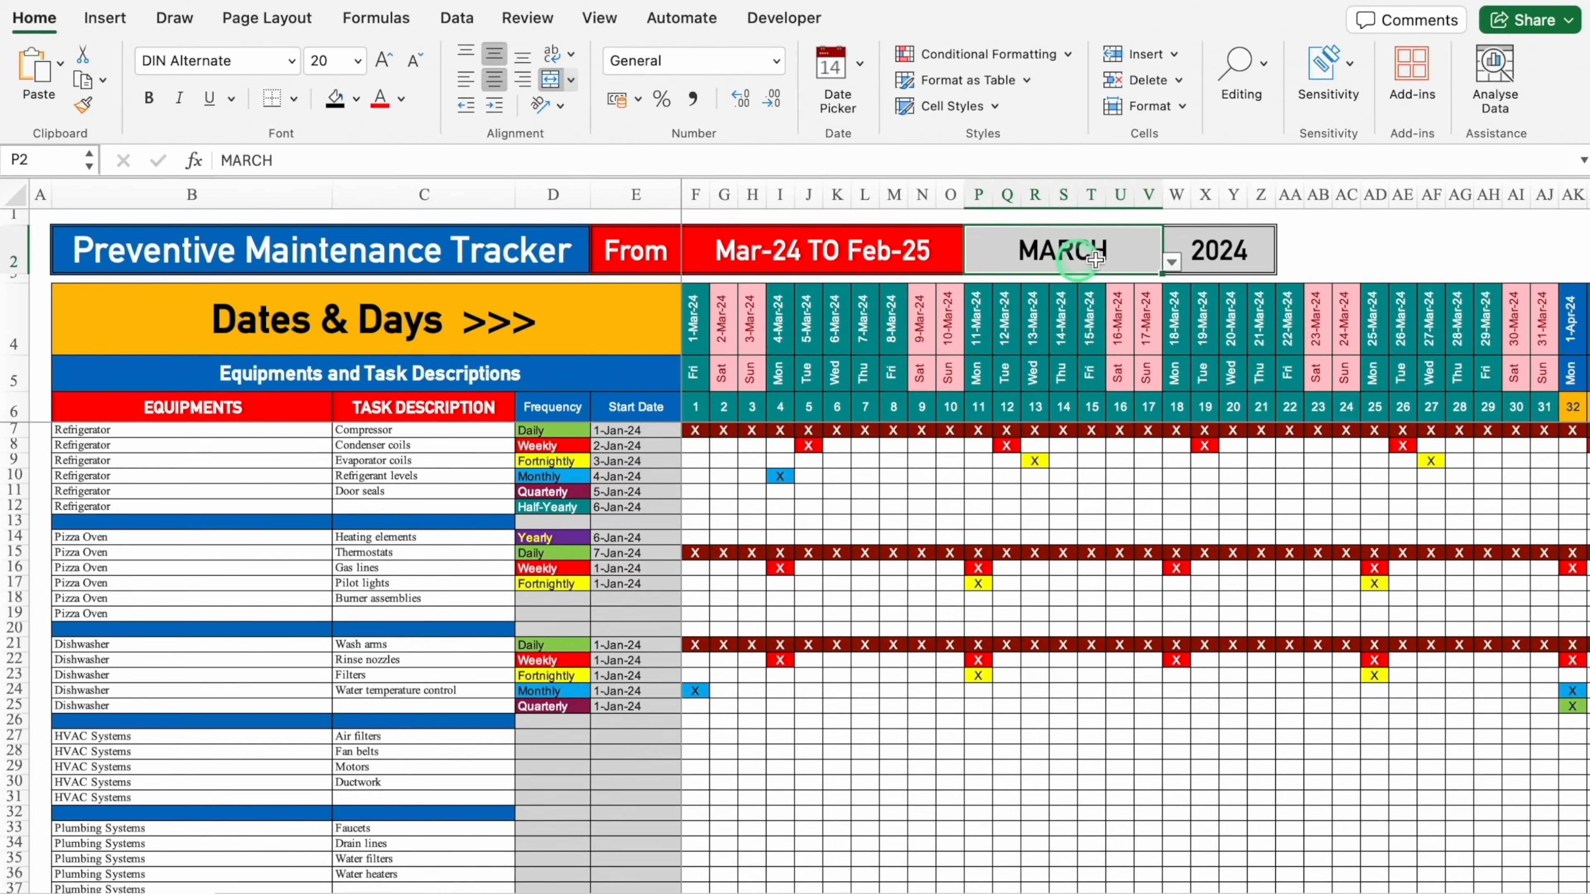
click(1172, 261)
click(1027, 355)
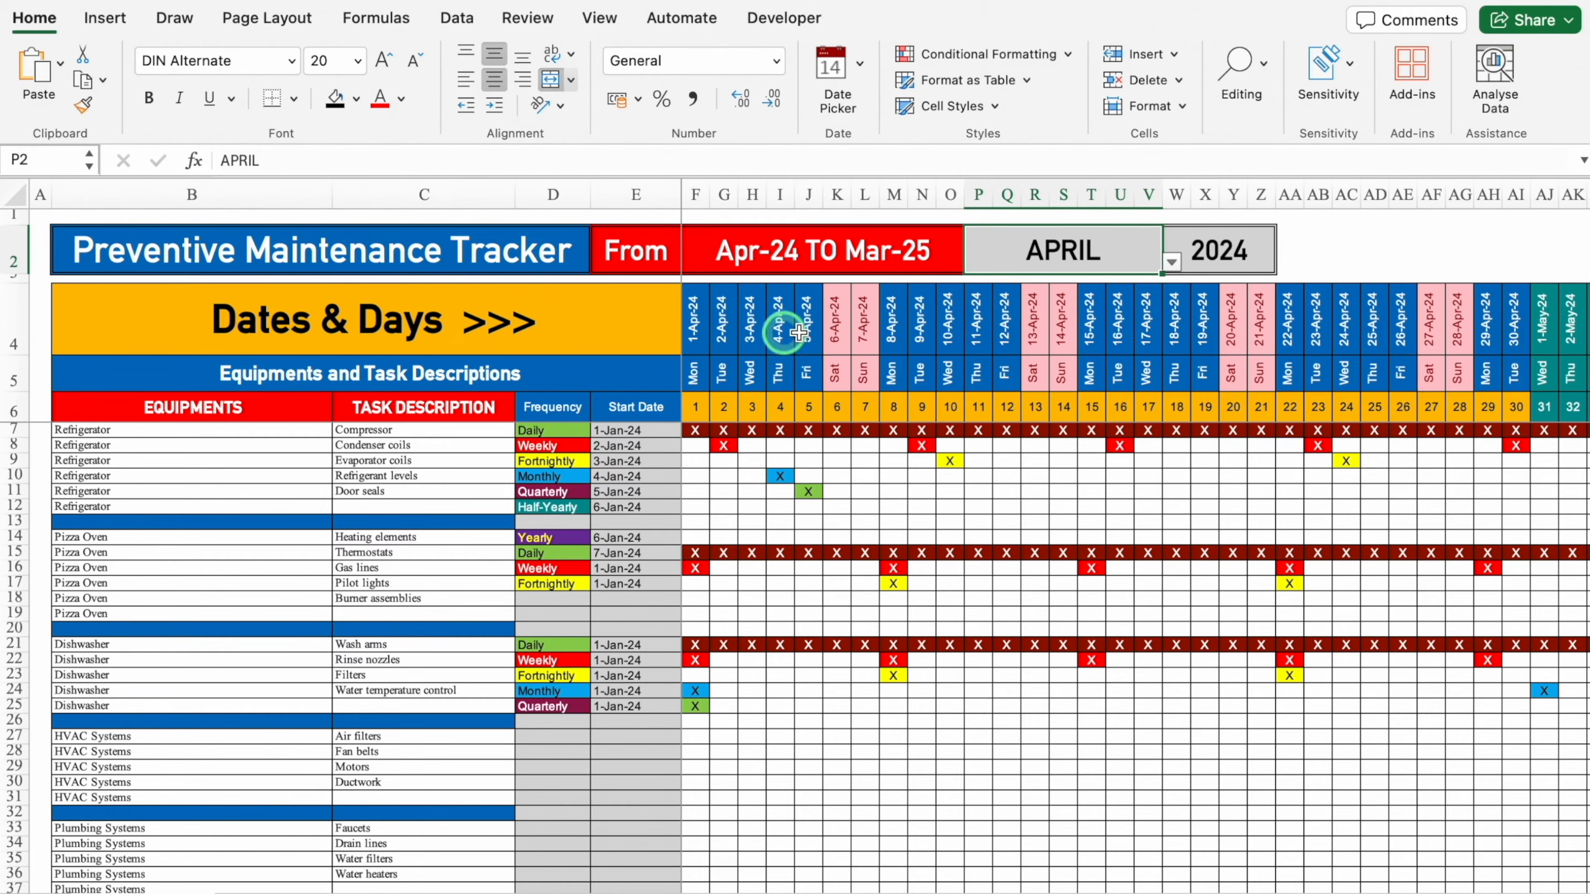
click(1171, 262)
click(1057, 288)
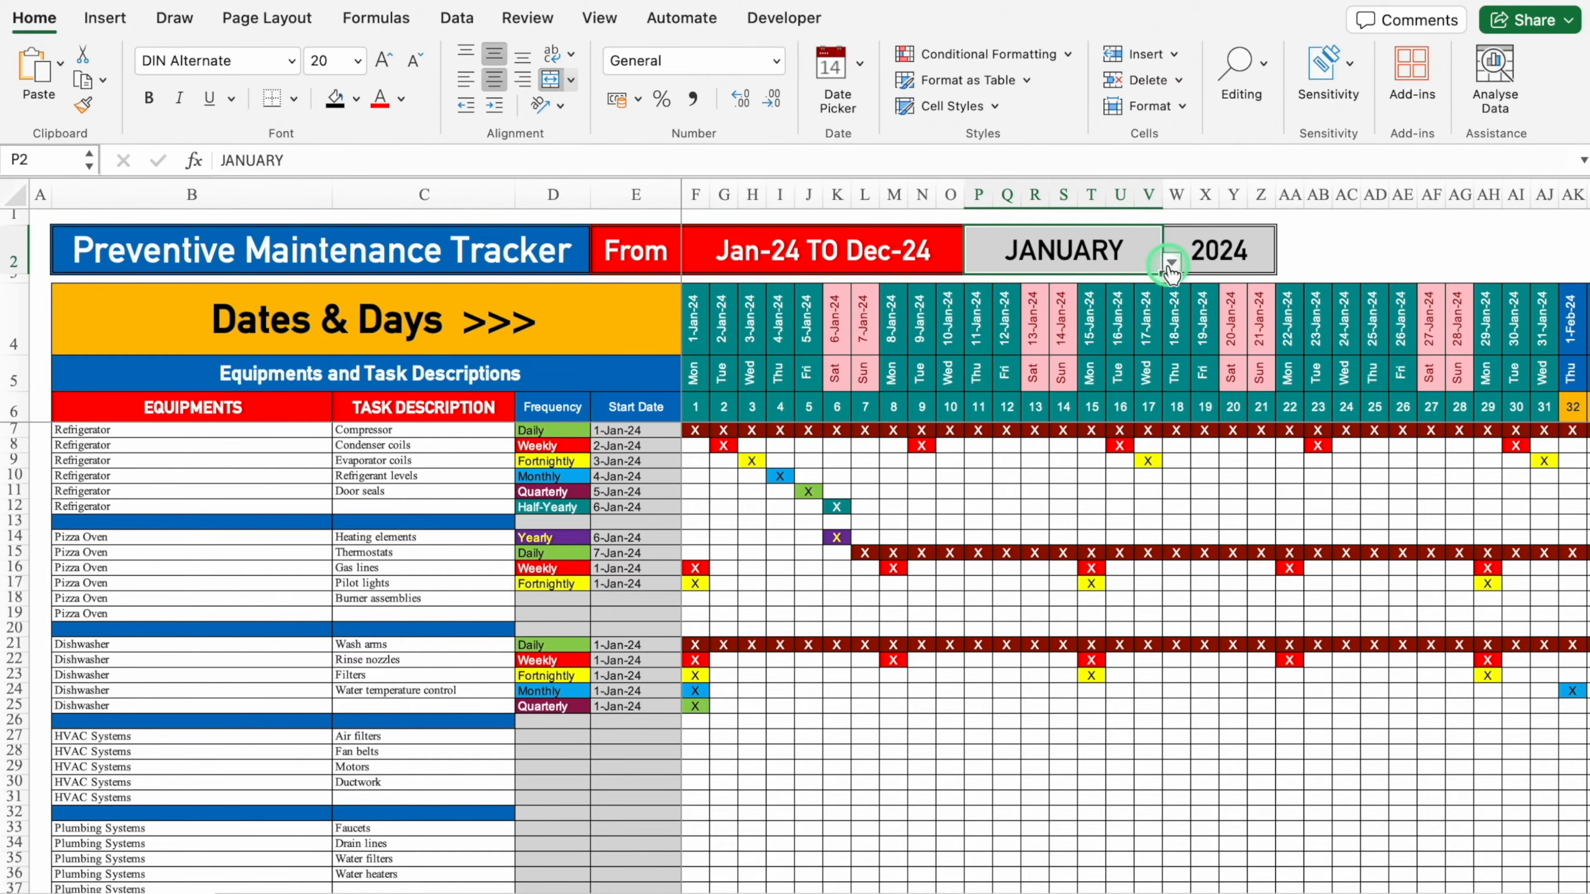
Examine the schedule's date columns and task markers from January through mid-March 2024
click(1495, 258)
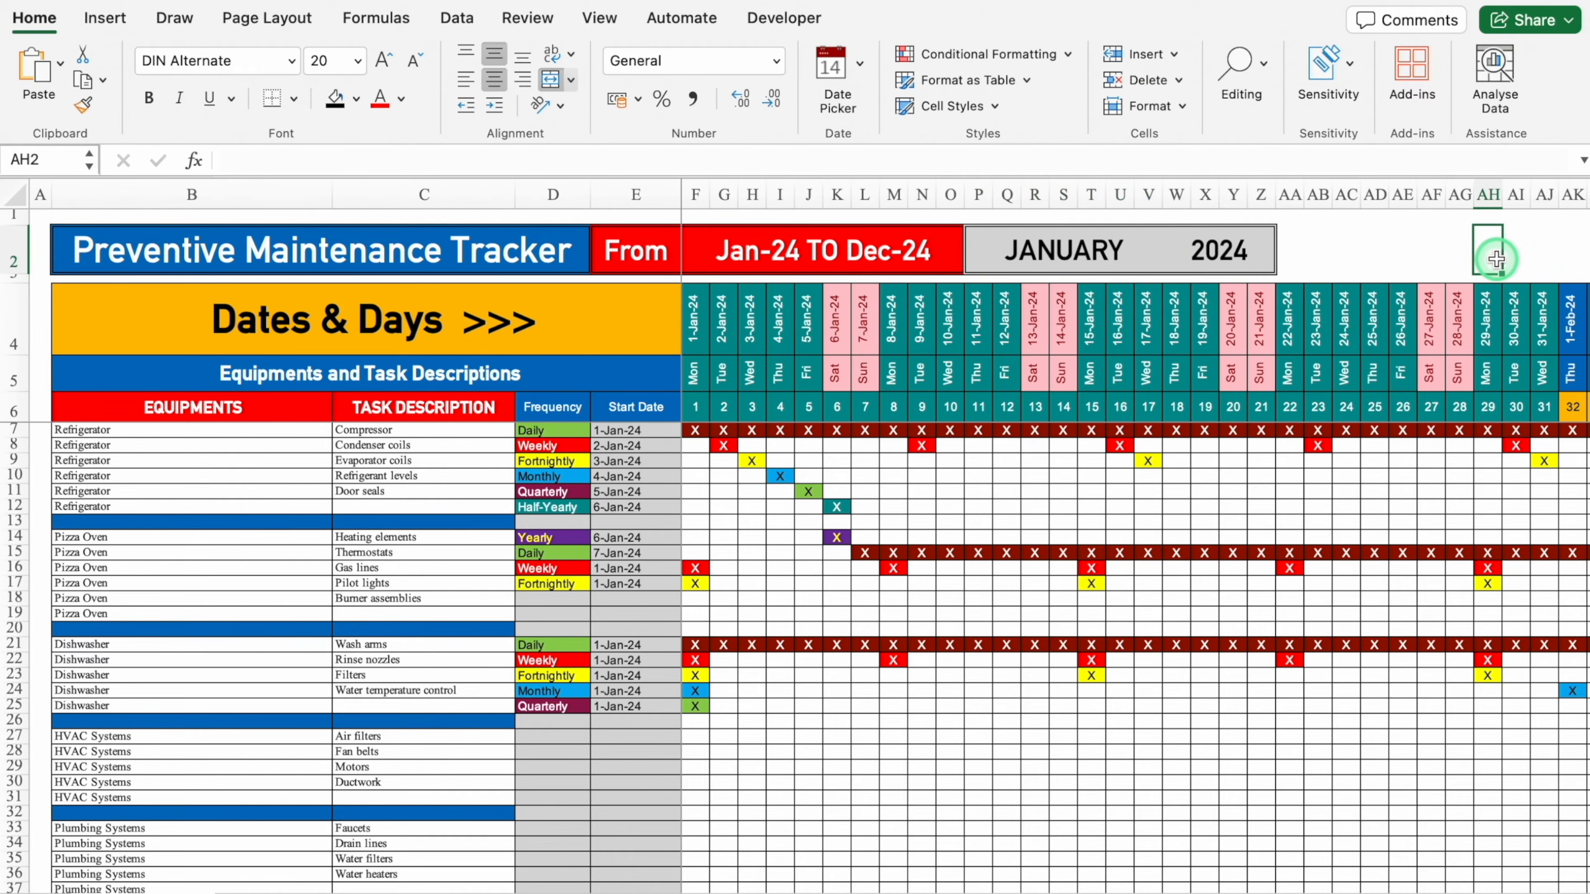
key(Right)
key(Right)
key(Right)
key(Right)
key(Right)
key(Right)
key(Right)
key(Right)
key(Right)
key(Right)
key(Right)
key(Right)
key(Right)
key(Right)
key(Right)
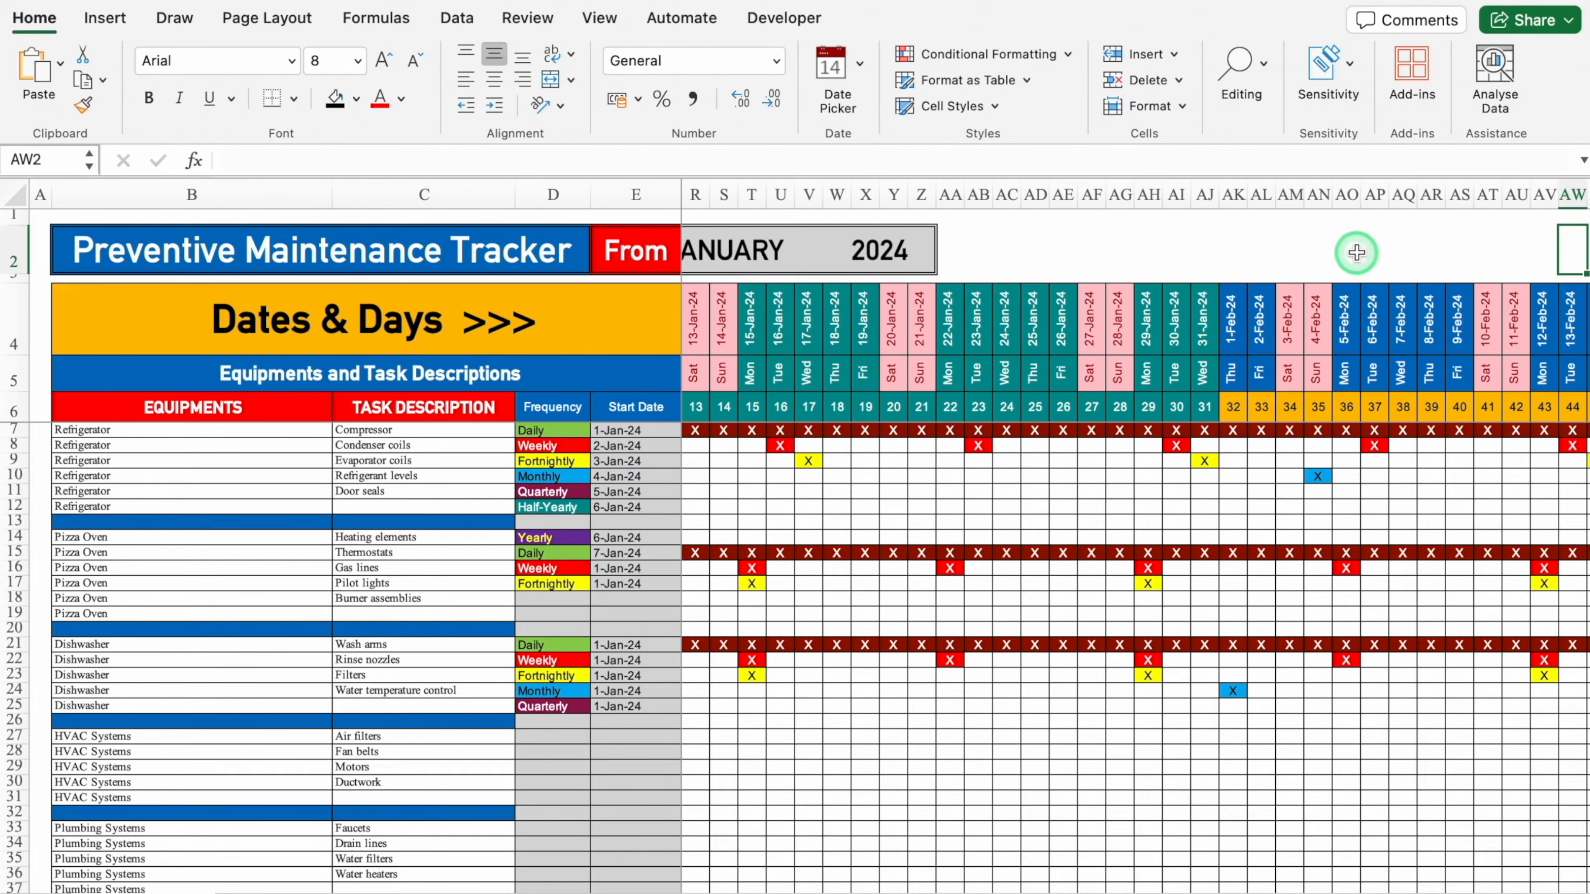
key(Right)
key(Right)
key(Right)
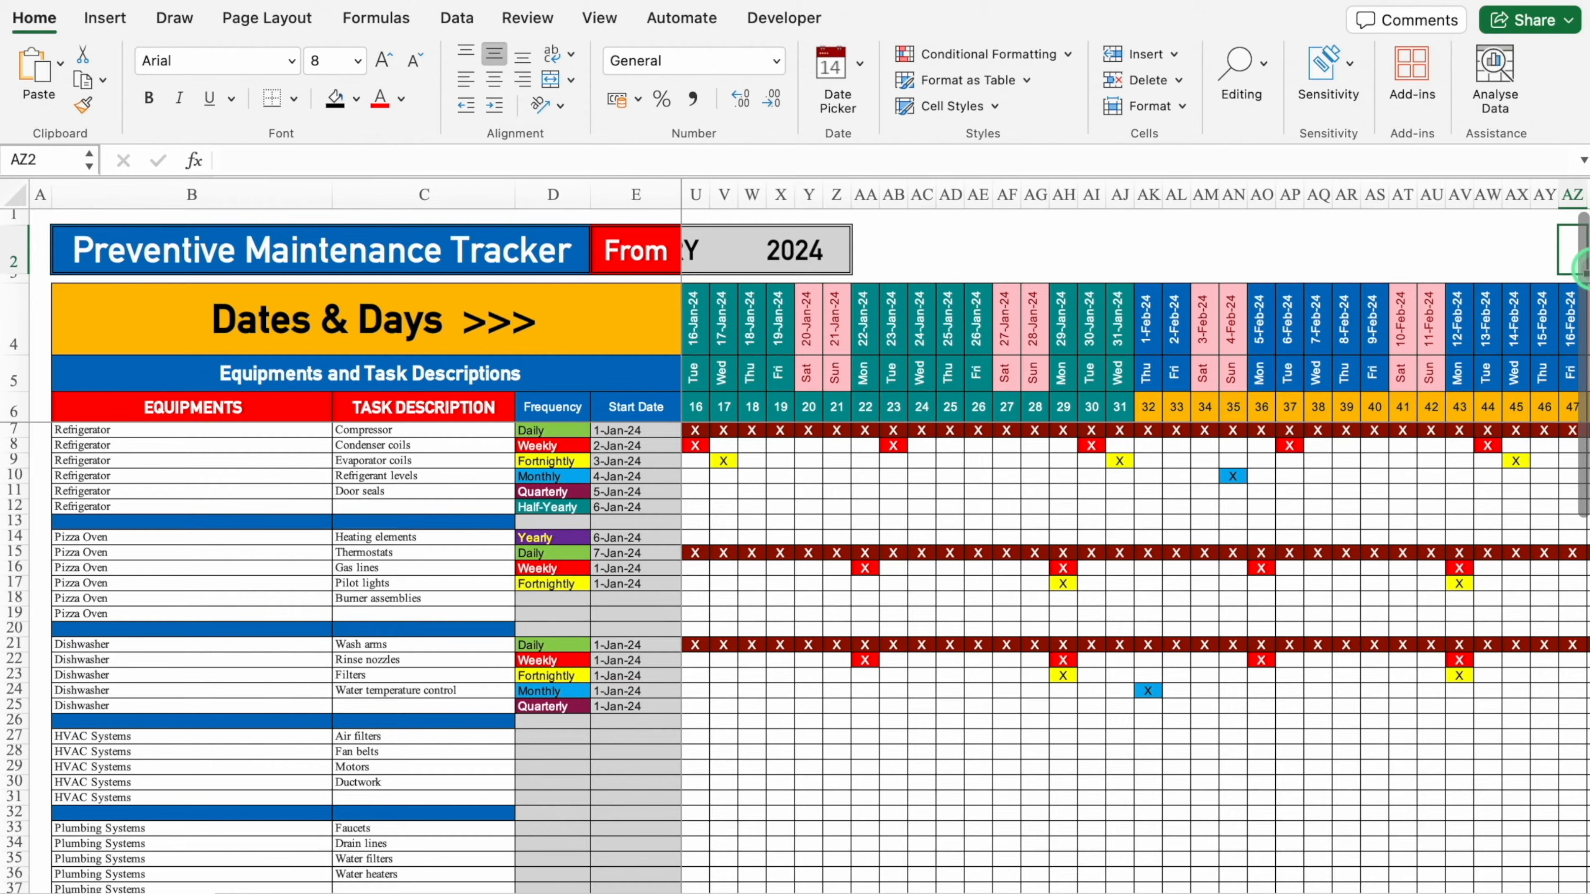
key(Right)
key(Right)
key(Right)
key(Right)
key(Right)
key(Right)
key(Right)
key(Right)
key(Right)
key(Right)
key(Right)
key(Right)
key(Right)
key(Right)
key(Right)
key(Right)
key(Right)
key(Right)
key(Right)
key(Right)
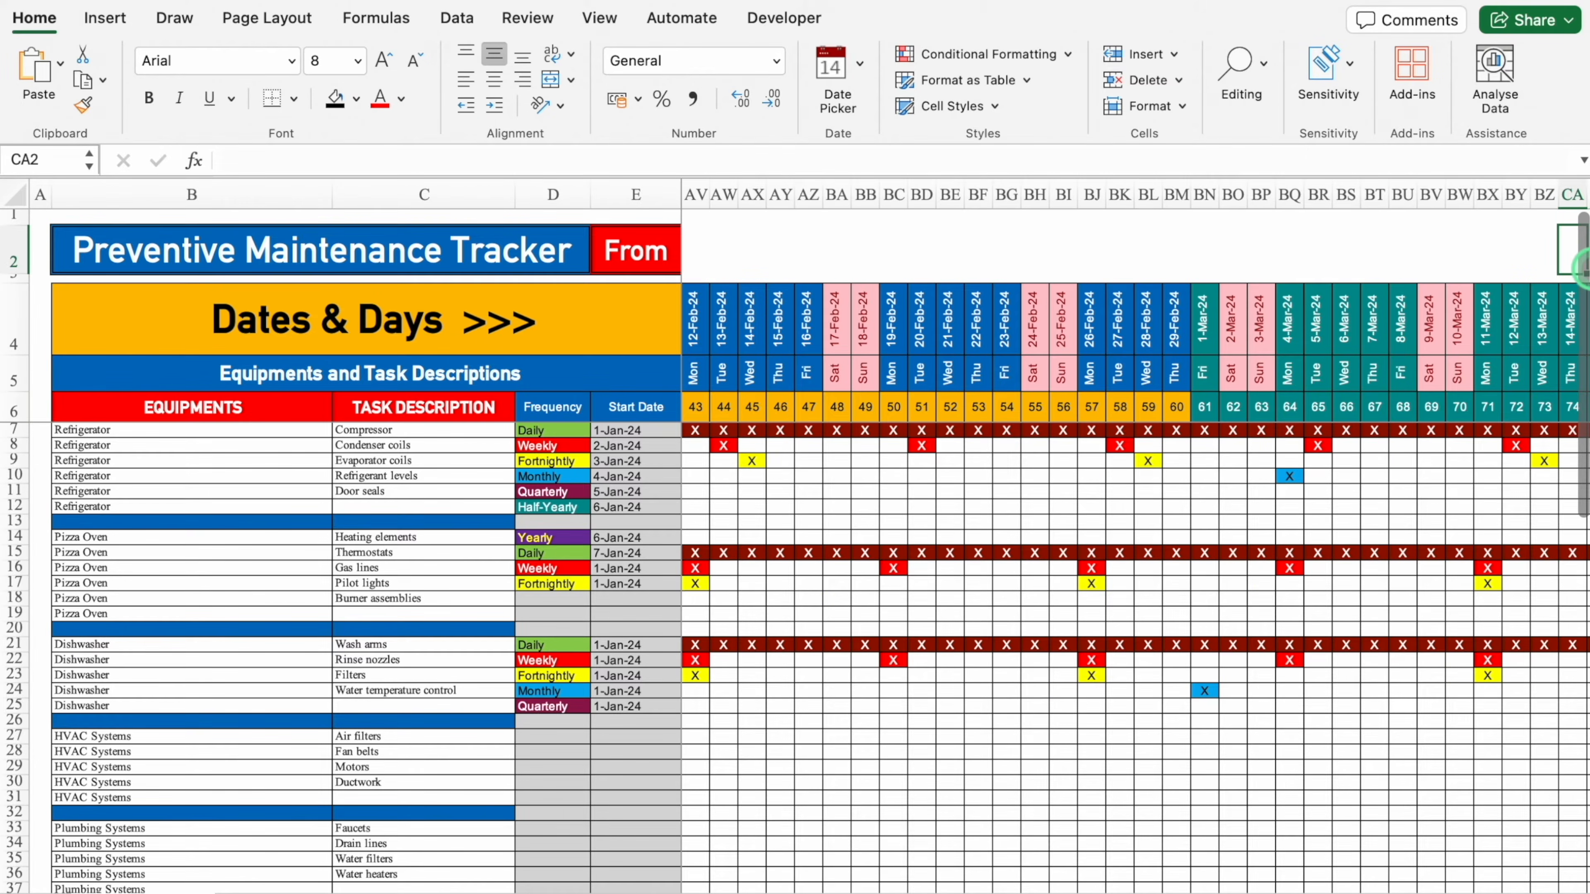
key(Right)
key(Right)
key(Right)
key(Right)
key(Right)
key(Right)
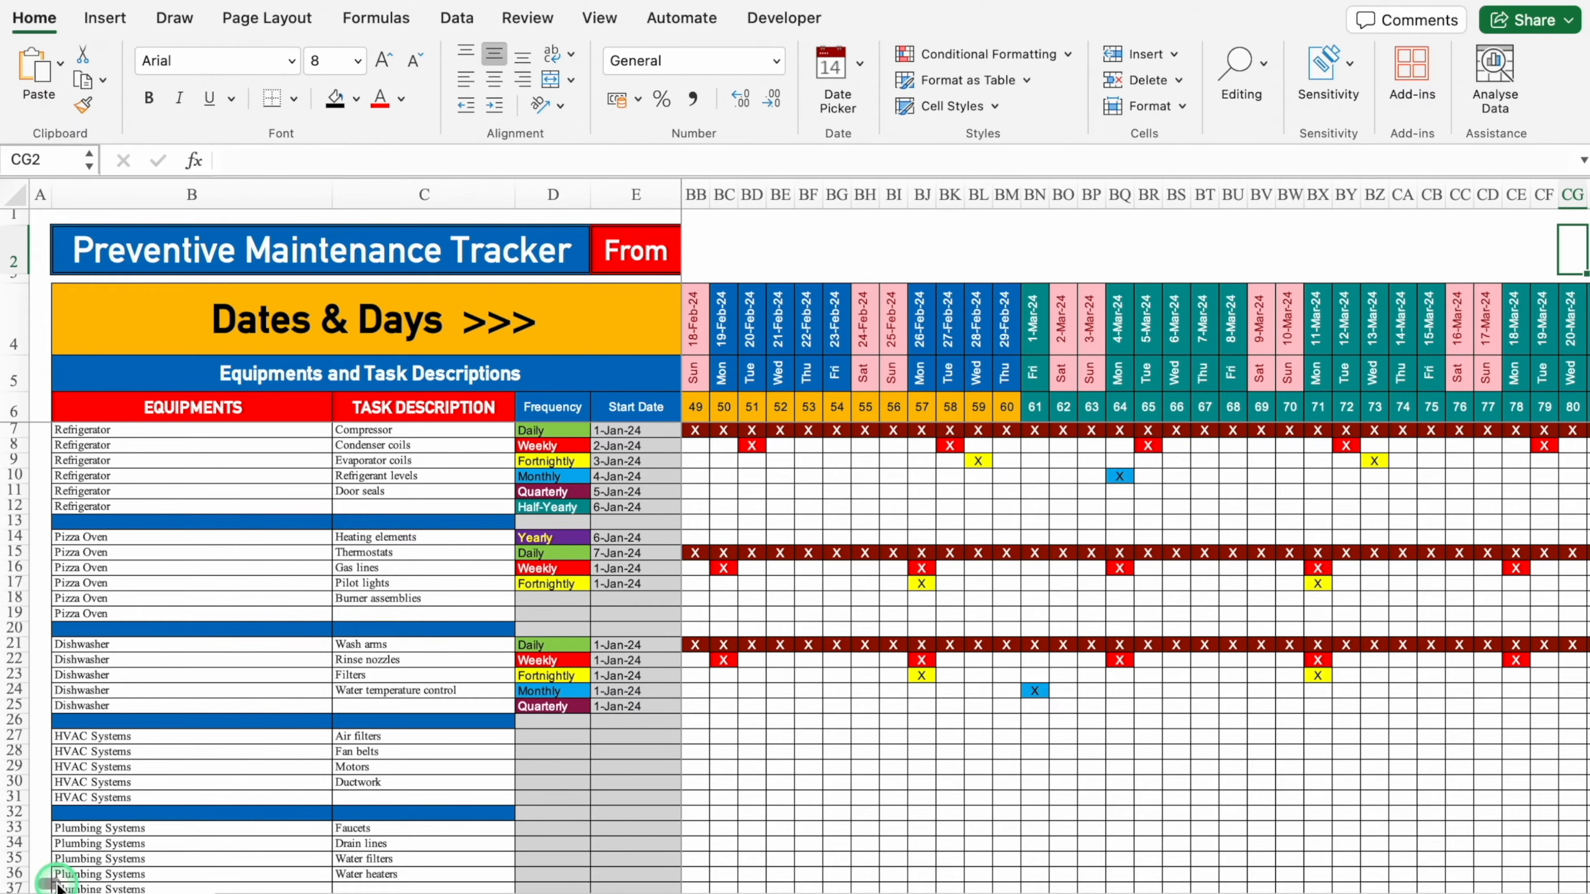
Clear all Frequency and Start Date entries for the Refrigerator, Pizza Oven and Dishwasher tasks
drag(47, 885, 17, 886)
drag(550, 431, 634, 743)
key(Delete)
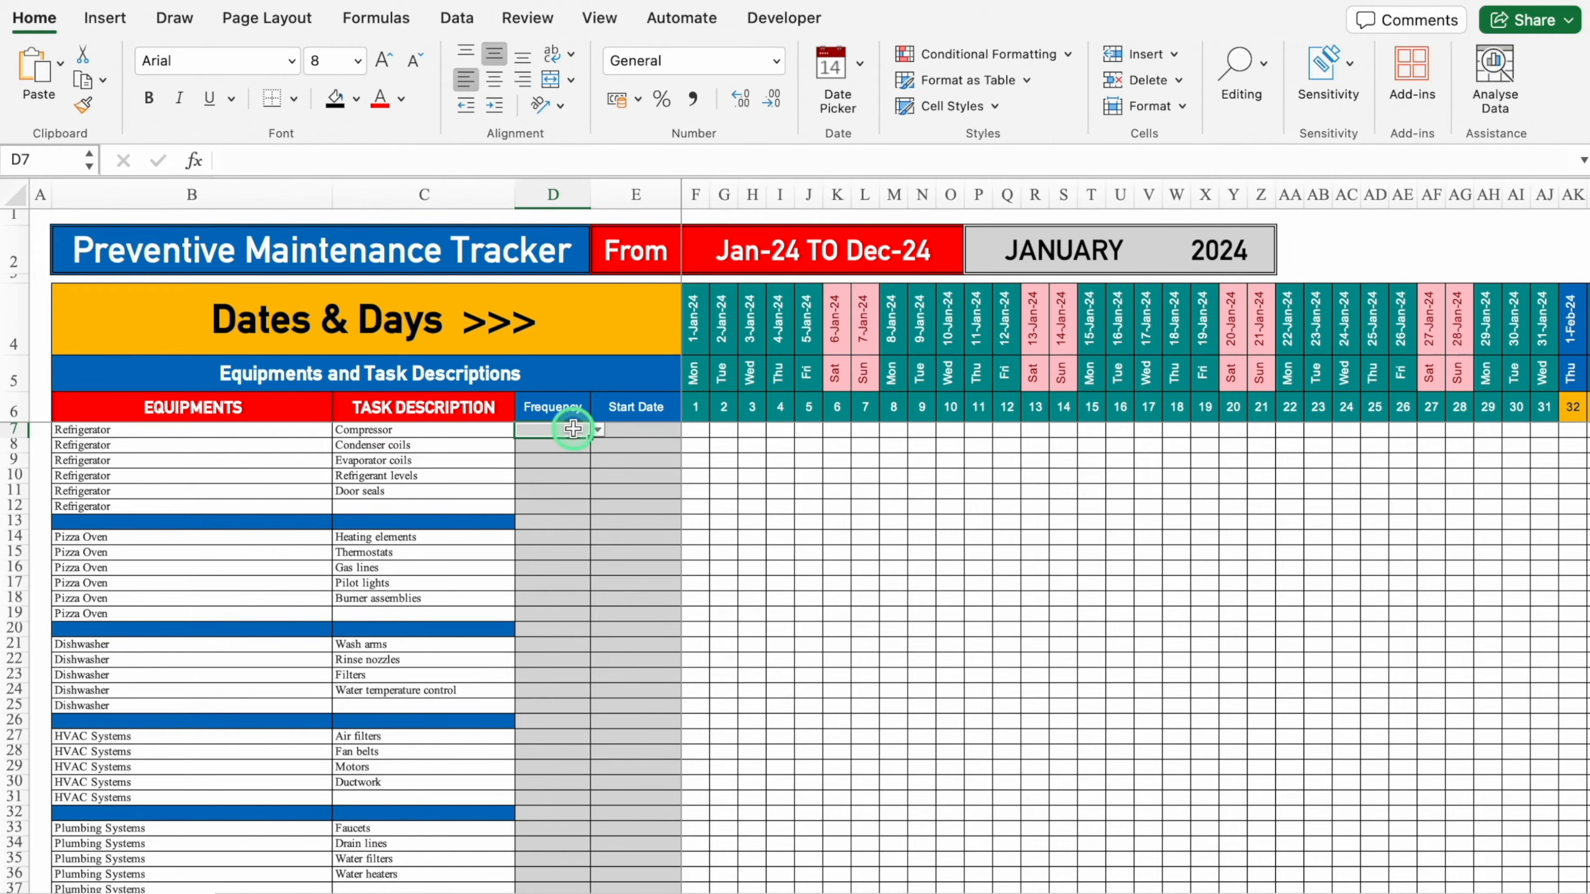
Set the frequencies in D7:D12 to Daily, Weekly, Fortnightly, Monthly, Quarterly and Half-Yearly, and the Heating elements frequency in D14 to Yearly
click(598, 431)
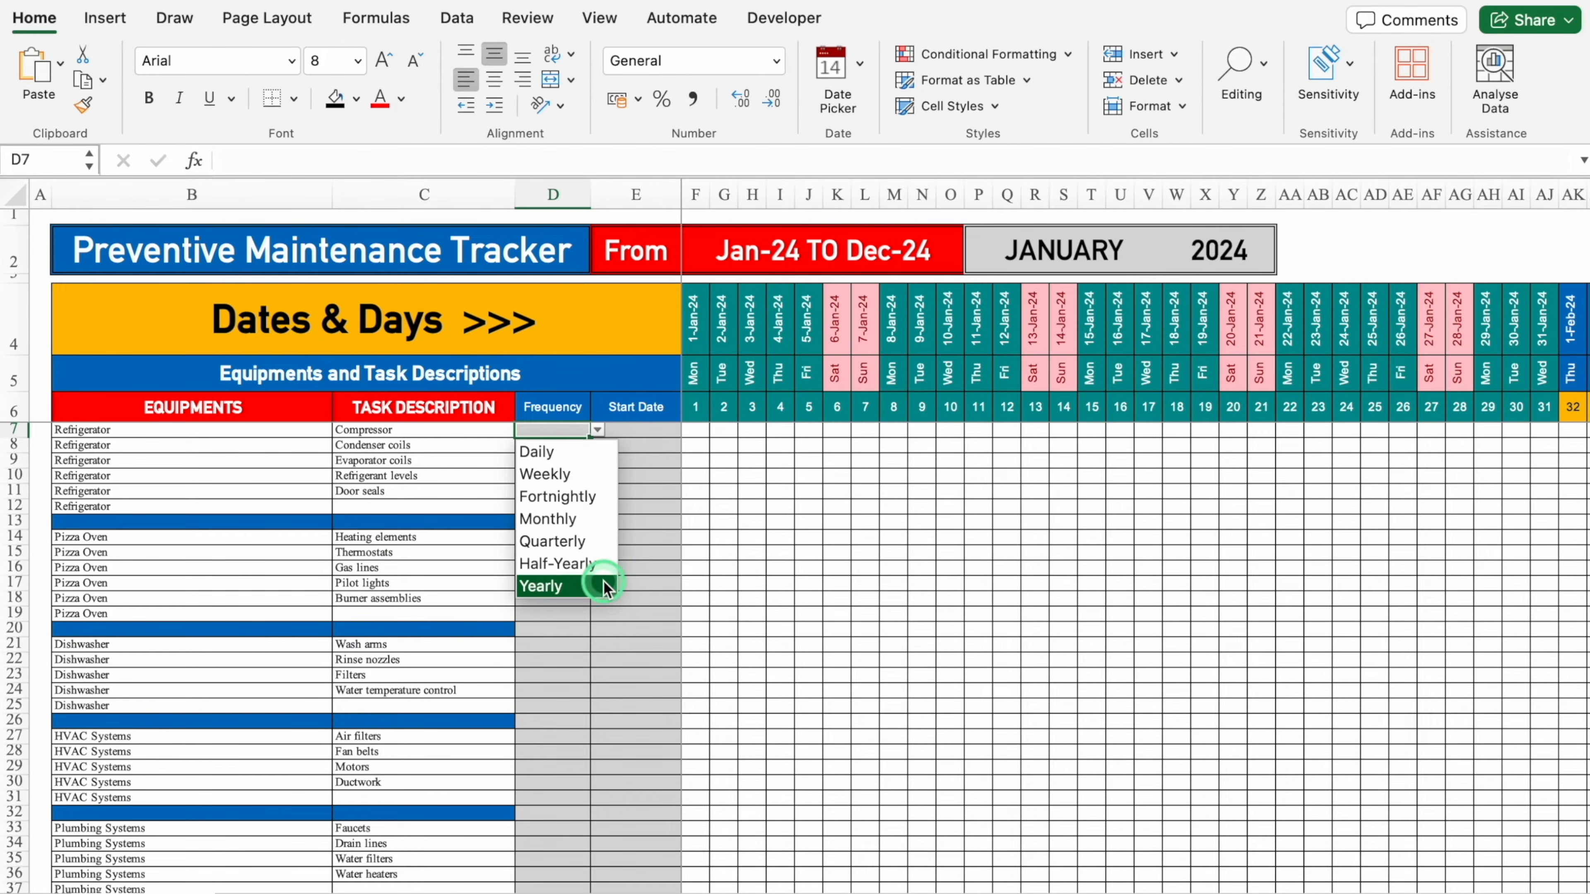
click(579, 454)
click(573, 490)
click(572, 527)
click(570, 566)
click(569, 603)
click(570, 641)
click(553, 537)
click(598, 537)
click(565, 694)
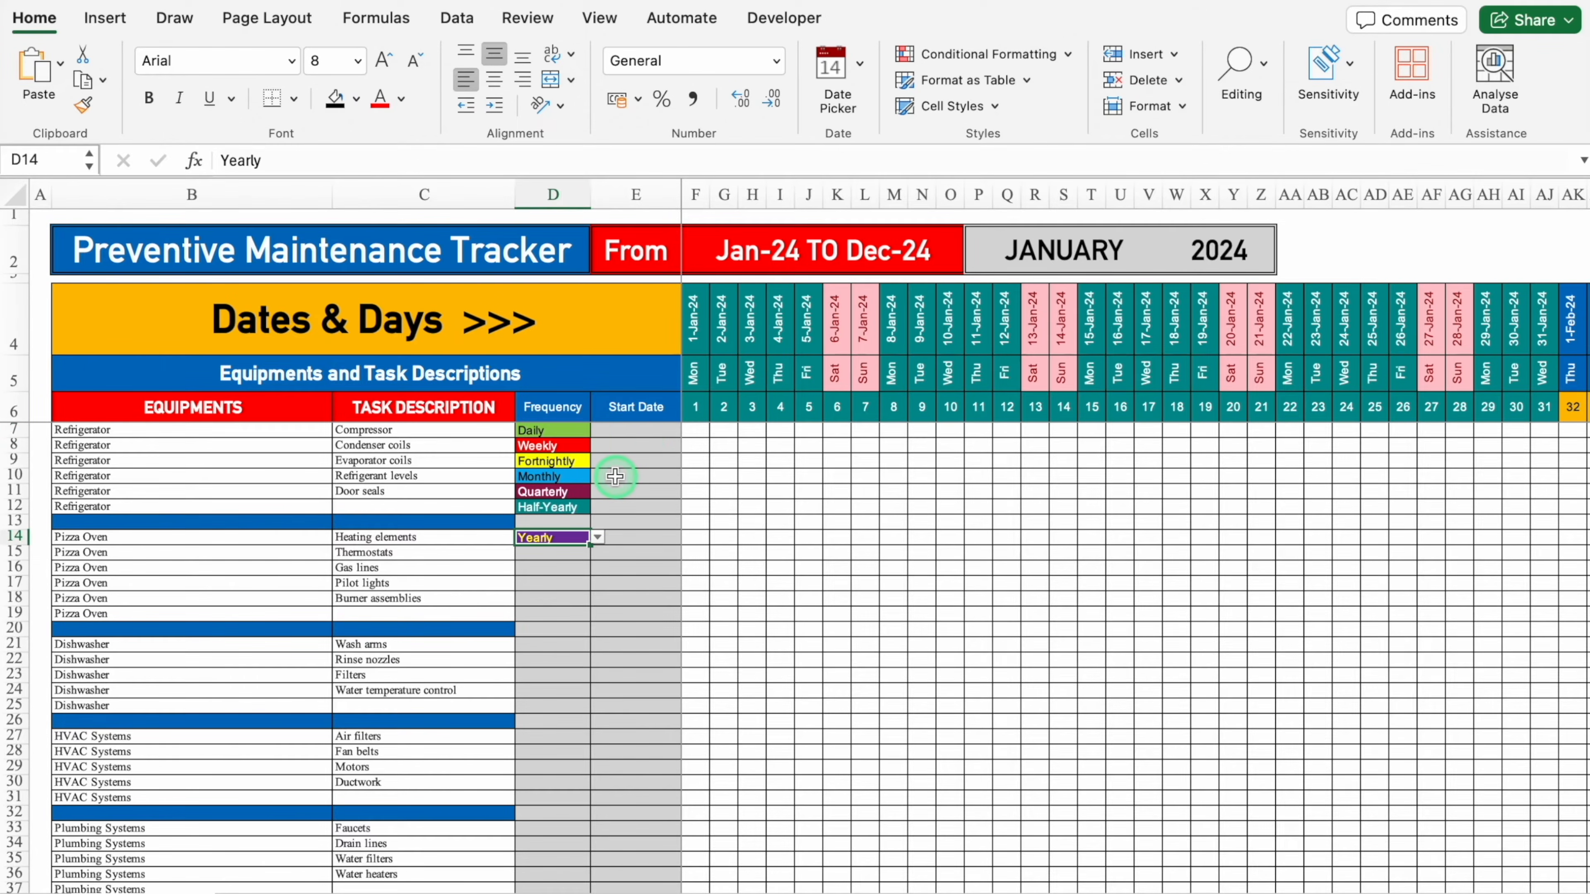
Enter 1-Jan-24 as the start date of the daily Compressor task in E7
click(641, 429)
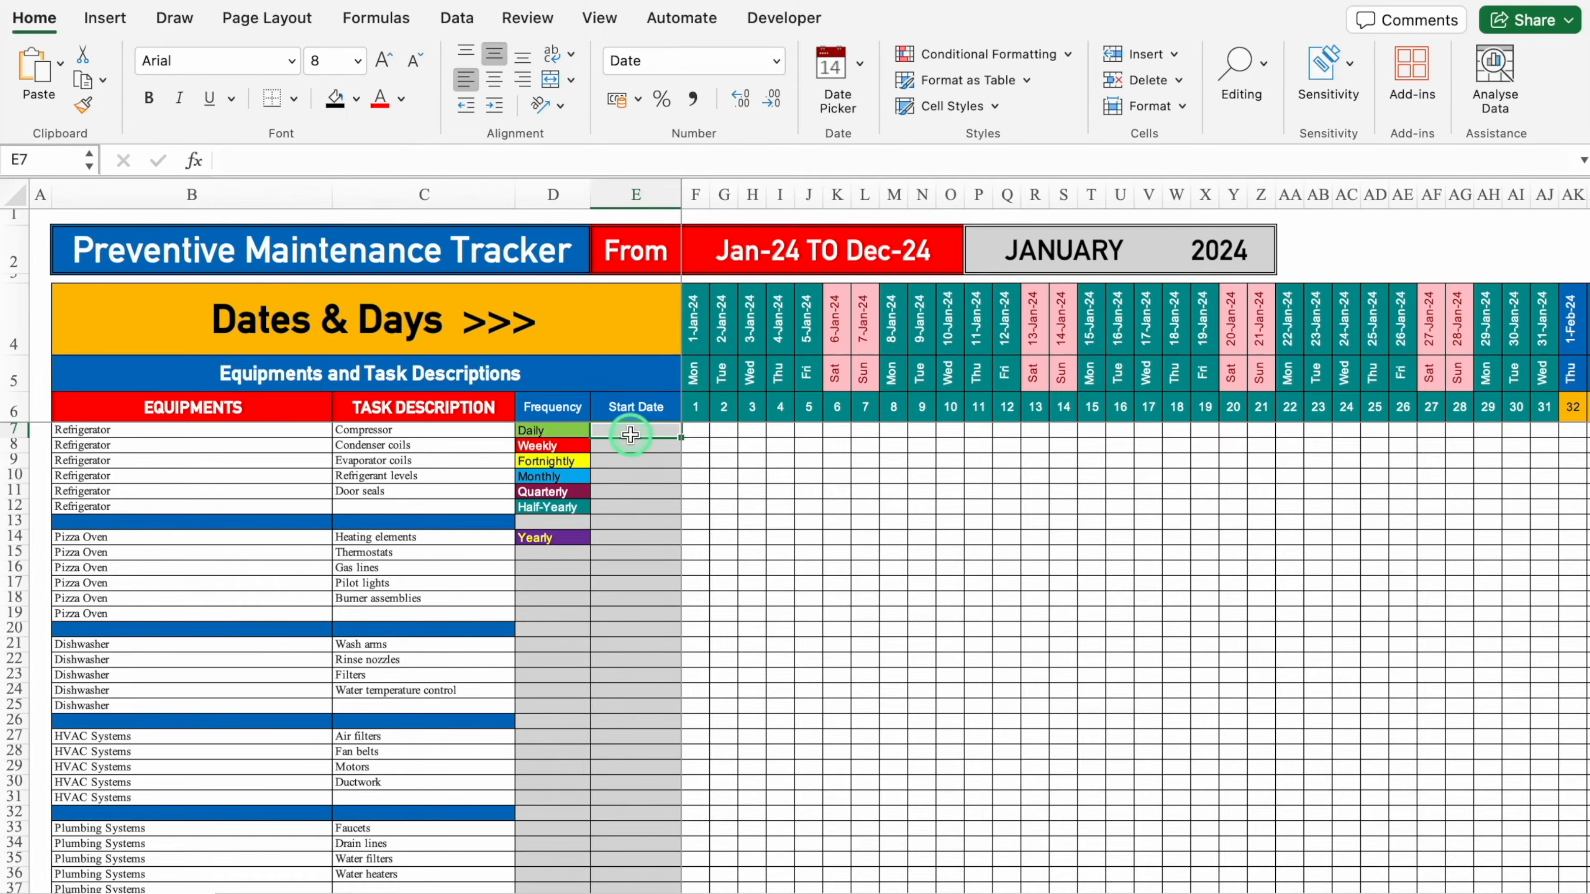
text(1/1)
key(Return)
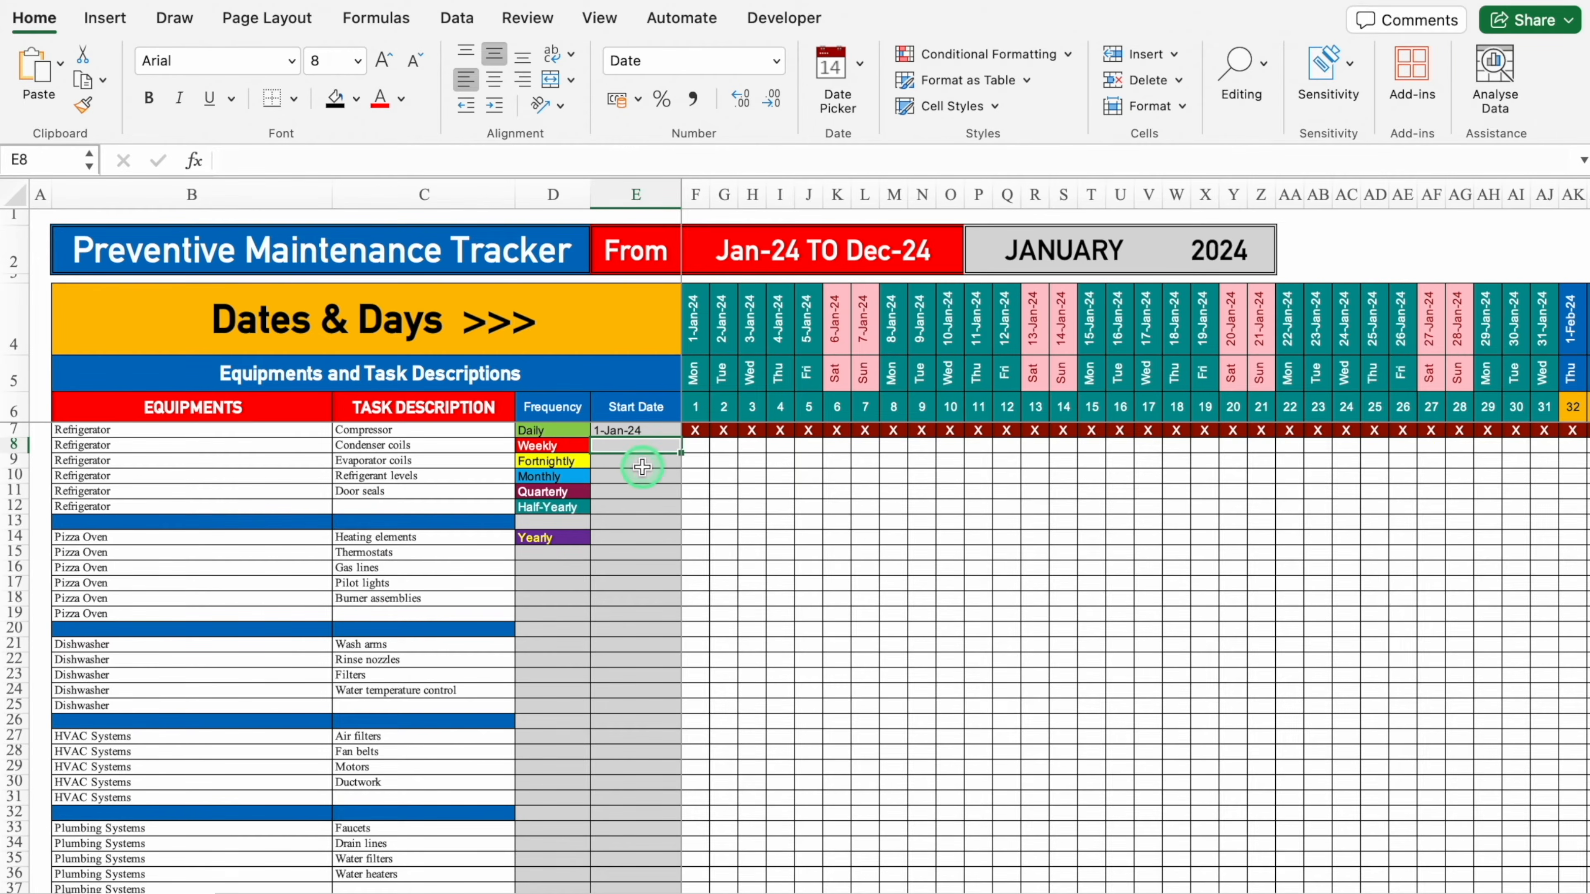
Enter 1/1/24 as the Condenser coils start date in E8 and fill the dates down as a series to E12
drag(50, 887, 98, 887)
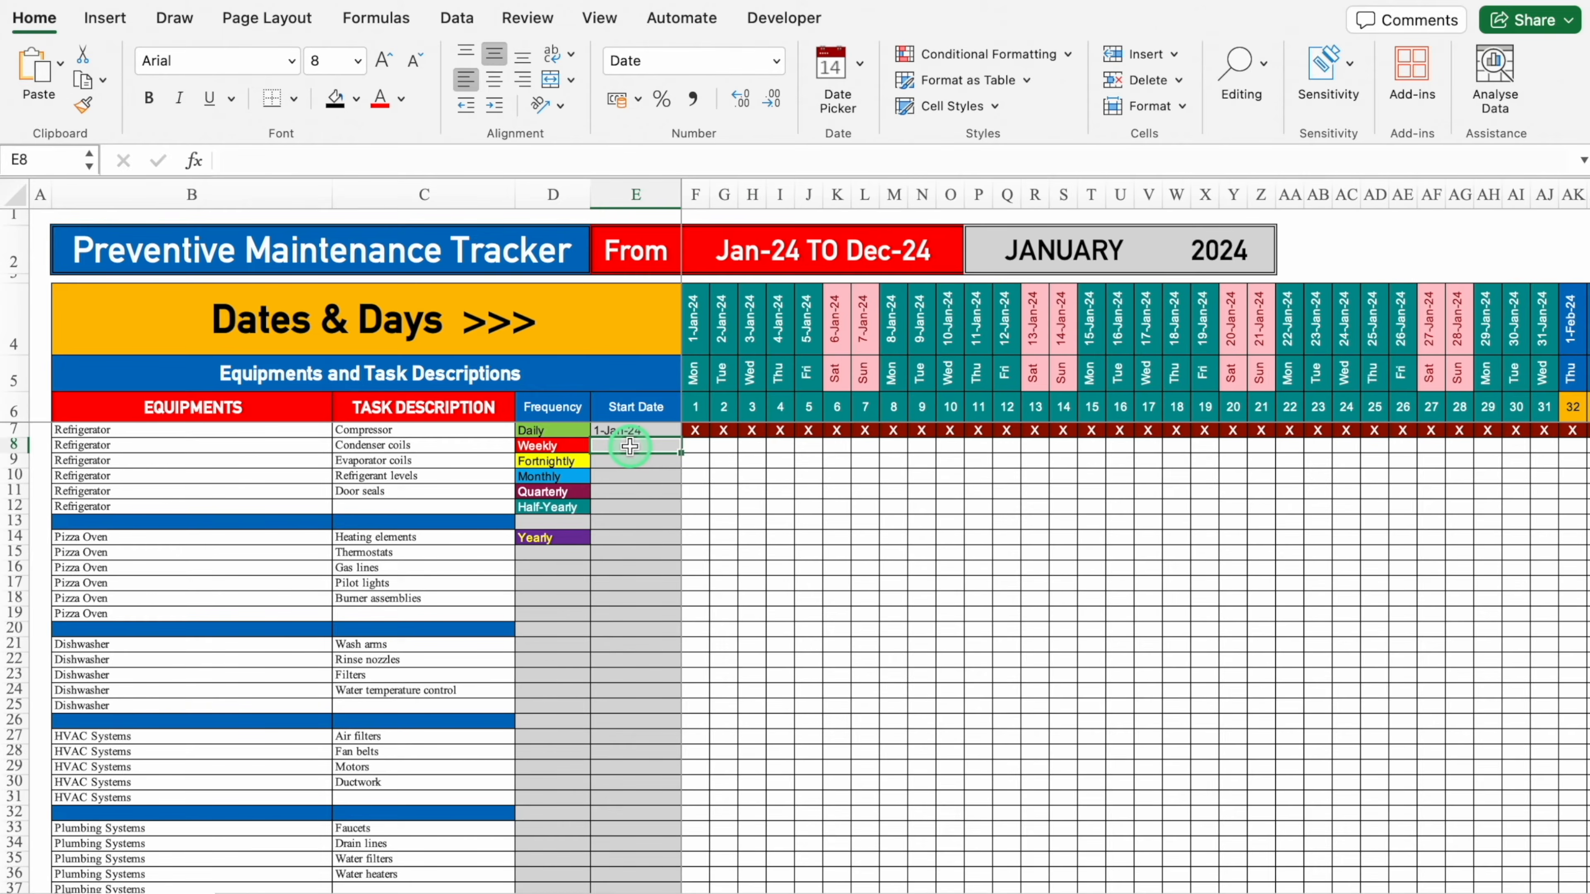
text(1/1/24)
key(Return)
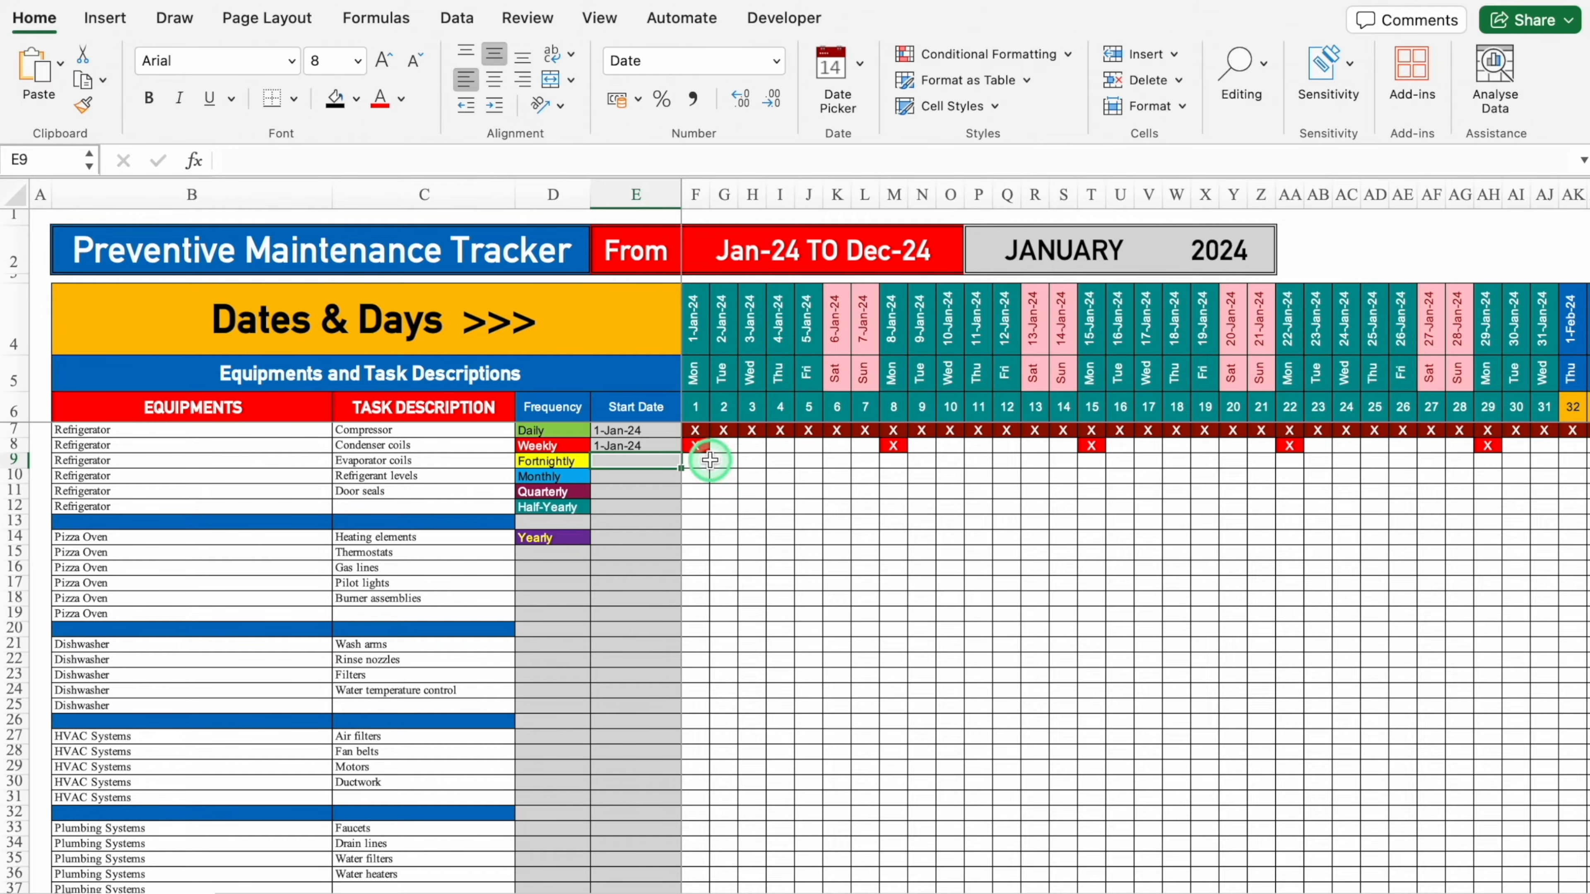
click(672, 447)
drag(677, 456, 678, 511)
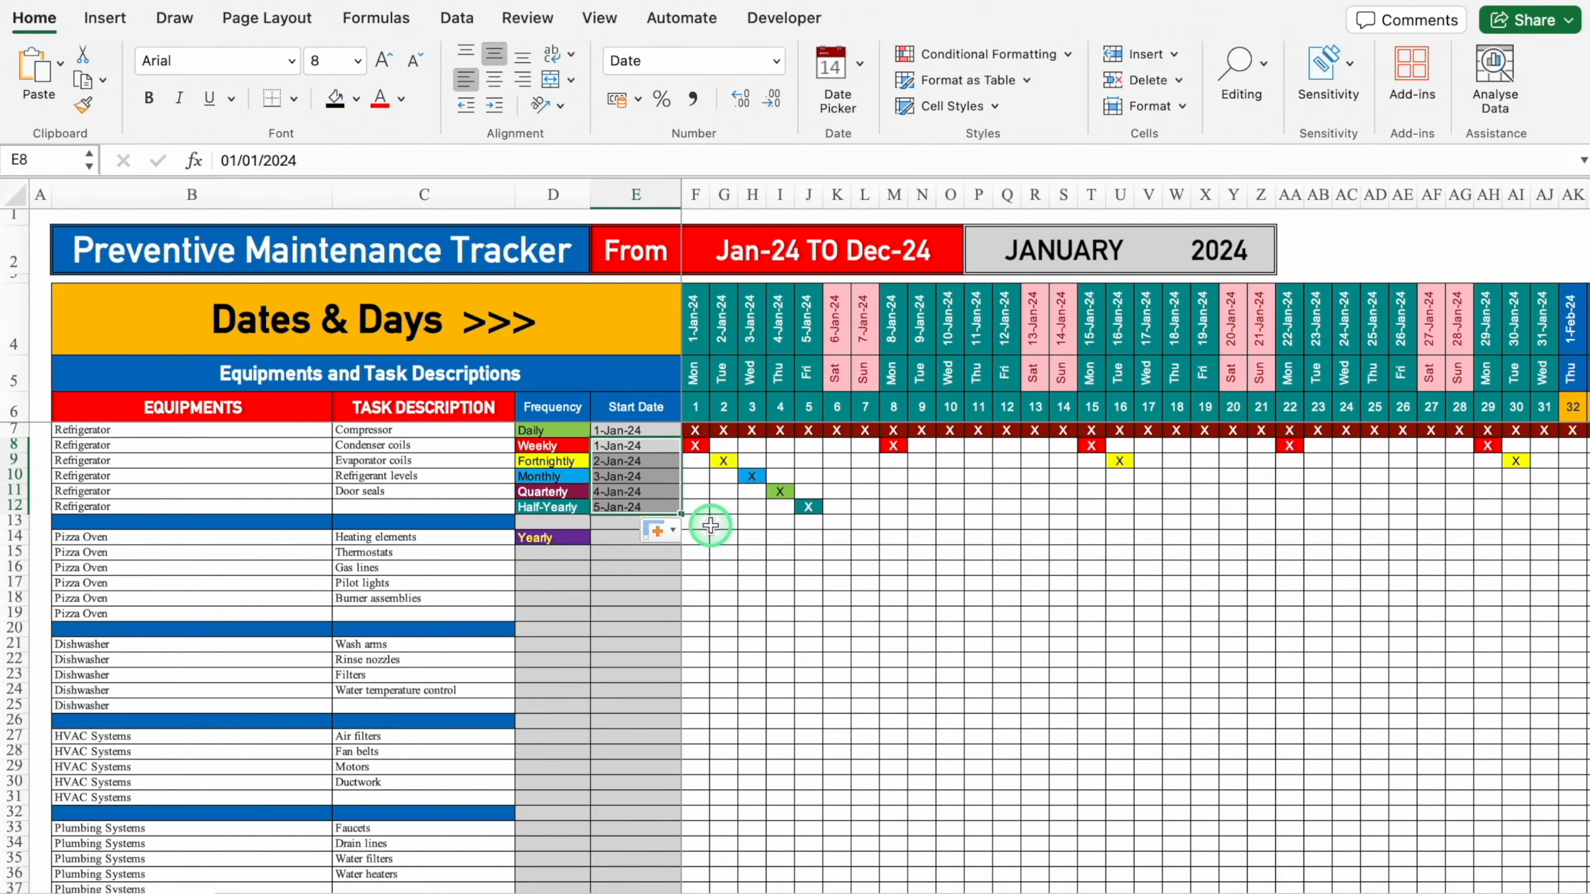
Copy the Compressor's start date to the yearly Heating elements task in E14
click(657, 433)
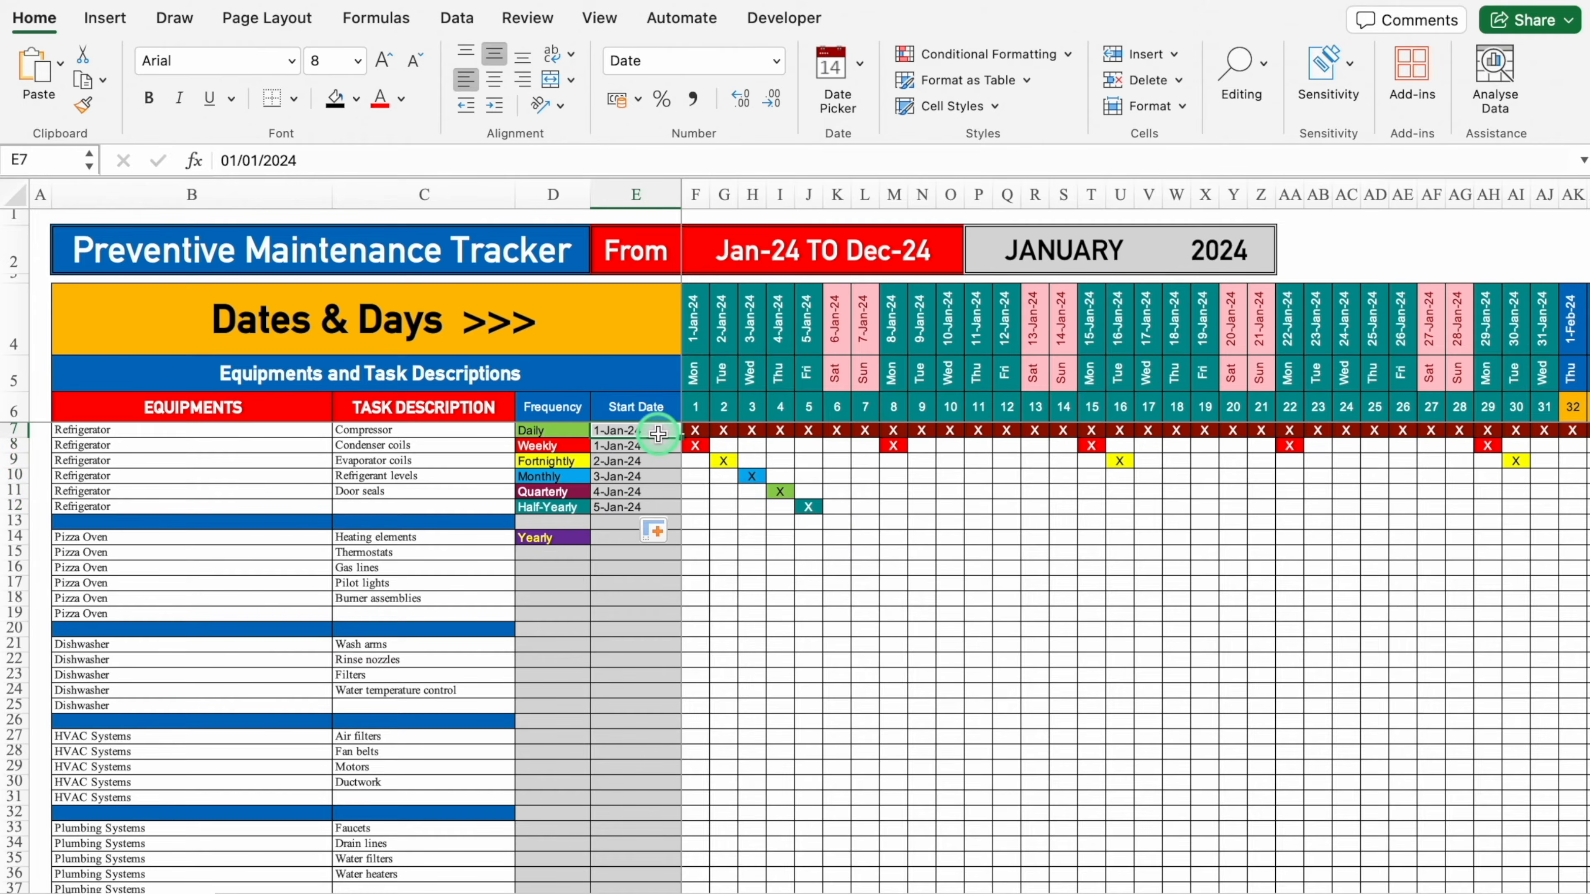
key(super+c)
click(623, 534)
key(super+v)
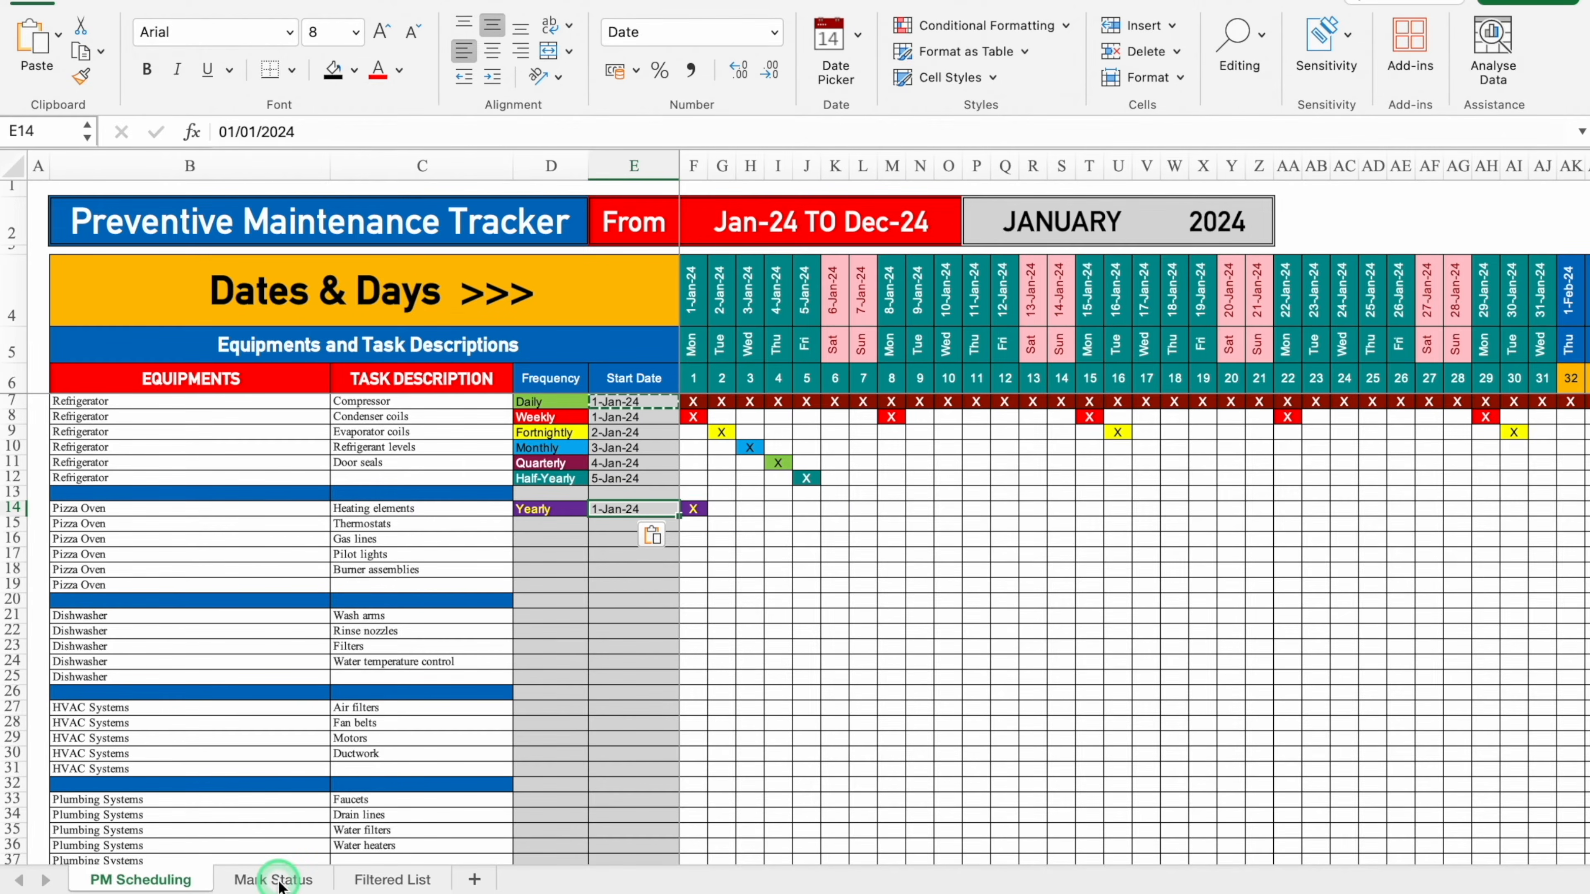
Compare the Mark Status sheet with the PM Scheduling sheet, ending on Mark Status
click(418, 882)
click(269, 883)
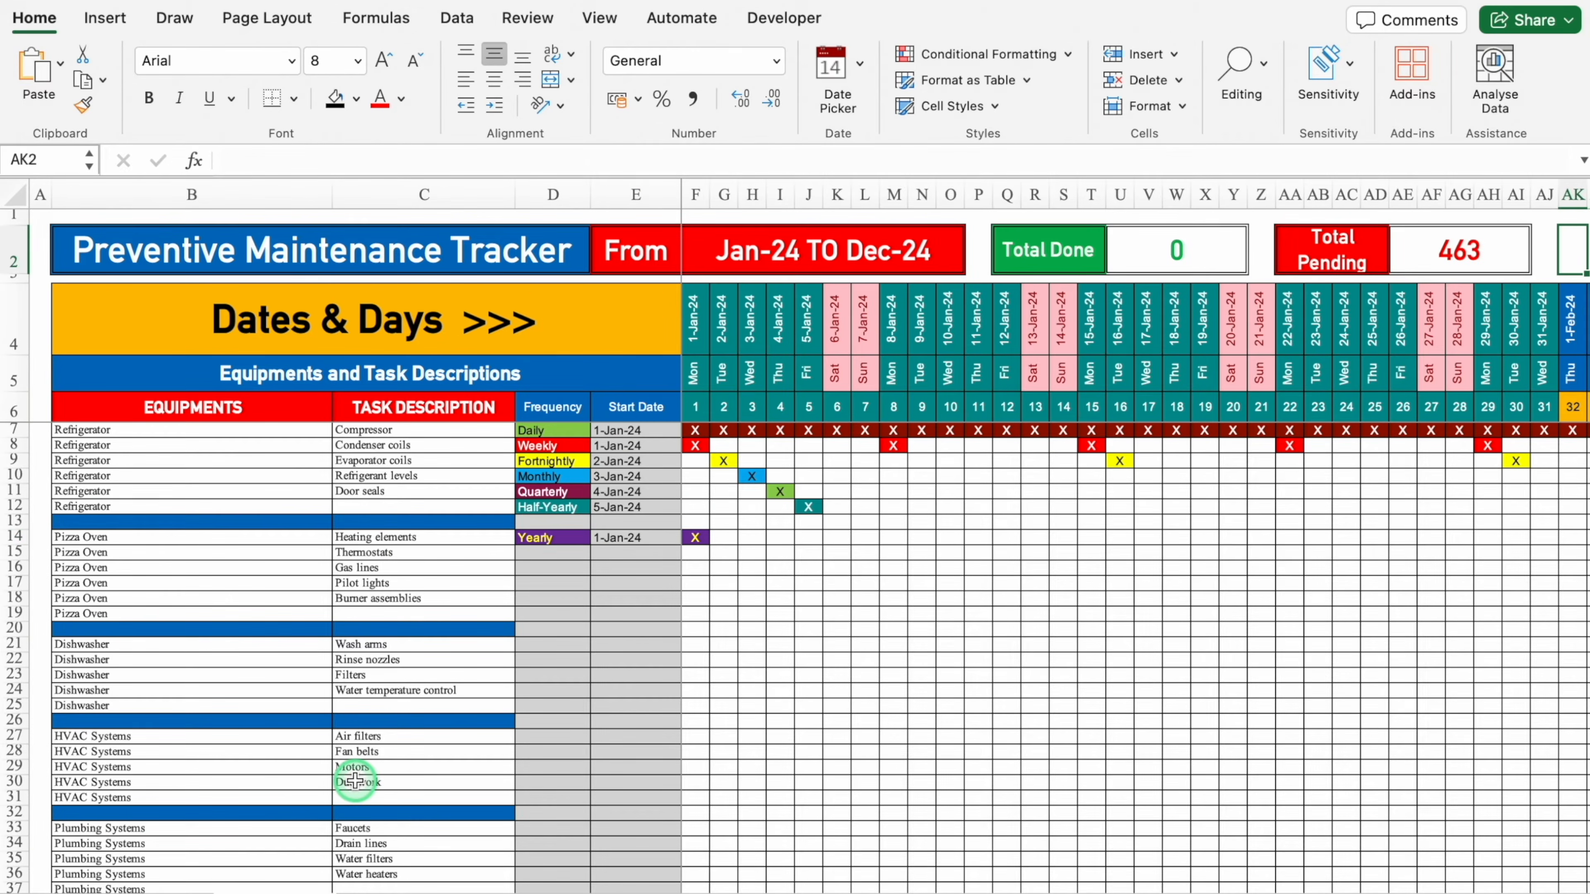
click(175, 893)
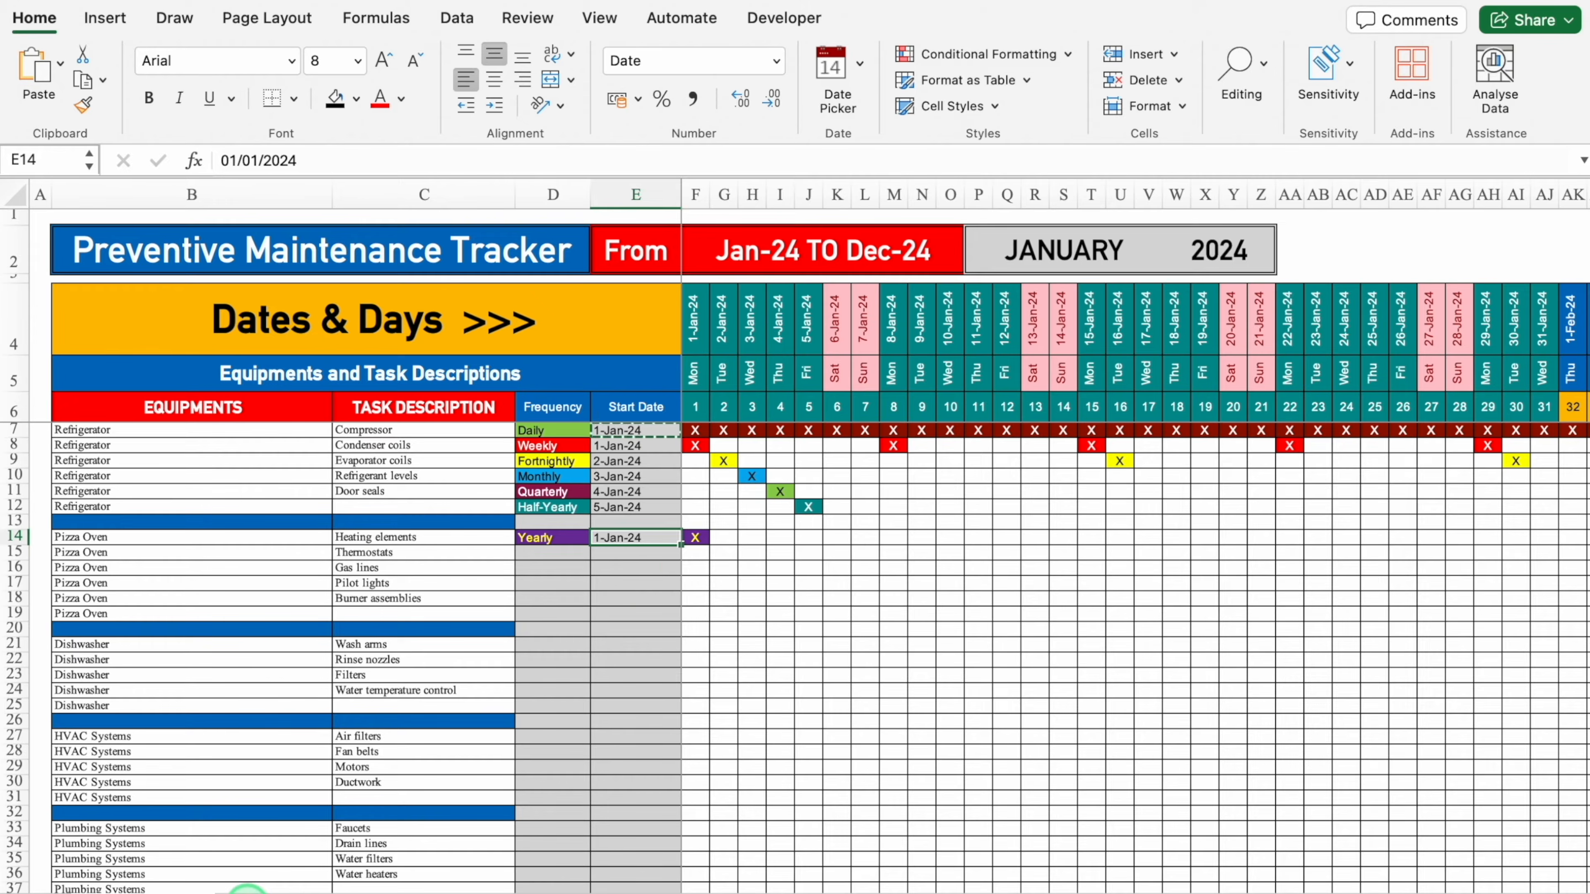
click(248, 893)
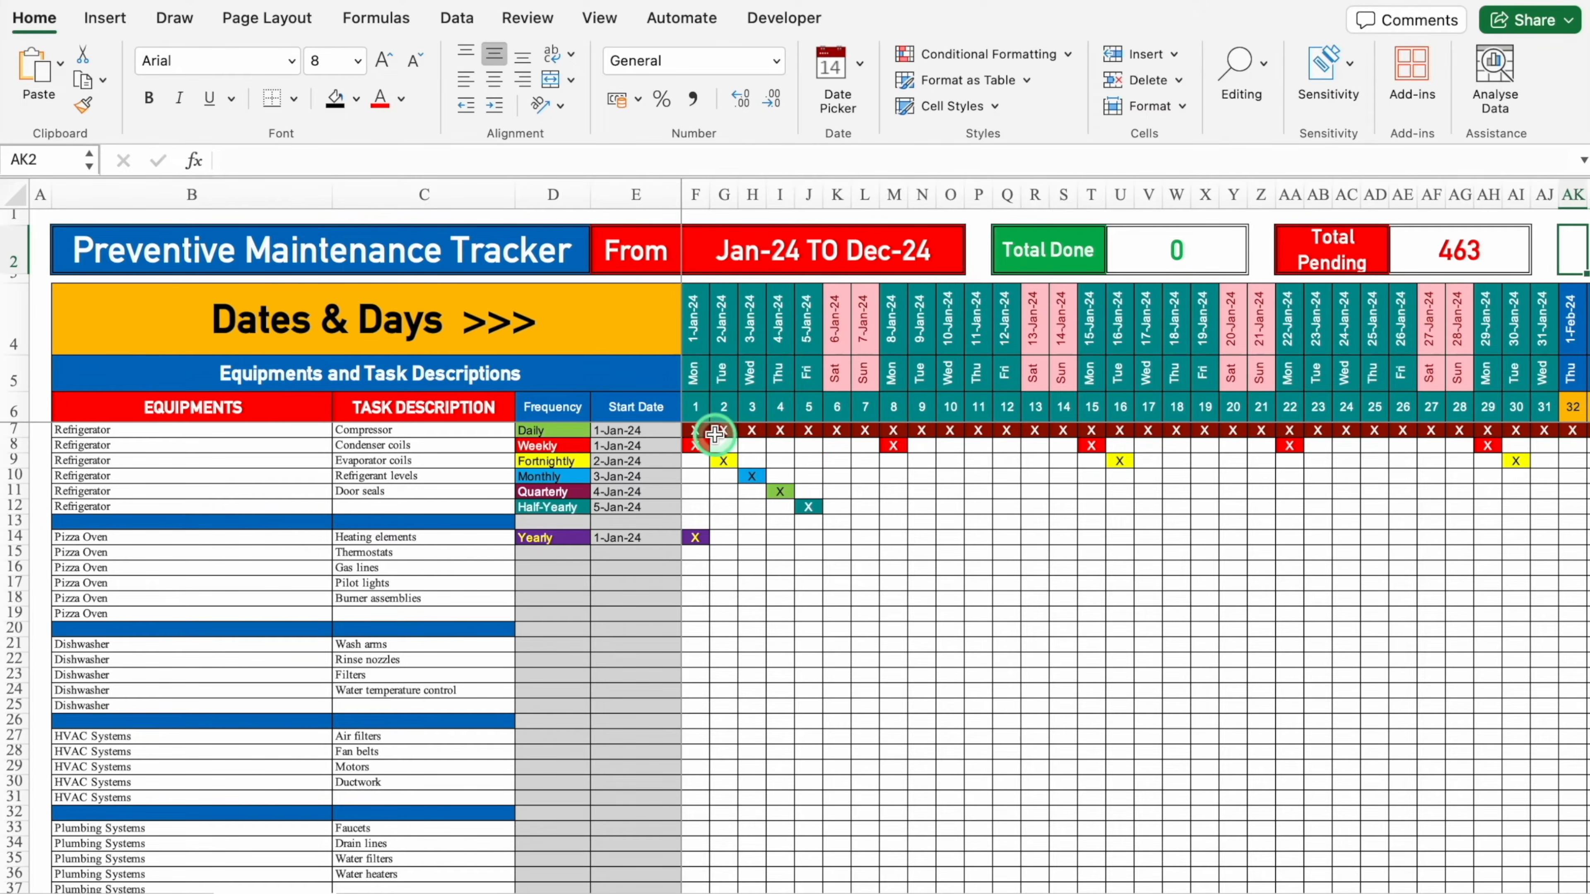
Mark the Compressor task for 1-Jan-24 in F7 with status D
click(697, 430)
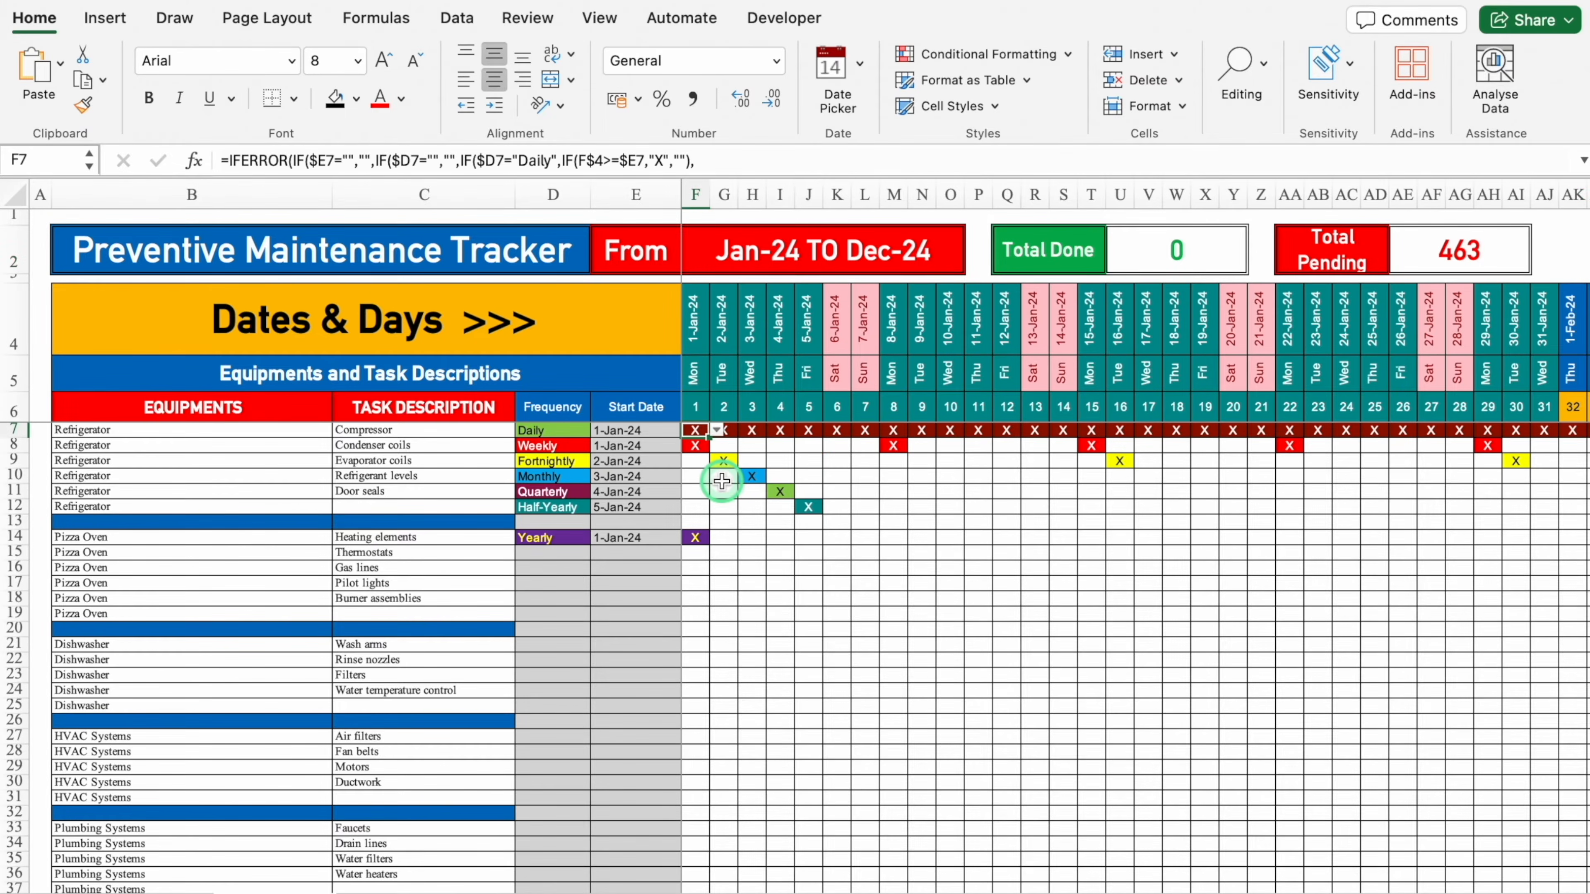
click(717, 432)
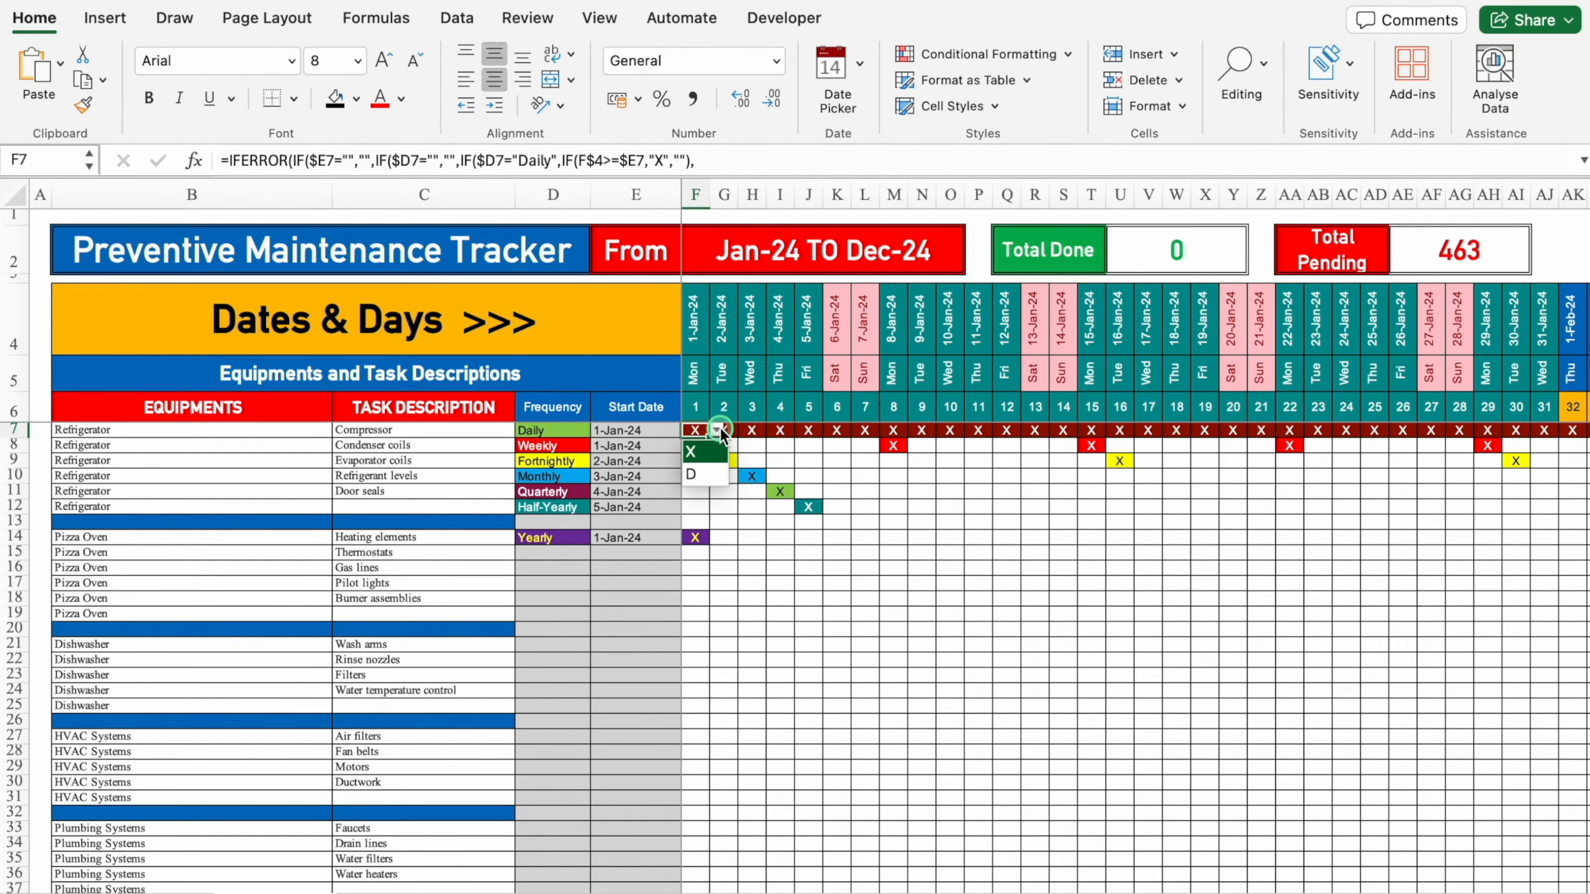
click(709, 474)
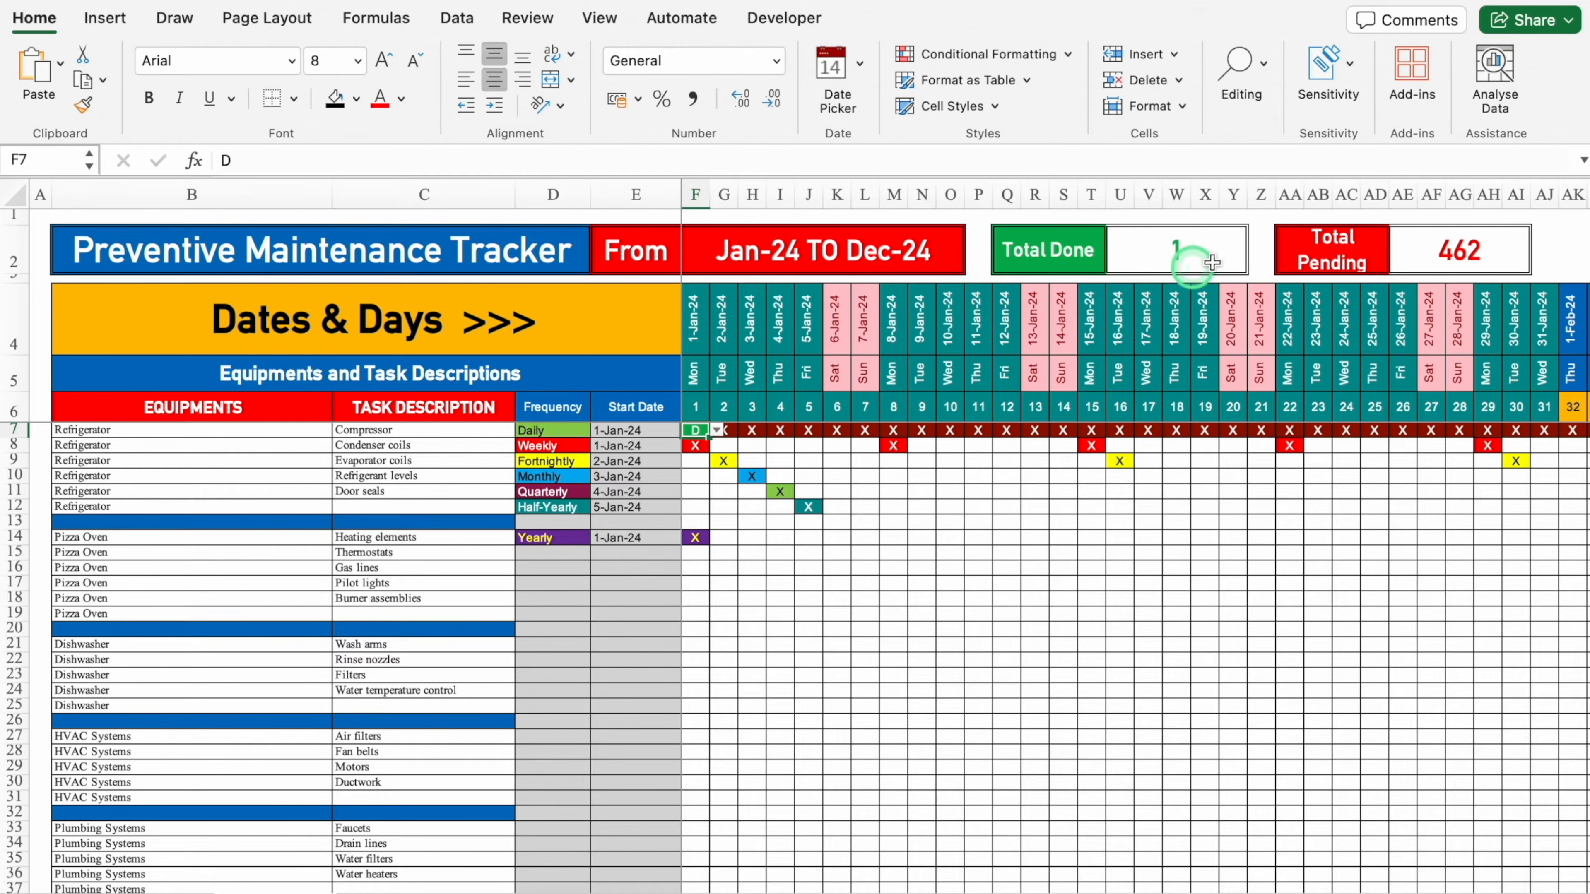
Fill the Compressor's D status from 1-Jan-24 across to 10-Jan-24 in row 7
click(730, 430)
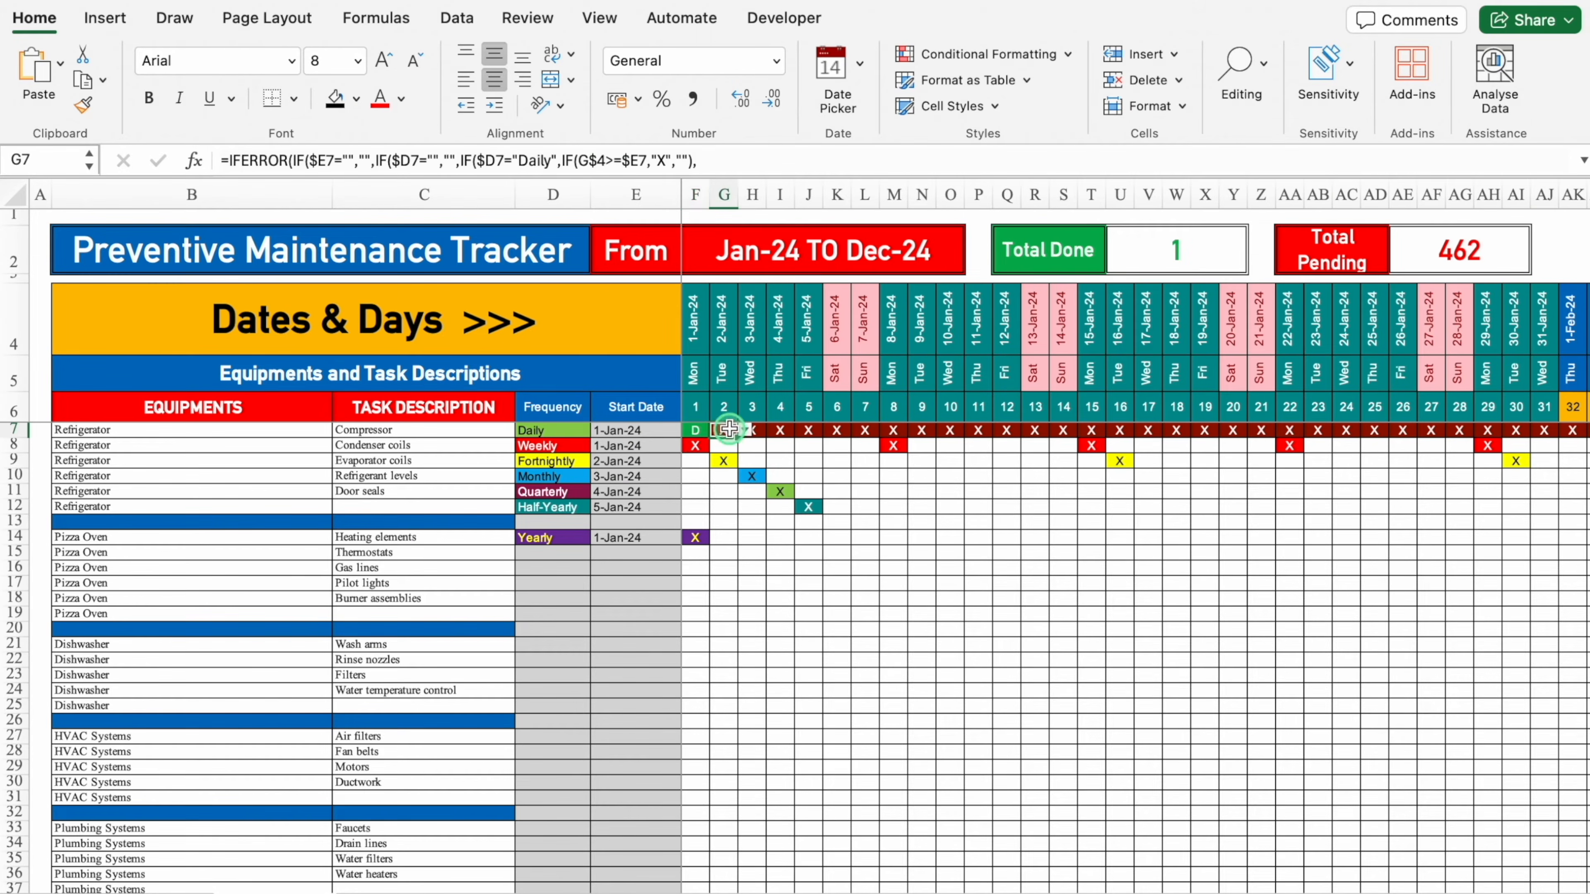
click(702, 431)
drag(708, 436, 950, 444)
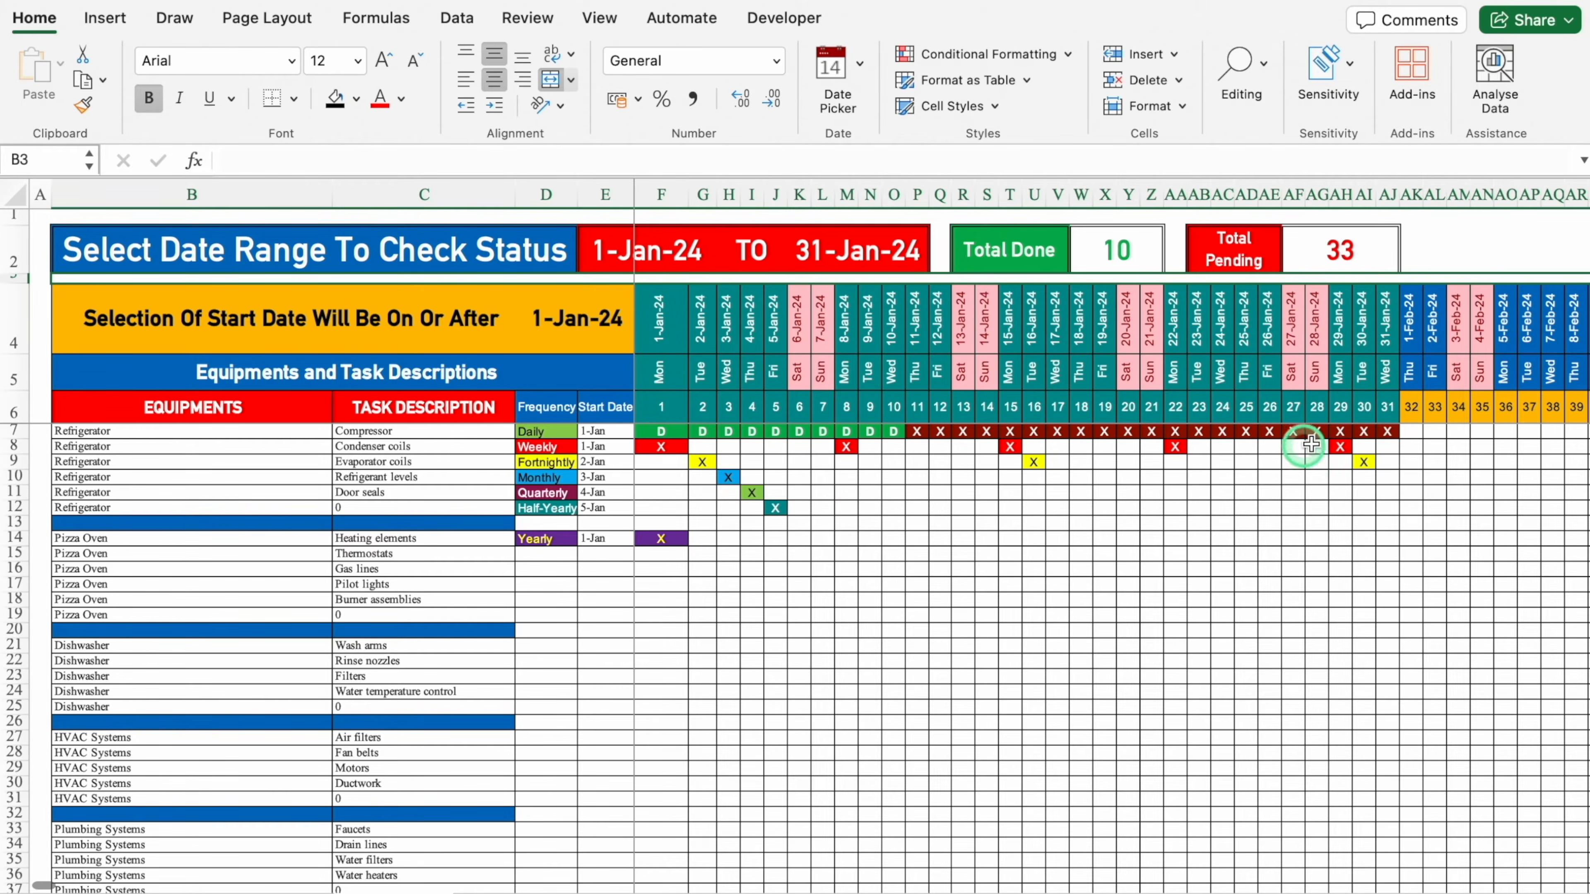
Set the end date of the status range on the Filtered List sheet to 15/01/2024
click(849, 249)
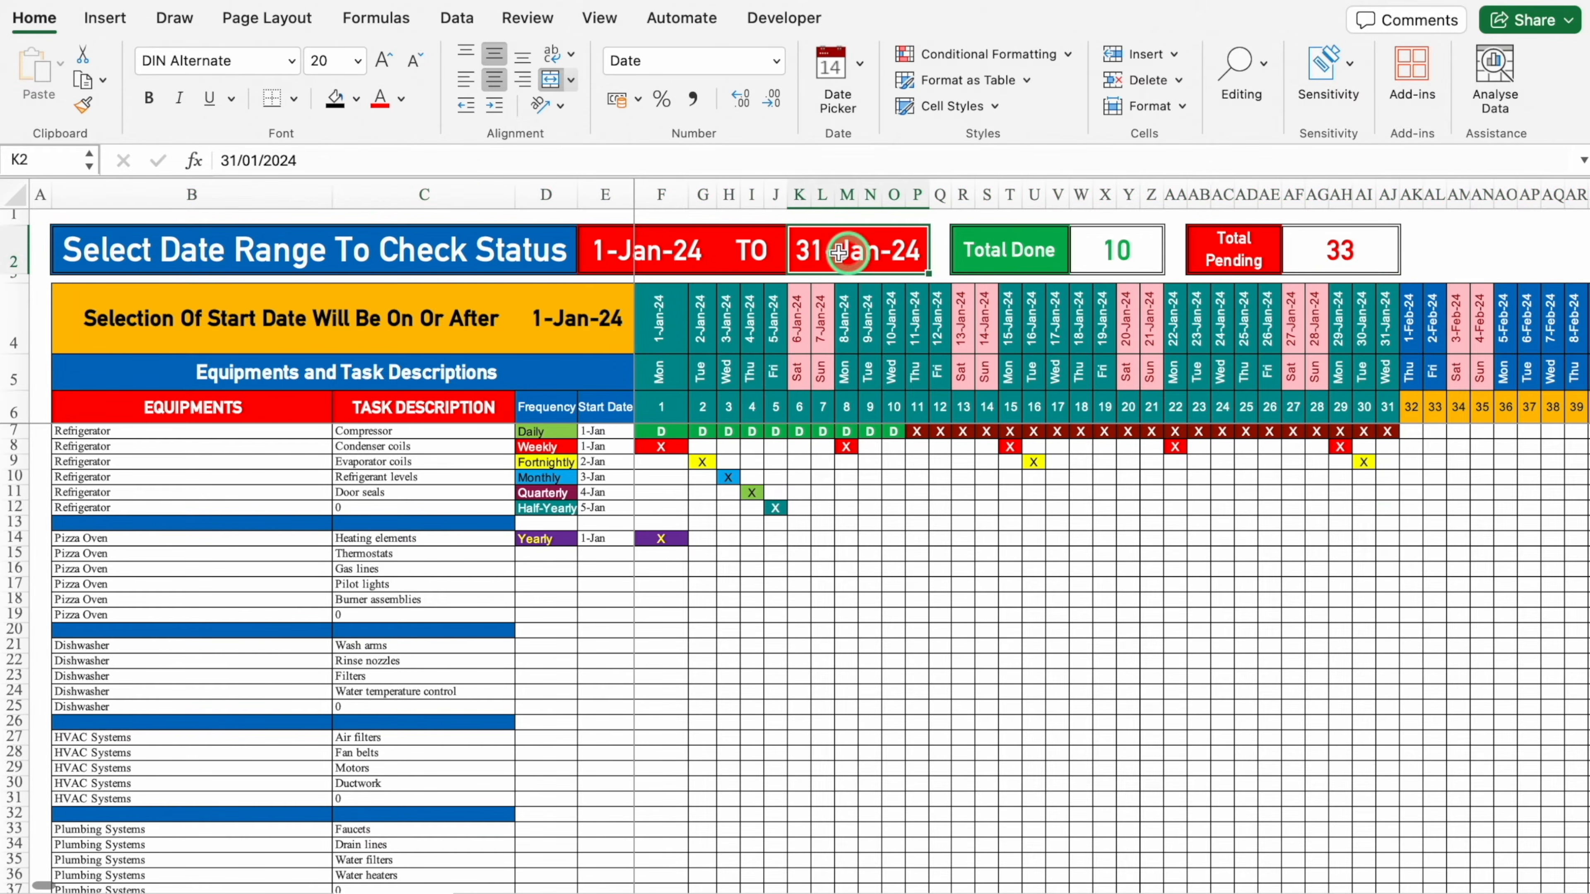
click(239, 161)
key(BackSpace)
key(BackSpace)
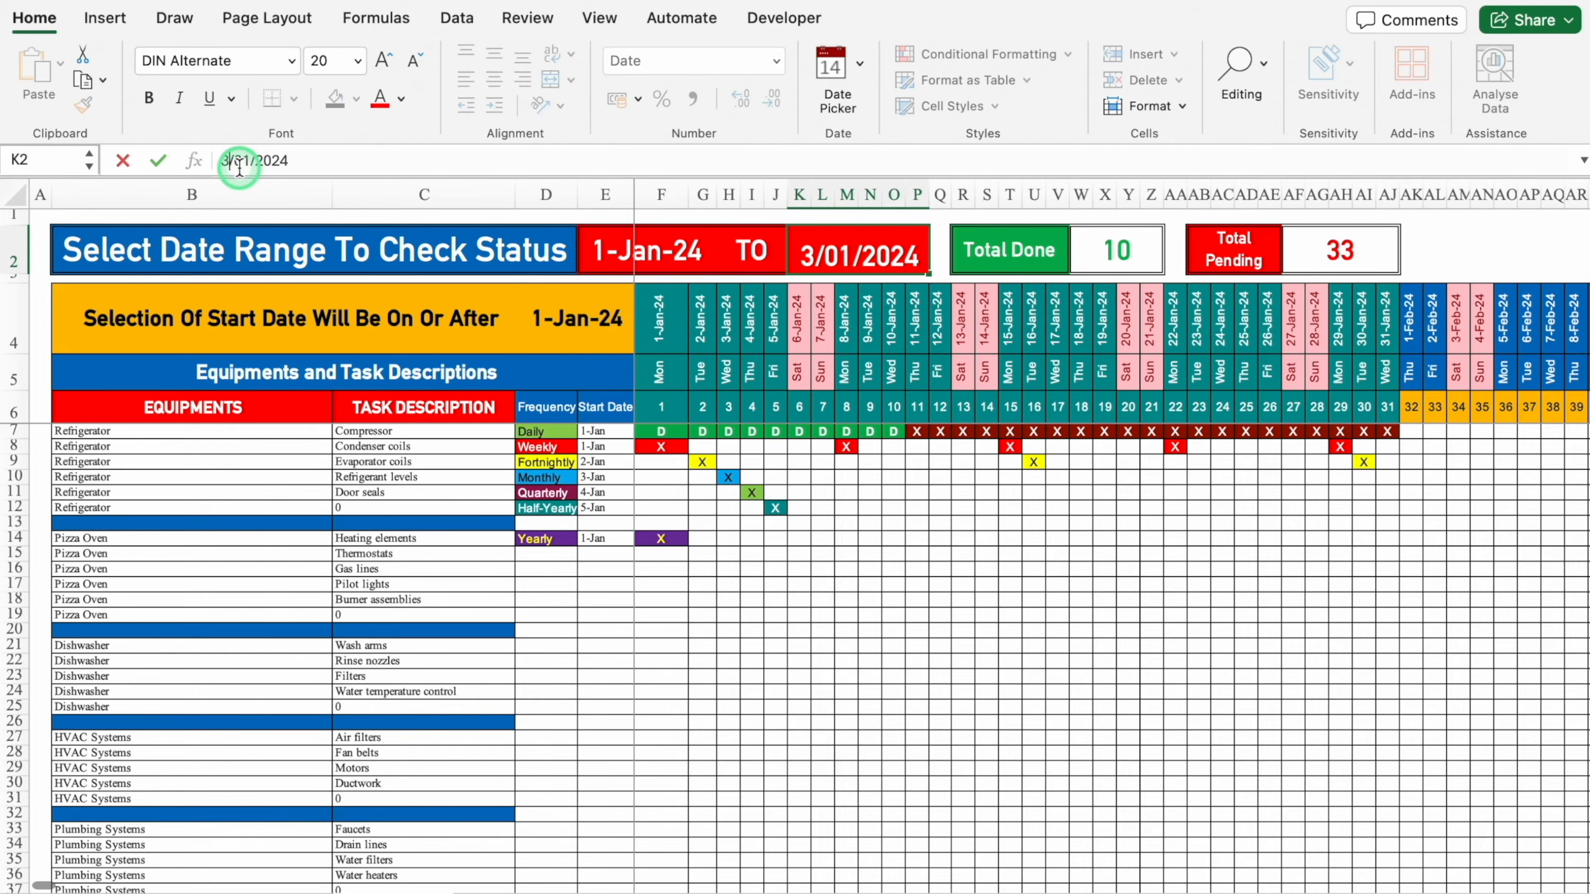
text(15)
key(Return)
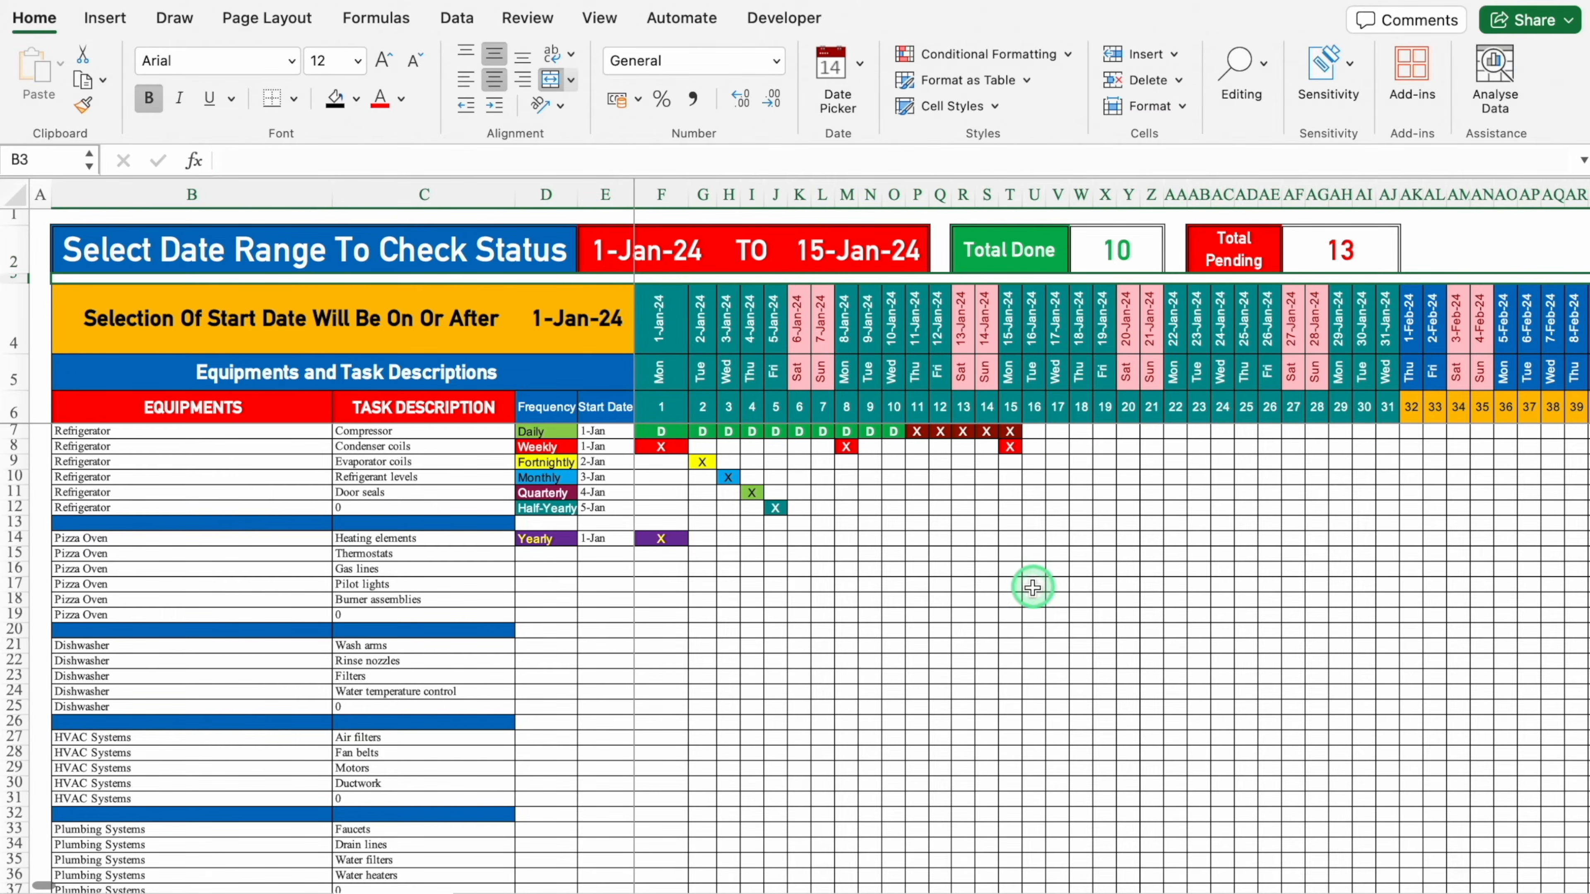
Set the end date of the Filtered List status range to 10/01/2024
click(830, 245)
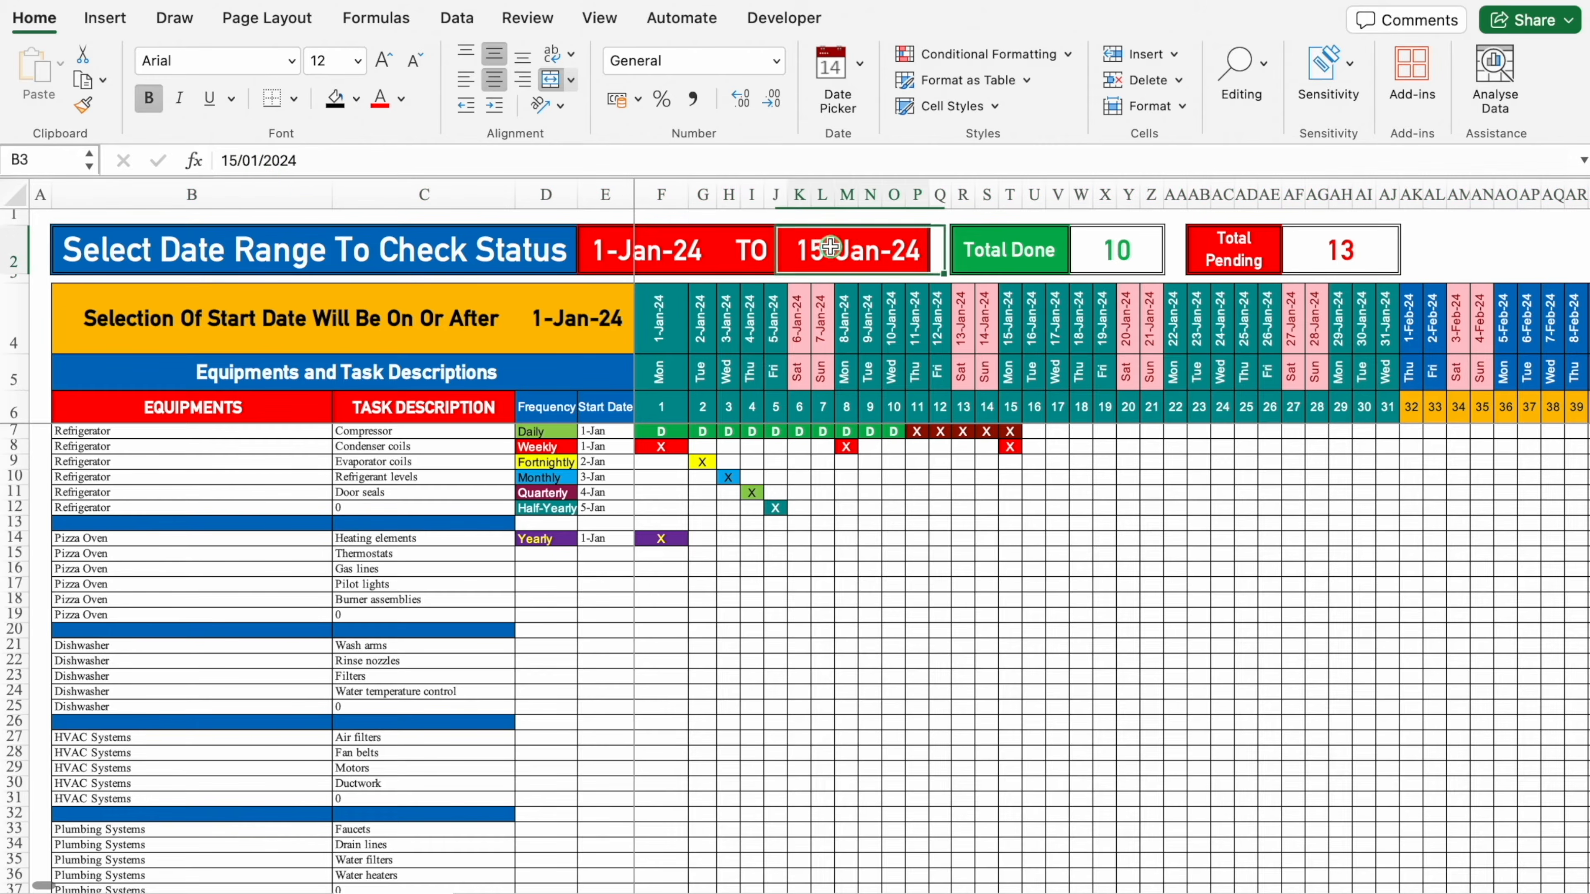
click(254, 174)
key(BackSpace)
key(BackSpace)
text(10)
key(Return)
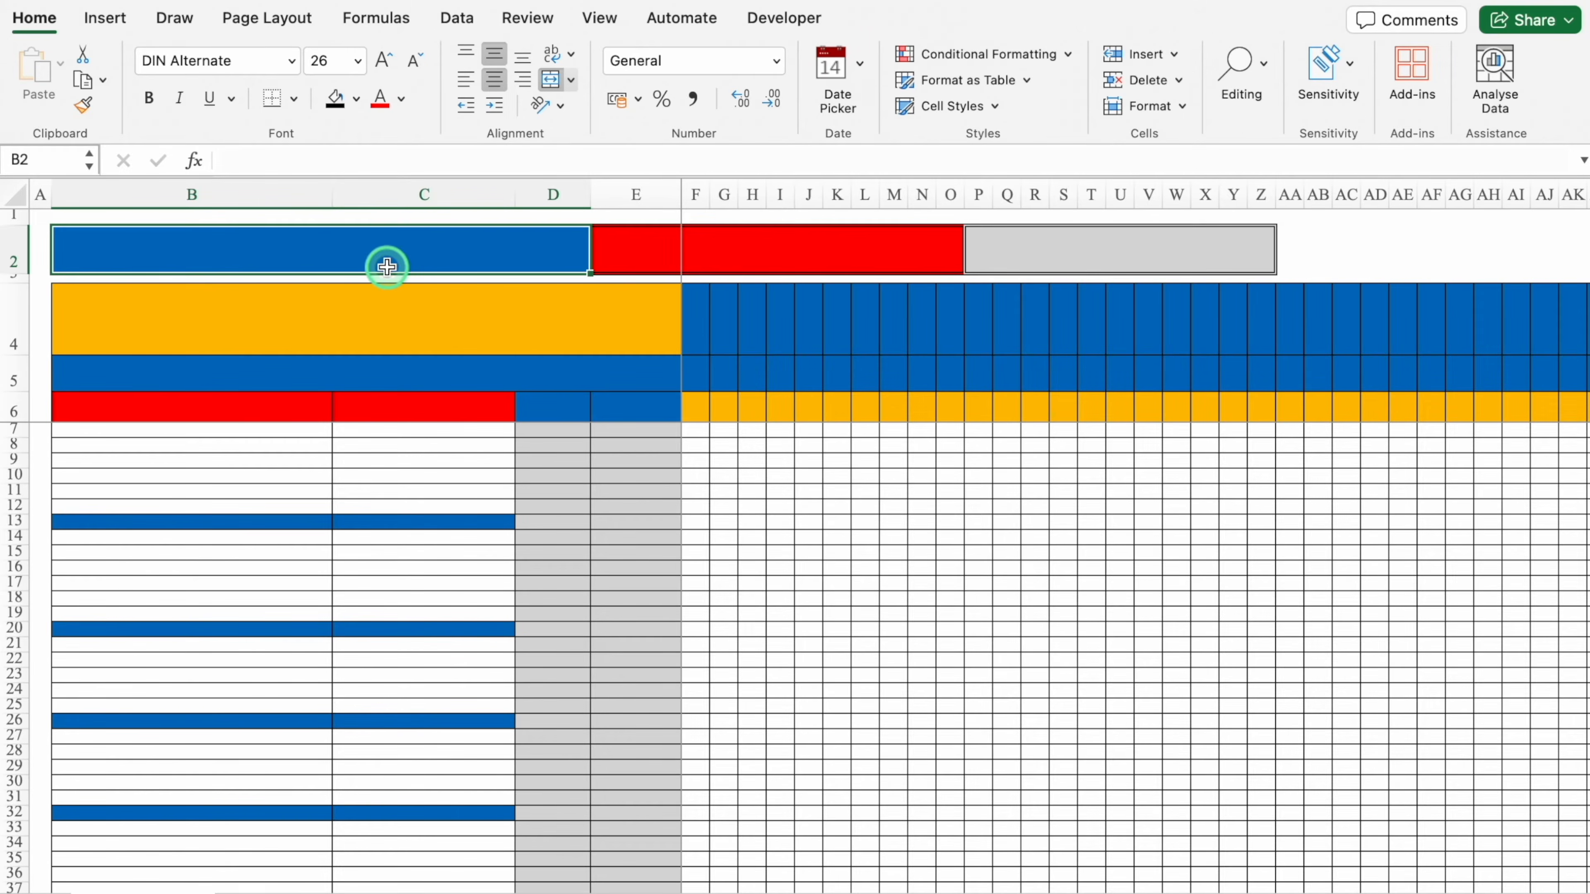
Enter the title "Preventive Maintenance Tracker" in B2 and the label "From" in E2
text(Preventive Maintenance Tracker)
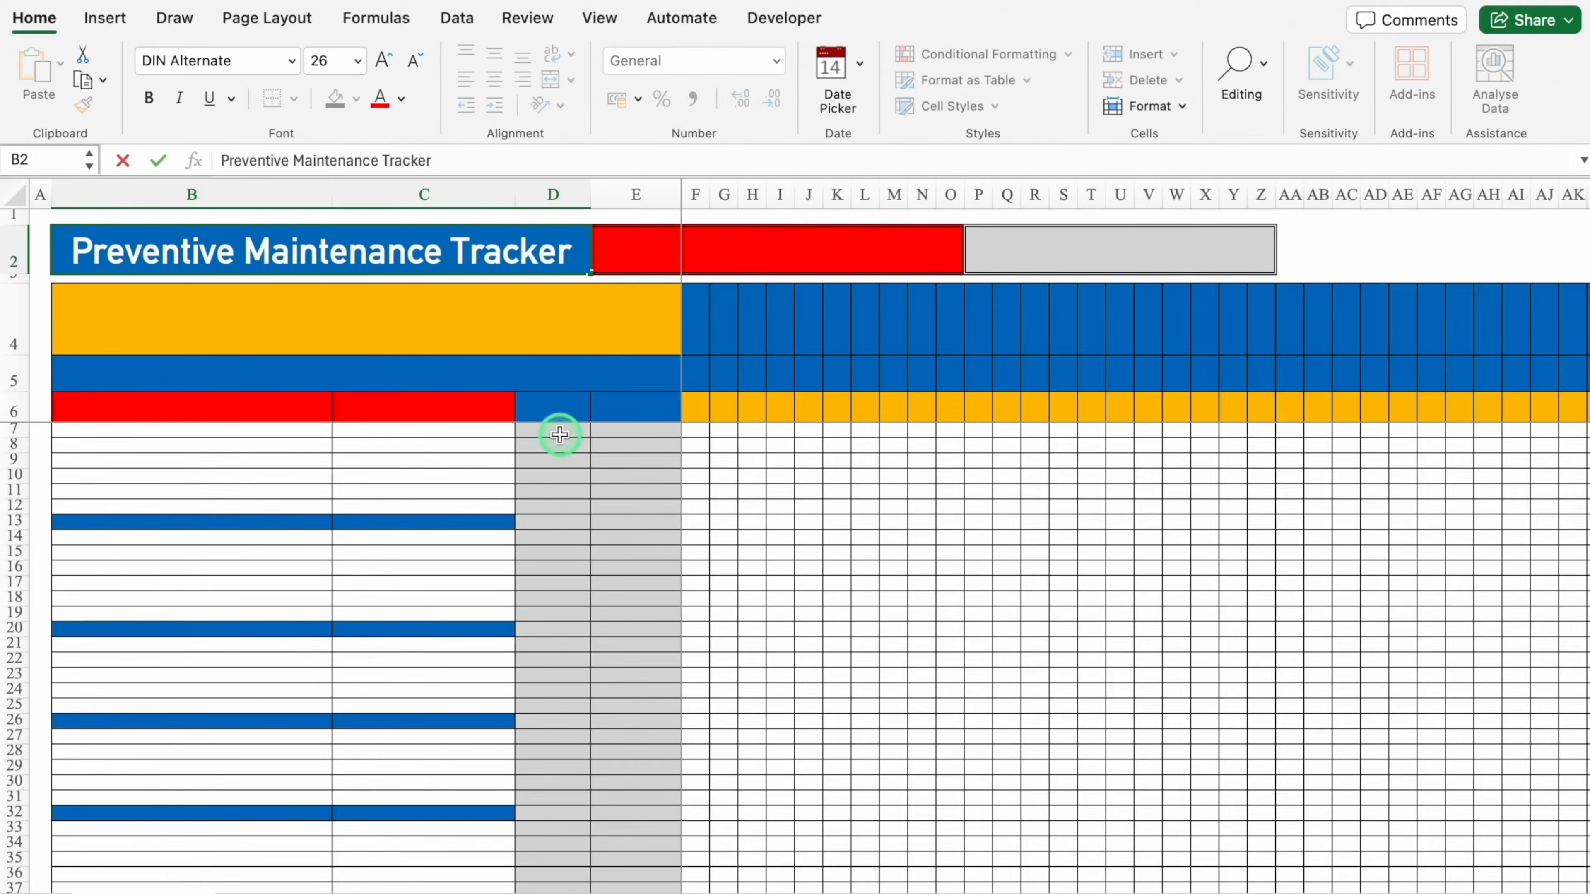
key(Tab)
text(From)
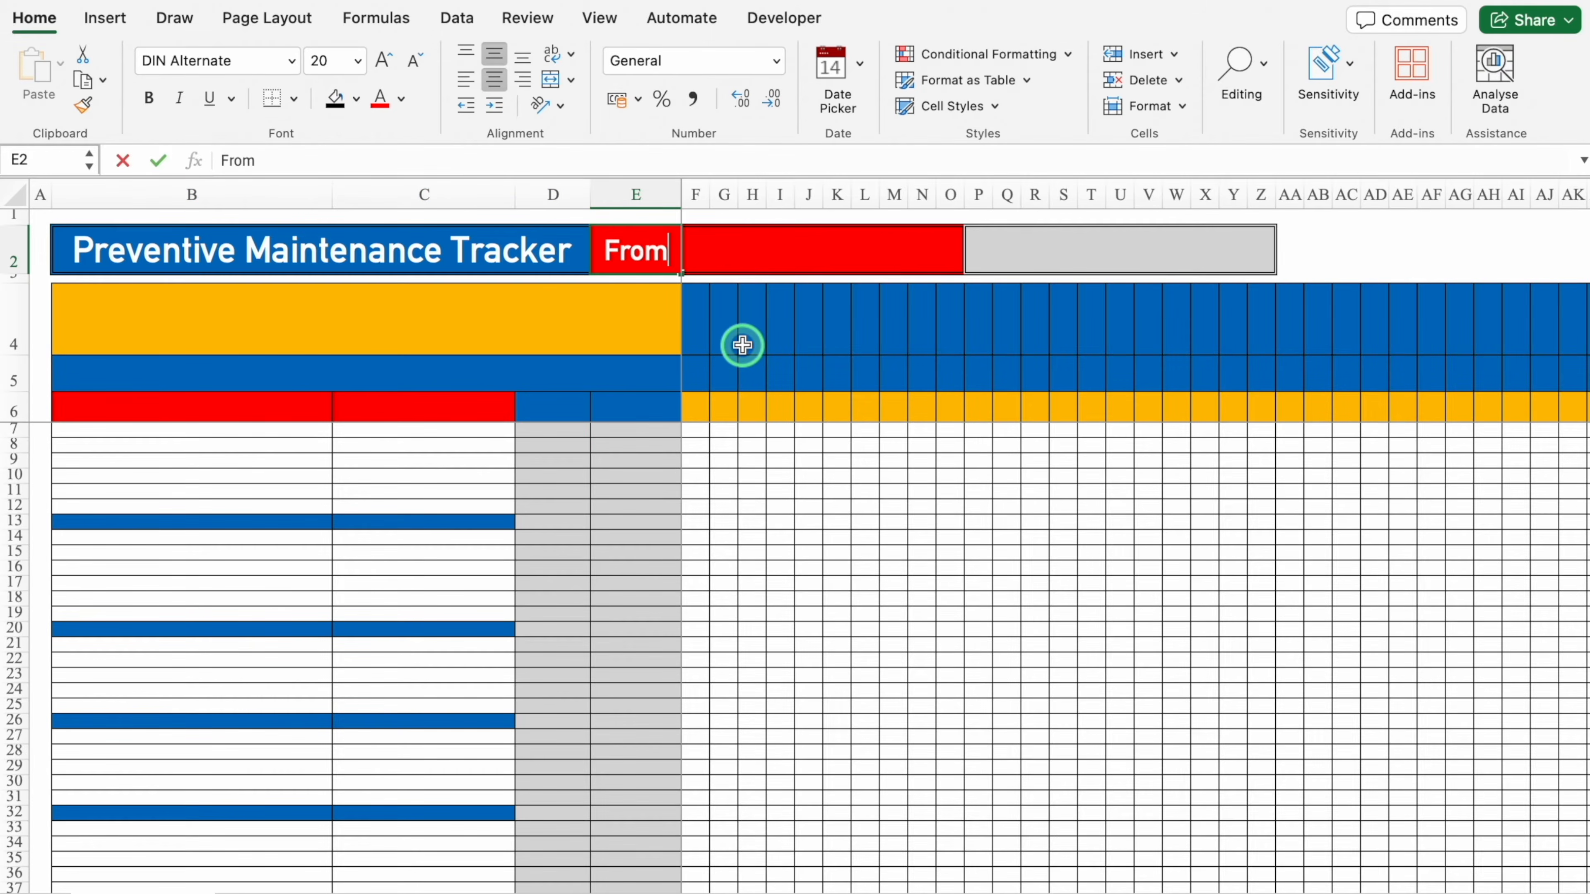
Add a data validation list of the months January to December to P2 and choose January
click(1065, 249)
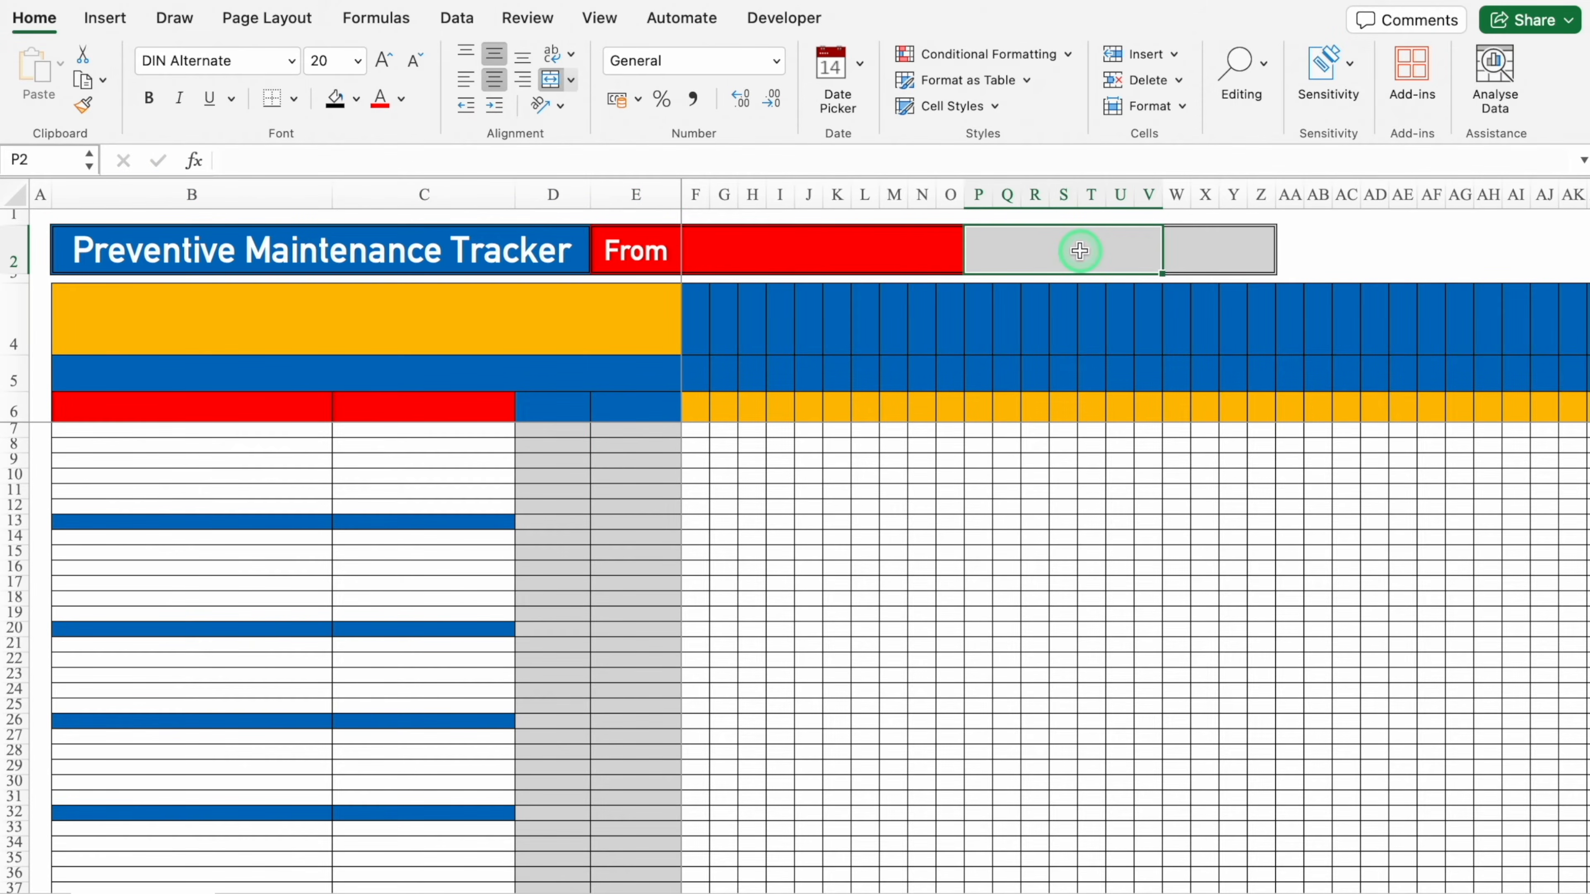
click(457, 17)
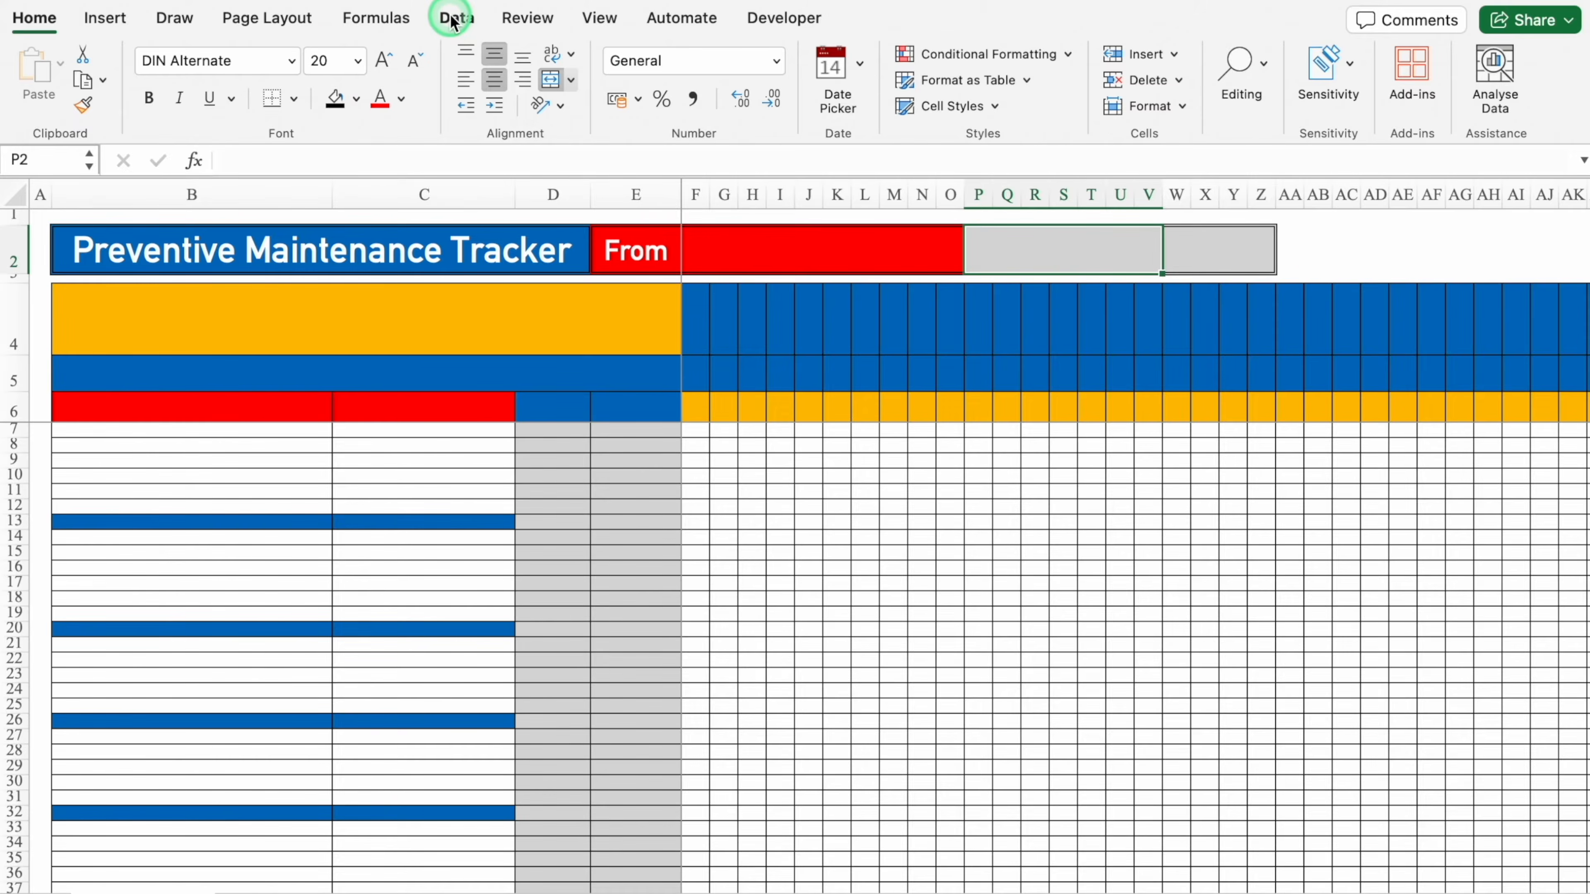
click(1108, 63)
click(1180, 95)
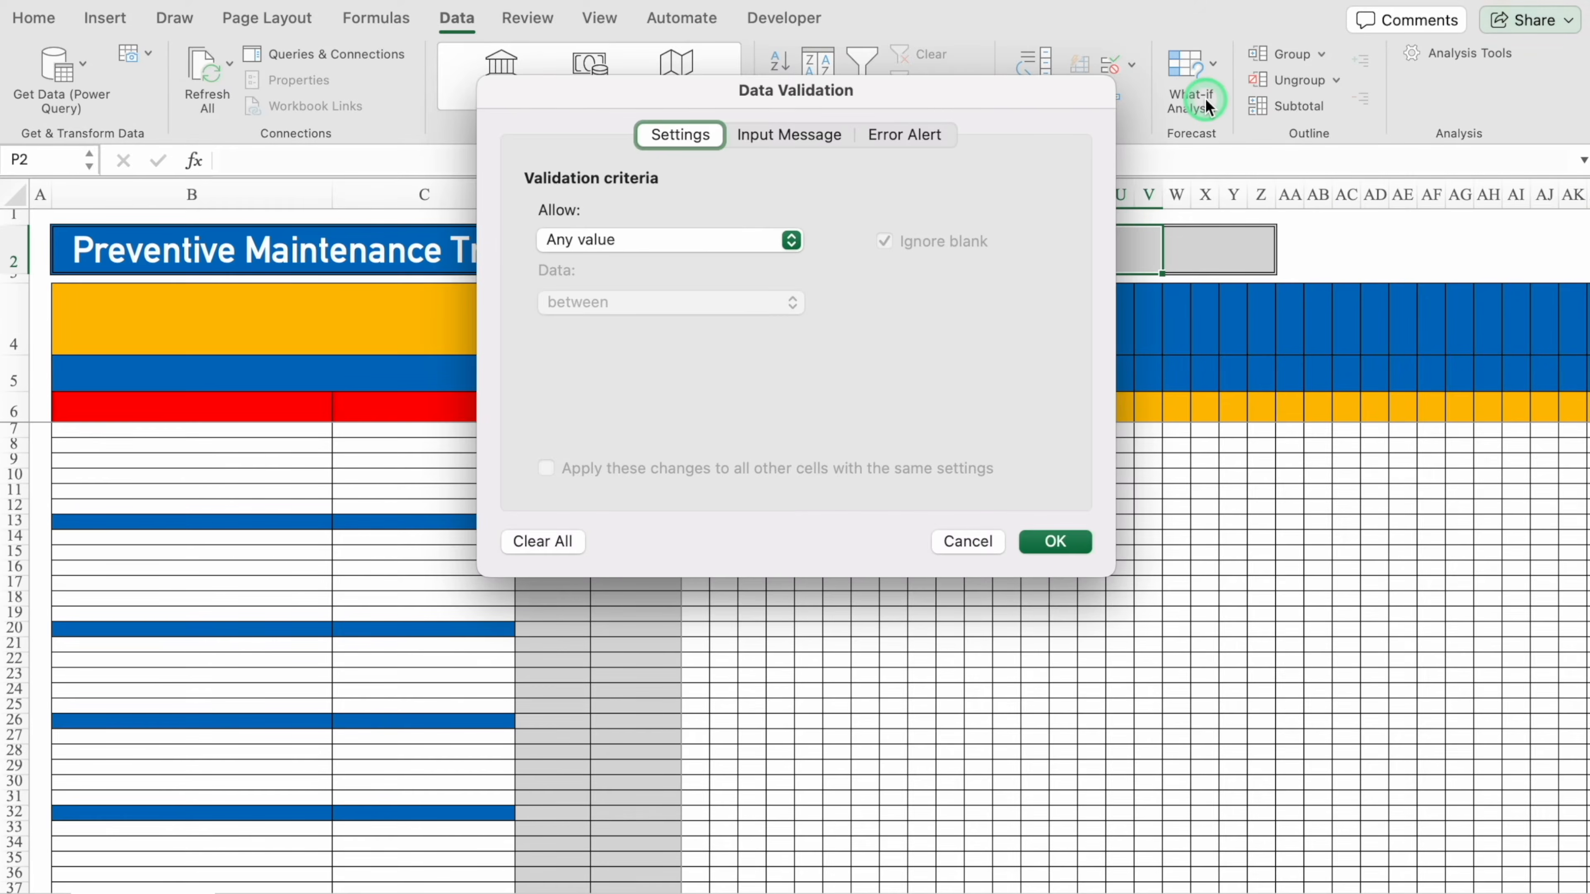
click(798, 238)
click(683, 309)
click(735, 365)
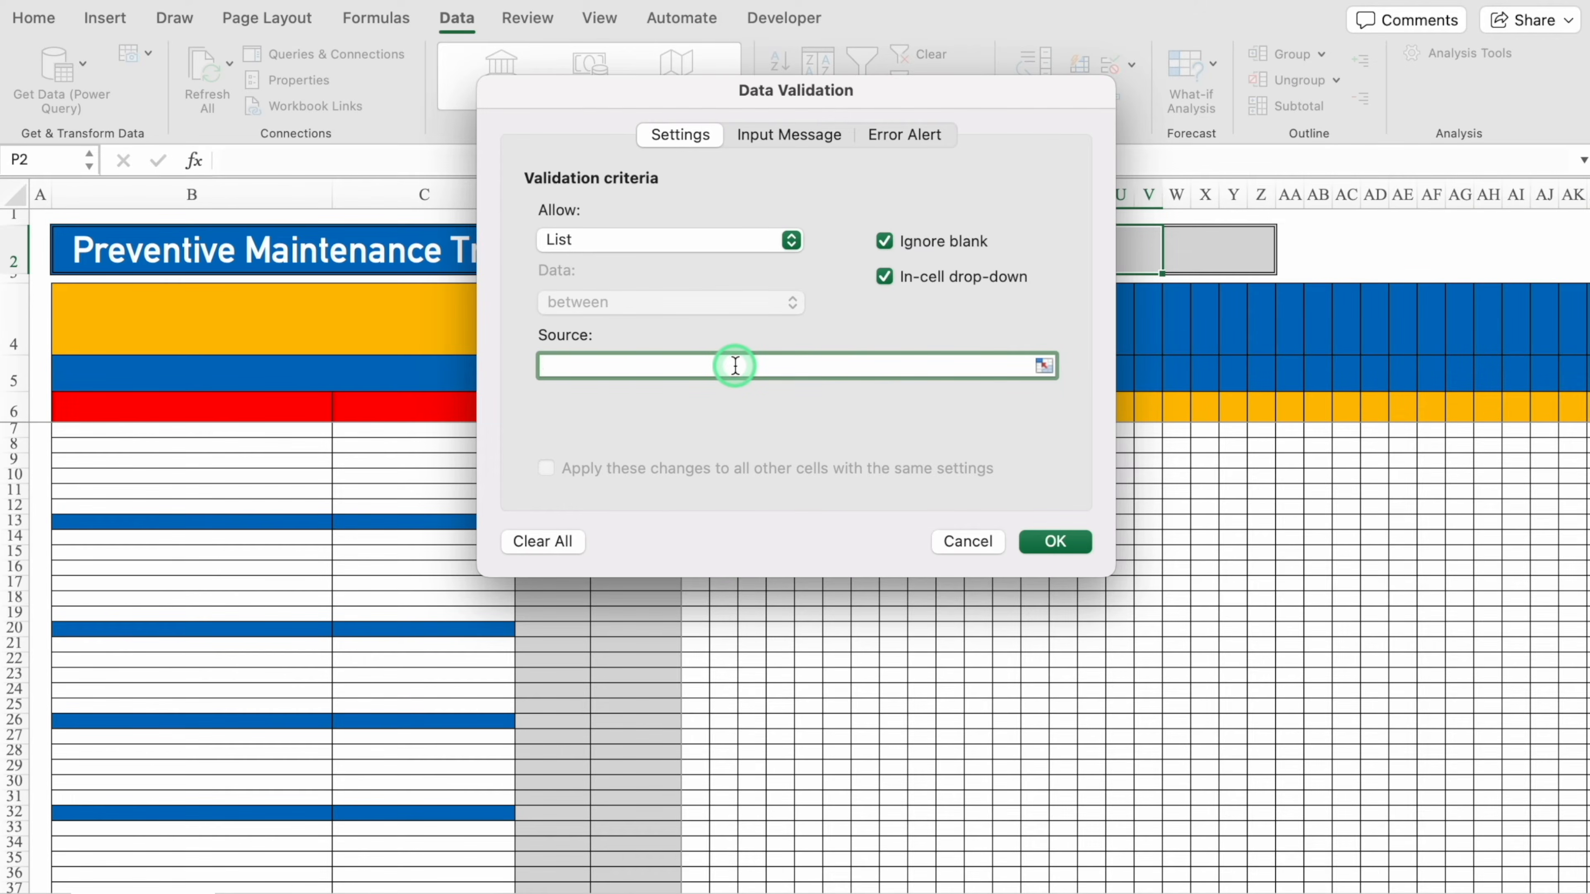
text(January,February,March,April,May,)
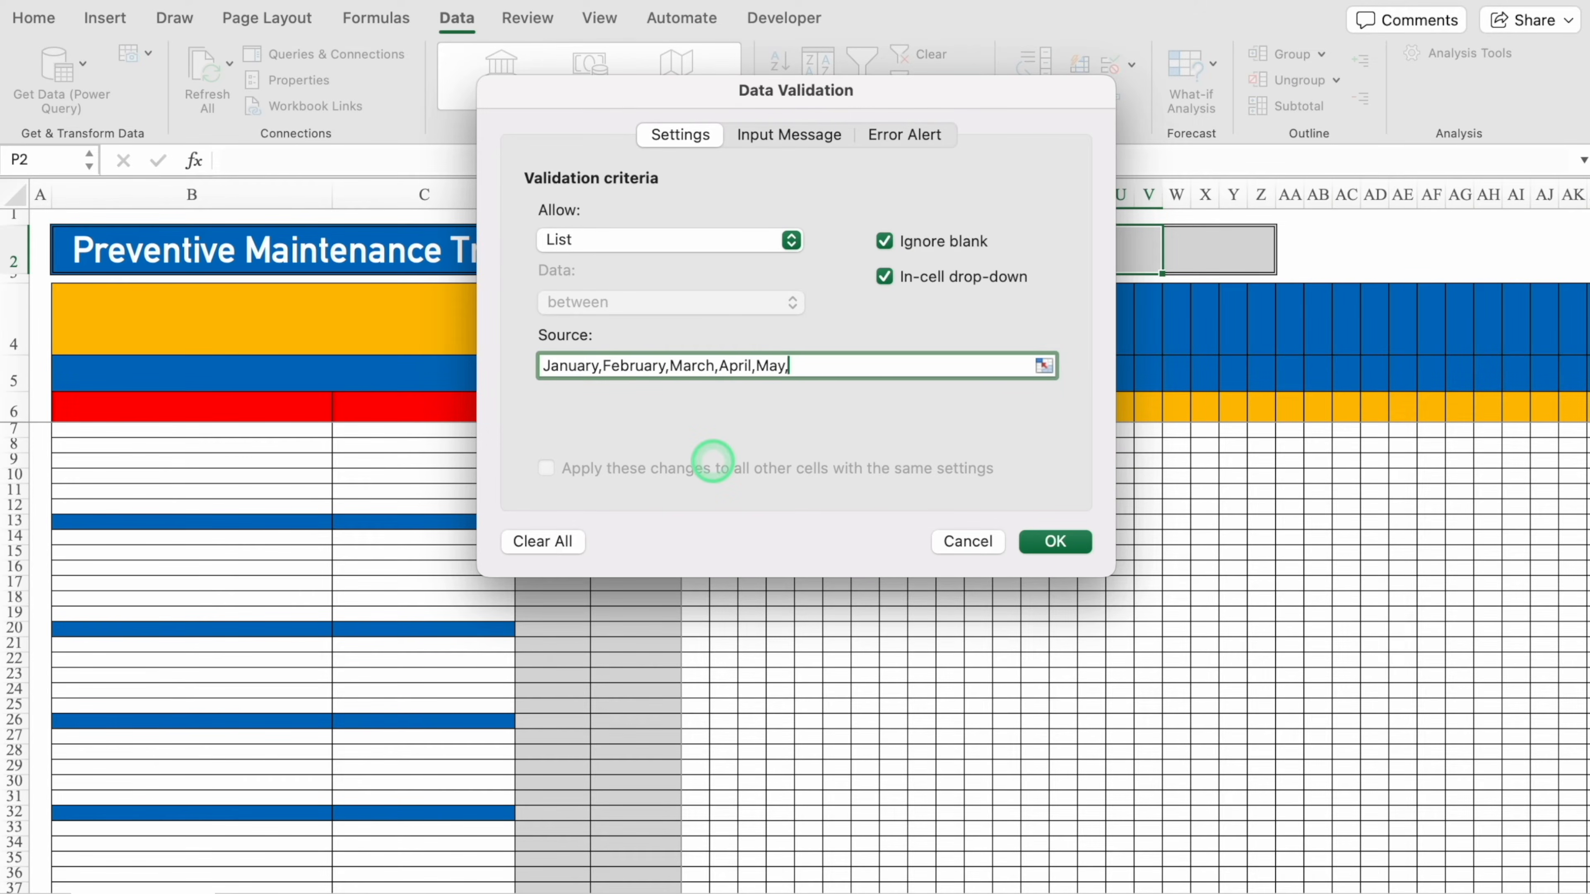
text(June,July,August,September,October,November,December)
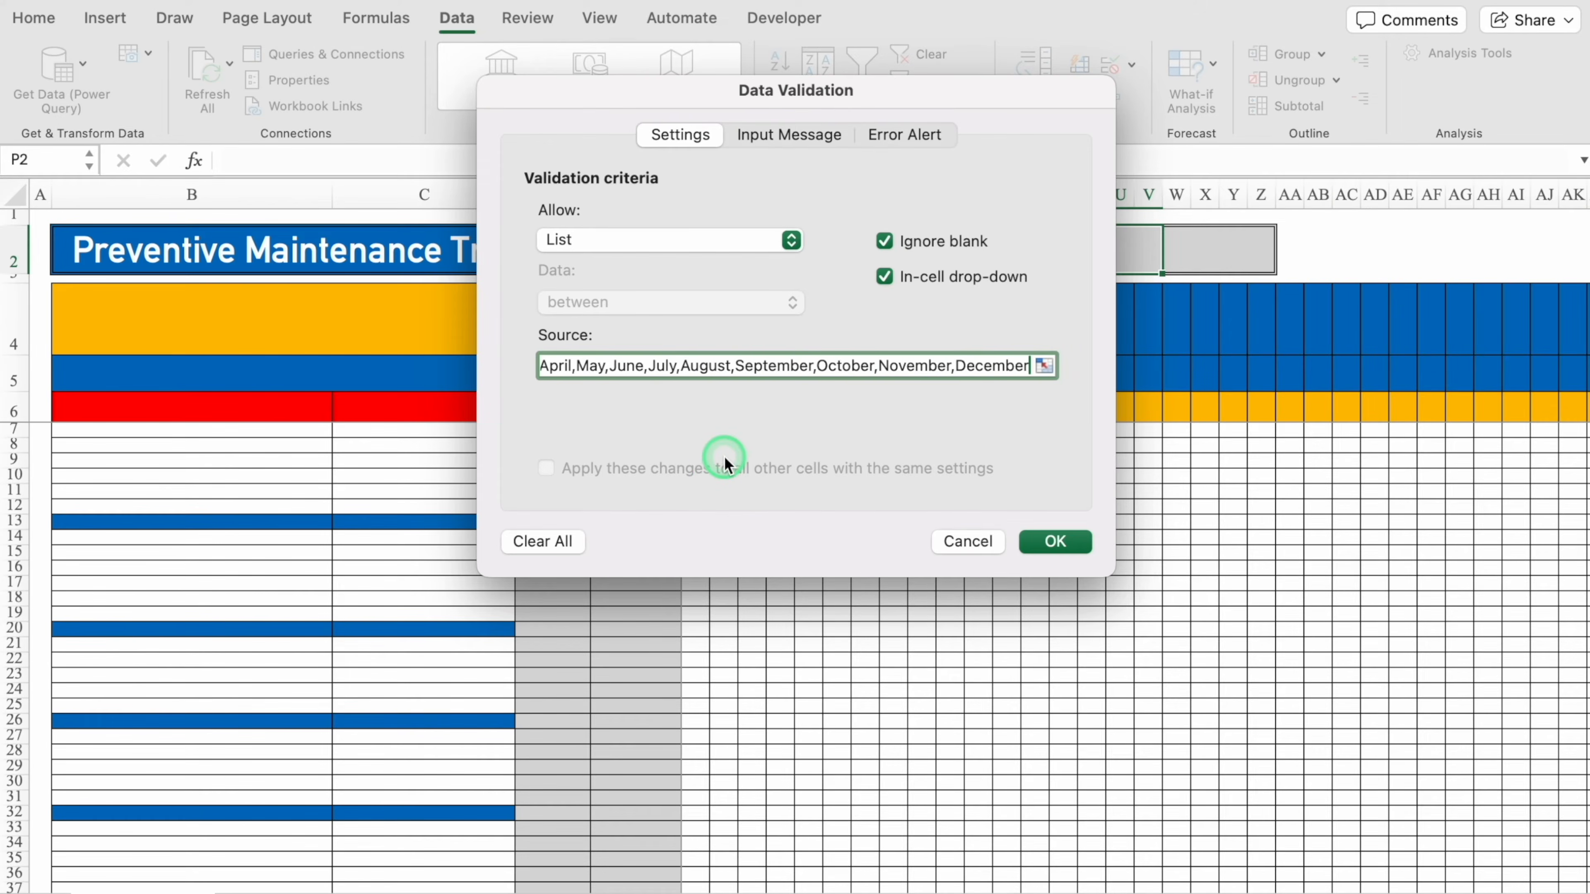
click(1043, 540)
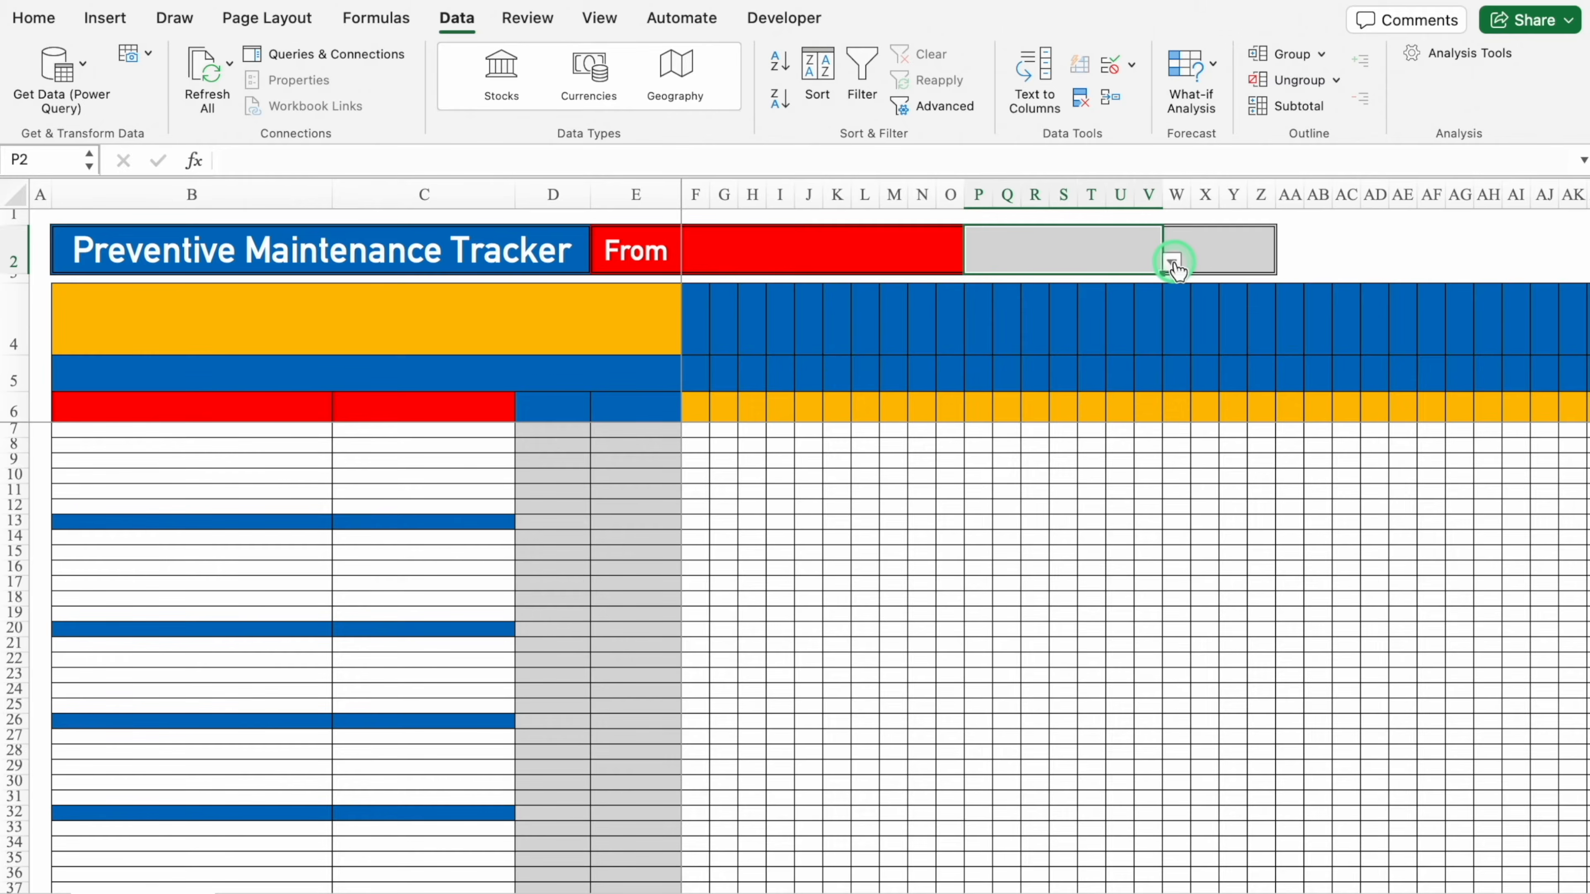
click(1173, 263)
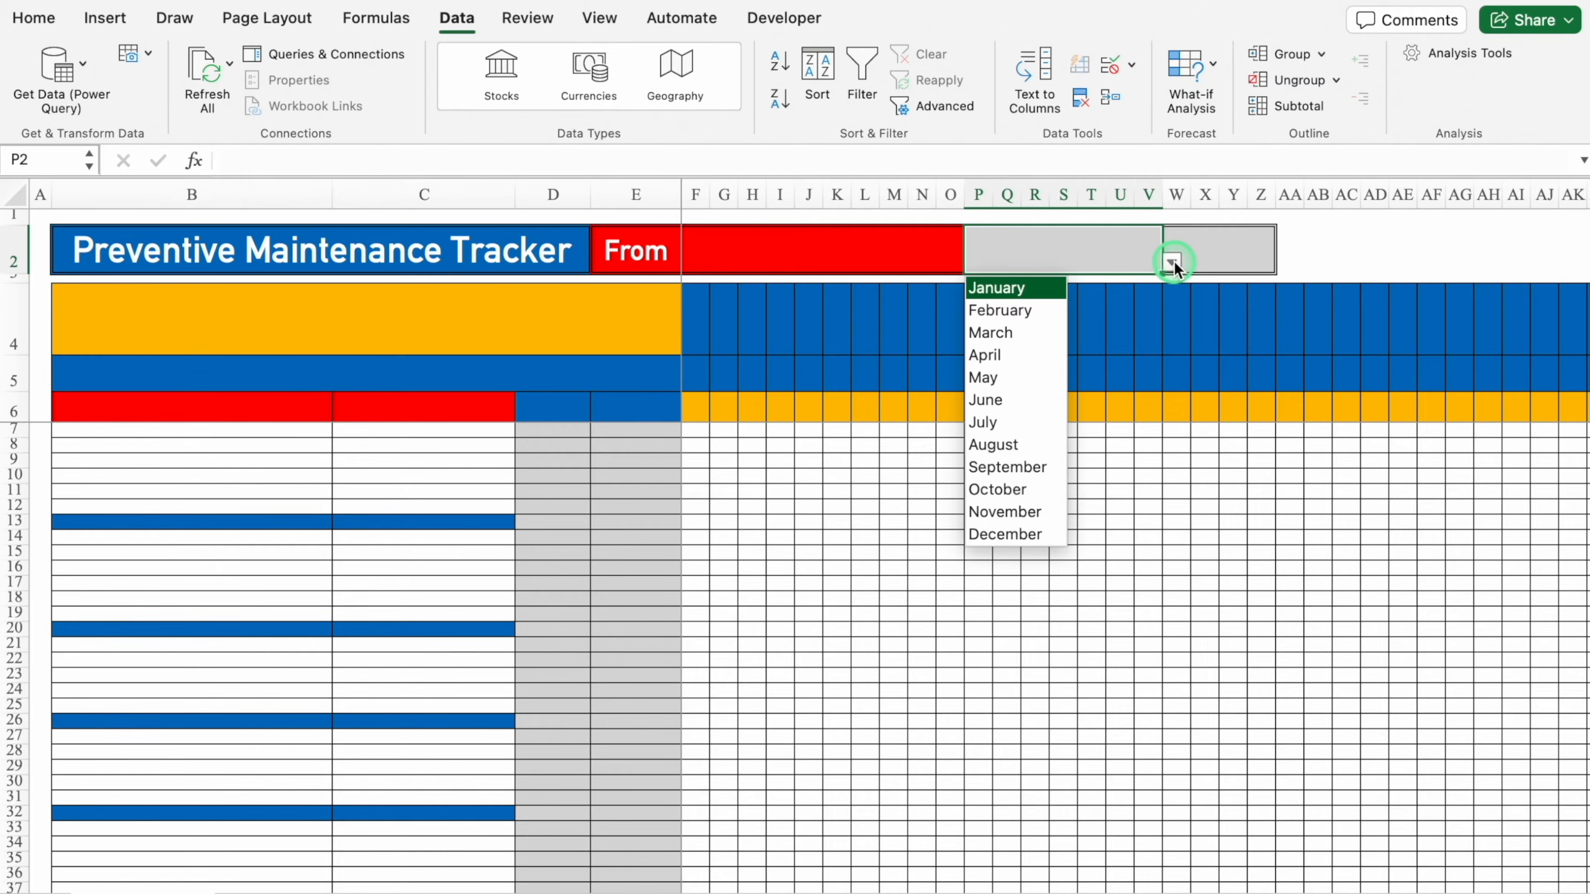
click(1036, 288)
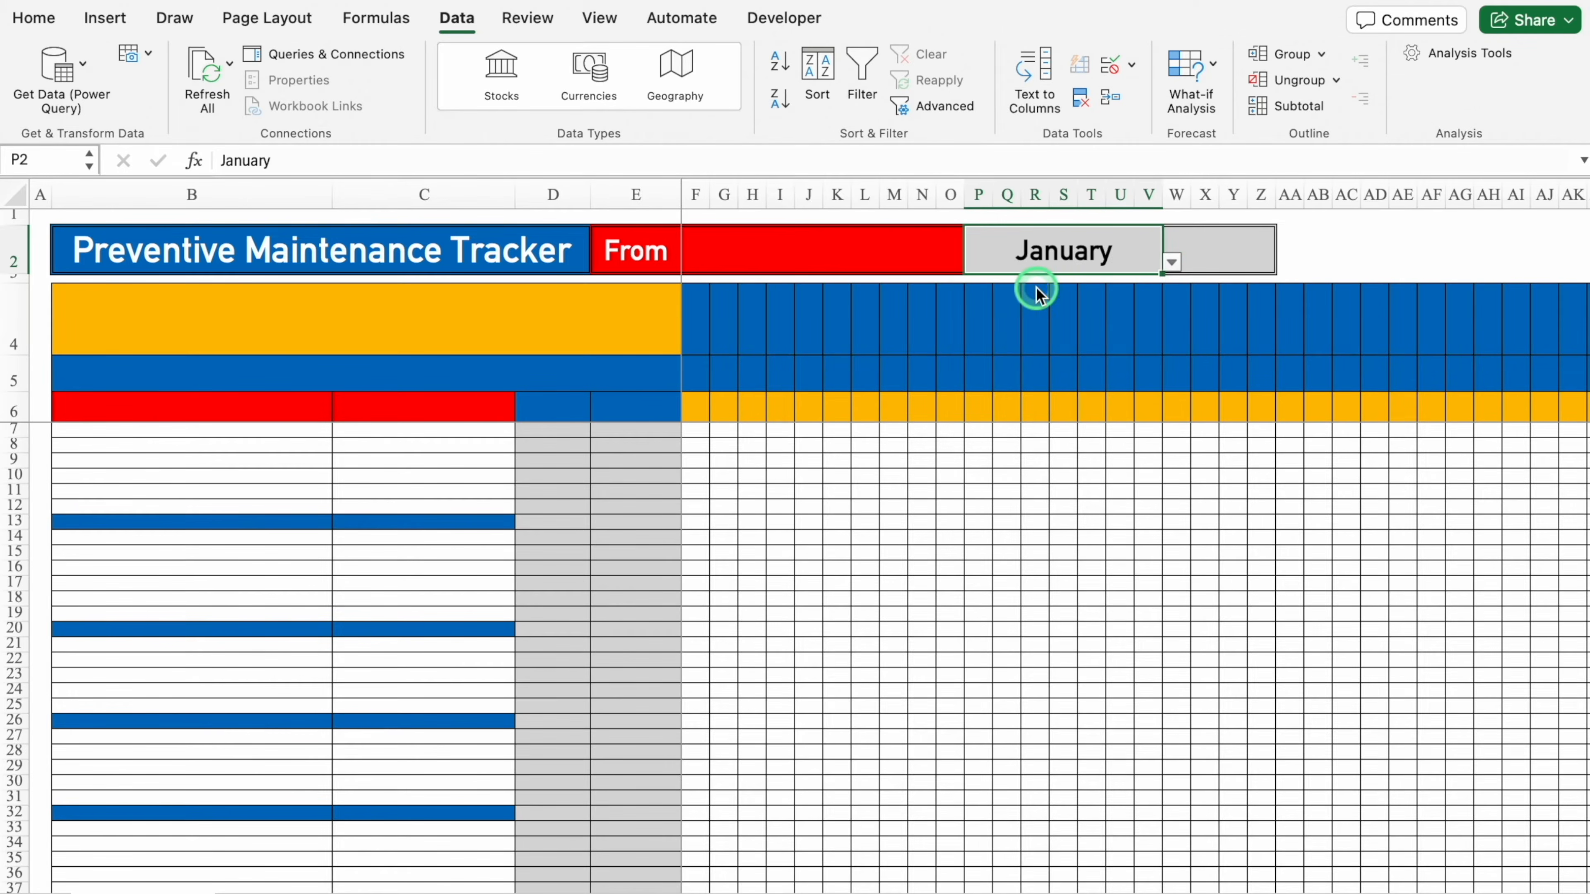
Add a data validation list of the years 2024 to 2030 to W2 and choose 2024
click(1217, 248)
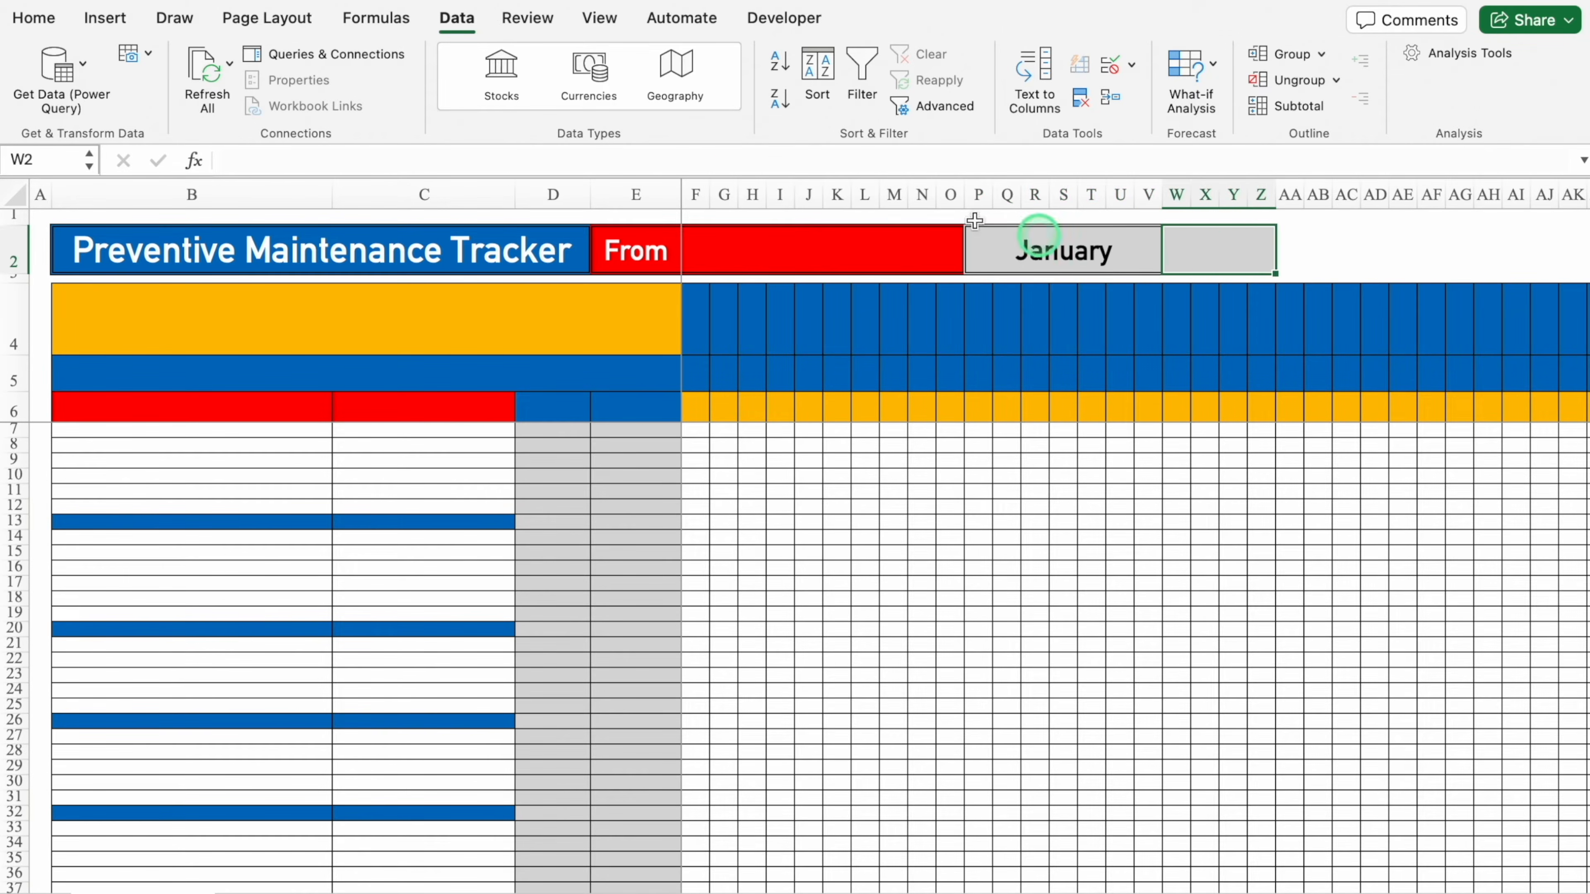
click(1134, 63)
click(1126, 95)
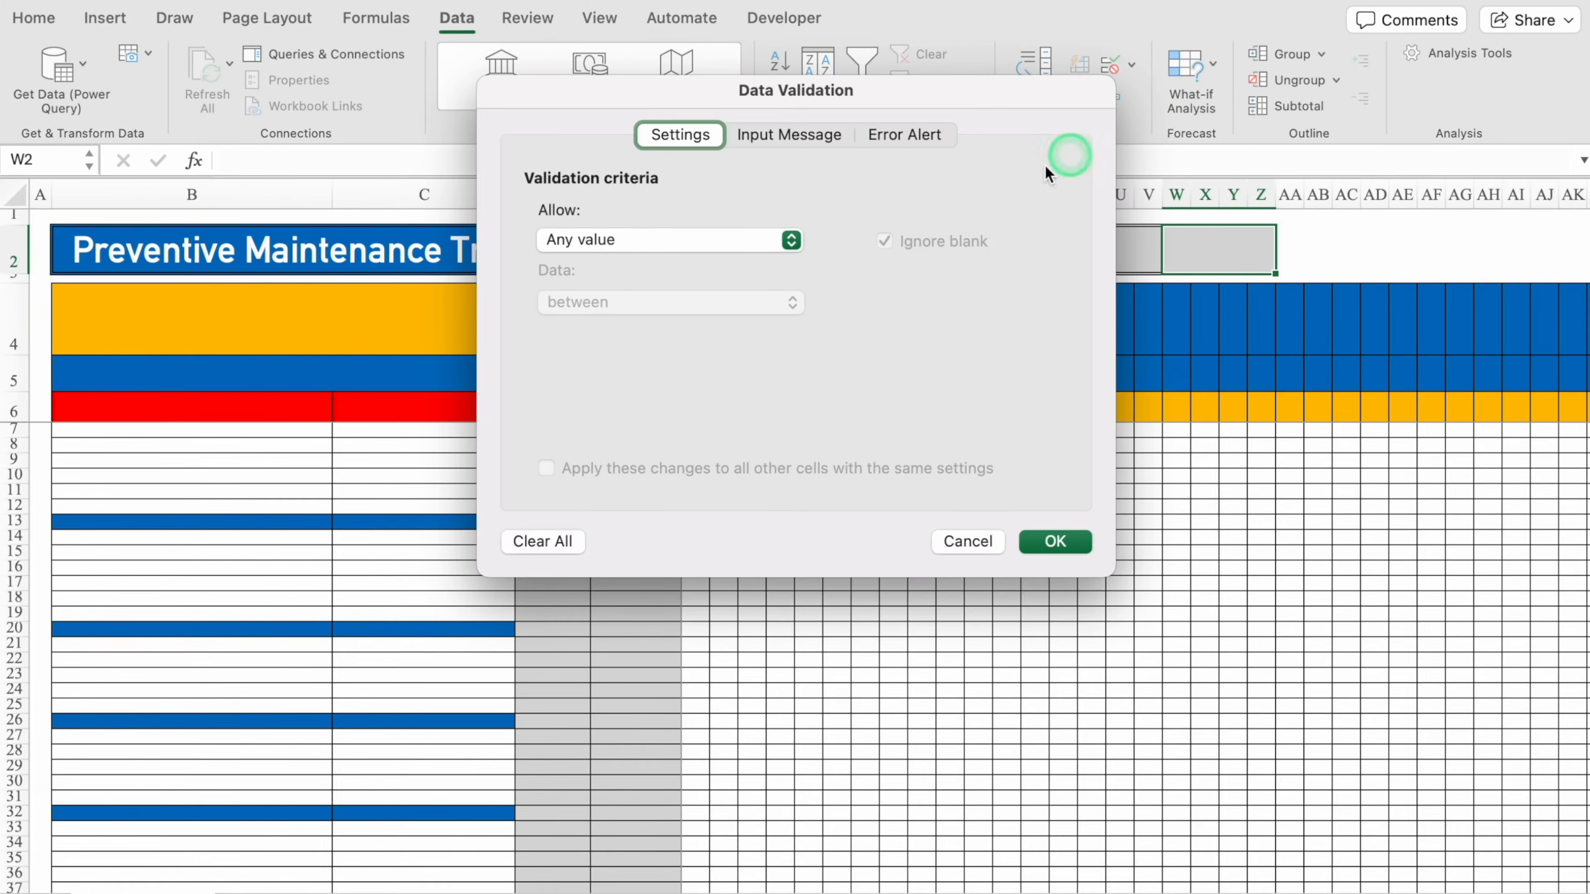
click(790, 240)
click(676, 318)
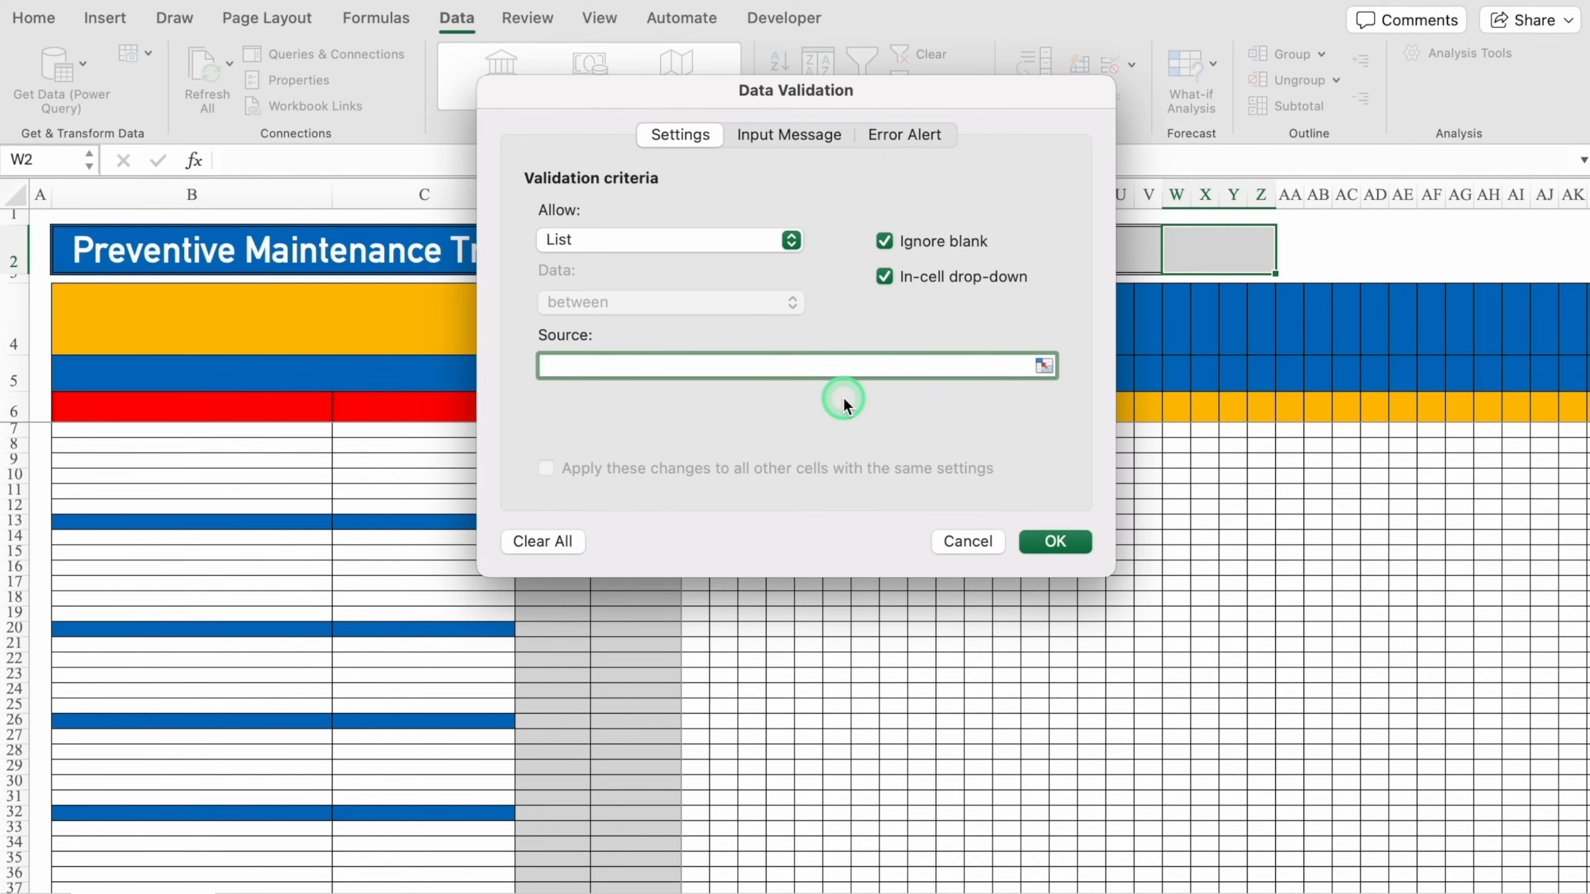
text(2024,2025,2026,2027,2028,2029,2030)
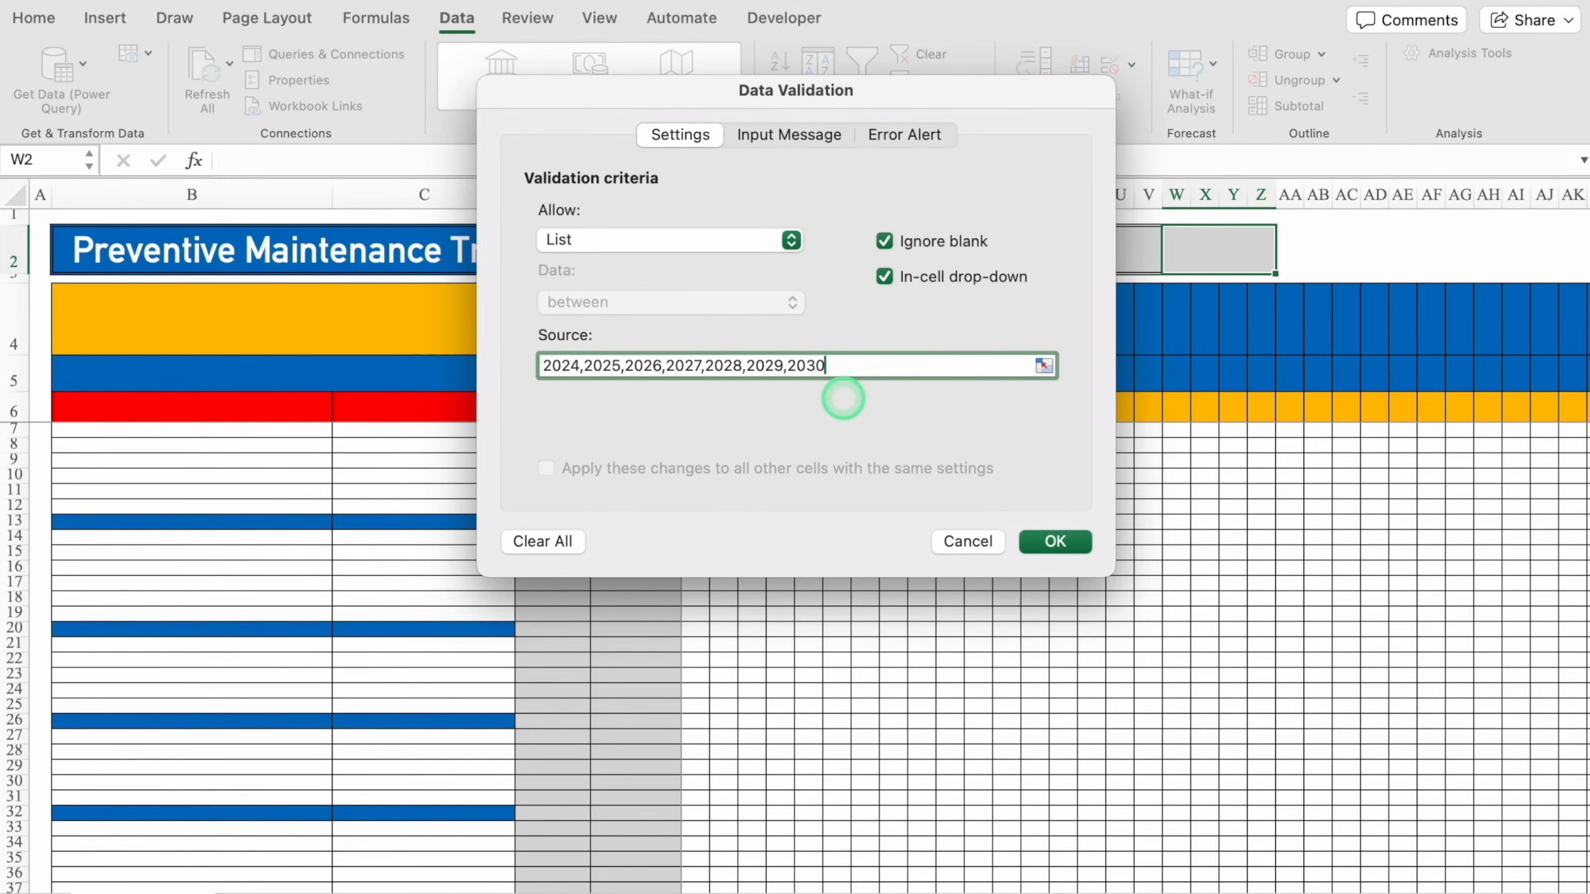
click(1055, 541)
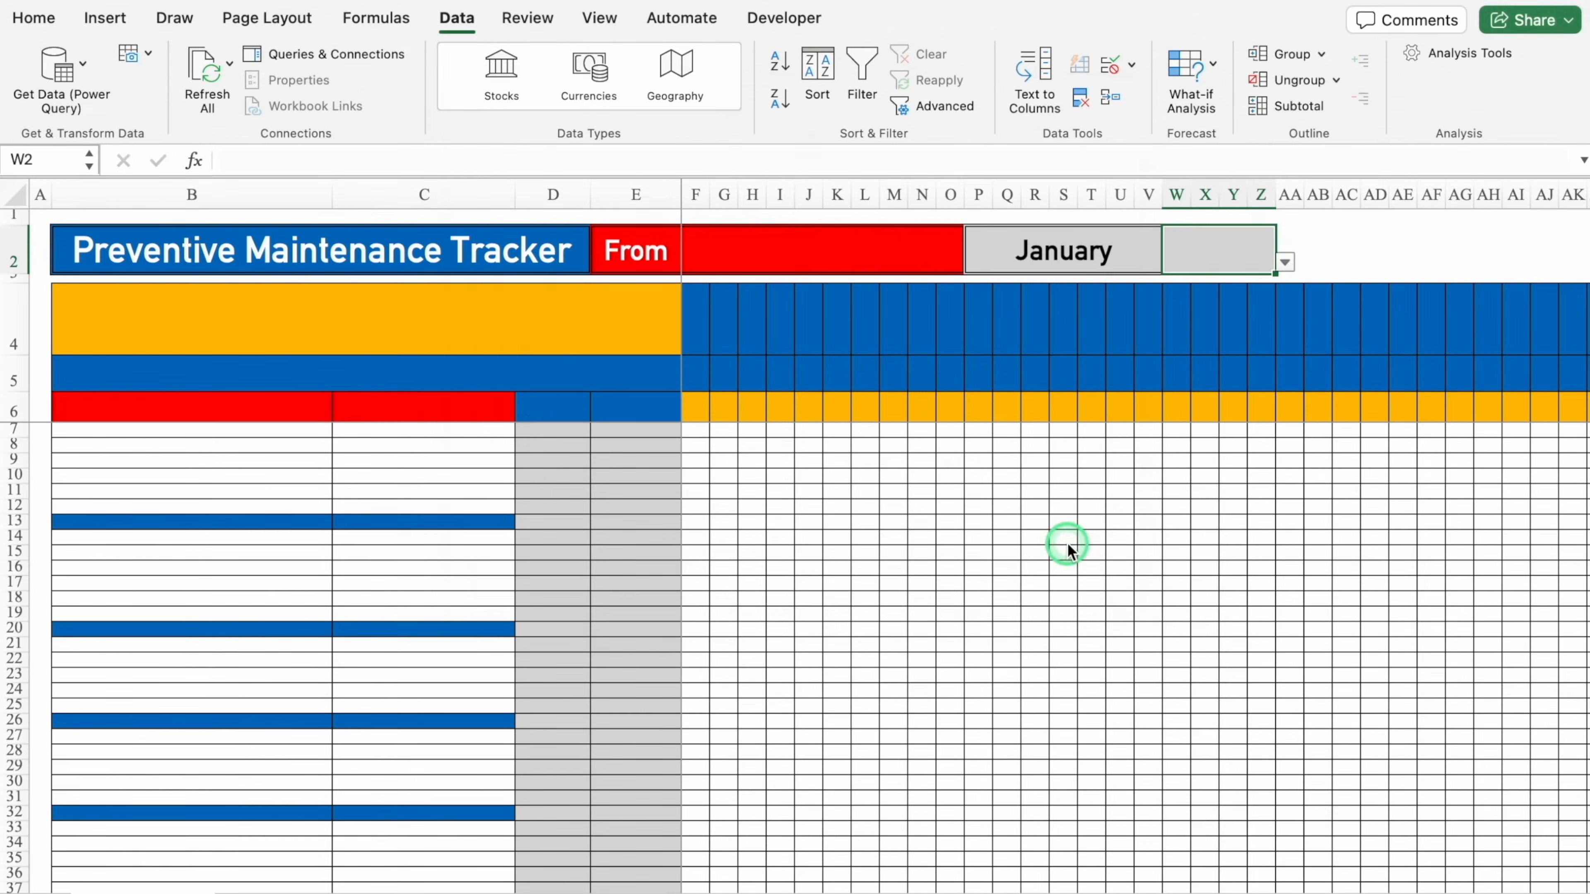
click(1285, 263)
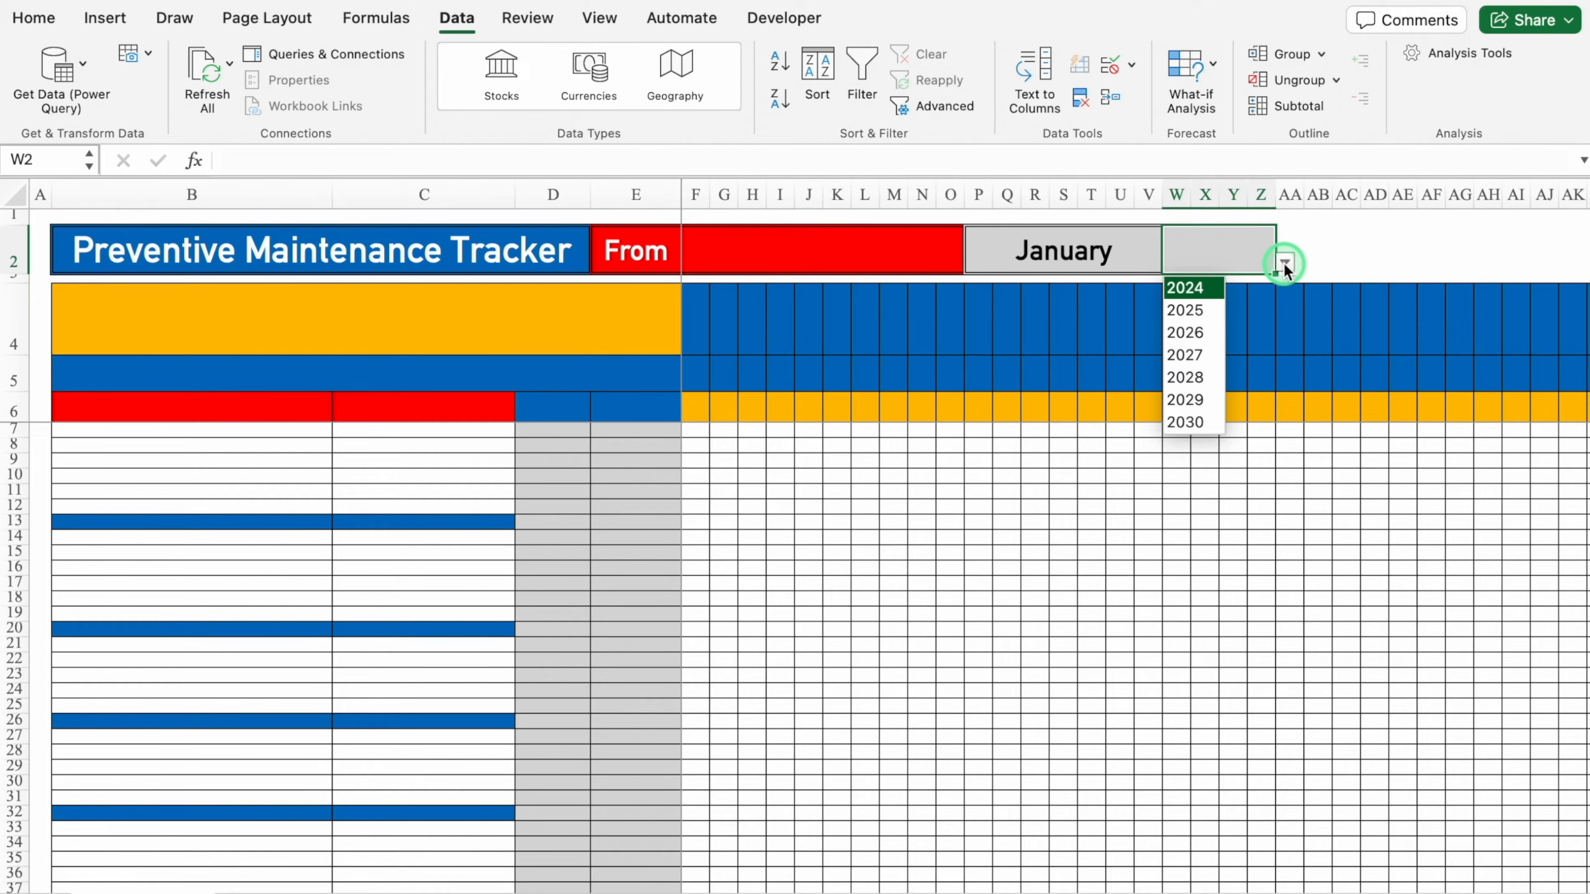
click(1197, 289)
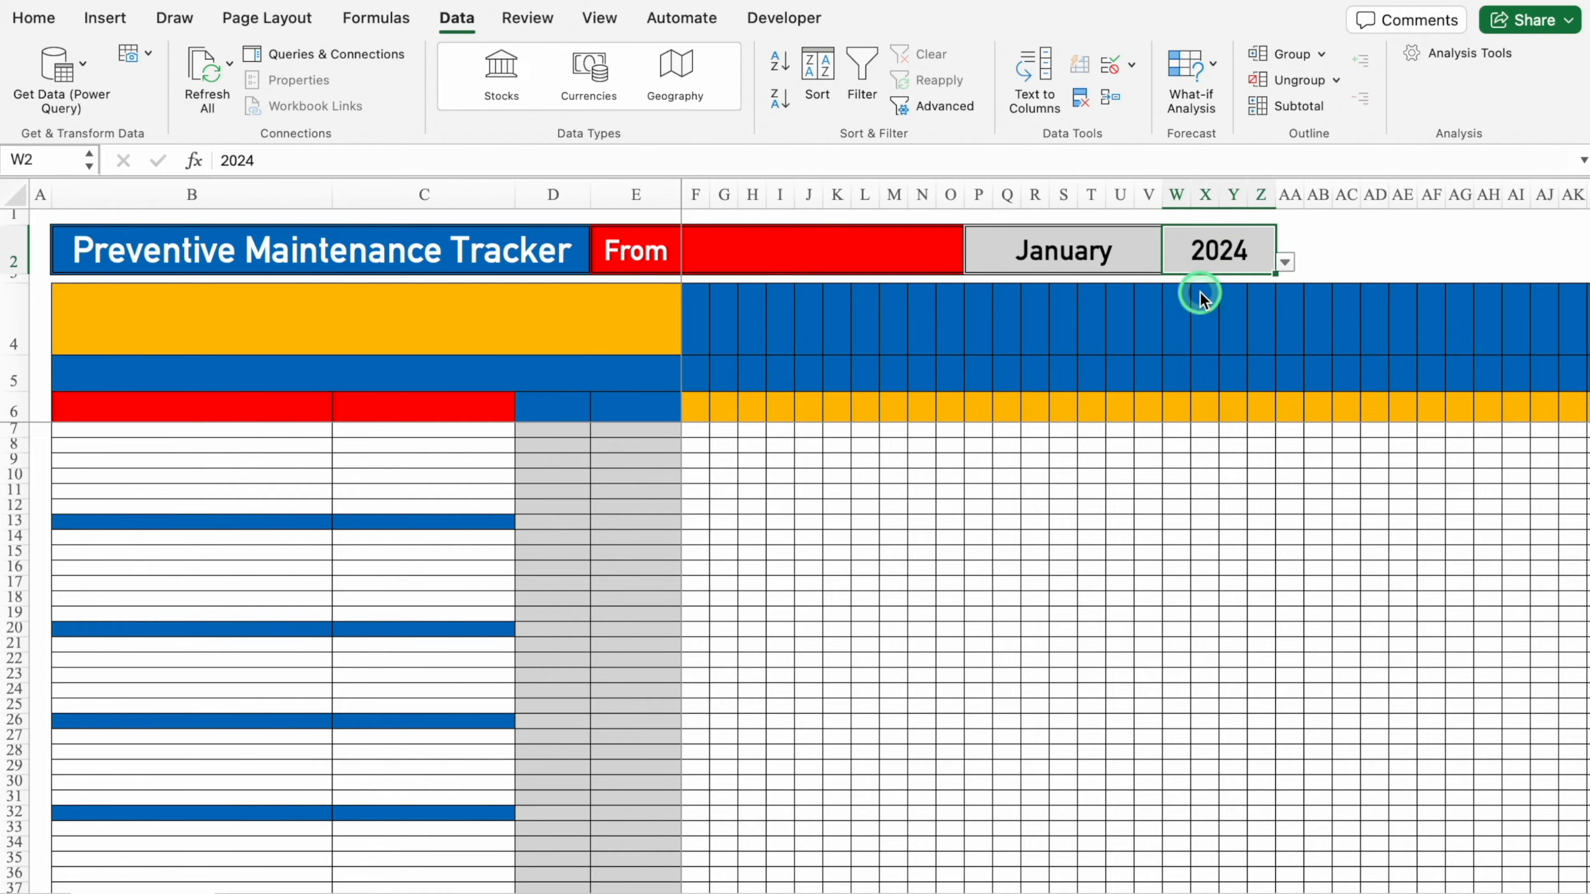
Enter the headings "Dates & Days >>>" in B4 and "Equipments and Task Descrriptions" in B5
click(209, 317)
text(Dates & Days >>>)
click(232, 374)
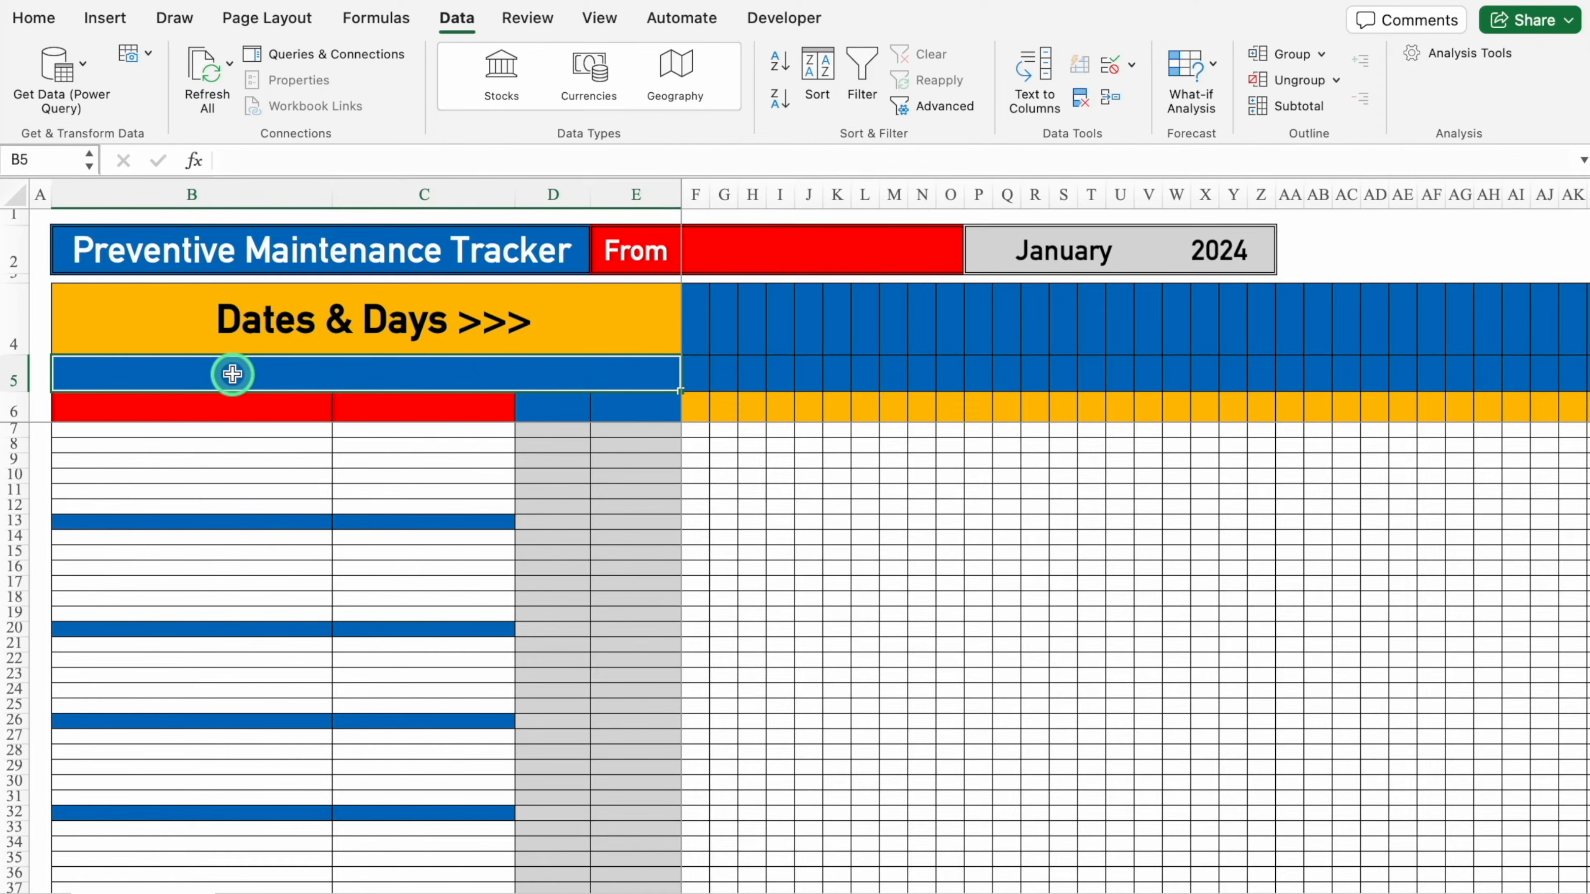
text(Equipments &)
text( Task Descrriptions)
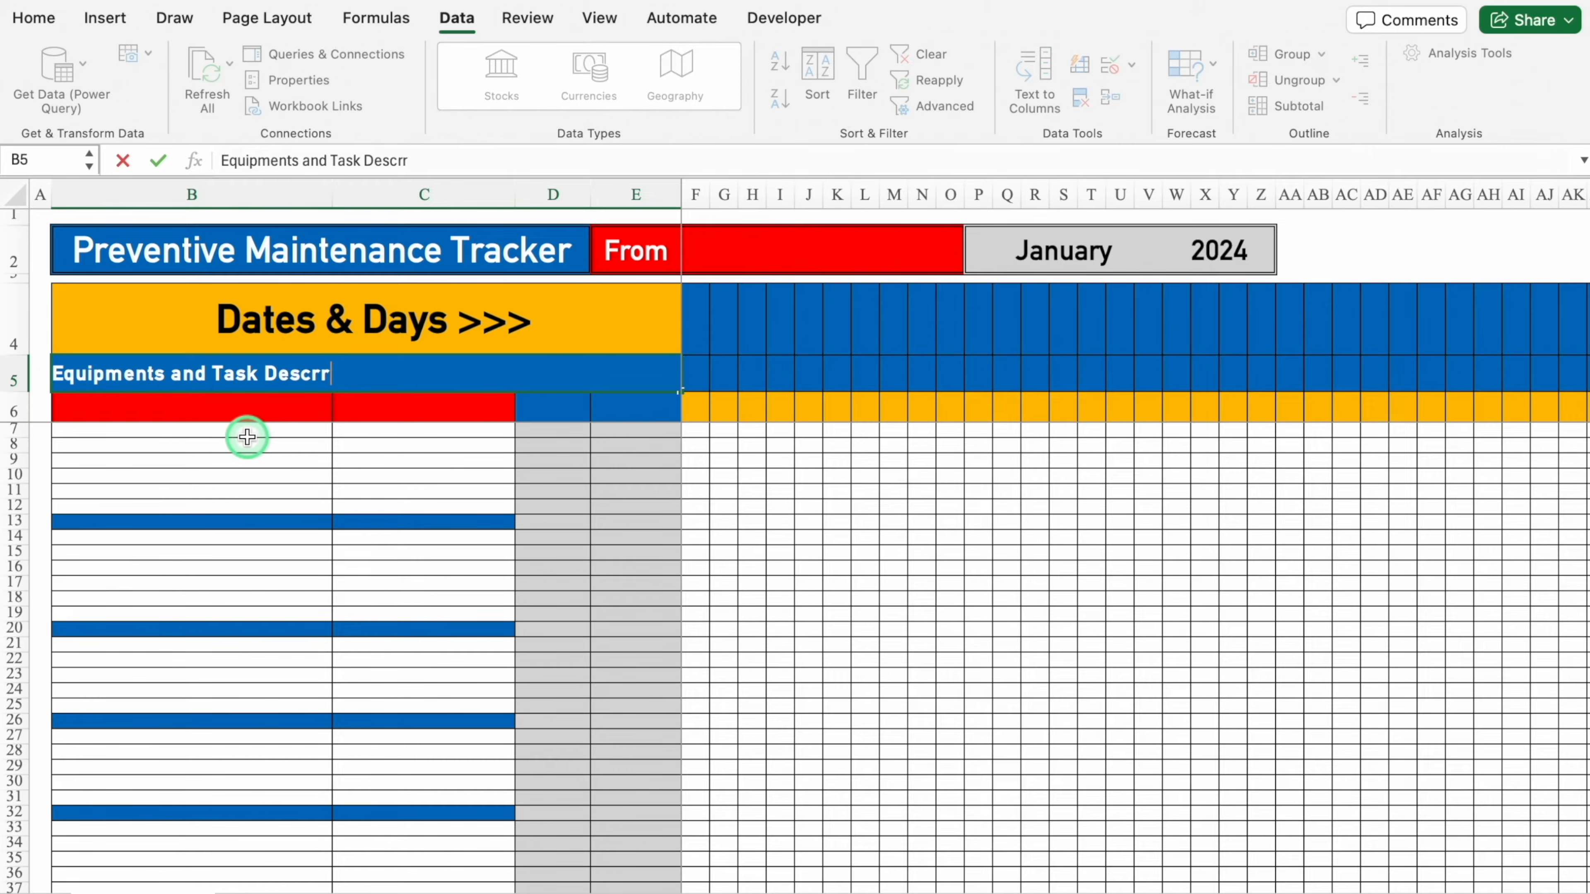
key(Return)
Enter the column headers "Equipments" in B6 and "Task Descrriptions" in C6, reusing the wording from B5
text(Equipments and Task Descrriptions)
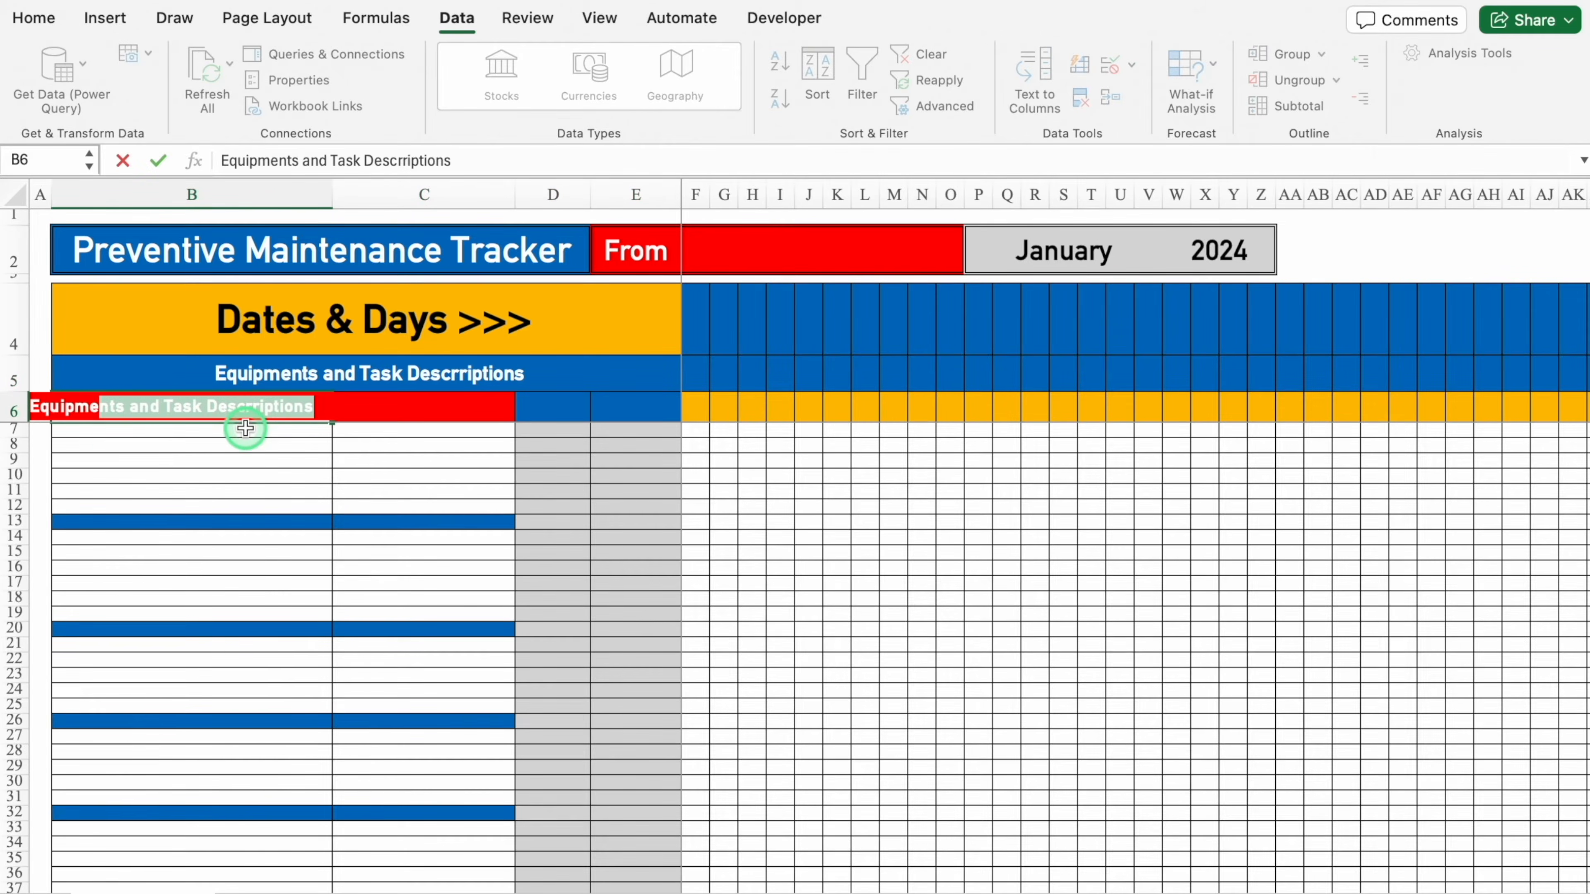
click(415, 411)
click(414, 376)
drag(451, 161, 330, 161)
key(super+c)
click(417, 403)
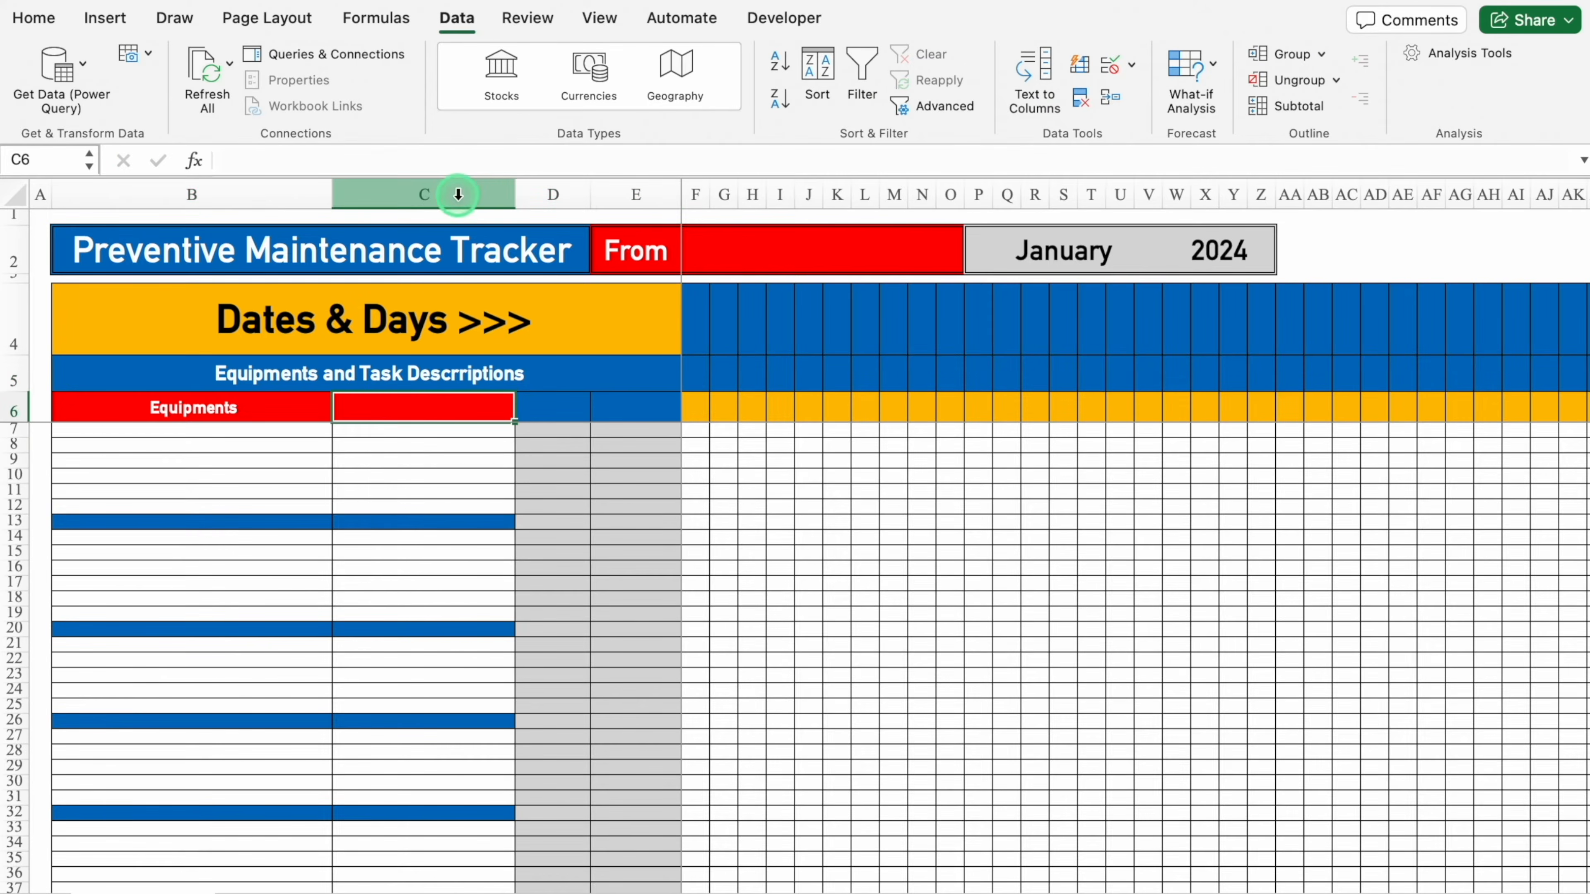
click(437, 154)
key(super+v)
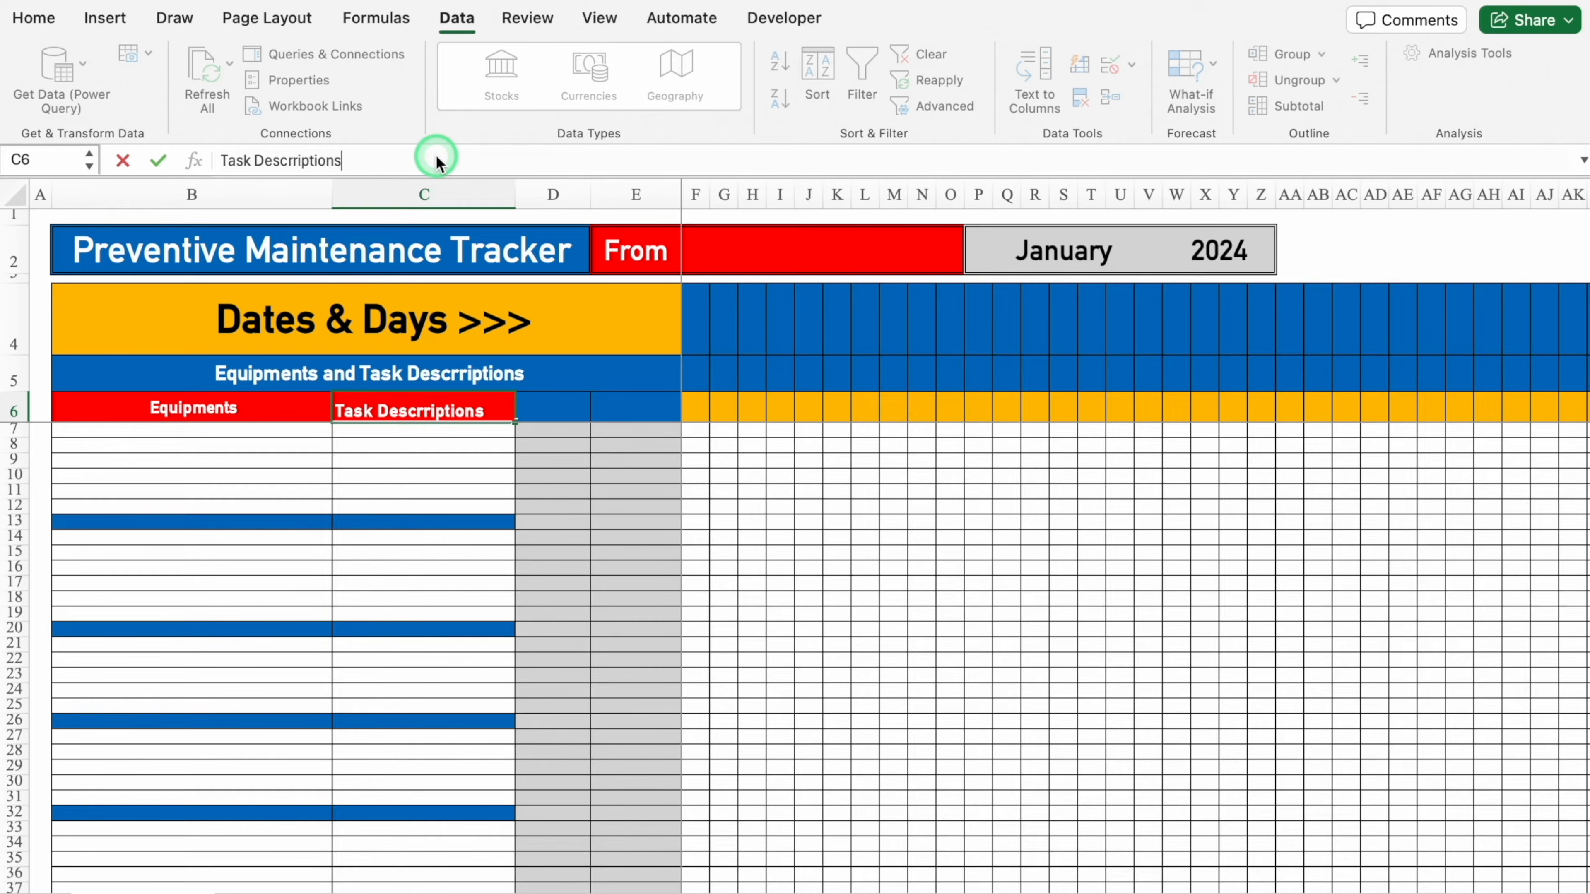
Enter the column headers "Frequency" in D6 and "Start Date" in E6
click(563, 406)
text(Frequency)
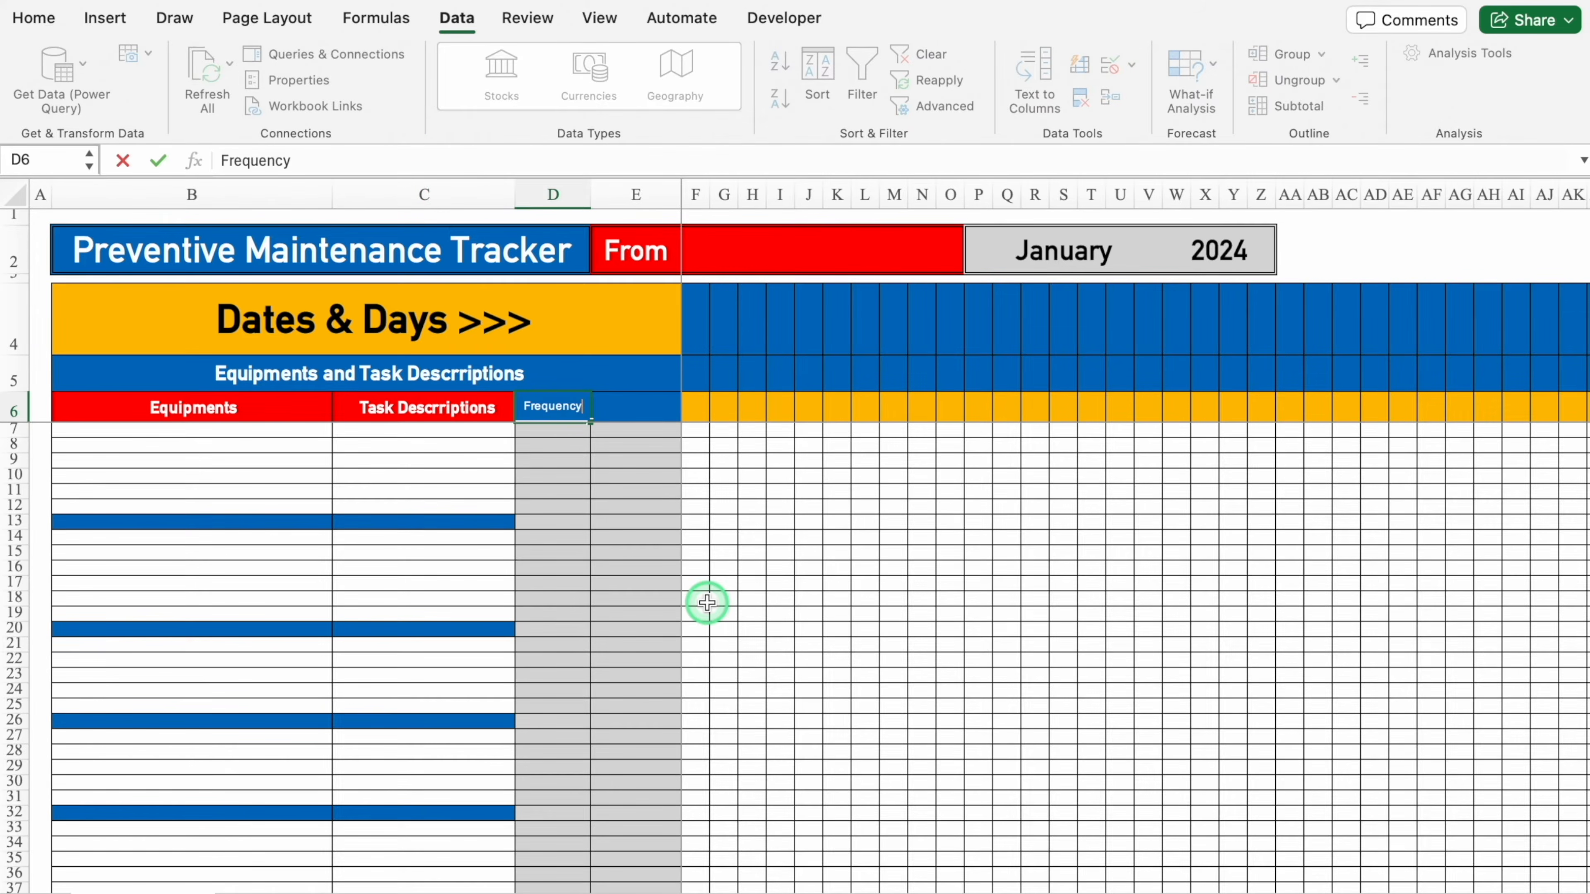
key(Return)
click(635, 409)
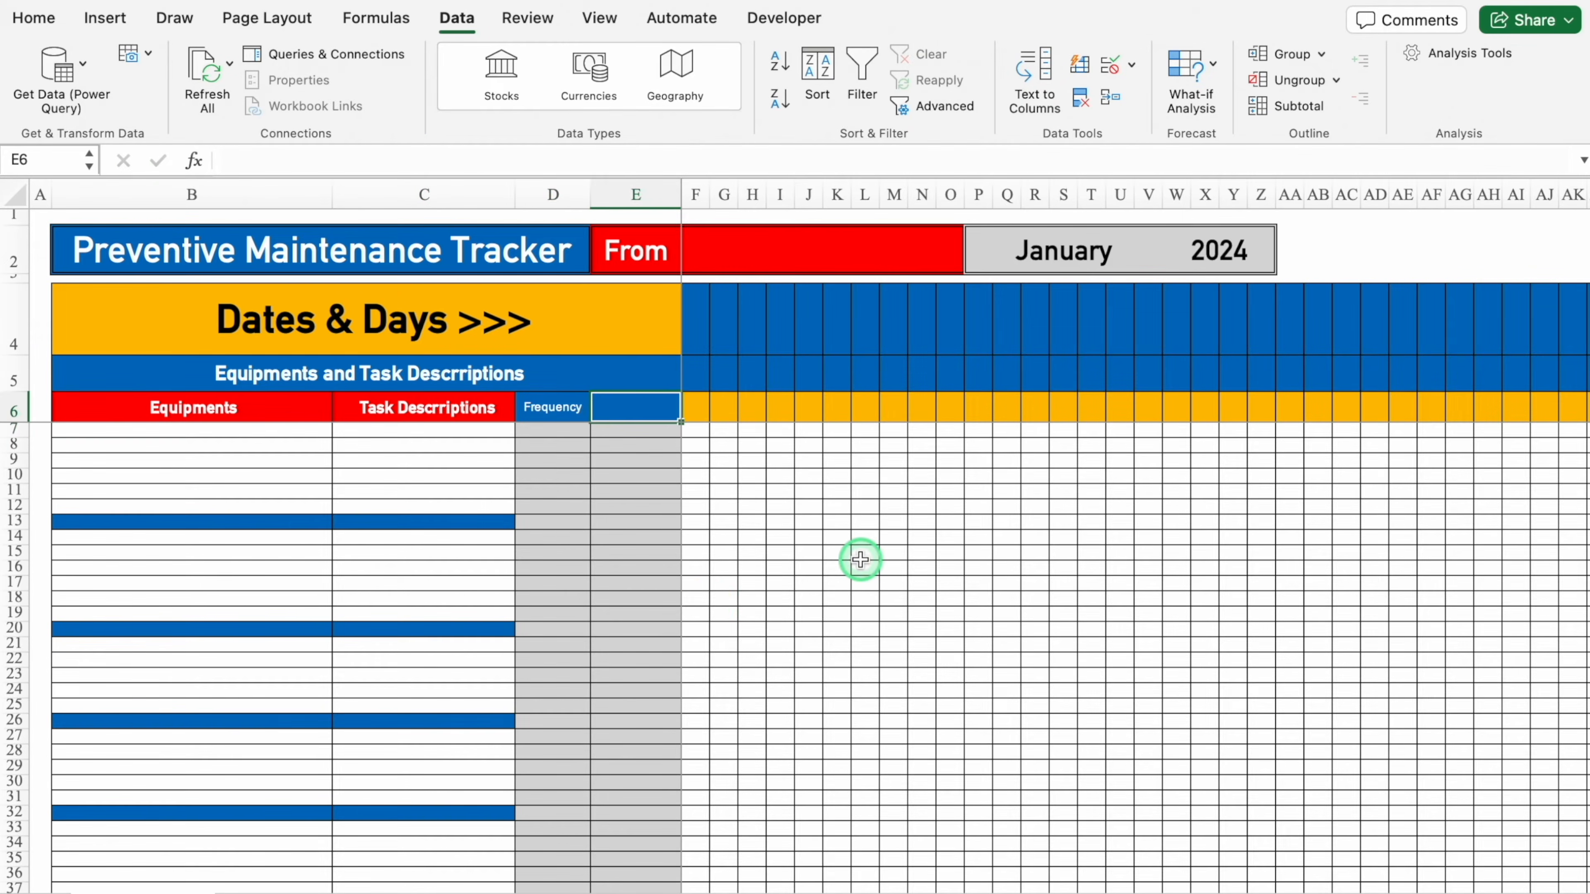
text(Start Date)
key(Return)
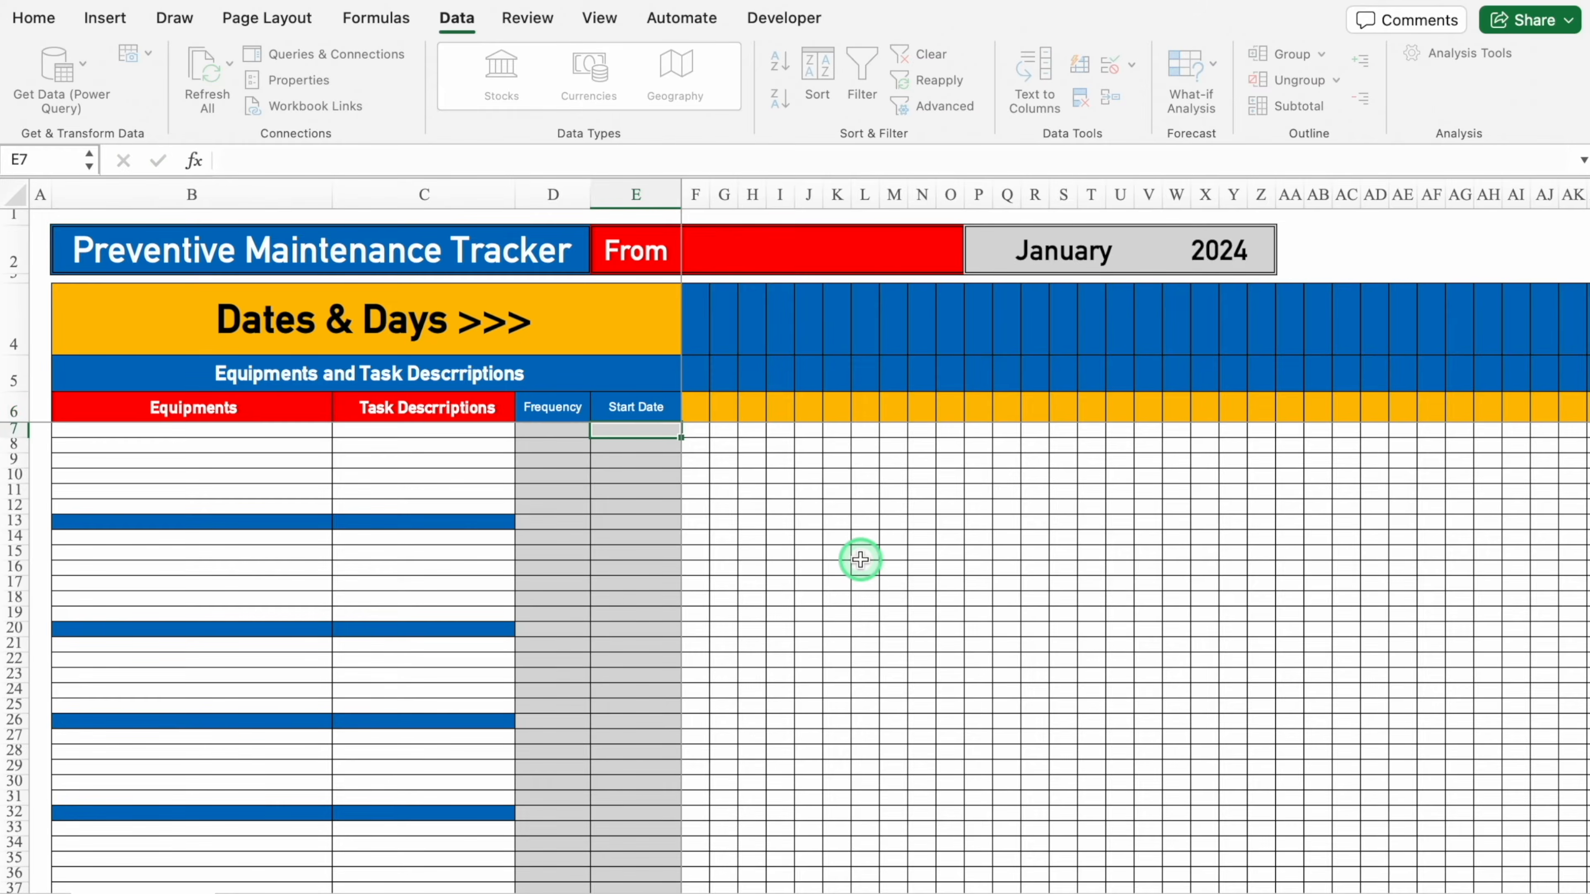
Add a data validation list to D7:D72 with Daily, Weekly, Fortnightly, Monthly, Quarterly, Half-Yearly and Yearly
scroll(707, 499, up, 3)
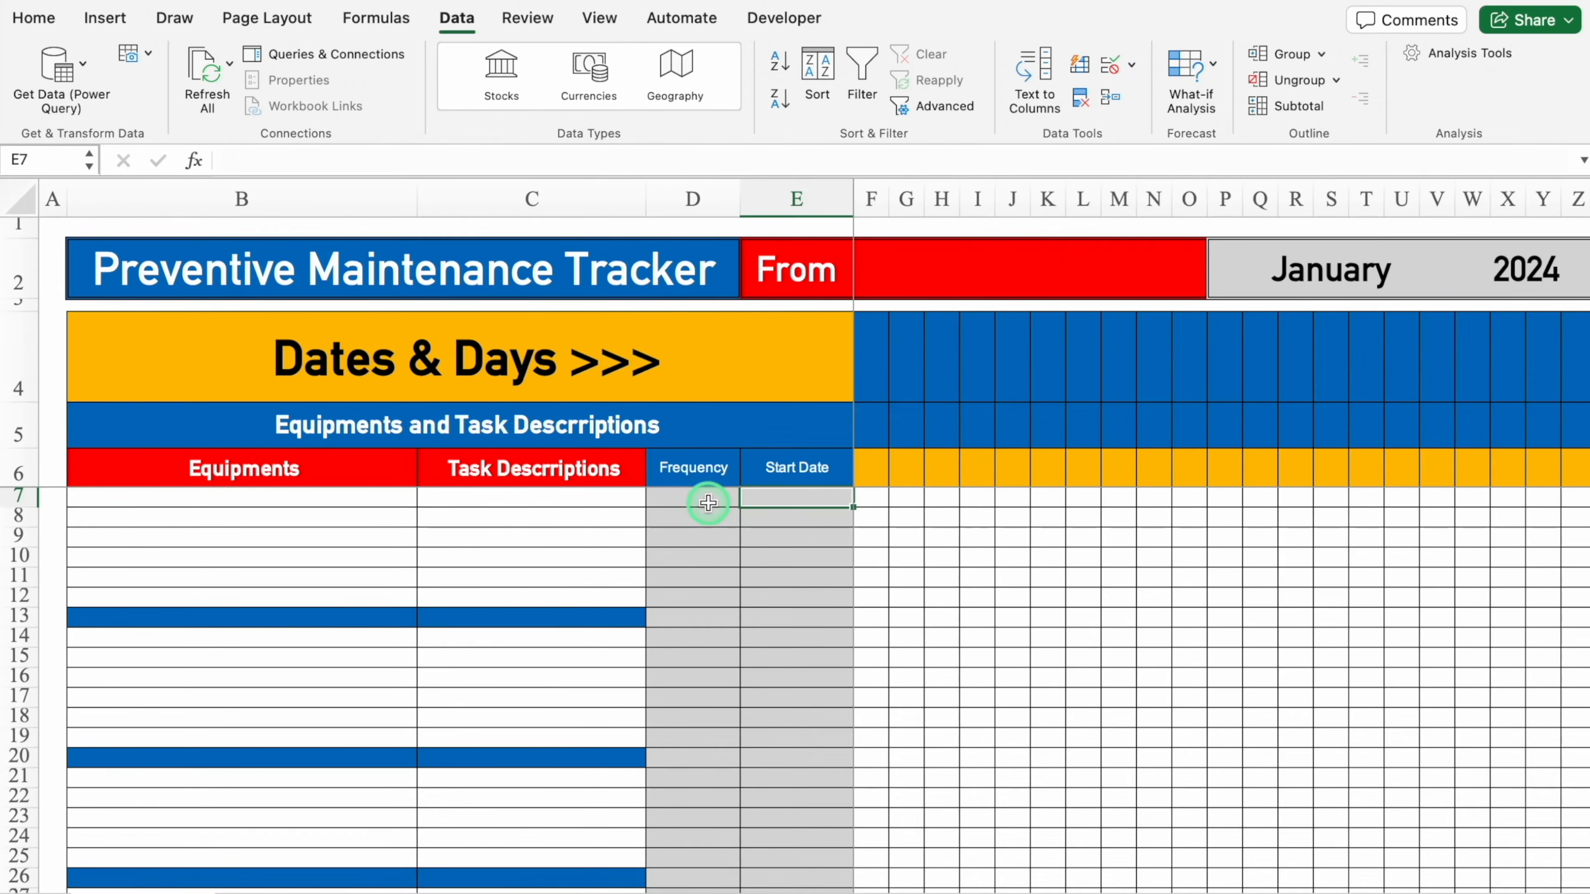
drag(707, 503, 707, 814)
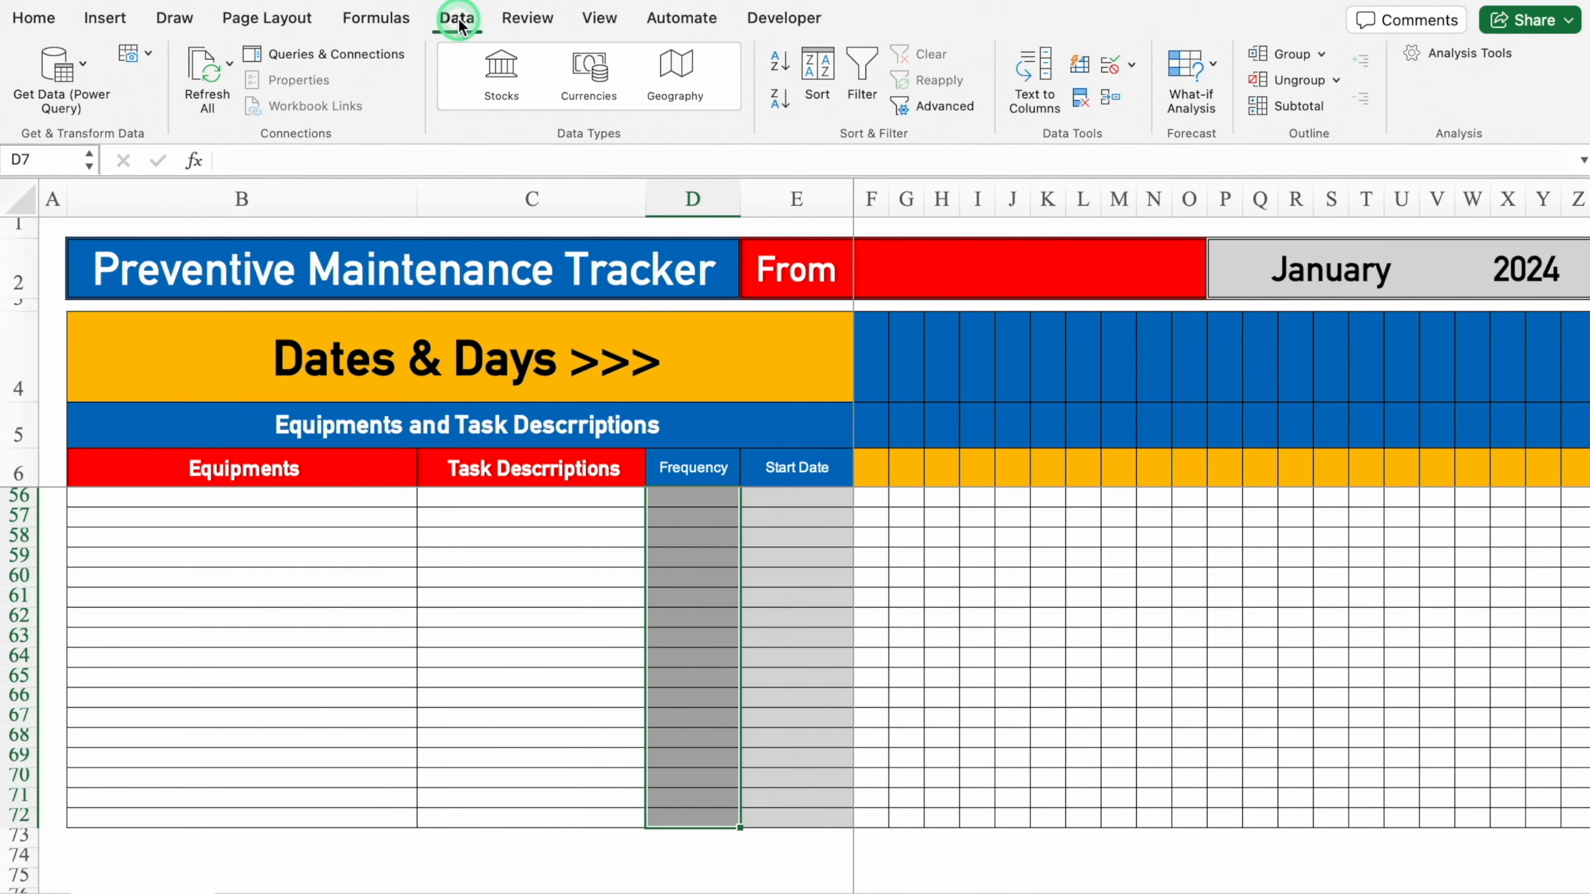
click(1133, 64)
click(1135, 96)
click(698, 241)
click(692, 316)
click(635, 363)
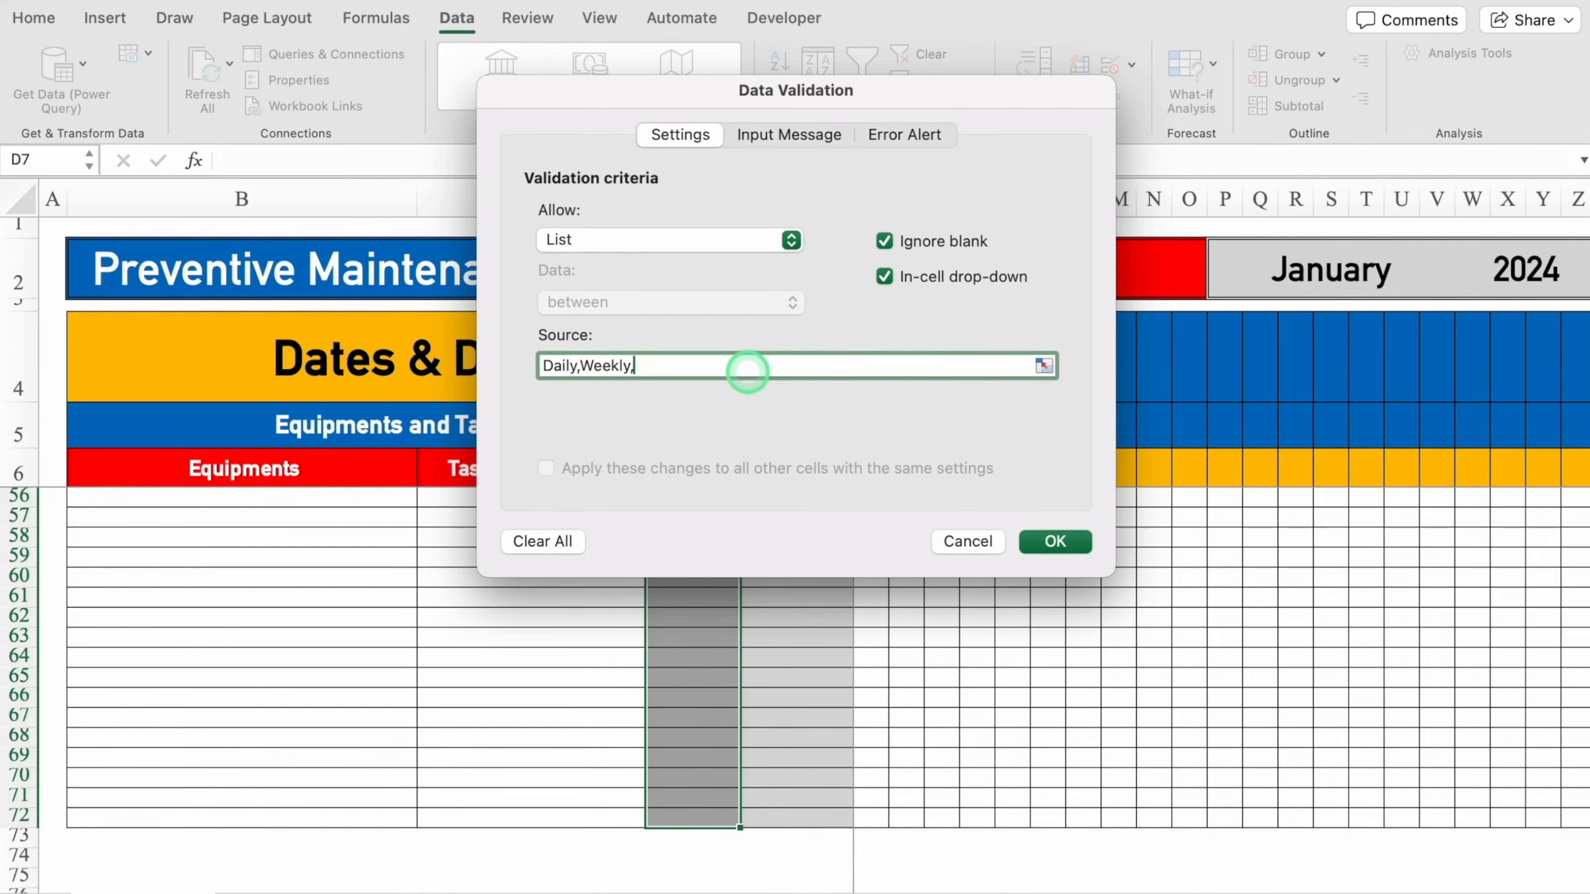
text(Daily,Weekly,Fortnightly,Monthly,Quarterly,Half-Yearly,Yearly)
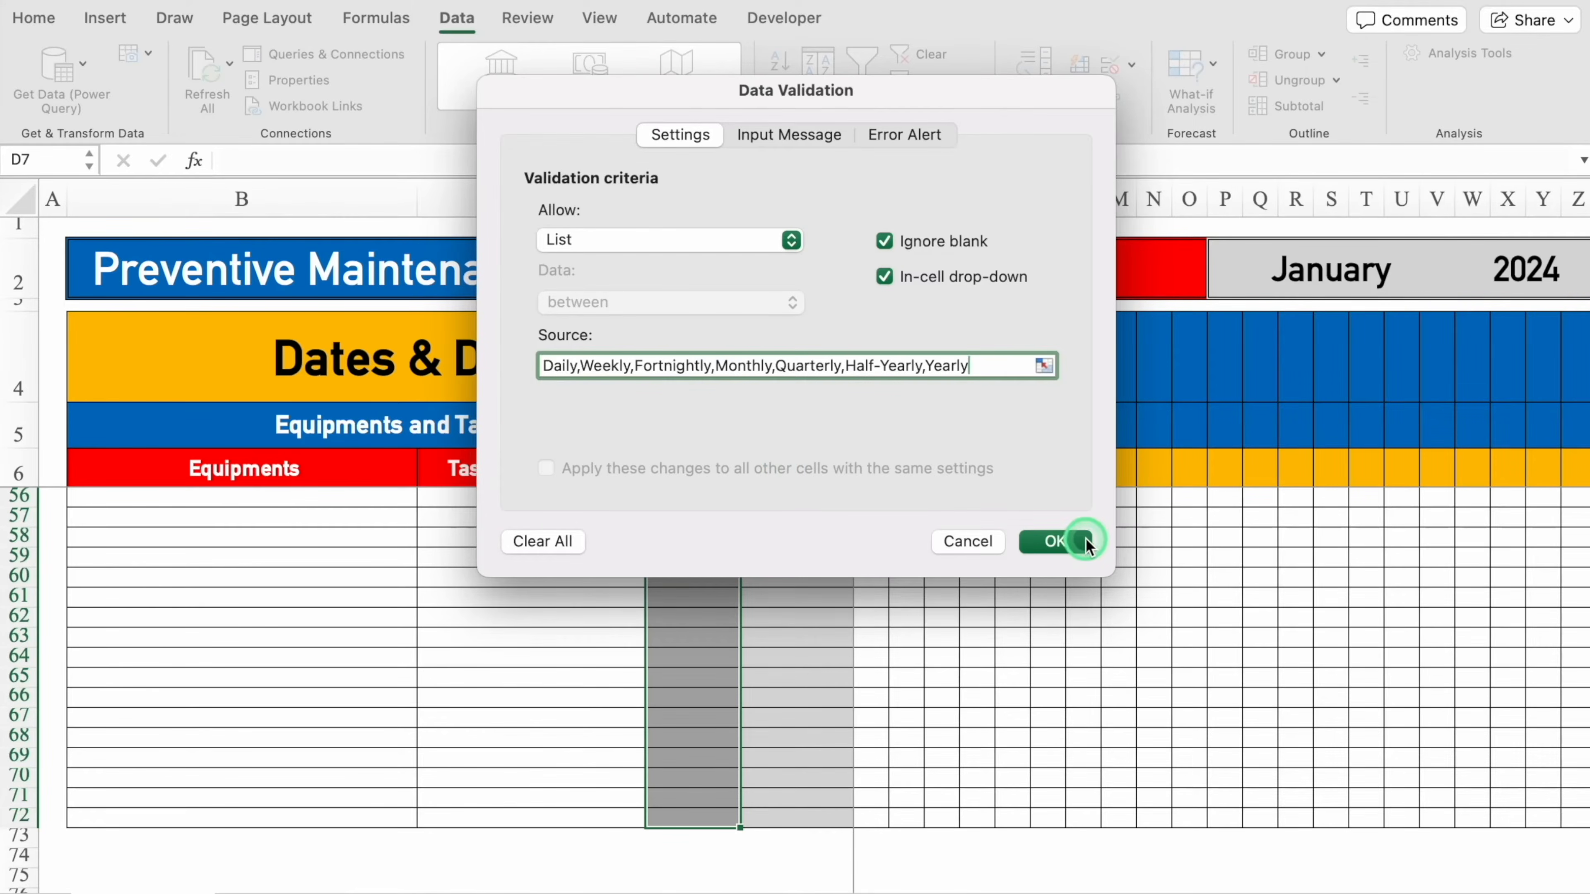
click(1064, 540)
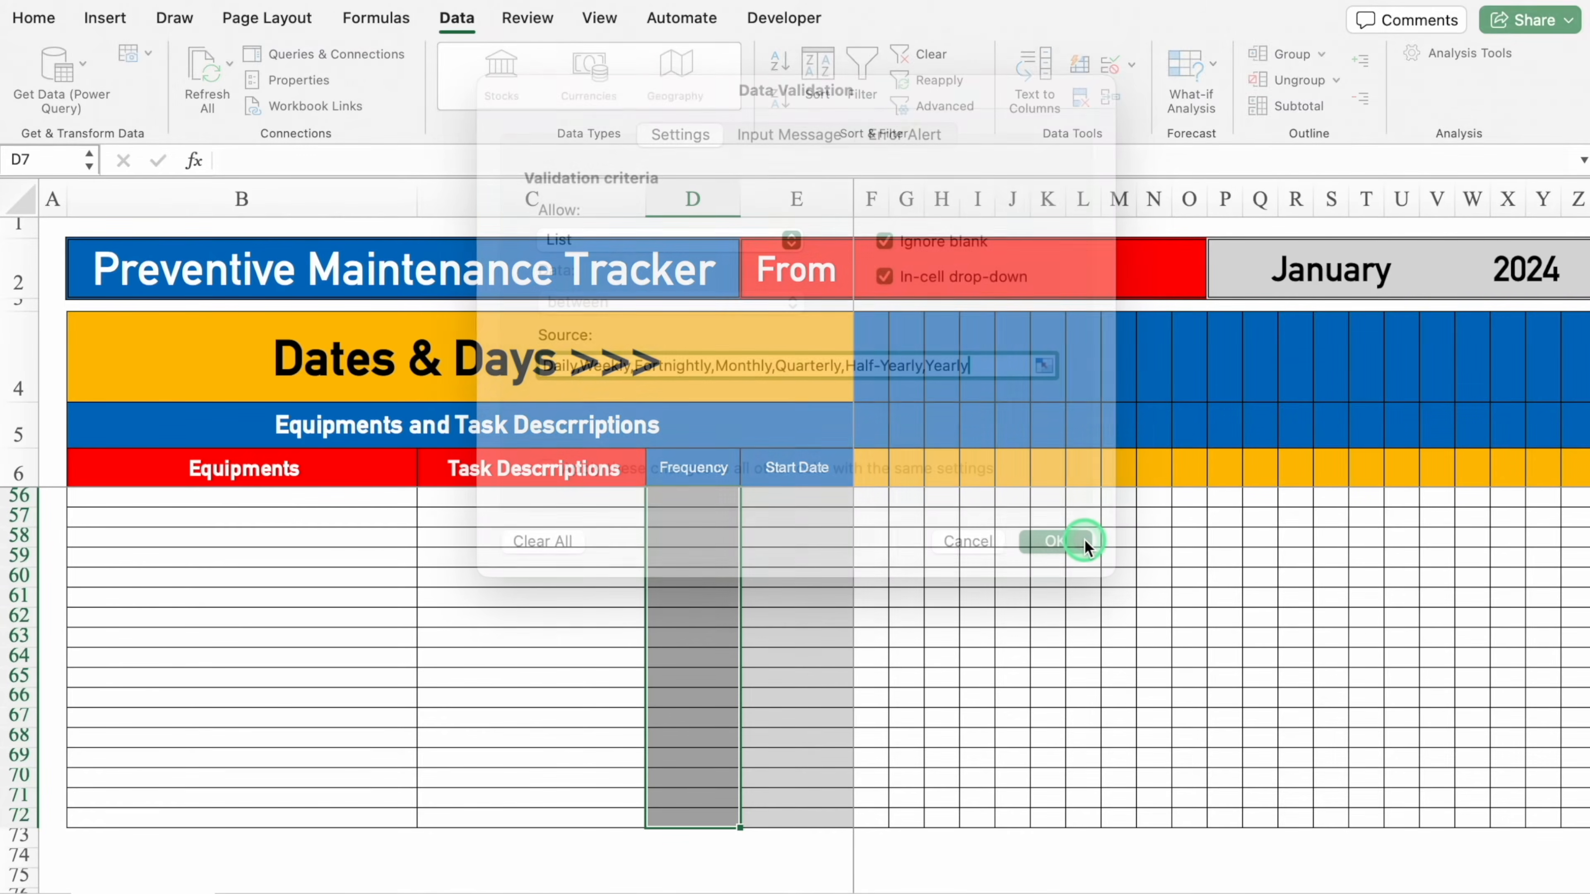
Start an Equal To conditional formatting rule on D7:D72 for the value Daily
scroll(1582, 680, up, 2)
drag(1584, 680, 1586, 369)
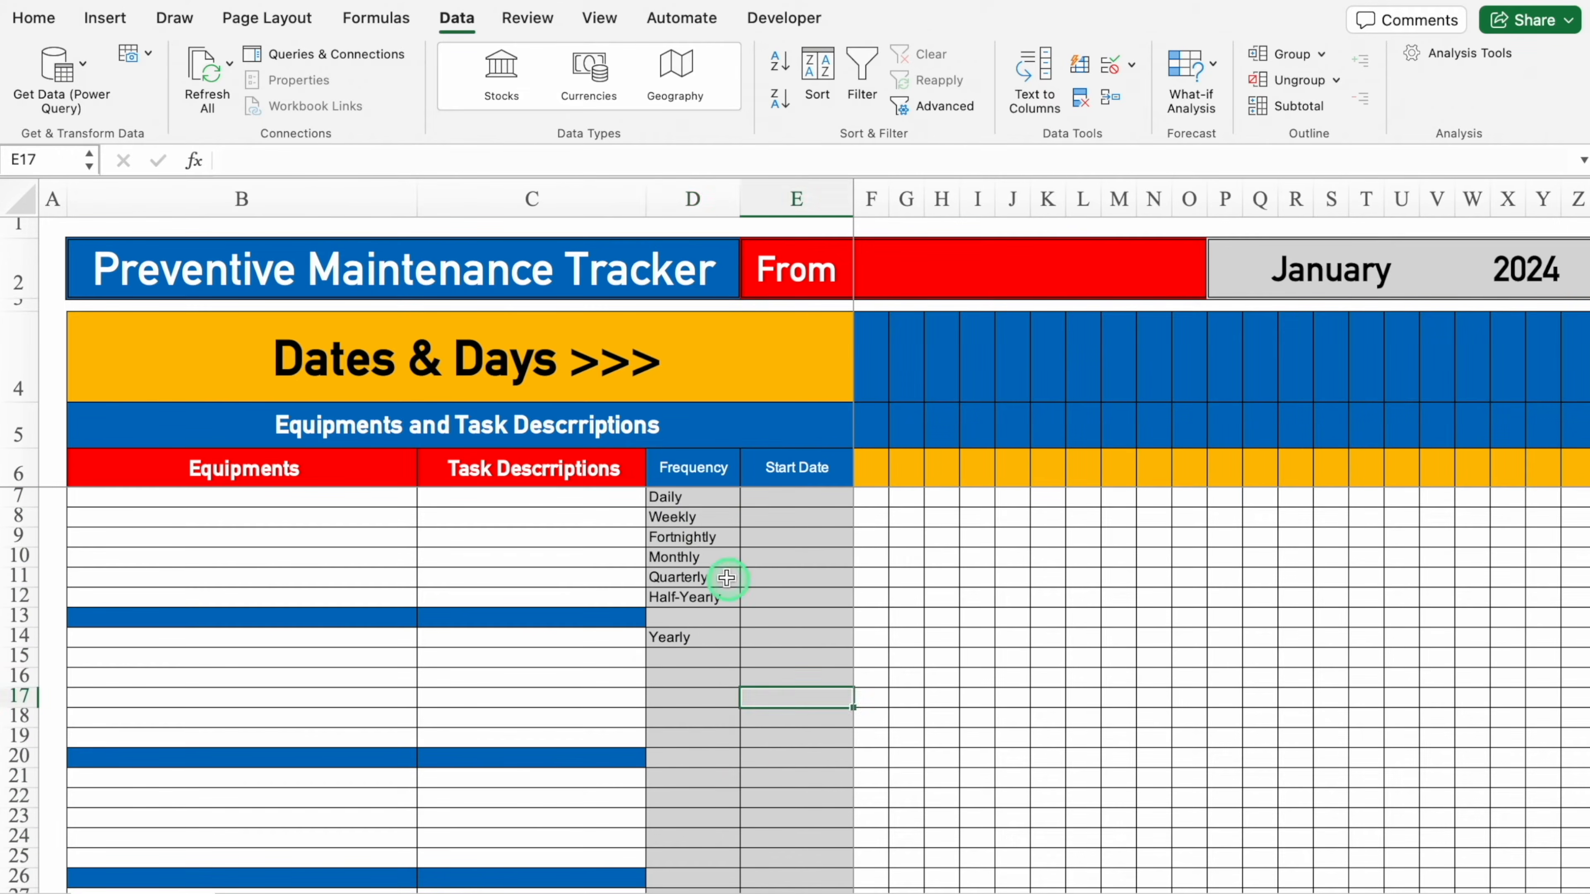
drag(688, 497, 694, 877)
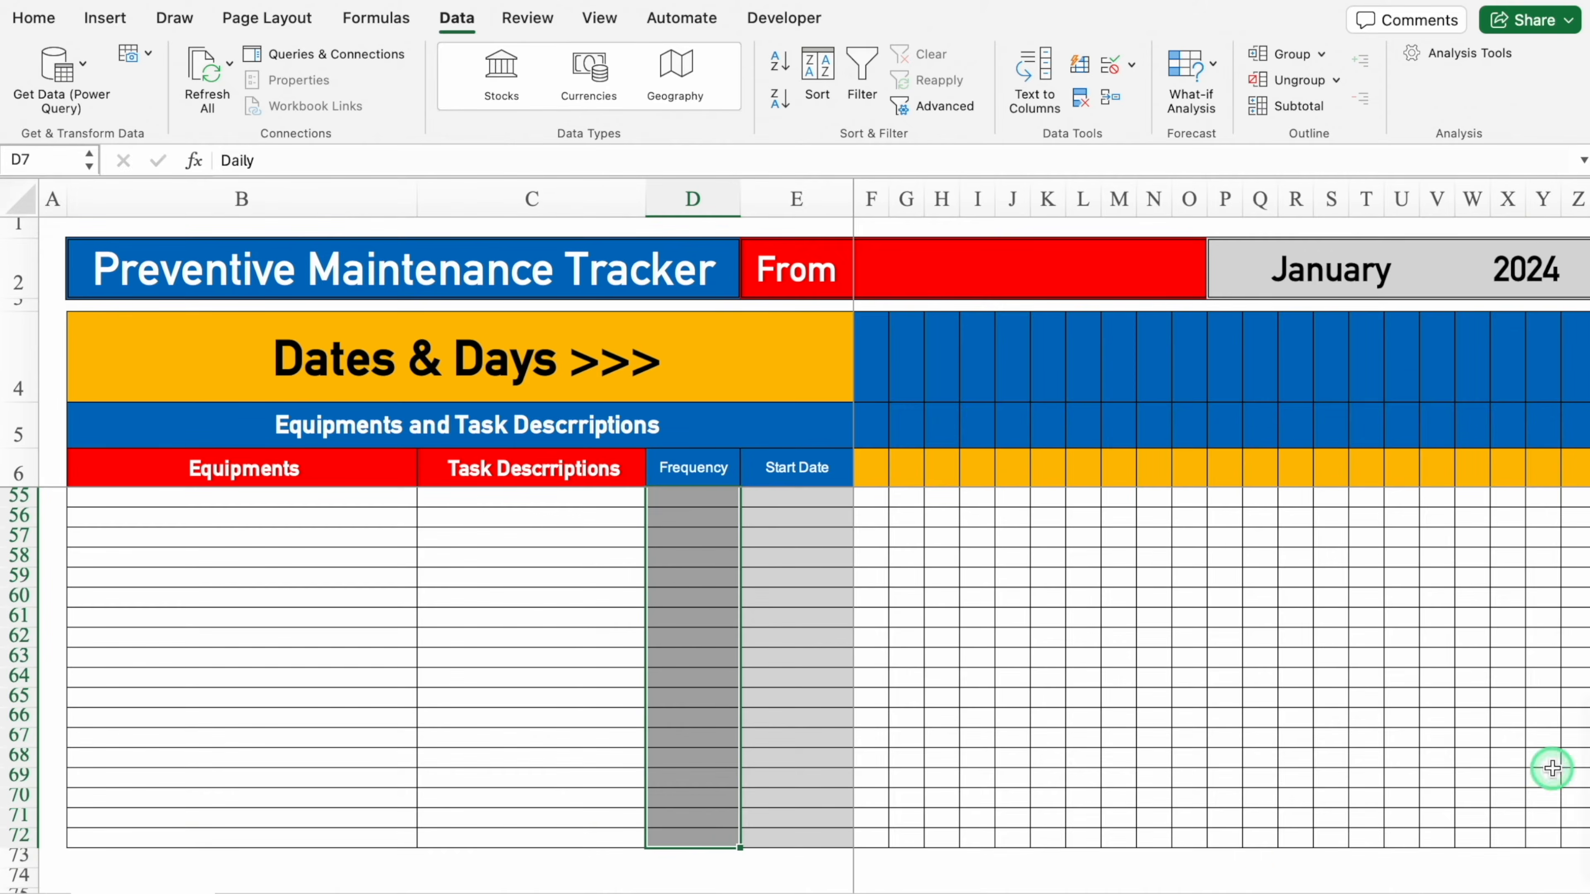
drag(1584, 795, 1578, 332)
click(33, 18)
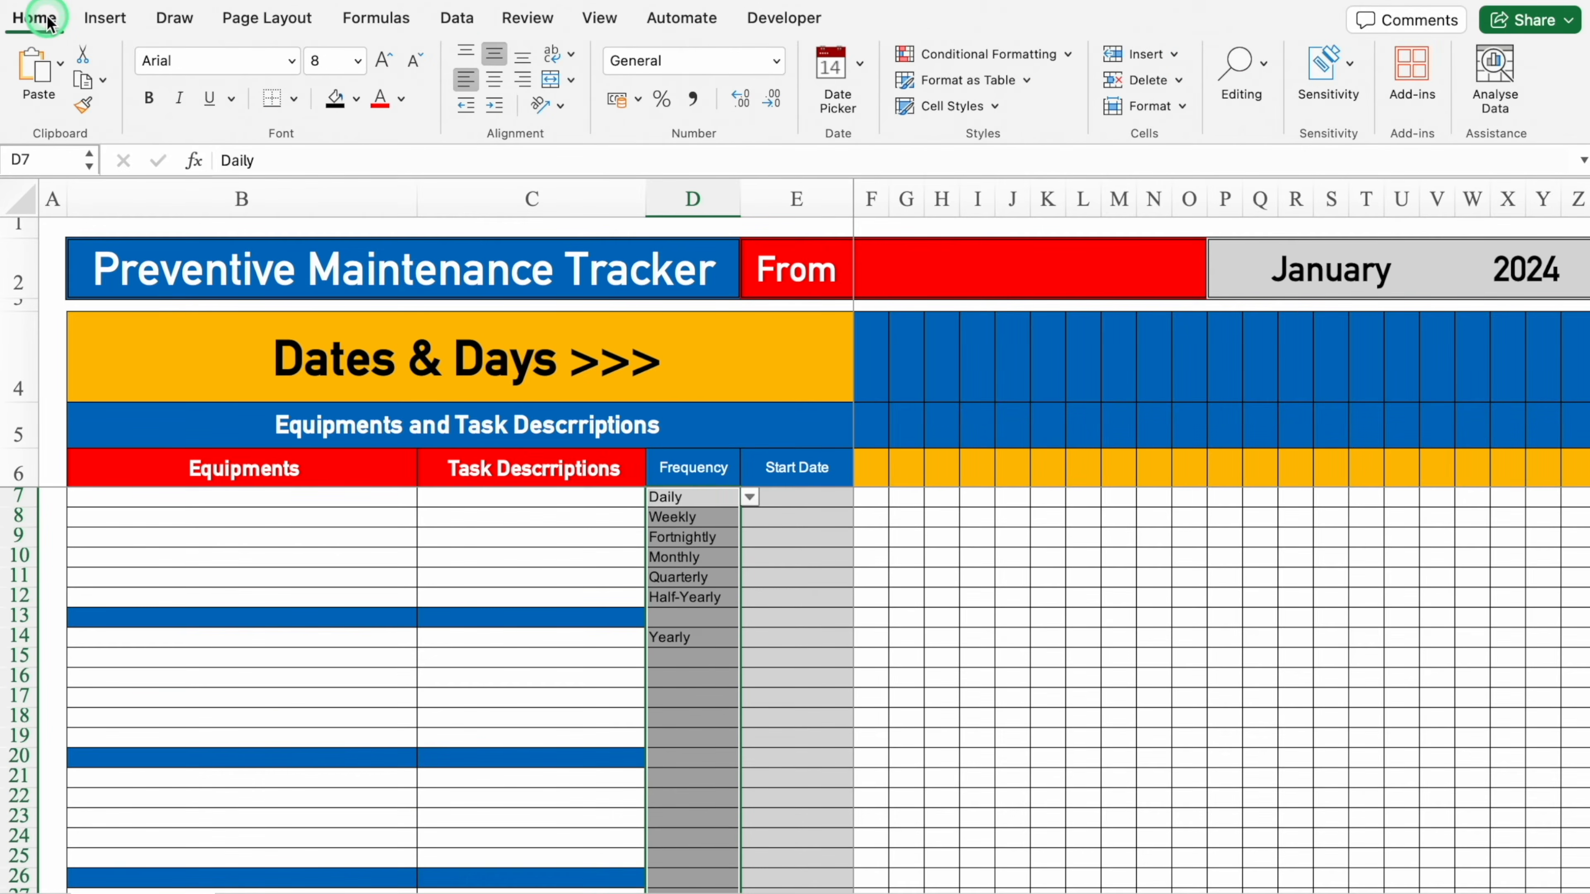
click(996, 55)
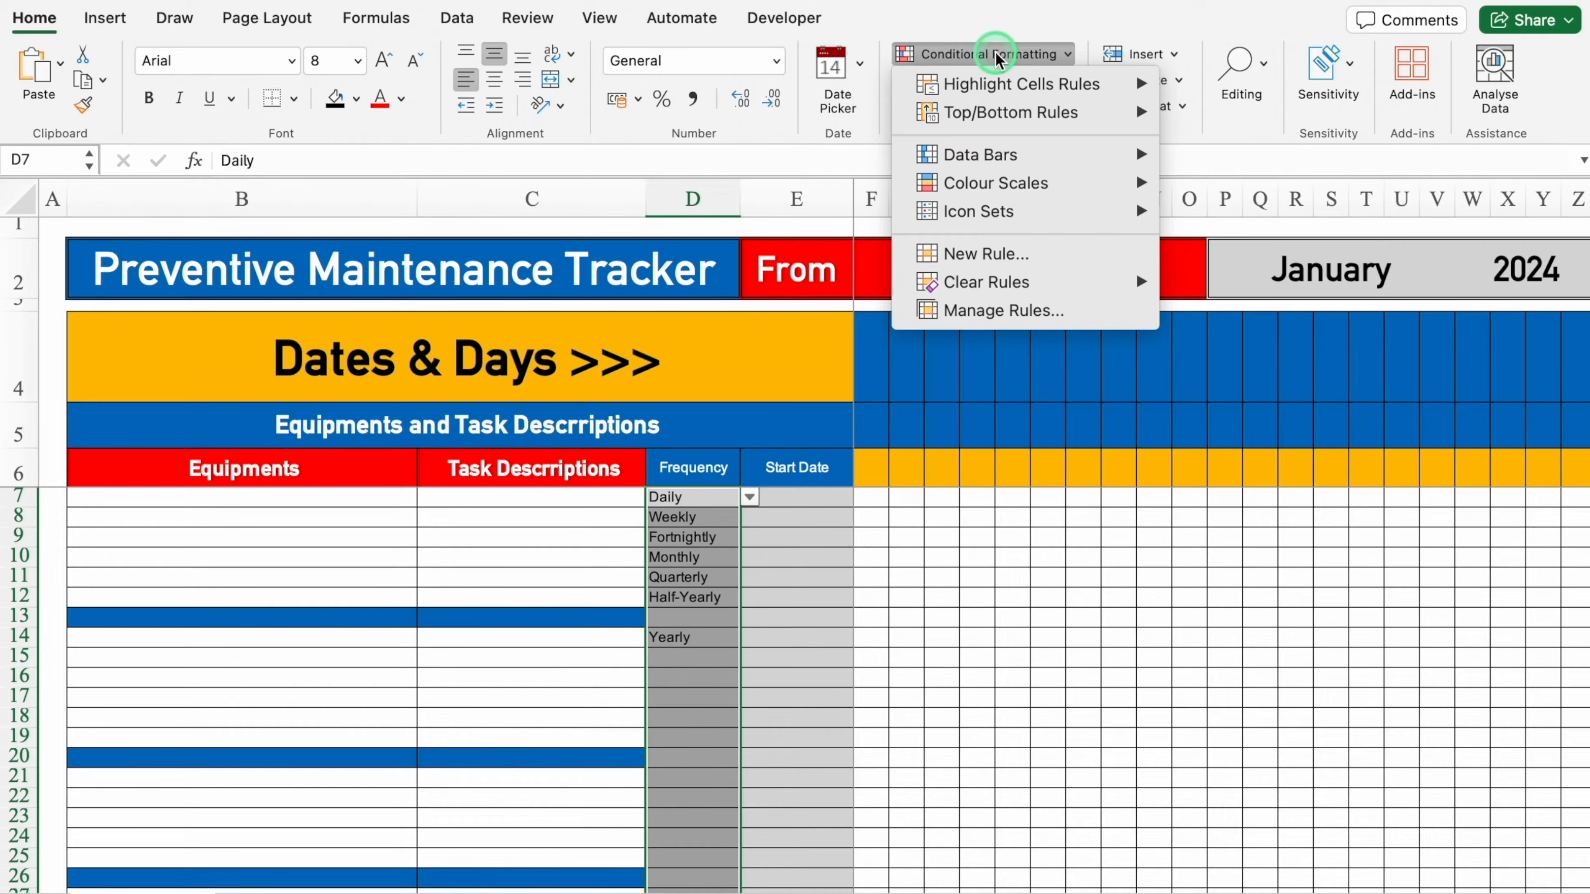
click(1038, 84)
click(1284, 171)
click(951, 291)
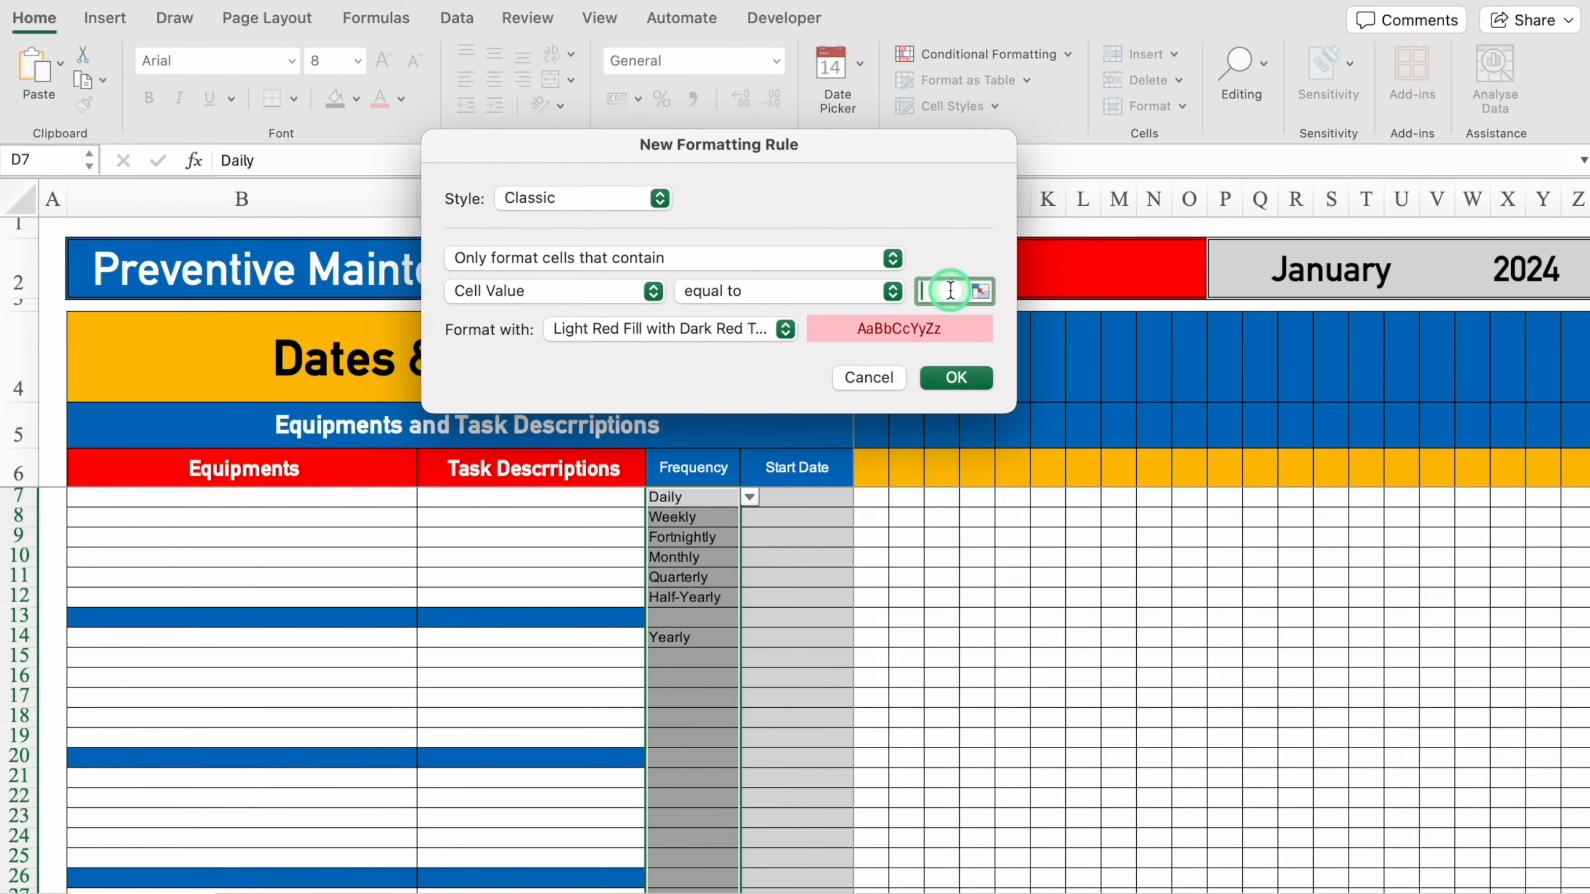
click(1131, 436)
text(Daily)
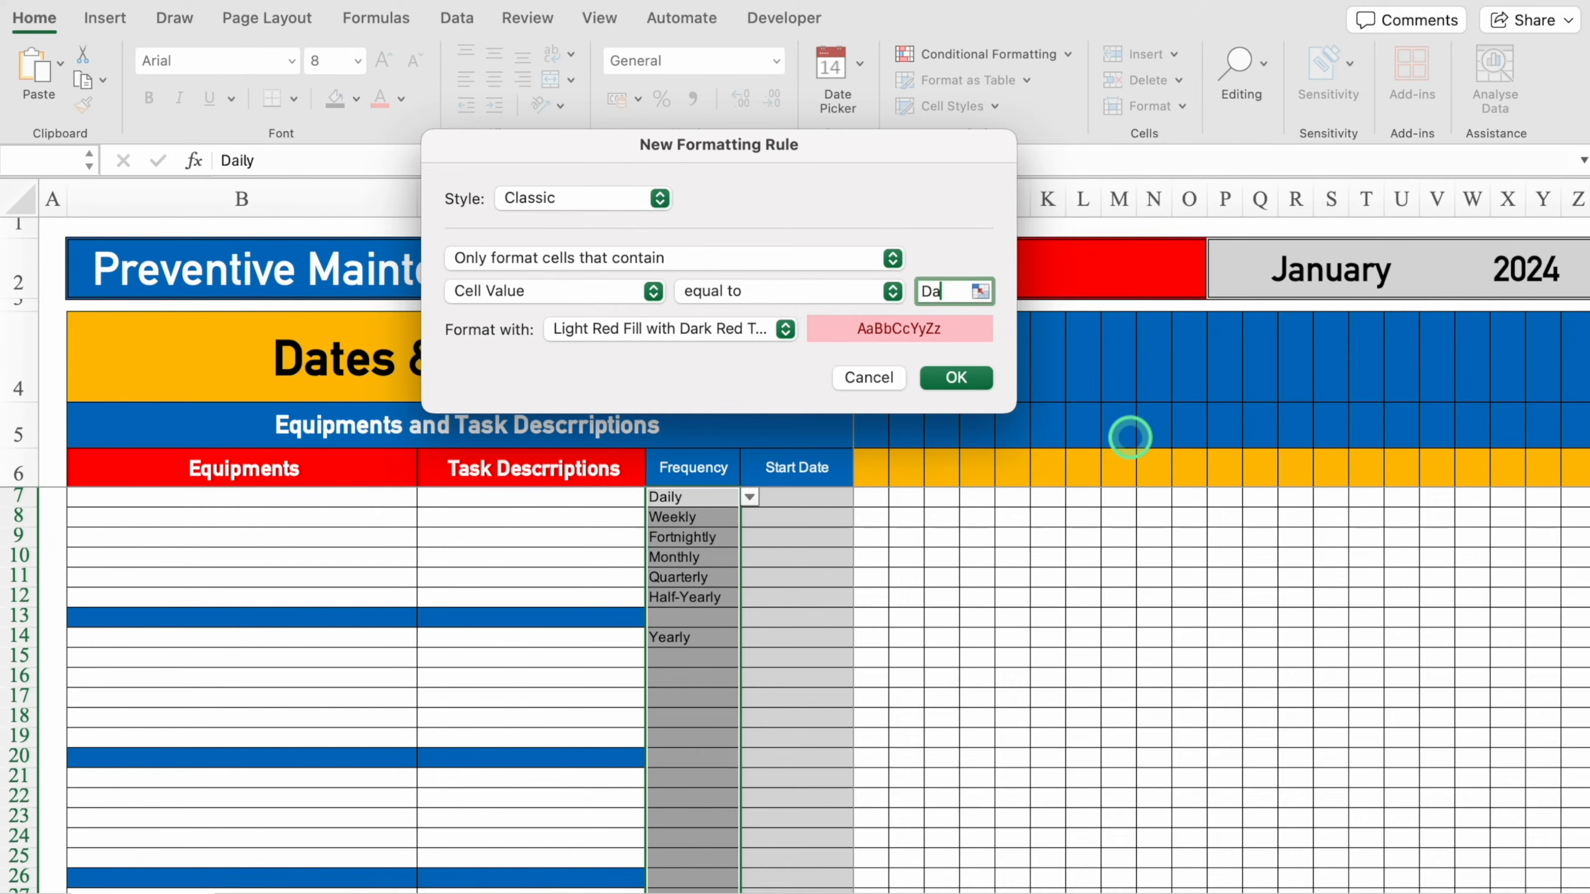
Give the Daily rule a custom format with dark red fill and white text, and apply it
click(785, 329)
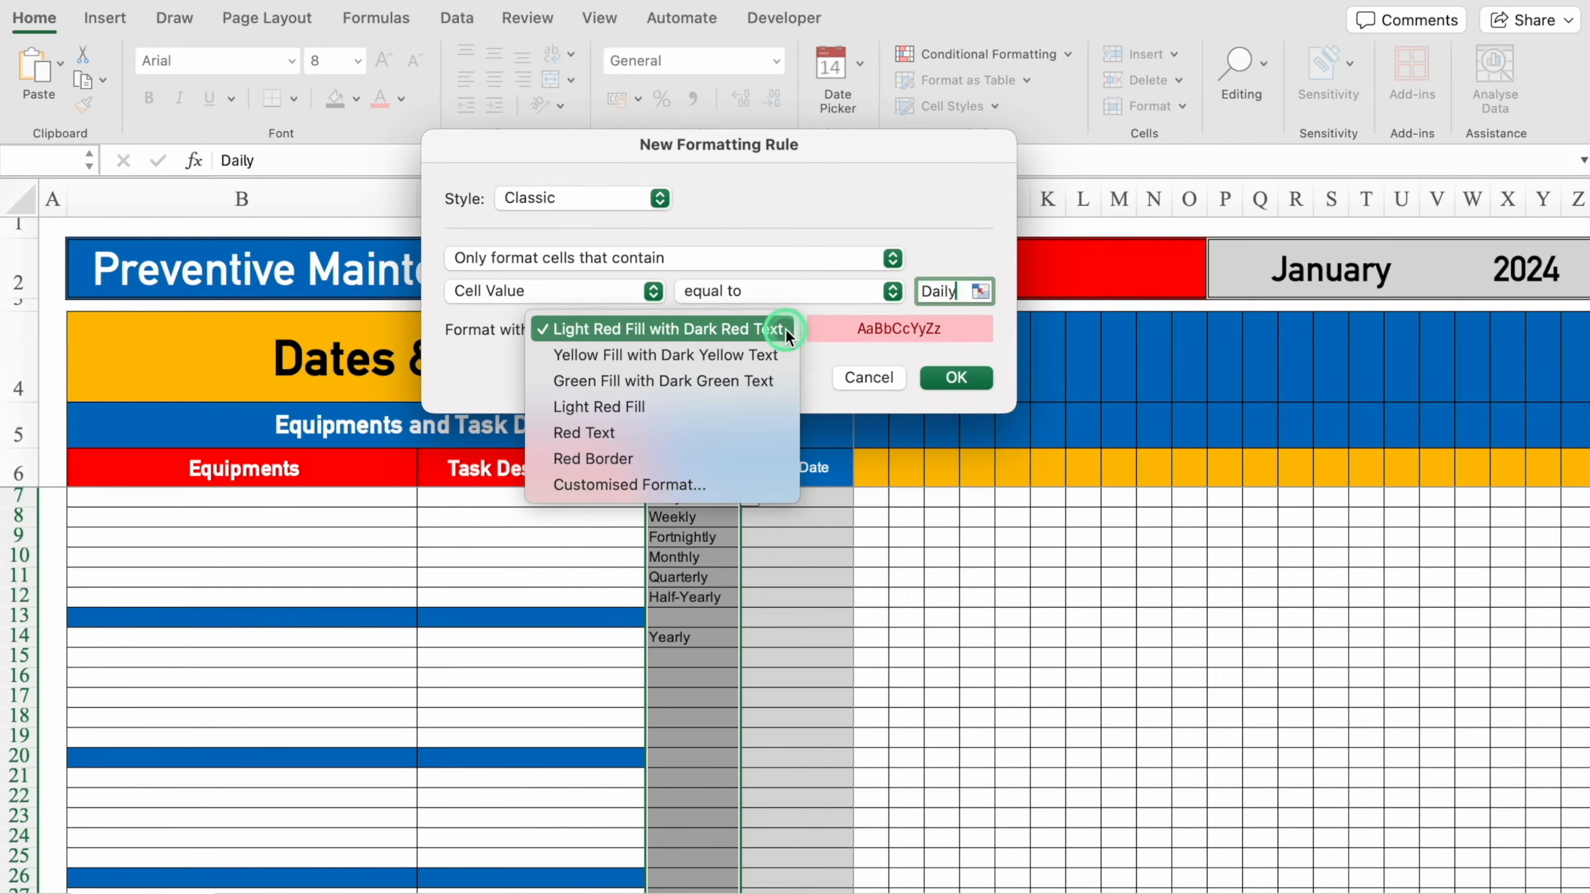
click(698, 482)
click(915, 83)
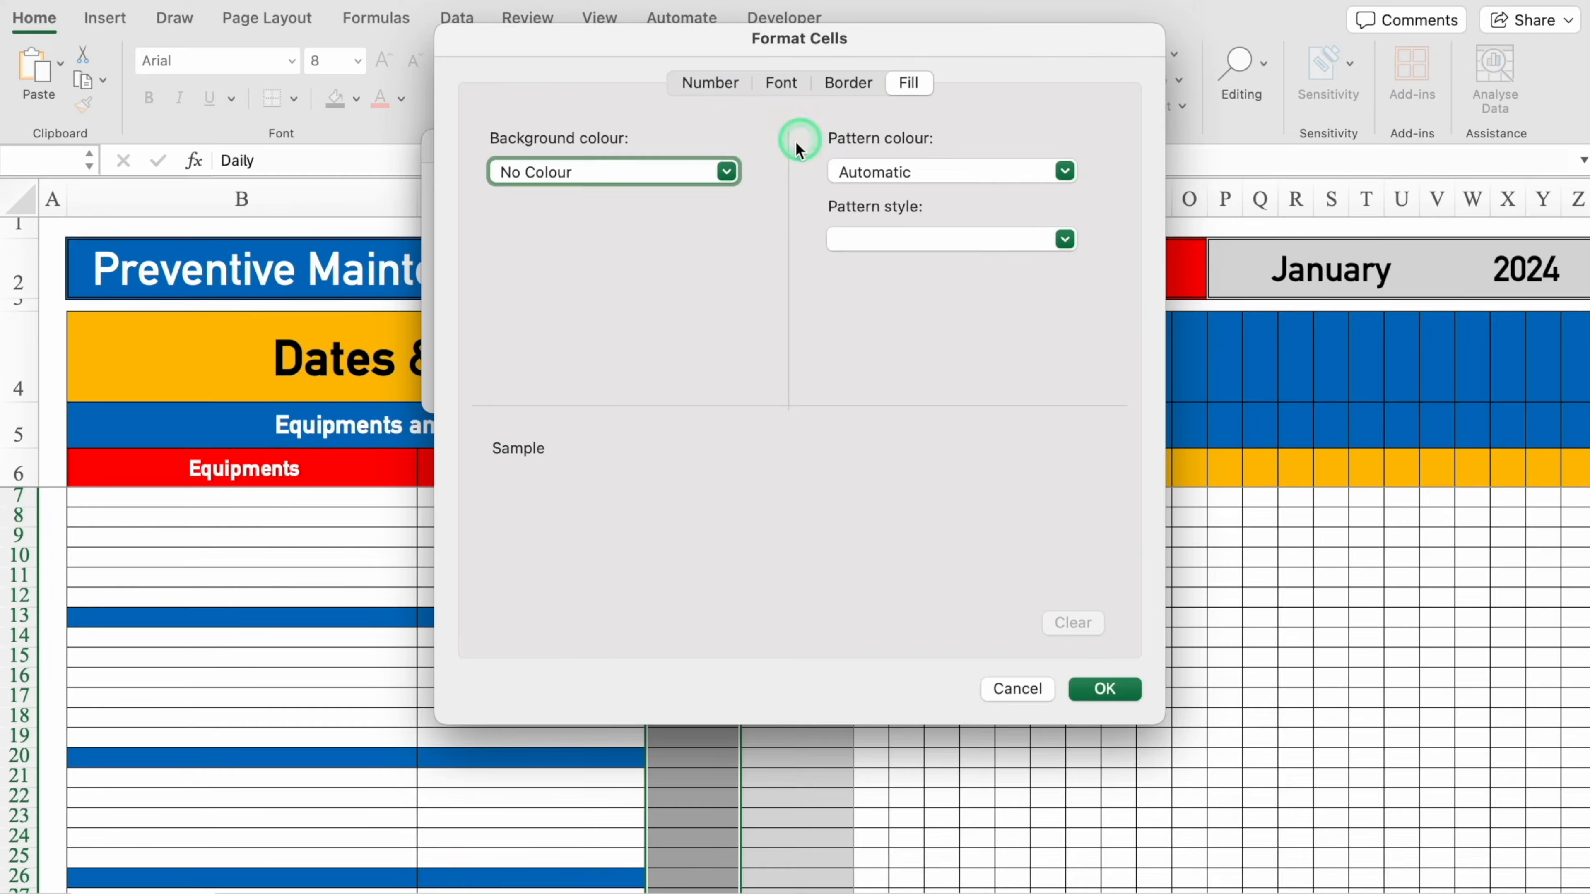
click(726, 171)
click(515, 497)
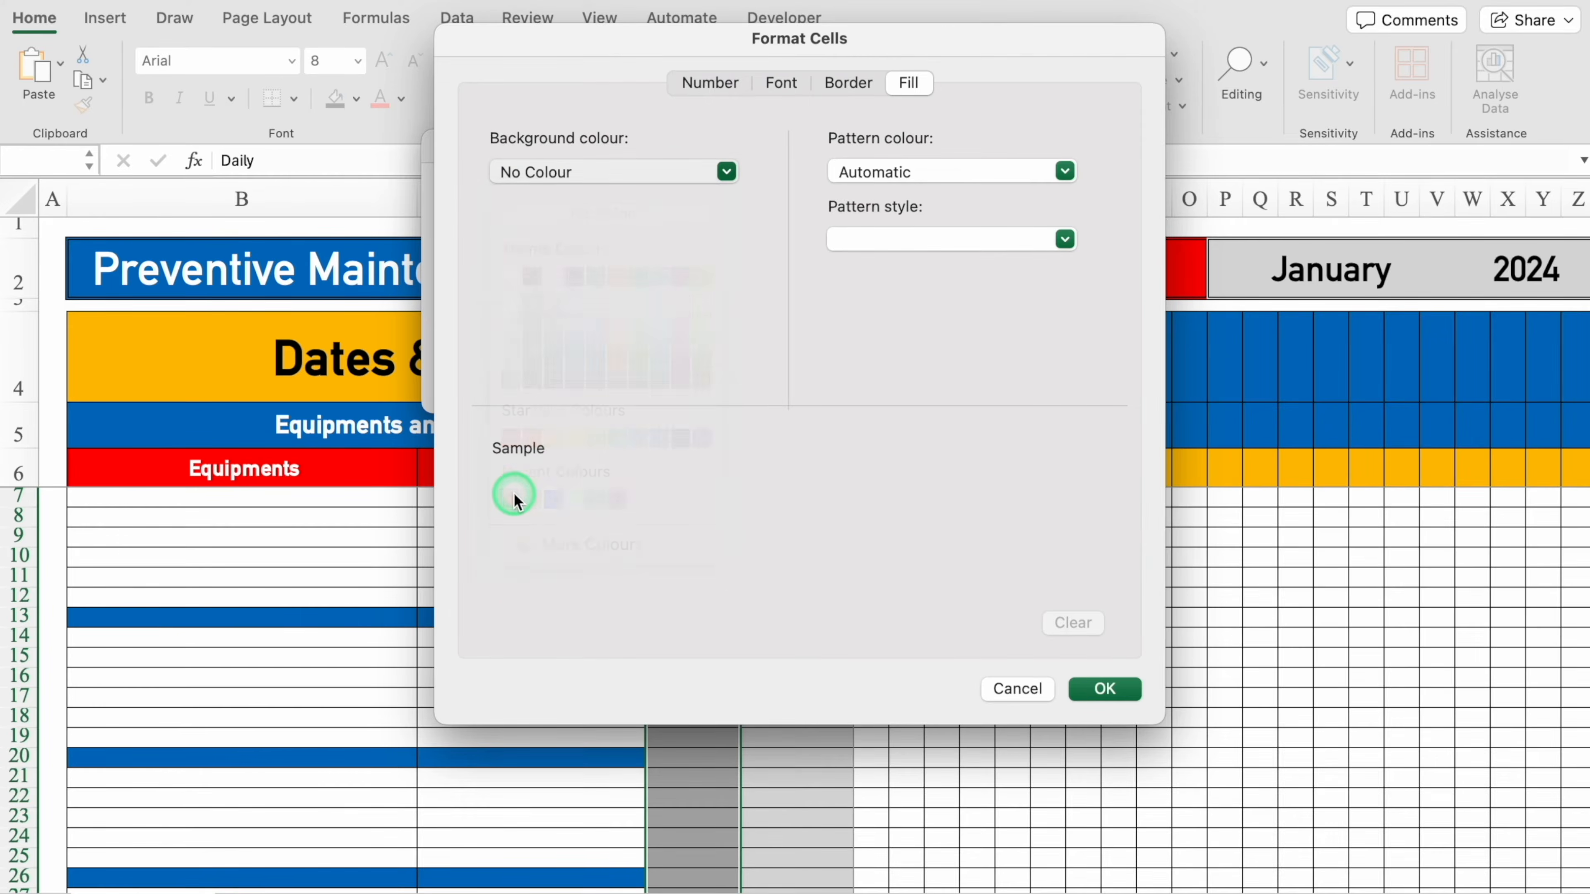
click(779, 81)
click(979, 349)
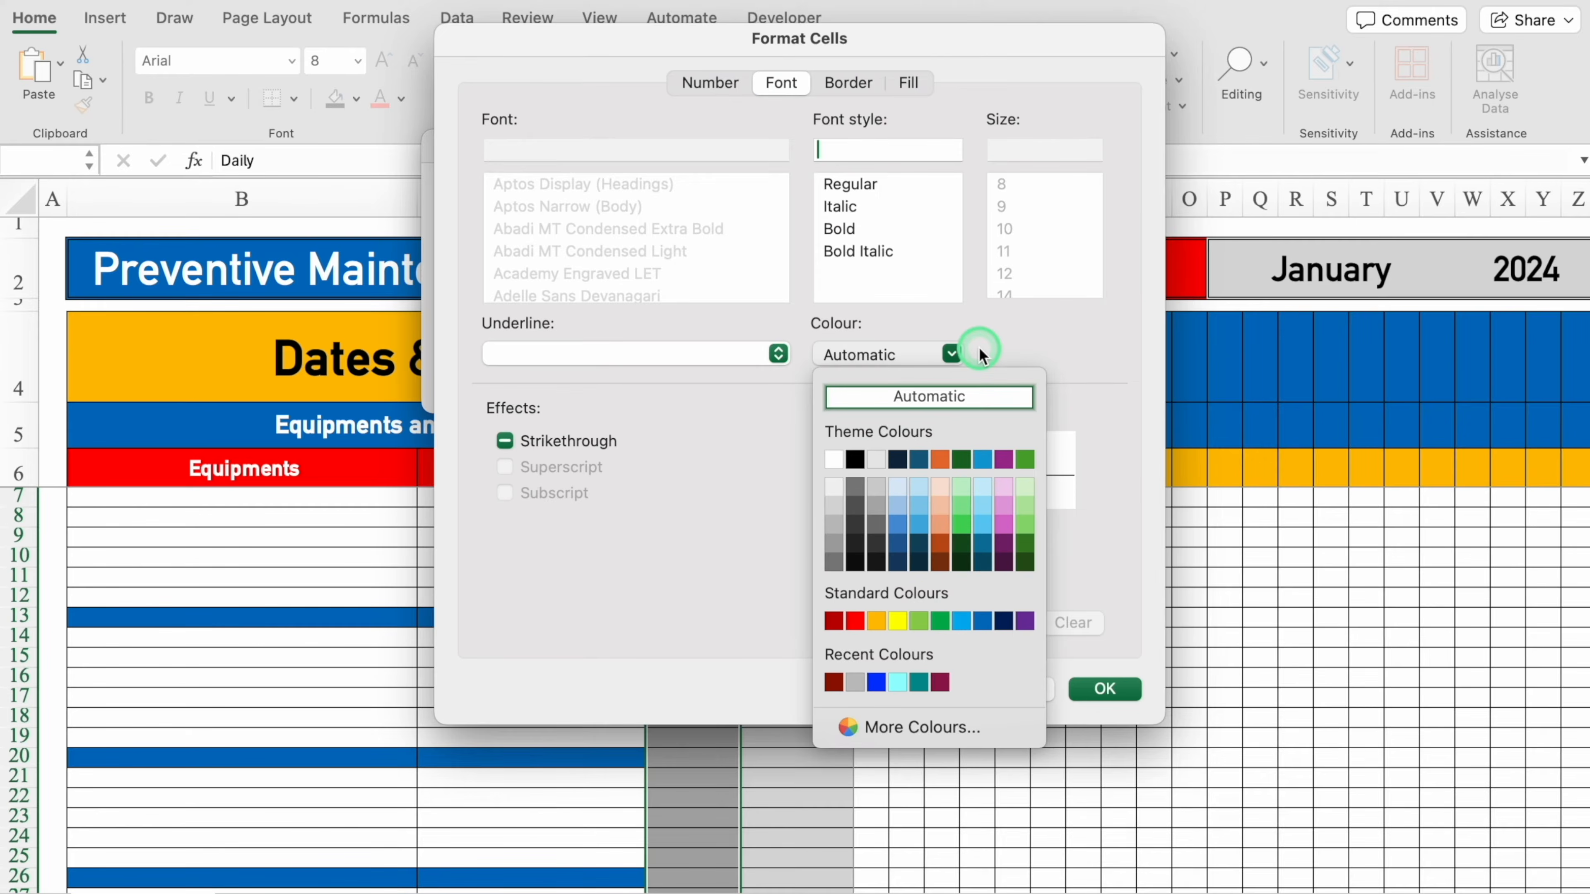
click(833, 459)
click(1103, 689)
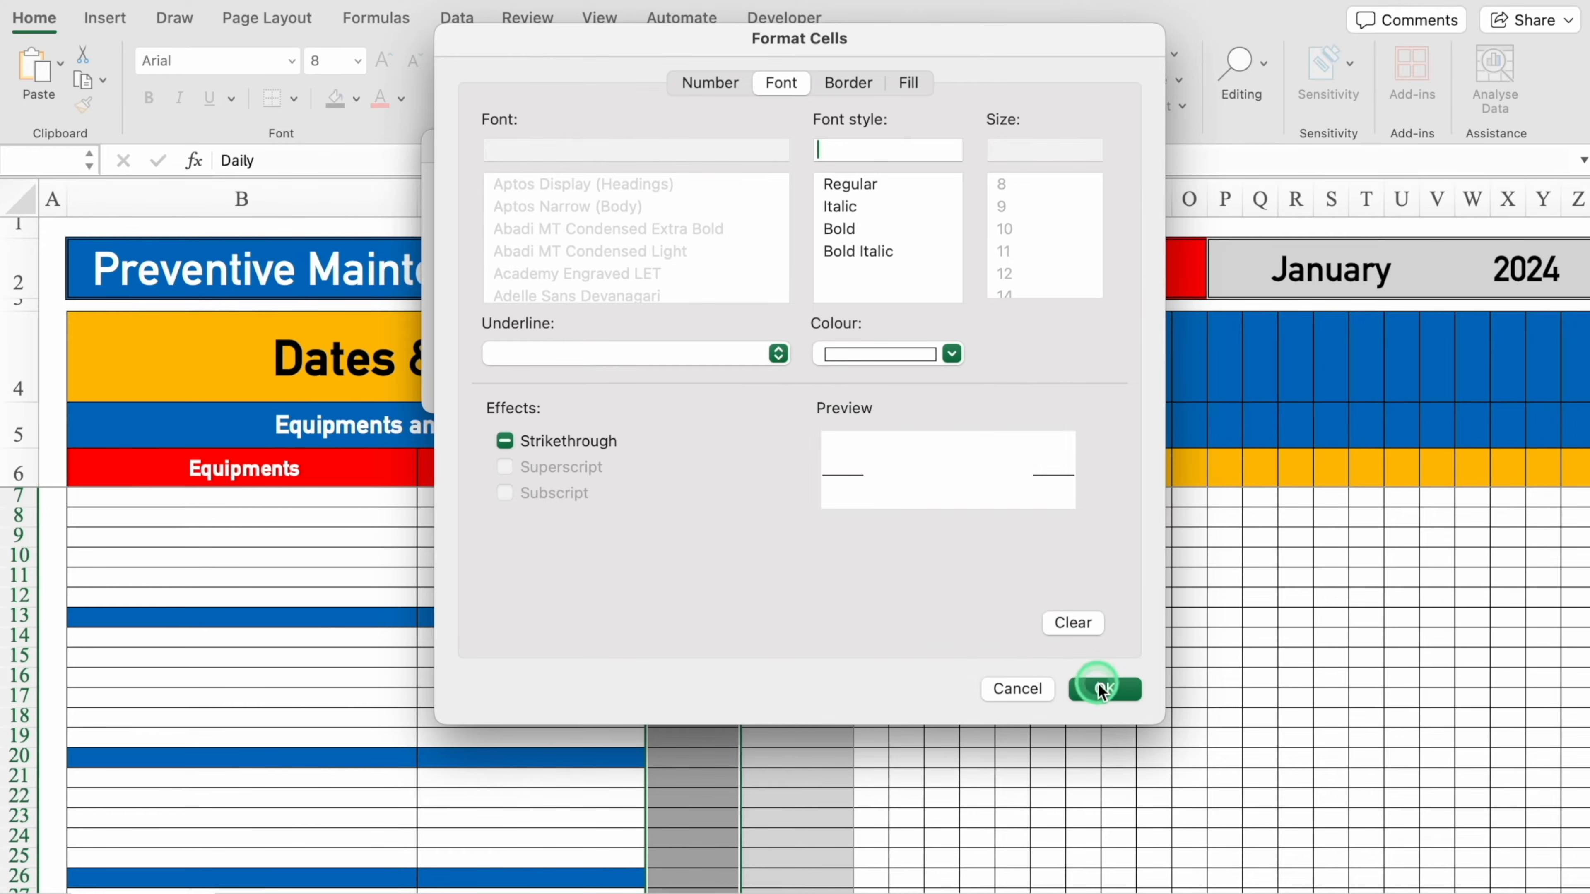
click(956, 374)
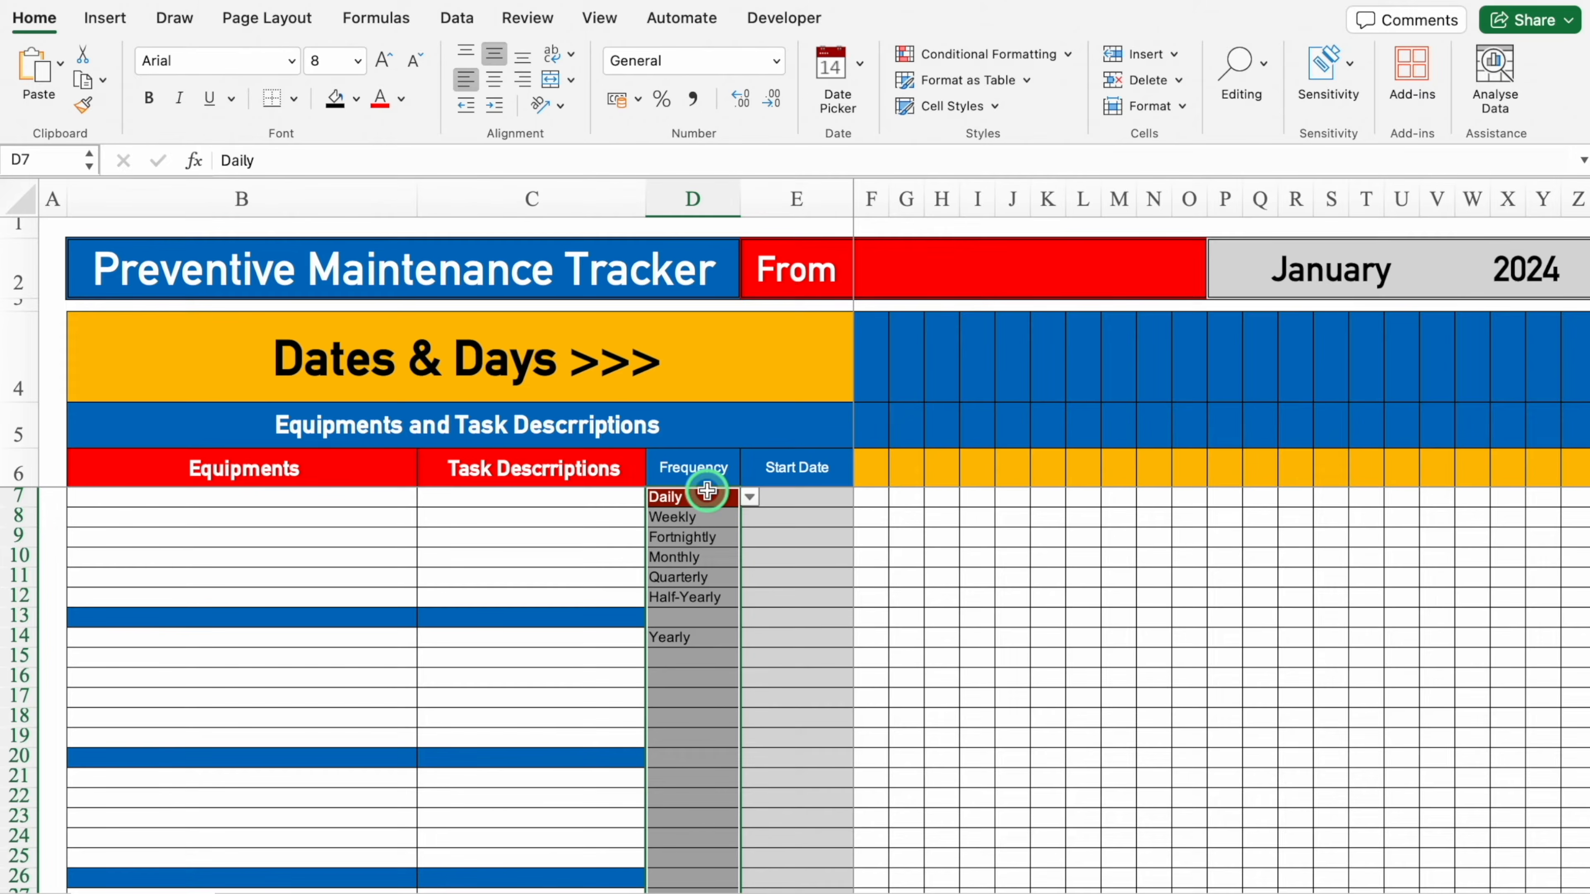
Add an Equal To rule for Weekly on the frequency cells with red fill and white text
click(1026, 54)
mouse_move(1014, 89)
click(1202, 172)
click(929, 295)
text(Weekly)
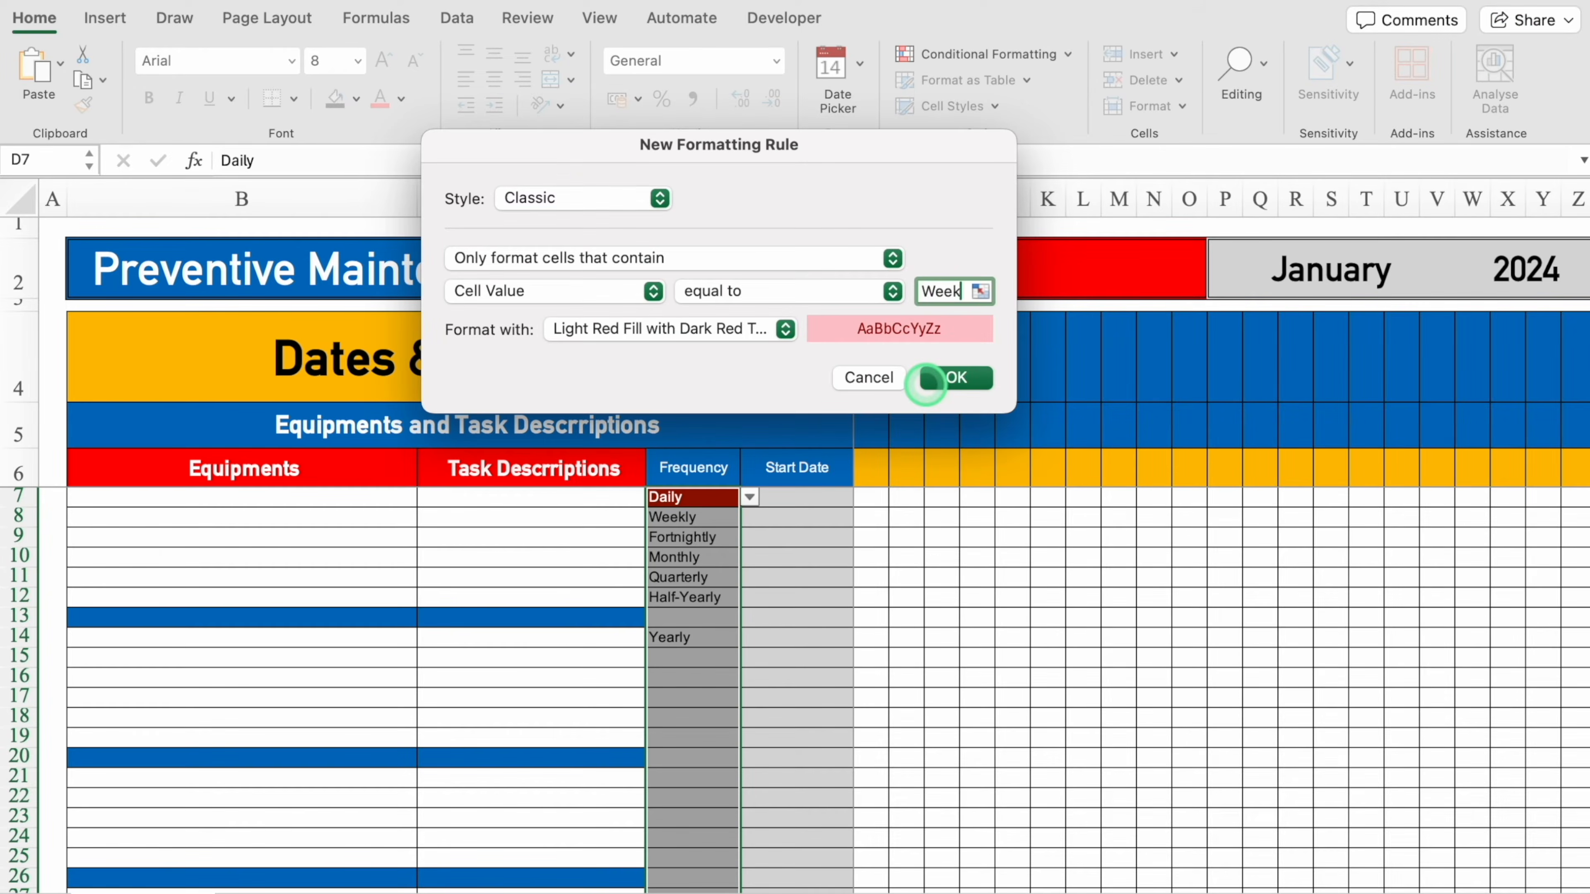
click(701, 328)
click(676, 492)
click(951, 355)
click(834, 458)
click(1104, 689)
click(952, 379)
Add an Equal To rule for Fortnightly on the frequency cells with yellow fill and automatic text colour
click(1026, 53)
click(1251, 174)
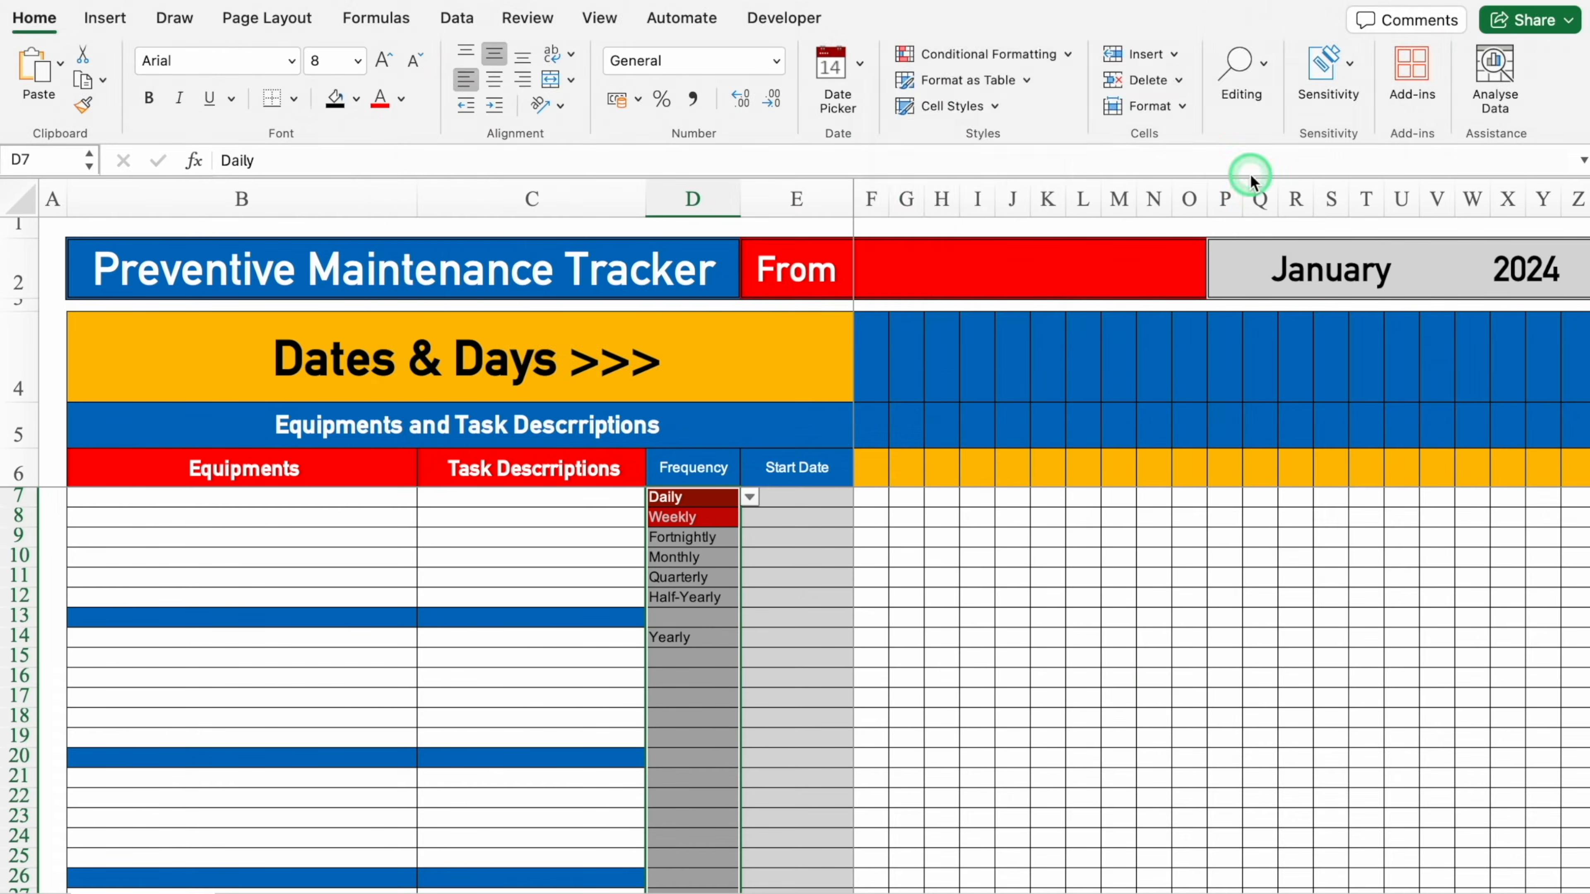
click(948, 292)
text(Fortnightly)
click(784, 329)
click(632, 484)
click(916, 83)
click(726, 171)
click(578, 470)
click(781, 82)
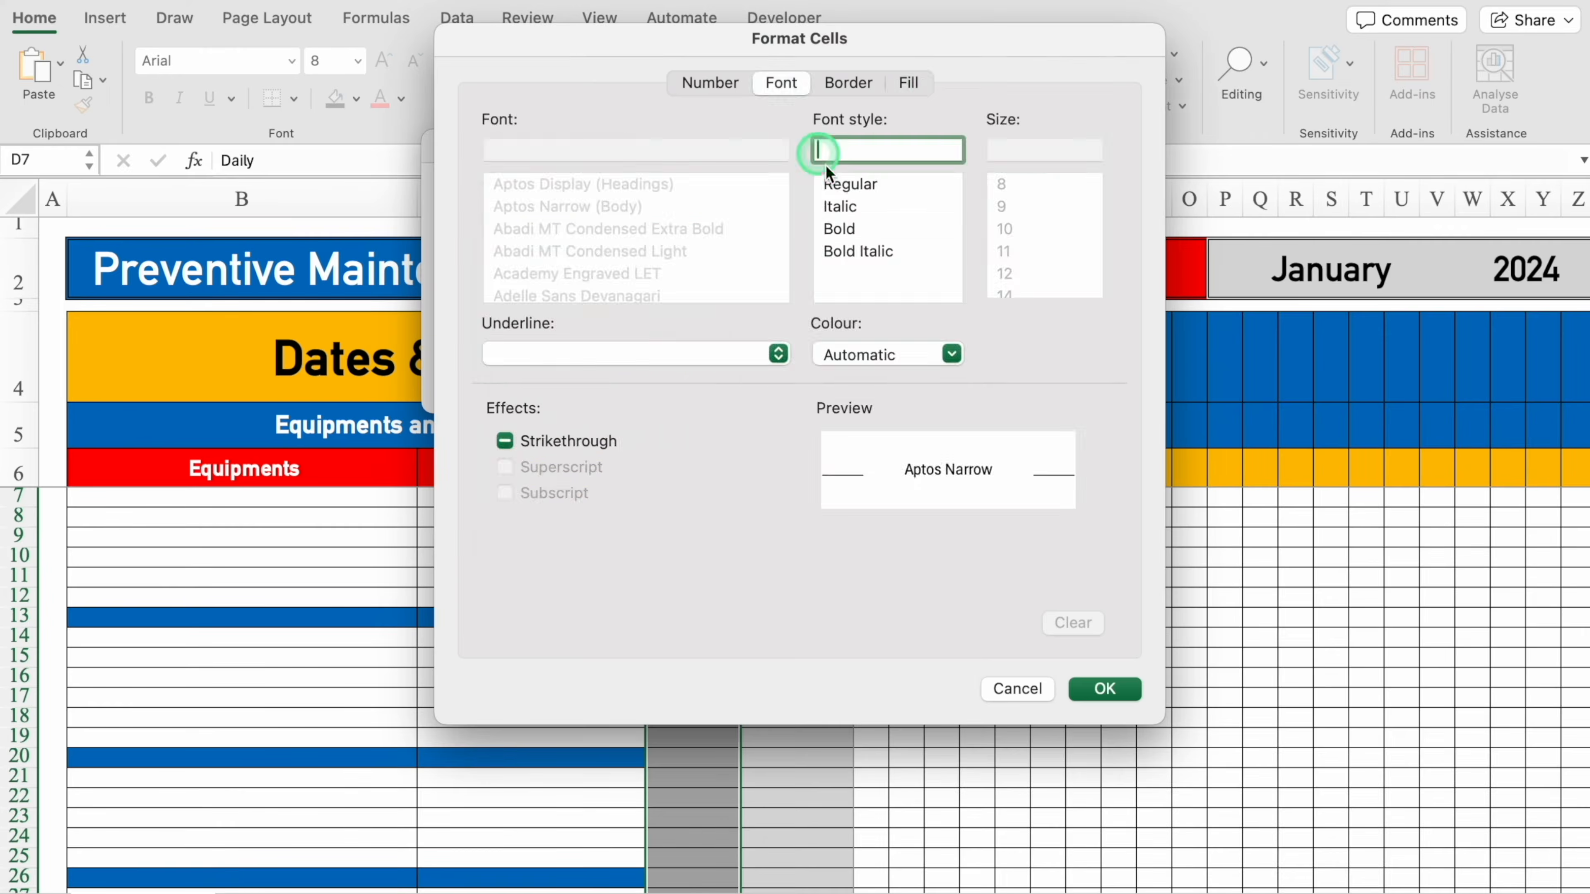
click(1105, 689)
click(969, 379)
Add an Equal To rule for Monthly on the frequency cells with light blue fill
click(974, 54)
click(1251, 175)
click(945, 292)
text(Monthly)
click(787, 330)
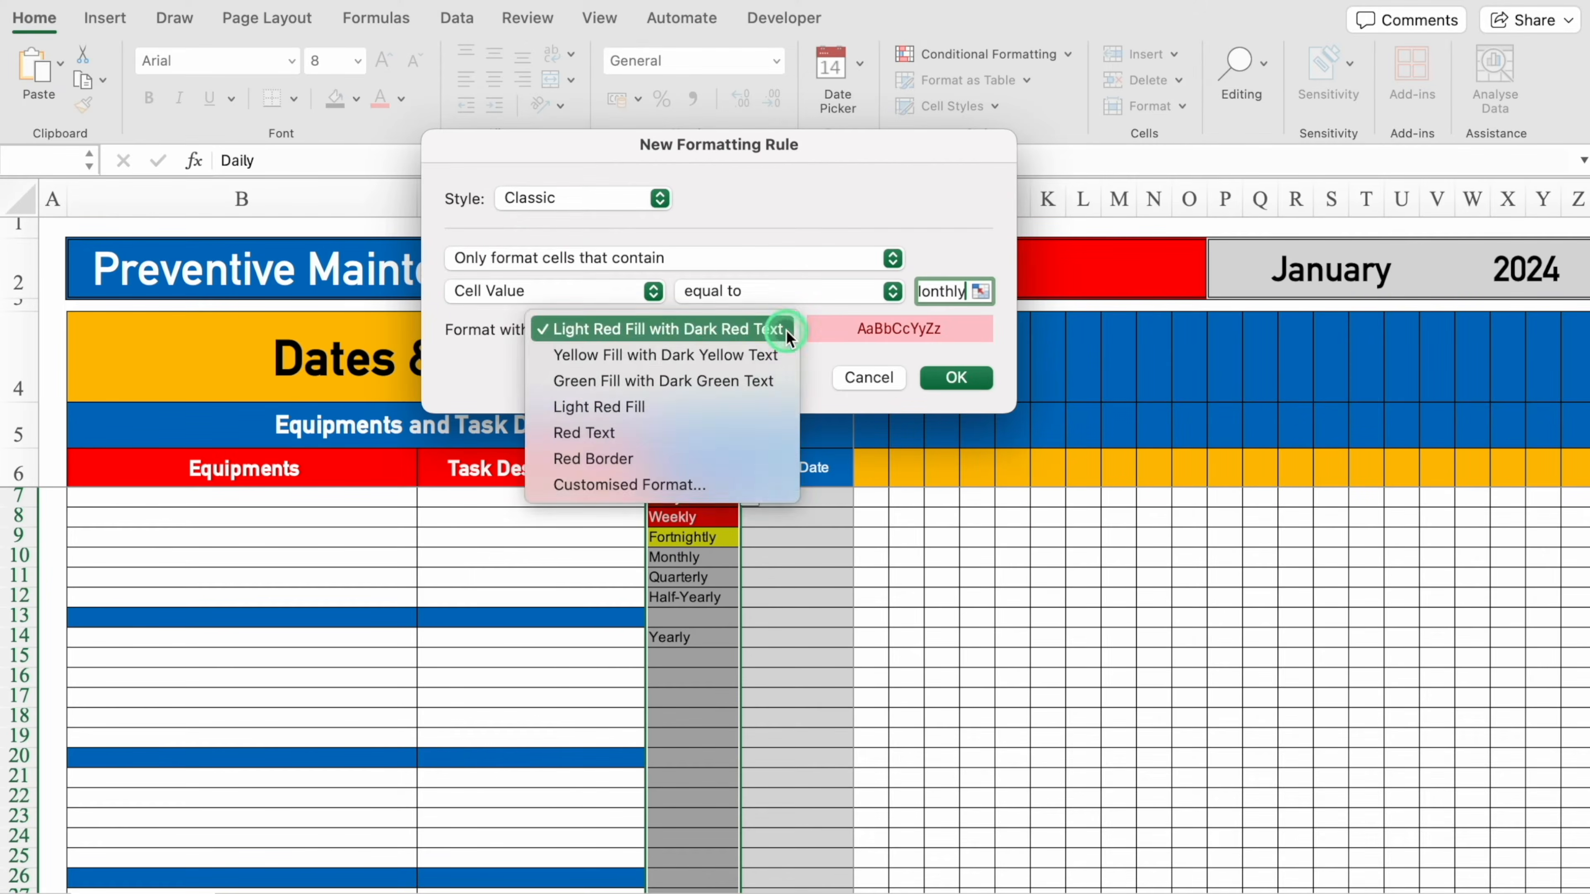
click(632, 484)
click(906, 90)
click(726, 171)
click(641, 470)
click(787, 87)
click(1105, 689)
click(958, 378)
Add an Equal To rule for Quarterly on the frequency cells with maroon fill and white text
click(996, 54)
click(1264, 172)
click(946, 292)
text(Quarterly)
click(786, 330)
click(632, 485)
click(908, 84)
click(726, 171)
click(683, 381)
click(788, 83)
click(1105, 689)
click(958, 378)
Add an Equal To rule for Half-Yearly on the frequency cells with teal fill and white text
click(995, 54)
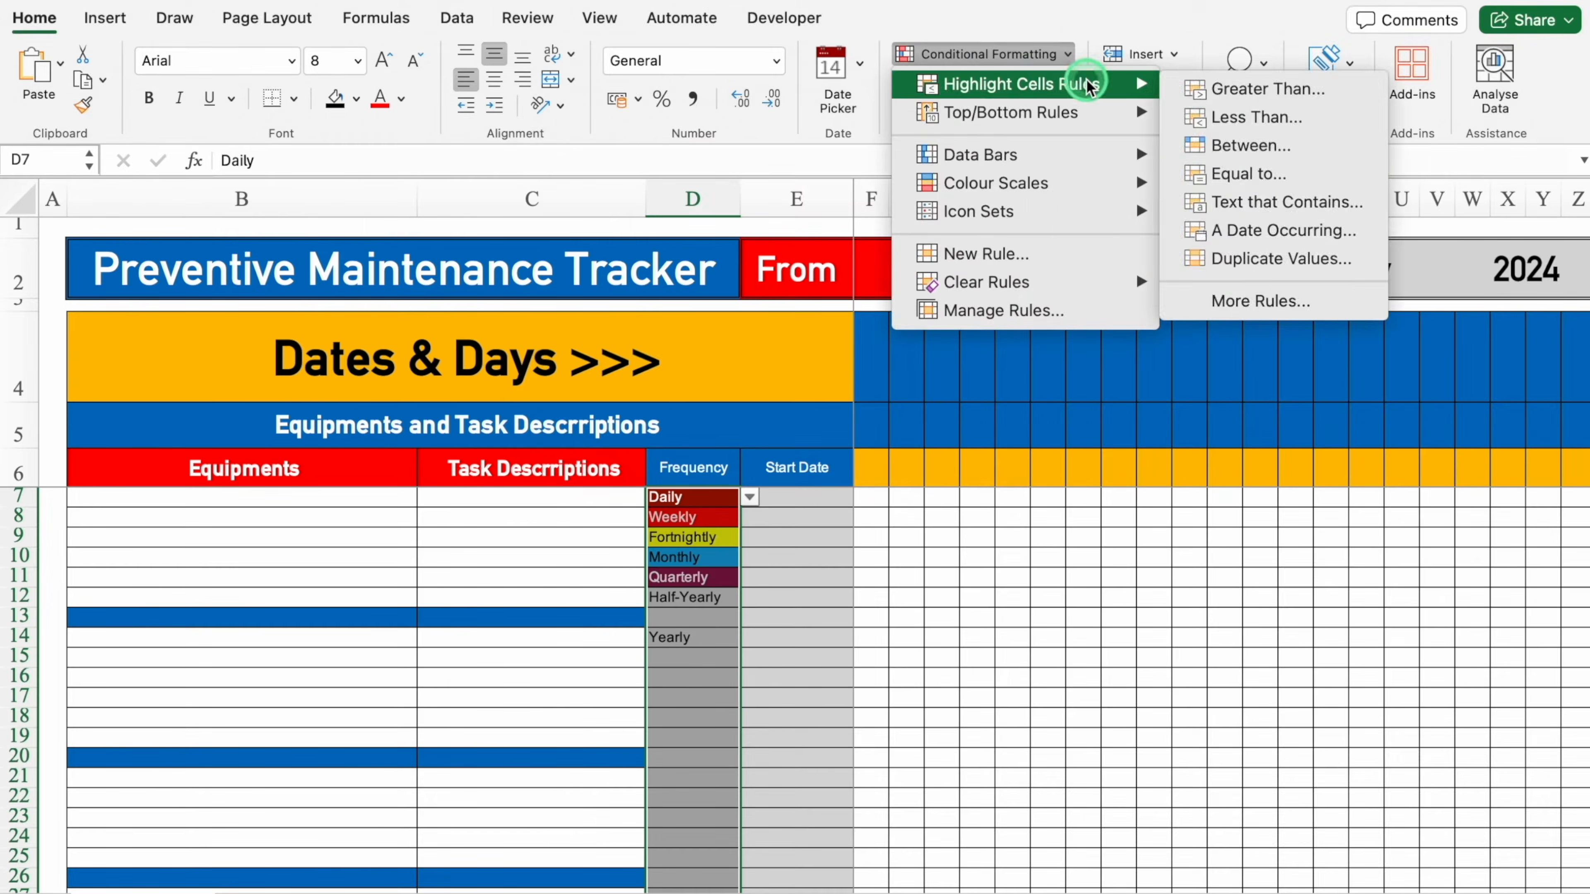
click(1264, 172)
text(Half-Yearly)
click(786, 330)
click(632, 484)
click(730, 171)
click(783, 83)
click(952, 356)
click(964, 377)
Add an Equal To rule for Yearly on the frequency cells with purple fill and yellow text
click(995, 53)
click(1264, 173)
click(946, 290)
text(Yearly)
click(787, 329)
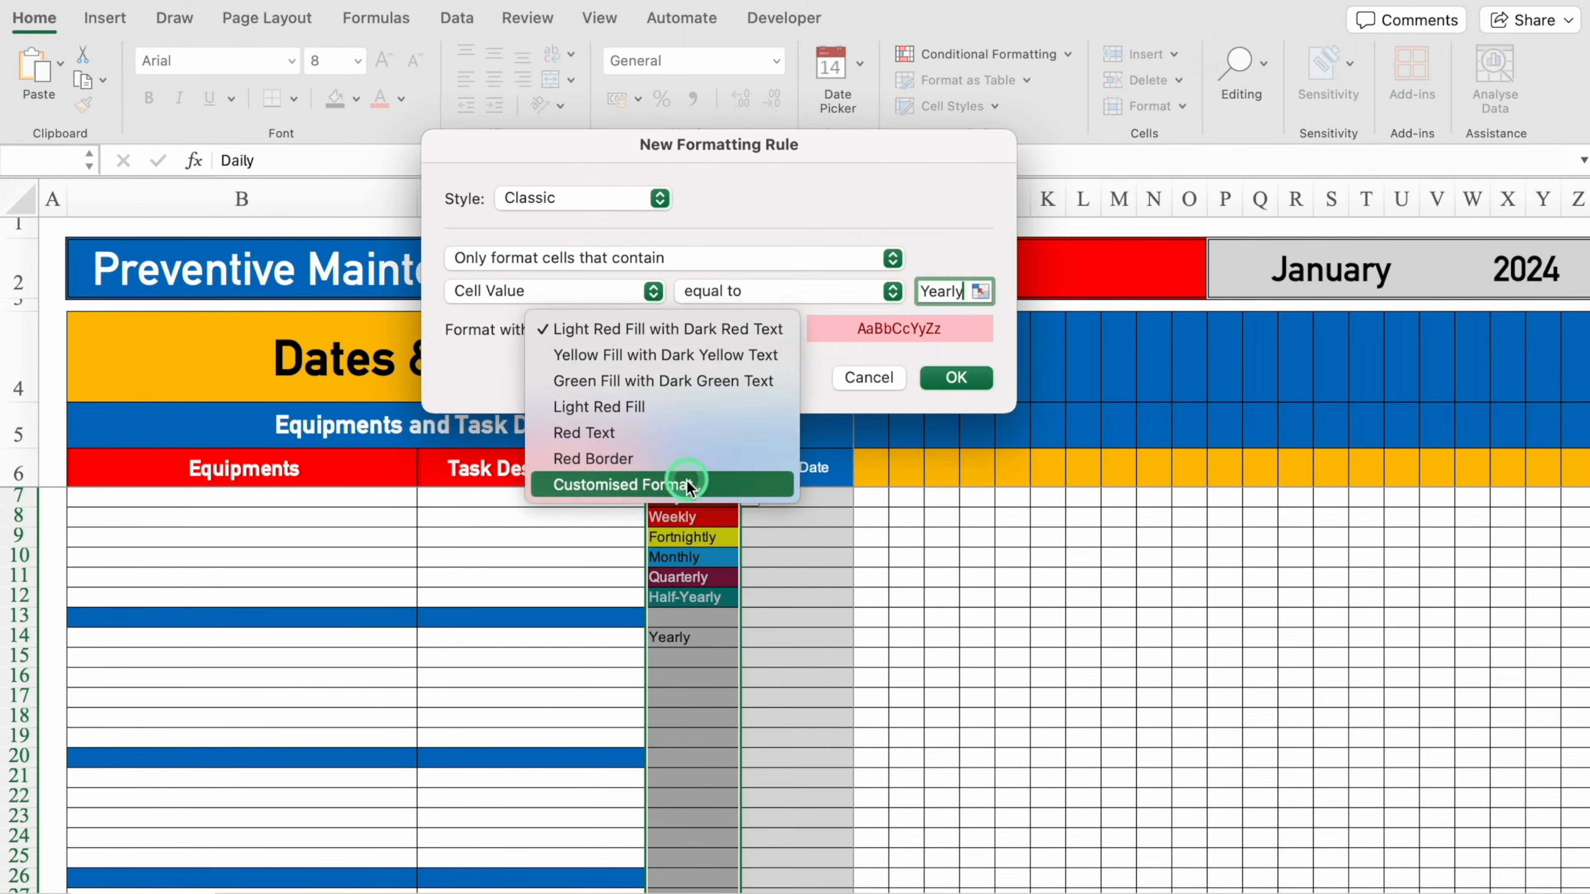
click(633, 485)
click(910, 83)
click(773, 81)
click(952, 355)
click(896, 659)
click(1105, 689)
click(957, 378)
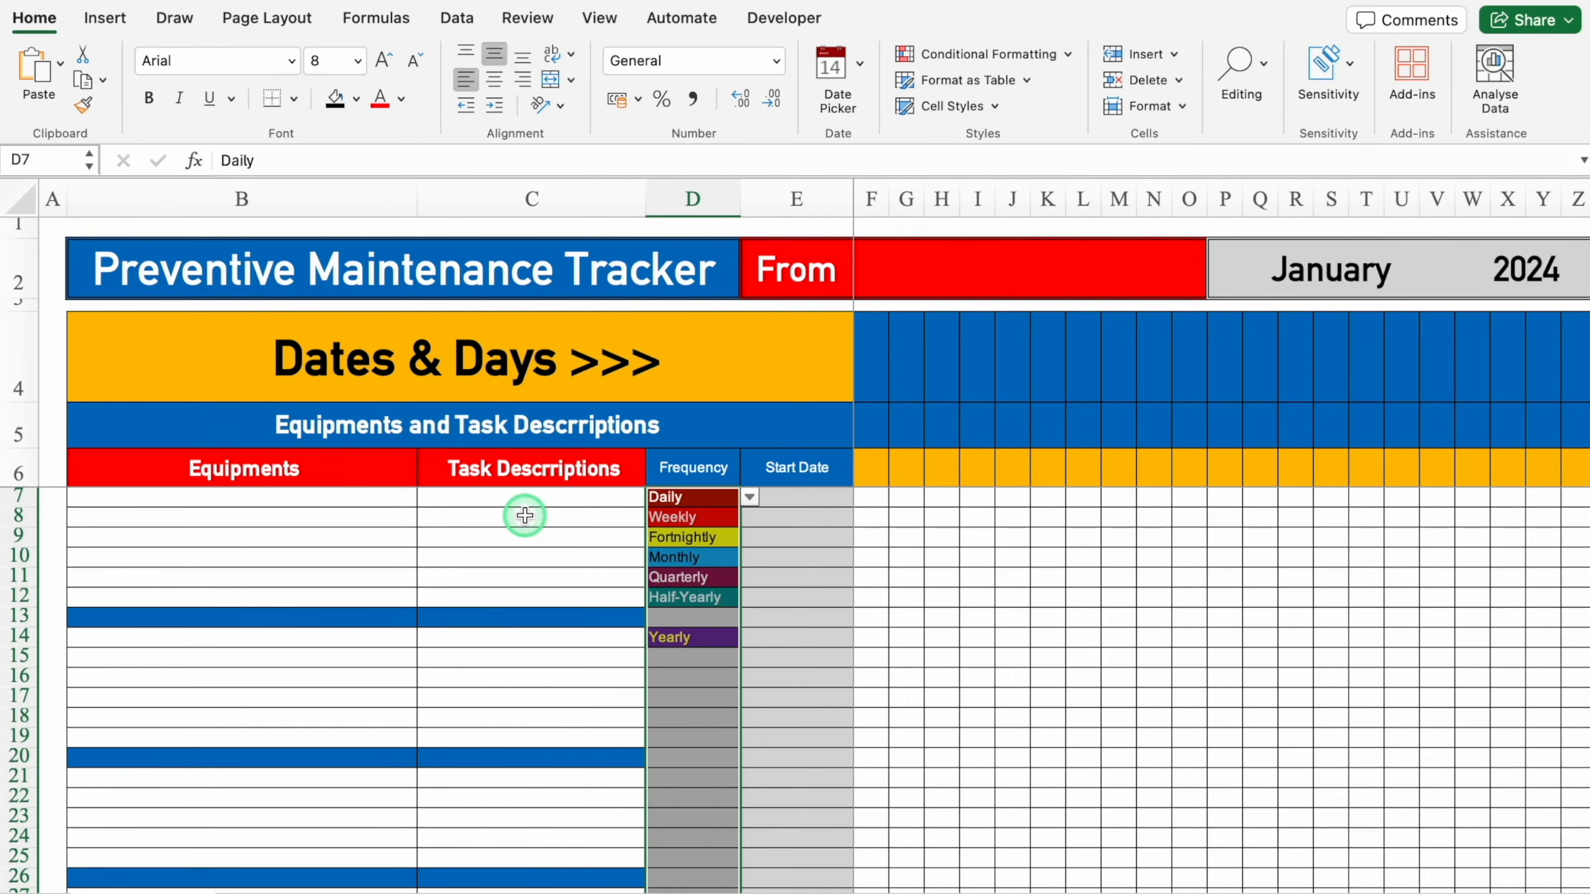
Correct the spelling of the C6 header to "Task Descriptions"
click(561, 465)
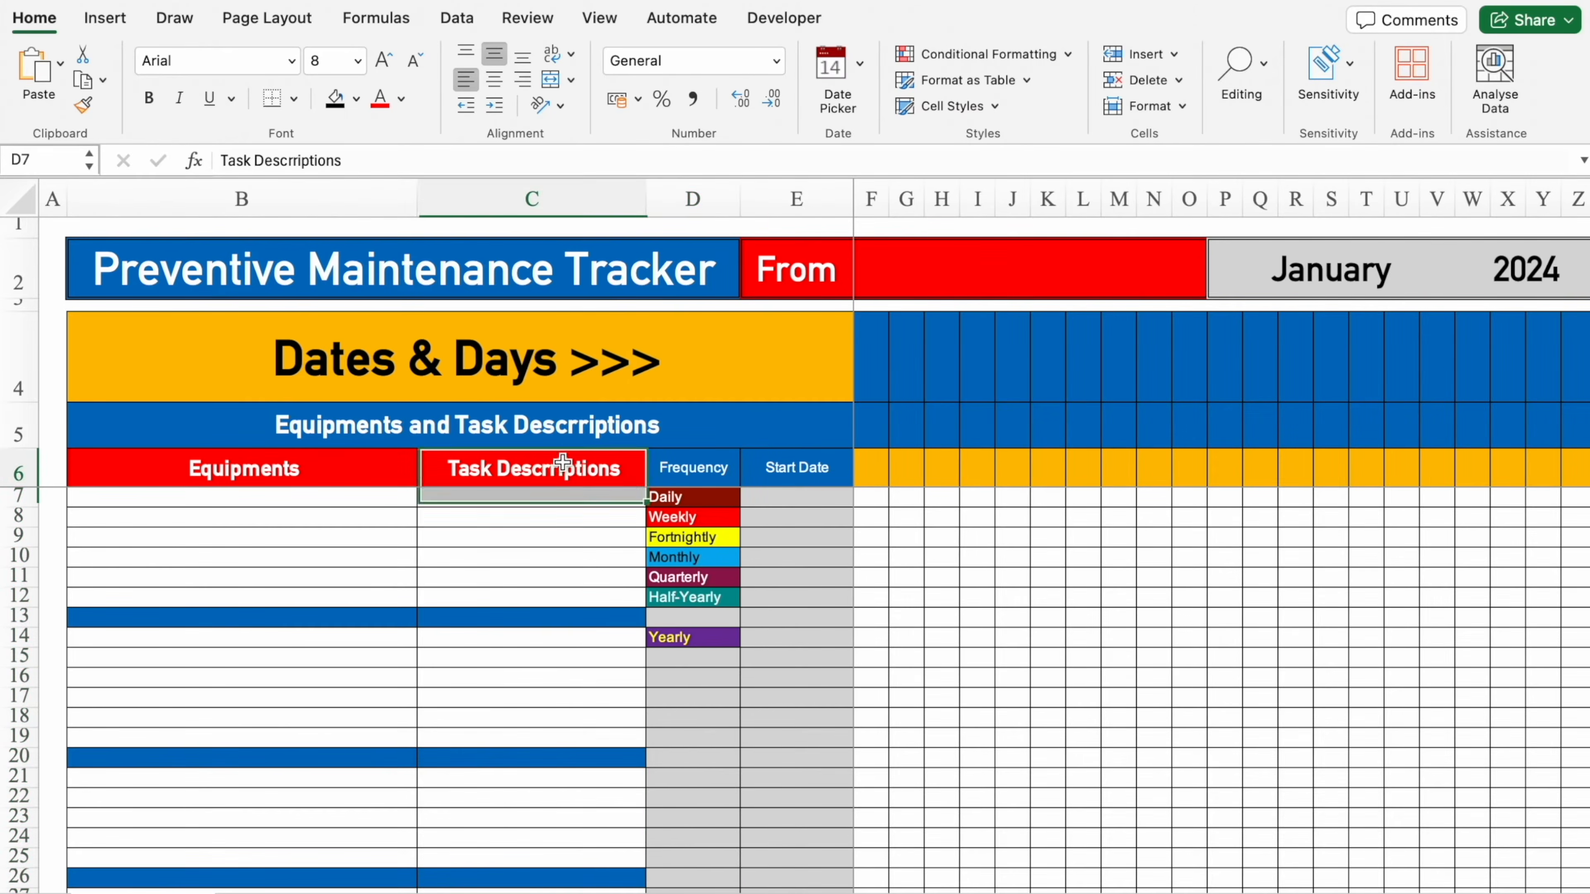
click(294, 161)
key(BackSpace)
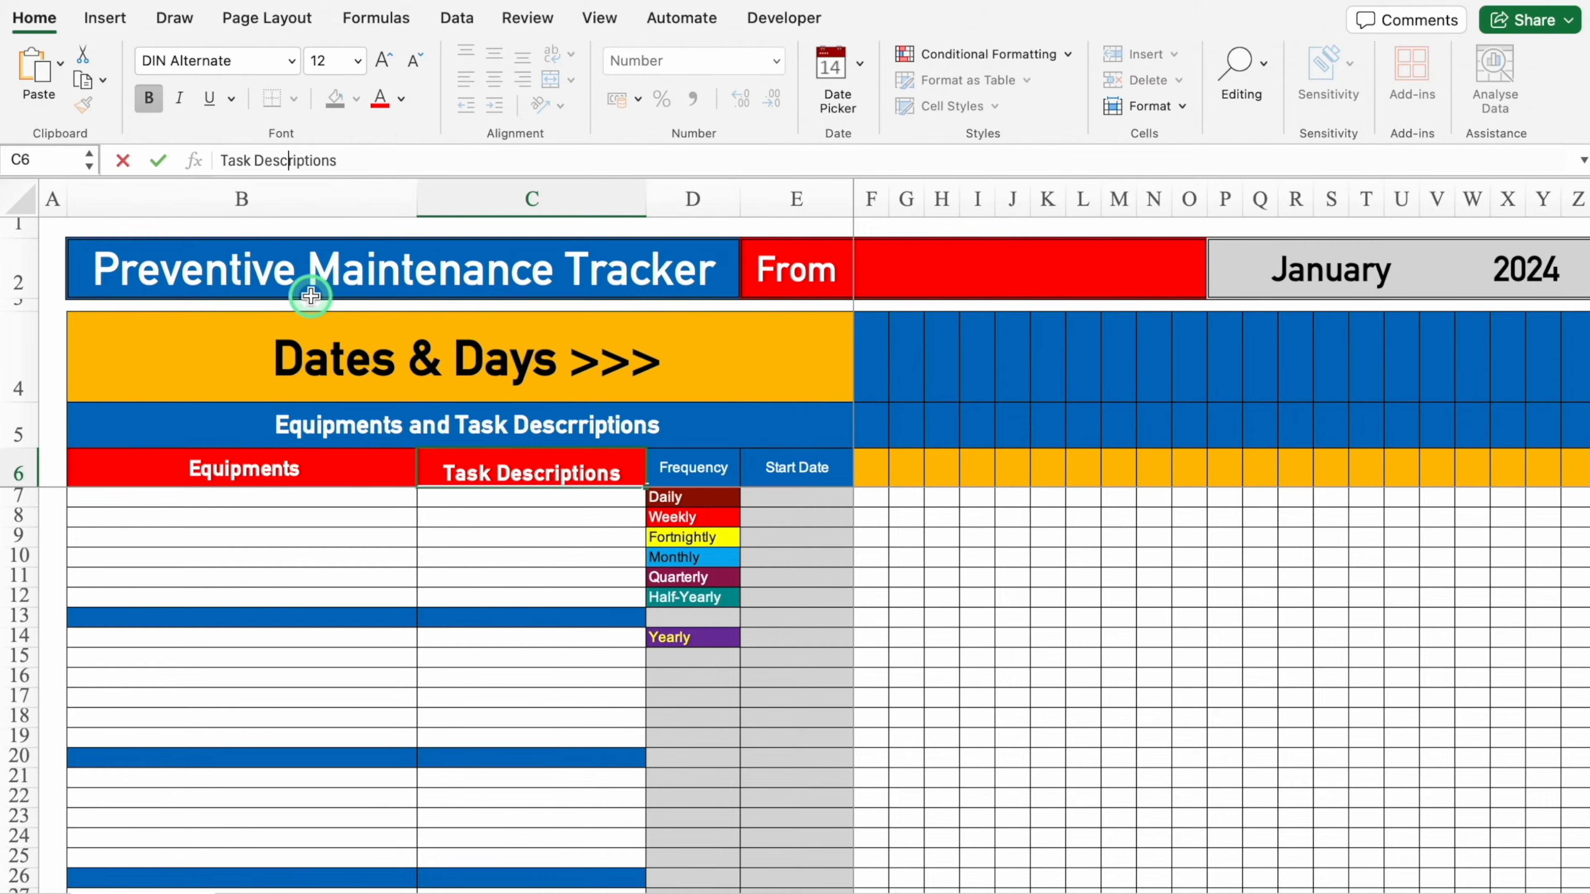
key(Return)
Paste the copied equipment and task description lists into columns B and C starting at B7
click(244, 501)
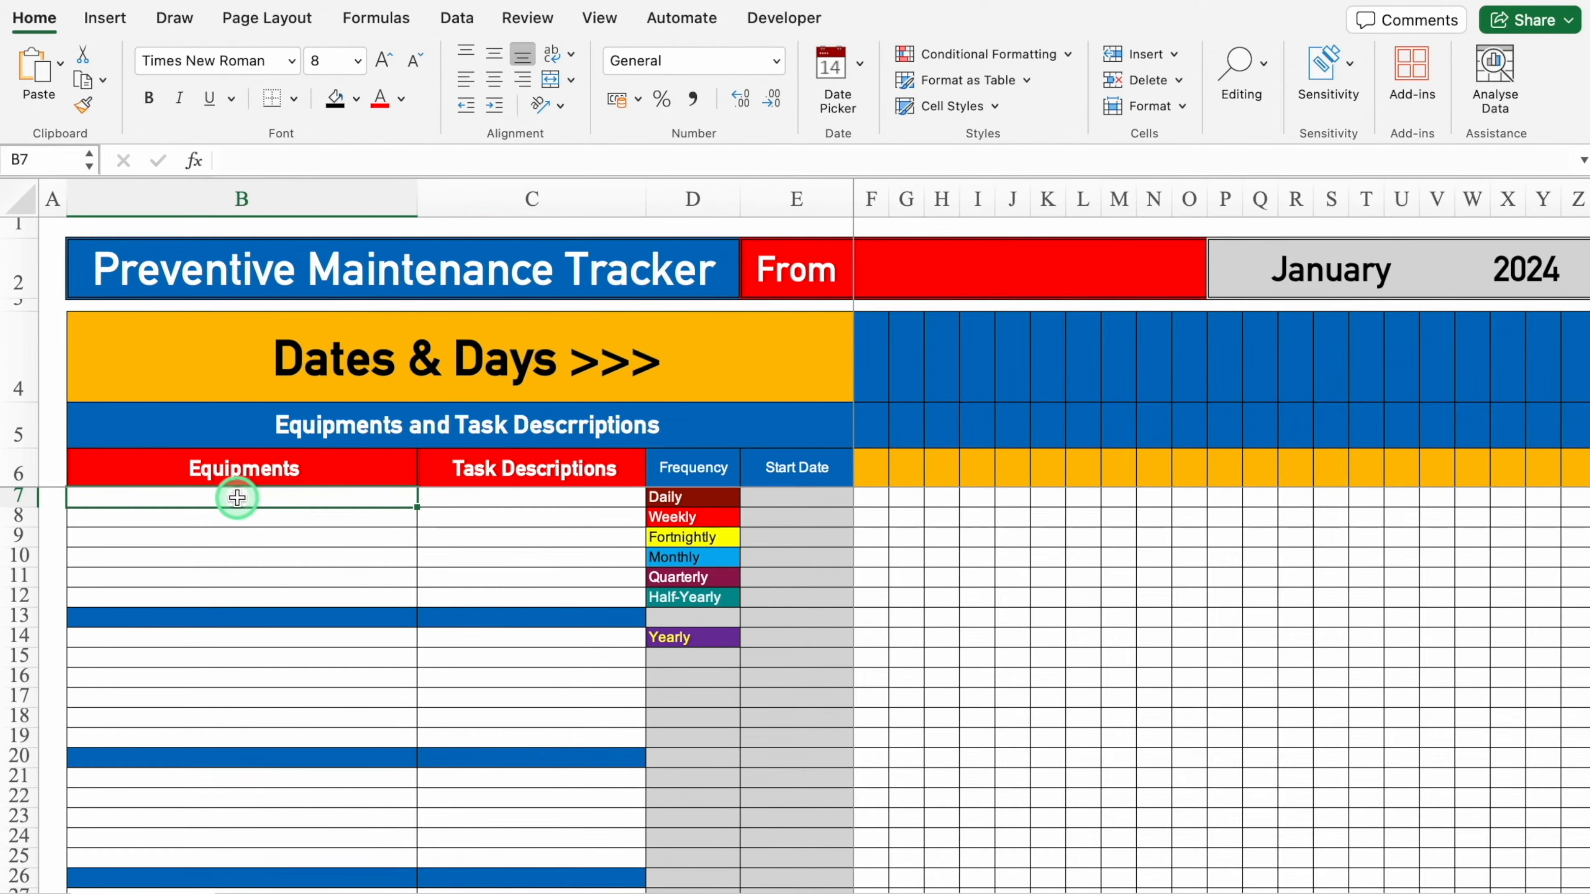
right_click(237, 498)
mouse_move(313, 446)
click(629, 653)
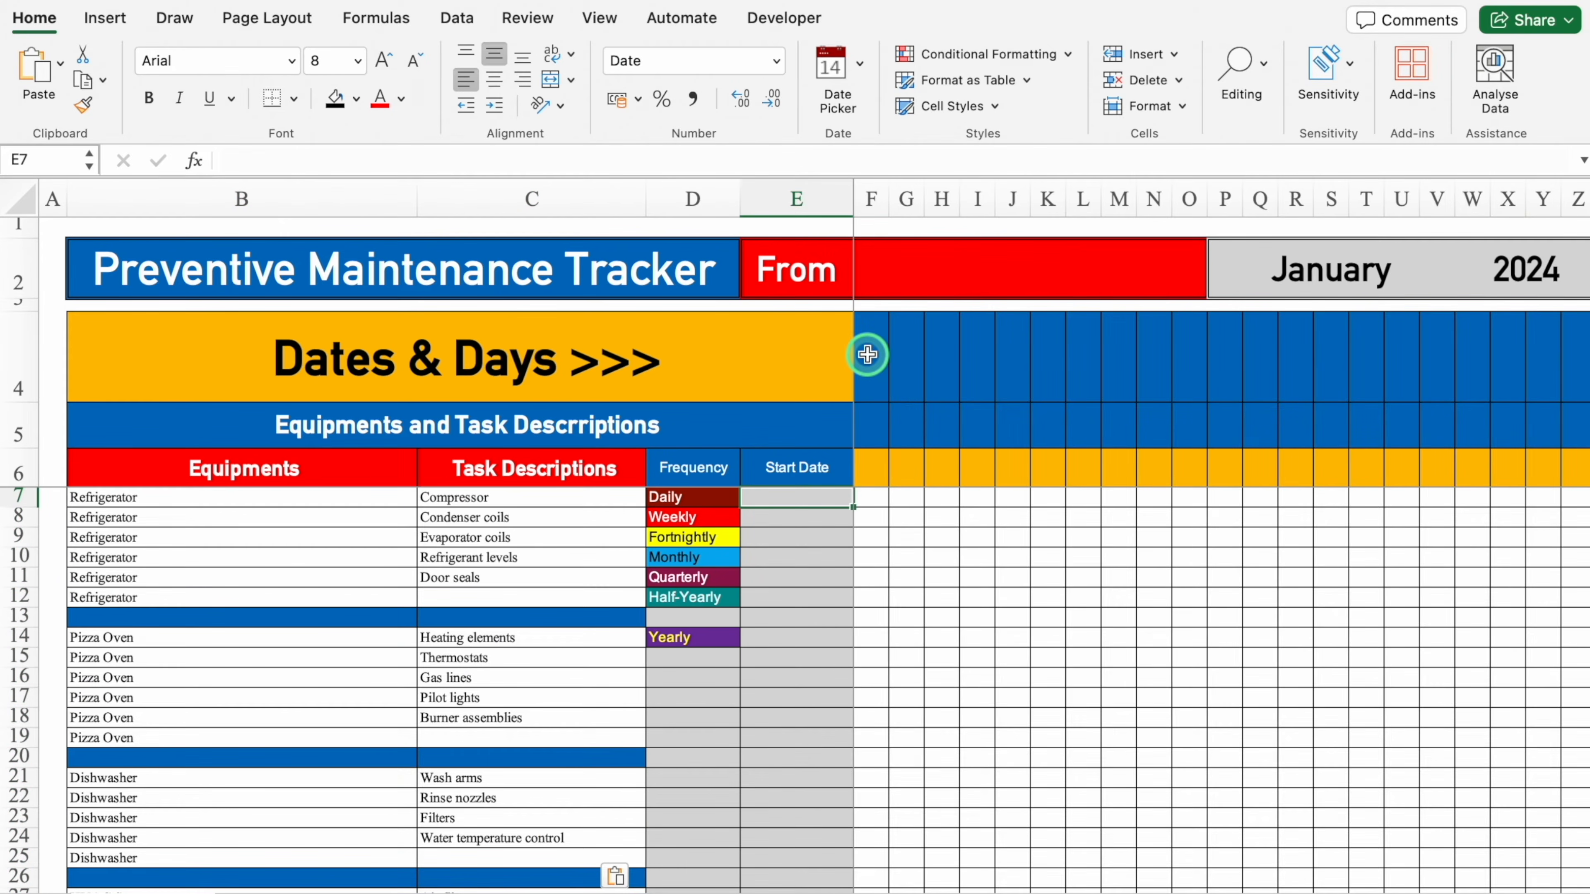
Enter the formula =DATEVALUE("1"&P2&W2) in F4 to build the first date from the chosen month and year
click(867, 354)
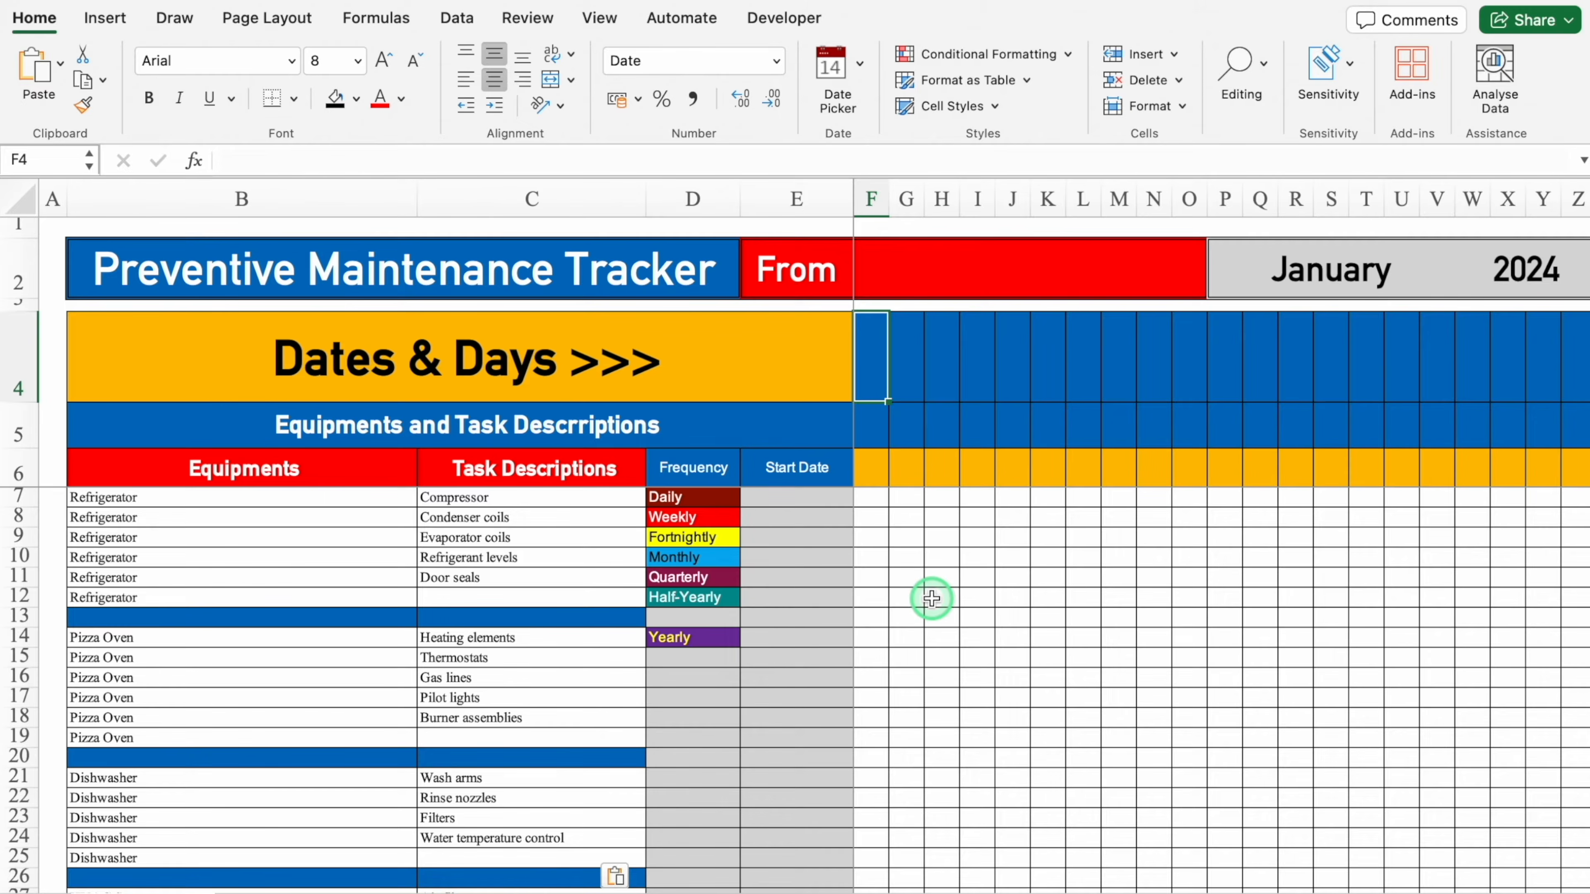
text(=date)
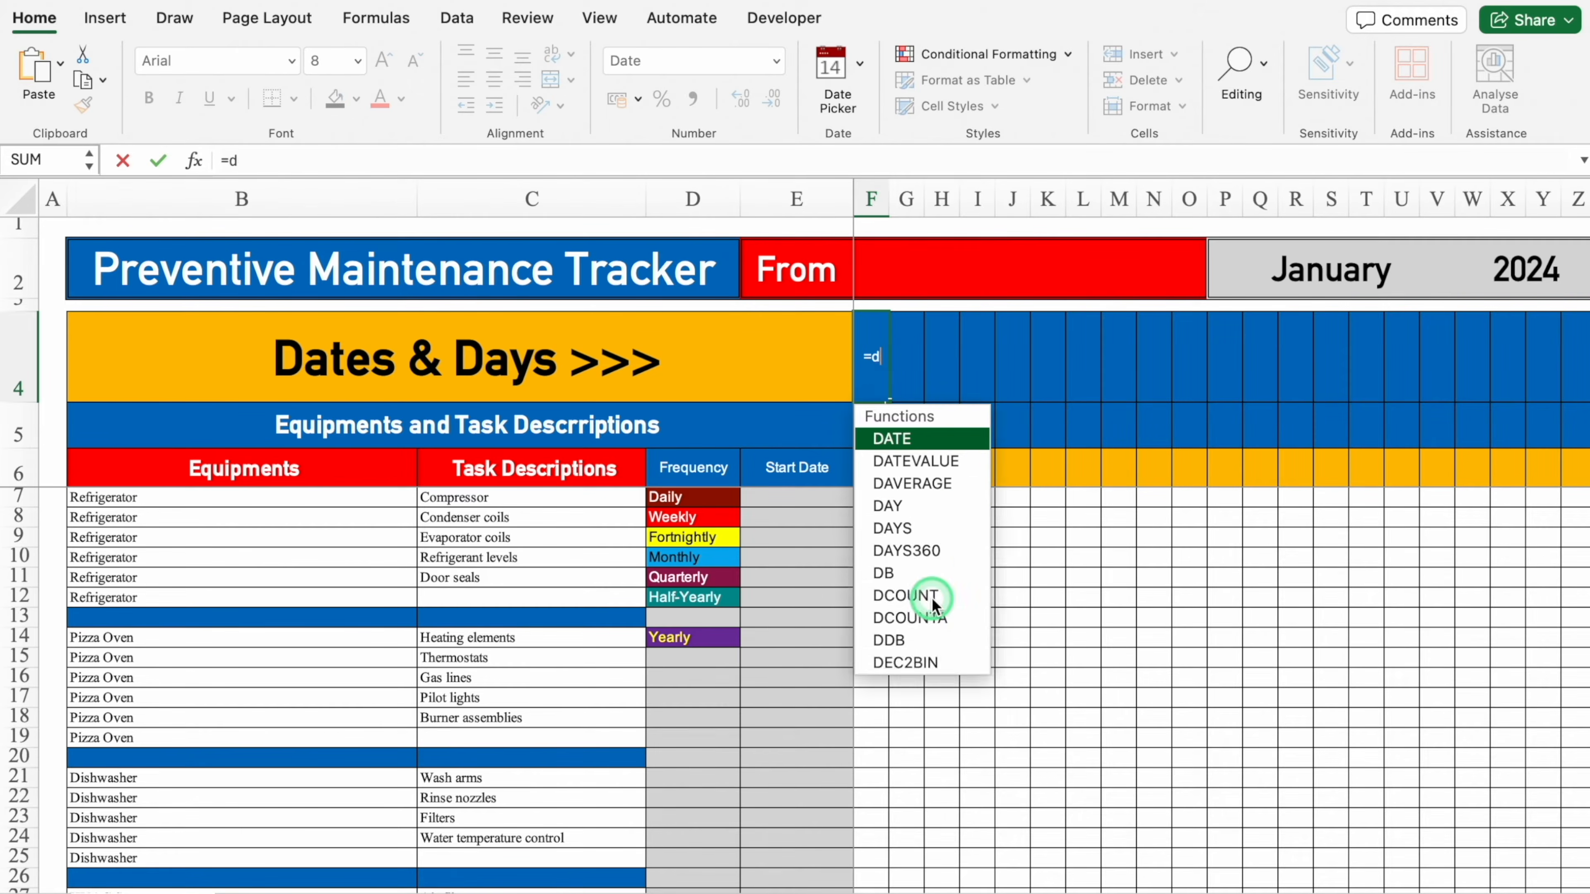
double_click(923, 457)
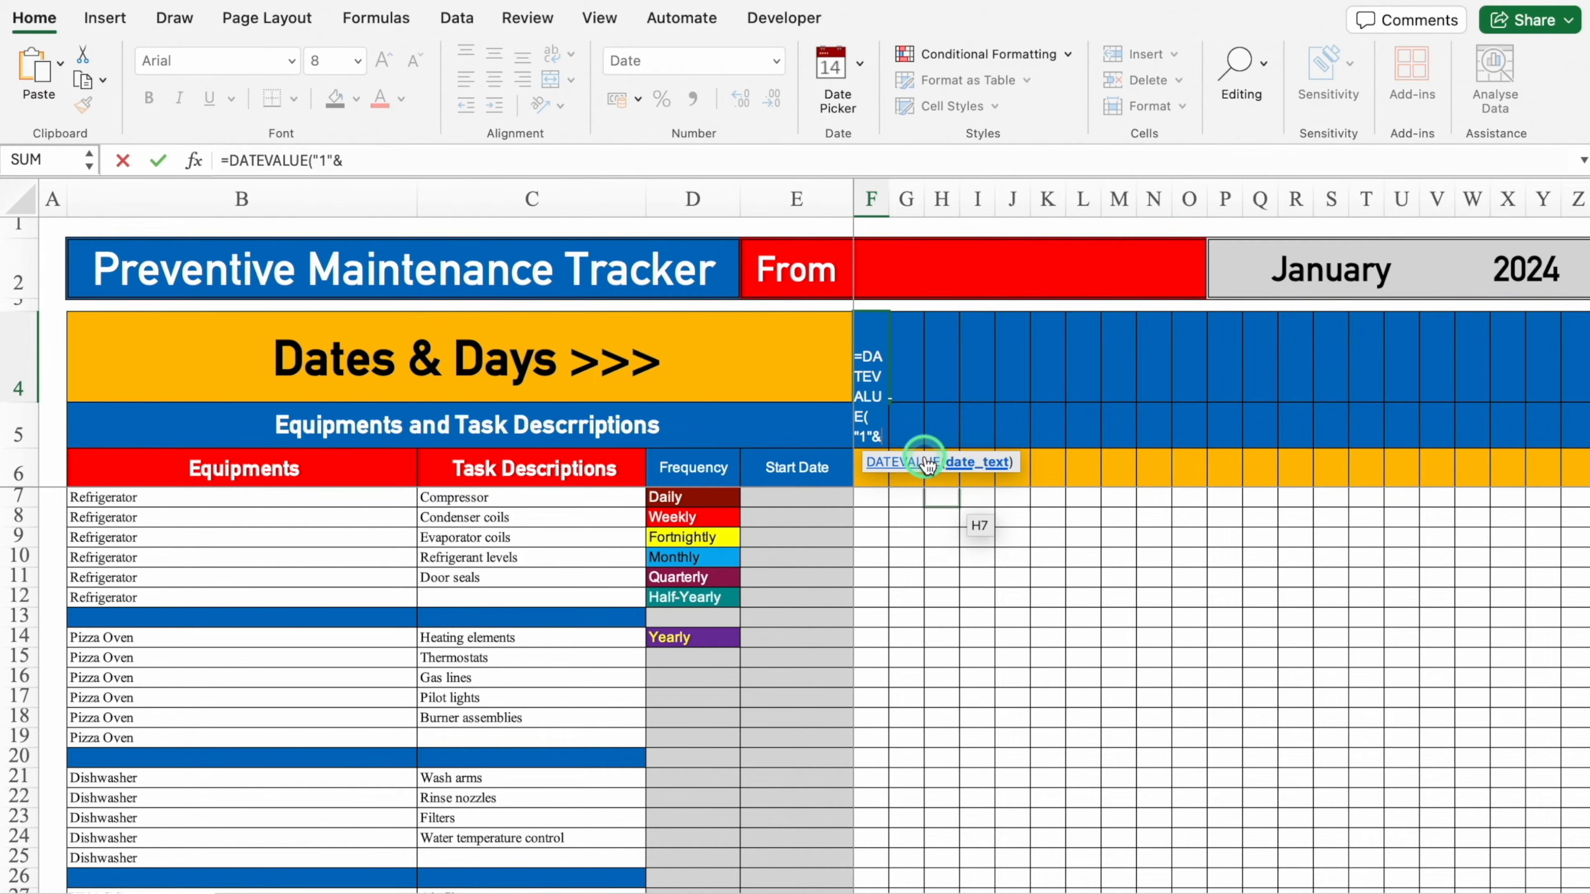
click(1319, 272)
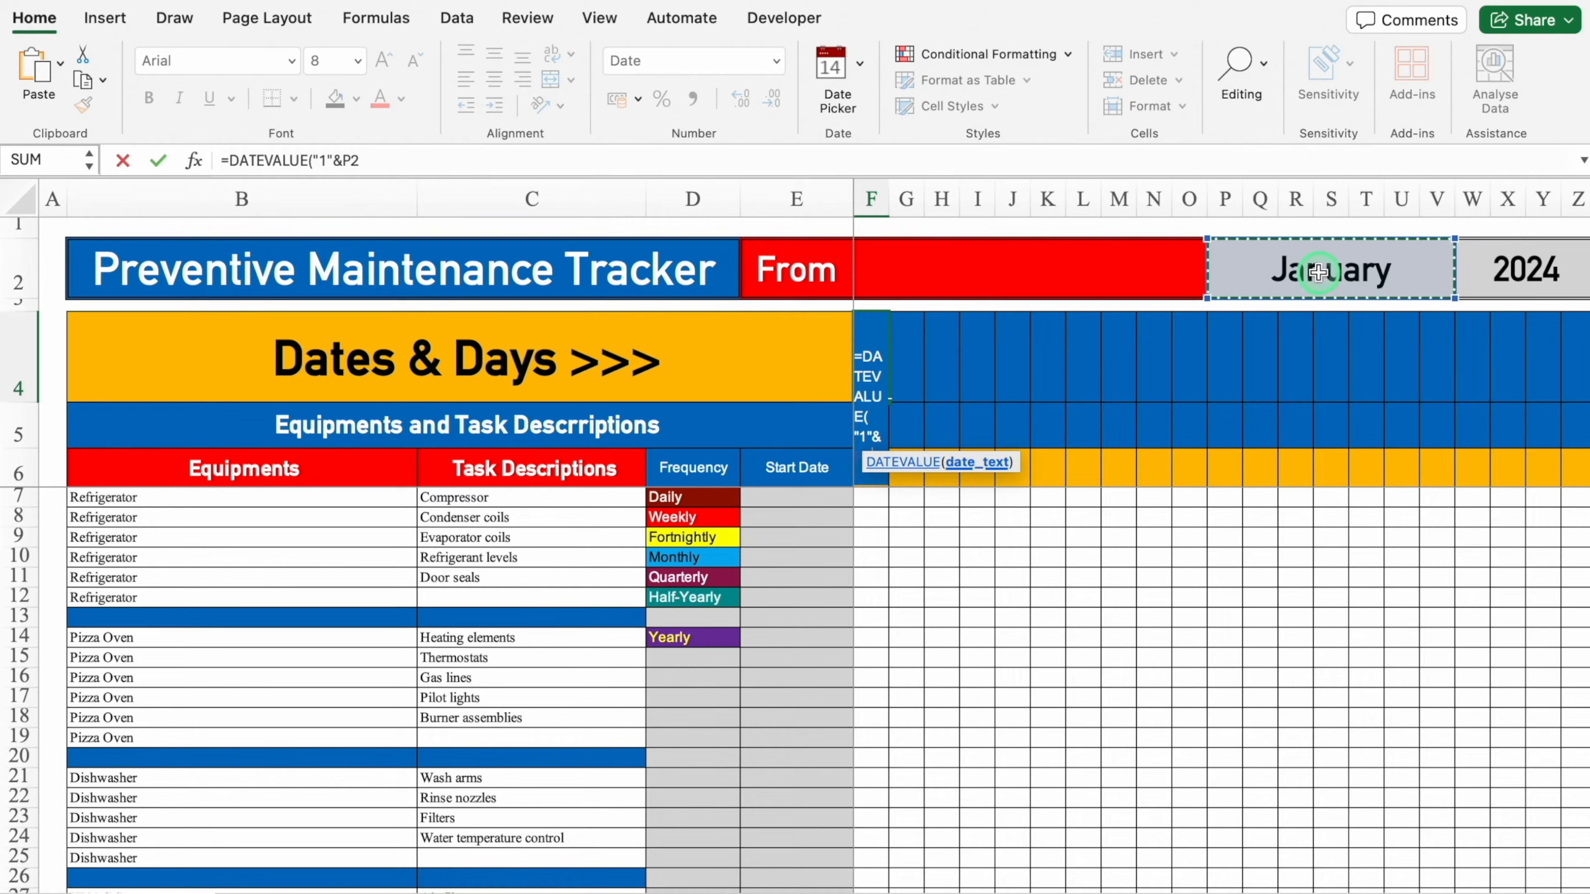
text(&)
click(1516, 260)
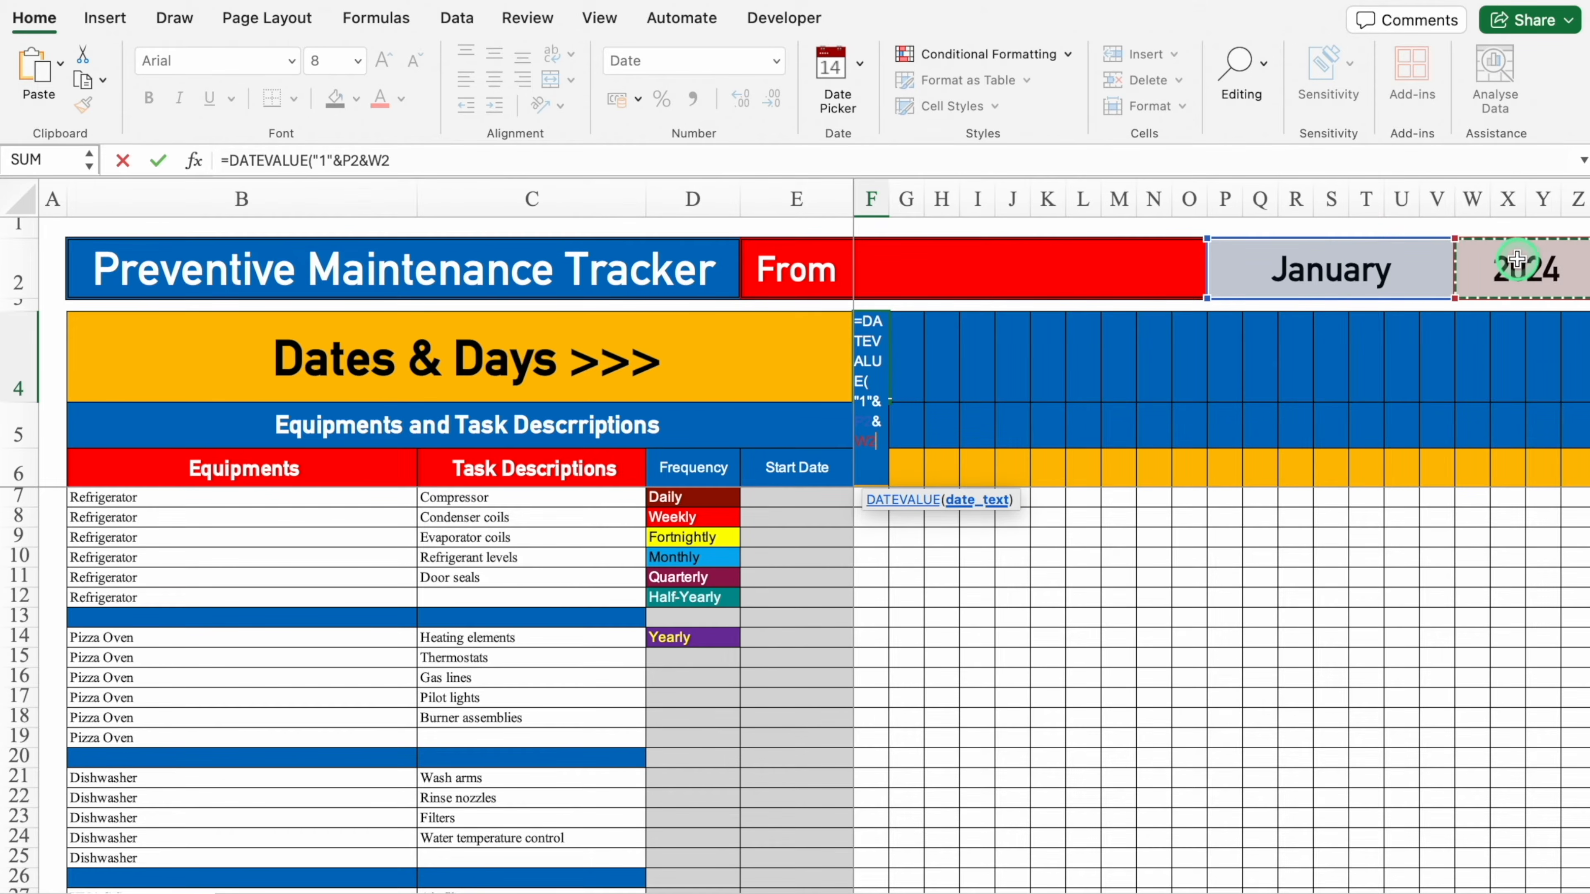
text())
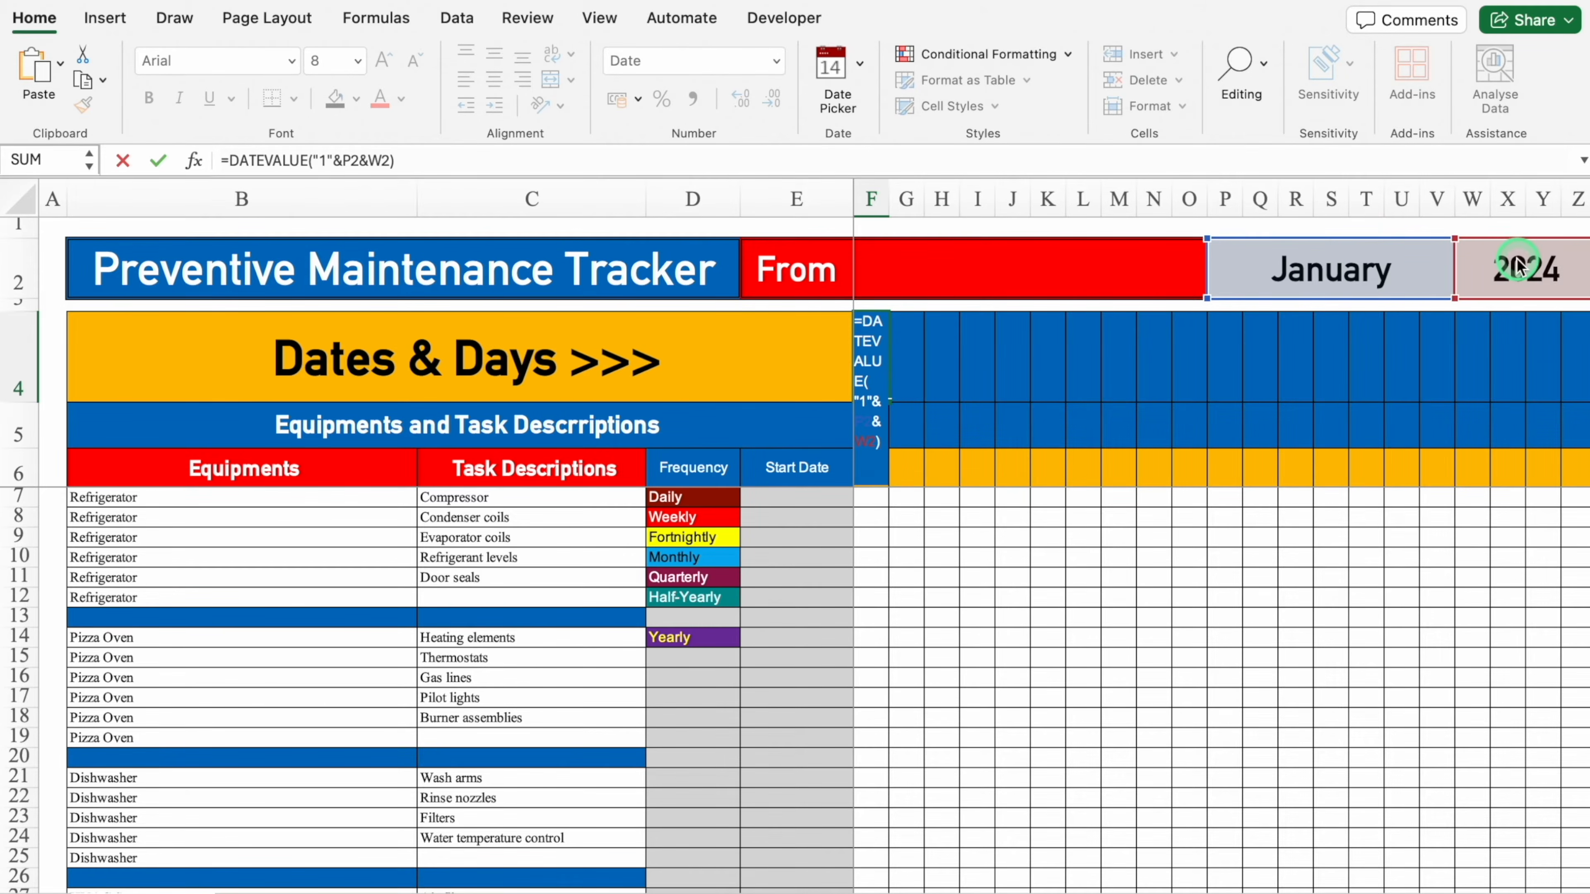
key(Return)
Set the text orientation of F4 to 0 degrees and widen column F to fit the date
click(867, 379)
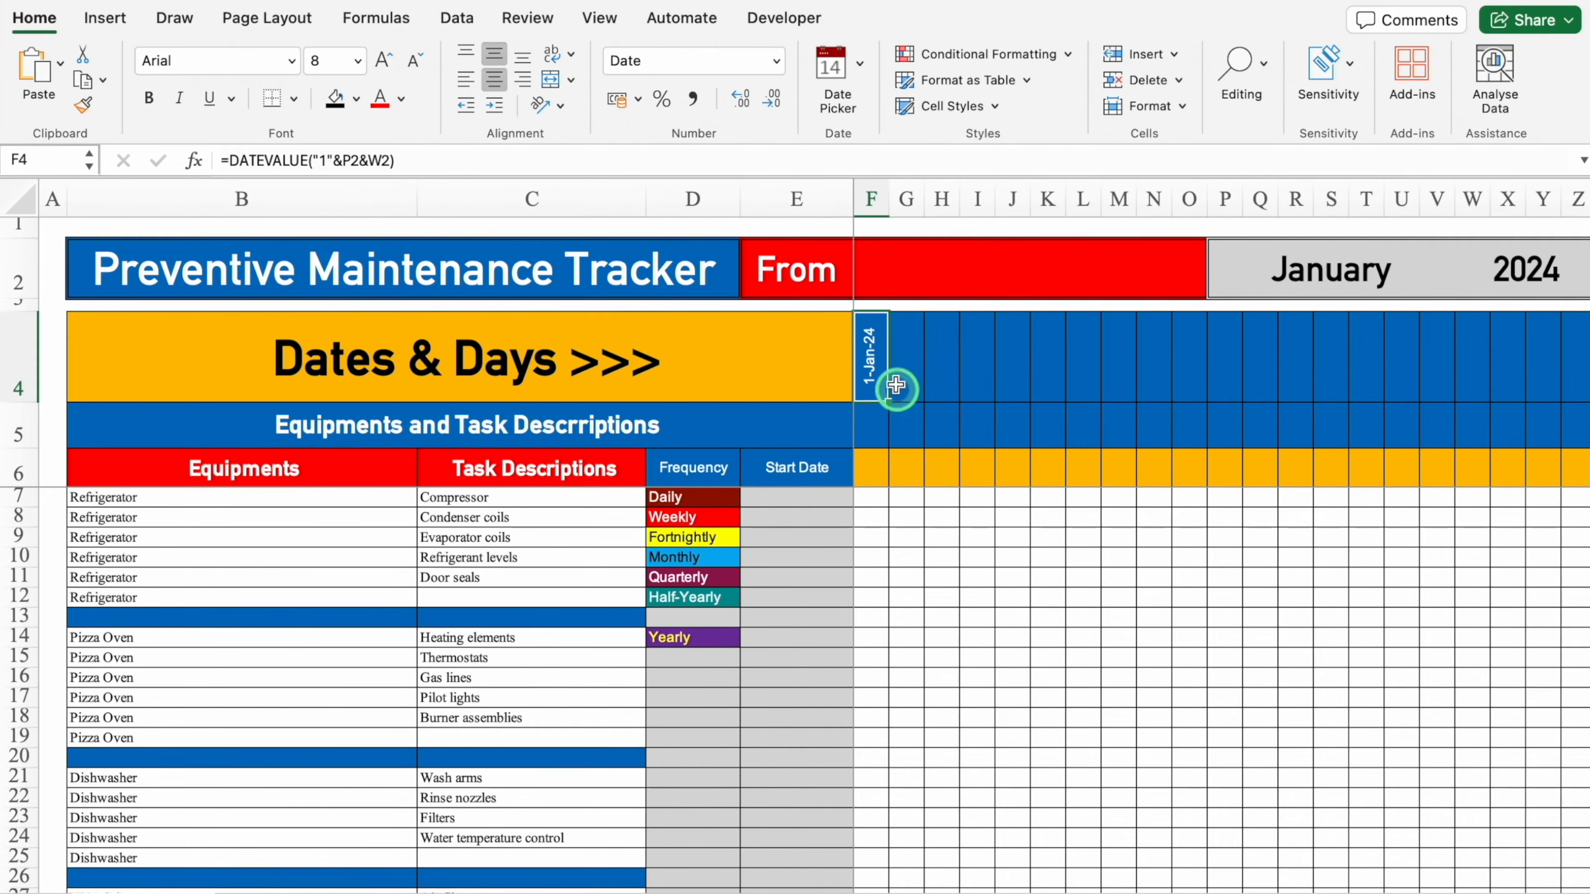
click(36, 25)
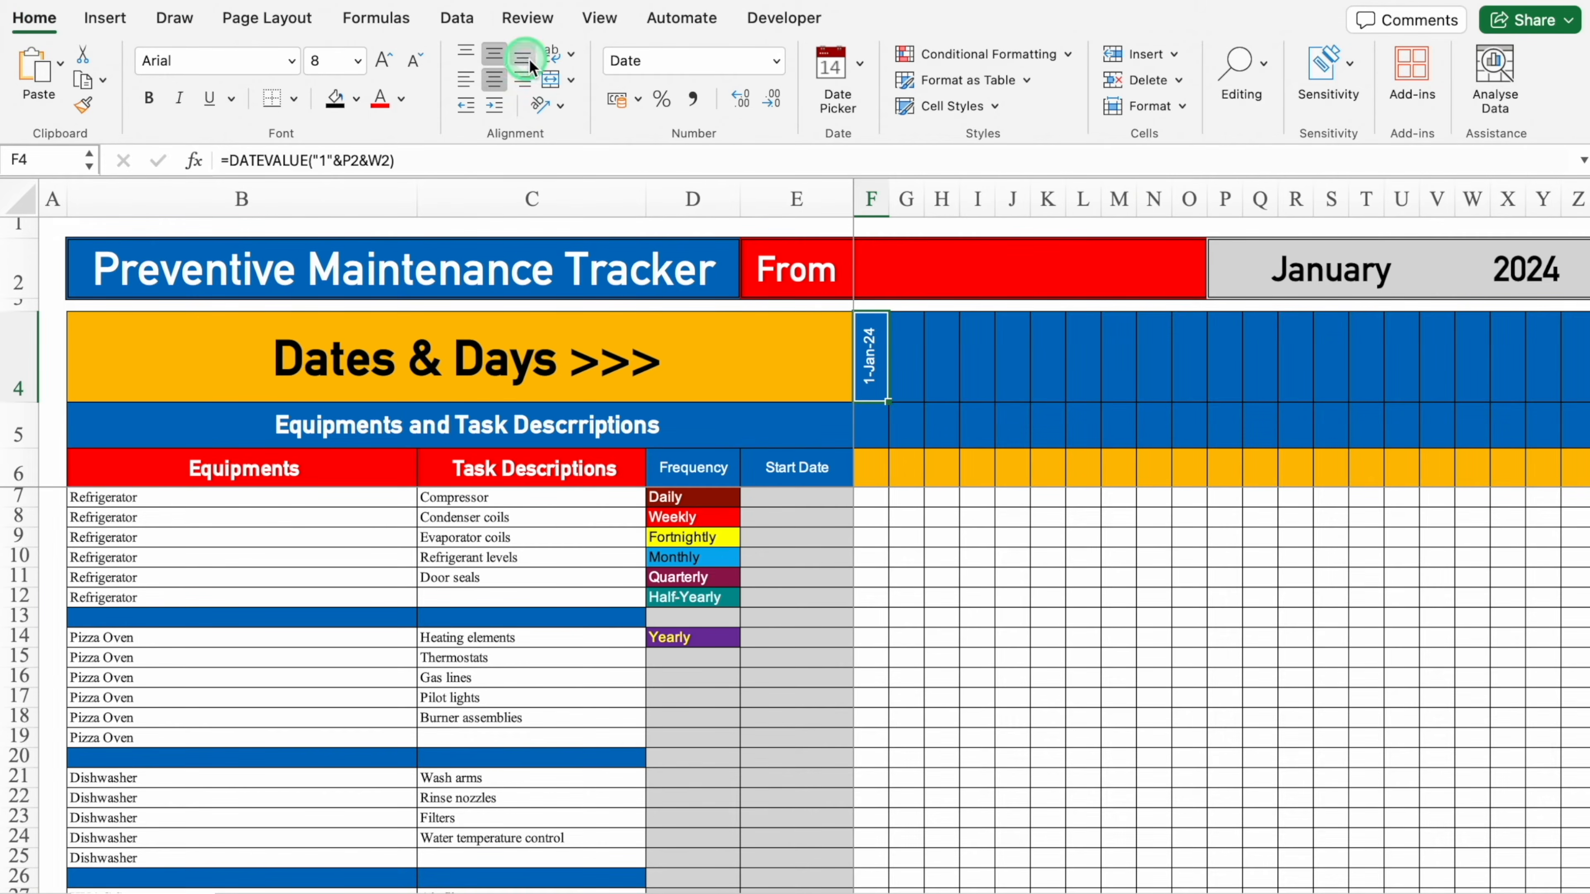
click(561, 106)
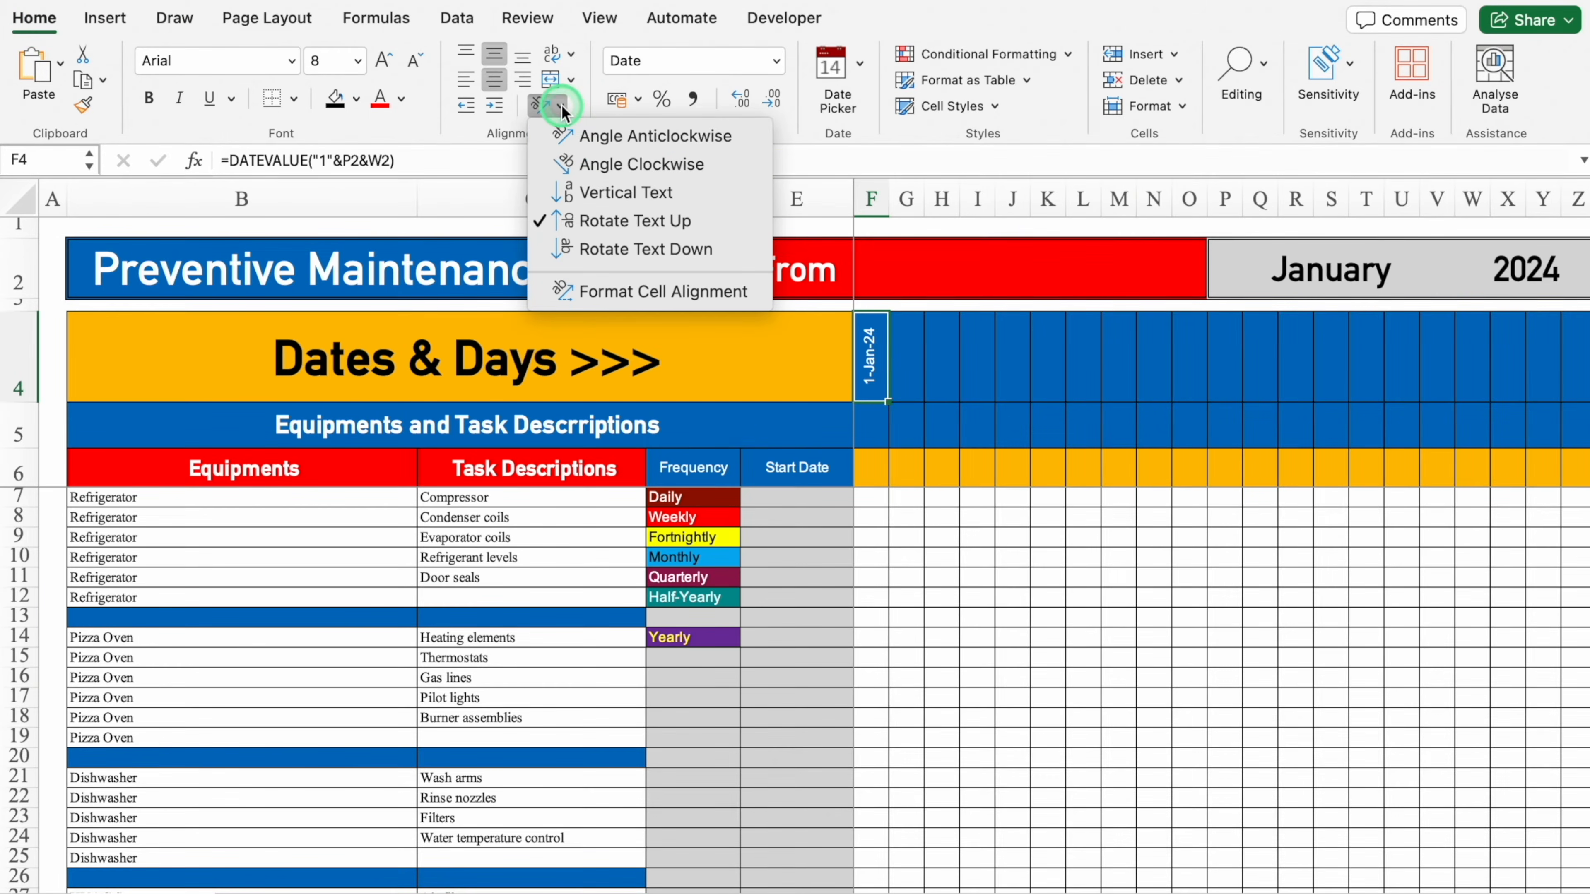
click(604, 291)
drag(977, 154, 1056, 219)
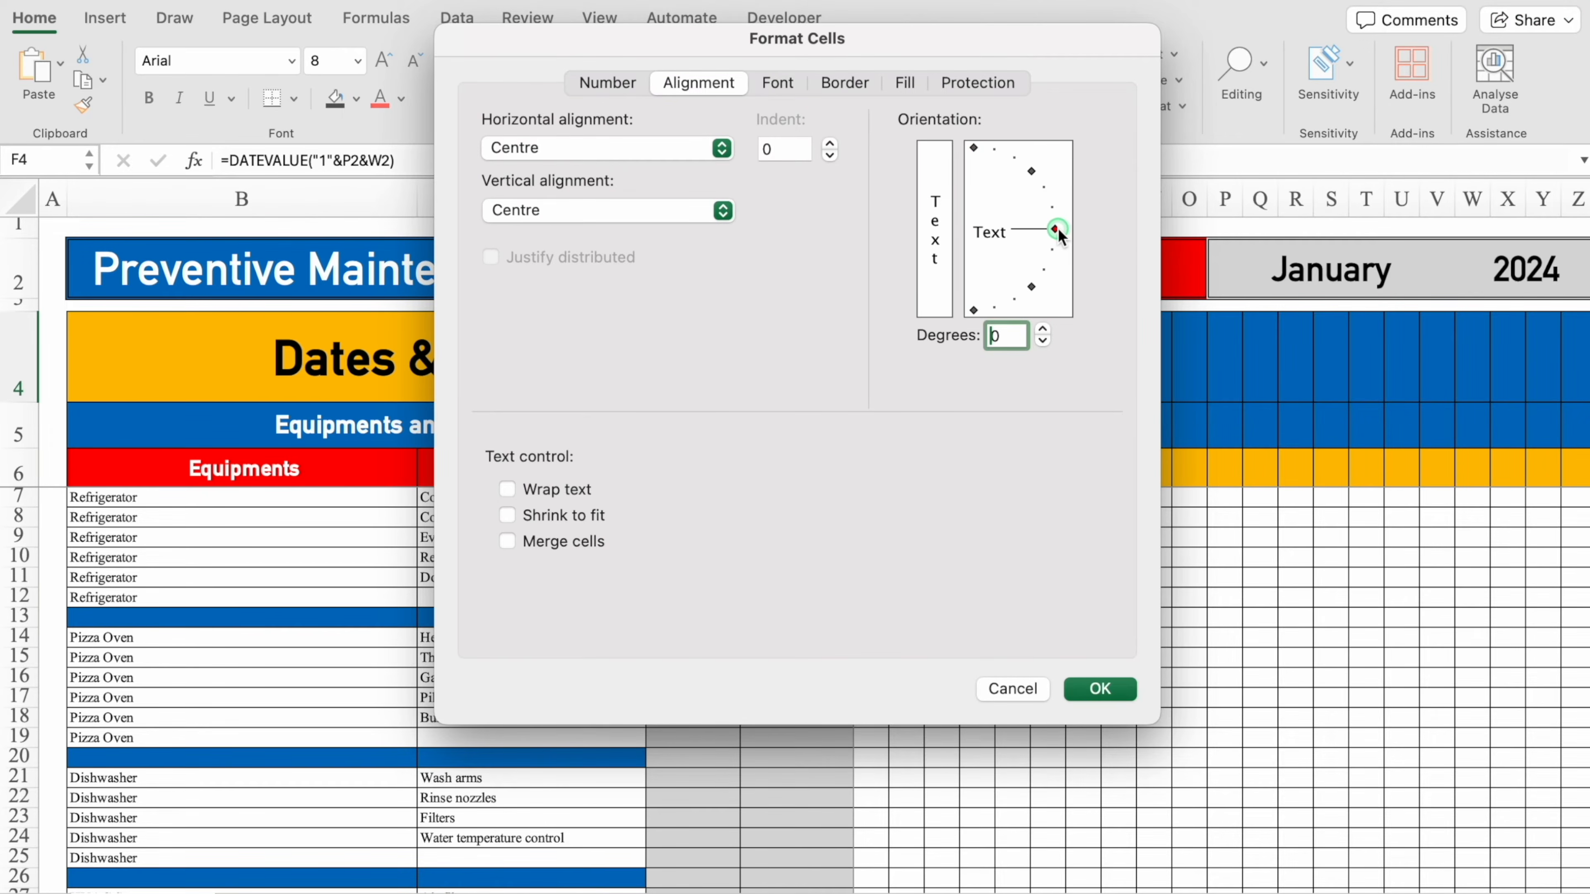
click(1099, 689)
drag(889, 199, 1008, 206)
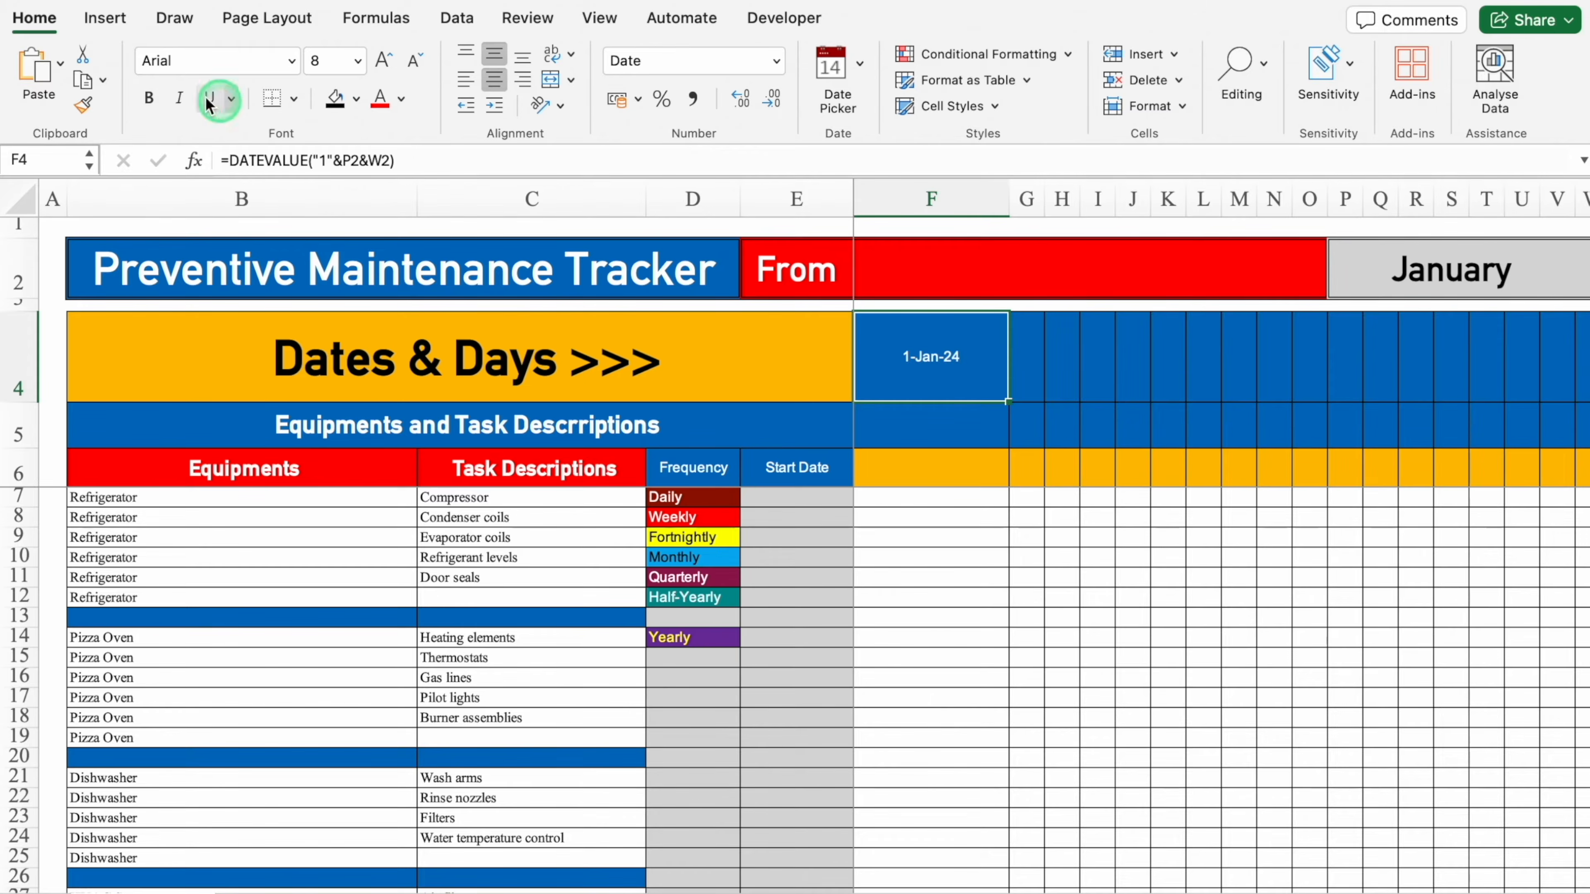
Rotate the date text in F4 upward and autofit column F to the narrower vertical date
click(561, 106)
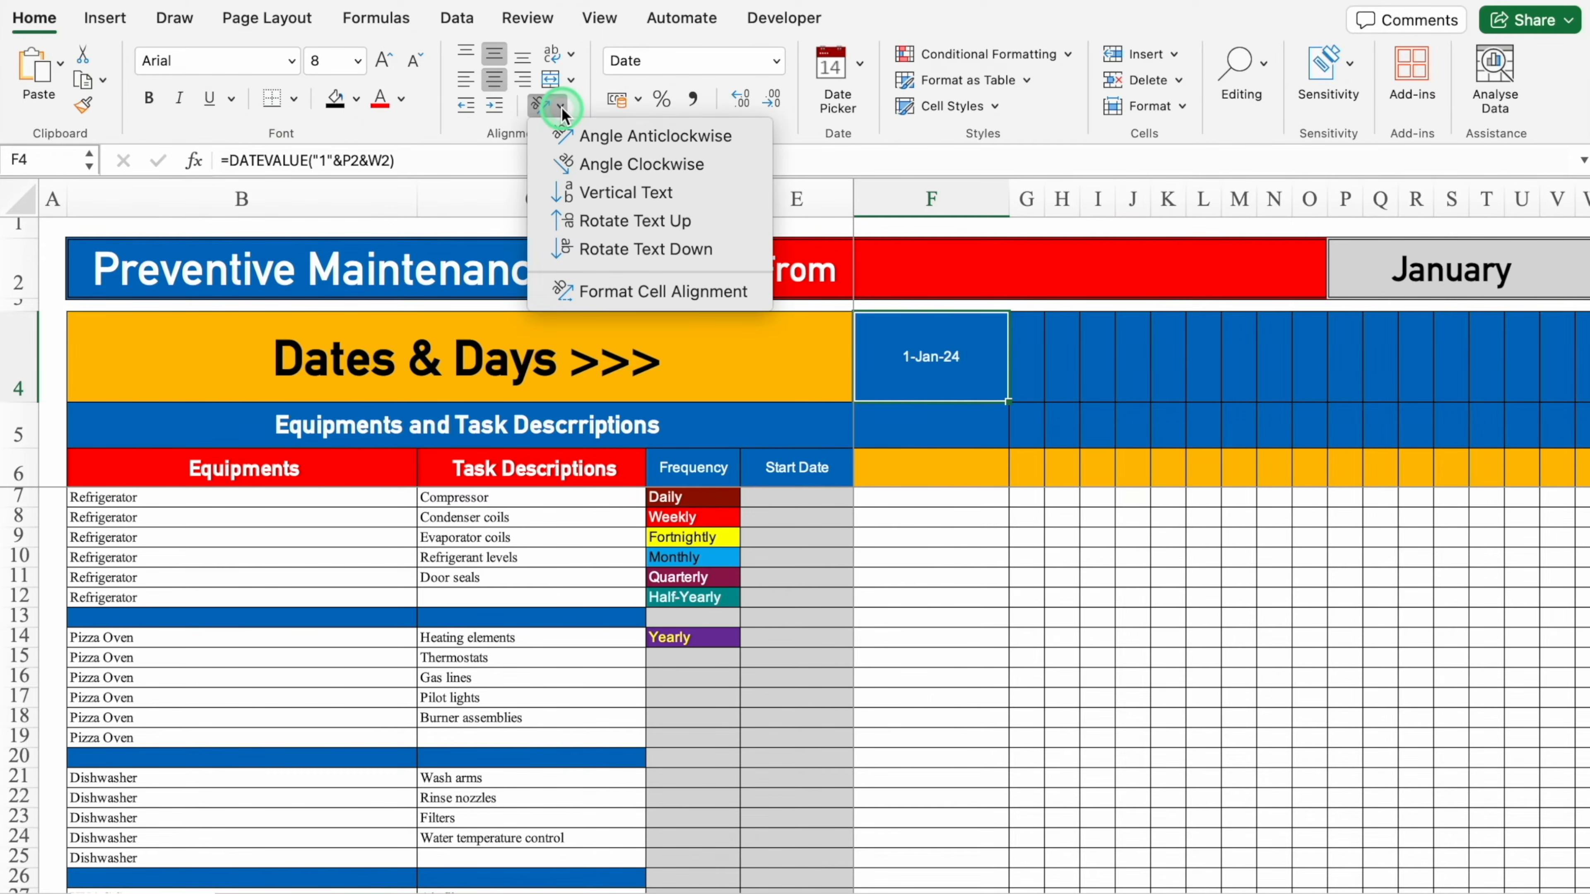
click(720, 232)
drag(1010, 198, 1010, 198)
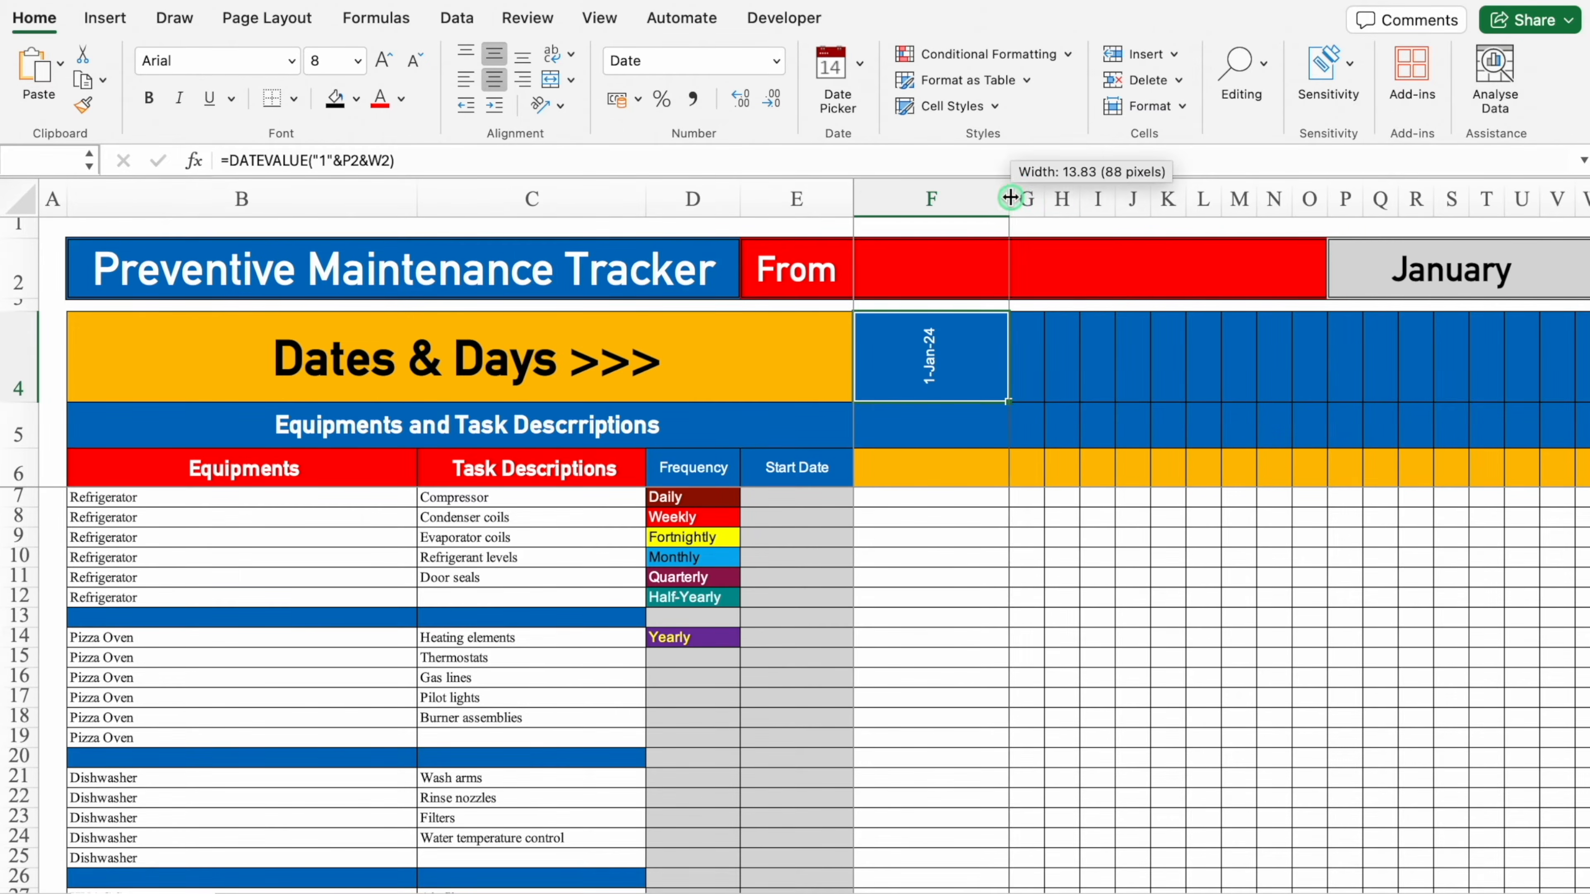
double_click(1010, 198)
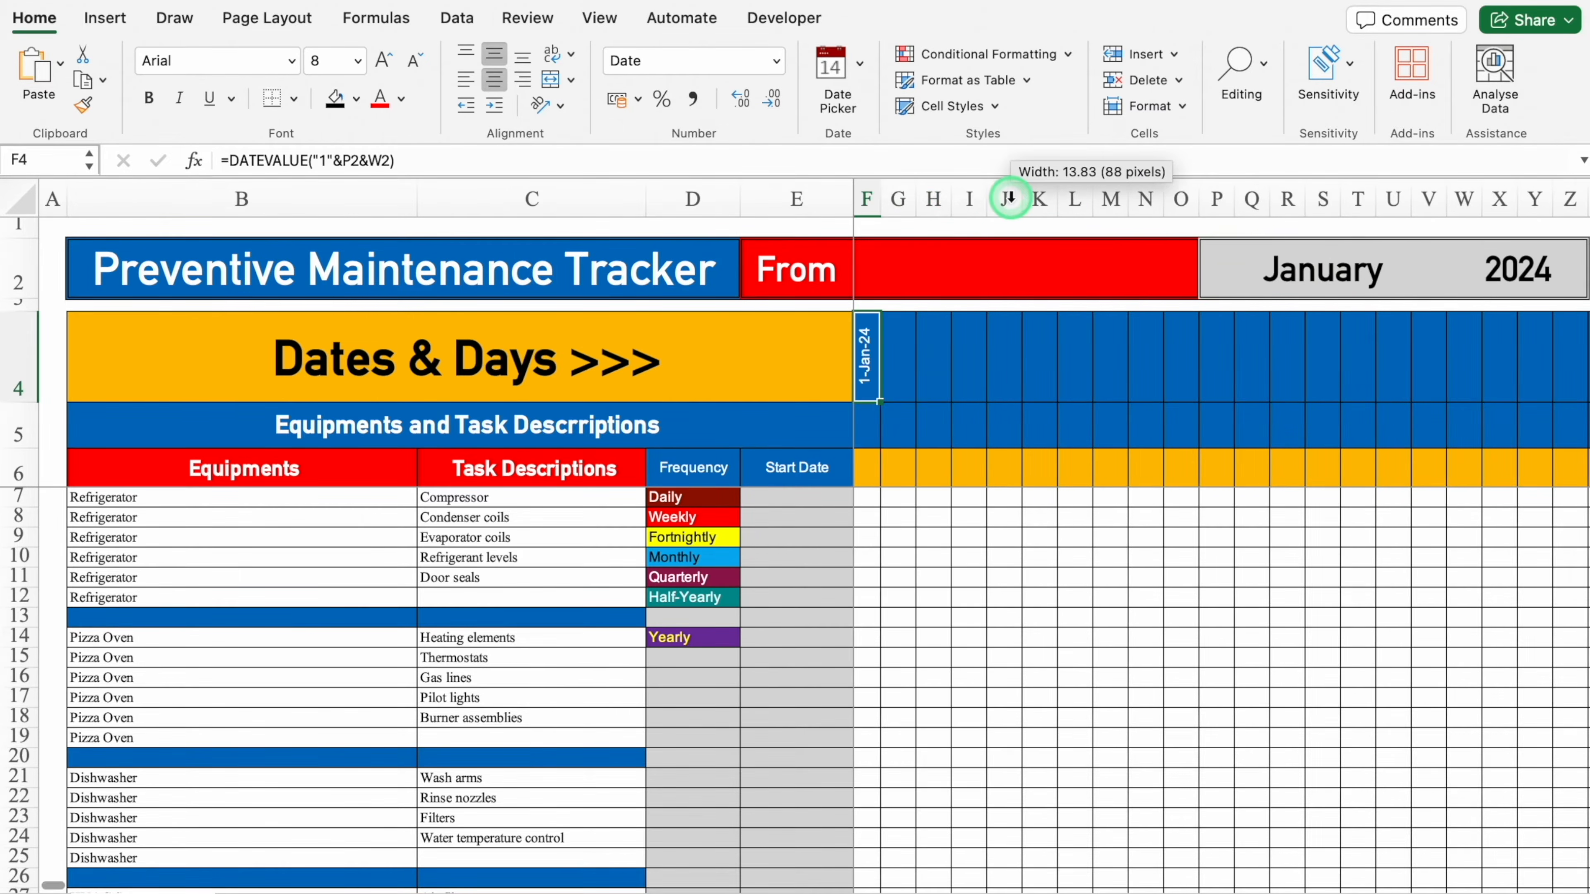
Enter the formula =IF($F4<EOMONTH($F$4,0),F4+1) in G4 to produce the next day's date
click(902, 346)
text(=IF()
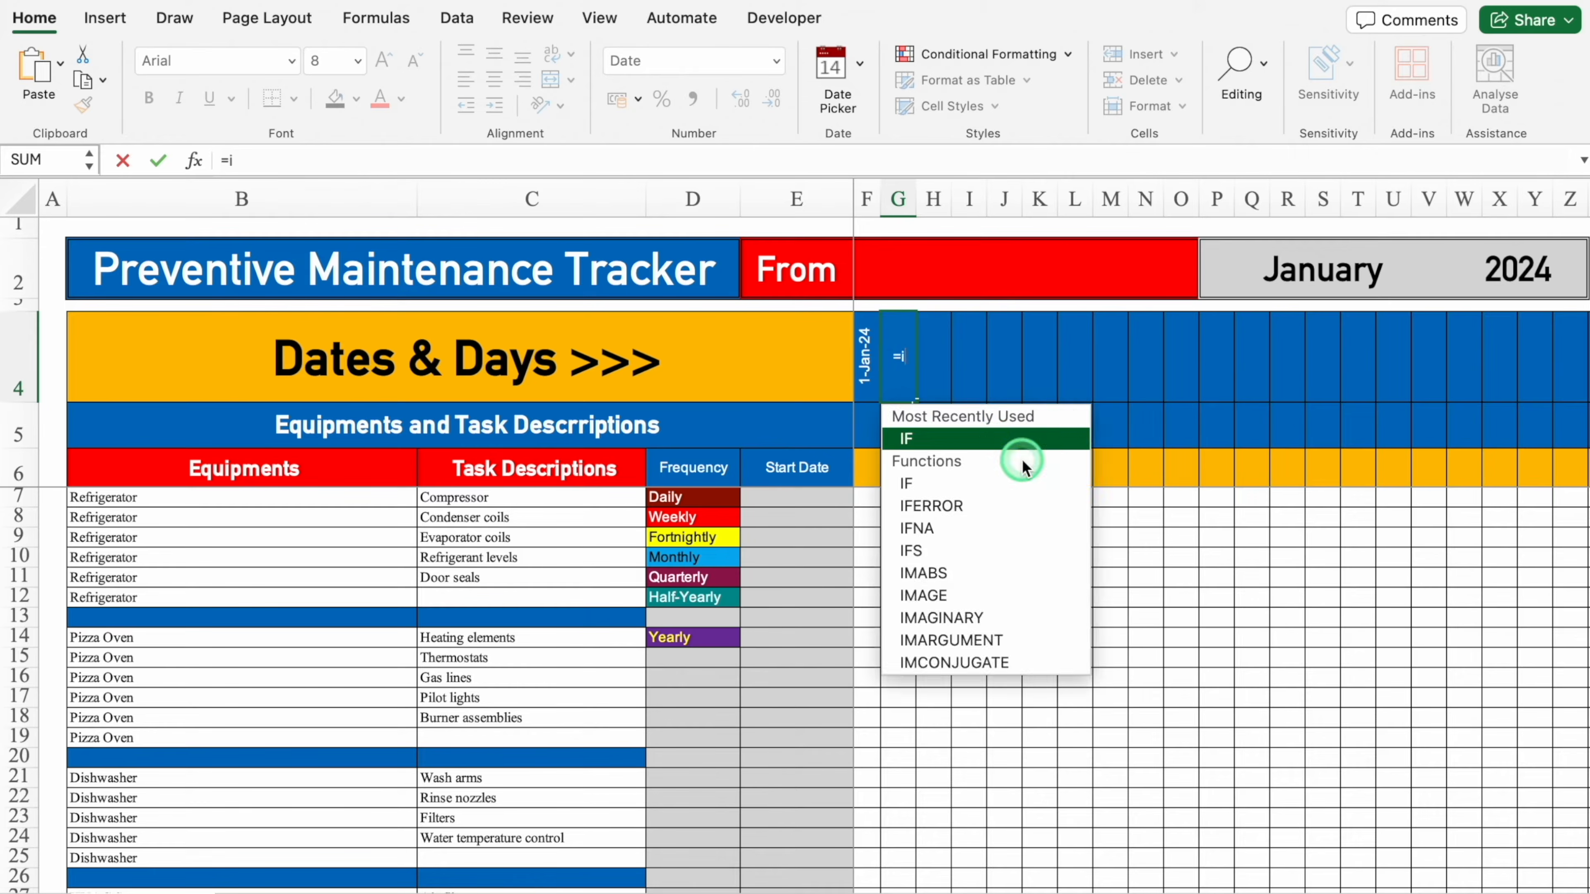
click(861, 358)
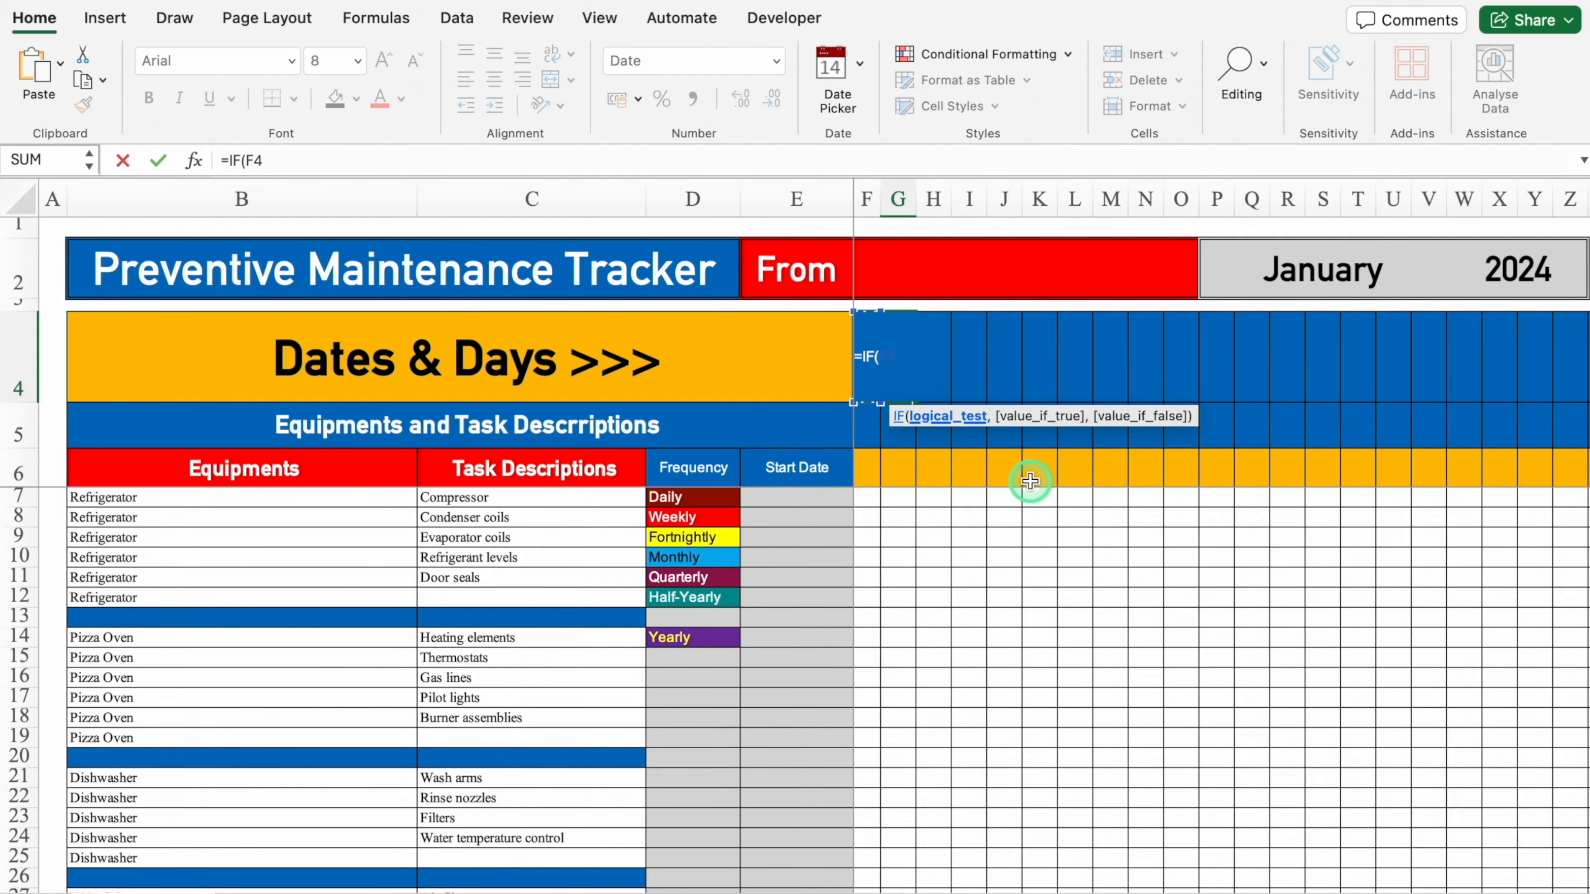
key(F4)
key(F4)
key(F4)
text(<EO)
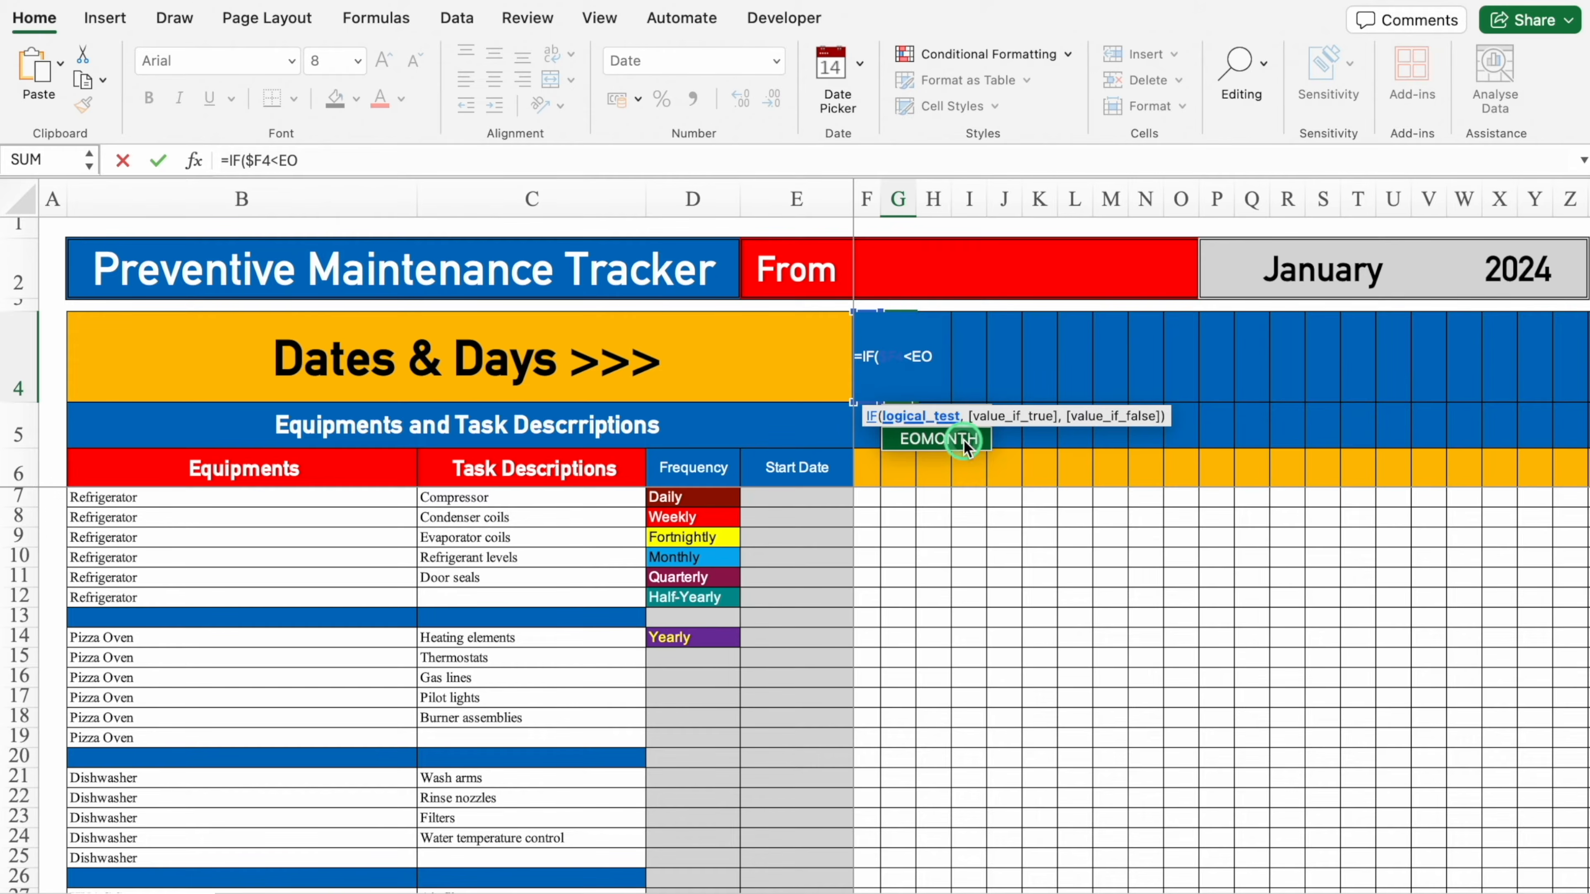
double_click(964, 441)
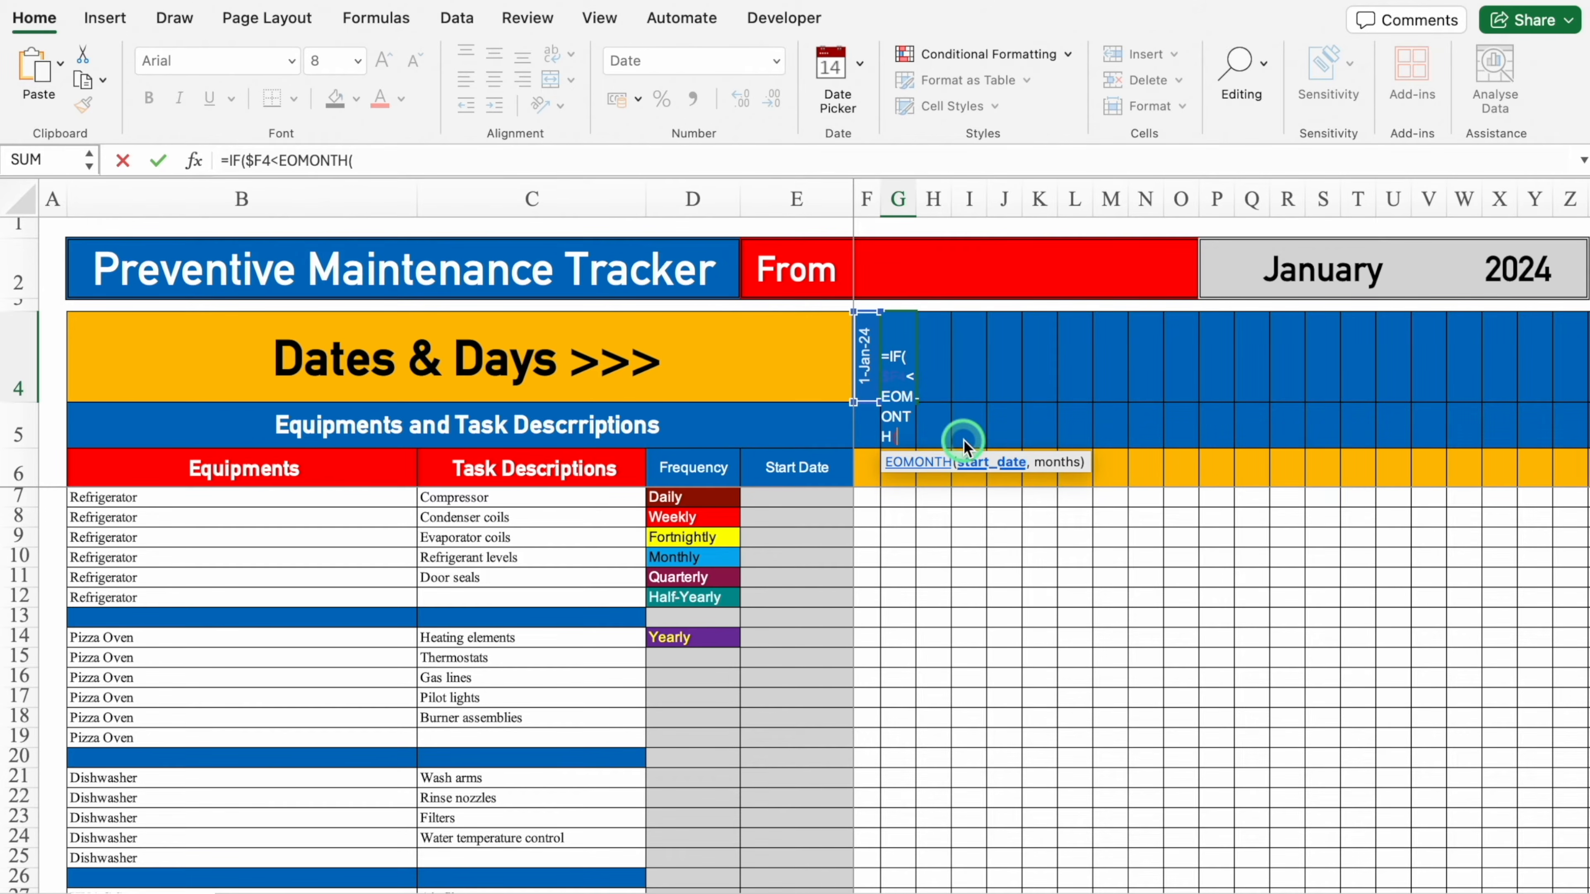
click(872, 370)
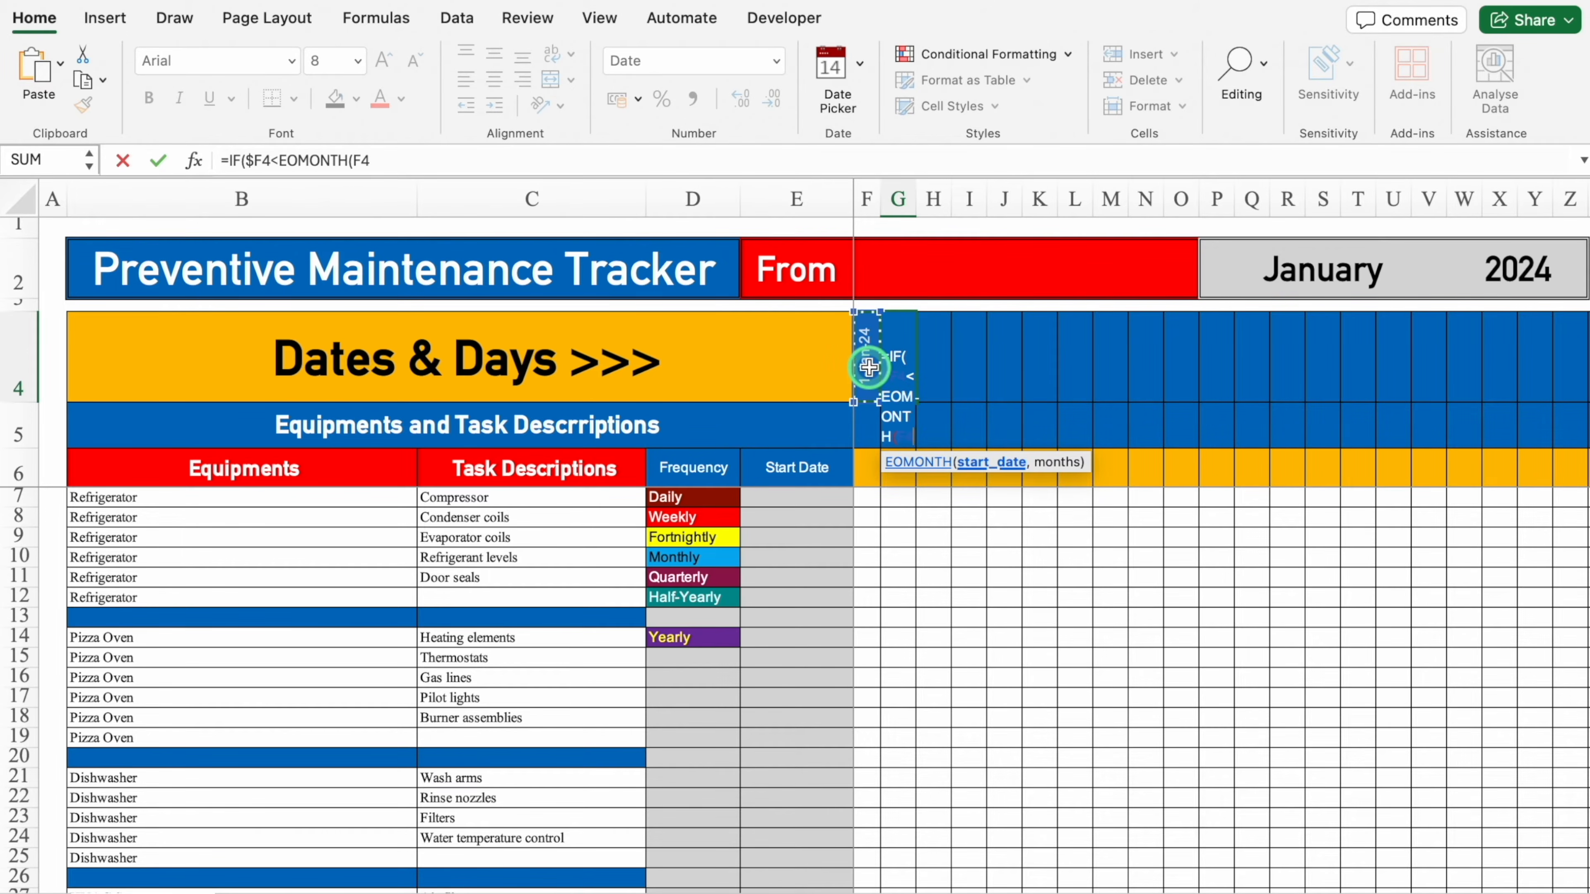
key(F4)
text(,0))
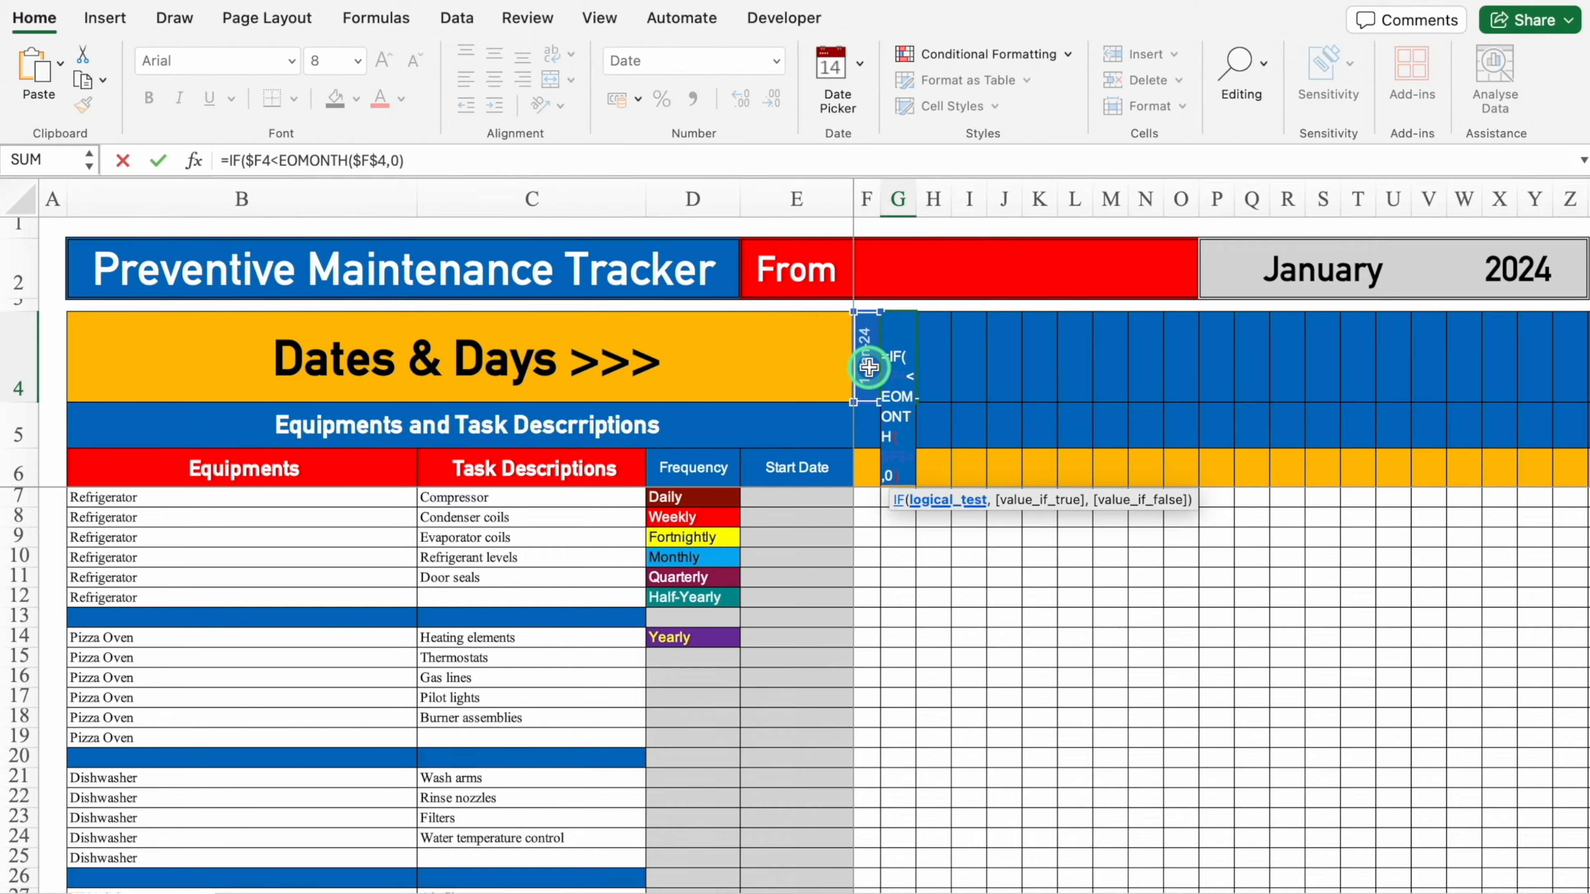
text(,)
click(868, 367)
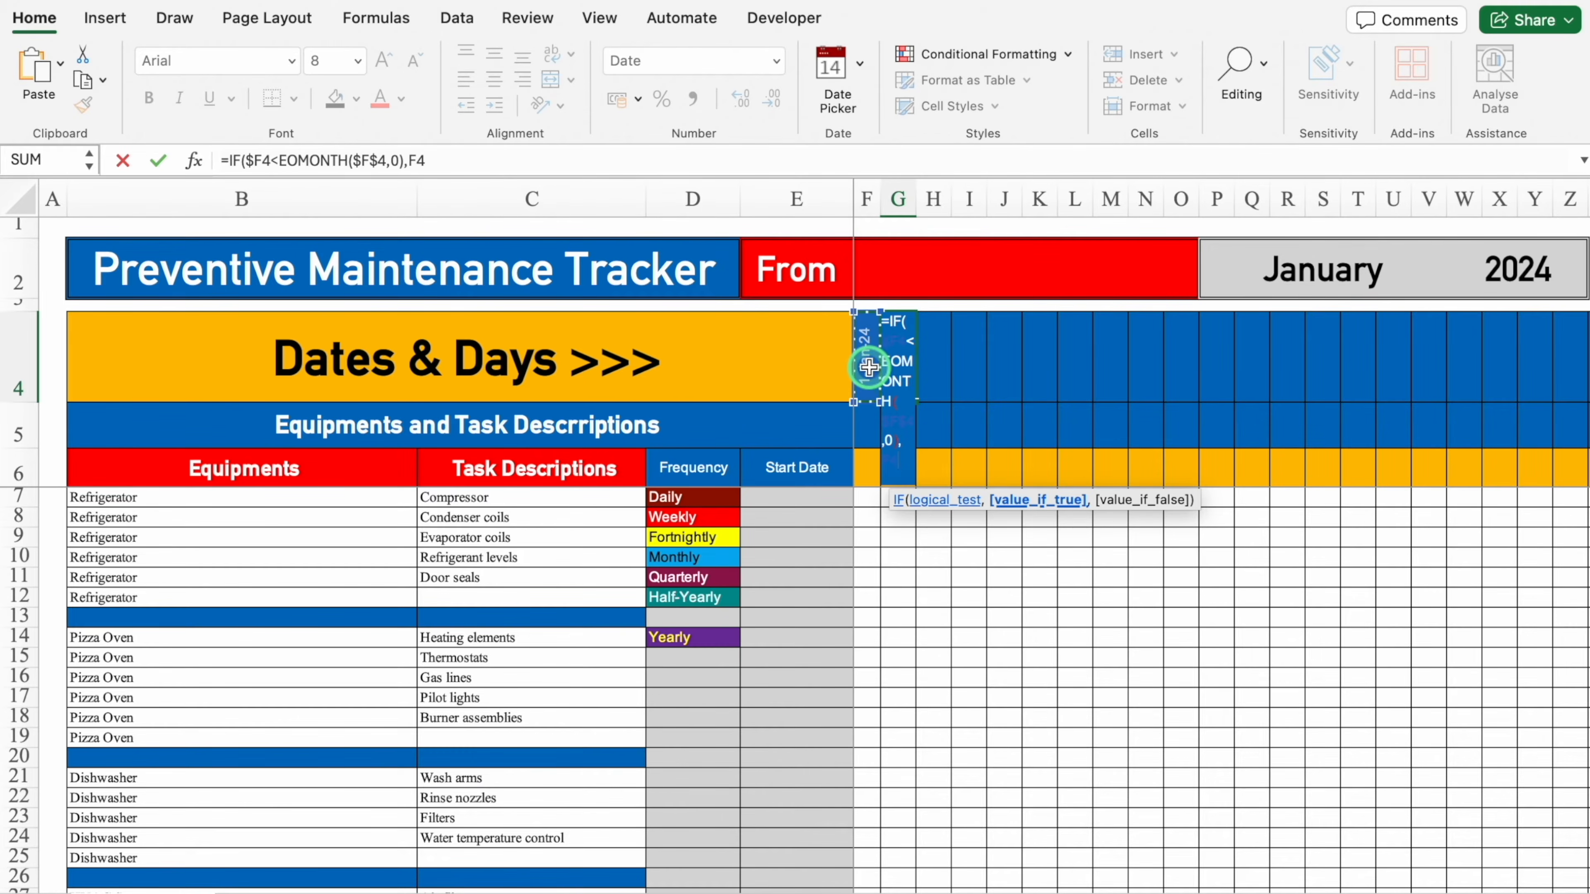
text(+1))
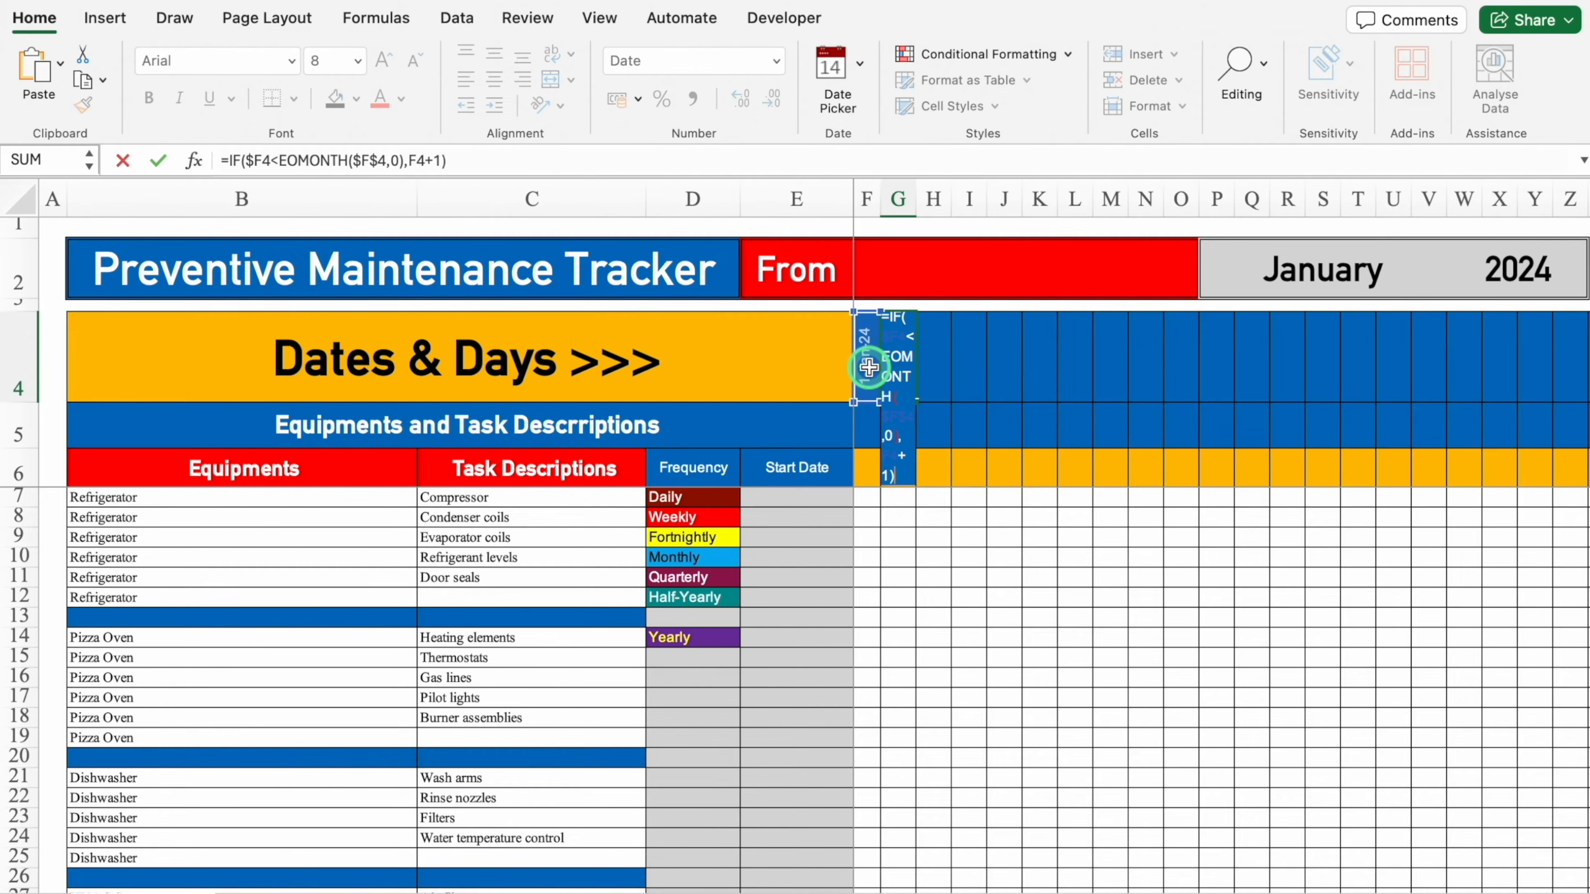
key(Return)
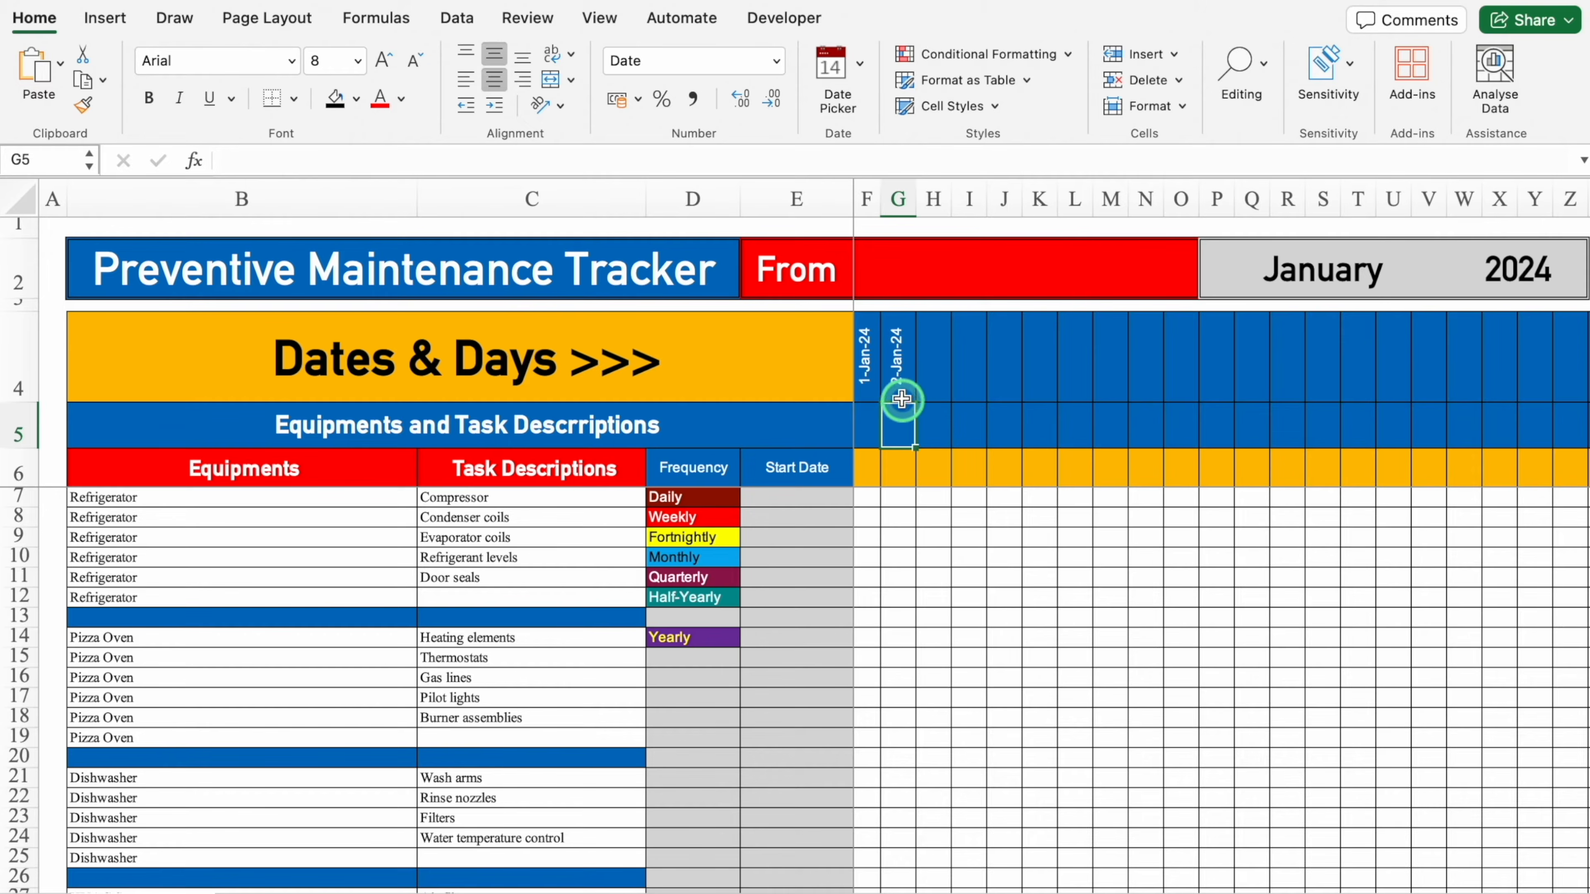
Wrap the G4 formula in IFERROR with an empty-text fallback: =IFERROR(IF($F4<EOMONTH($F$4,0),F4+1),"")
click(898, 384)
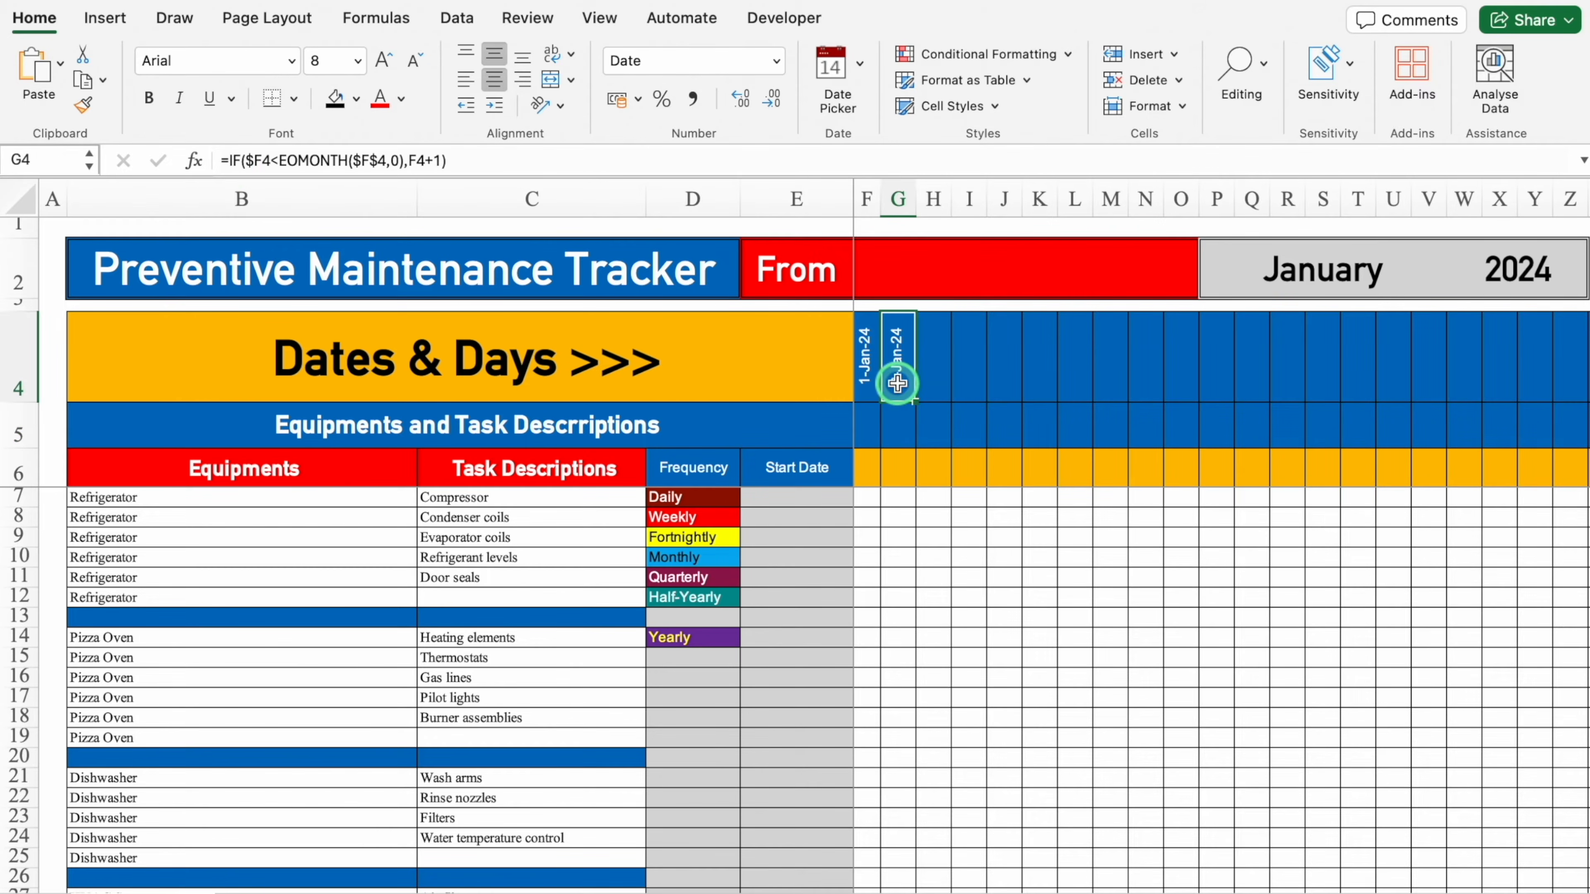
click(229, 161)
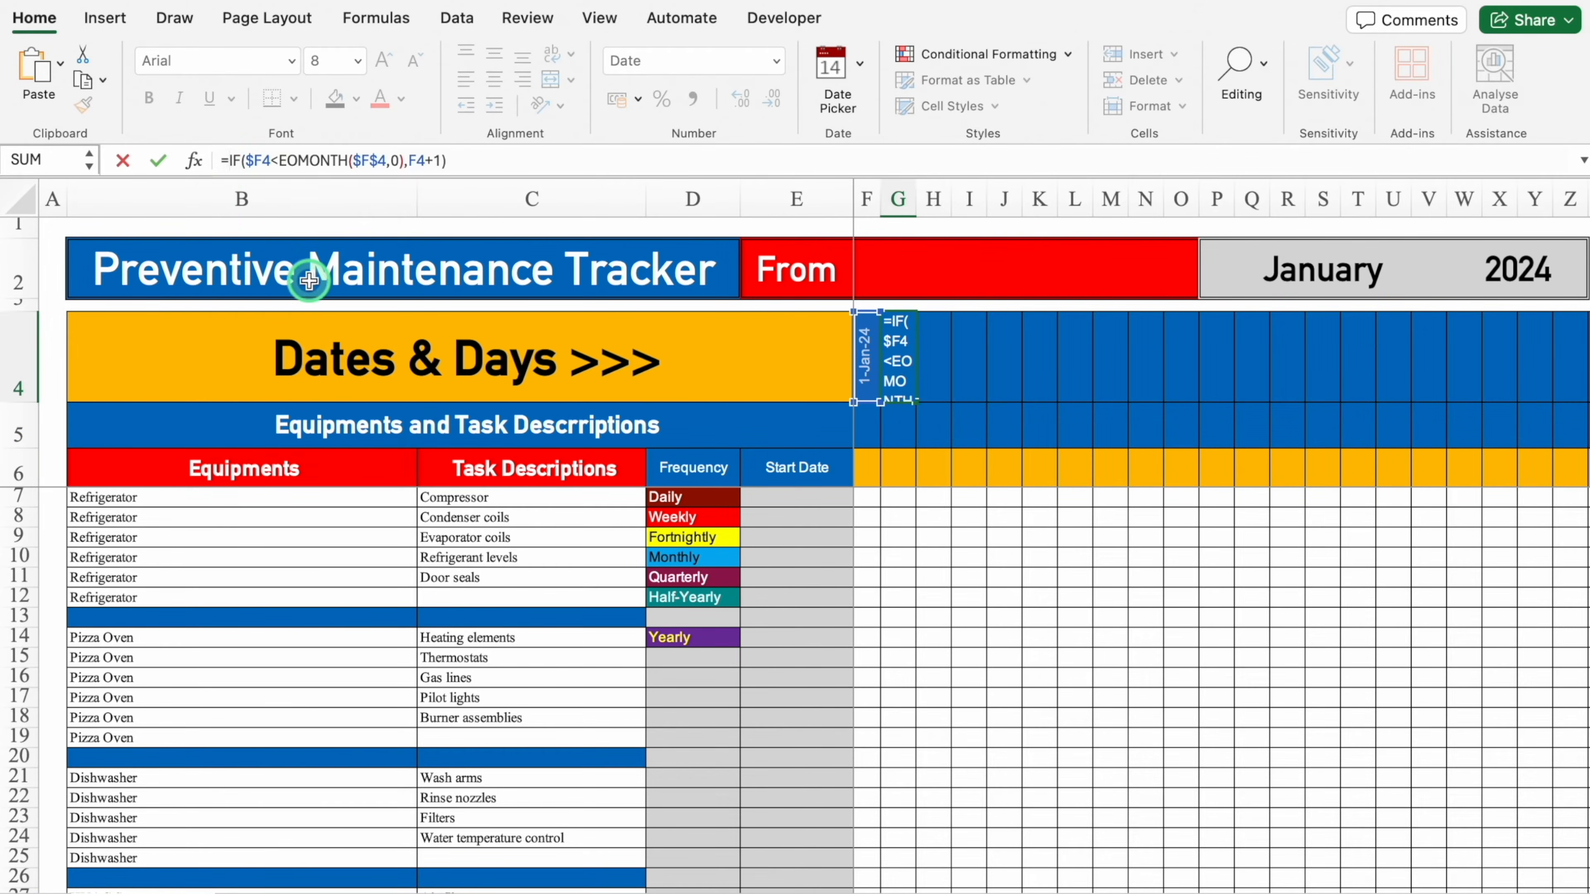
text(iferr)
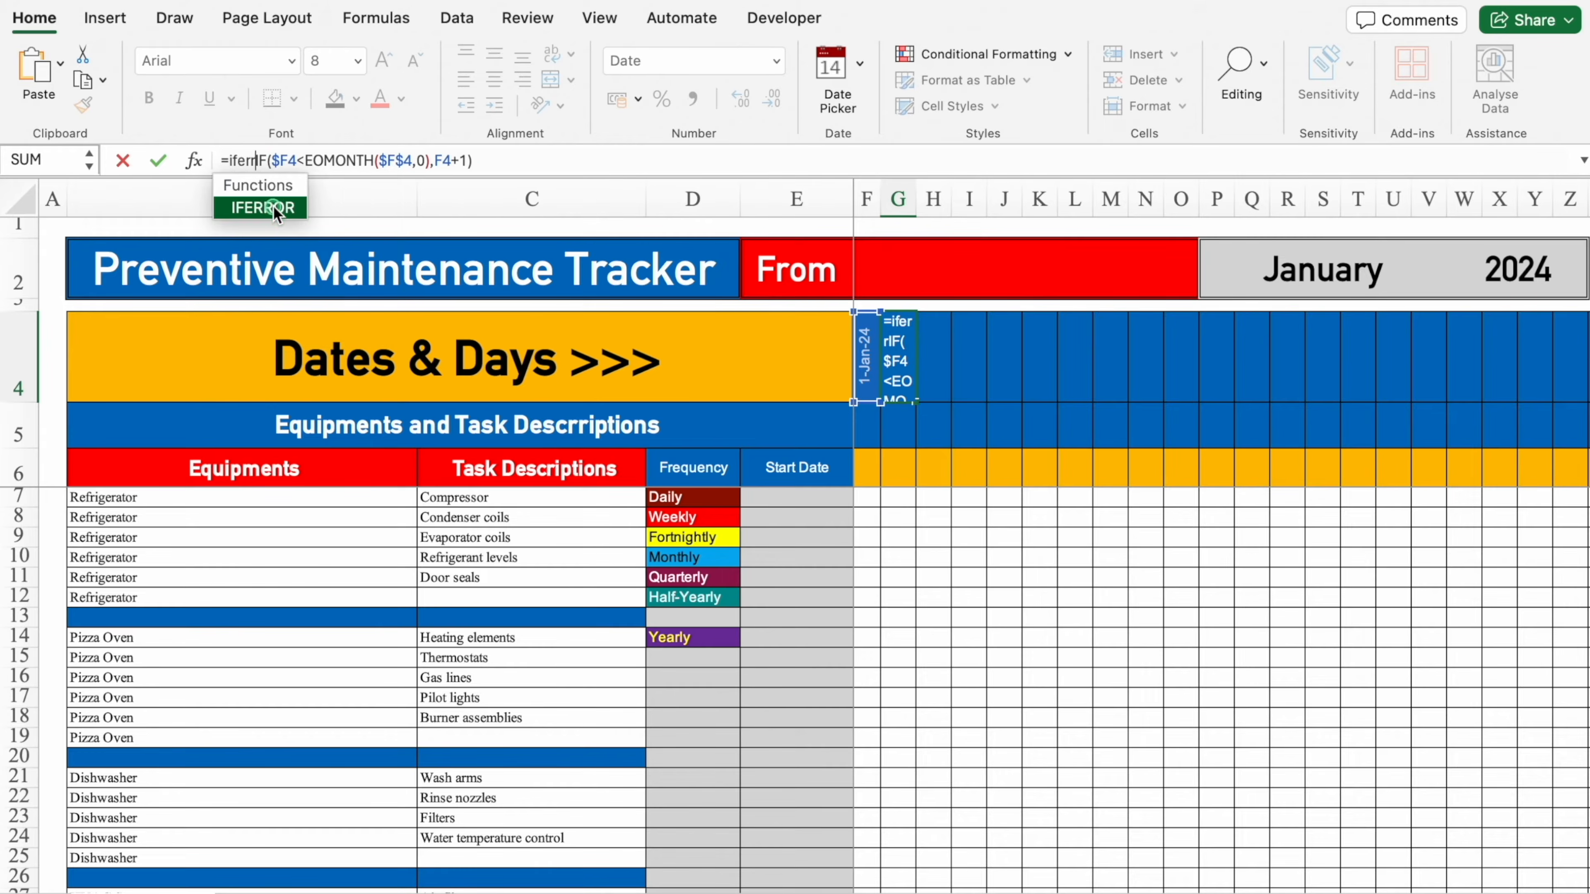
double_click(256, 203)
click(534, 162)
text(,"")
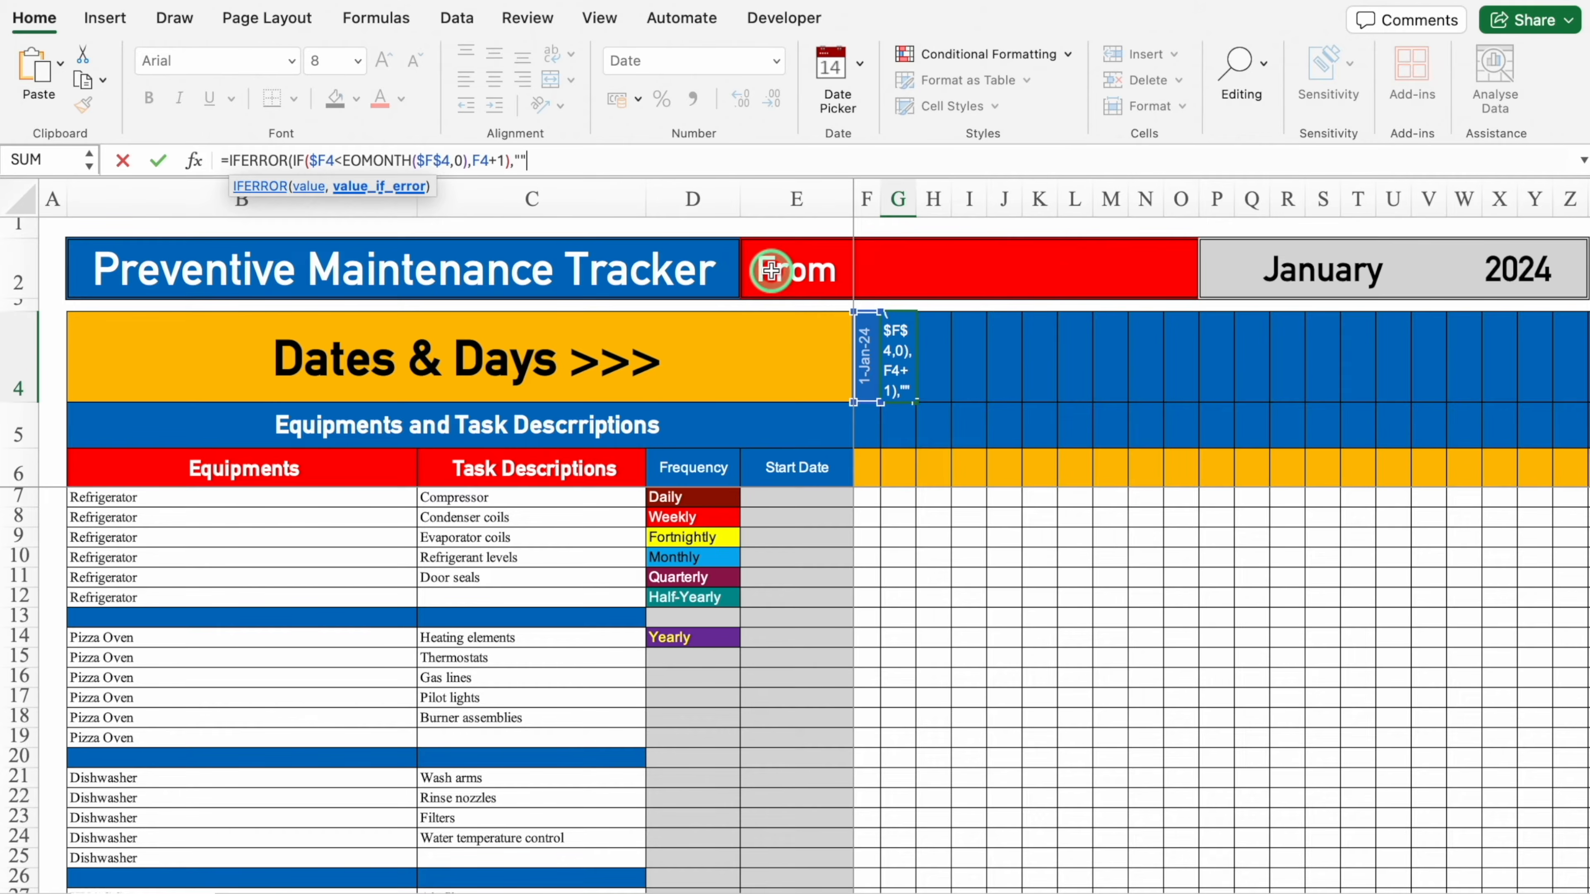
text())
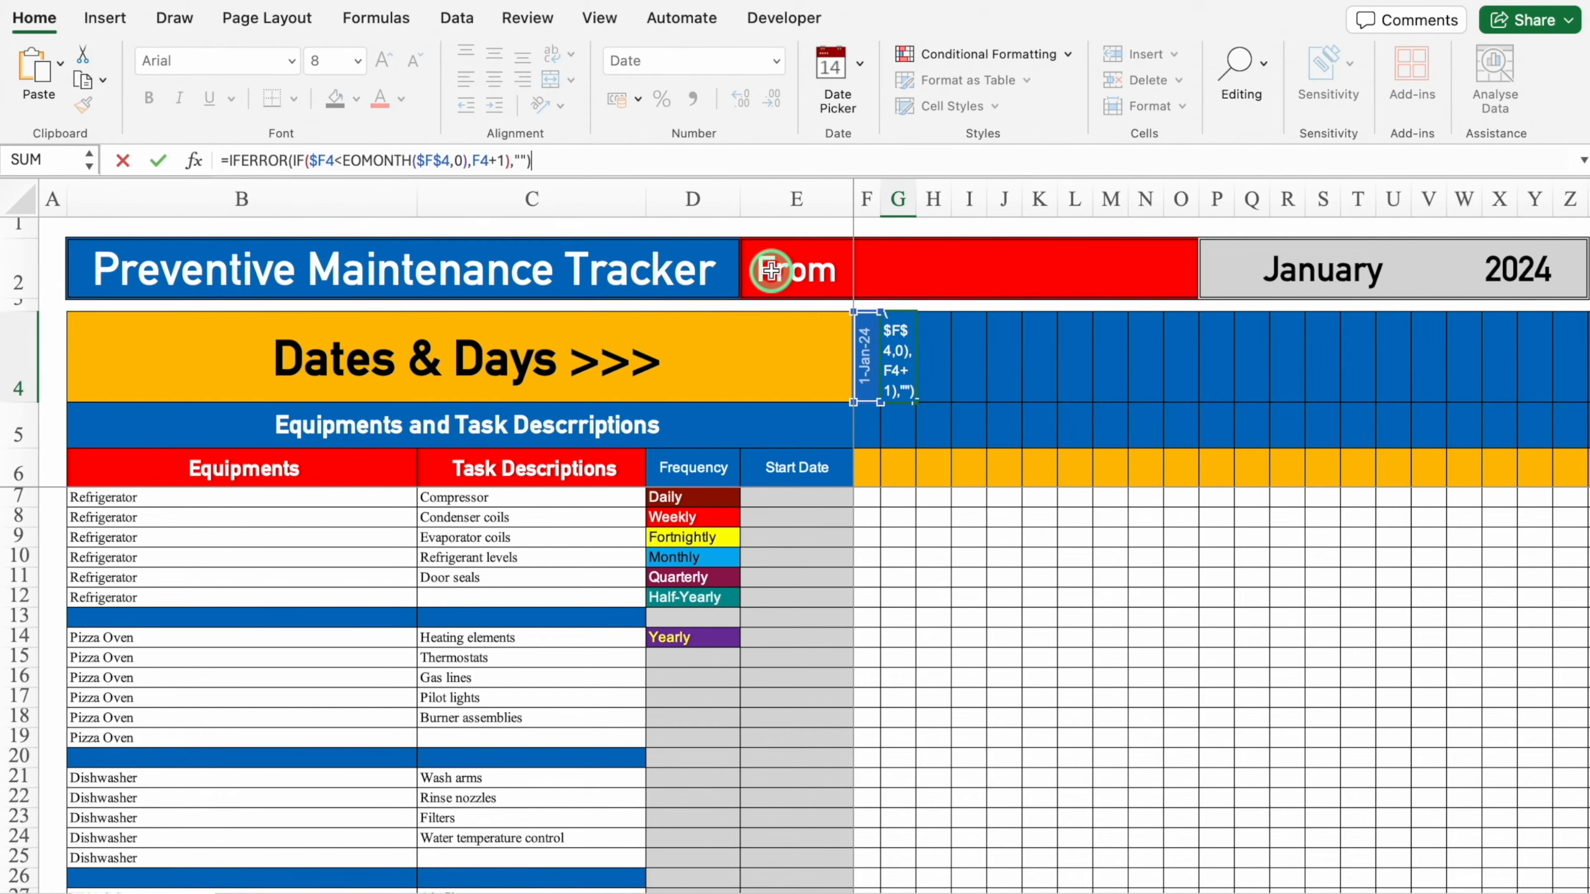
key(Return)
click(902, 376)
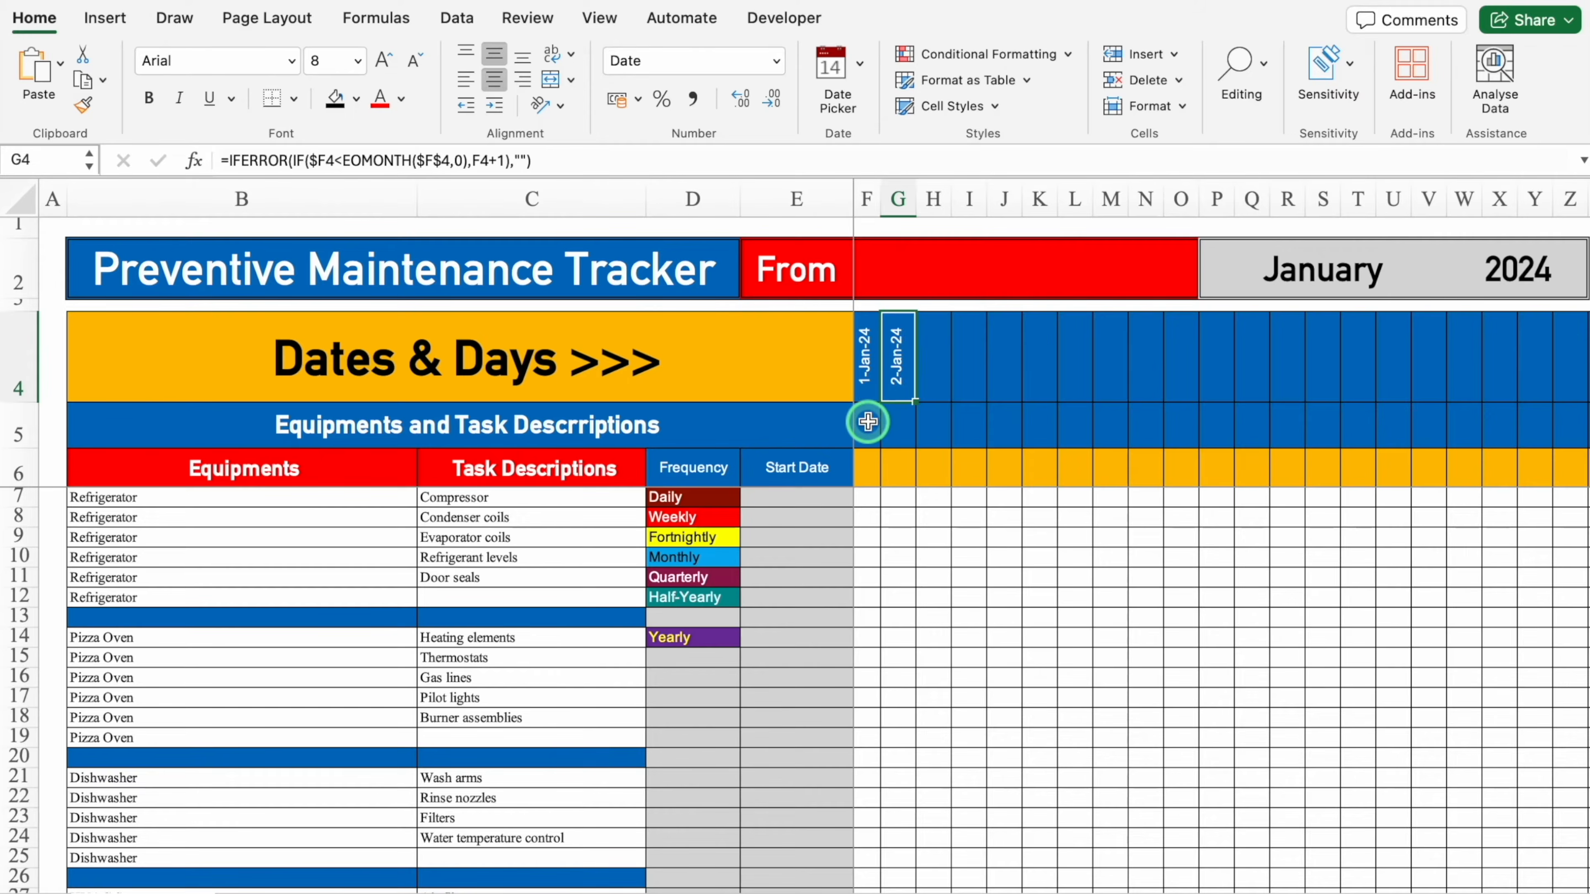
Enter =TEXT(F4,"DDD") in F5 for the weekday name and fill it across to G5
click(874, 434)
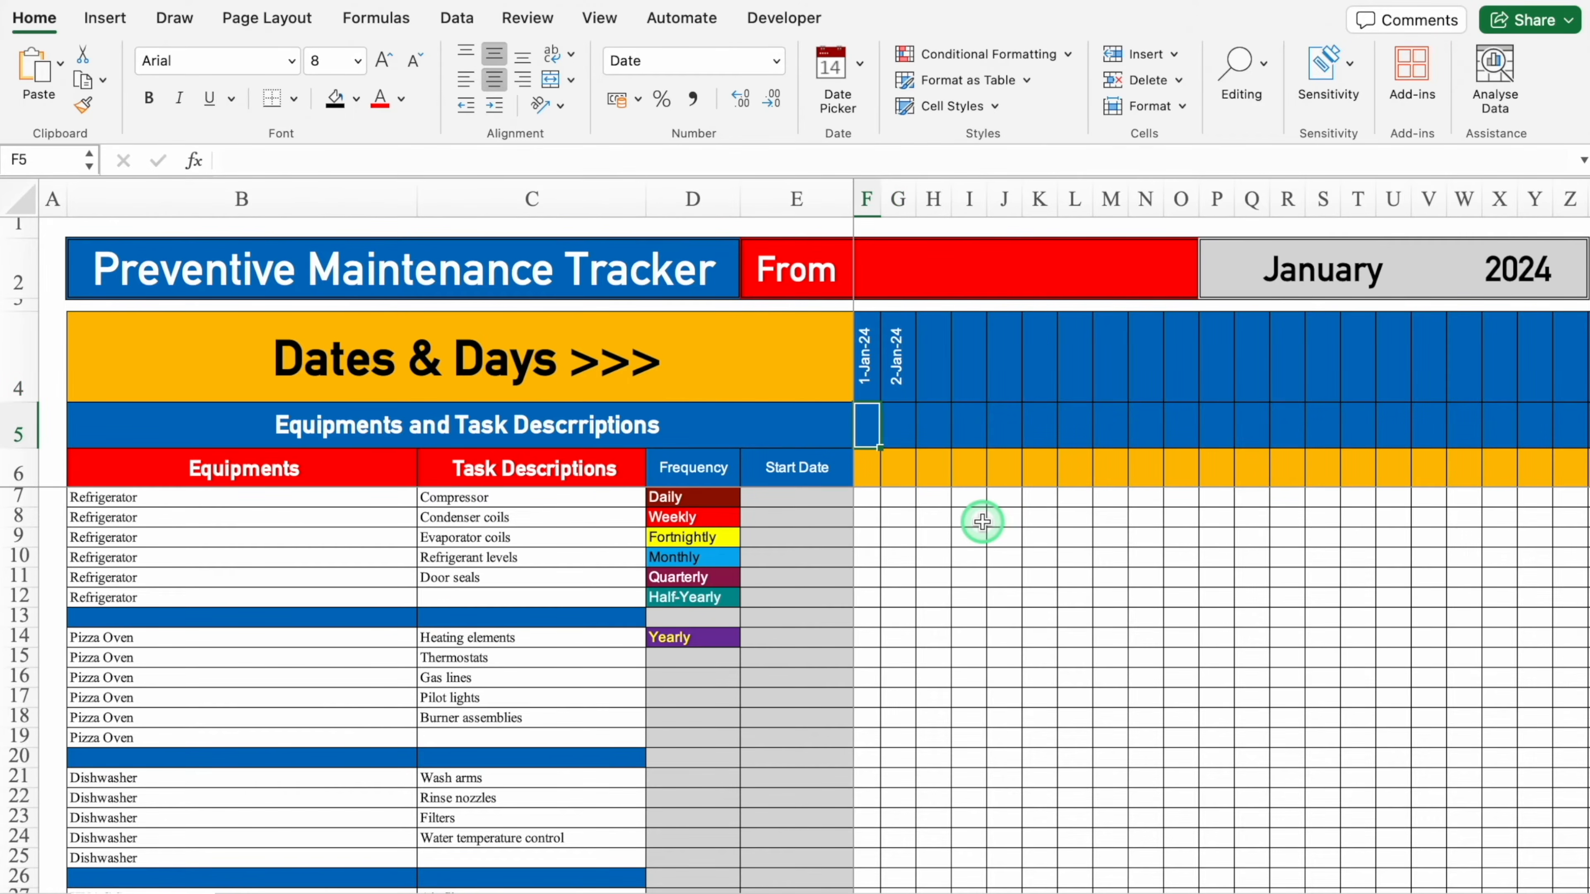
text(=text)
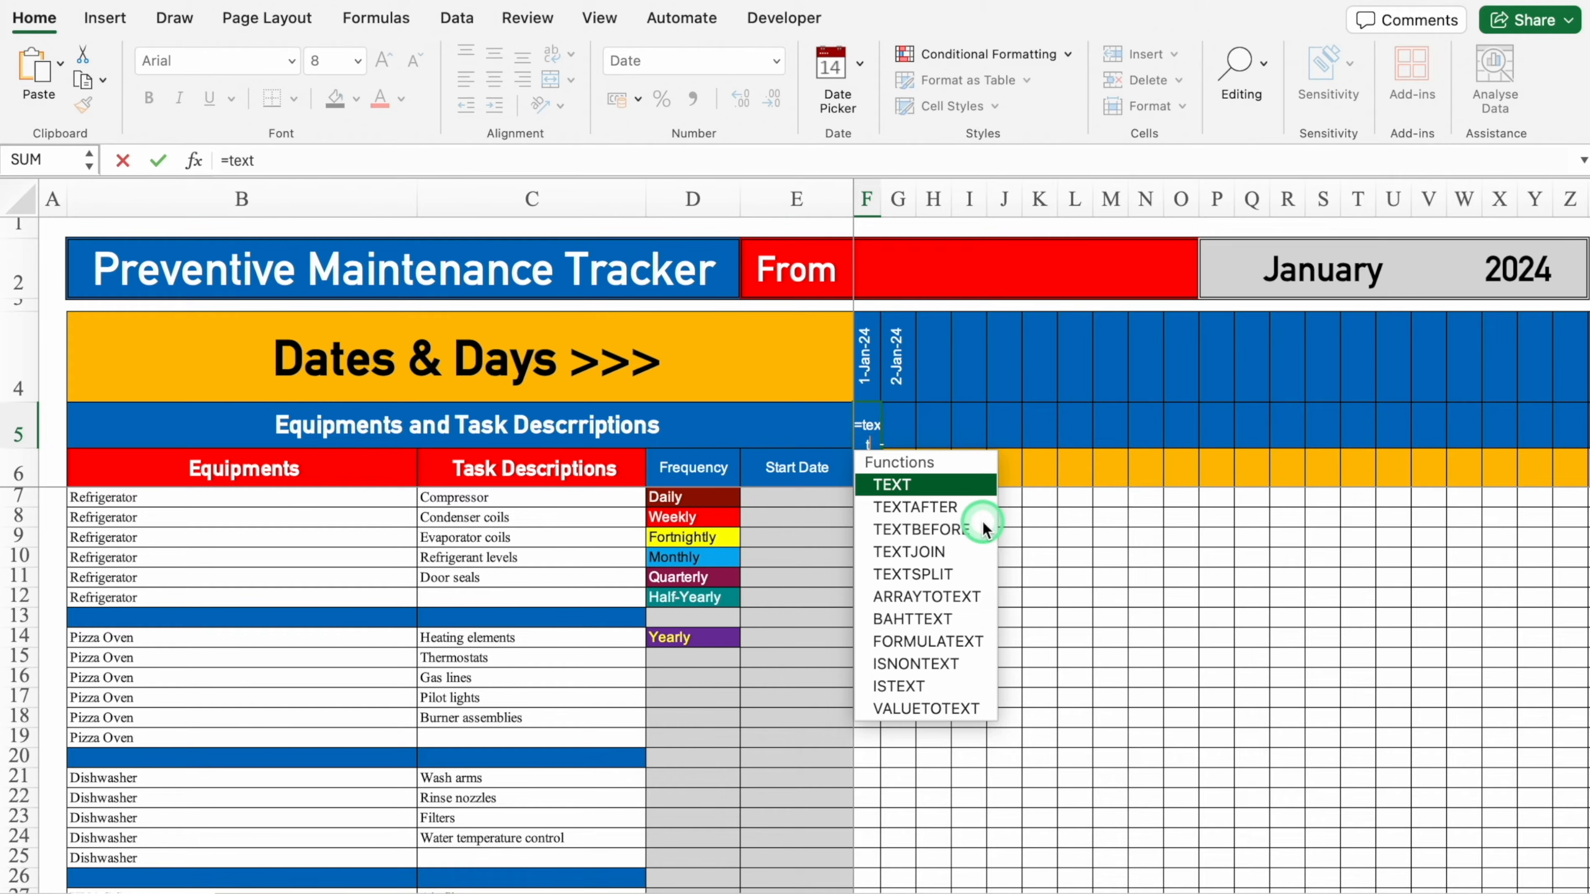
double_click(922, 486)
click(867, 374)
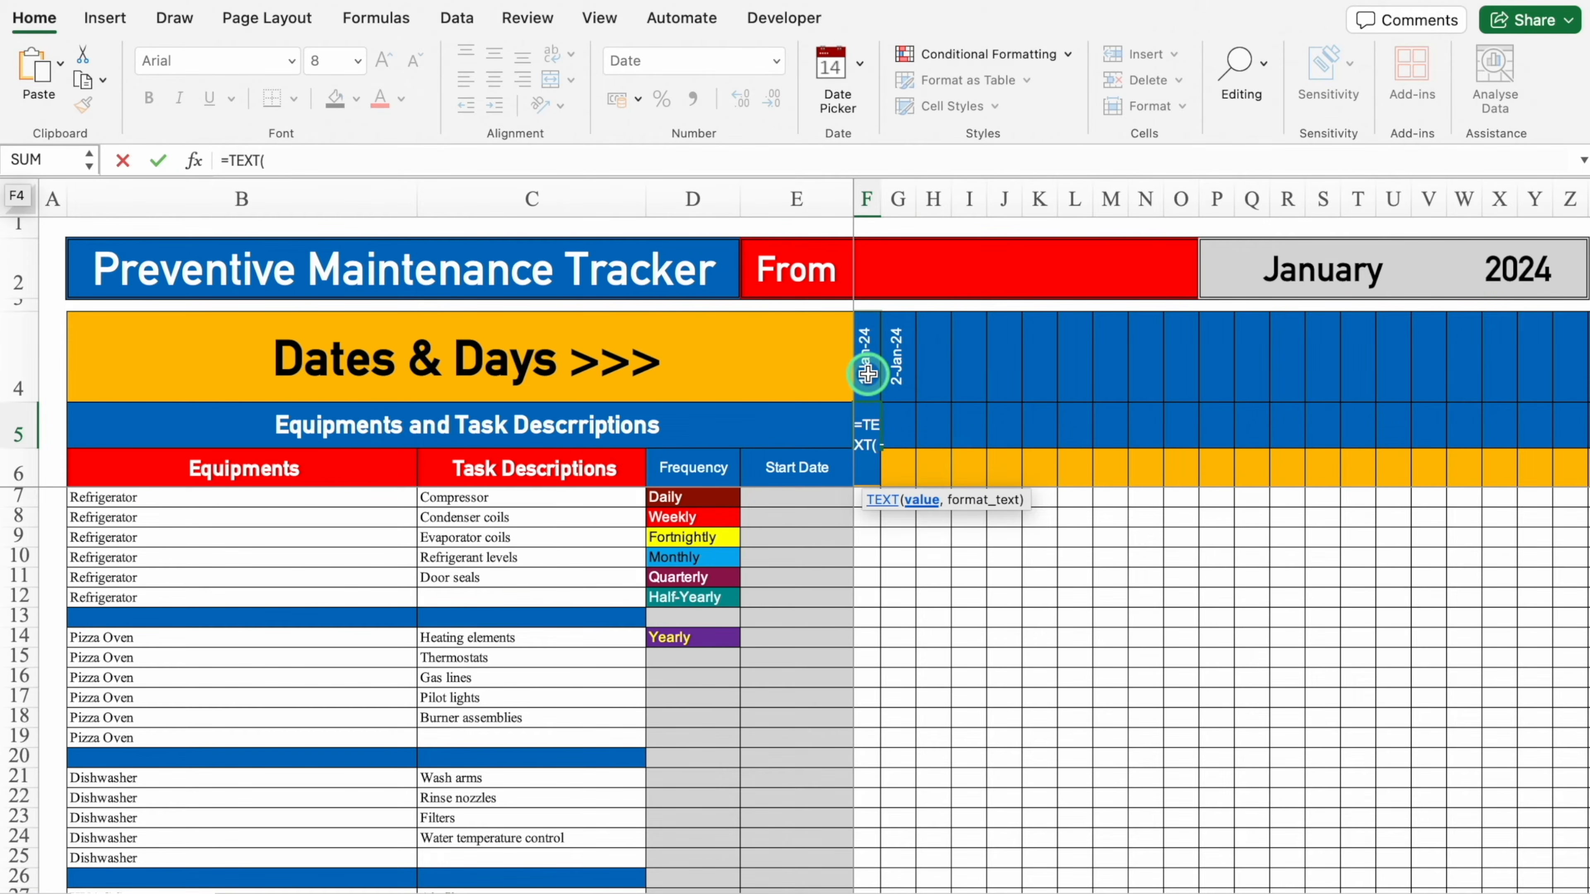
text(,")
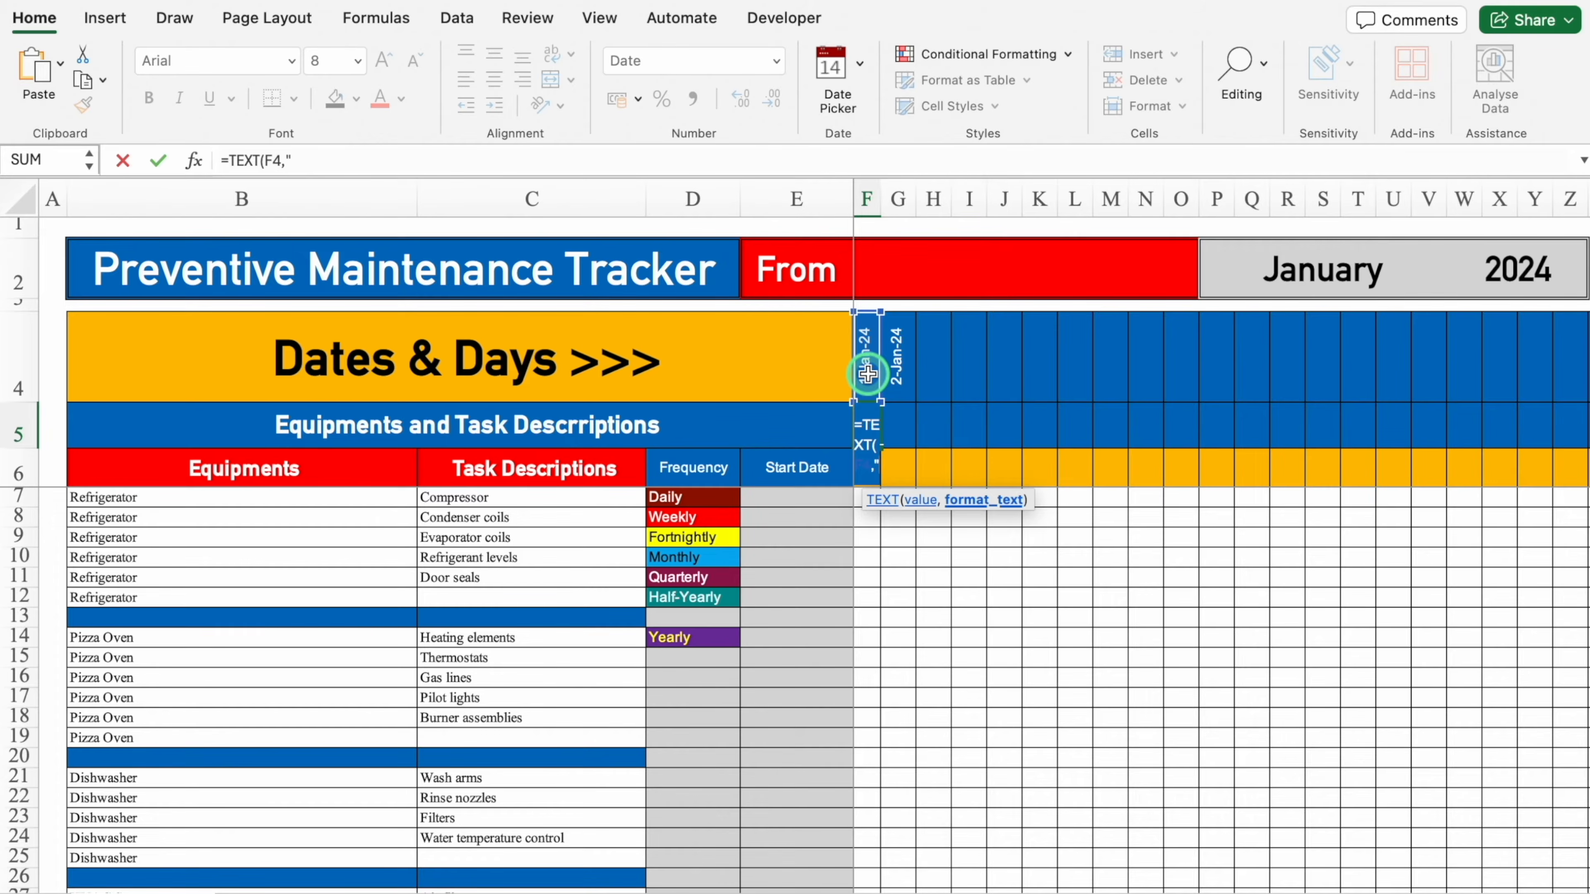
text(DDD"))
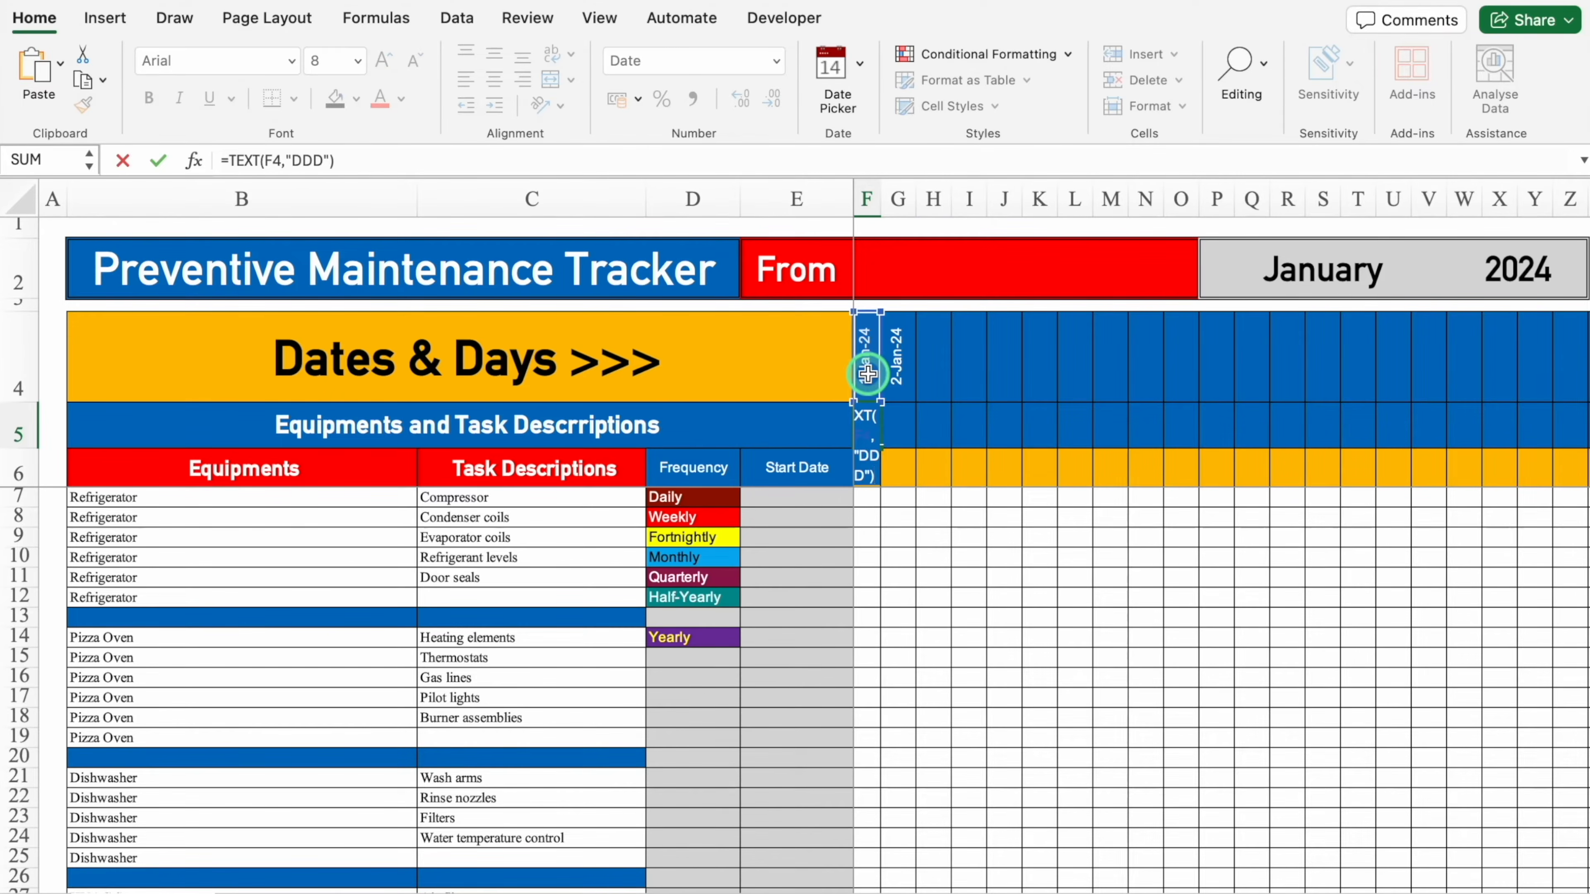
key(Return)
click(866, 420)
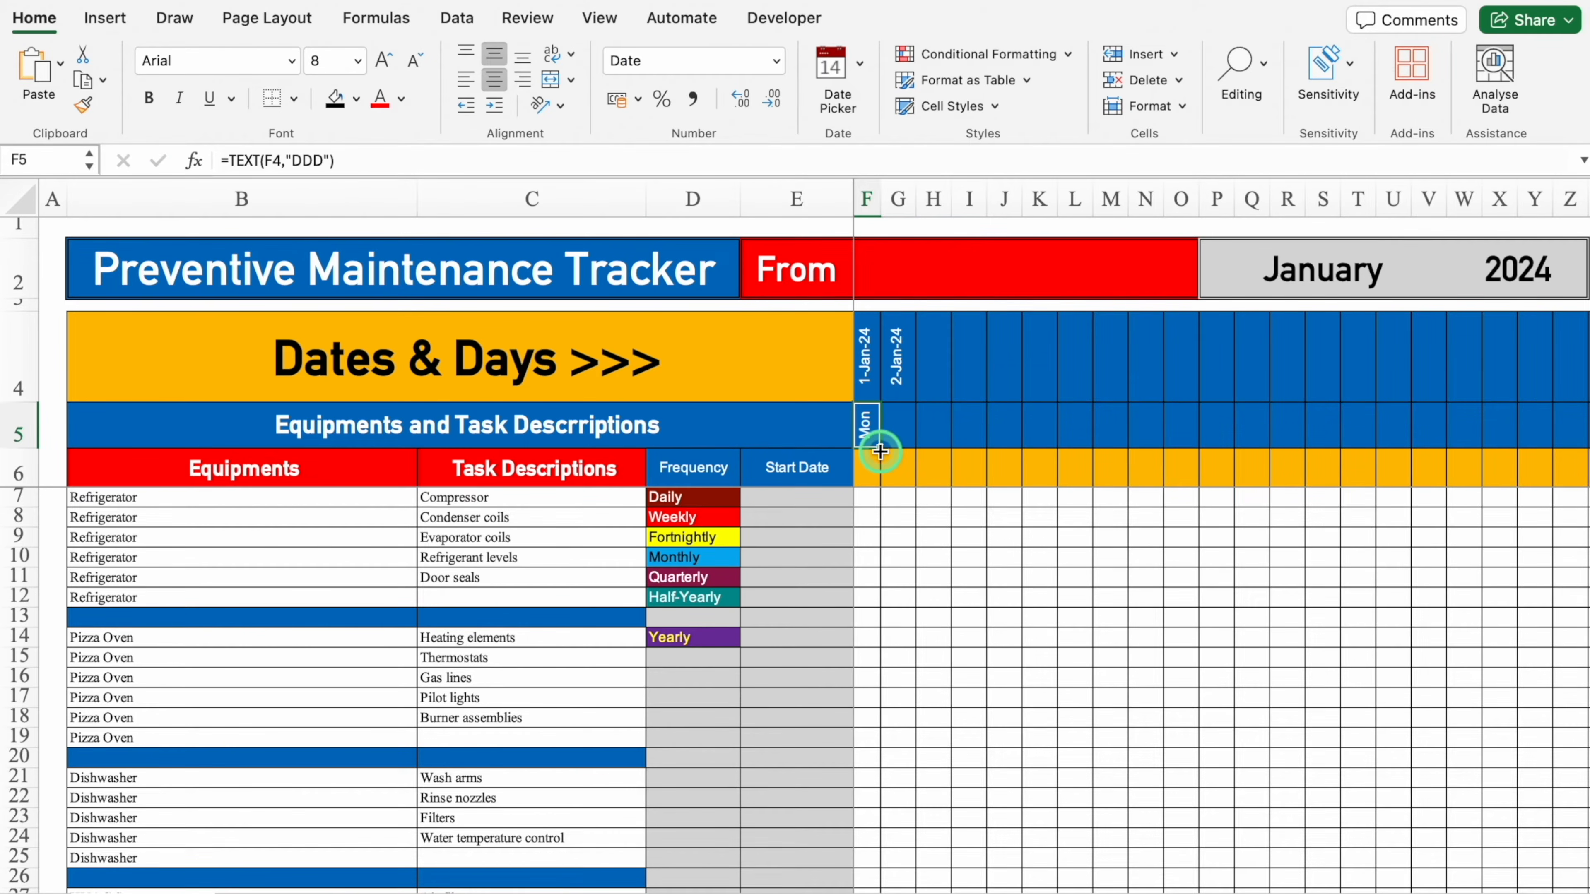
drag(880, 451, 915, 453)
Start the day numbering with 1 in F6 and fill the date, weekday and number cells G4:G6 across to column NF
click(868, 467)
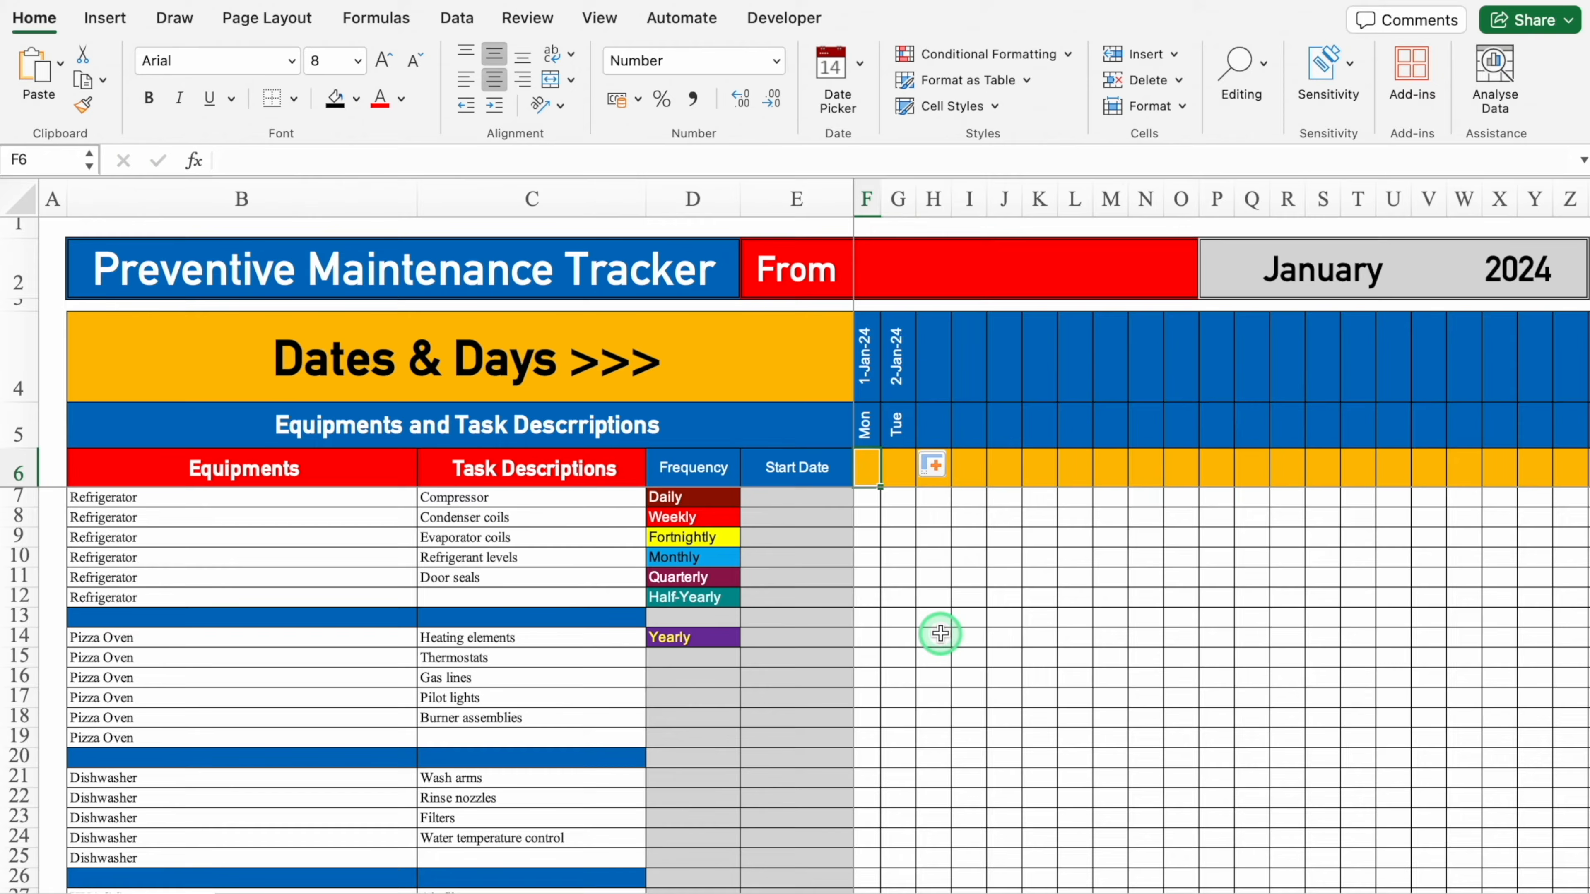
text(1)
key(Tab)
drag(904, 347, 902, 498)
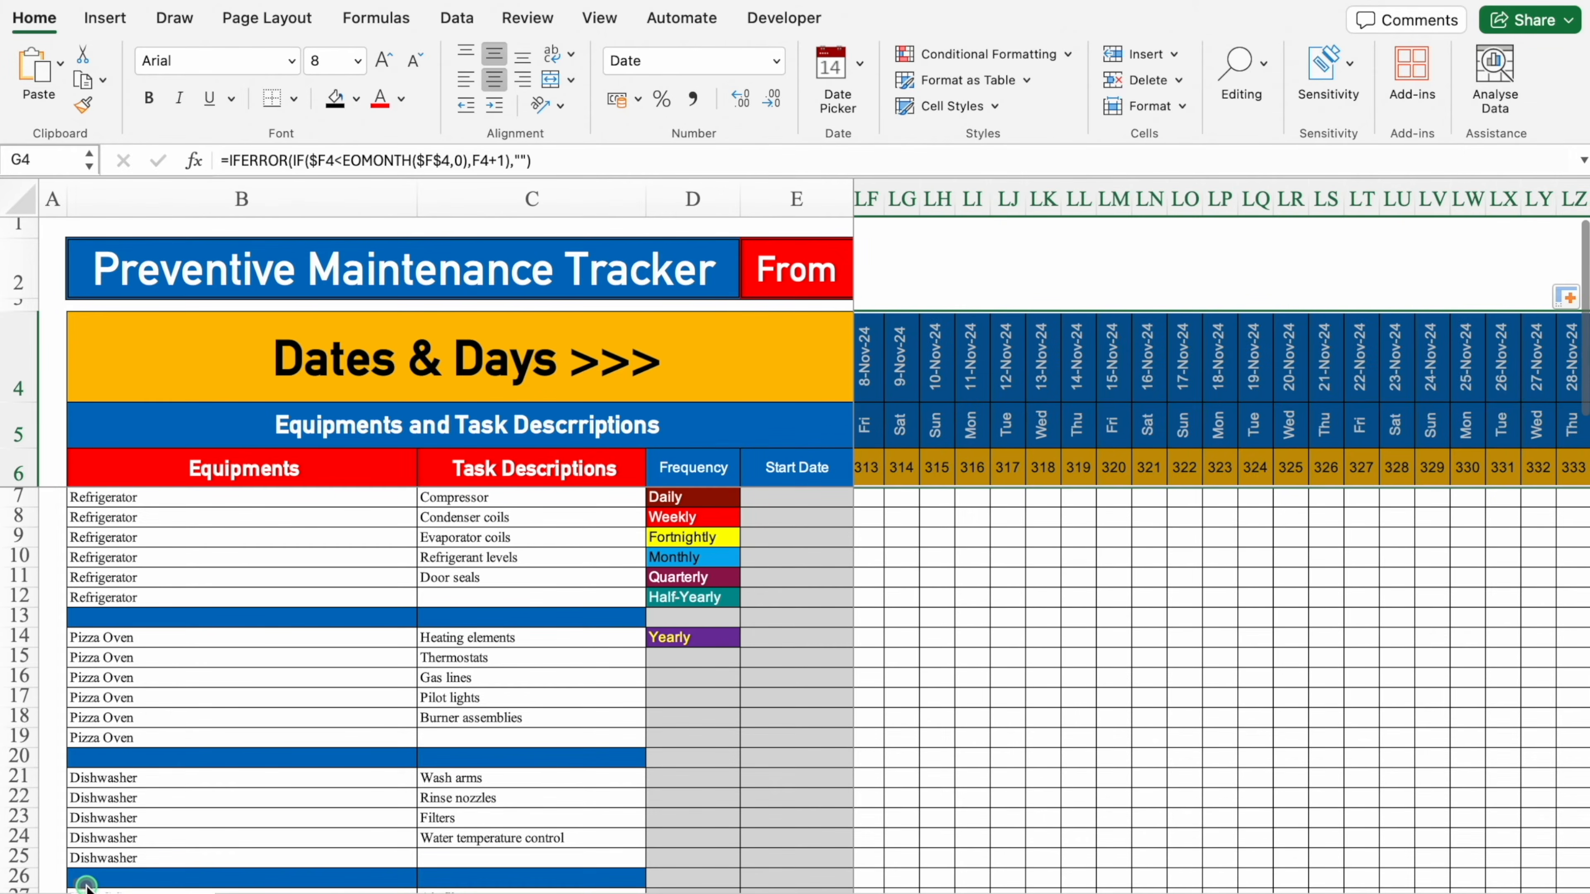
drag(87, 886, 1, 884)
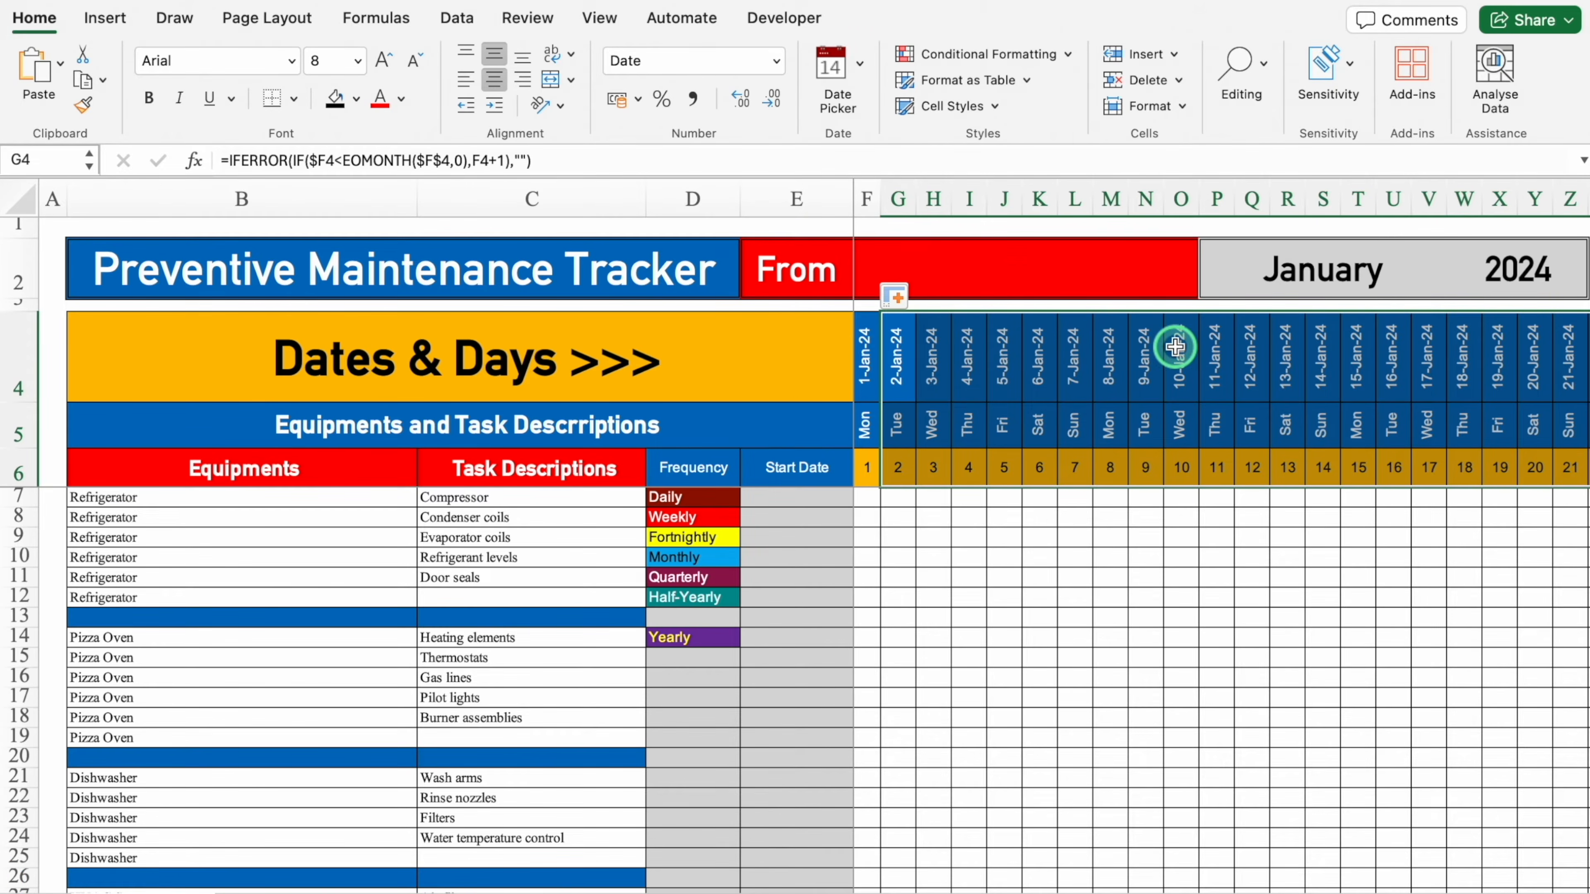
Begin the formula in F2 with =TEXT(MIN($F$4:$NF$4, taking the earliest date from the whole date row as an absolute range
click(1012, 276)
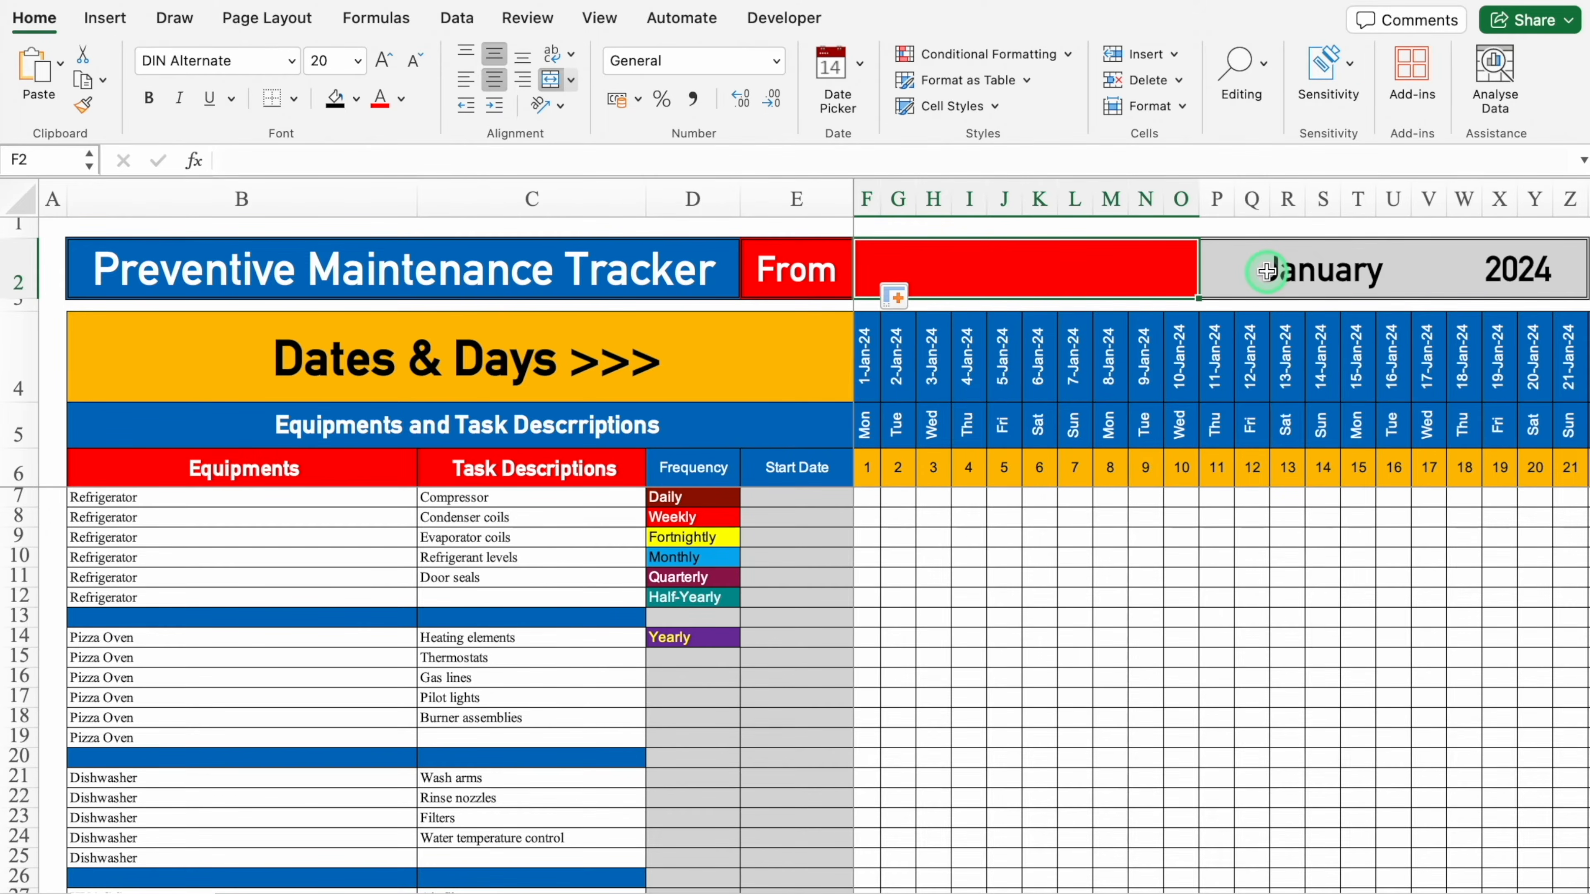
click(1008, 281)
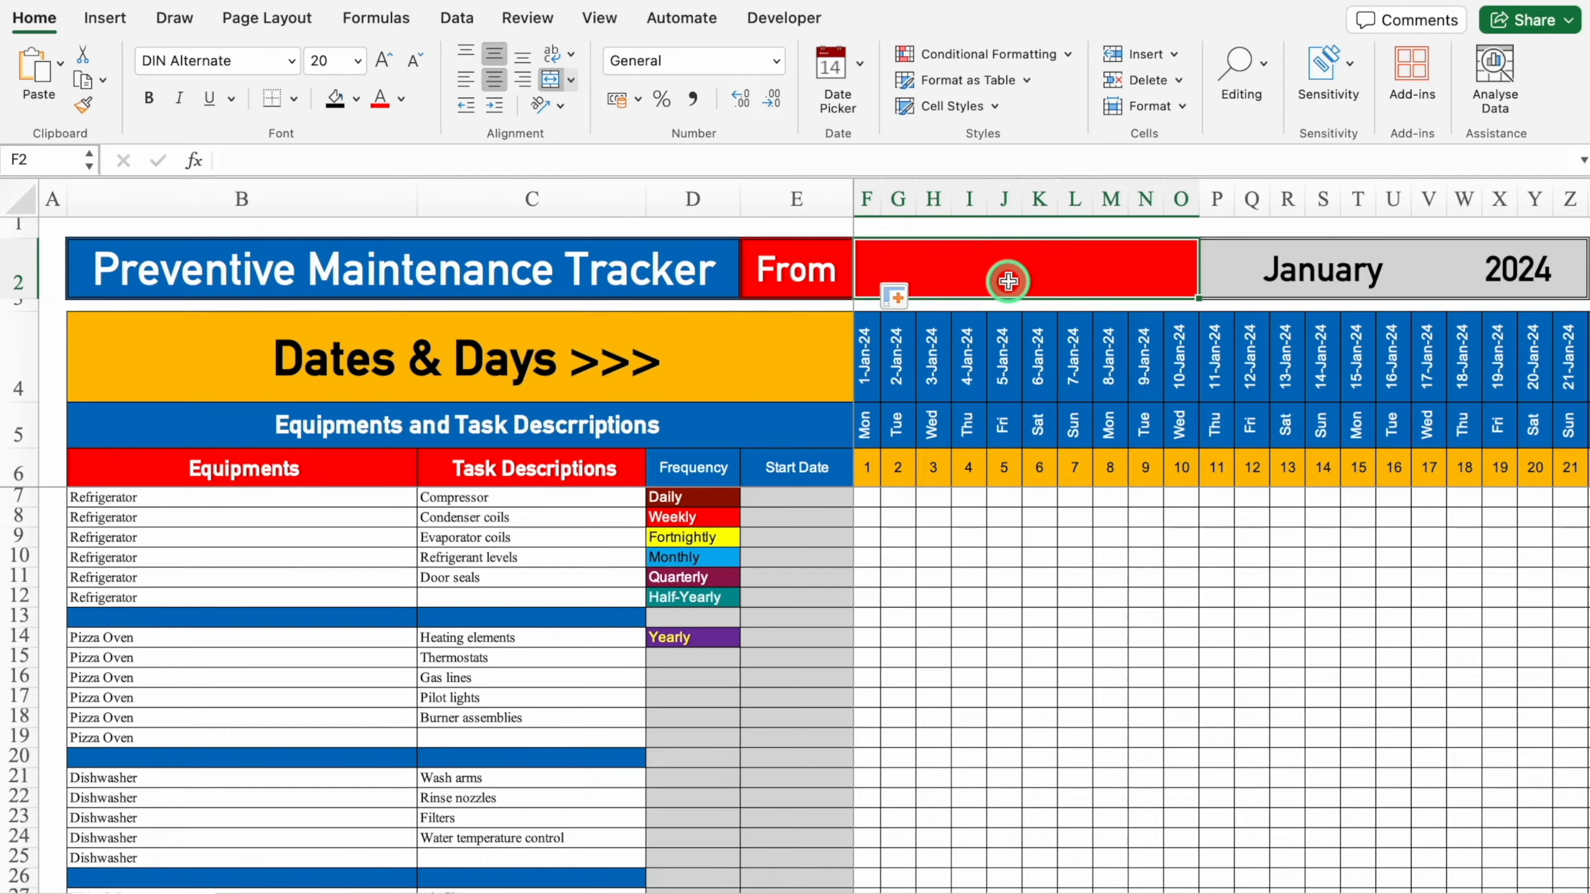
text(=Tex)
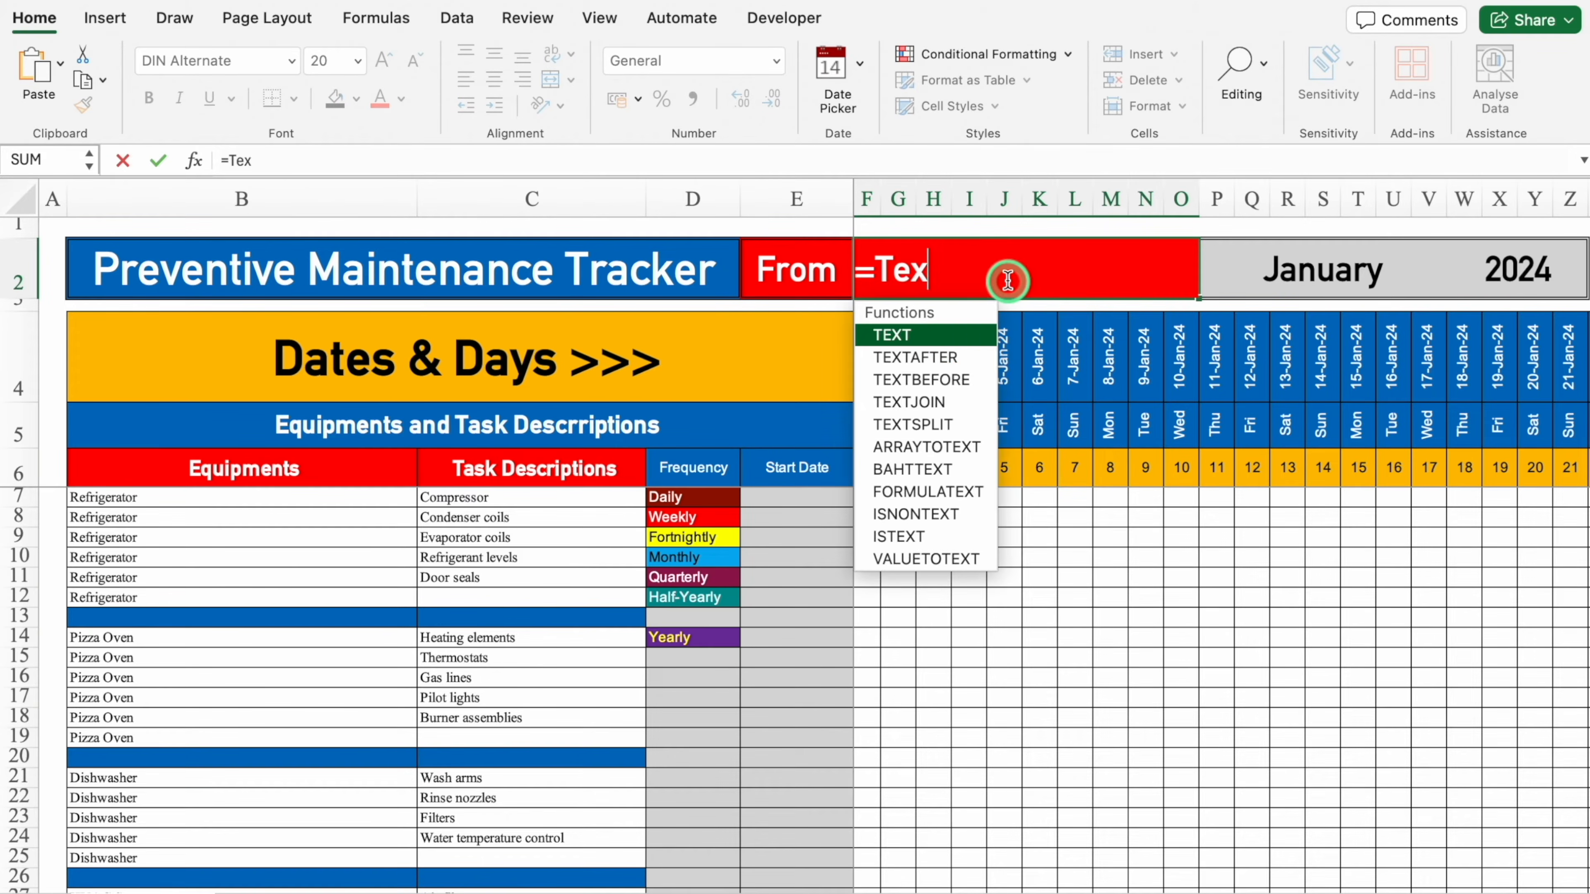
text(t)
double_click(952, 338)
text(Min)
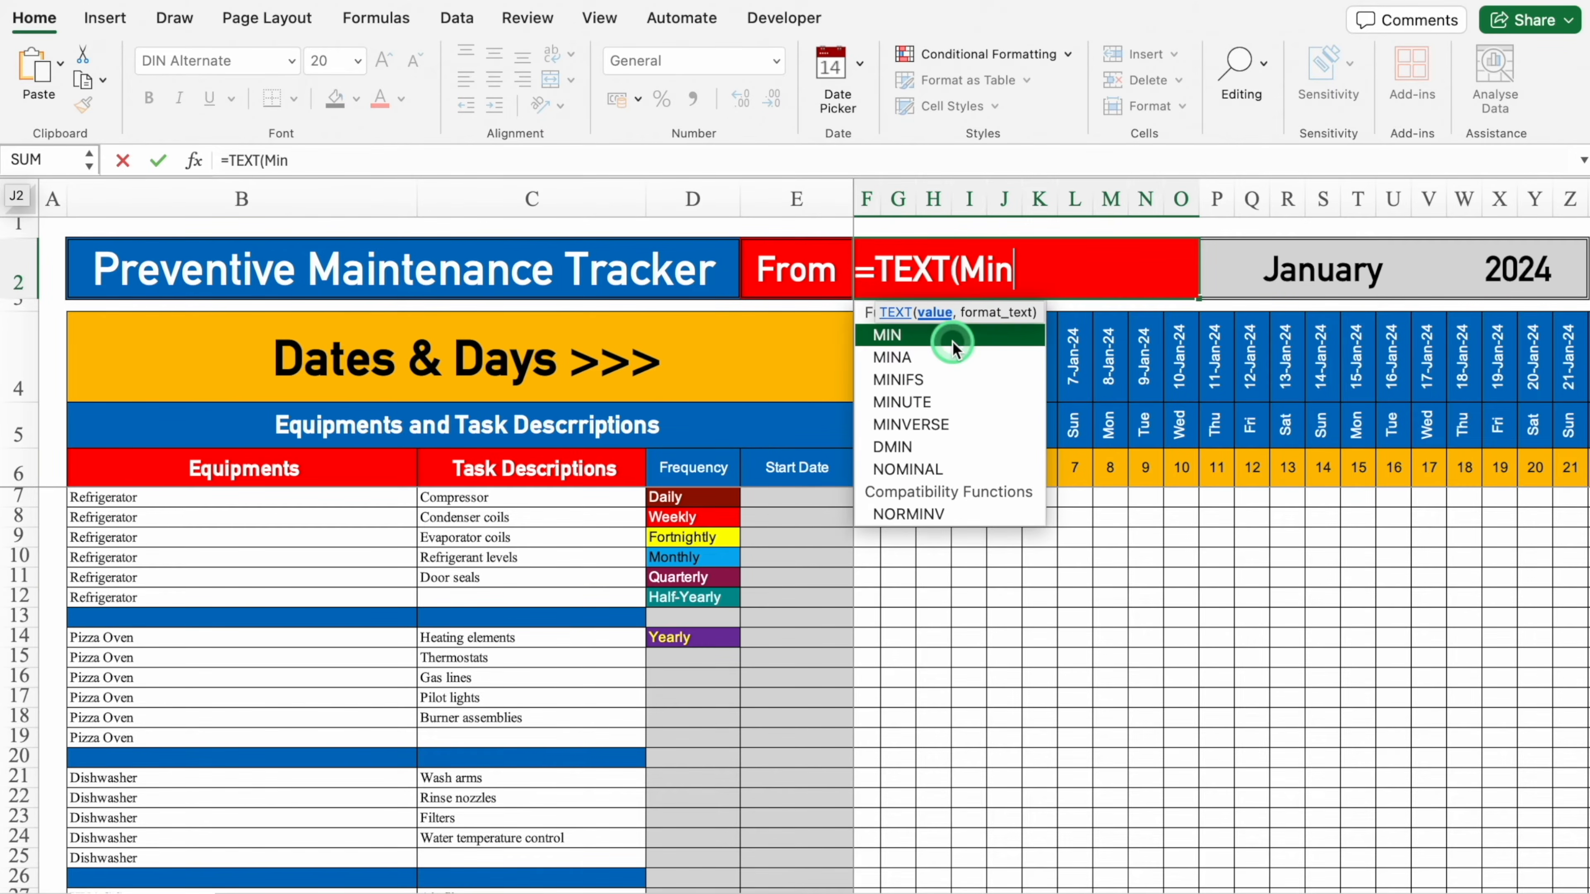
double_click(953, 341)
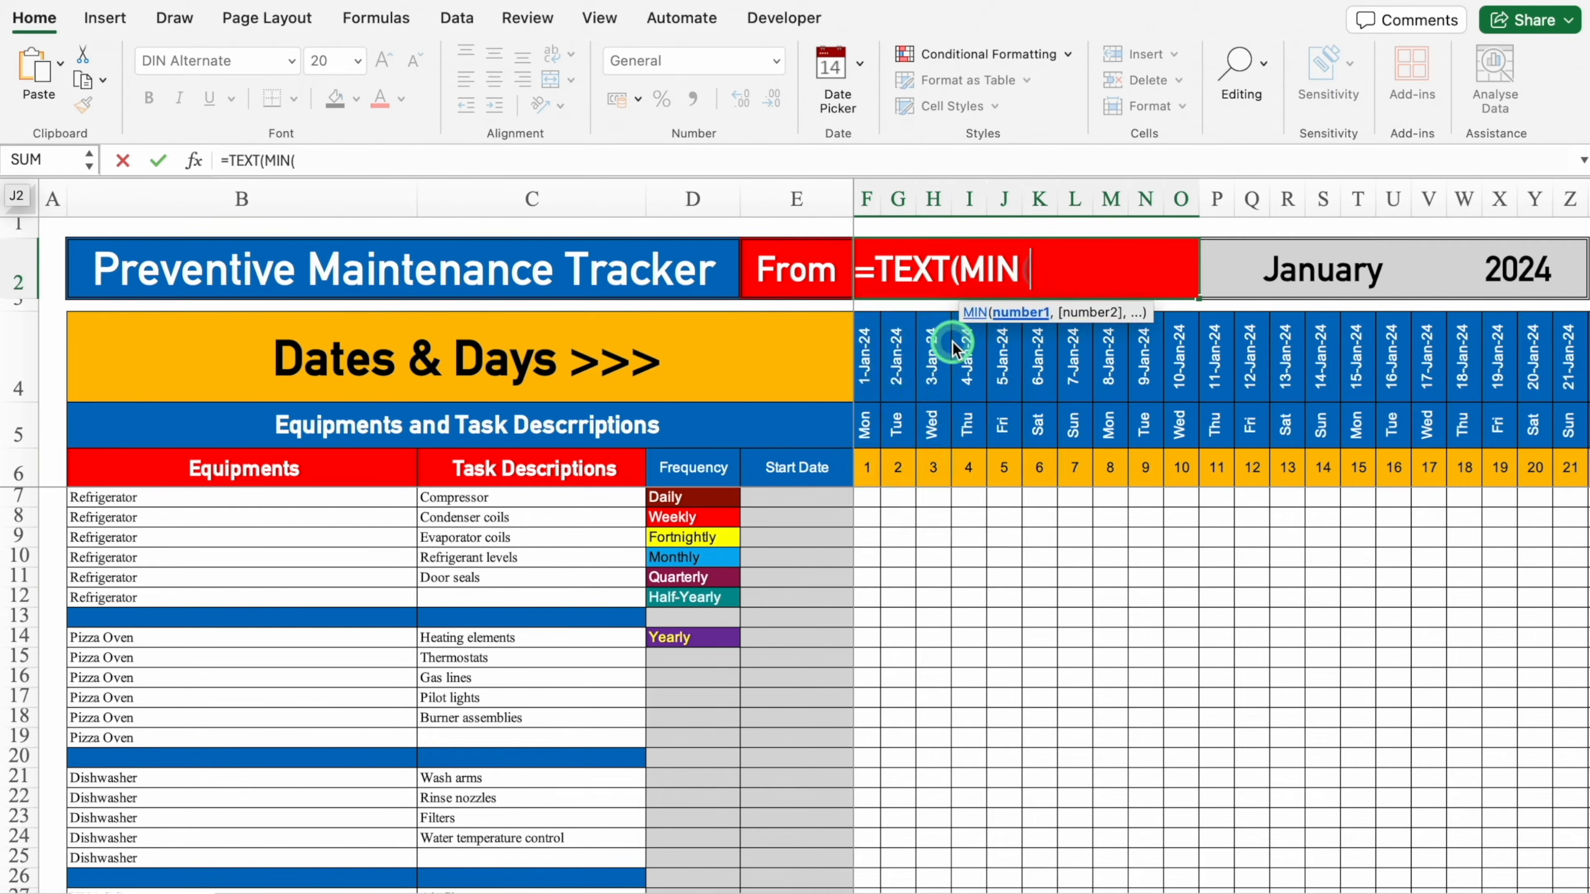
click(866, 357)
drag(866, 357, 1537, 363)
click(429, 160)
key(F4)
text(,)
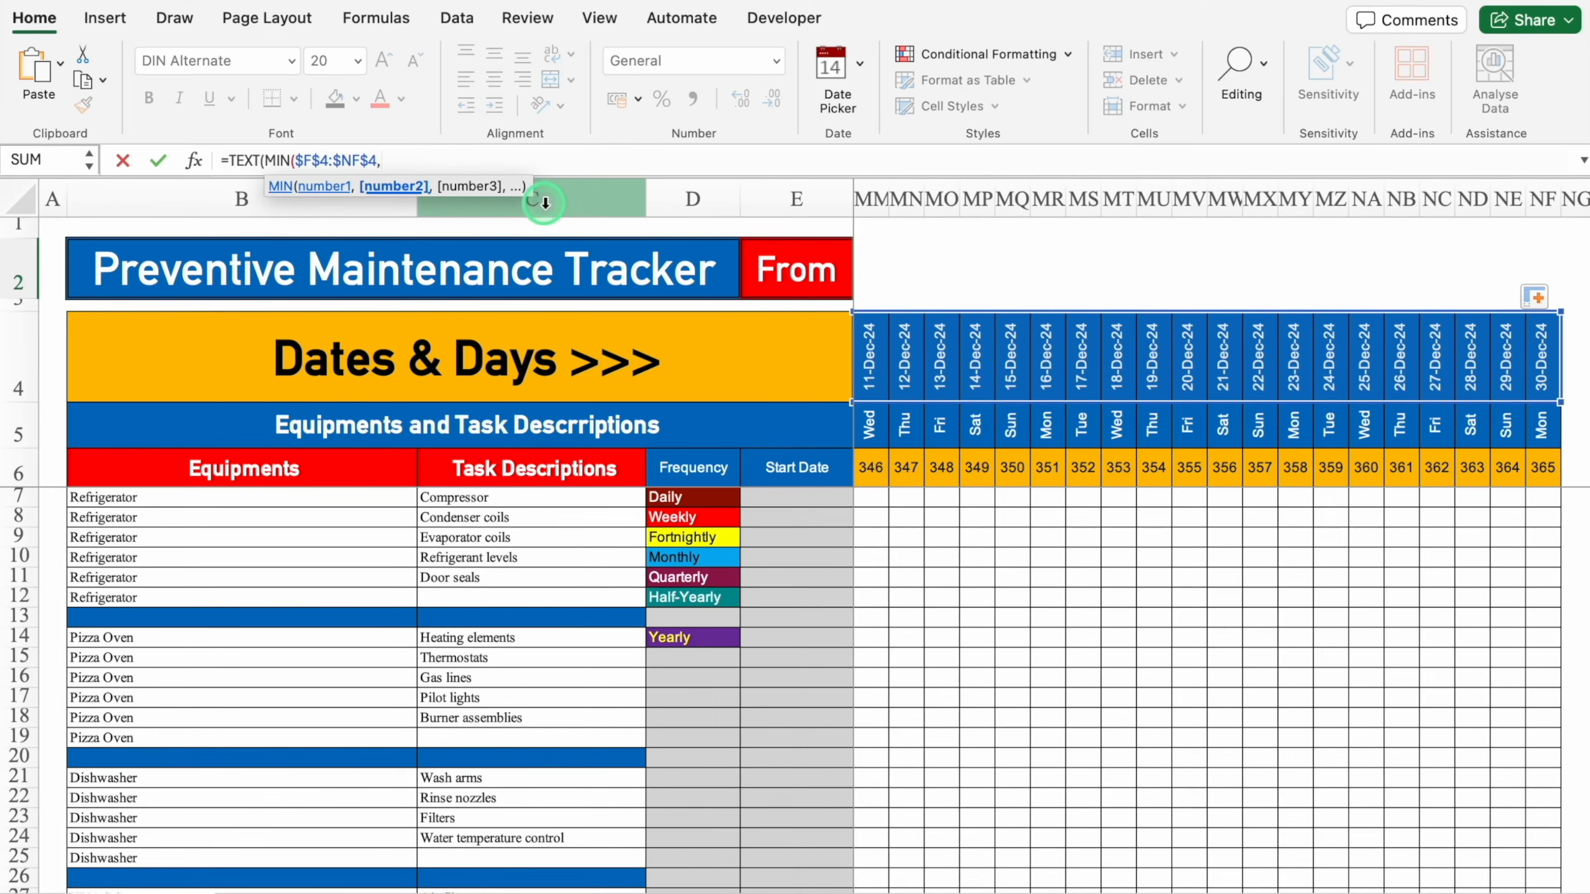
Add the format "MMM-YY" to the first TEXT function in the F2 formula and close it
text(MMM)
key(Left)
key(Left)
key(Left)
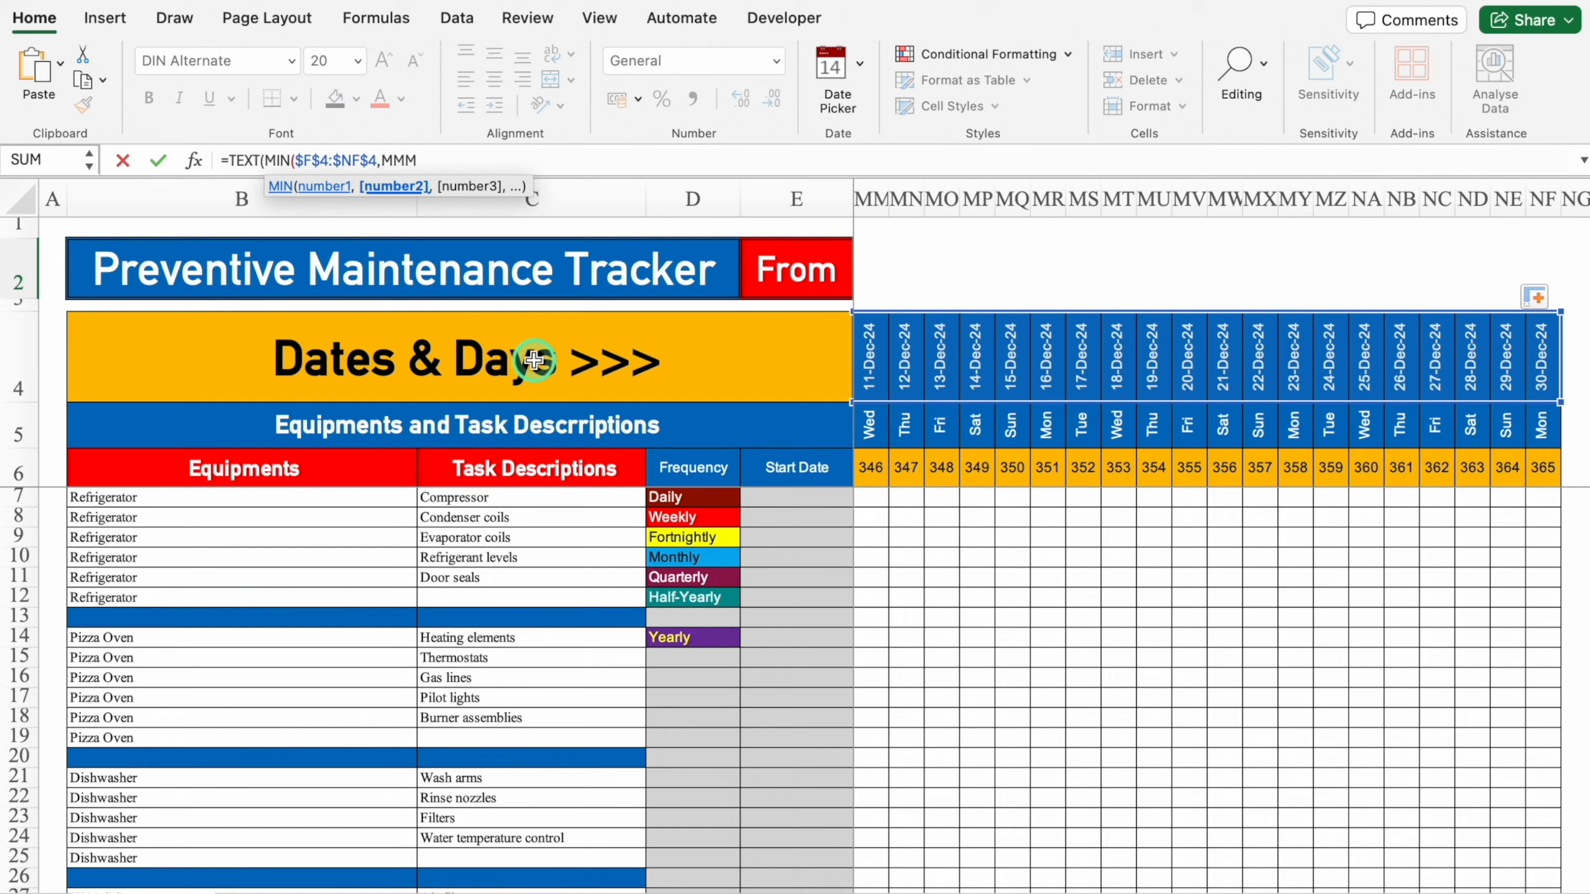
text(")
key(Right)
key(Right)
key(Right)
text(-YY)
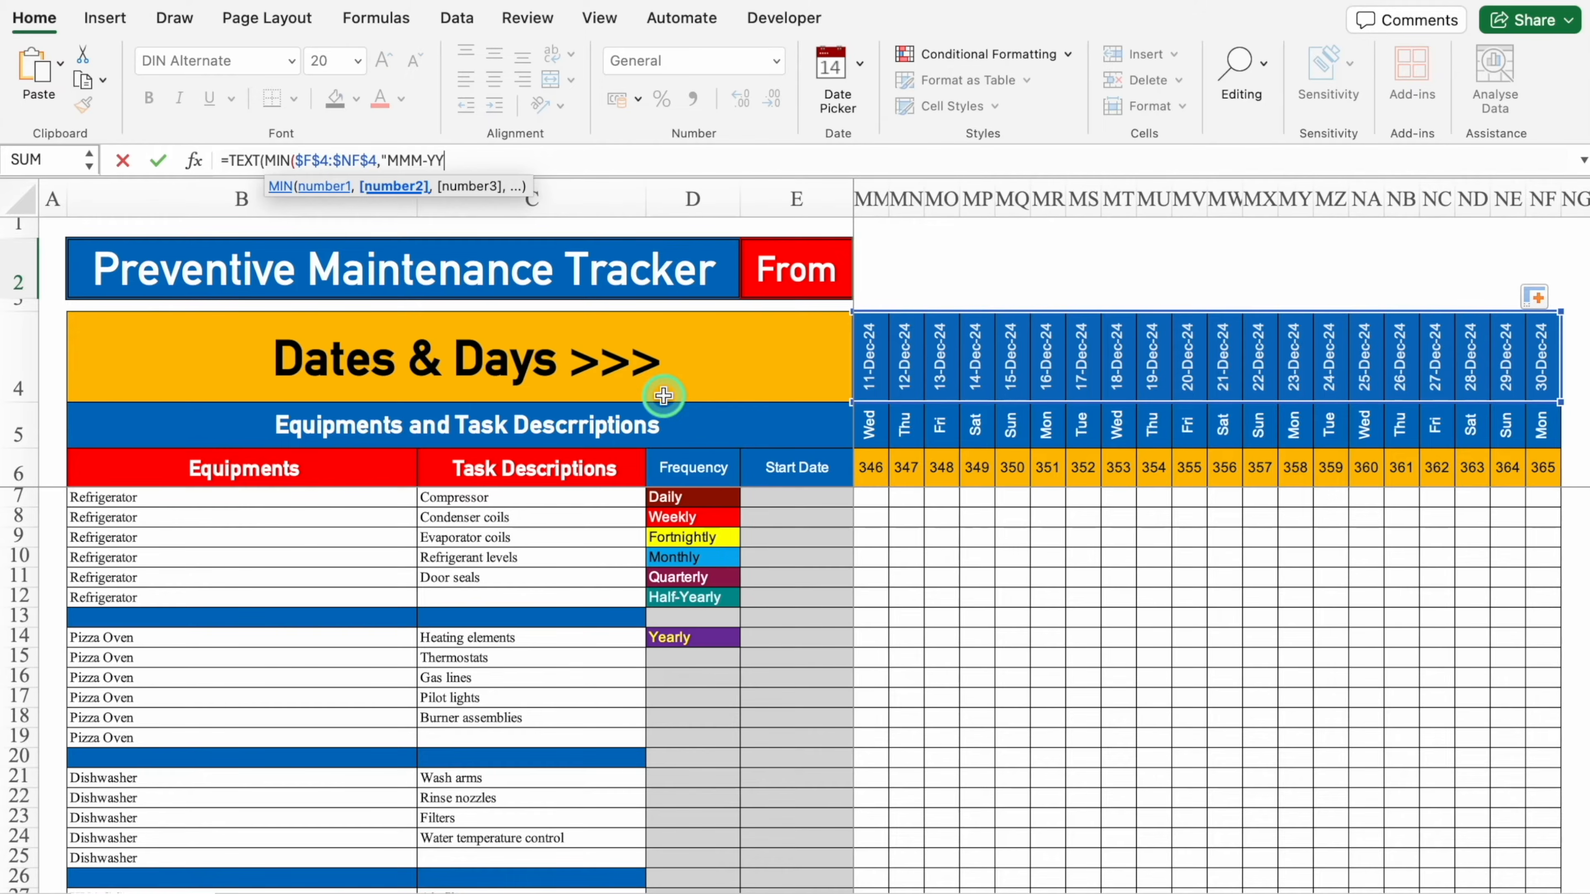
text("))
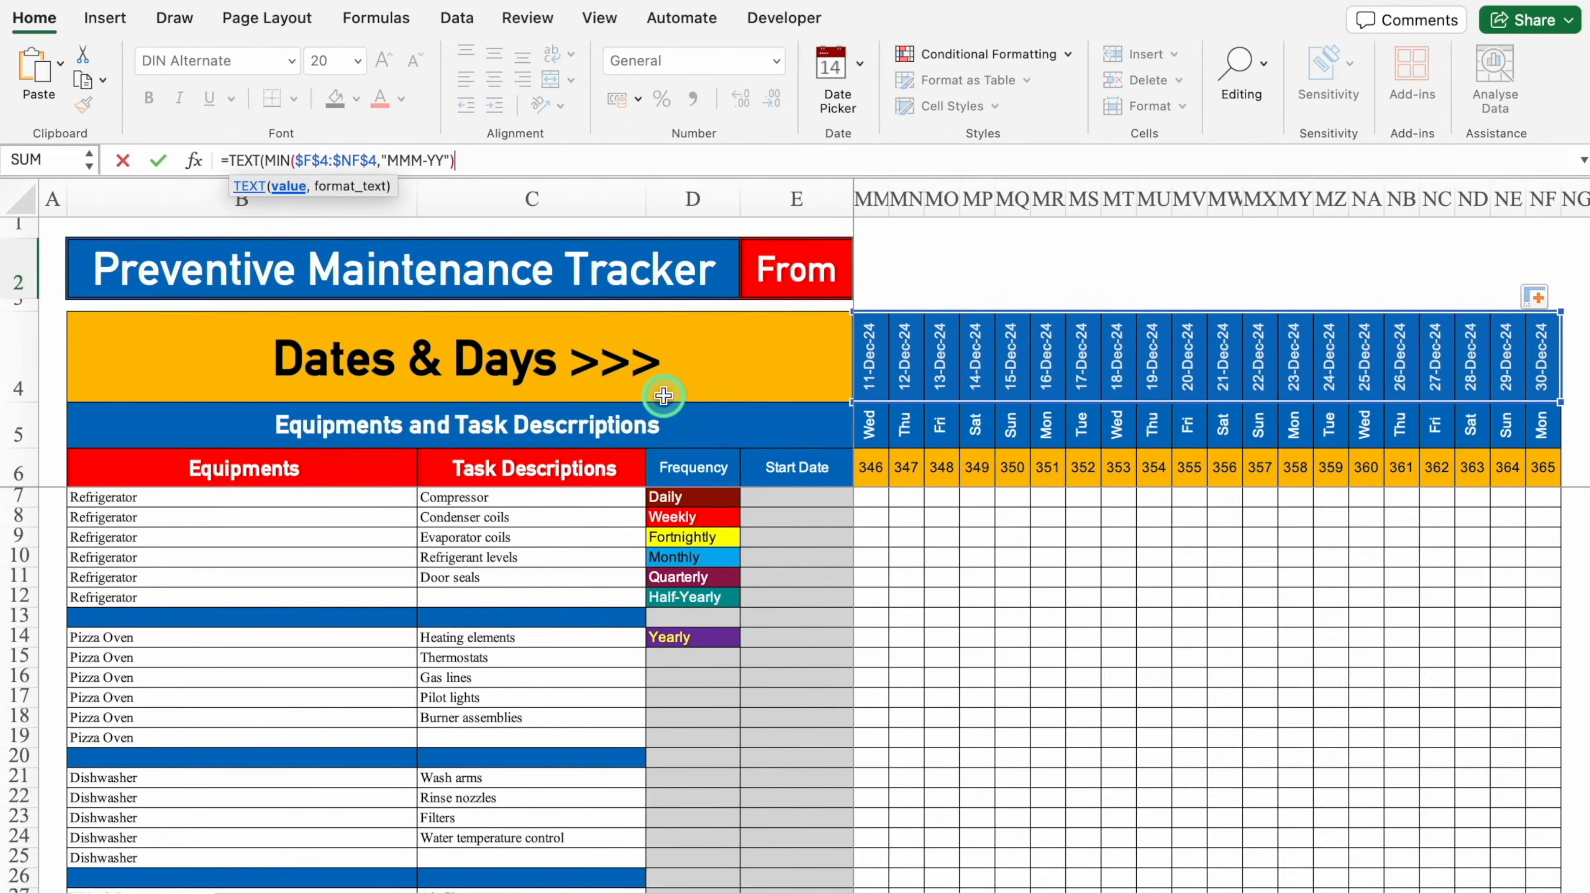
Append &" TO "&TEXT(MAX( to the F2 formula, reusing the date range $F$4:$NF$4 from the MIN part
text(&" TO "&TEX)
double_click(320, 207)
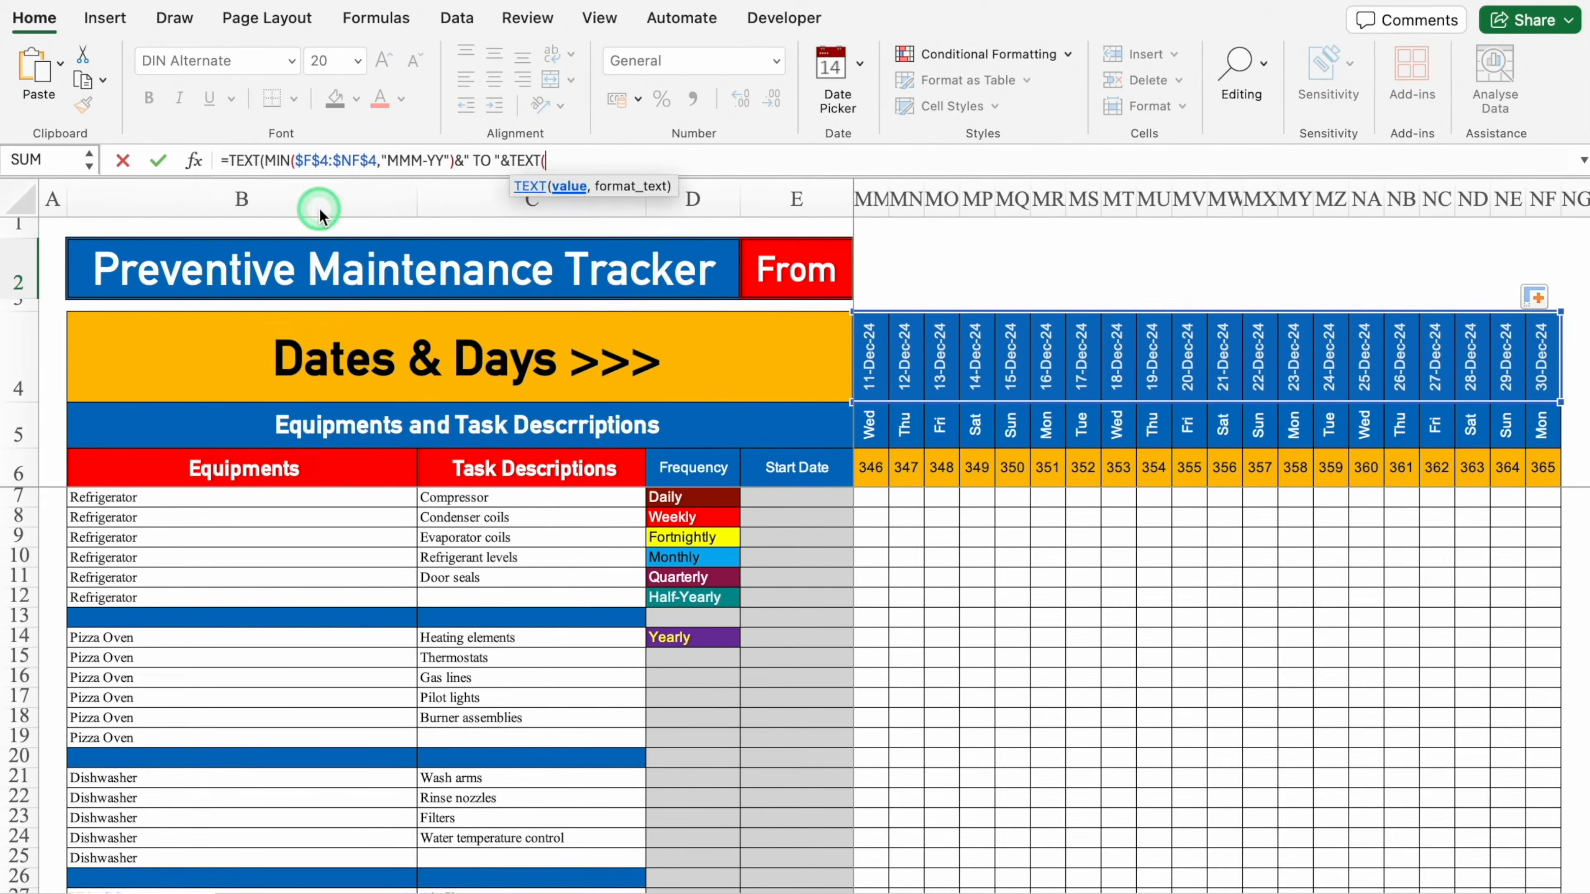
text(MAX)
double_click(310, 206)
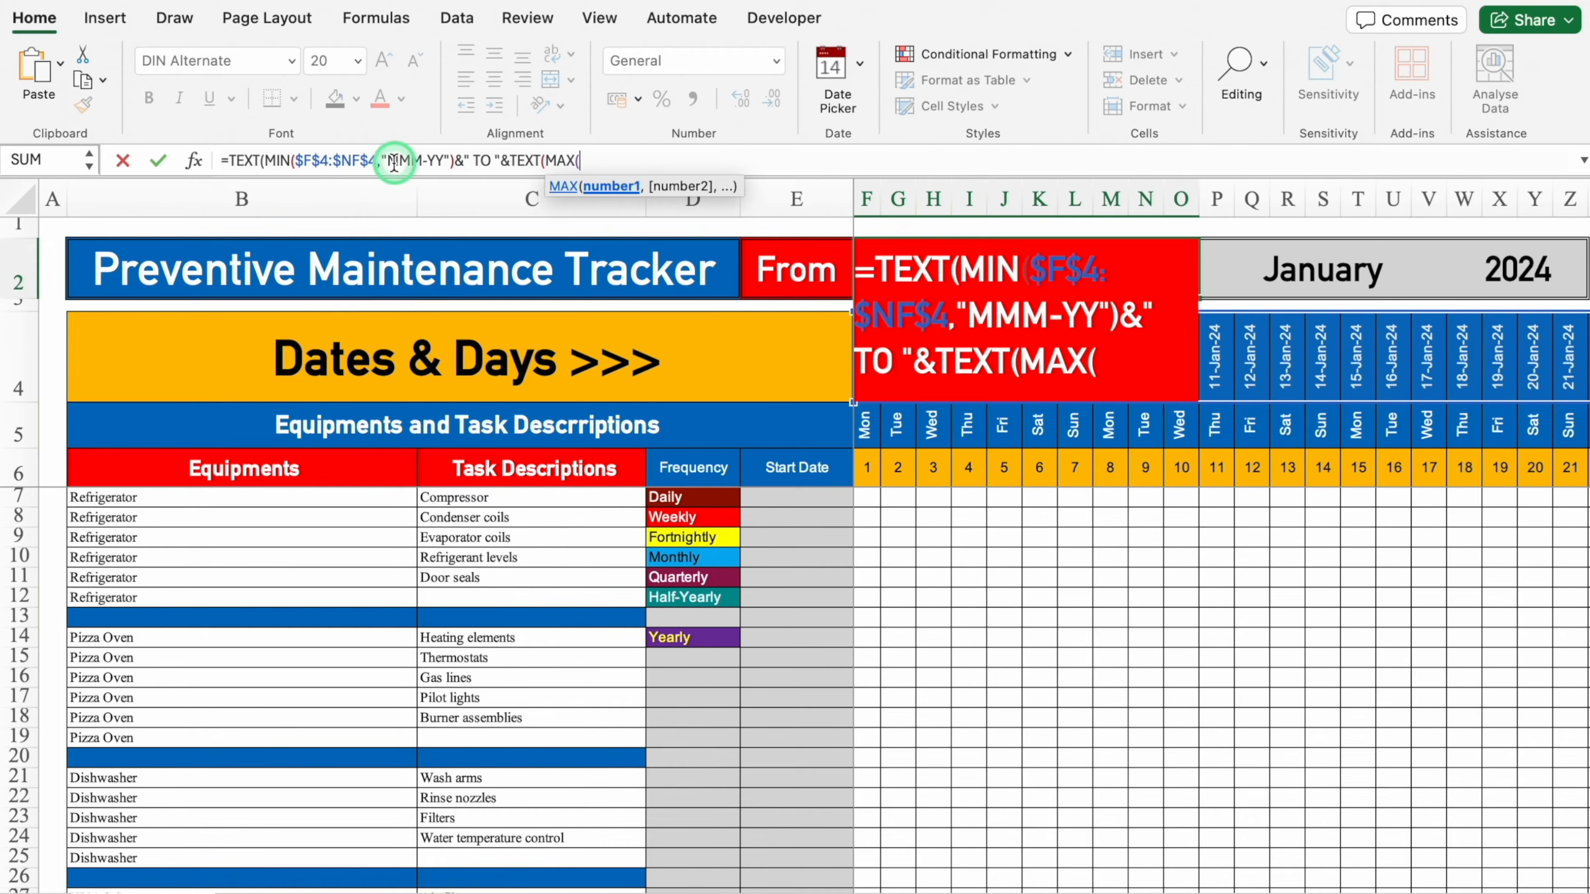
click(383, 164)
drag(377, 163, 297, 164)
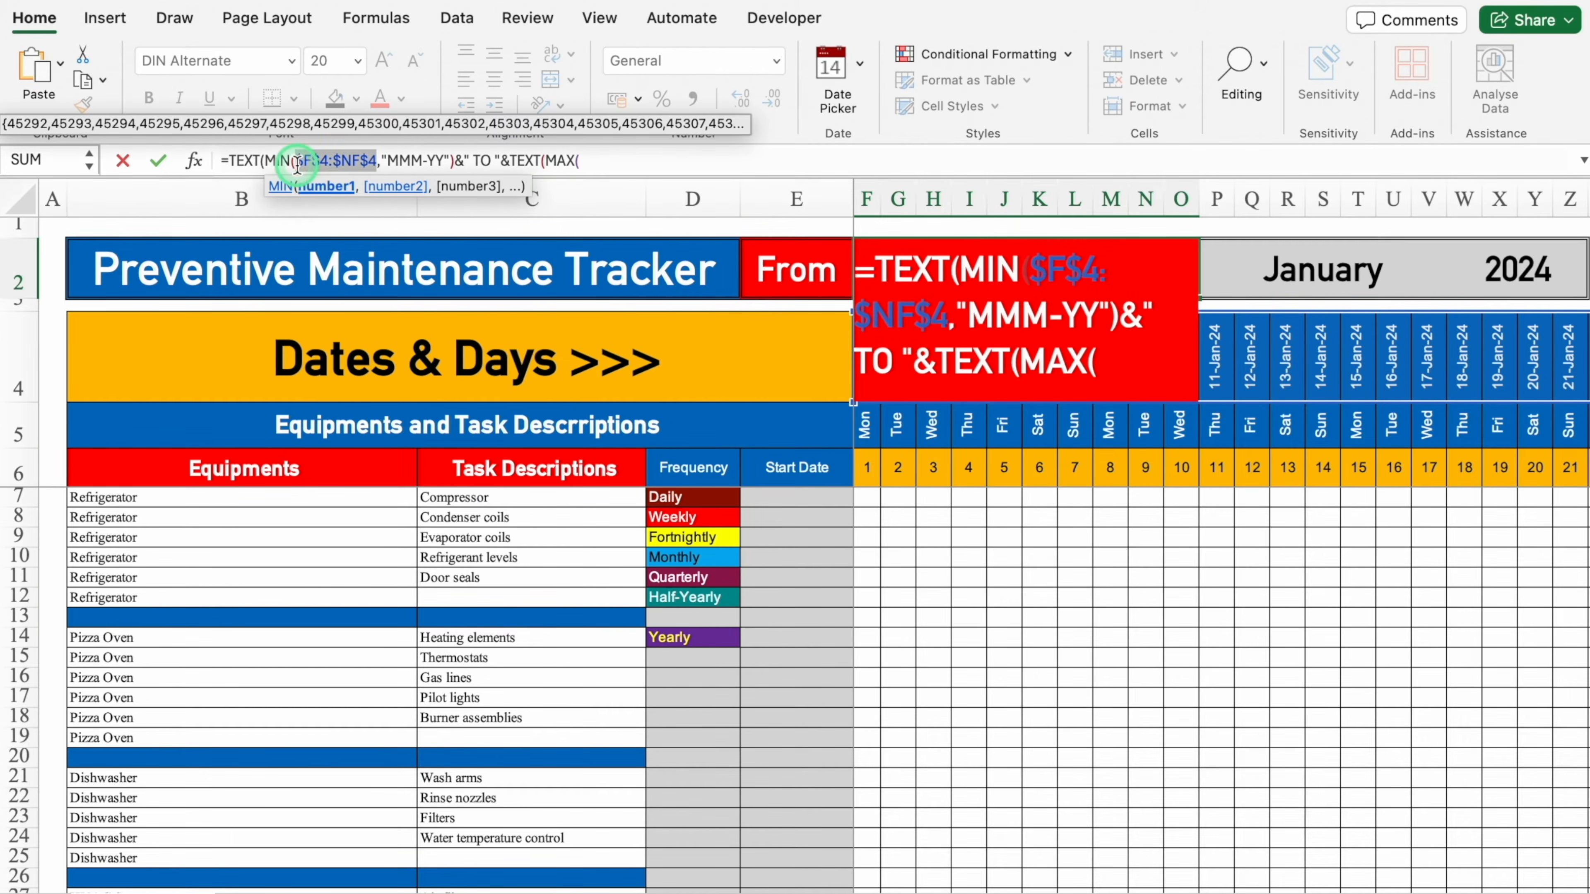
click(593, 164)
key(ctrl+v)
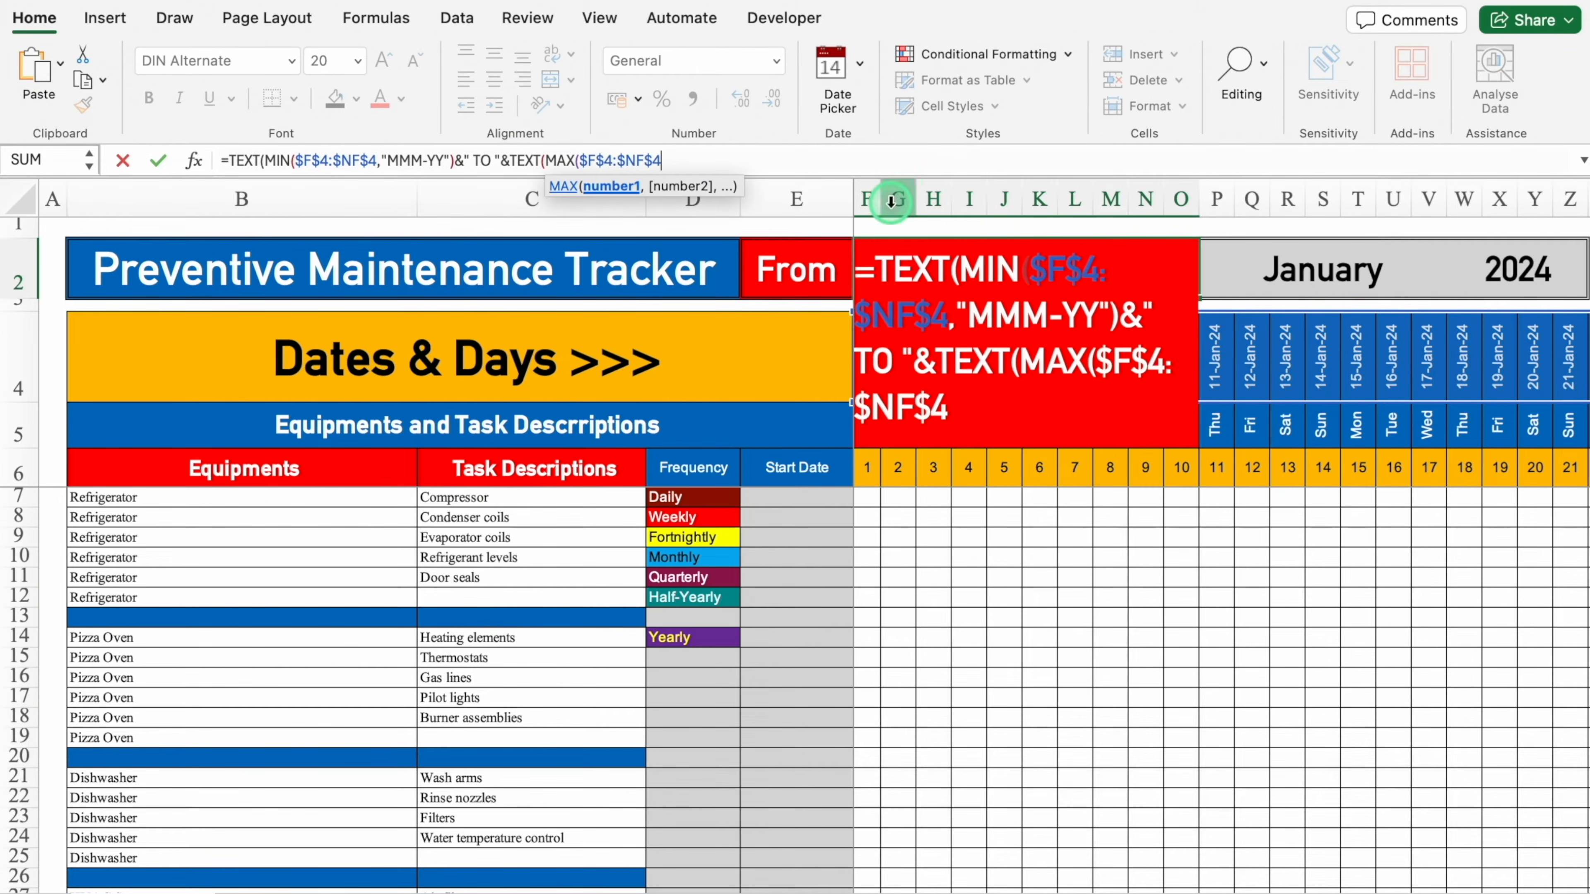
Complete the F2 heading formula as =TEXT(MIN($F$4:$NF$4),"MMM-YY")&" TO "&TEXT(MAX($F$4:$NF$4),"MMM-YY")
text(),)
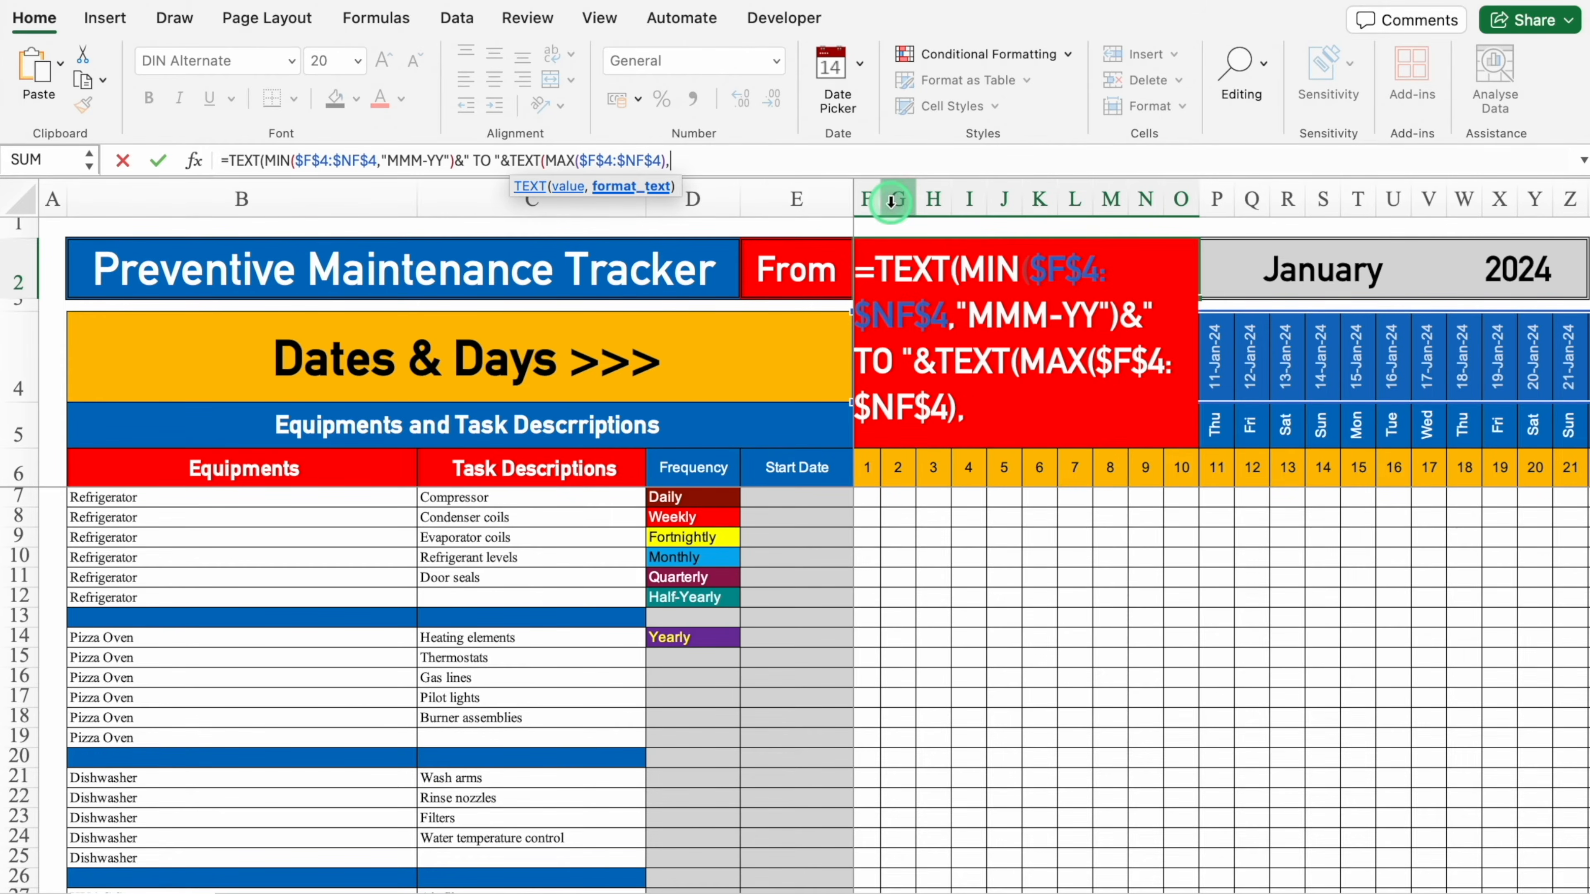
text(")
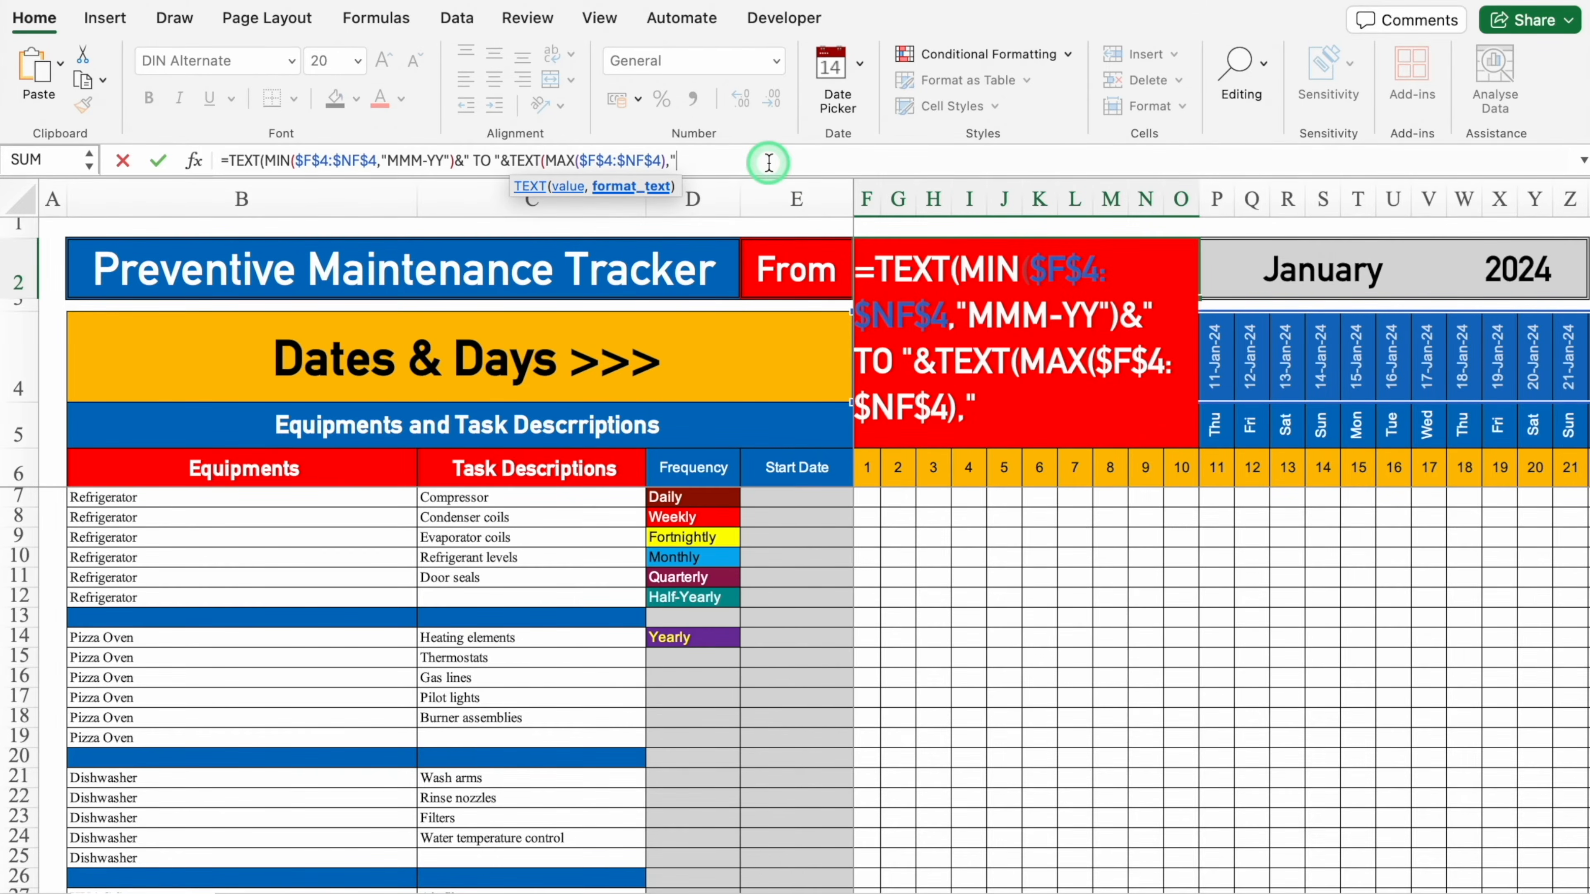
text(MMM-YY)
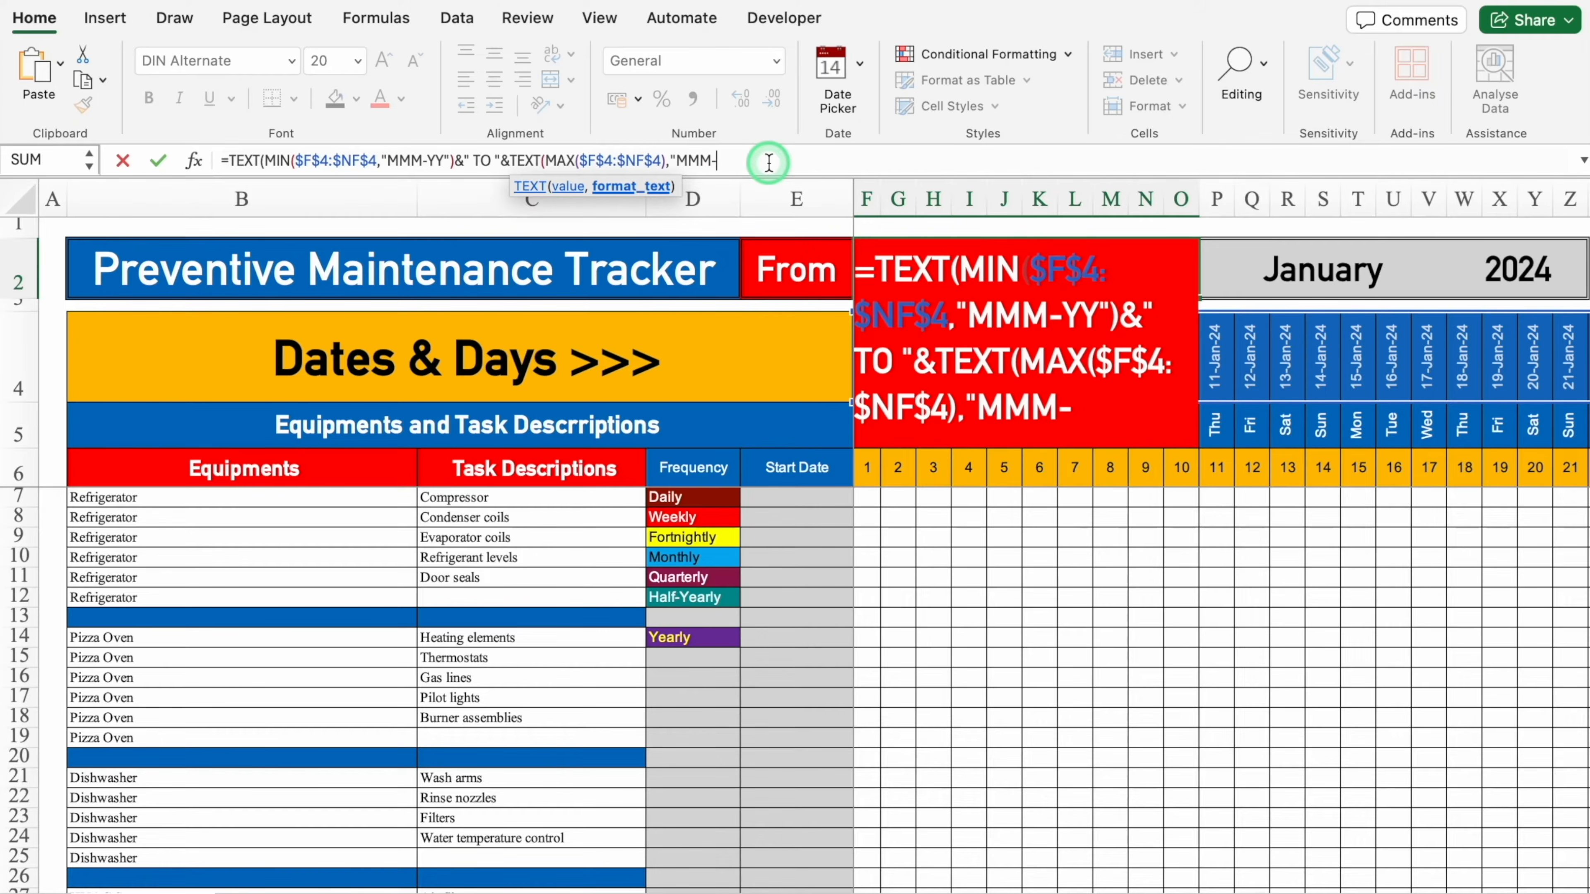
text("))
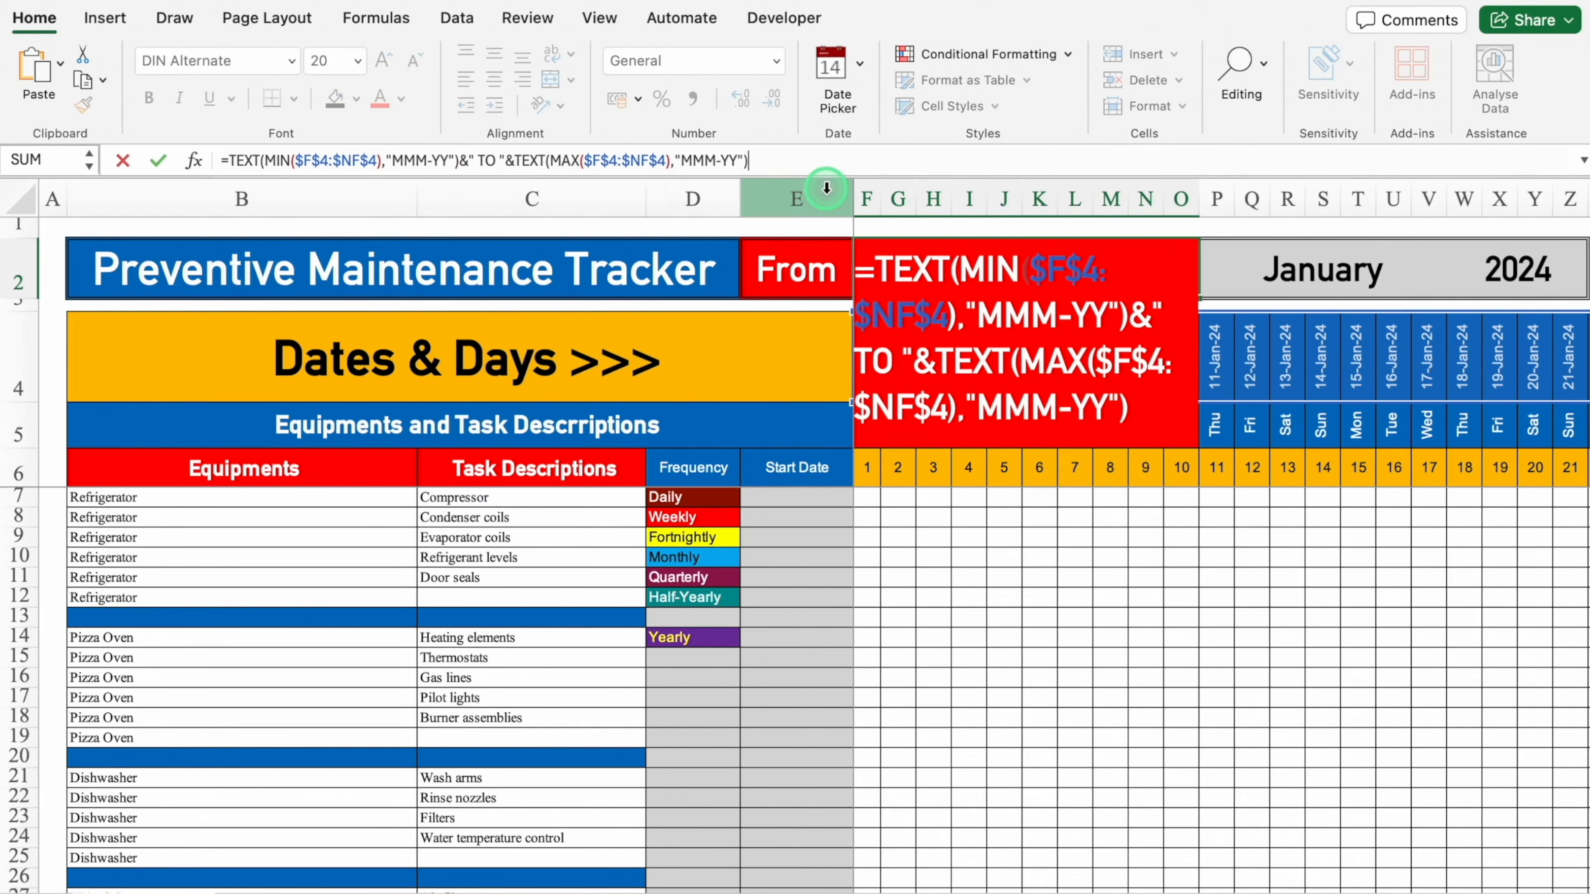
key(Return)
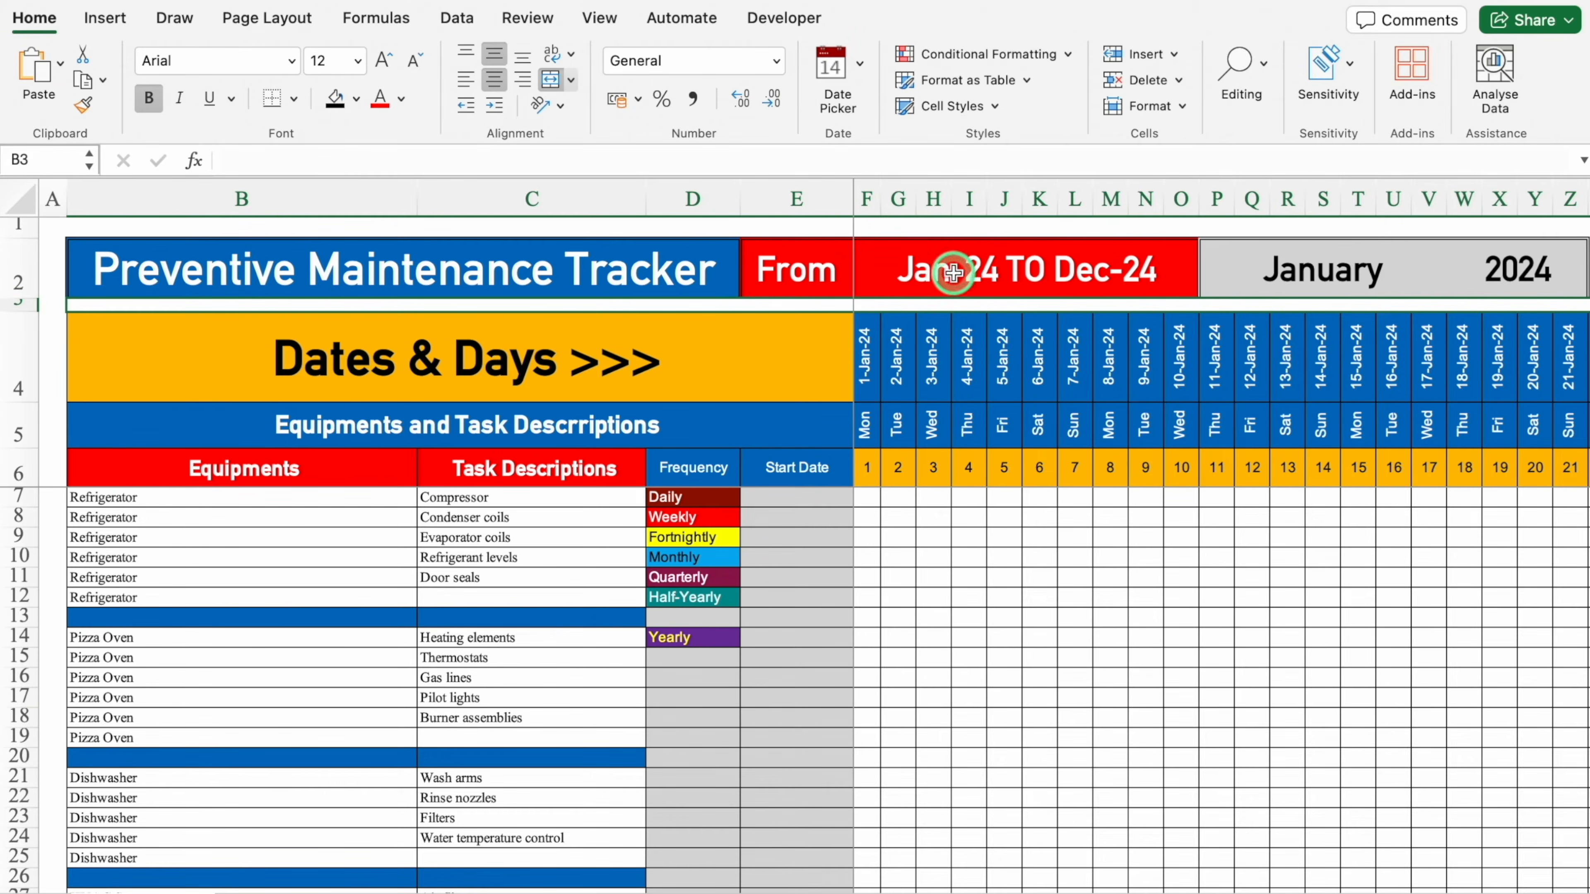
Test the period heading by switching the month in P2 to April and back to January
click(1320, 263)
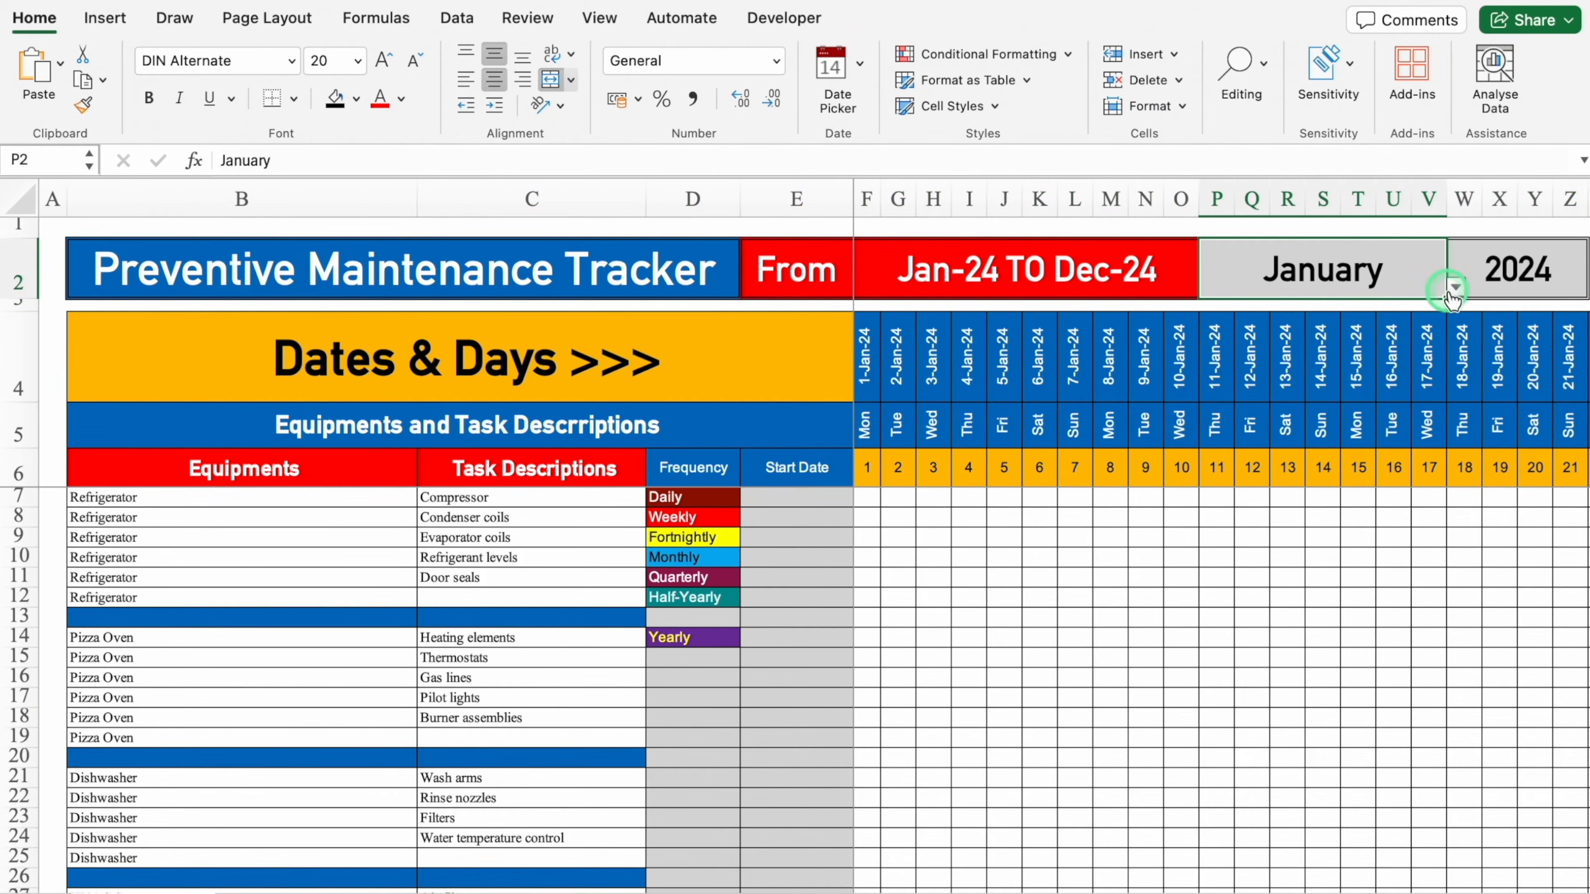
click(1456, 286)
click(1259, 379)
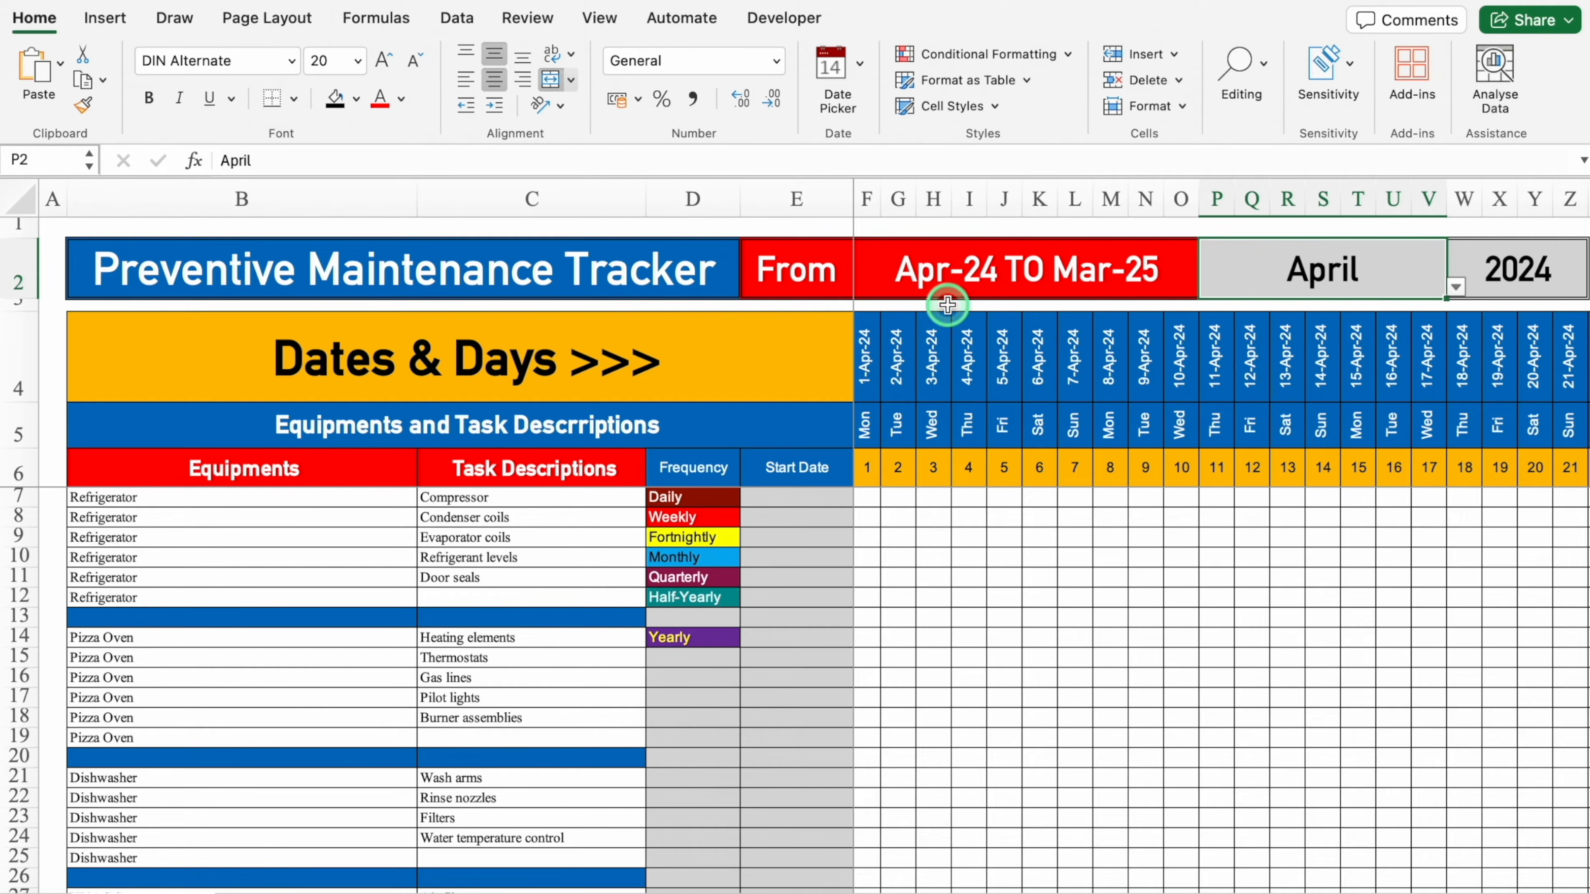
click(1456, 286)
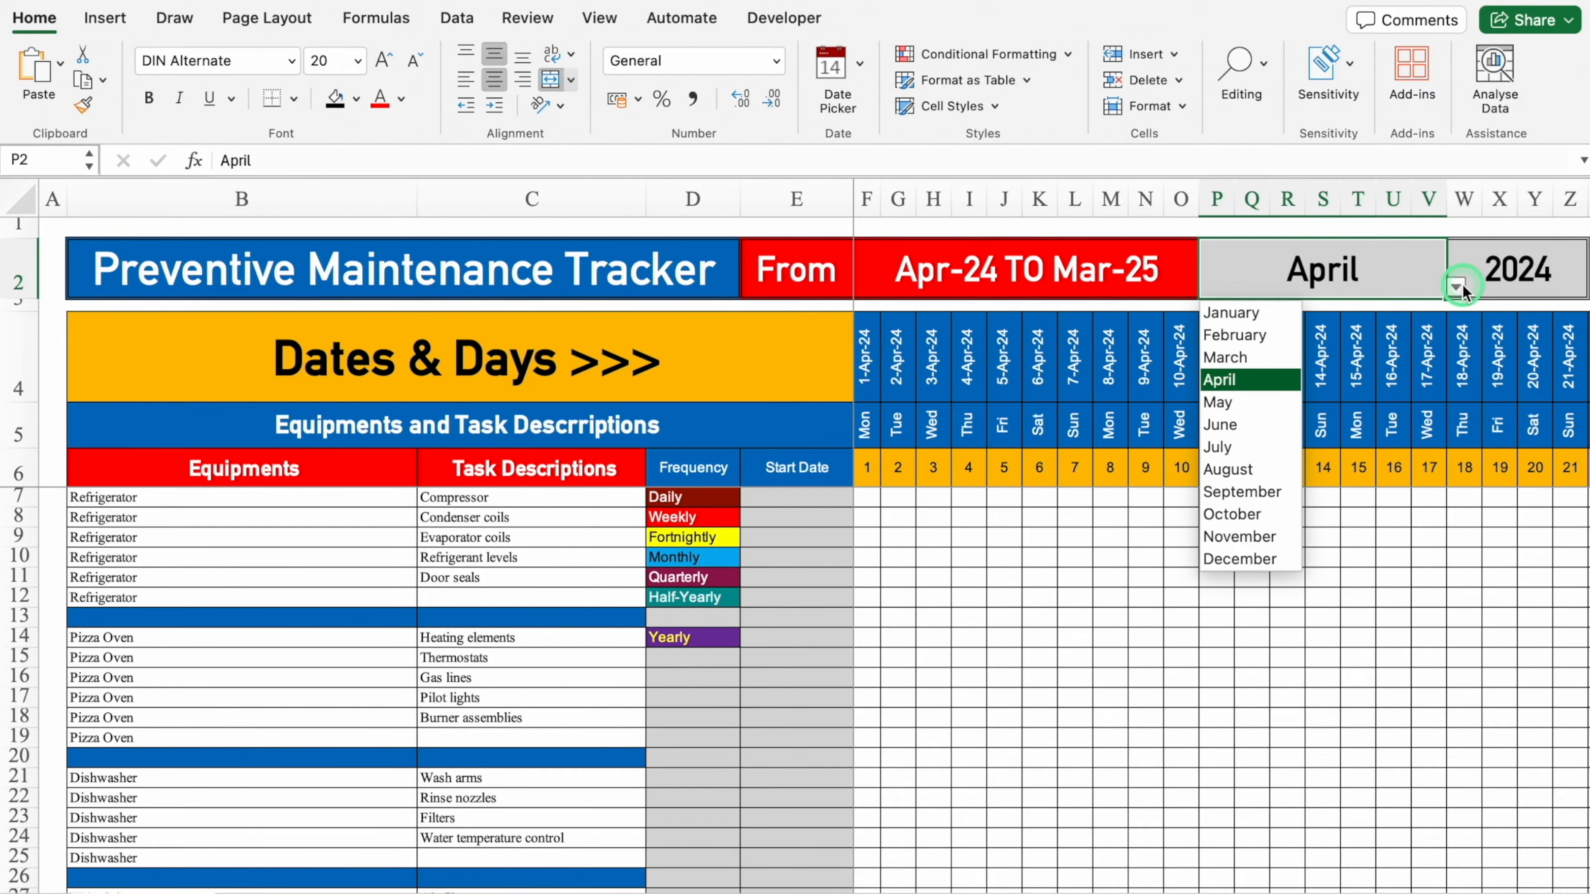
click(1263, 314)
Wrap the F2 heading formula in IF(P2="","",...) so it stays blank when no month is chosen
click(1040, 254)
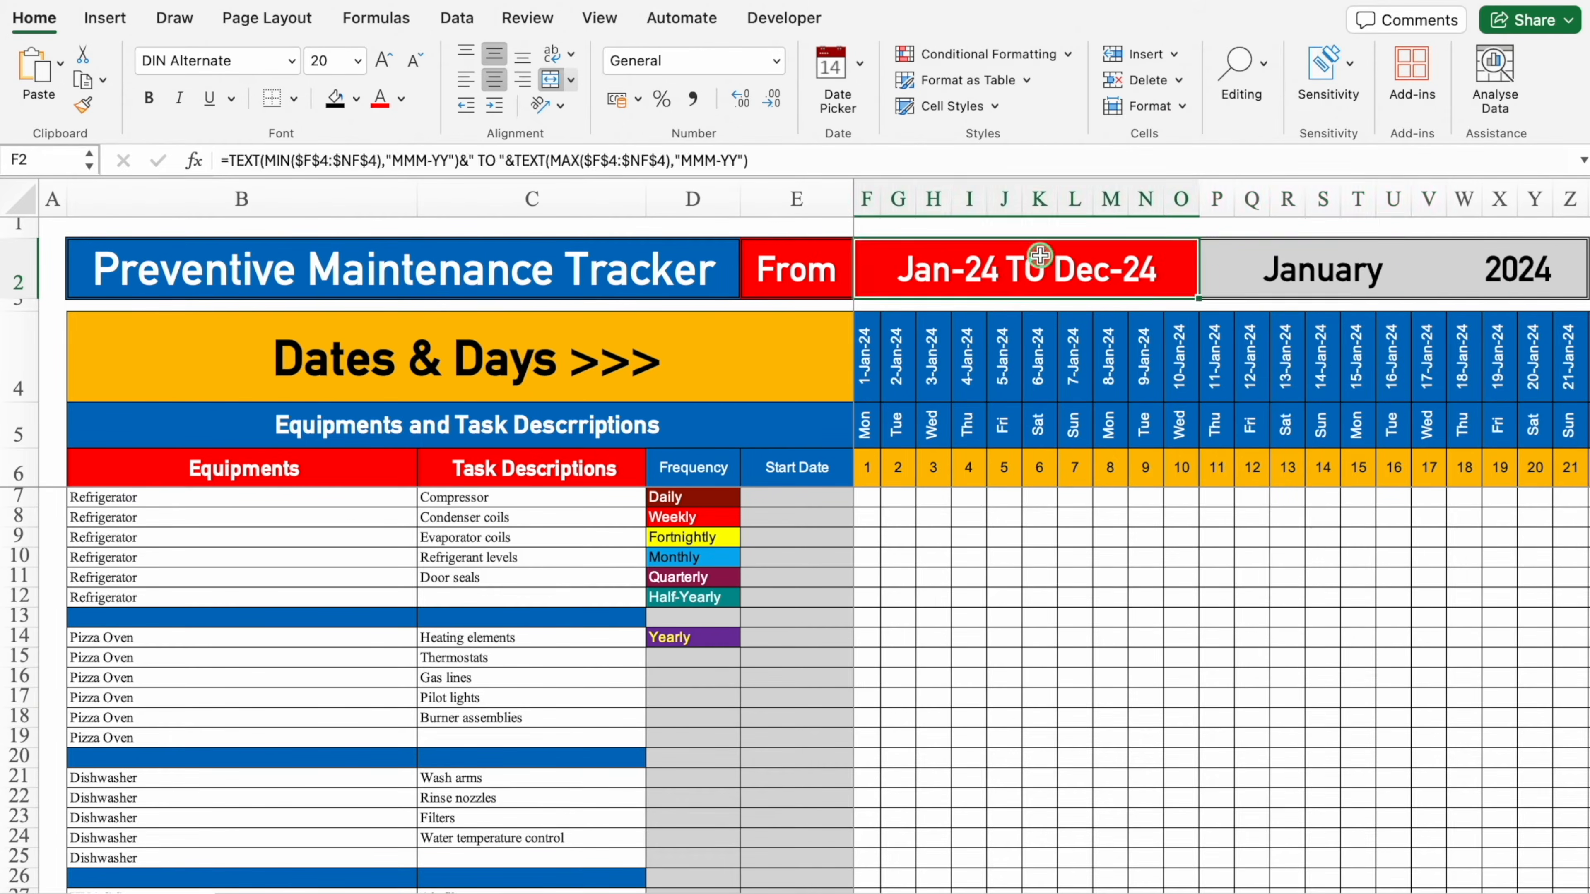
click(224, 161)
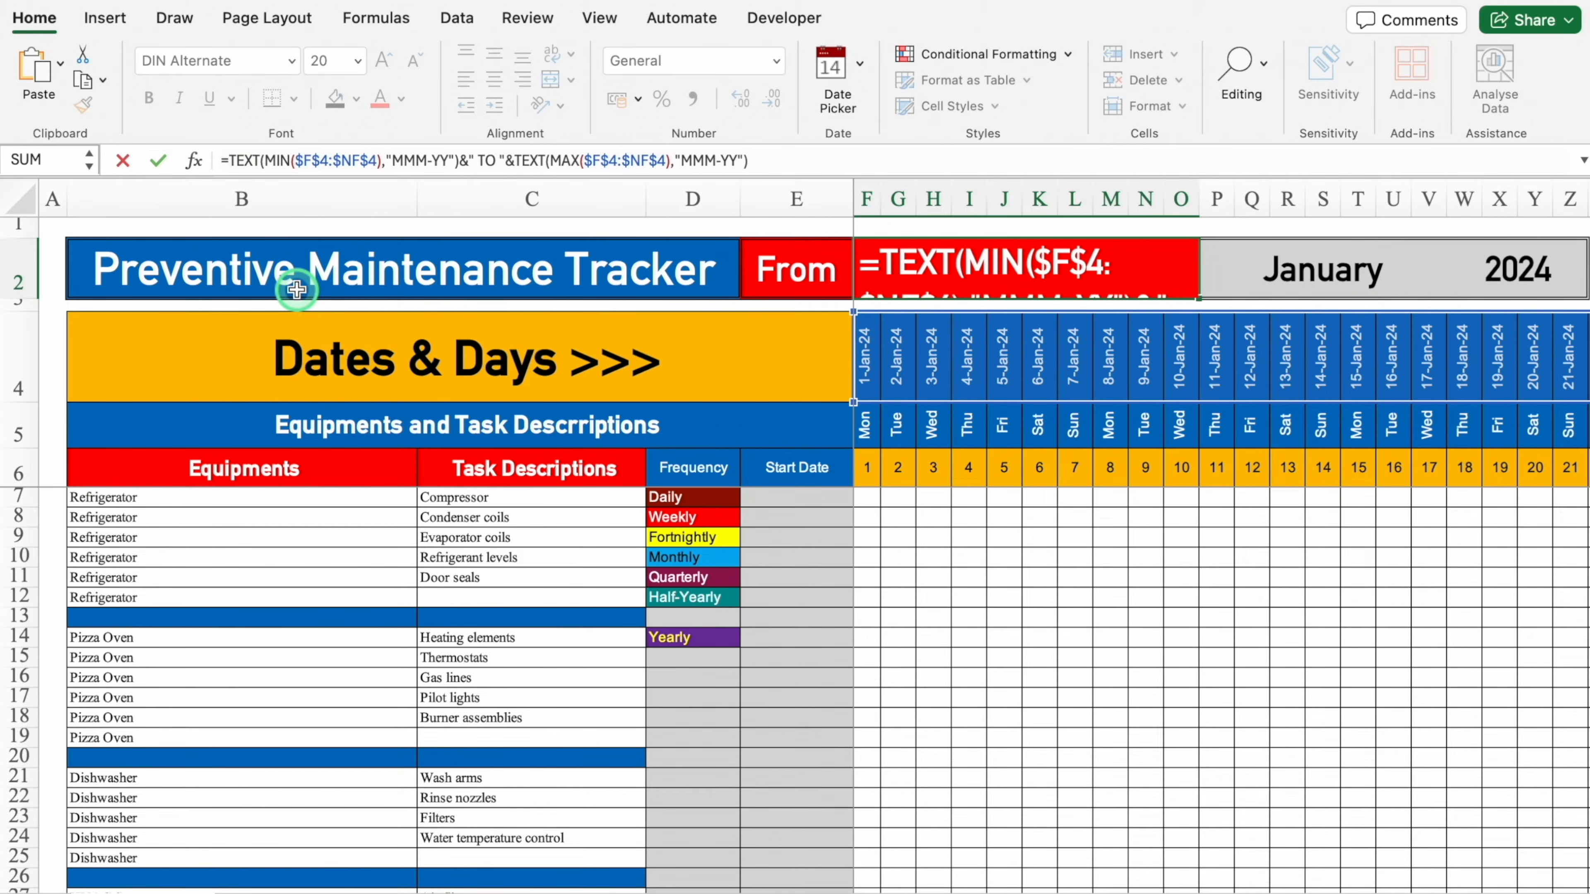
text(IF()
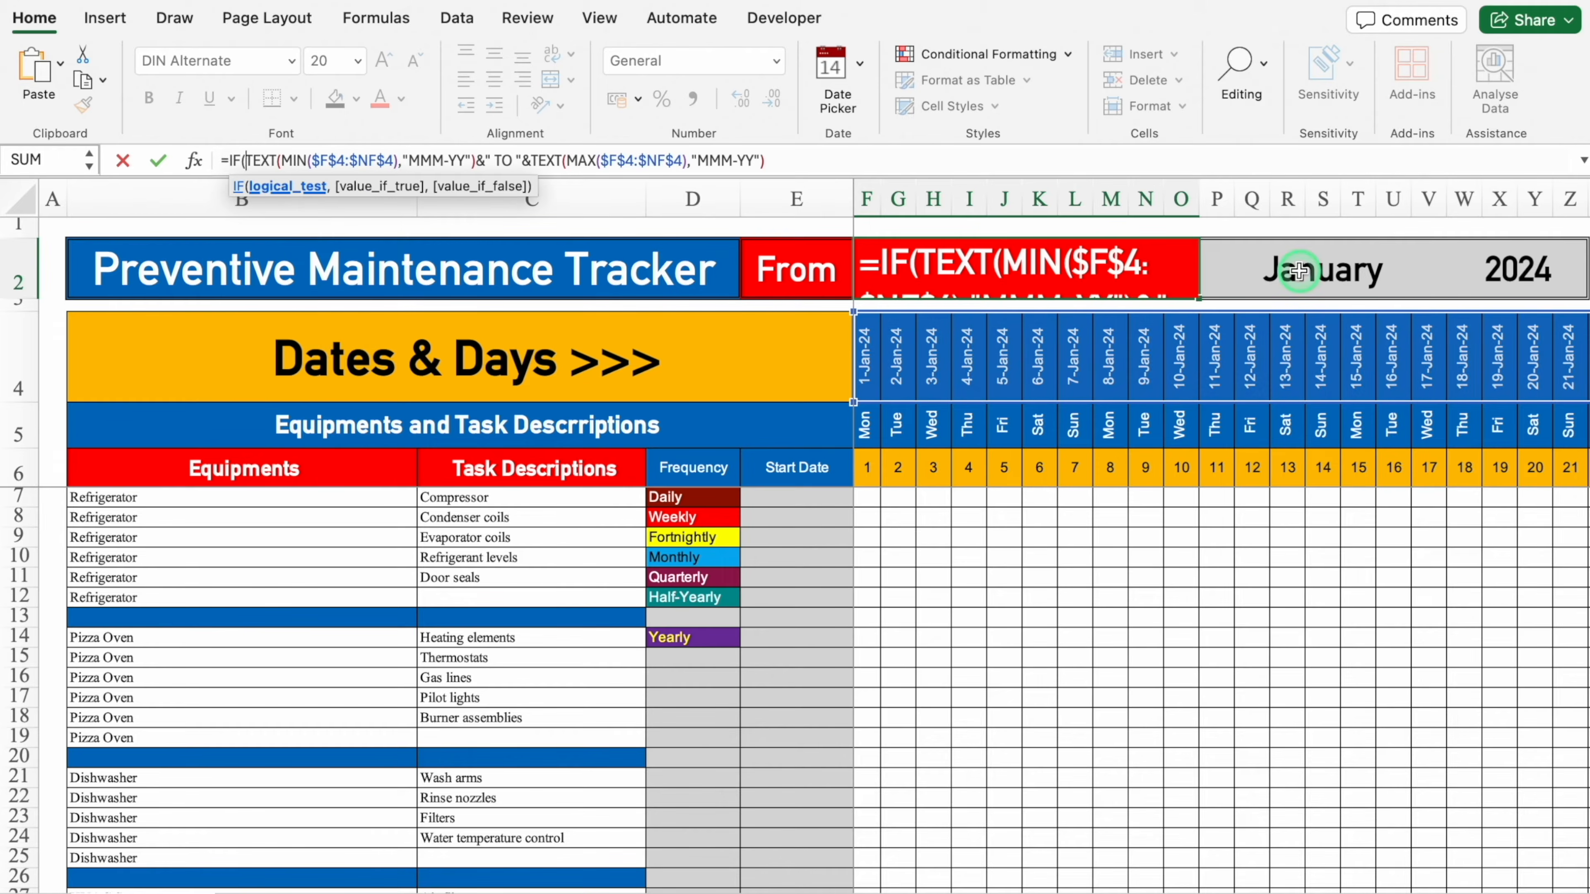
click(1298, 270)
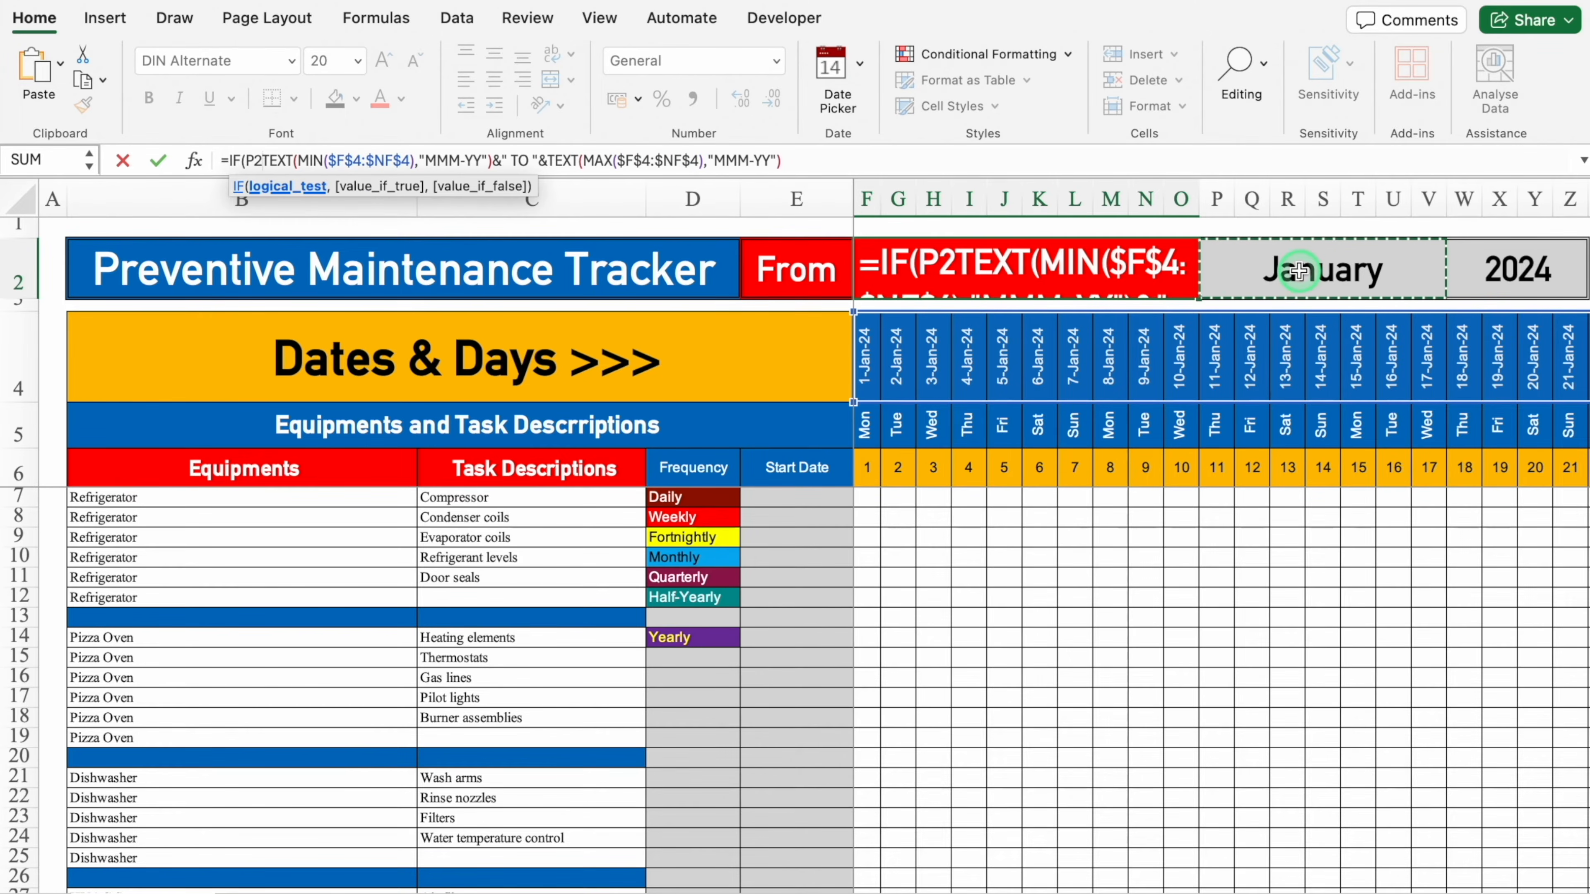
text(=)
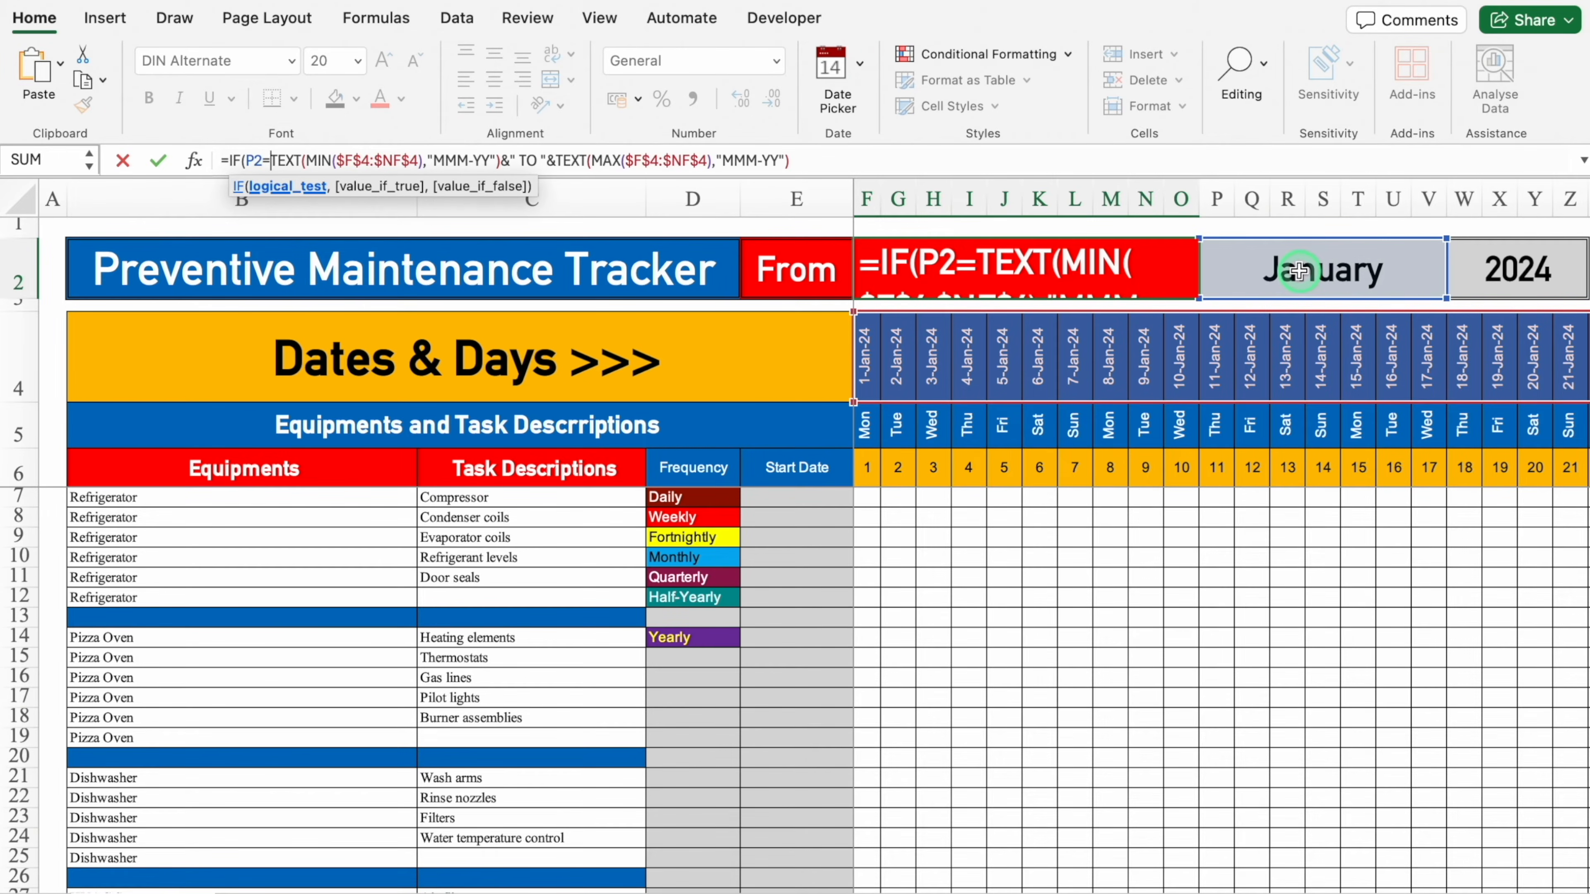
text("")
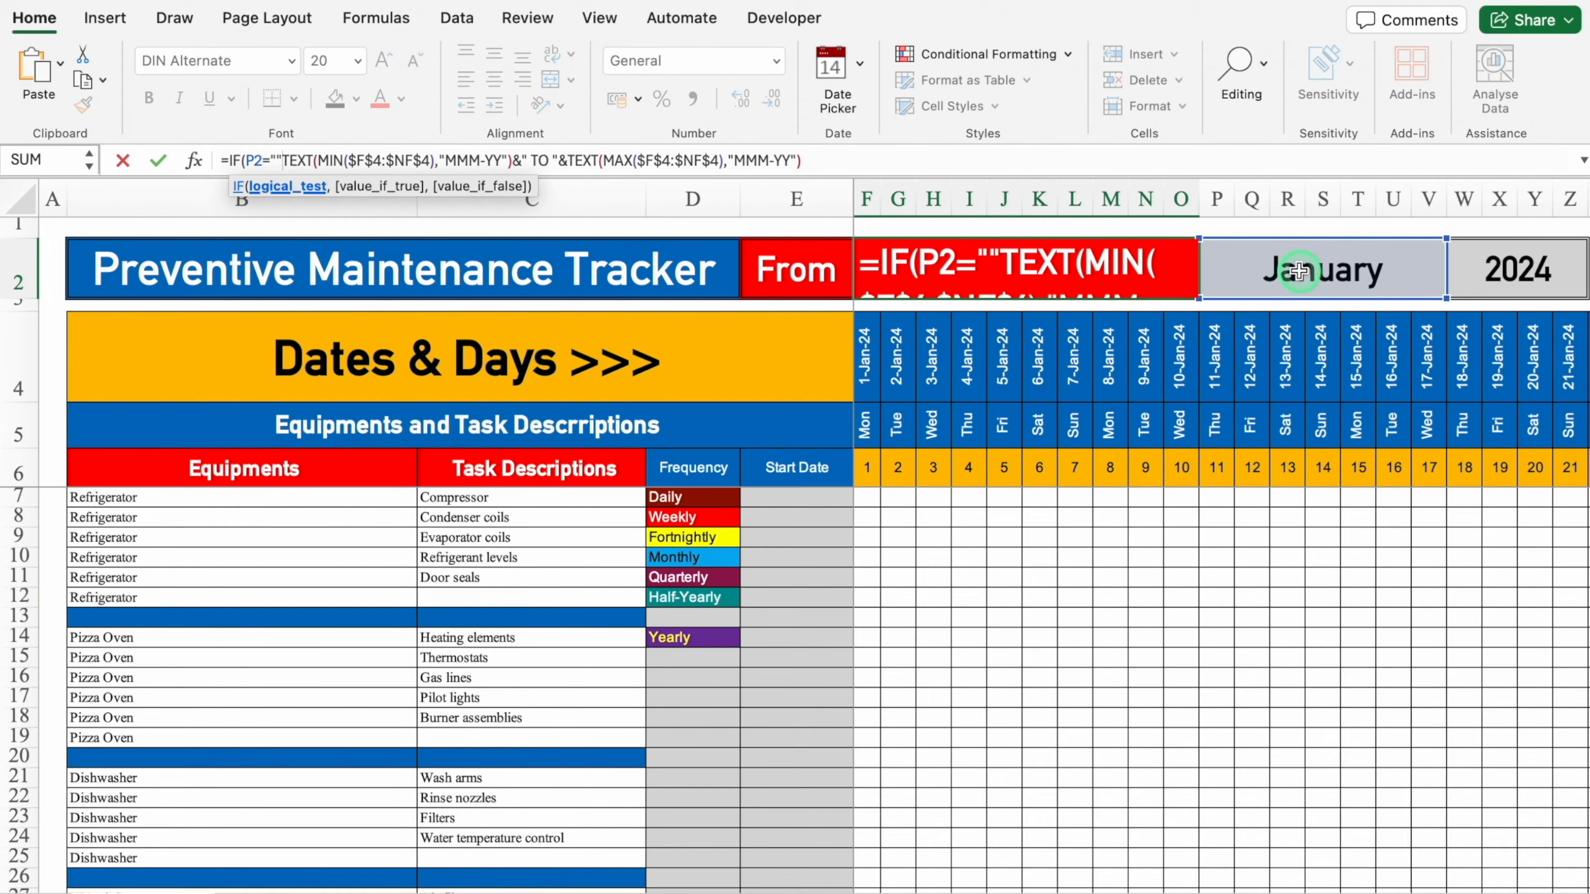
text(,)
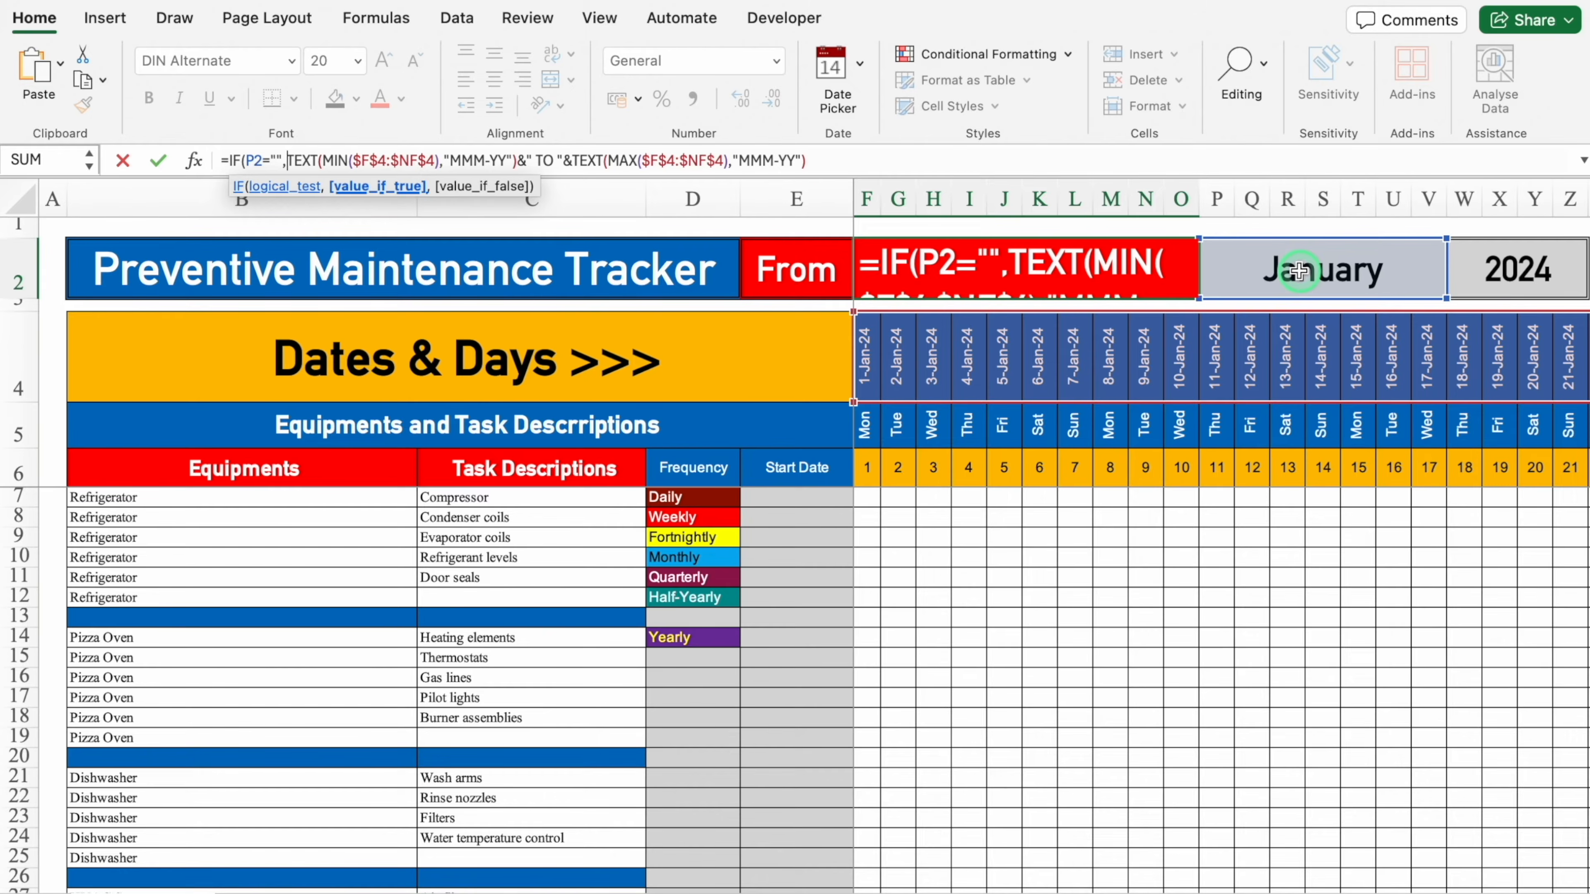
text("")
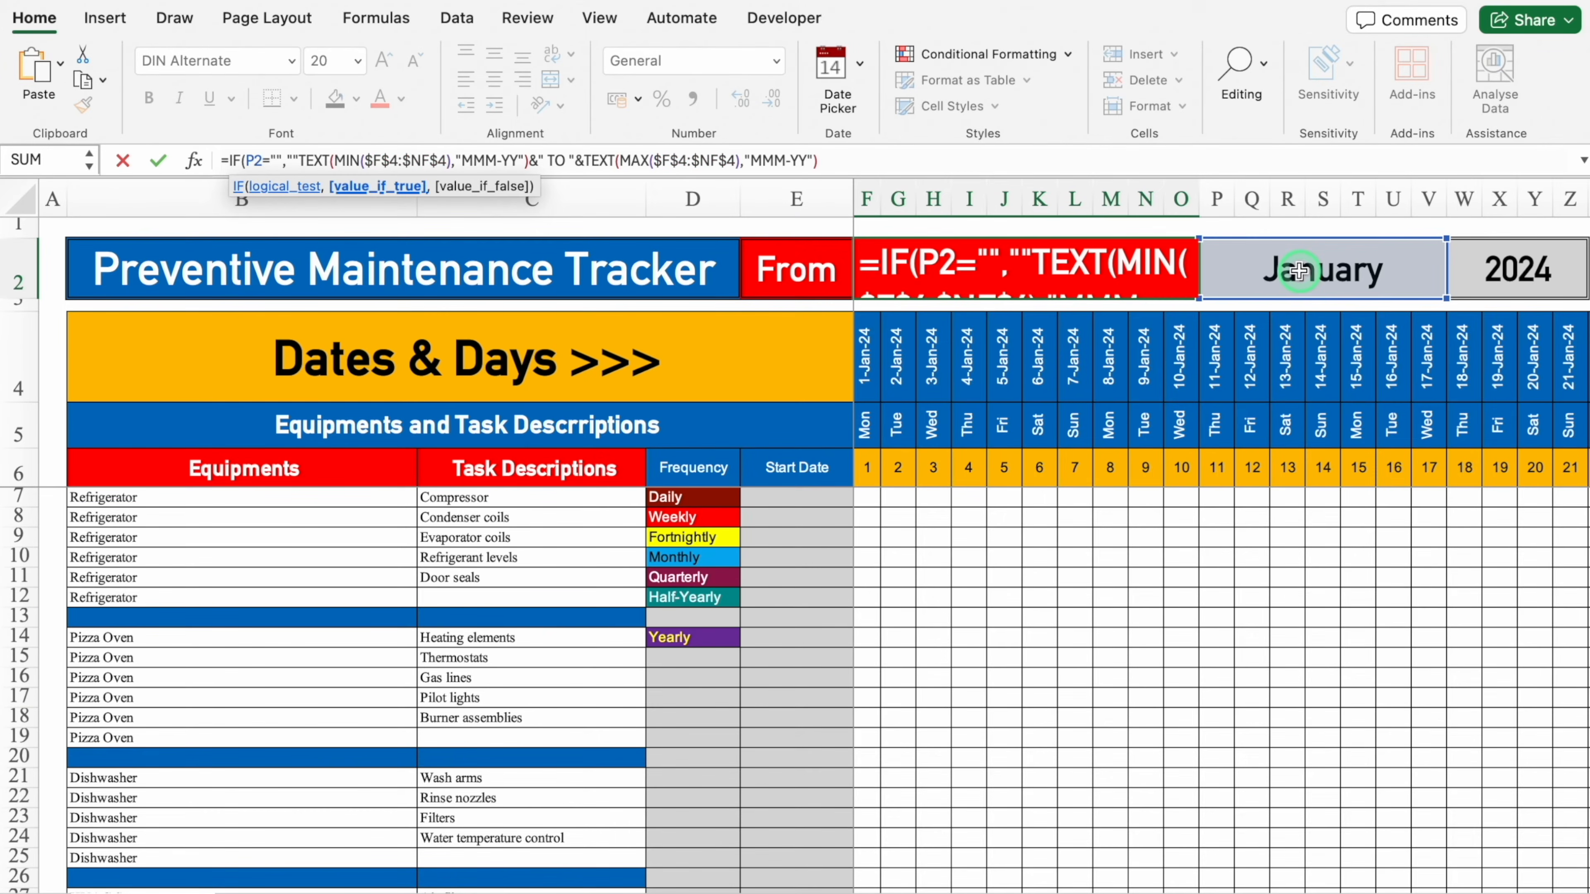
text(,)
click(833, 161)
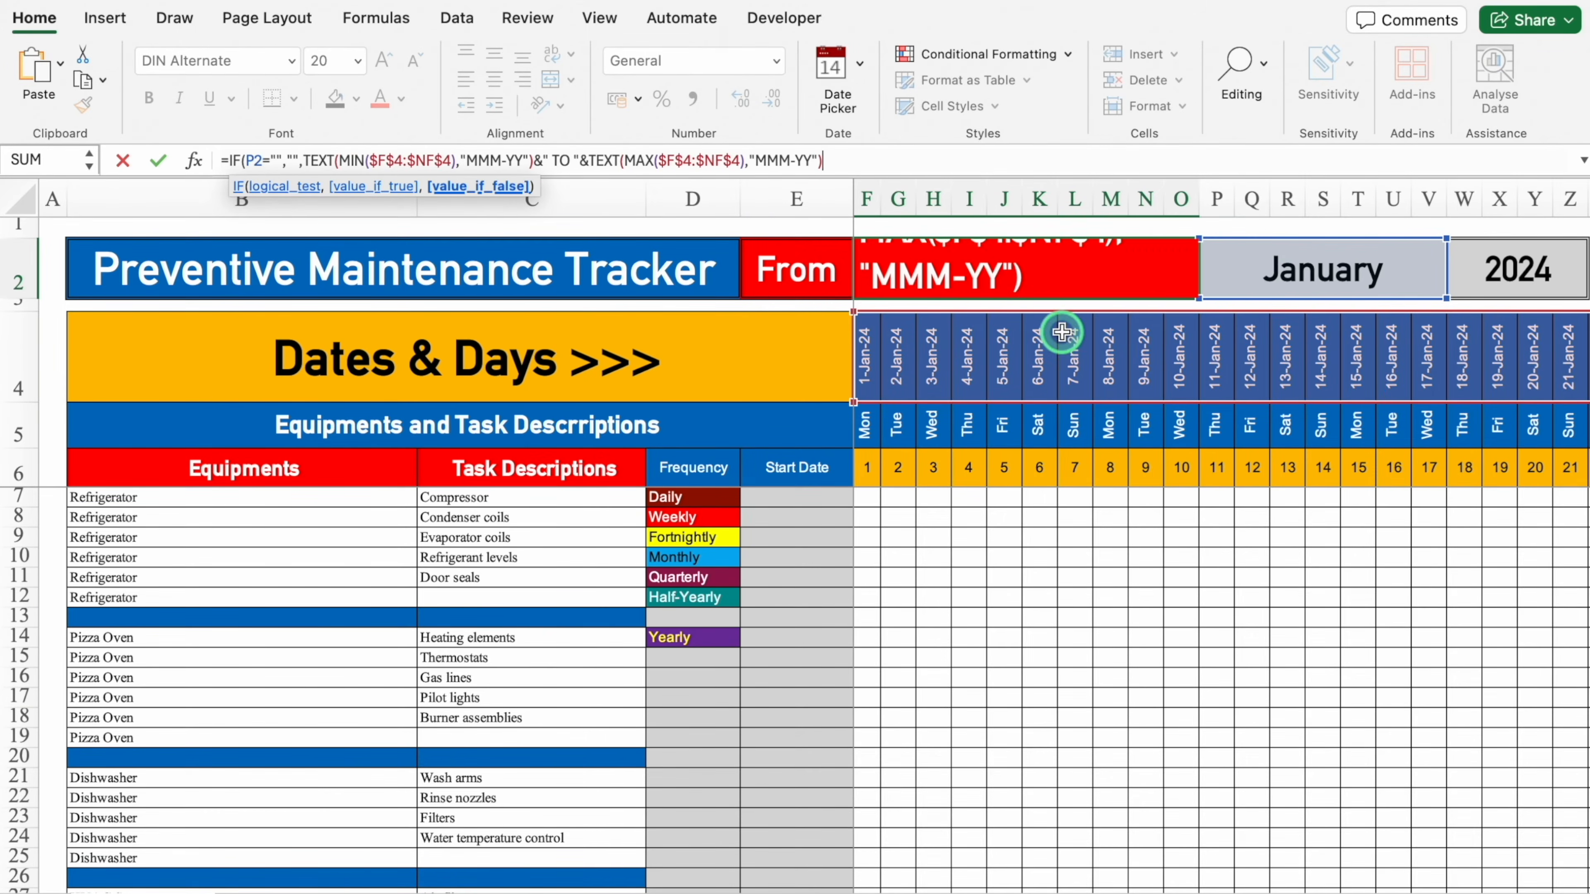
key(Return)
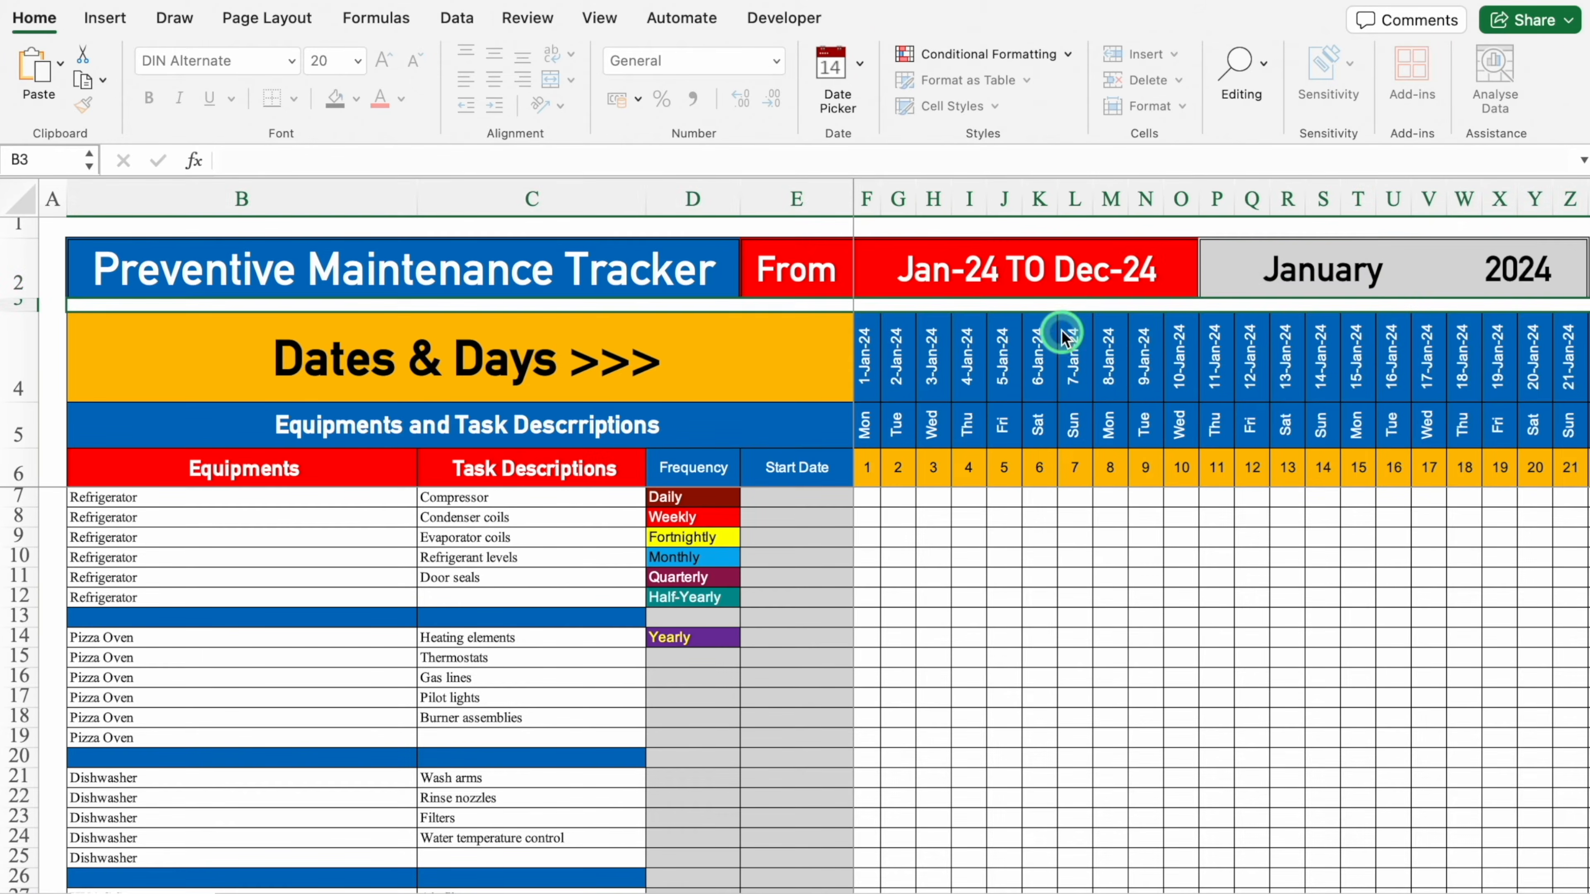
Clear the month in P2 and wrap the F4 start date formula as =IFERROR(DATEVALUE("1"&P2&W2),"")
click(1264, 285)
key(Delete)
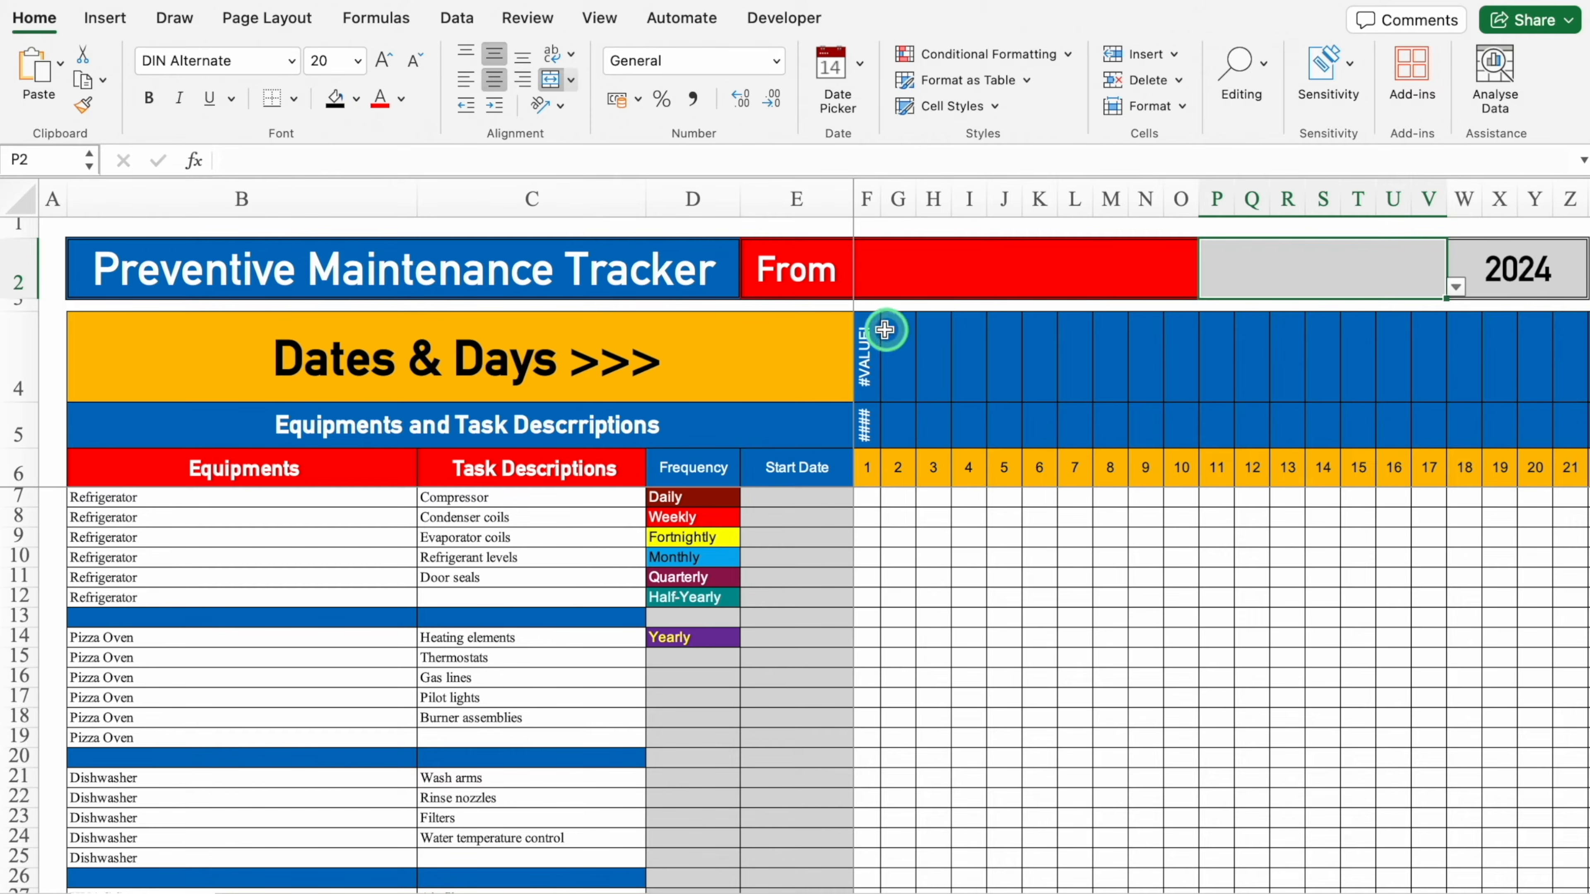
click(865, 359)
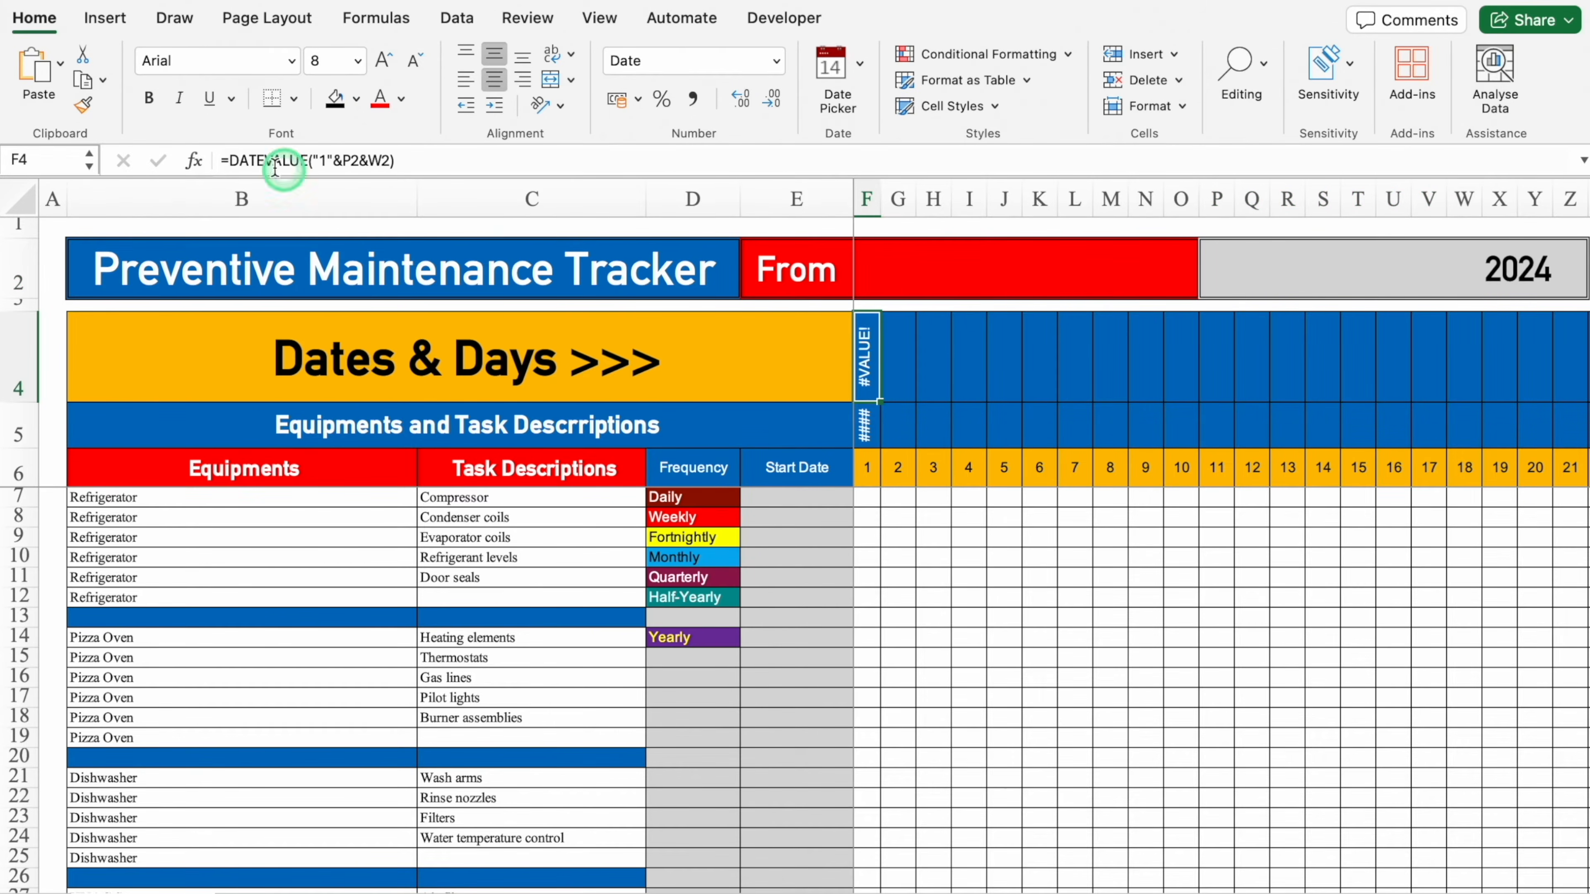
click(229, 161)
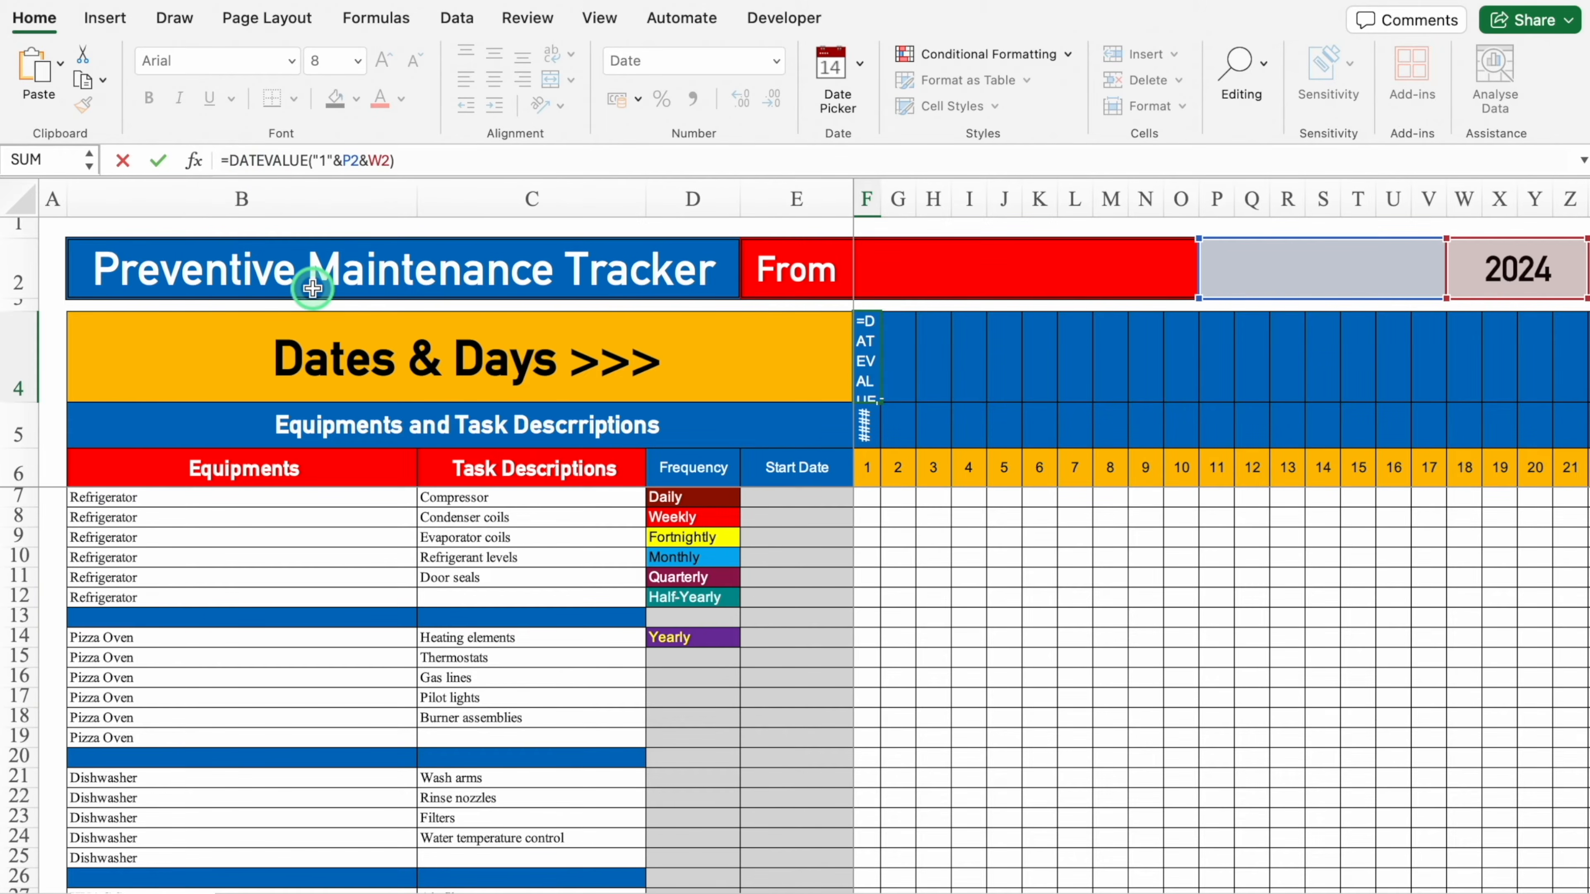
text(IFER)
double_click(255, 208)
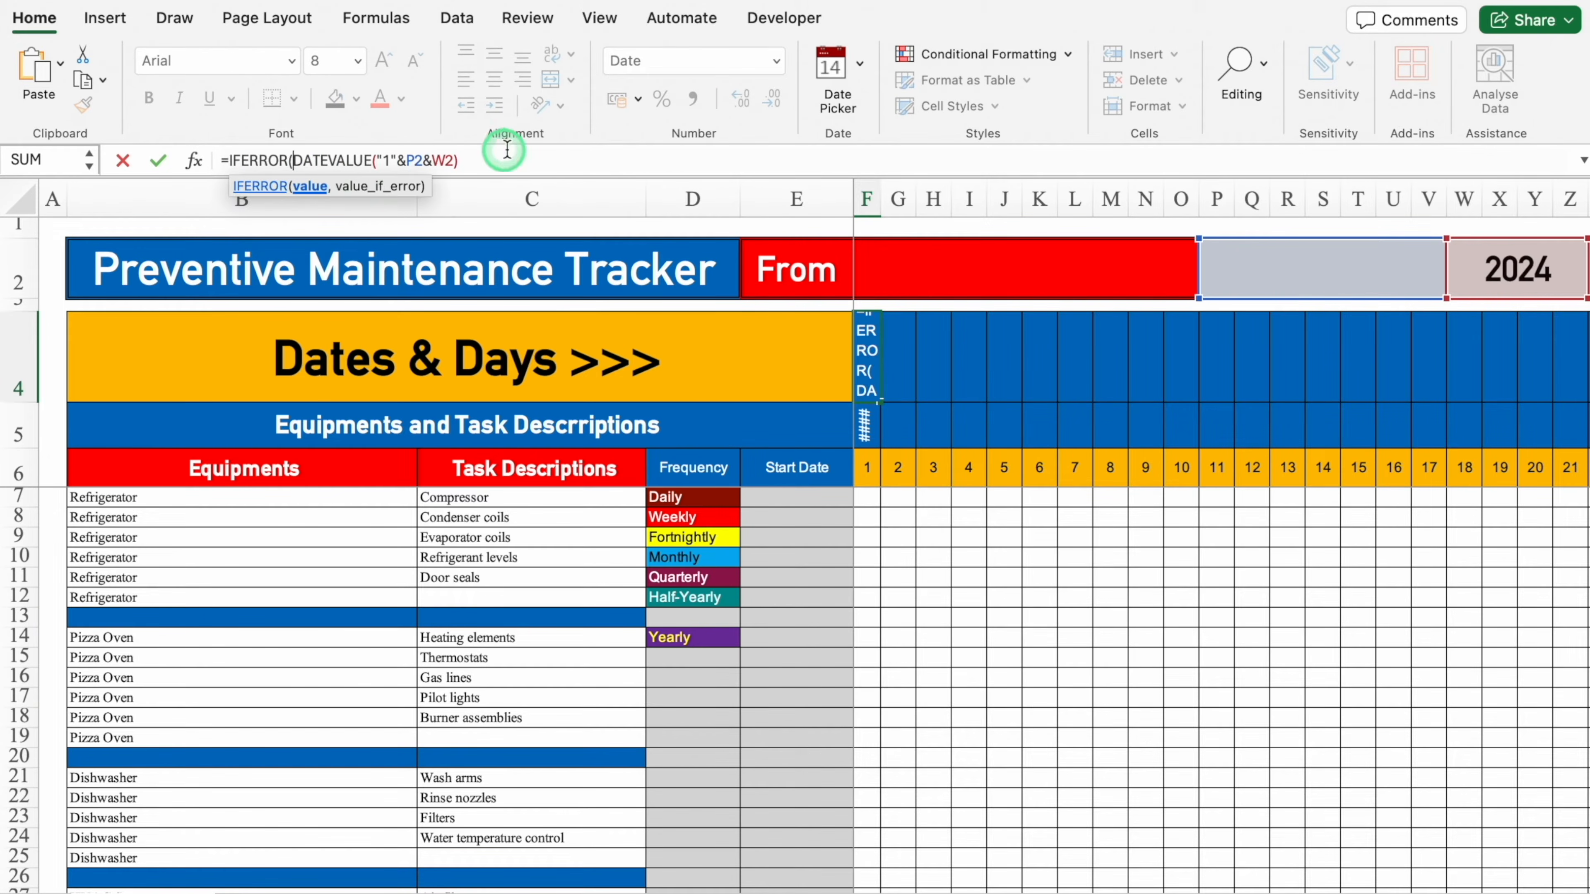
click(507, 157)
text(,"")
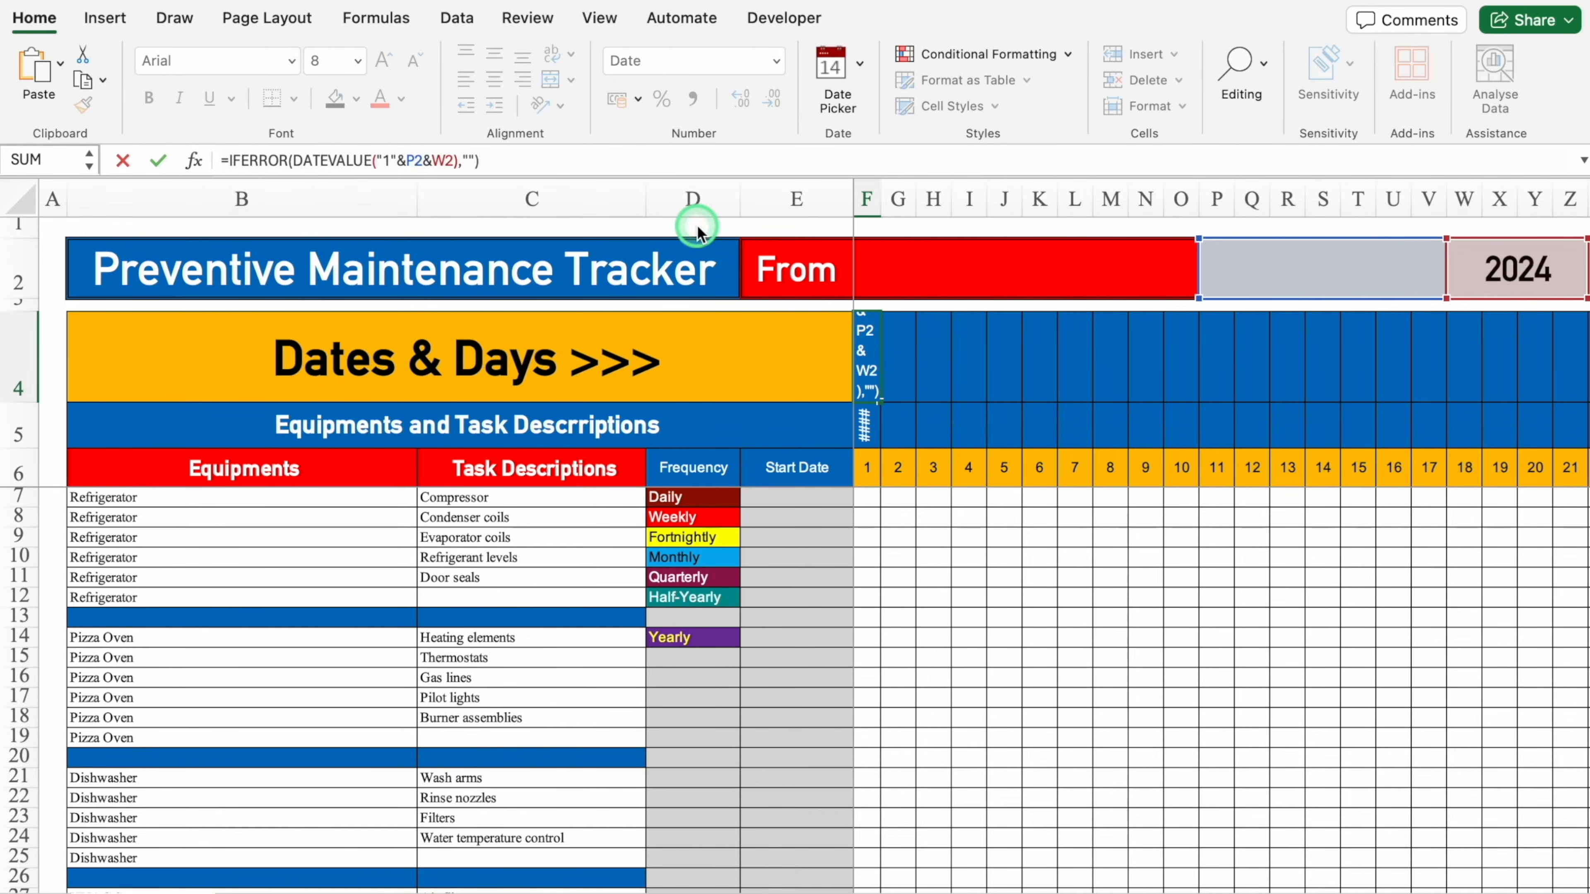
key(Return)
Choose January again from the month list in P2
click(1250, 258)
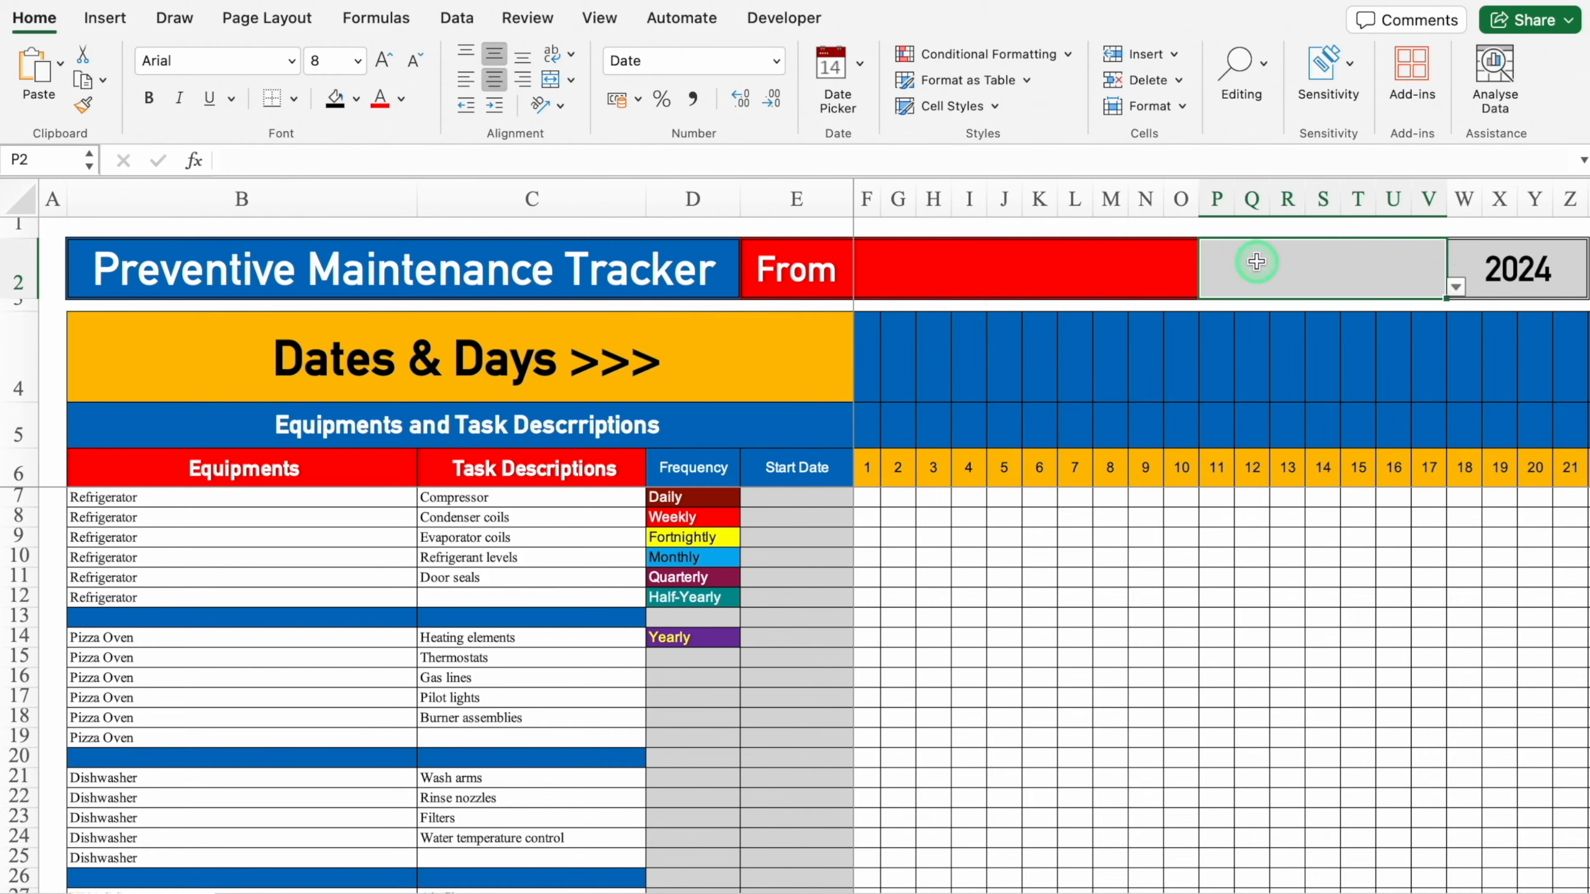
click(1455, 287)
click(1280, 312)
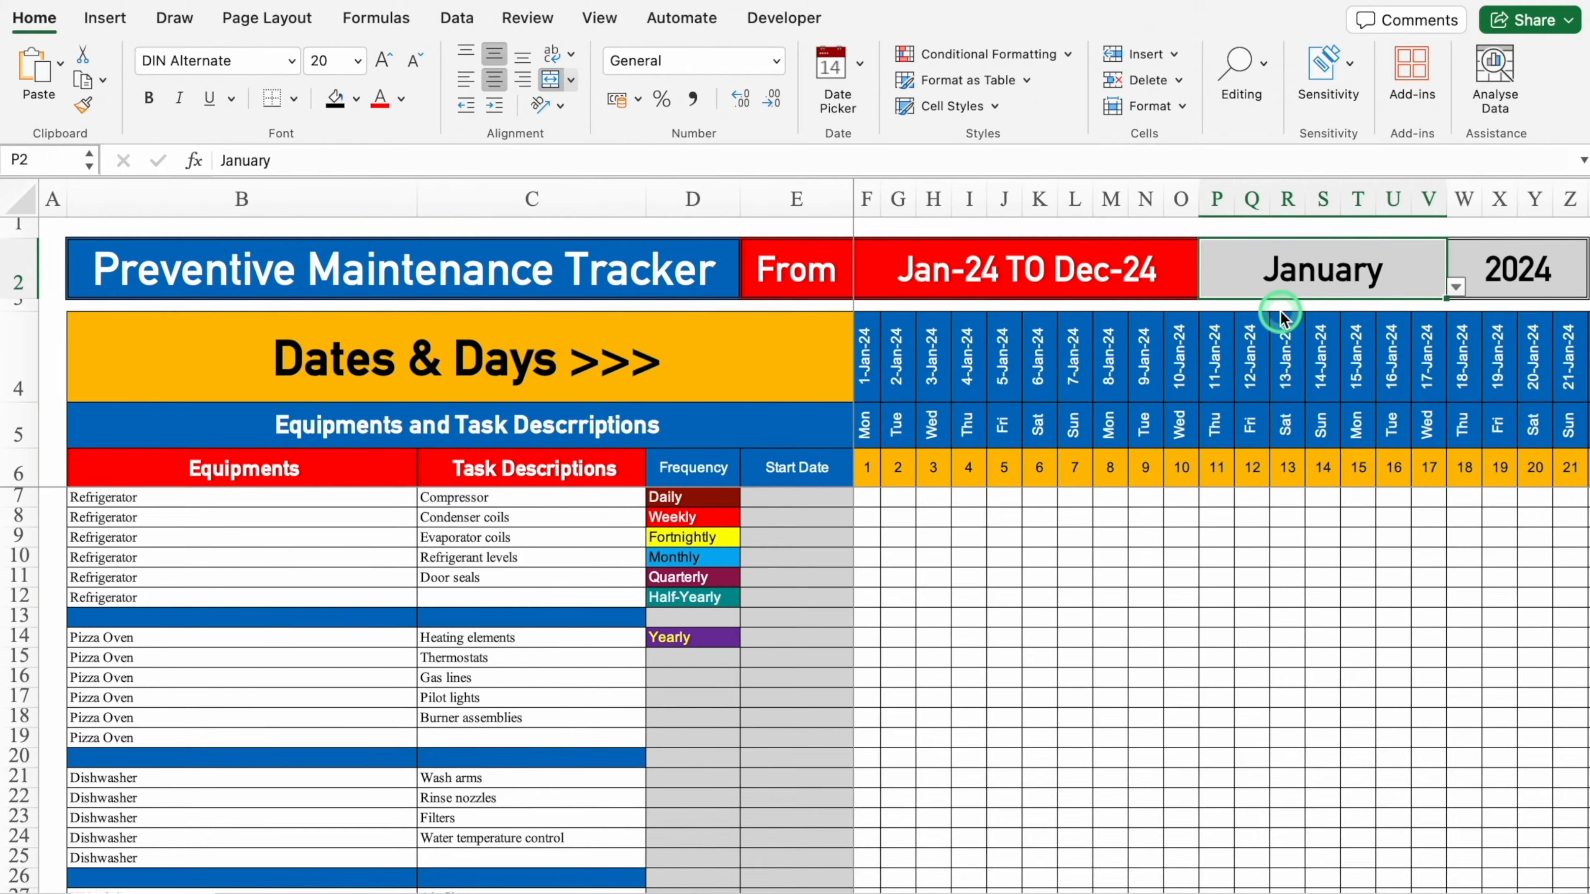
Examine the date row from January into February, including the formula in AK4
scroll(1226, 348, down, 1)
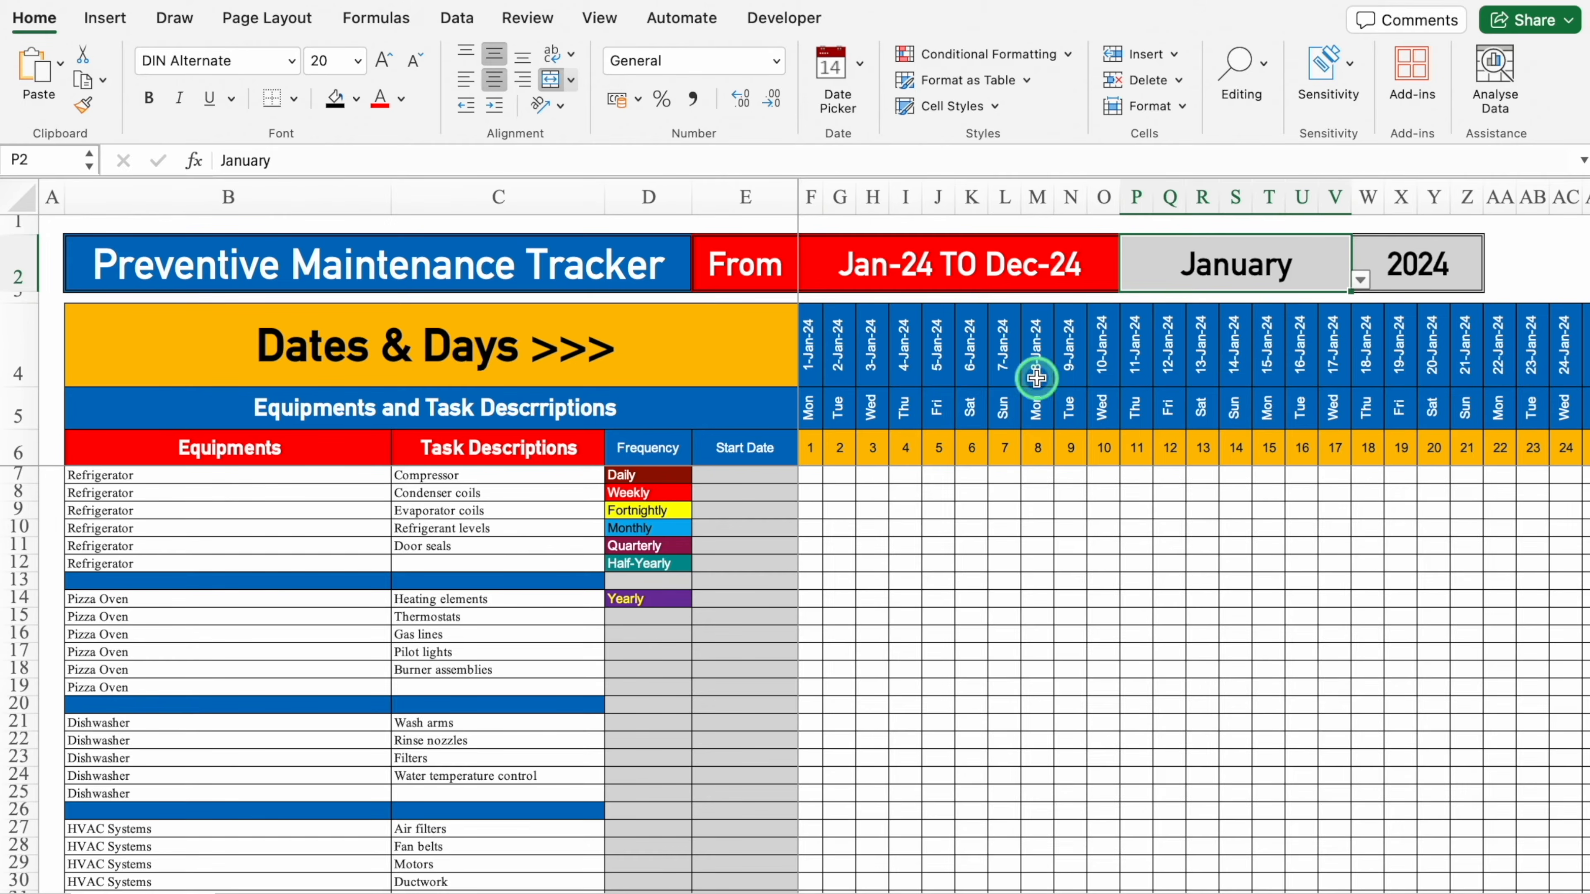
click(1433, 345)
key(Right)
key(Right)
key(Right)
key(Right)
key(Right)
key(Right)
key(Right)
key(Right)
key(Right)
key(Right)
key(Right)
key(Right)
key(Right)
key(Right)
key(Right)
key(Right)
key(Right)
key(Right)
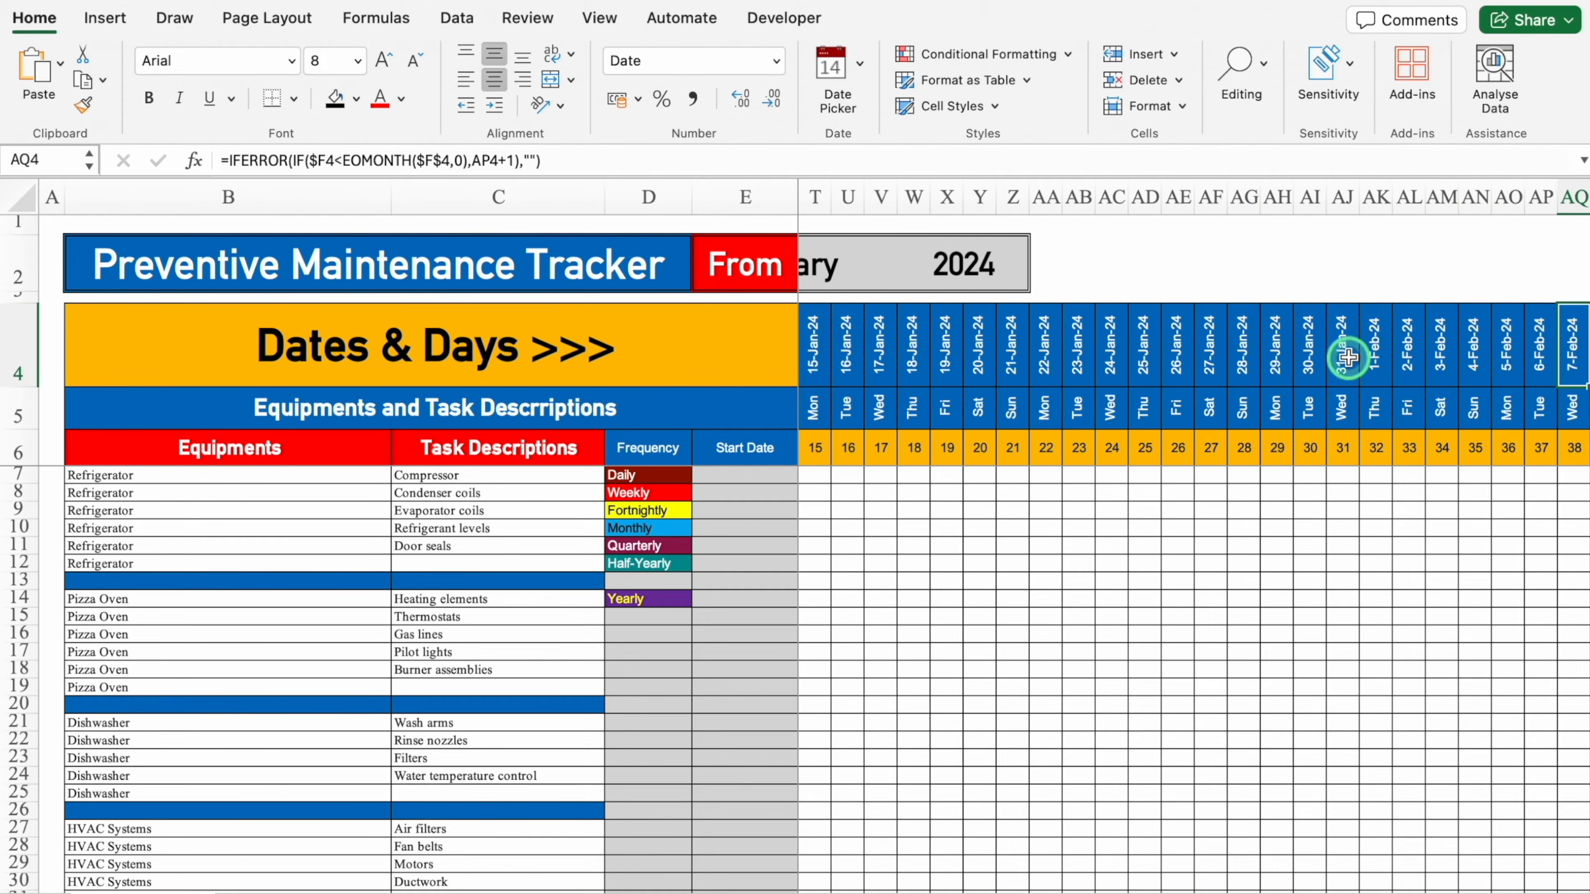
click(1366, 351)
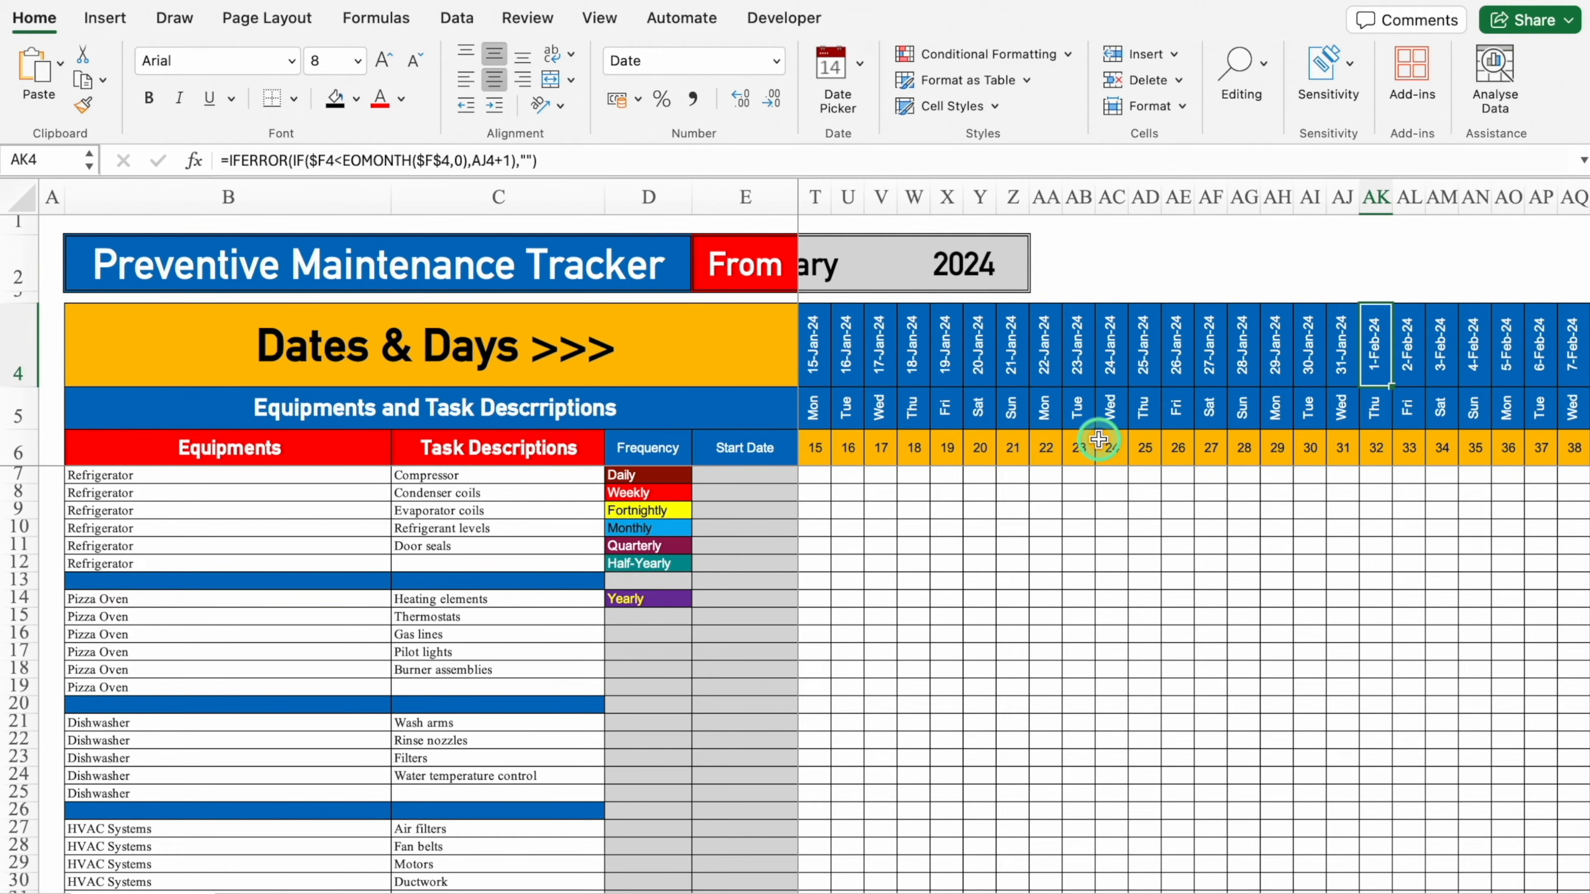
Start a Classic, formula-based conditional formatting rule for the date, weekday and number rows from F4 across to the last date
scroll(7, 879, left, 5)
click(817, 336)
drag(811, 334, 1587, 449)
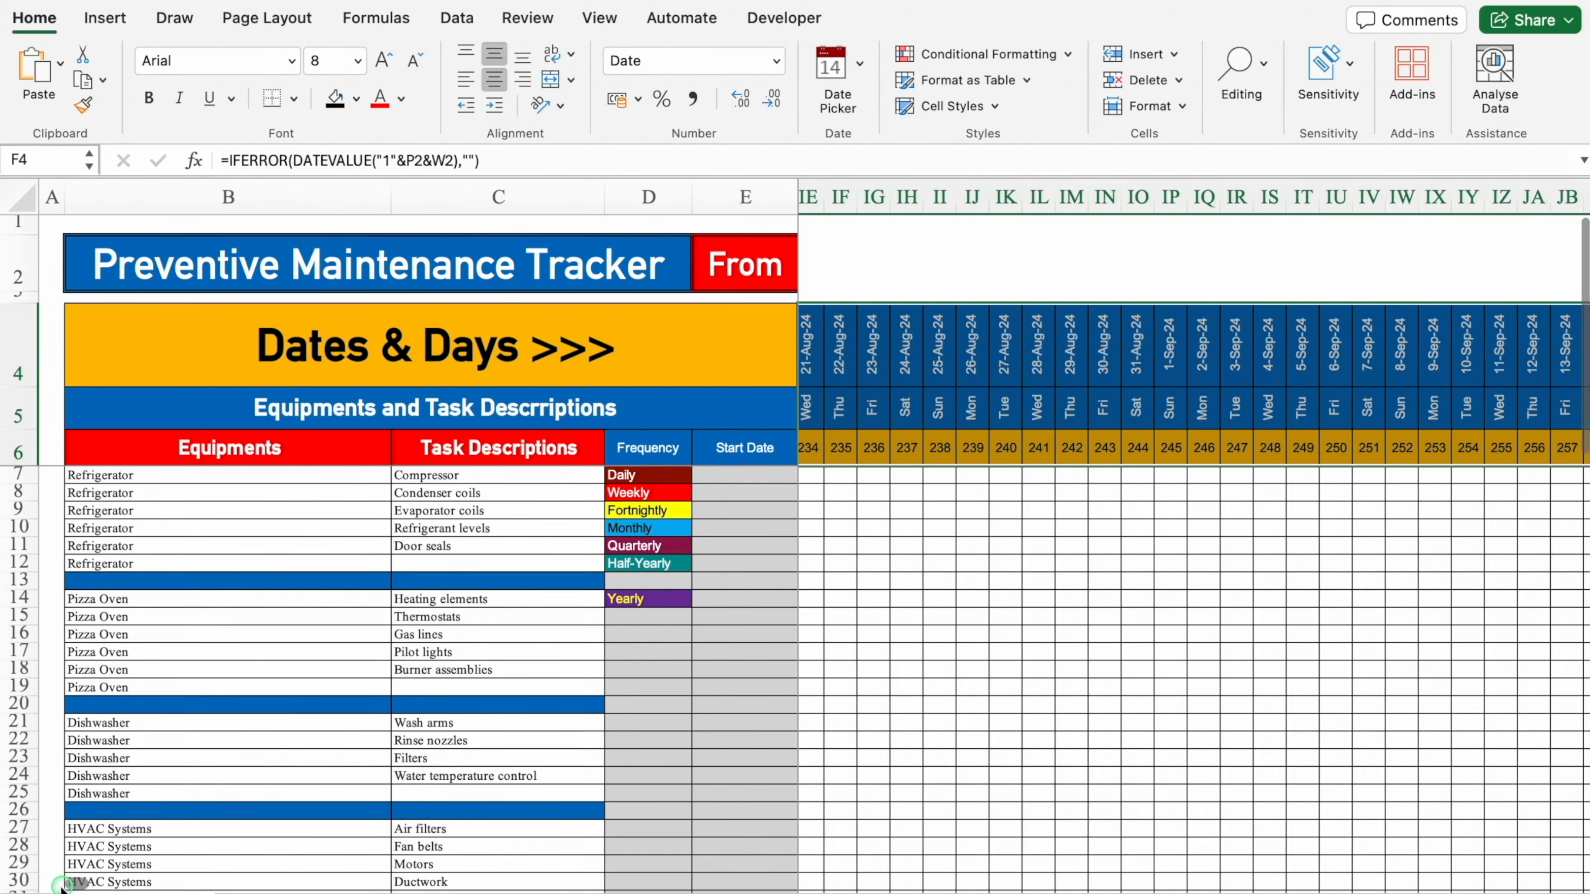
drag(72, 888, 16, 886)
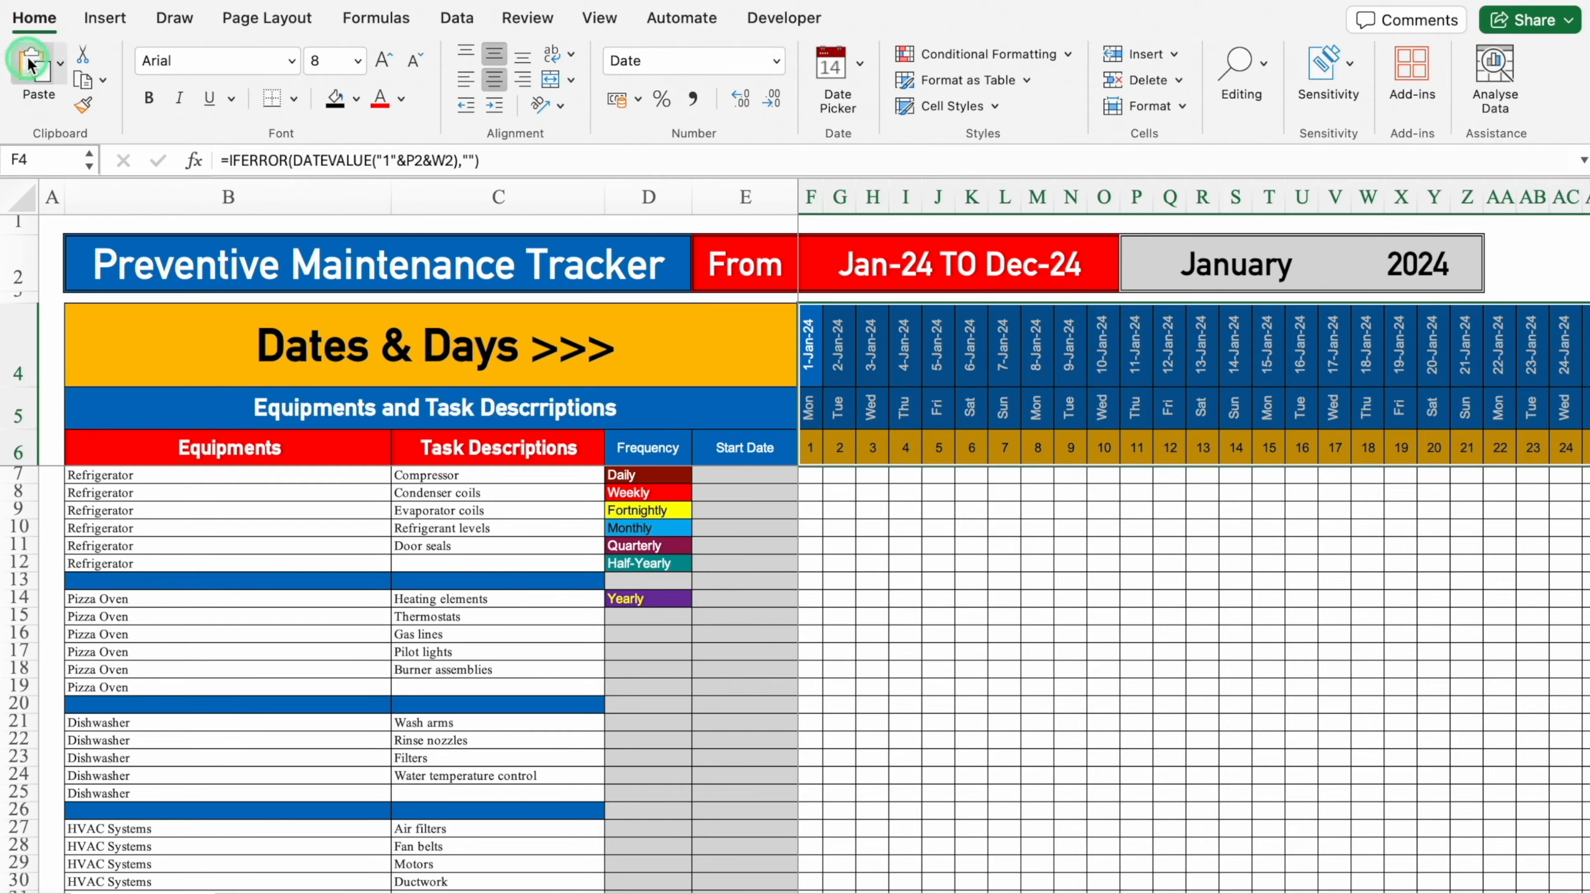
click(986, 54)
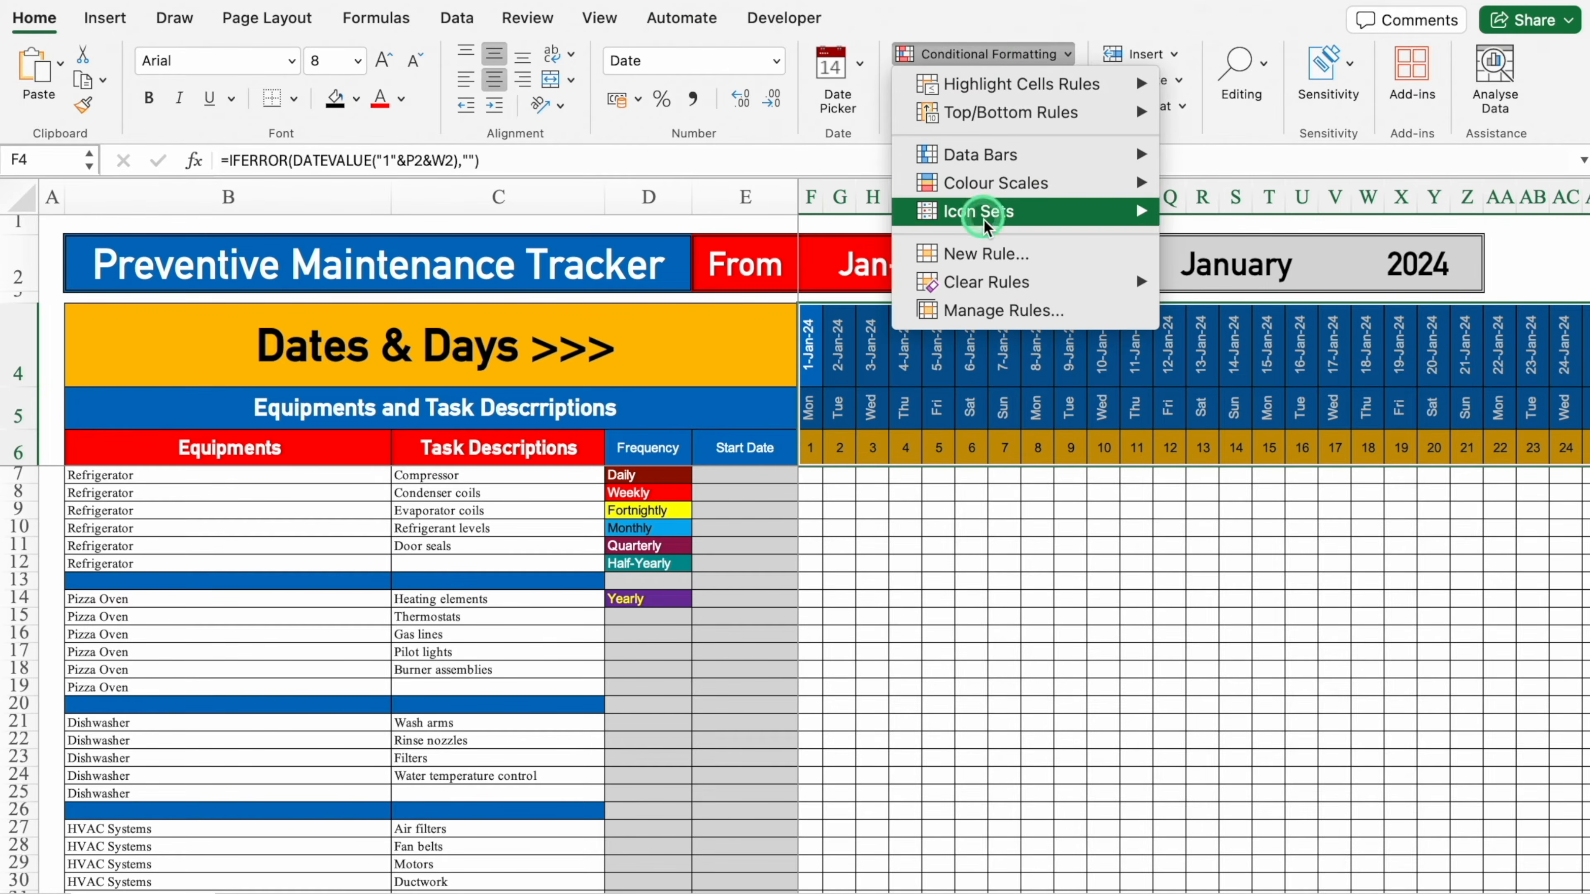
click(1002, 254)
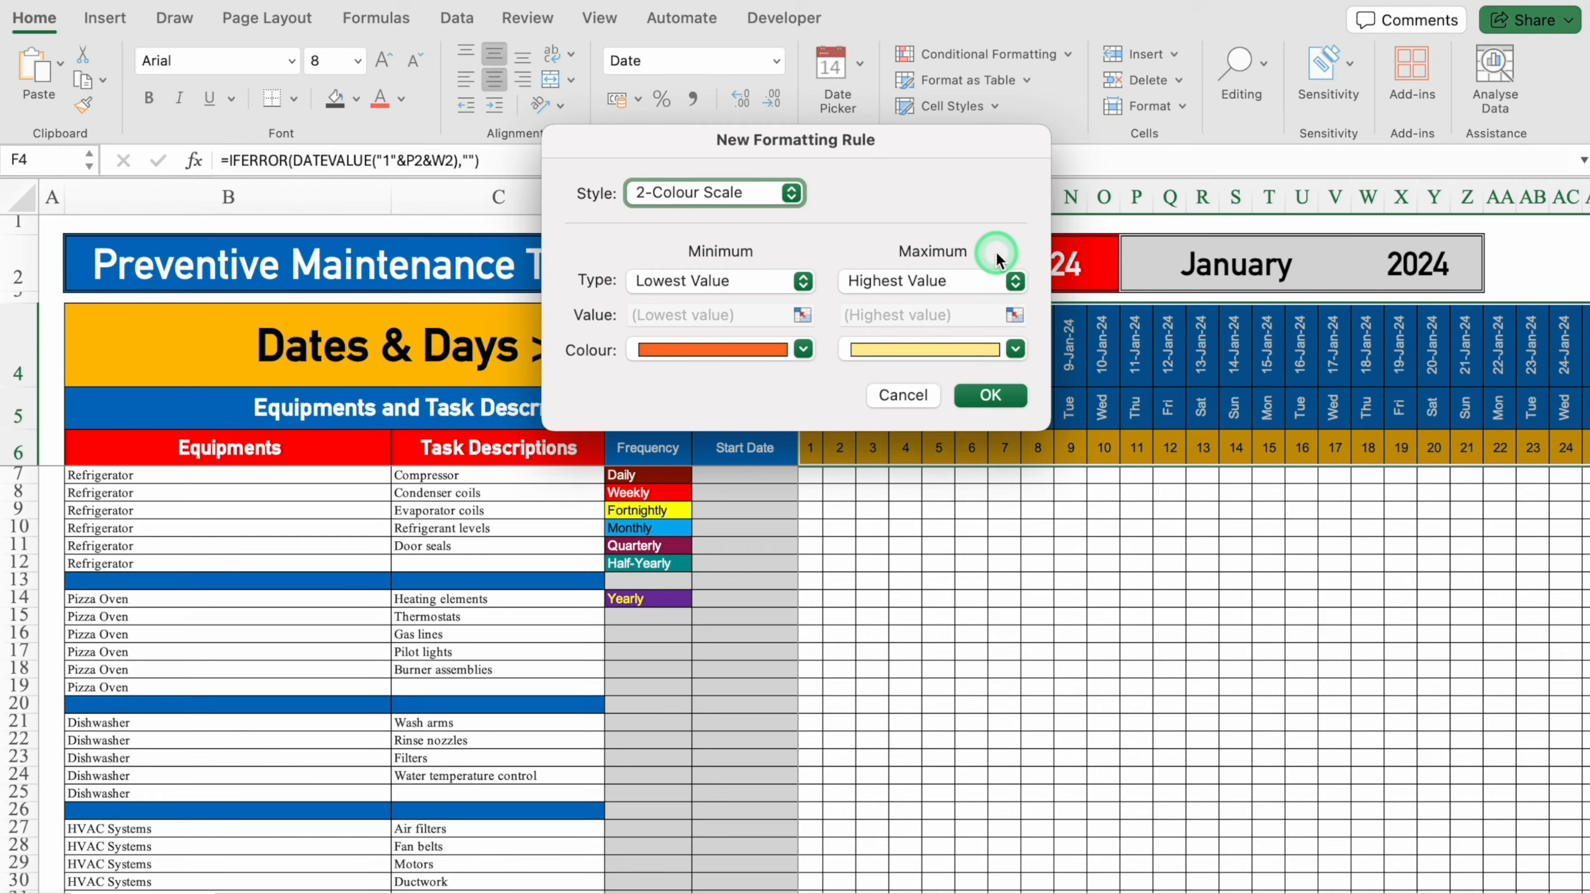
click(793, 194)
click(725, 295)
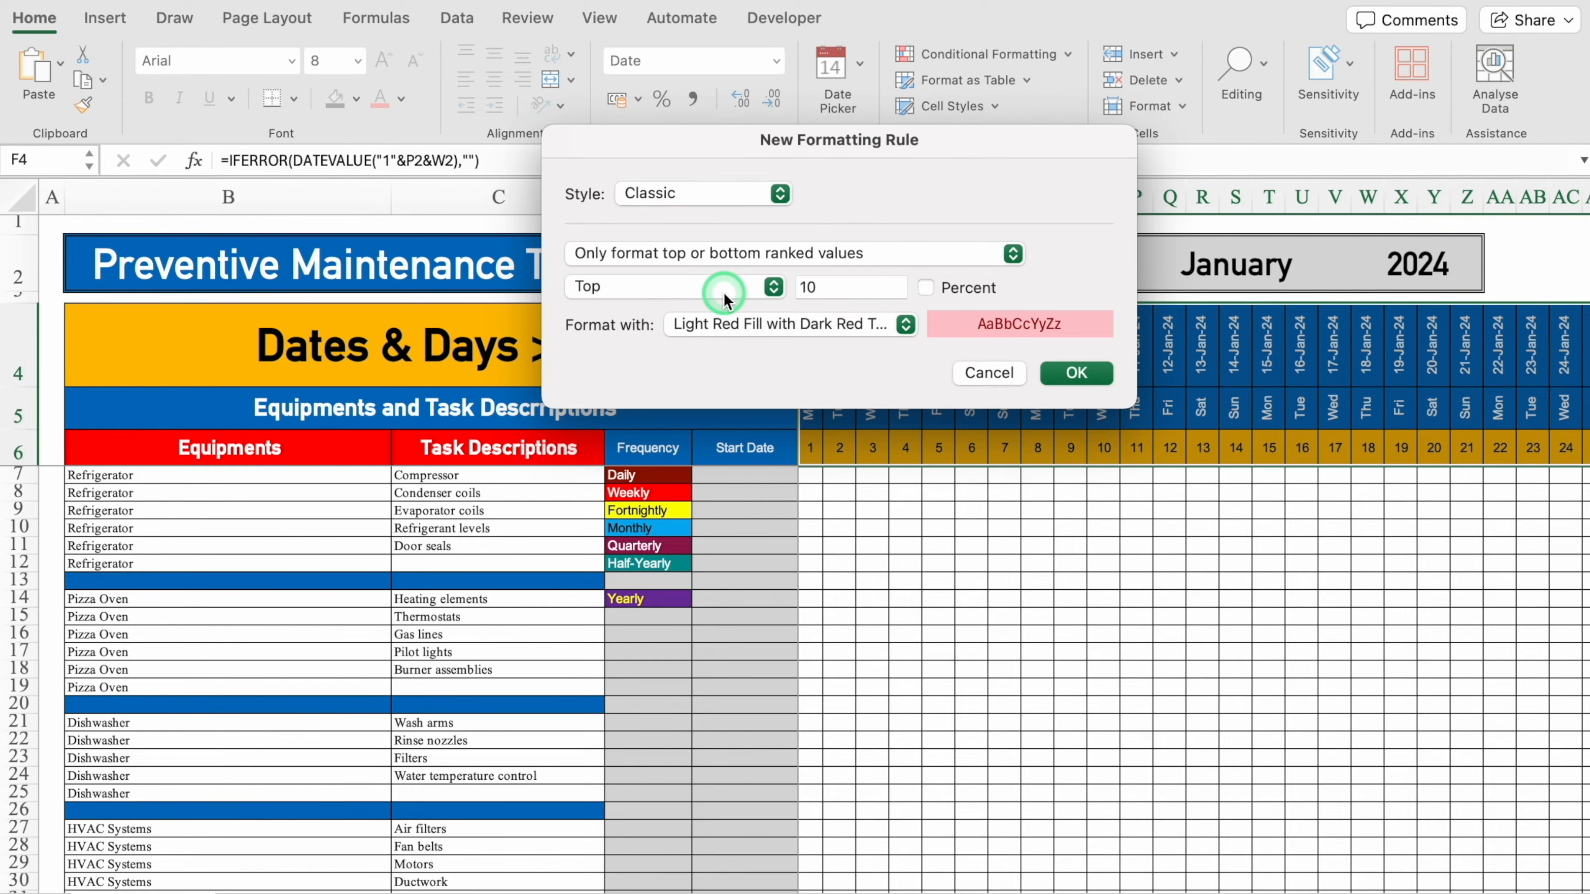
click(1013, 254)
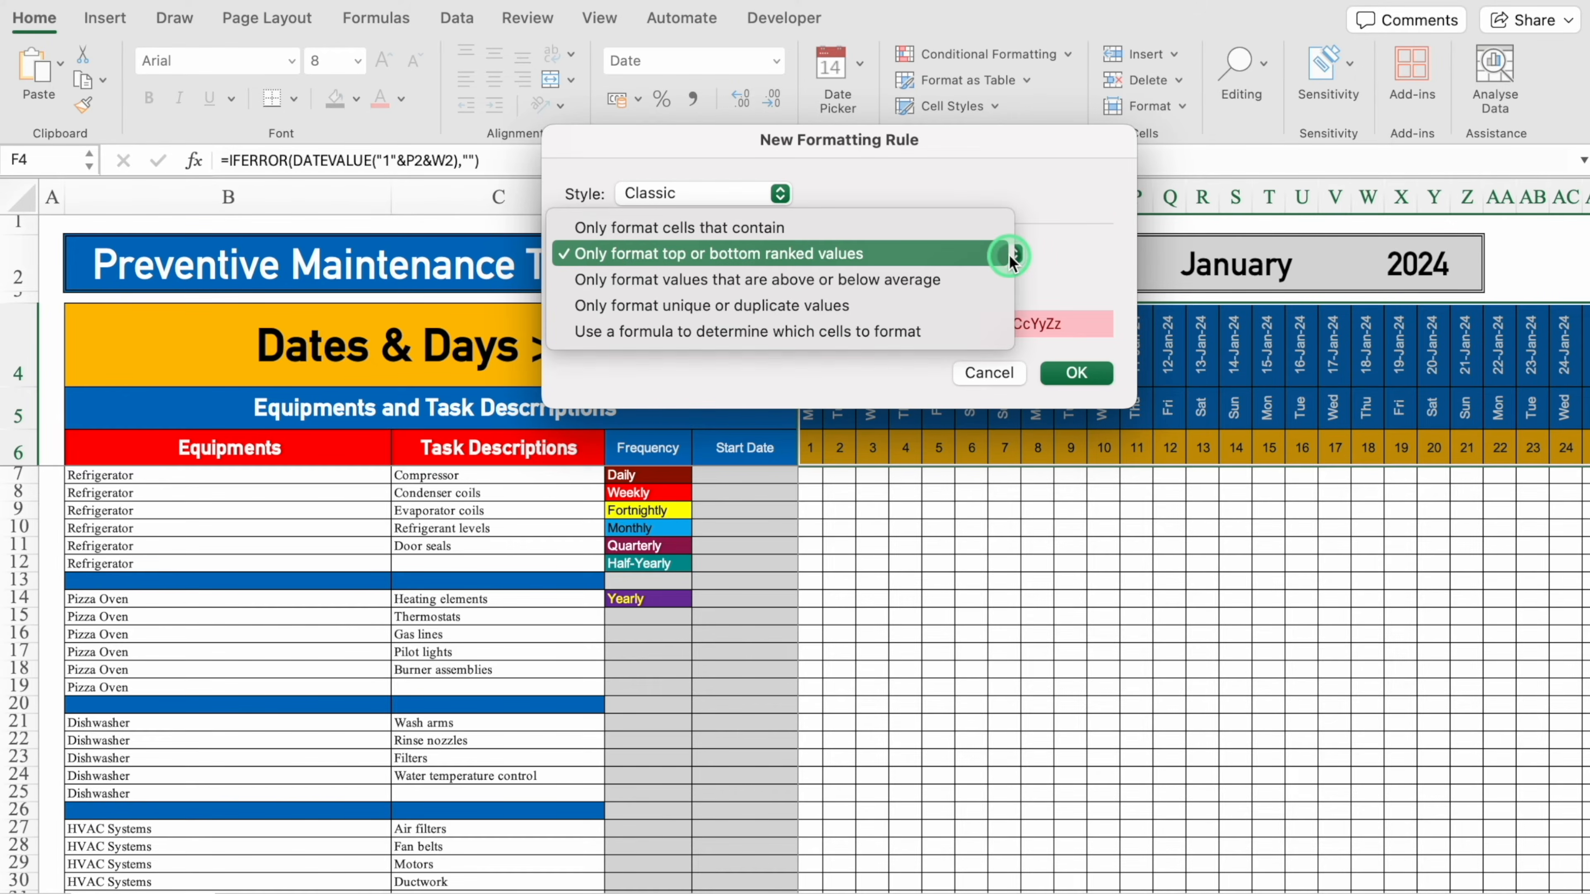
click(947, 336)
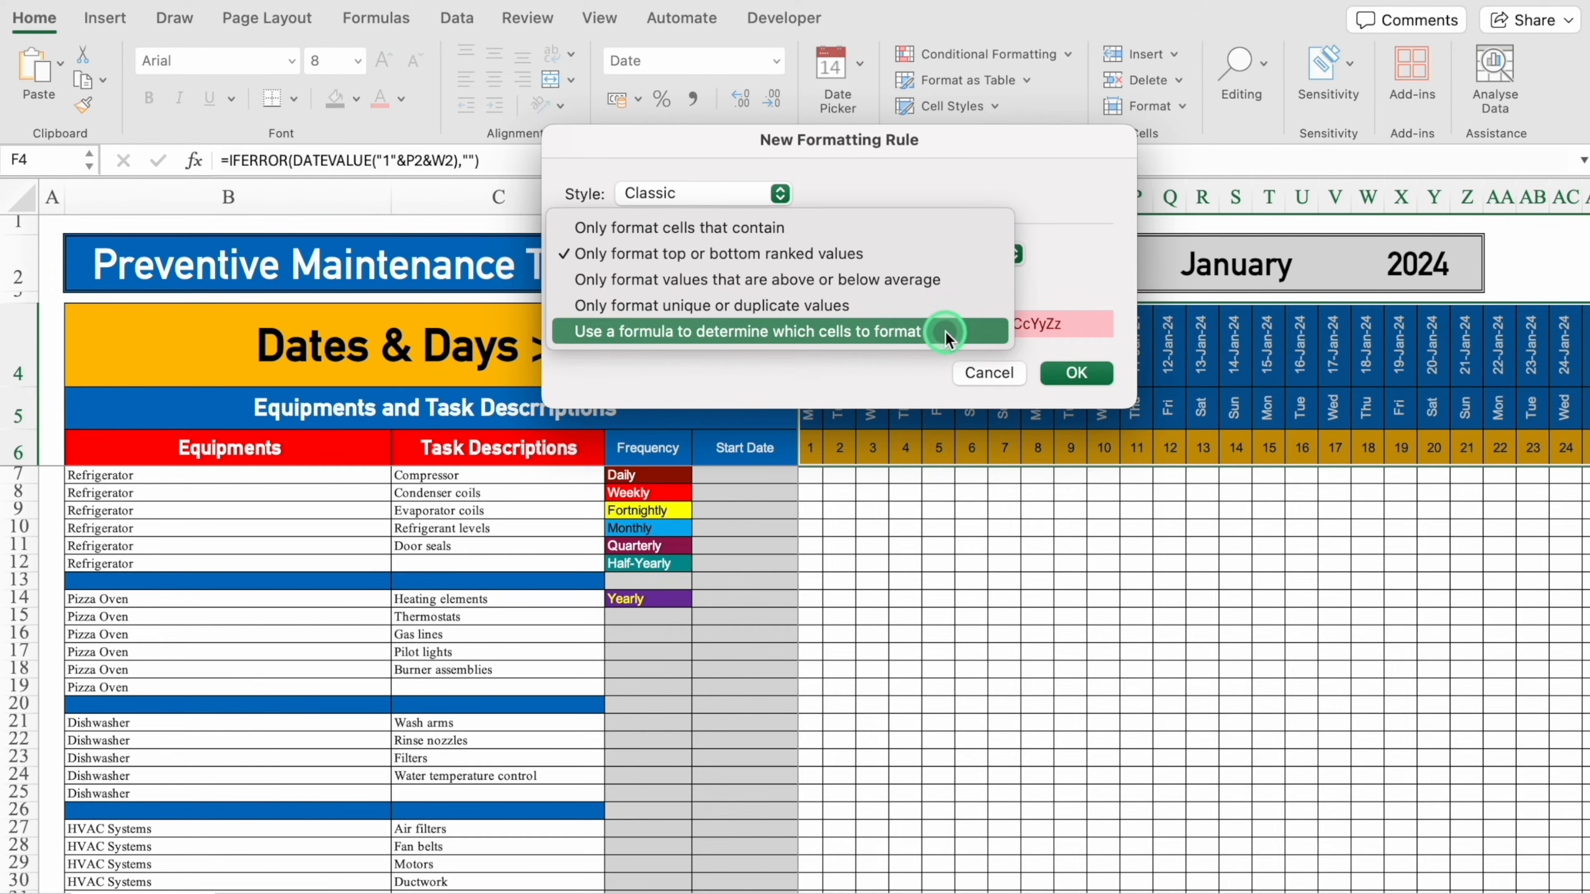
Enter the rule formula =MOD(MONTH(F$4),2) with only the row of the date reference fixed
click(863, 287)
text(=MOD)
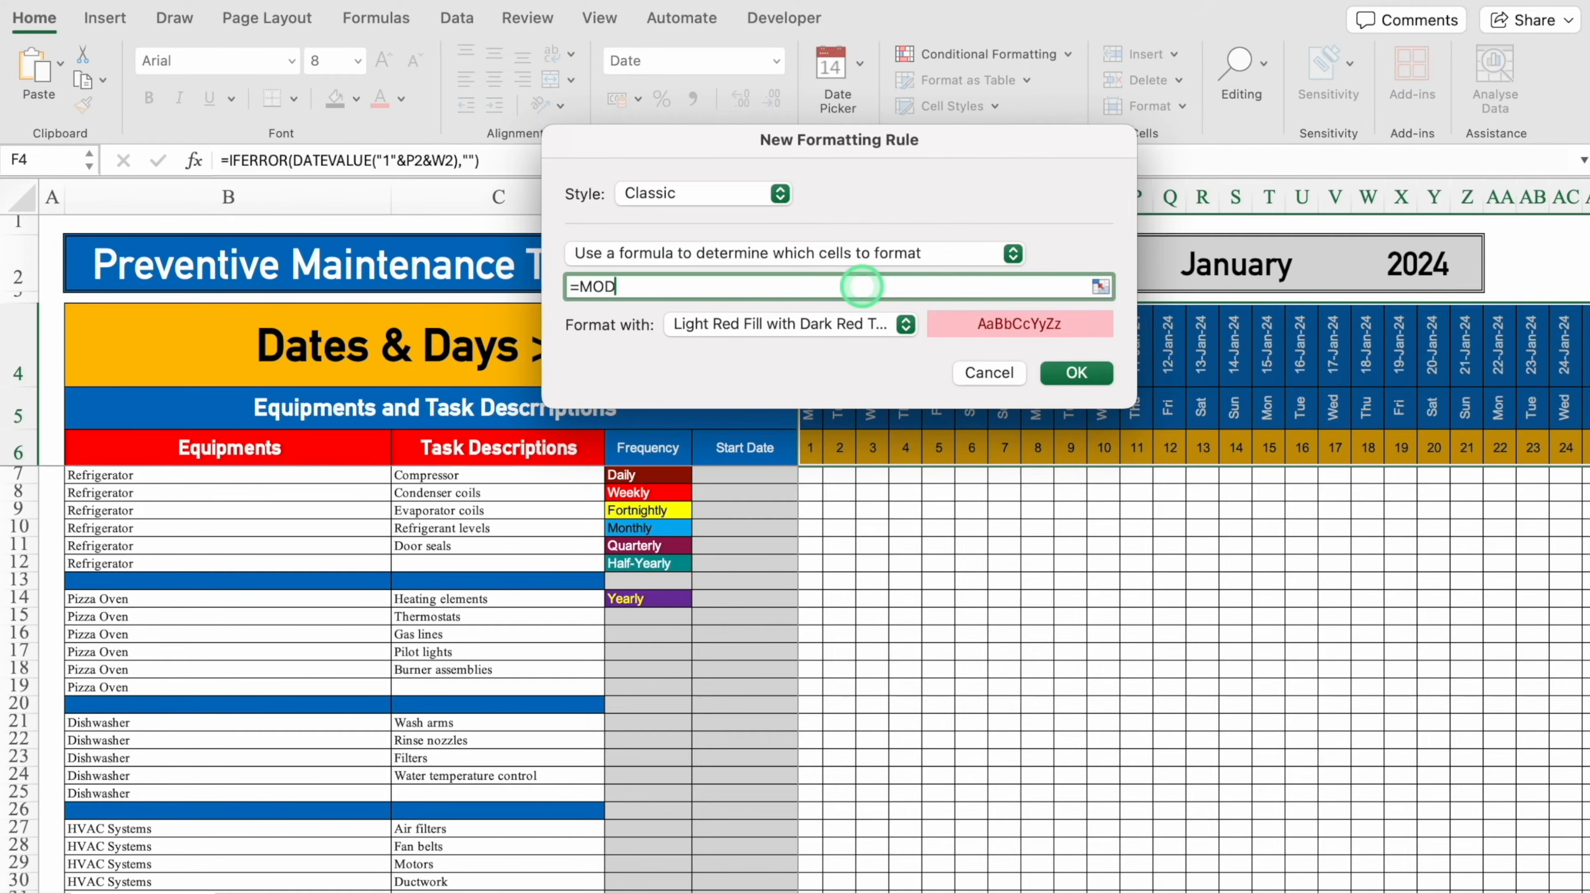
text((MONTH()
drag(867, 140, 855, 504)
text(()
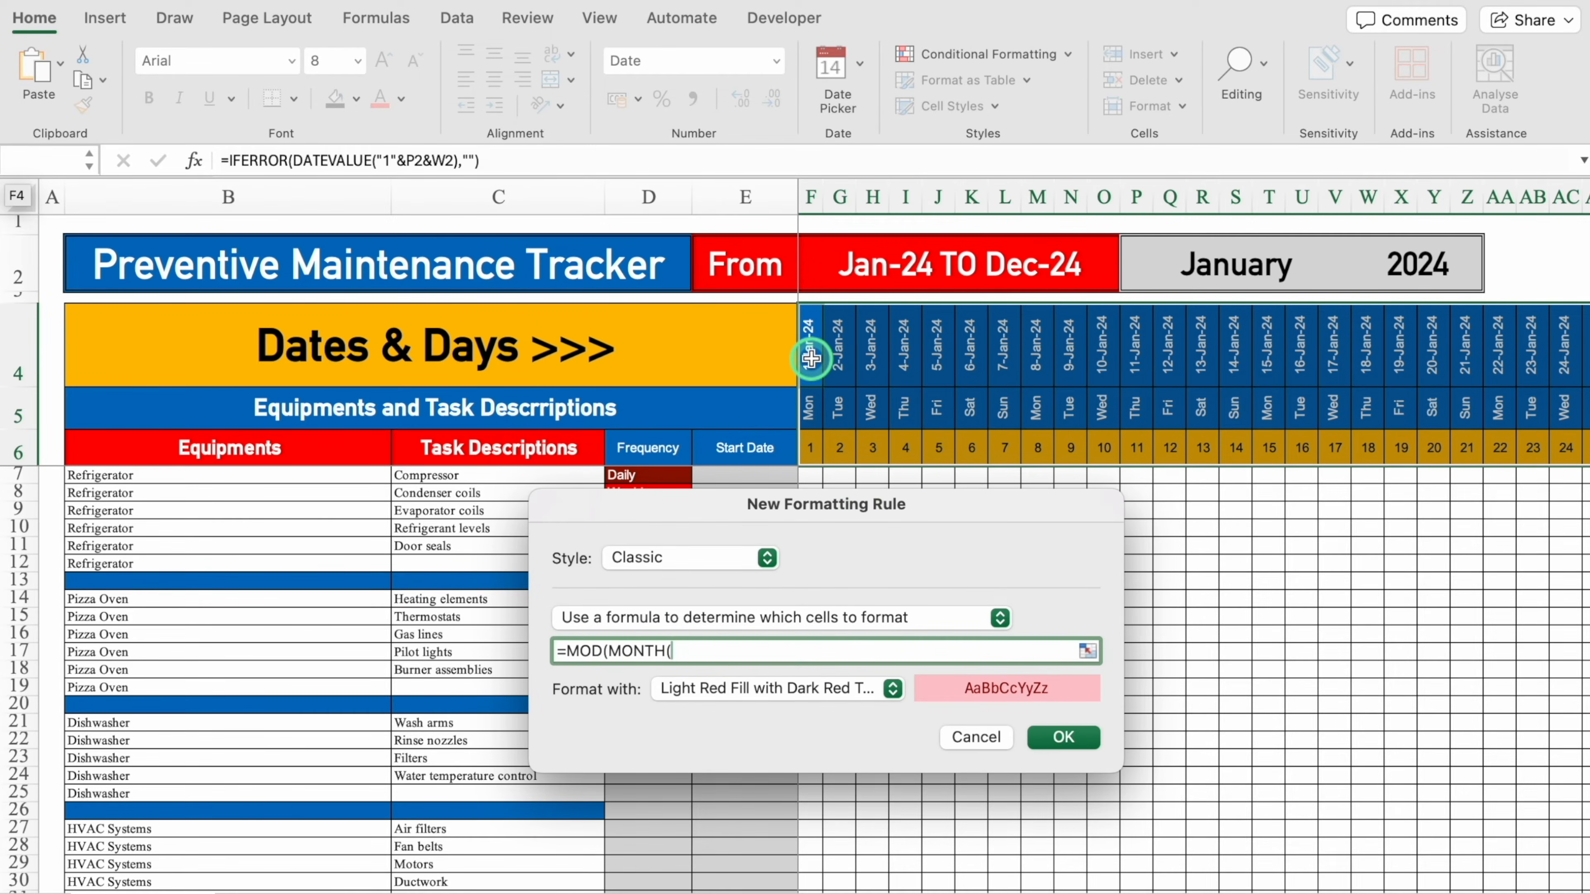
click(809, 341)
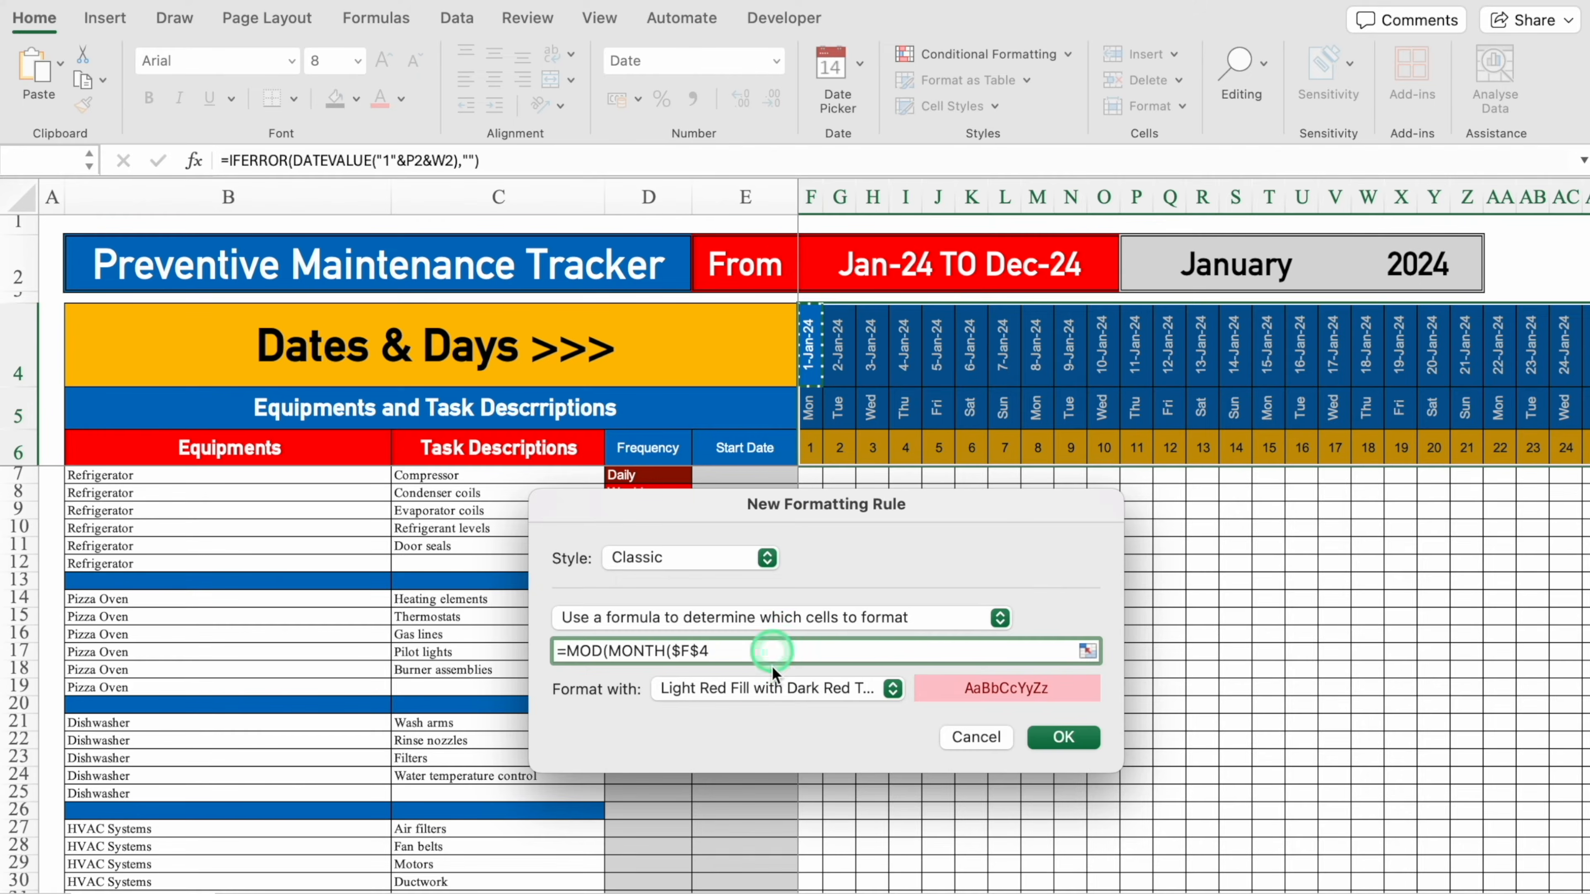
click(680, 651)
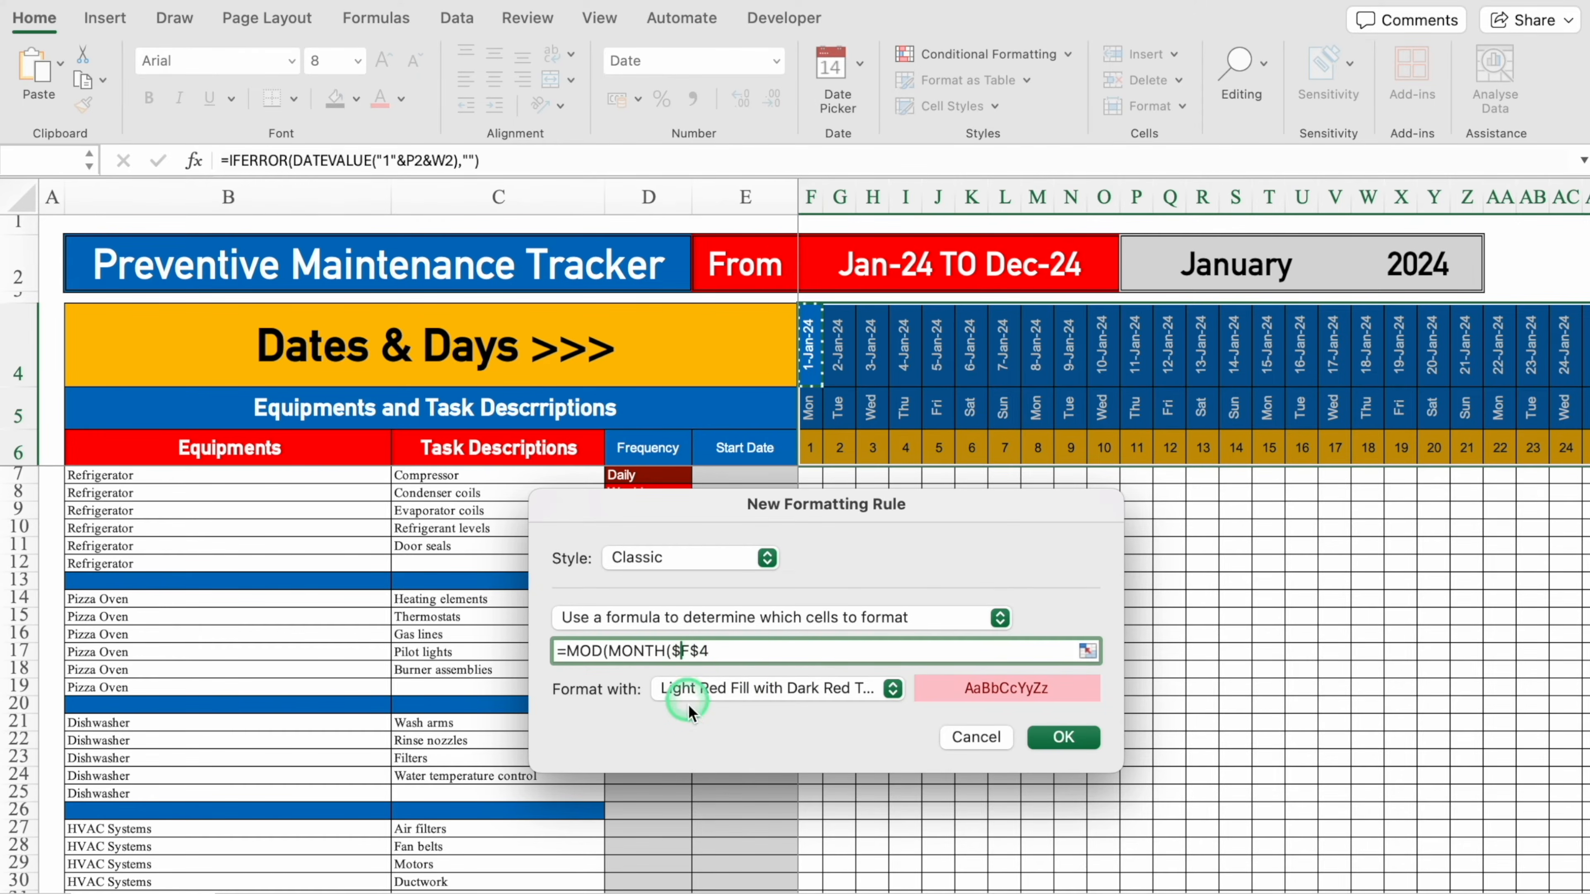
key(BackSpace)
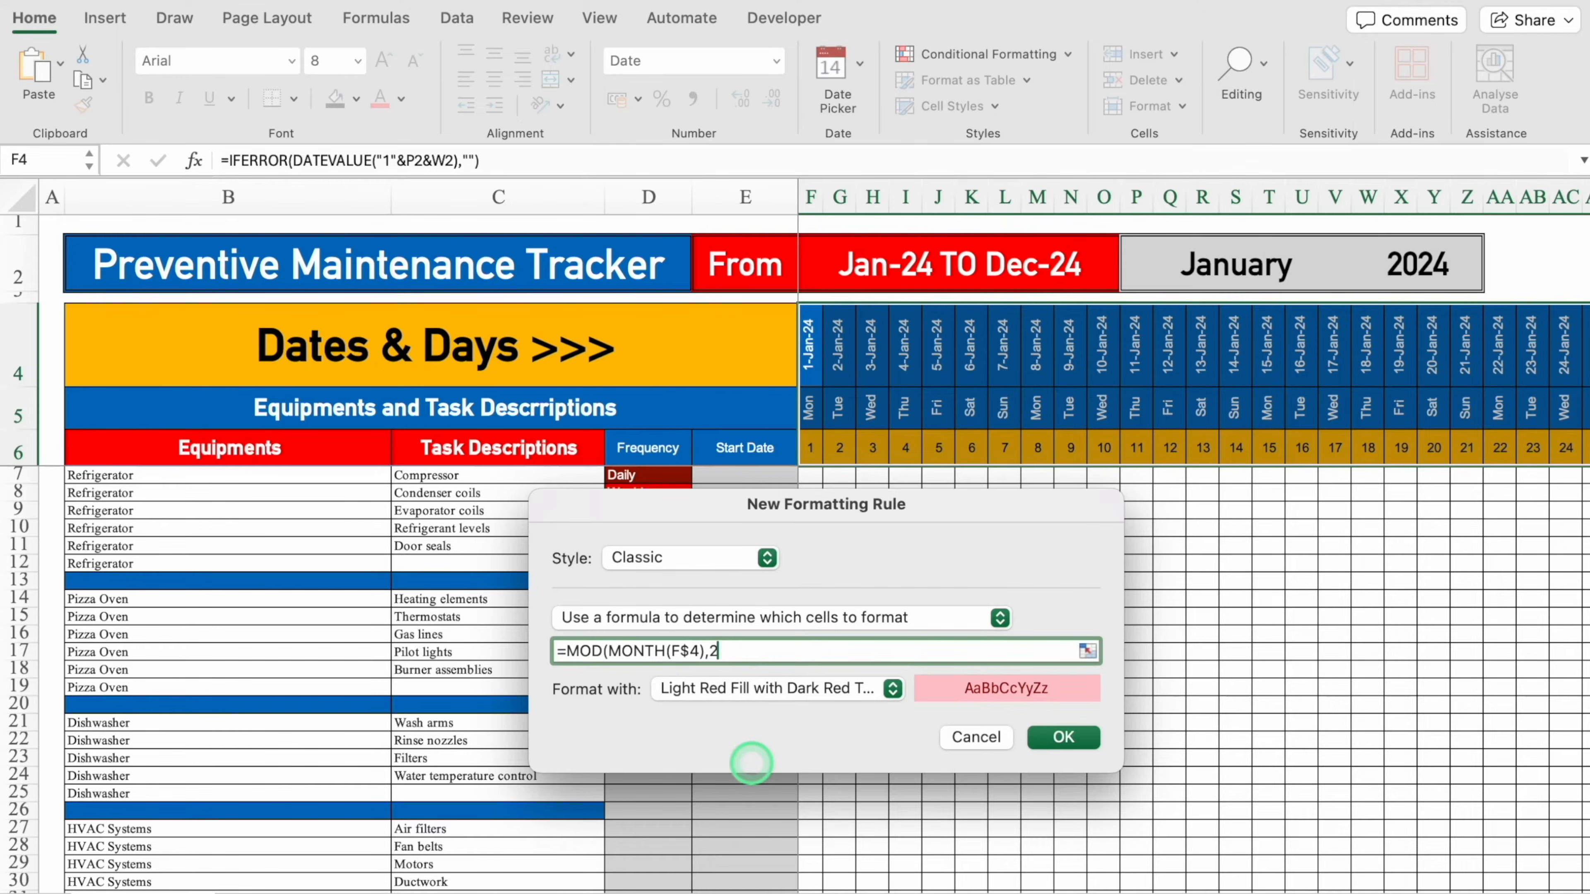
Give the alternating-month rule a custom format with a teal fill and white font colour, and apply it
drag(912, 499, 899, 240)
click(885, 405)
click(806, 563)
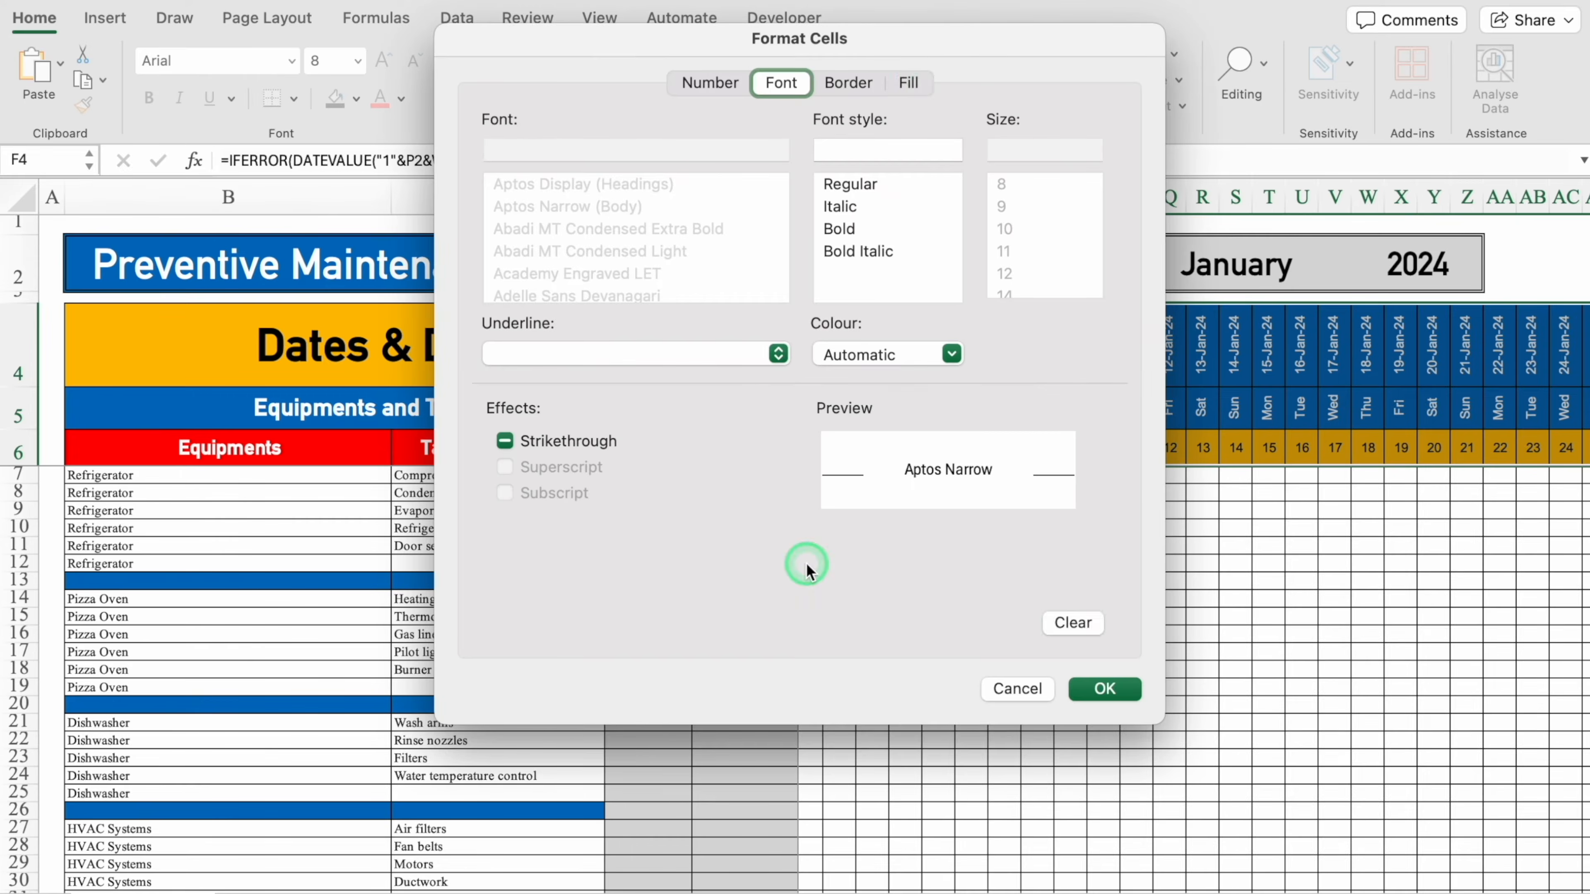
click(909, 82)
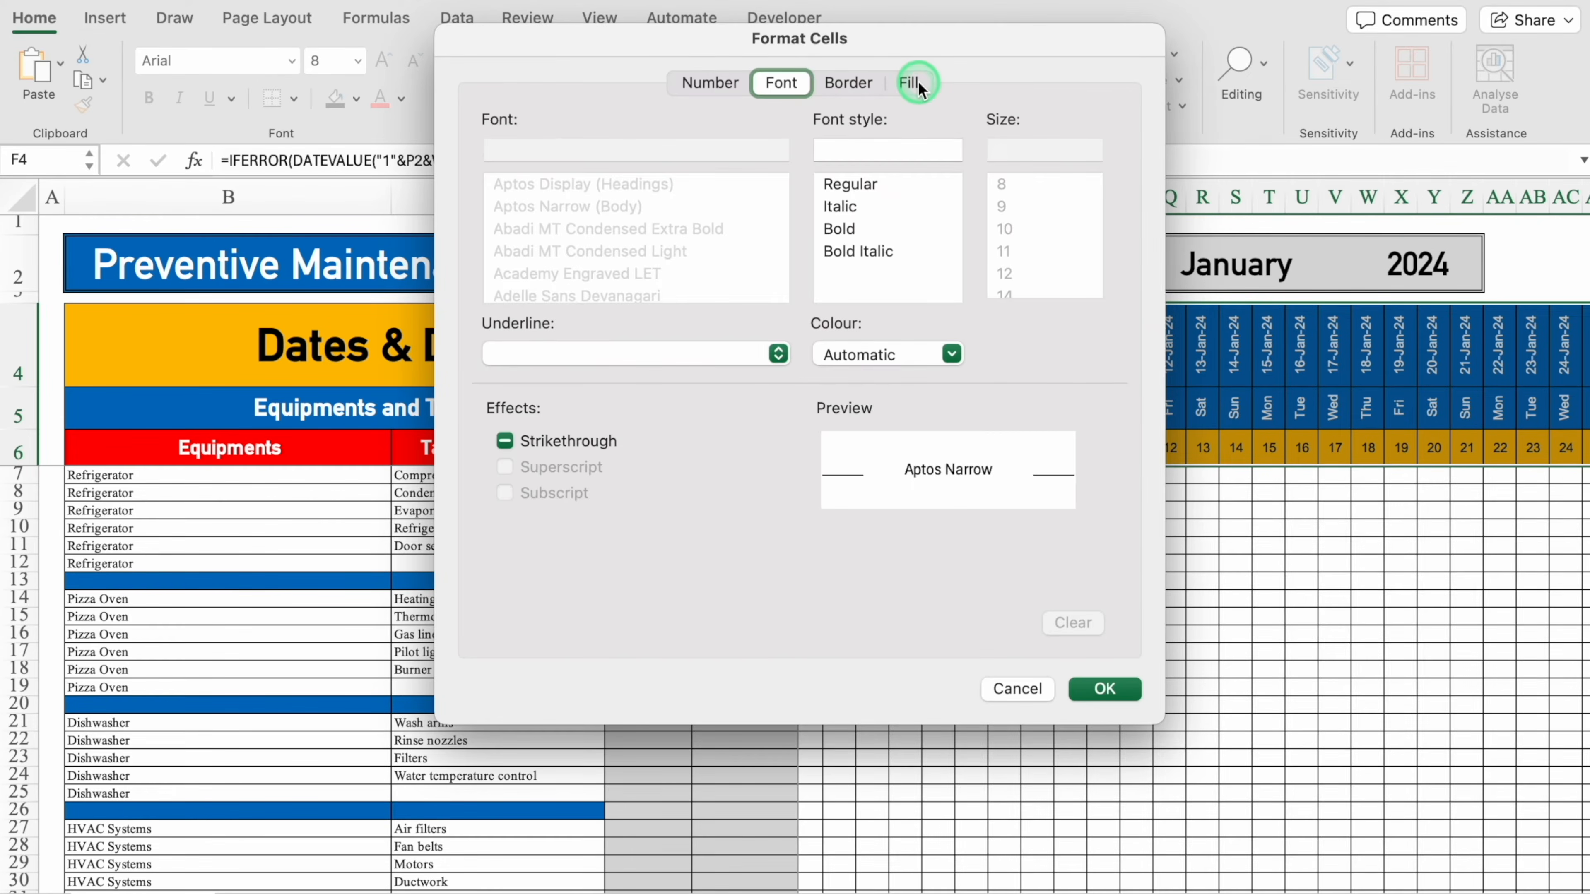
click(728, 171)
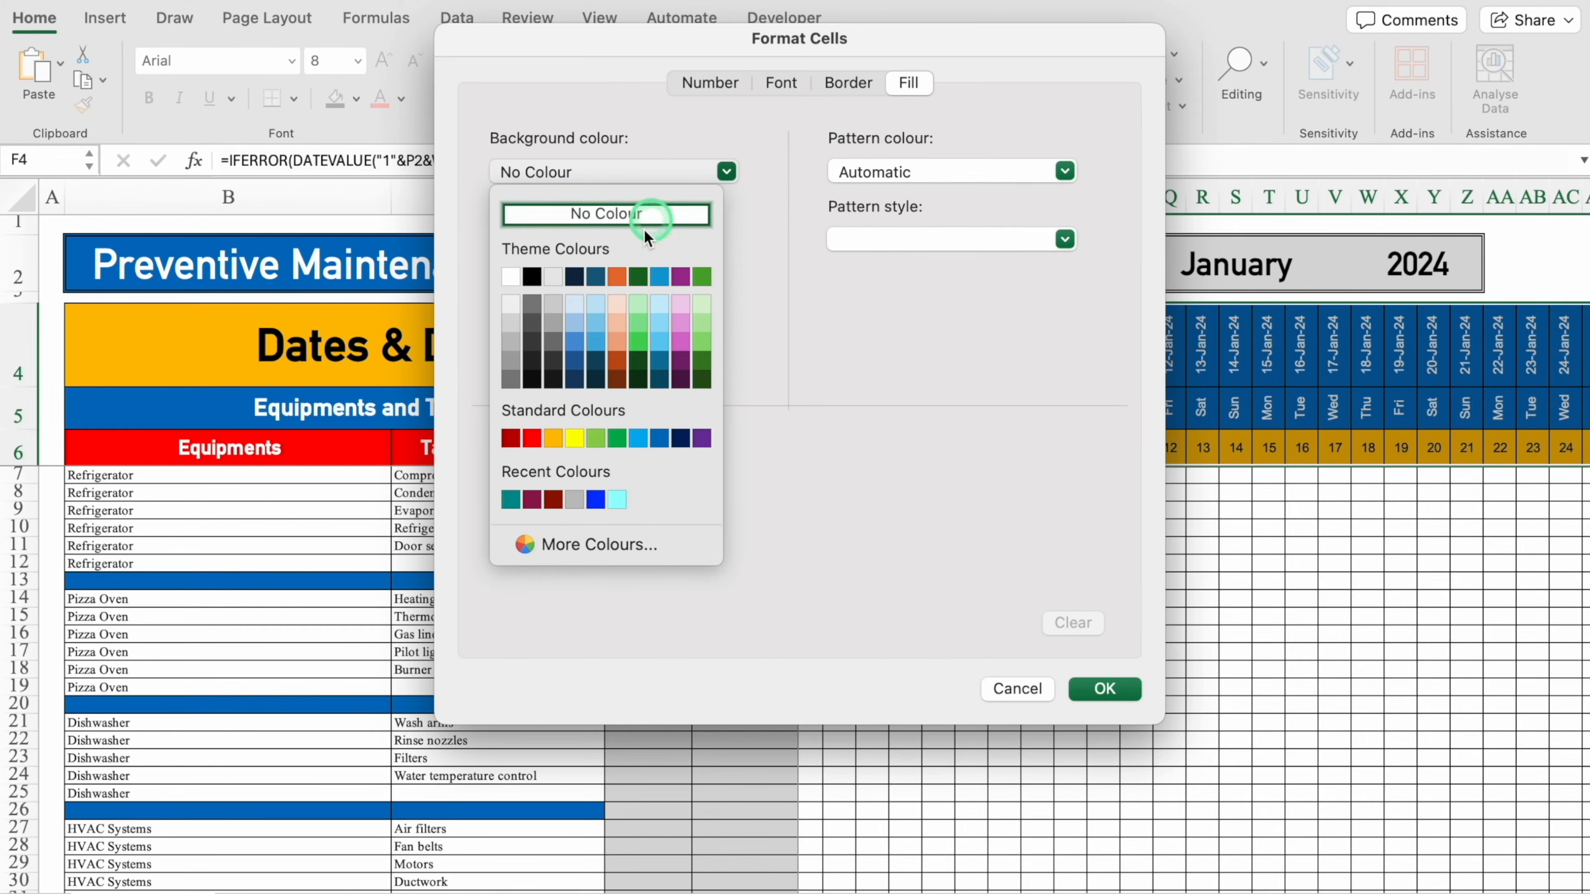
click(517, 499)
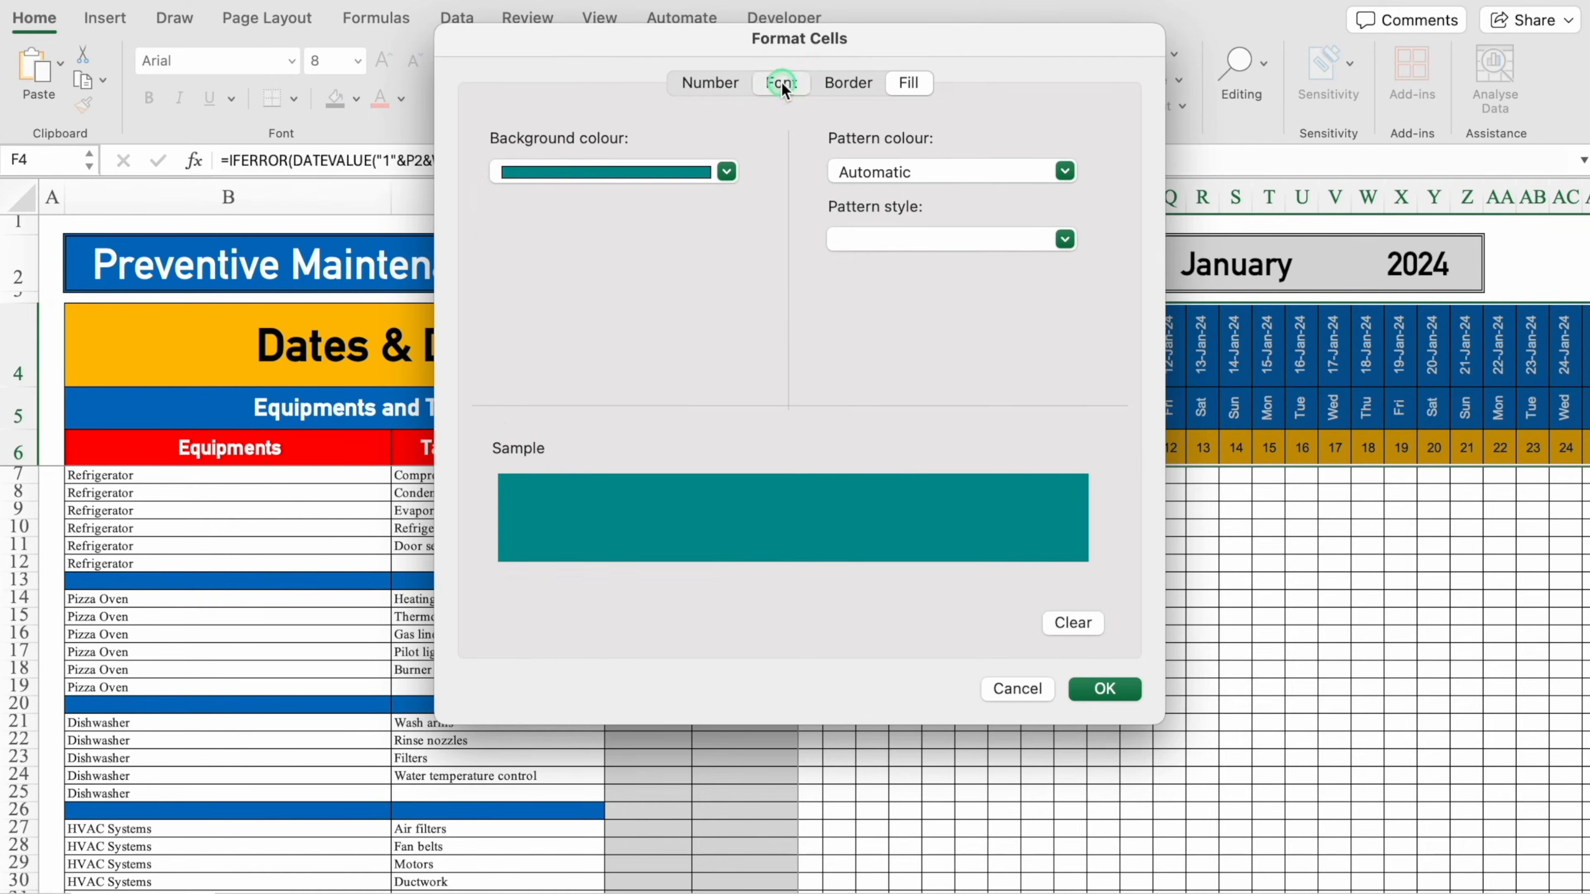
click(782, 82)
click(950, 354)
click(835, 459)
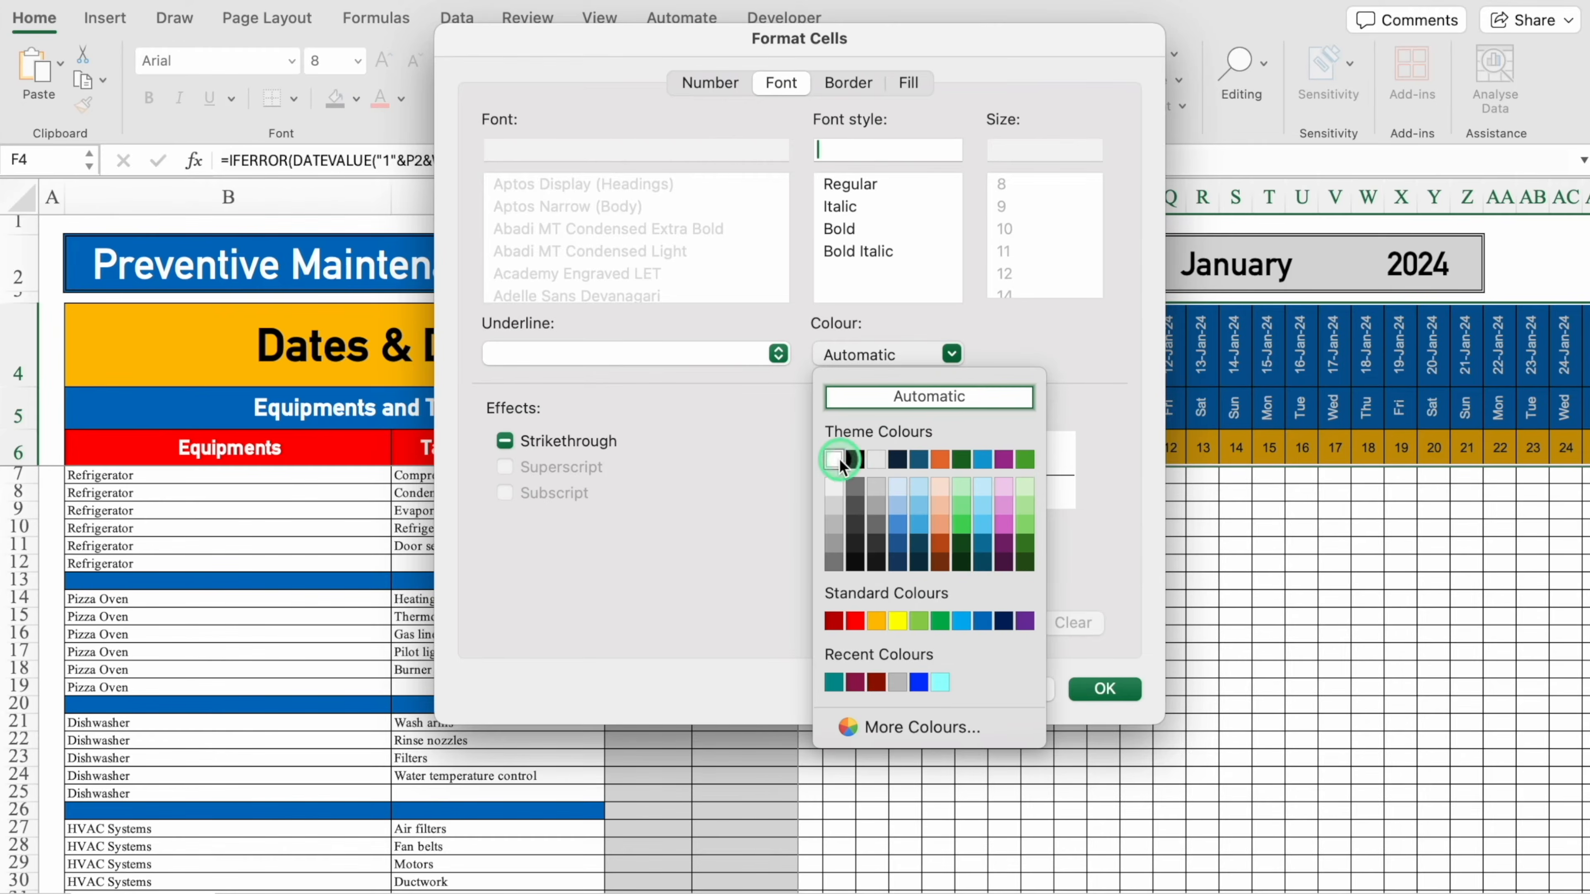
click(1090, 687)
click(1060, 452)
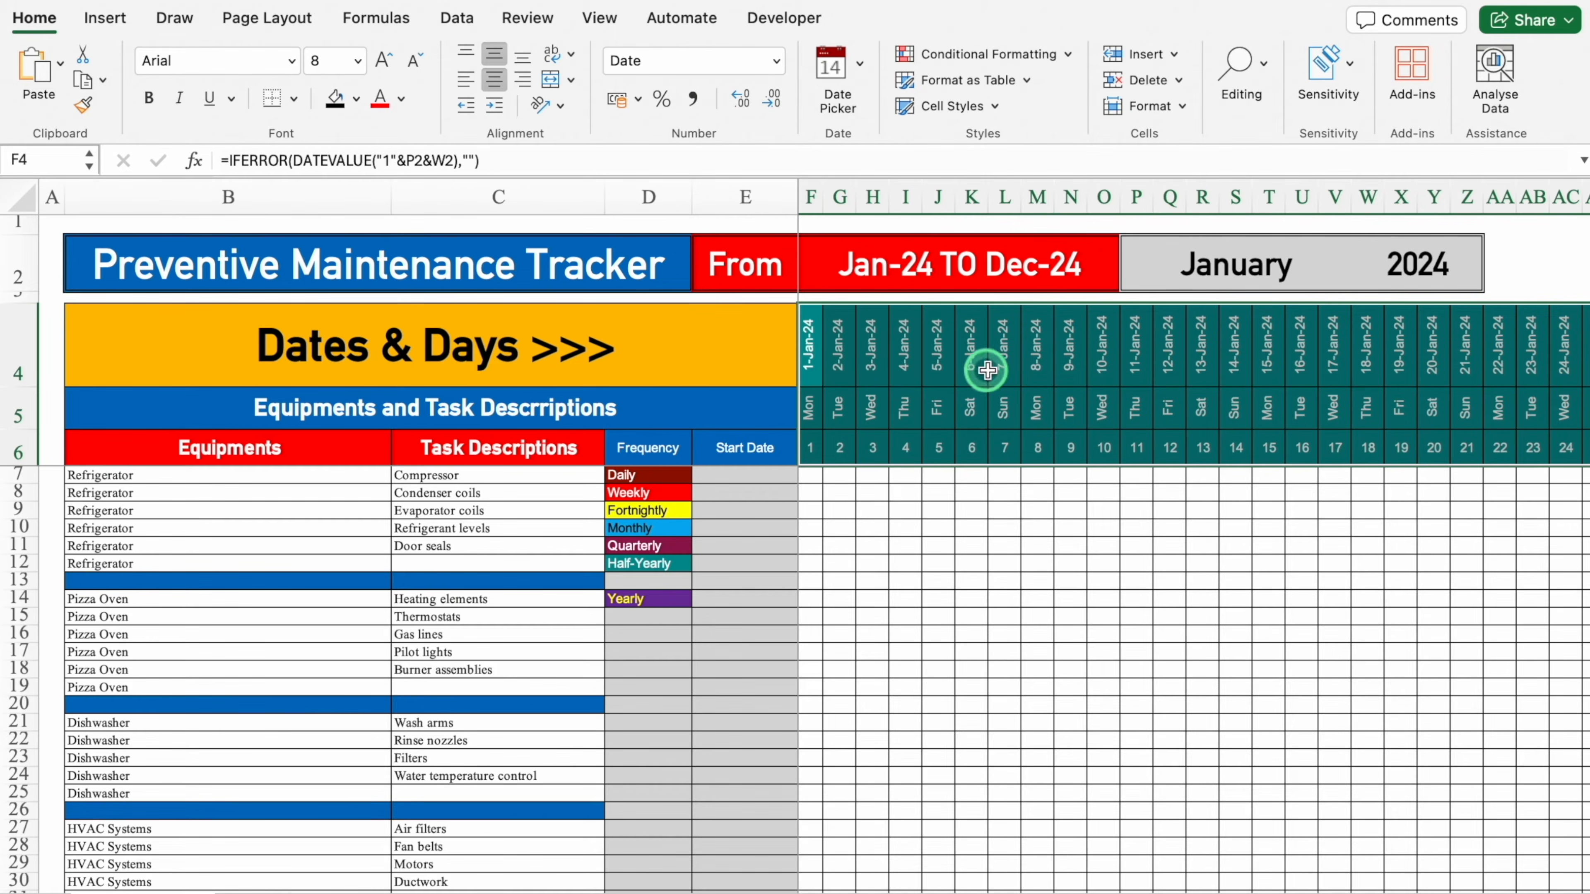
Check the month colouring along the date rows and start another Classic, formula-based conditional formatting rule for the same range
scroll(50, 885, right, 6)
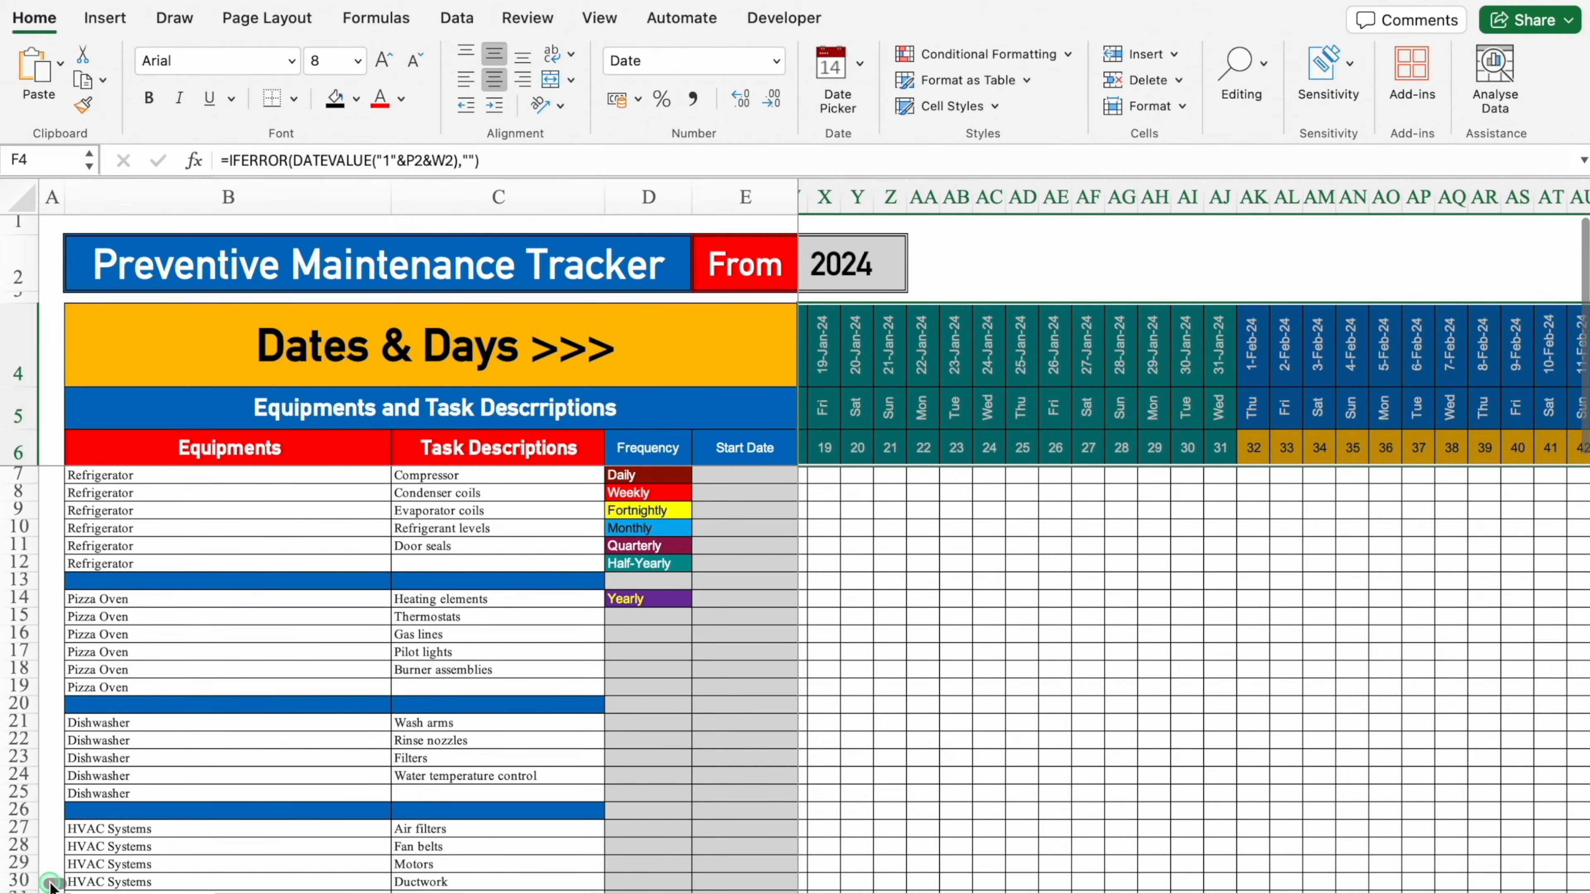
scroll(50, 885, right, 4)
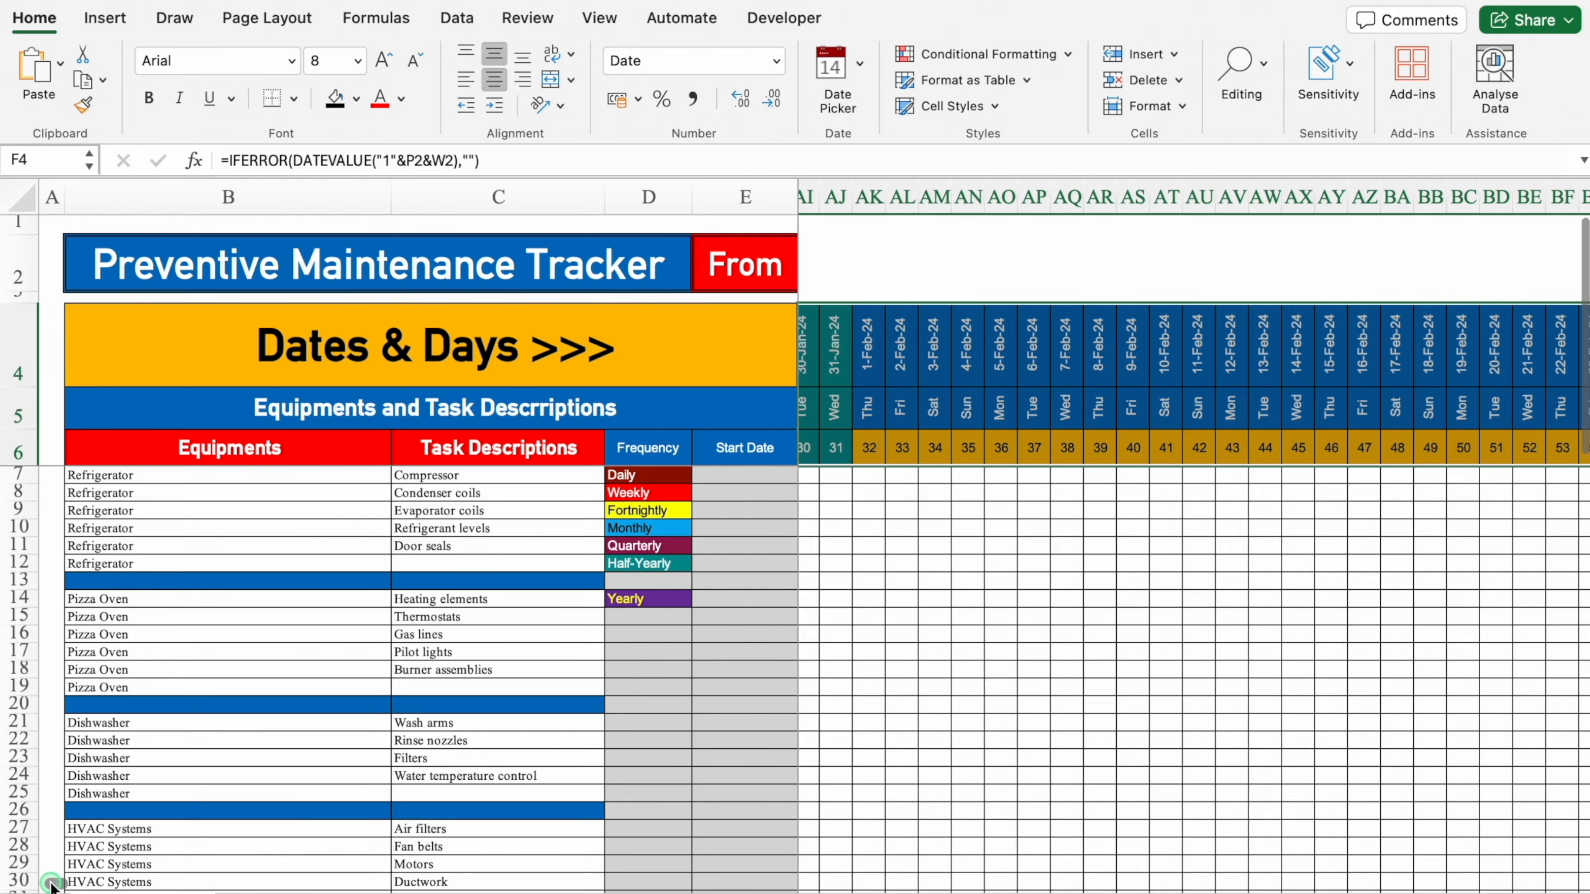
scroll(50, 884, right, 4)
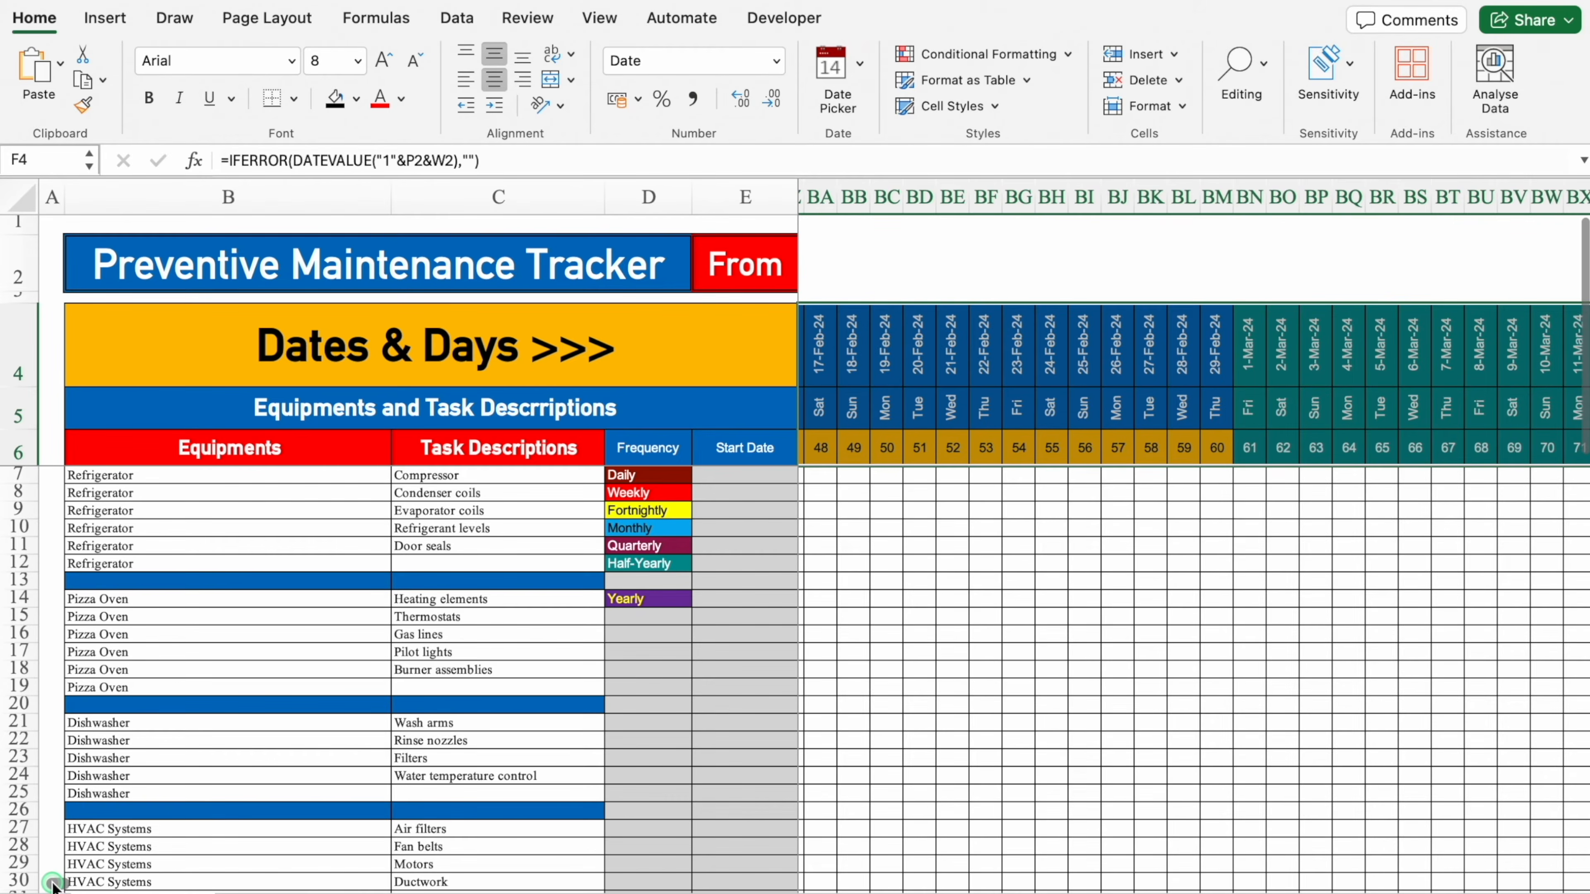
scroll(50, 884, right, 20)
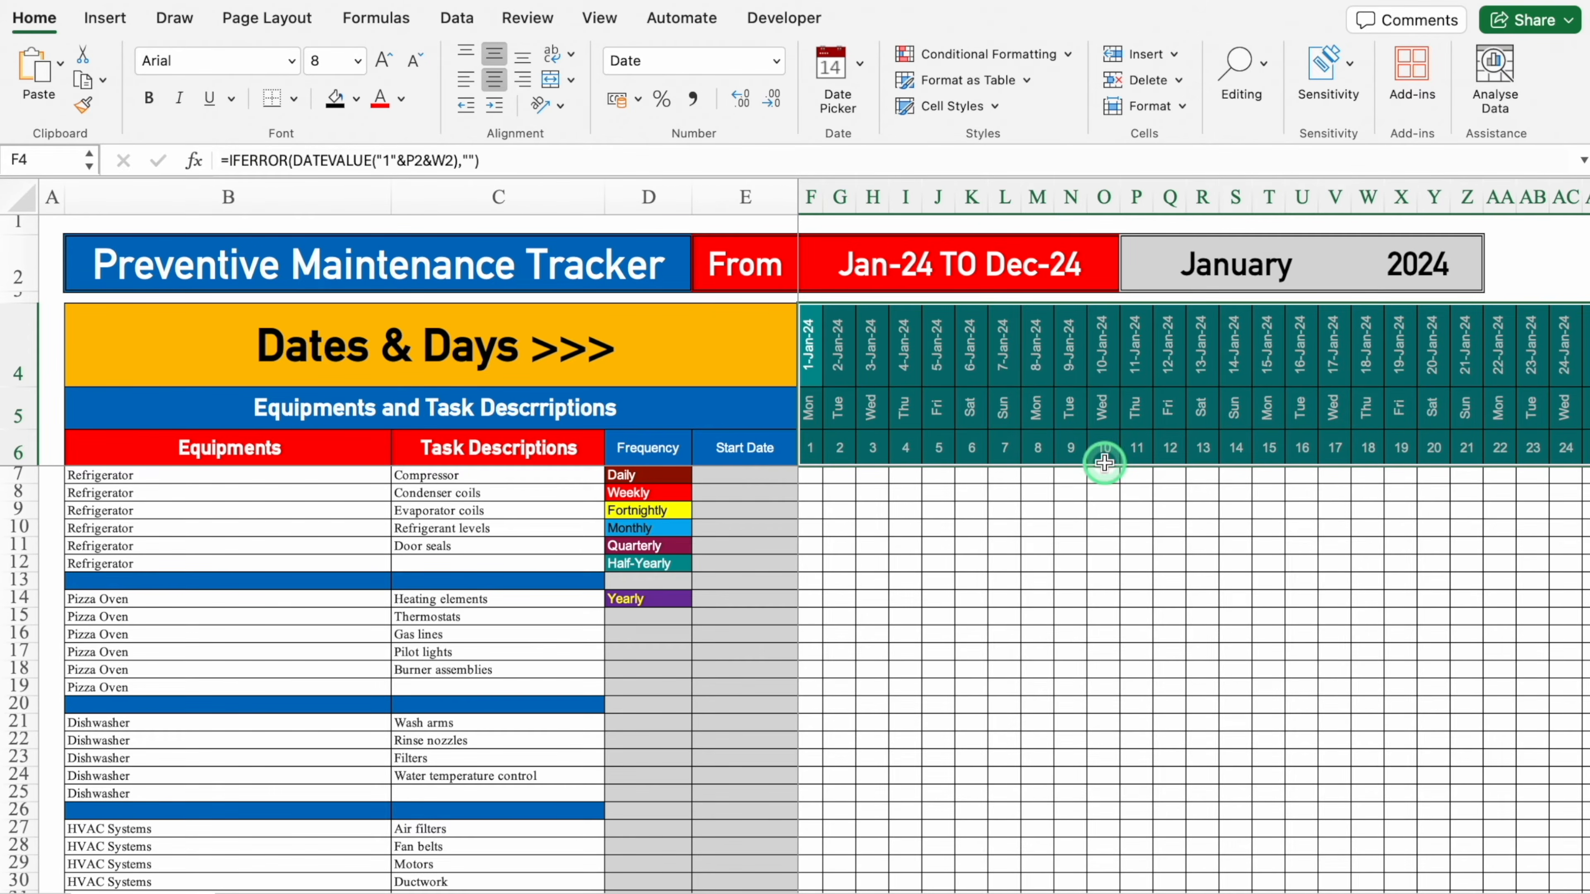
click(986, 54)
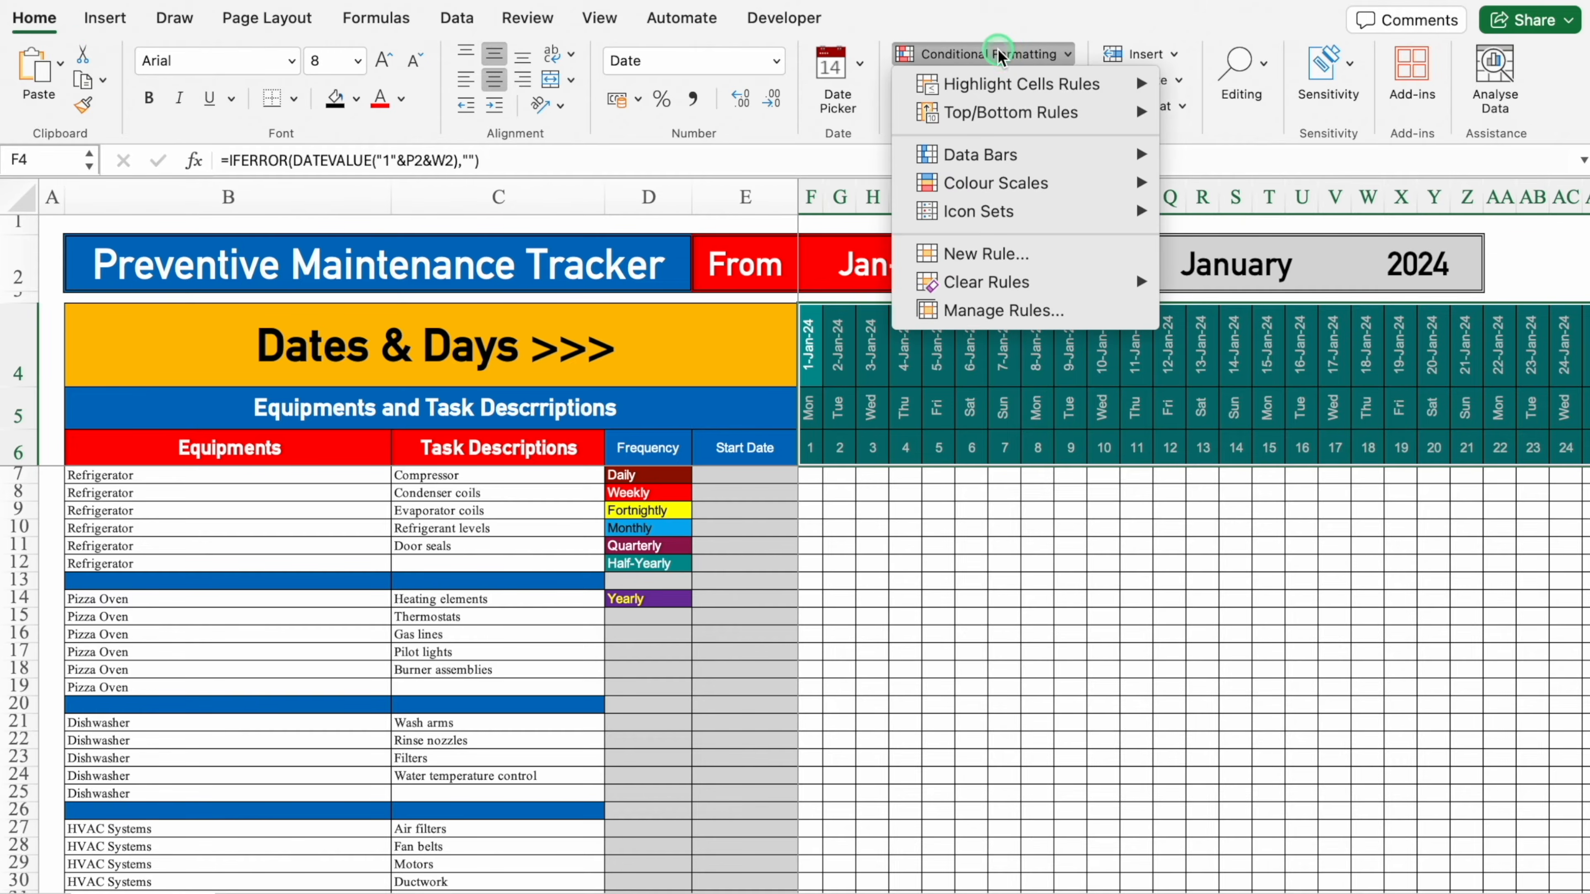
click(1002, 248)
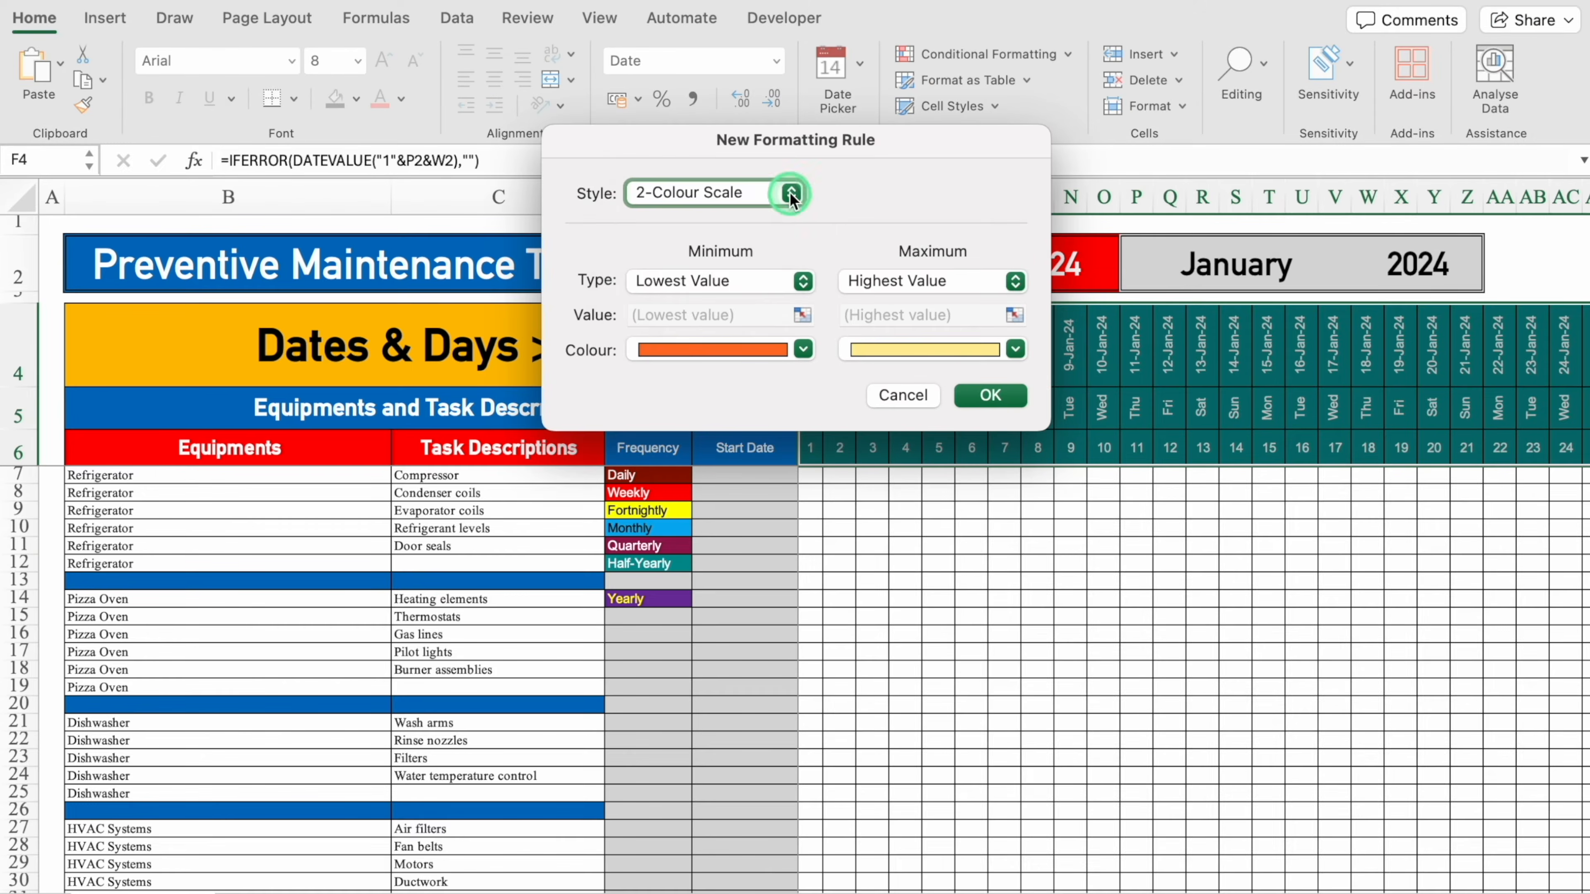
click(789, 194)
click(664, 298)
click(824, 265)
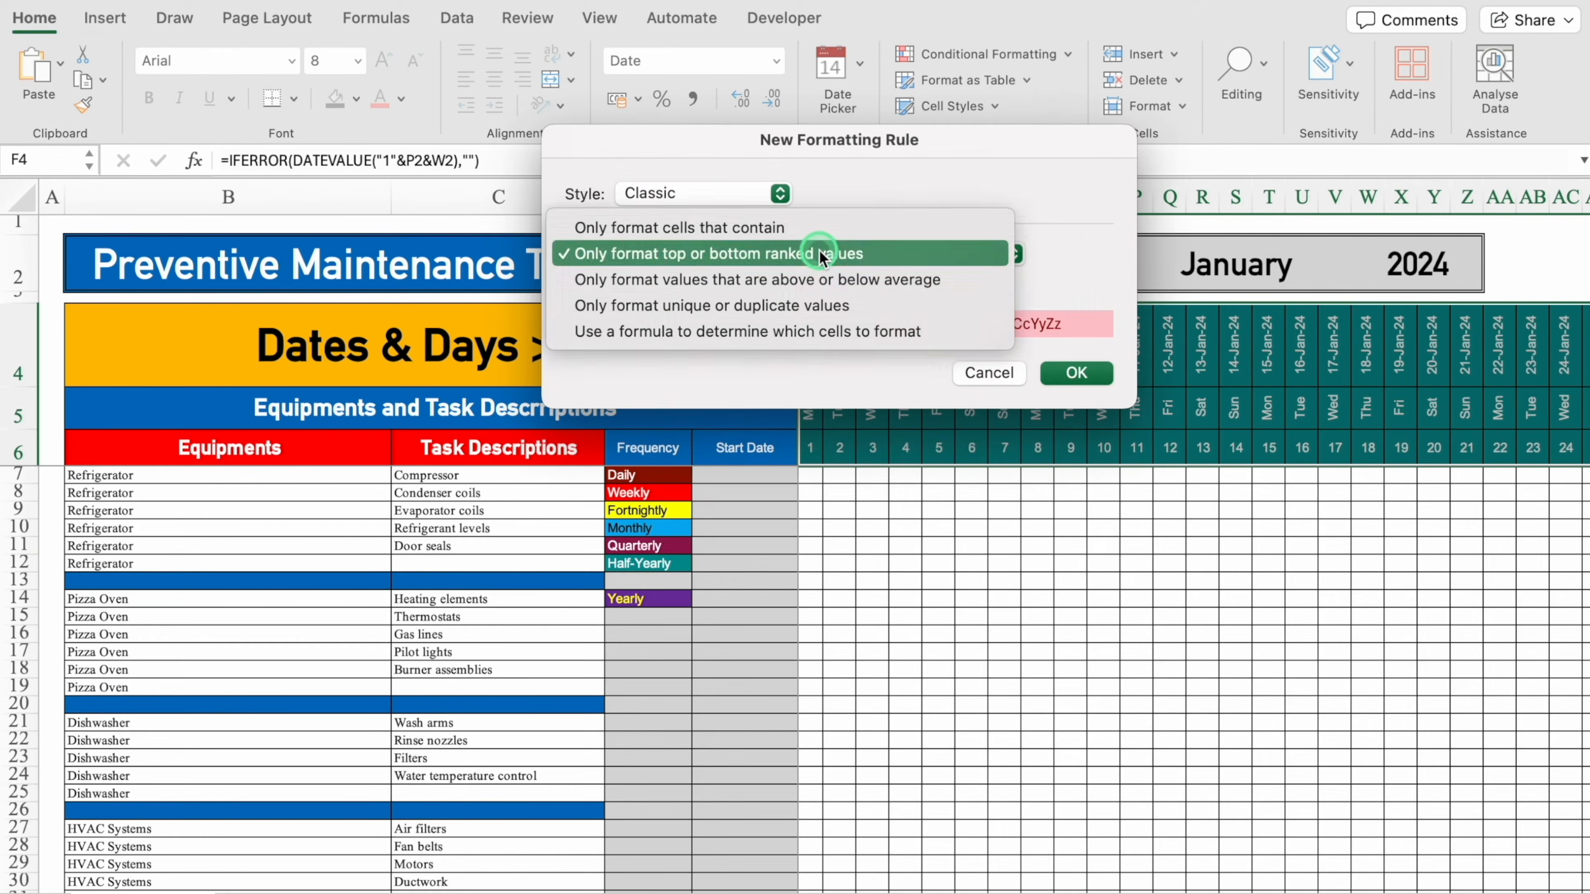
click(952, 335)
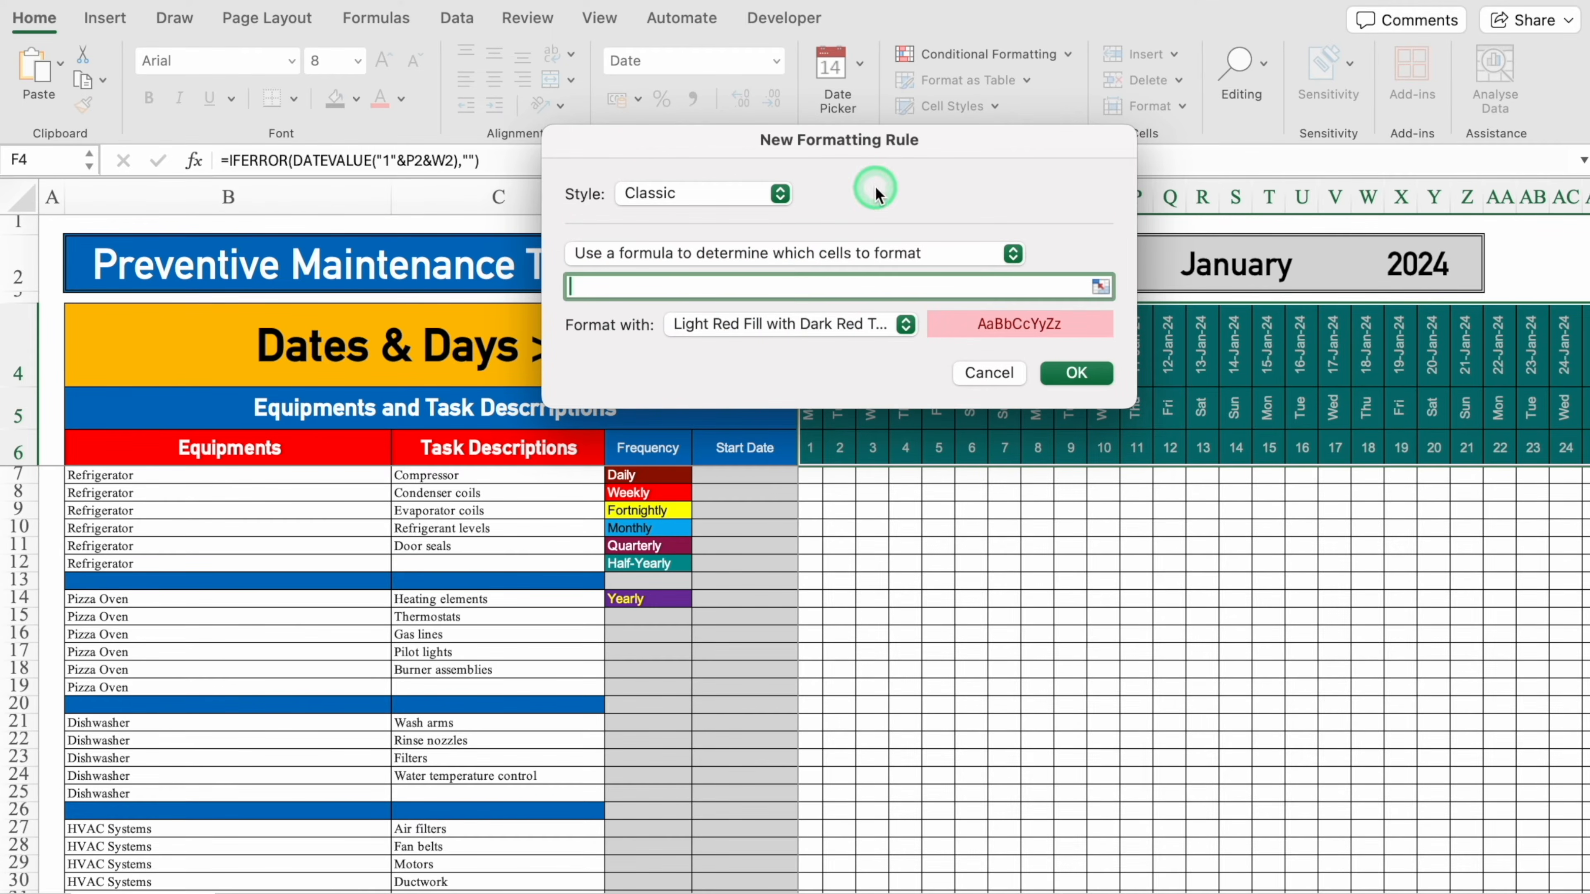
Enter the rule condition =F$5="Sat", referencing the first weekday cell with only its row fixed
drag(840, 141, 840, 498)
text(=)
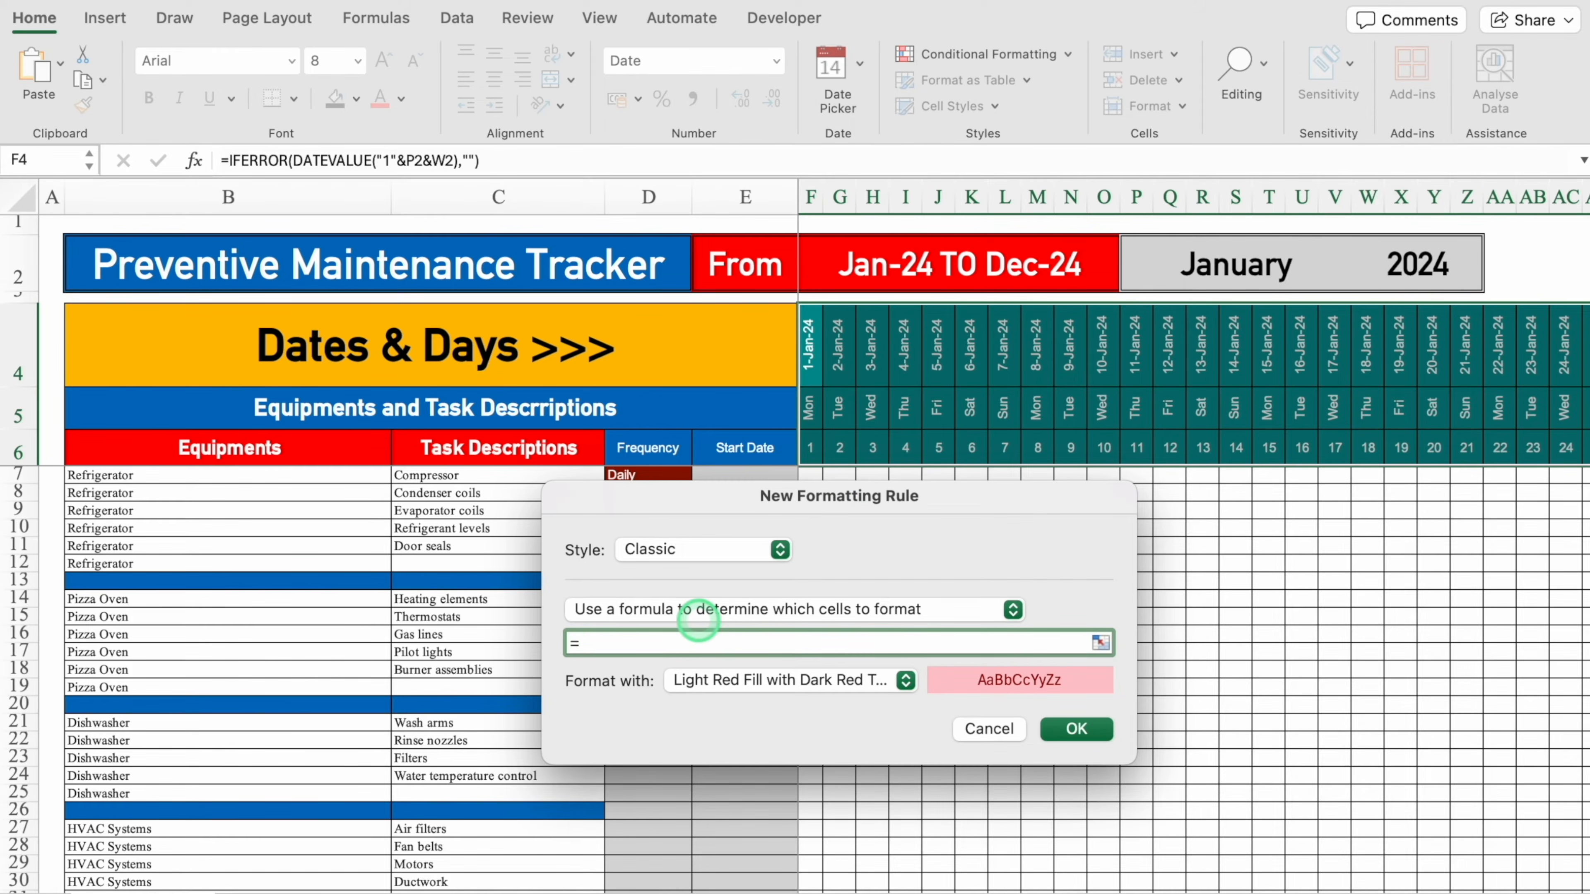
click(812, 412)
click(587, 640)
key(BackSpace)
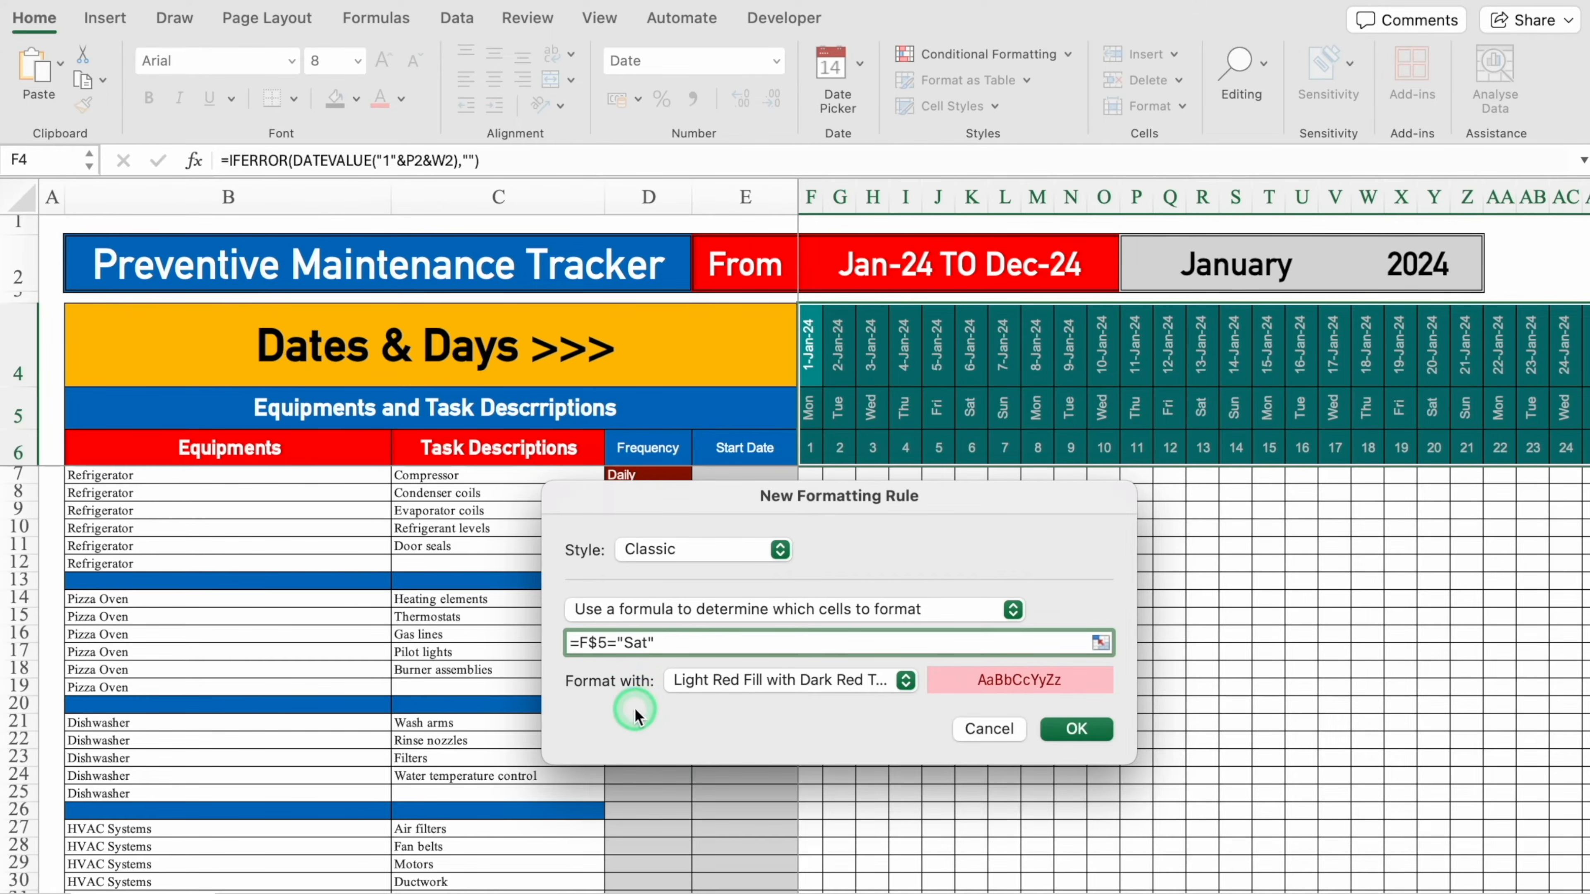
Bracket the Saturday condition and add Sunday so the rule formula reads =(F$5="Sat")+(F$5="Sun")
click(582, 651)
text(()
click(686, 649)
text())
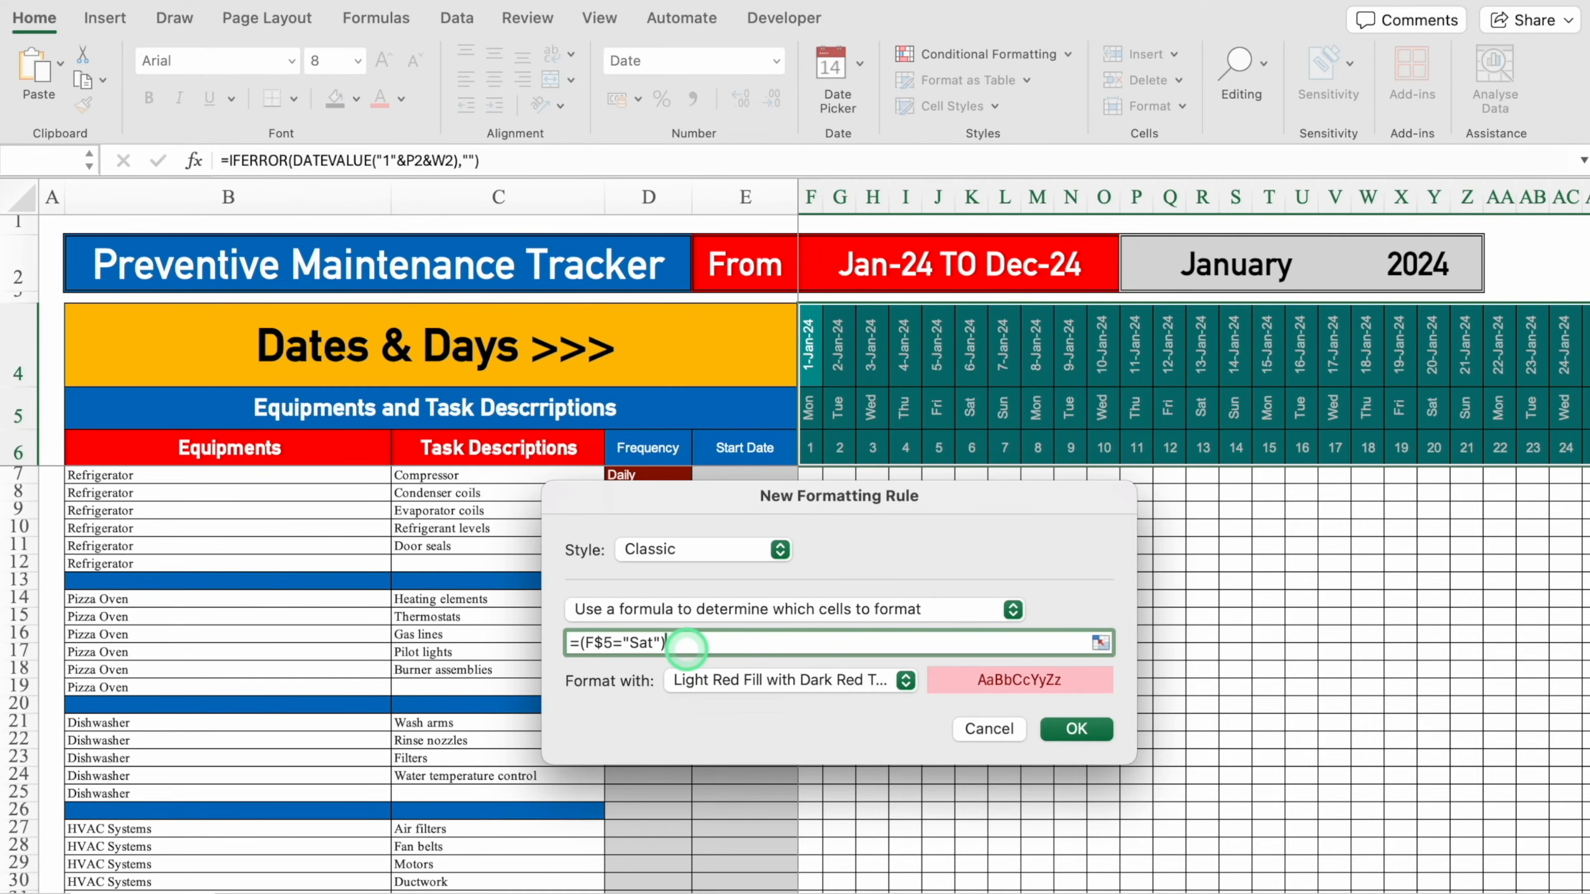
text(+()
click(809, 410)
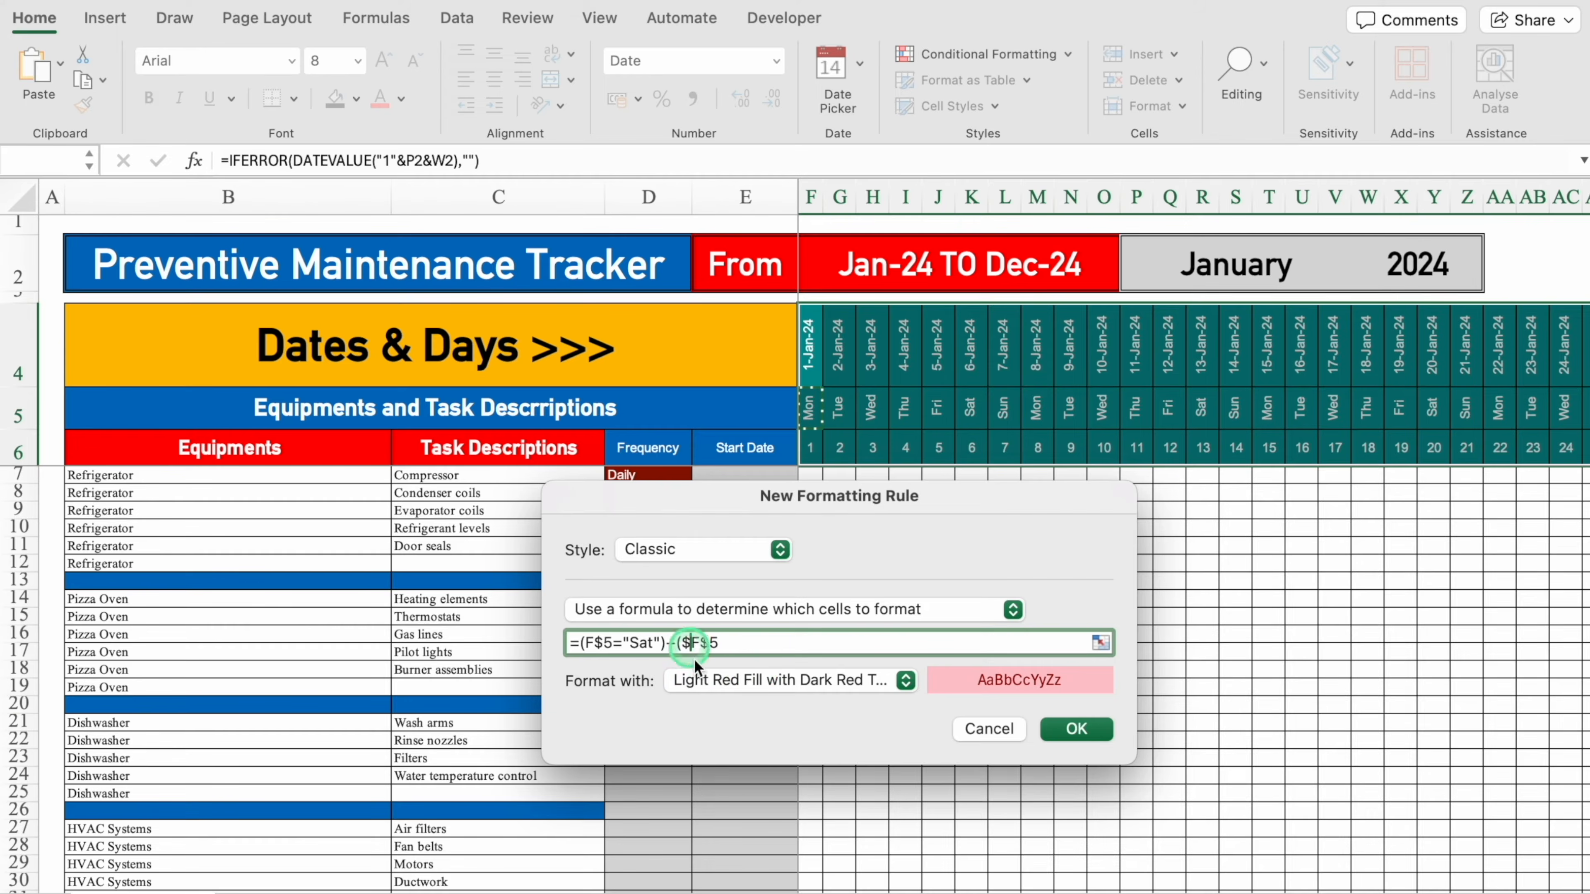
key(F4)
text(="Sun)
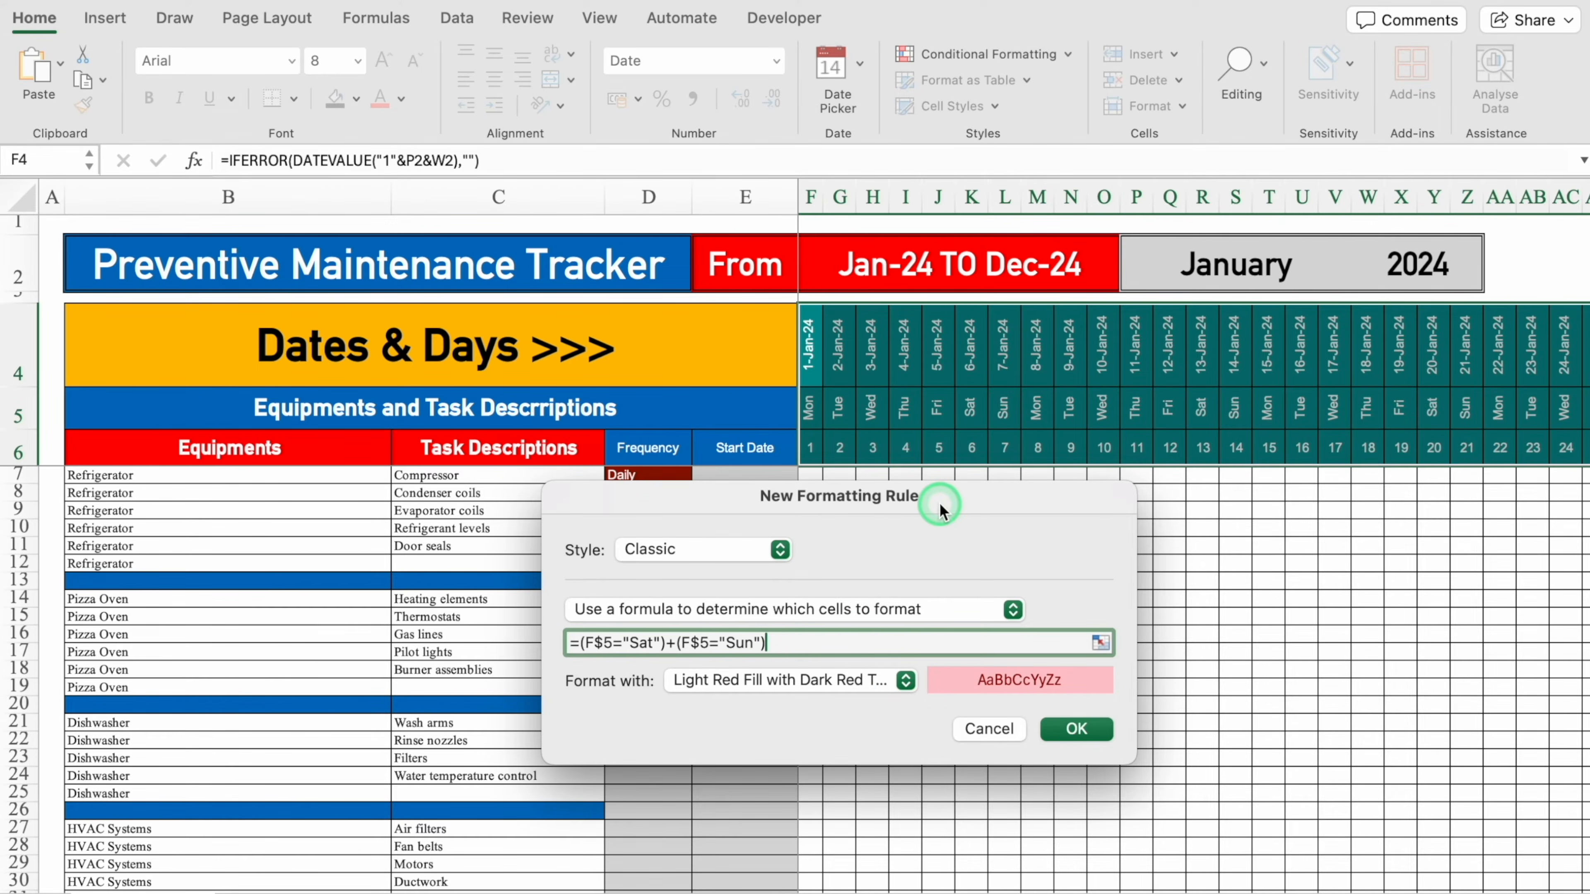
Apply the weekend rule with the light red fill and dark red text format and check it along the dates
drag(940, 501, 885, 222)
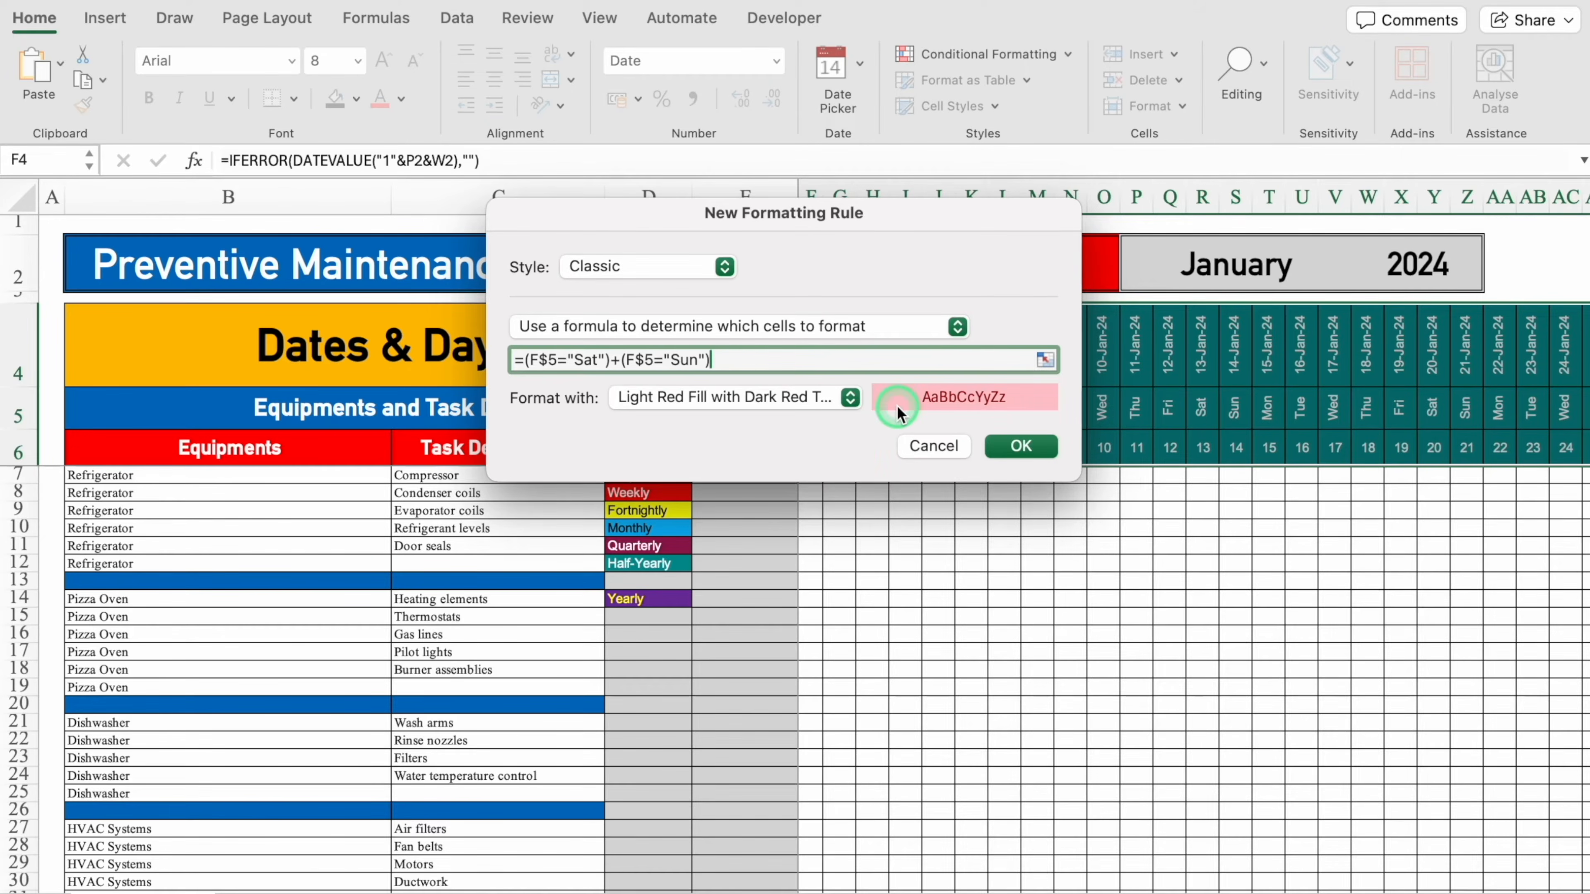
click(1021, 446)
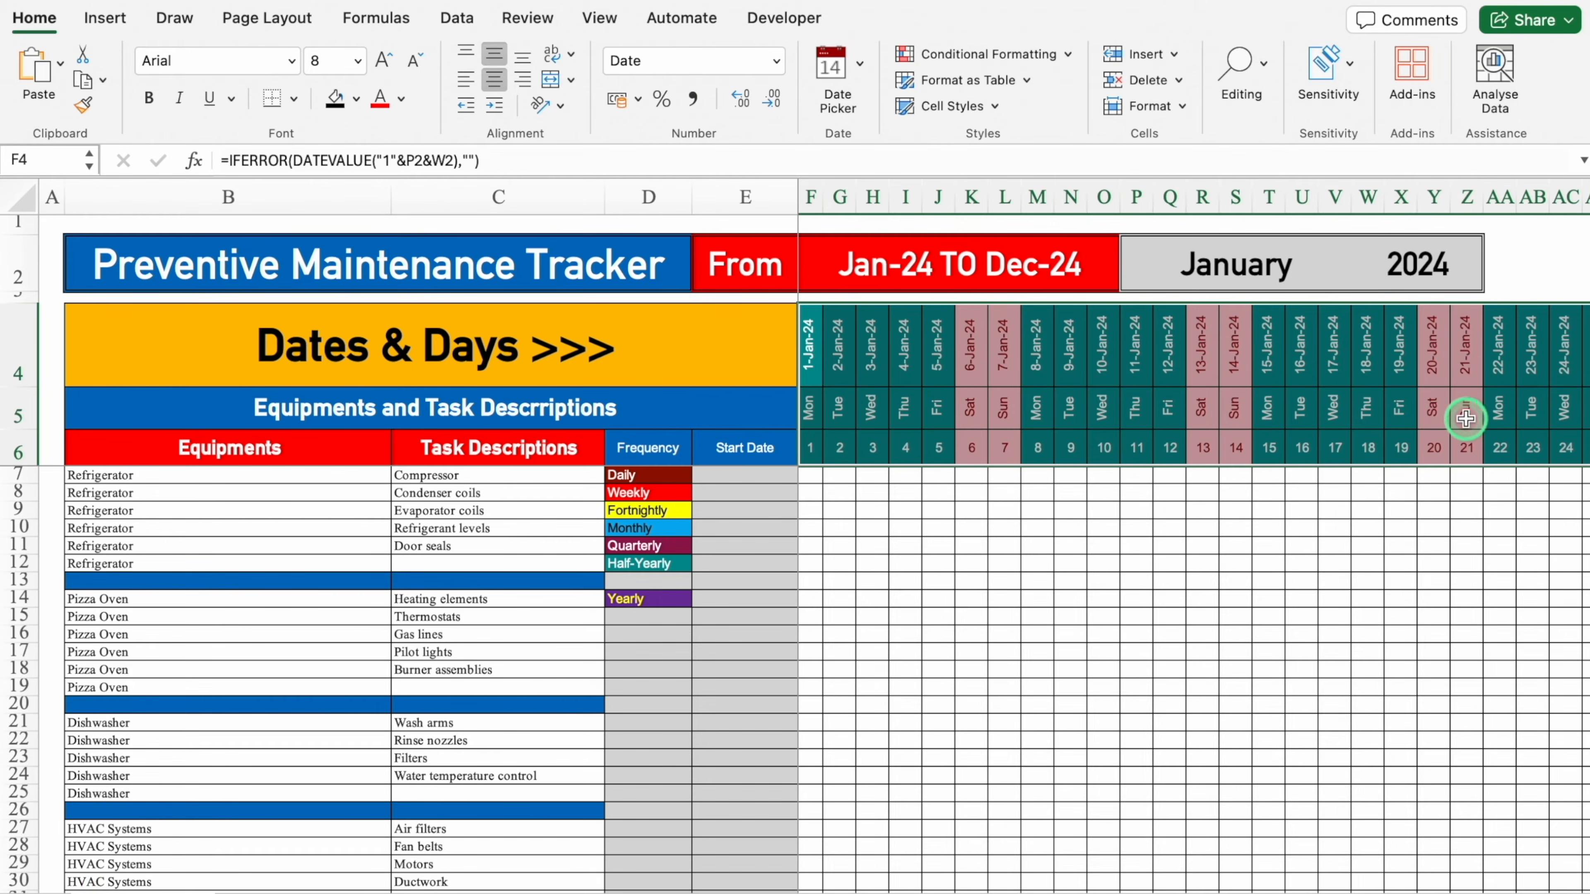
drag(57, 884, 82, 885)
Unfreeze the panes and widen column F to make room for a formula in F7
key(ctrl+Home)
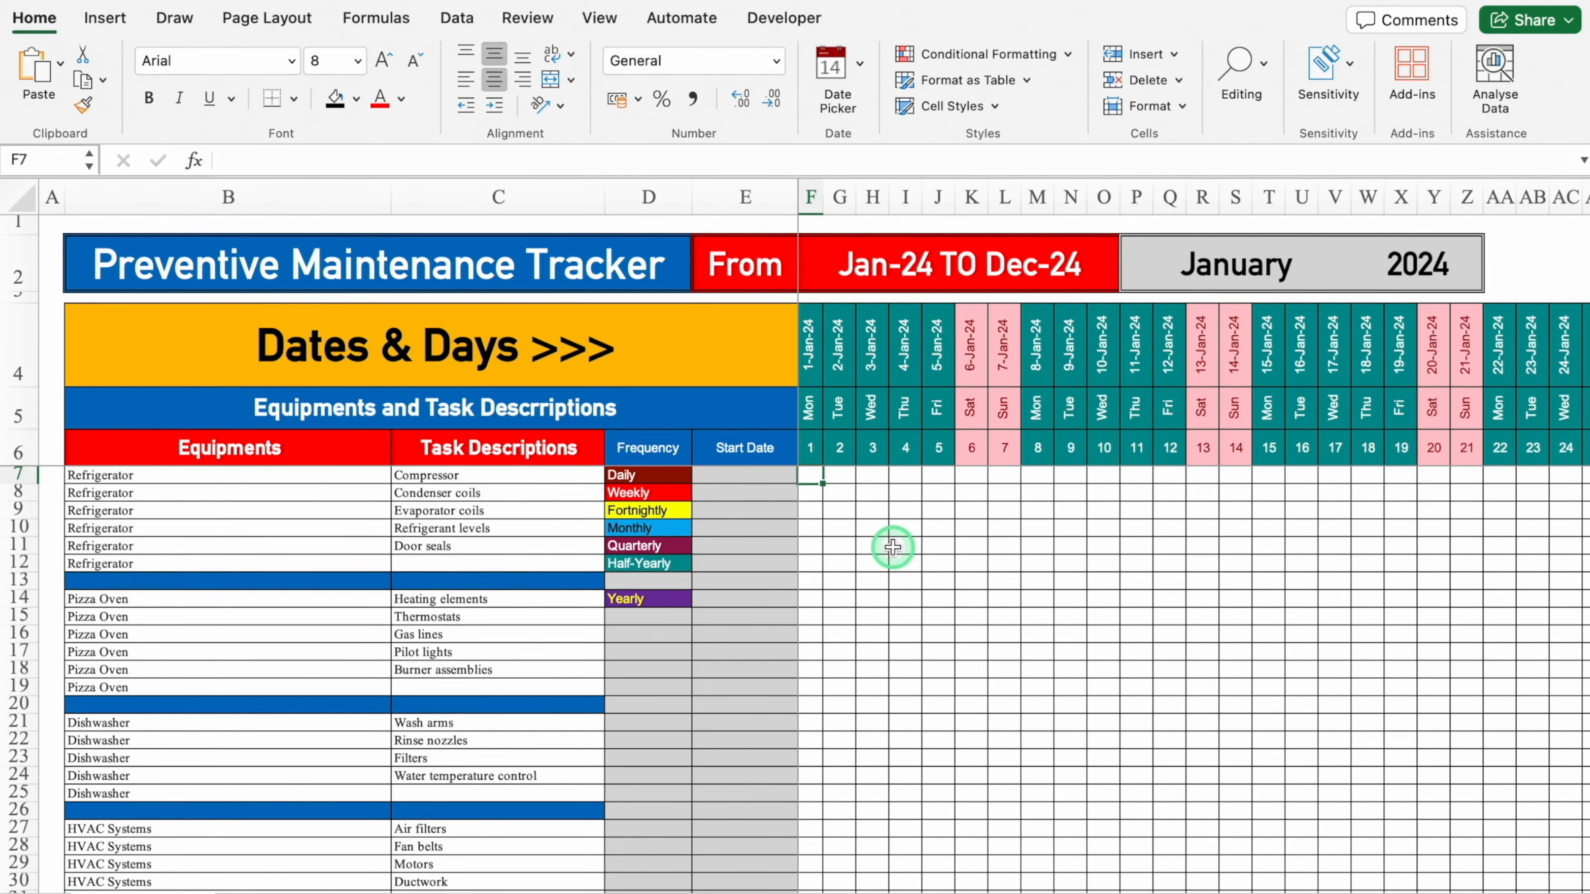
click(599, 18)
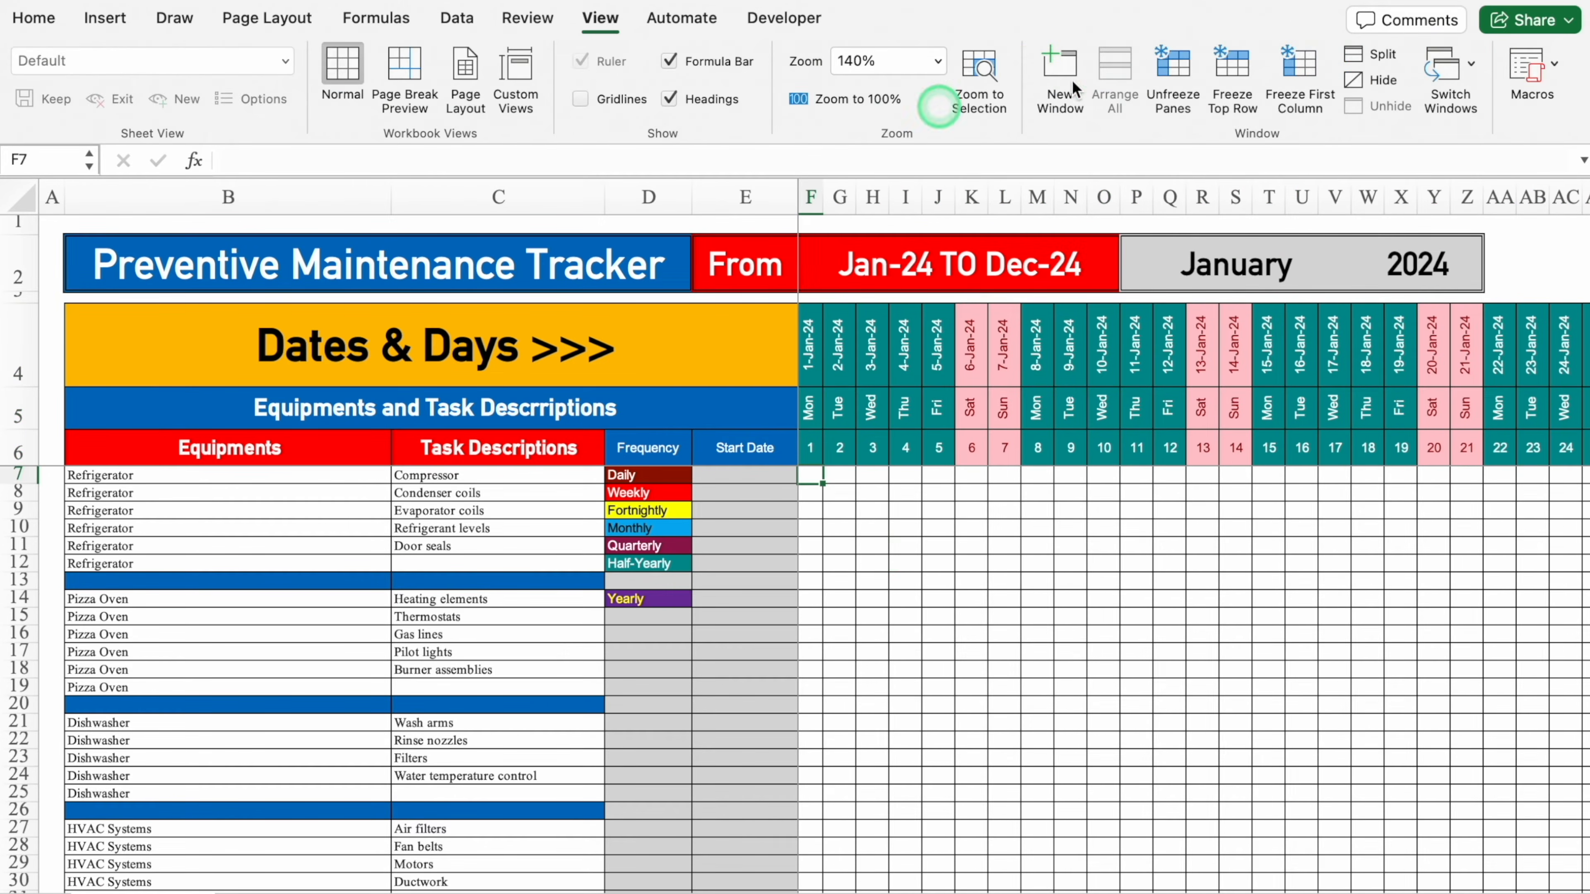
click(1168, 68)
drag(56, 884, 56, 884)
drag(631, 199, 839, 249)
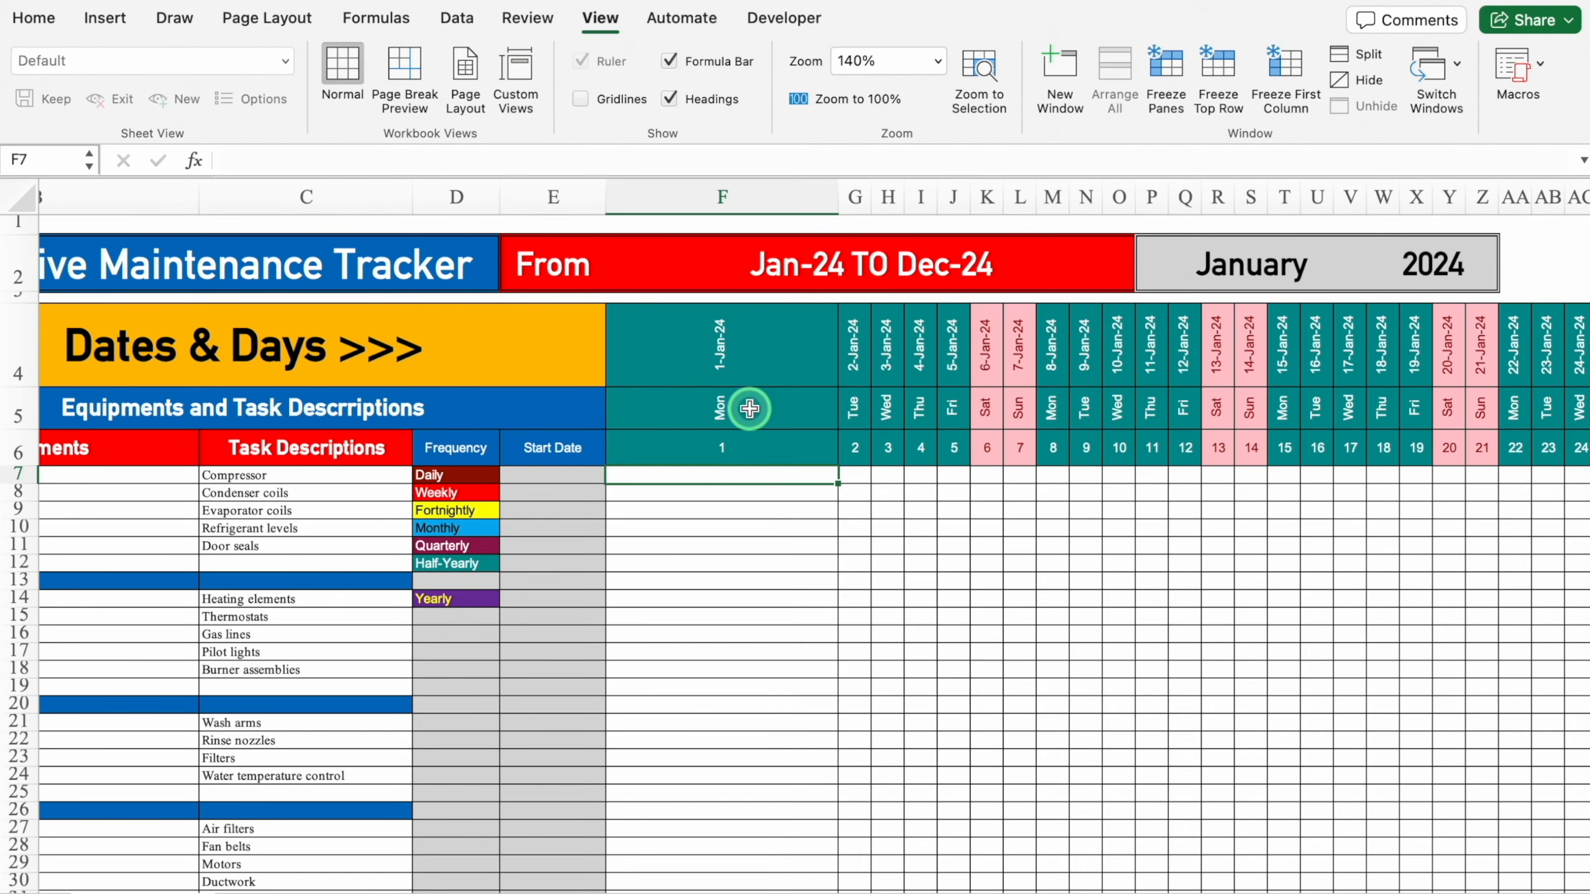
Start an IF formula in F7 that tests the column-locked frequency cell, =IF($D7="Daily", followed by a nested IF
text(=if)
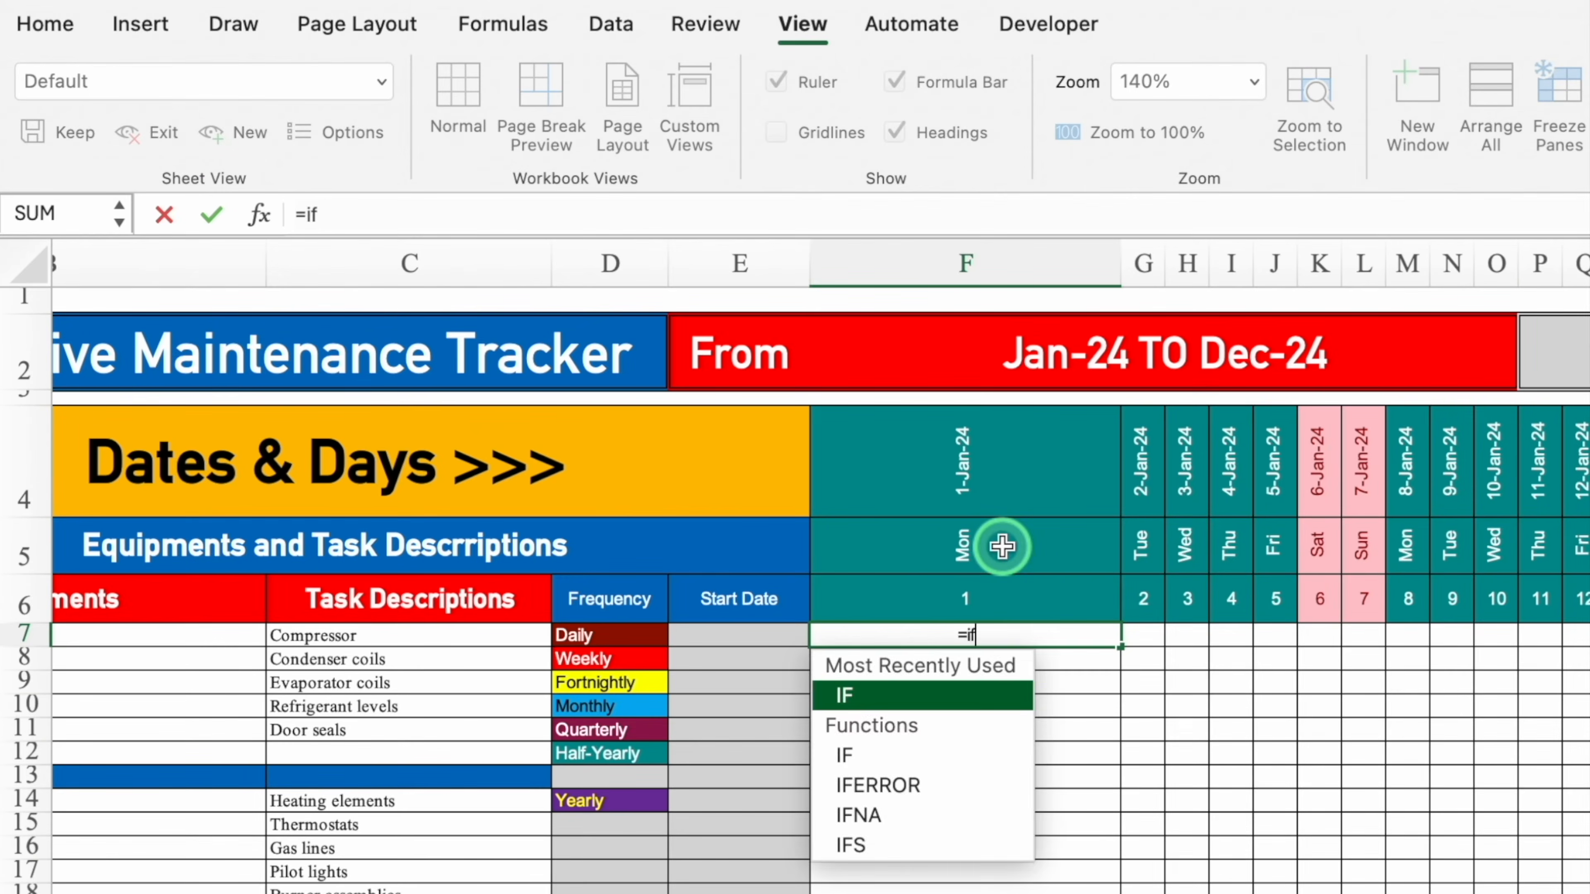
double_click(925, 695)
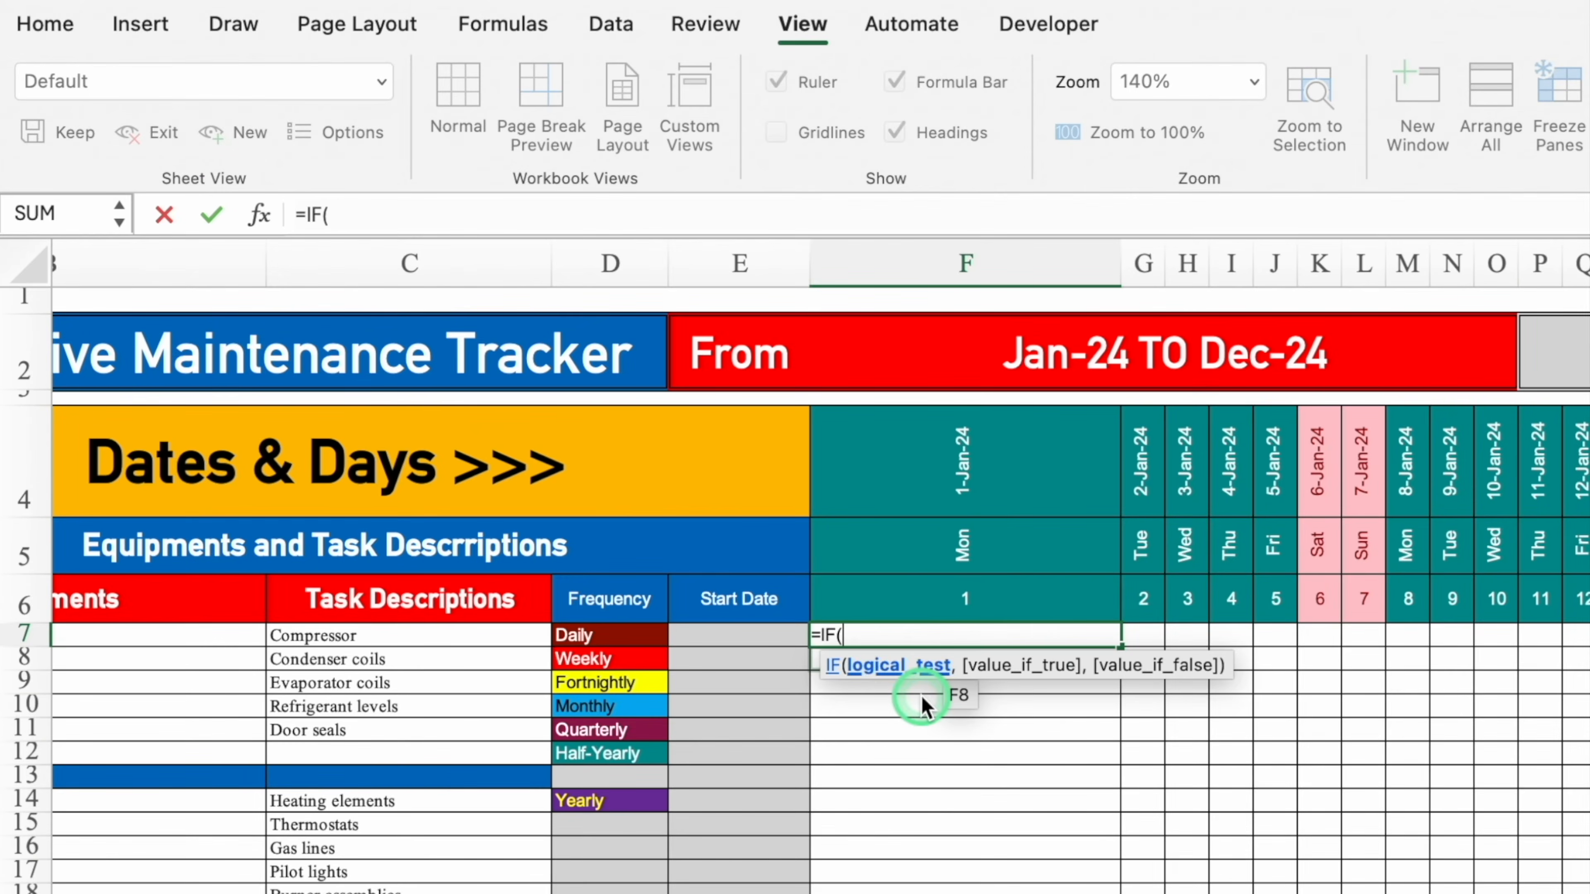
click(626, 636)
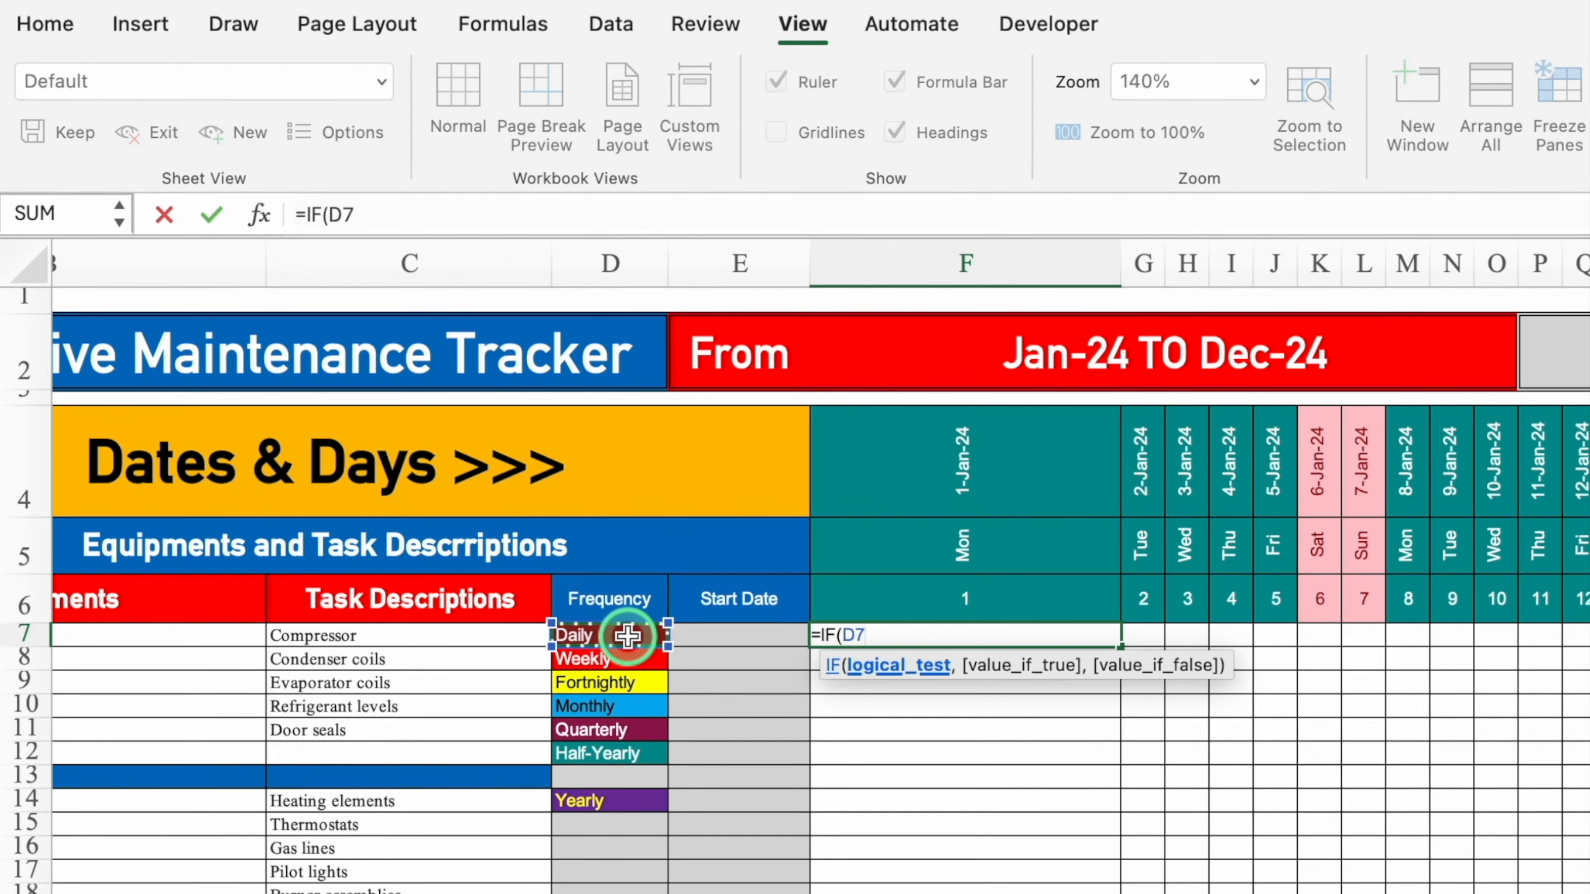
key(F4)
key(F4)
key(F4)
text(=)
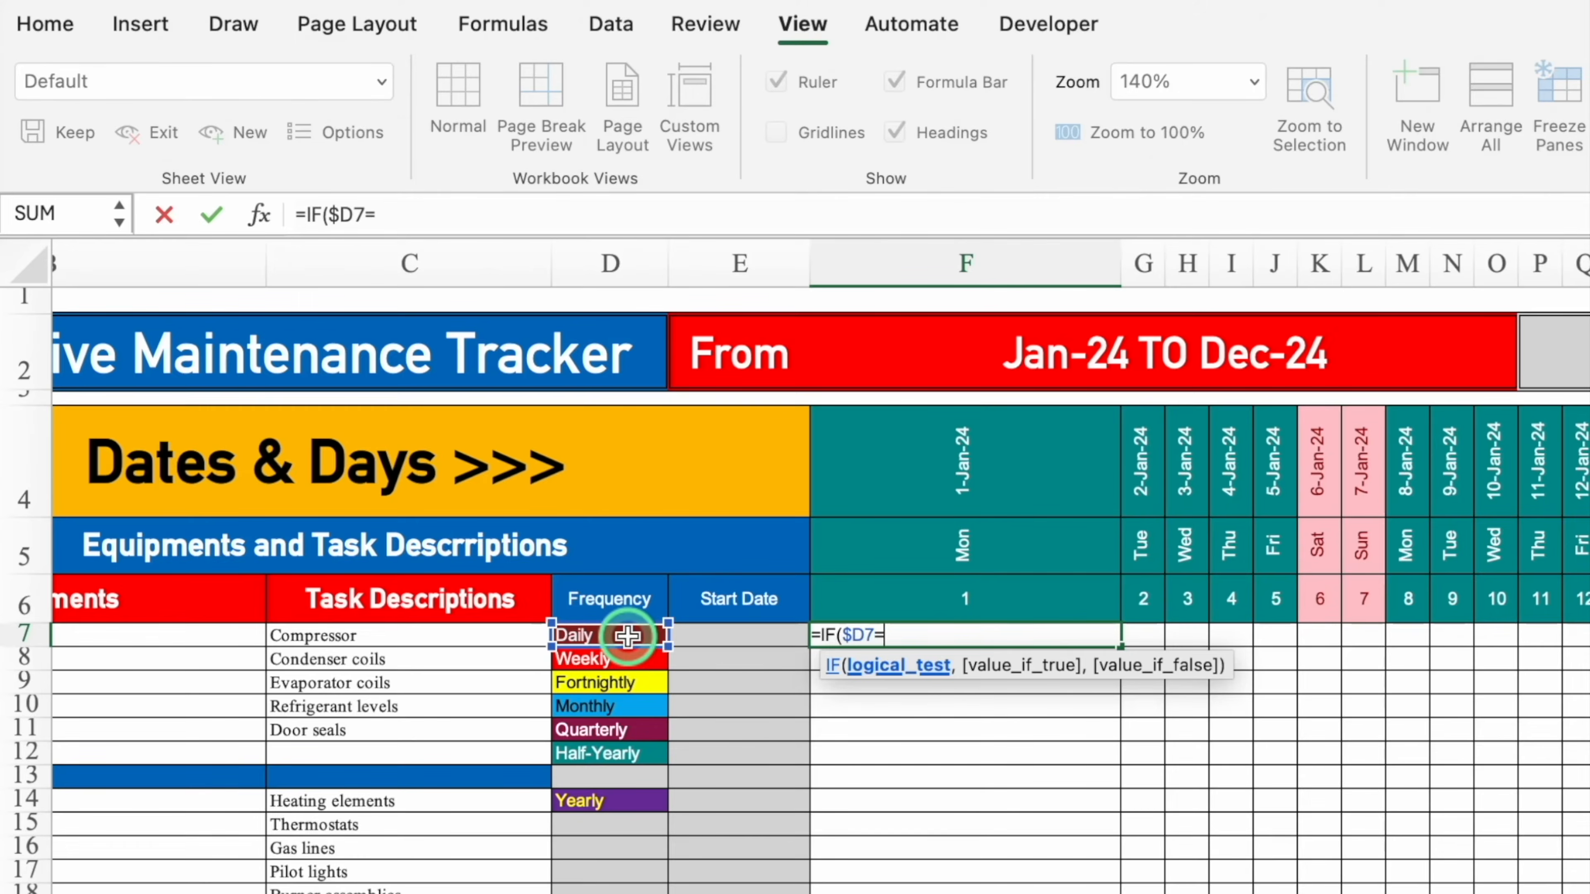
text("Daily",IF()
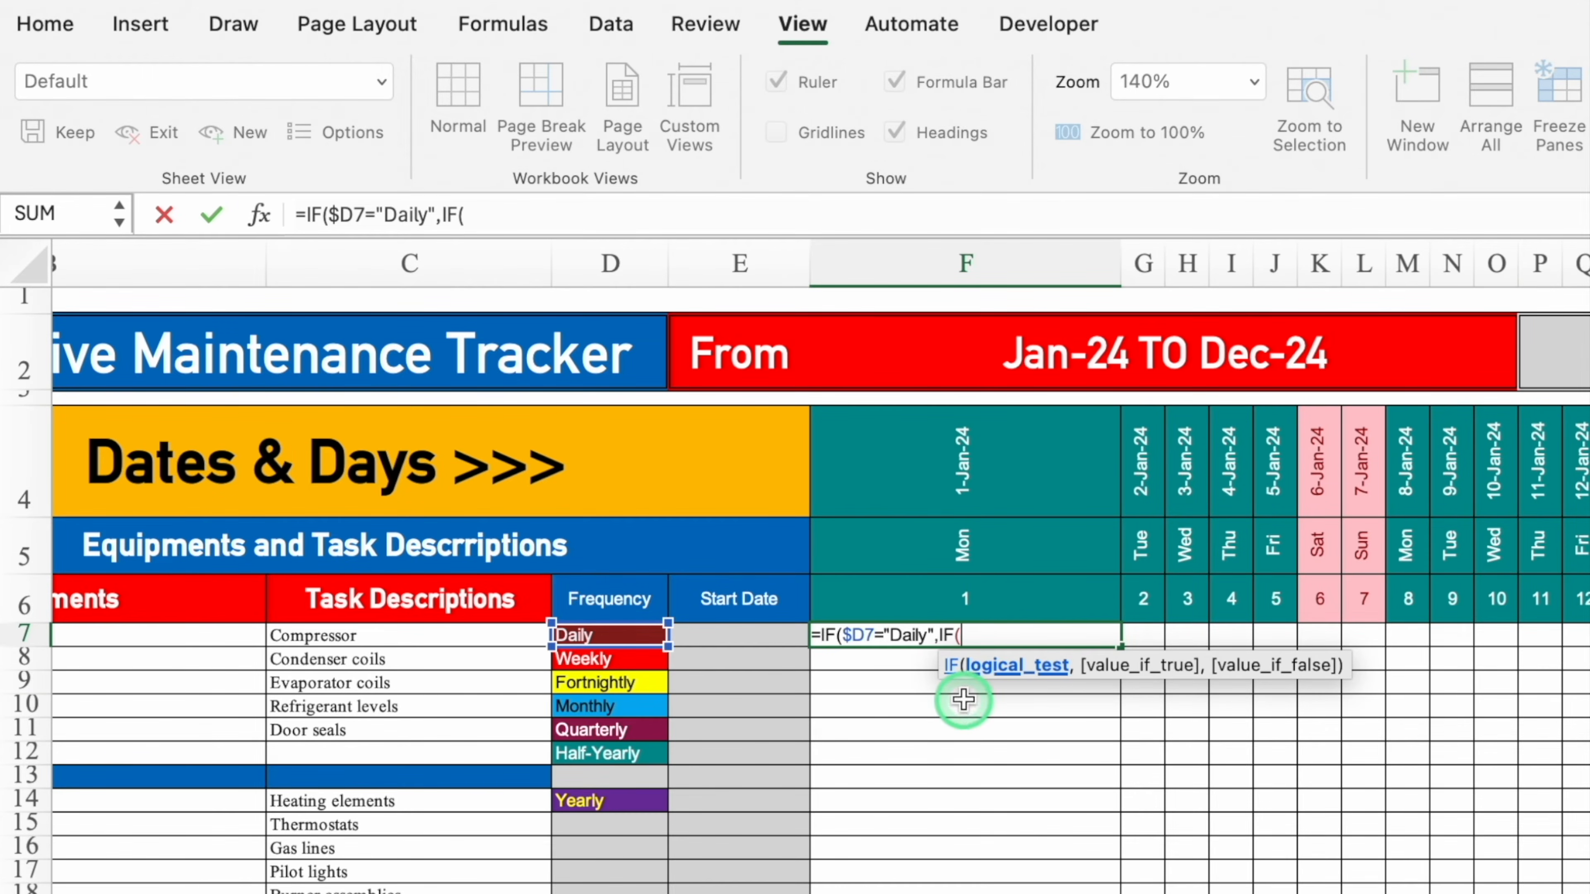
Enter the daily branch's test F$4>=$E7, comparing the row-locked date with the column-locked start date
click(976, 483)
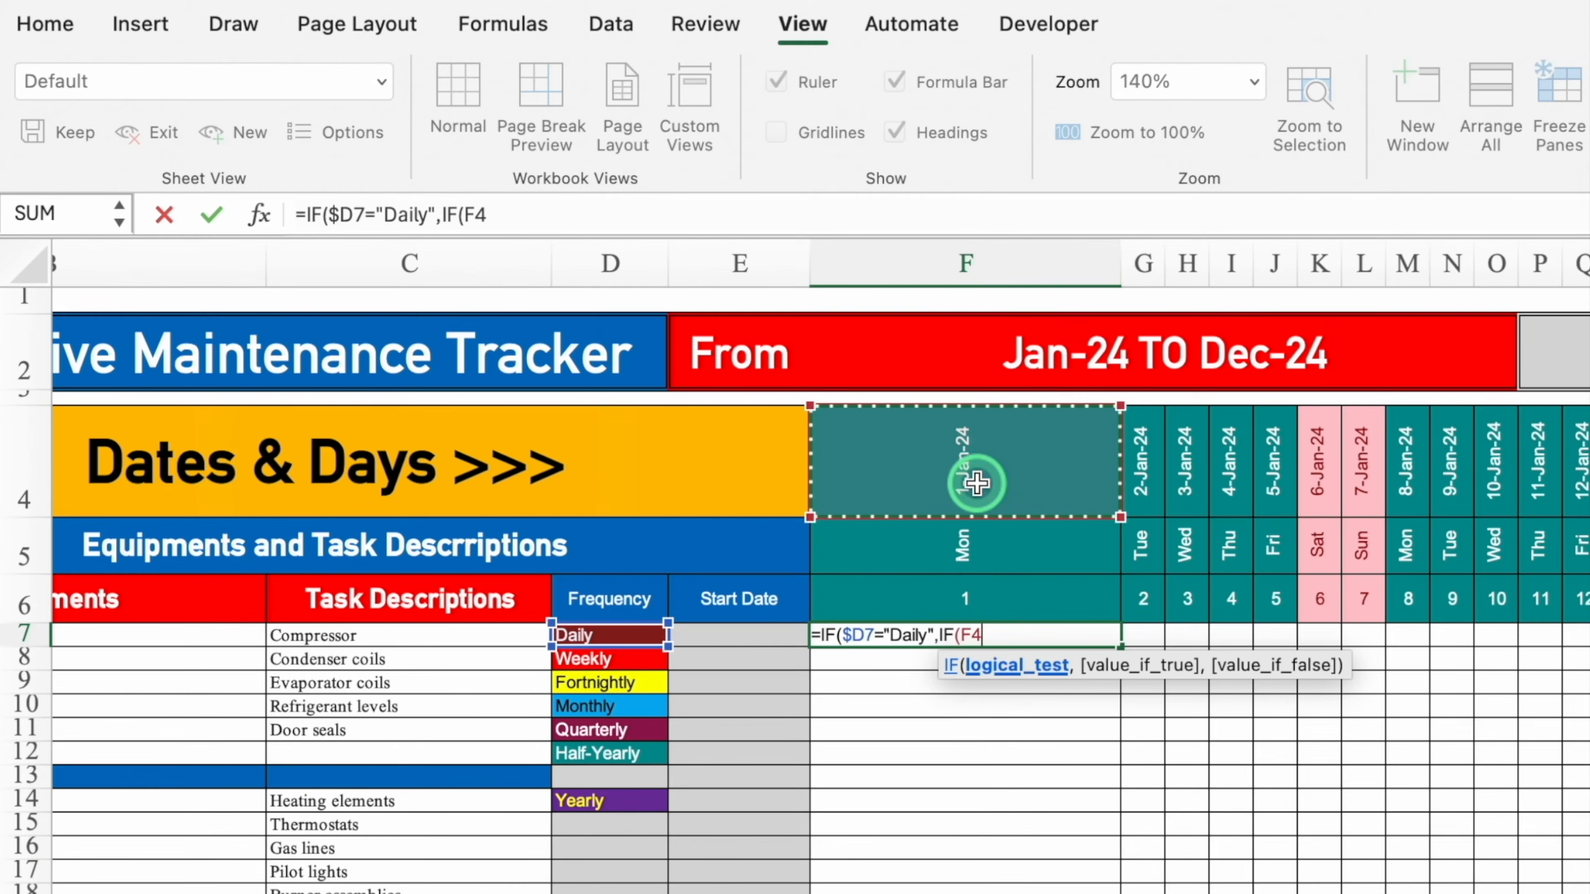
key(F4)
key(F4)
text(>)
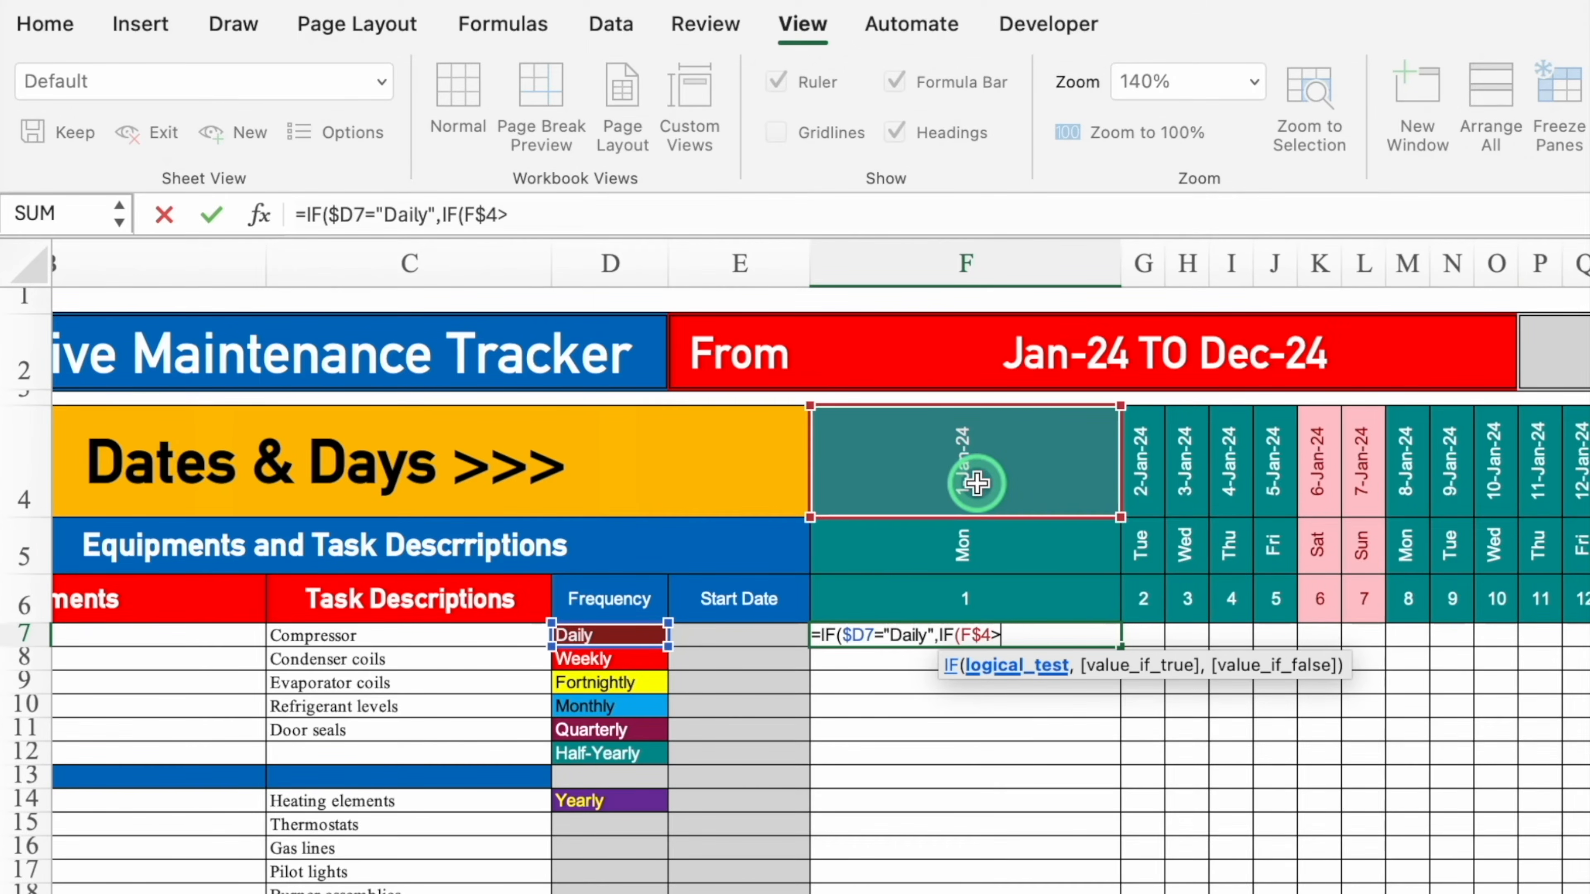
click(772, 636)
key(F4)
key(F4)
key(F4)
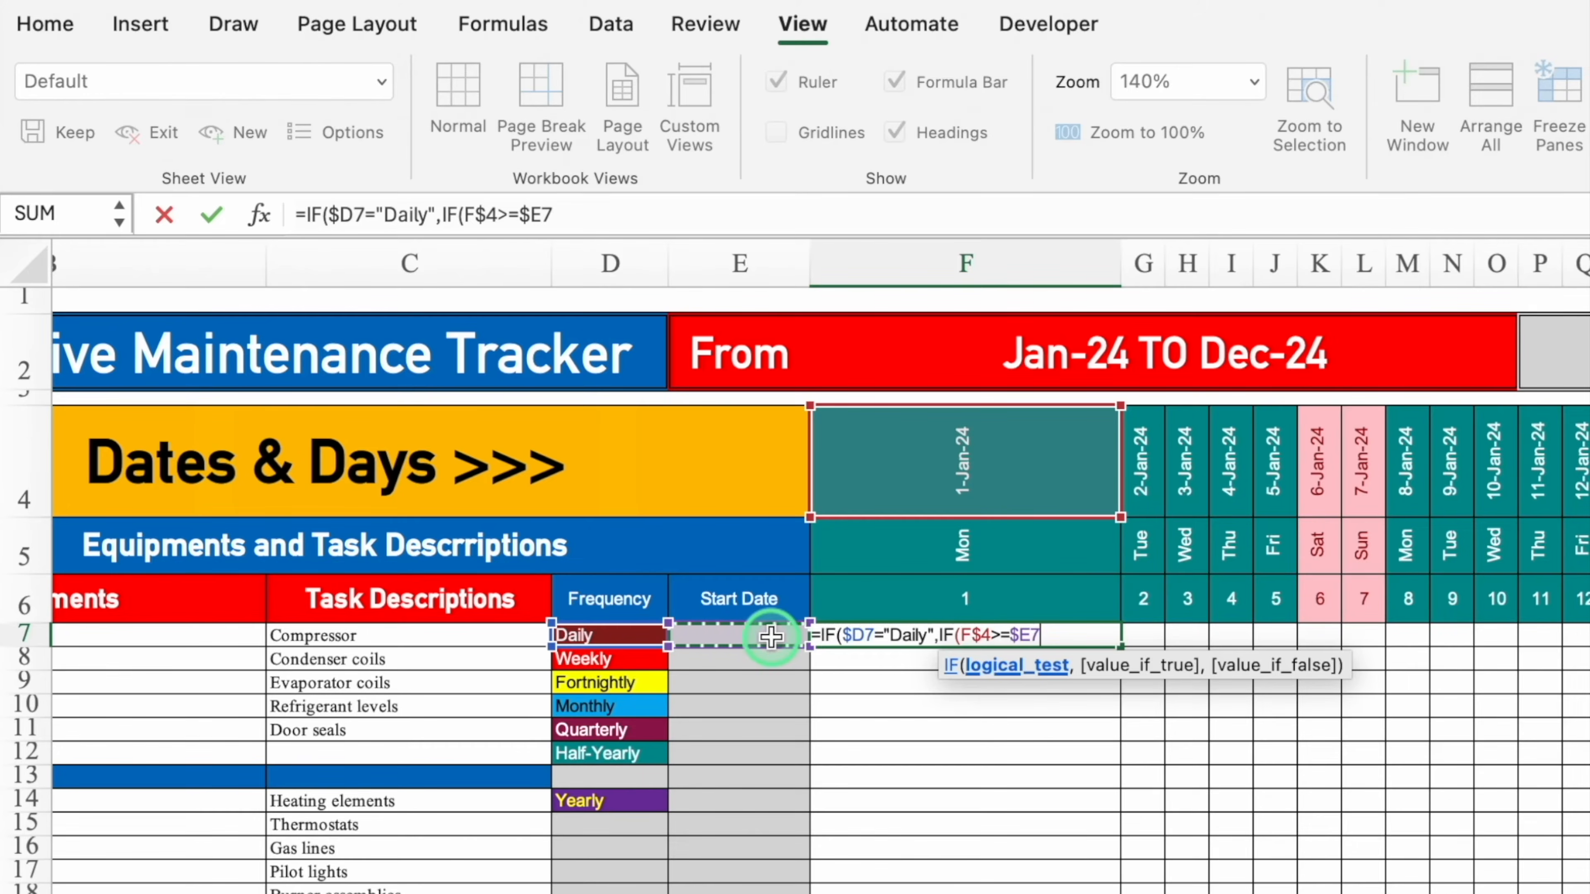
Make the daily branch return "X" when its test is true and blank otherwise, closing the nested IF
text(,"X)
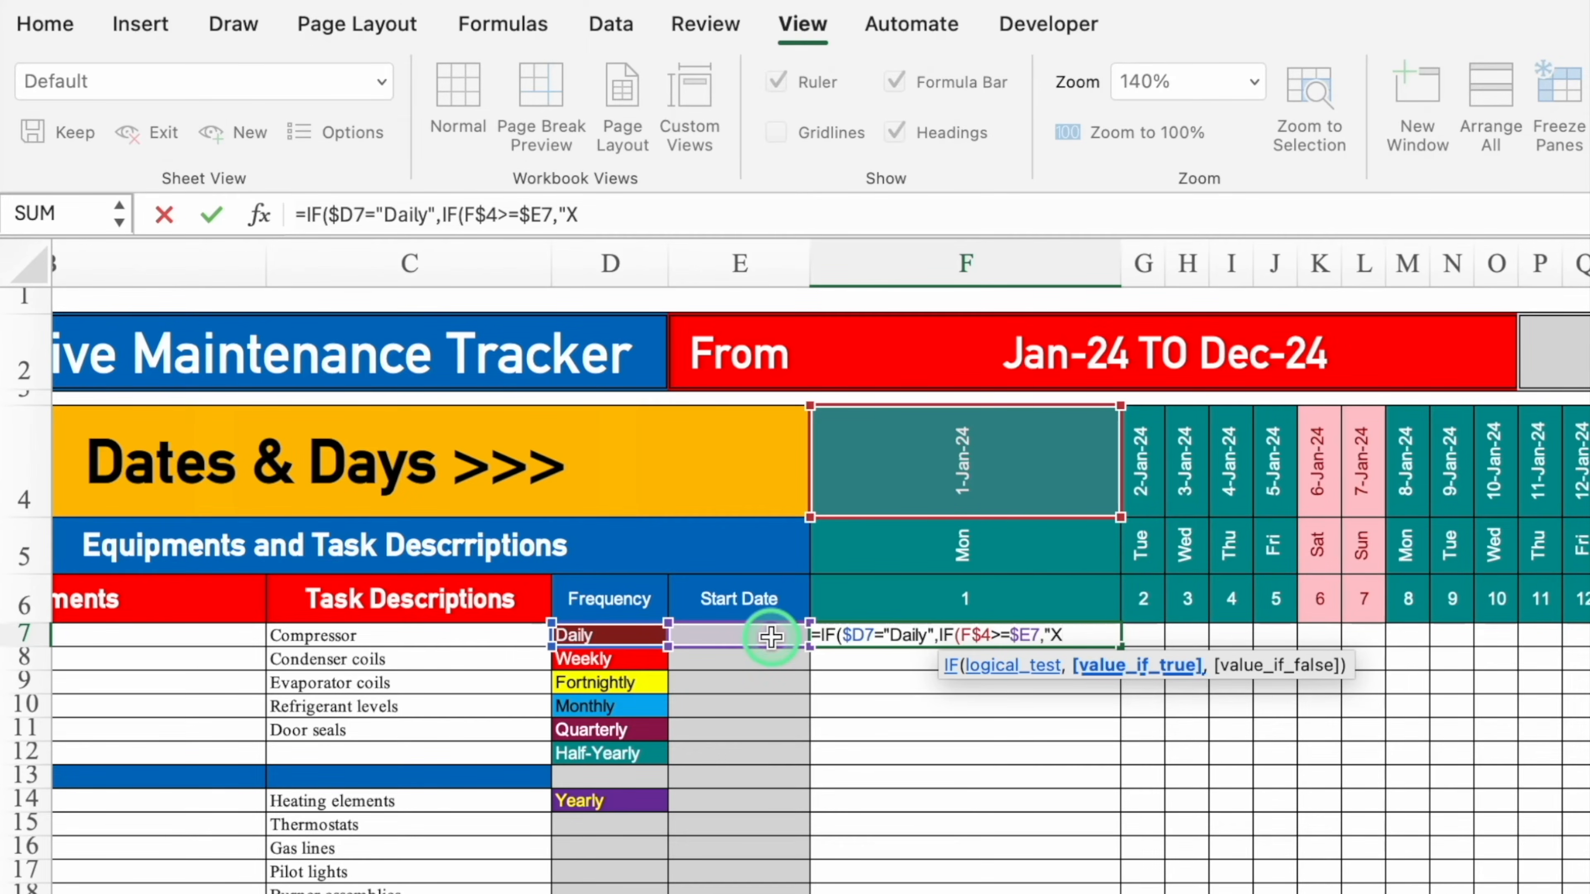
text(")
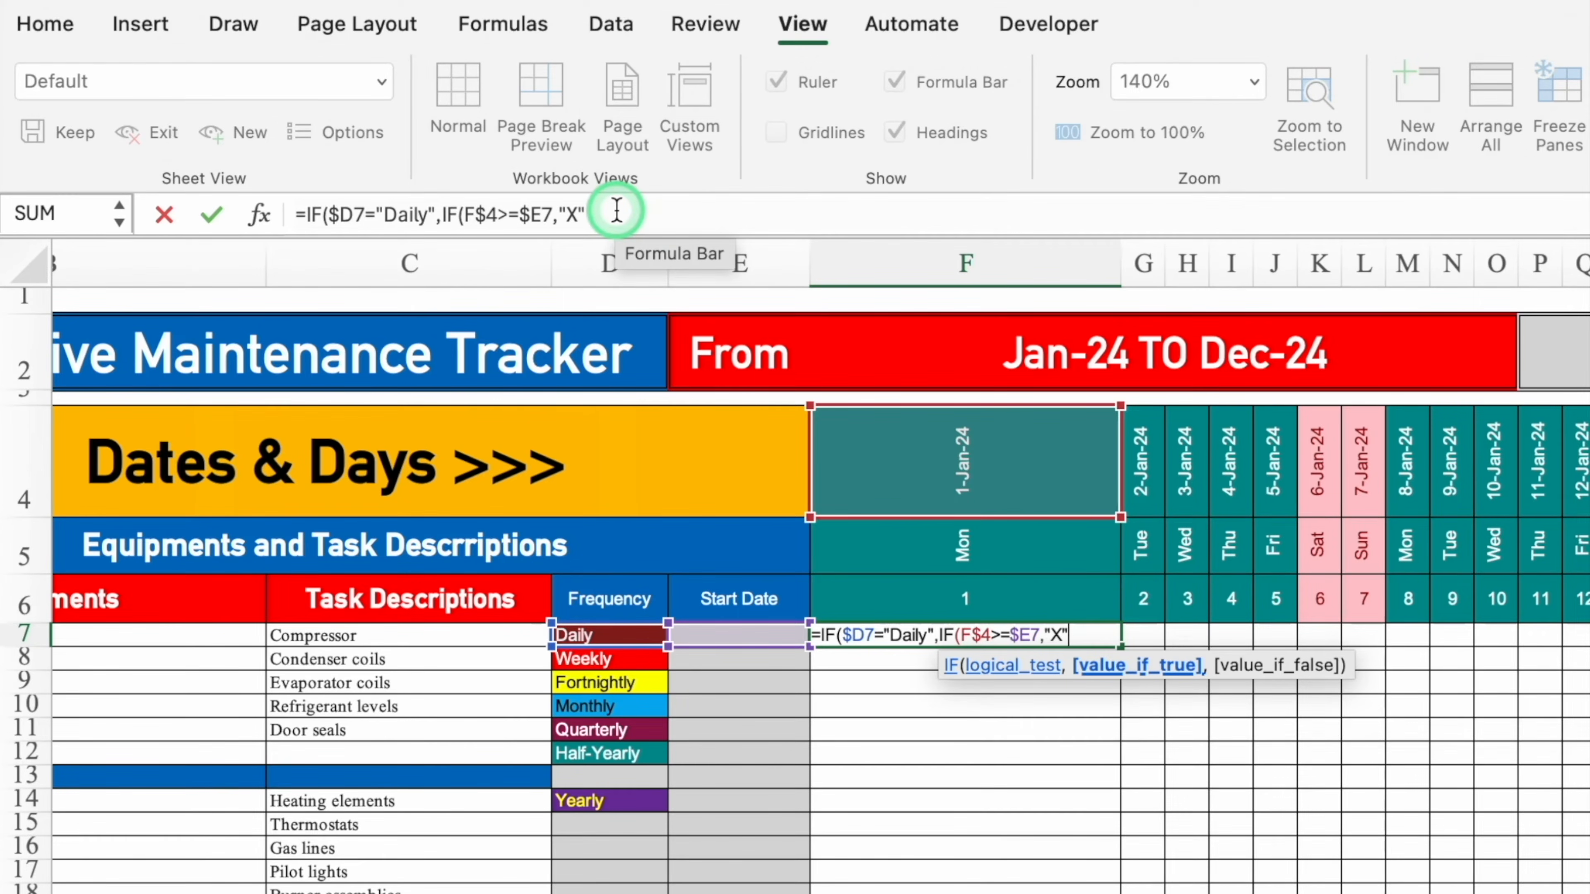
text(,)
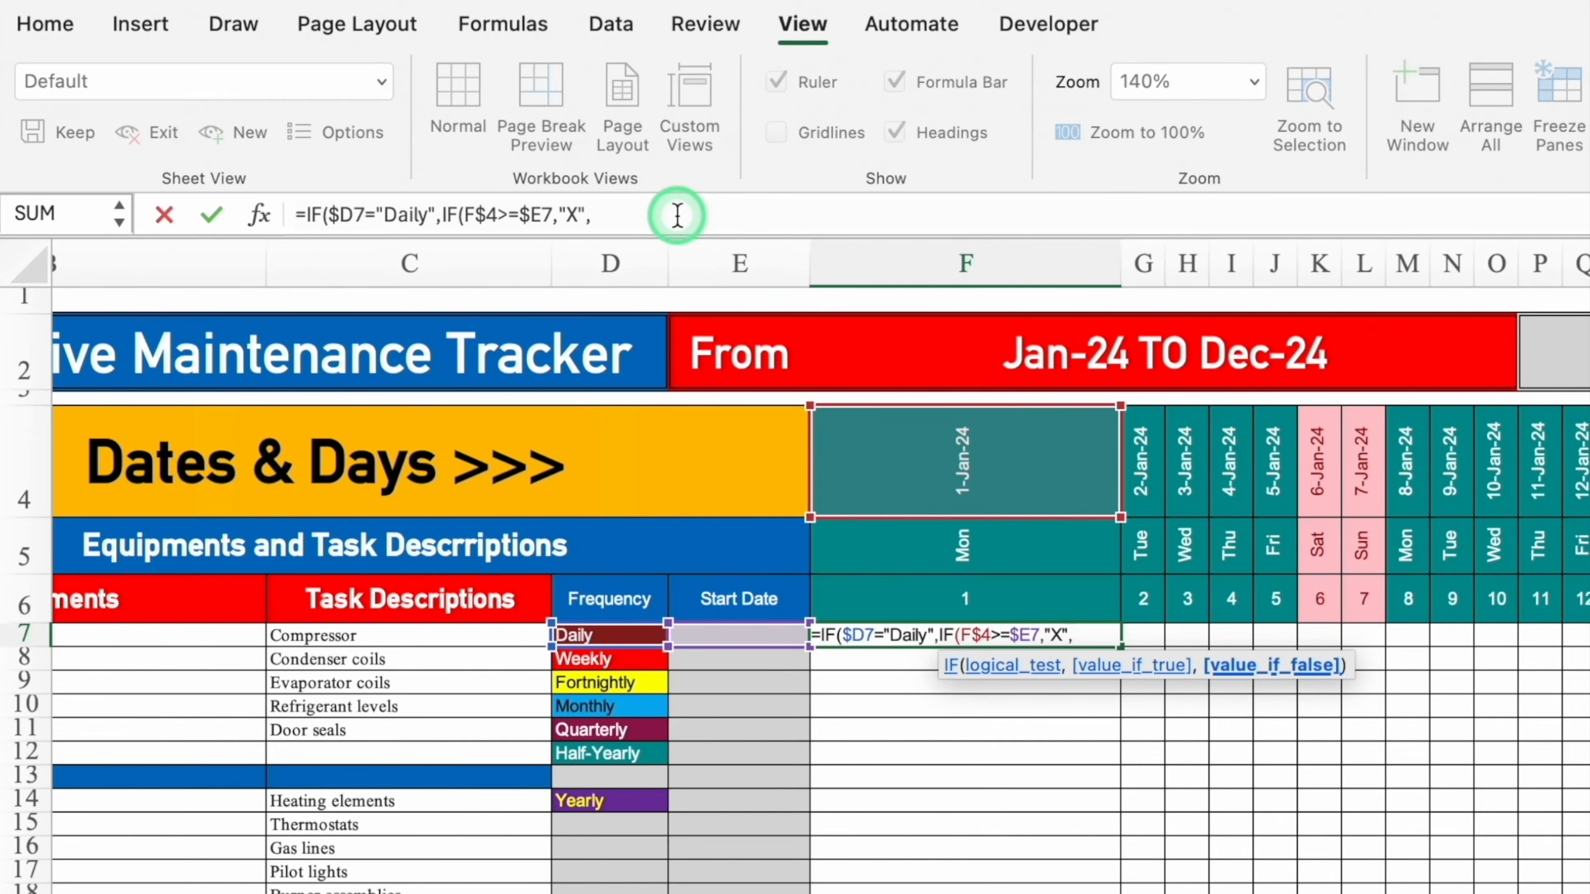
text("")
text())
Add a second IF as the false result, testing $D7="Weekly" with the frequency column locked
text(,if)
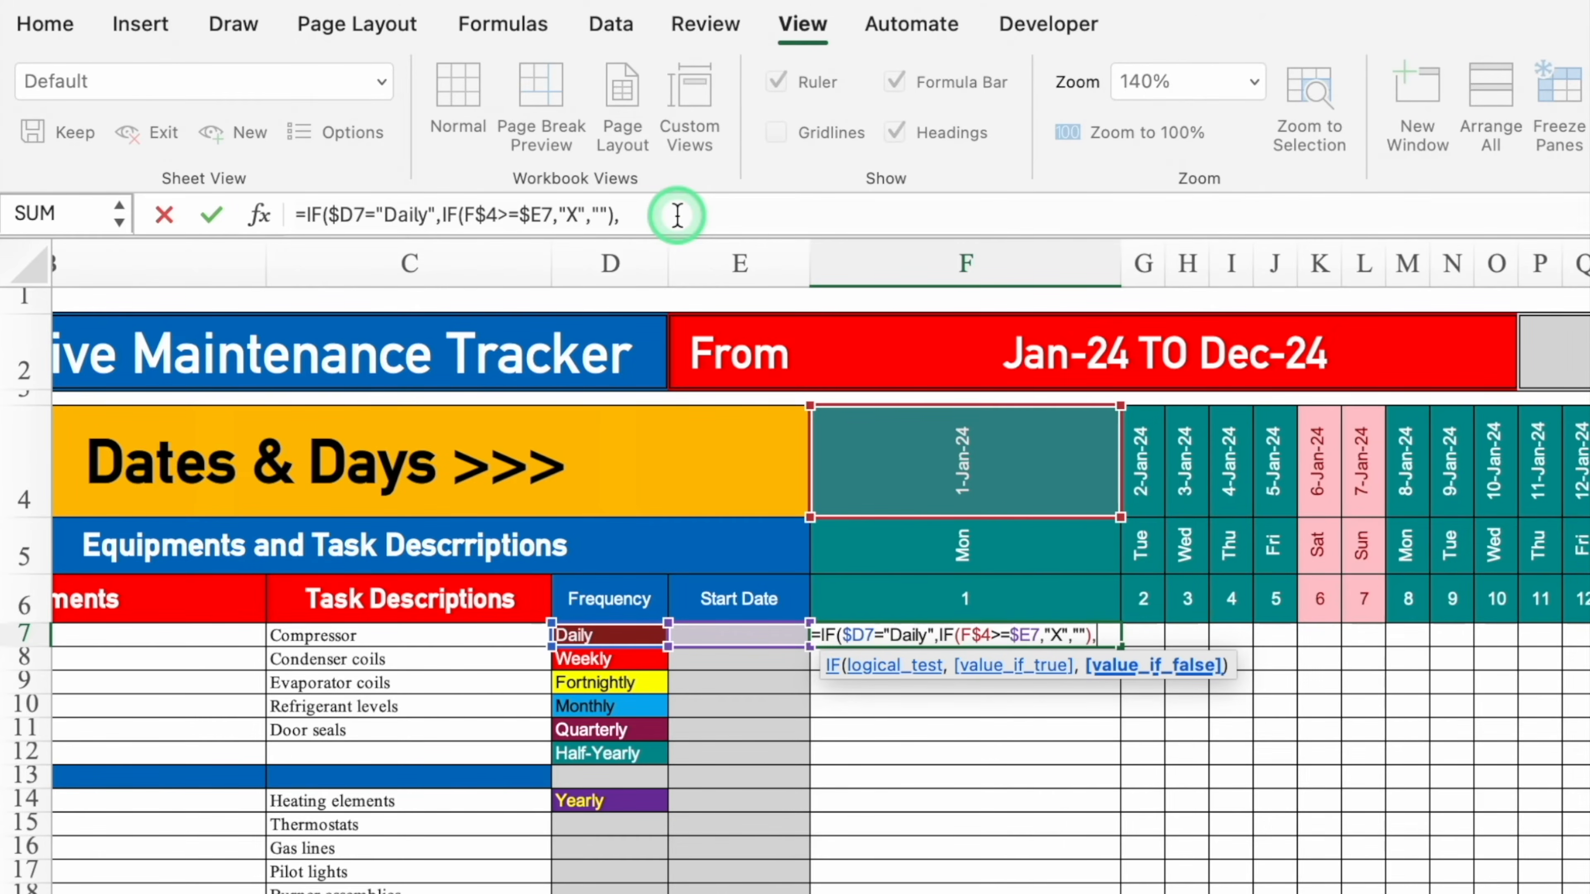
double_click(911, 707)
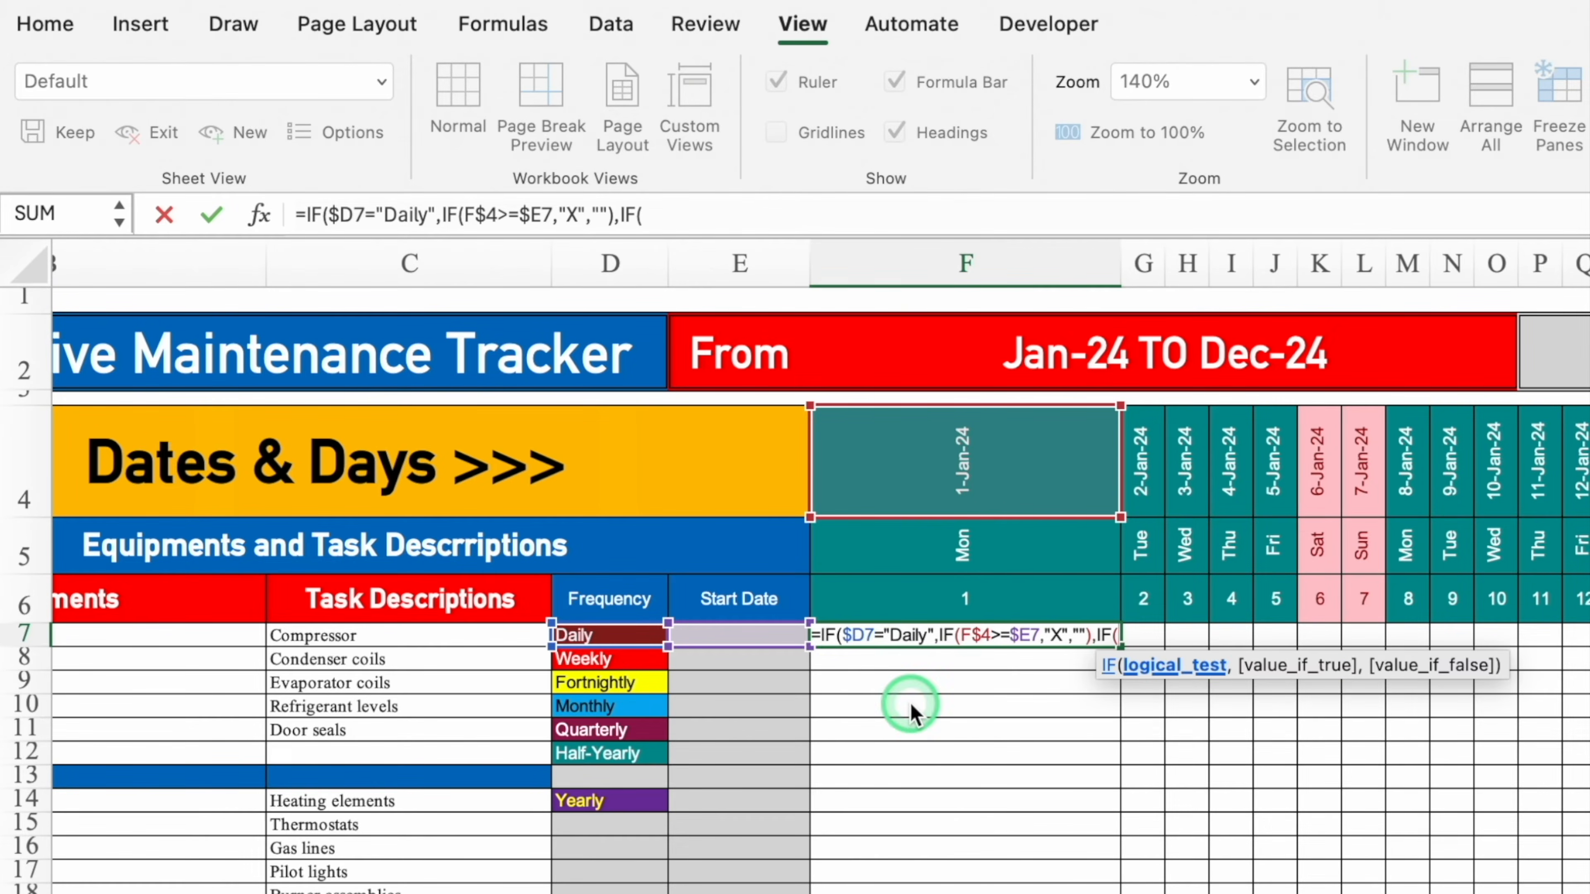
click(619, 634)
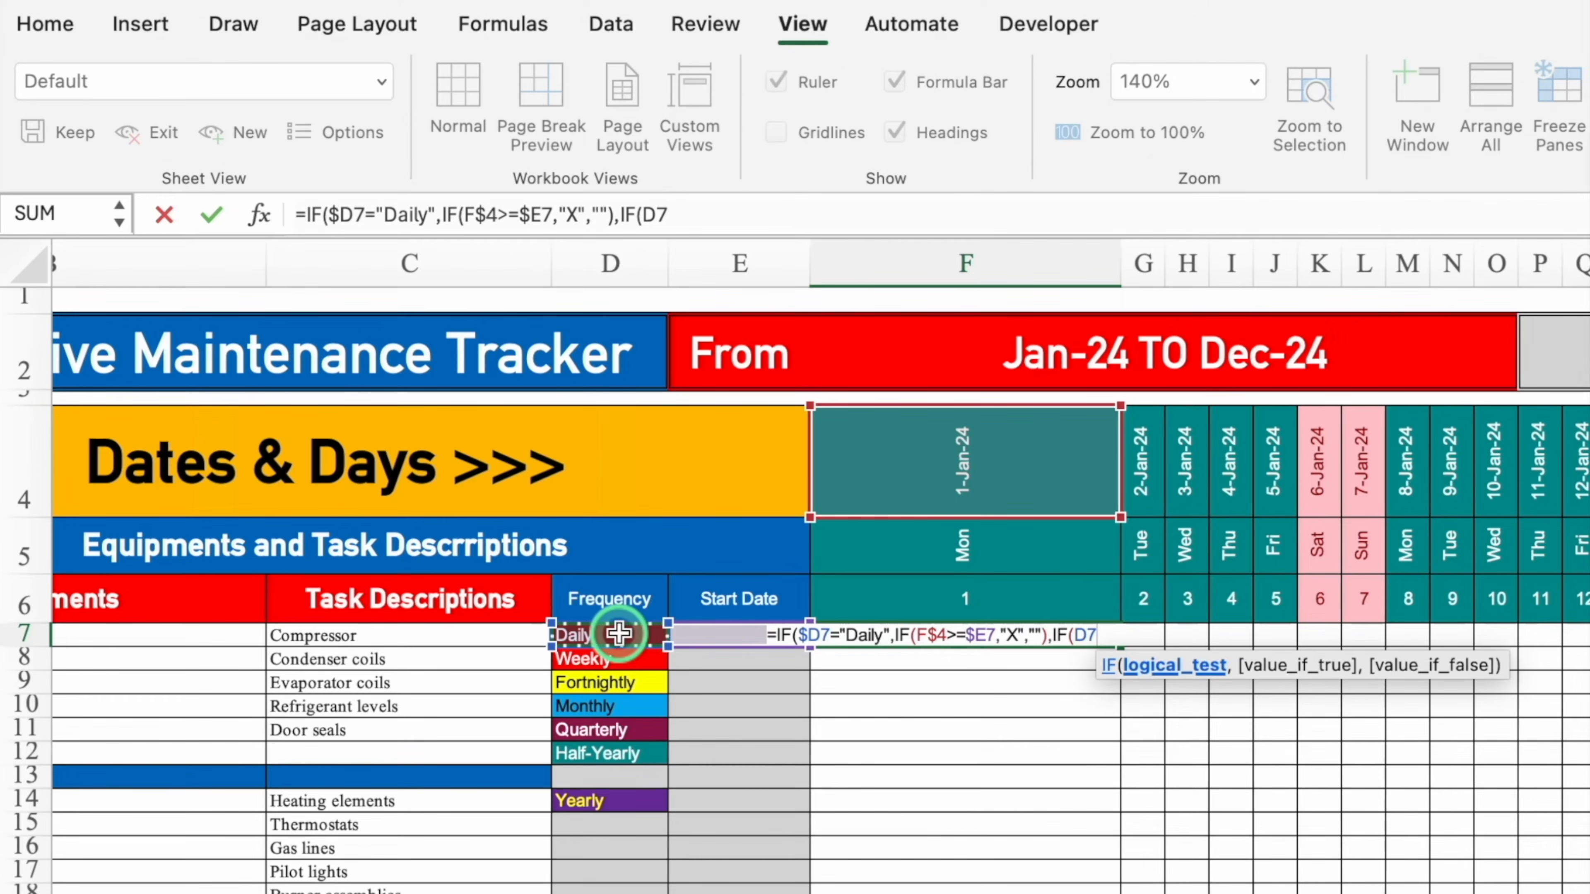
key(F4)
key(F4)
key(F4)
text(=")
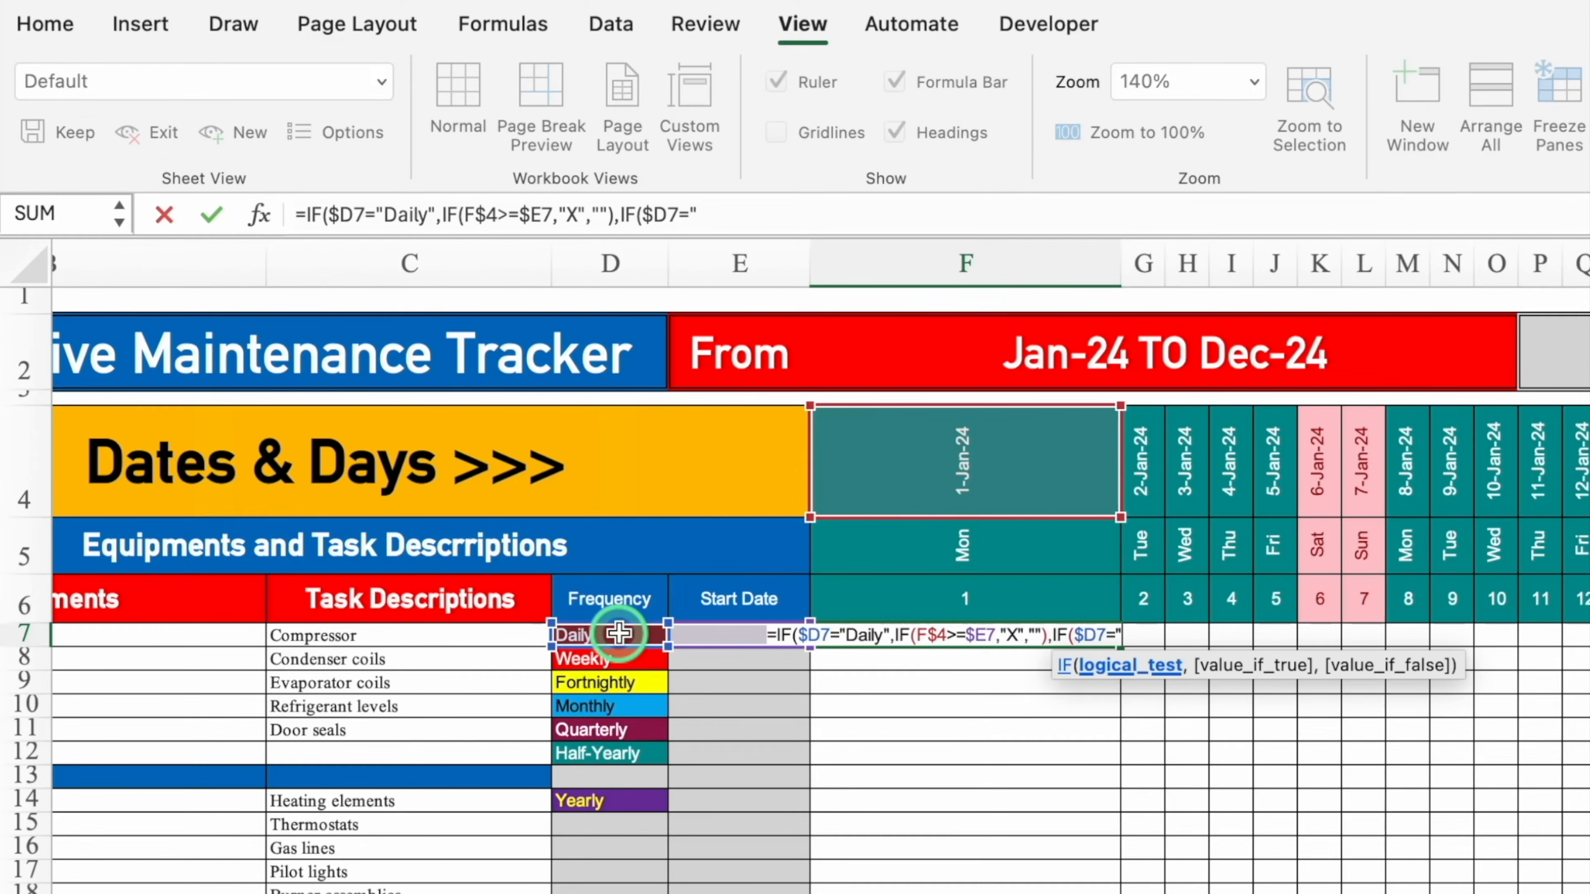
text(Weekly)
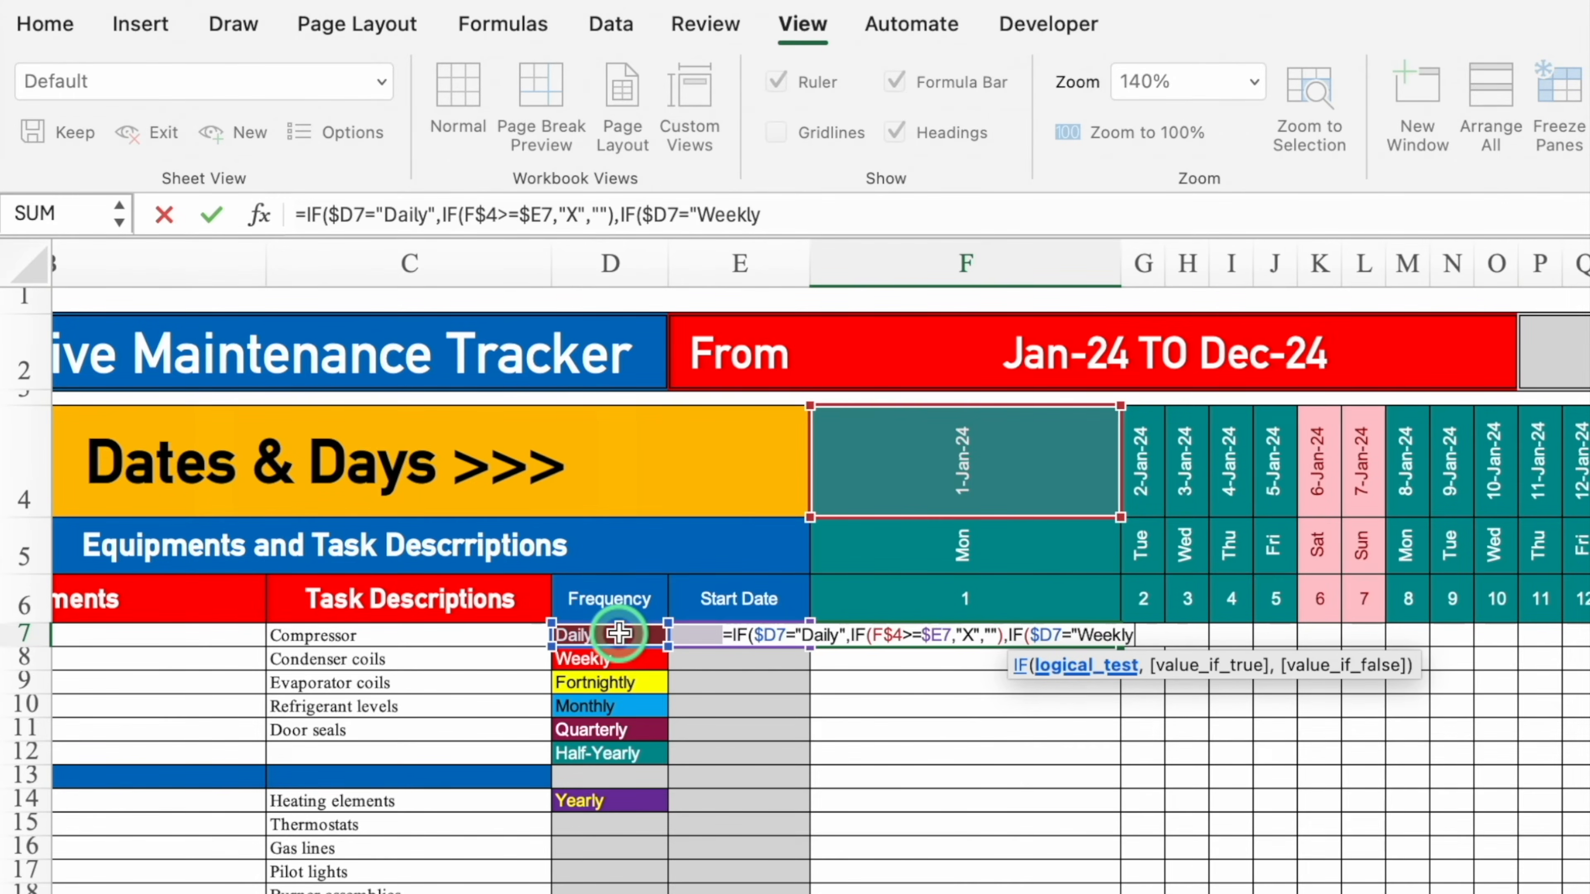
text(",)
Continue the weekly branch with $E7<=F$4,1), locking the start date's column and the date's row
click(702, 638)
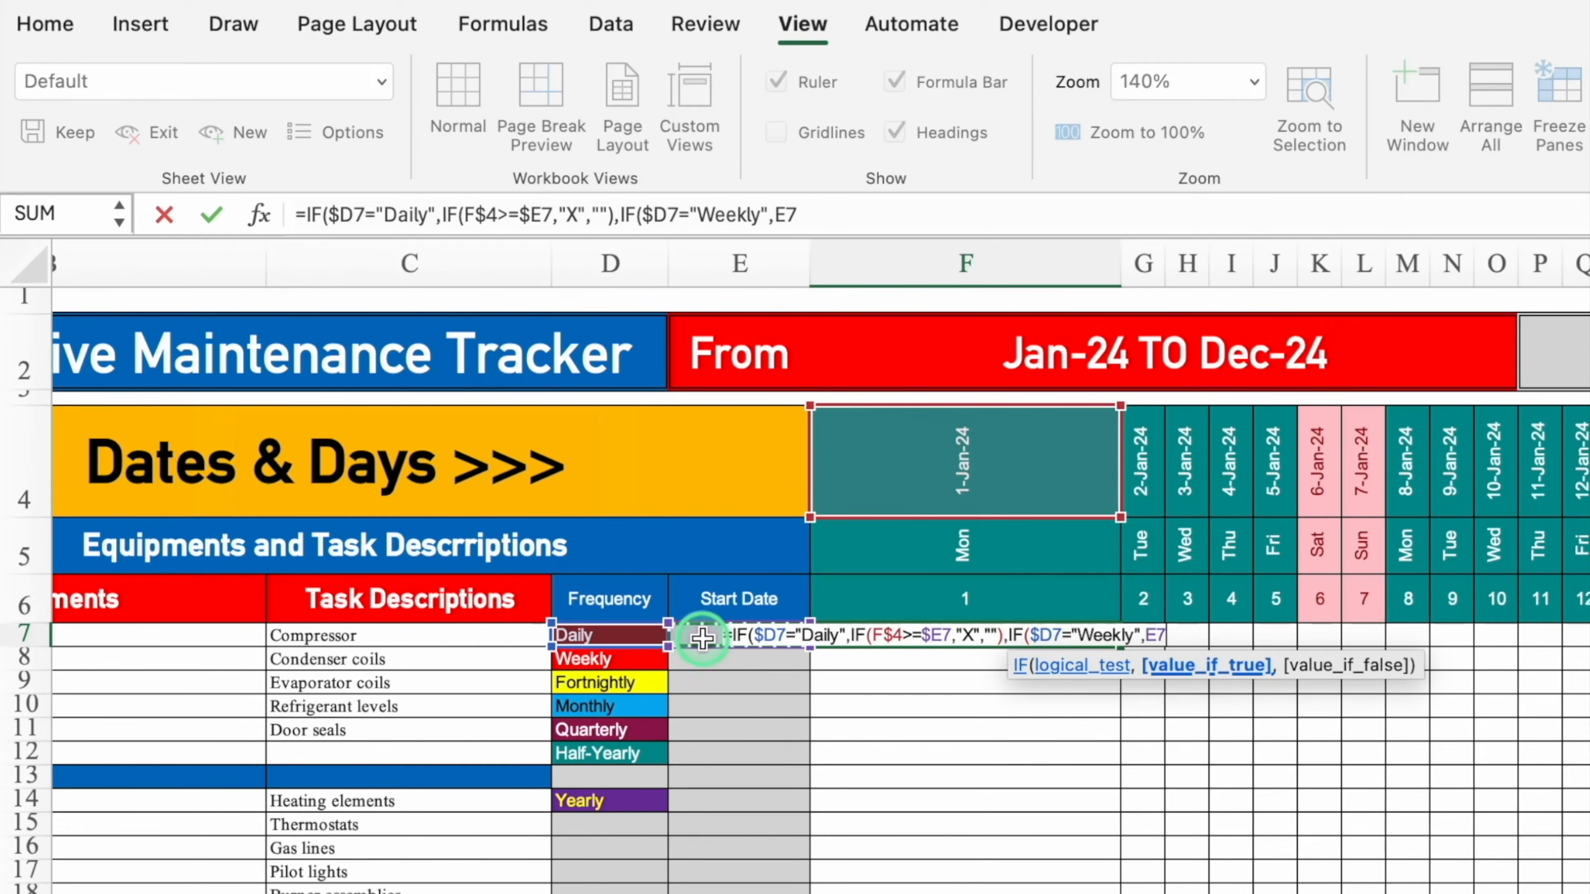
key(F4)
key(F4)
key(F4)
text(<=)
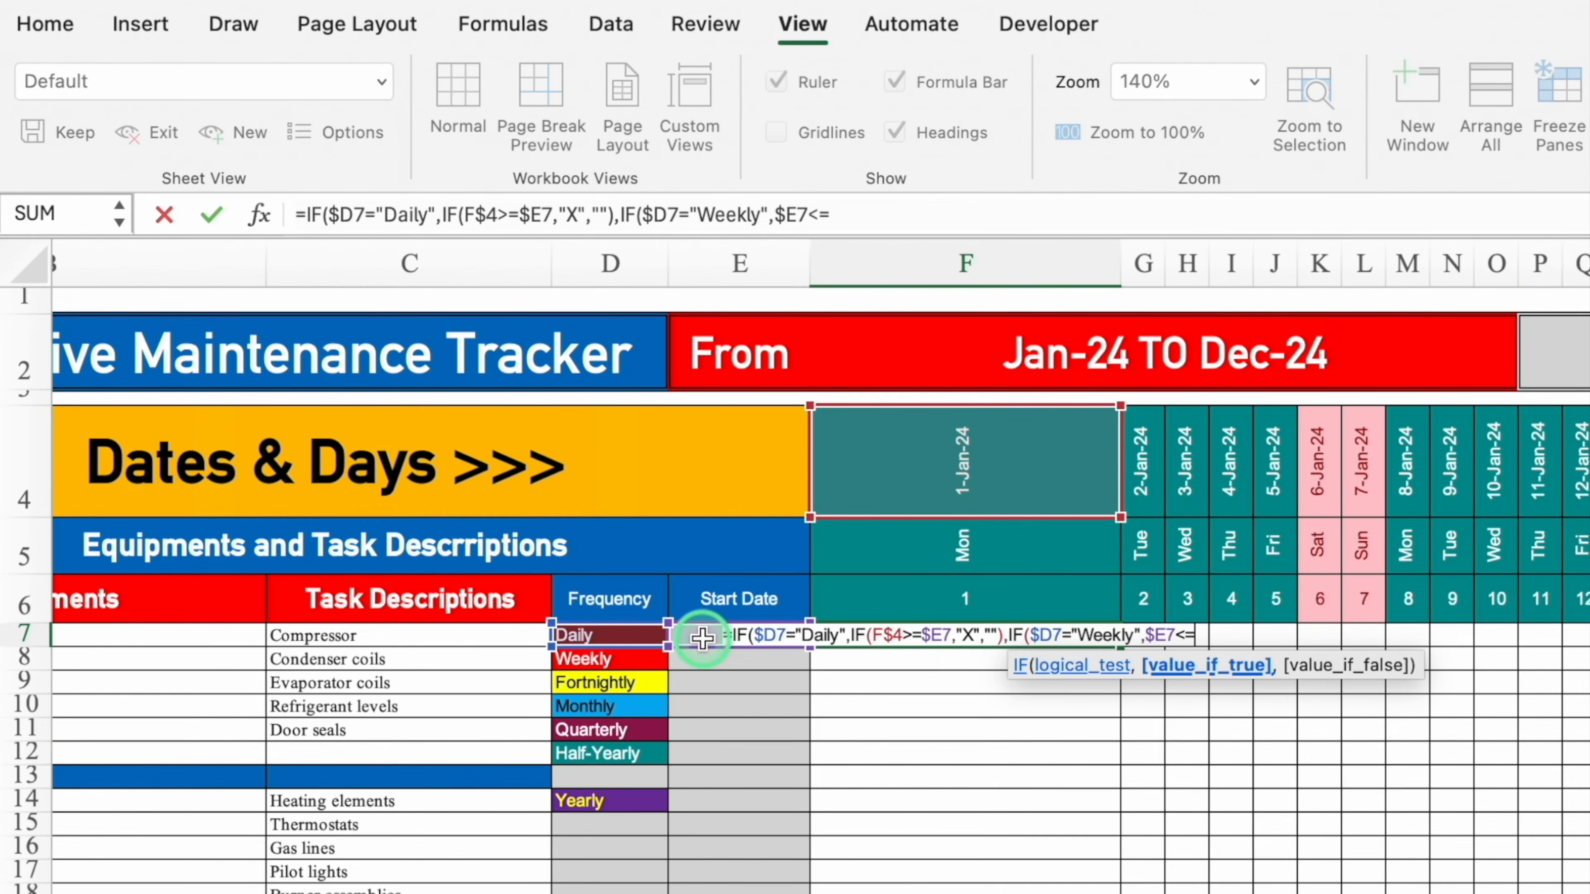
click(955, 480)
key(F4)
key(F4)
text(,1))
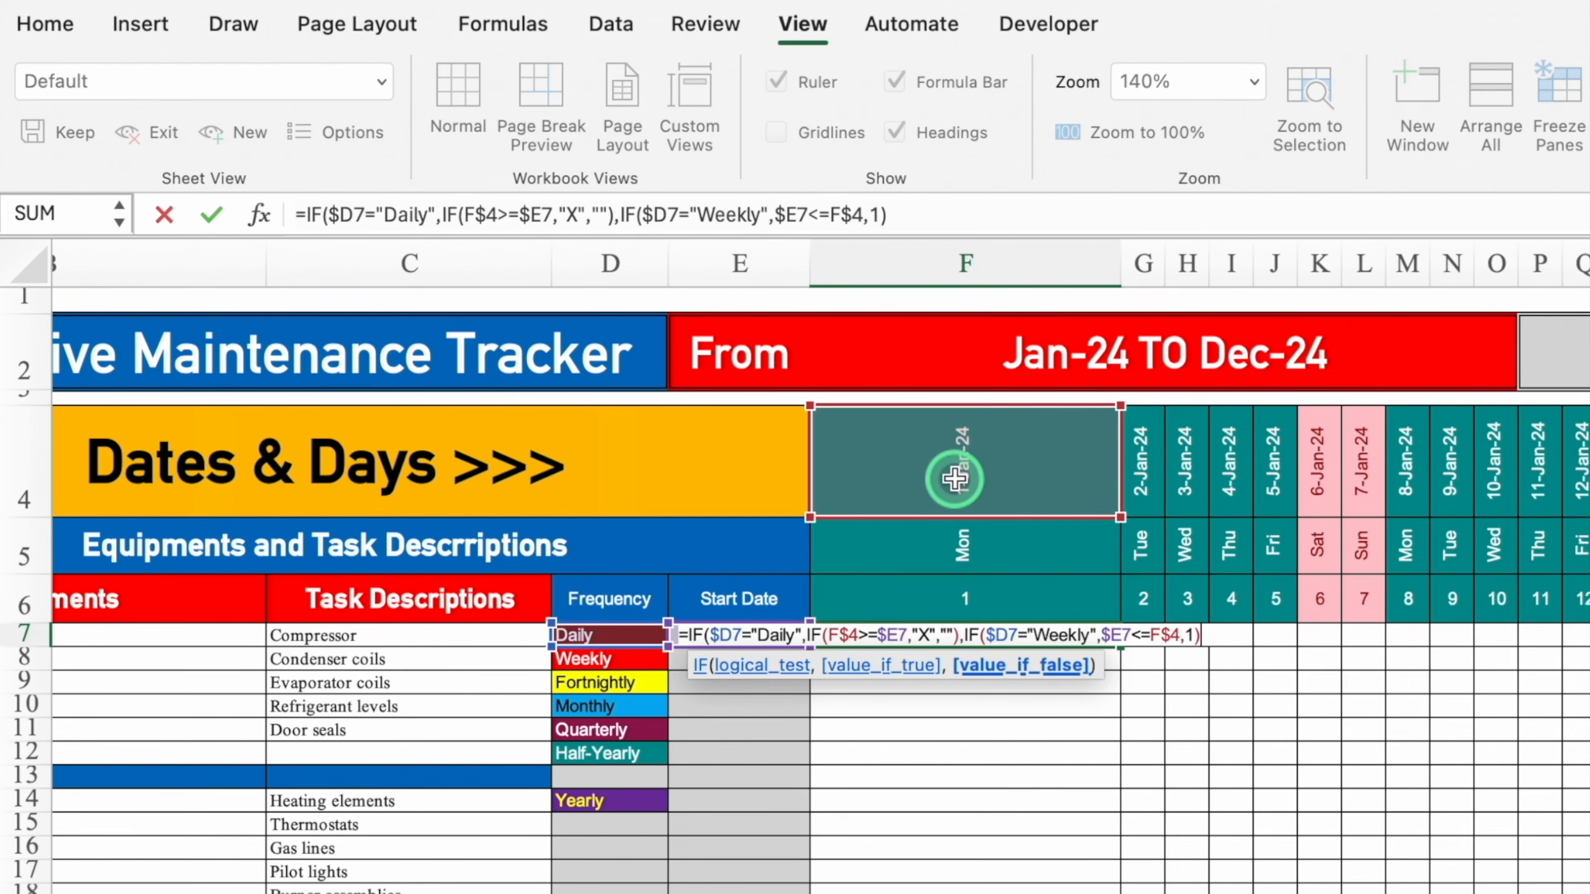
Append a comparison with the start date's weekday, =WEEKDAY($E7,1), to the weekly branch
text(=week)
double_click(928, 697)
click(709, 661)
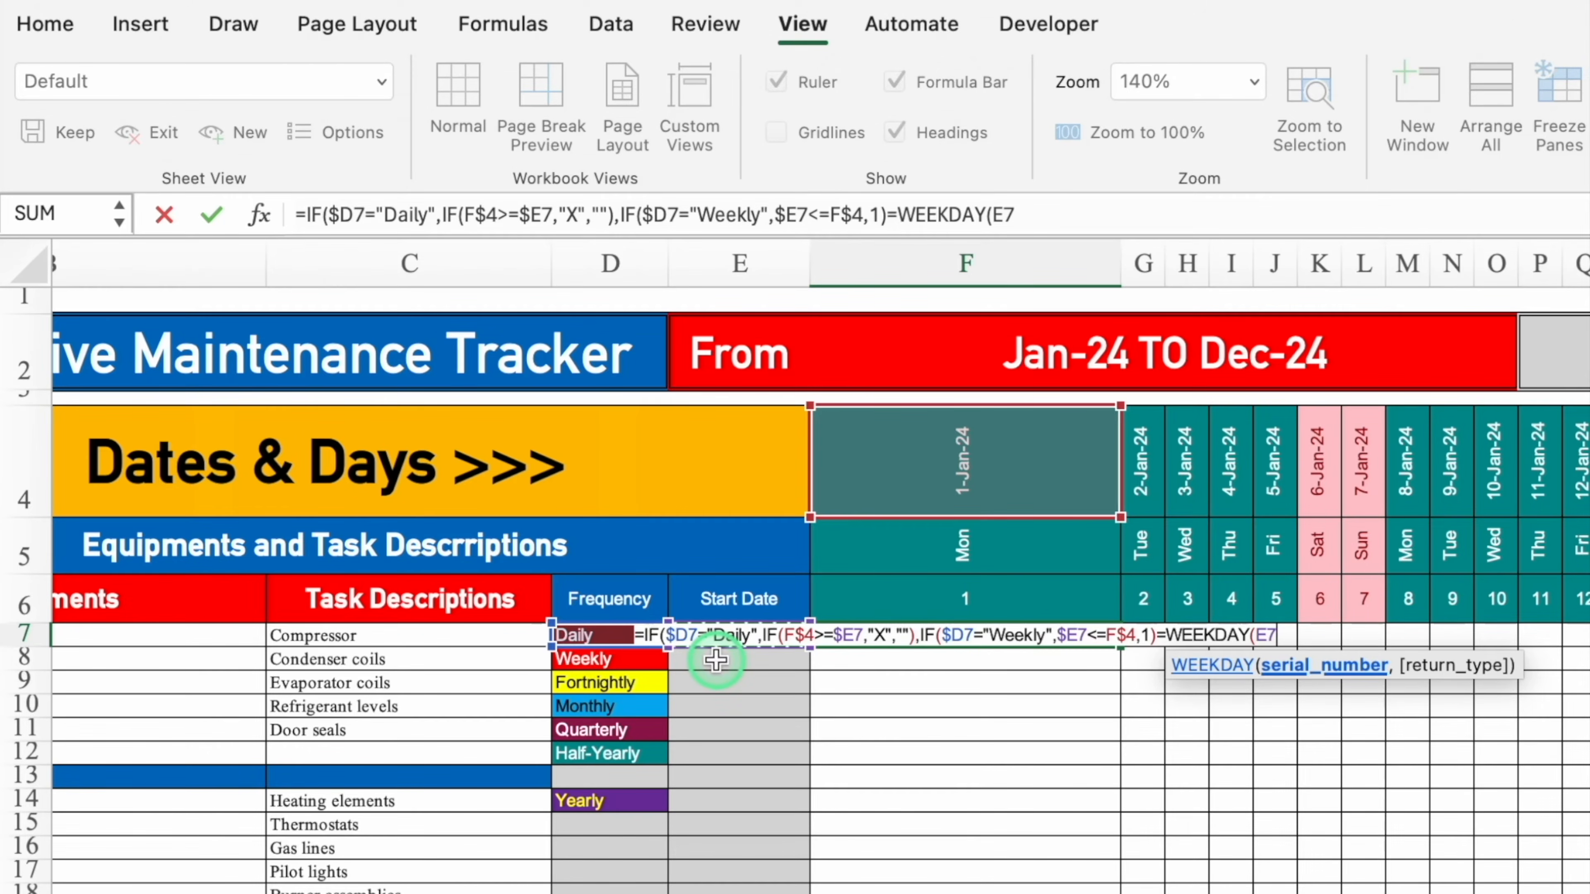
key(F4)
key(F4)
key(F4)
text(,1))
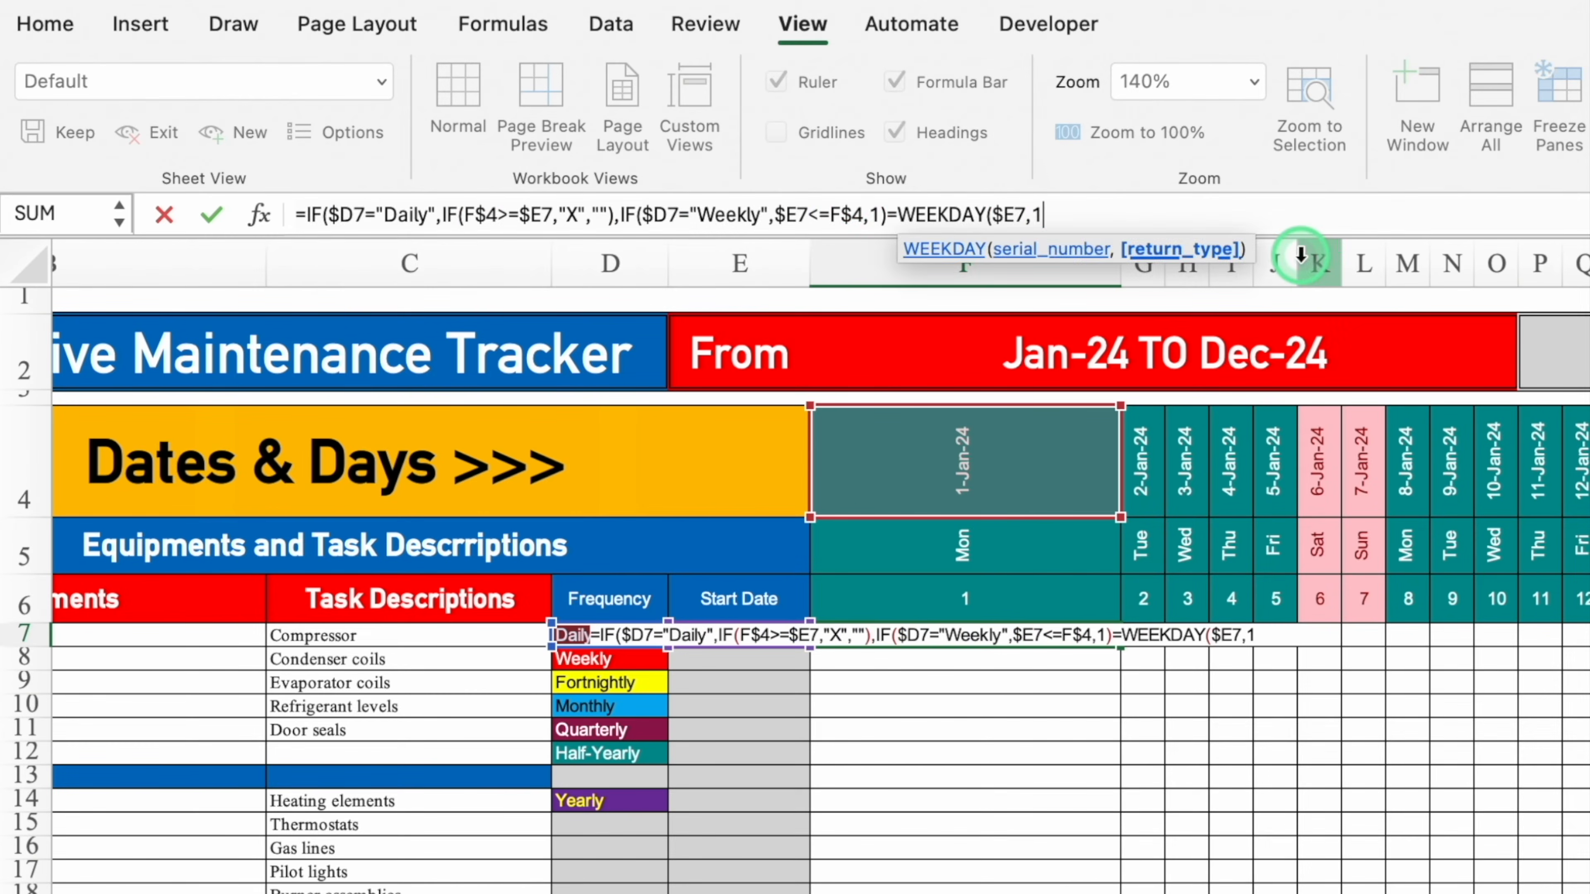
text(,)
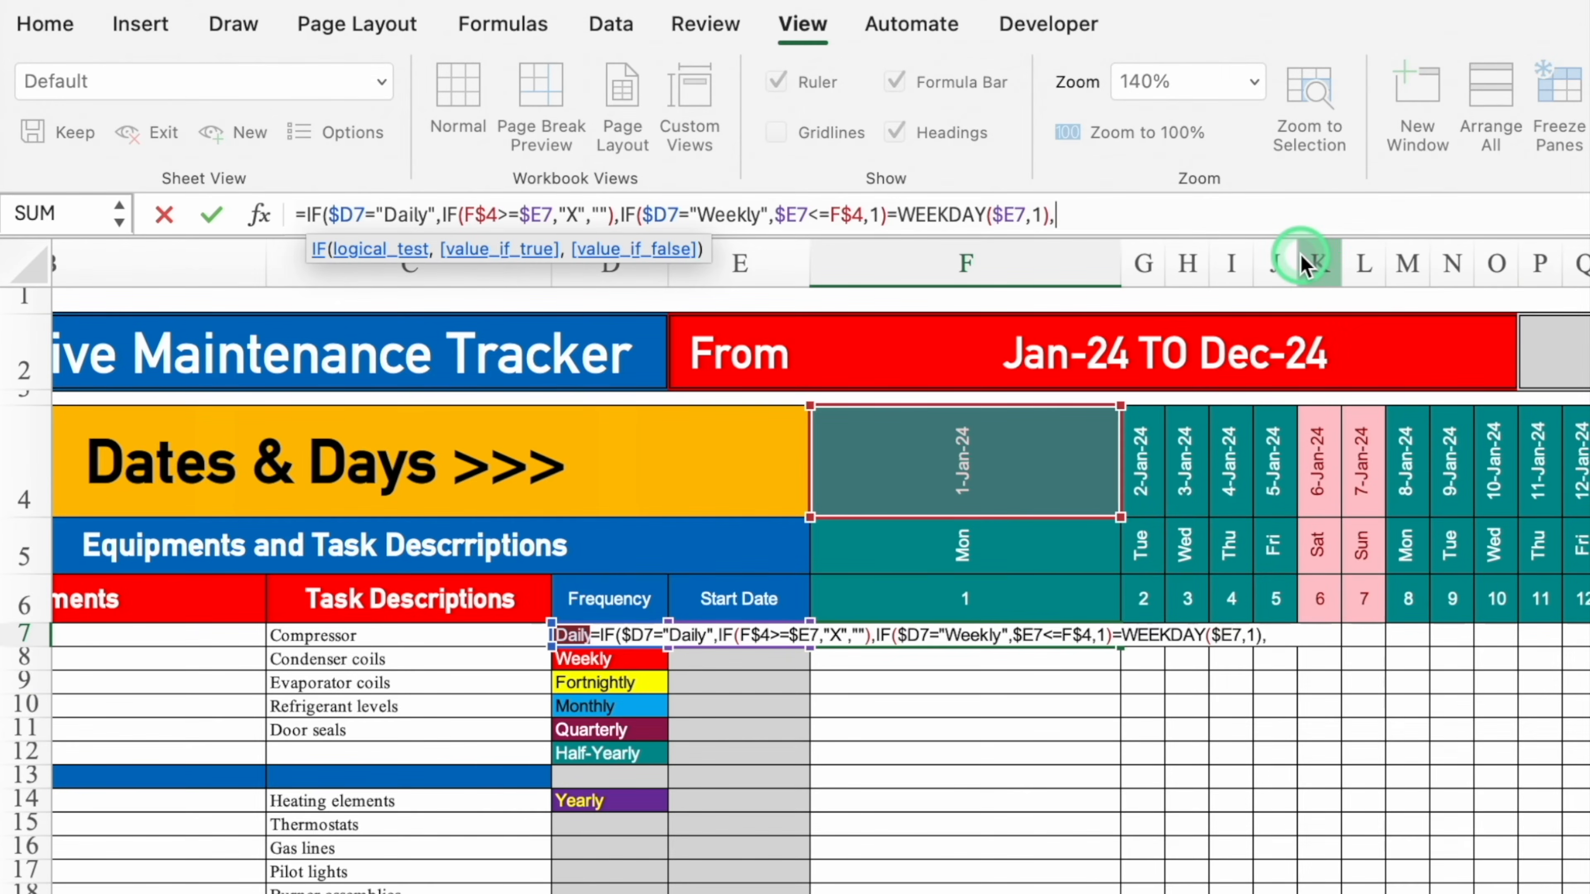
Complete the weekly branch as IF($E7<=F$4,IF(WEEKDAY(F$4,1)=WEEKDAY($E7,1),"X",""),""), then enter the whole formula in F7
text("X)
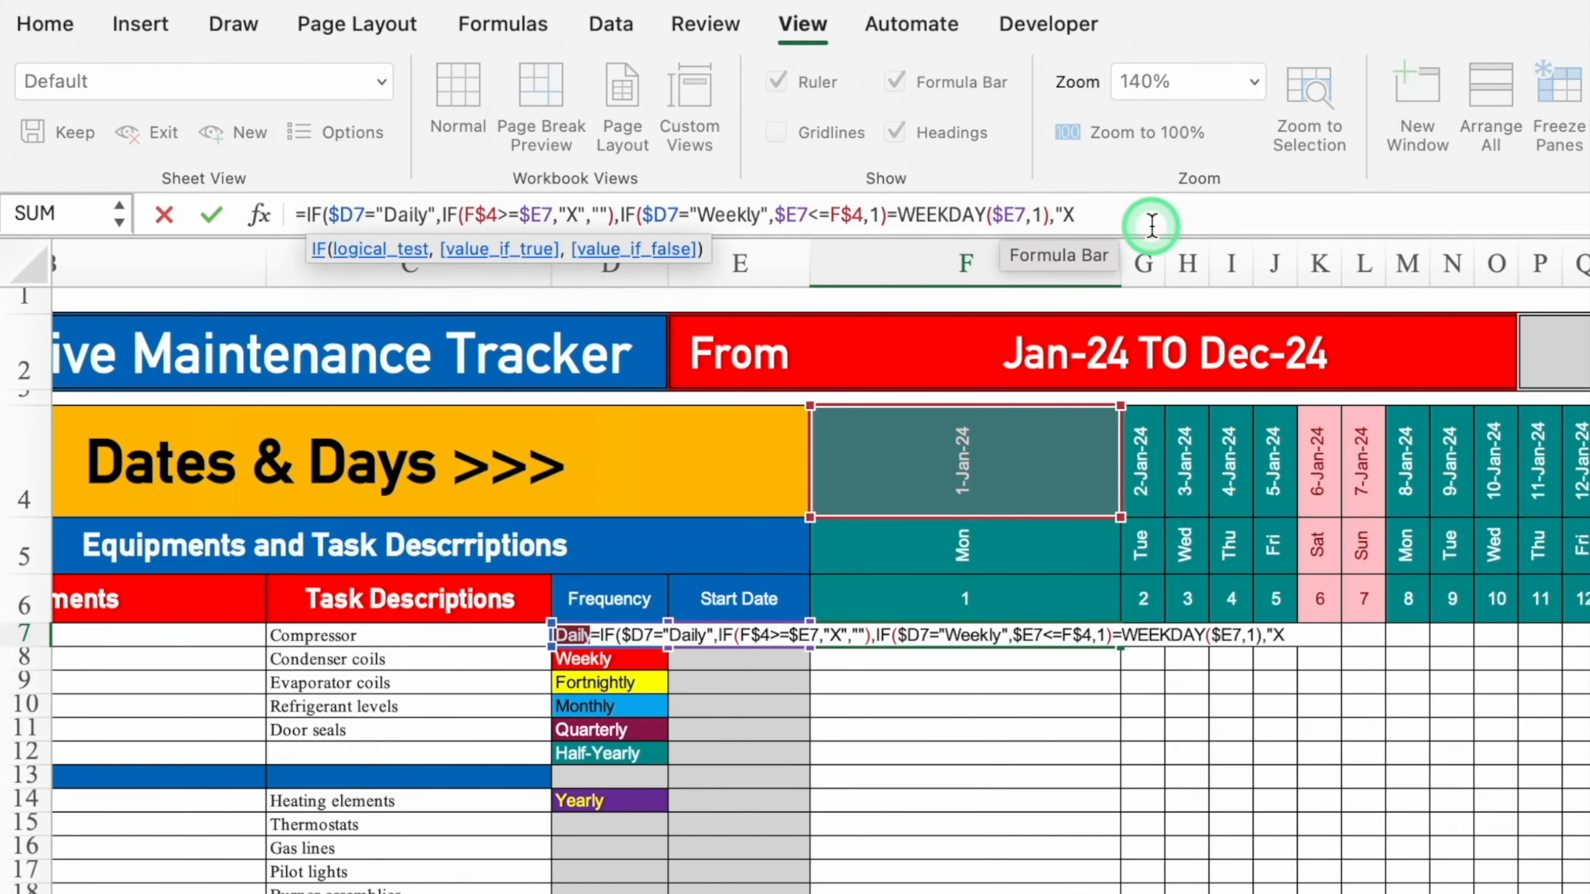
text(")
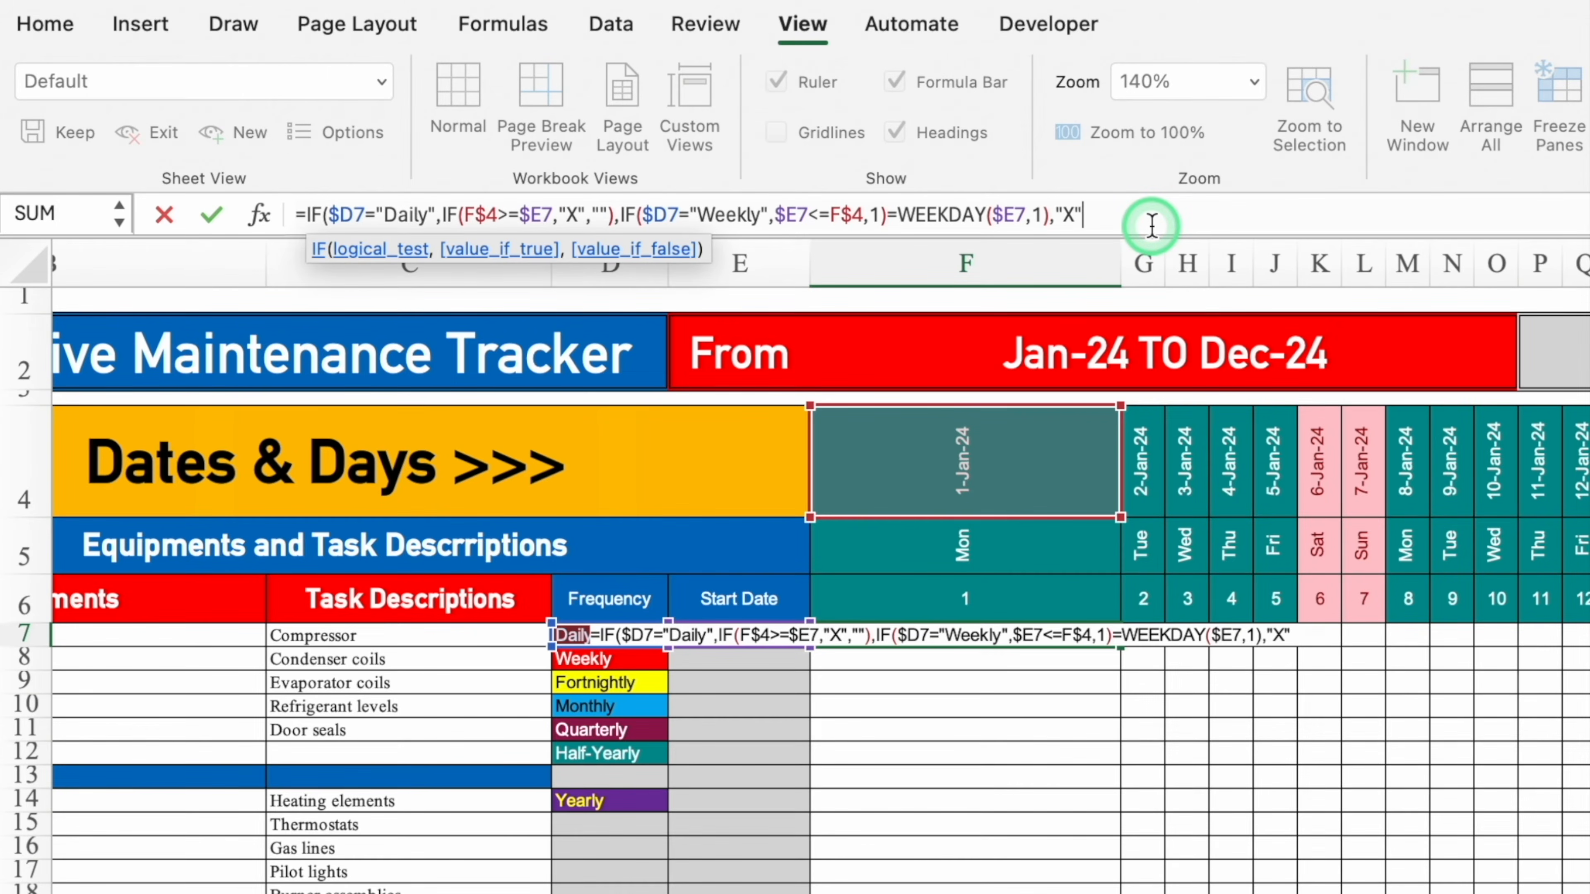
text(,""),""))))
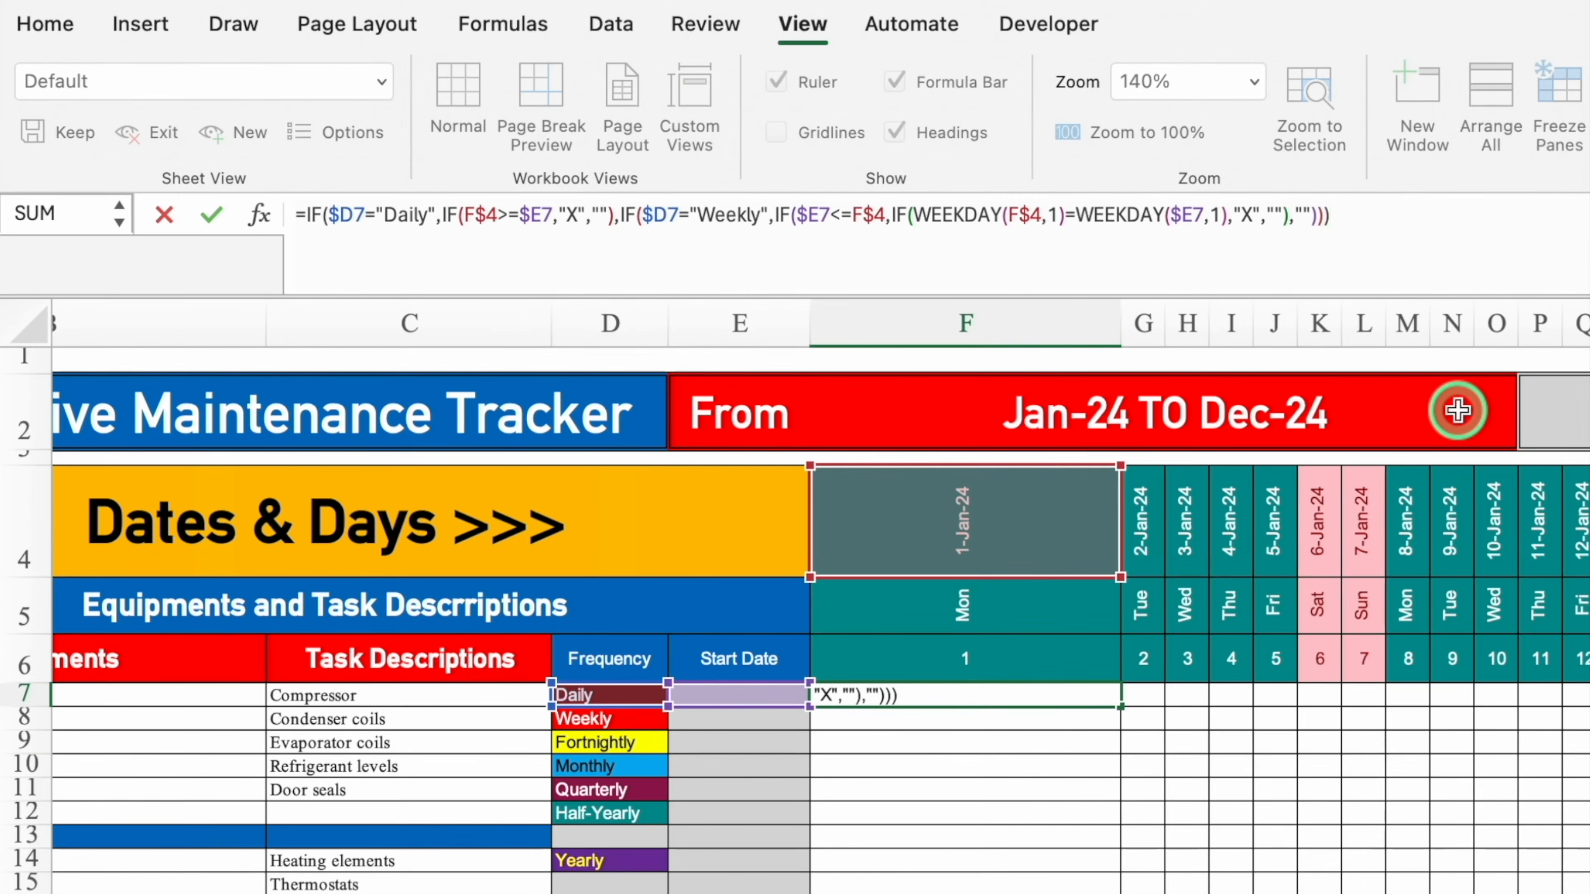
key(Return)
click(1027, 697)
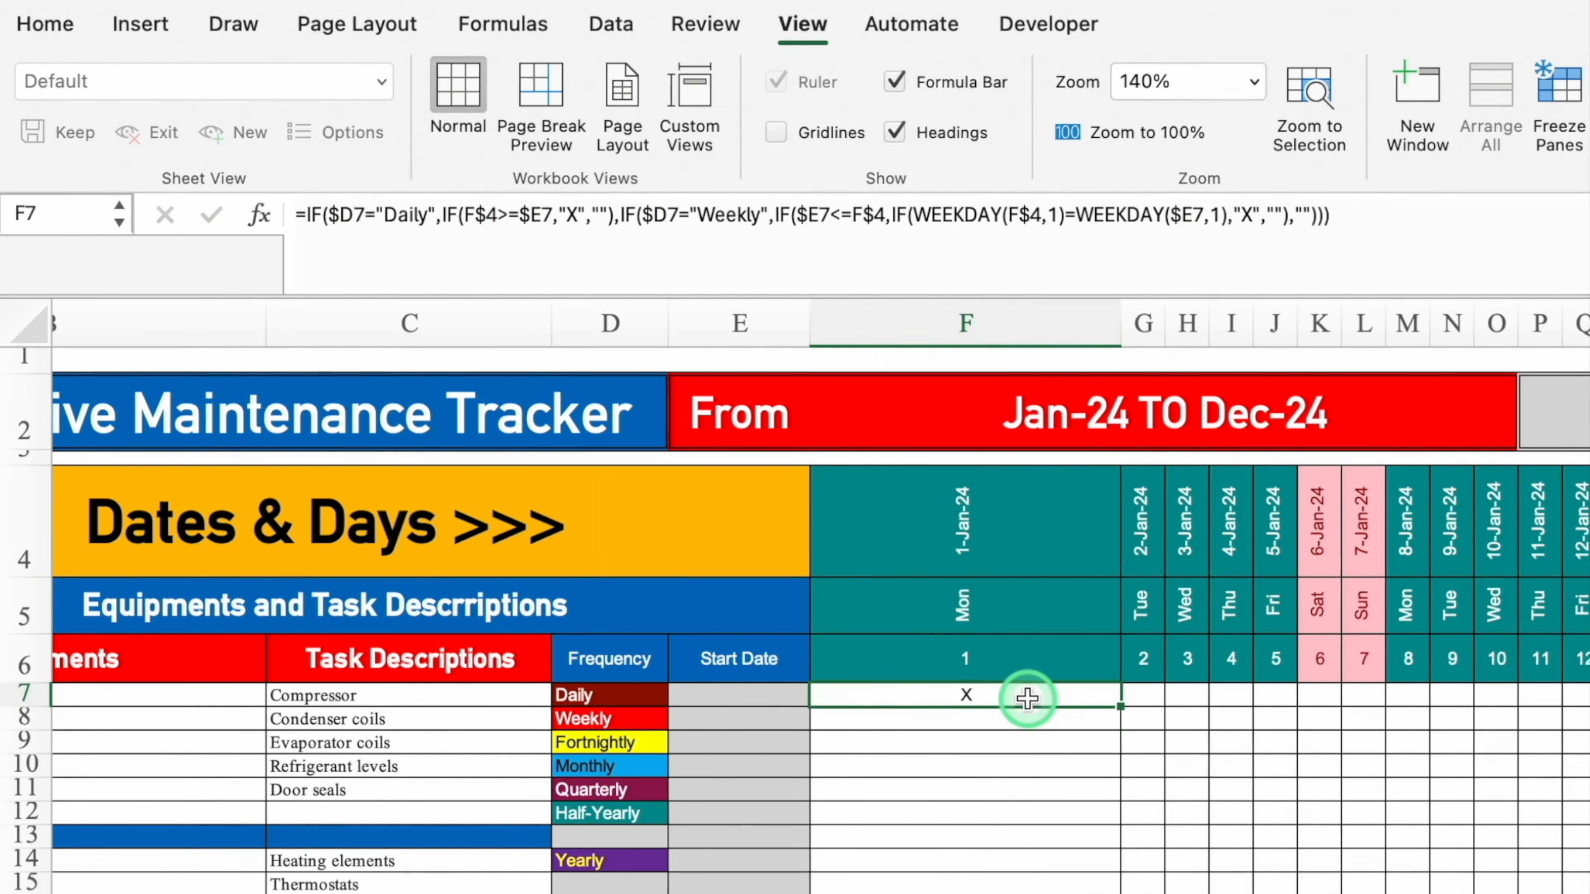
Wrap the F7 formula in an outer IF(E7="","",…) so an empty start date returns a blank, and enter it
double_click(1028, 698)
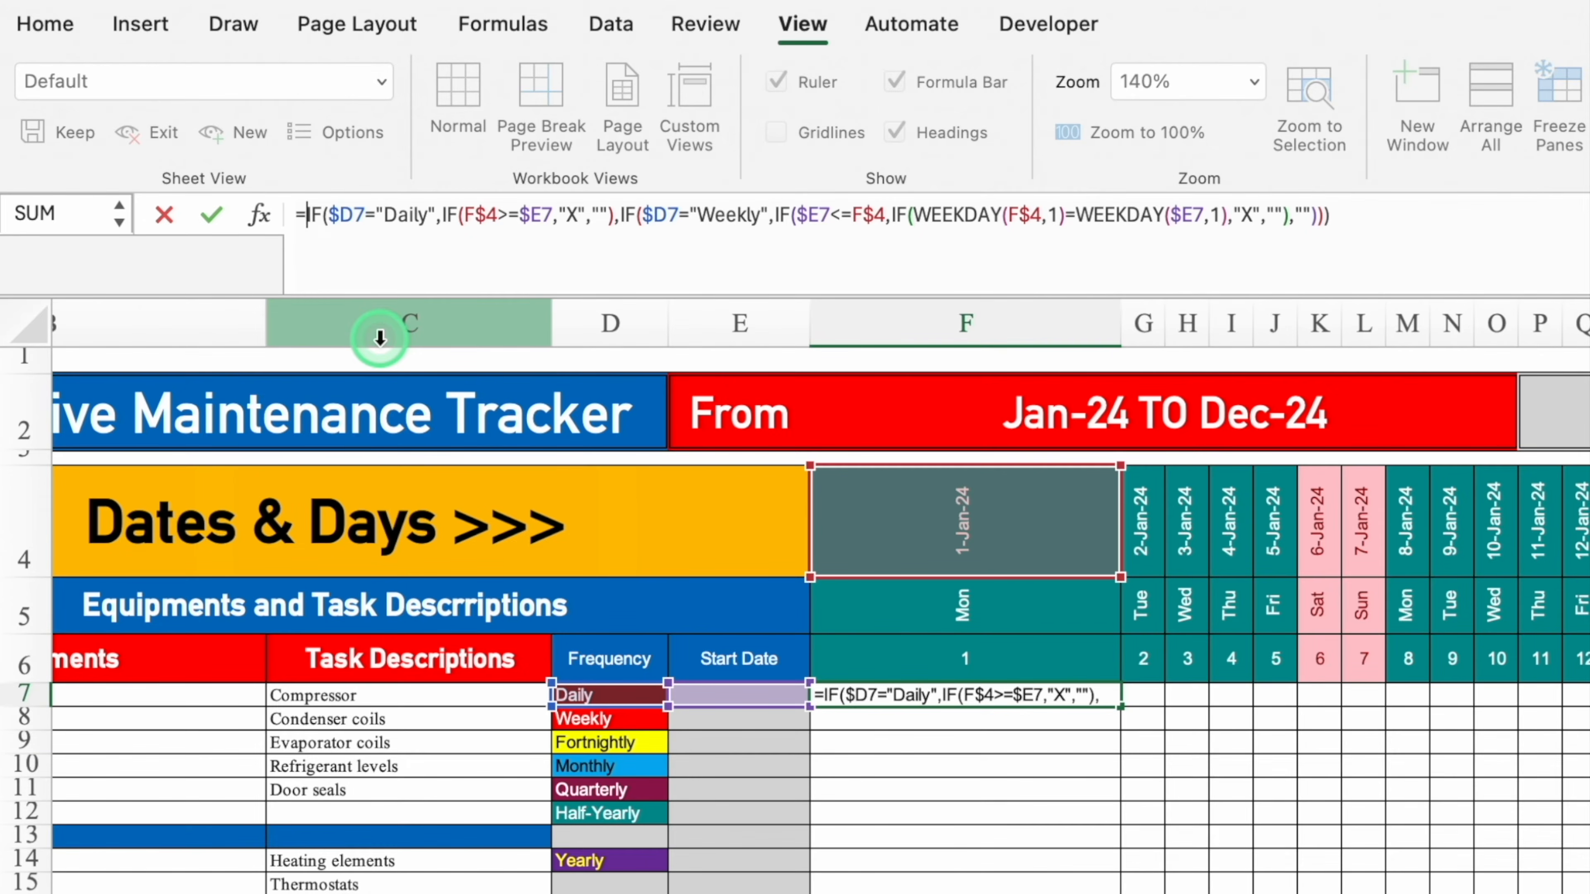
text(IF()
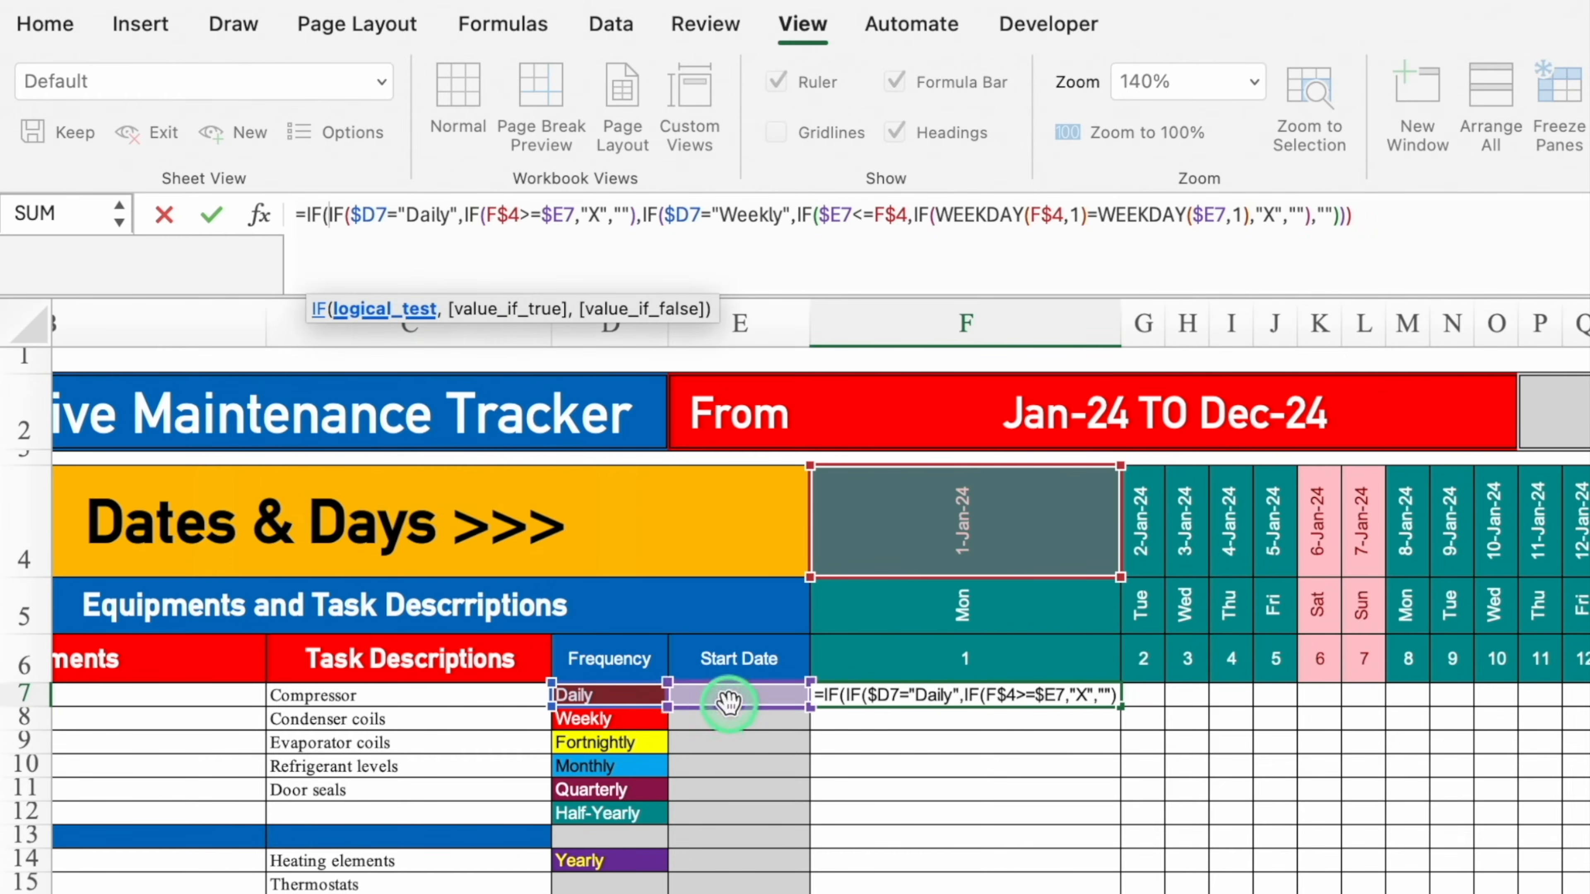
click(730, 707)
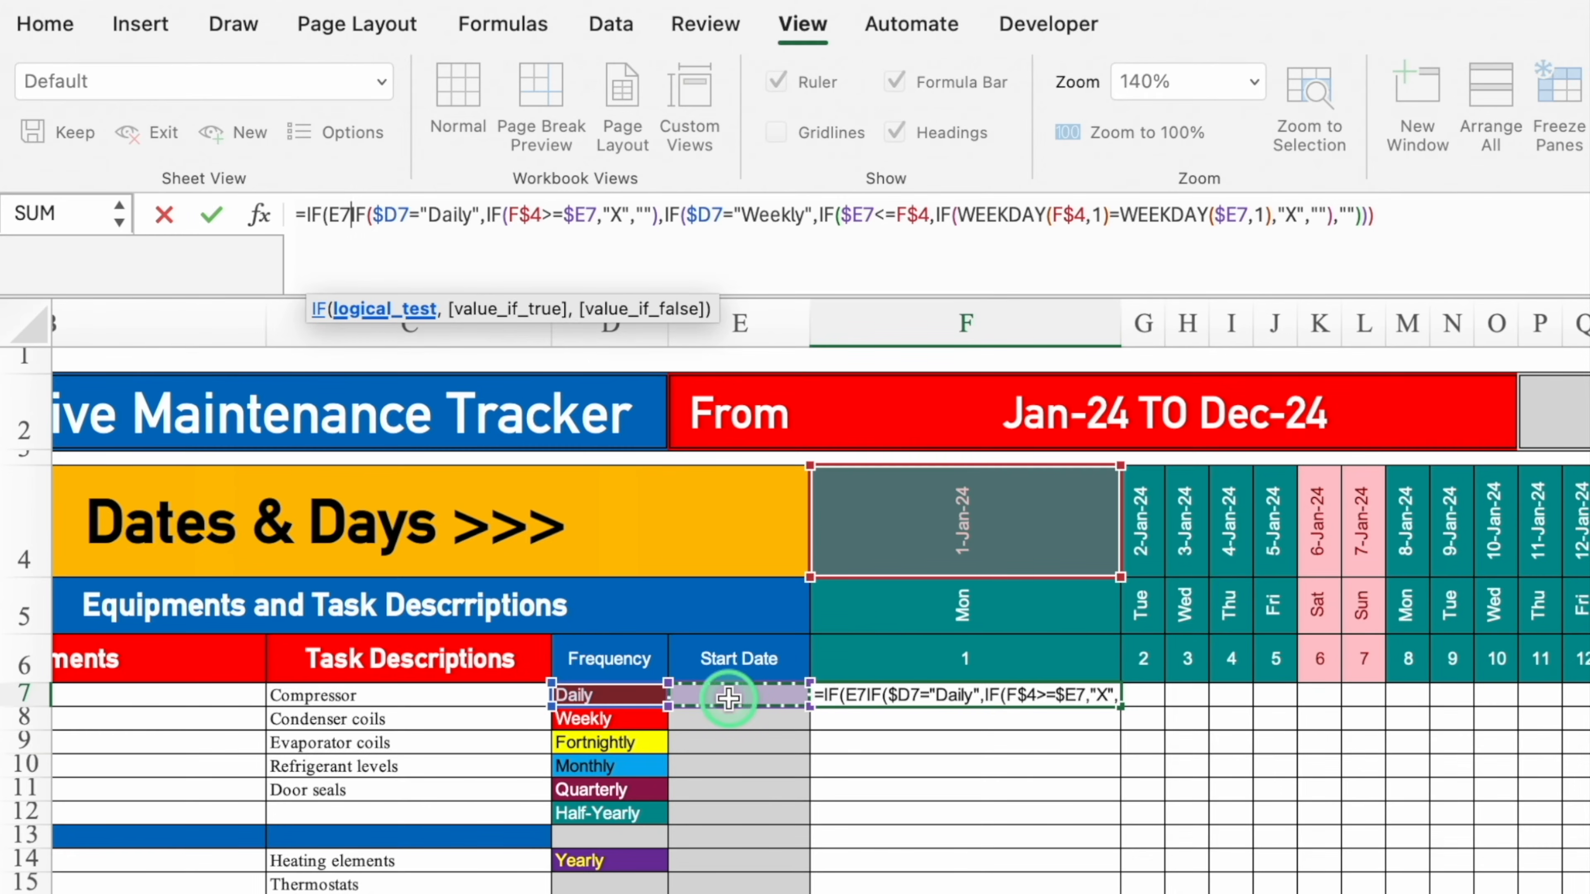
text(="")
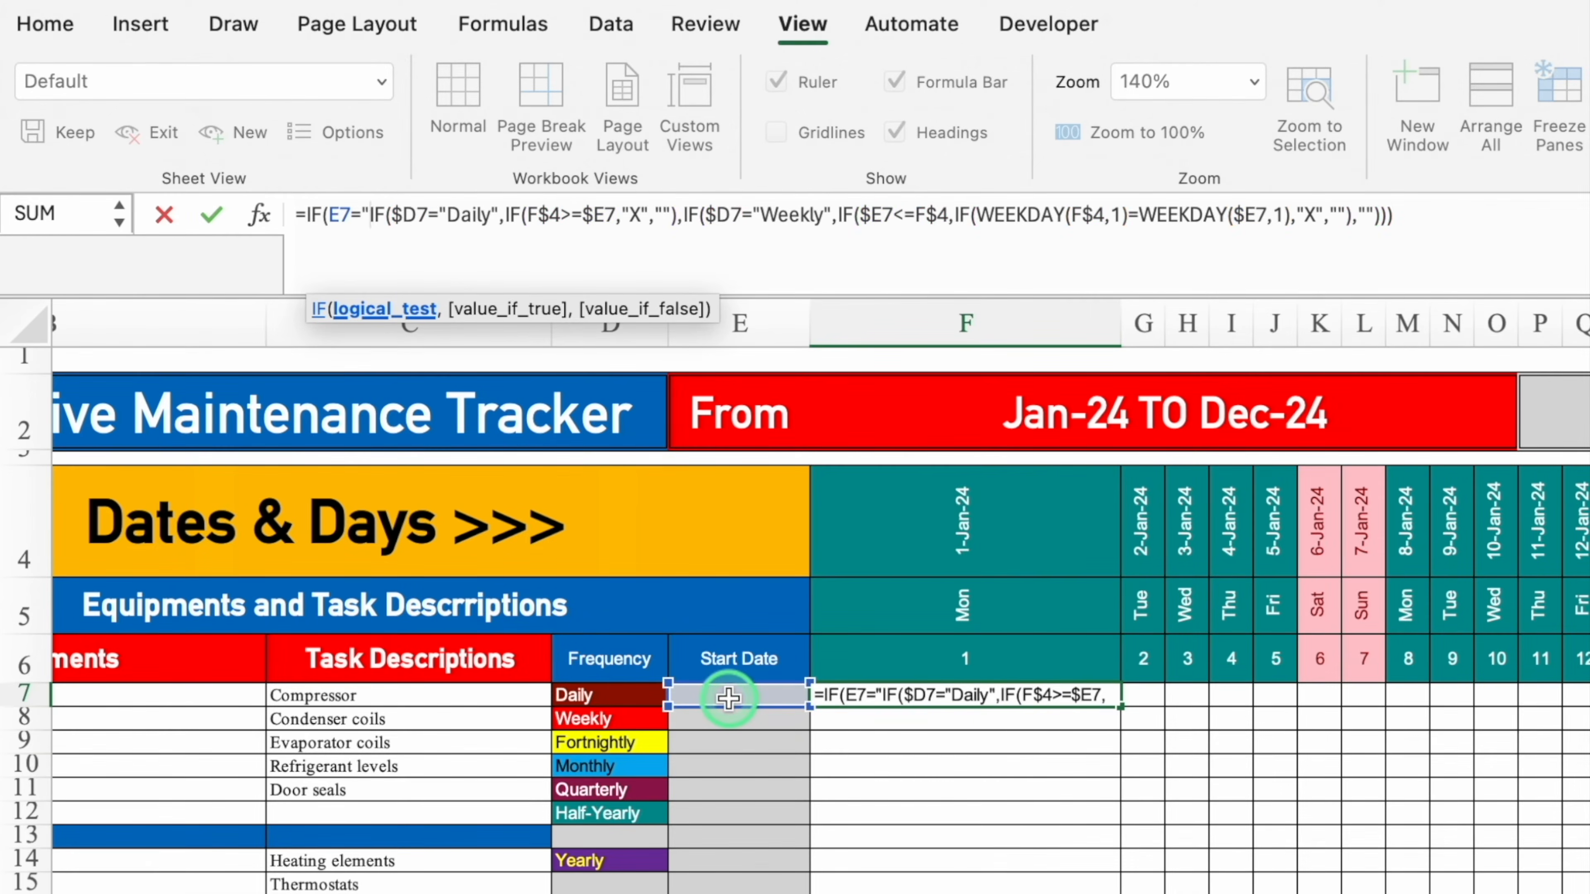
text(,)
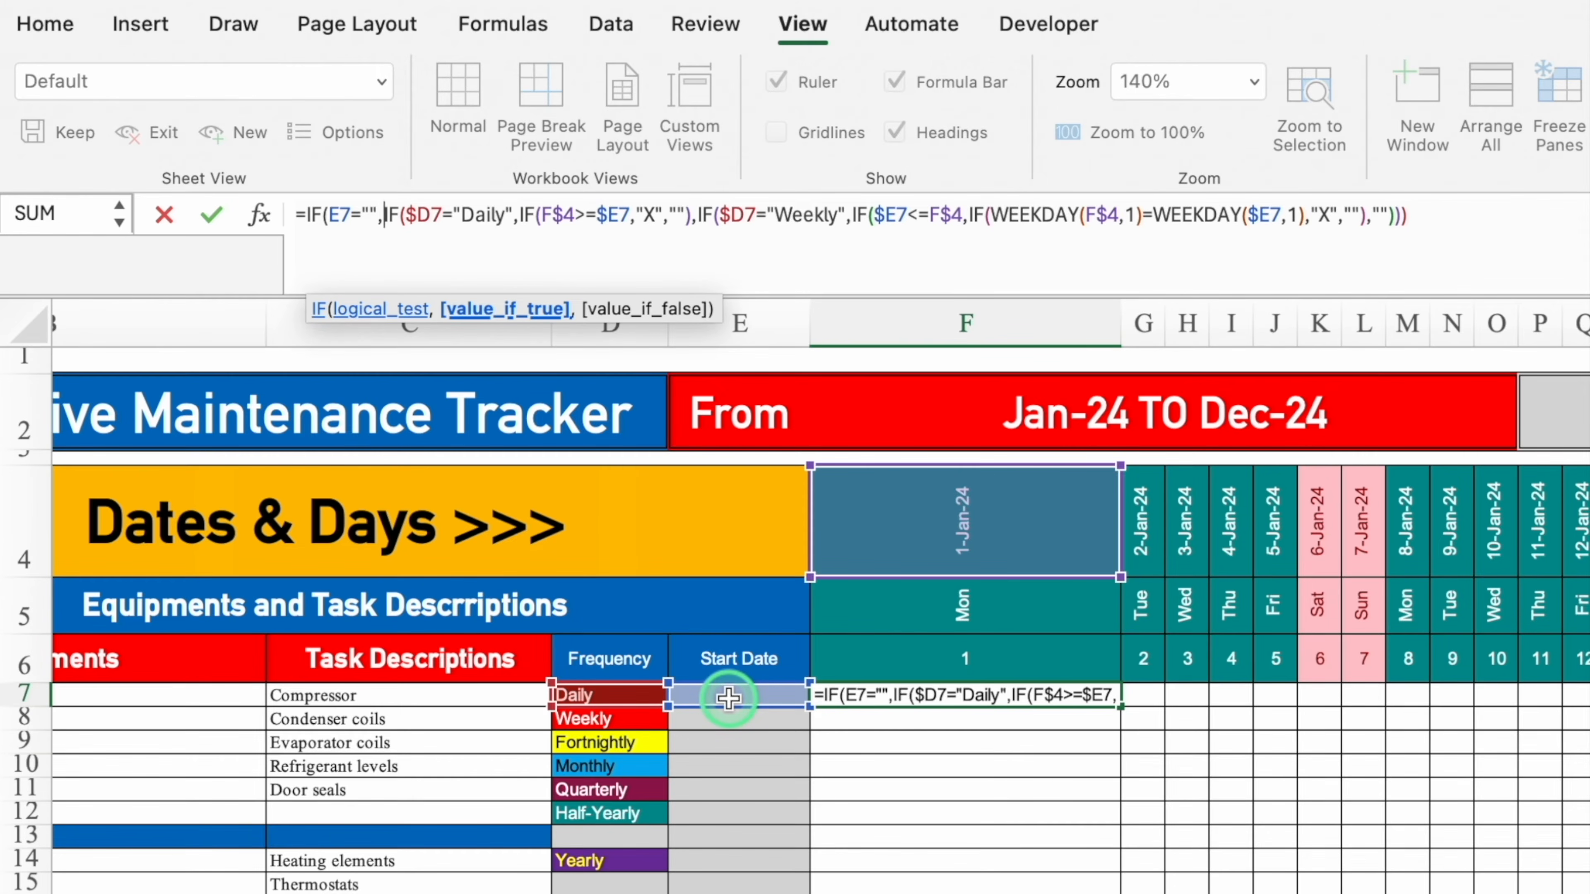
text(""")
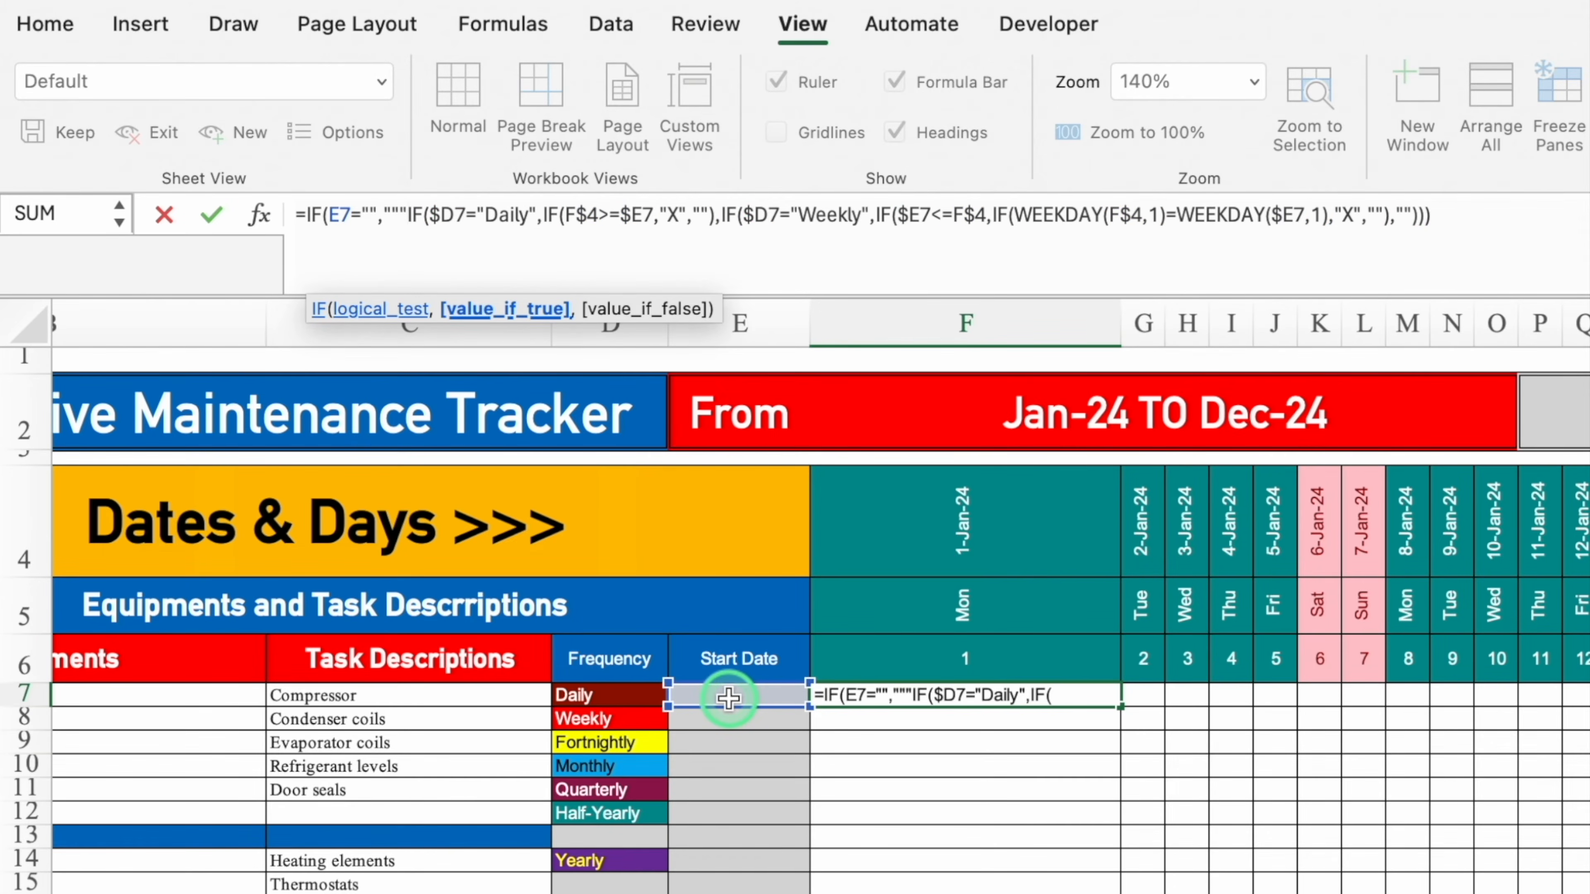
text(,)
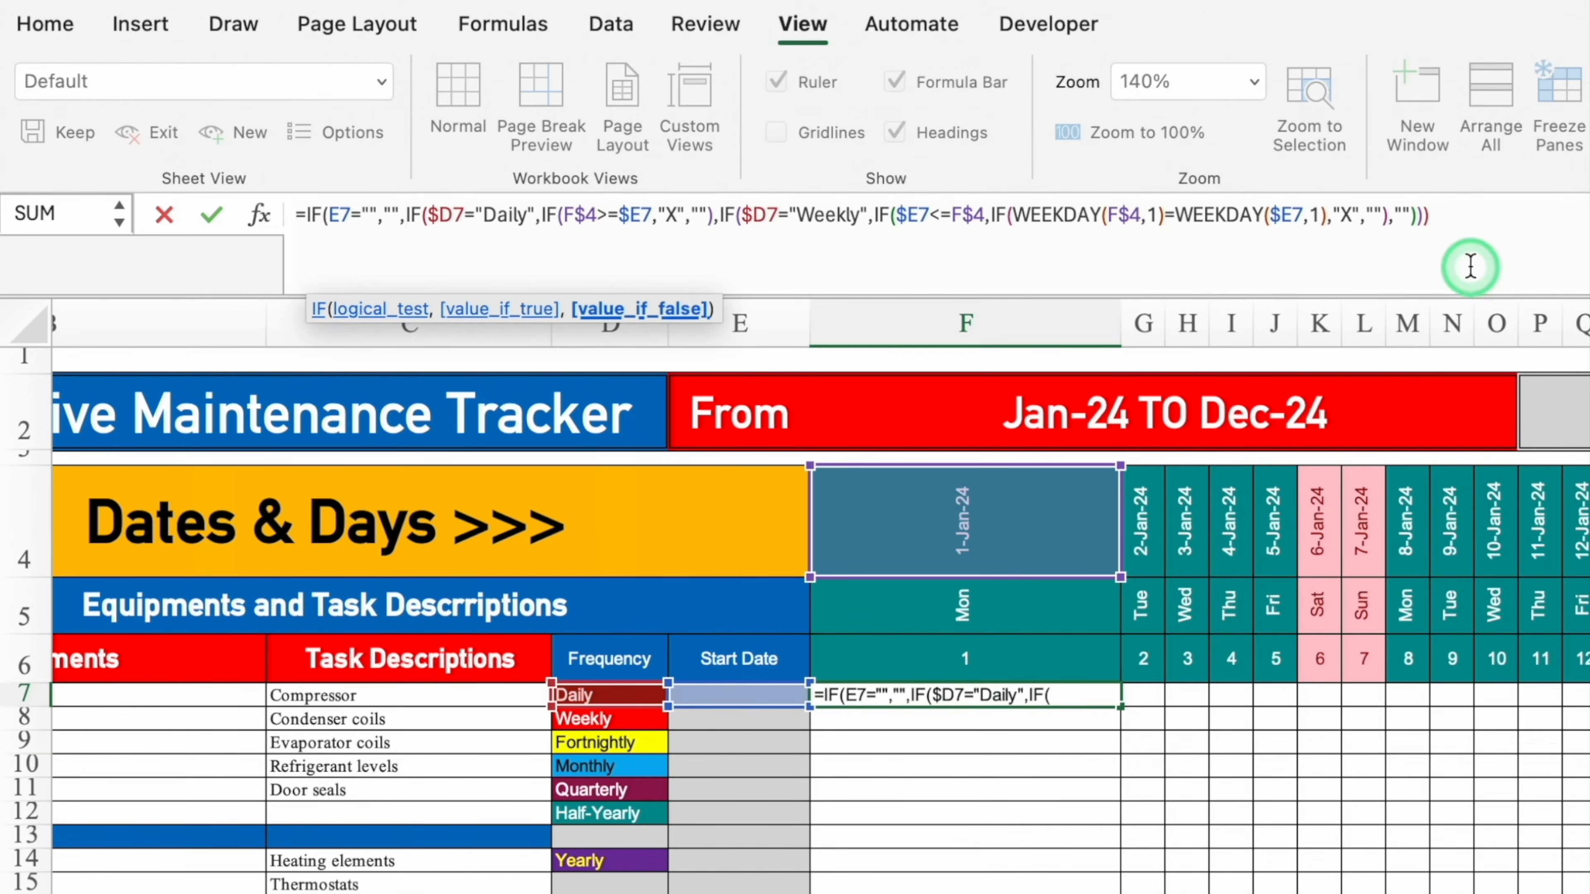
click(1454, 243)
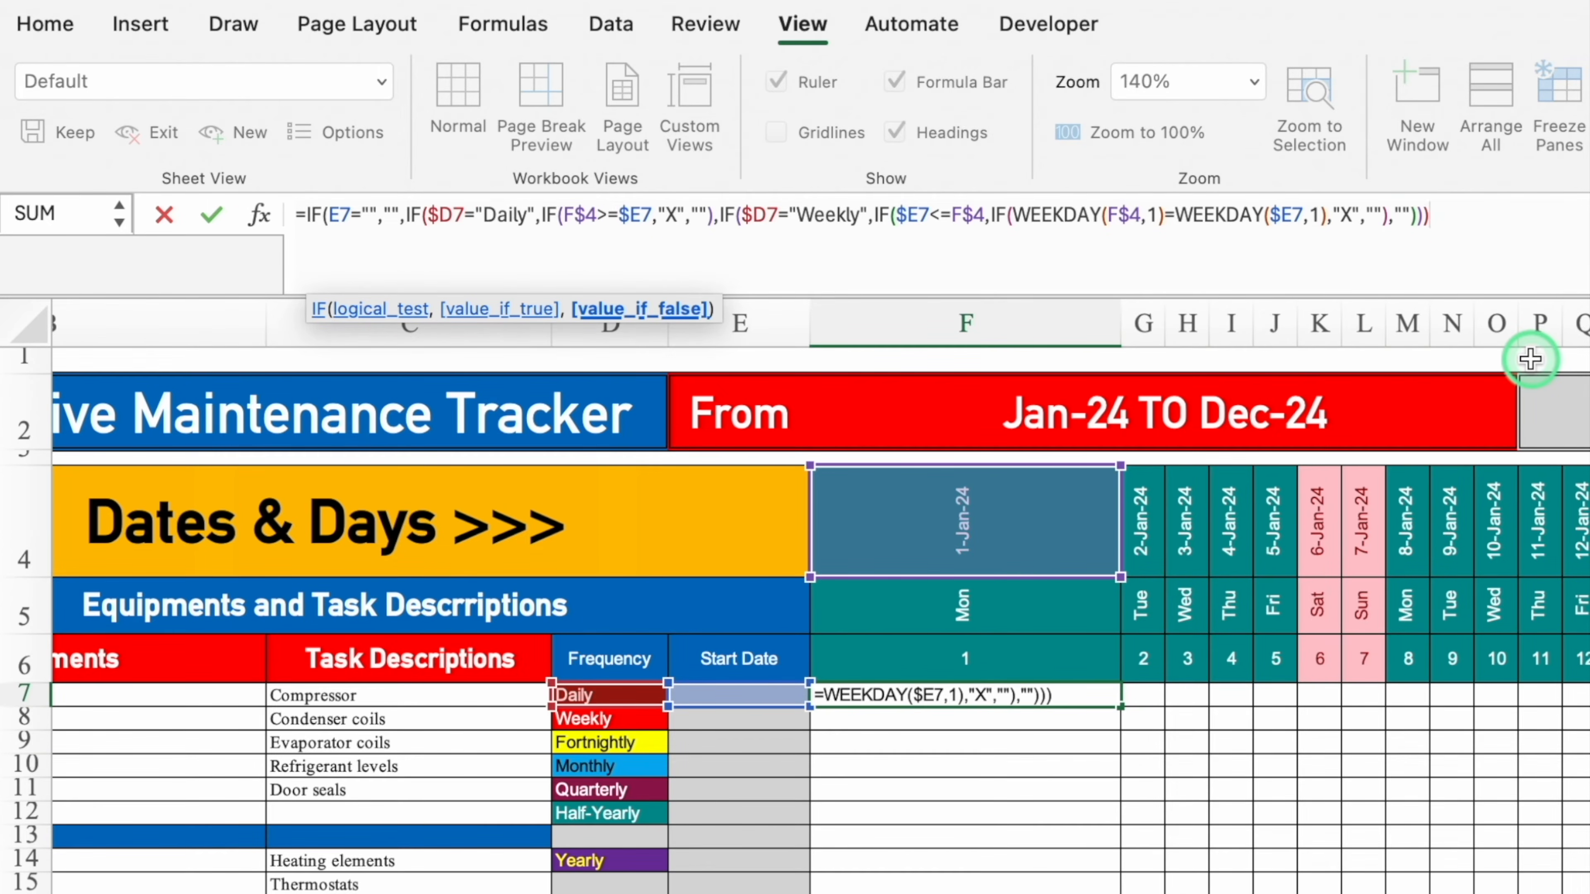
text())
key(Return)
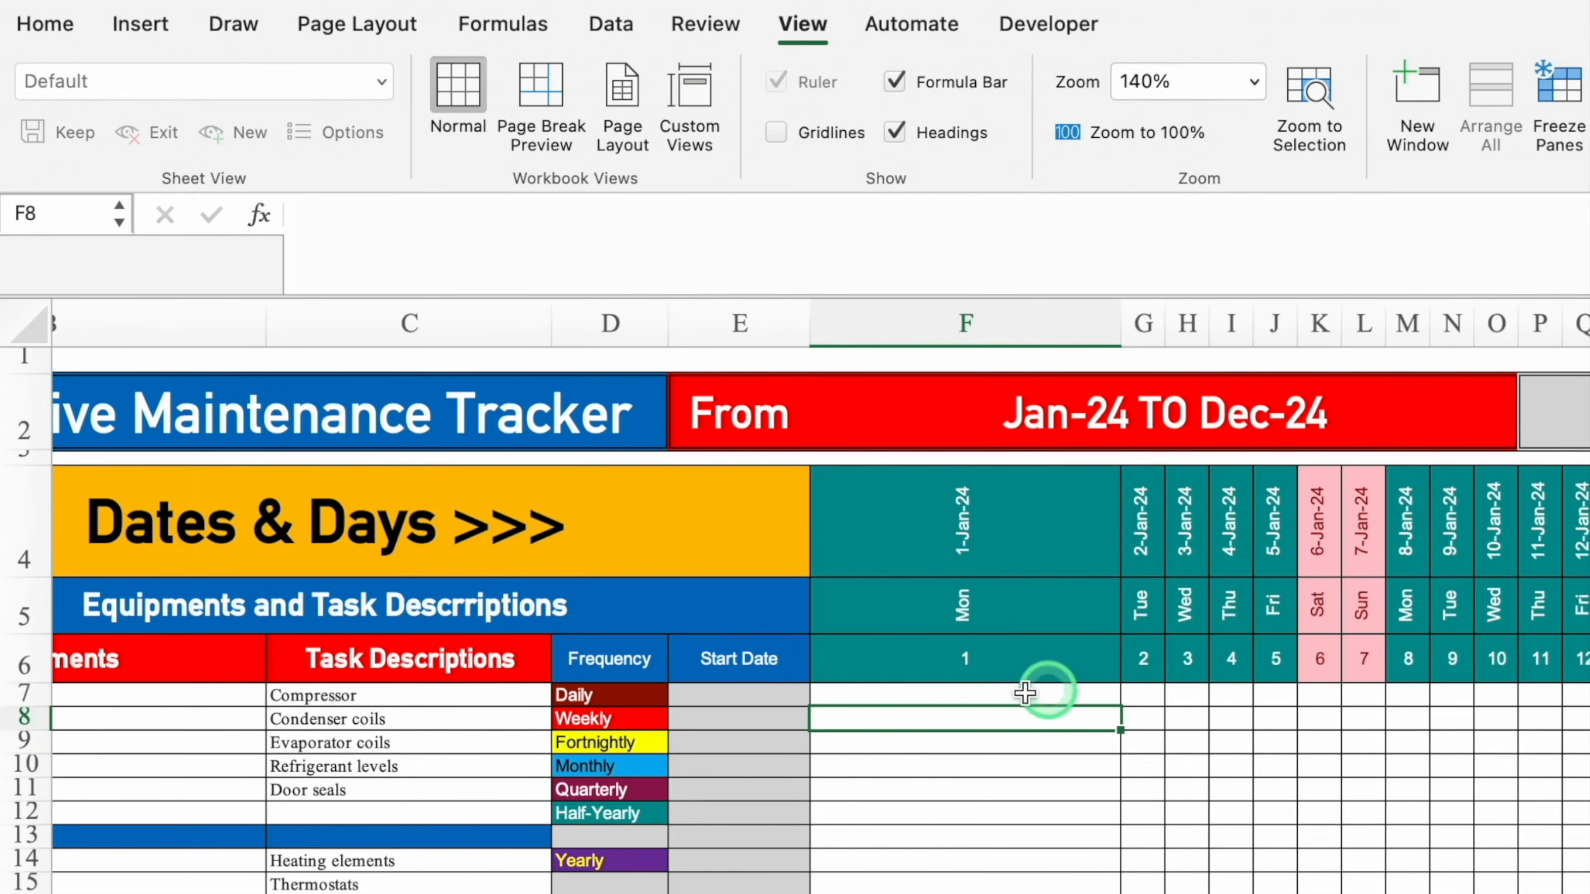
Enter 1/1/24 as the Compressor row's start date and clear that row's frequency
click(763, 695)
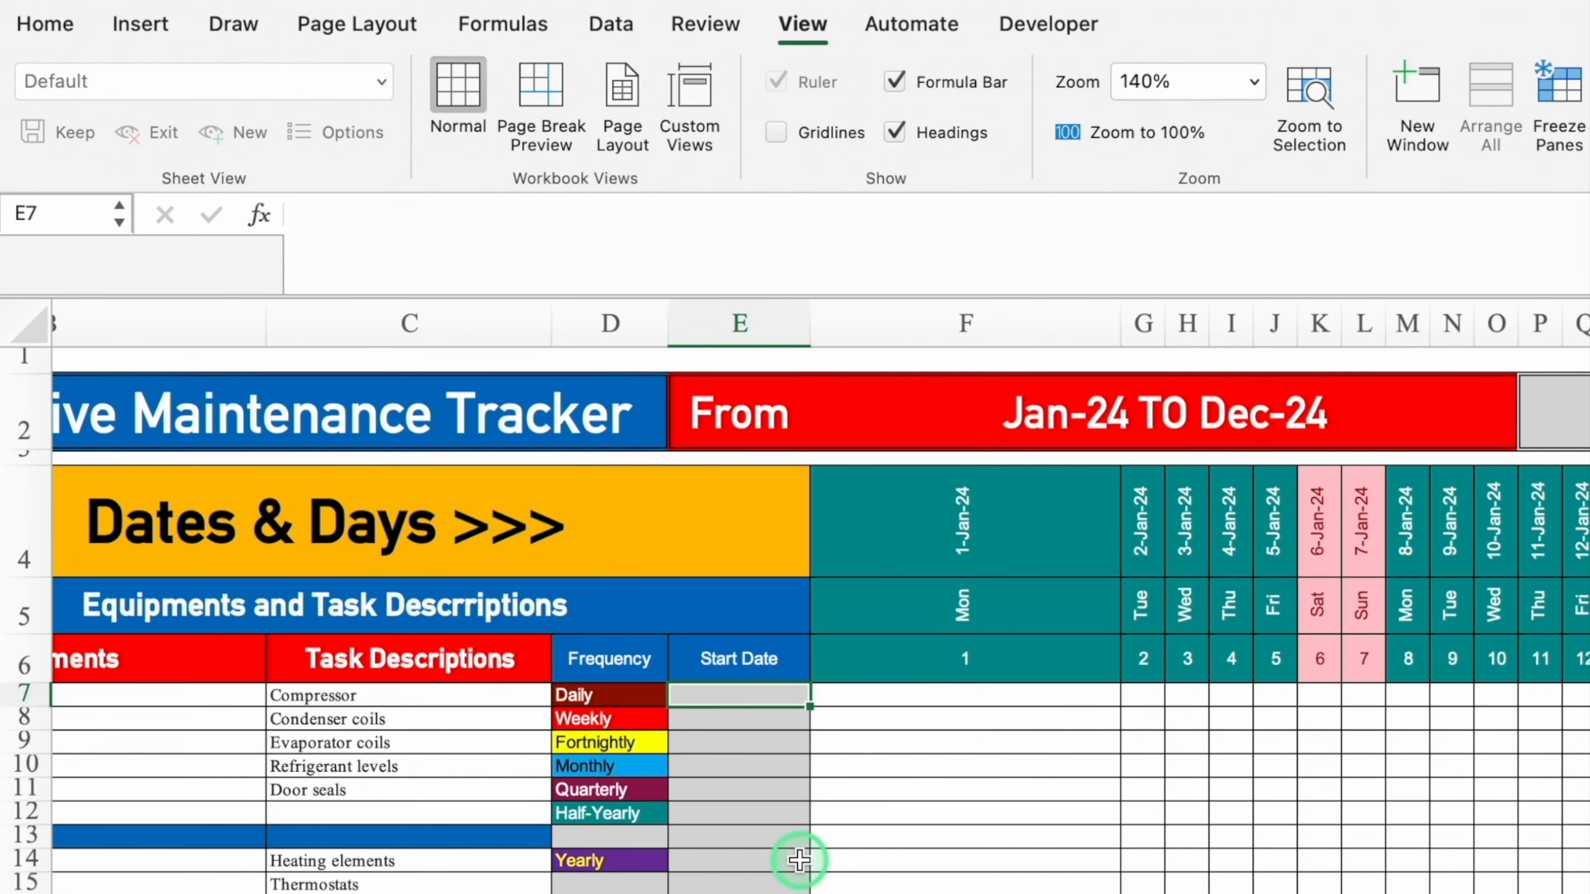
text(1/1/24)
key(Return)
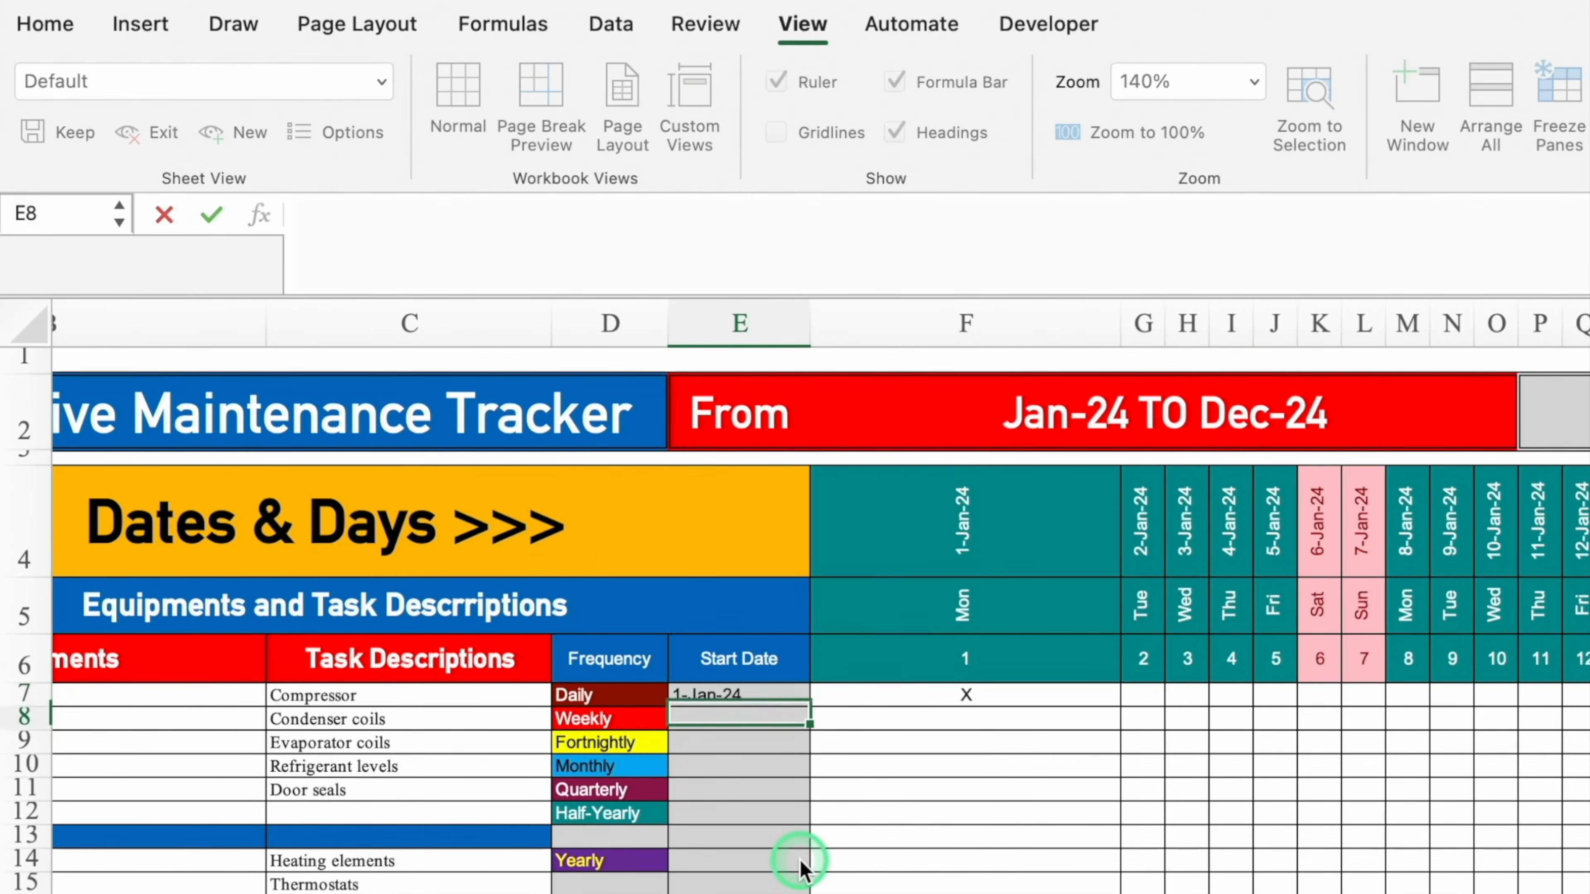
click(619, 693)
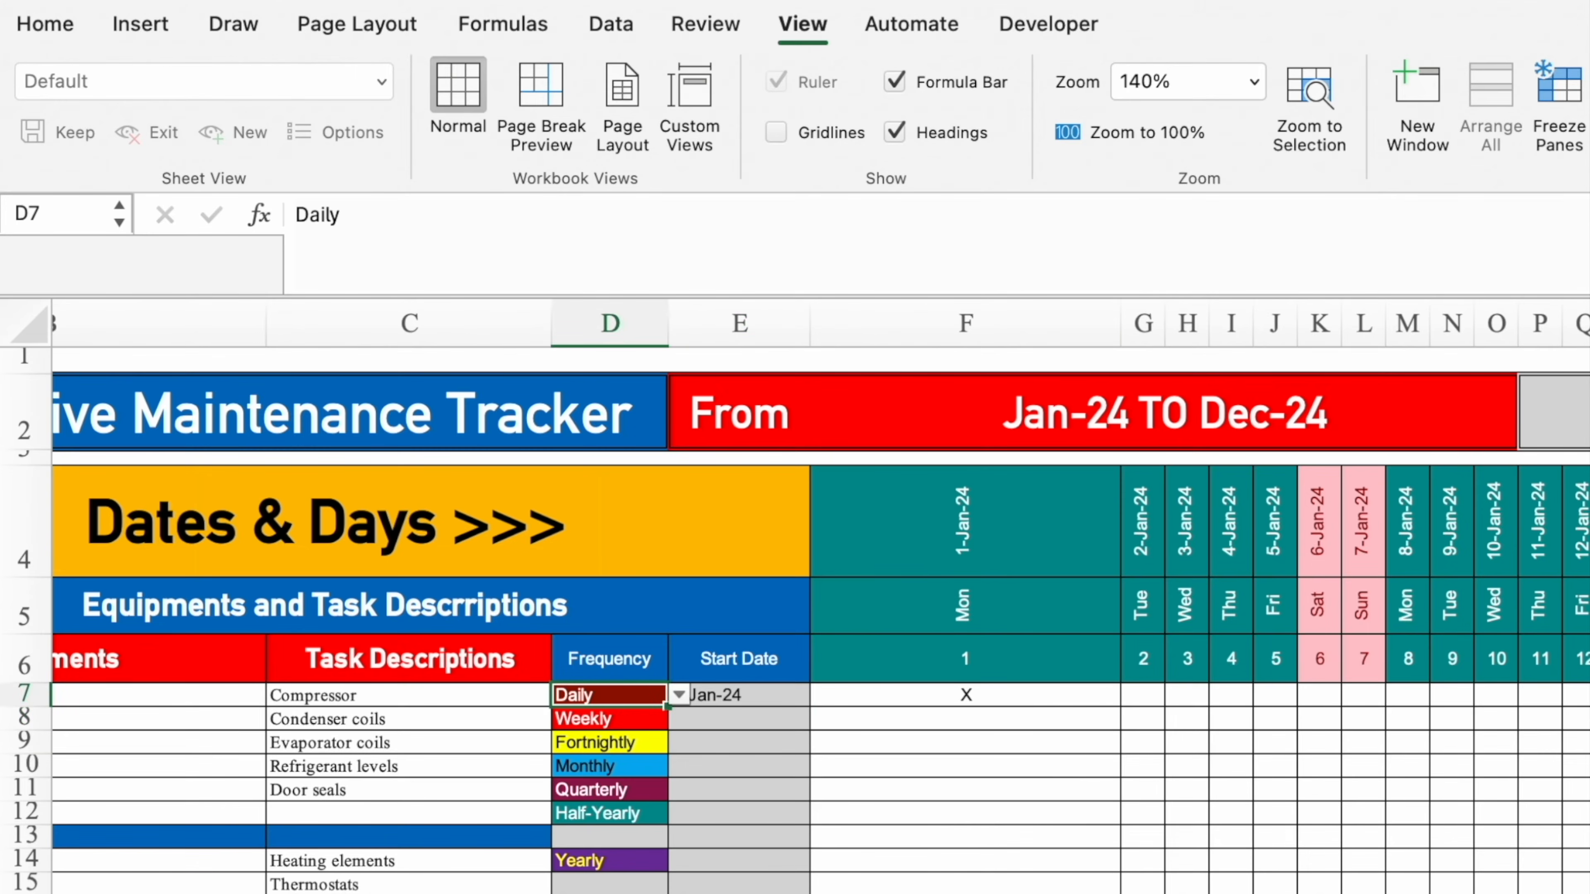
key(Delete)
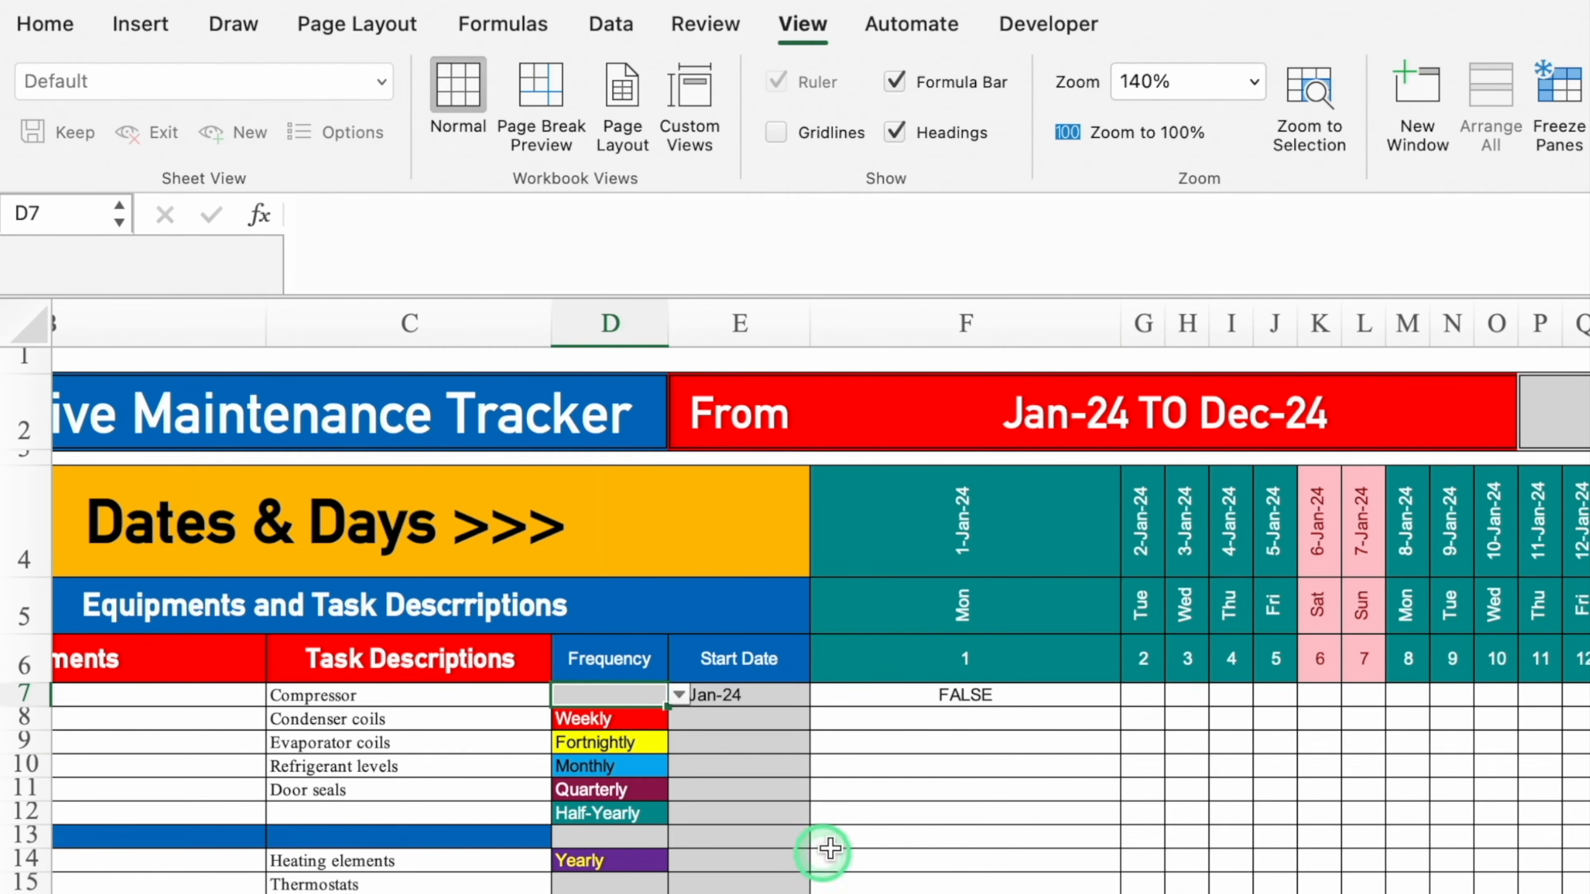
Wrap the F7 formula in another outer IF(D7="","",…) so an empty frequency returns a blank, and enter it
click(969, 696)
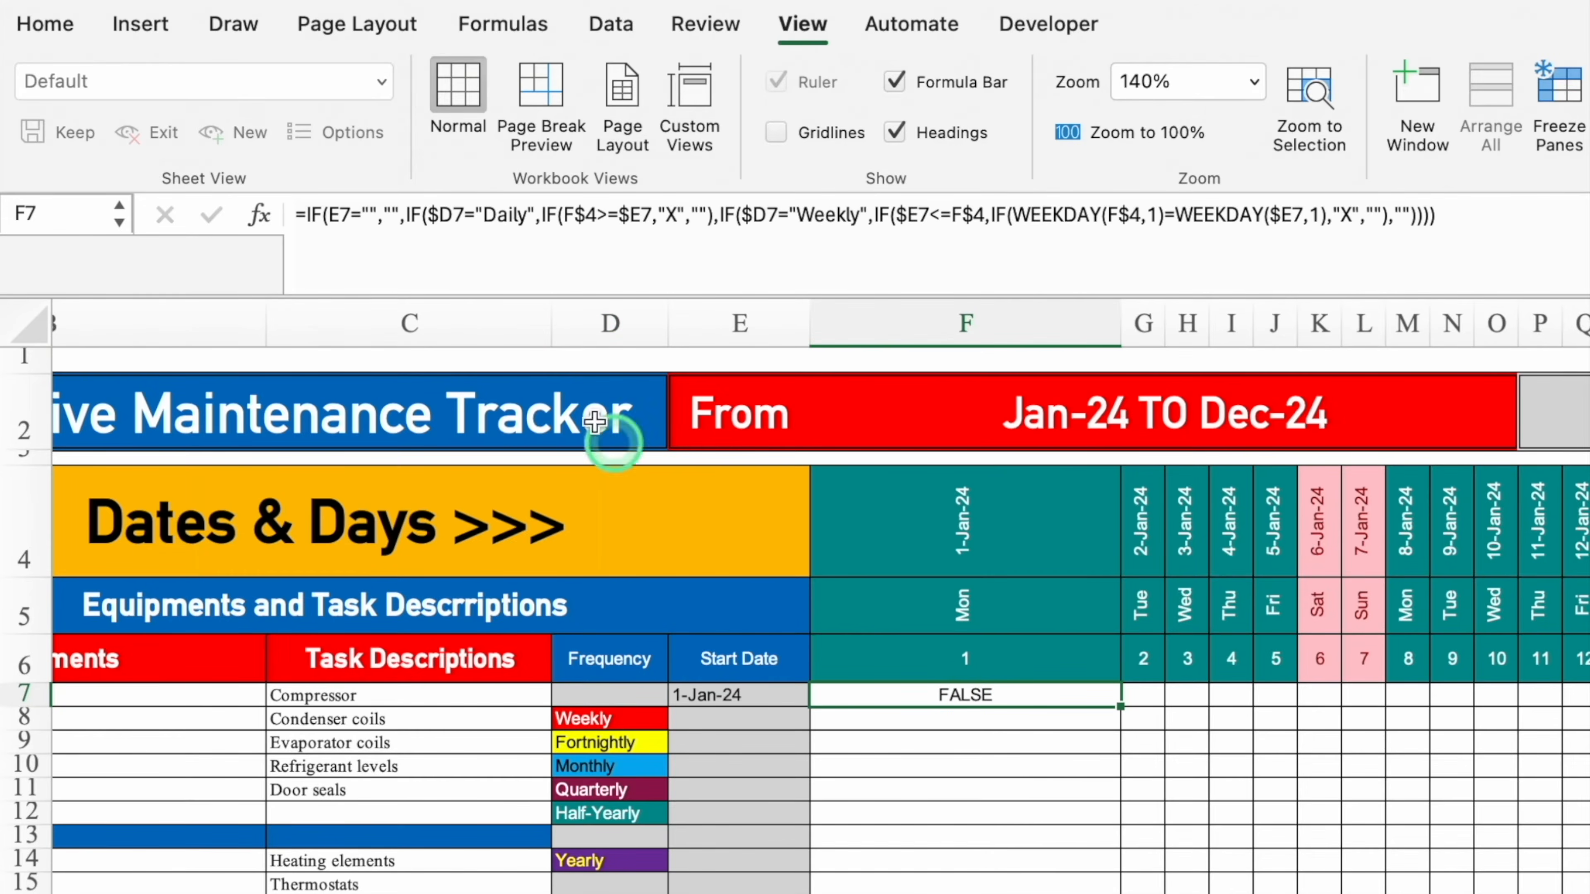
click(301, 214)
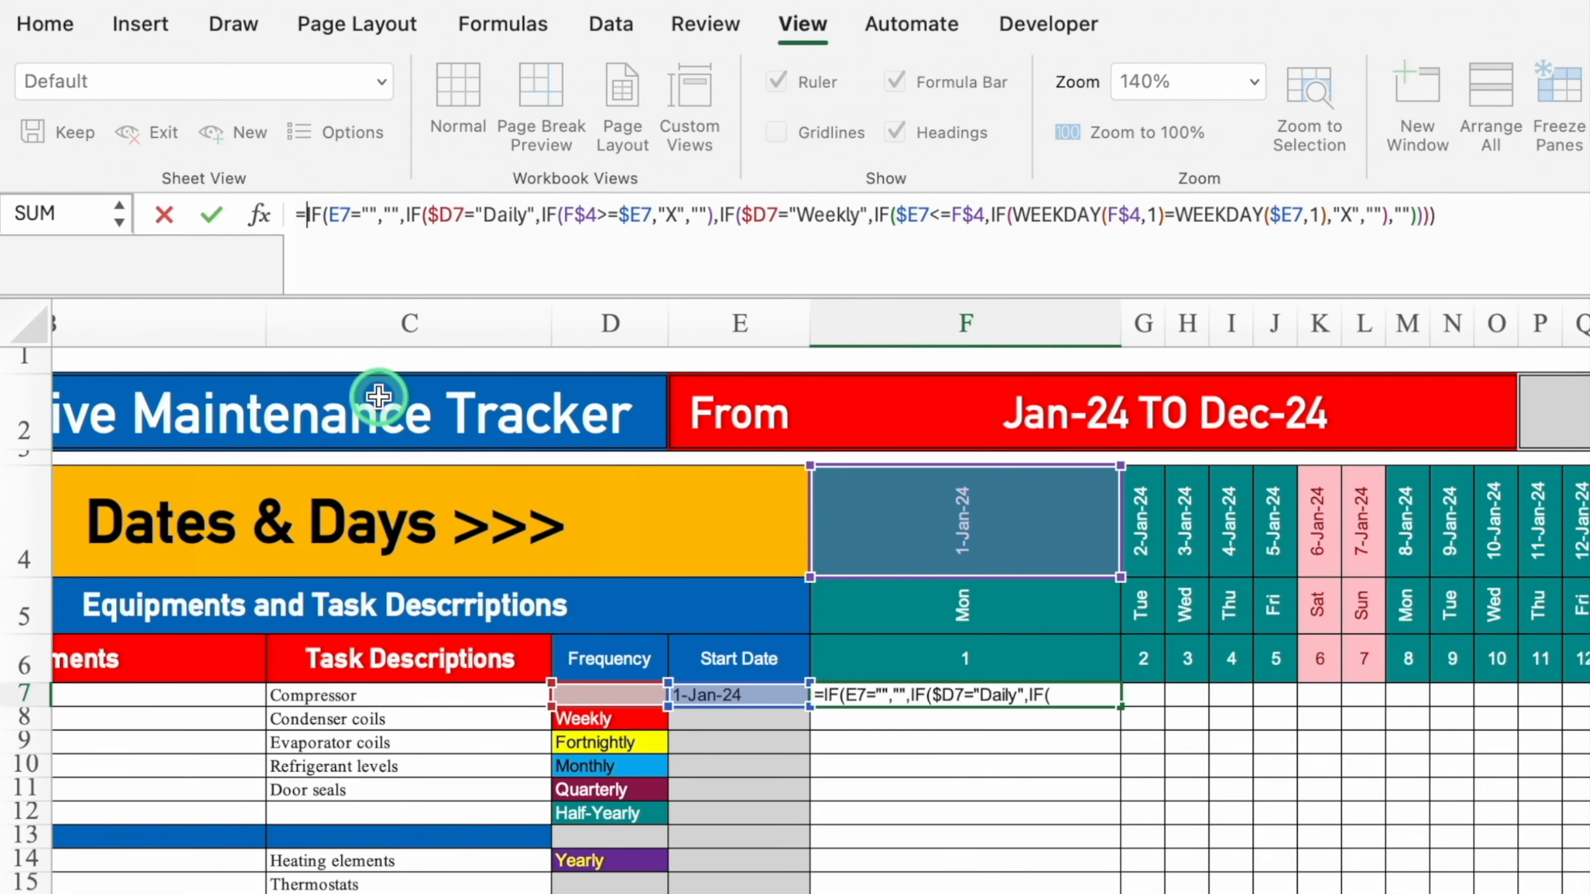
text(IF)
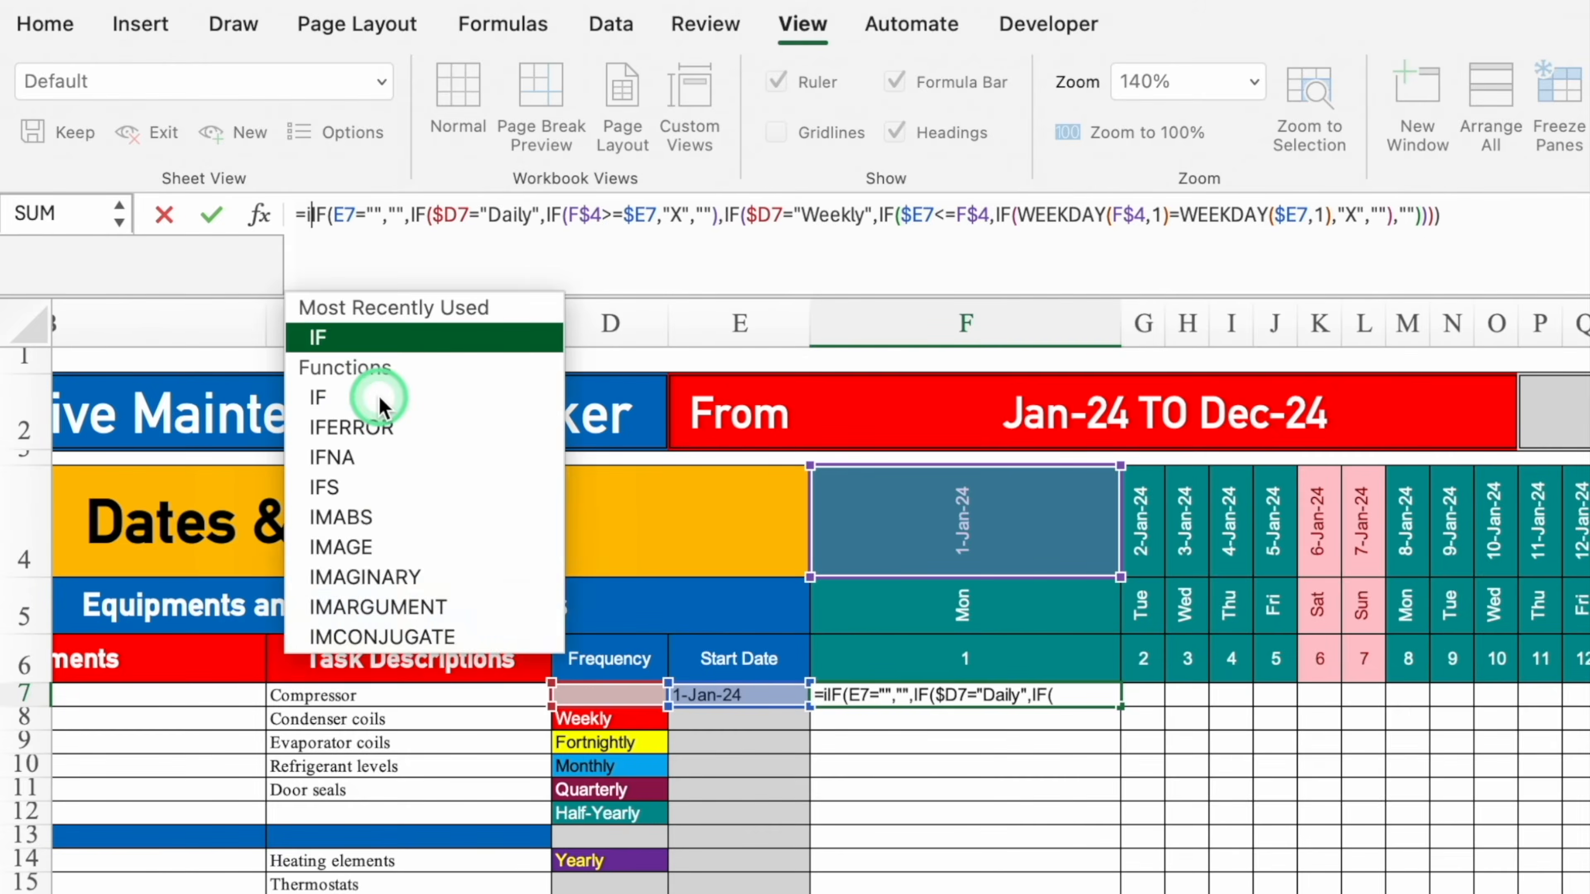
double_click(369, 341)
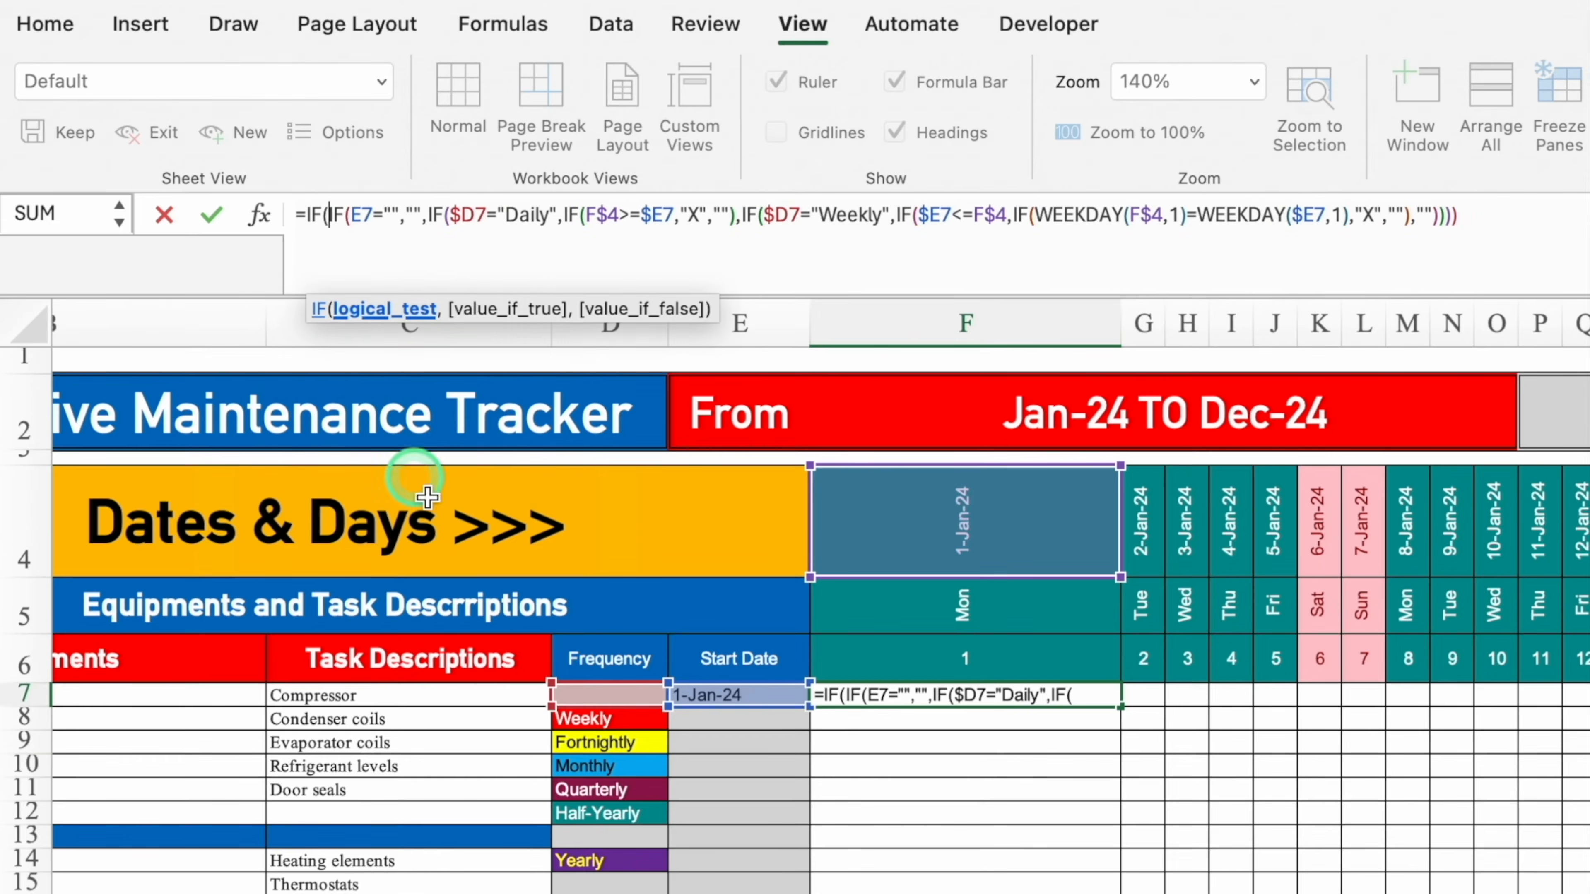
click(607, 697)
text(="")
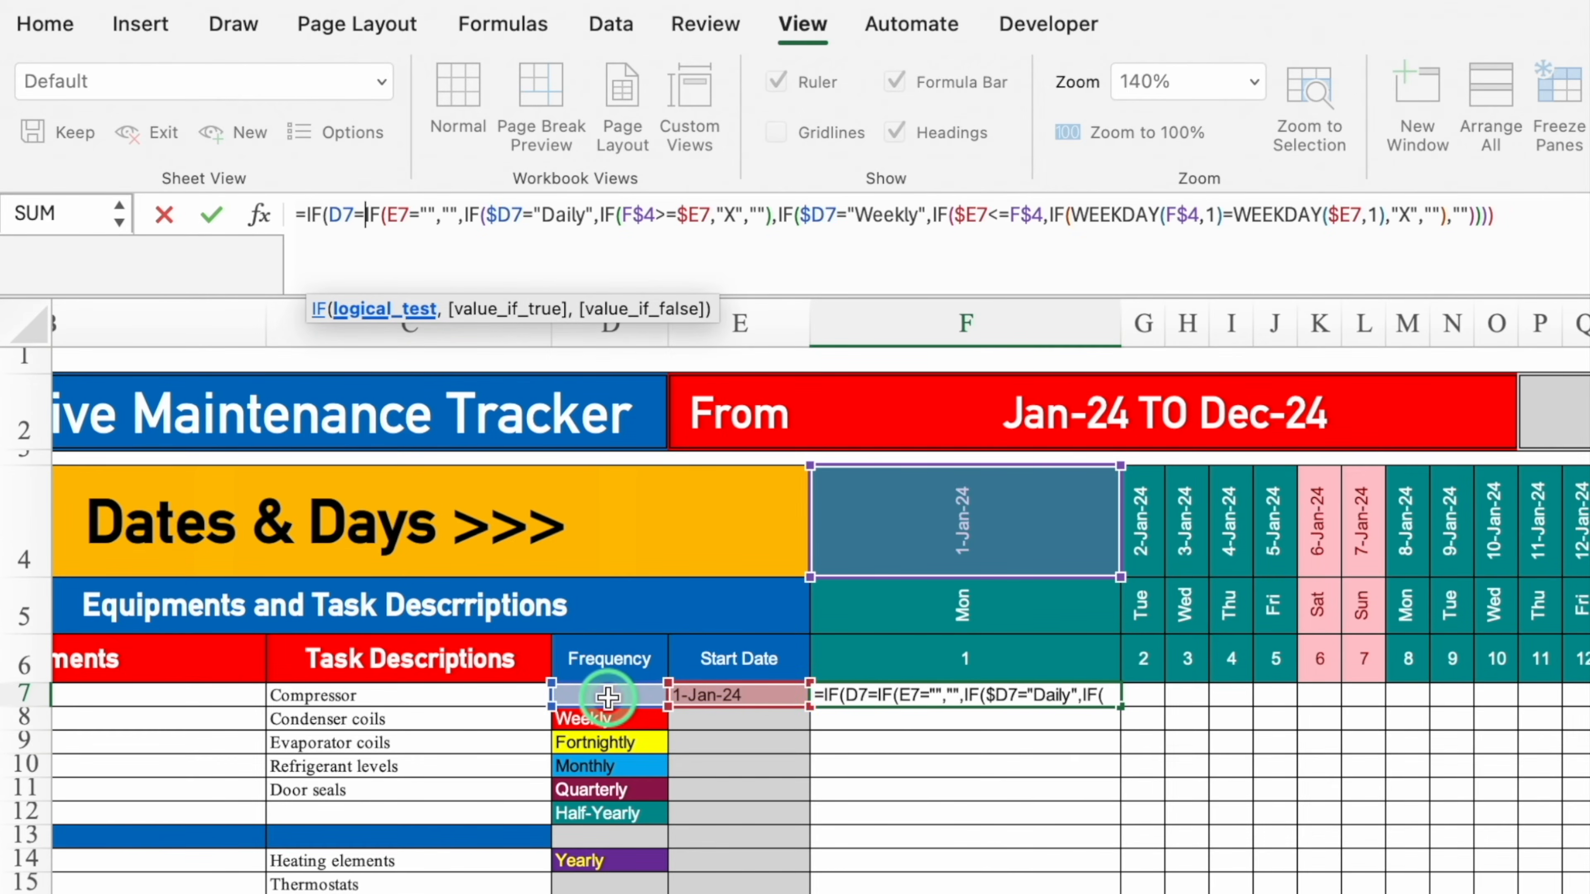
text(,)
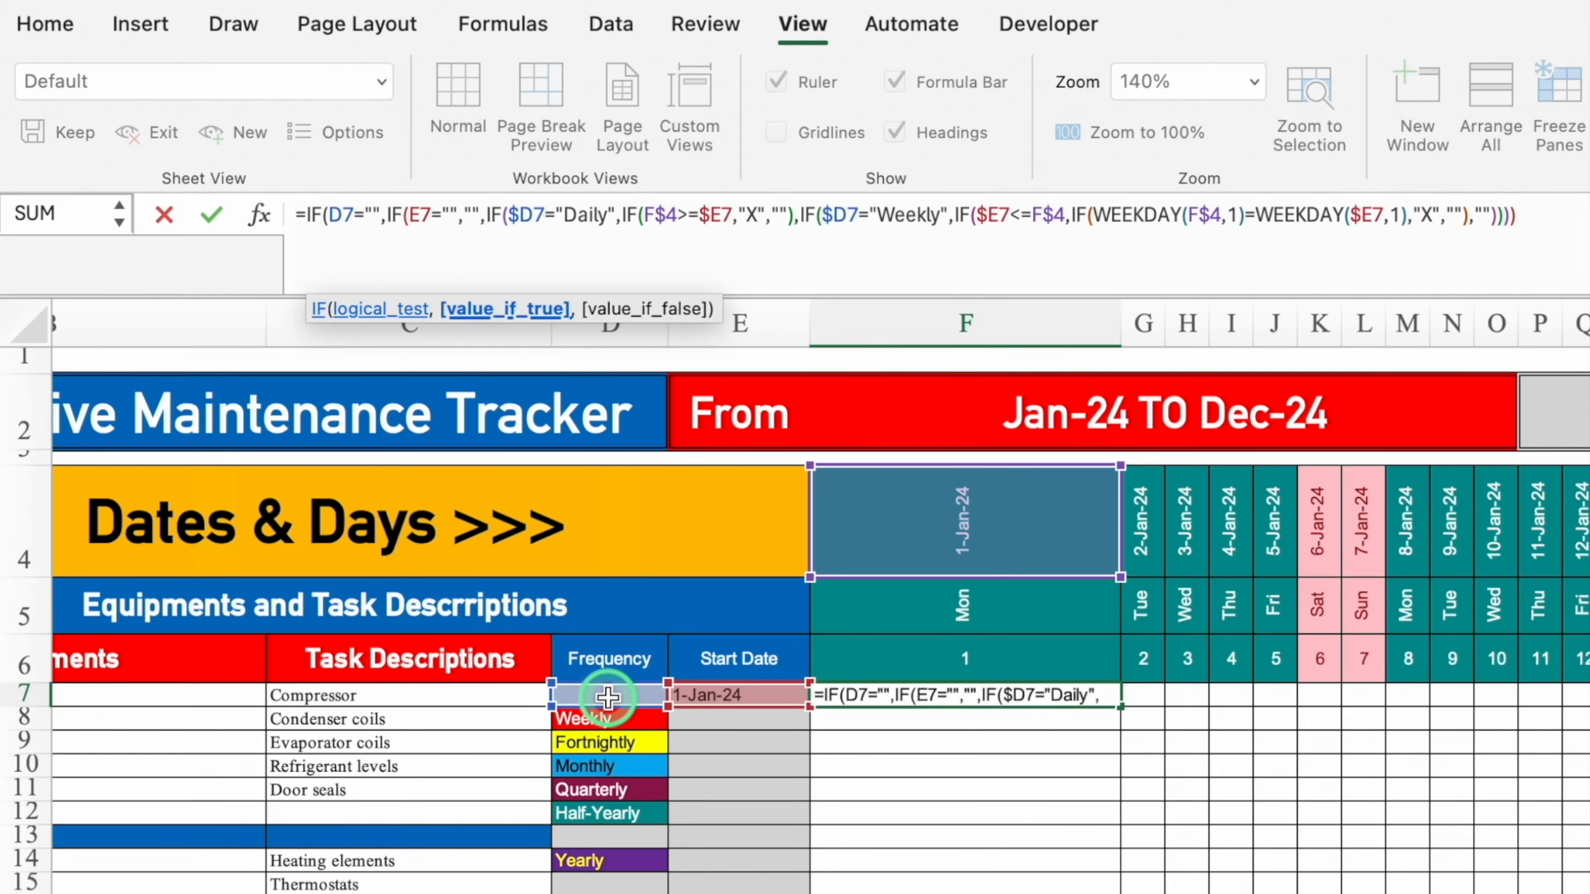
text("",)
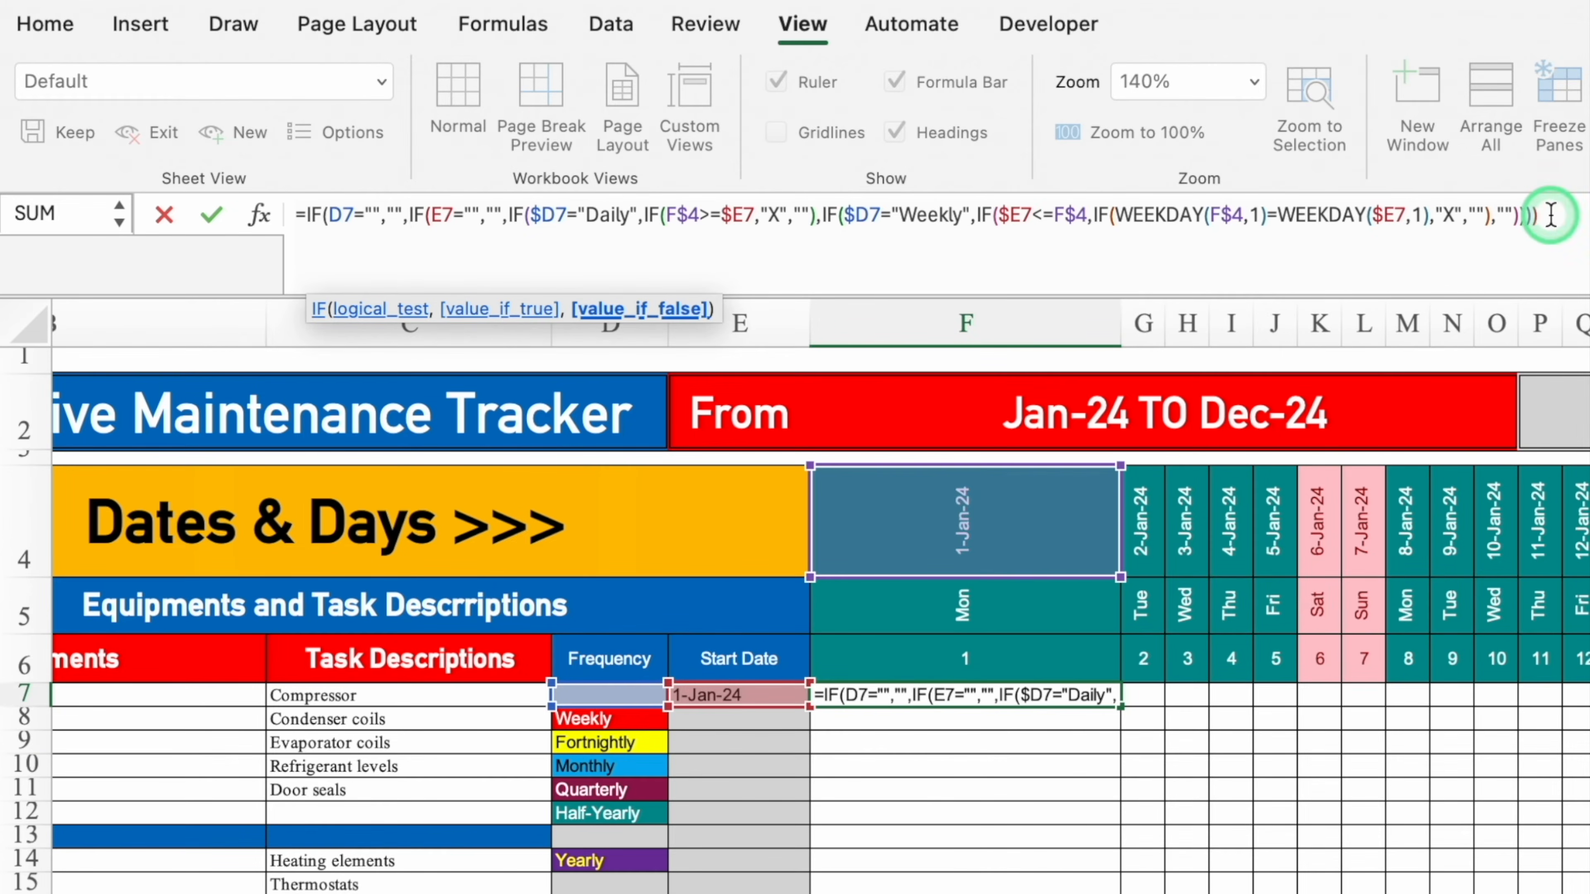
click(1577, 215)
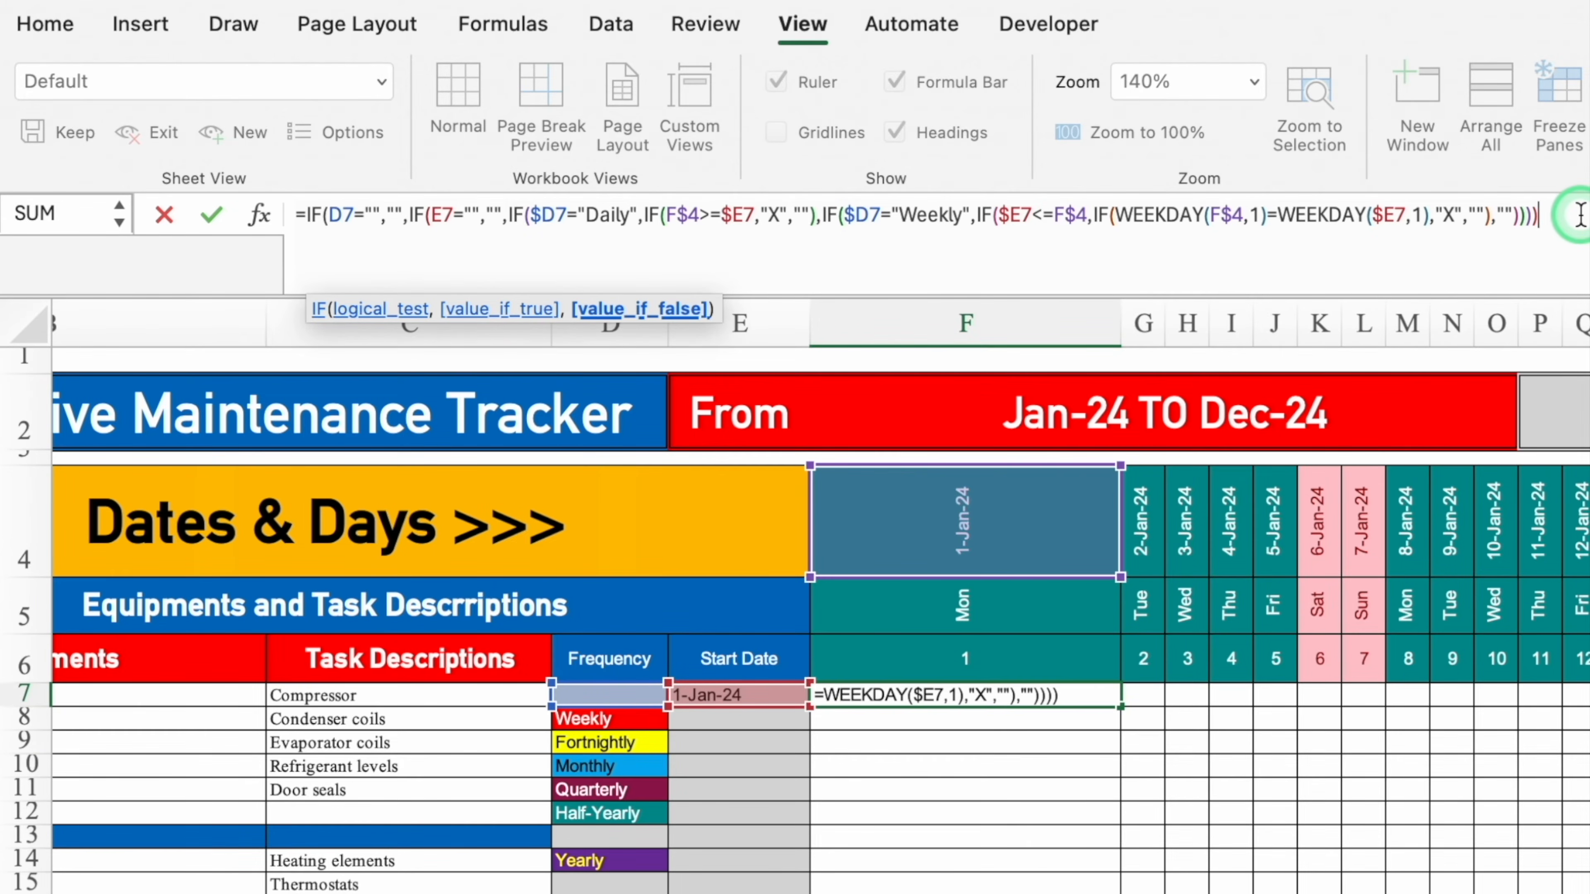
key(Return)
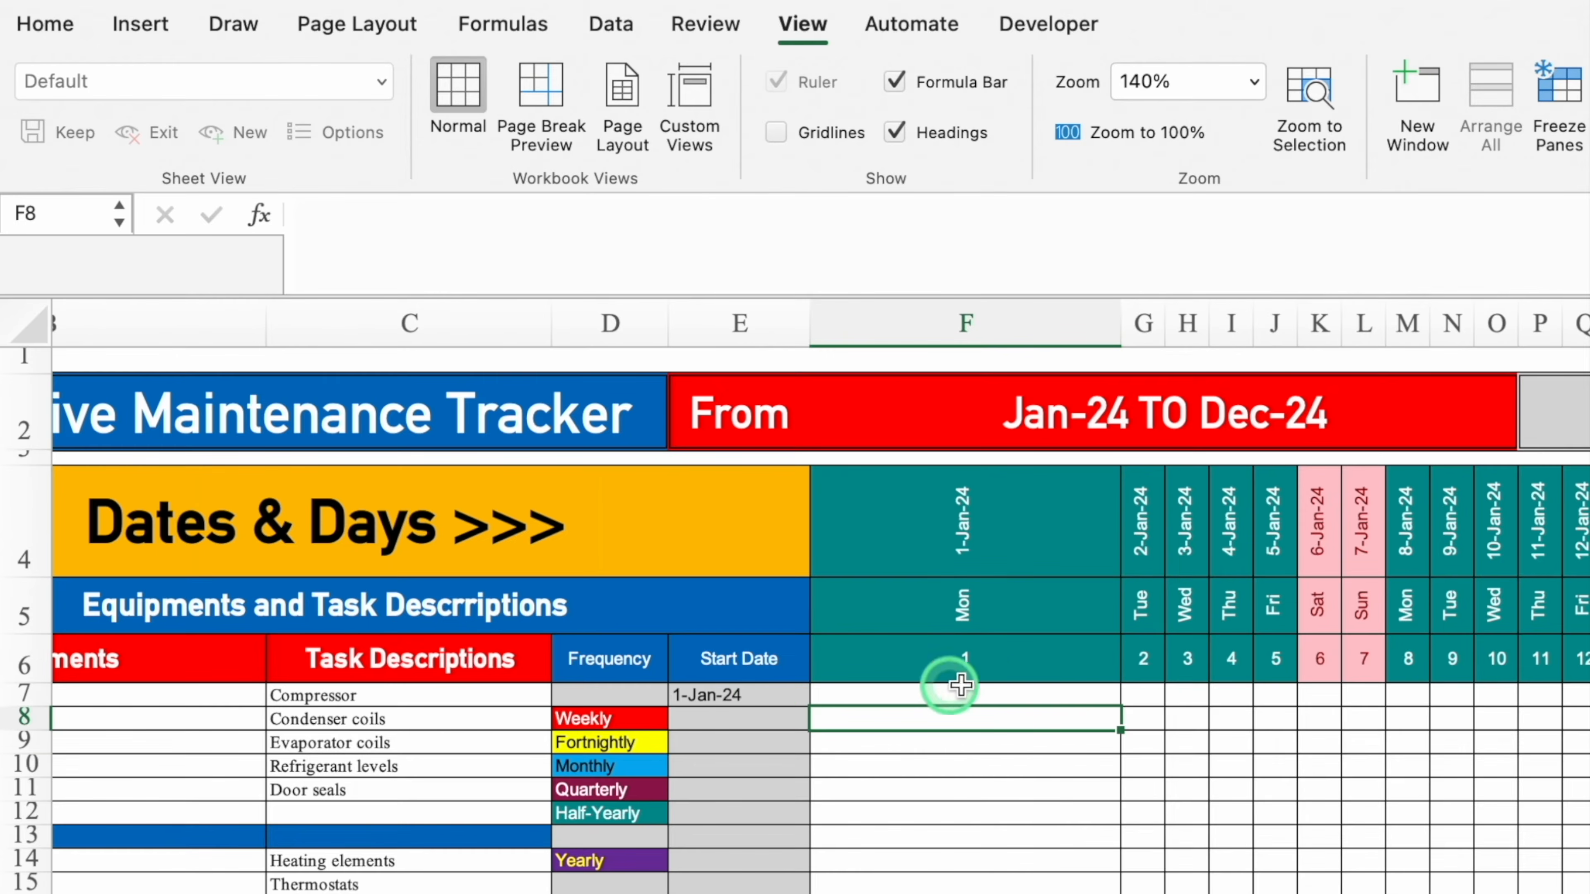
Set the Compressor row's frequency to Daily and copy the complete formula text from F7
click(589, 694)
click(679, 694)
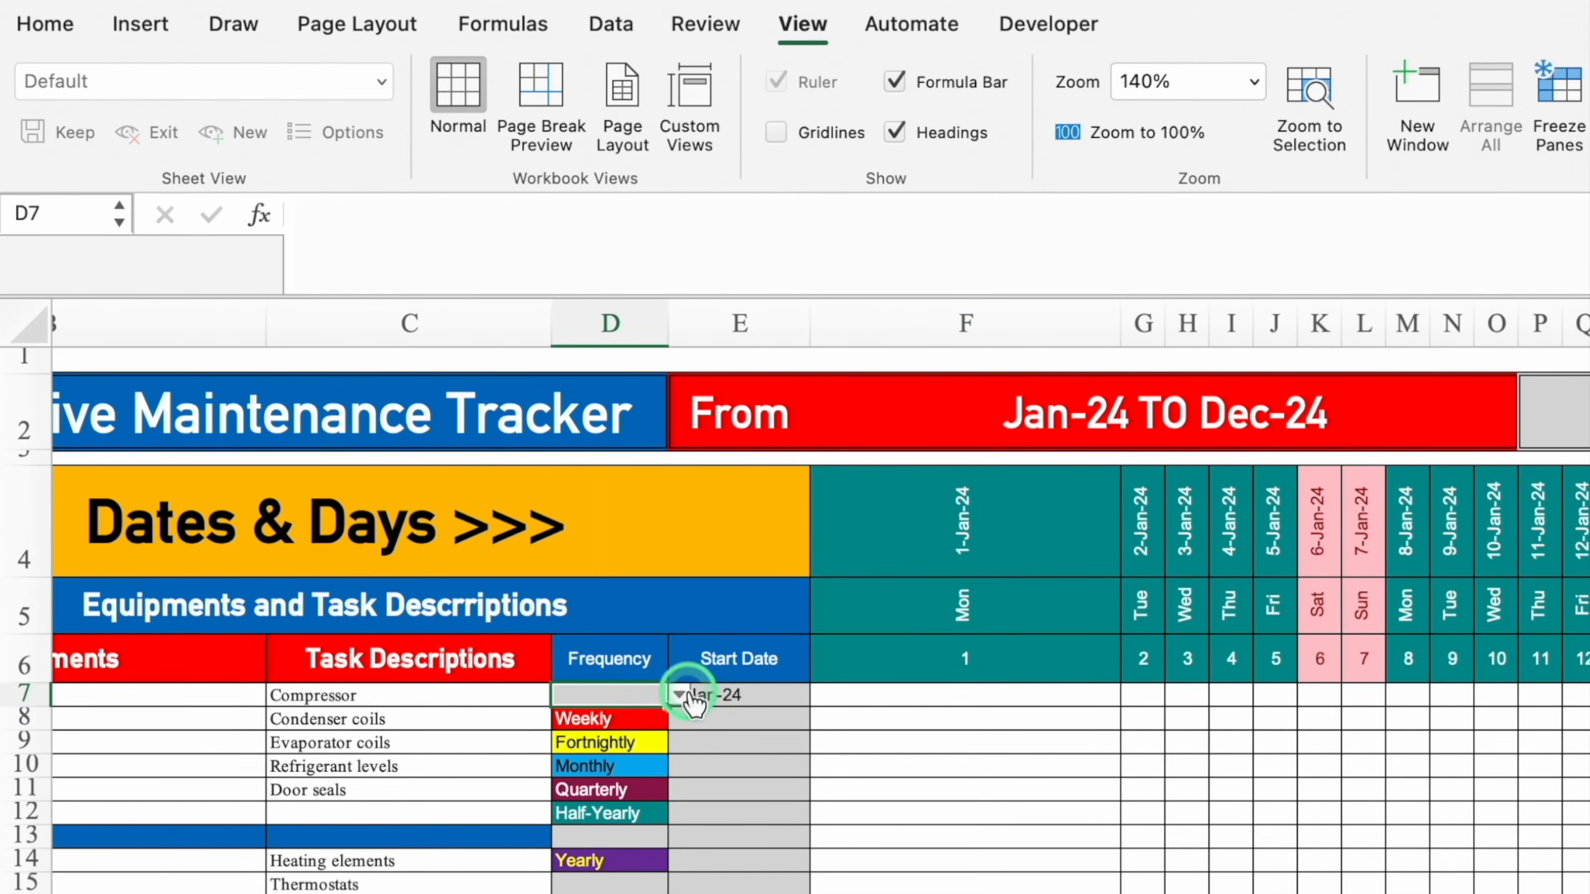
click(611, 727)
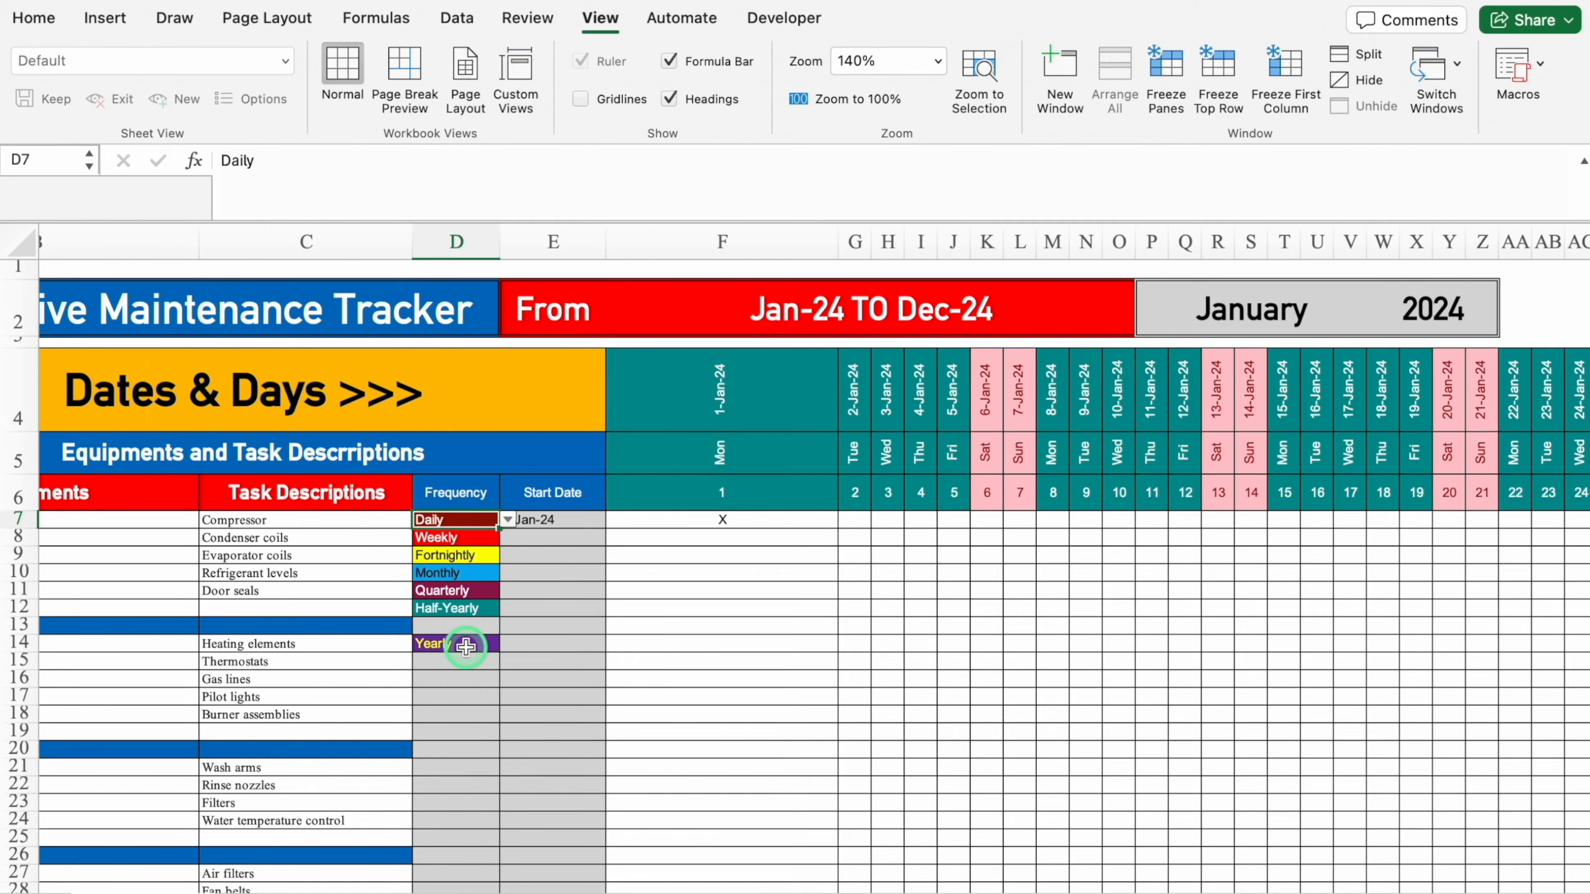
drag(1156, 161, 209, 160)
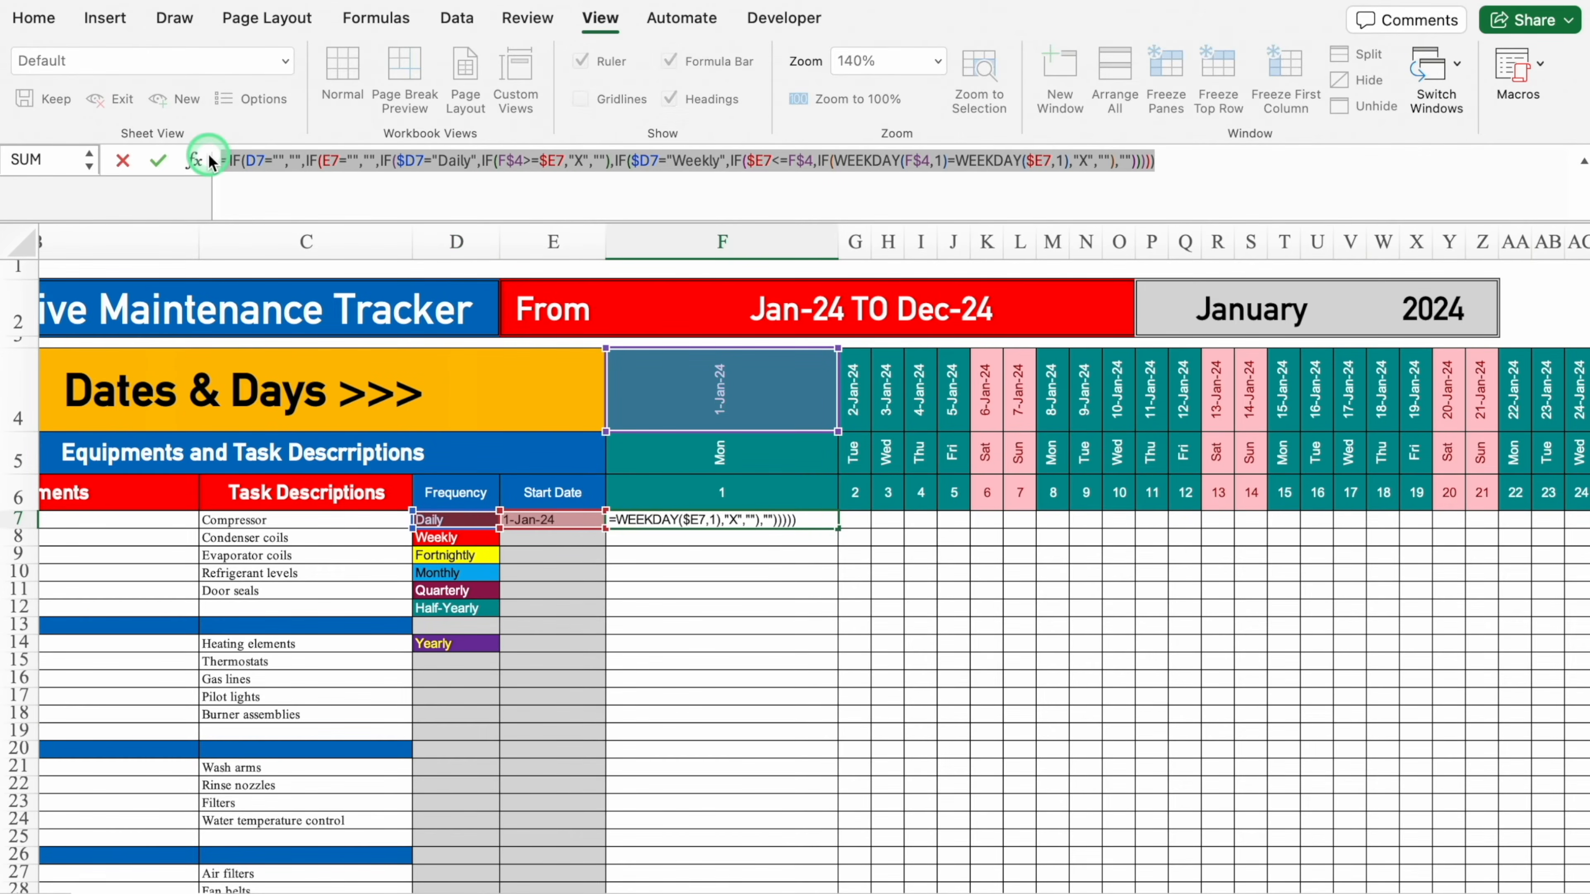
key(Escape)
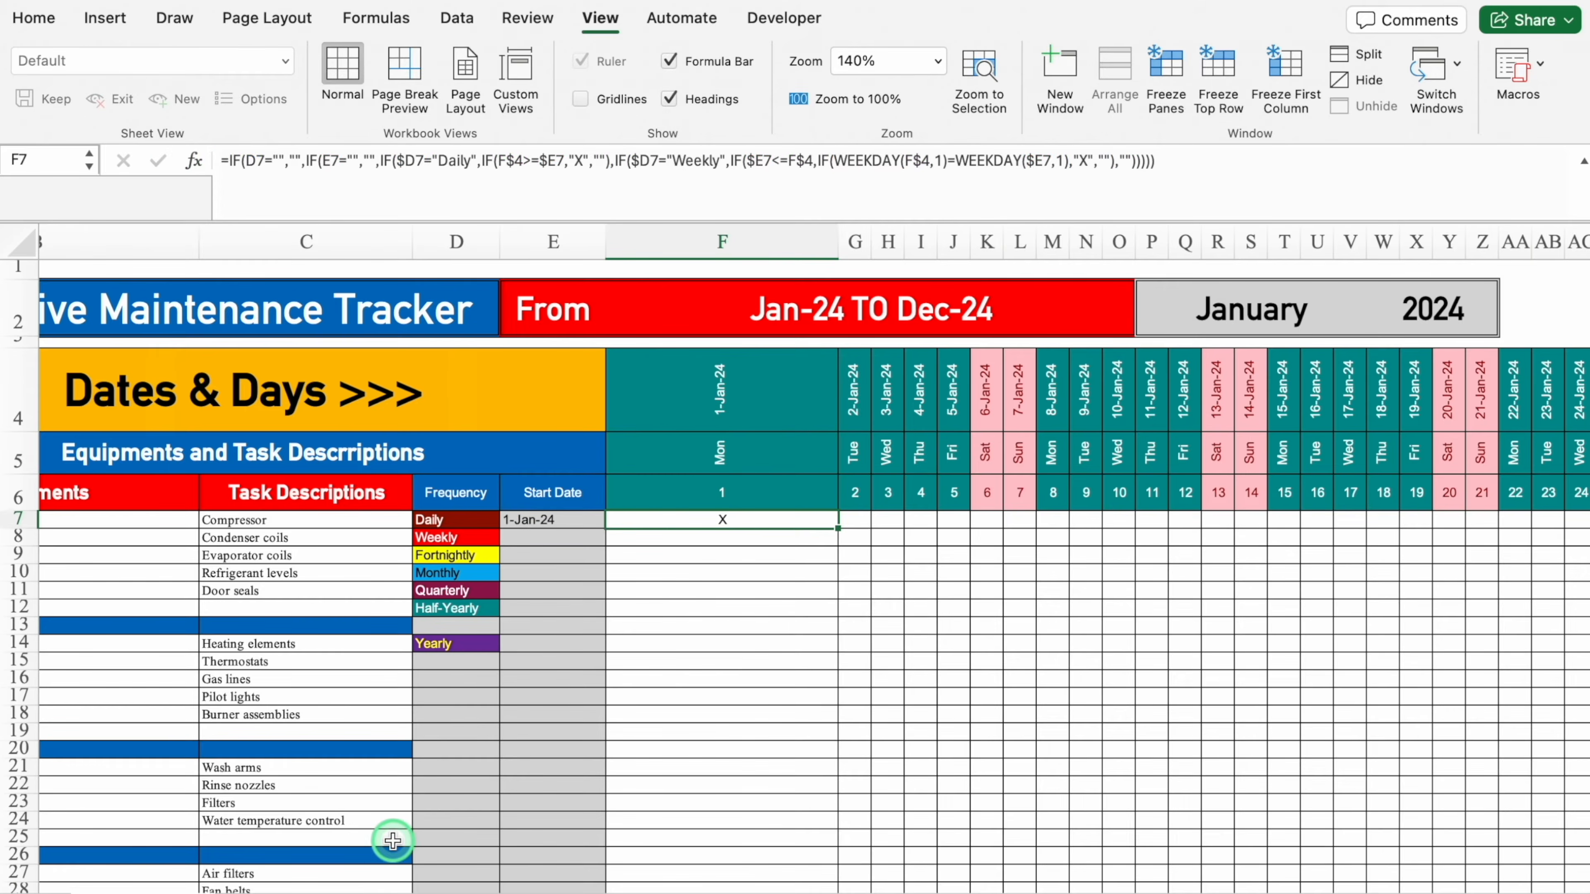
Switch to the browser, search Google for "chatgpt" and open the ChatGPT site
click(559, 322)
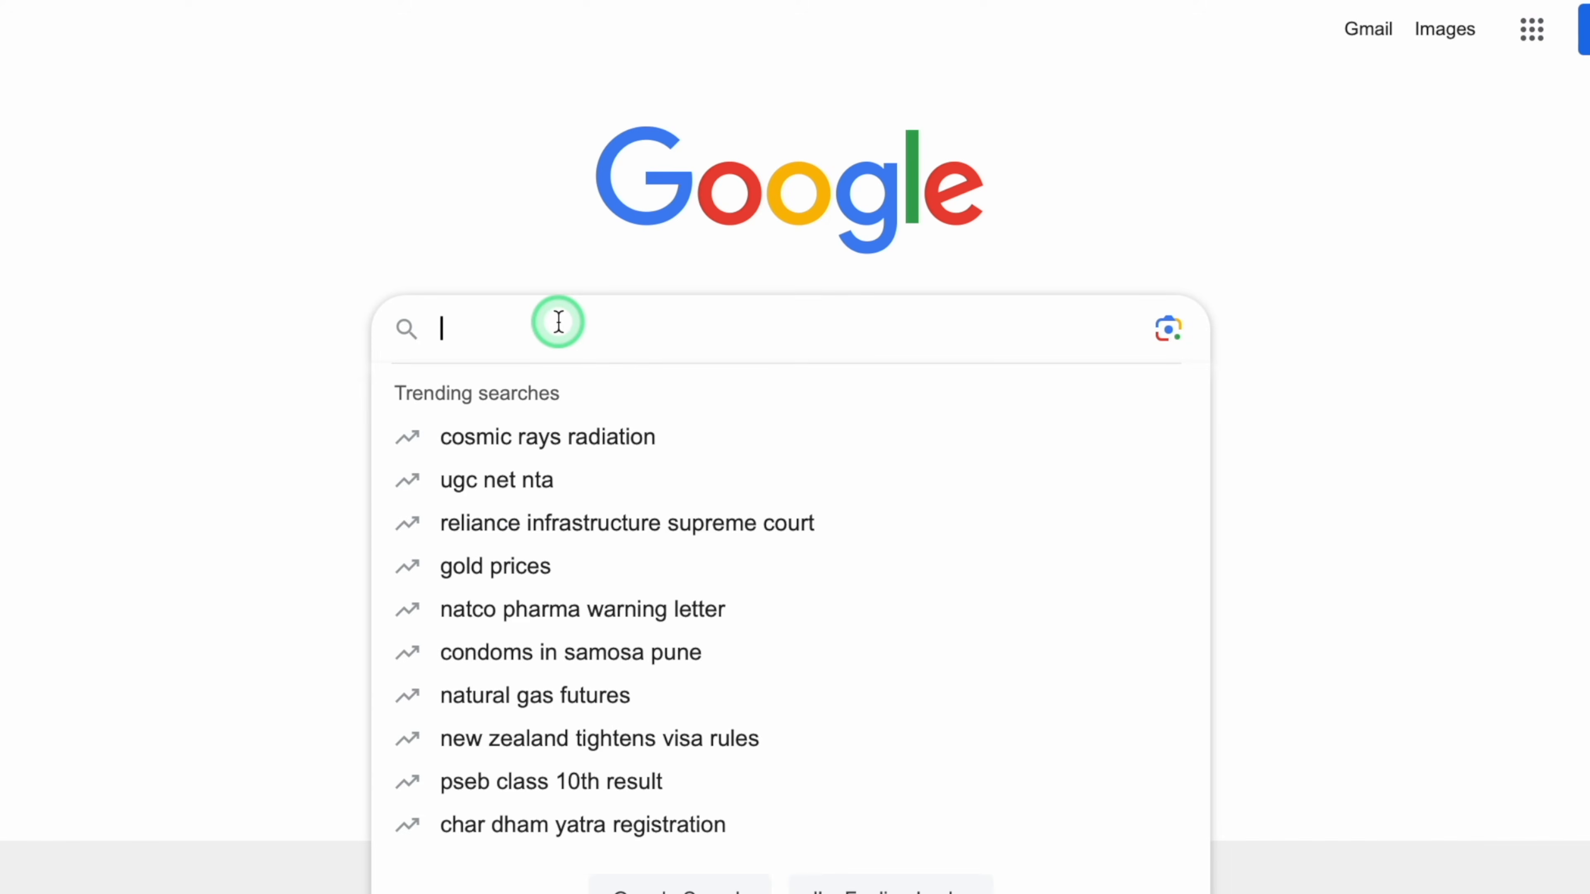
text(chatgpt)
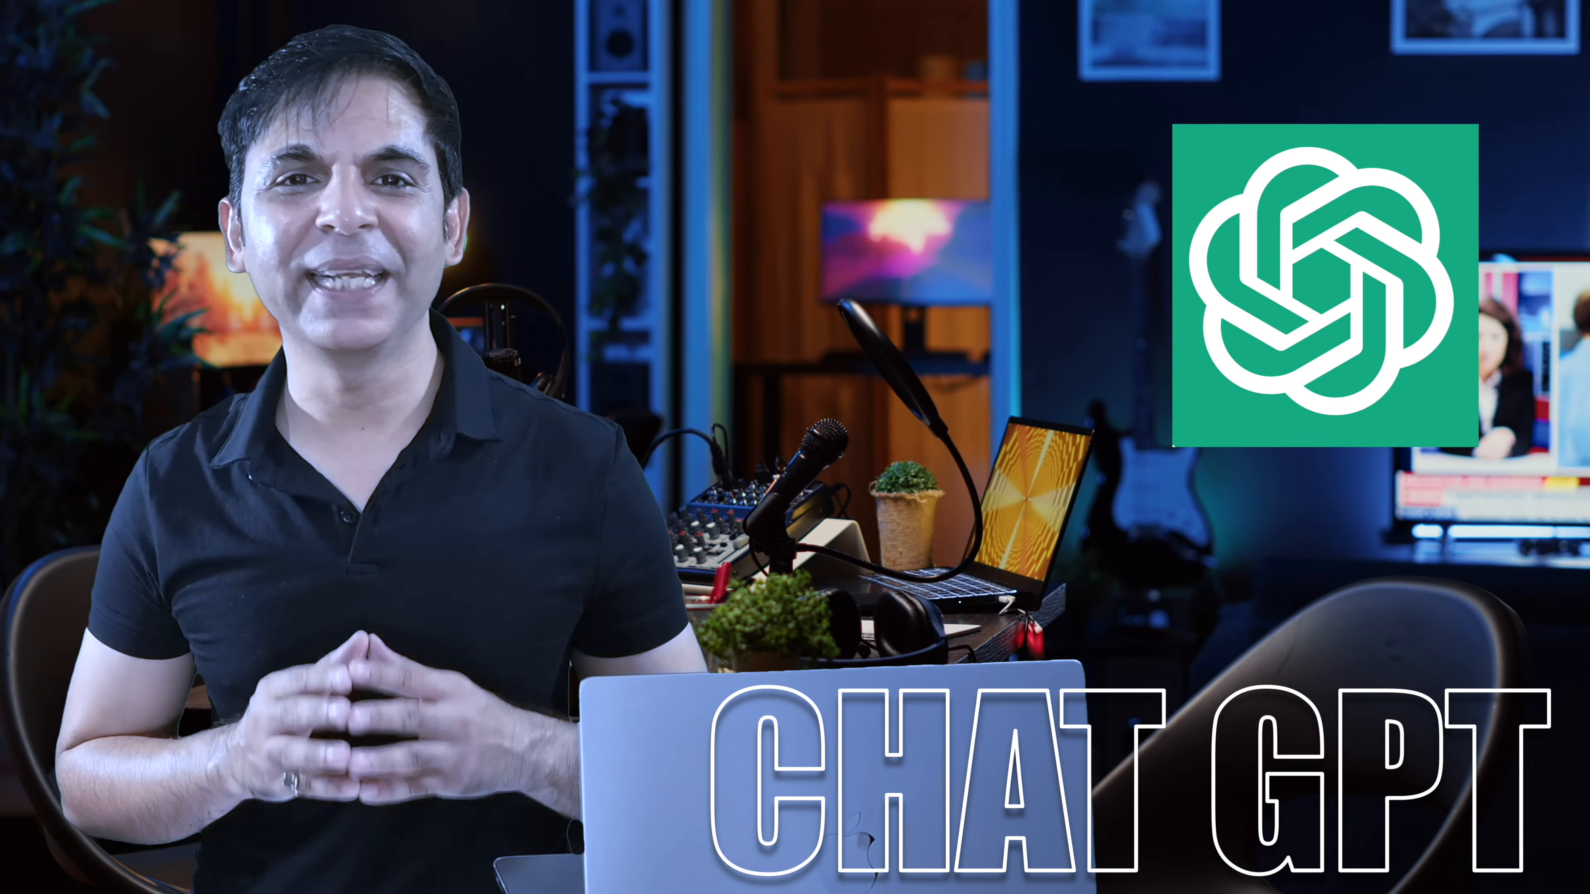
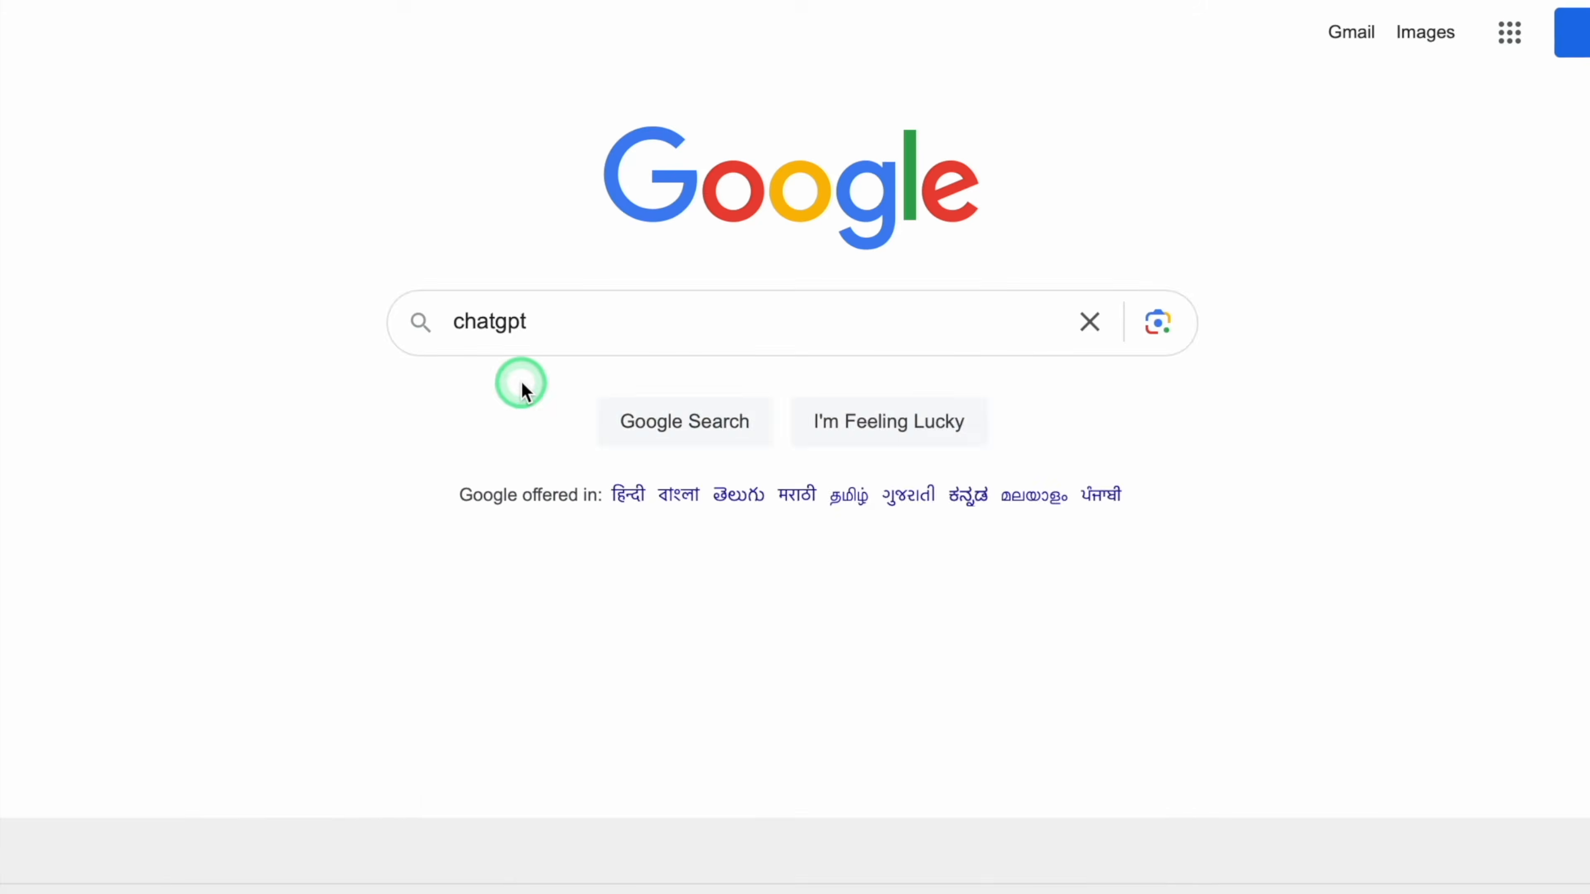
key(Return)
click(195, 337)
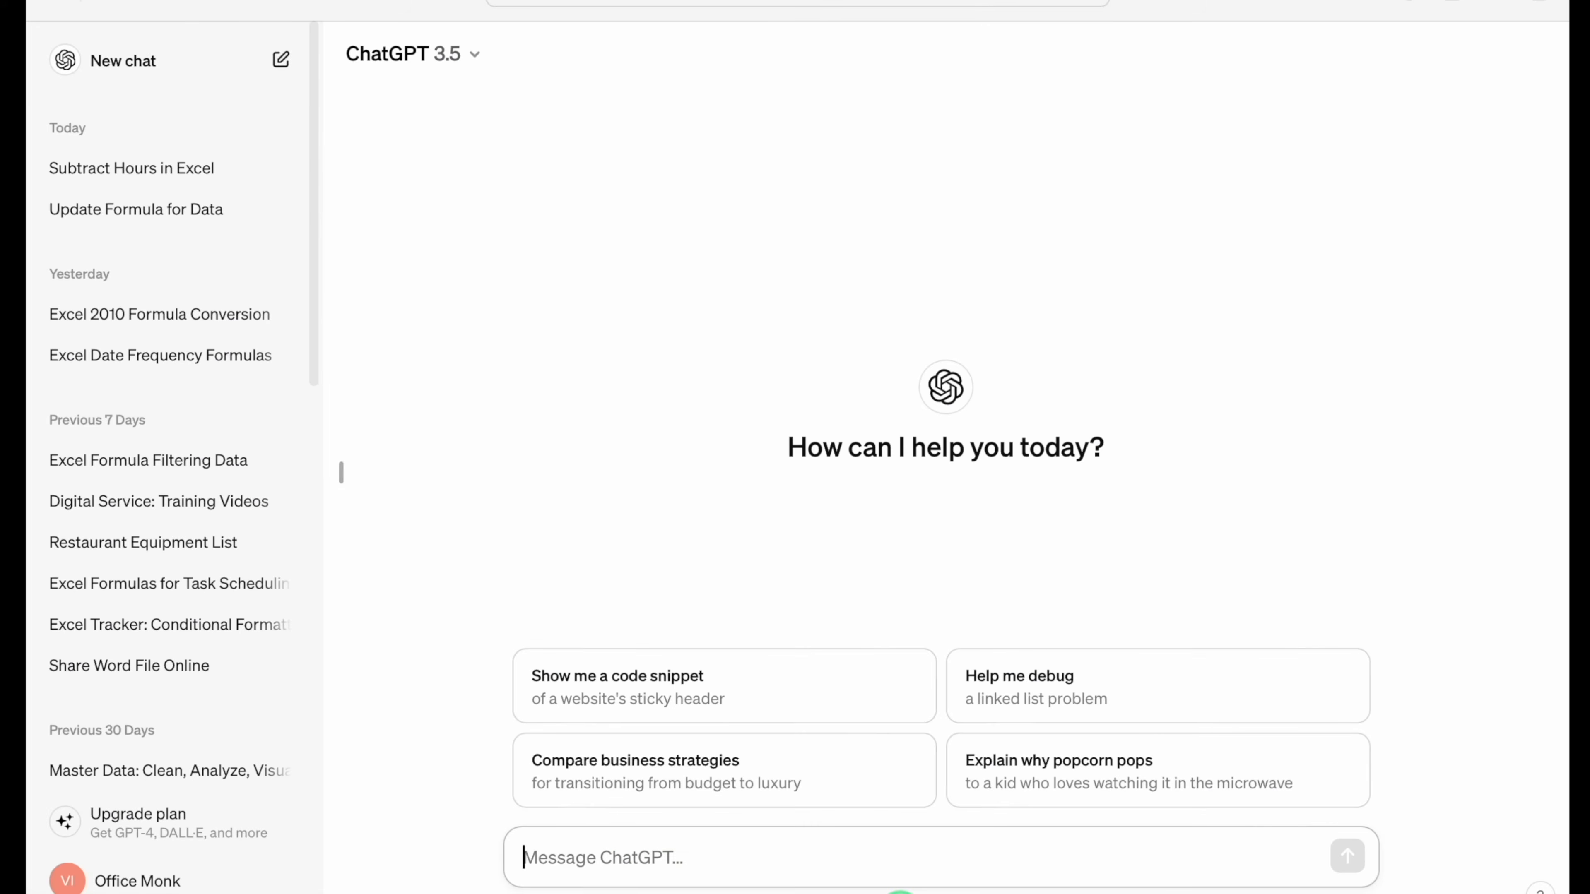
Paste the copied formula into the chat and ask for fortnightly, monthly, quarterly, half-yearly and yearly formulas based on it, including daily and weekly
text(=IF(D7="","",IF(E7="","",IF($D7="Daily",IF(F$4>=$E7,"X",""),IF($D7="Weekly",IF($E7<=F$4,IF(WEEKDAY(F$4,1)=WEEKDAY($E7,1),"X",""),""))))))
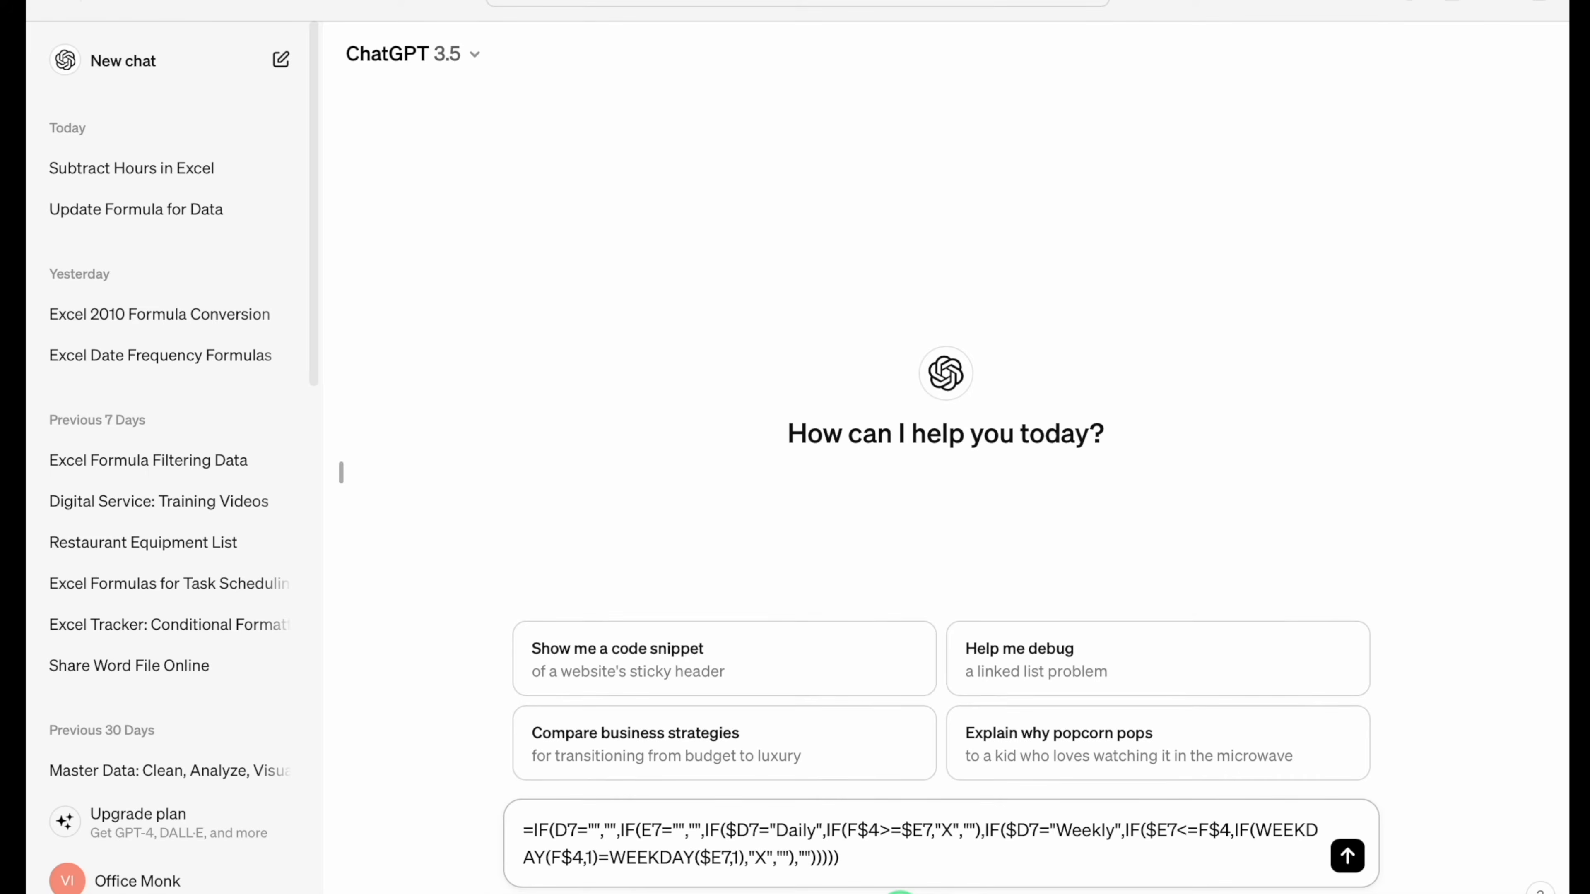
text(based o)
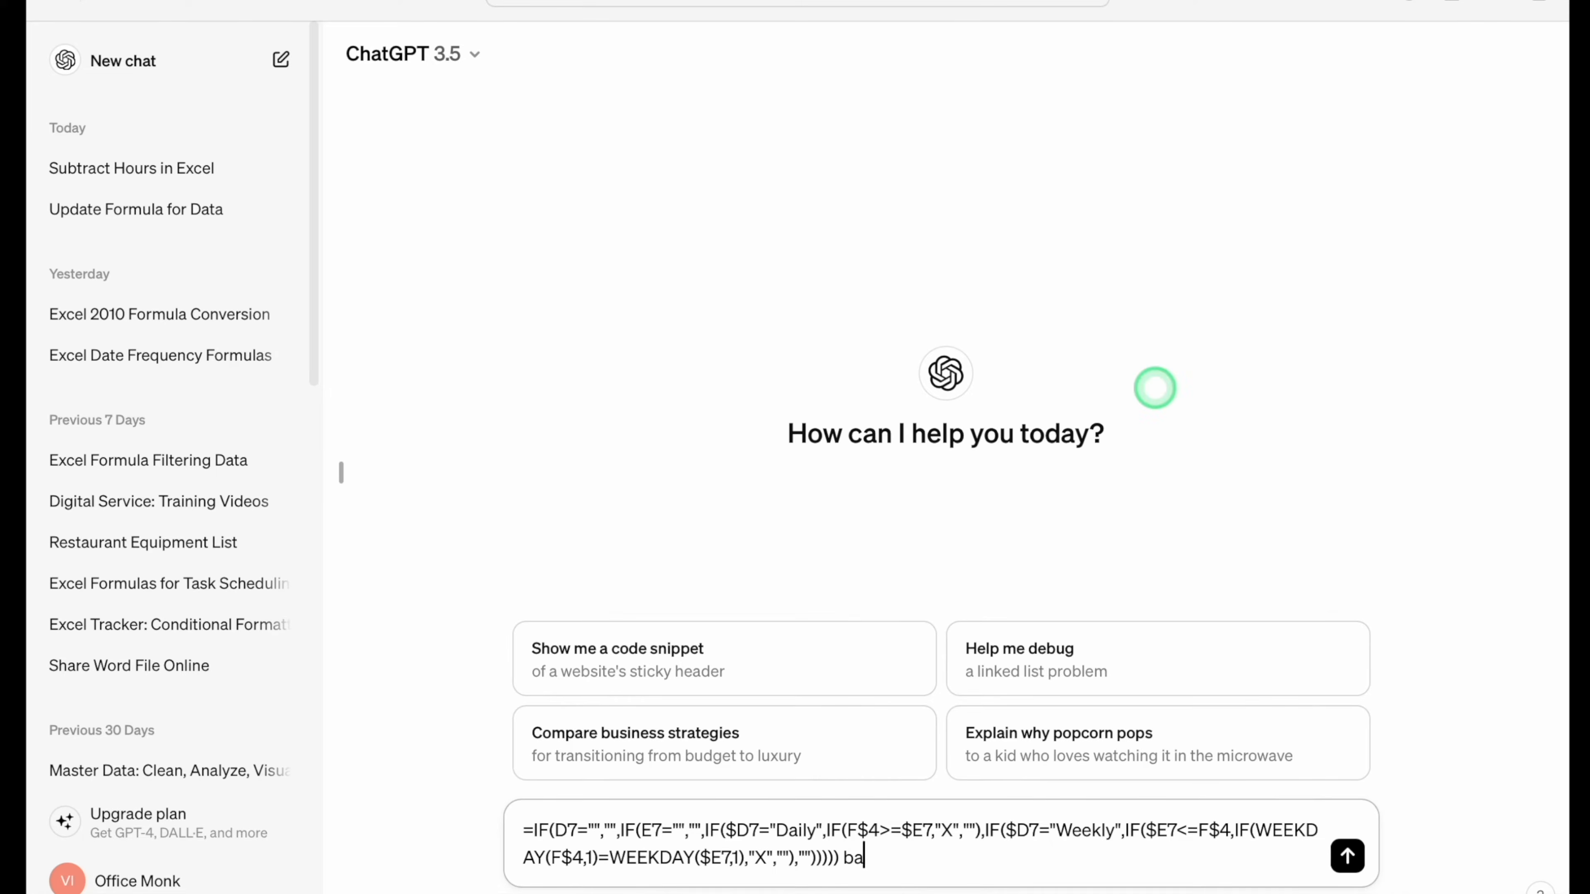
text(n this f)
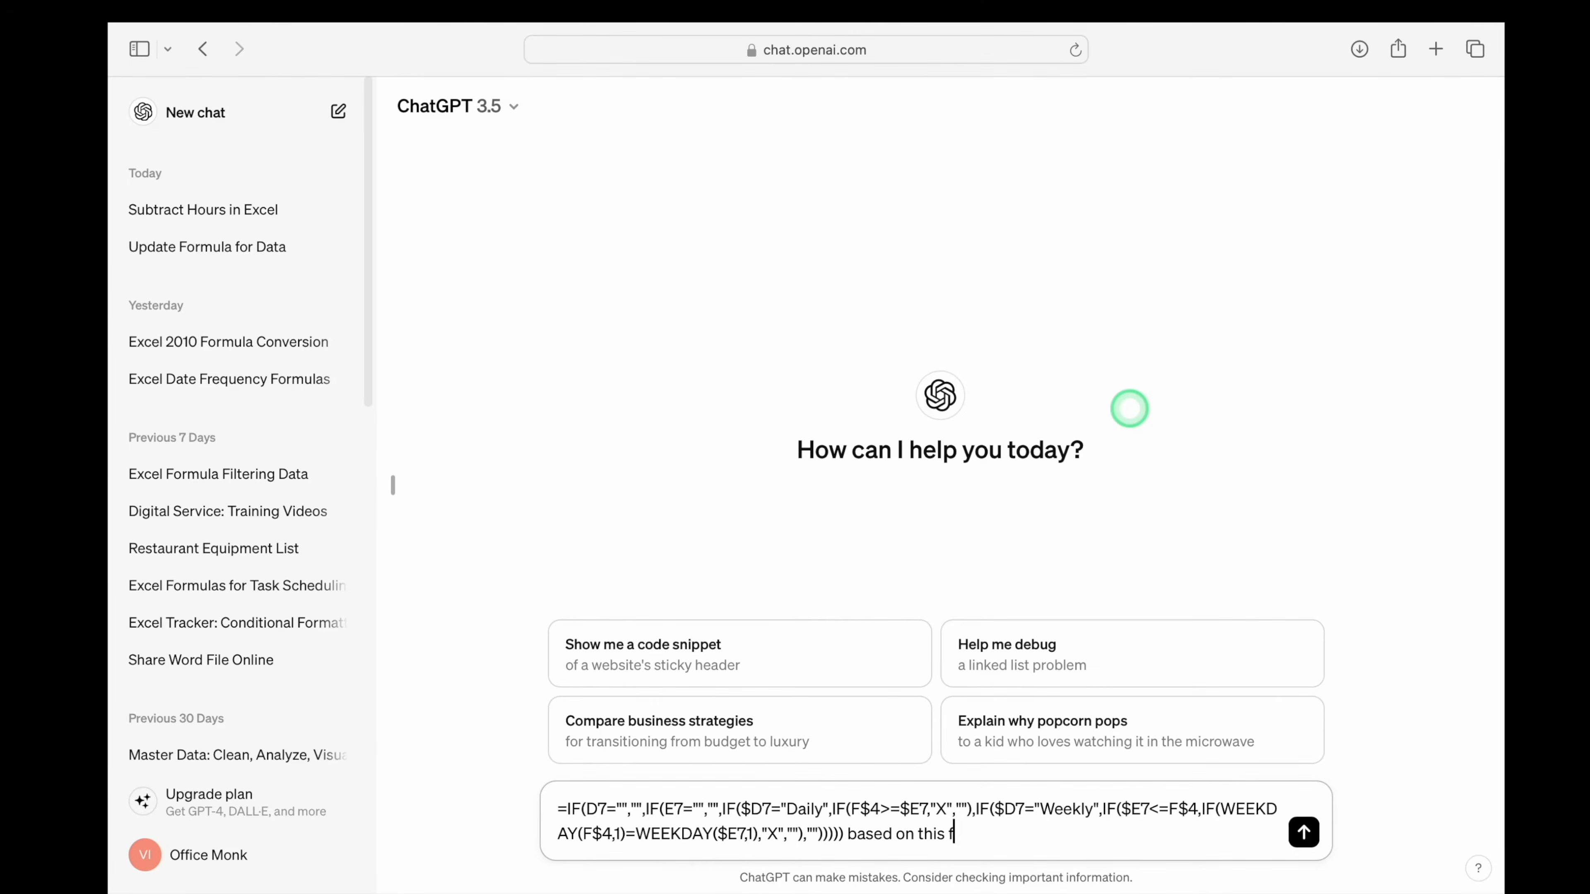
text(ormula, create the formula for)
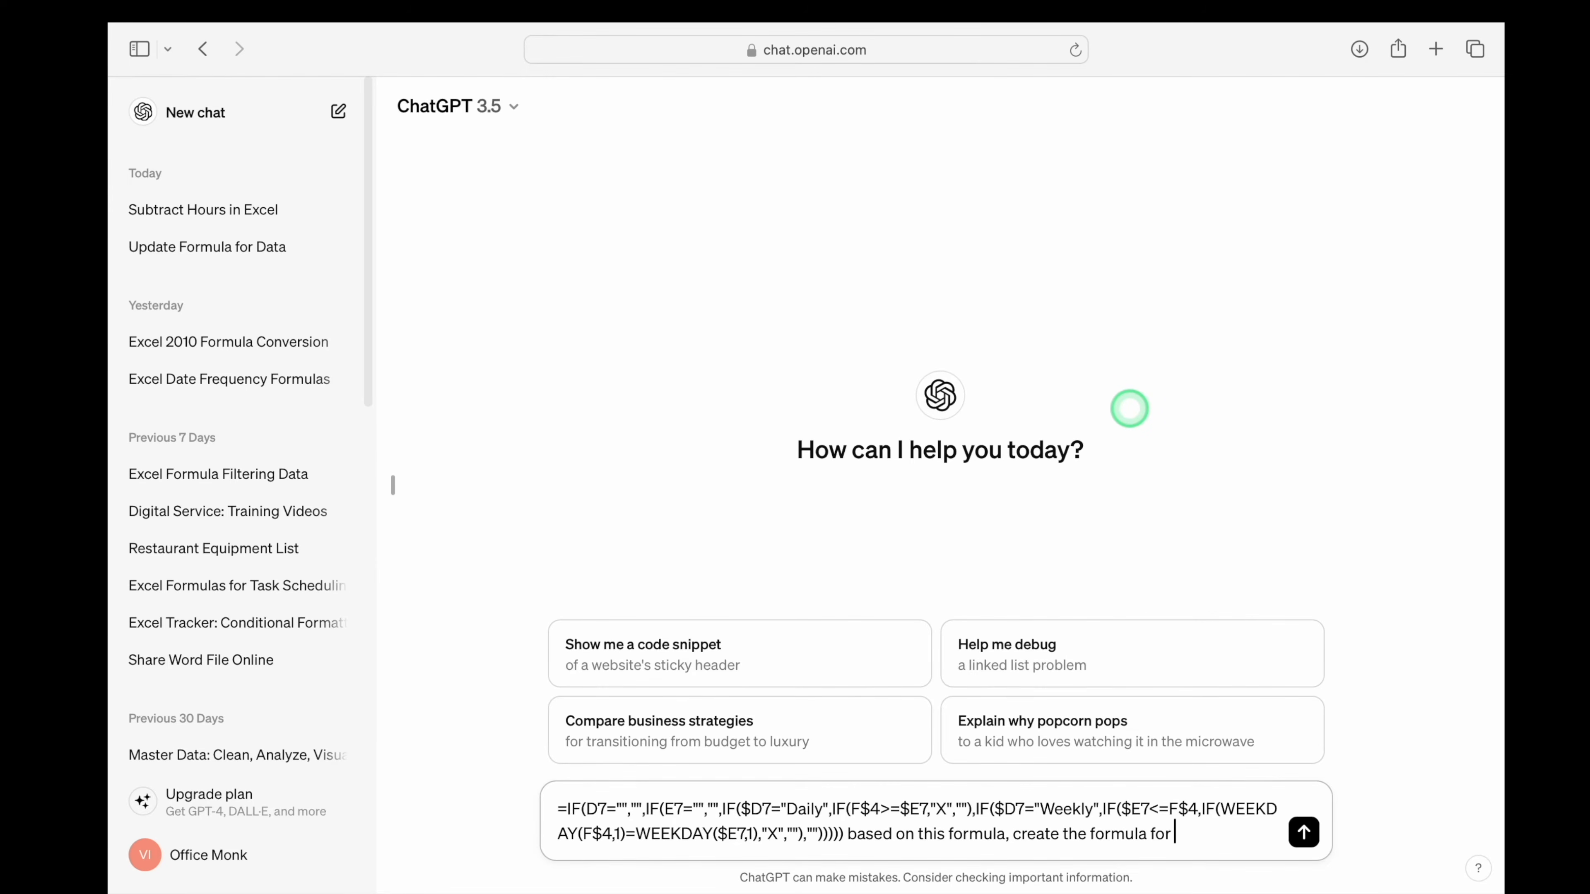
text( fortnightly, monthly,)
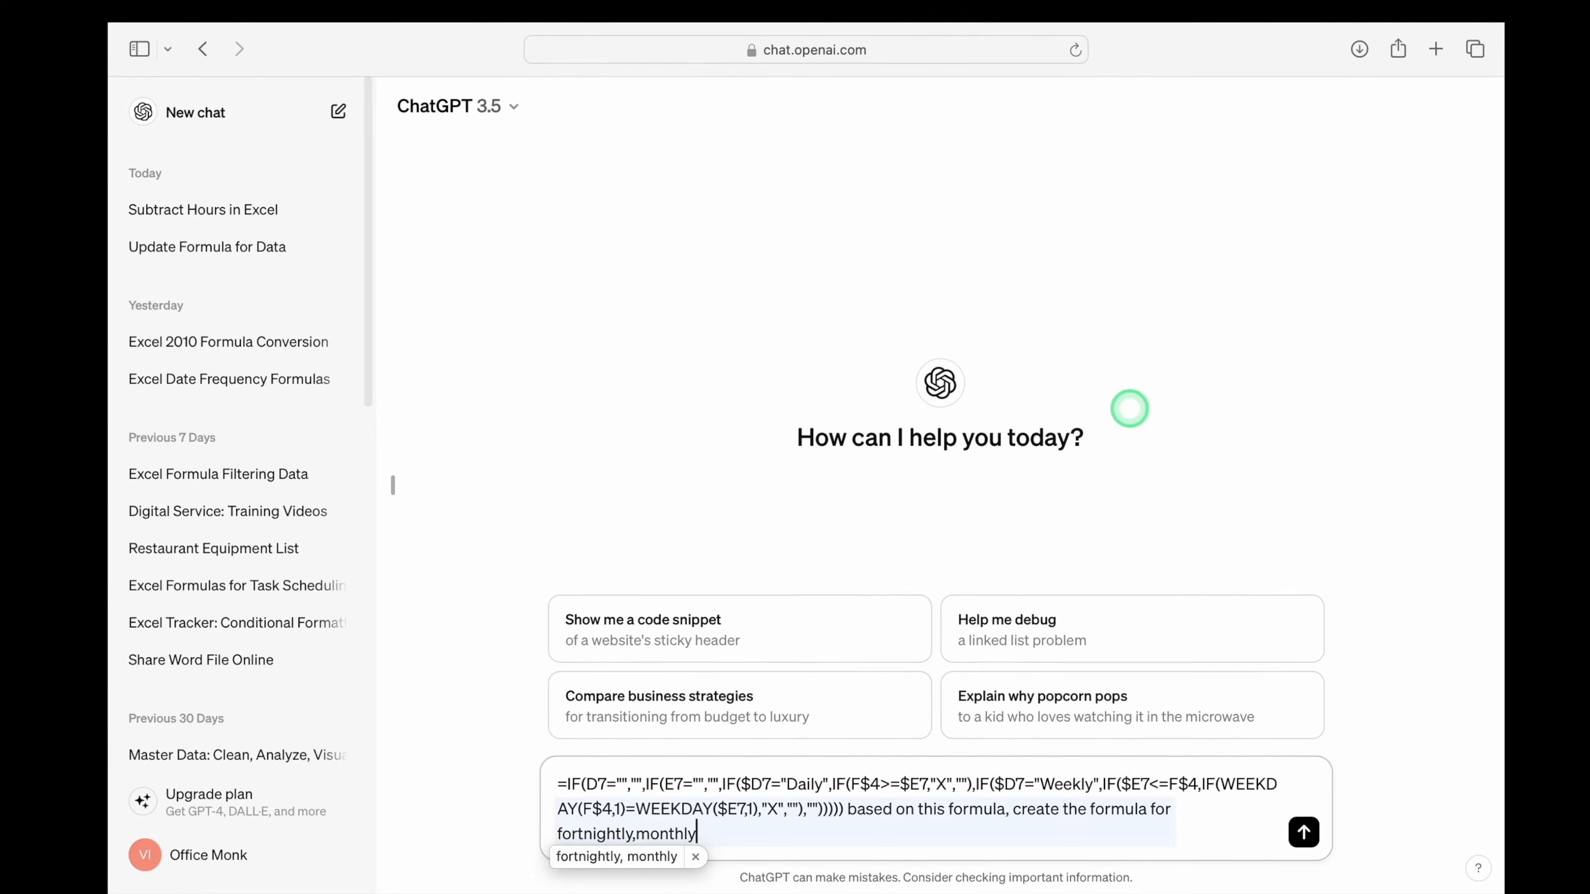
text(quarterly)
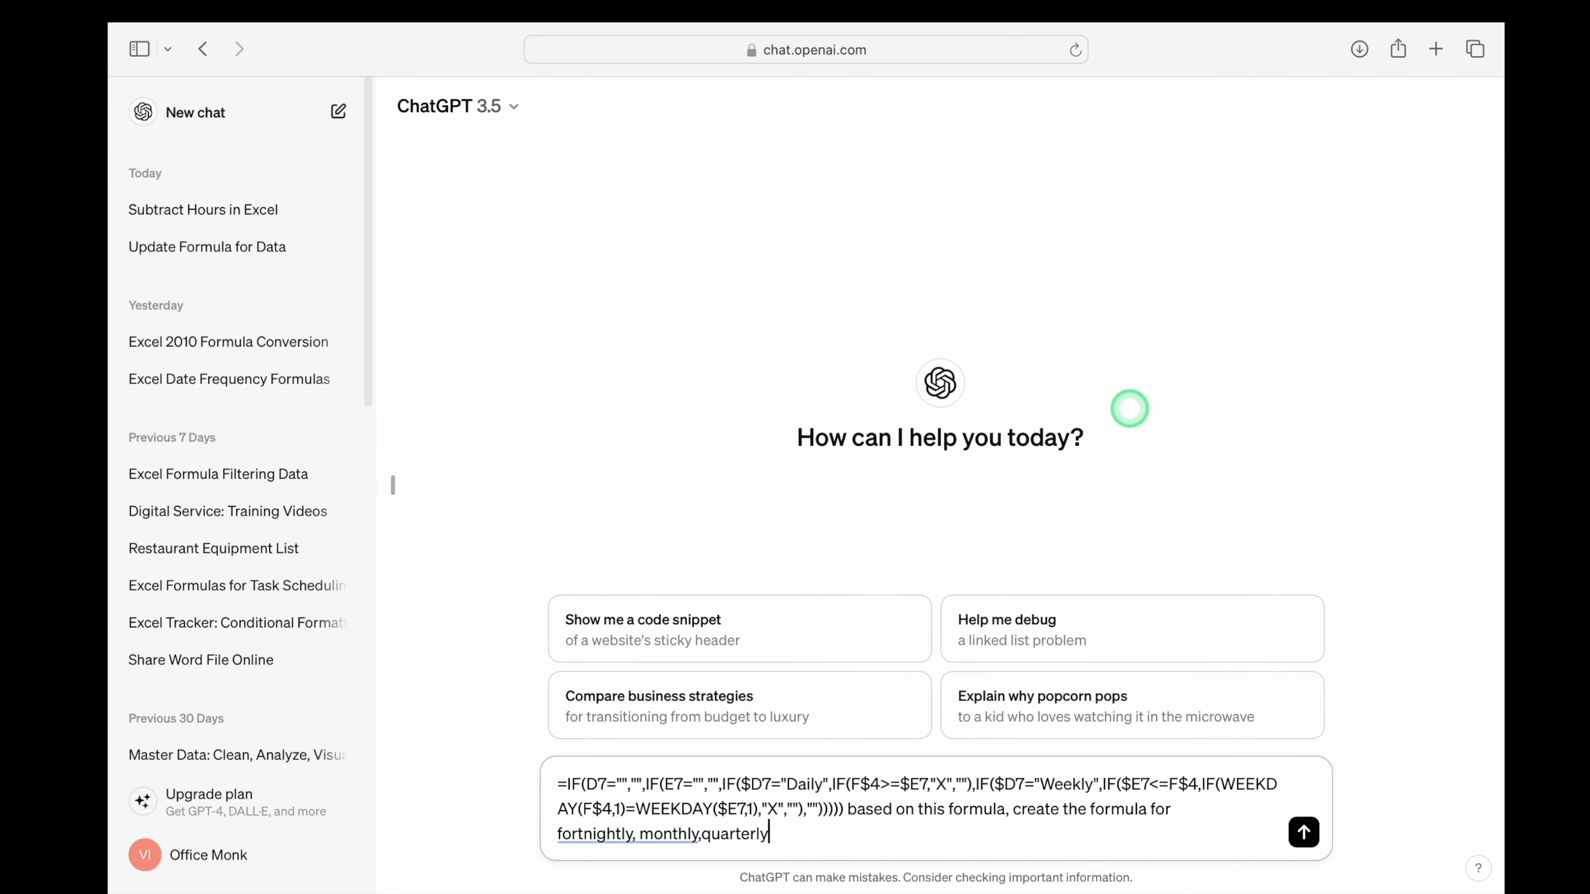
text(,half-yearly)
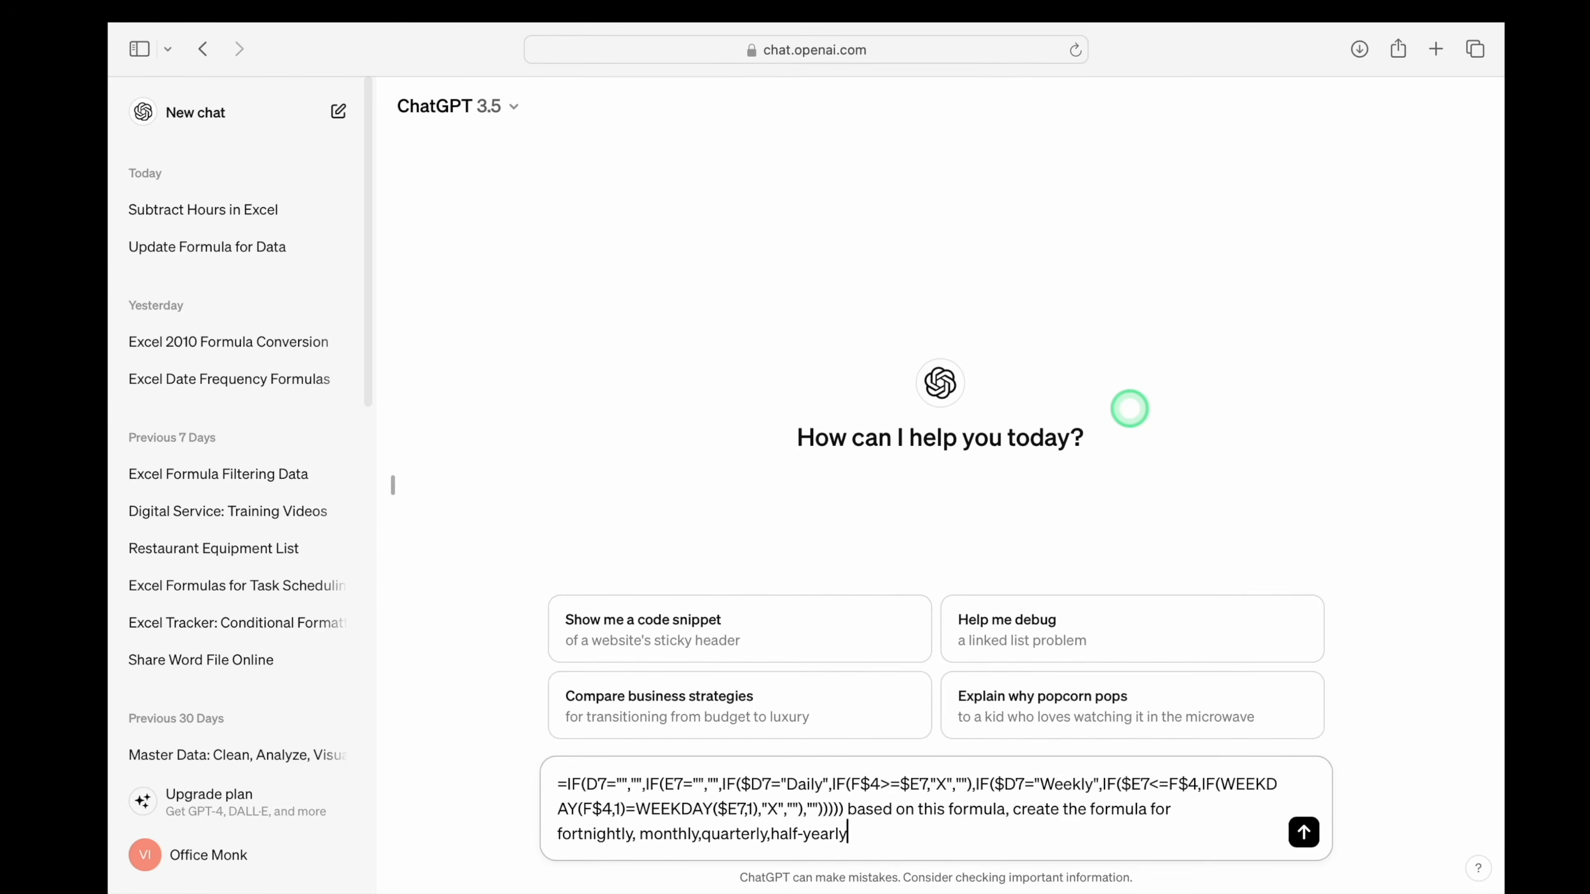
text(,yearly including daily and weekly)
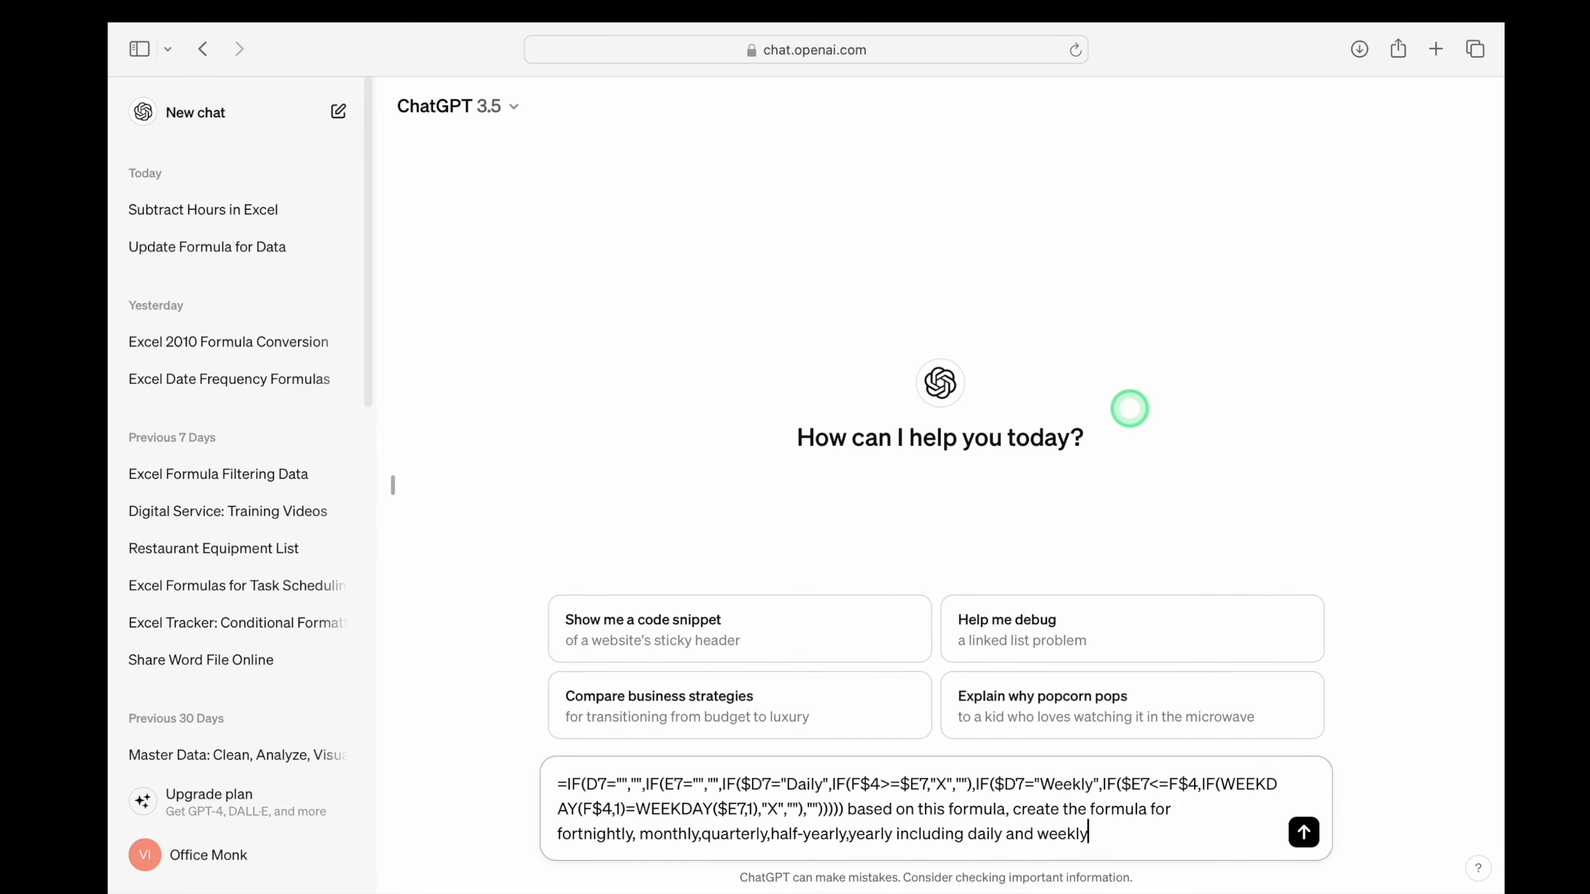
key(Return)
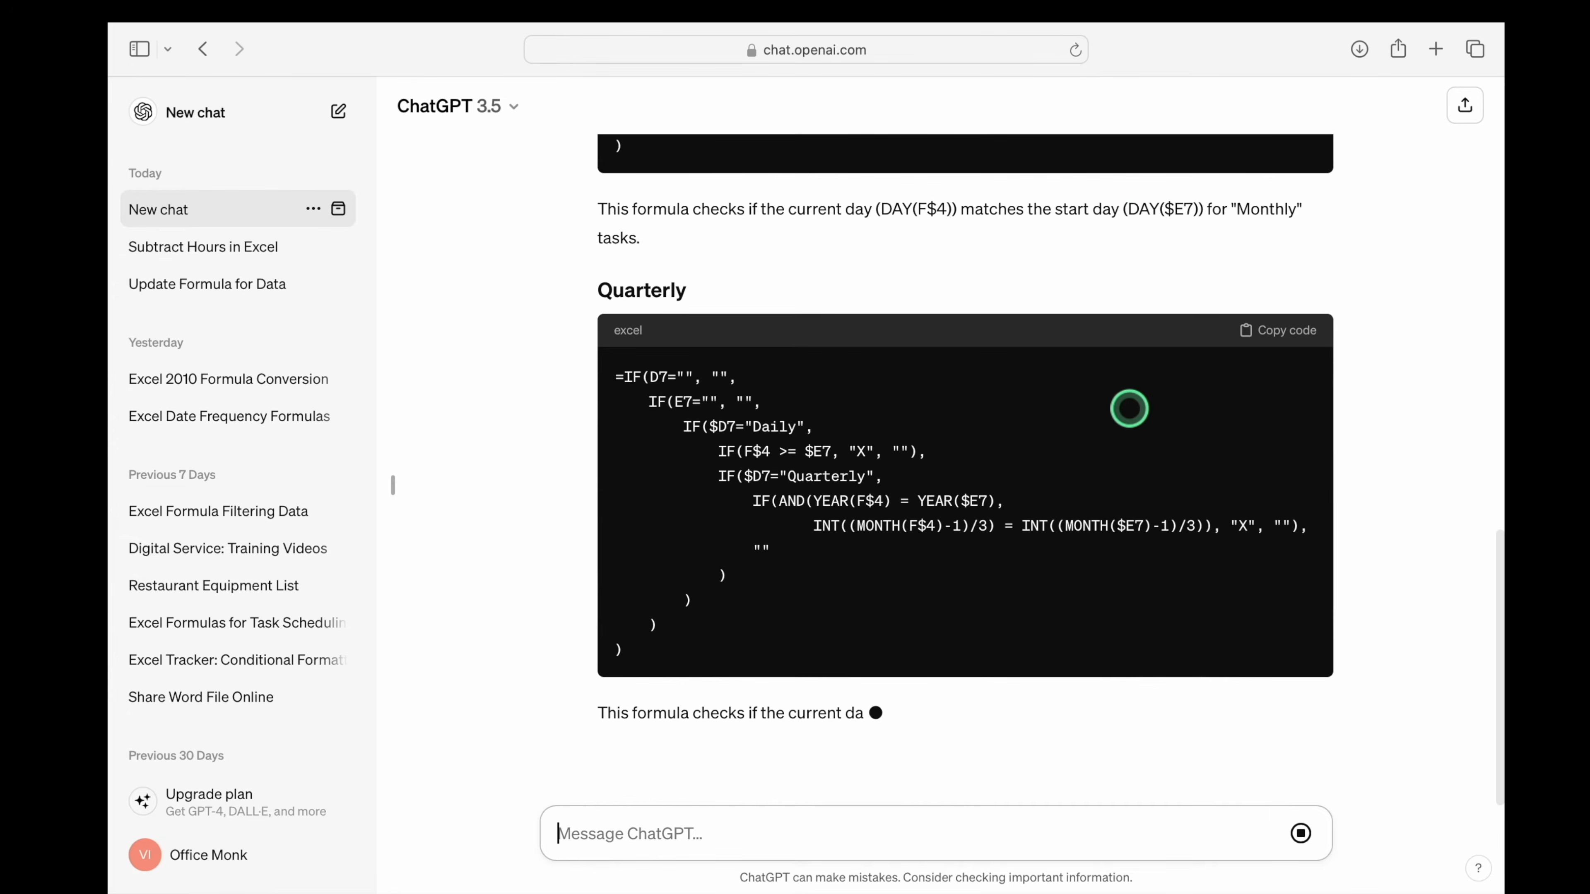
Review the separate frequency formulas in the reply and send the follow-up "I want all the formulas in one"
scroll(1425, 300, up, 10)
scroll(1425, 299, up, 10)
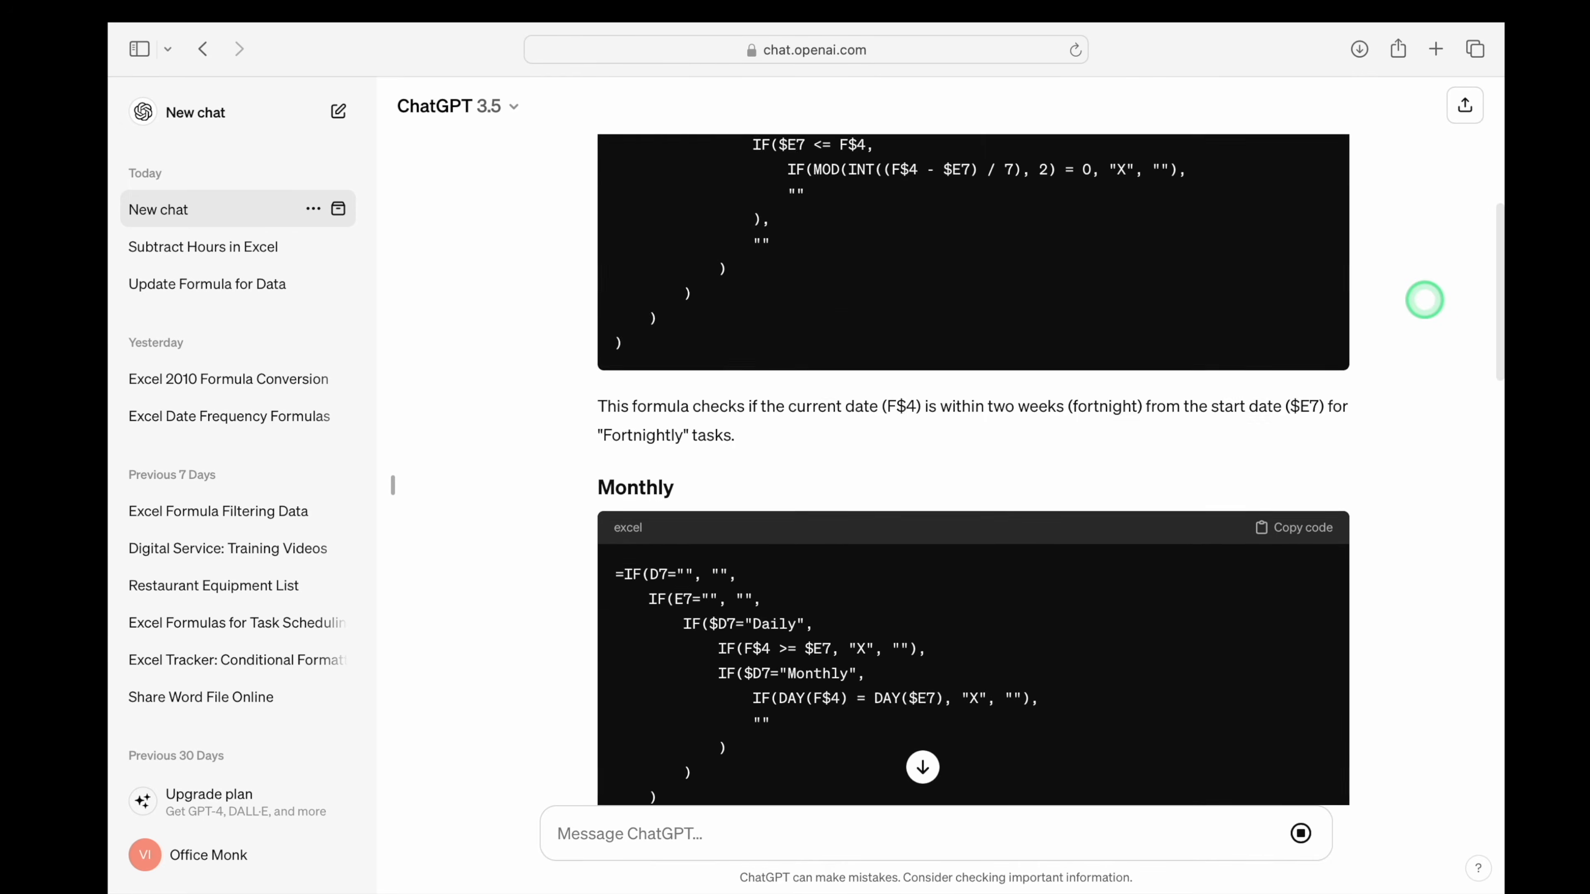
scroll(1423, 298, down, 20)
click(665, 827)
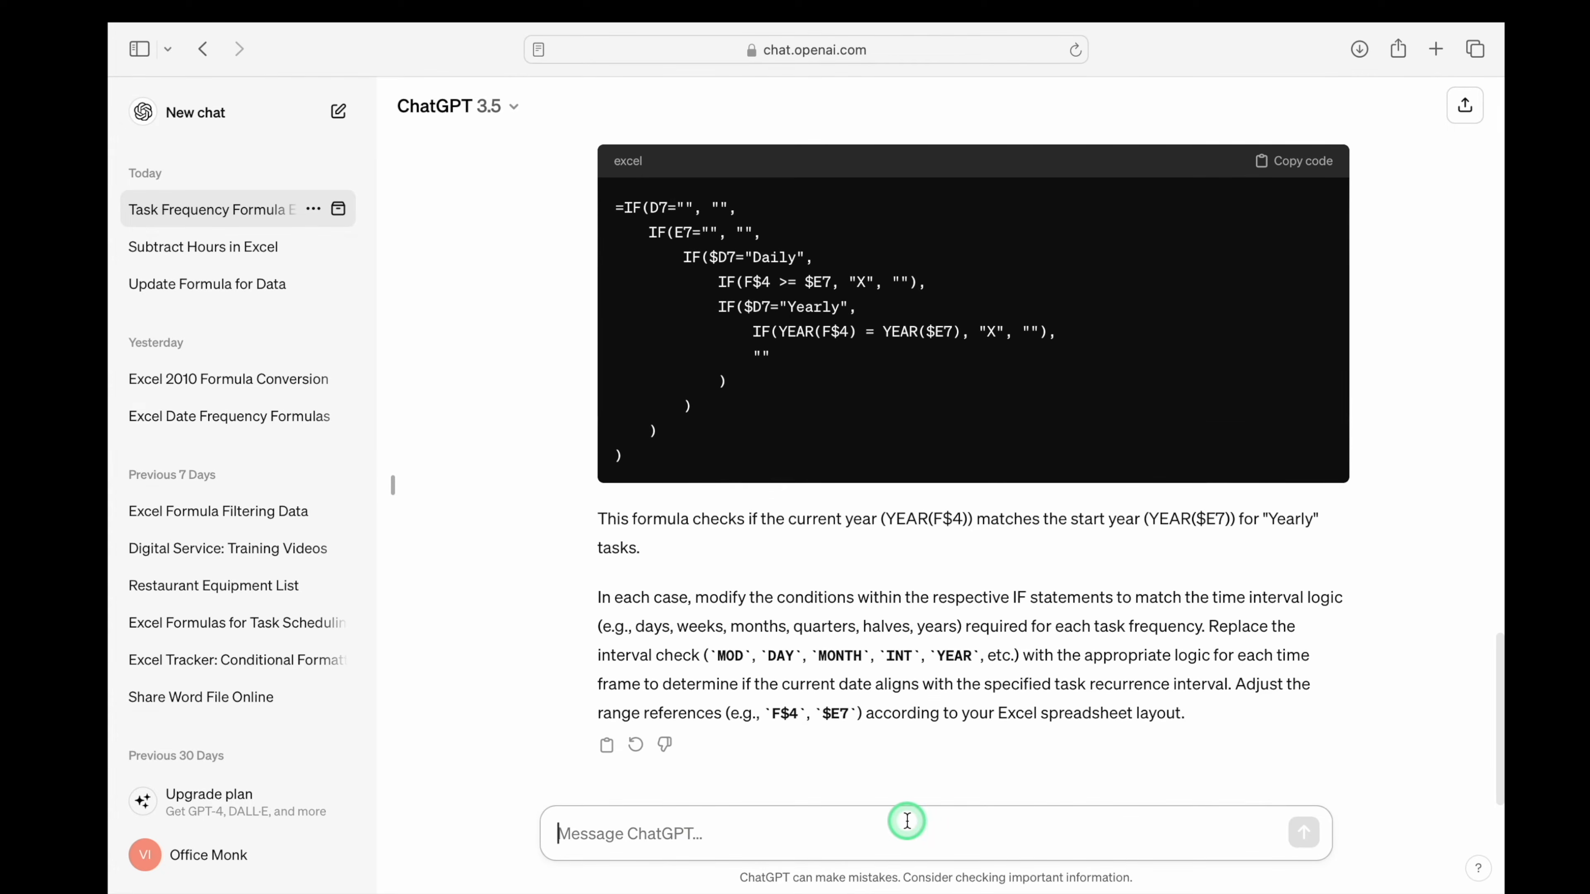
scroll(901, 821, up, 1)
text(I want all )
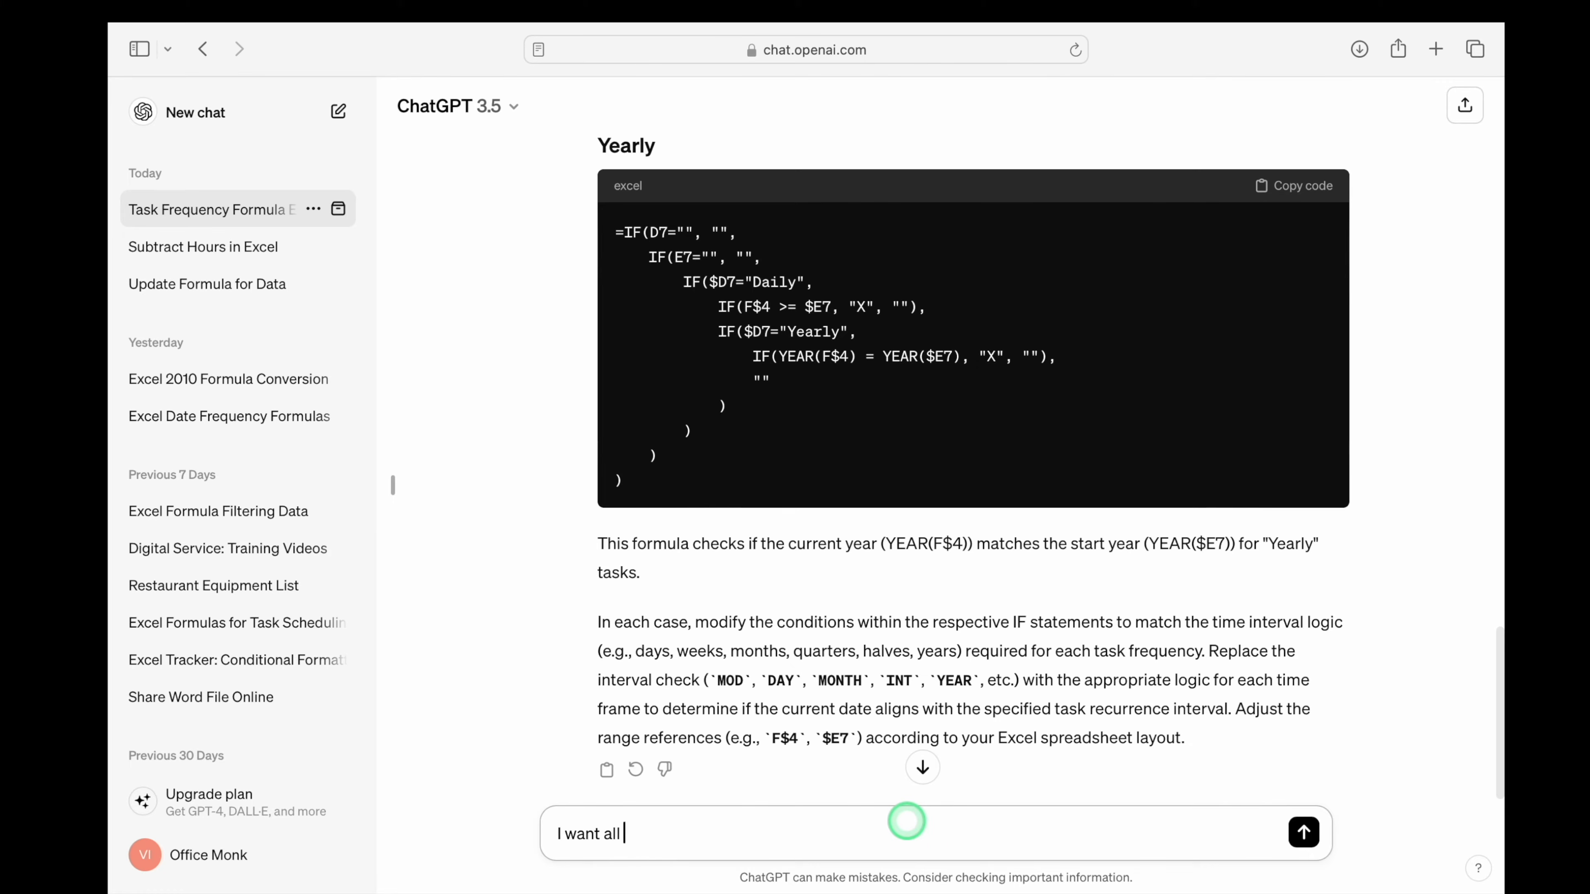
text(the formulas in one)
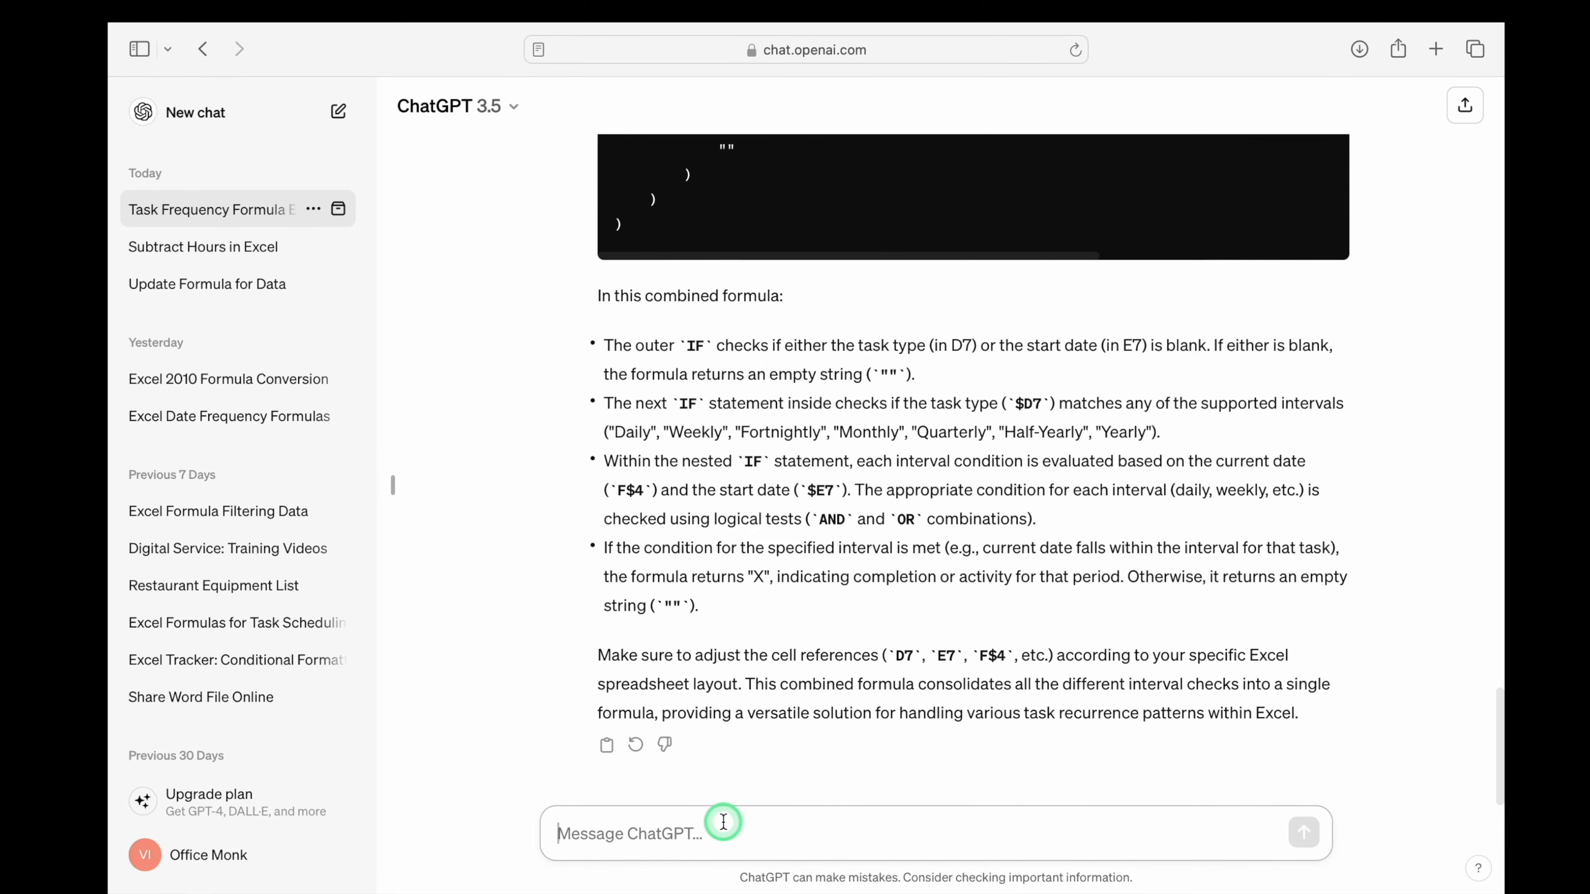
Send the follow-up "give me short formula" and bring the code block of the reply into view
text(give me short formula)
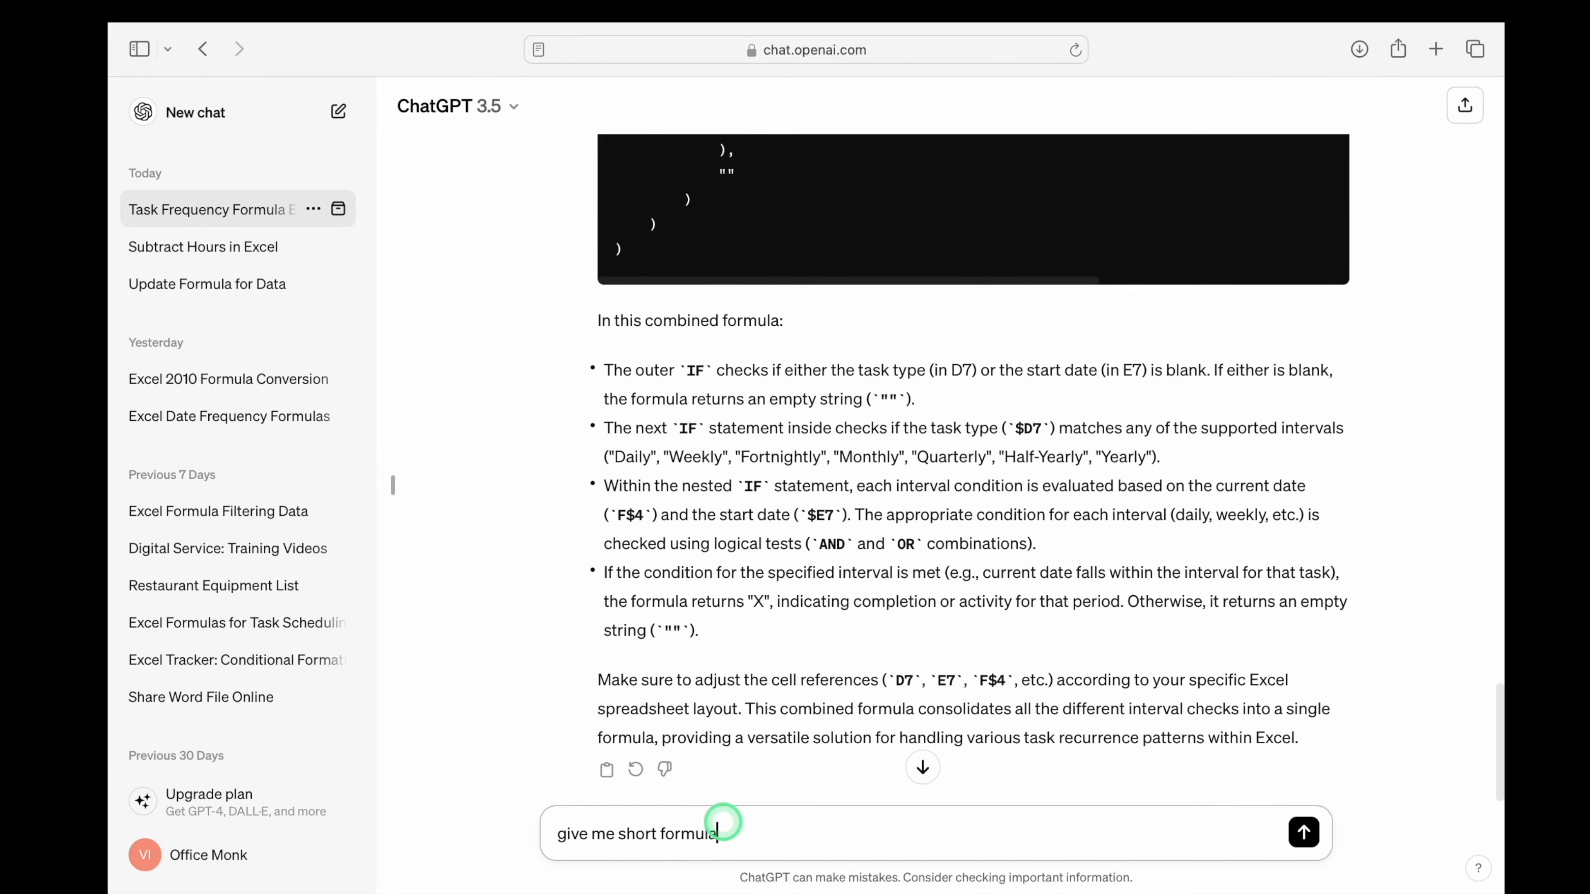
key(Return)
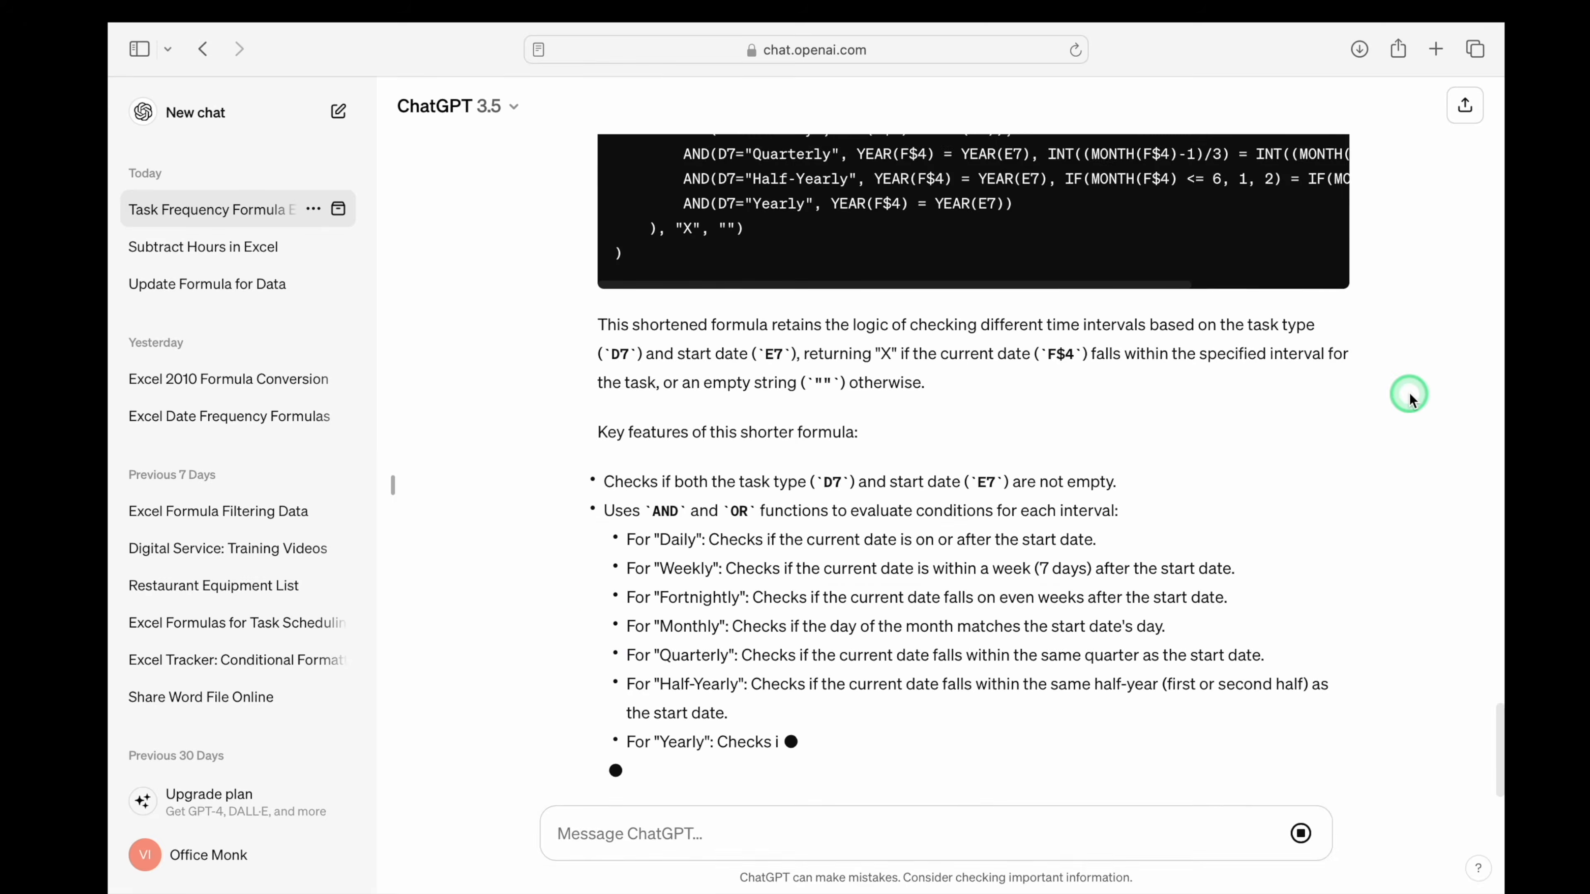
scroll(1409, 394, up, 5)
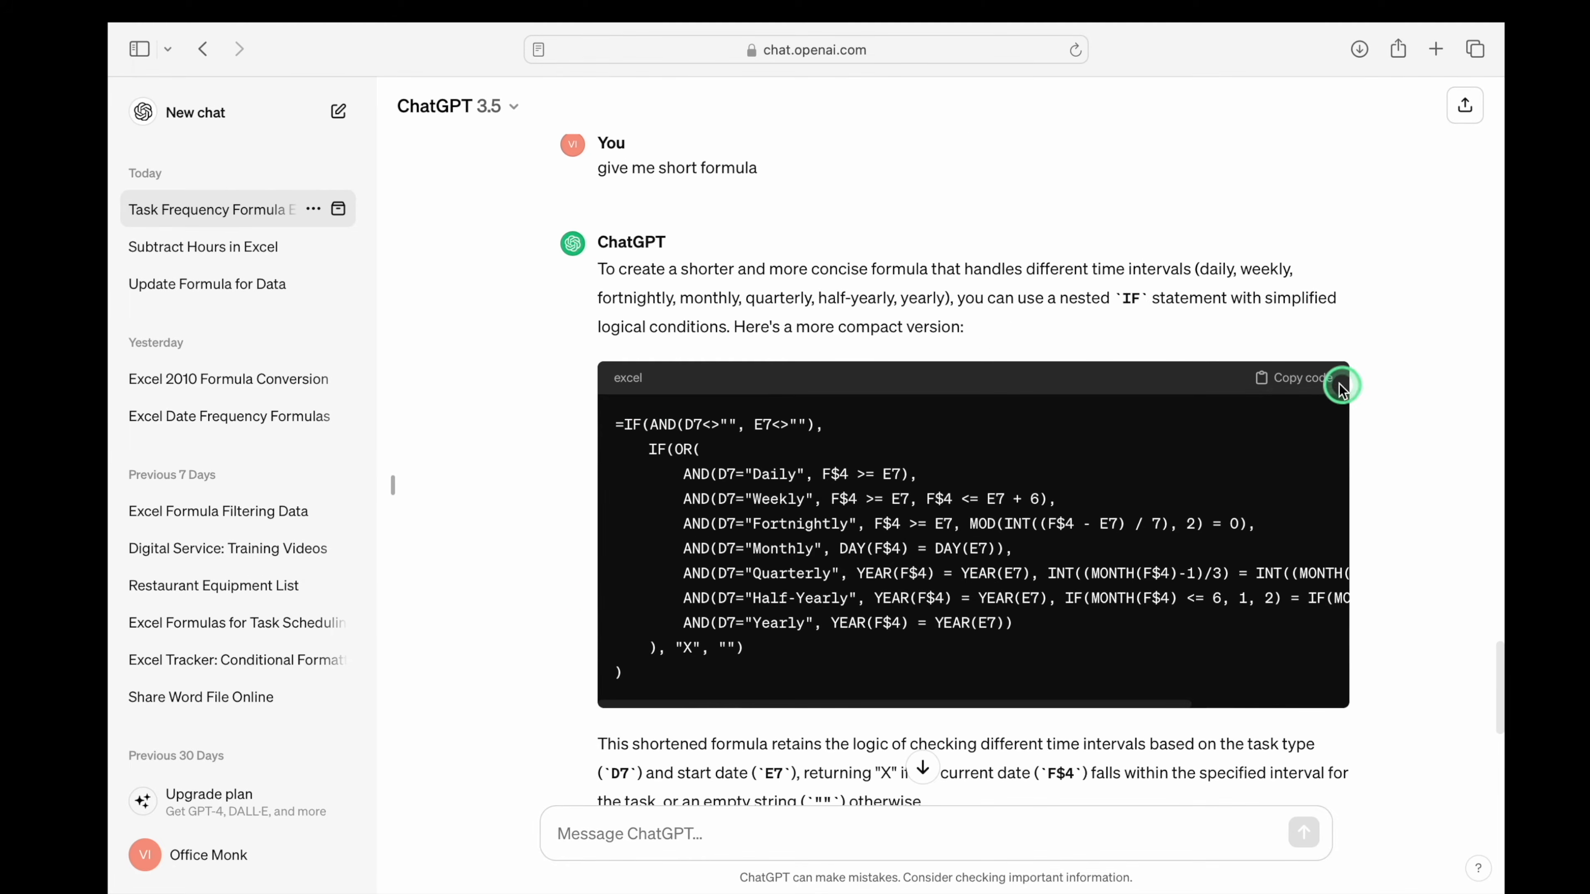
Copy the formula code from the ChatGPT reply, then replace the formula in cell F7 of the maintenance tracker with a pasted task-frequency formula
click(1301, 382)
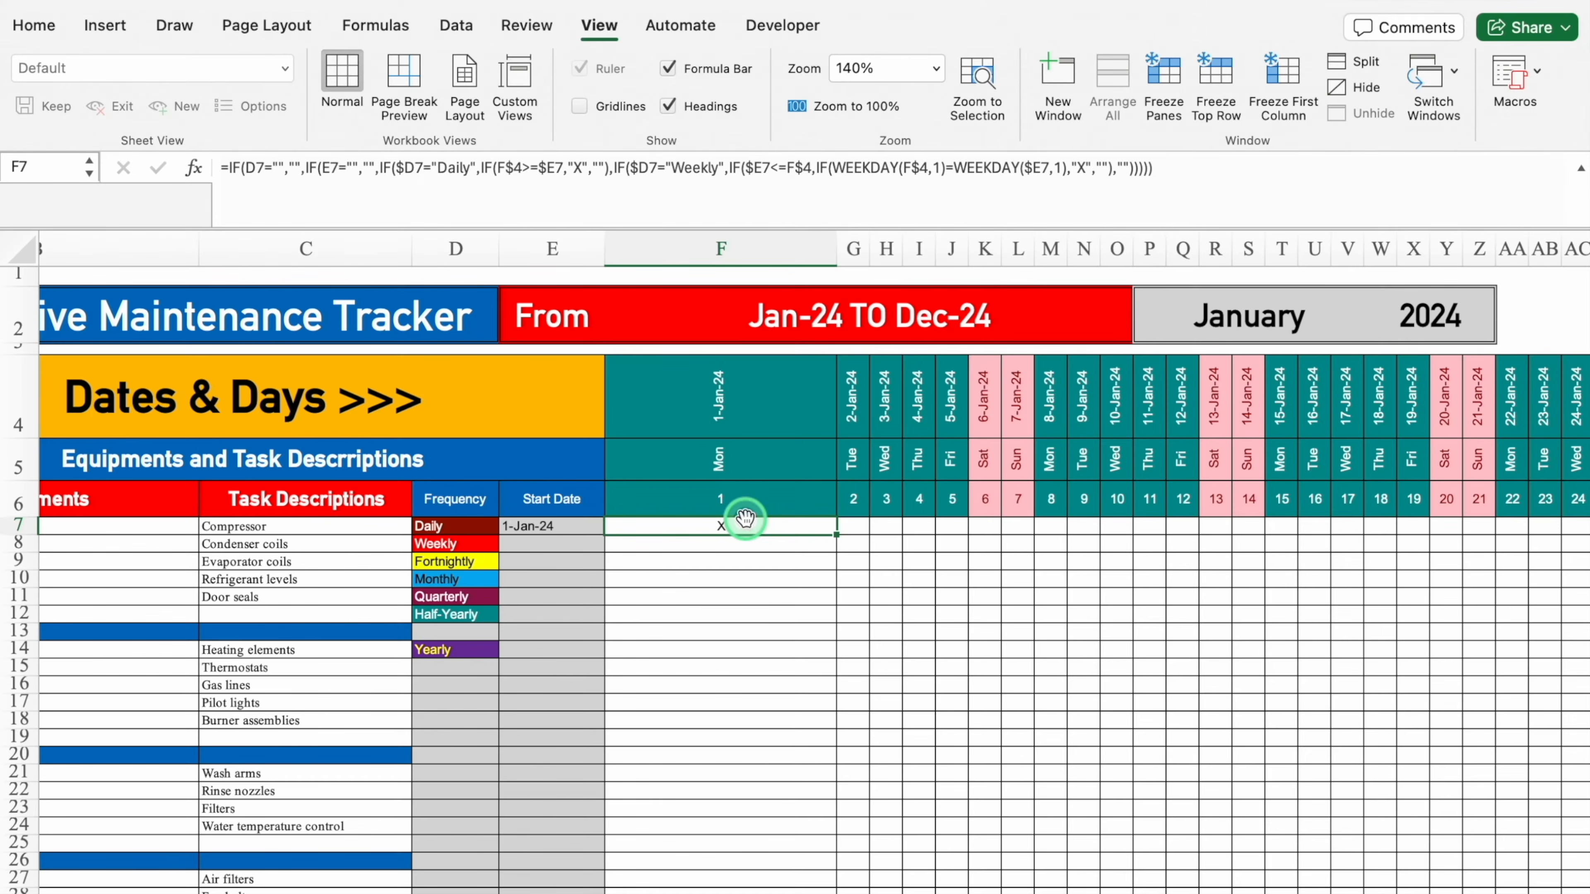
key(Delete)
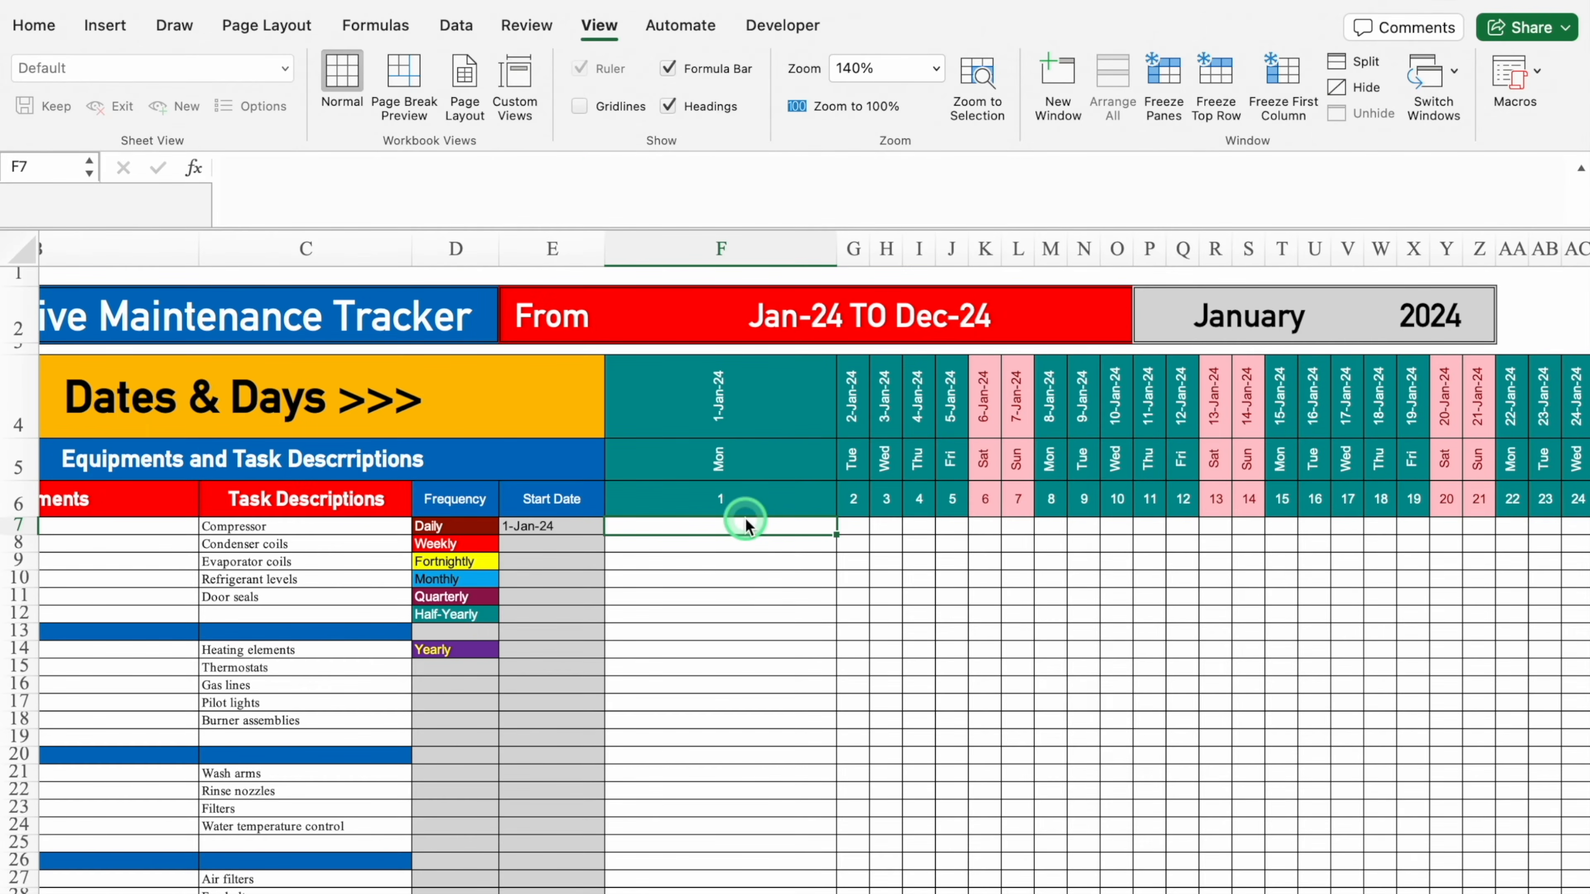
click(589, 176)
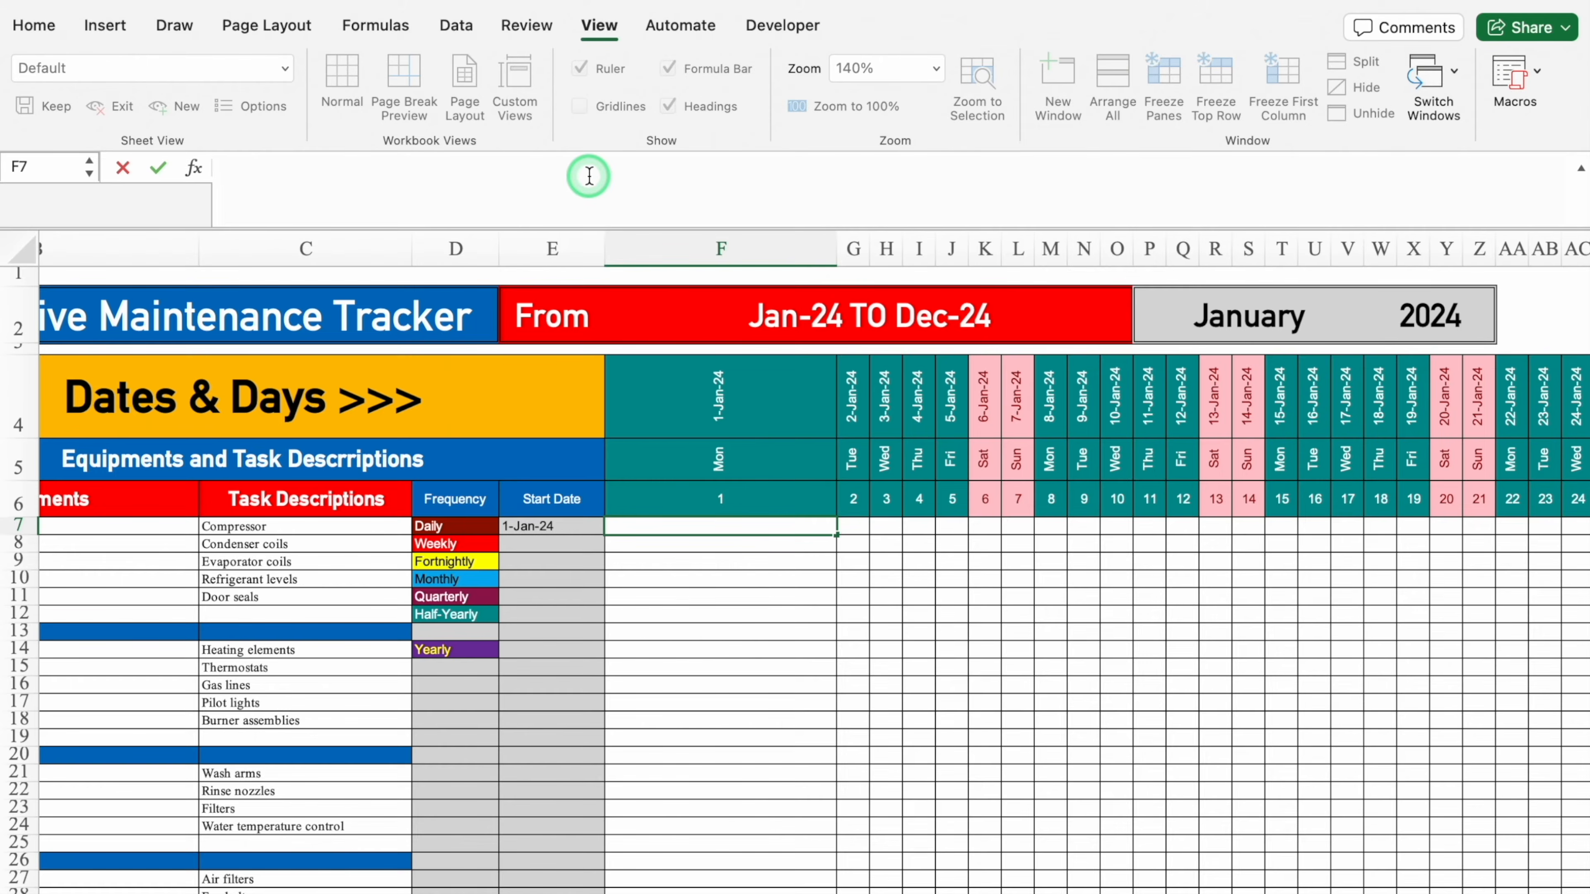
key(super+v)
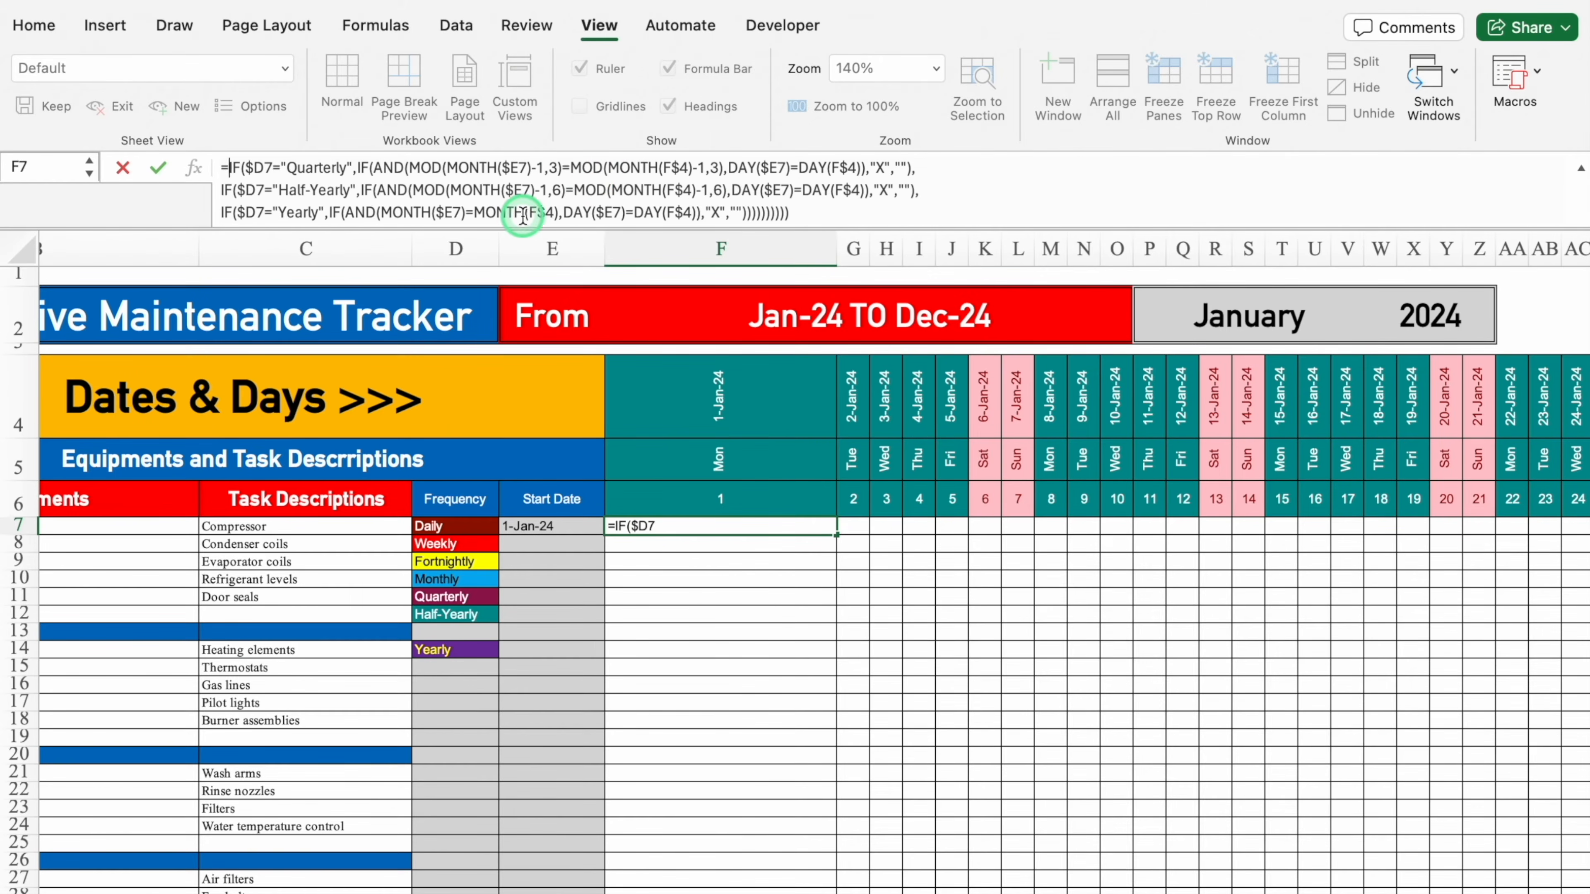
Wrap the pasted formula in F7 in an IFERROR function and fill it down to row 19
click(564, 216)
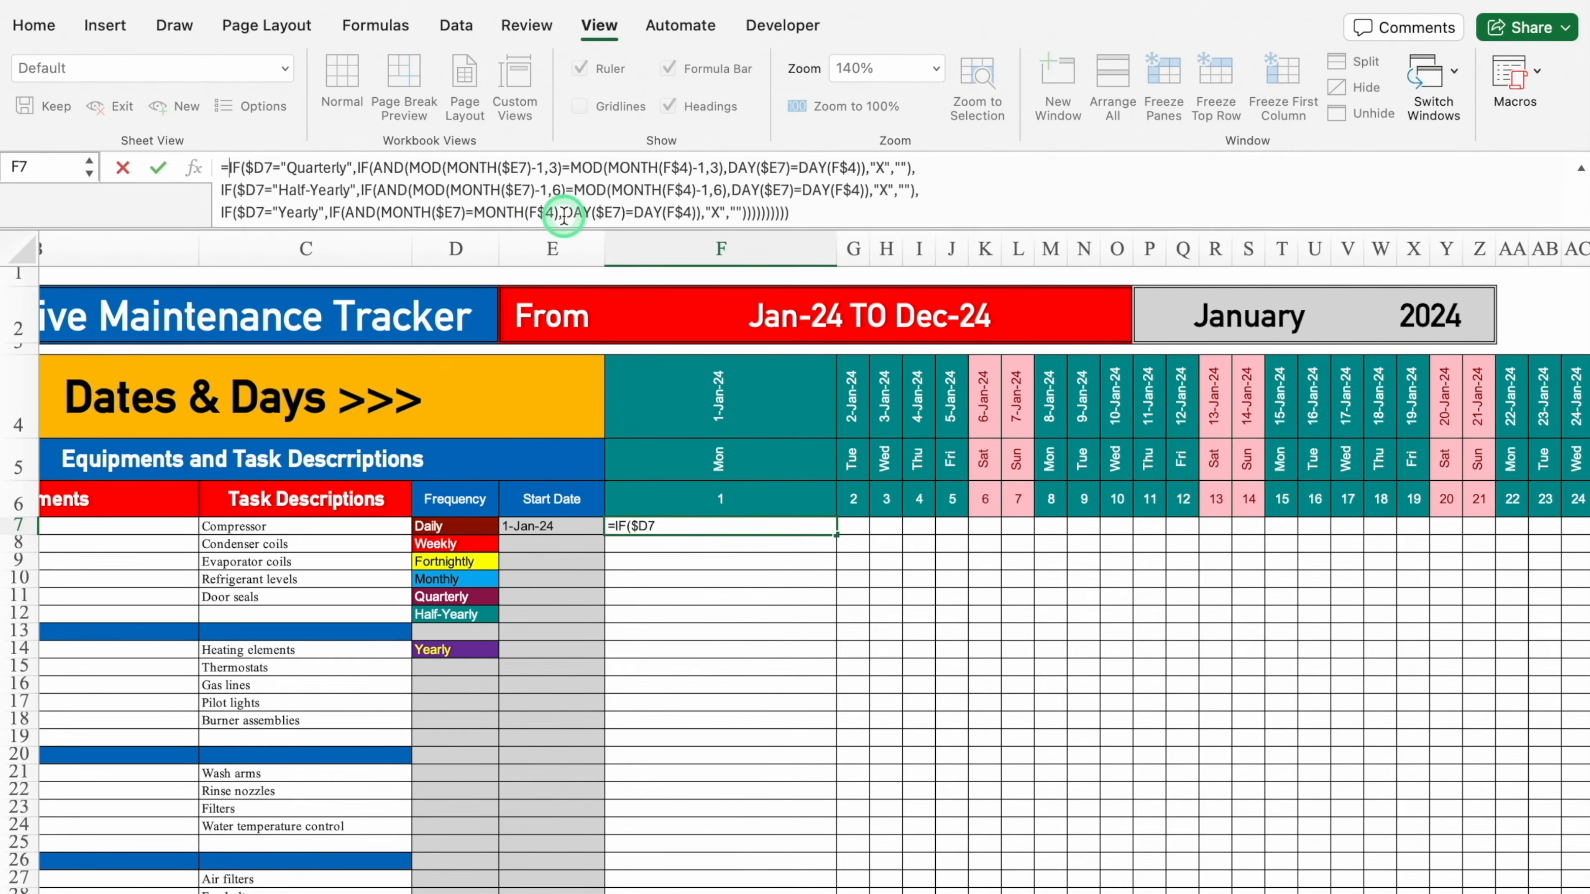
text(iferr)
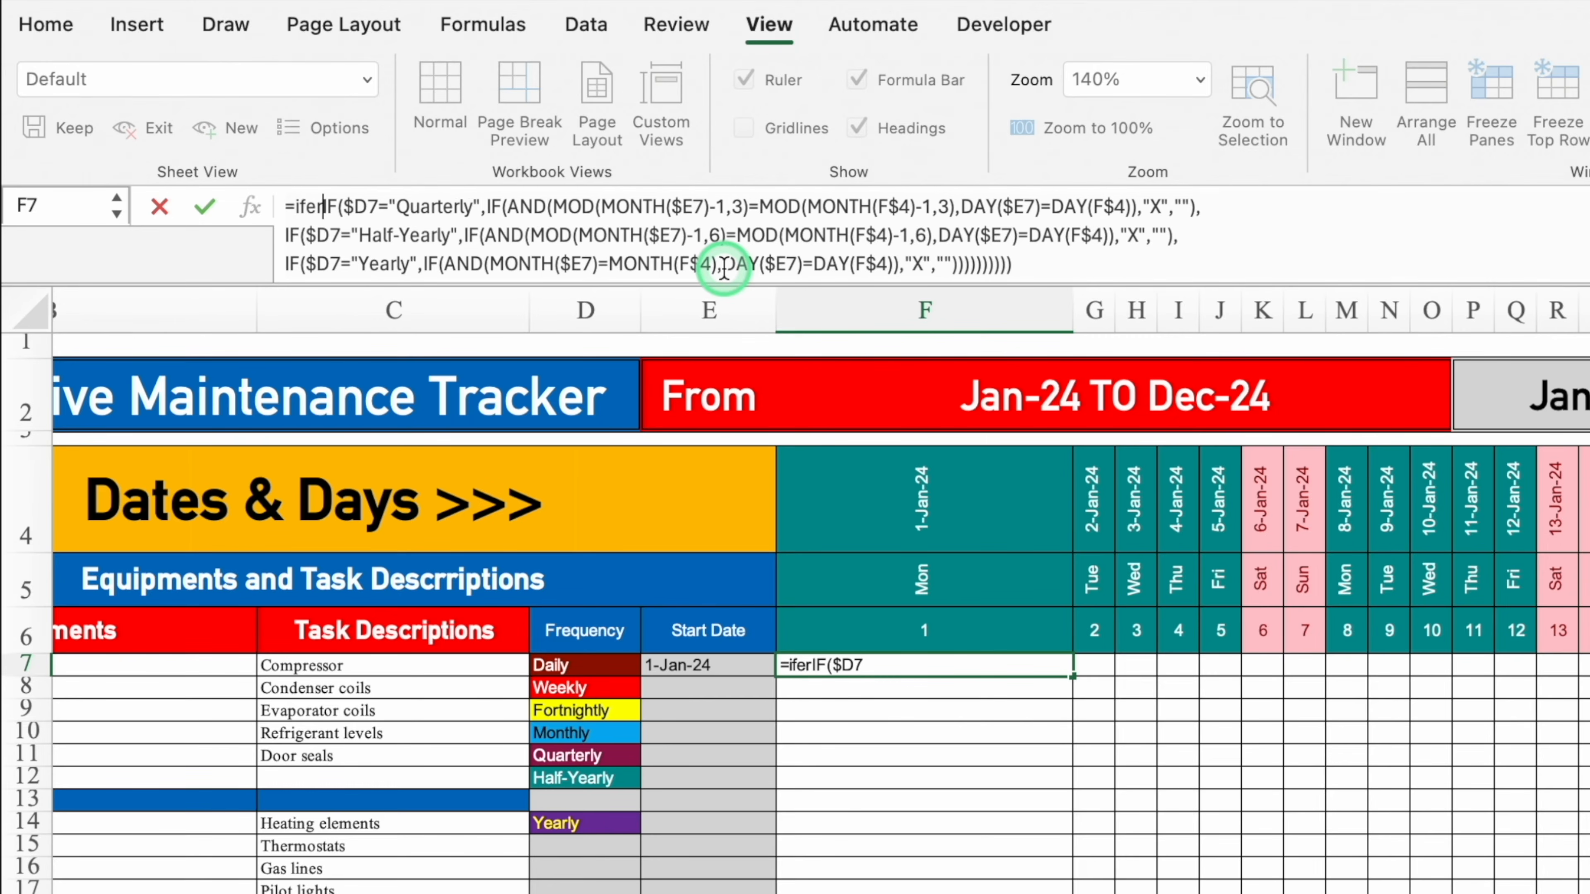
text(or()
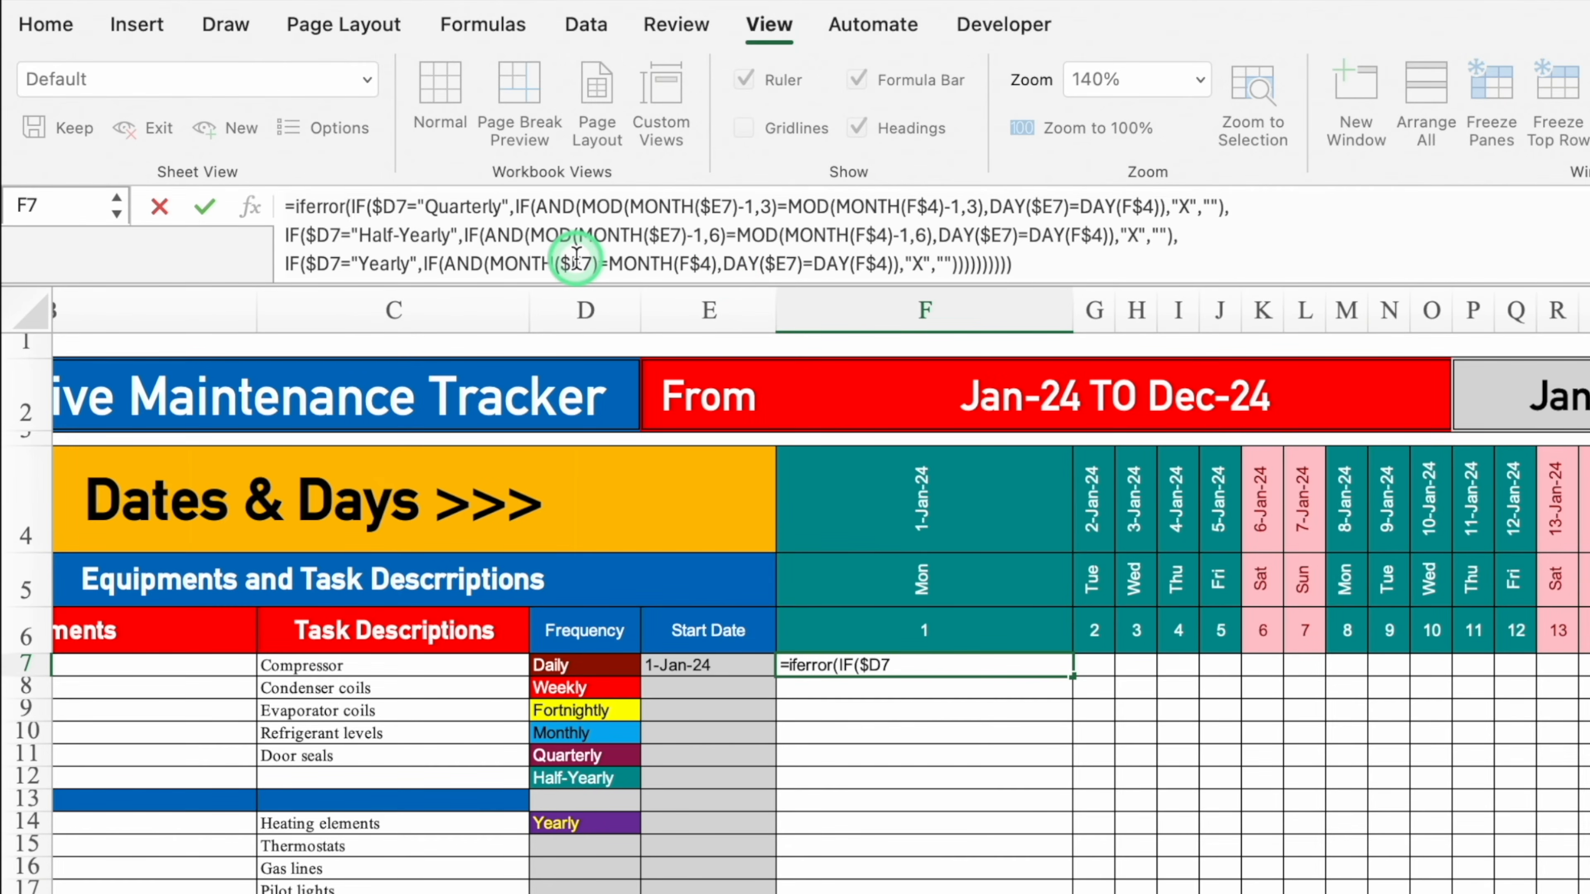
click(1077, 264)
text(,)
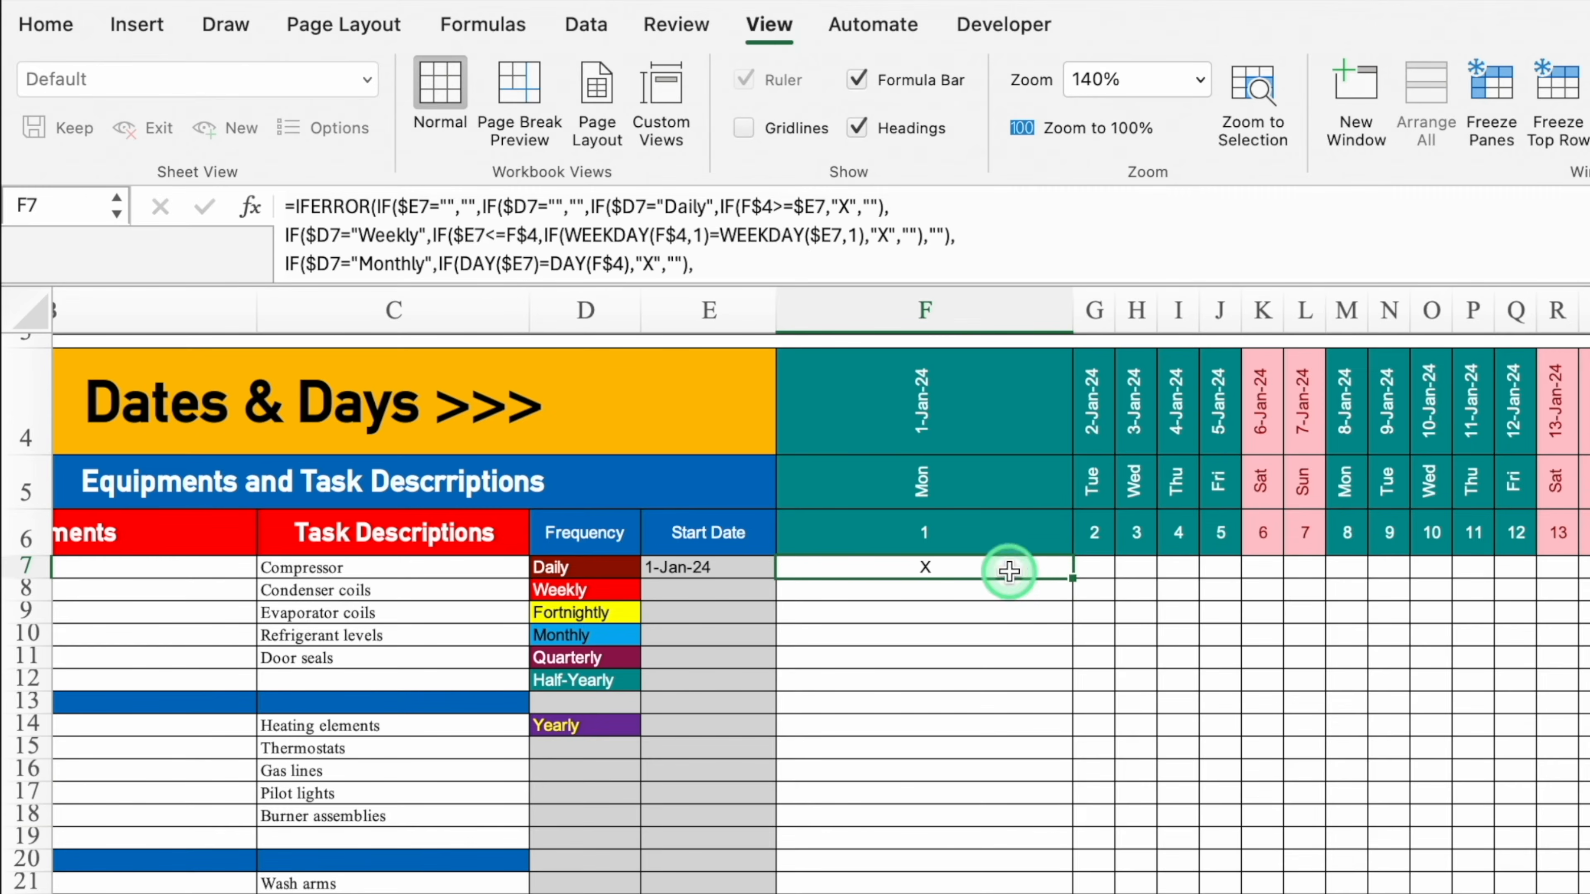
drag(1072, 578, 1058, 849)
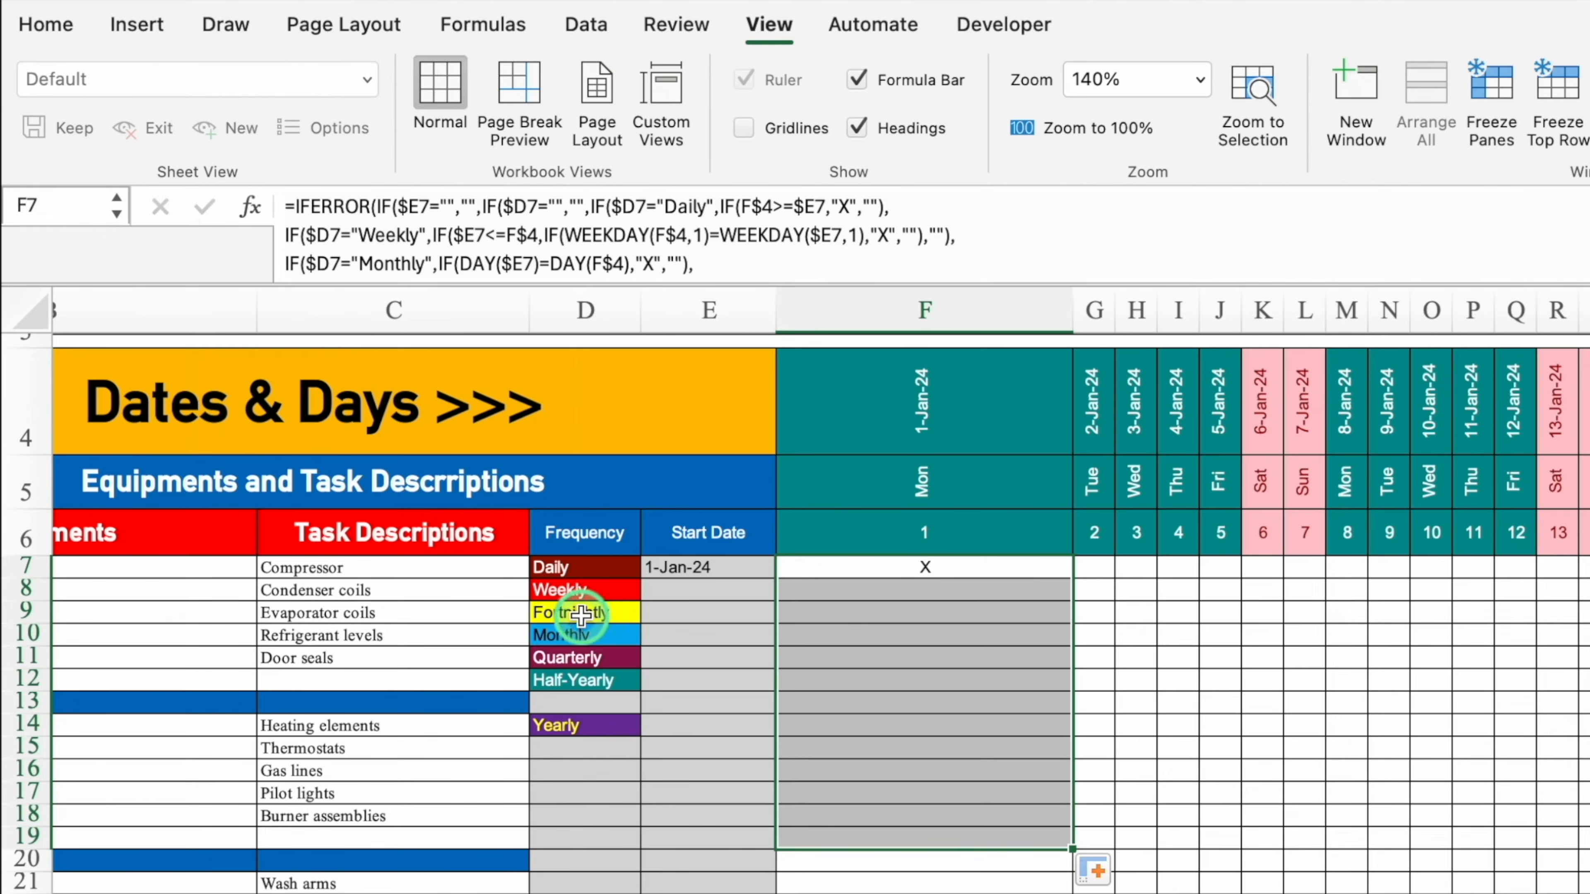
Set the Condenser coils frequency to Daily and fill the start dates down from E7 to E12 as consecutive days
click(578, 590)
click(651, 589)
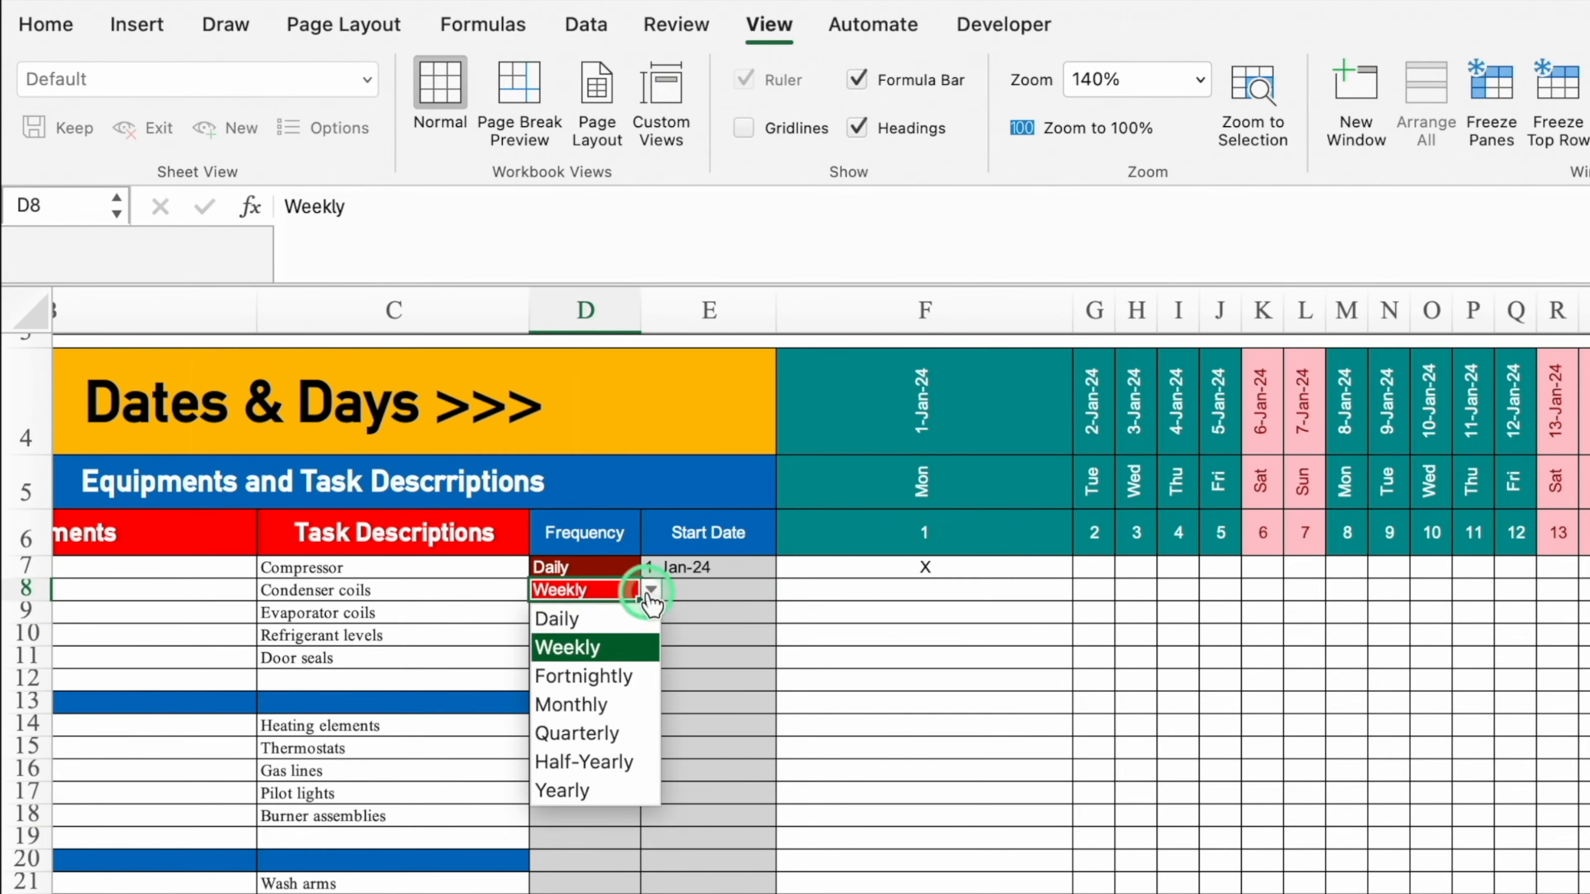
click(592, 619)
click(694, 568)
drag(775, 578, 769, 689)
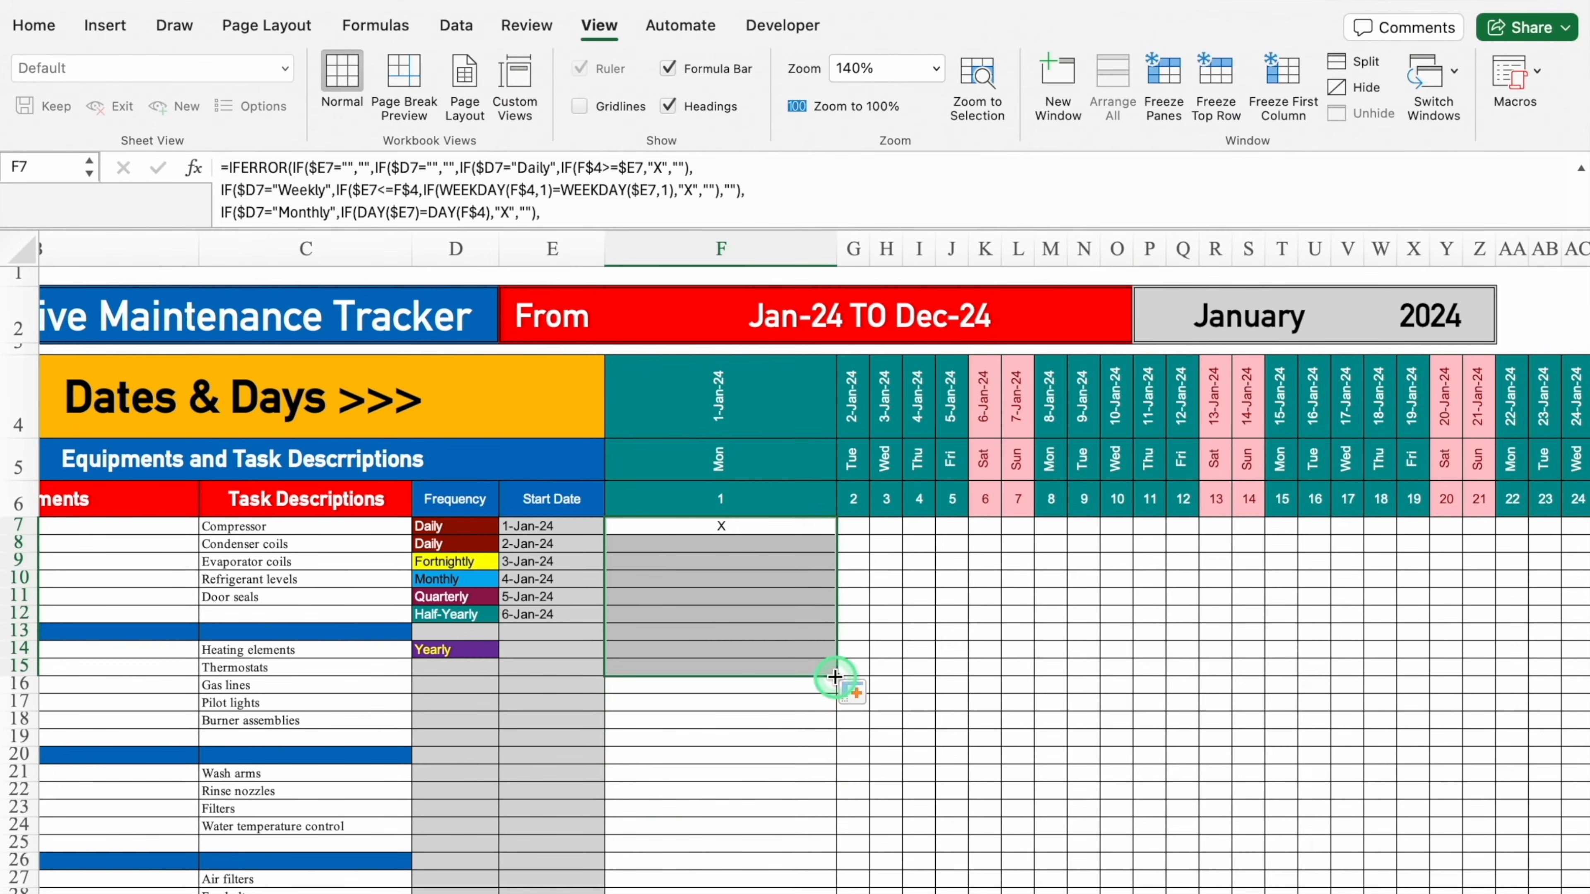
Fill the F7 formula across the calendar grid to NF72 and auto-fit the width of column F
mouse_move(837, 677)
mouse_down()
mouse_move(827, 880)
mouse_move(839, 852)
mouse_move(1584, 859)
mouse_move(1584, 401)
mouse_up()
drag(89, 888, 56, 887)
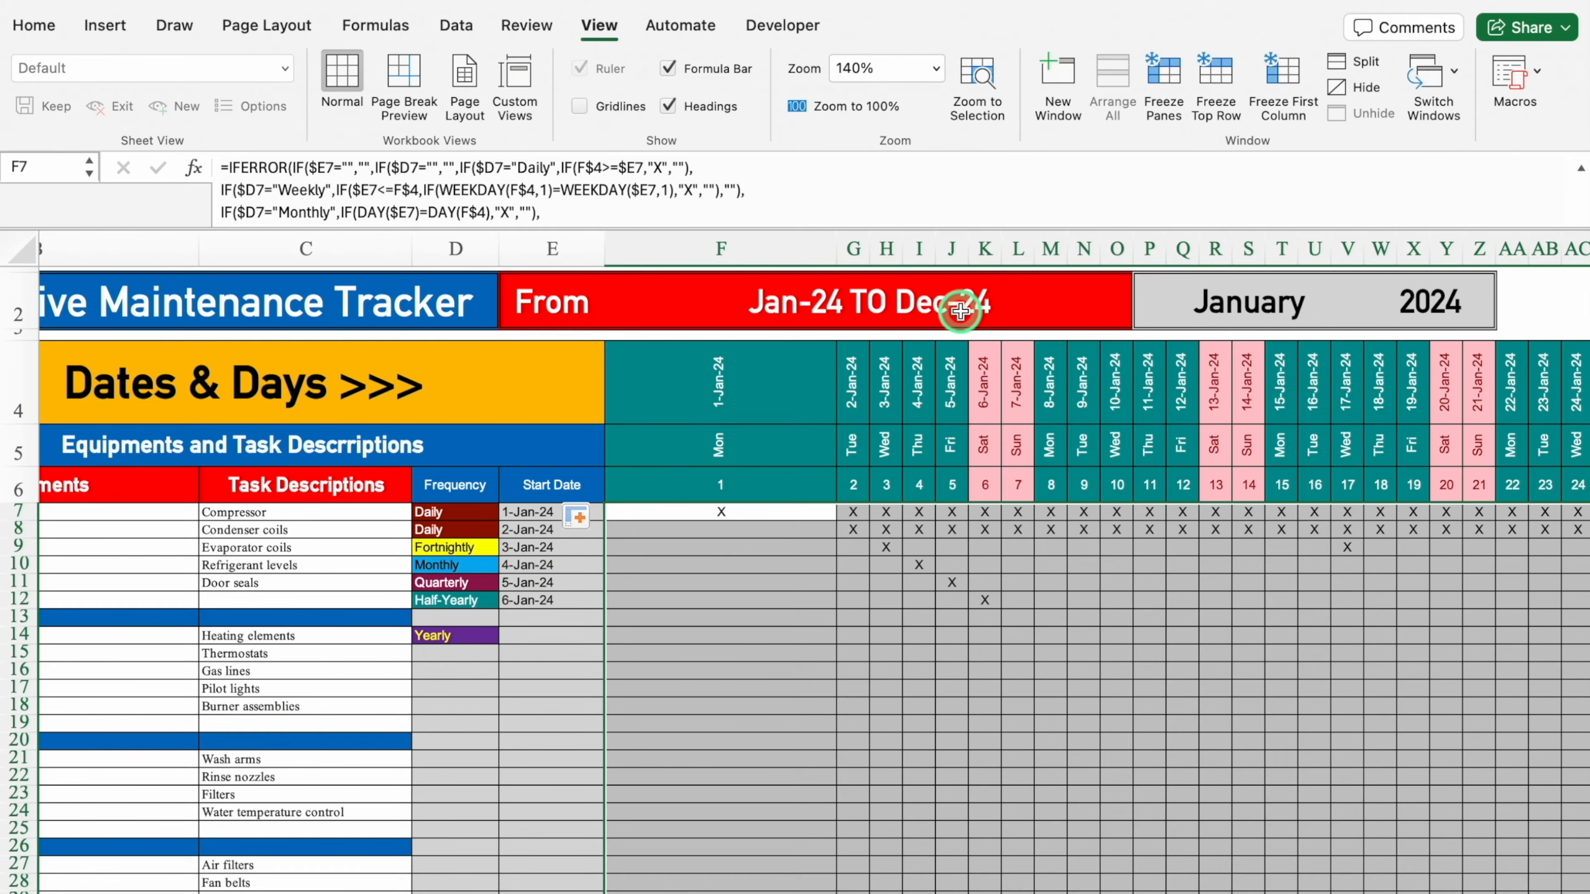
double_click(837, 249)
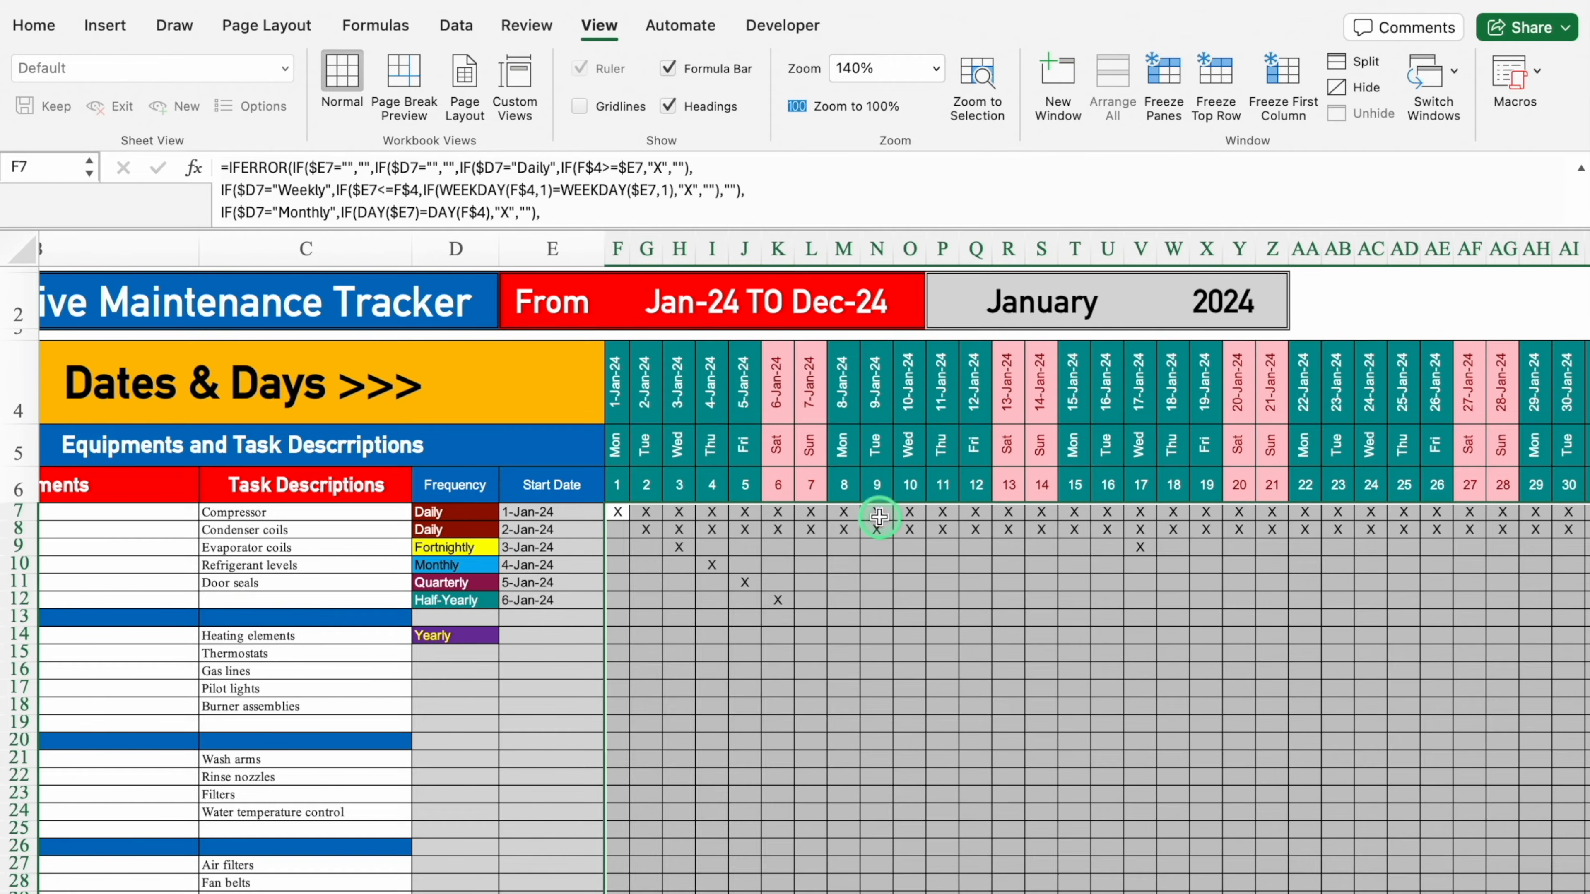
Start a Classic conditional formatting rule on the calendar grid that uses a formula to determine which cells to format
click(35, 25)
click(991, 63)
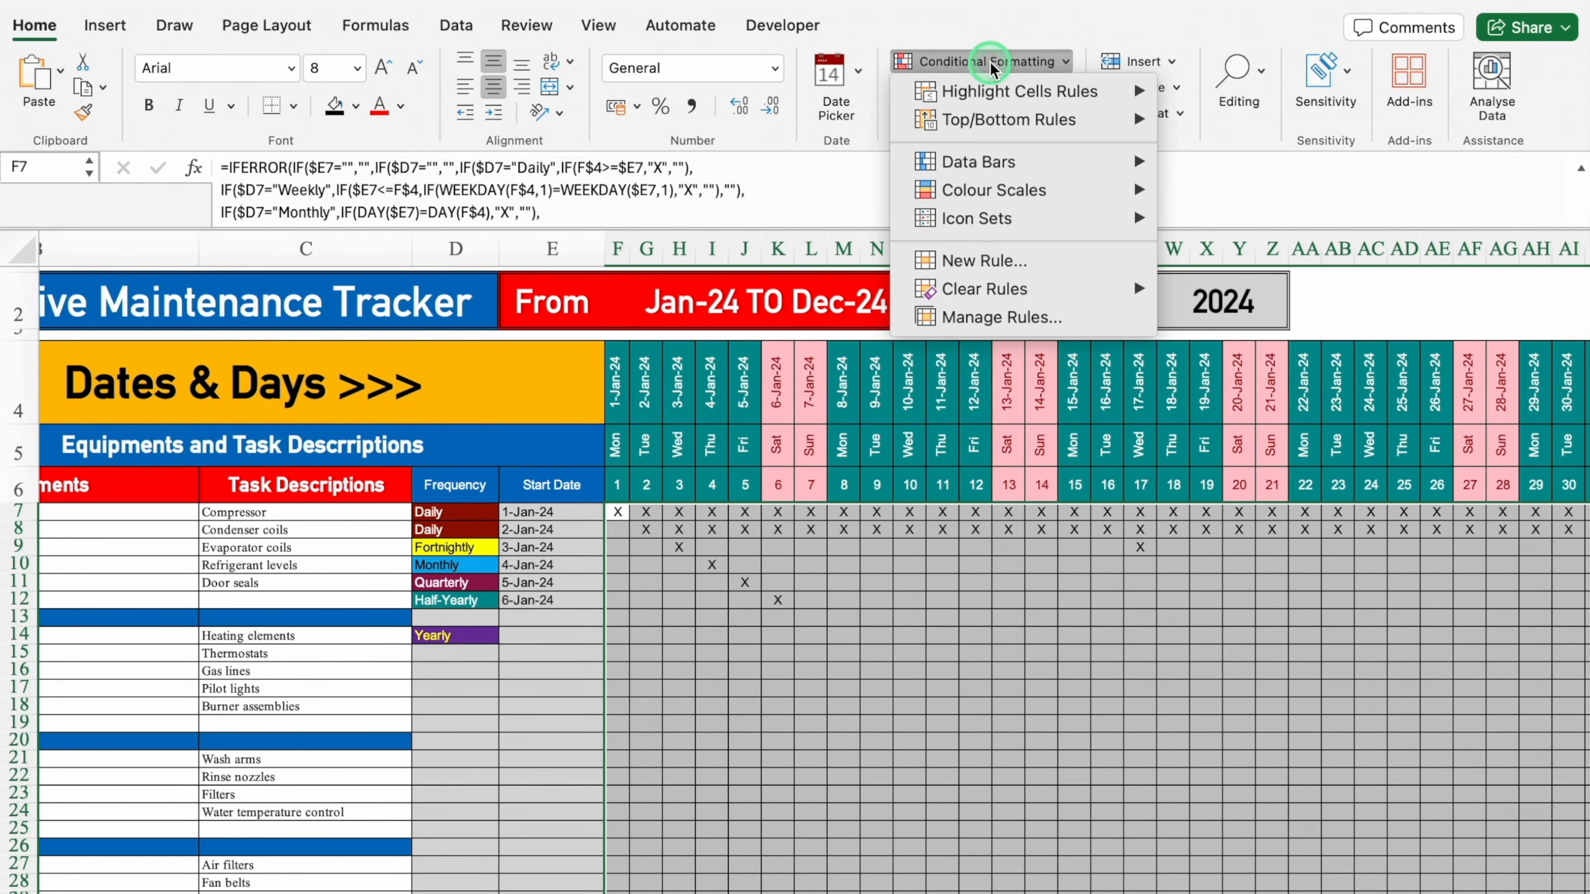
click(987, 260)
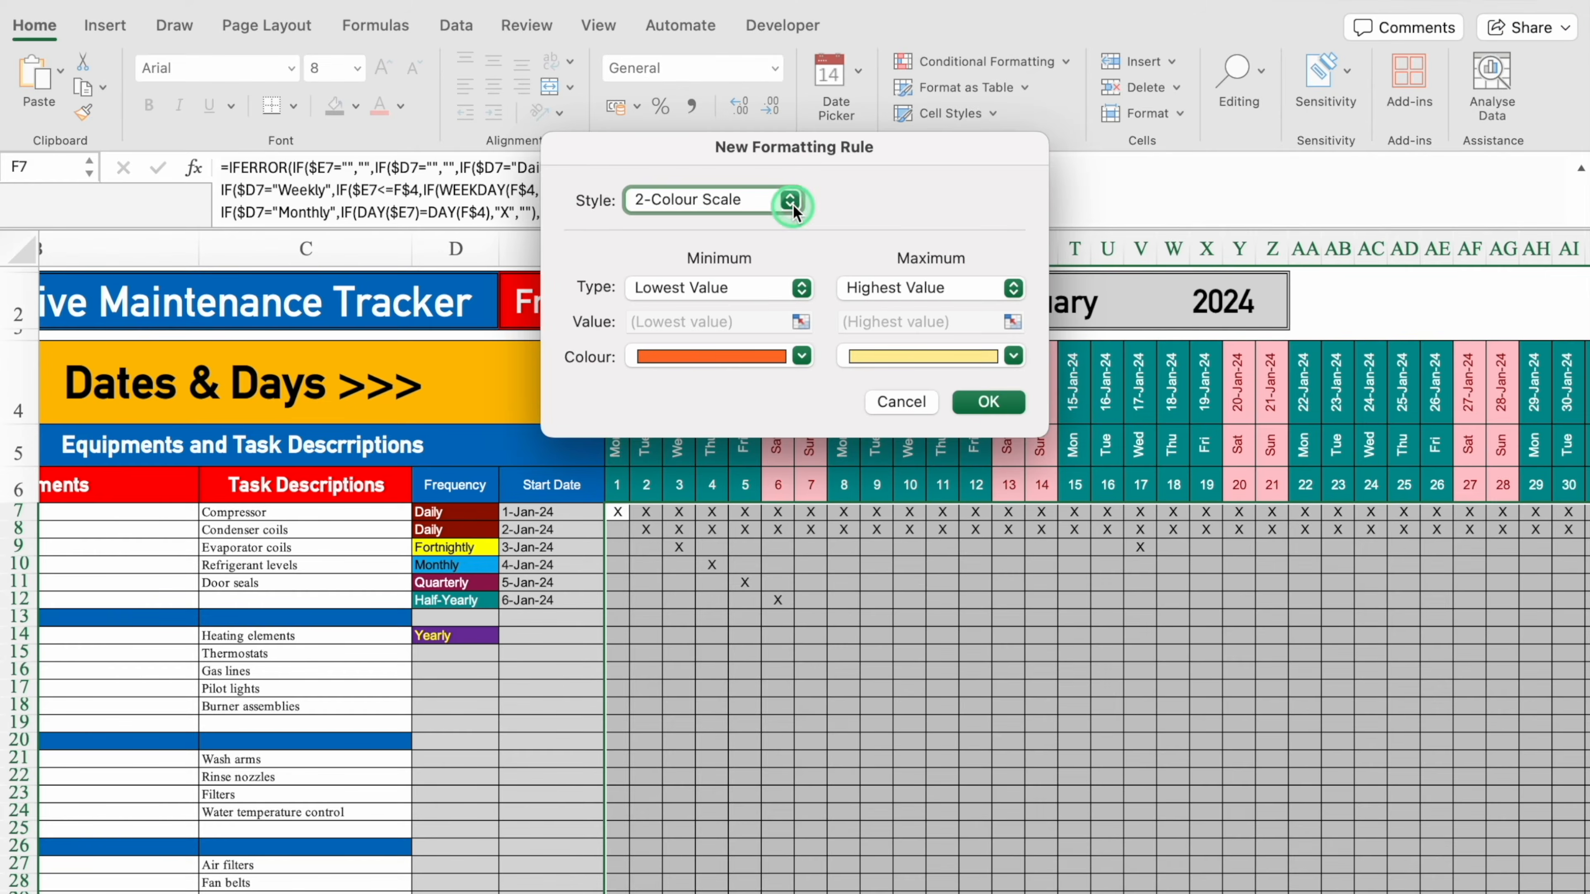
click(793, 201)
click(683, 303)
click(877, 259)
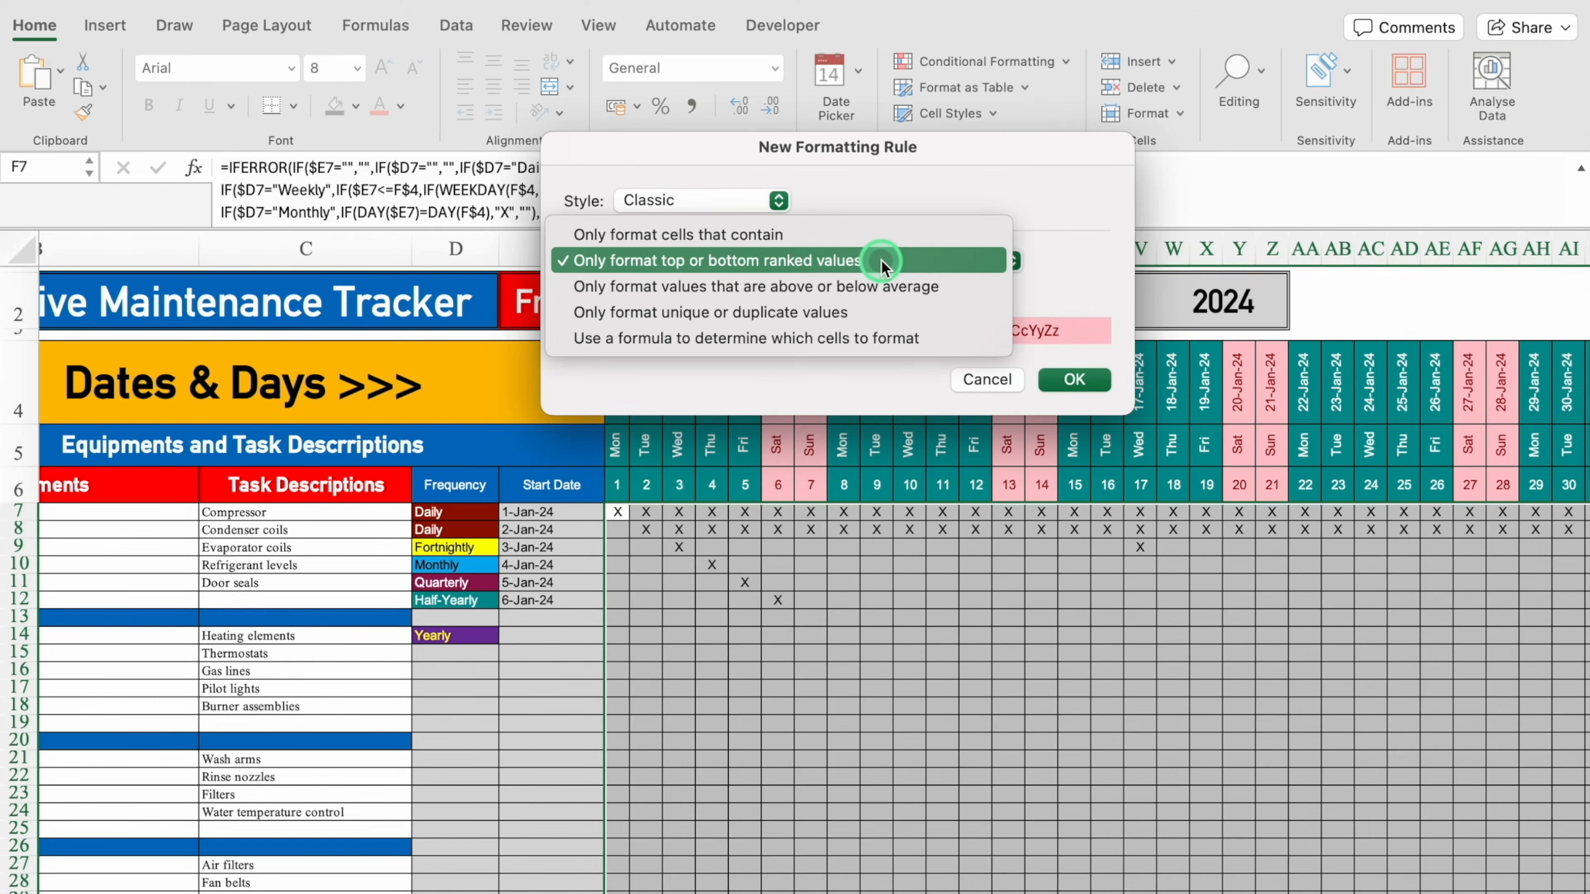
click(931, 341)
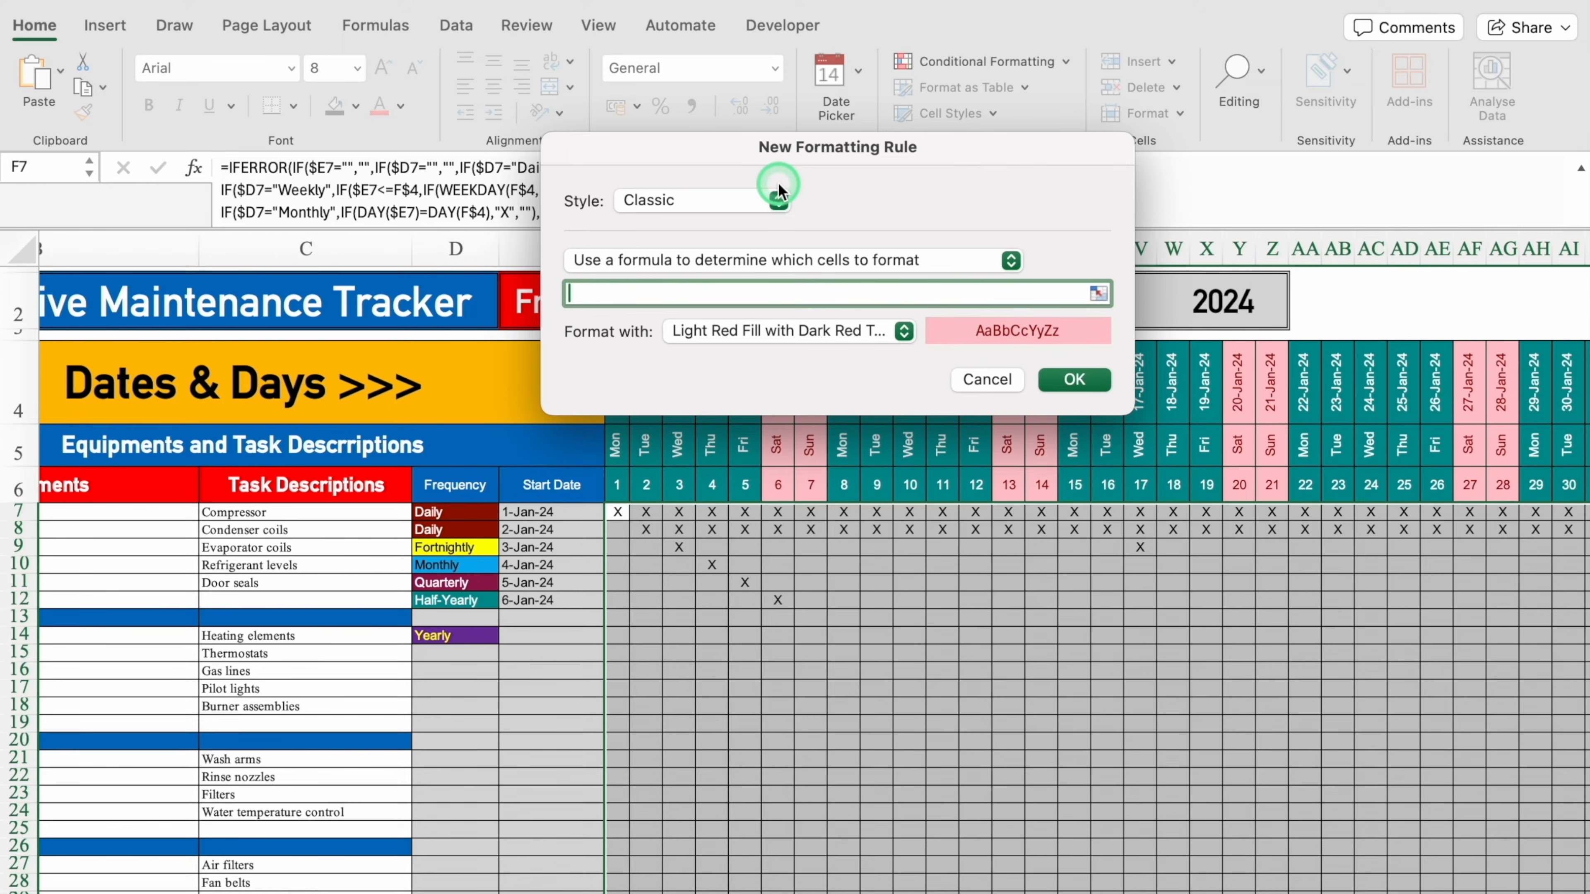
Set the new rule's formula to =$D7="Daily", with only the column reference locked
text(=)
click(475, 510)
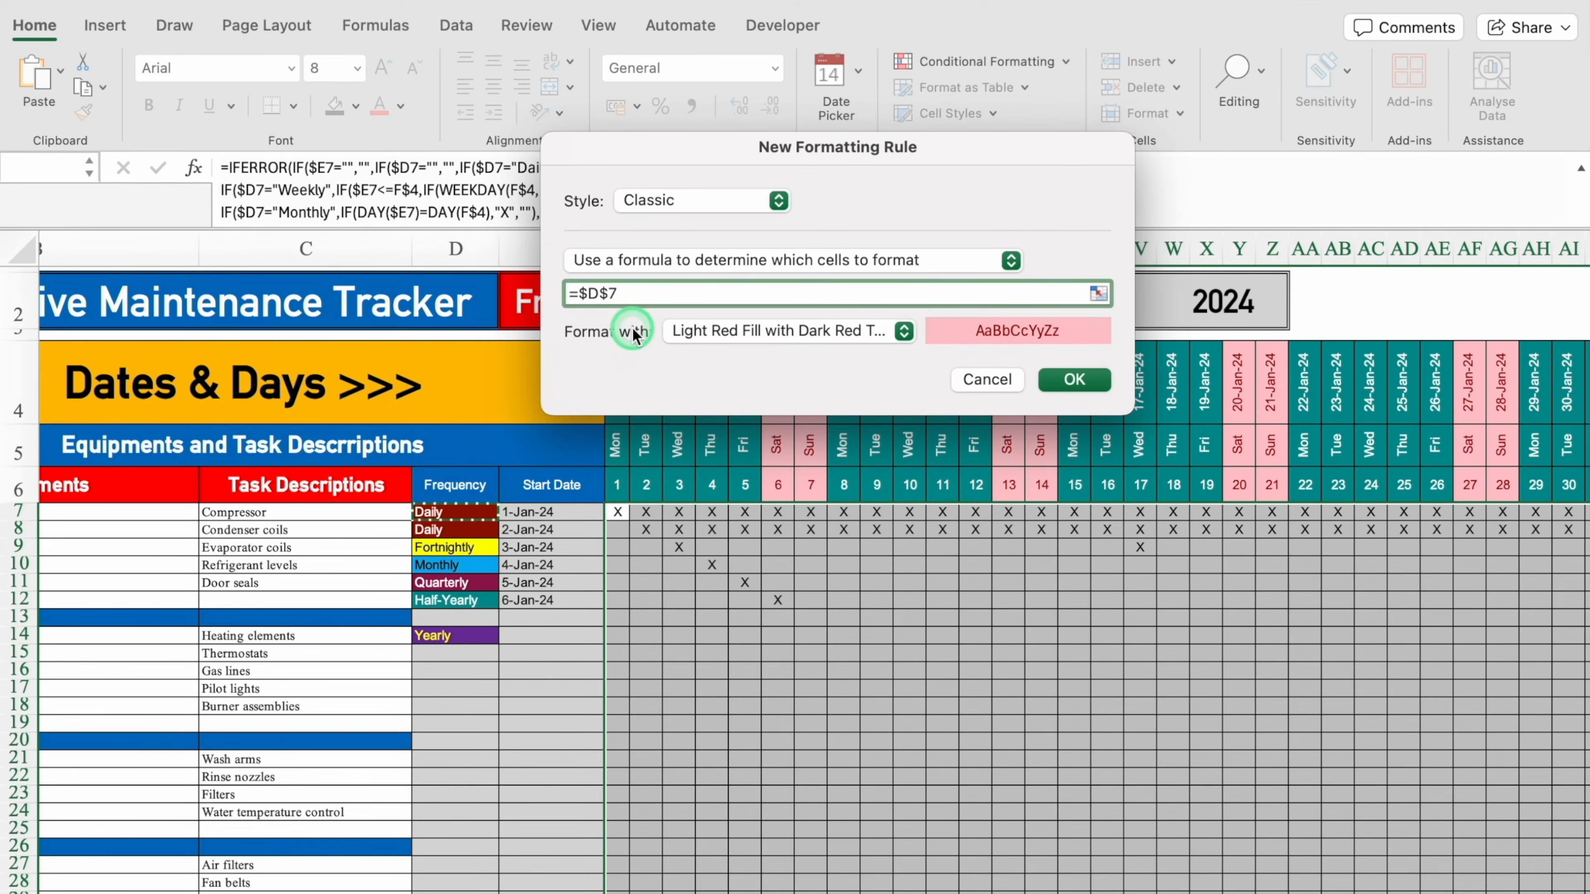
key(Left)
key(BackSpace)
click(635, 298)
text(=)
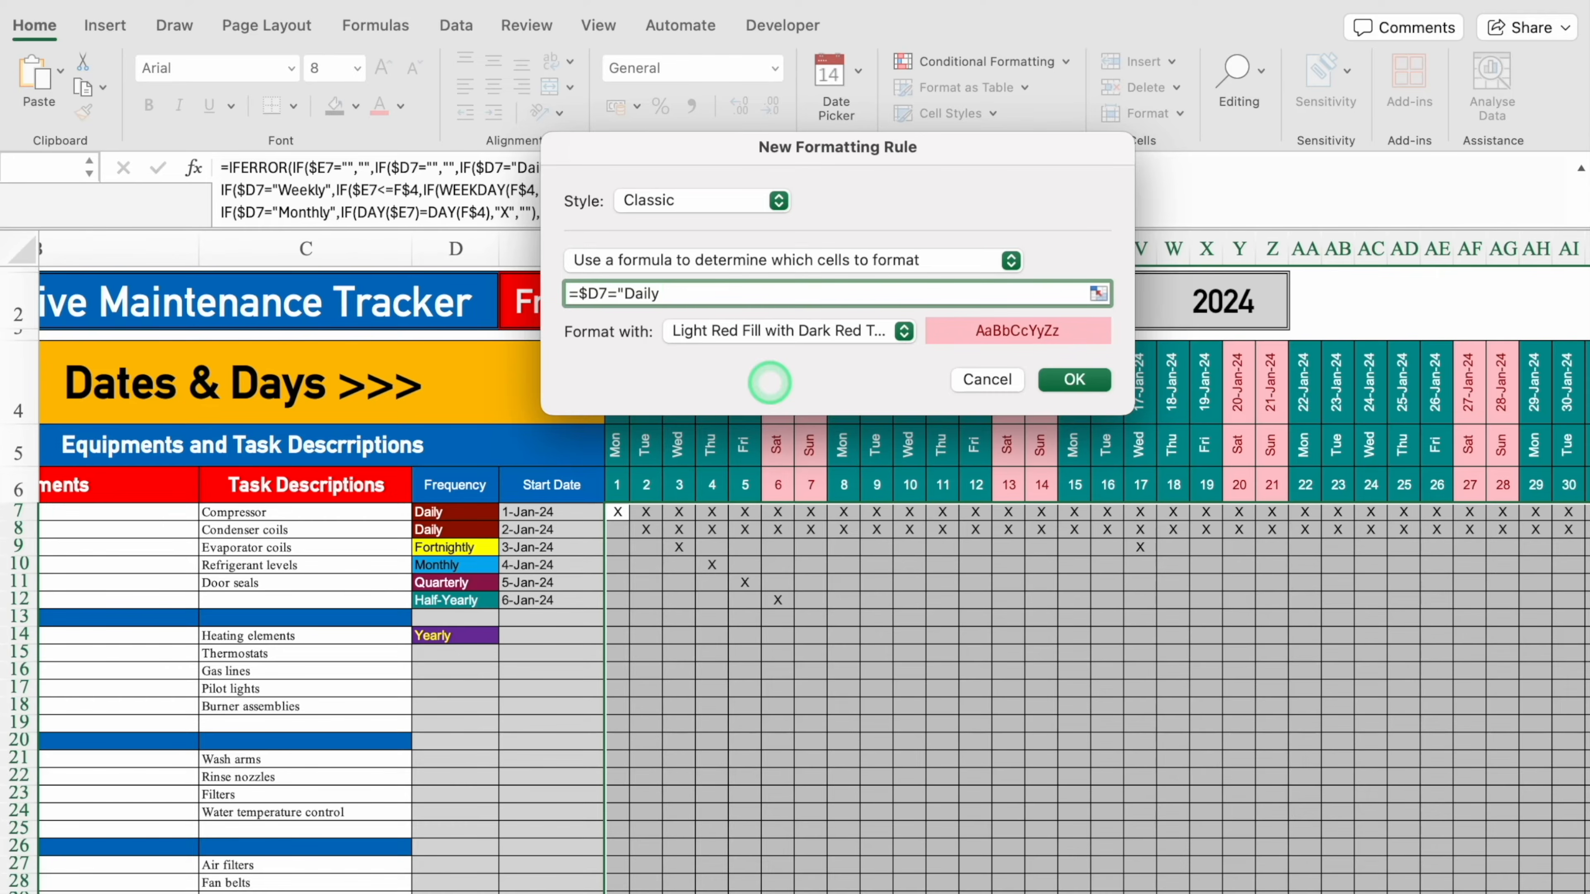
Give the Daily rule a customised format with dark red fill and white font, and apply the rule
click(901, 330)
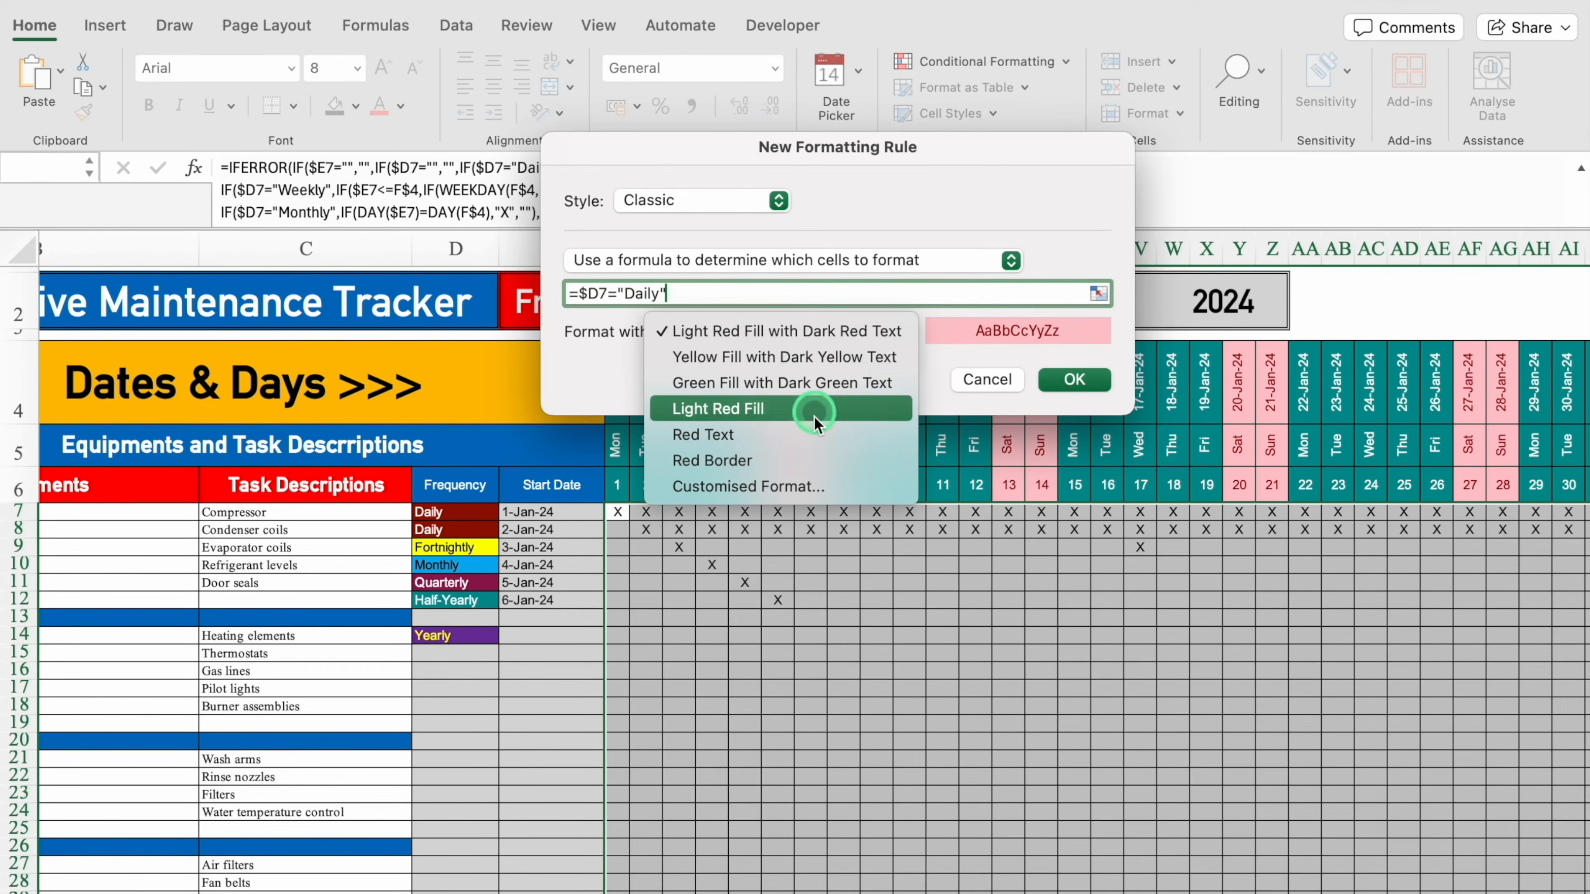
click(824, 488)
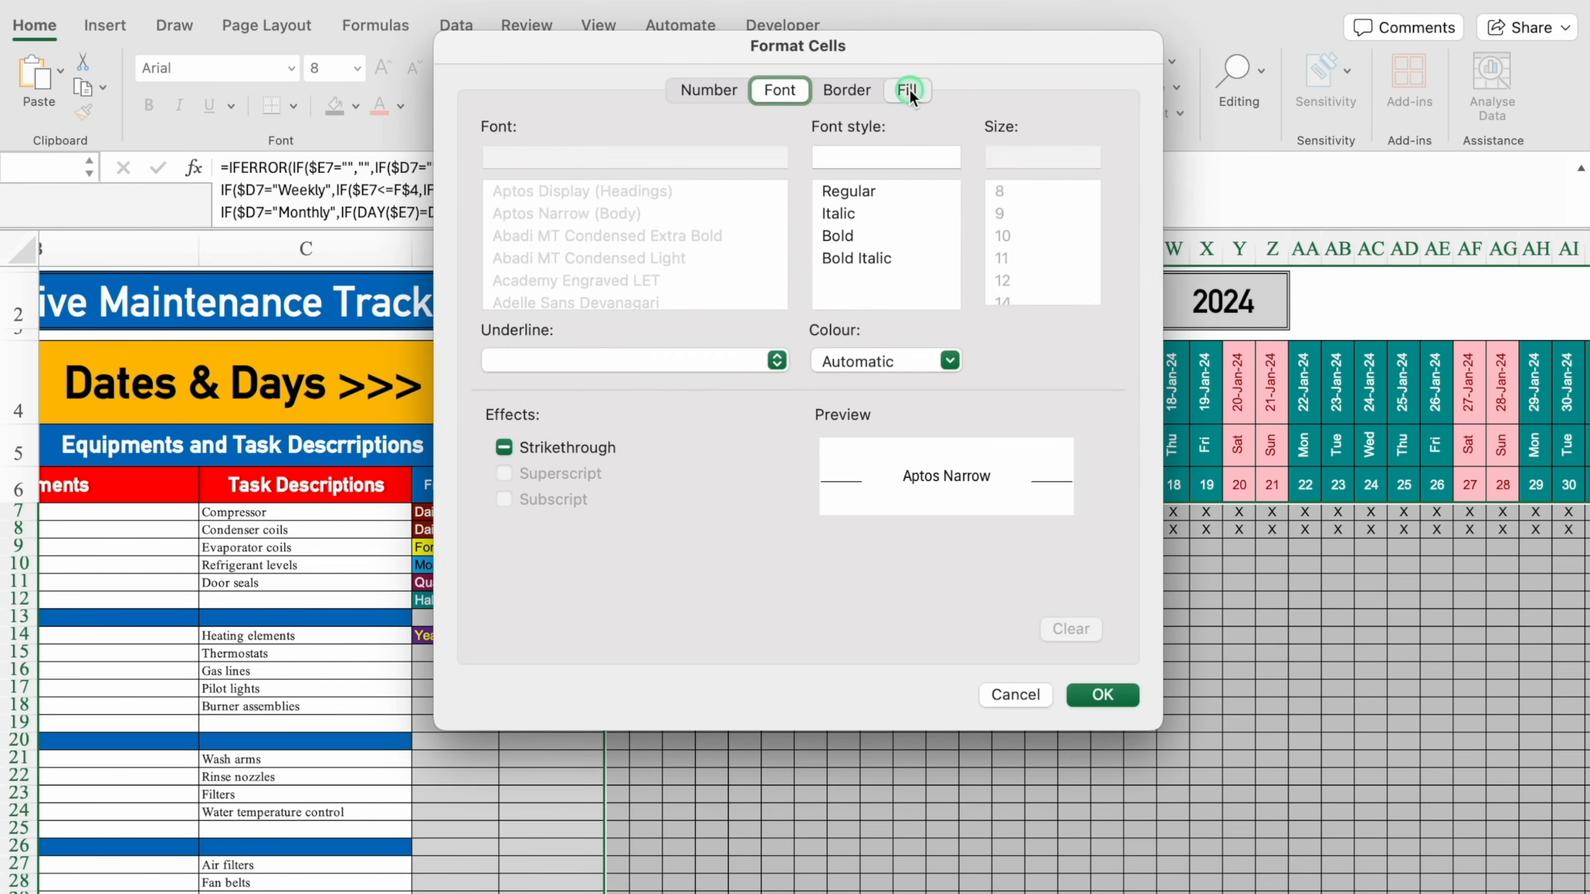
click(909, 89)
click(725, 179)
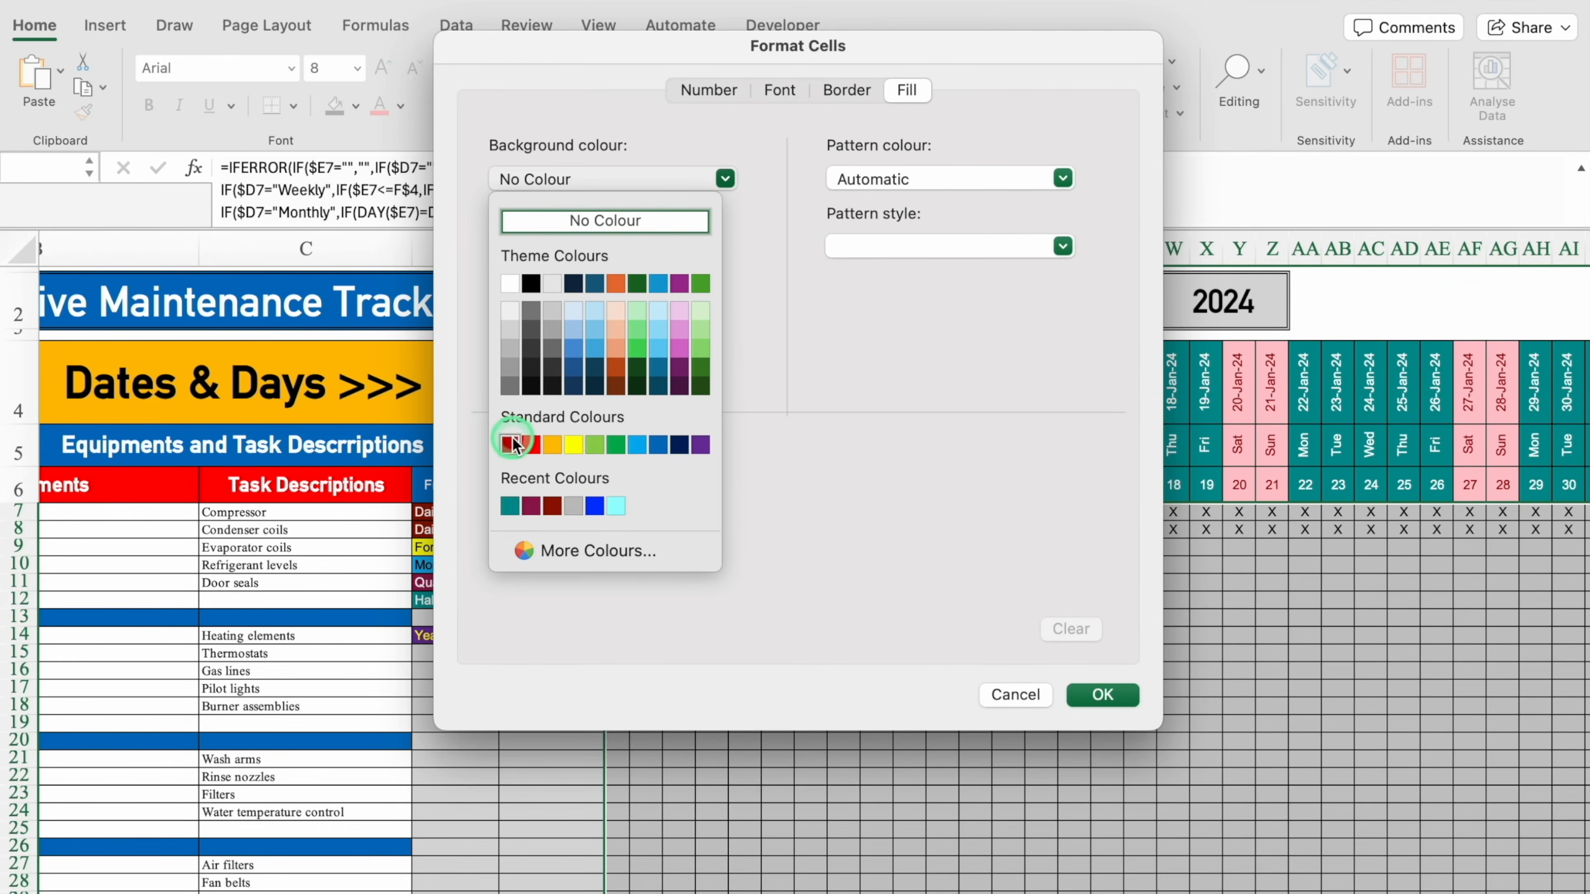
click(537, 394)
click(779, 89)
click(949, 359)
click(835, 464)
click(1102, 696)
click(1071, 378)
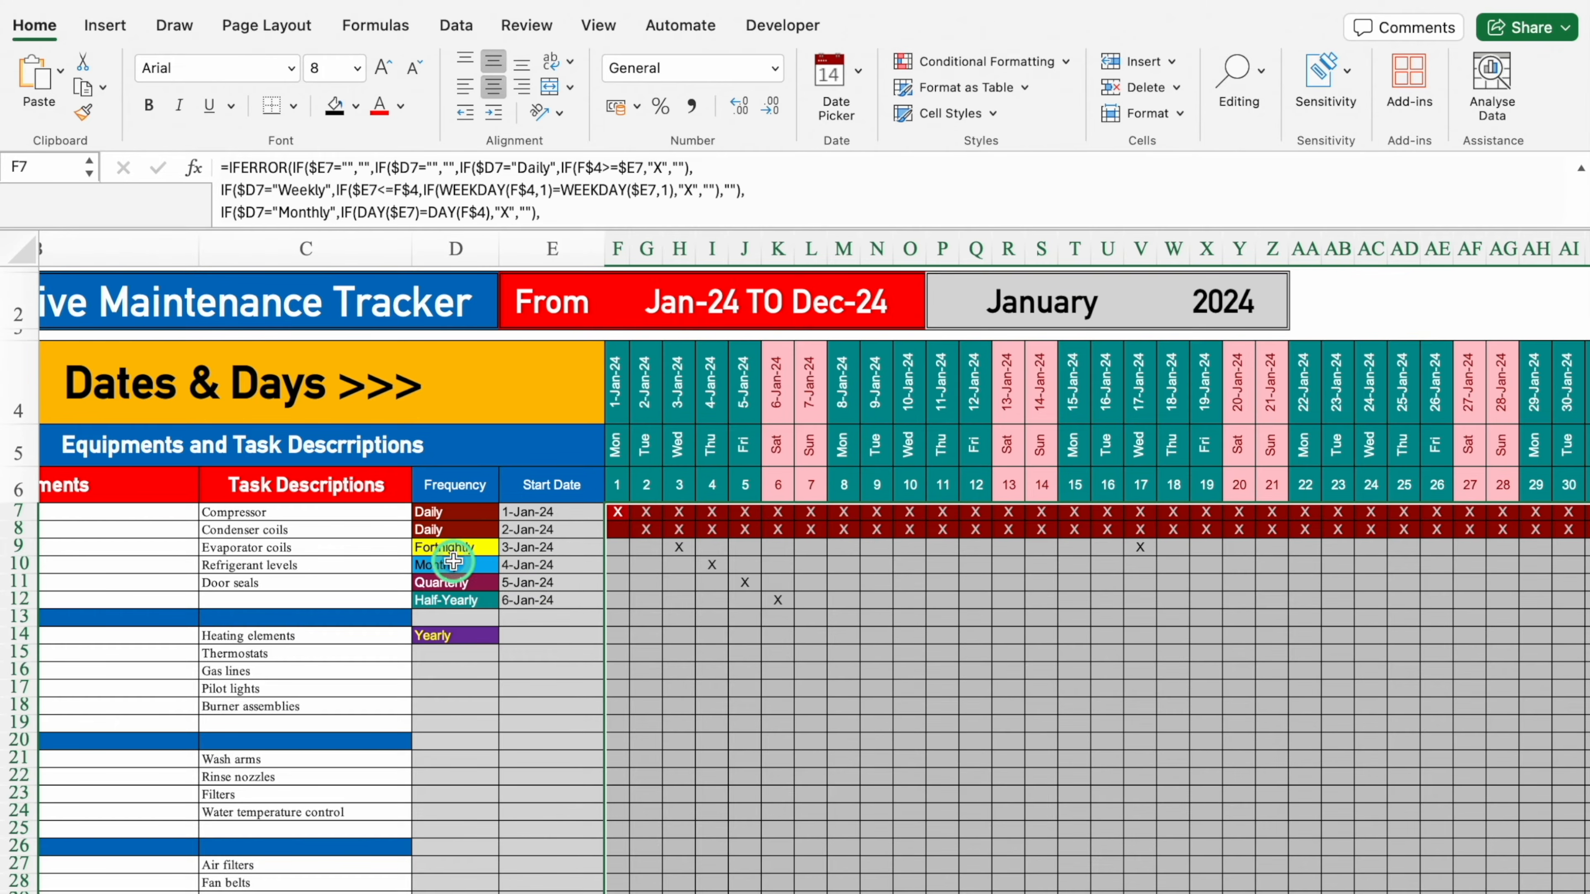
Duplicate the Daily formatting rule and change the copy's formula to =$D7="Fortnightly"
click(949, 62)
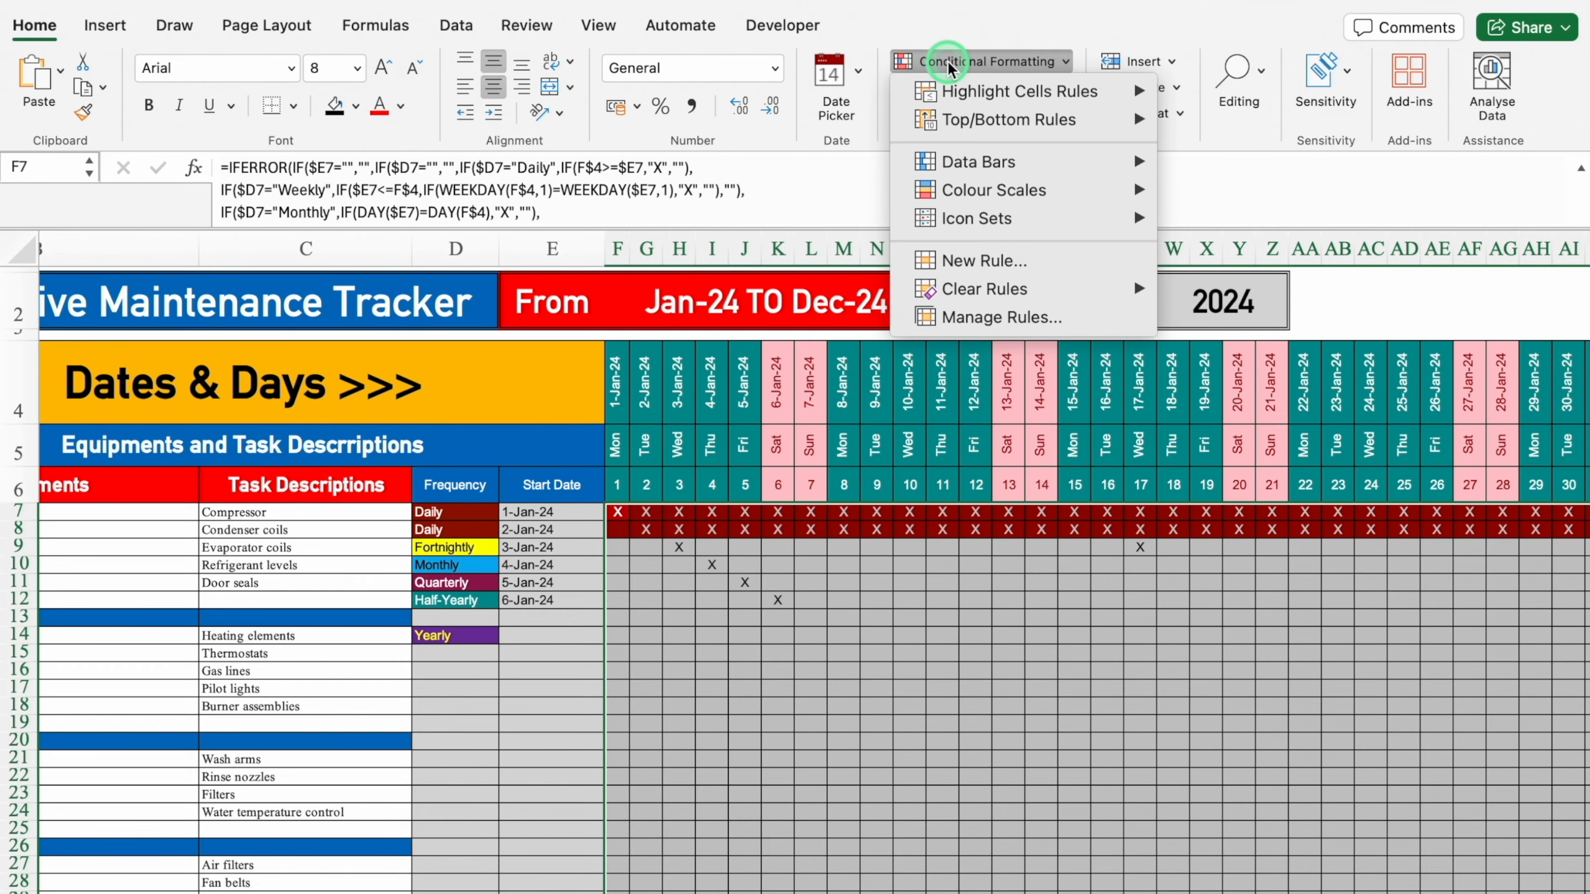
click(999, 319)
click(554, 187)
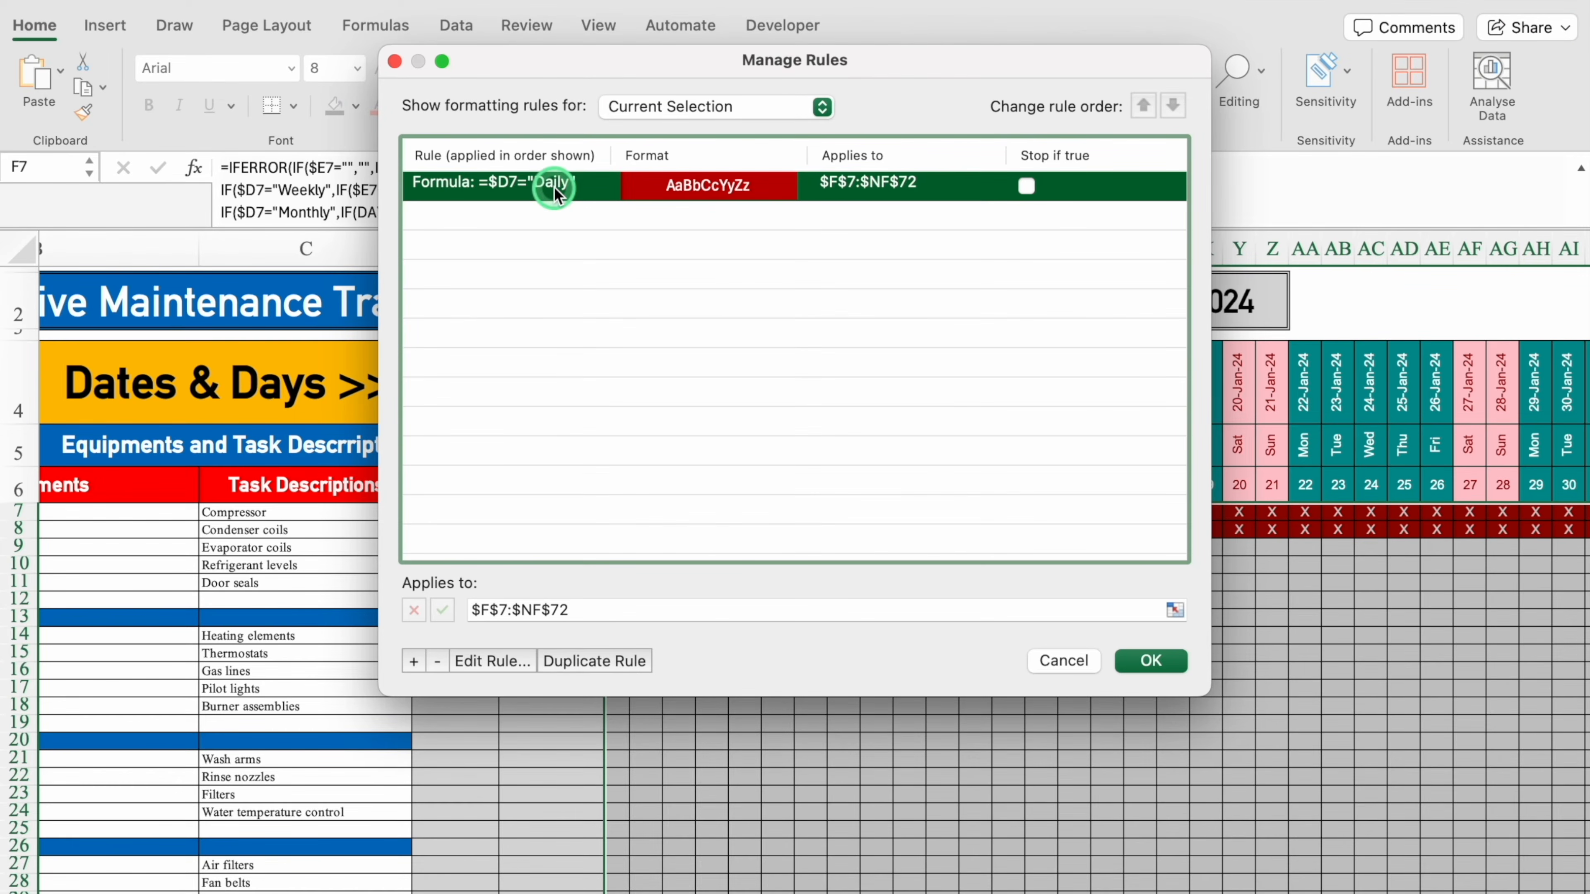
click(594, 661)
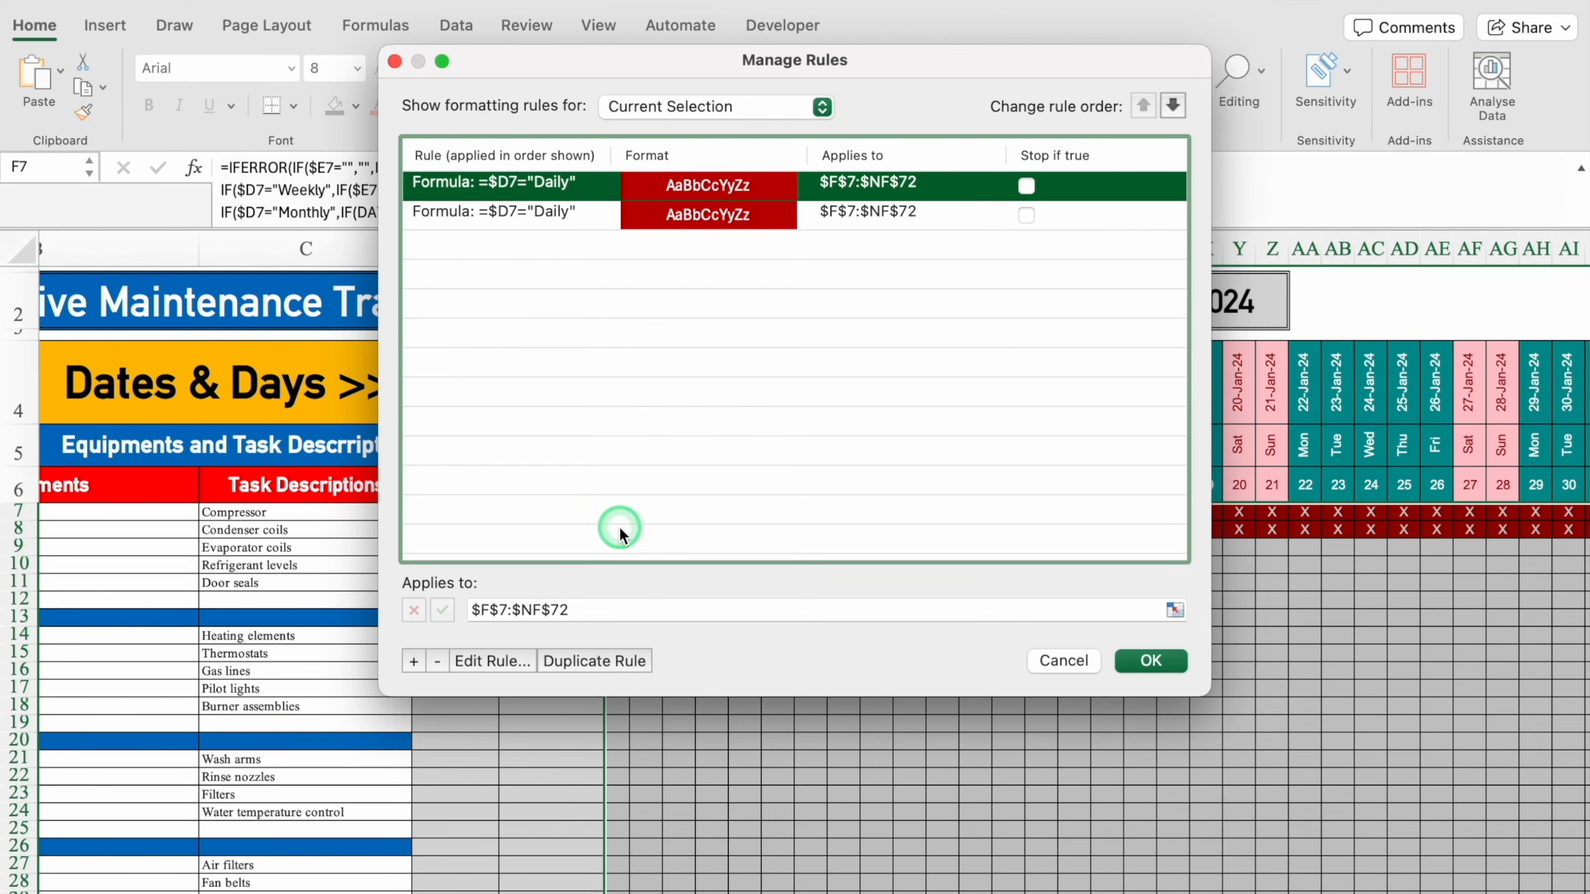
click(470, 661)
click(544, 300)
click(558, 376)
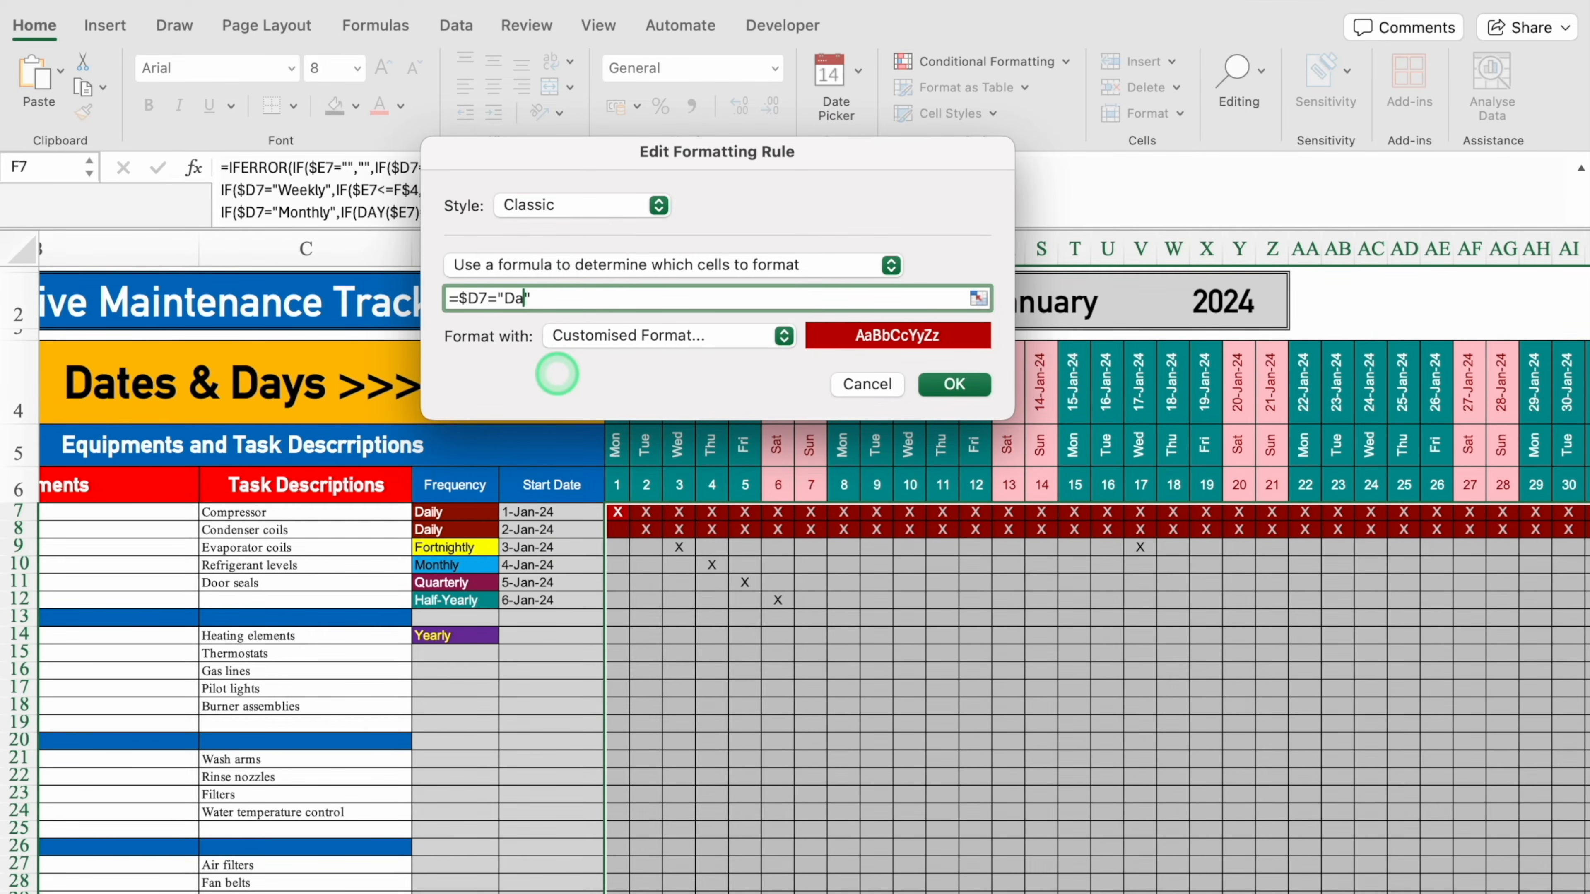
key(BackSpace)
key(BackSpace)
text(Fortnightly)
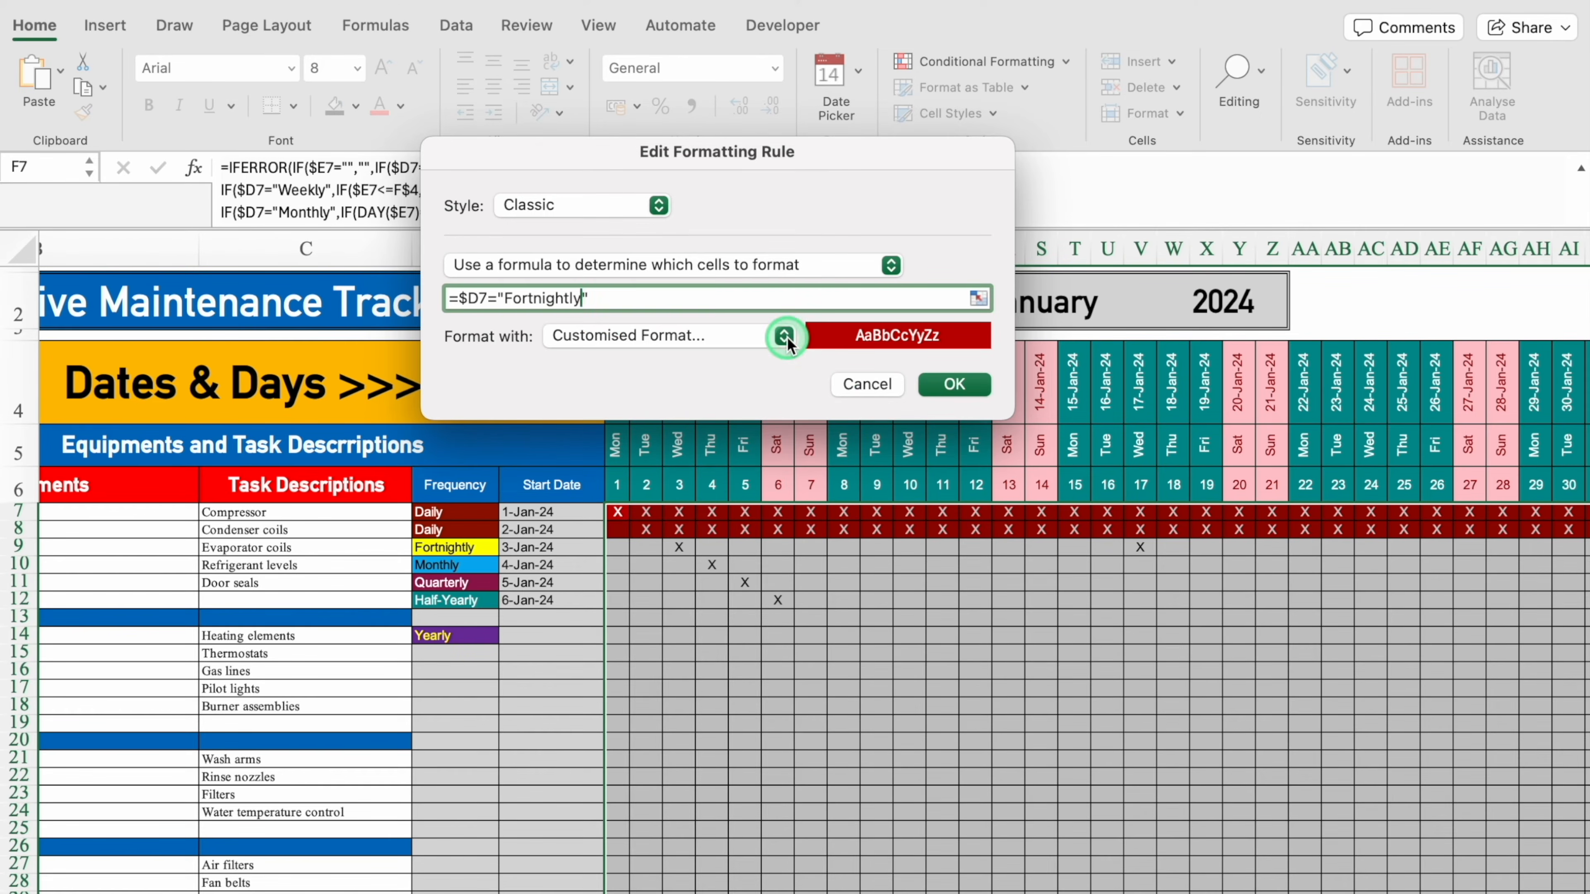
Give the Fortnightly rule a yellow fill with black font and apply the formatting rules
click(783, 336)
click(712, 336)
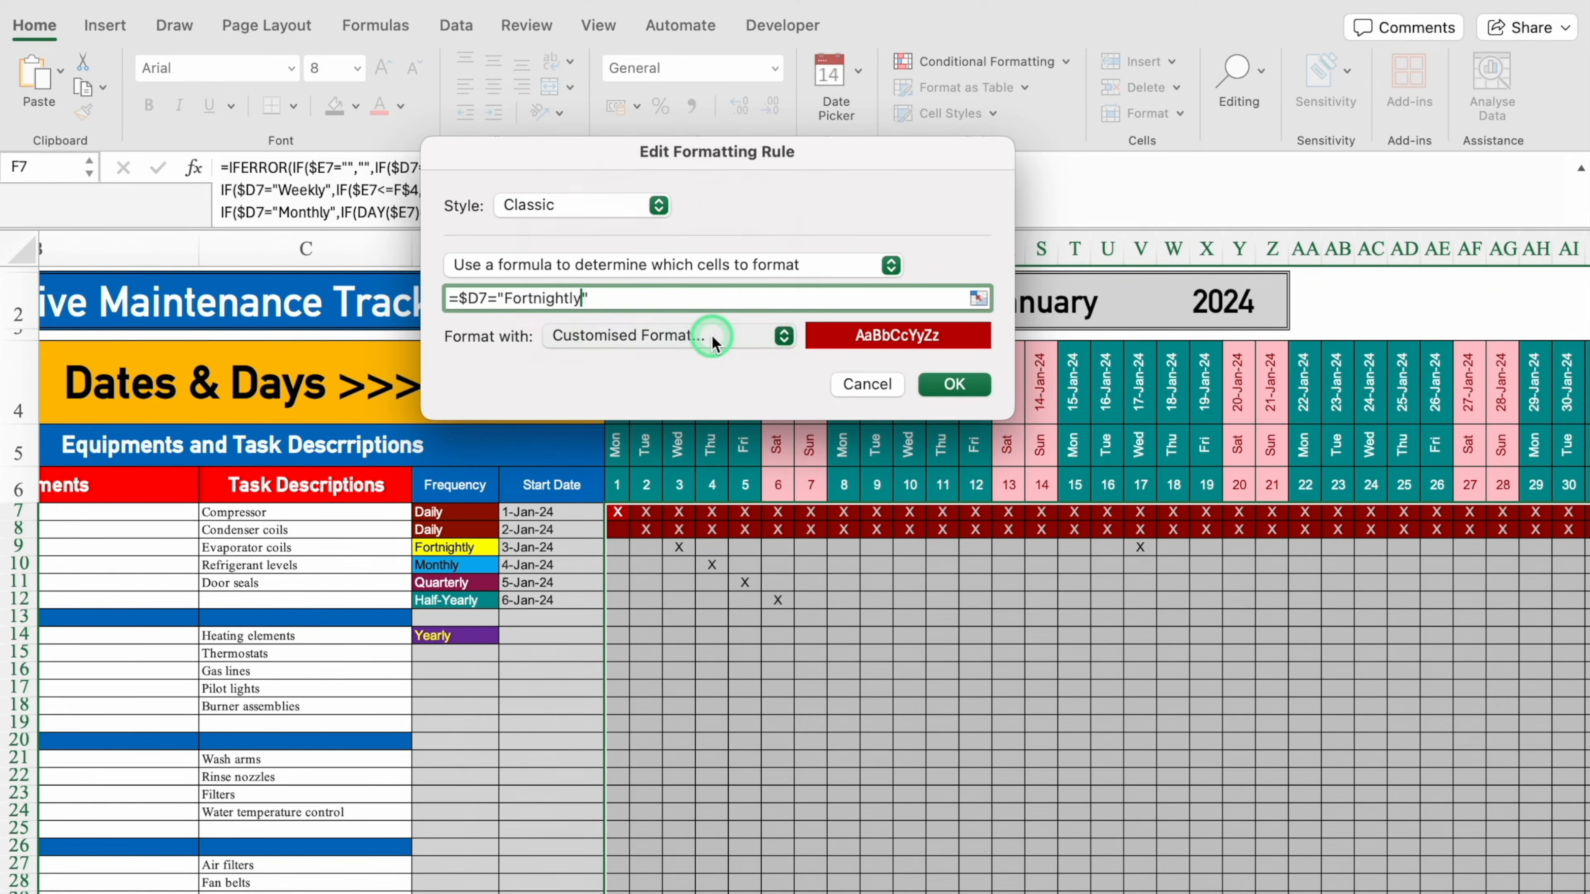
click(907, 90)
click(724, 177)
click(574, 437)
click(782, 90)
click(950, 360)
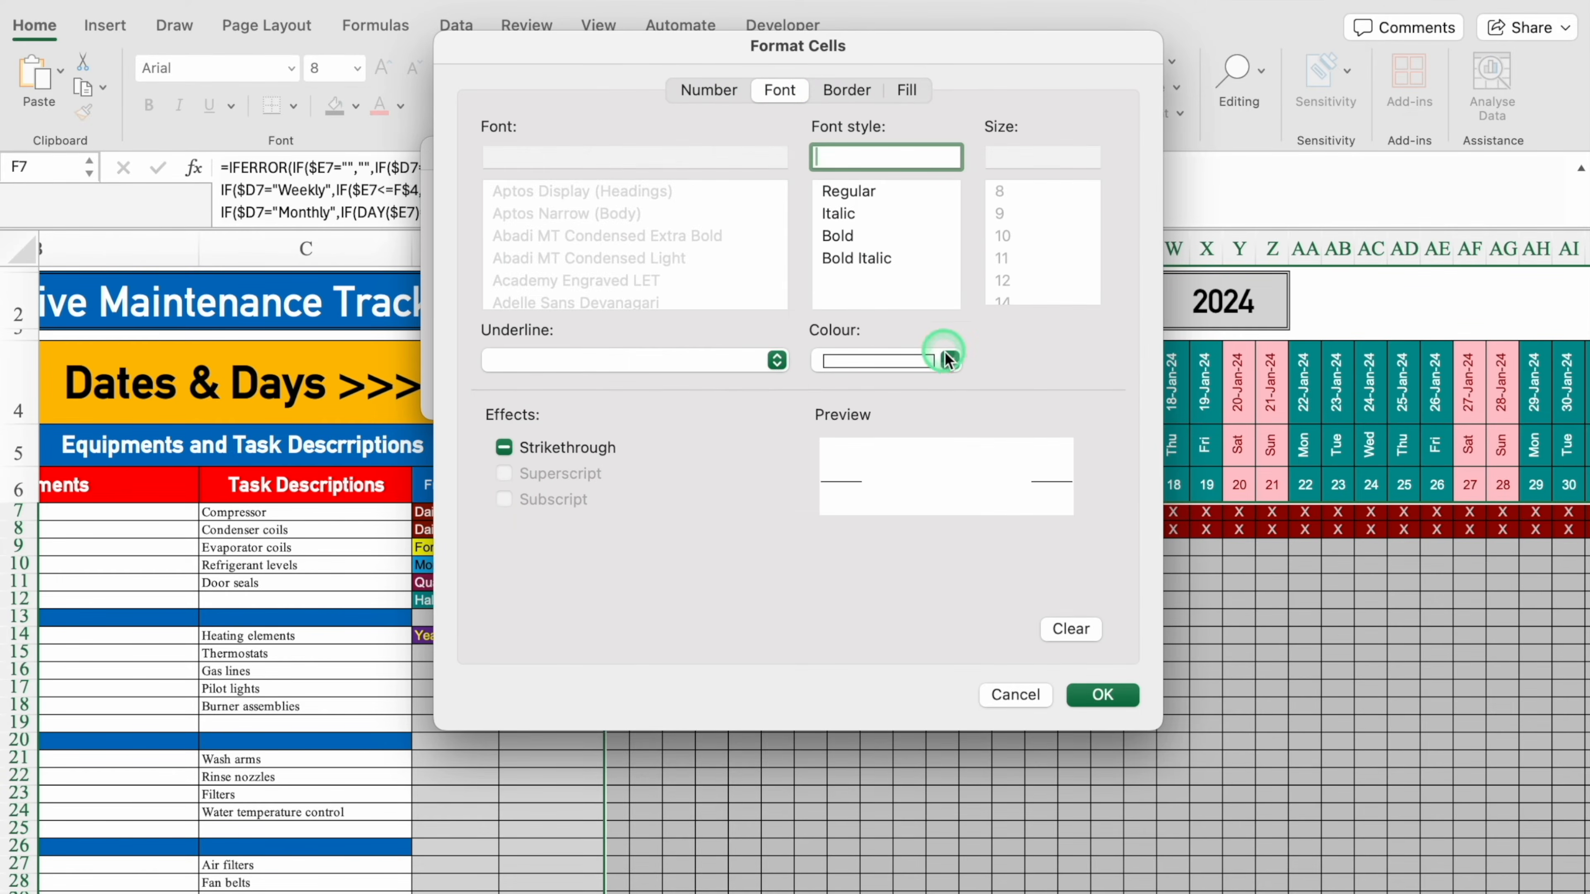
click(853, 467)
click(1103, 694)
click(961, 383)
click(1150, 685)
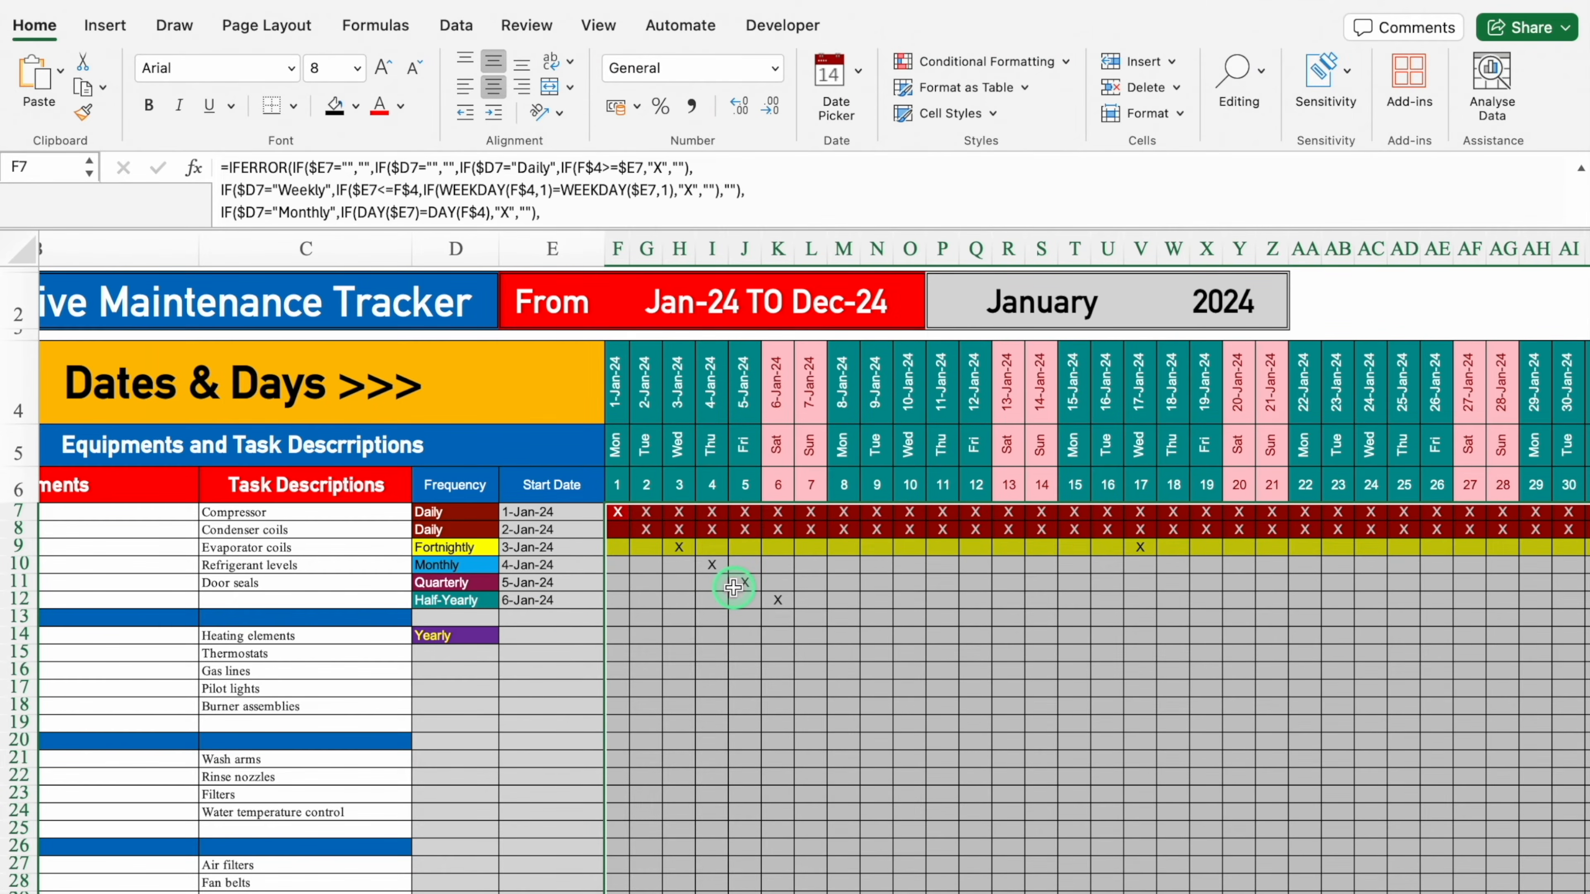
Duplicate the Fortnightly formatting rule and change the copy's formula to =$D7="Weekly"
click(987, 62)
click(967, 384)
double_click(555, 177)
click(579, 299)
key(BackSpace)
key(BackSpace)
key(BackSpace)
key(BackSpace)
key(BackSpace)
key(BackSpace)
key(BackSpace)
key(BackSpace)
key(BackSpace)
key(BackSpace)
key(BackSpace)
text(Weekly)
Format the Weekly rule with a red fill and white font, and confirm the rule
click(721, 335)
click(780, 90)
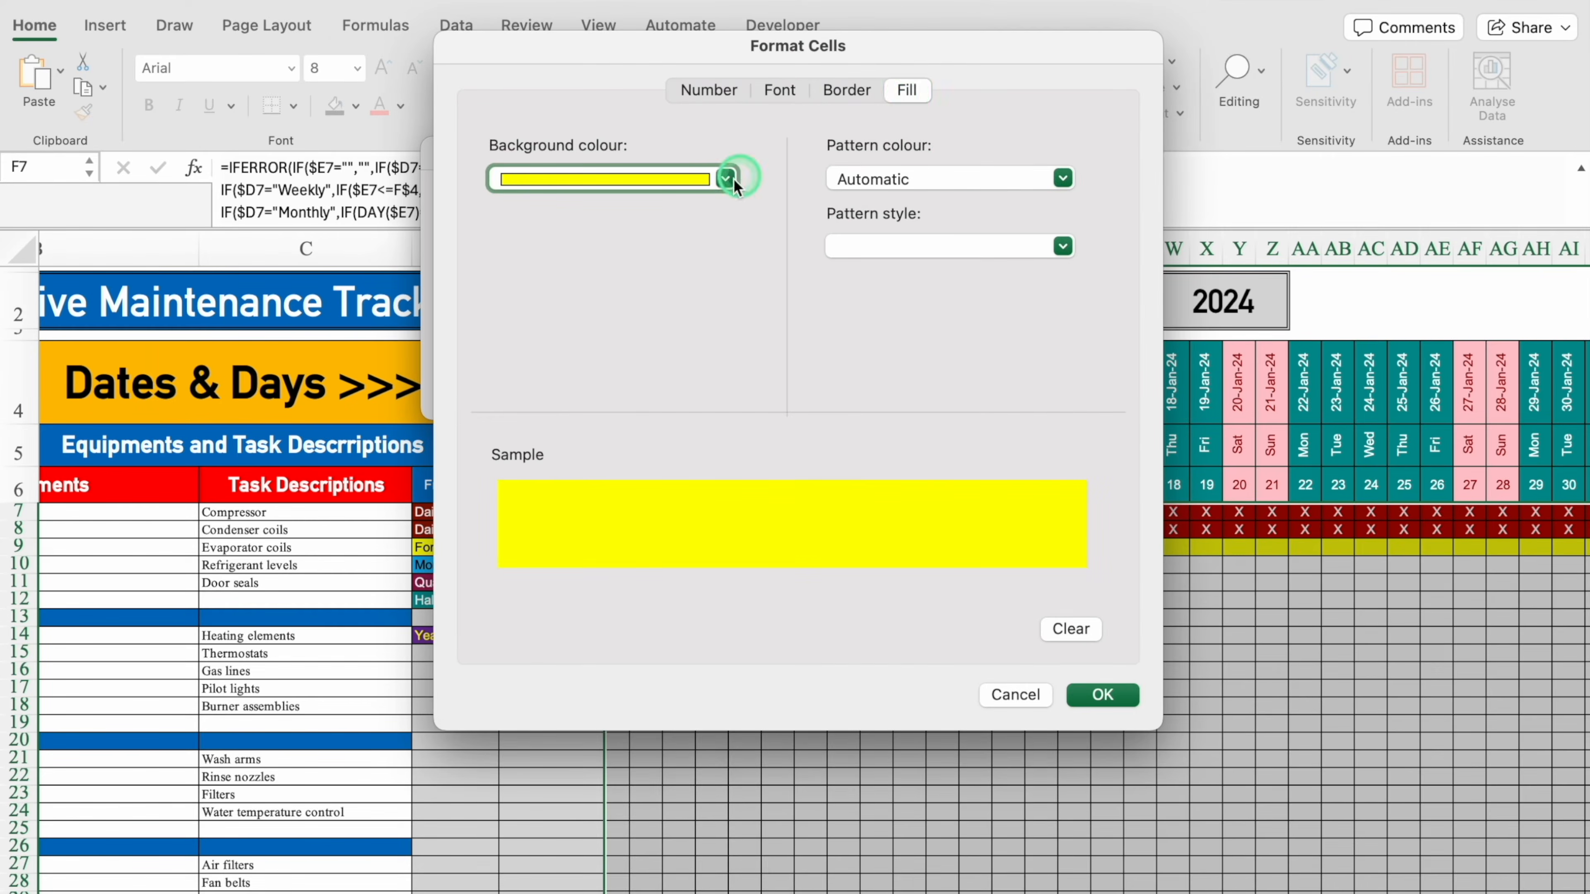
click(951, 361)
click(831, 465)
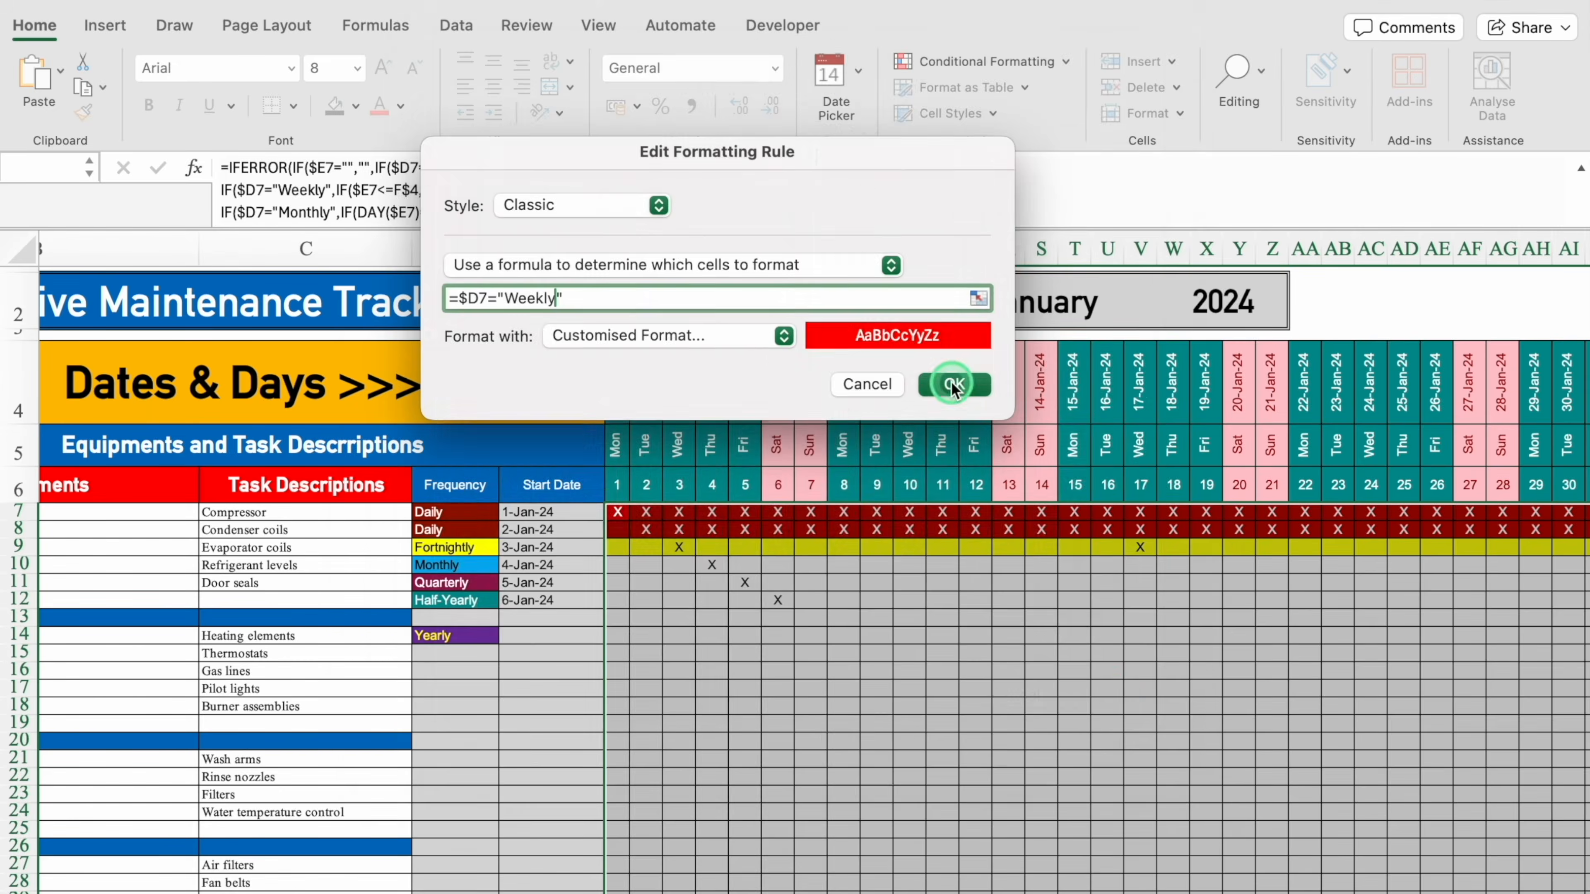
click(952, 383)
Add a duplicated rule with the formula =$D7="Monthly", using a light blue fill and black font
click(555, 157)
click(487, 738)
double_click(554, 300)
text(Monthly)
click(638, 337)
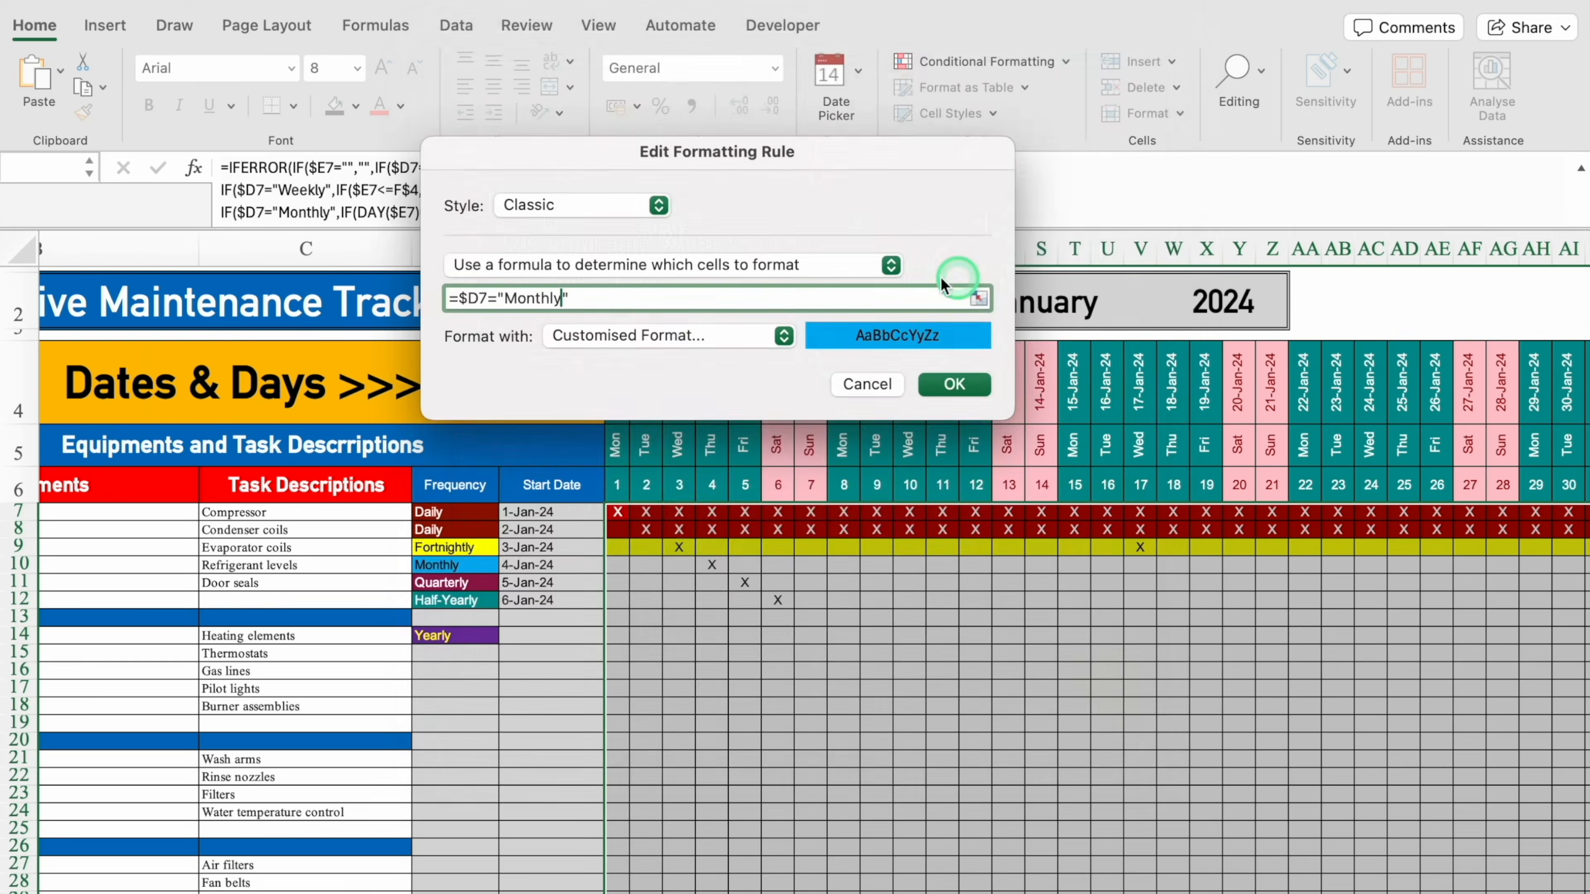
click(954, 384)
Change the duplicated rule's formula to =$D7="Quarterly" and give it a maroon fill with white font
click(463, 756)
double_click(561, 299)
text(M)
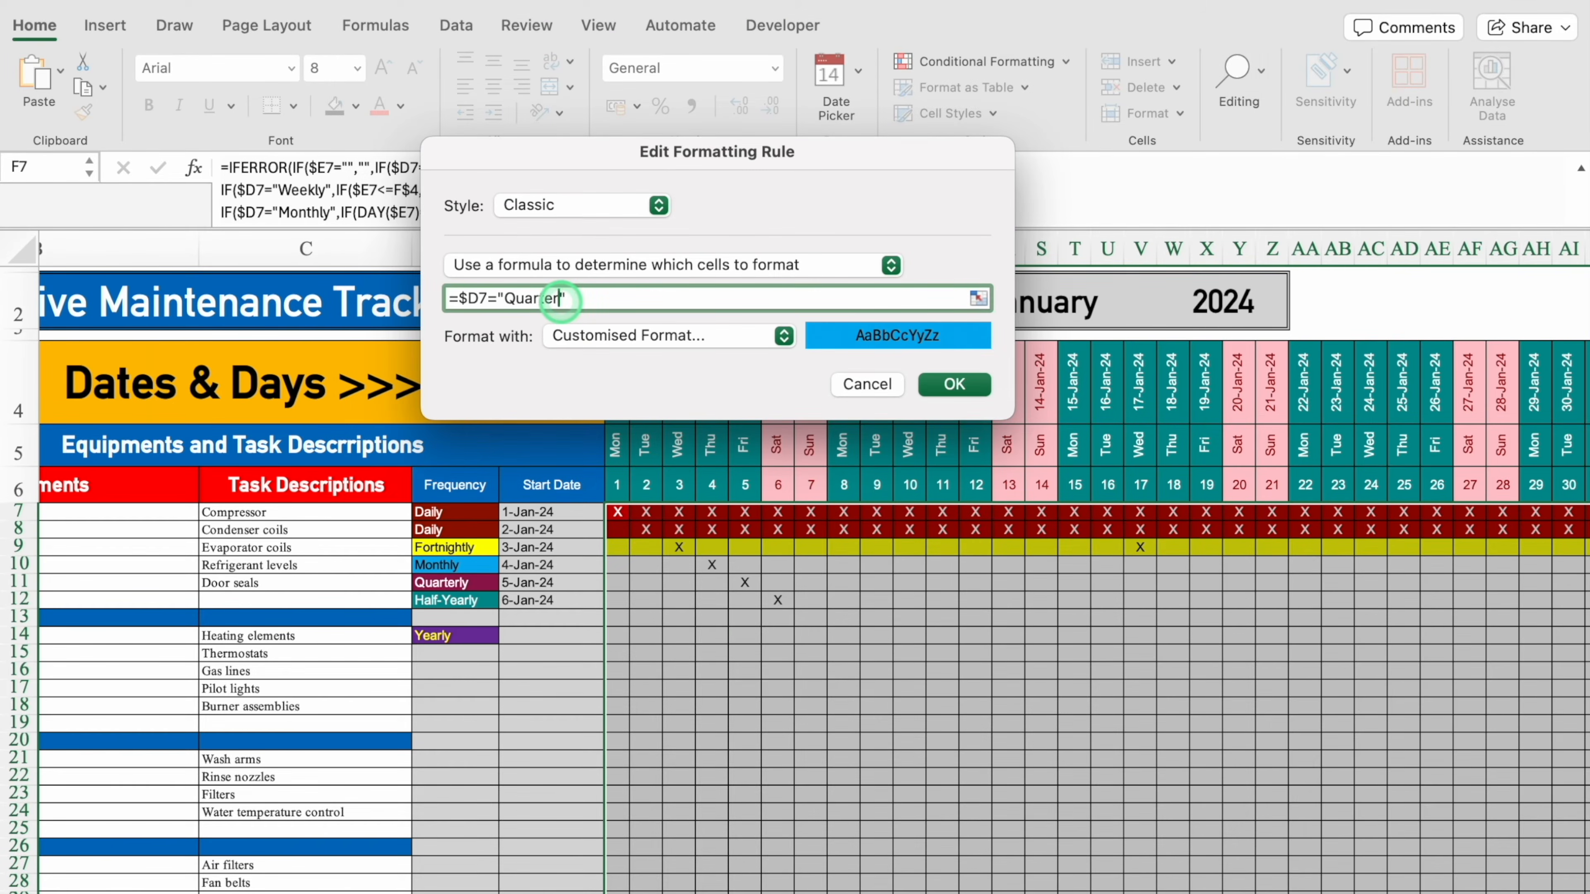
text(uarter)
click(783, 336)
click(773, 337)
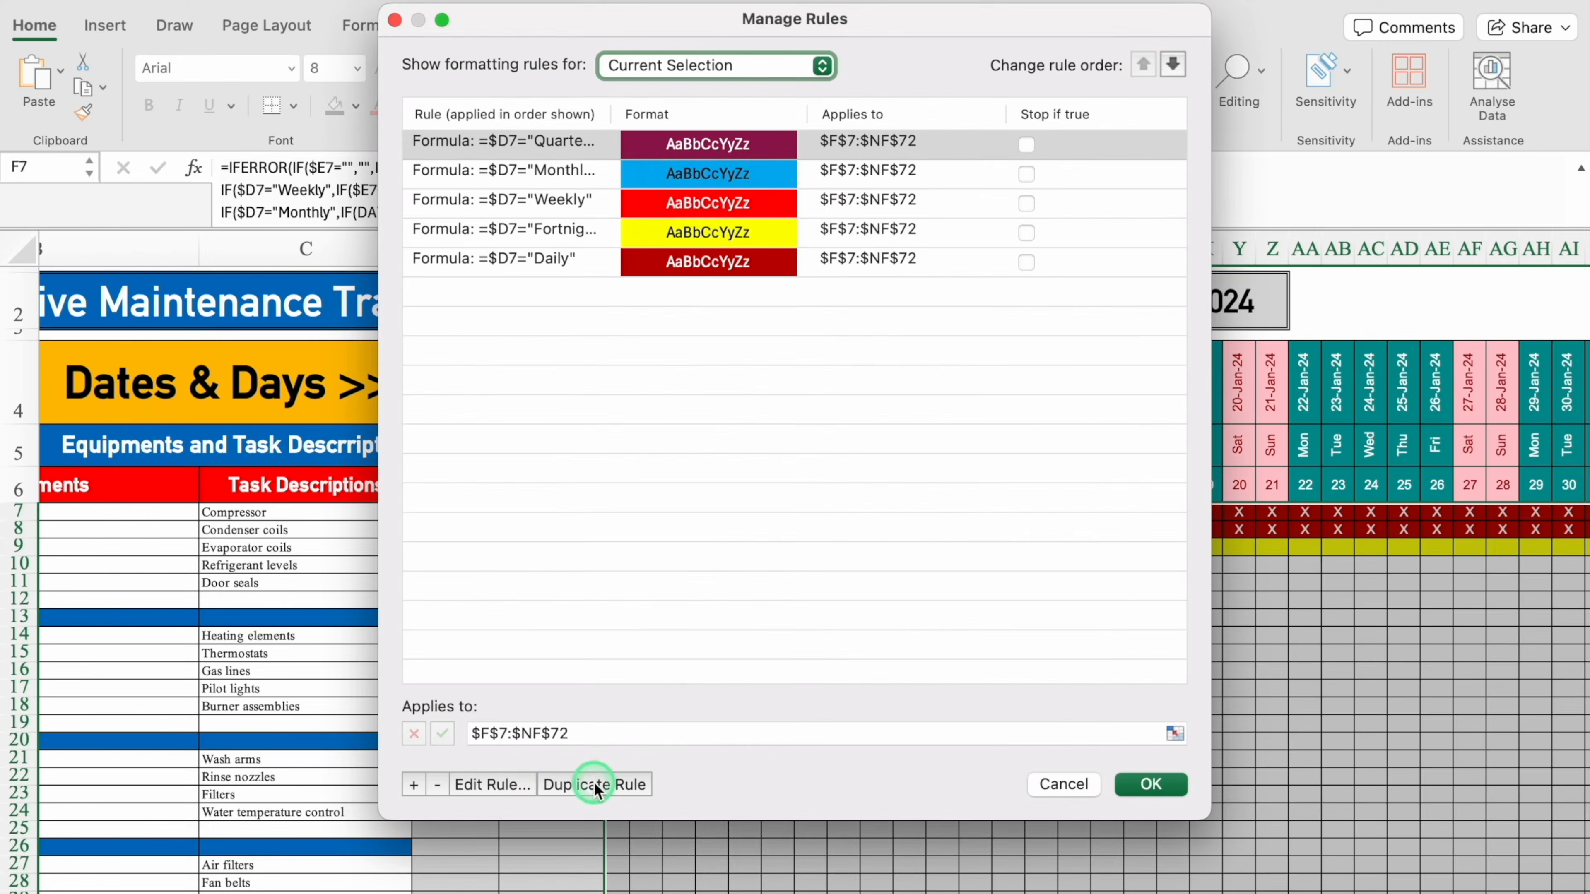
Duplicate the Quarterly formatting rule and change the copy's formula to =$D7="Half-Yearly"
click(589, 781)
click(494, 785)
click(570, 300)
key(BackSpace)
key(BackSpace)
key(BackSpace)
key(BackSpace)
key(BackSpace)
key(BackSpace)
key(BackSpace)
key(BackSpace)
key(BackSpace)
text(Half-Yearly)
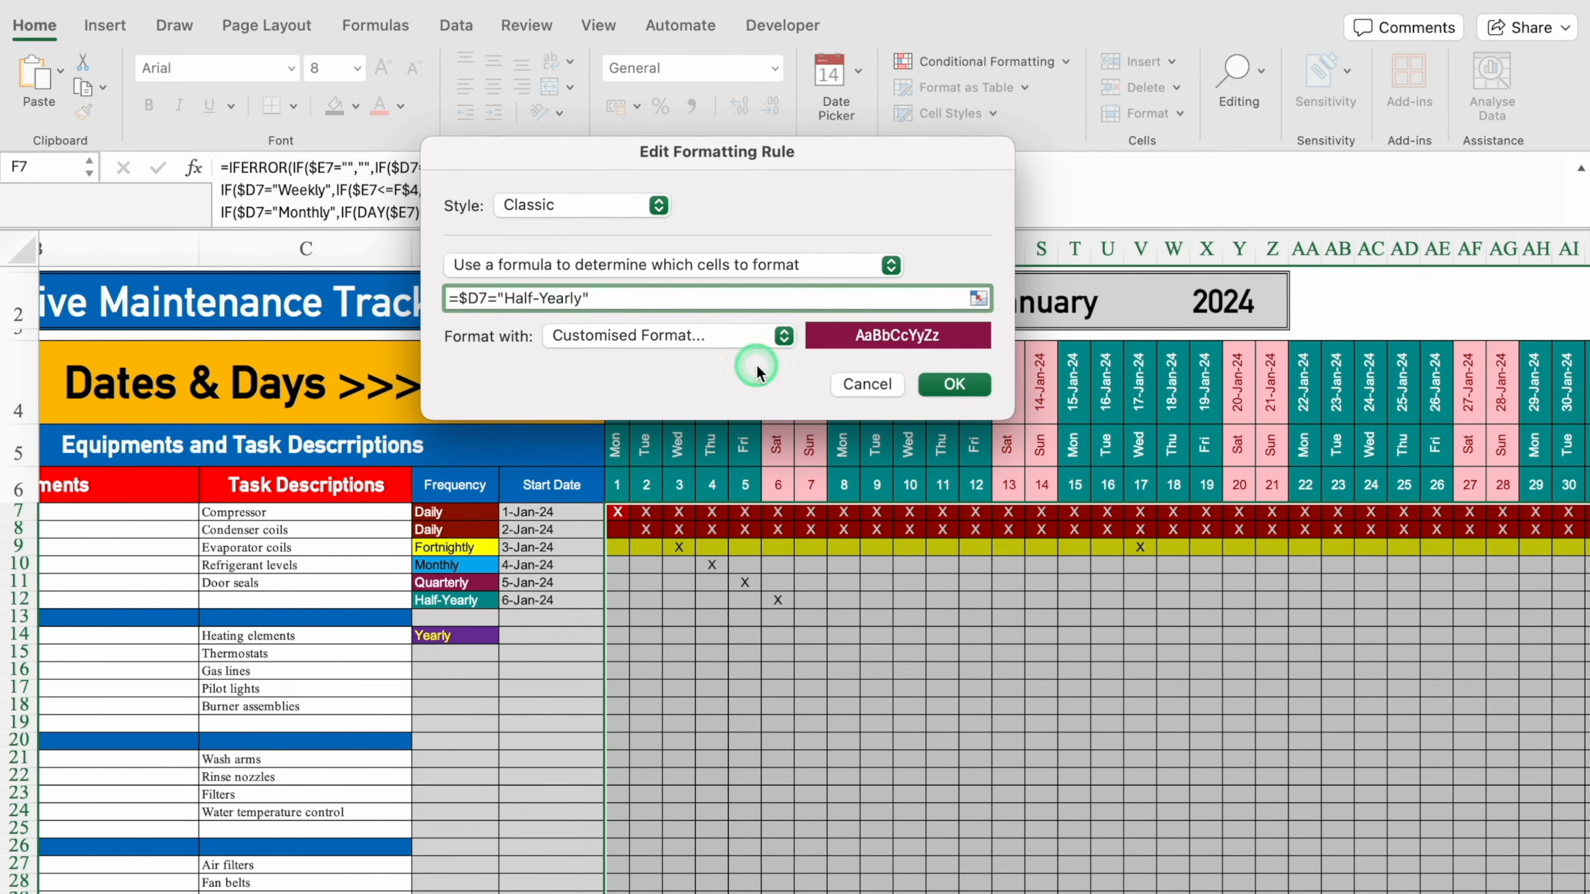
Duplicate the Half-Yearly rule and give the Half-Yearly formatting a teal fill with white font
click(954, 384)
click(581, 801)
double_click(610, 226)
click(783, 336)
click(774, 337)
click(915, 89)
click(727, 174)
click(1103, 692)
click(954, 384)
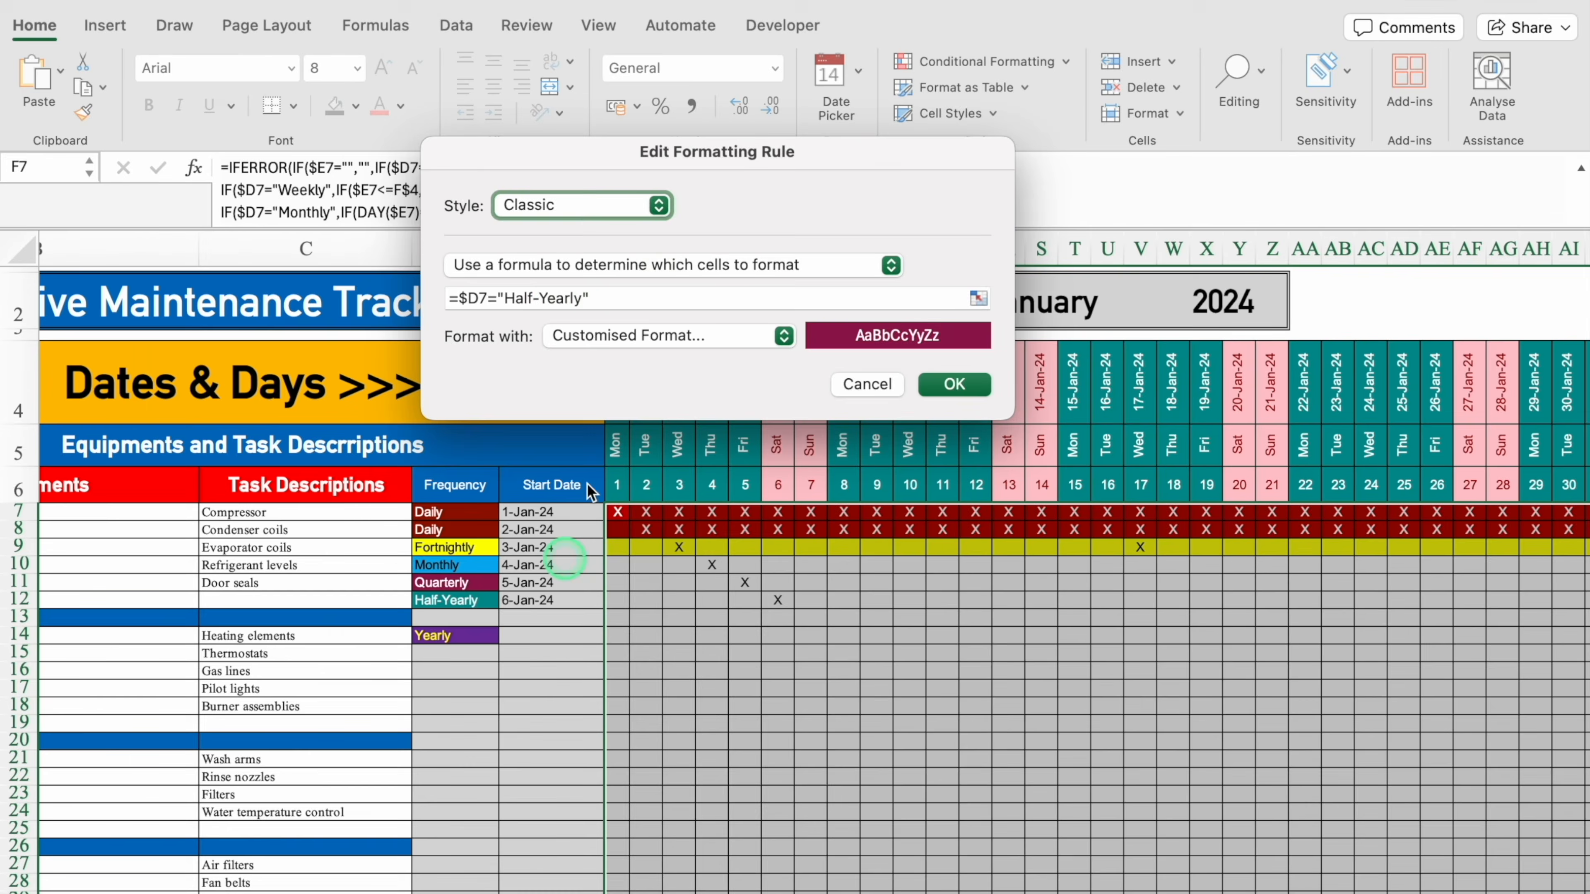
Change the formula of the remaining maroon Half-Yearly duplicate to =$D7="Yearly"
click(542, 300)
key(BackSpace)
key(BackSpace)
key(BackSpace)
key(BackSpace)
key(BackSpace)
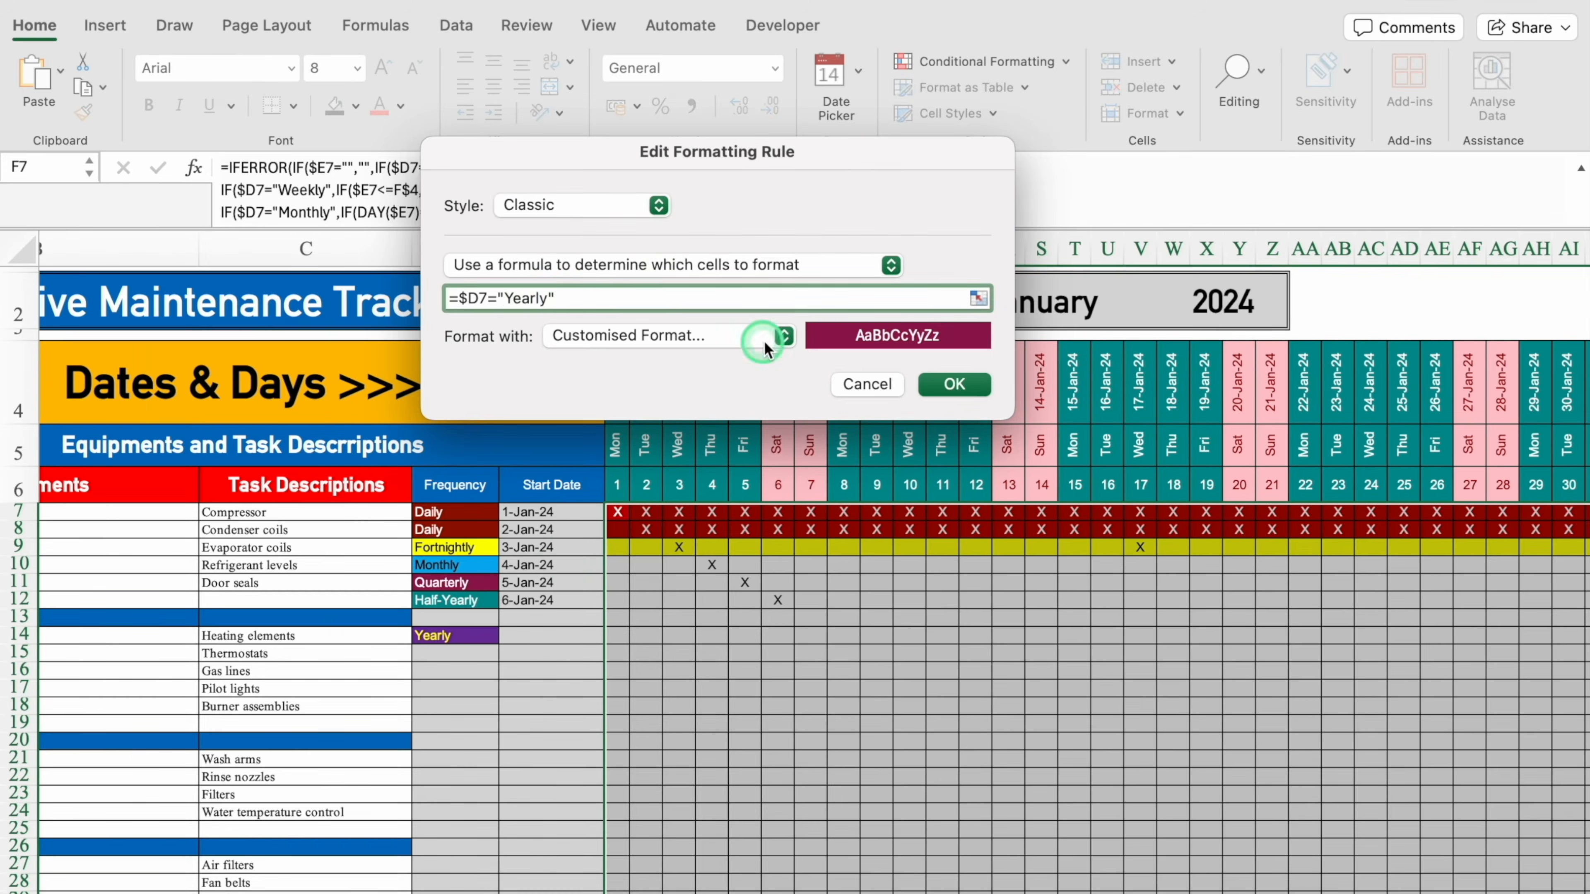
Format the Yearly rule with a purple fill and yellow font, and apply all the formatting rules
click(782, 336)
click(910, 89)
click(726, 176)
click(702, 444)
click(778, 89)
click(1104, 693)
click(957, 384)
click(1151, 860)
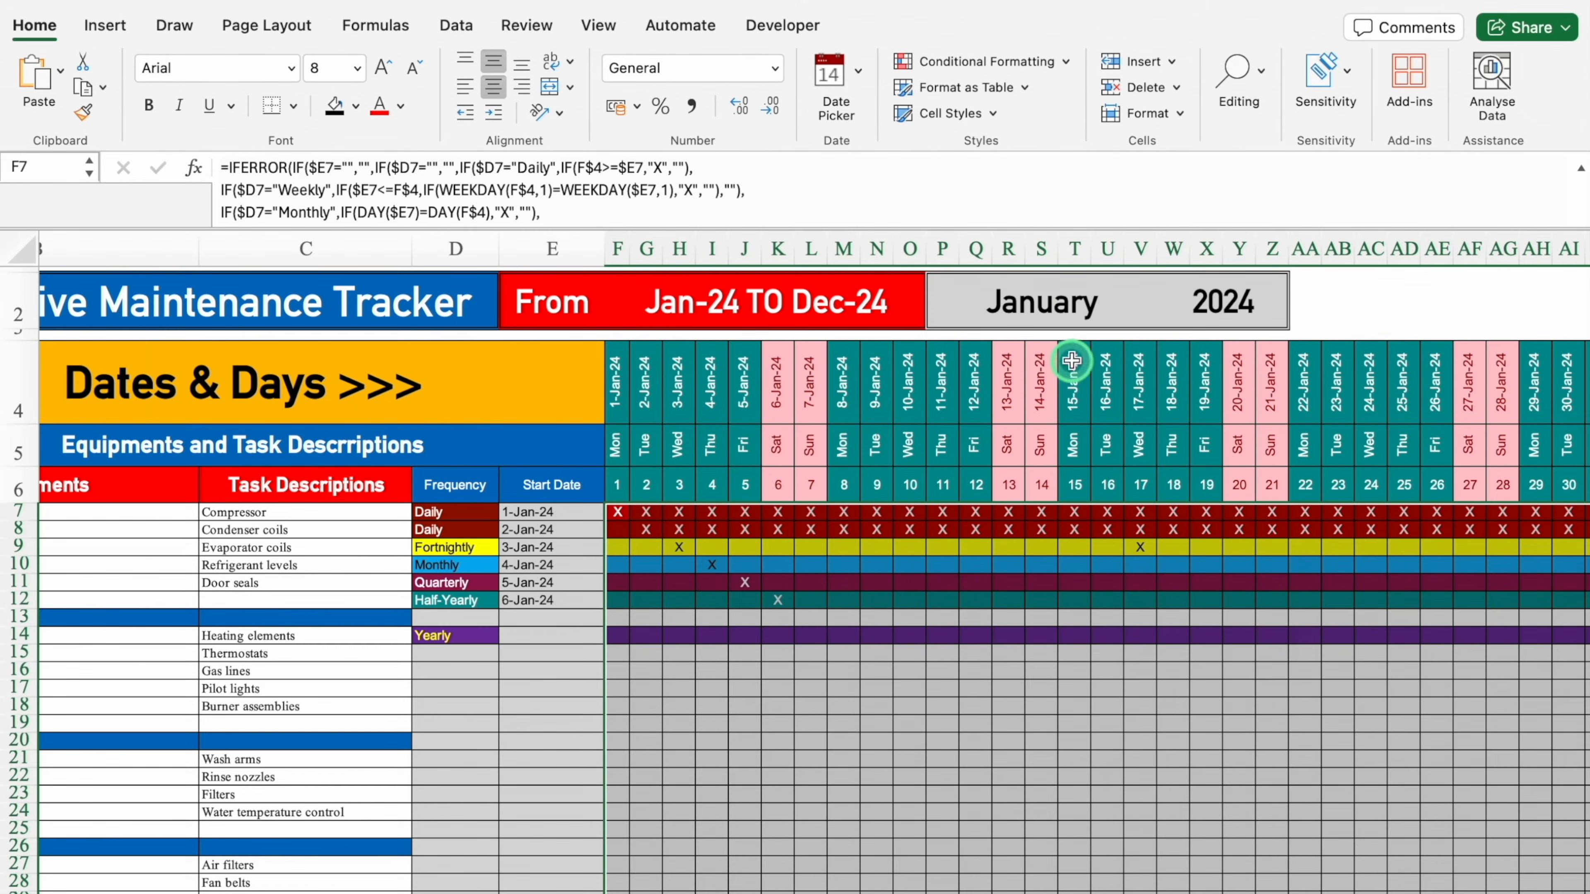
Create a conditional formatting rule on the schedule grid for cell values equal to =""
click(1034, 64)
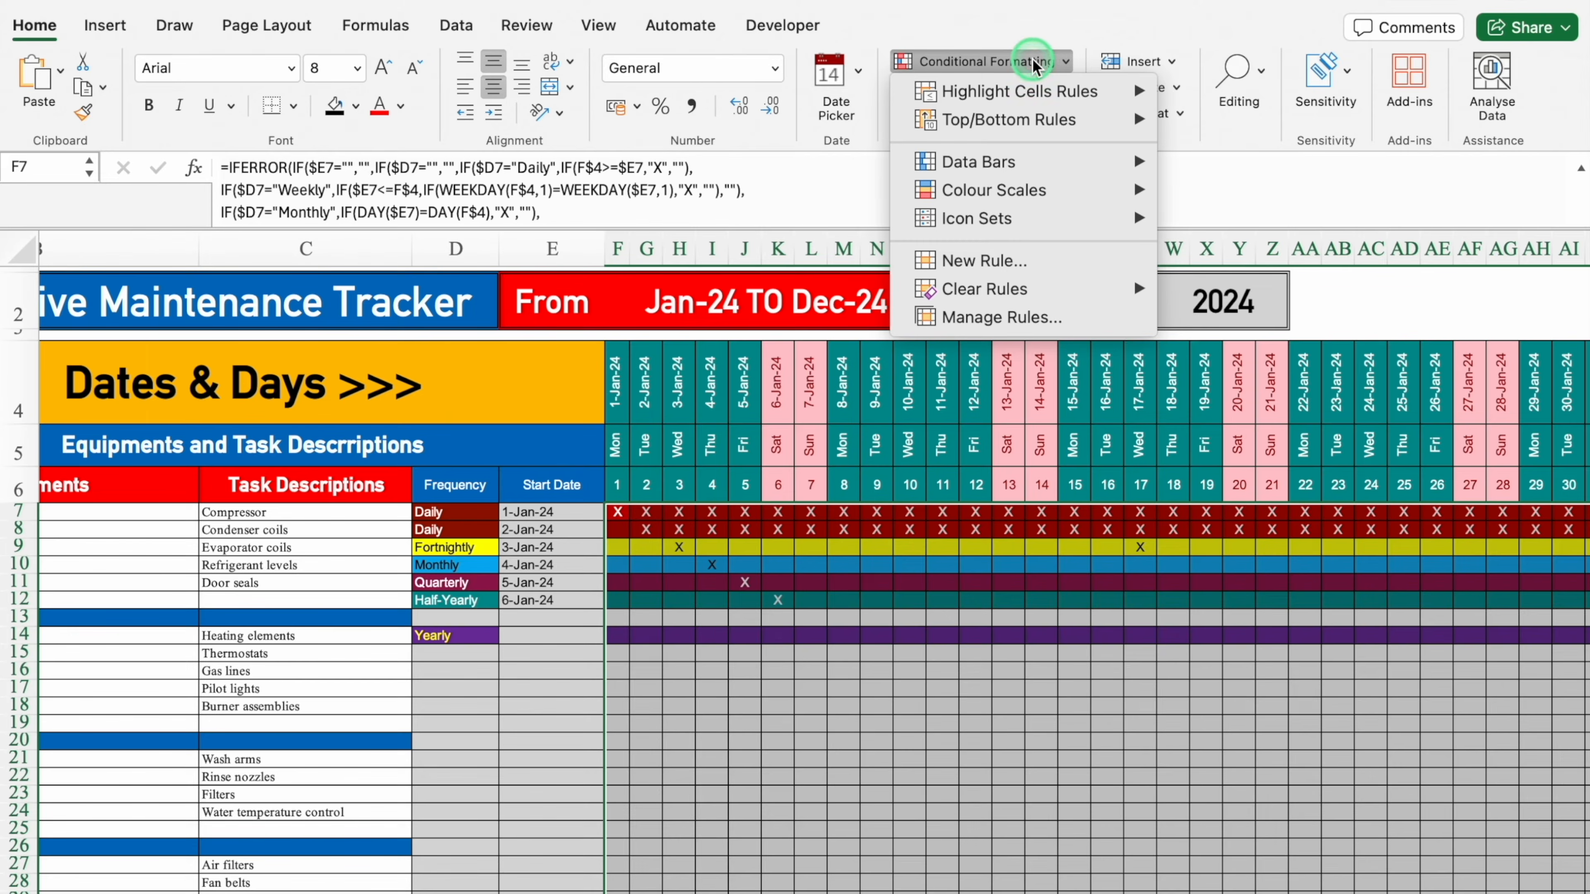
mouse_move(1026, 92)
click(1249, 182)
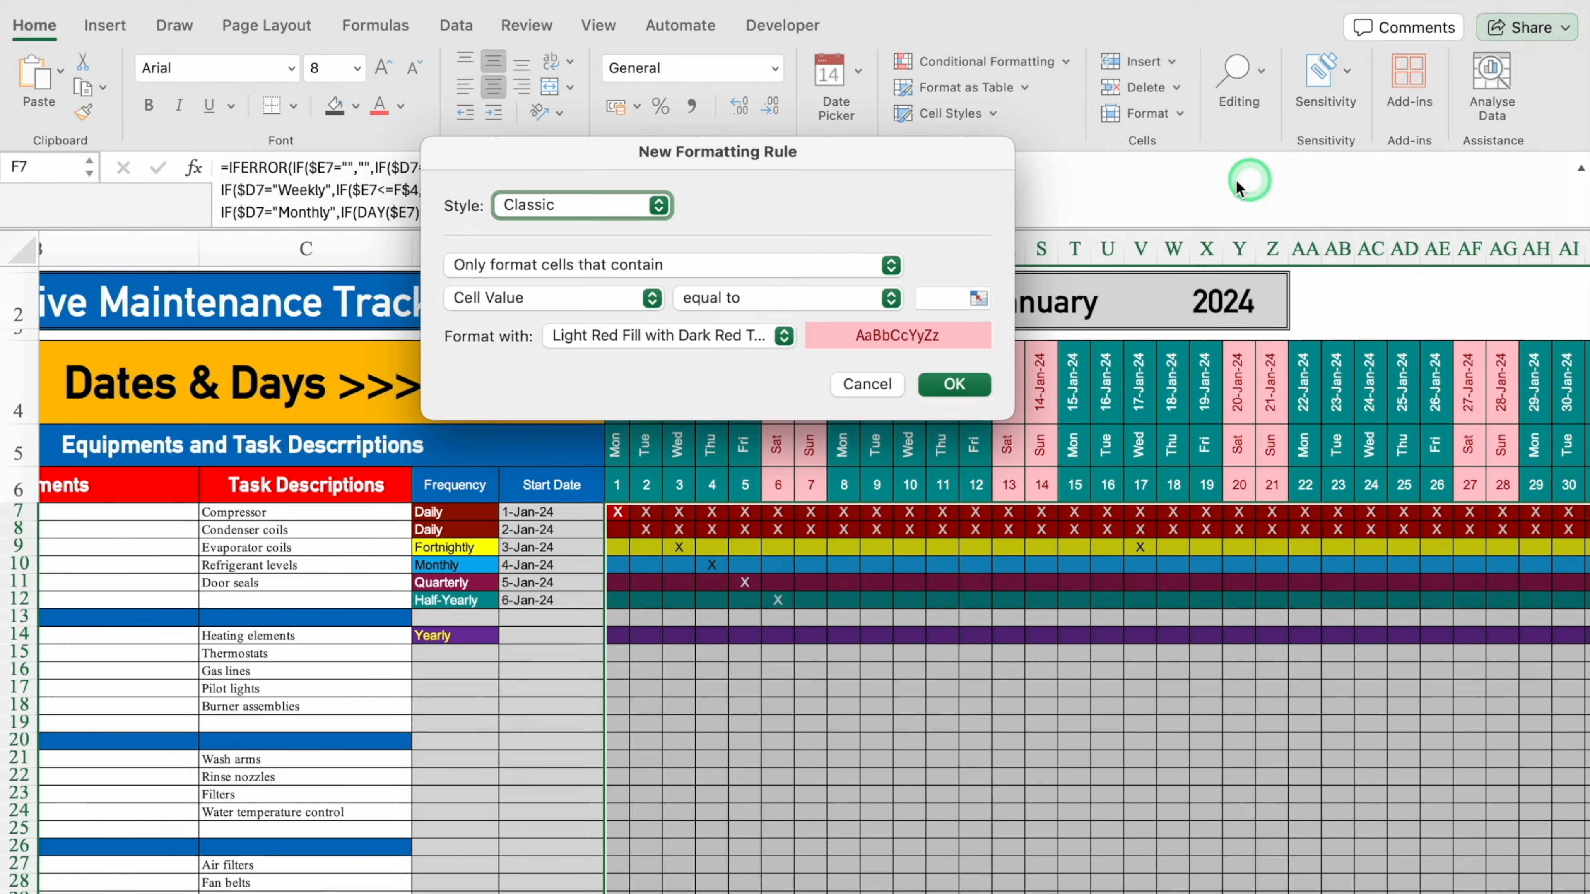
click(940, 299)
click(1156, 474)
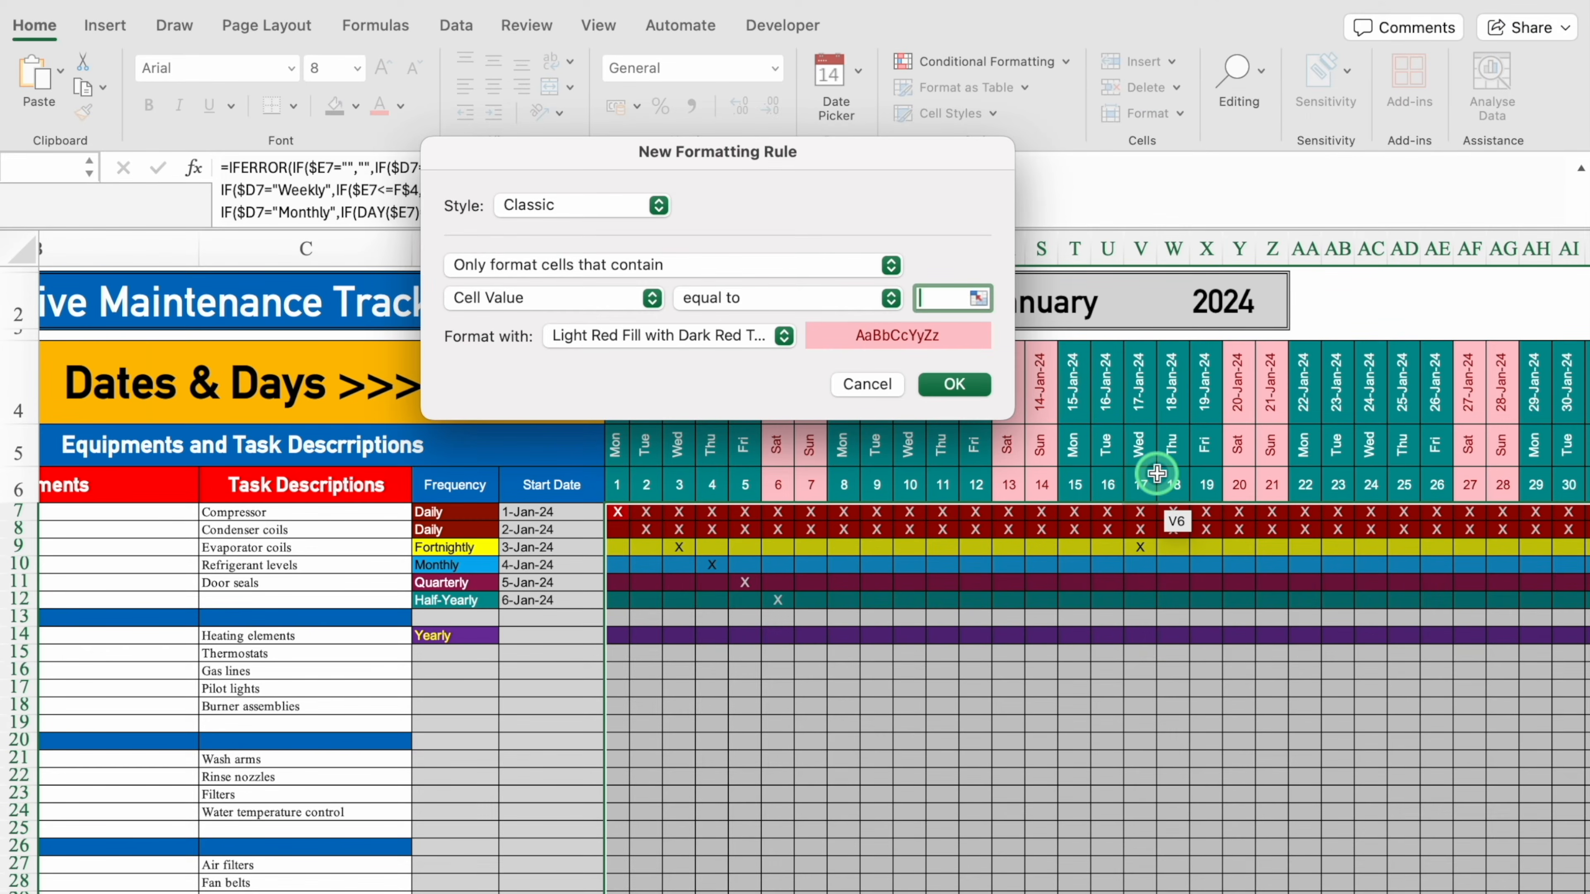
text("")
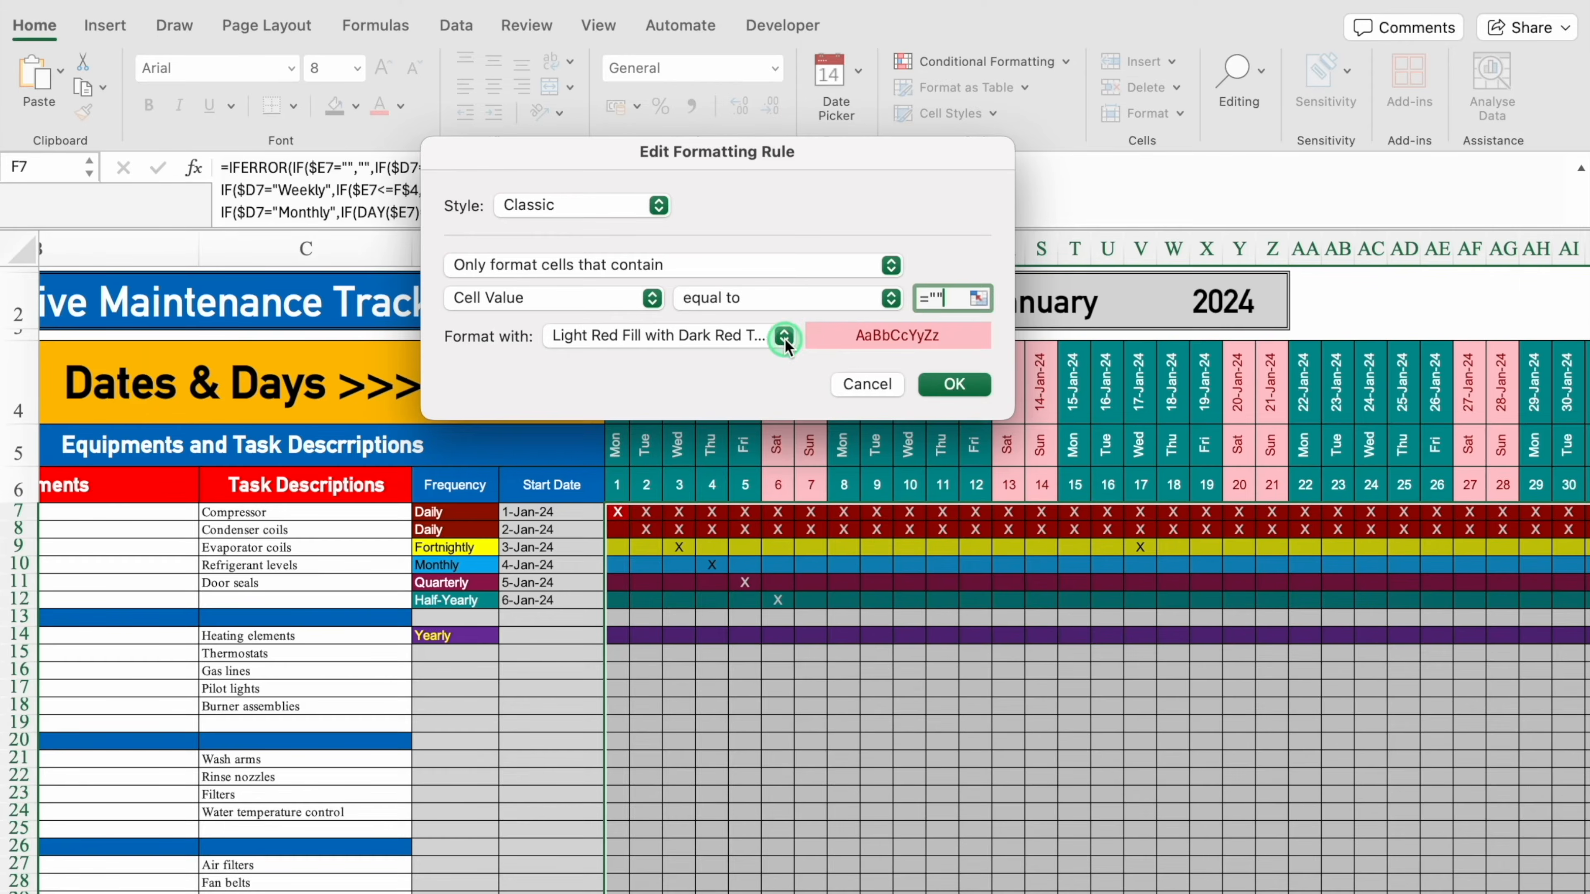
Format the empty-value rule with no background colour and automatic font colour, and apply it
click(784, 336)
click(689, 491)
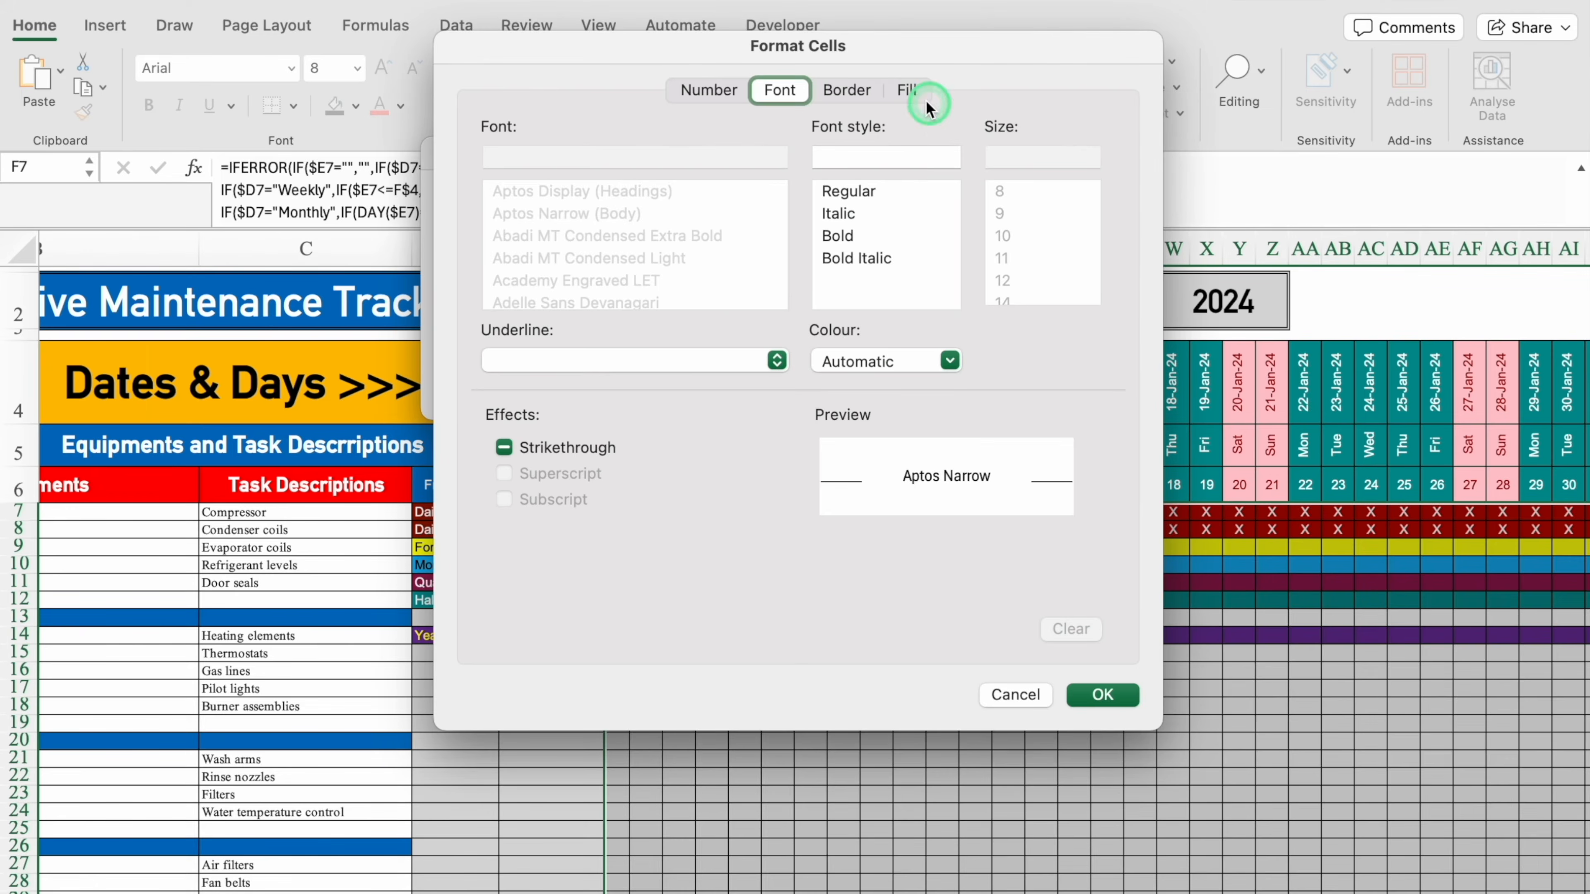
click(911, 91)
click(725, 180)
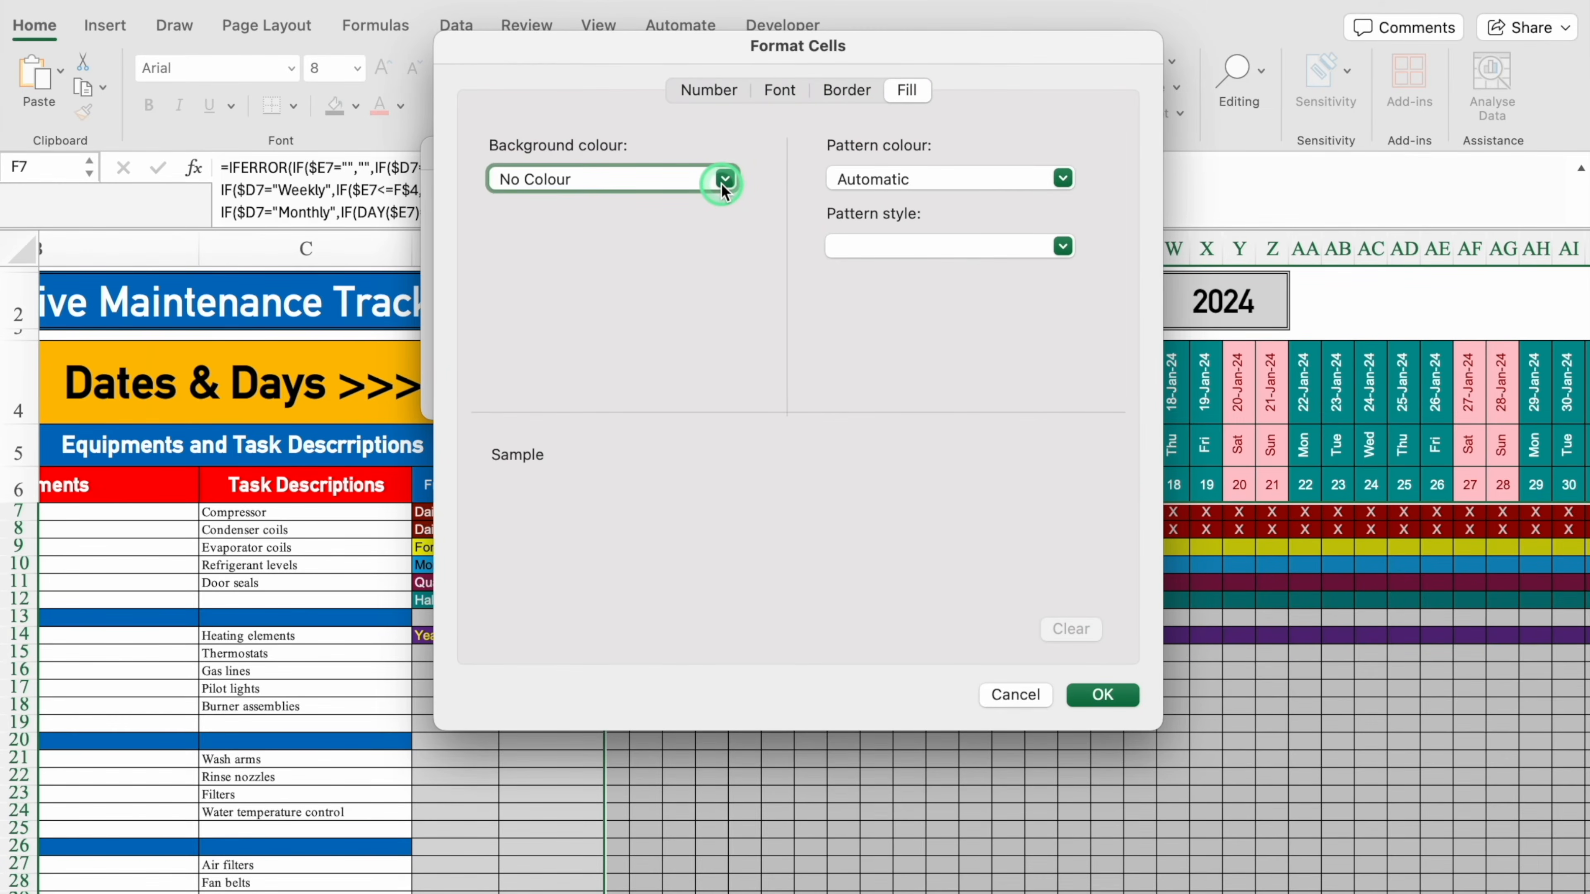
click(794, 94)
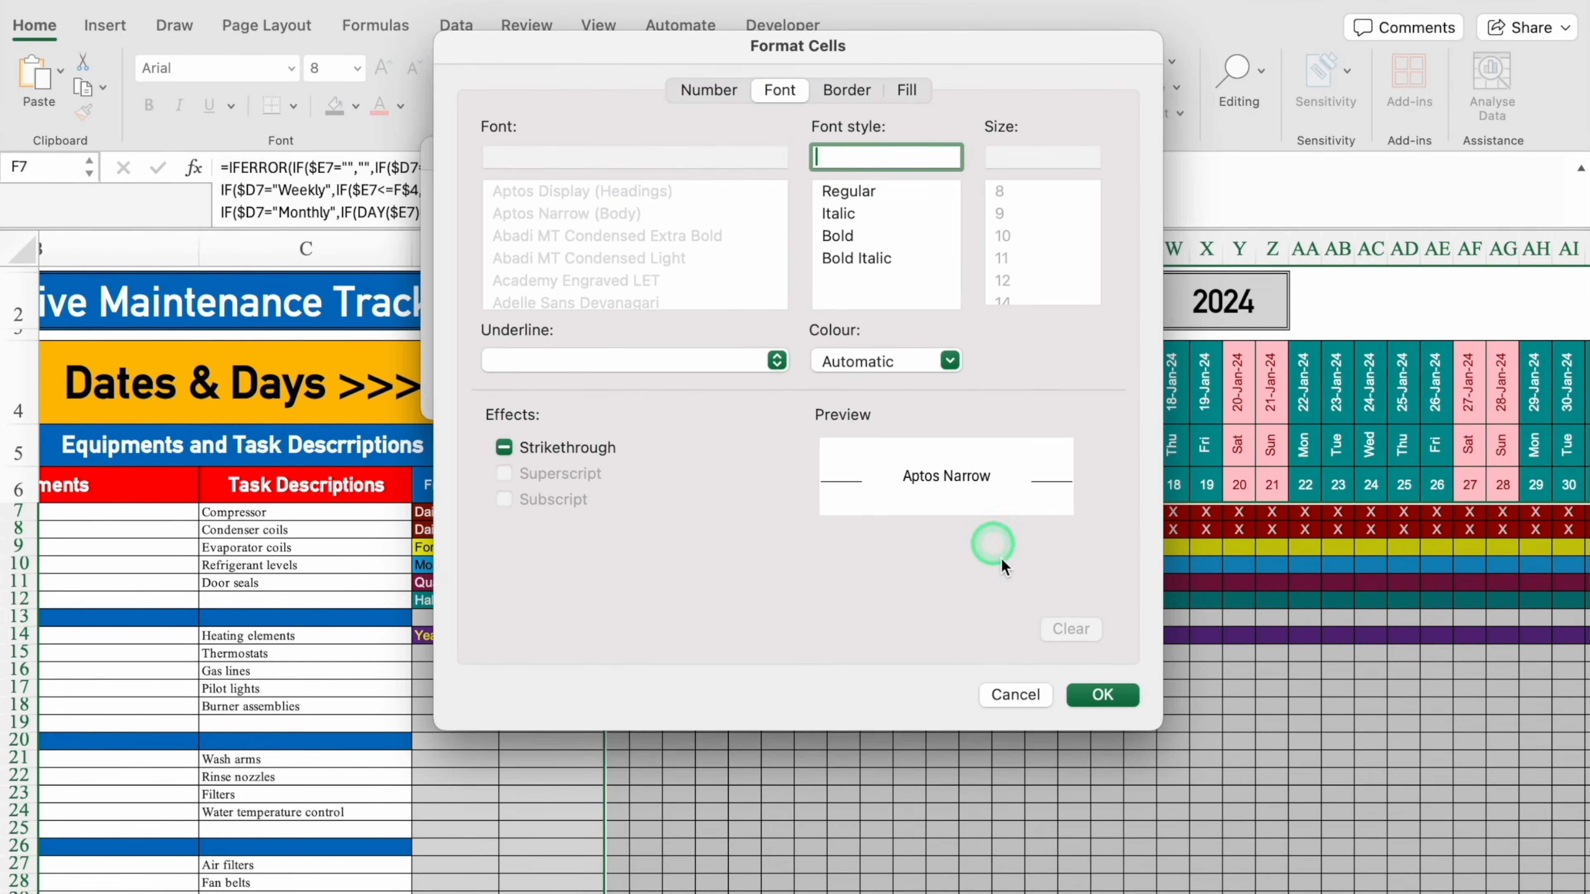
click(1103, 694)
click(956, 392)
click(622, 580)
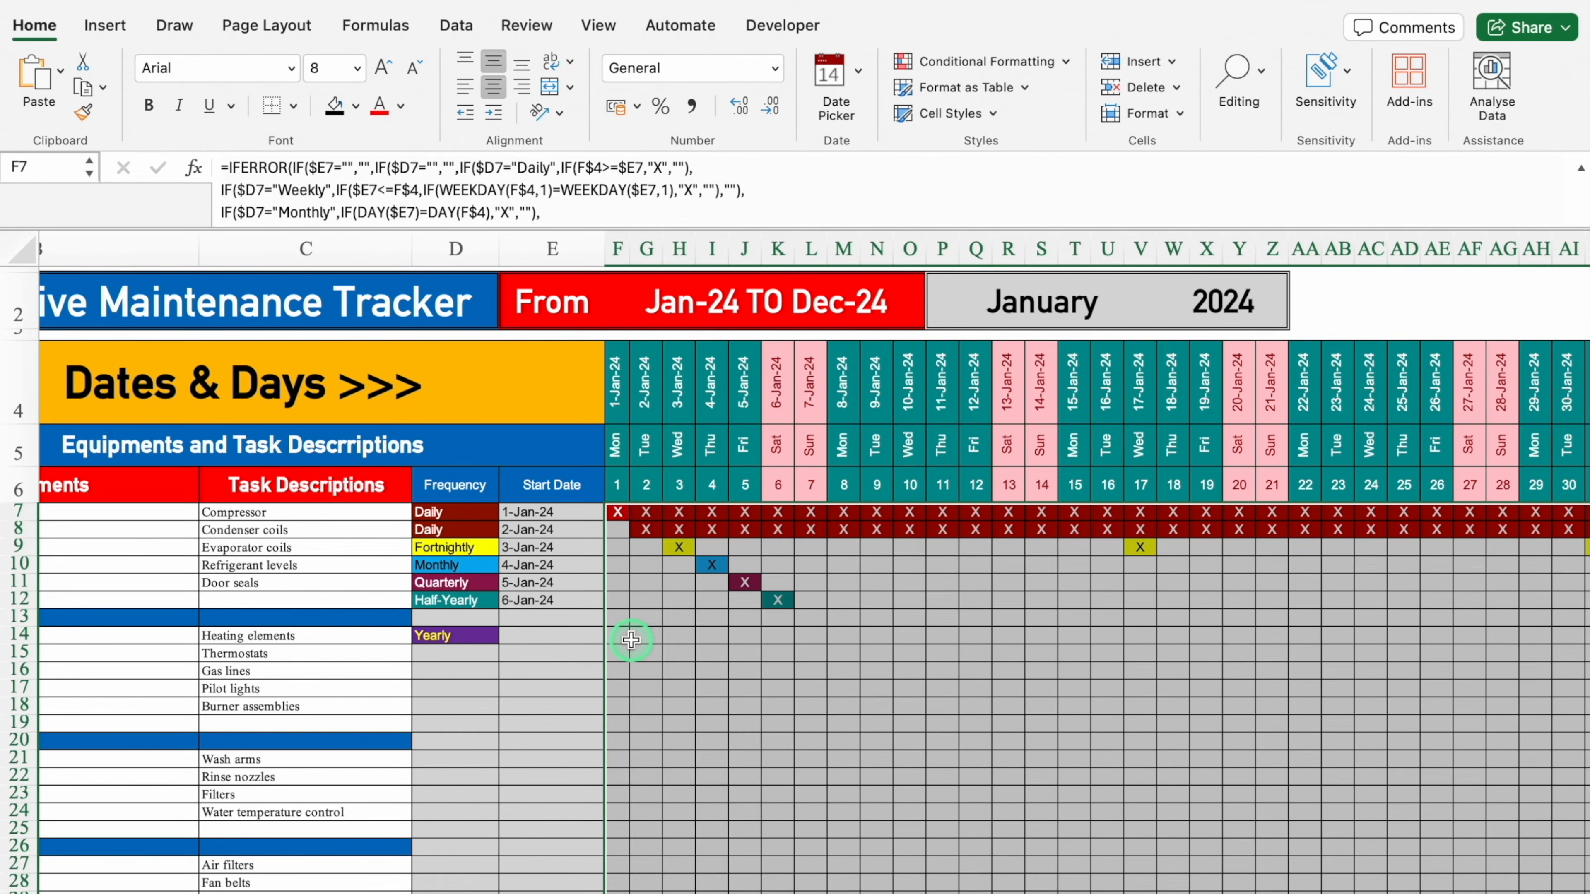
Enter 1/1/24 as the start date of the yearly Heating elements task in E14
click(632, 681)
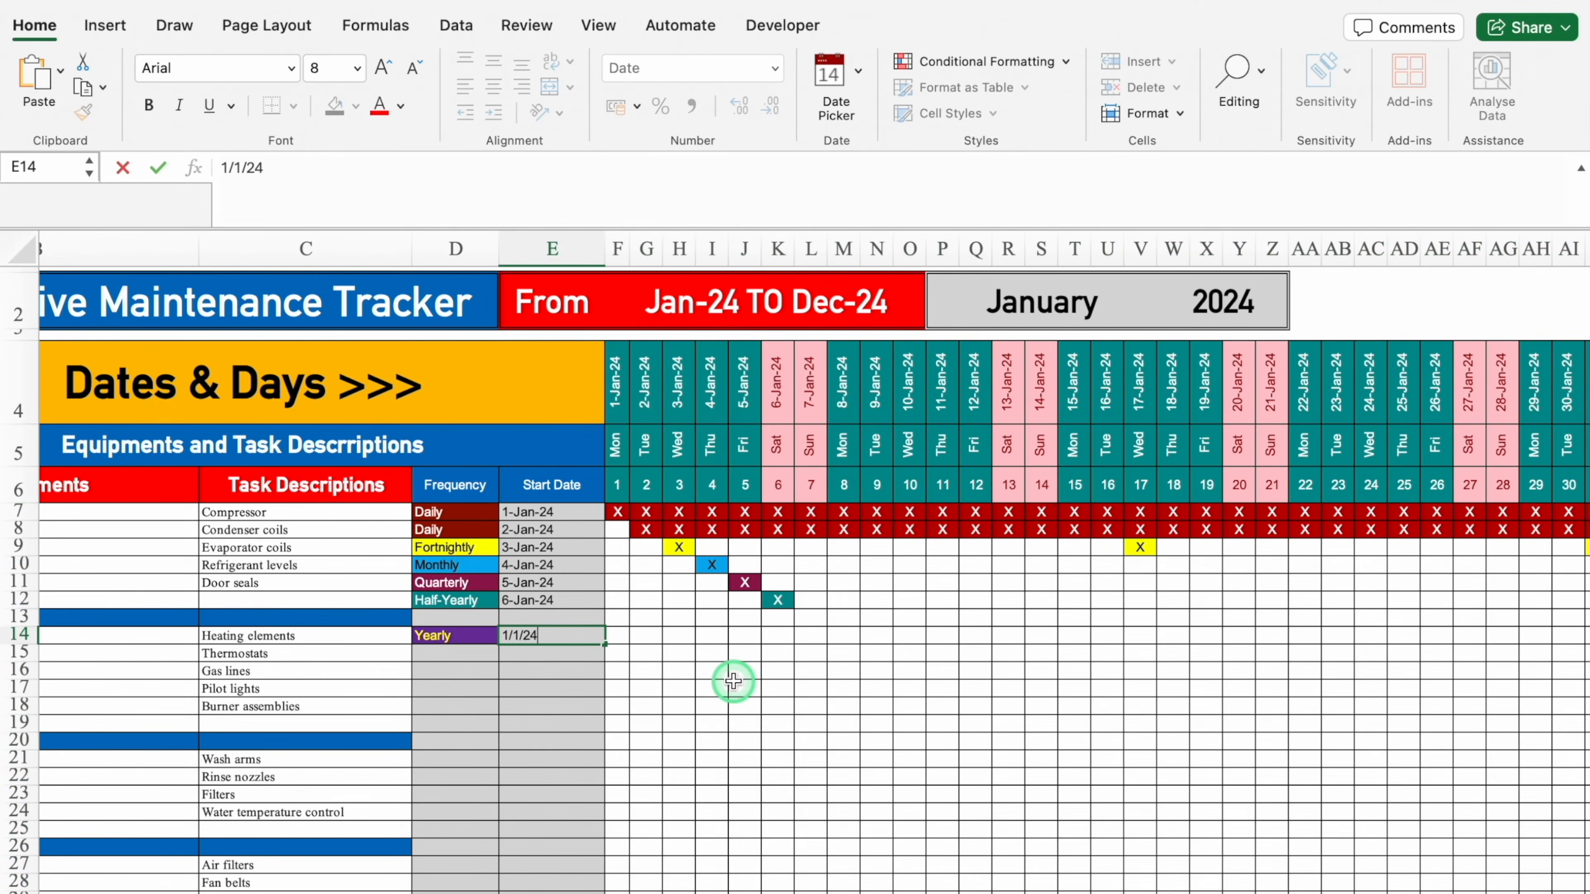
key(Return)
scroll(563, 501, left, 3)
drag(391, 249, 356, 268)
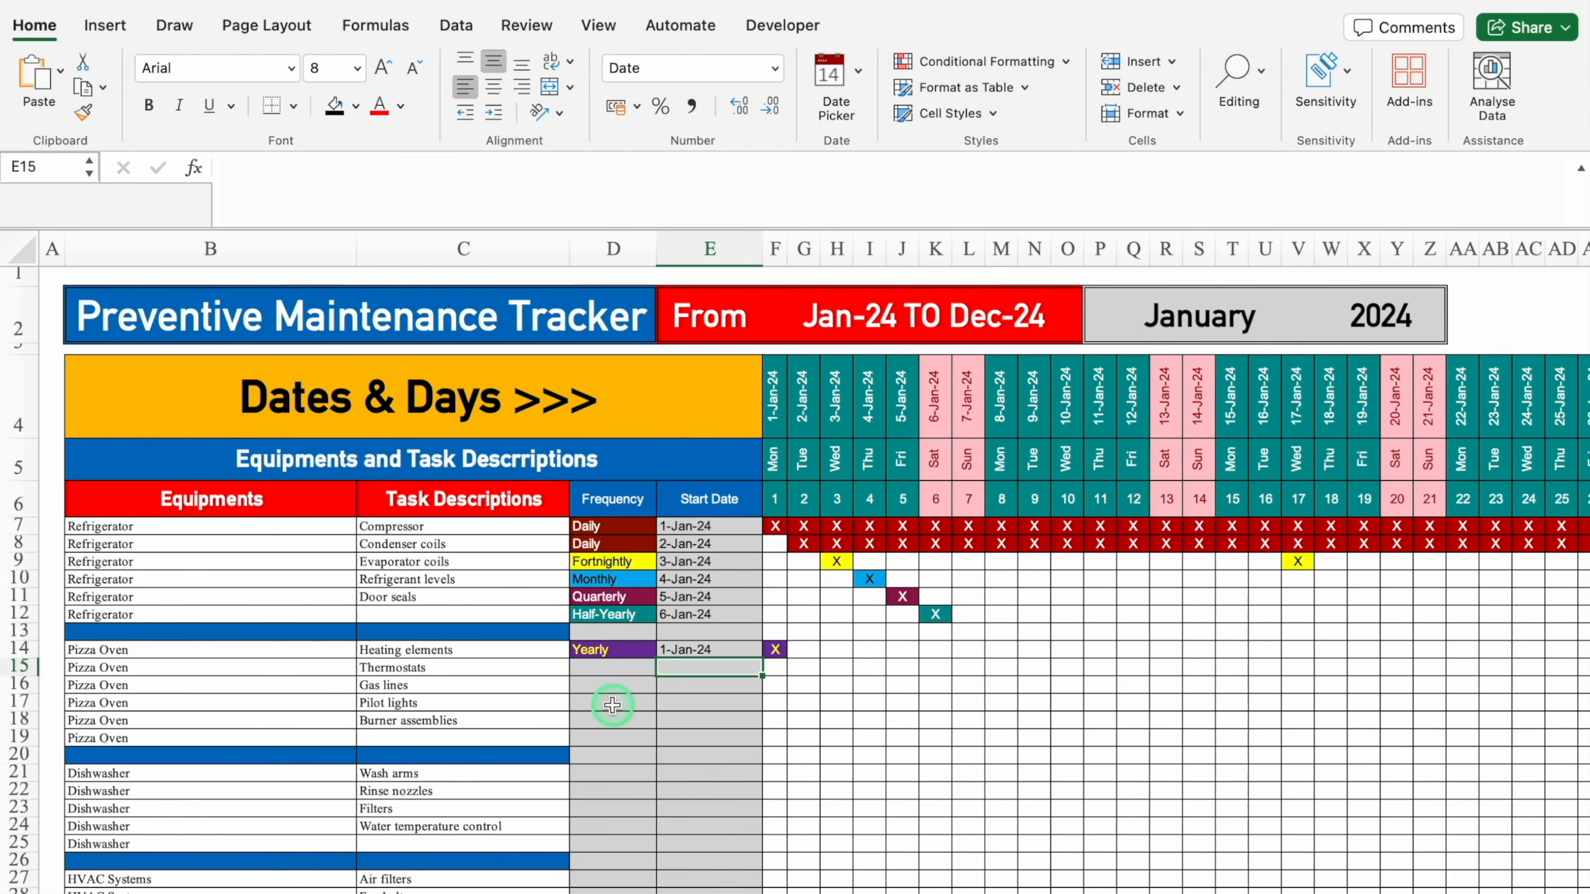
Set the Pilot lights task in row 17 to Daily frequency with the start date 1/1/24
click(612, 705)
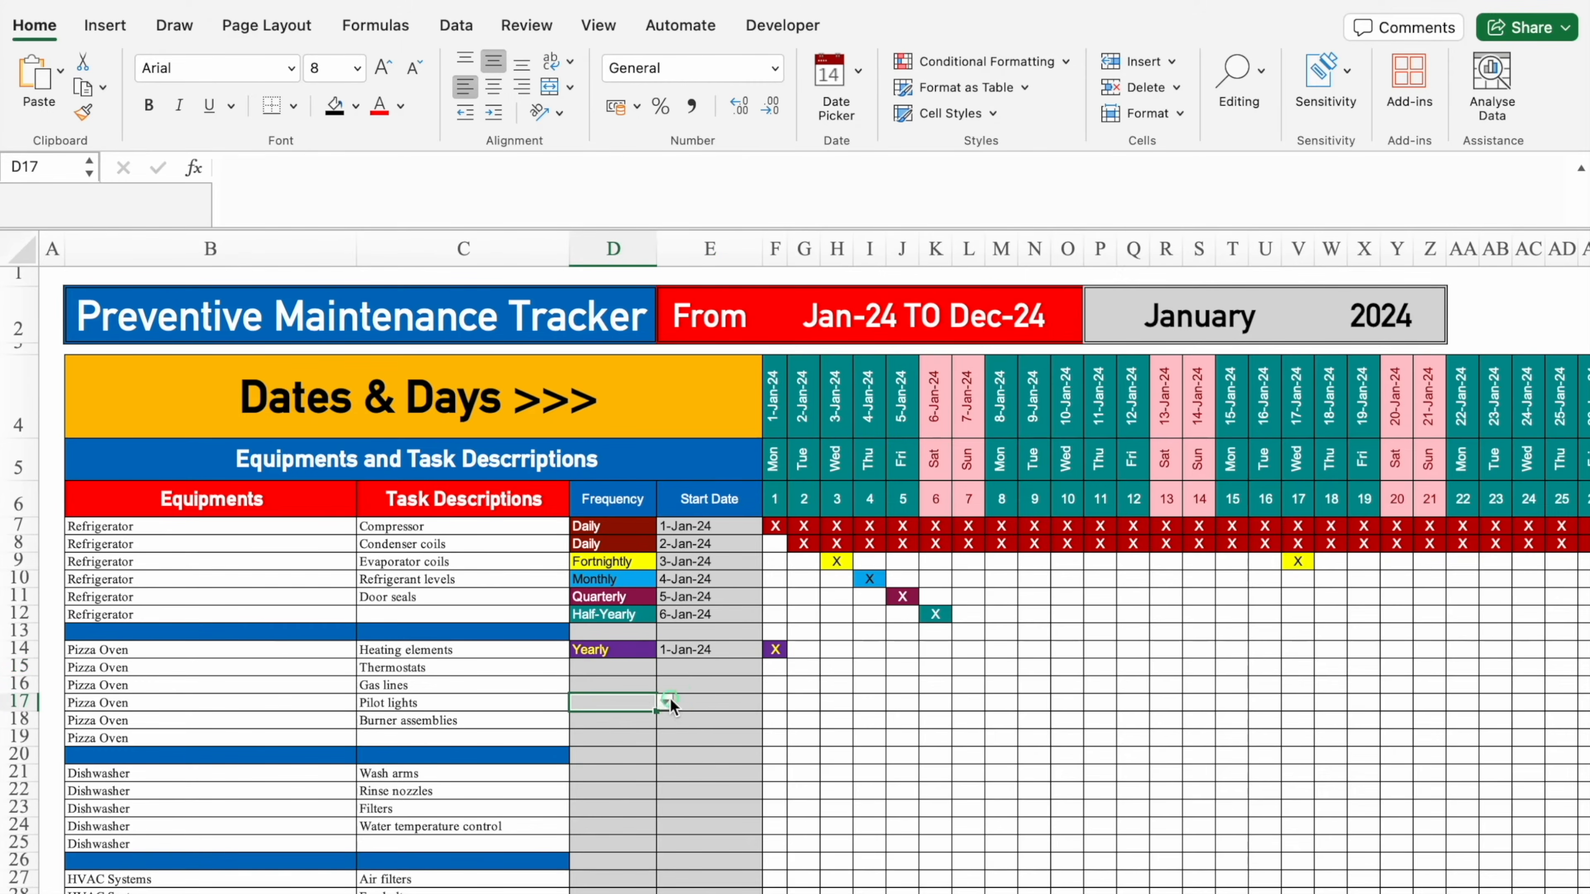
click(665, 702)
click(625, 725)
key(Tab)
text(1/)
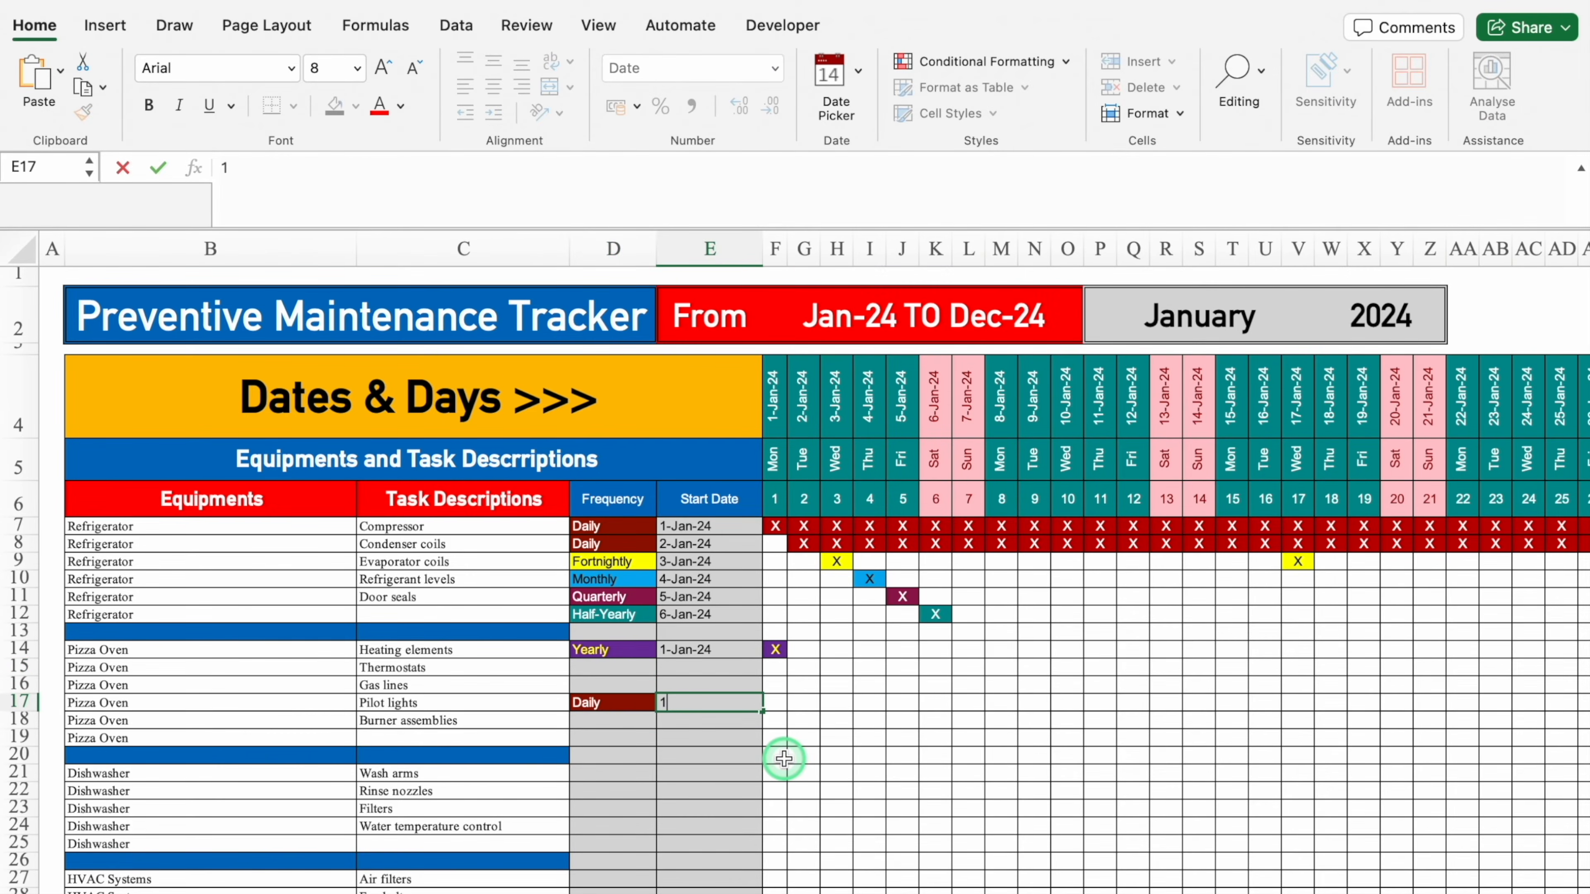
text(1/24)
key(Return)
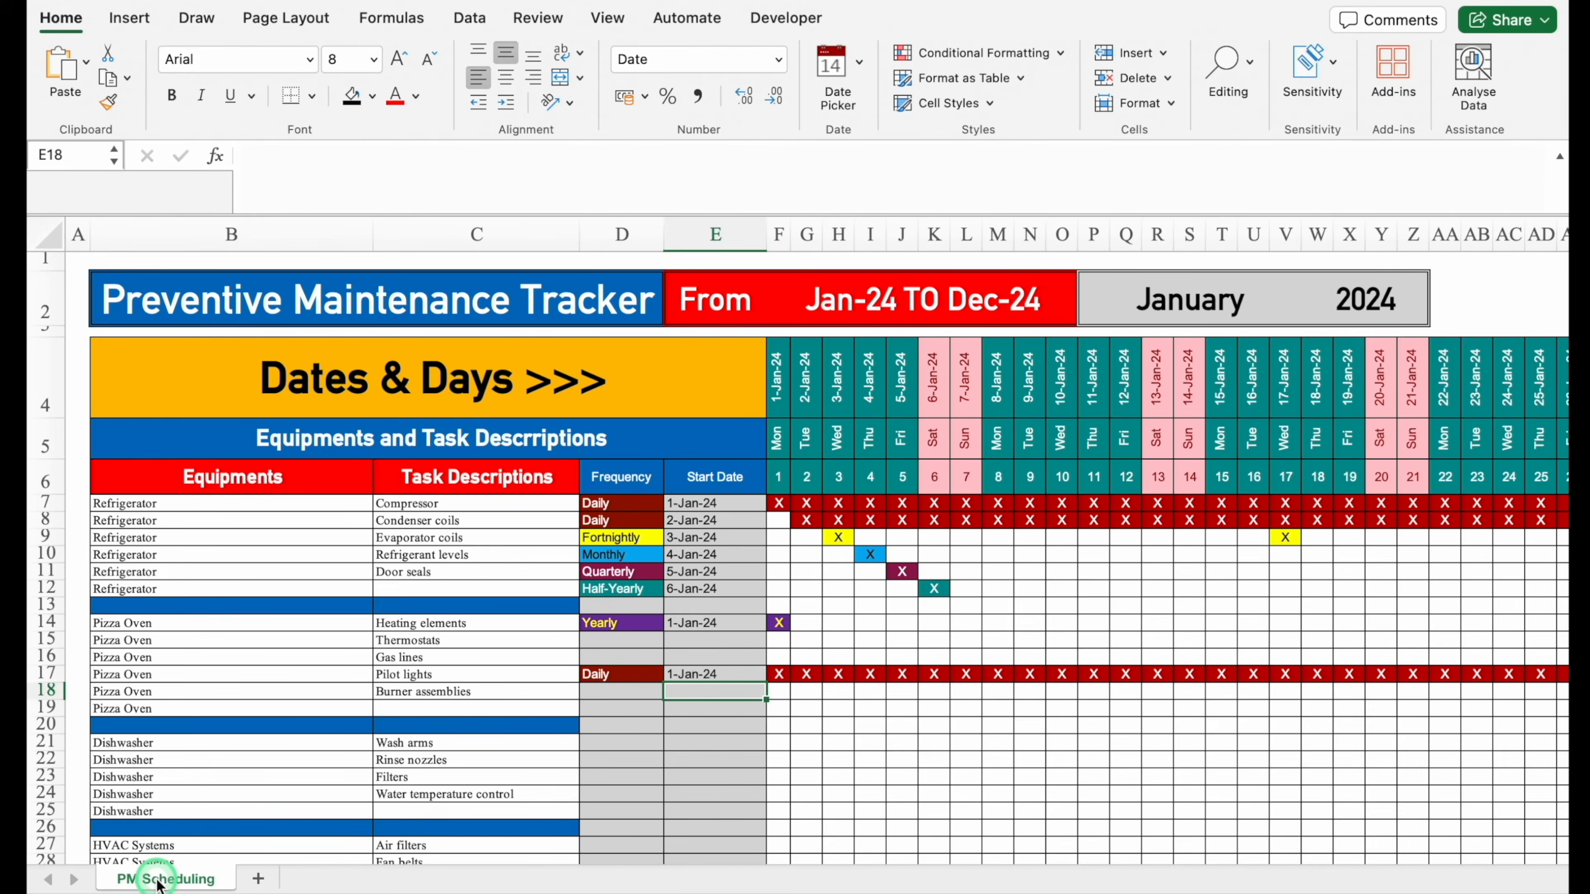
Duplicate the PM Scheduling sheet and name the copy Mark Status
drag(158, 883, 161, 880)
drag(260, 883, 263, 883)
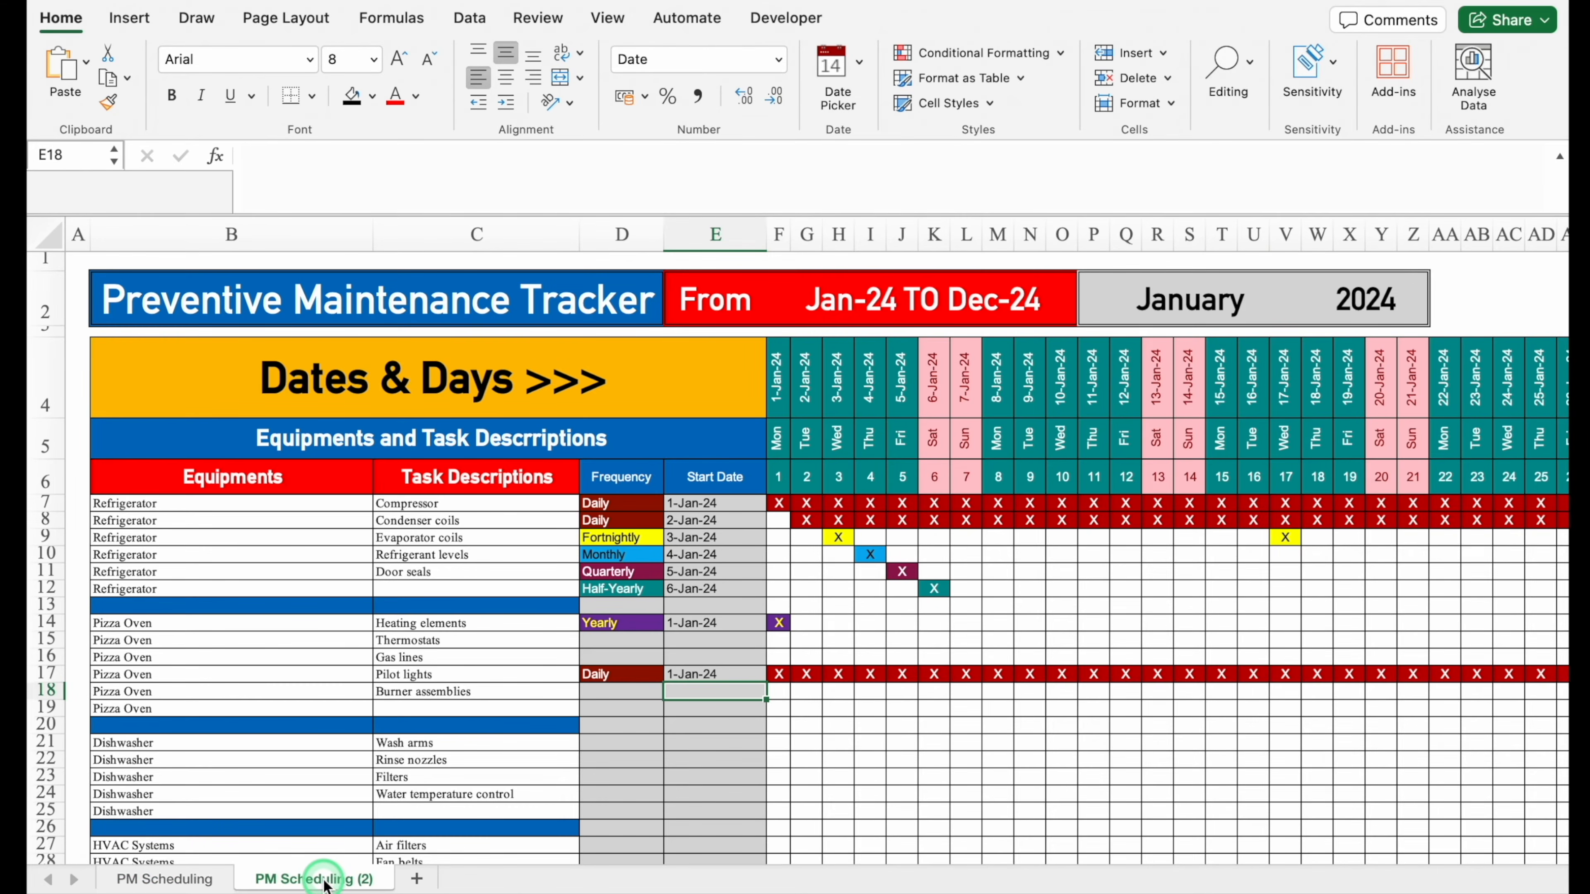
text(Mark Status)
Clear the month and year values from P2:Z2 on the Mark Status sheet
click(1151, 295)
drag(1256, 295, 1362, 293)
key(Delete)
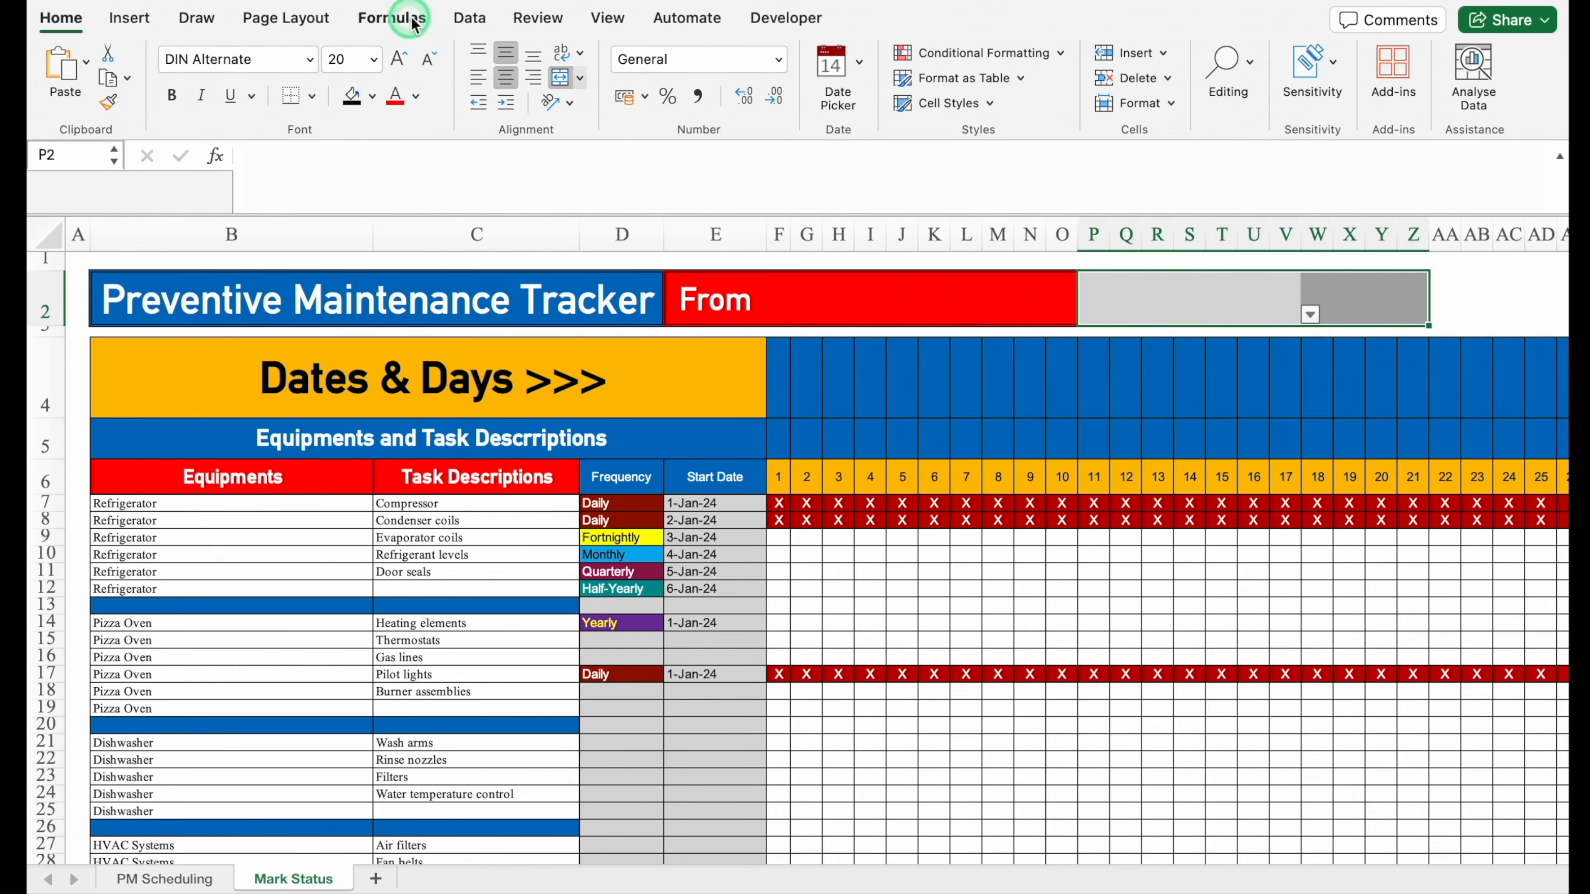
Remove all data validation from the month and year cells in P2:Z2
click(470, 18)
click(1121, 61)
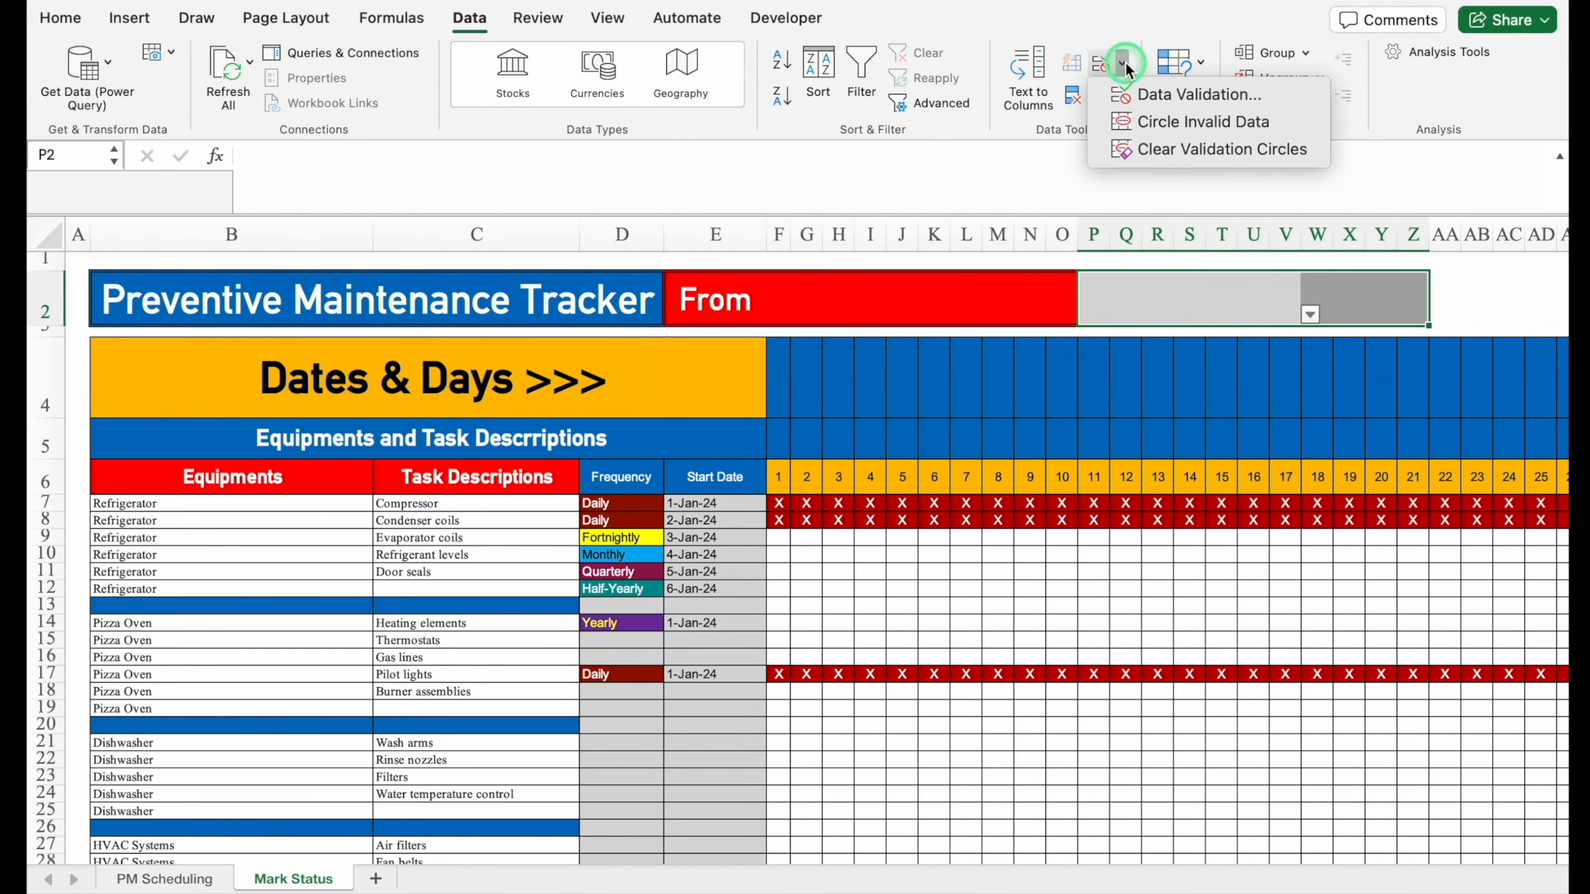
click(1179, 97)
click(848, 368)
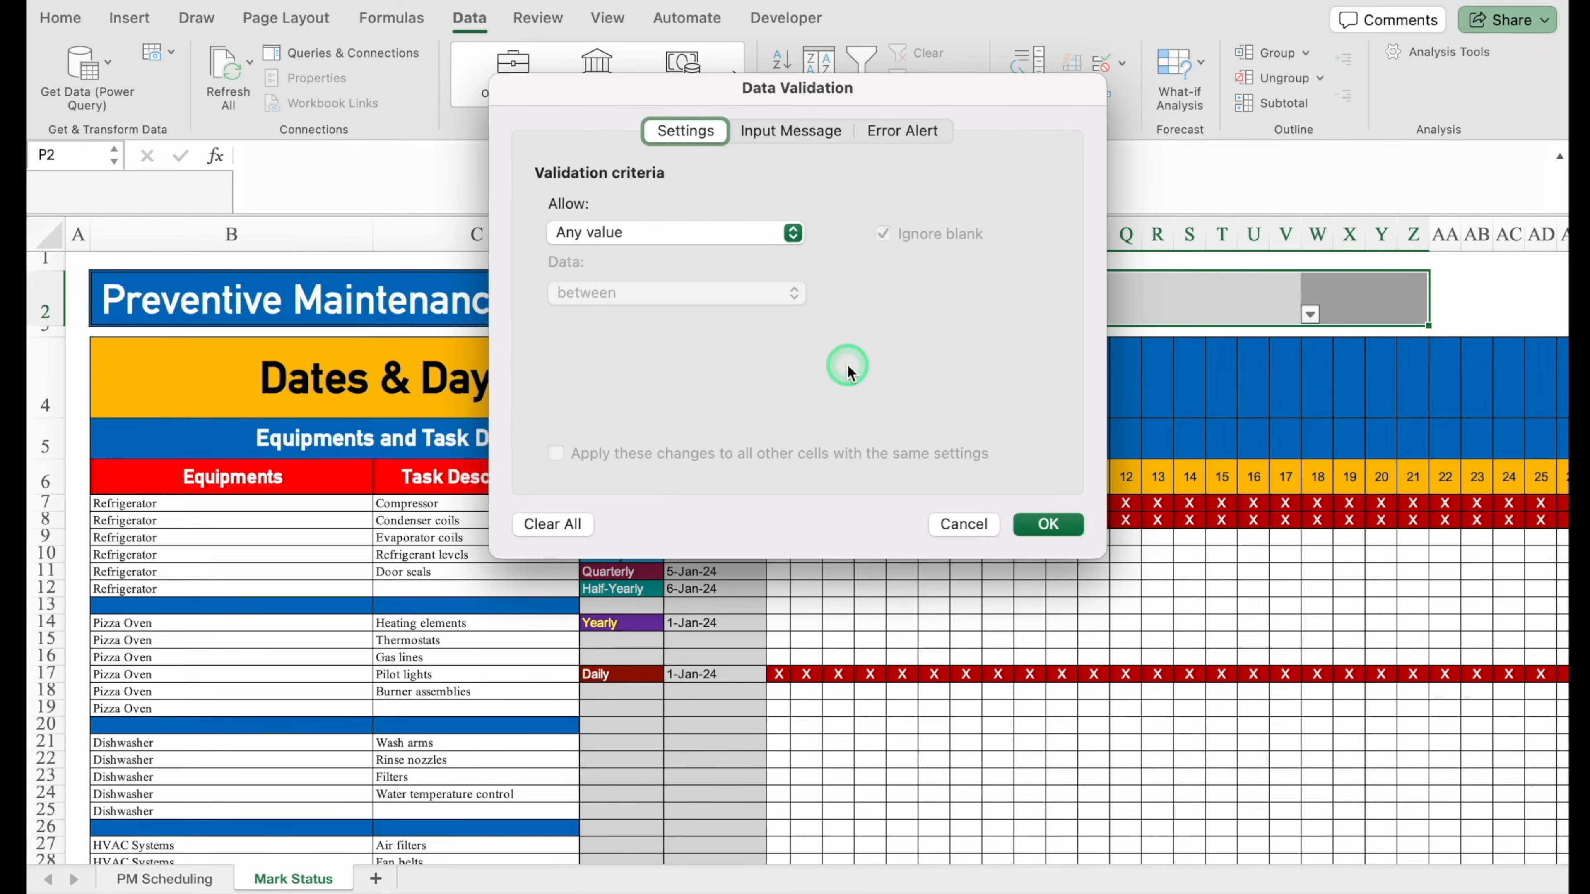
click(561, 524)
click(1046, 523)
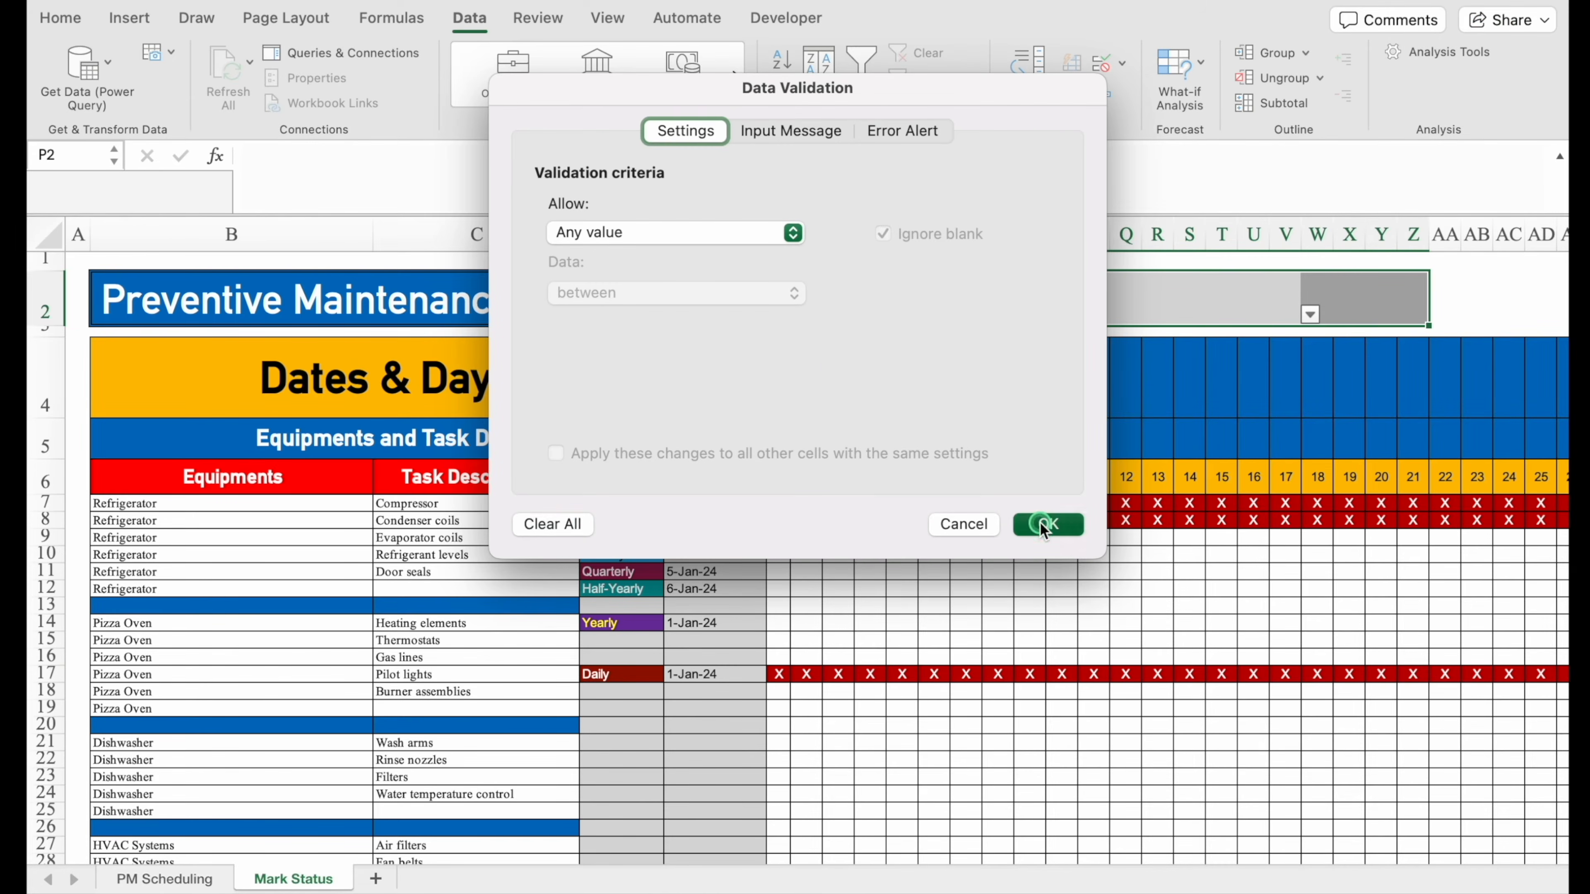
click(1476, 298)
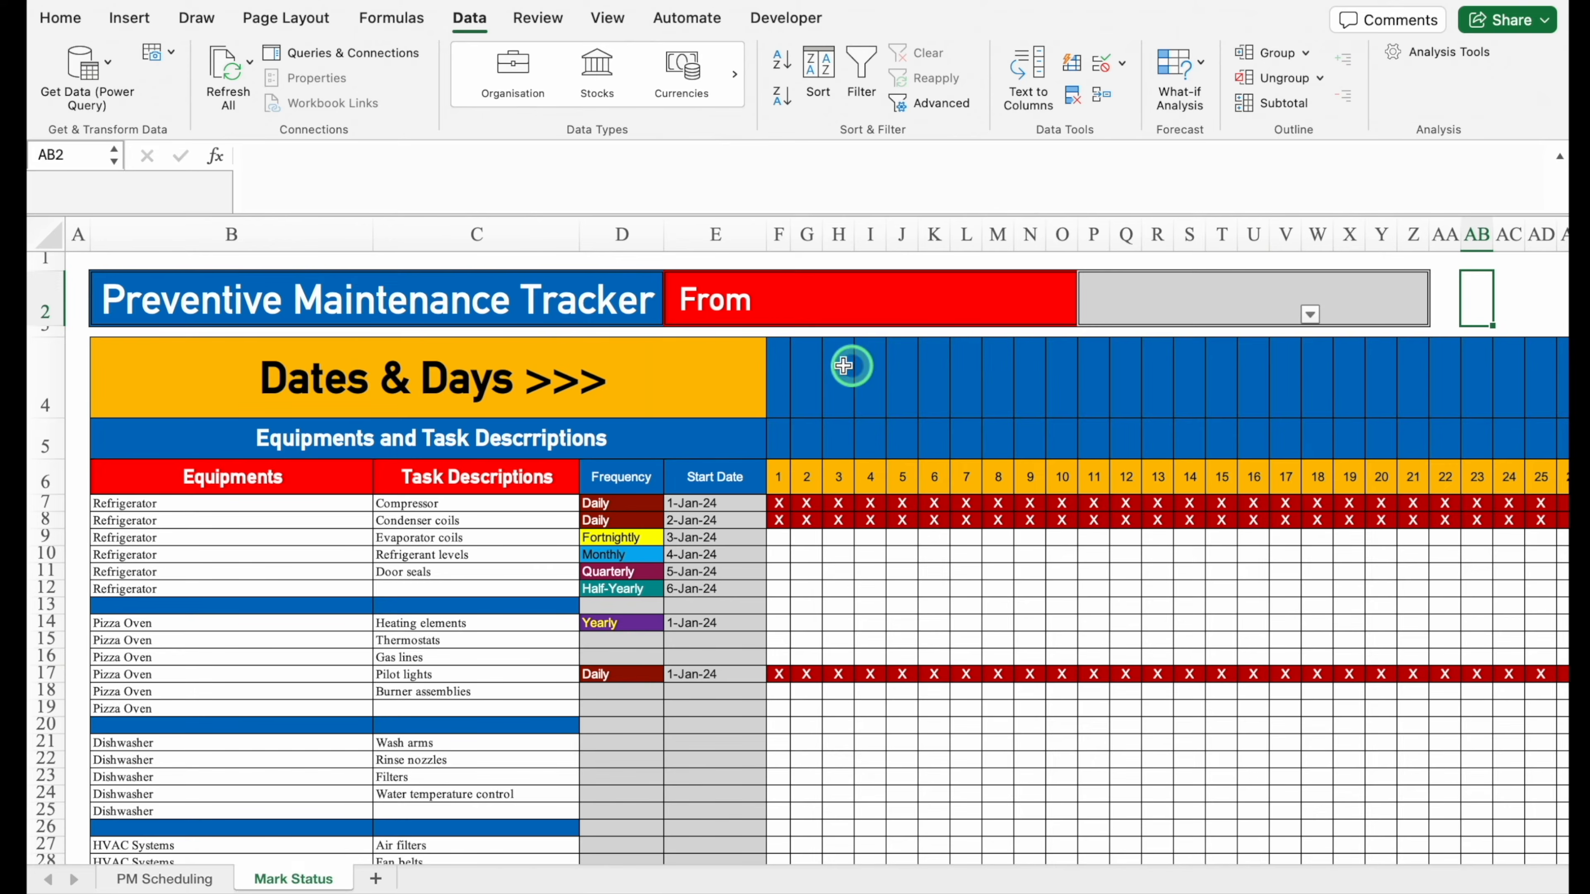
Replace the formula in F4 of Mark Status with the link ='PM Scheduling'!F4
click(779, 372)
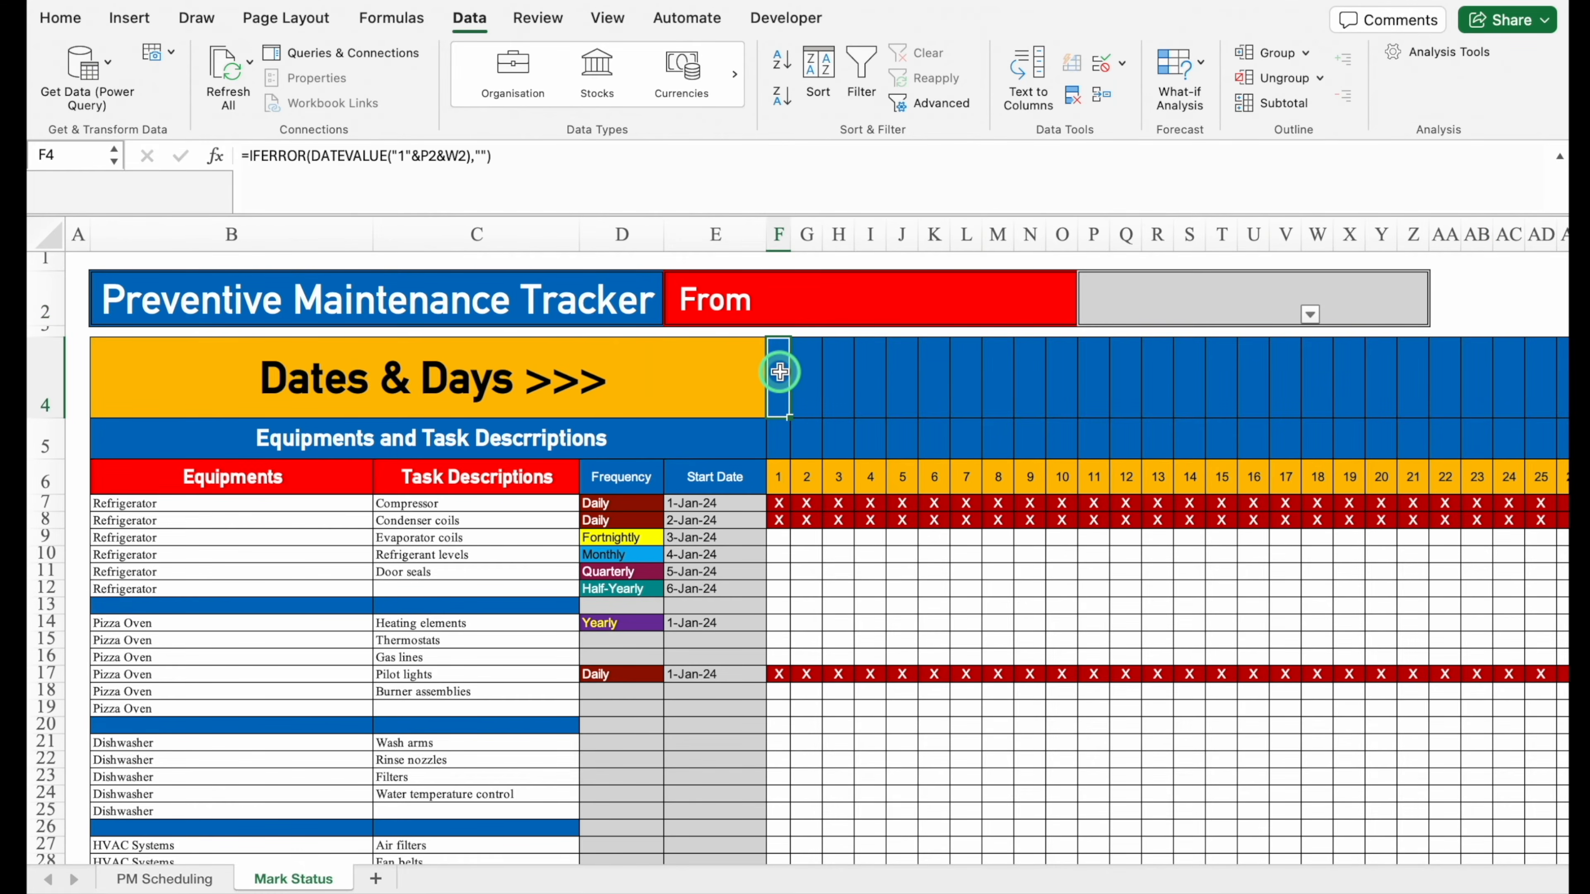
key(Delete)
text(=)
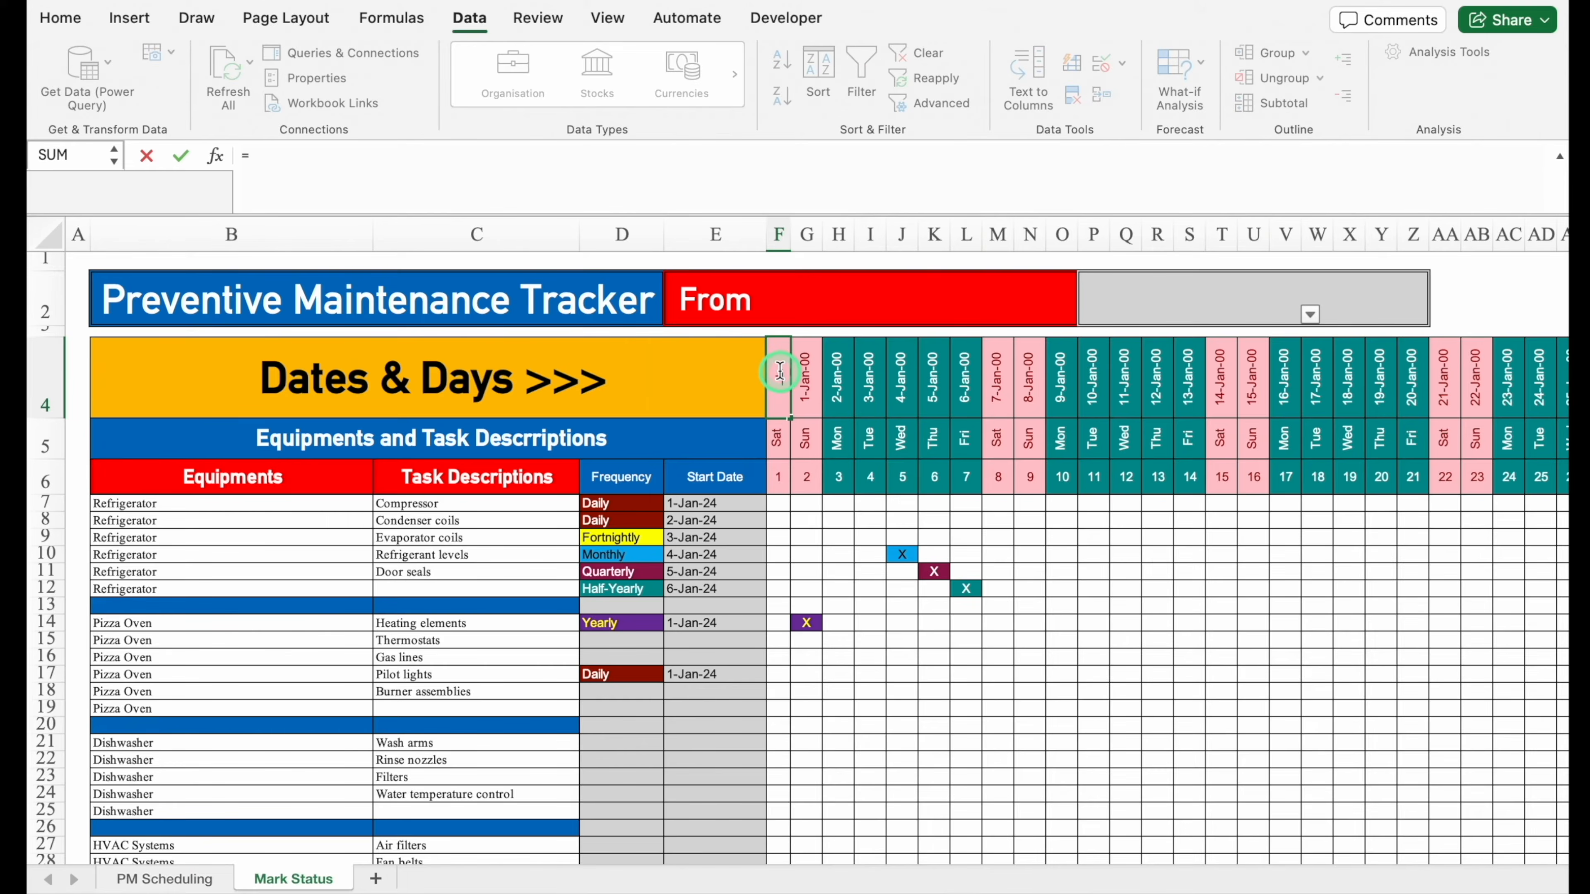
click(162, 880)
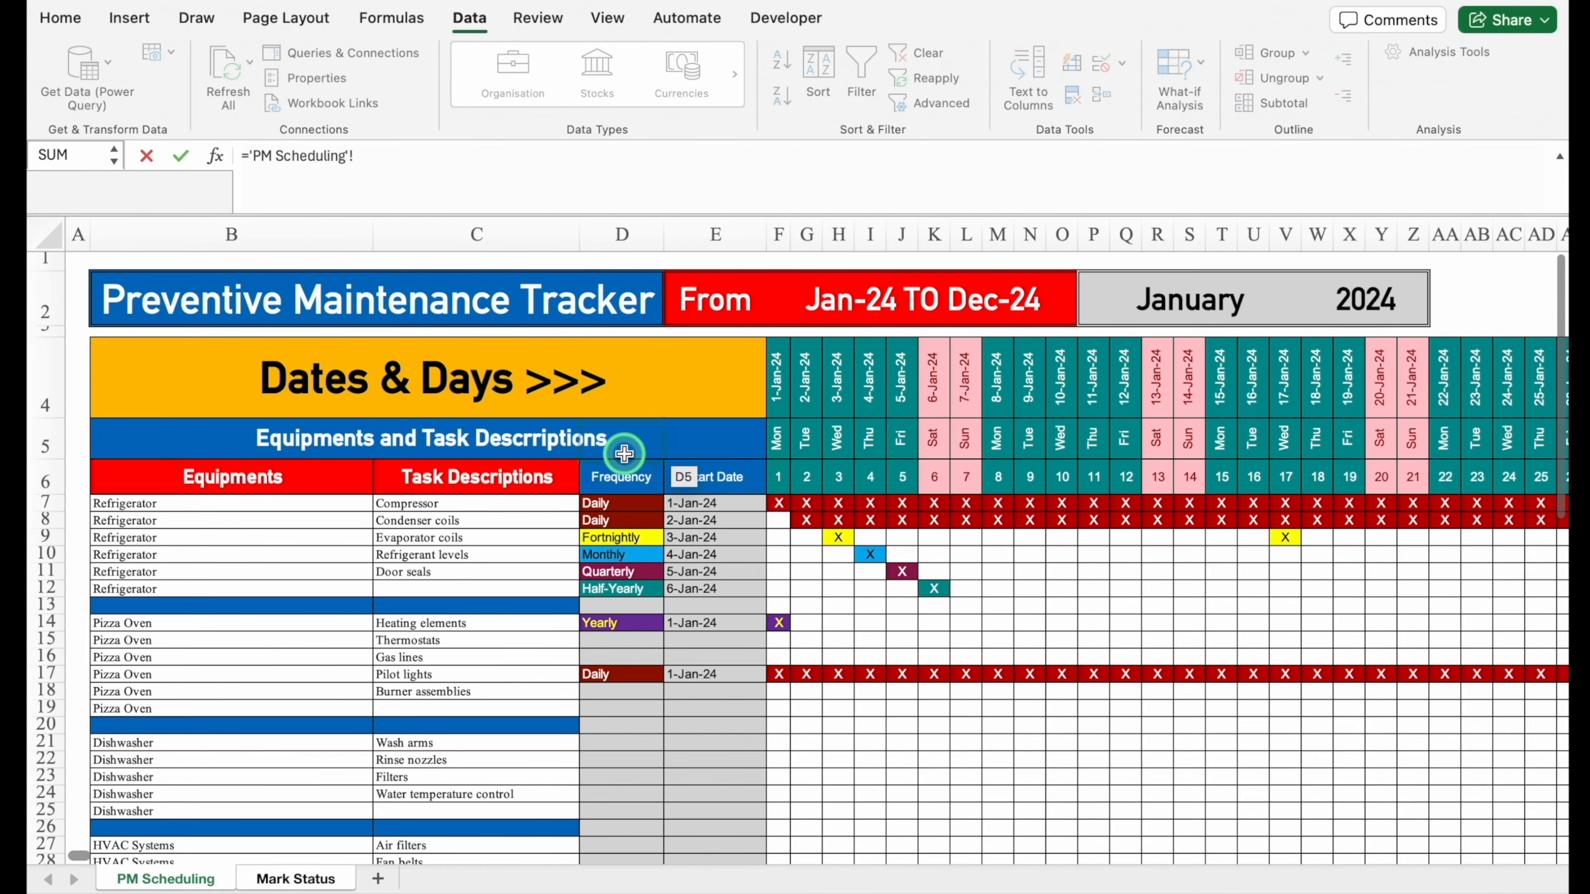
click(781, 383)
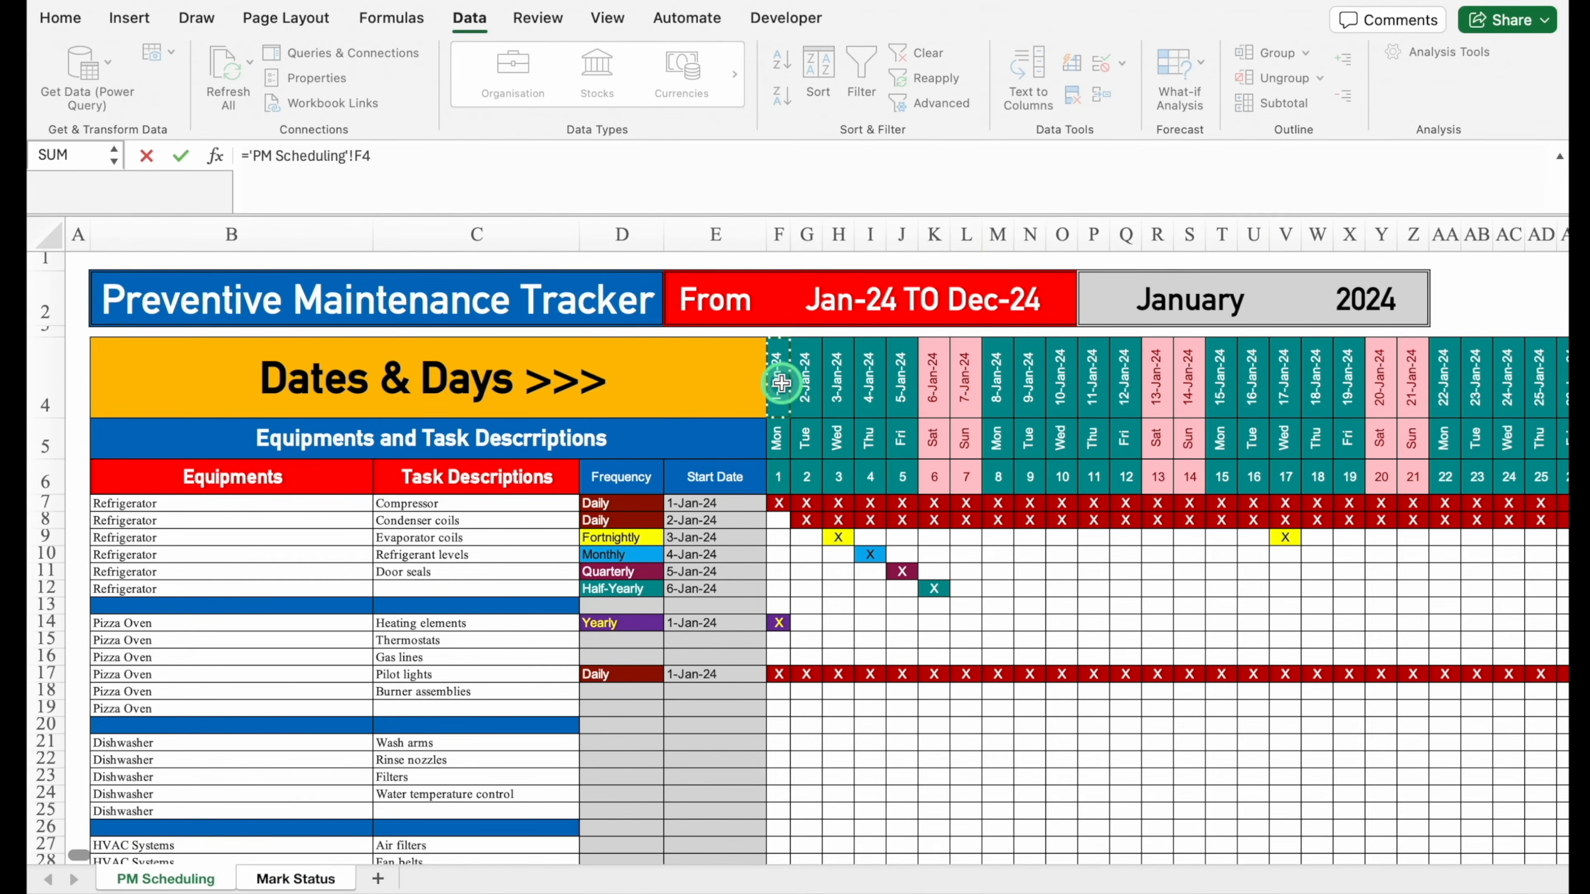
key(Return)
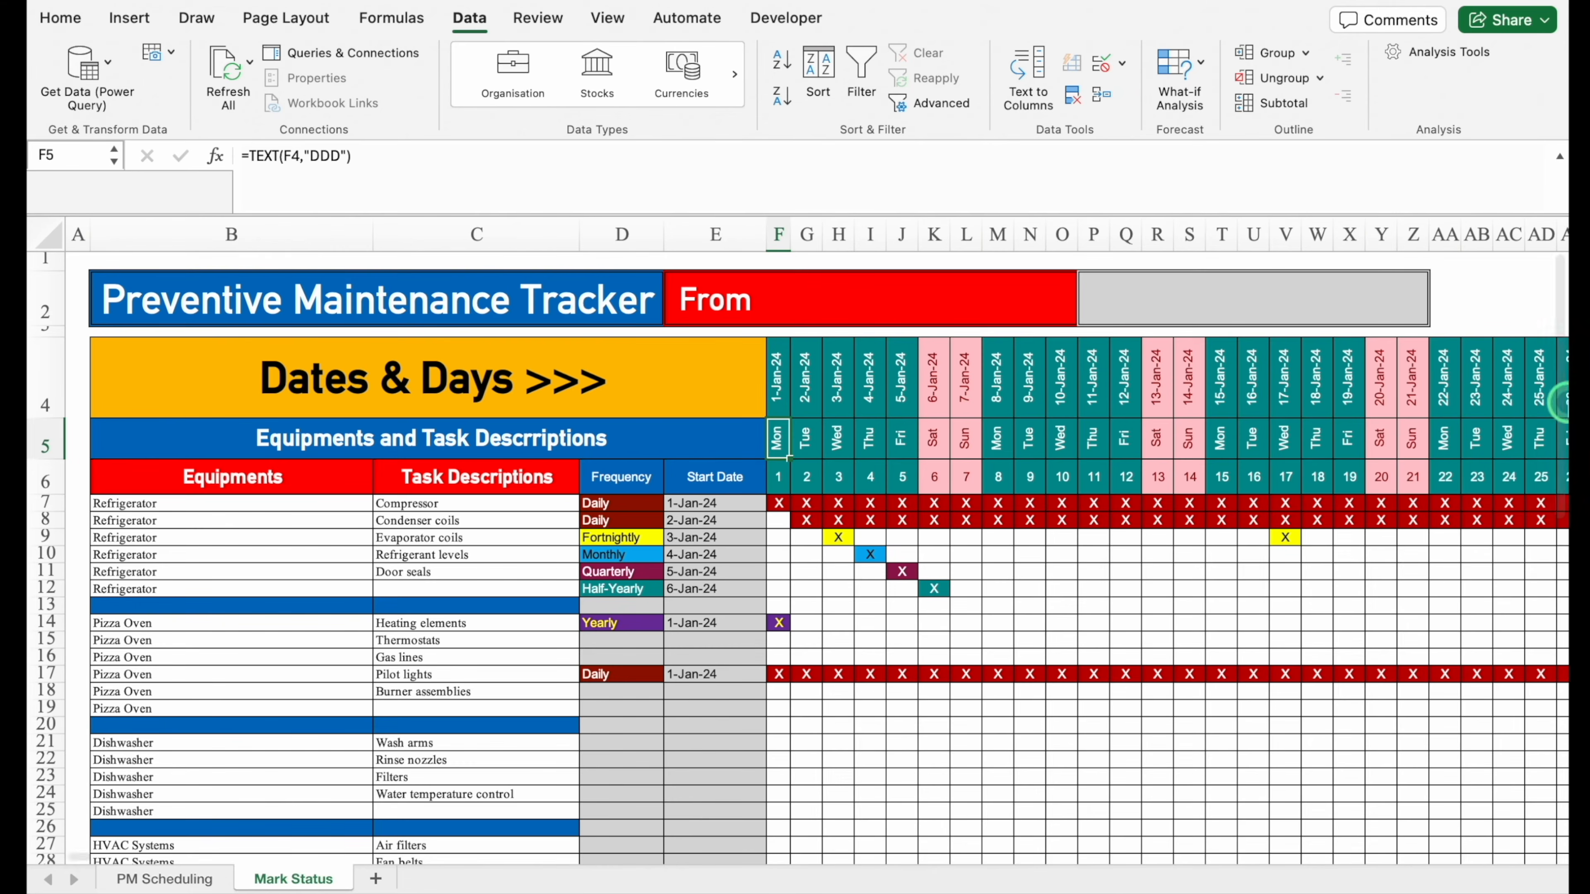
Remove the fill, merging and outer borders from the emptied month and year cells P2:Z2
click(1371, 299)
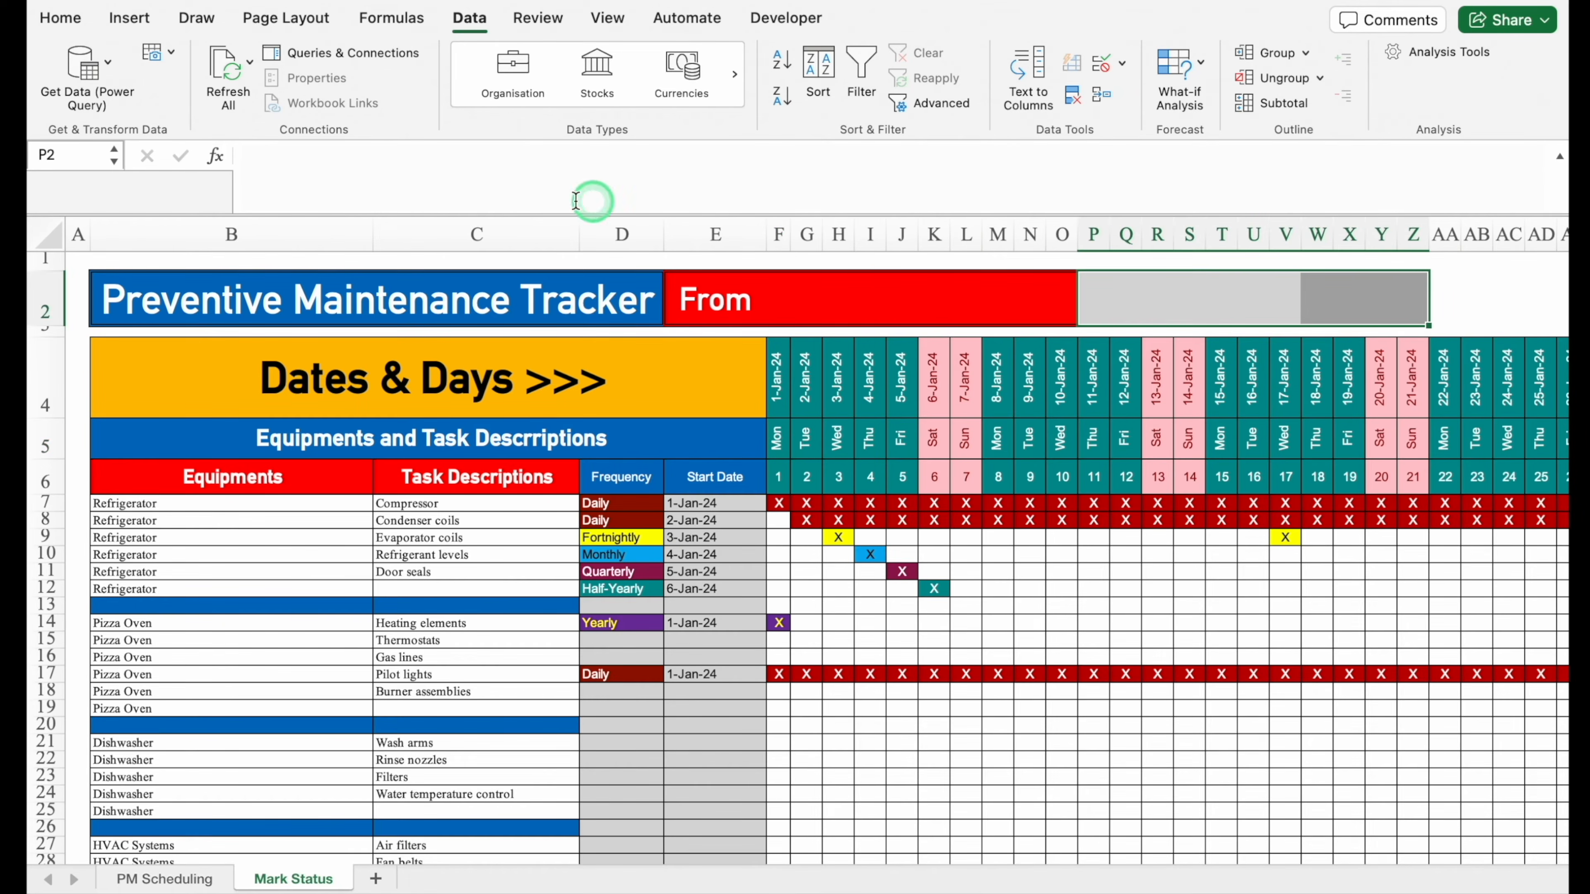
click(61, 18)
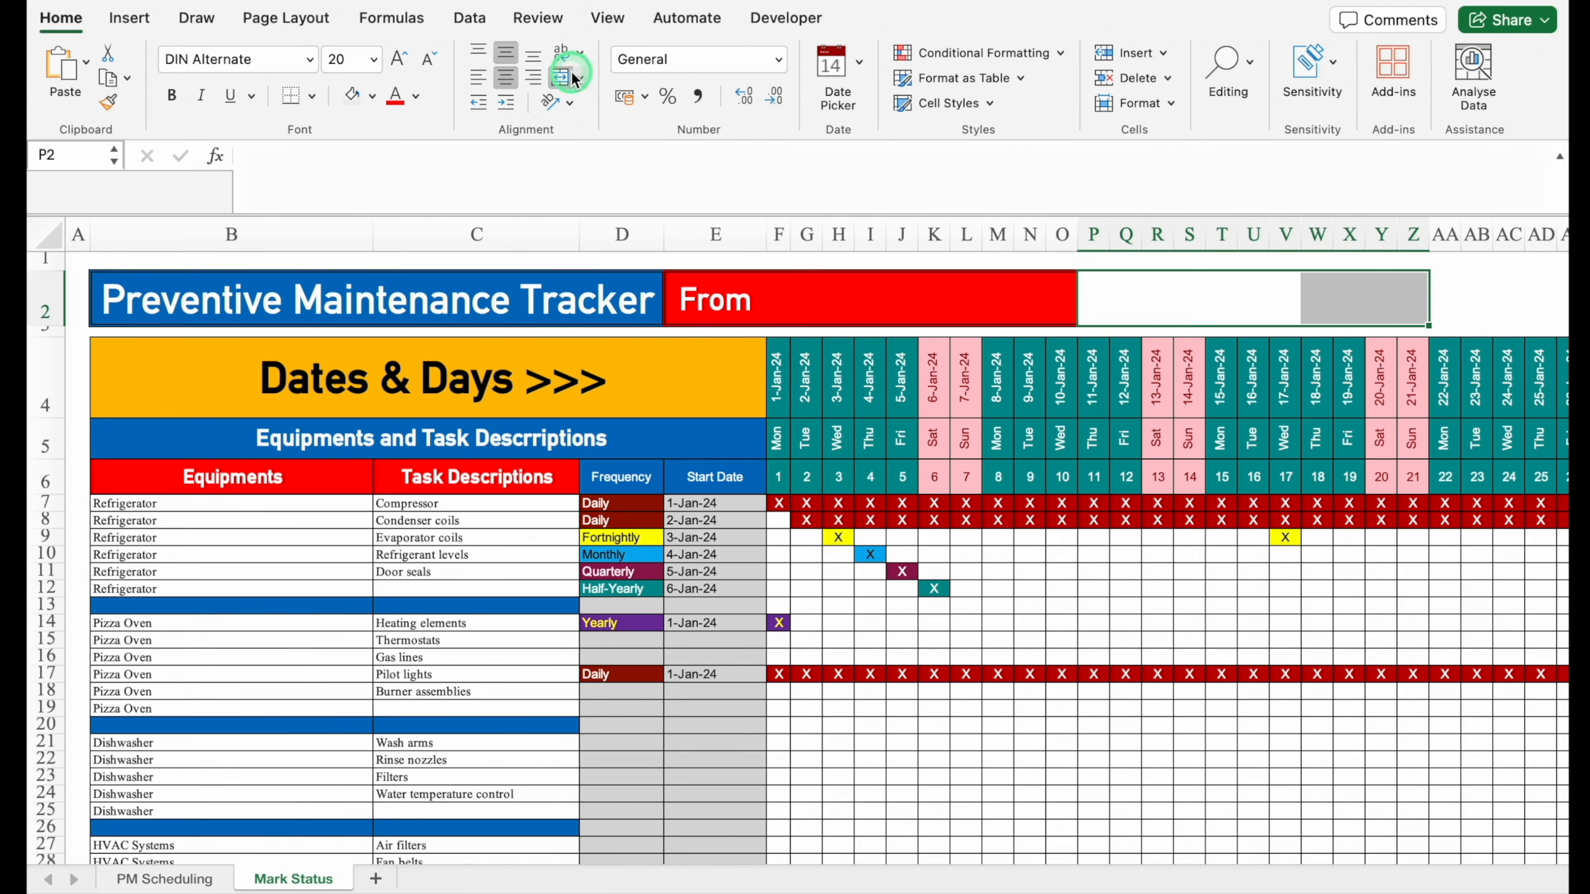
click(561, 84)
click(312, 97)
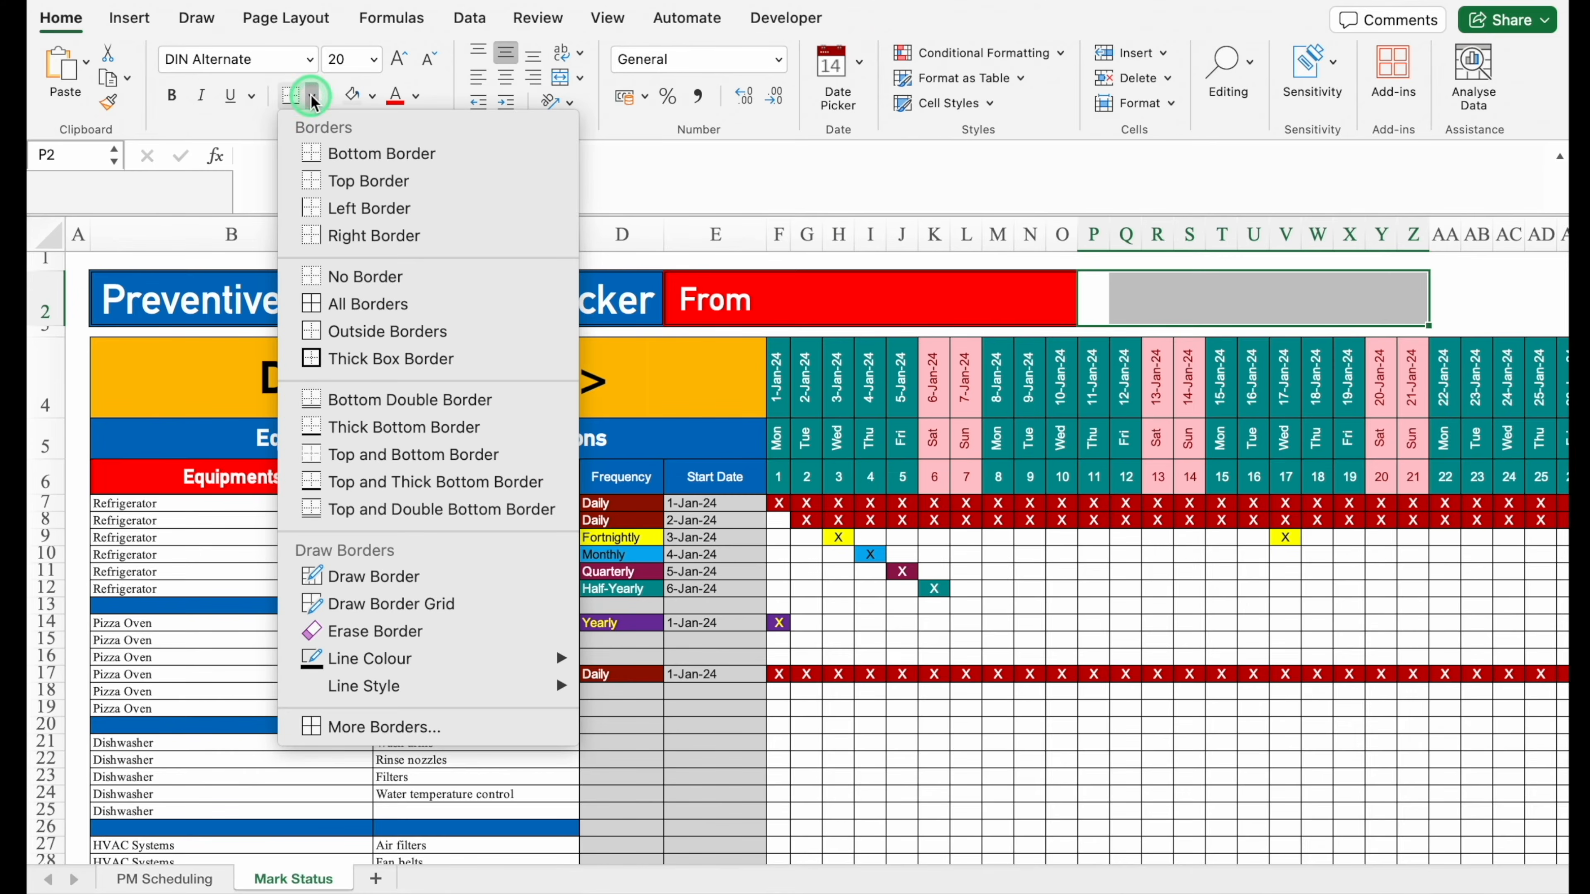
Replace the formula in F2 of Mark Status with the link ='PM Scheduling'!F2
click(884, 303)
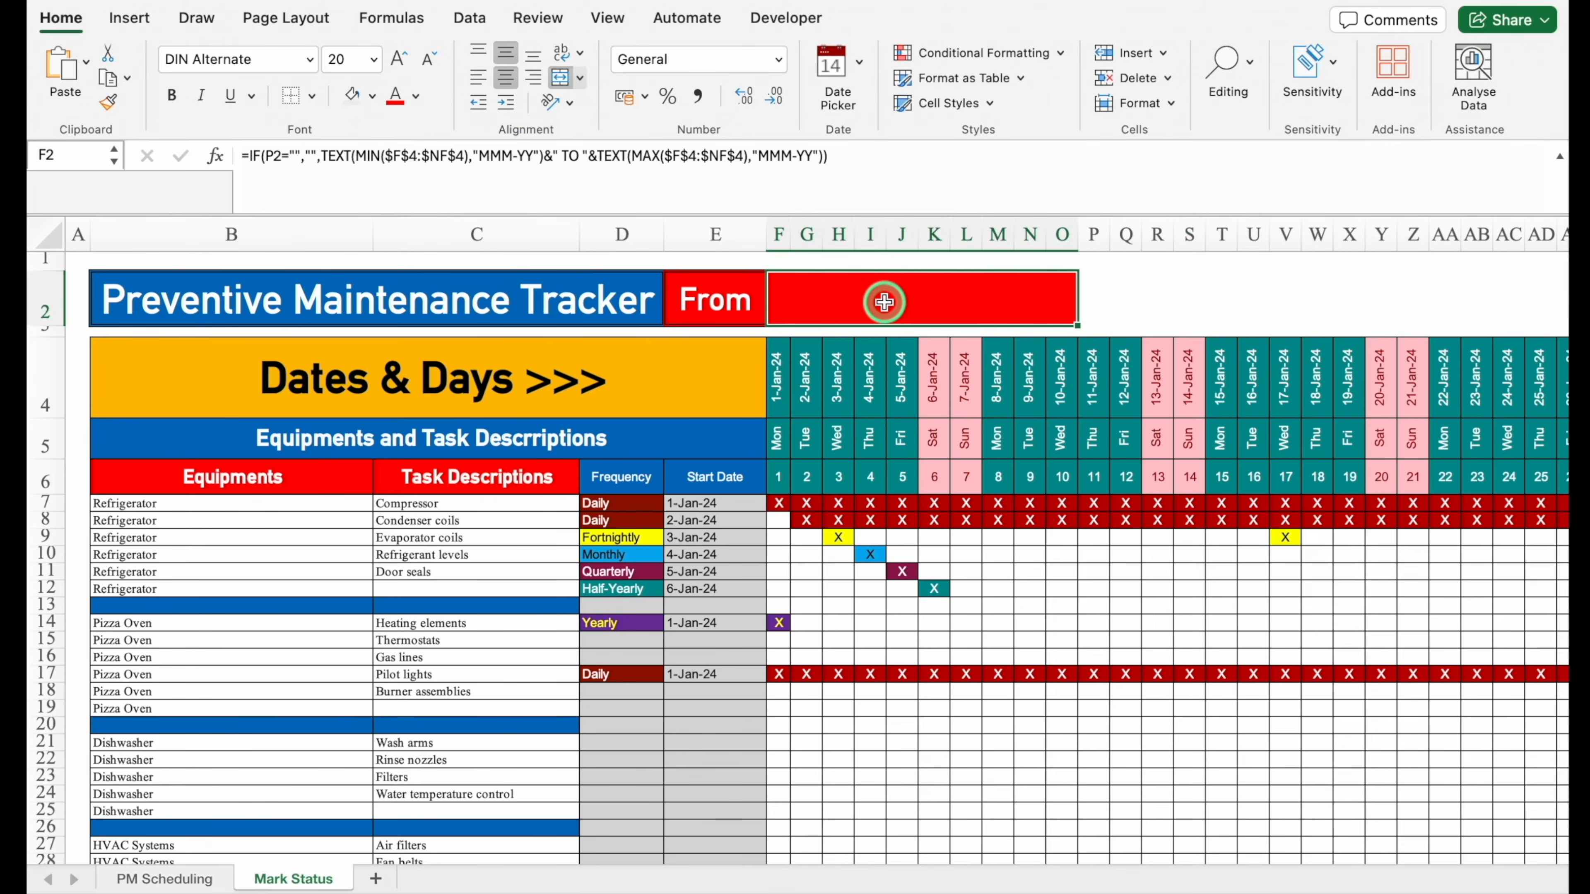
key(Delete)
text(=)
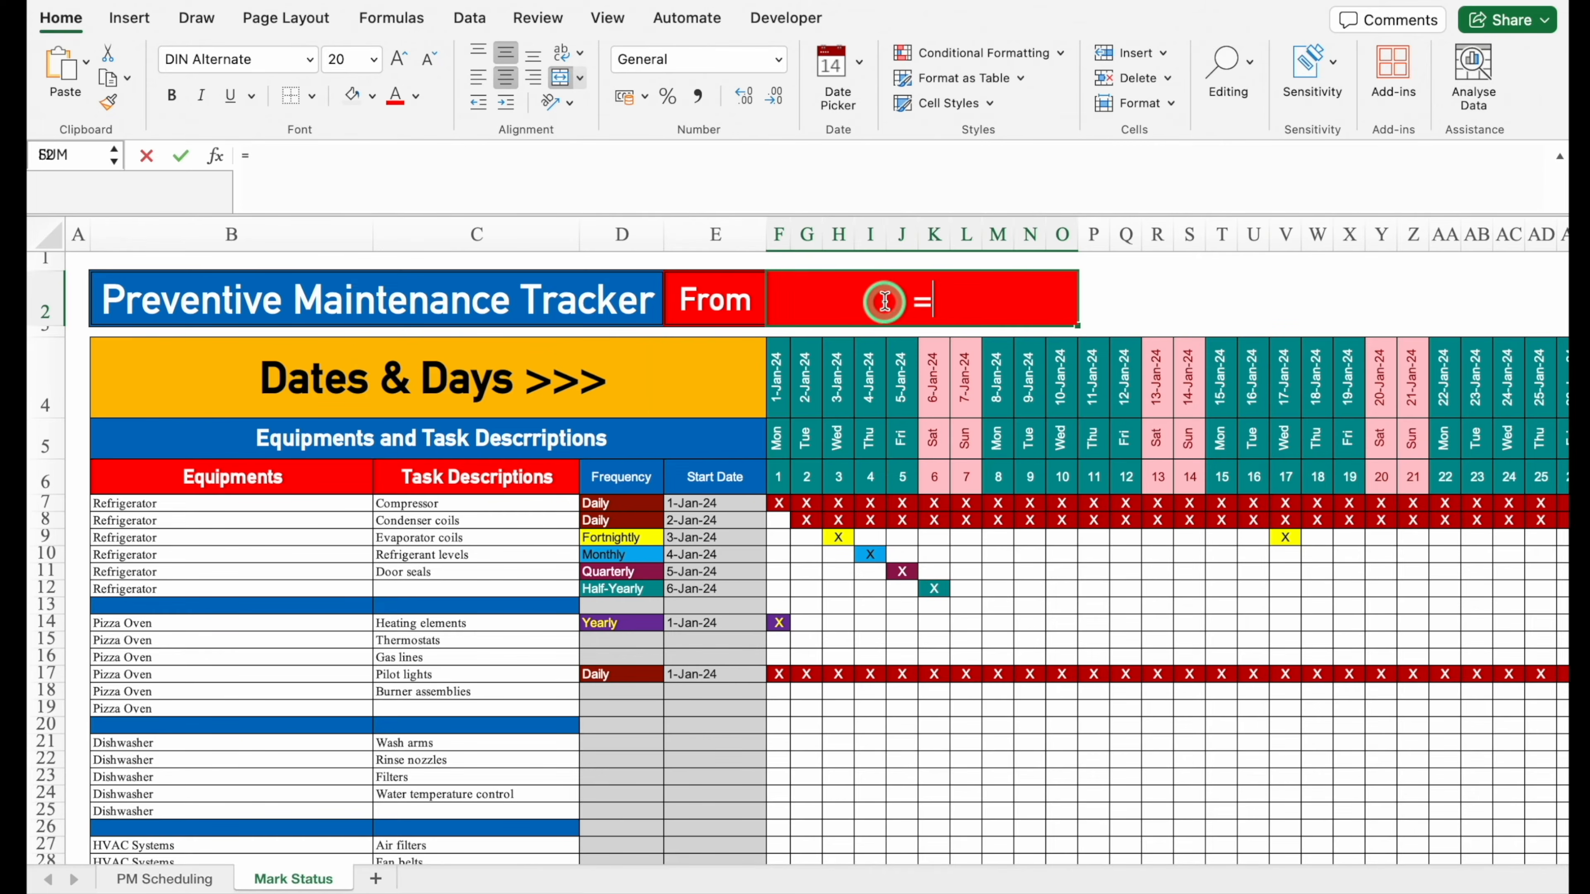
click(173, 880)
click(884, 305)
key(Return)
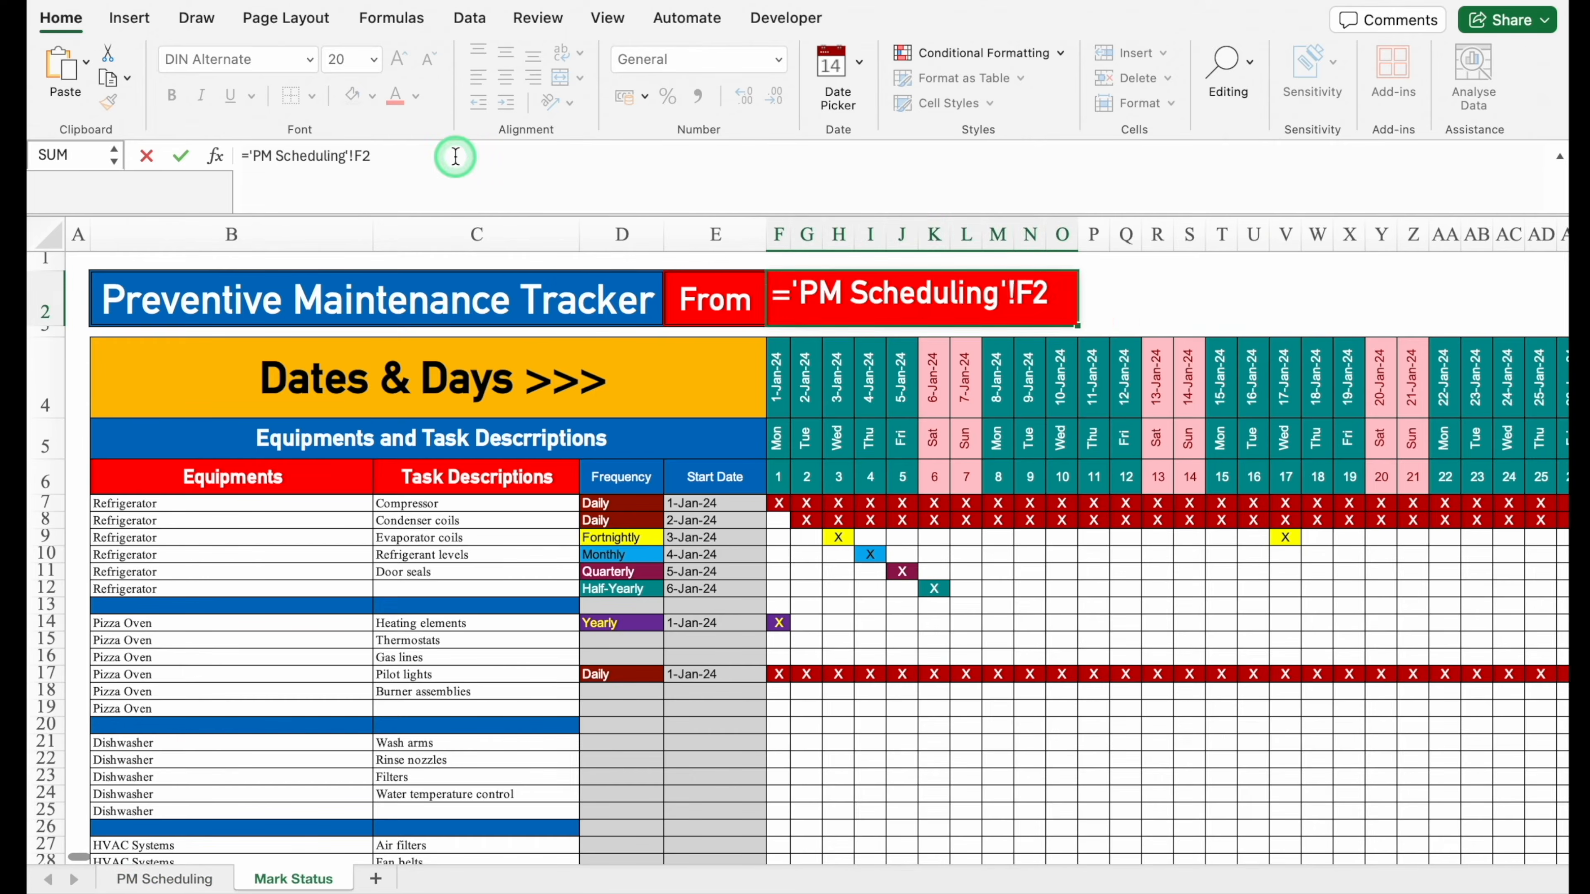
Merge Q2:T2 on Mark Status and format it with a green fill and white font
click(1125, 291)
drag(1125, 291, 1221, 294)
click(562, 79)
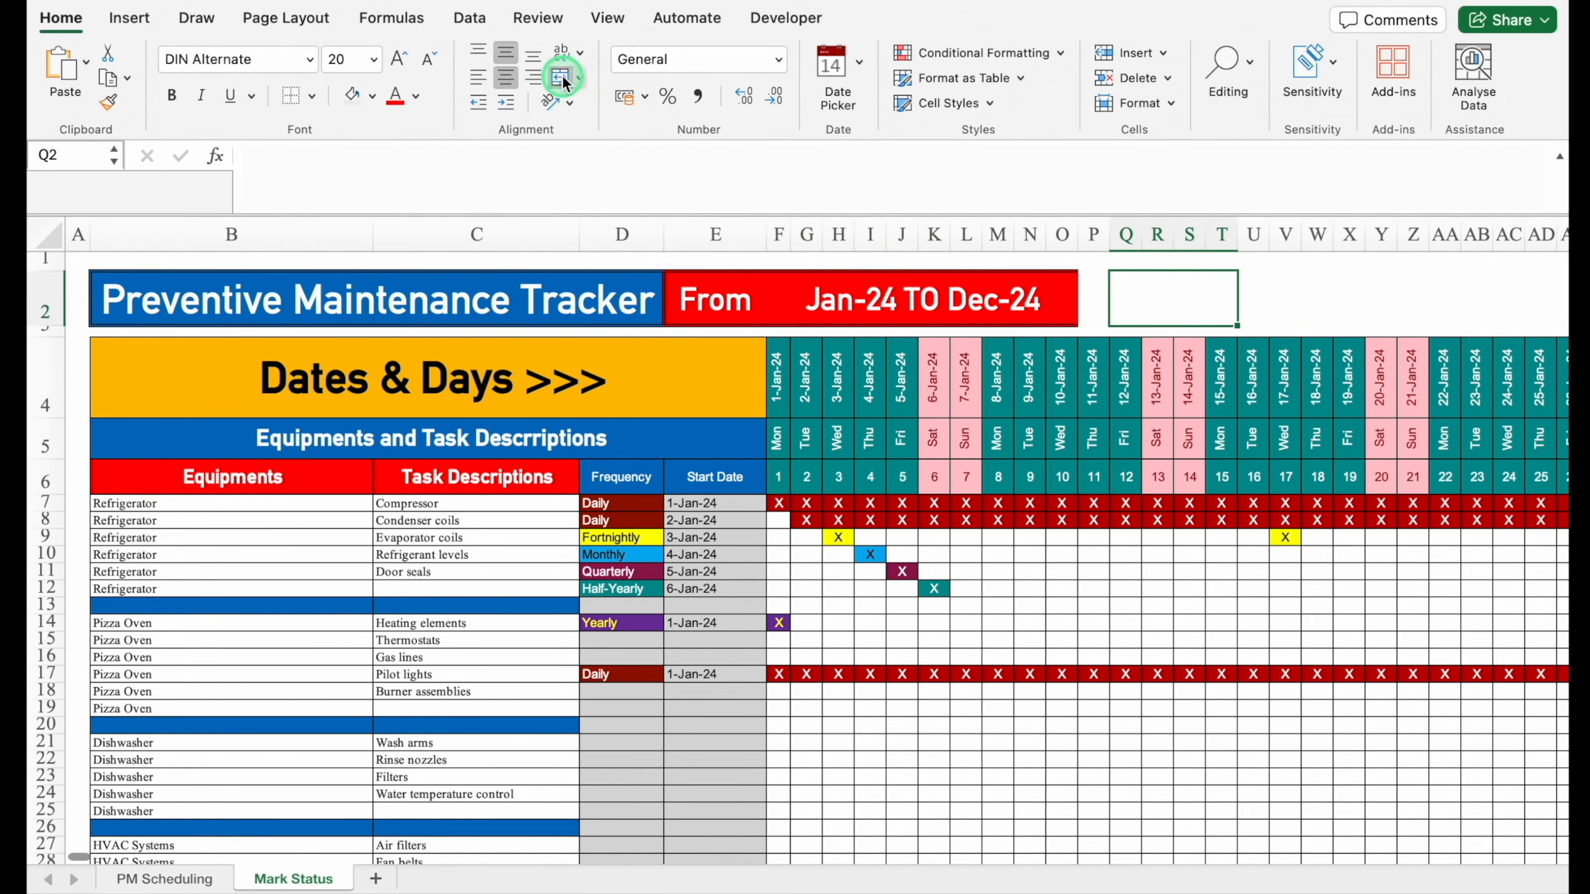
click(372, 96)
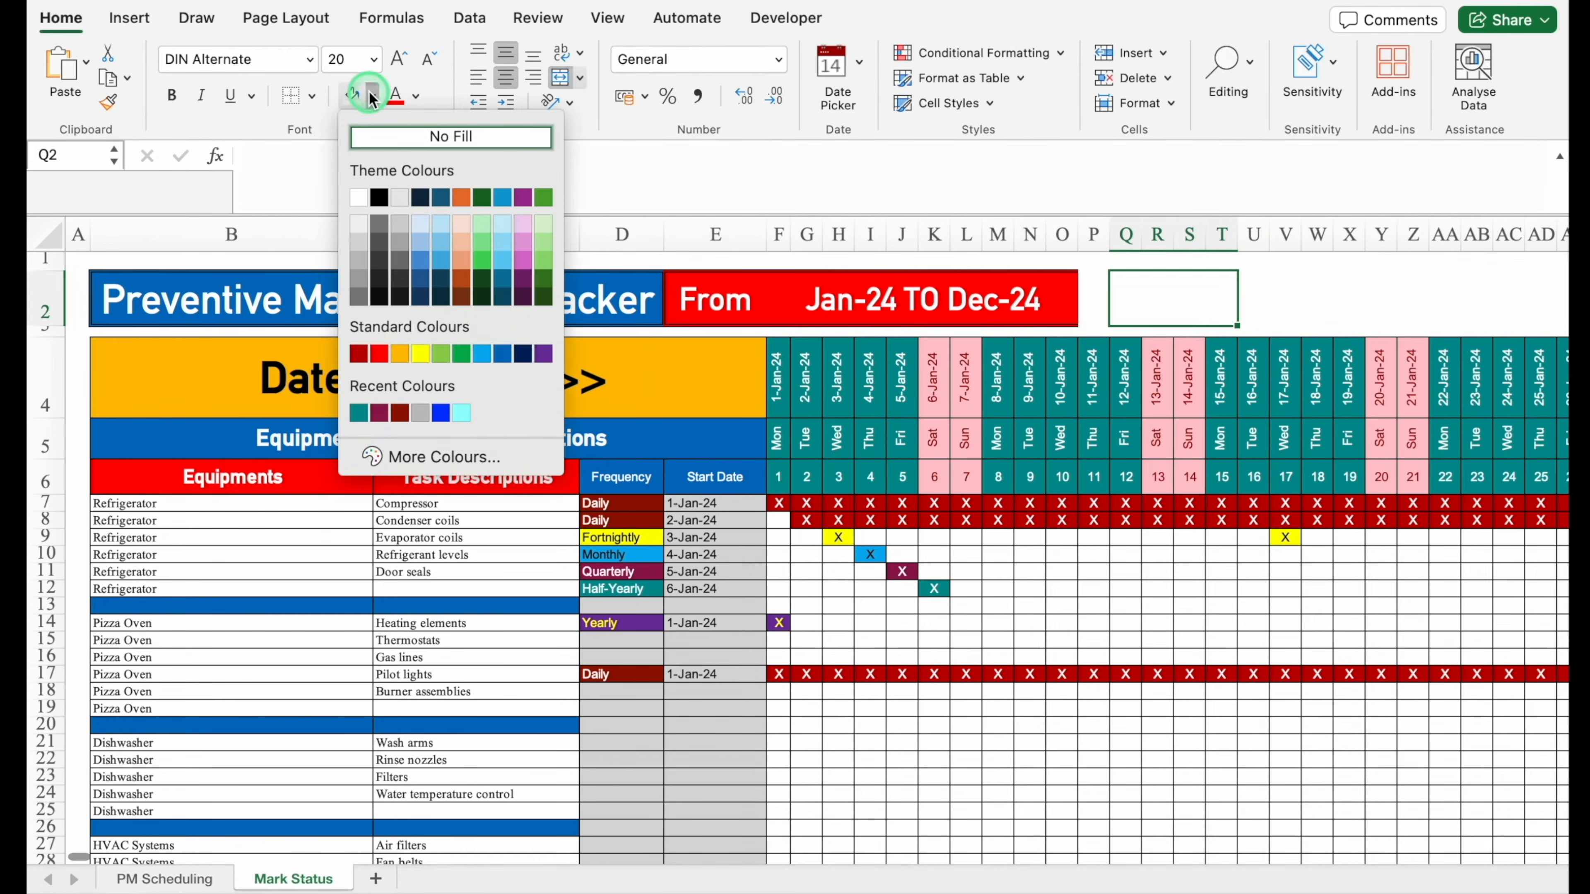
click(462, 354)
click(415, 96)
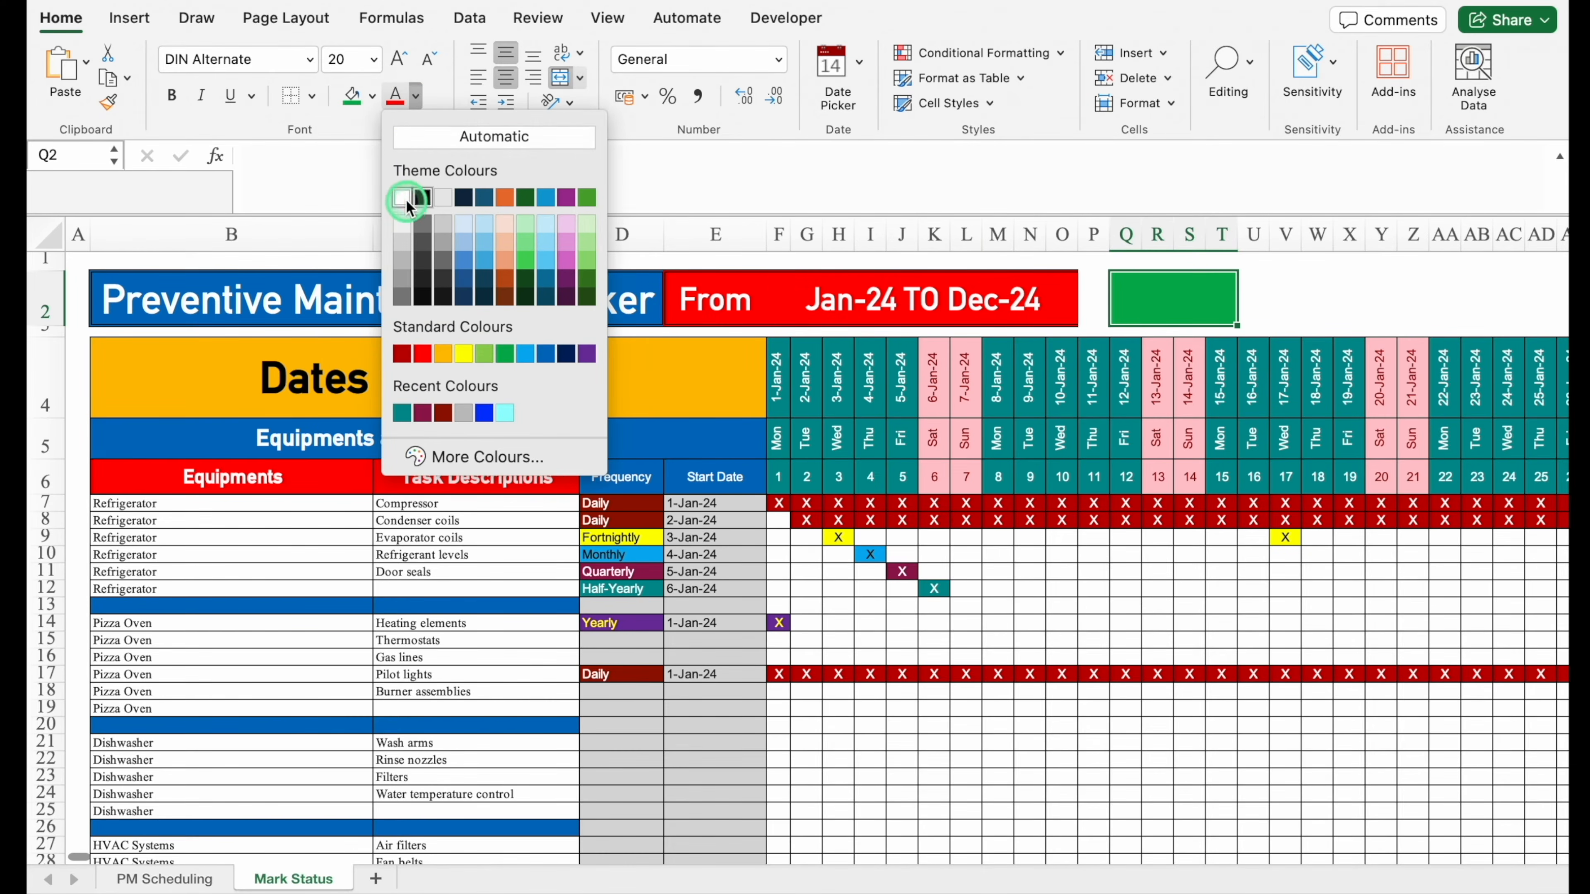
click(403, 199)
Label the green merged cell Q2 as DONE and apply all borders to it
click(1155, 303)
text(DONE)
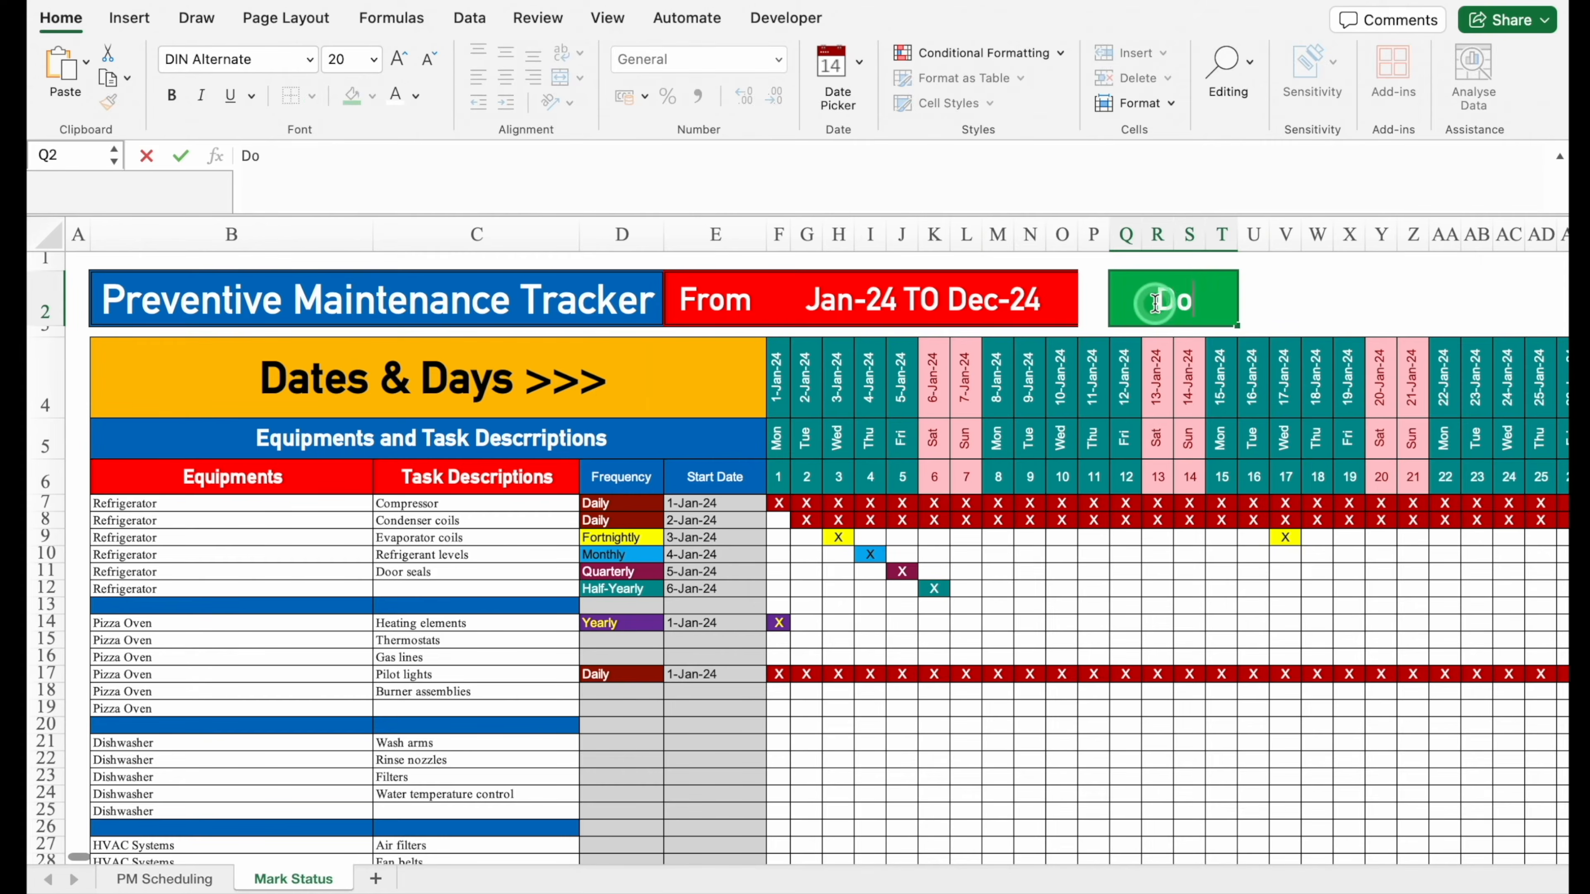
click(311, 95)
click(341, 306)
Merge U2:Y2 beside the DONE label and set its font colour to green
click(1252, 290)
drag(1254, 289, 1383, 292)
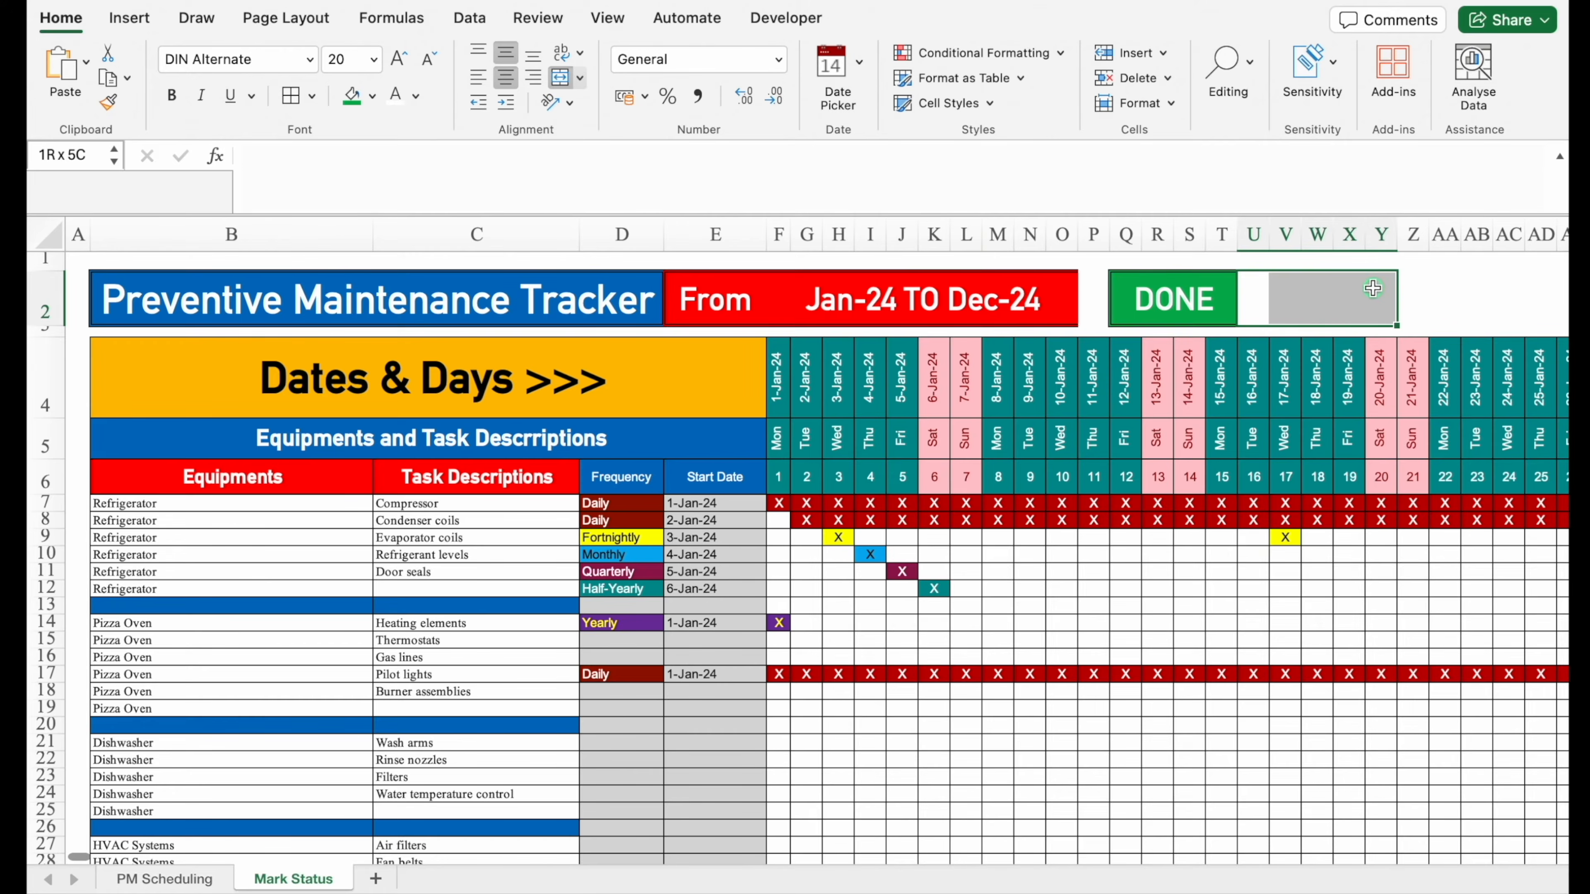
click(559, 77)
click(415, 96)
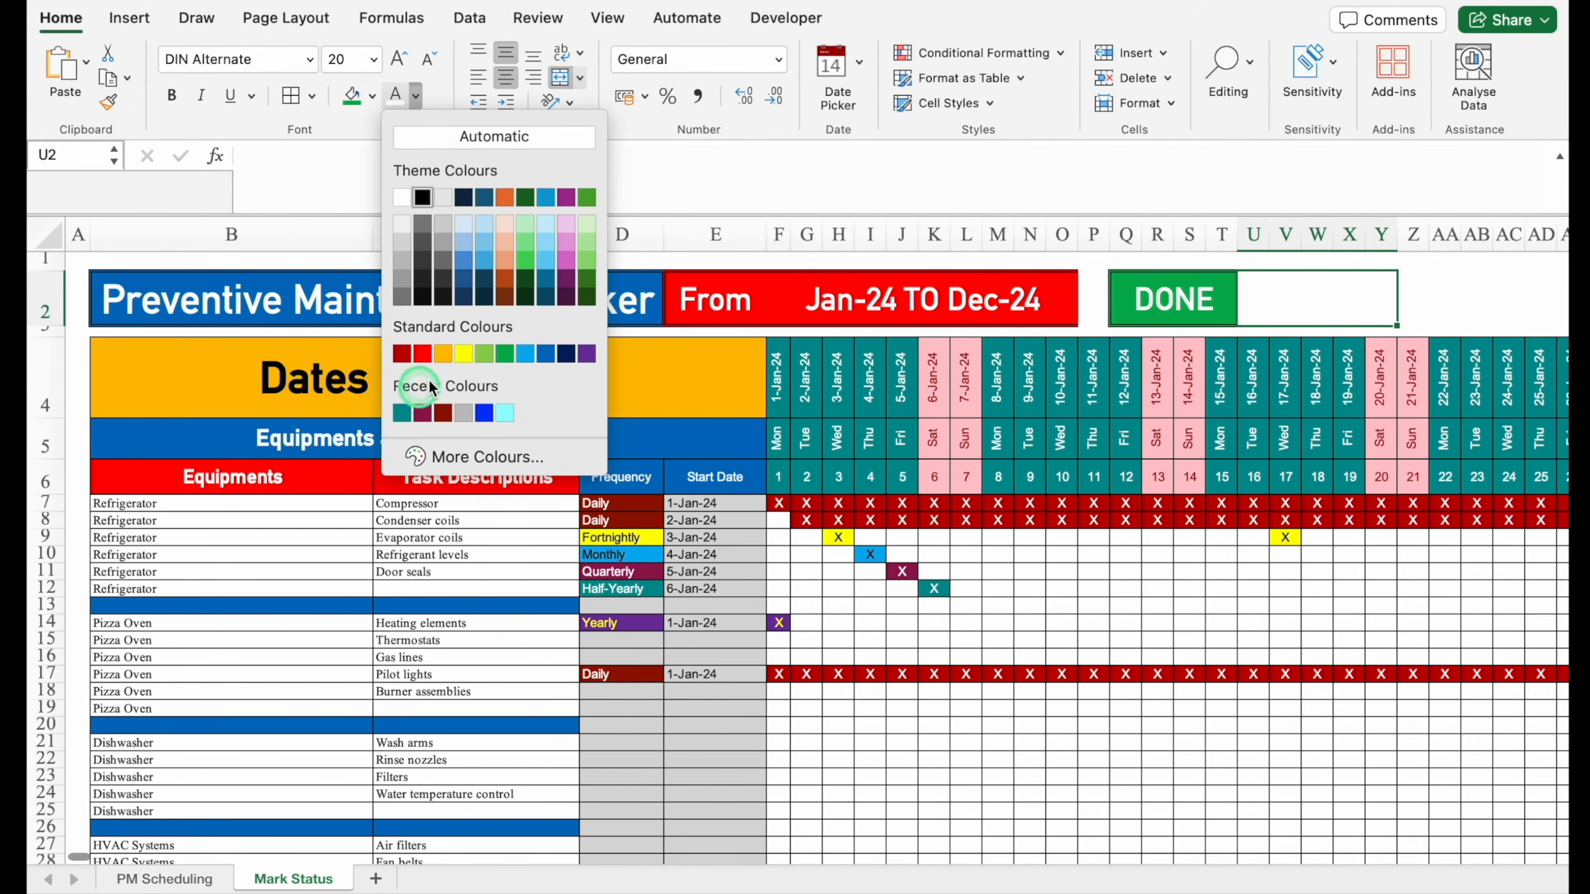
click(505, 354)
Copy the DONE label and its count cell Q2:Y2 and paste them at AA2
scroll(428, 290, right, 10)
click(428, 289)
drag(428, 290, 575, 294)
key(ctrl+c)
click(699, 287)
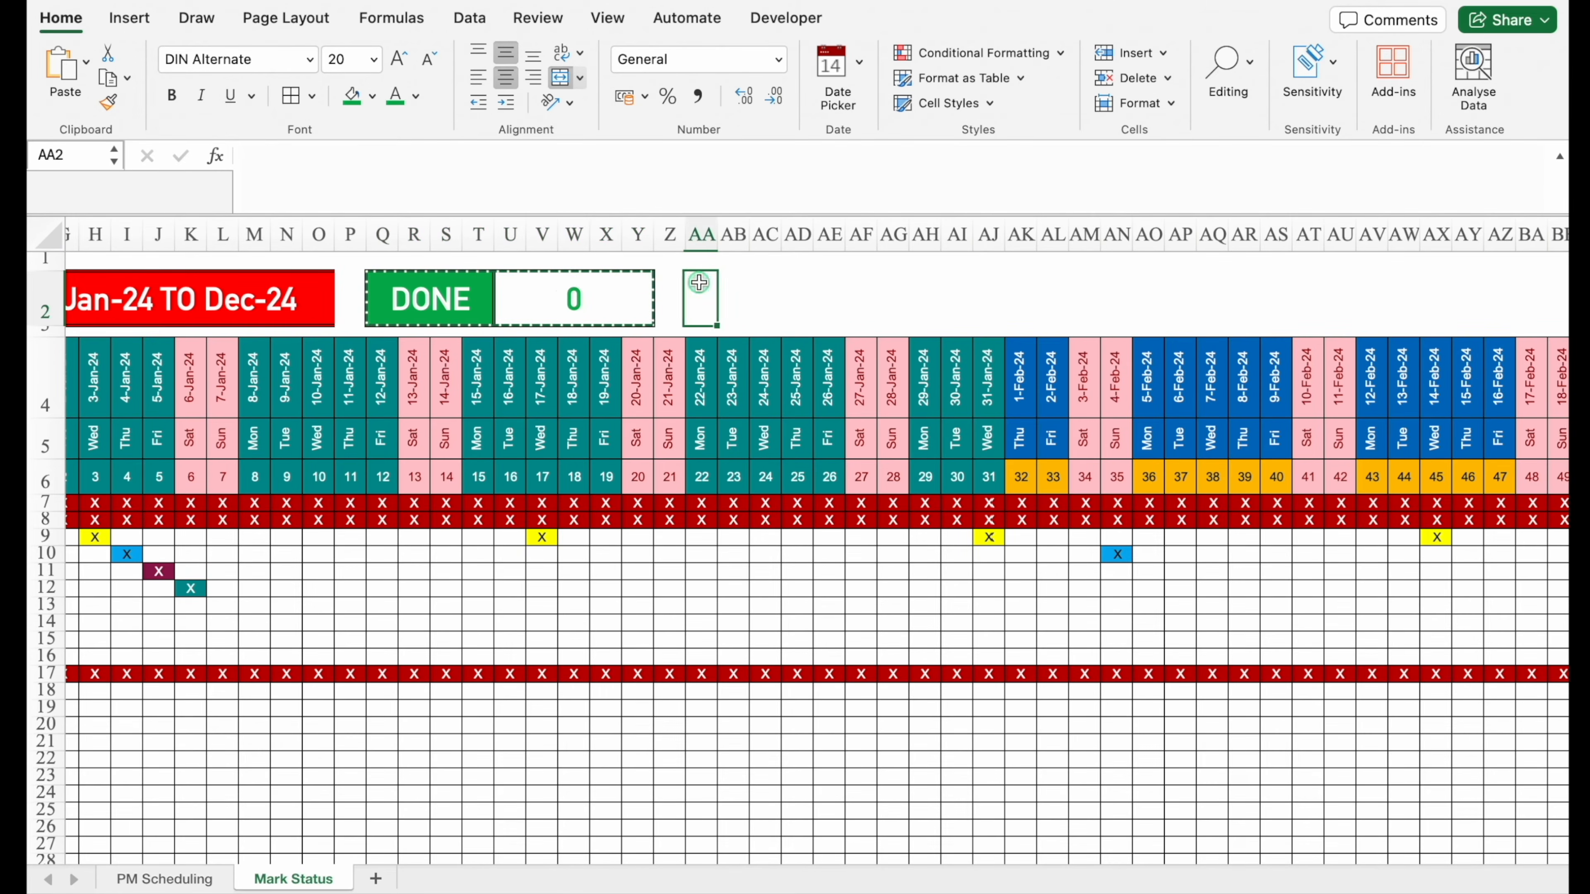
key(ctrl+v)
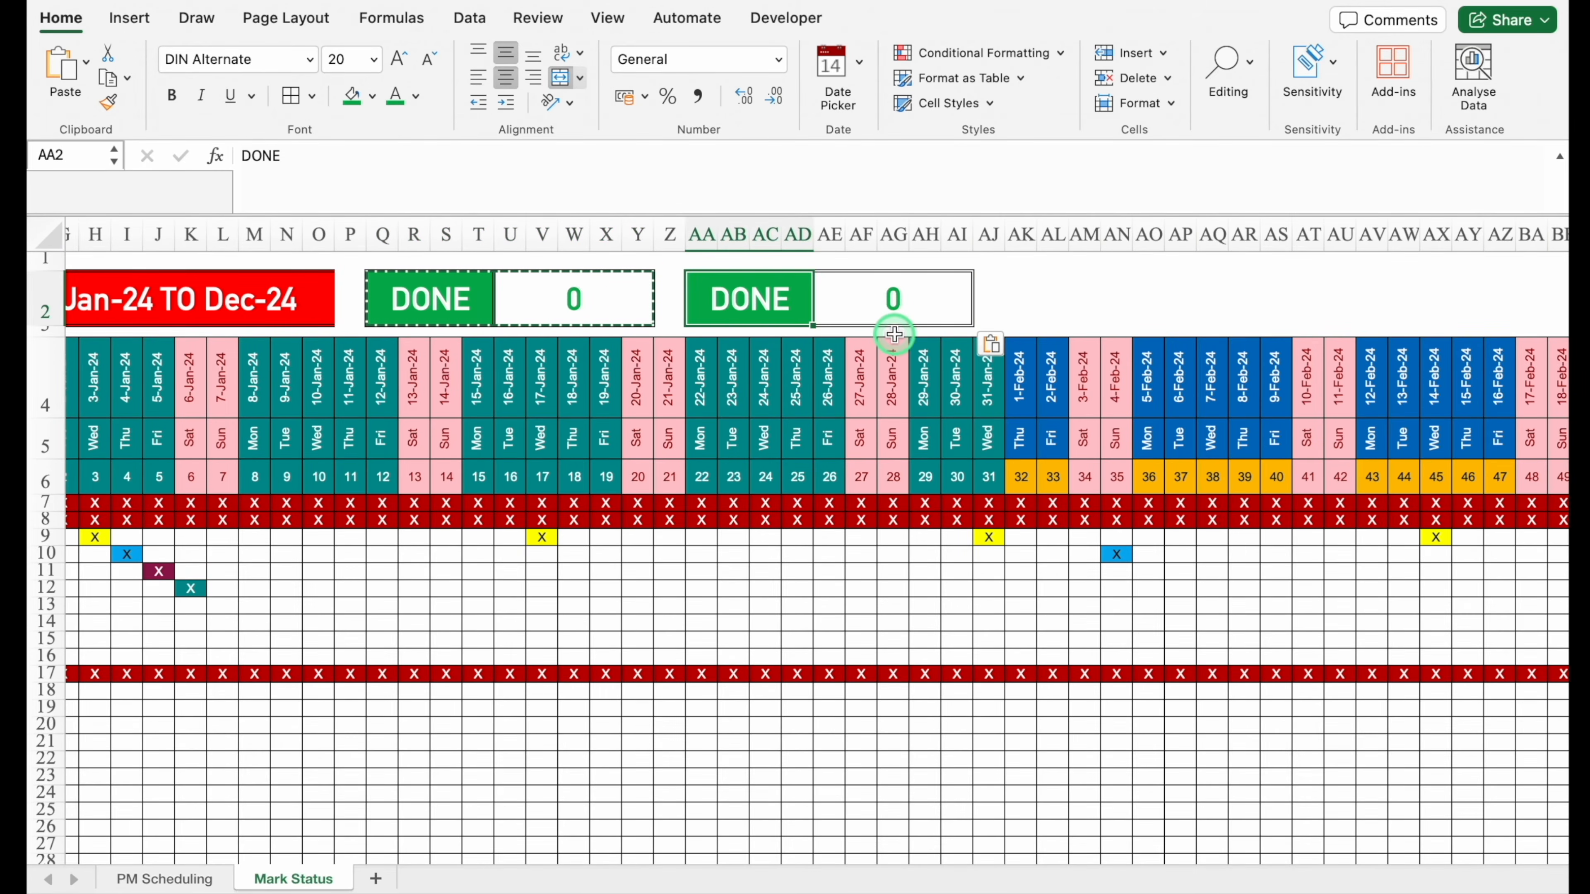
Relabel the copied cell AA2 as Pending with a red fill, and give its count cell a red font
text(Pending)
key(Tab)
click(756, 298)
click(372, 96)
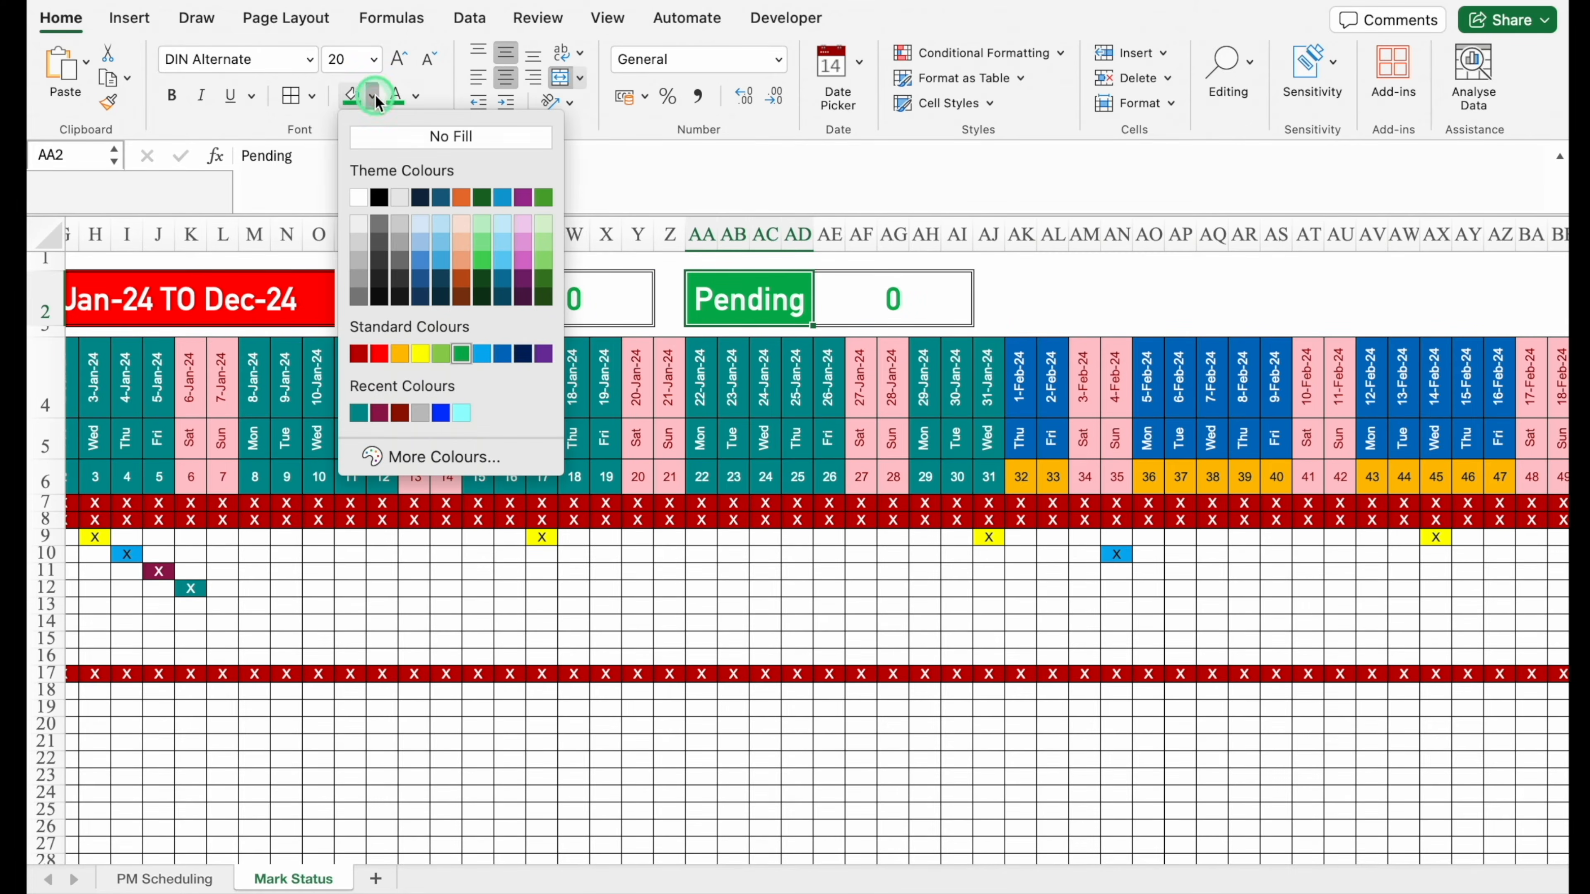
click(378, 354)
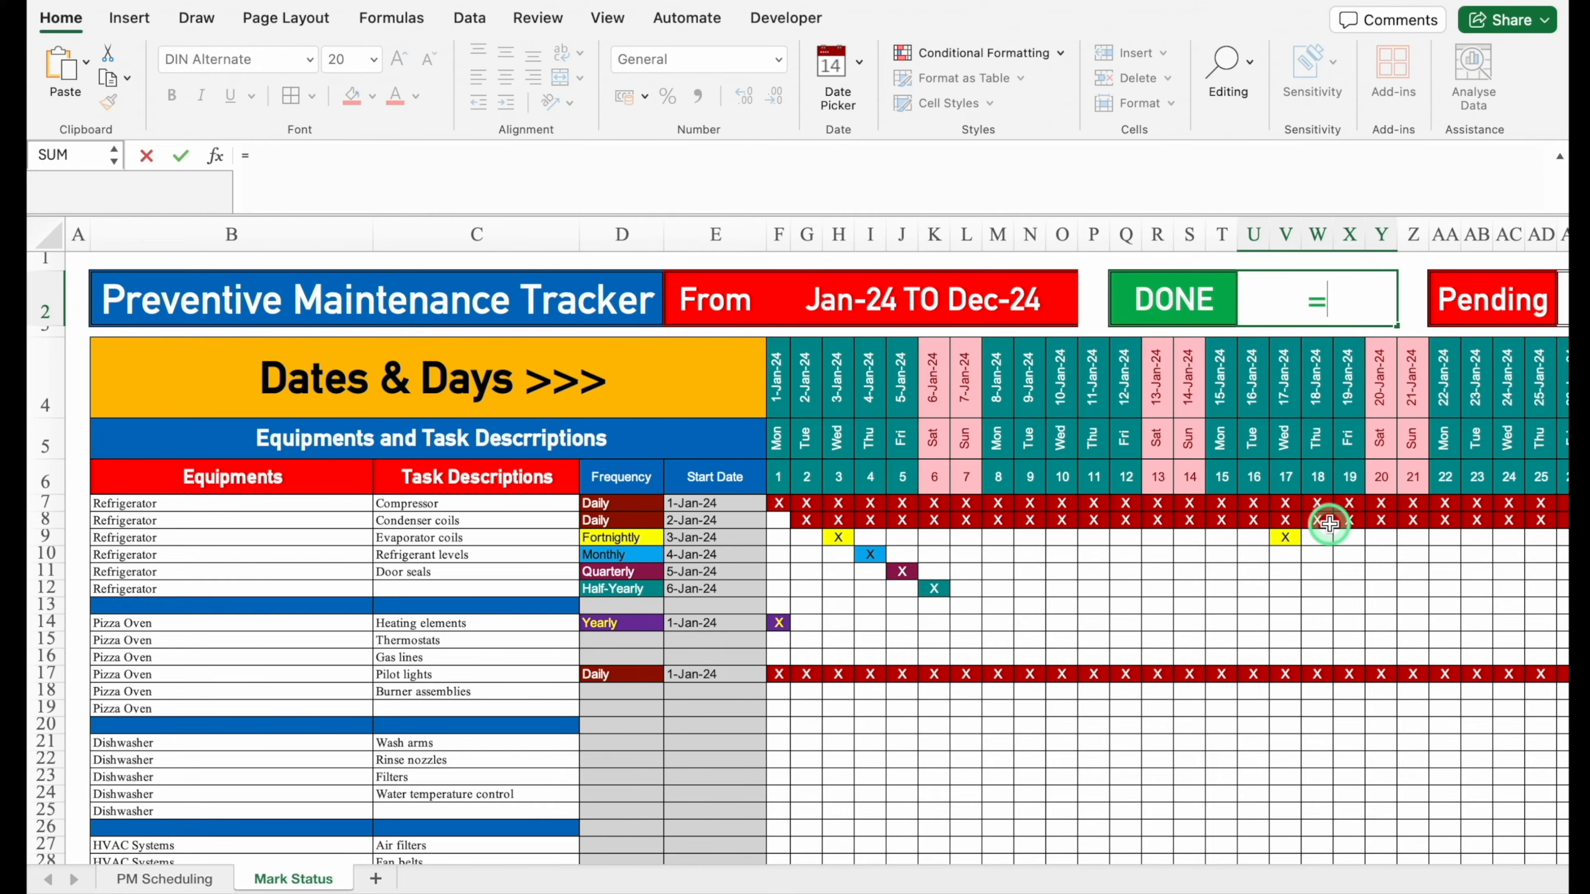
Enter =COUNTIF($F$7:$NF$72,"D") in U2 to count the completed tasks
text(=countif)
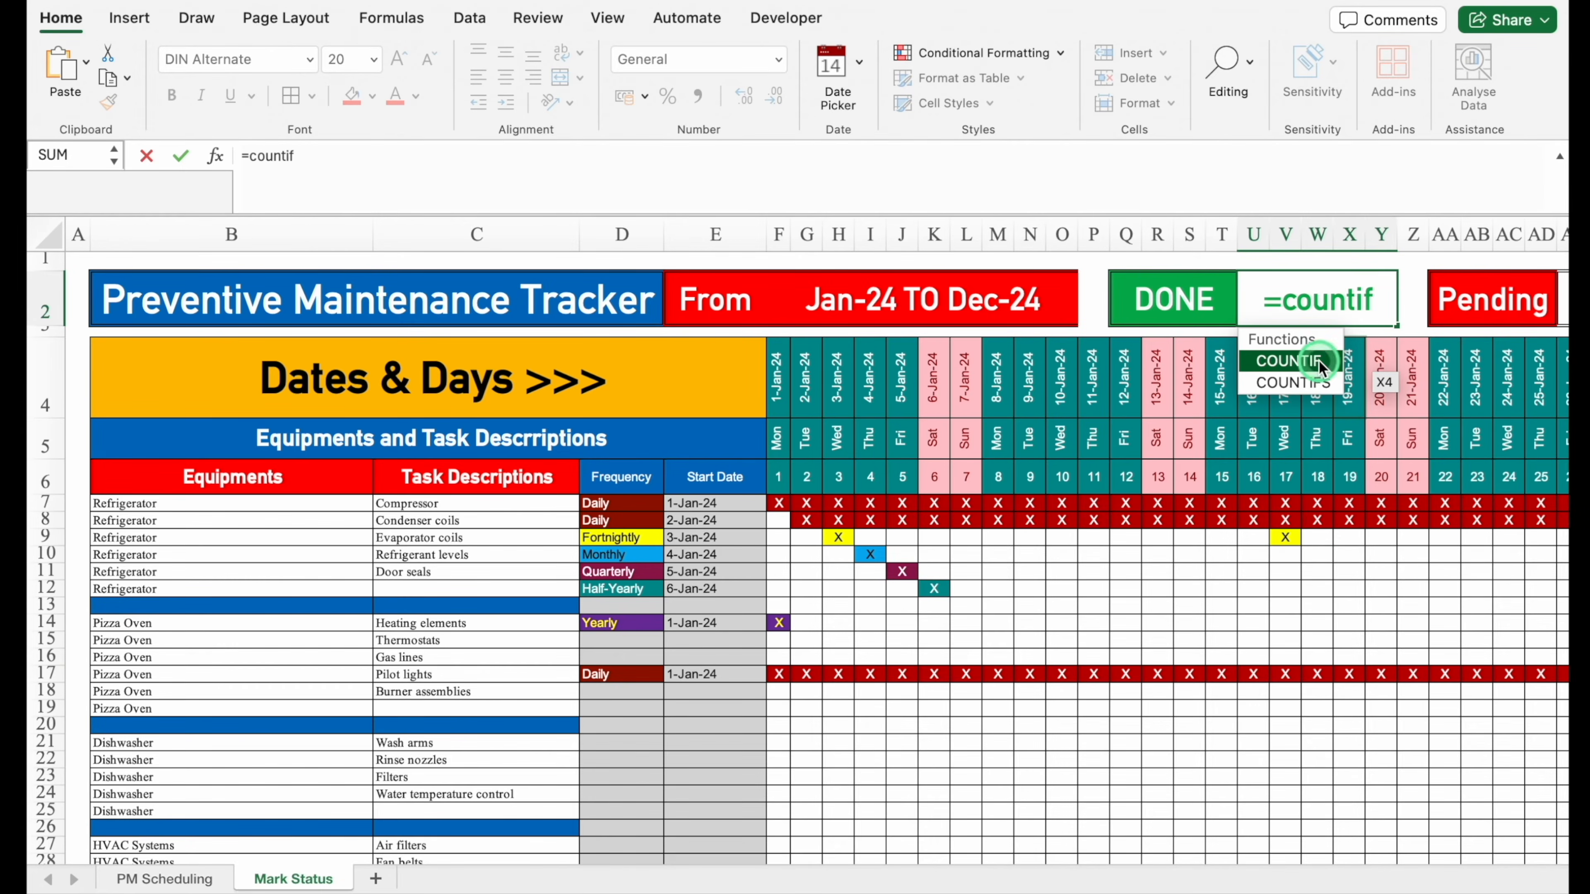
double_click(1320, 366)
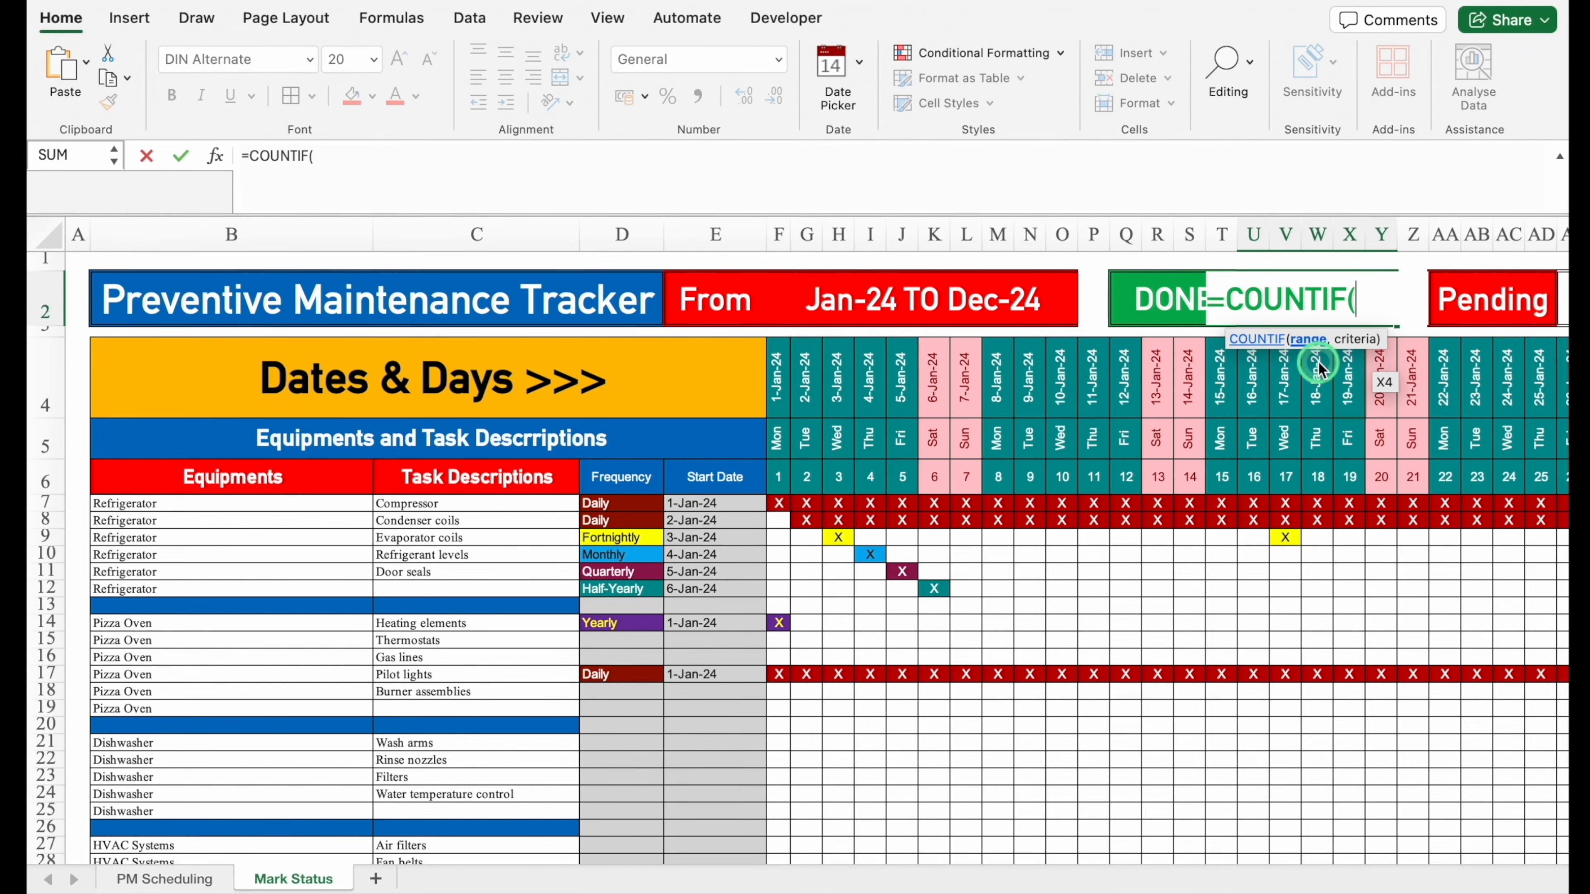
click(780, 502)
drag(782, 504, 1388, 781)
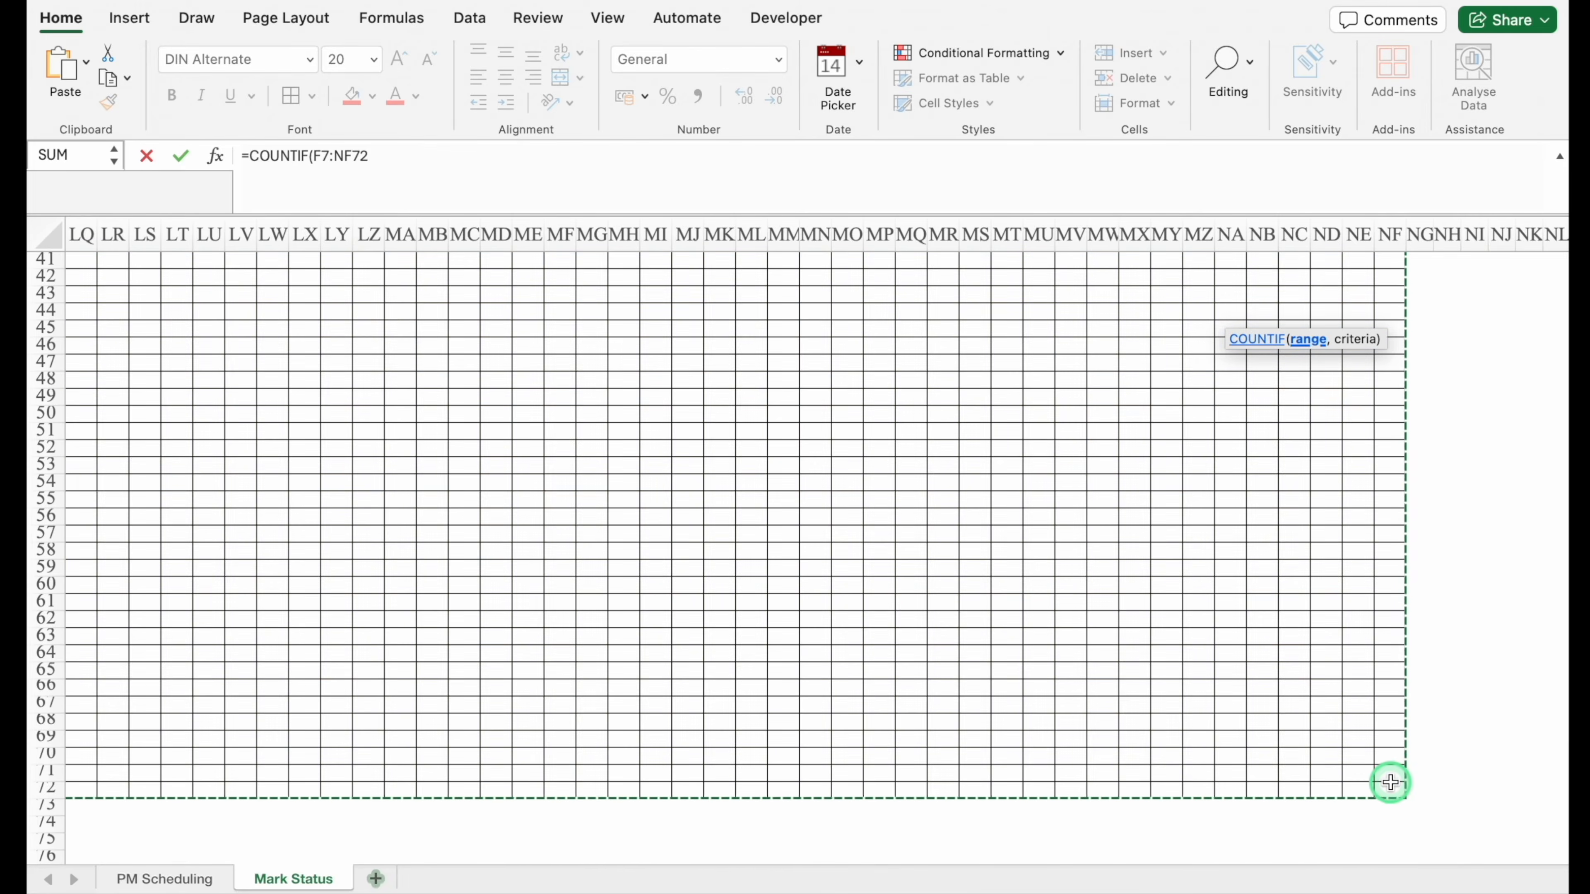
key(F4)
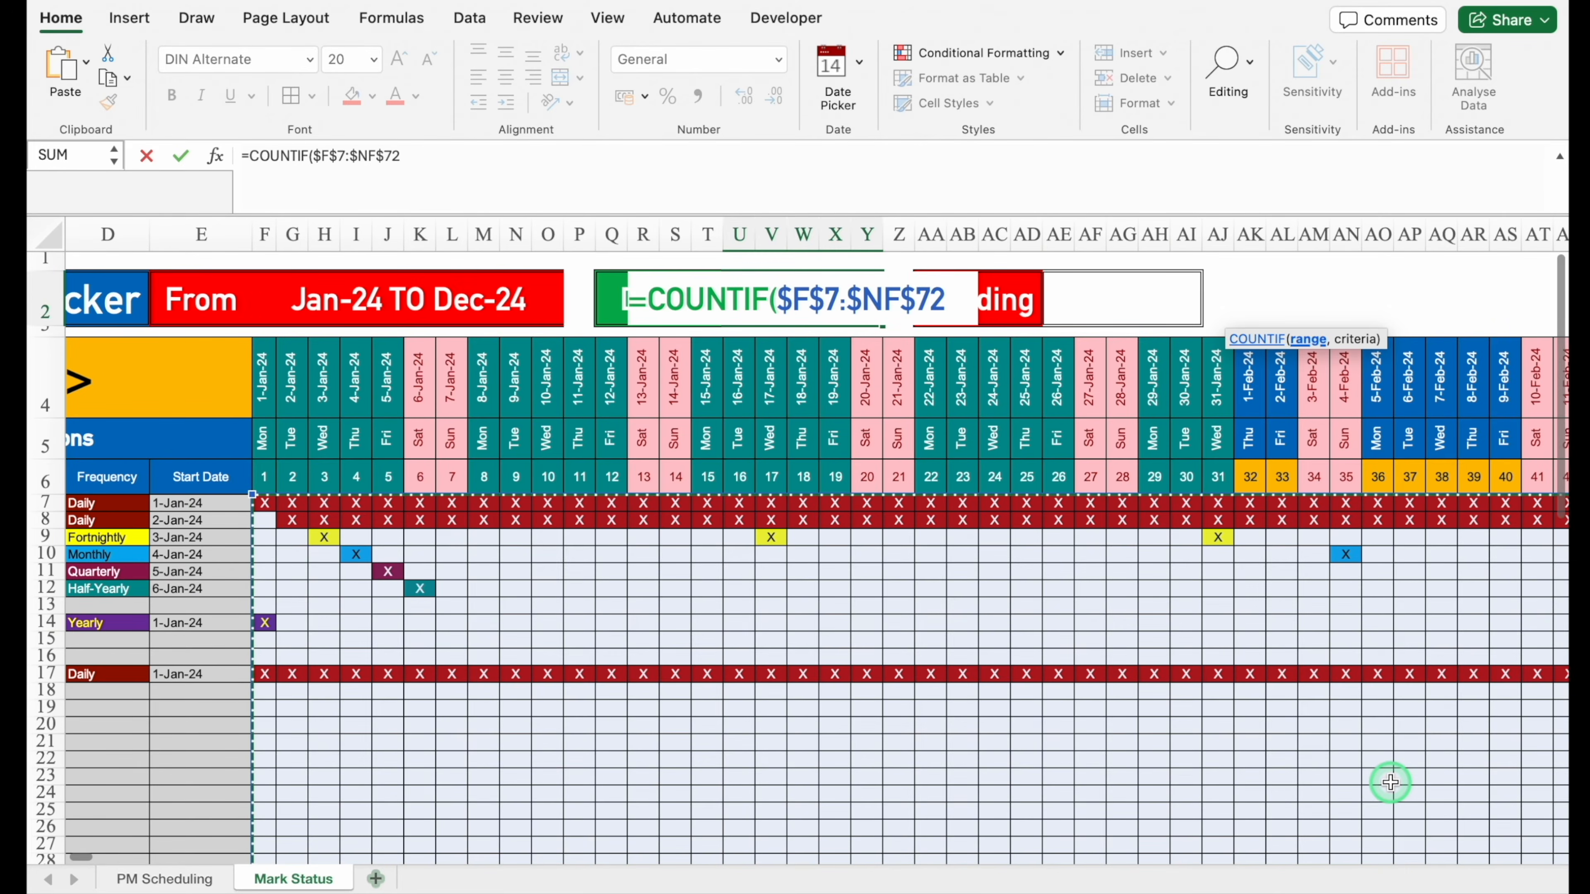
text(,)
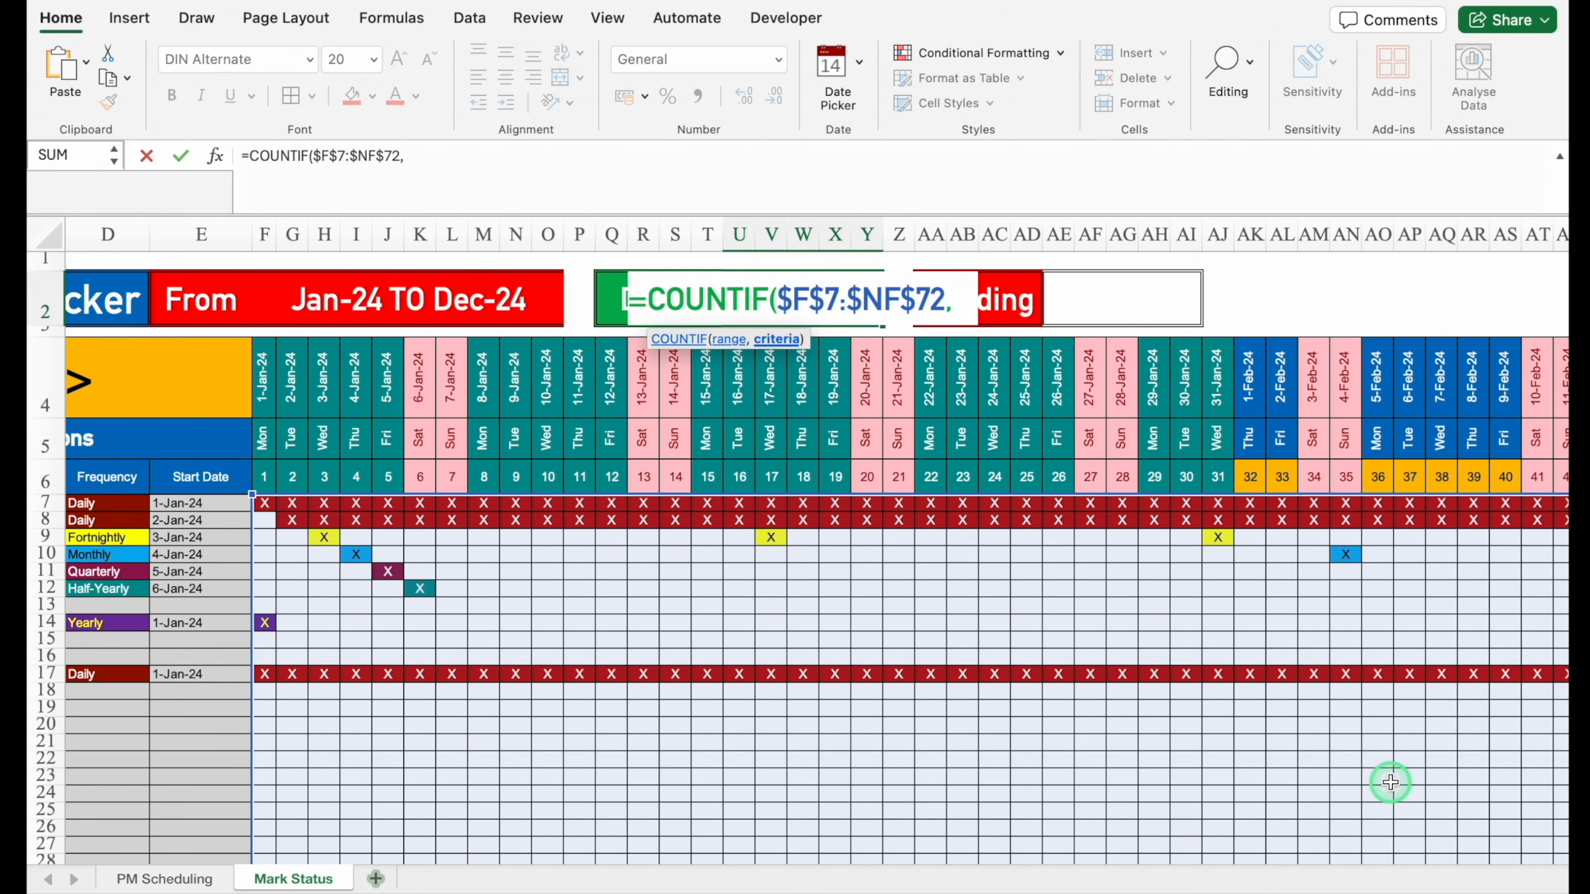
text("D)
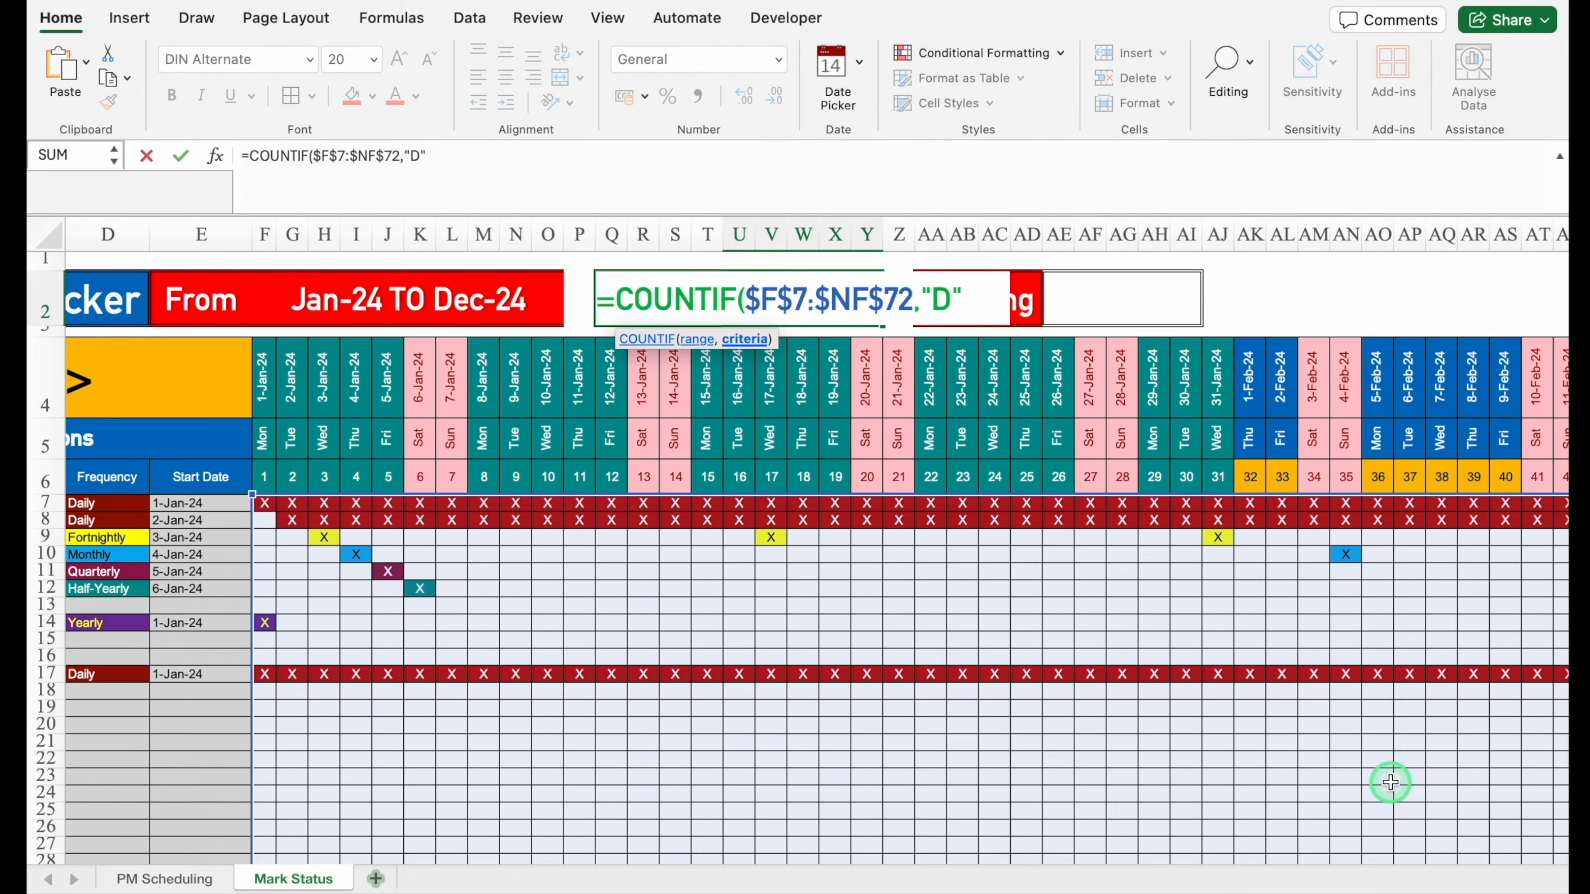
text("))
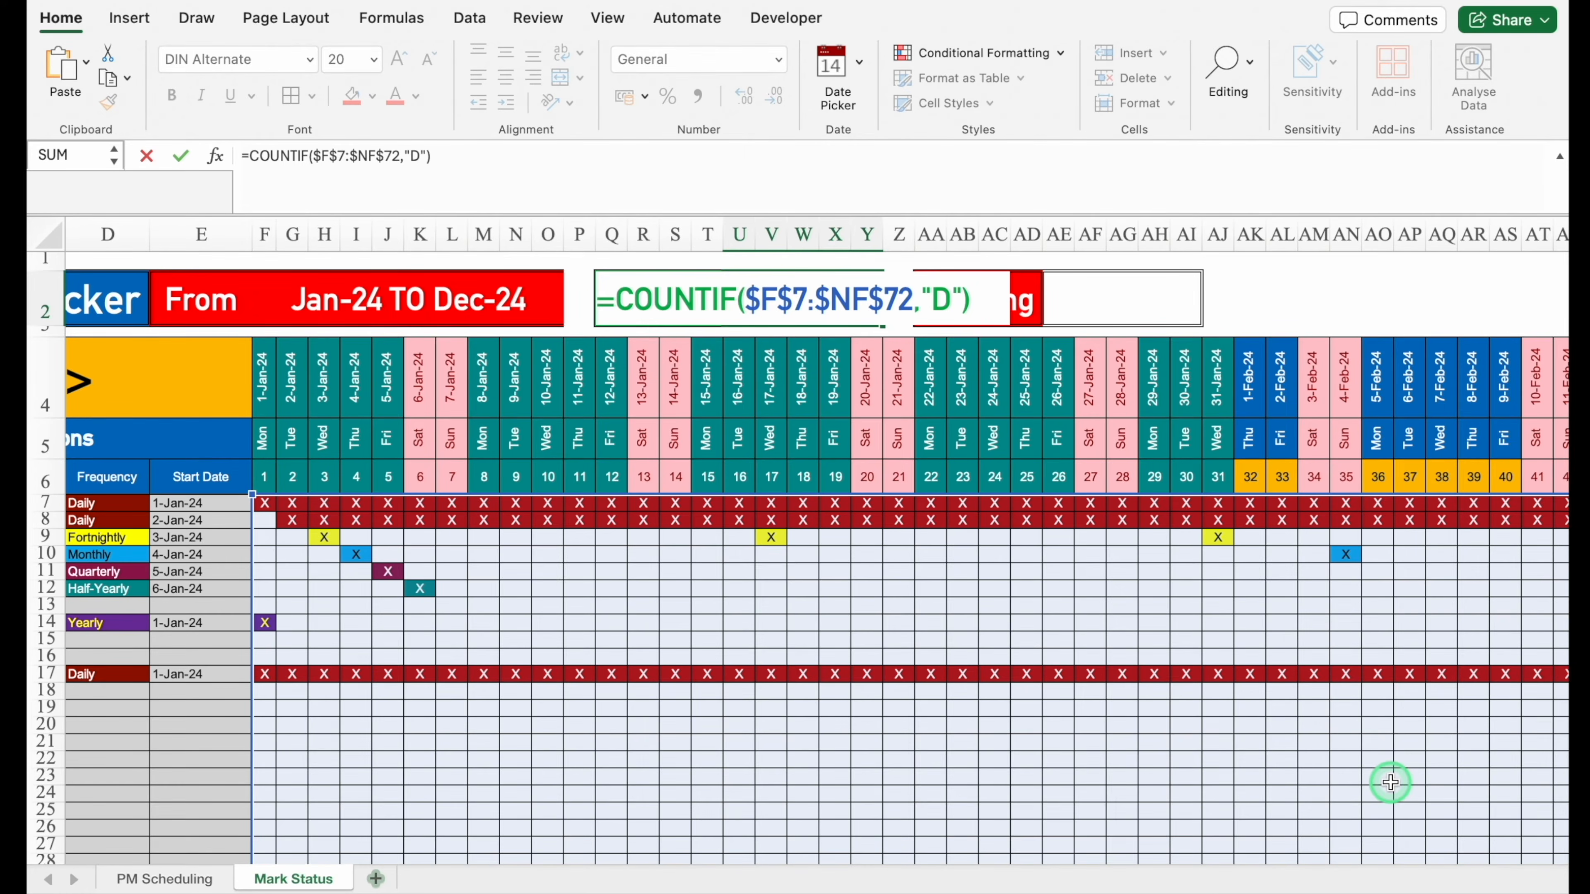
click(1391, 782)
Reuse the DONE formula in AE2 with the criterion X, as =COUNTIF($F$7:$NF$72,"X"), to count pending tasks
click(776, 300)
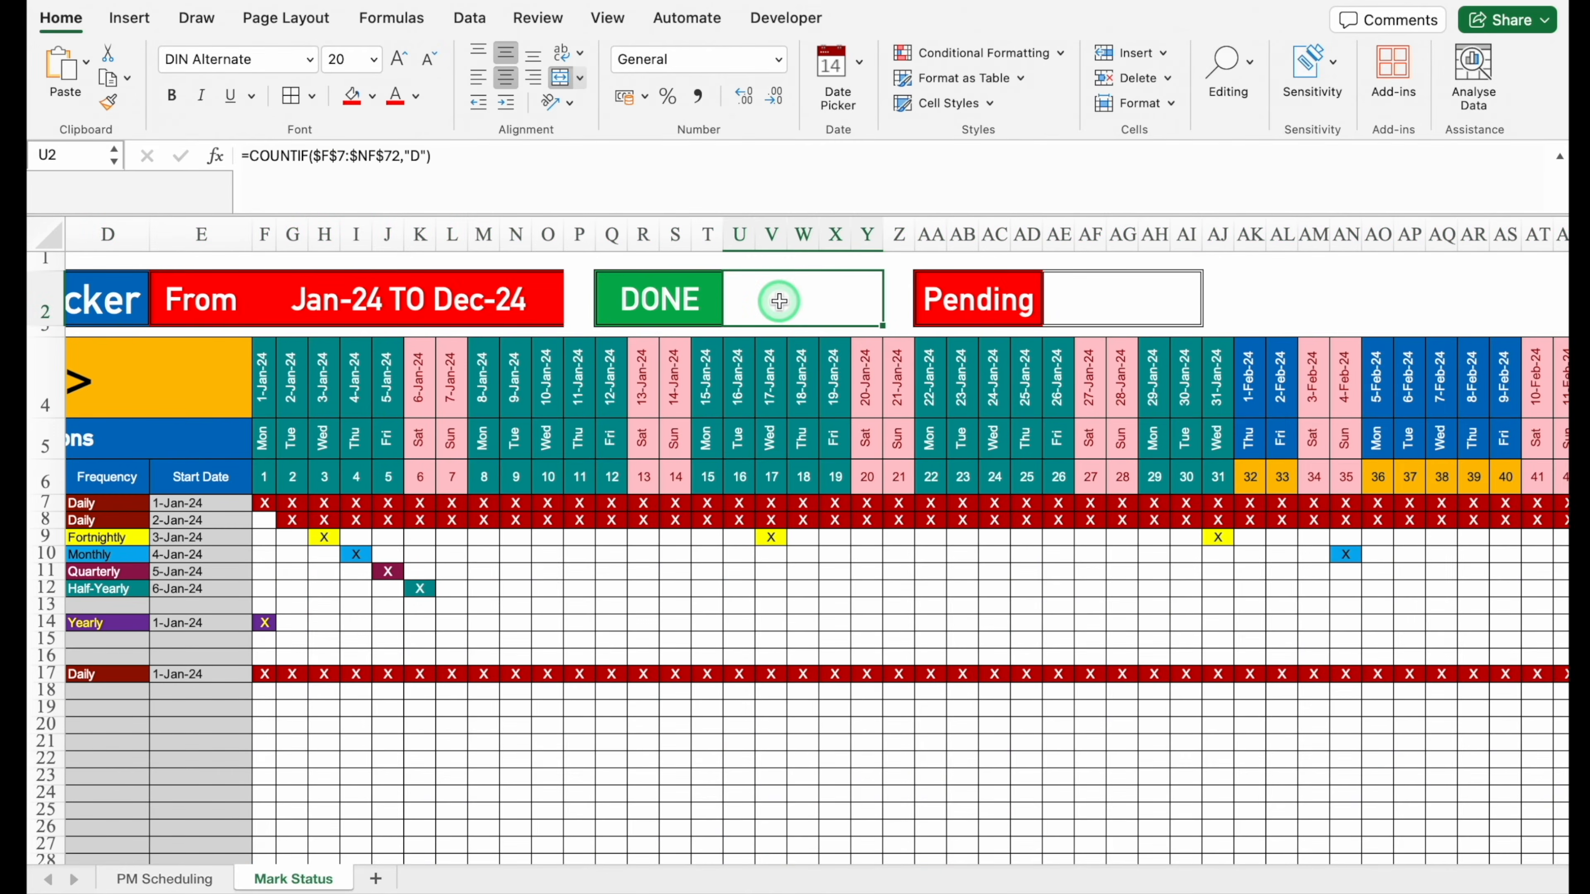
drag(438, 155, 238, 159)
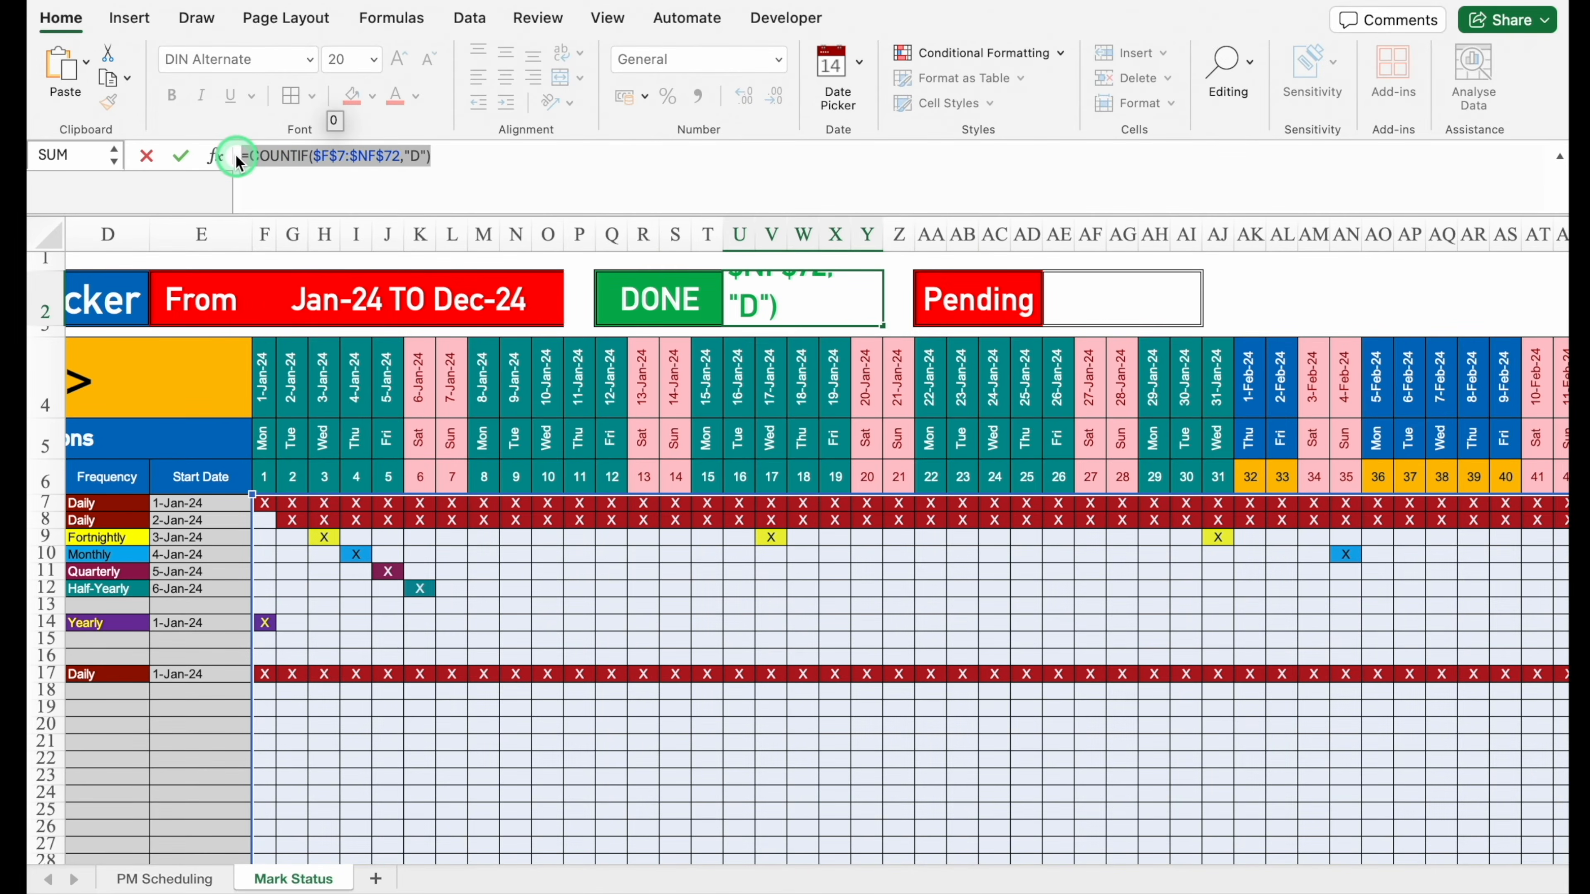
key(Escape)
click(1090, 291)
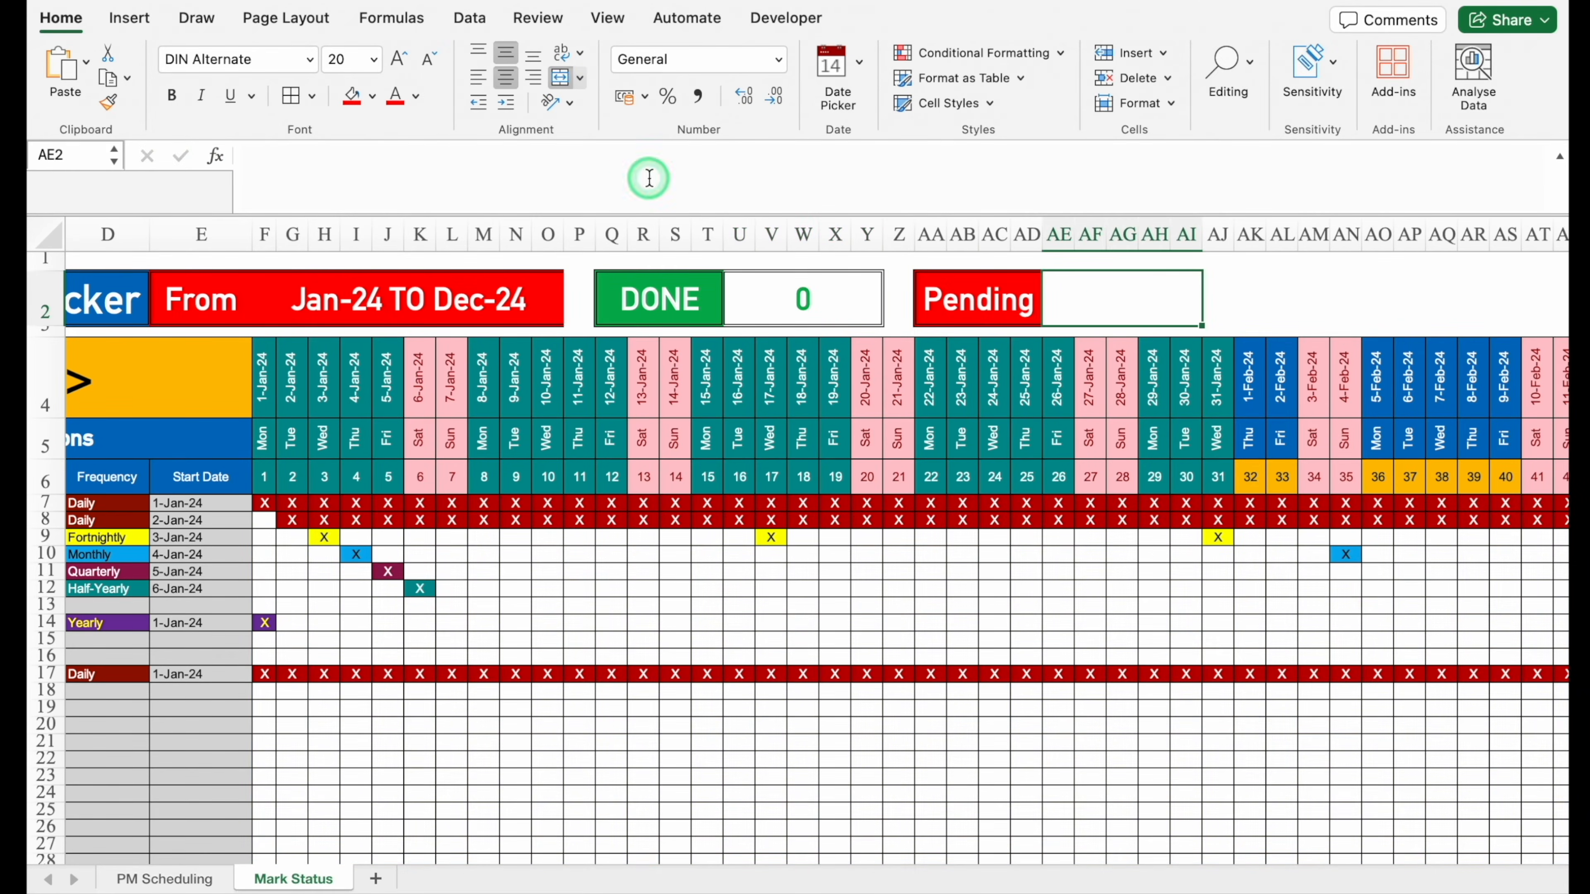
click(507, 170)
key(super+v)
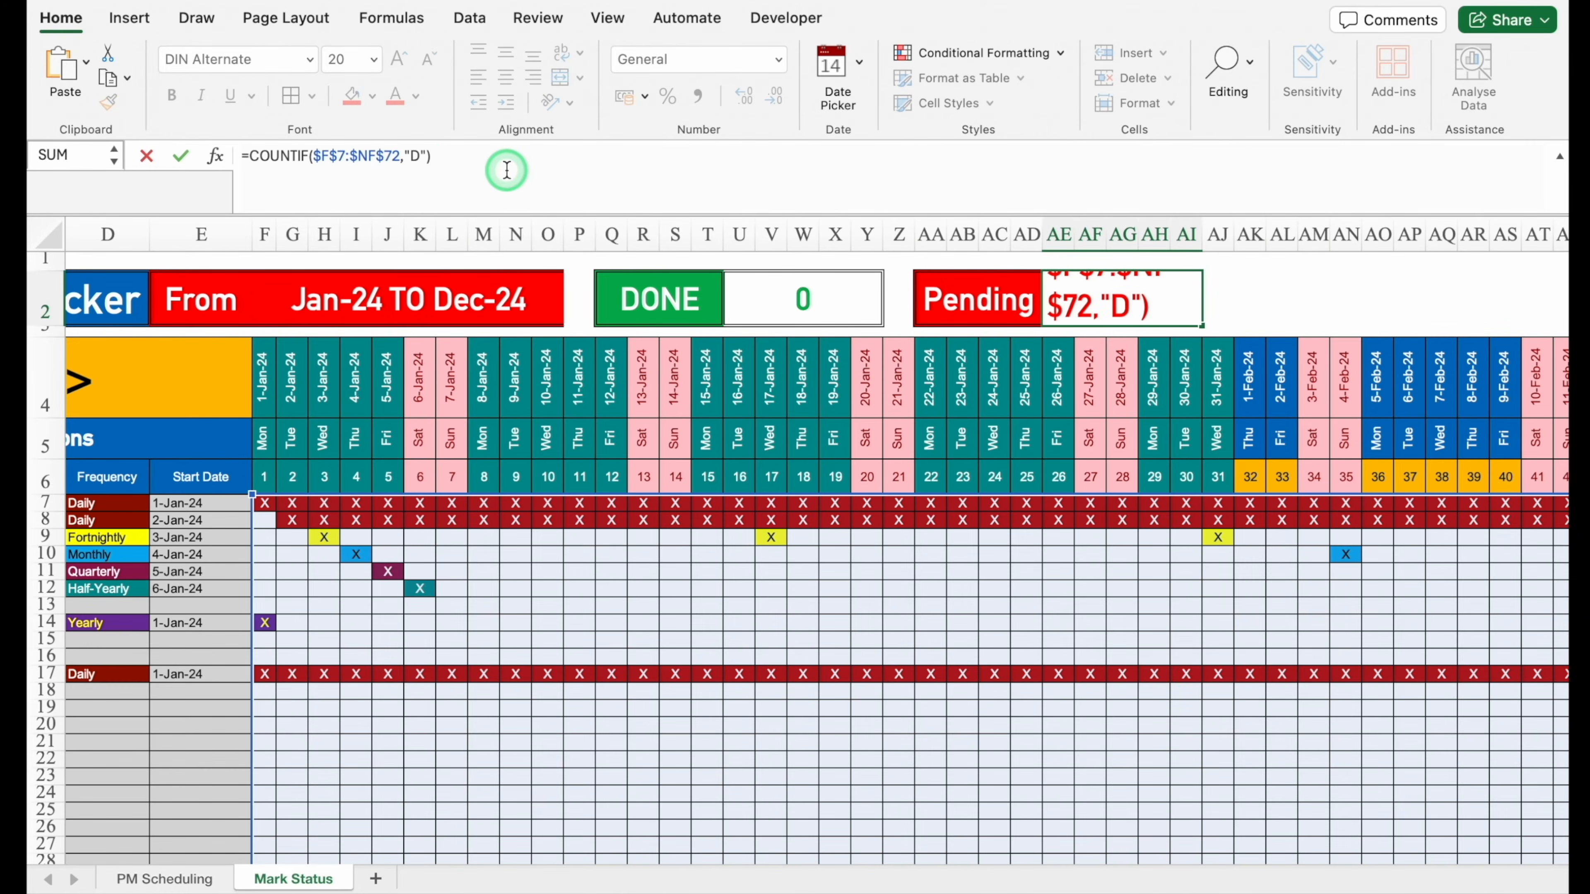
click(417, 156)
key(Delete)
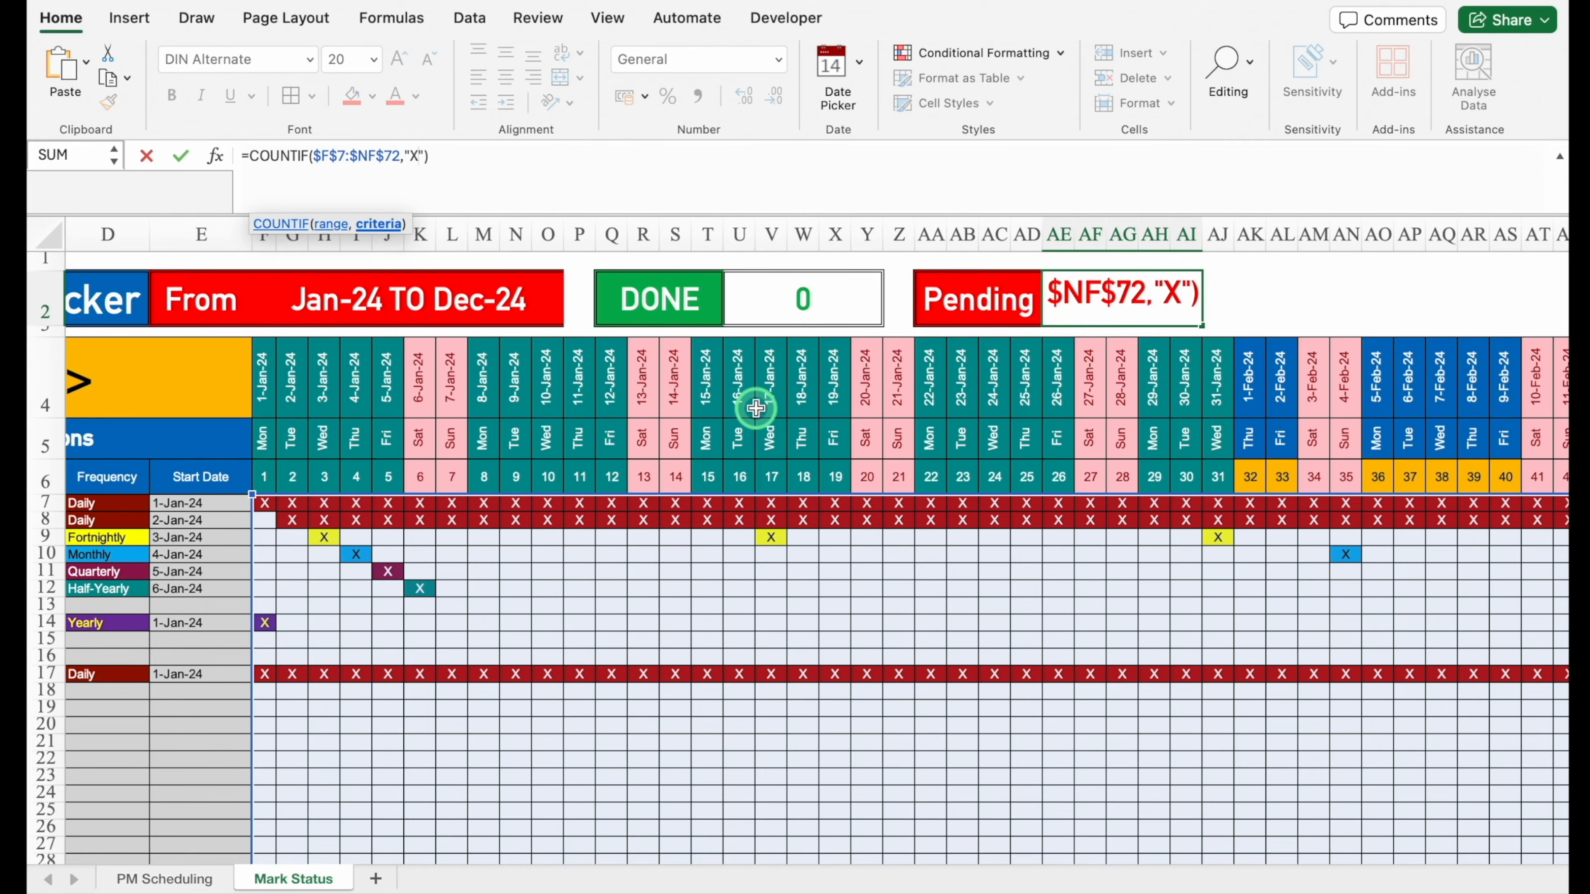
key(Return)
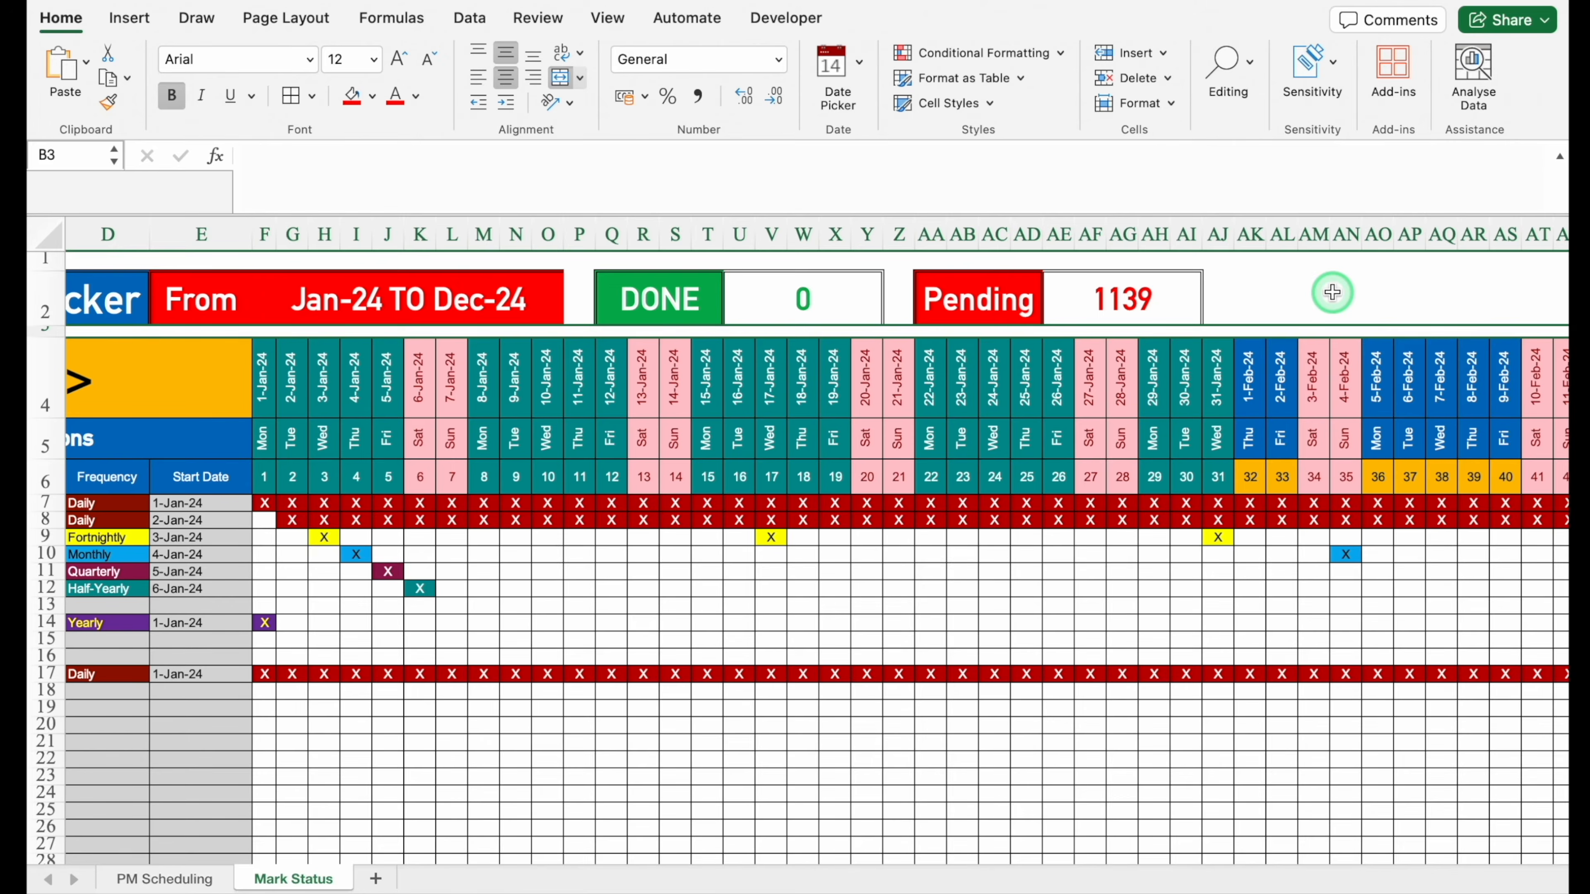
Add list data validation with the source D to the whole schedule grid from F7 across to column NF
scroll(738, 675, left, 10)
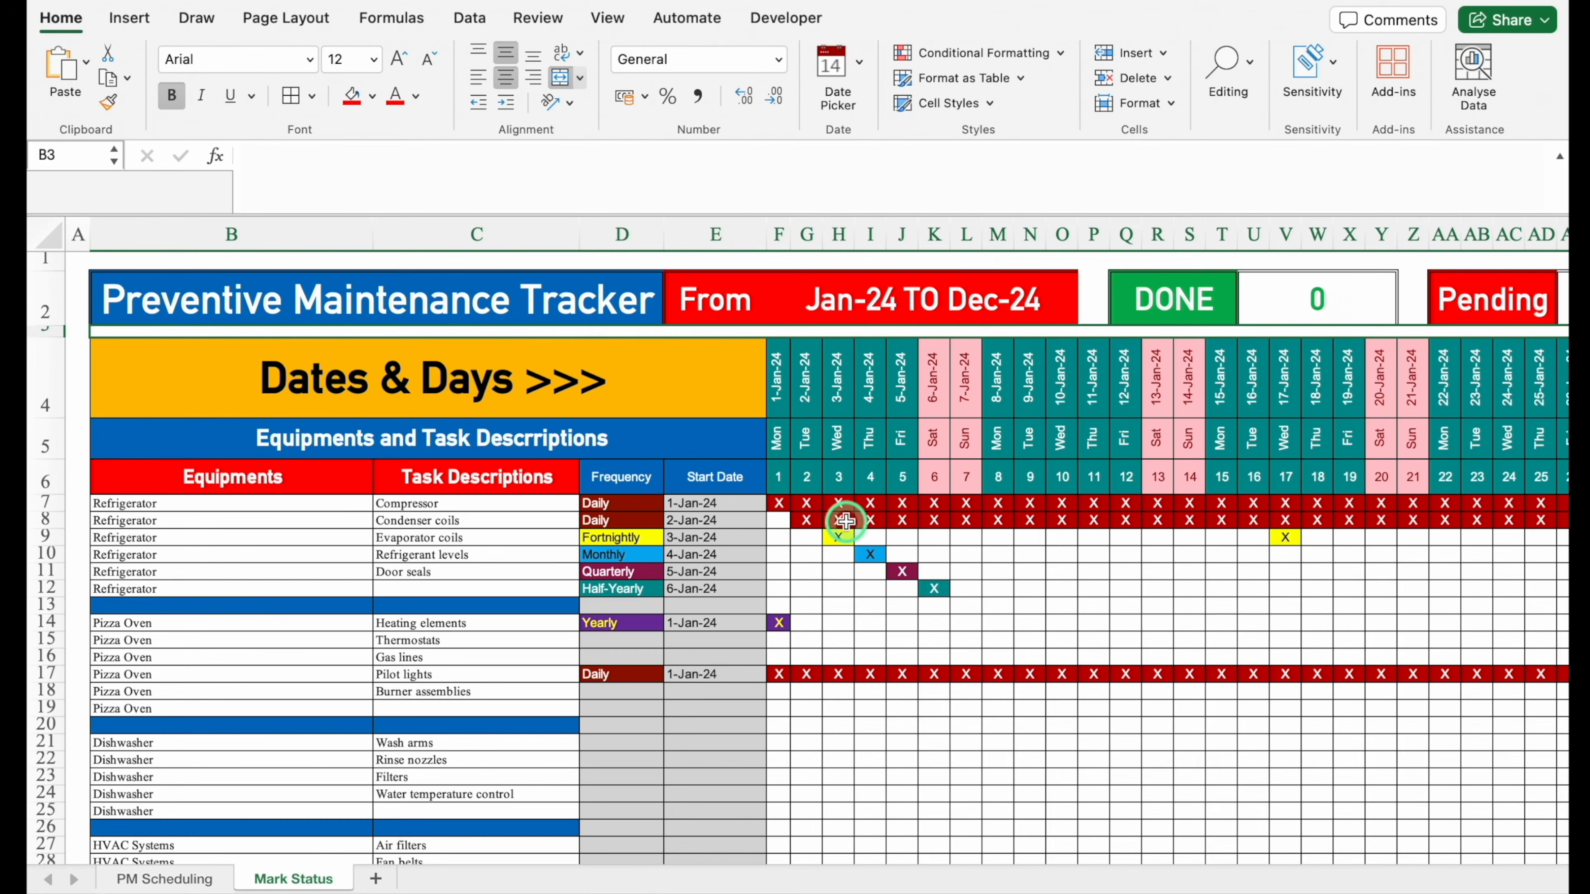
click(781, 503)
drag(782, 503, 1490, 826)
drag(1558, 771, 1558, 432)
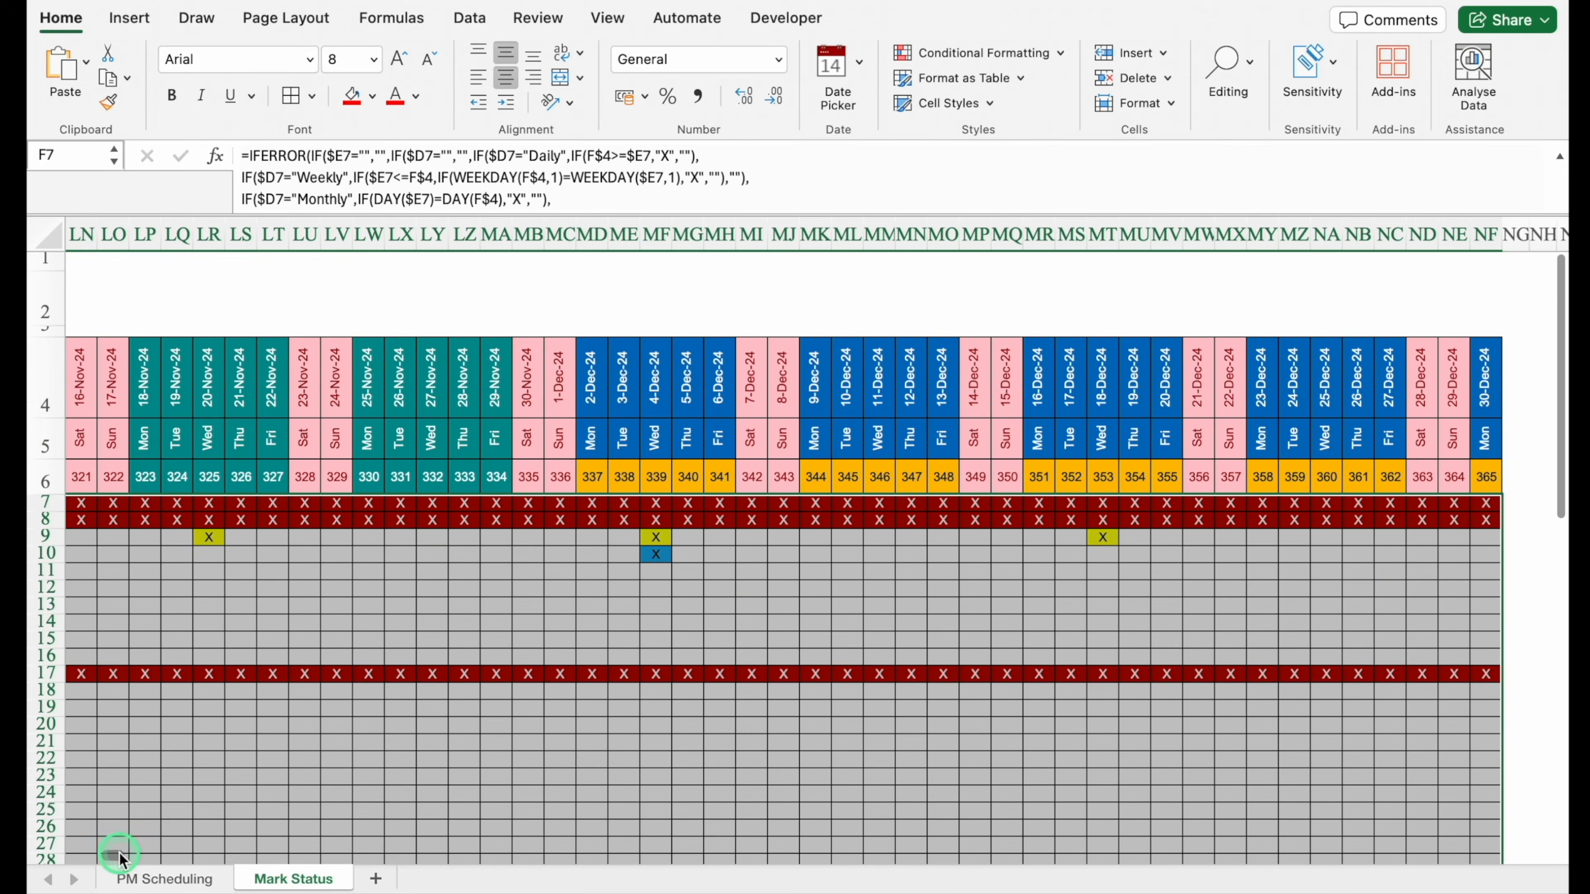
drag(118, 855, 71, 858)
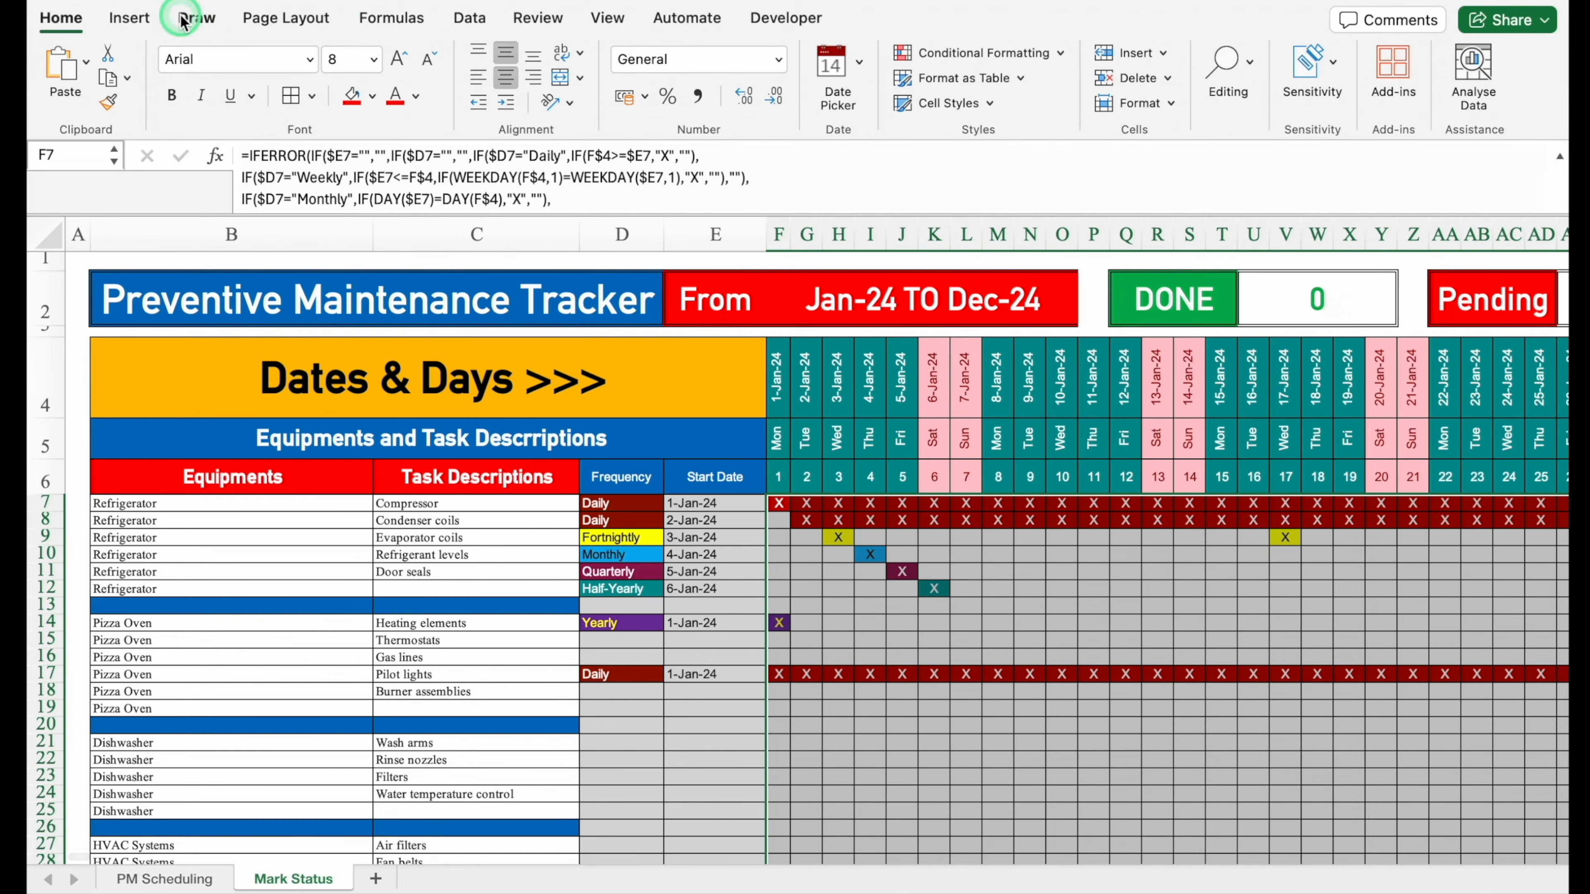
click(473, 21)
click(1111, 62)
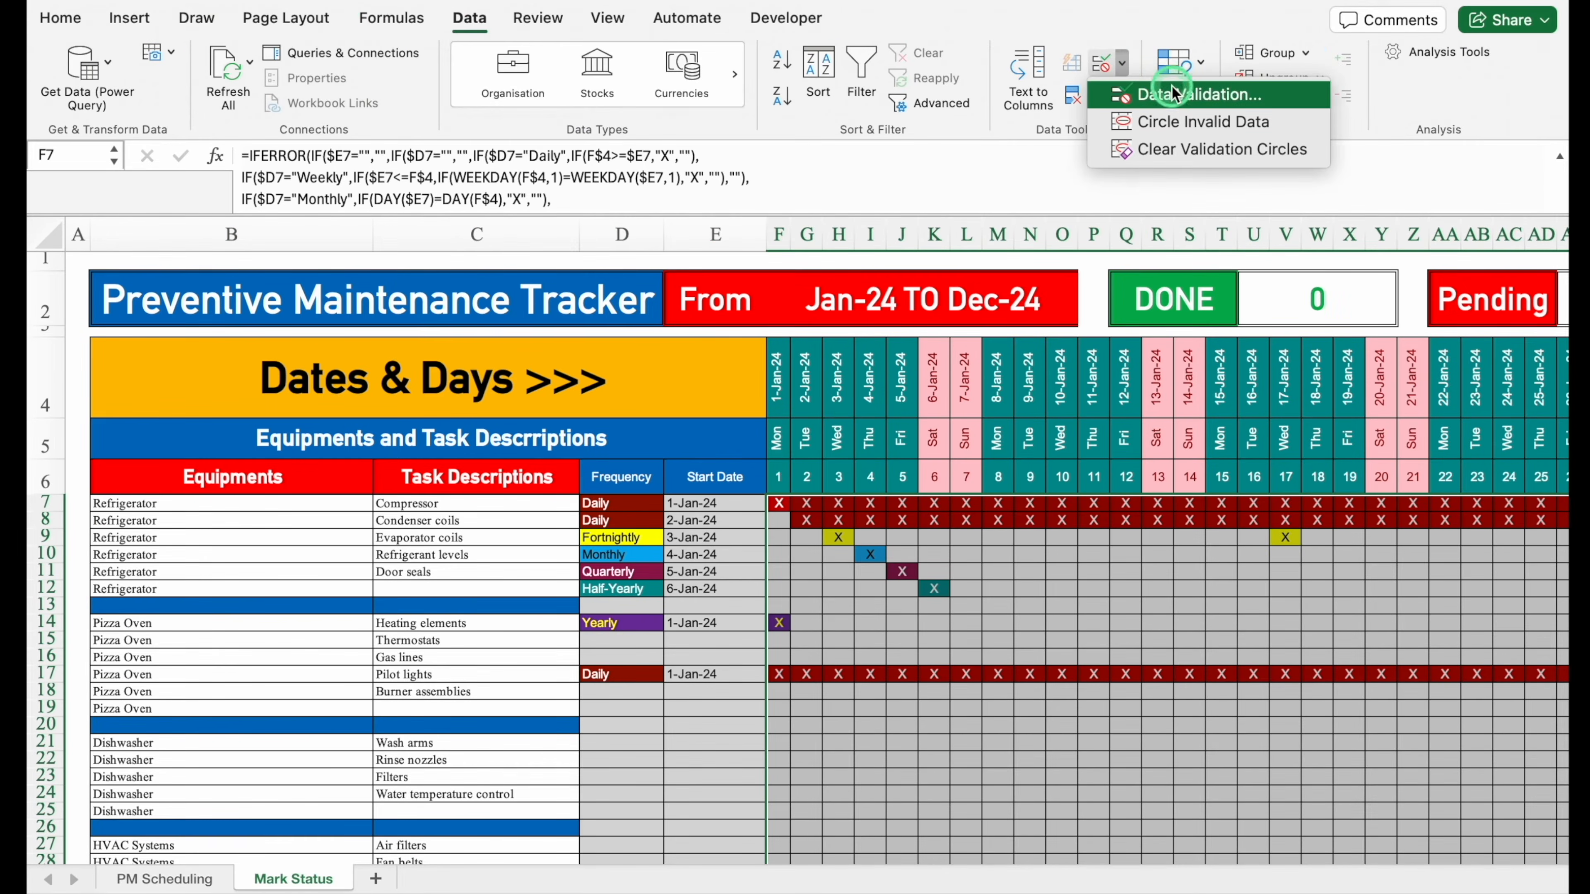
click(1151, 96)
click(794, 232)
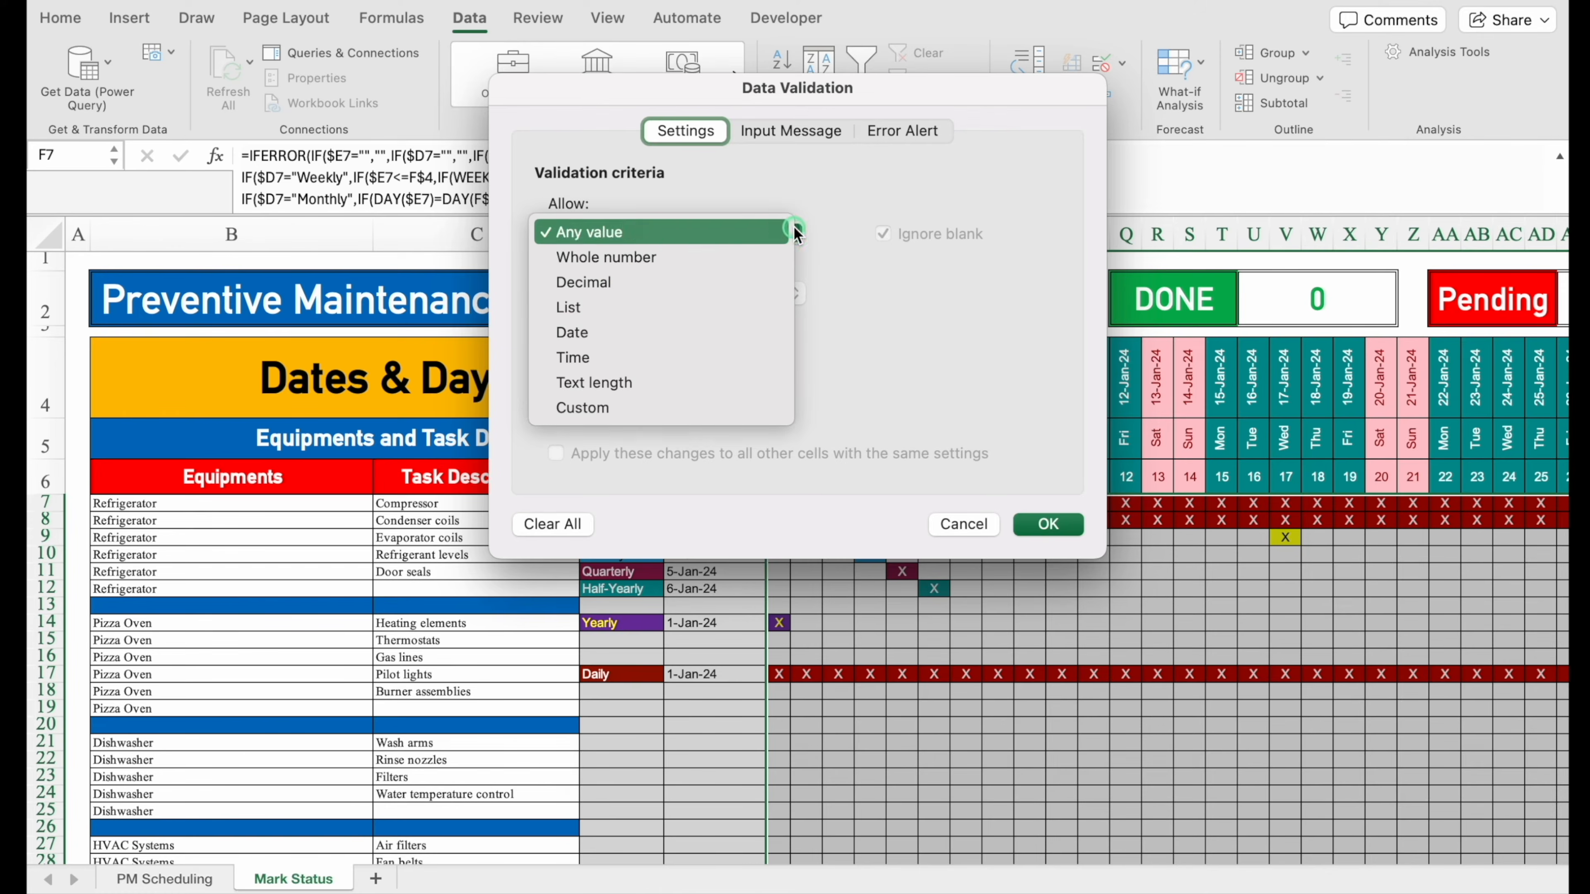
click(614, 307)
click(677, 351)
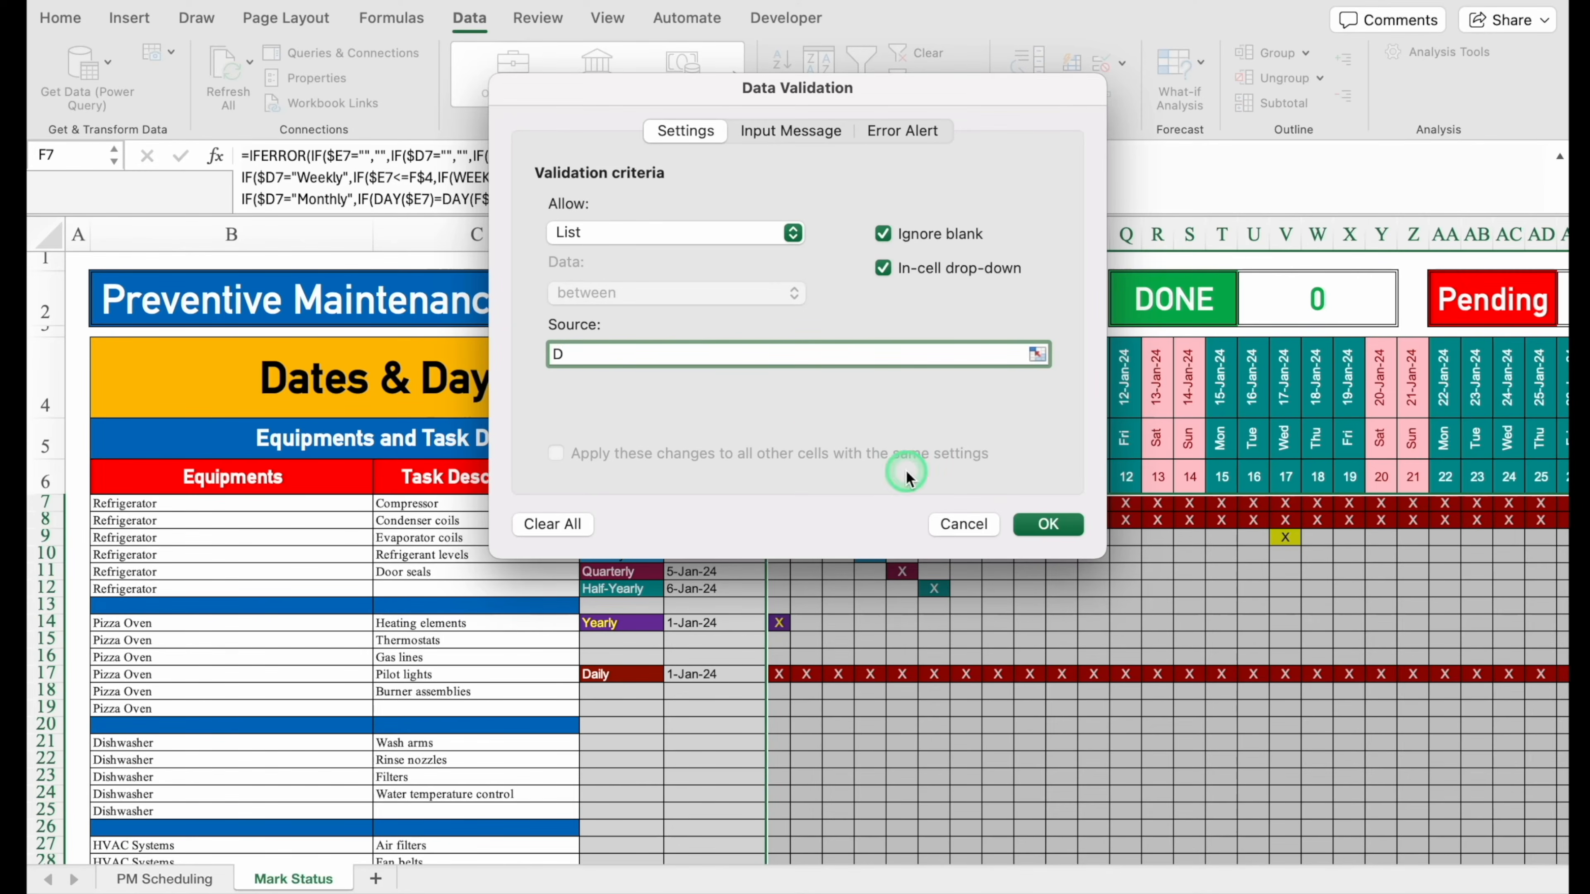
click(1049, 526)
Check the drop-down options offered in F7
click(800, 504)
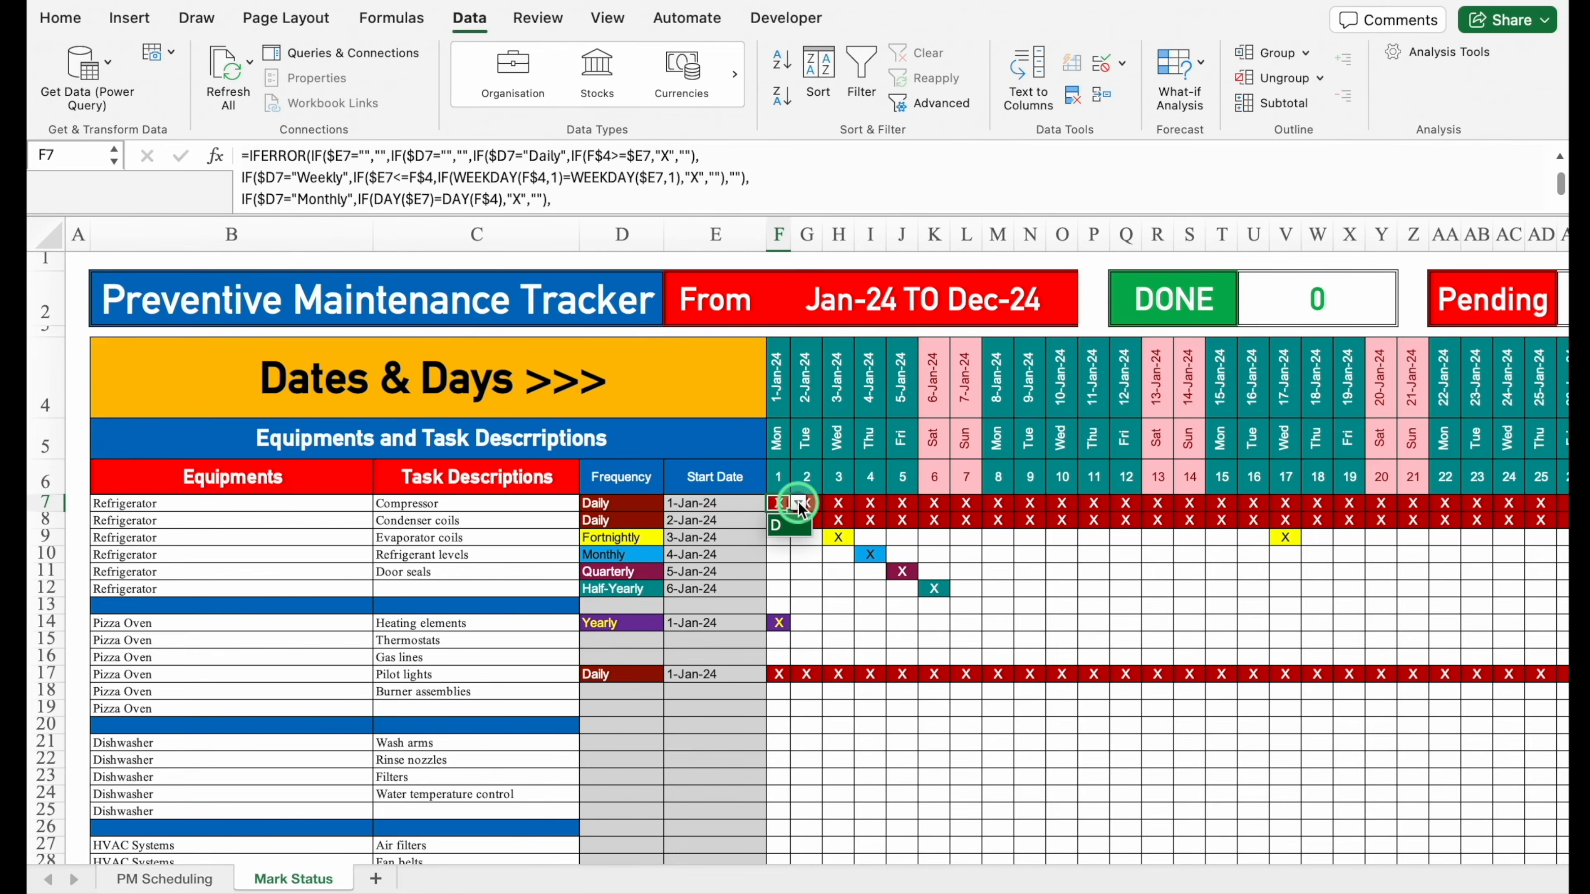
click(711, 506)
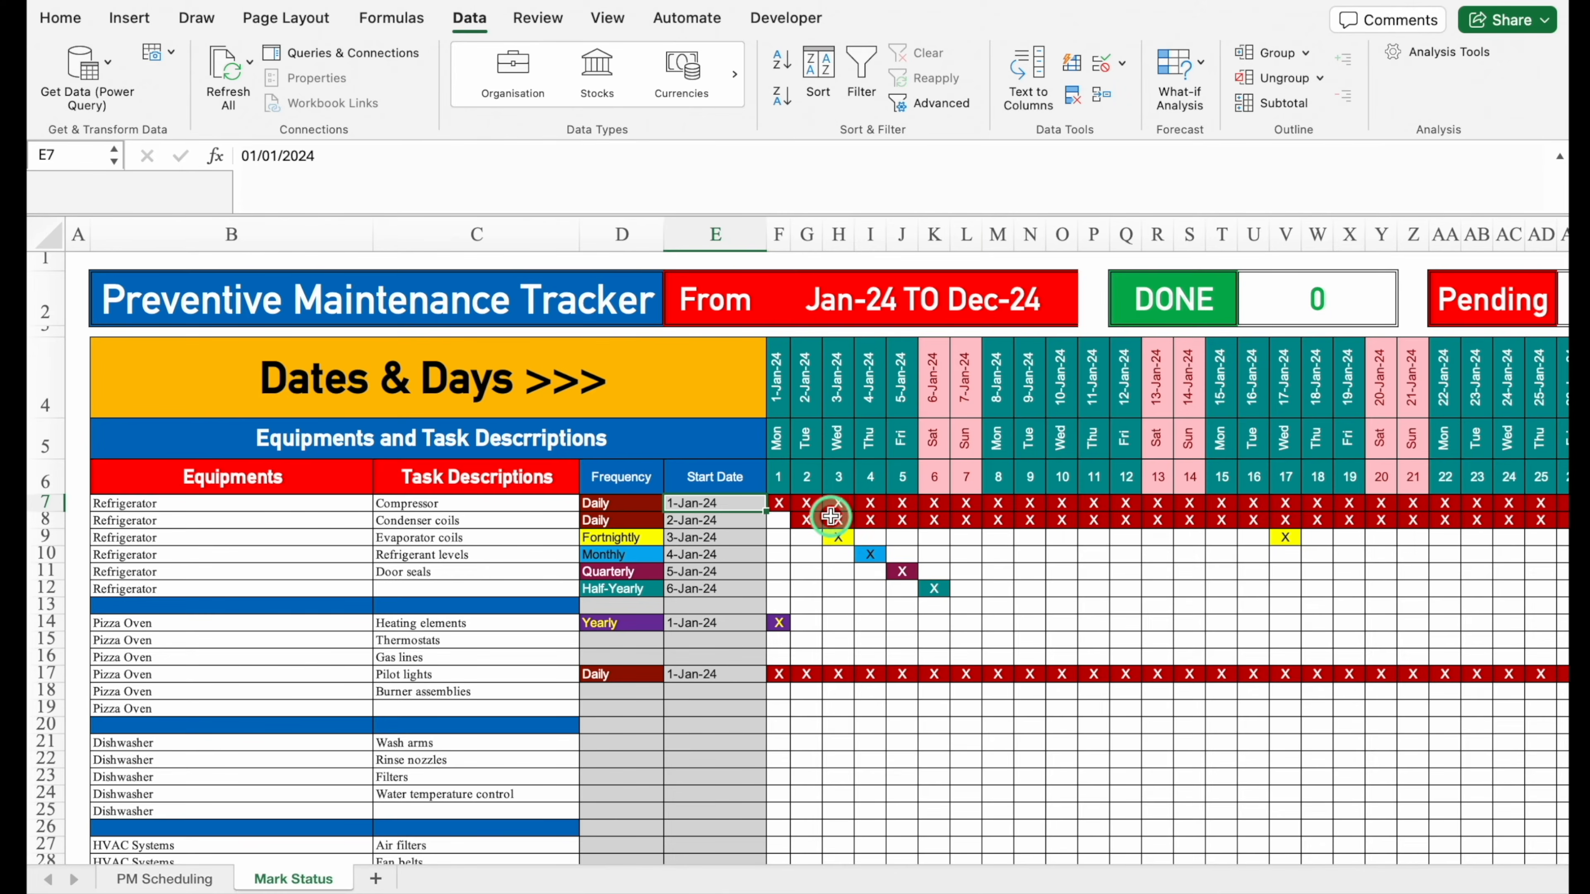
click(779, 504)
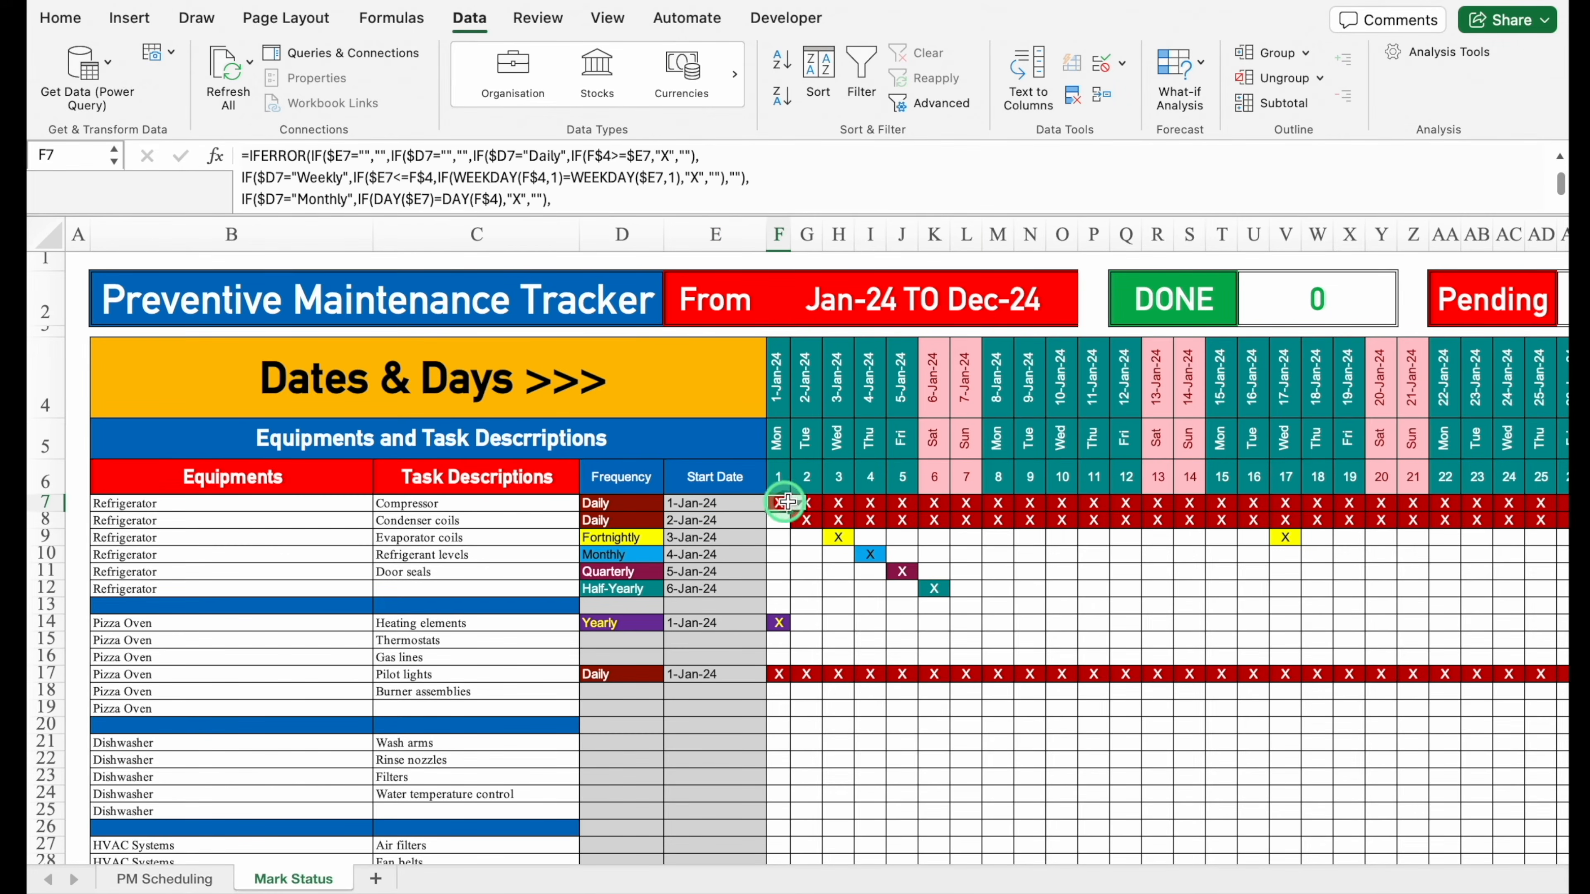
Mark the task in F7 as done by choosing D from its validation list
click(799, 503)
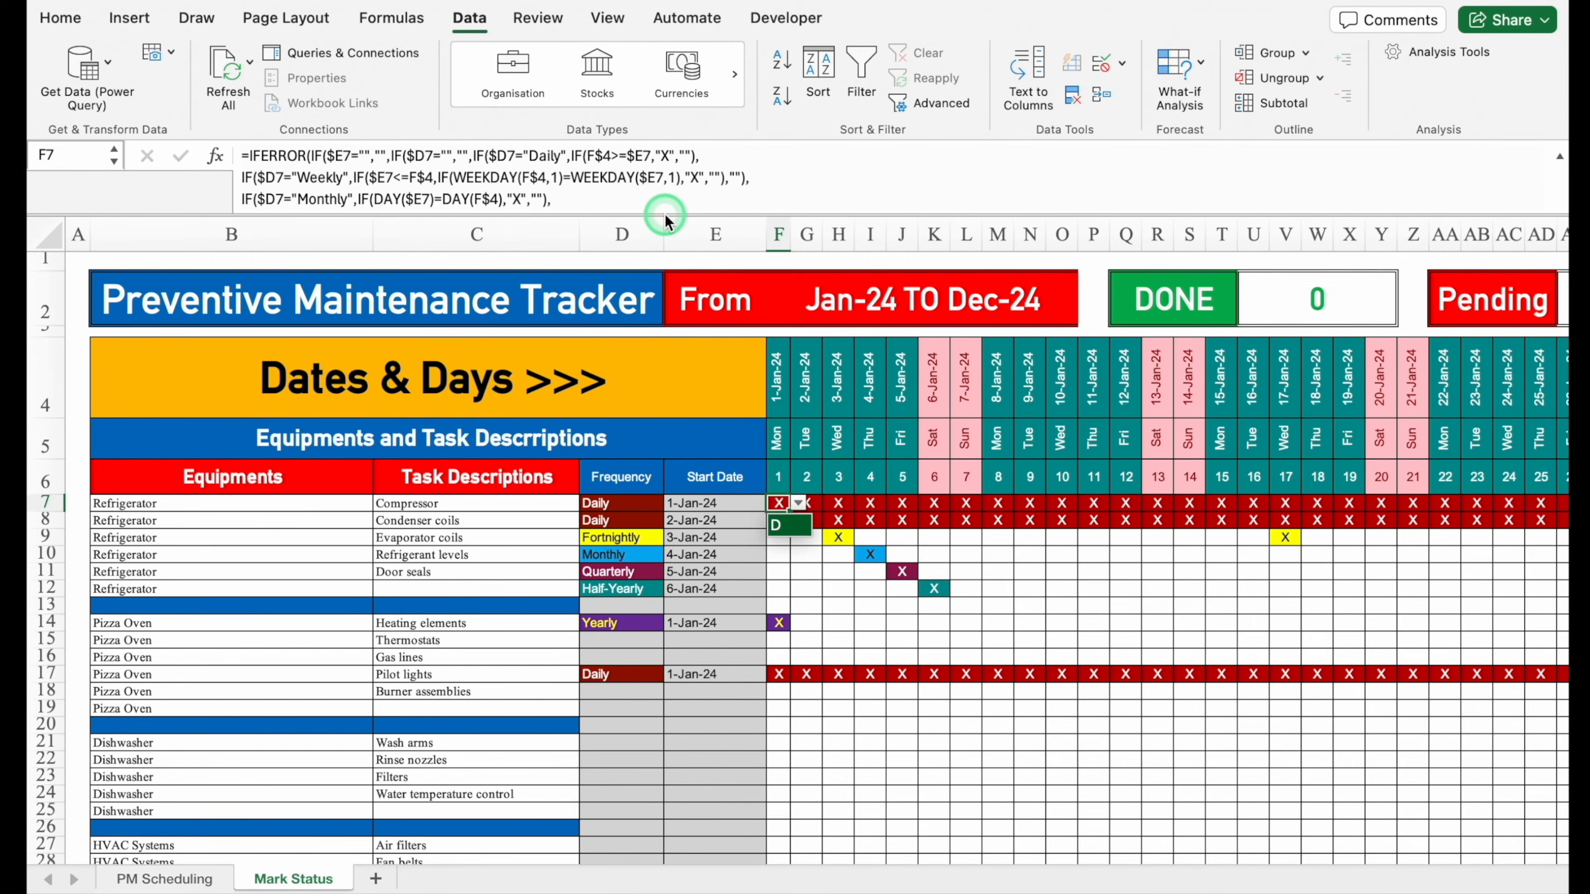
click(781, 527)
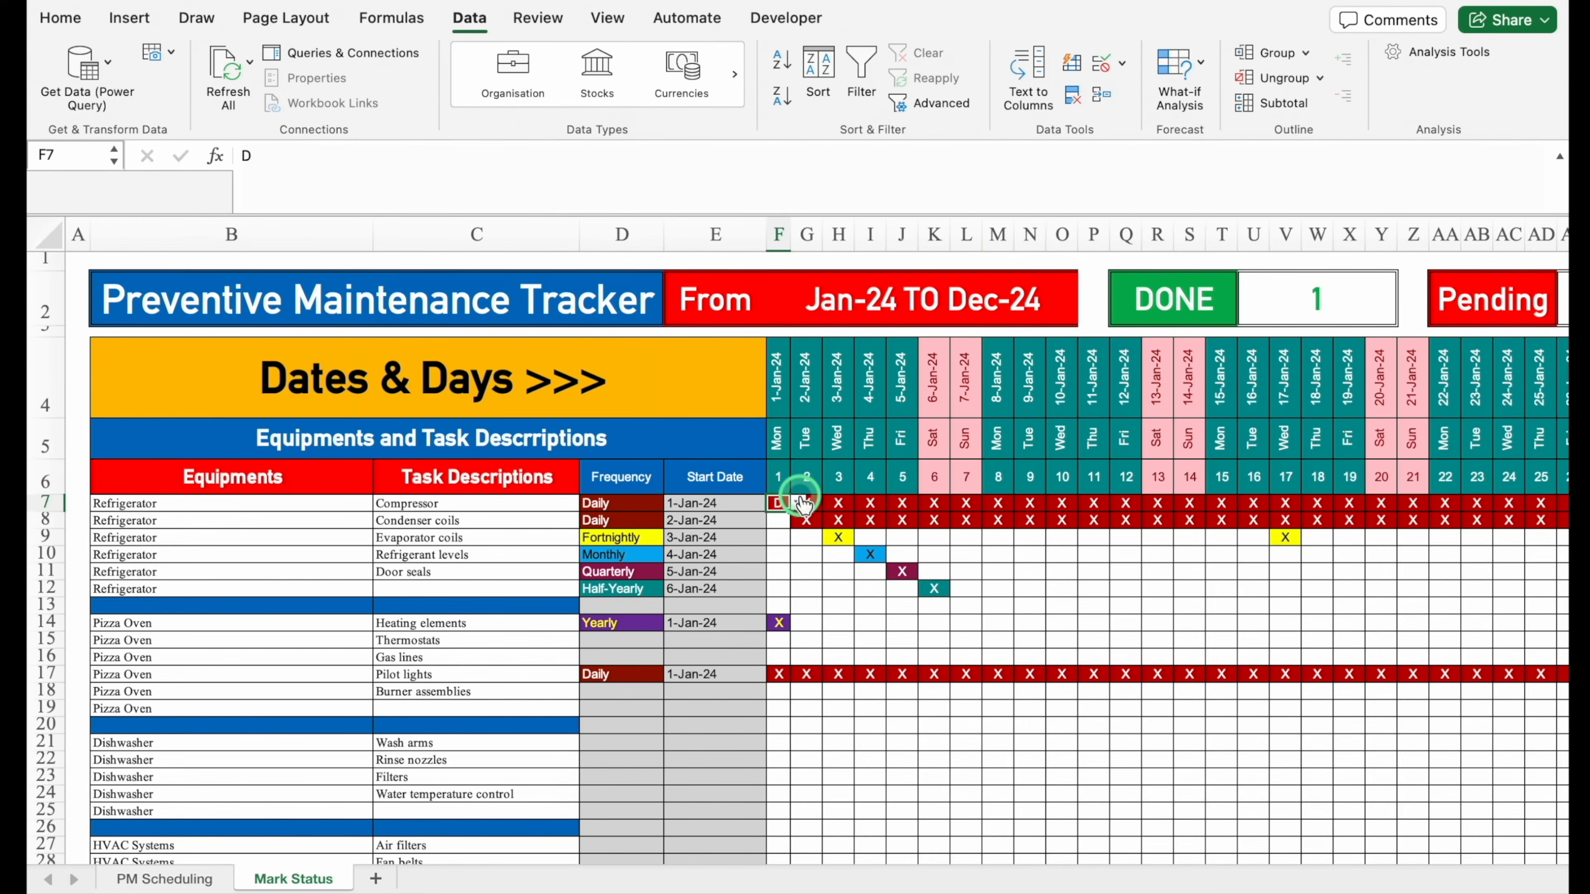
Start a conditional formatting rule for the whole sheet that targets cell values equal to D, using a customised format
click(38, 237)
click(60, 17)
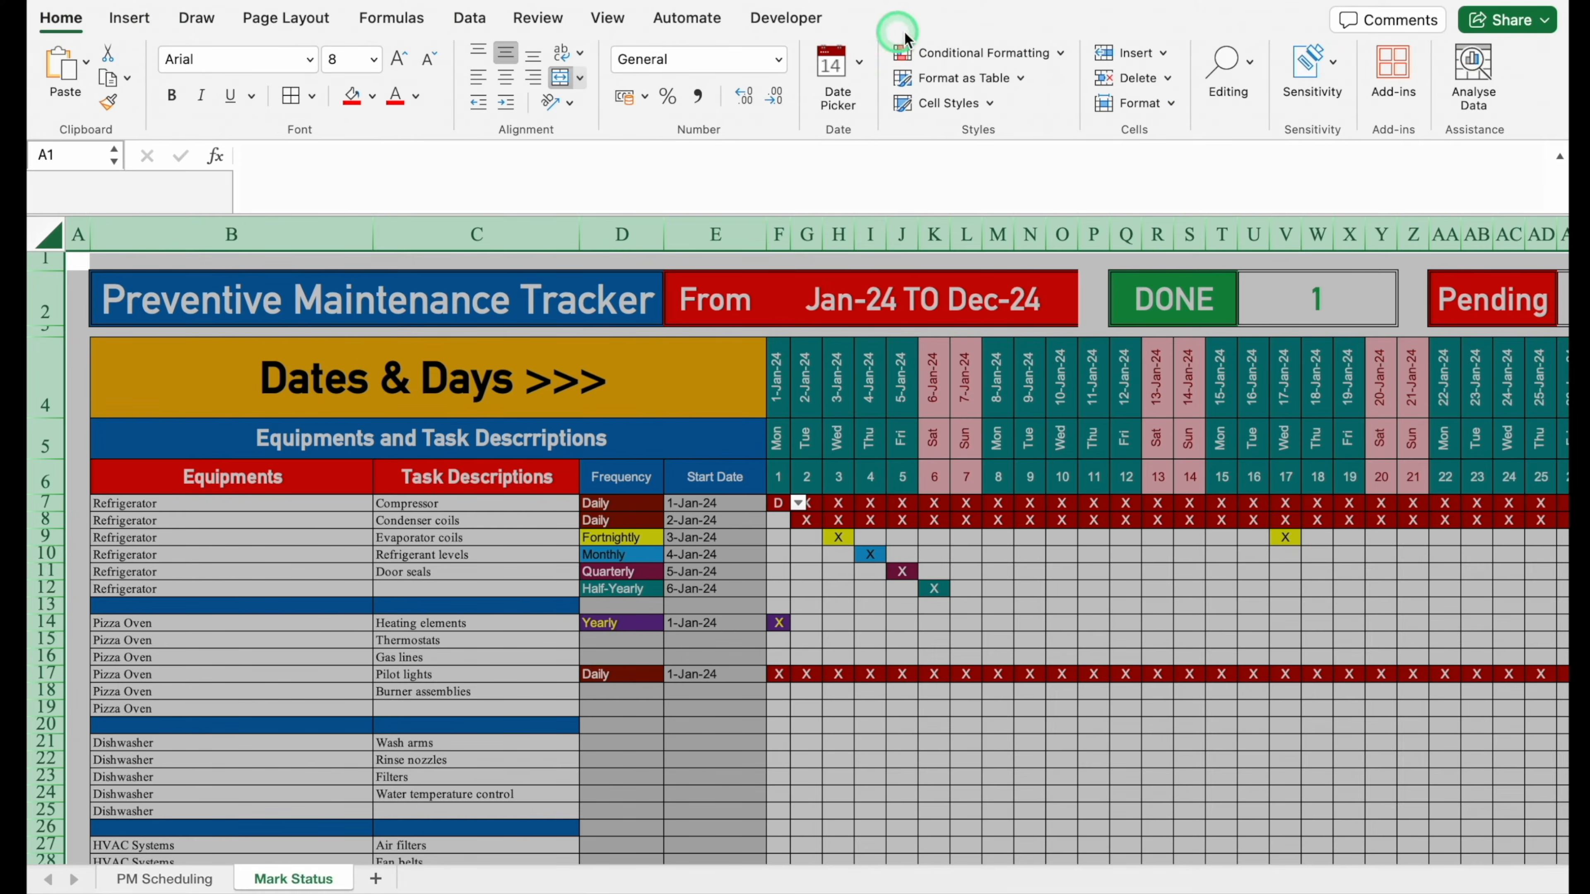
click(981, 55)
mouse_move(1102, 82)
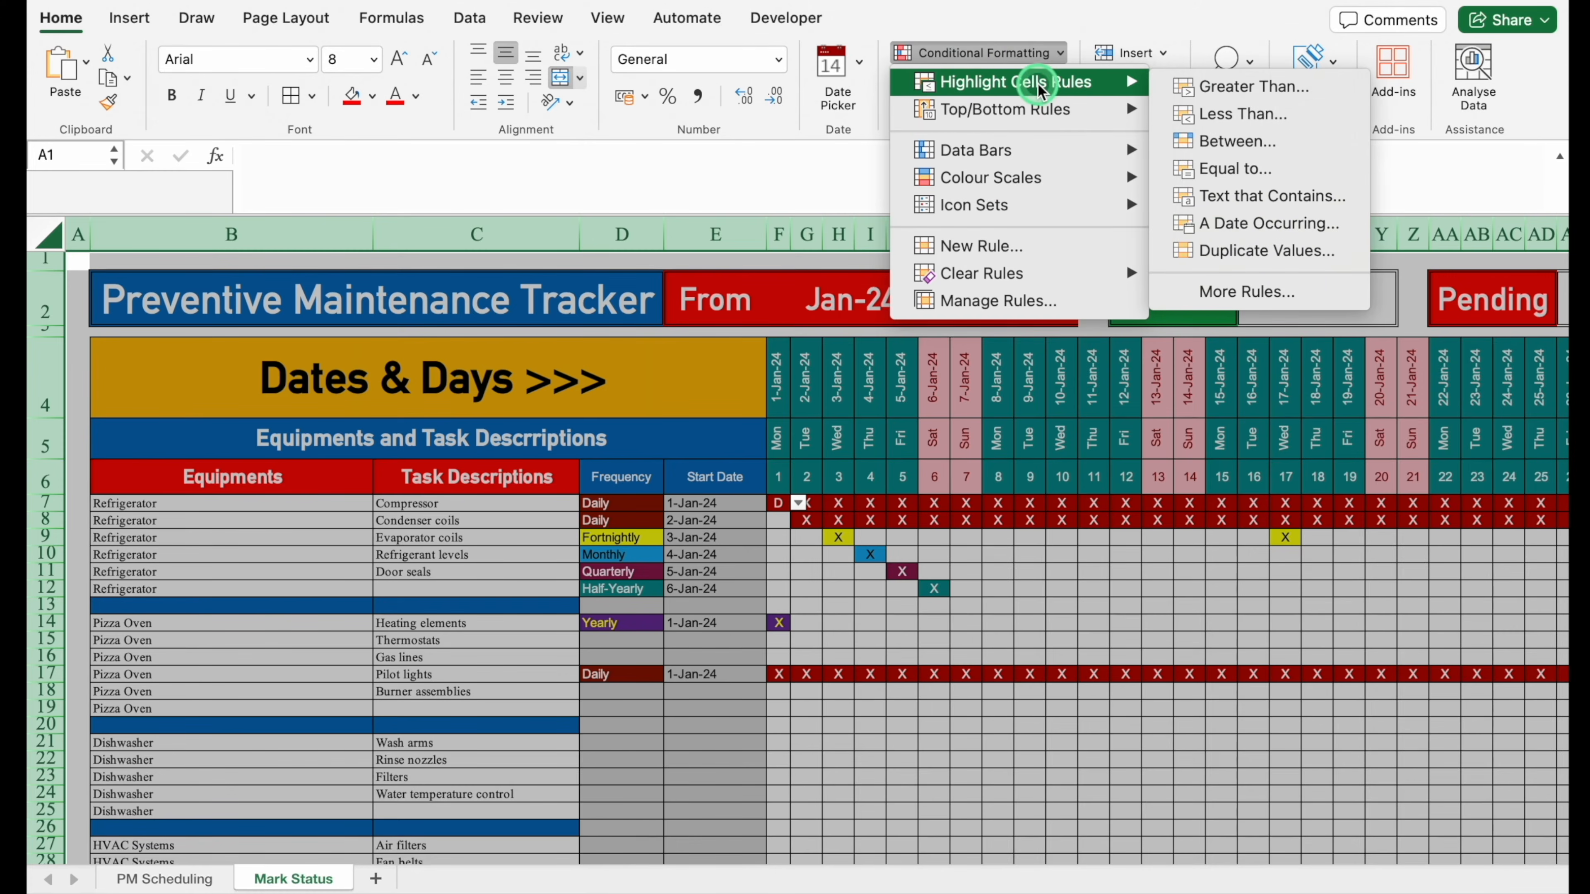
click(1228, 164)
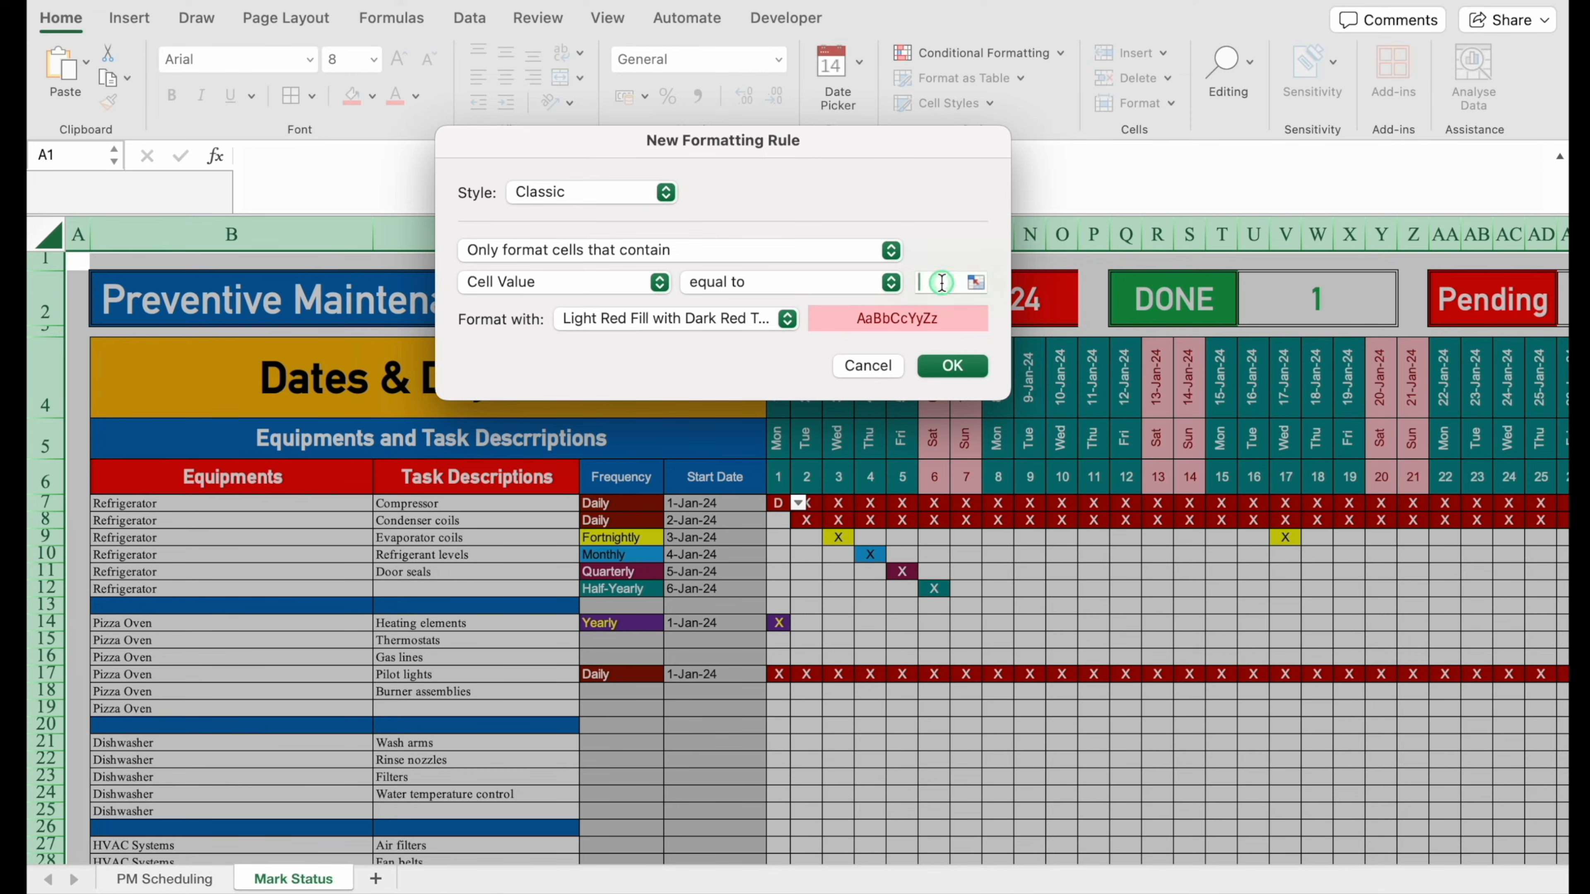
text(D)
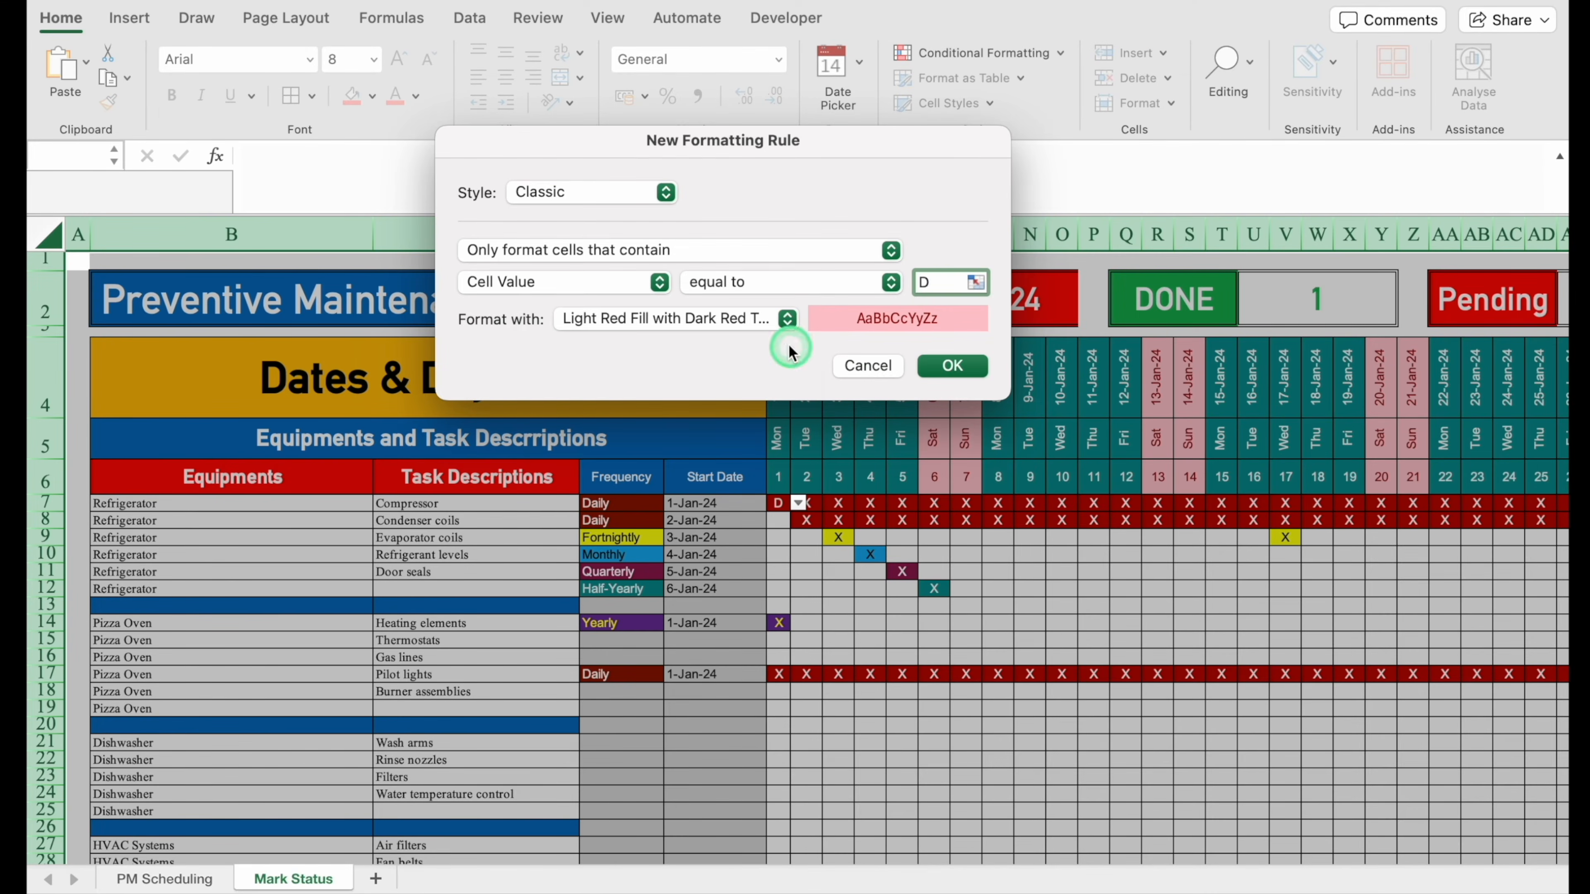
click(777, 319)
click(695, 471)
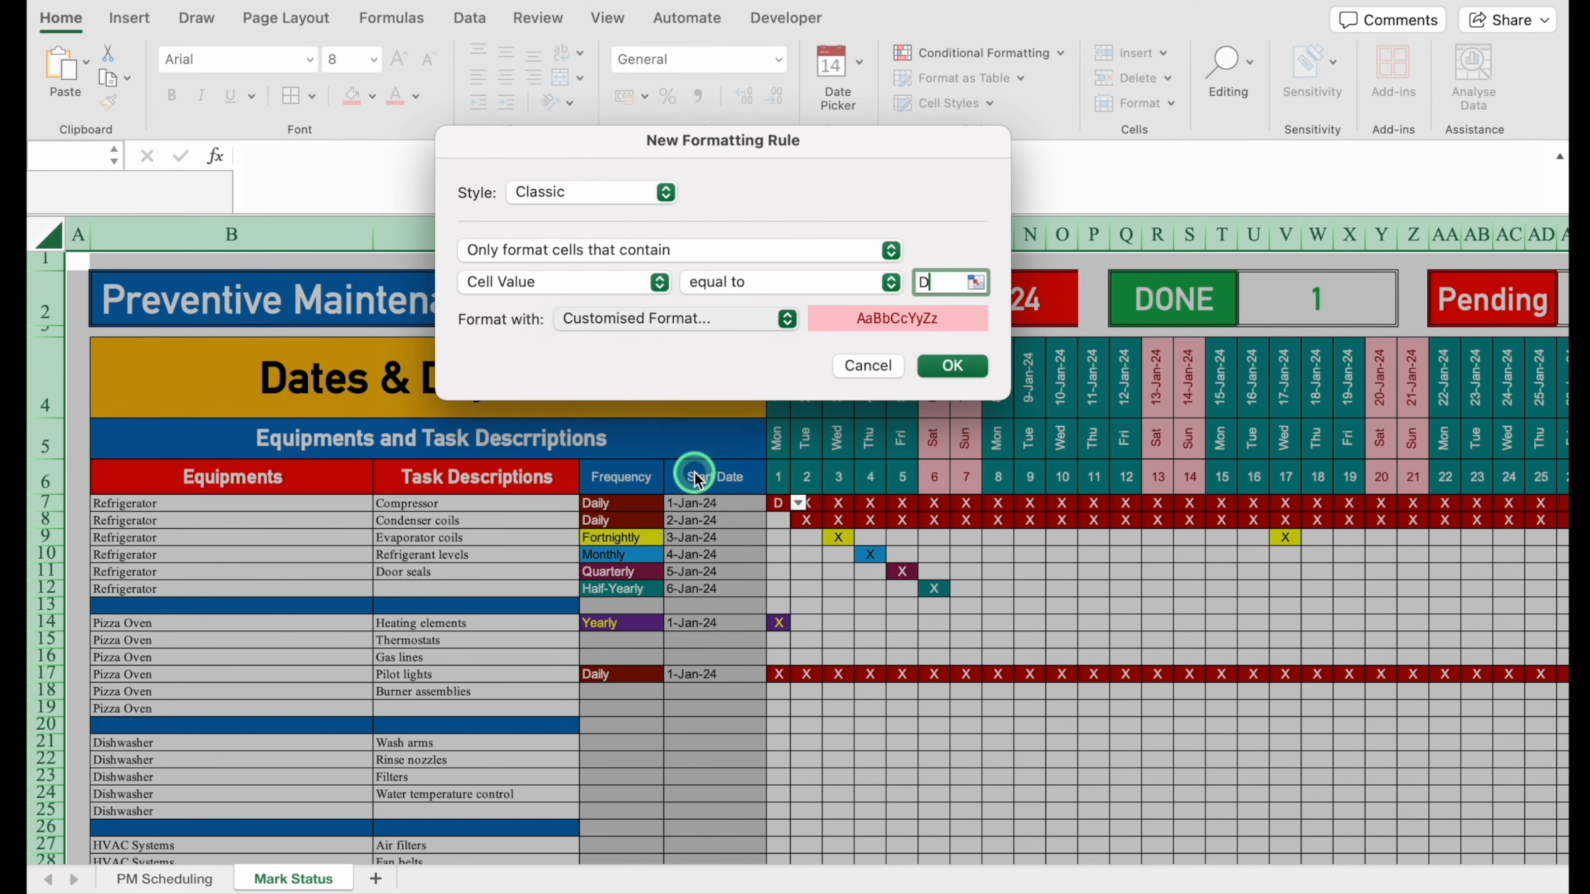
Give the rule for D a green fill with bold white font and apply it
click(906, 81)
click(732, 166)
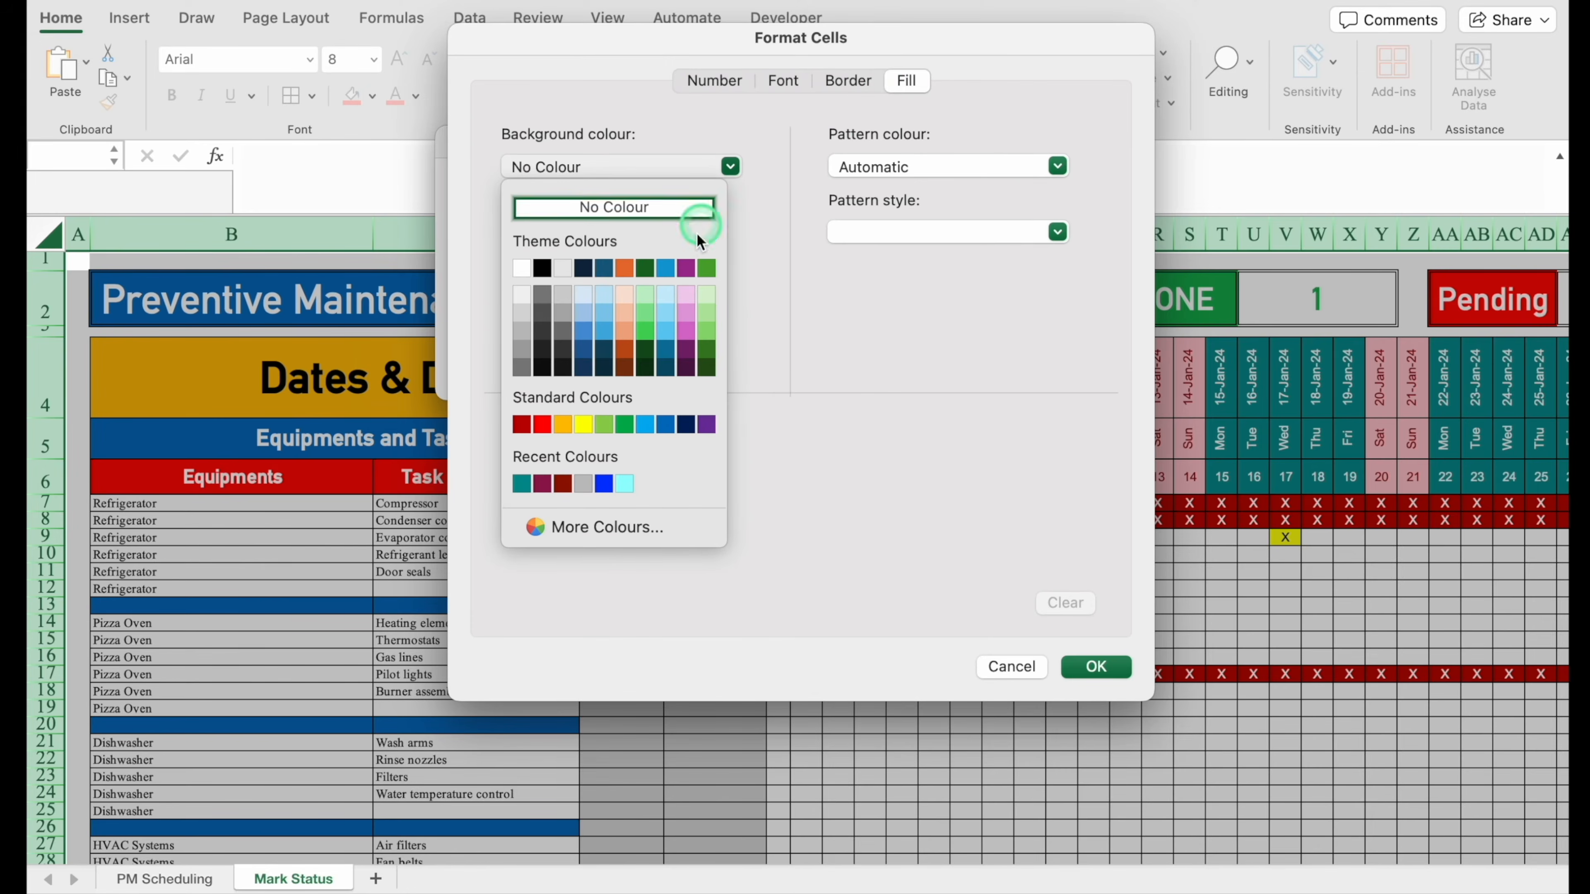
click(627, 420)
click(785, 81)
click(946, 342)
click(837, 445)
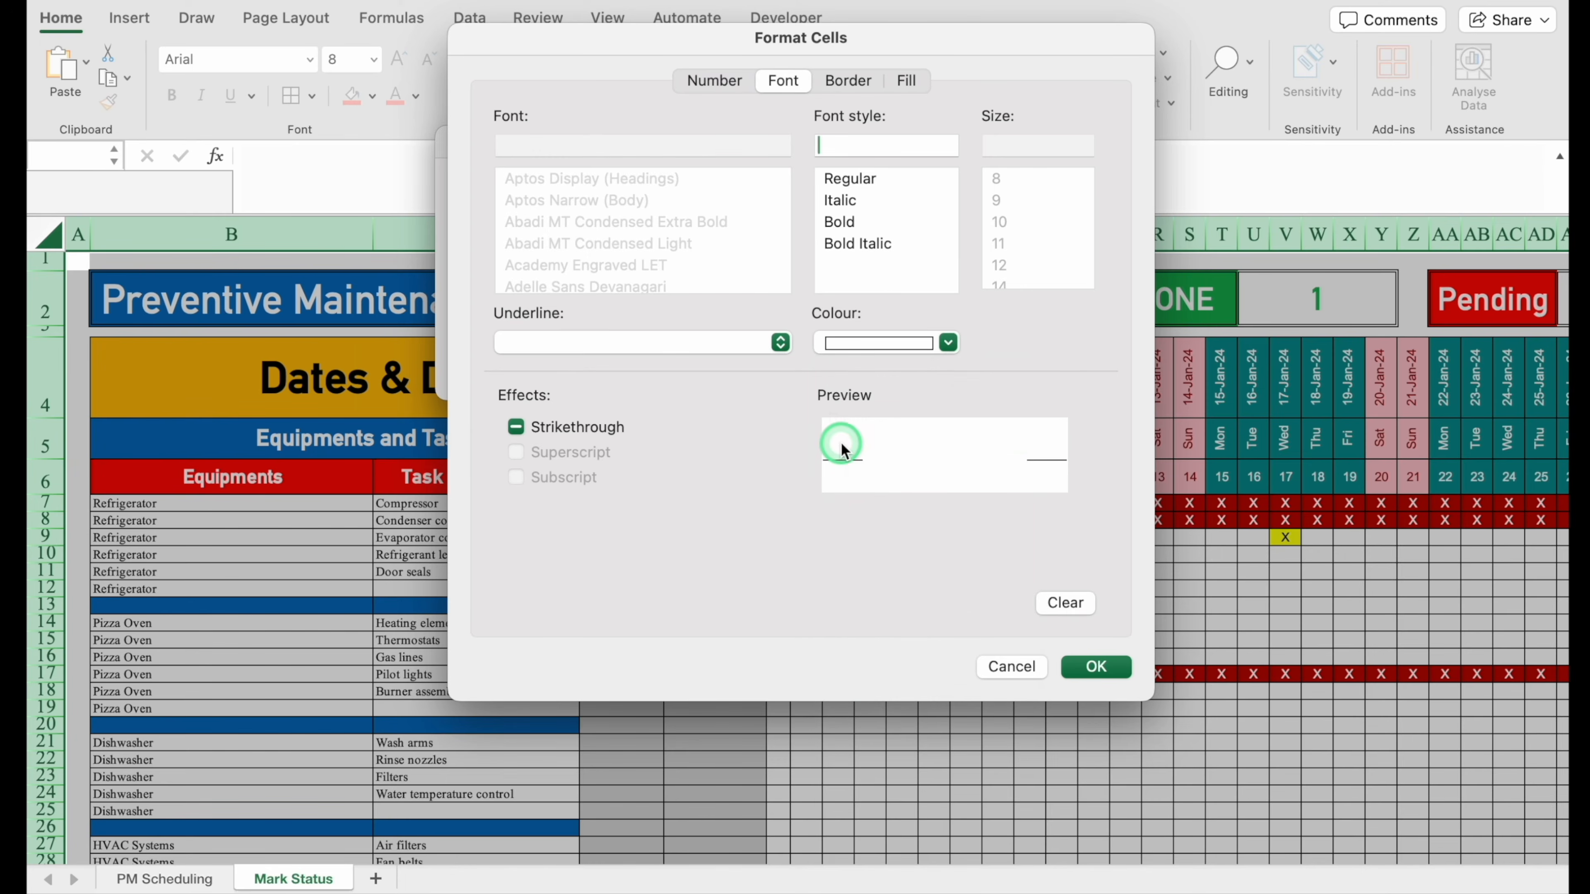
click(838, 223)
click(1092, 668)
click(948, 368)
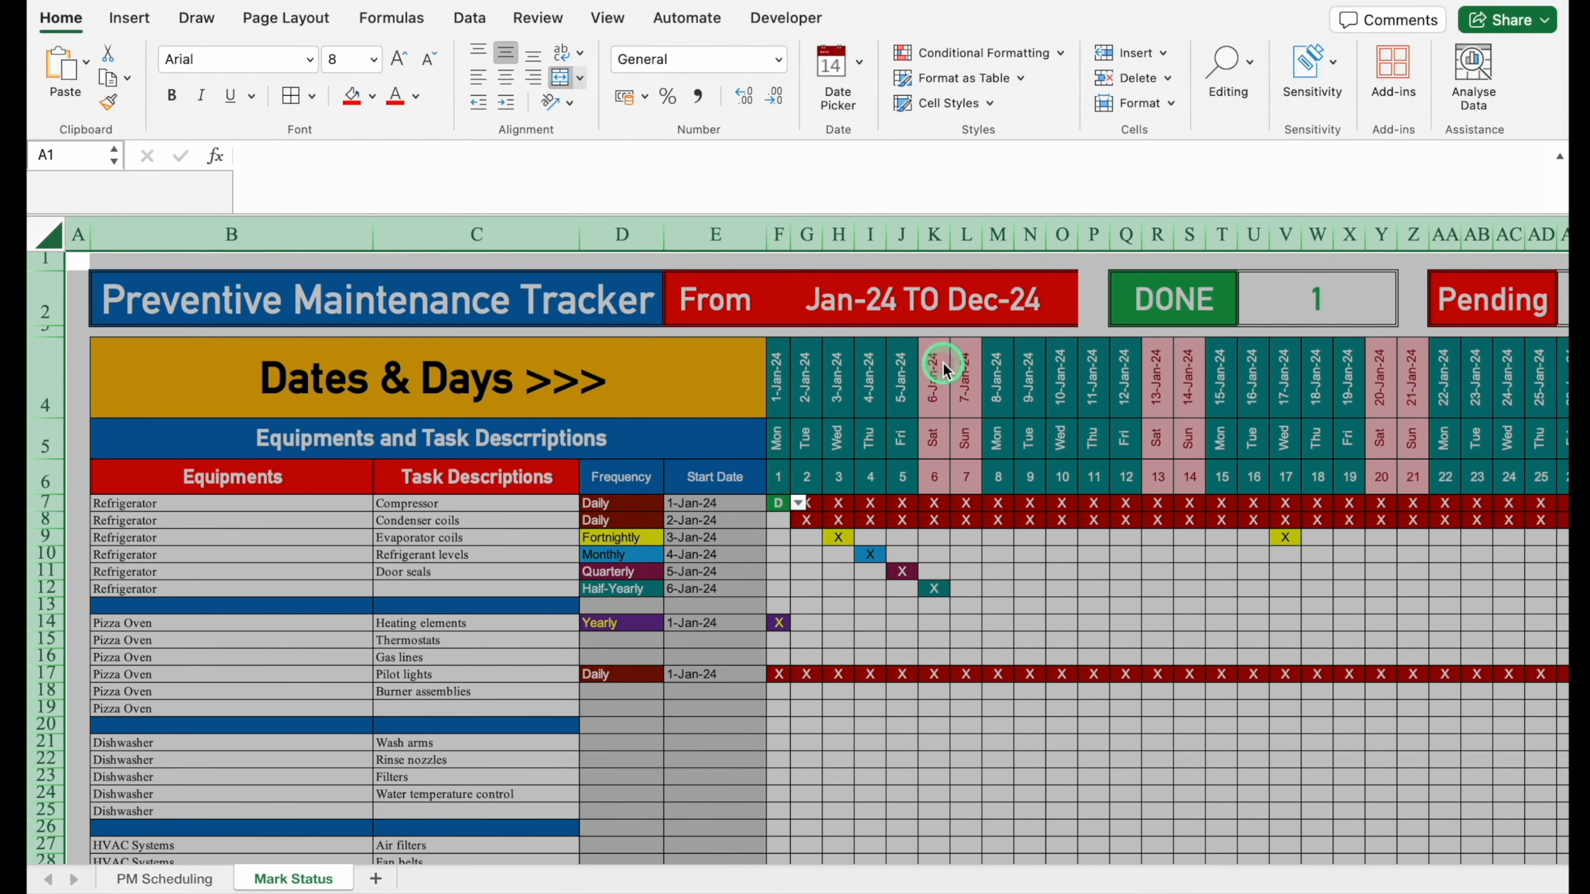
Mark the 5-Jan-24 compressor task in J7 as done by choosing D
click(783, 568)
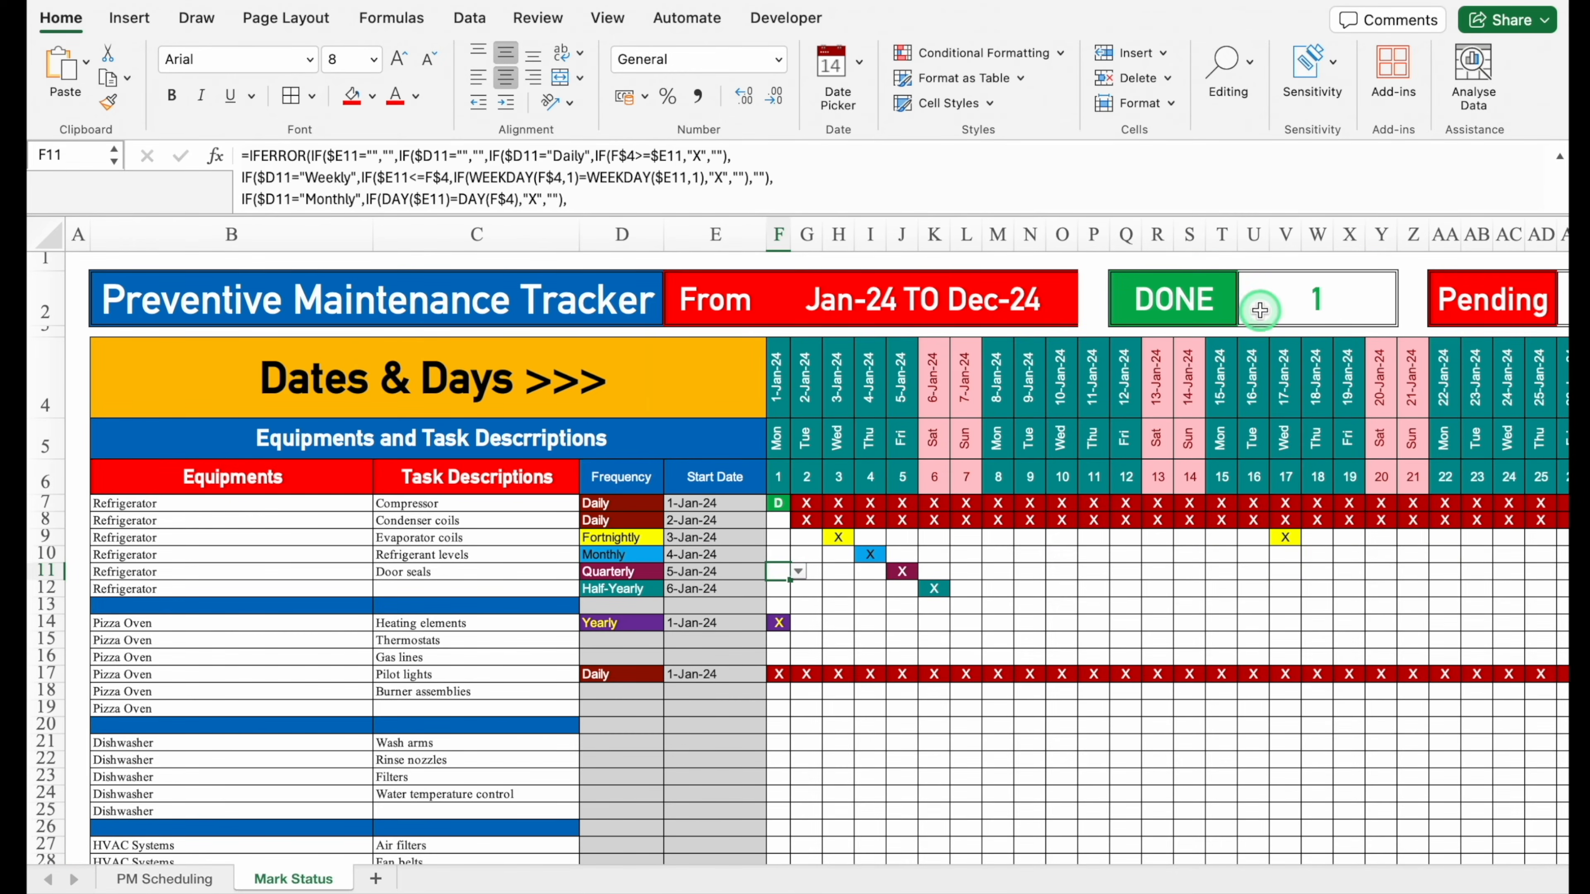
click(778, 503)
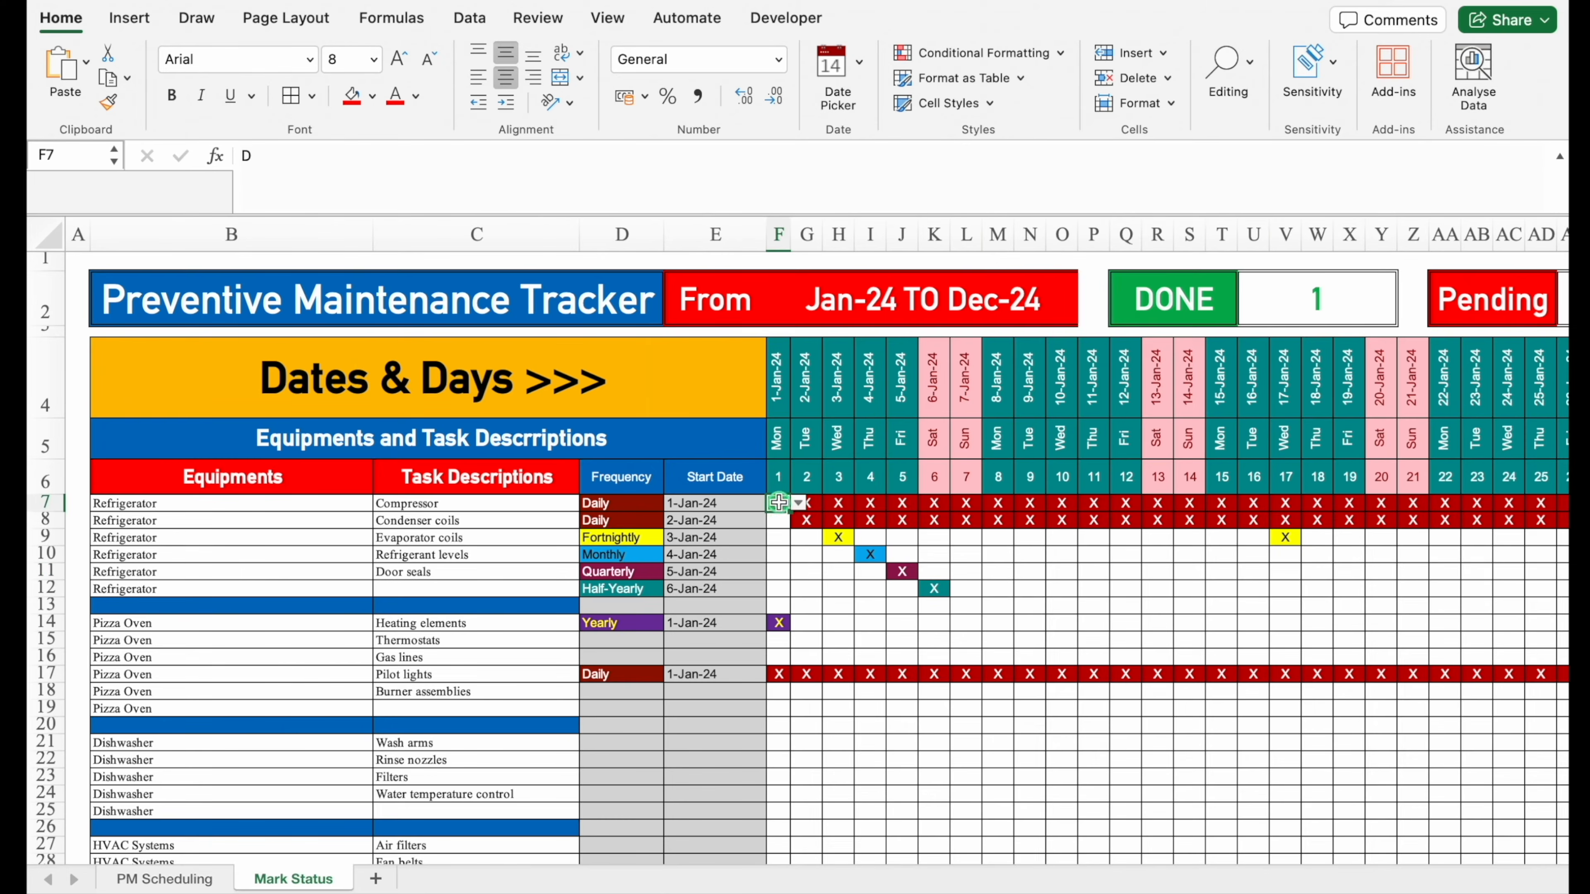
click(901, 501)
click(924, 504)
click(906, 529)
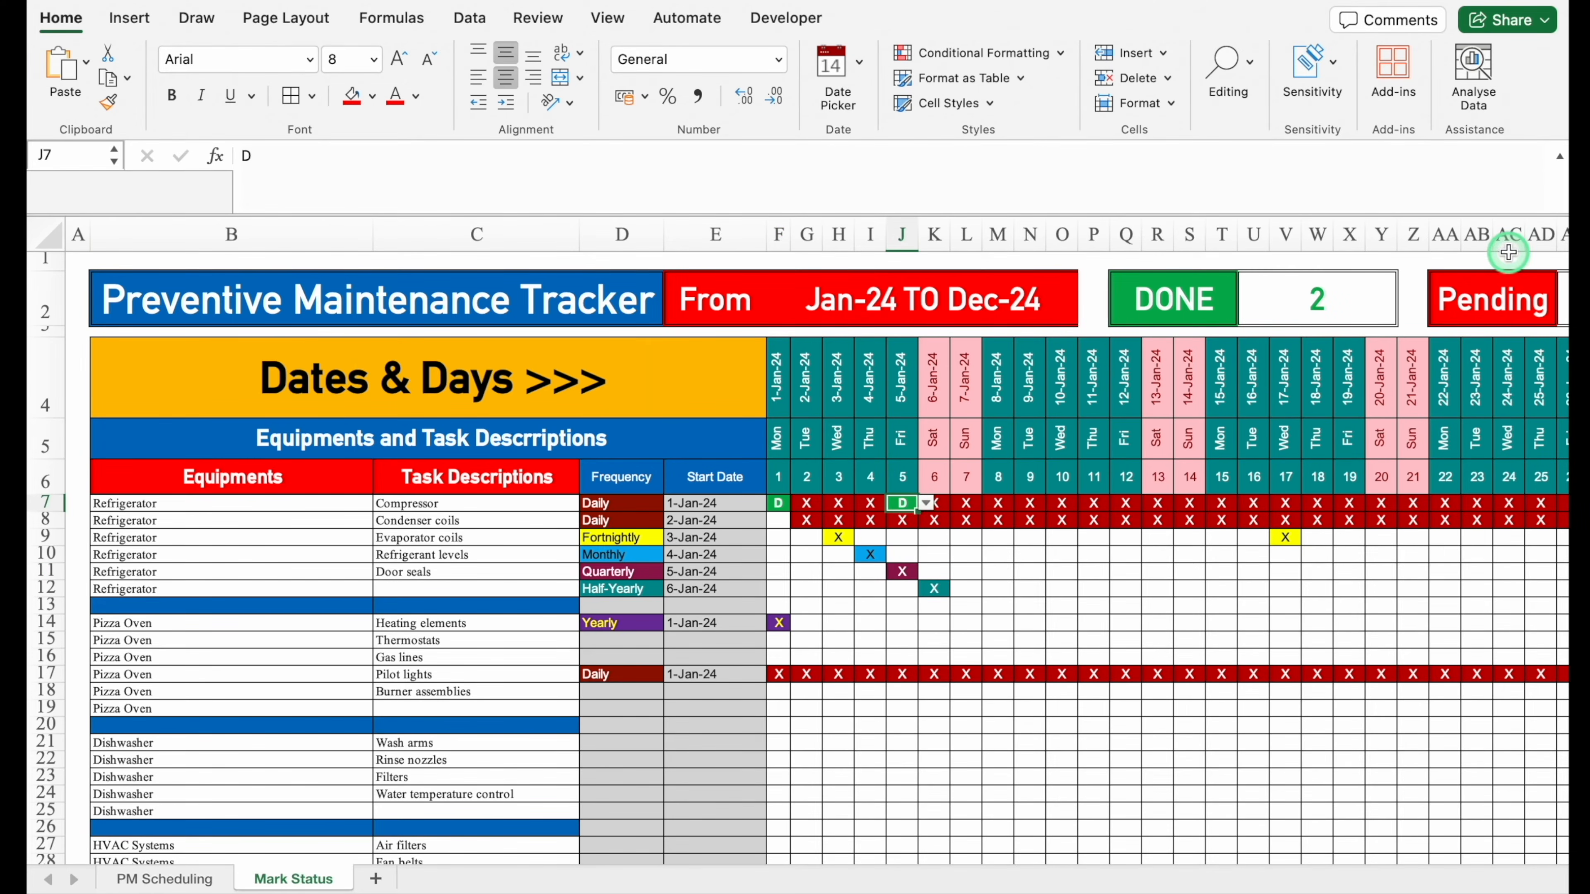
Restore the schedule formulas in F7:J7 by filling back from K7 over the D marks
drag(82, 852, 76, 855)
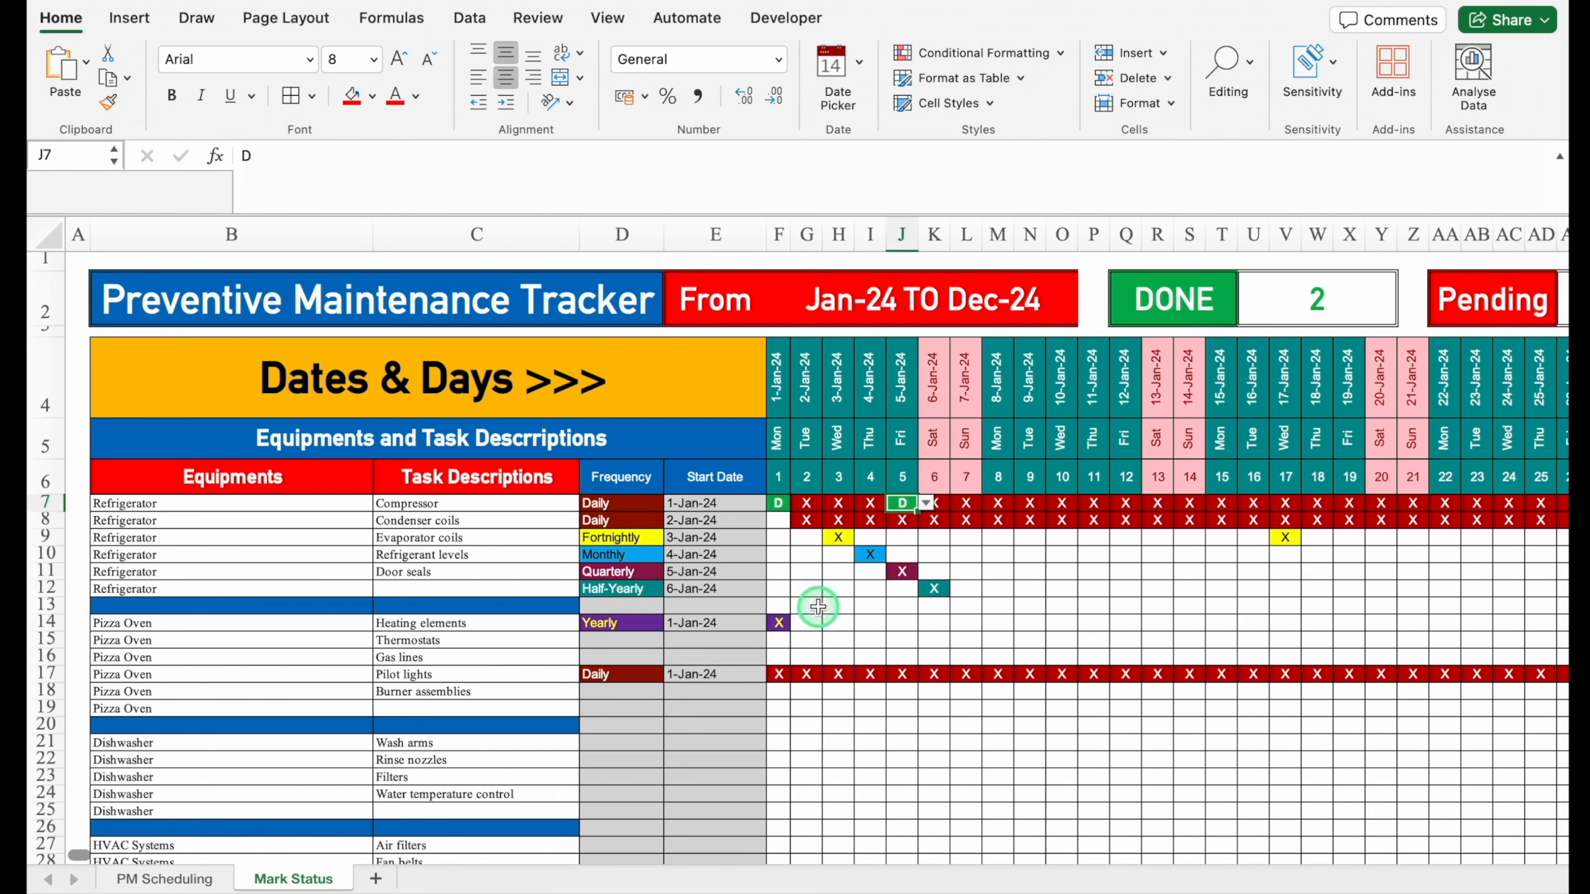
click(820, 605)
click(948, 511)
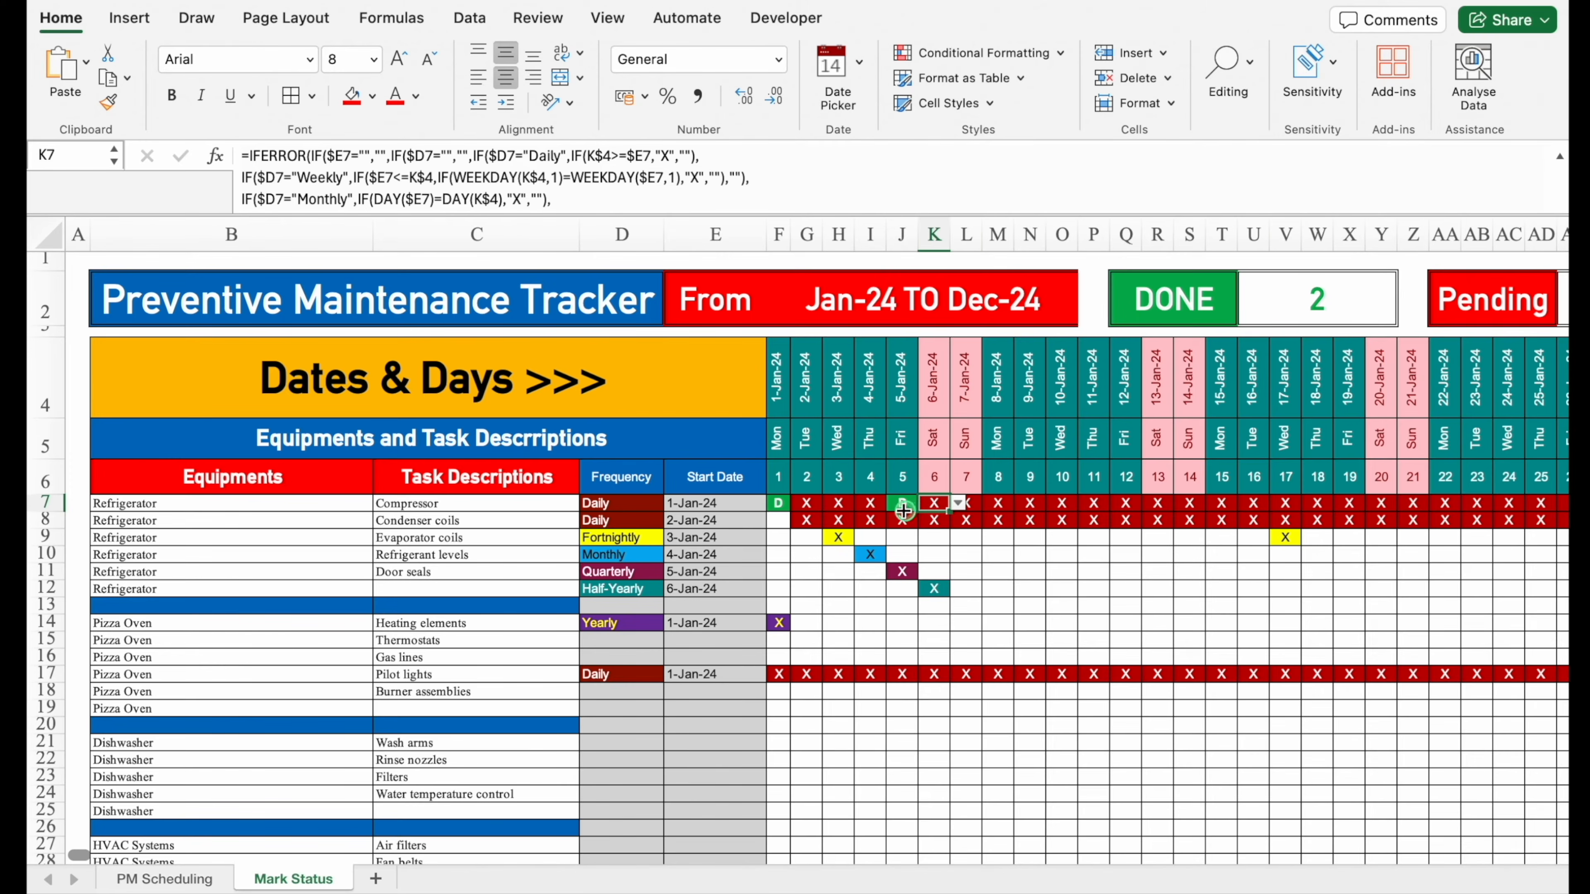
drag(793, 507, 780, 507)
click(782, 525)
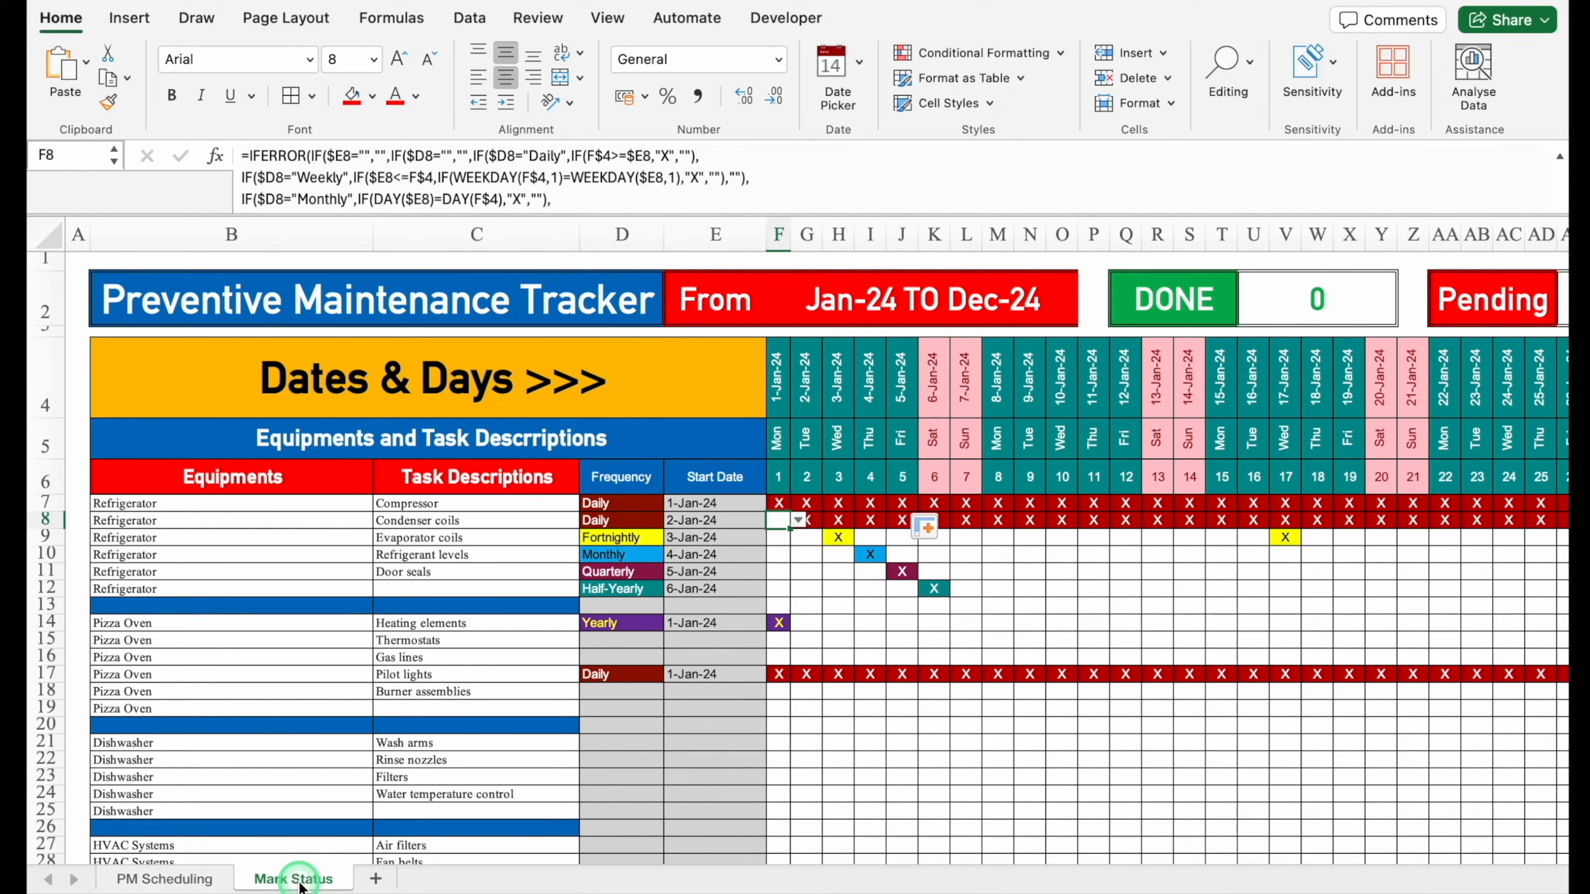
Duplicate the Mark Status sheet after itself and rename the copy Filtered List
drag(299, 885, 331, 883)
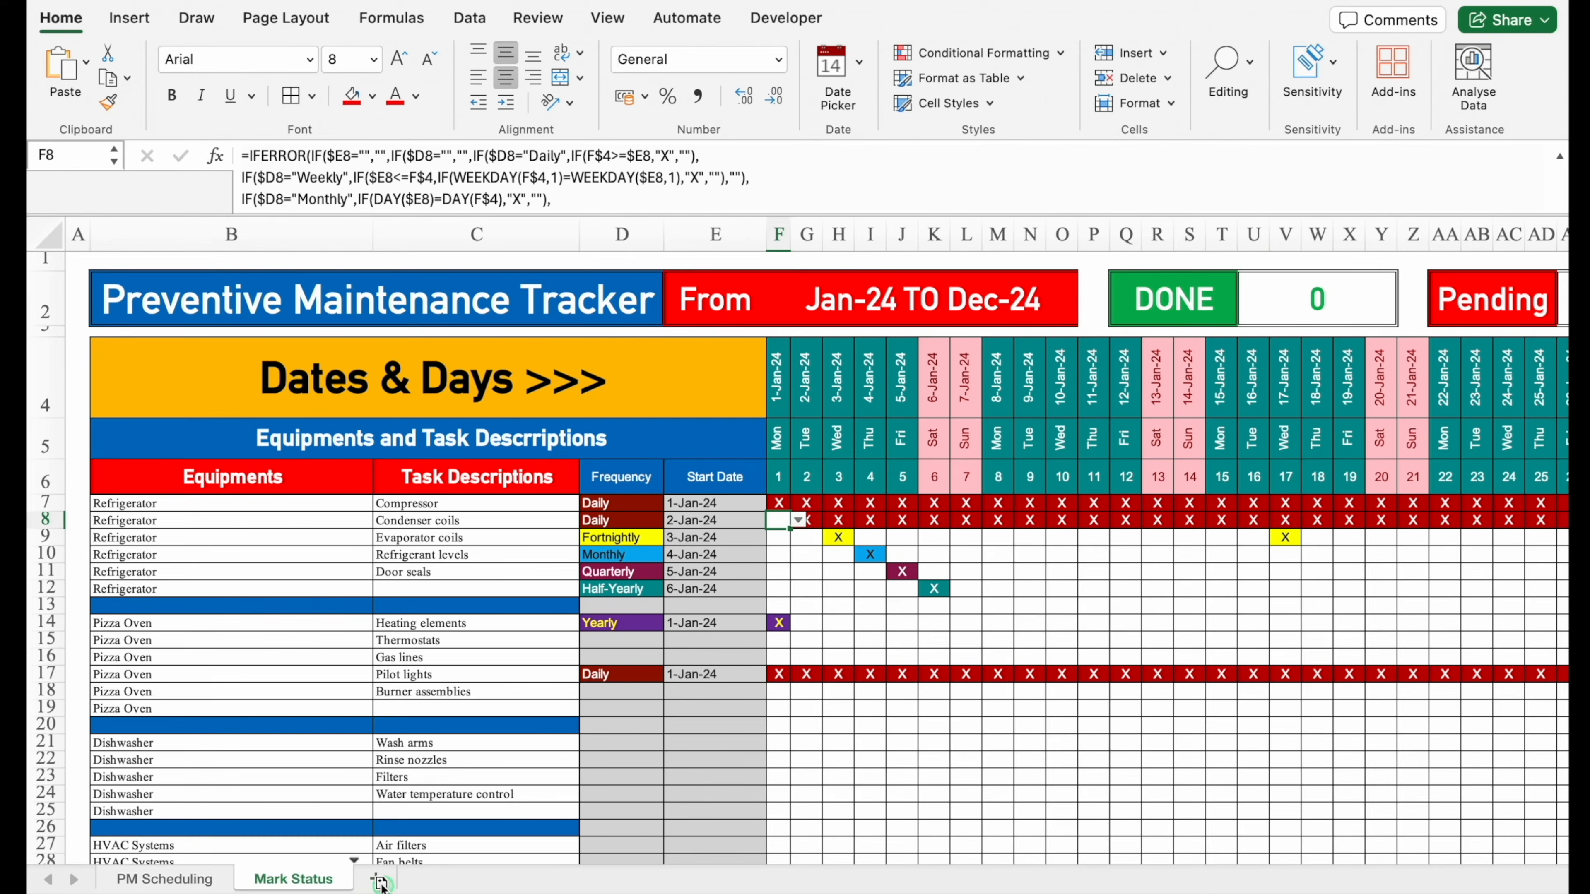
drag(381, 885, 383, 884)
double_click(405, 882)
text(Fi)
text(ltered Li)
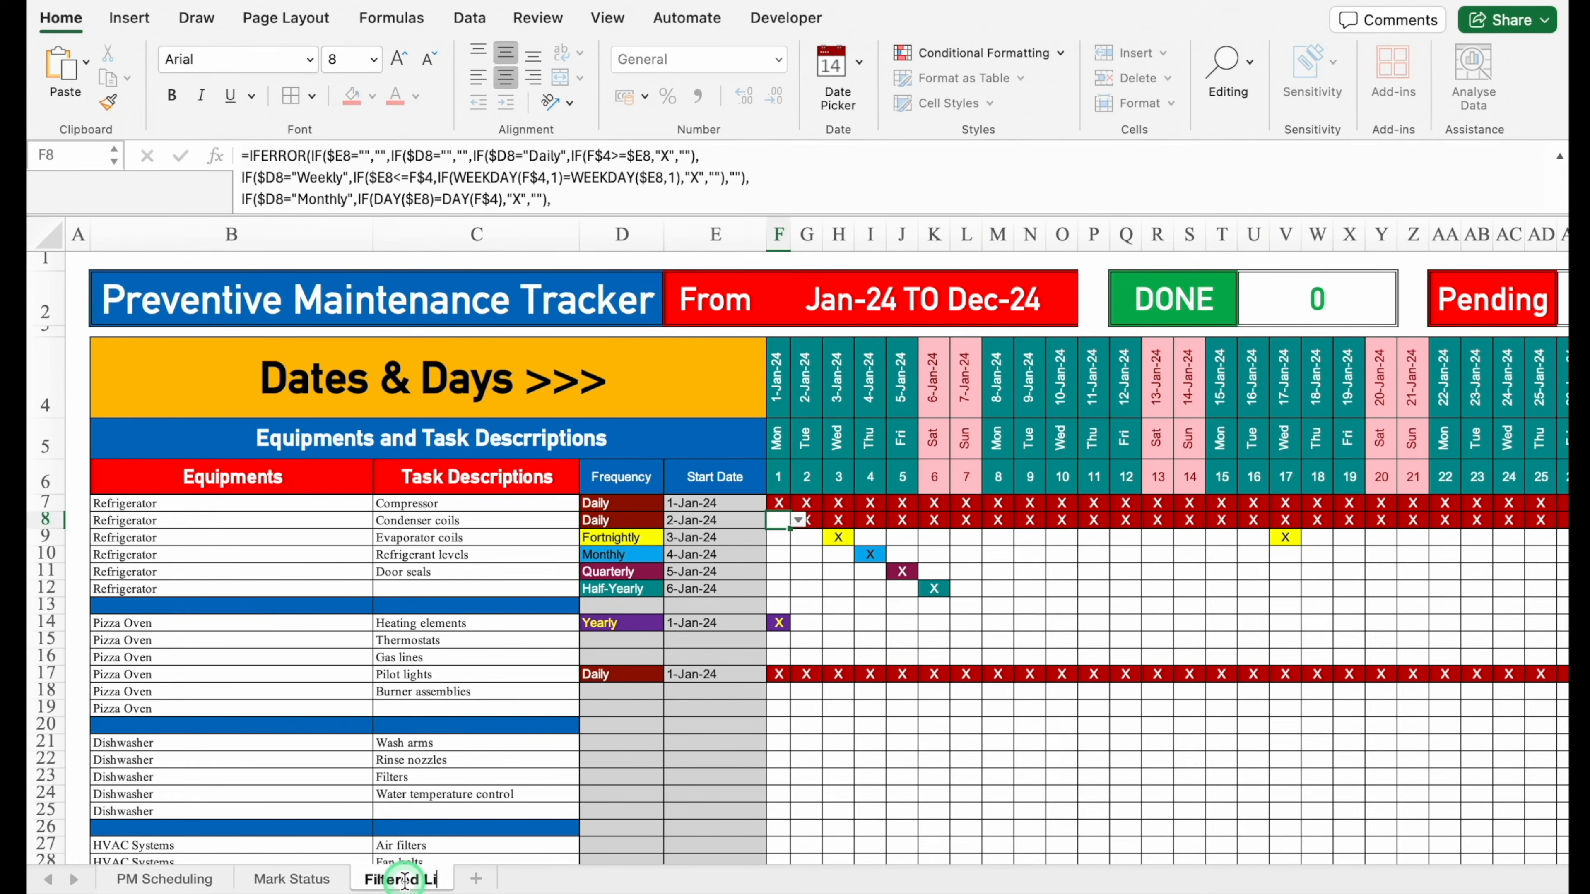
text(st)
Replace the title in B2 with Select Date Range To Check Status and reduce its font size
click(359, 290)
key(Delete)
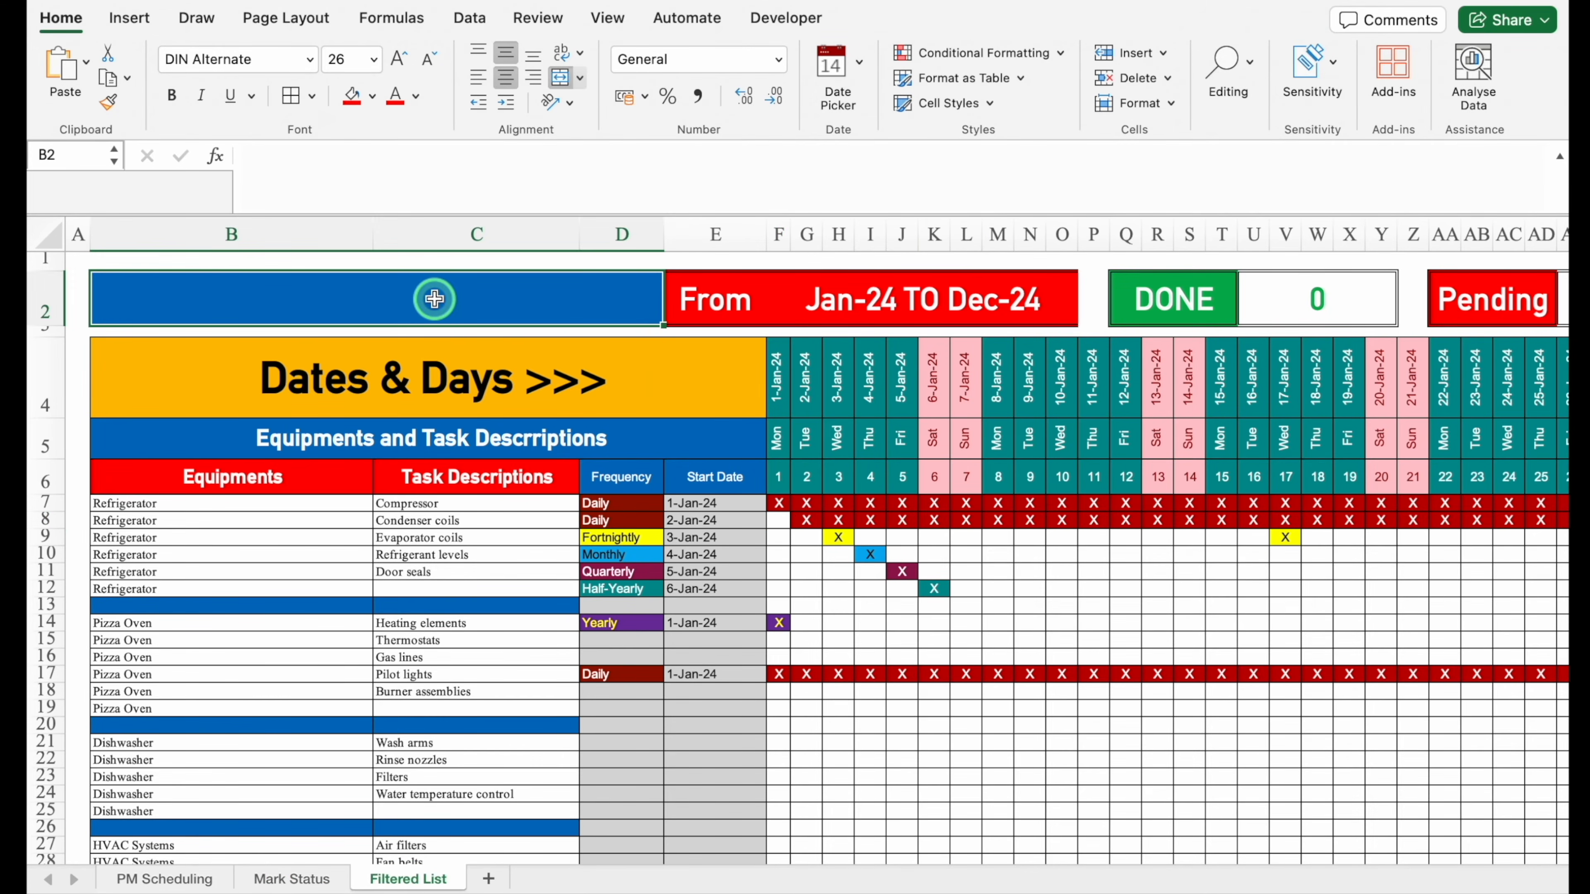
text(Select)
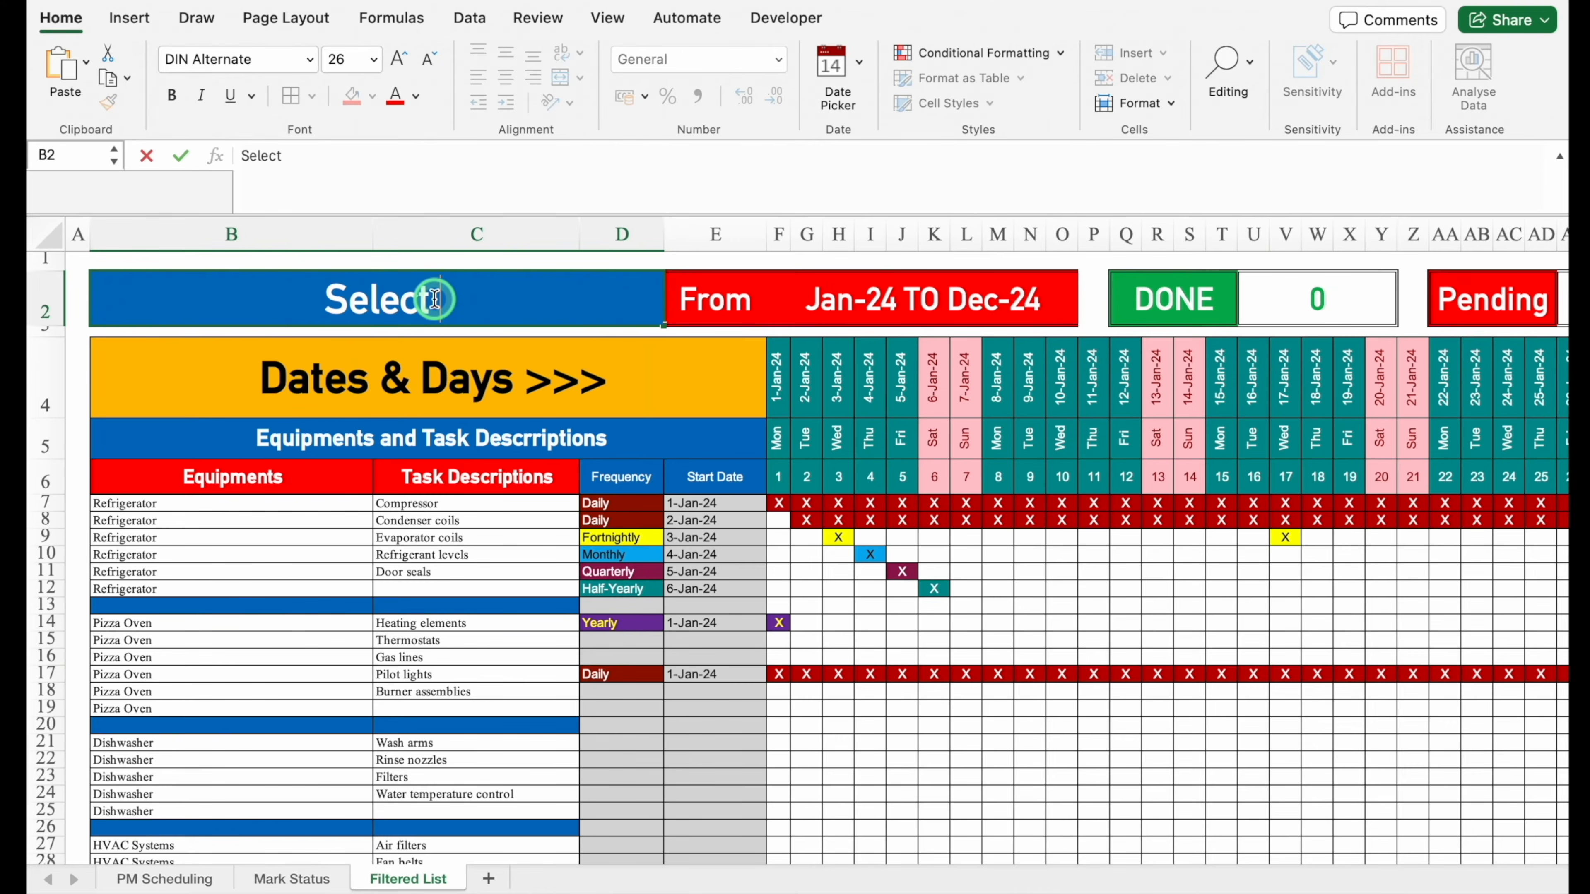
text( Date Range)
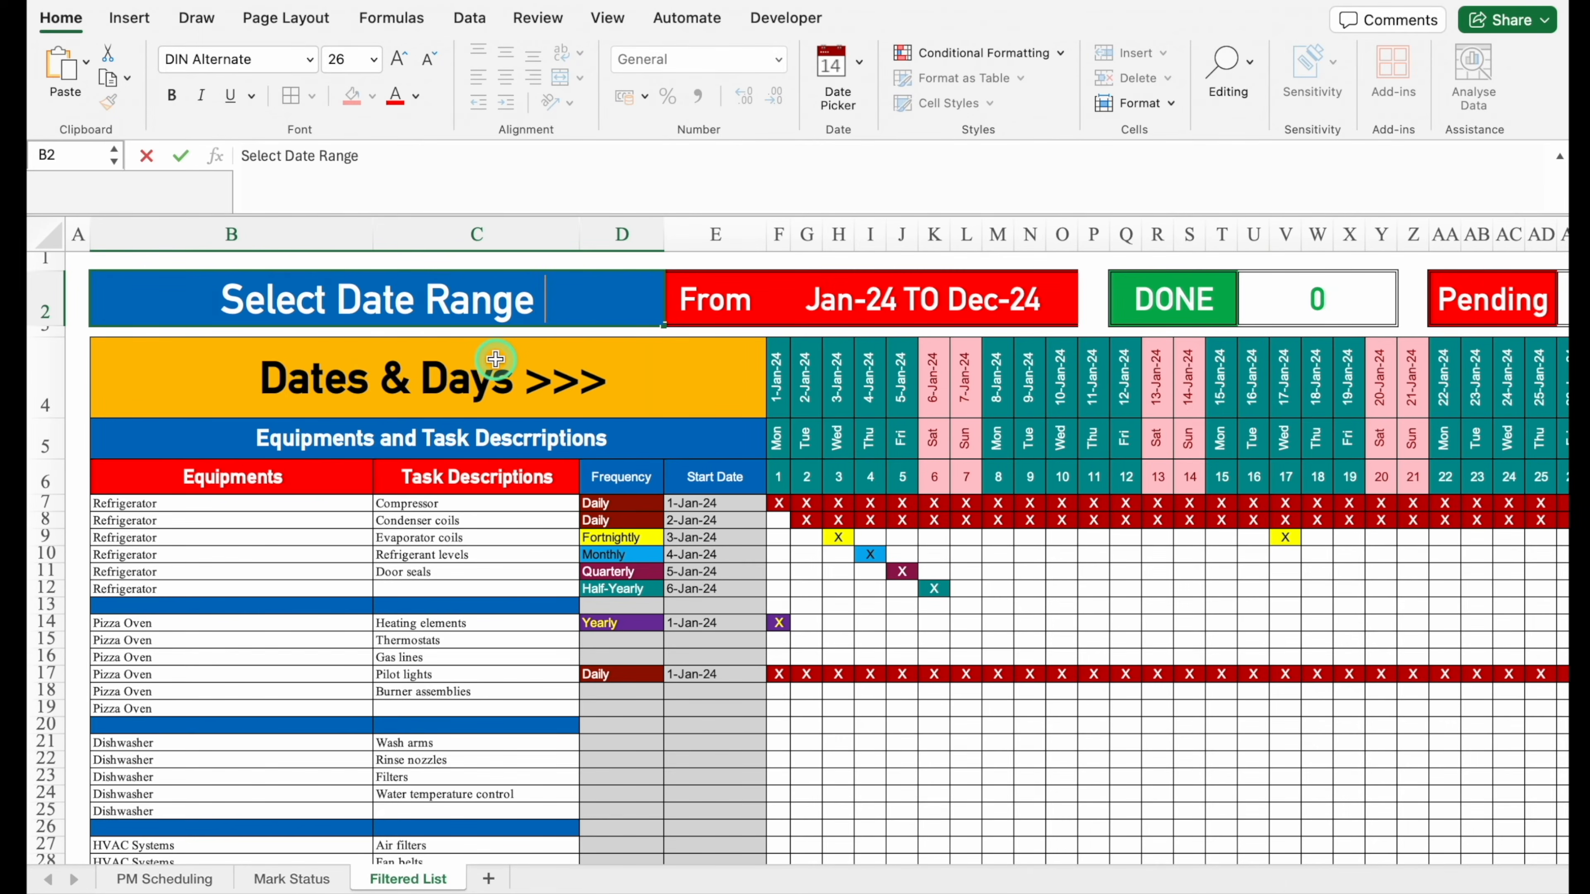
text( To Check Status)
key(Return)
click(566, 295)
click(426, 62)
Clear the From and To header text beside the title and unmerge its cells
drag(707, 296, 946, 299)
key(Delete)
click(726, 302)
click(822, 304)
click(561, 83)
Merge H2:I2 with the text TO, and merge E2:G2 and J2:O2 on either side for the dates
drag(842, 300, 871, 299)
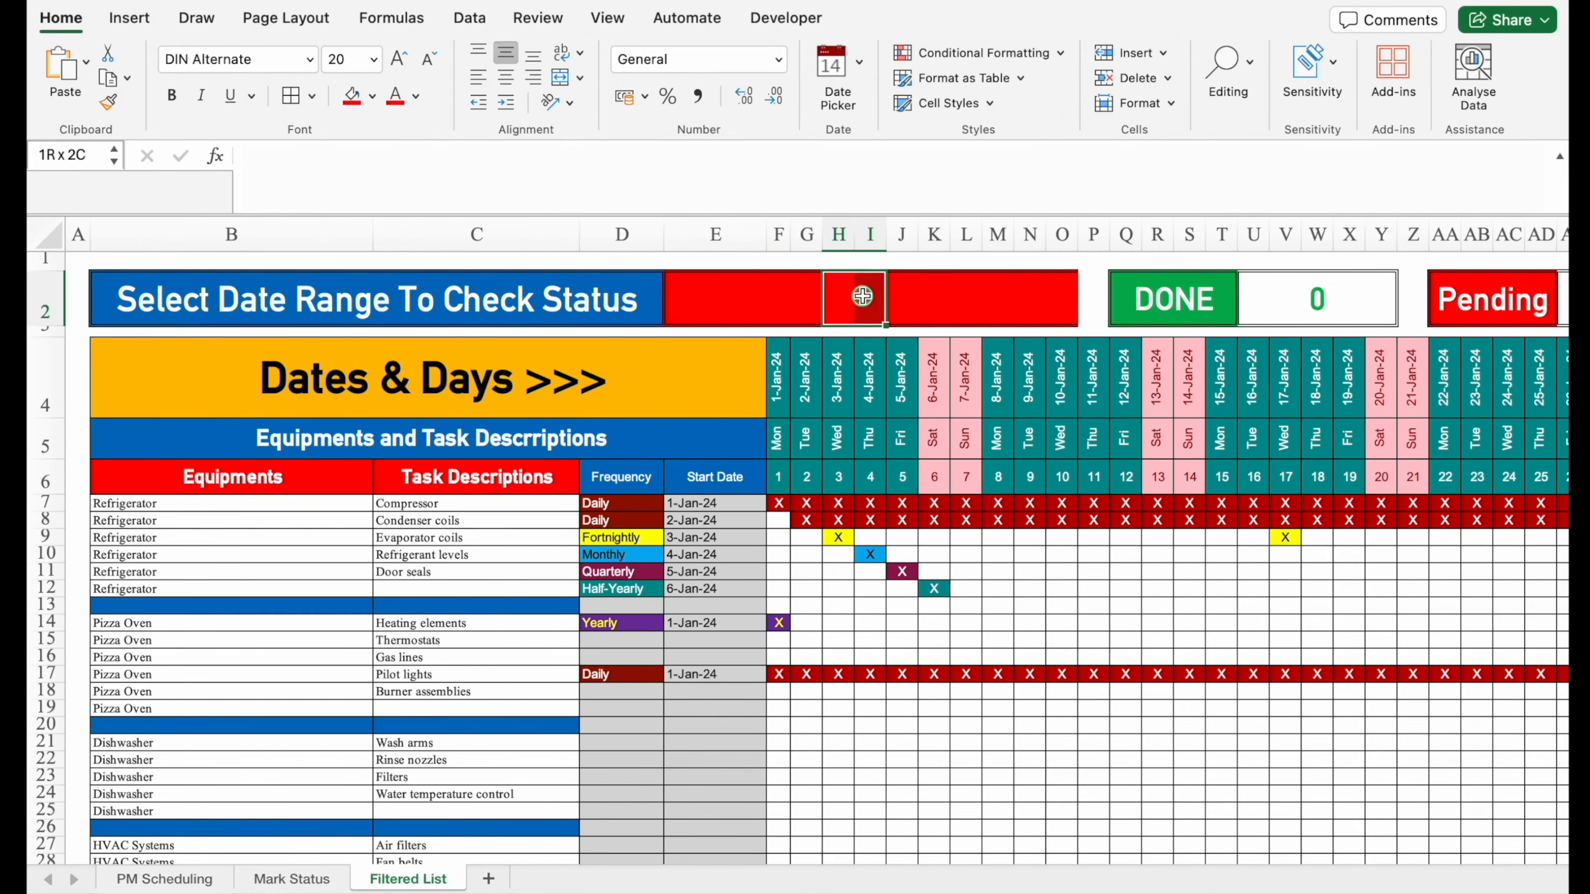
click(560, 77)
text(TO)
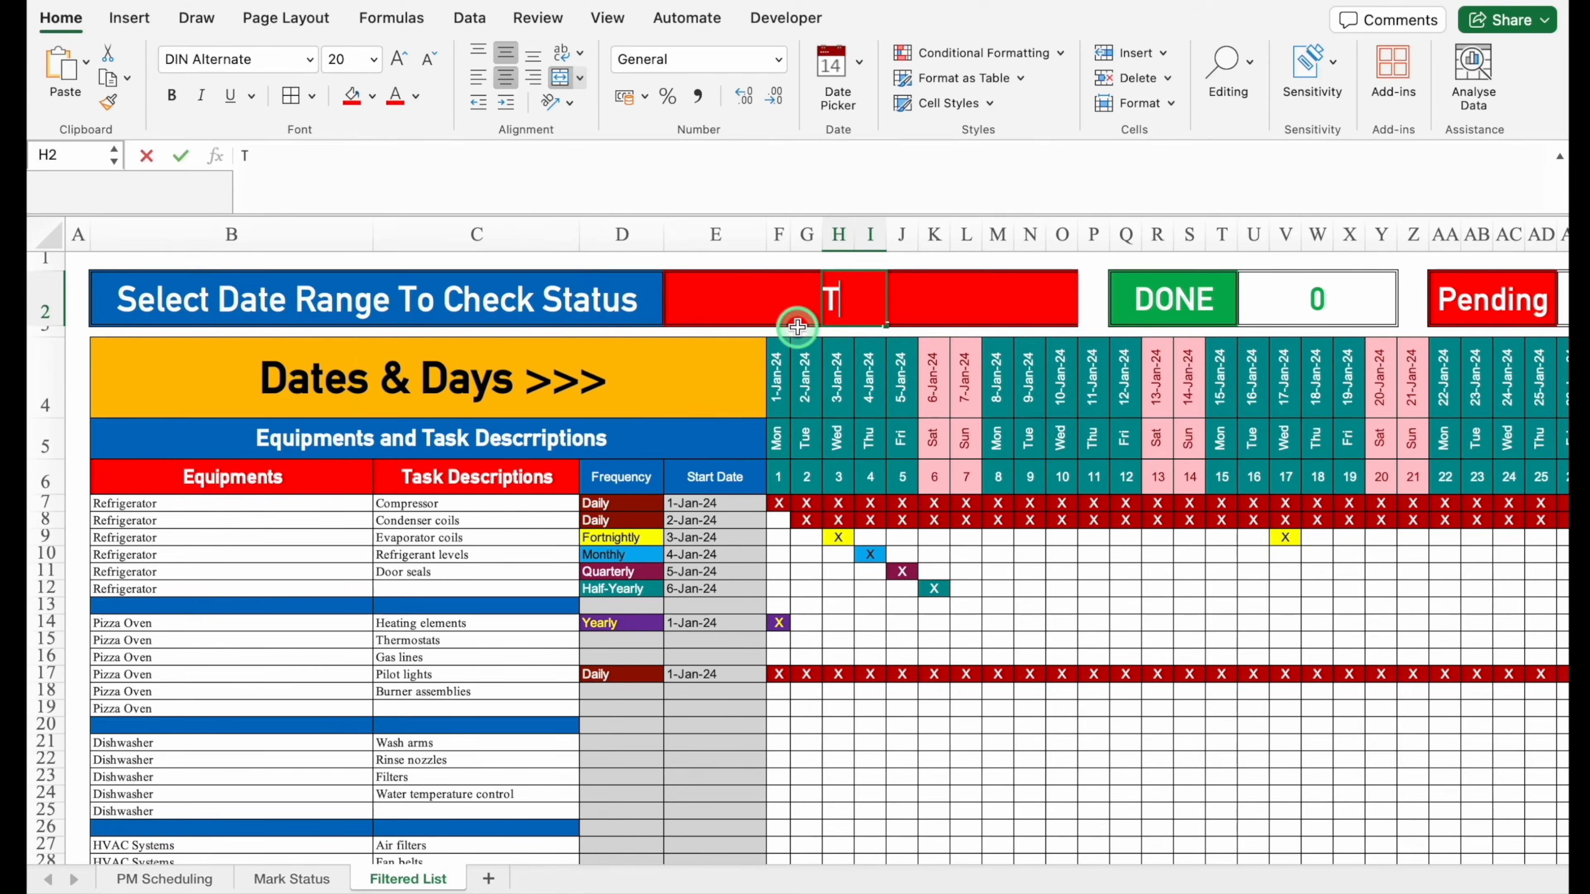
click(719, 294)
drag(720, 293, 1061, 297)
click(561, 80)
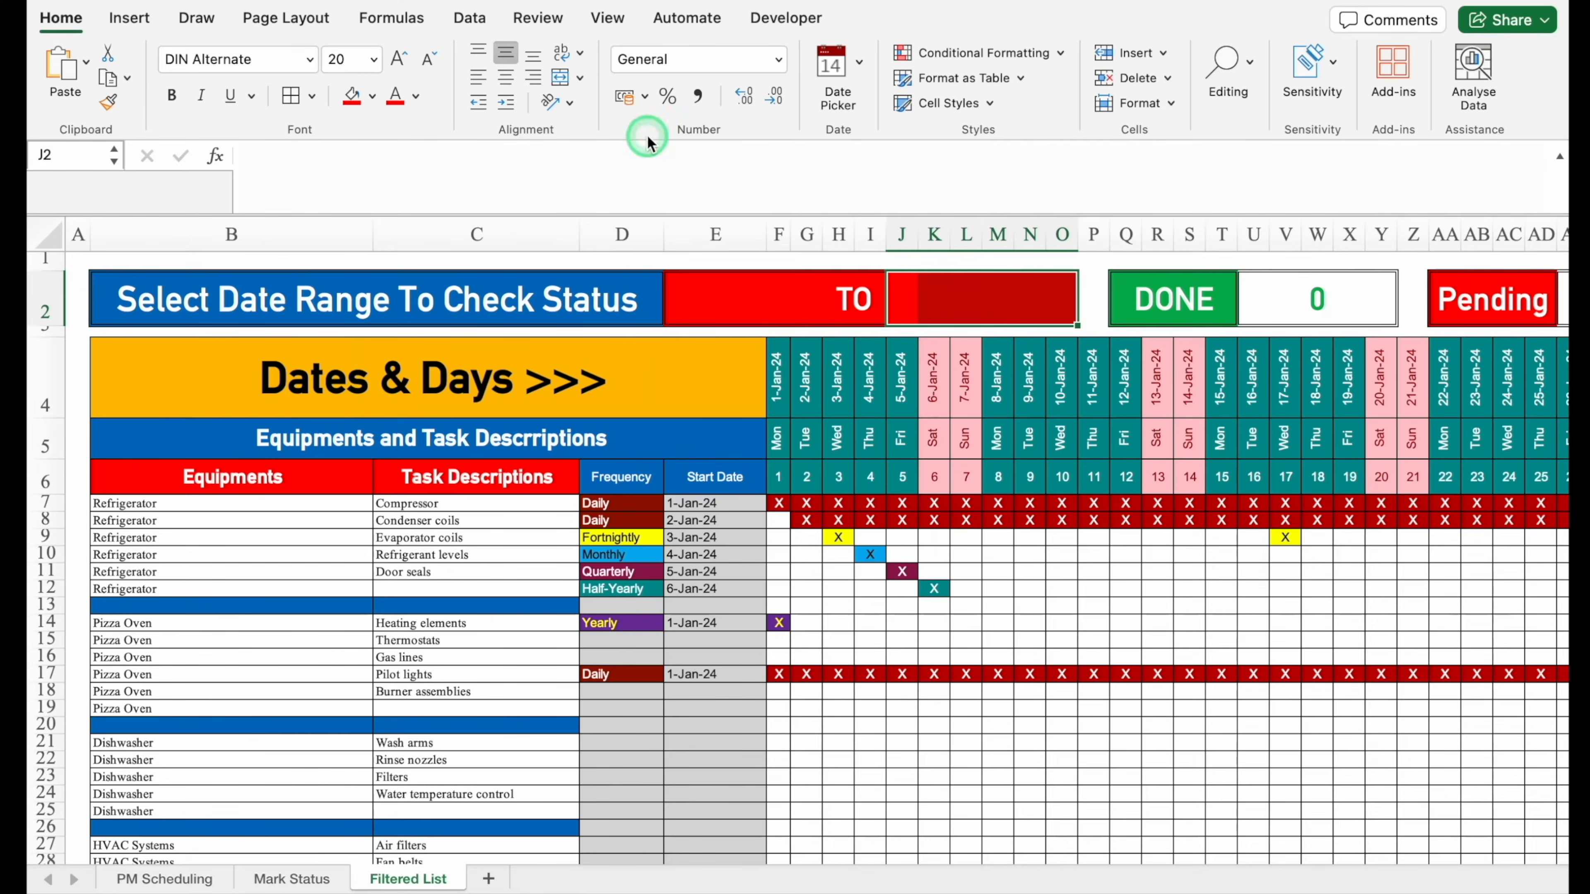
click(562, 78)
Apply borders to the date range header cells E2:O2
click(293, 97)
drag(695, 298, 986, 277)
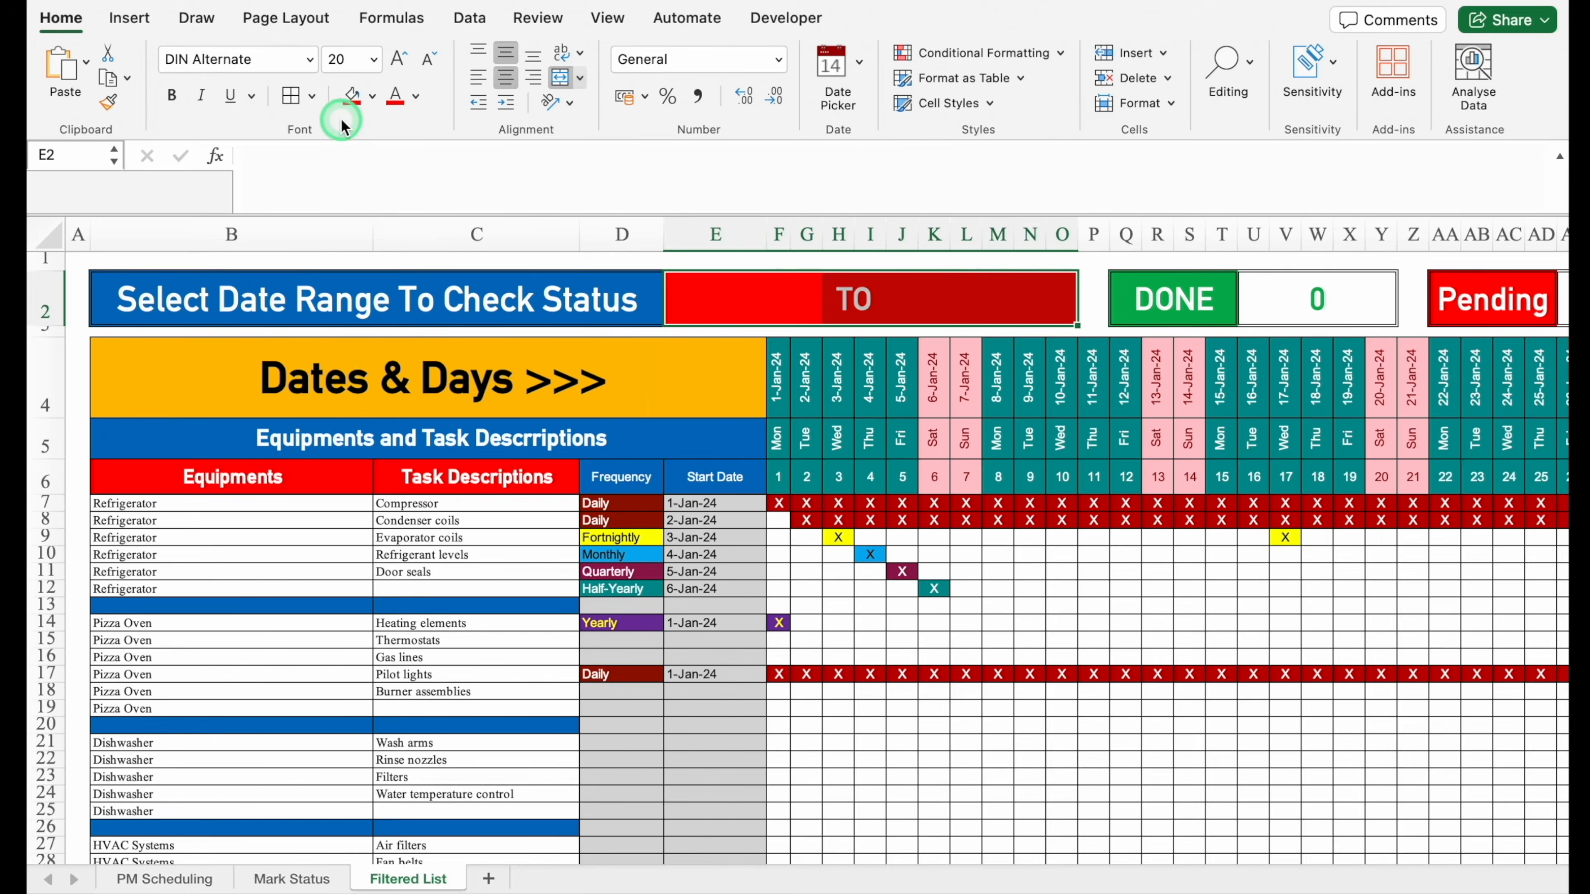
click(311, 96)
click(350, 332)
Enter the start date 1/1/24 in E2
click(725, 307)
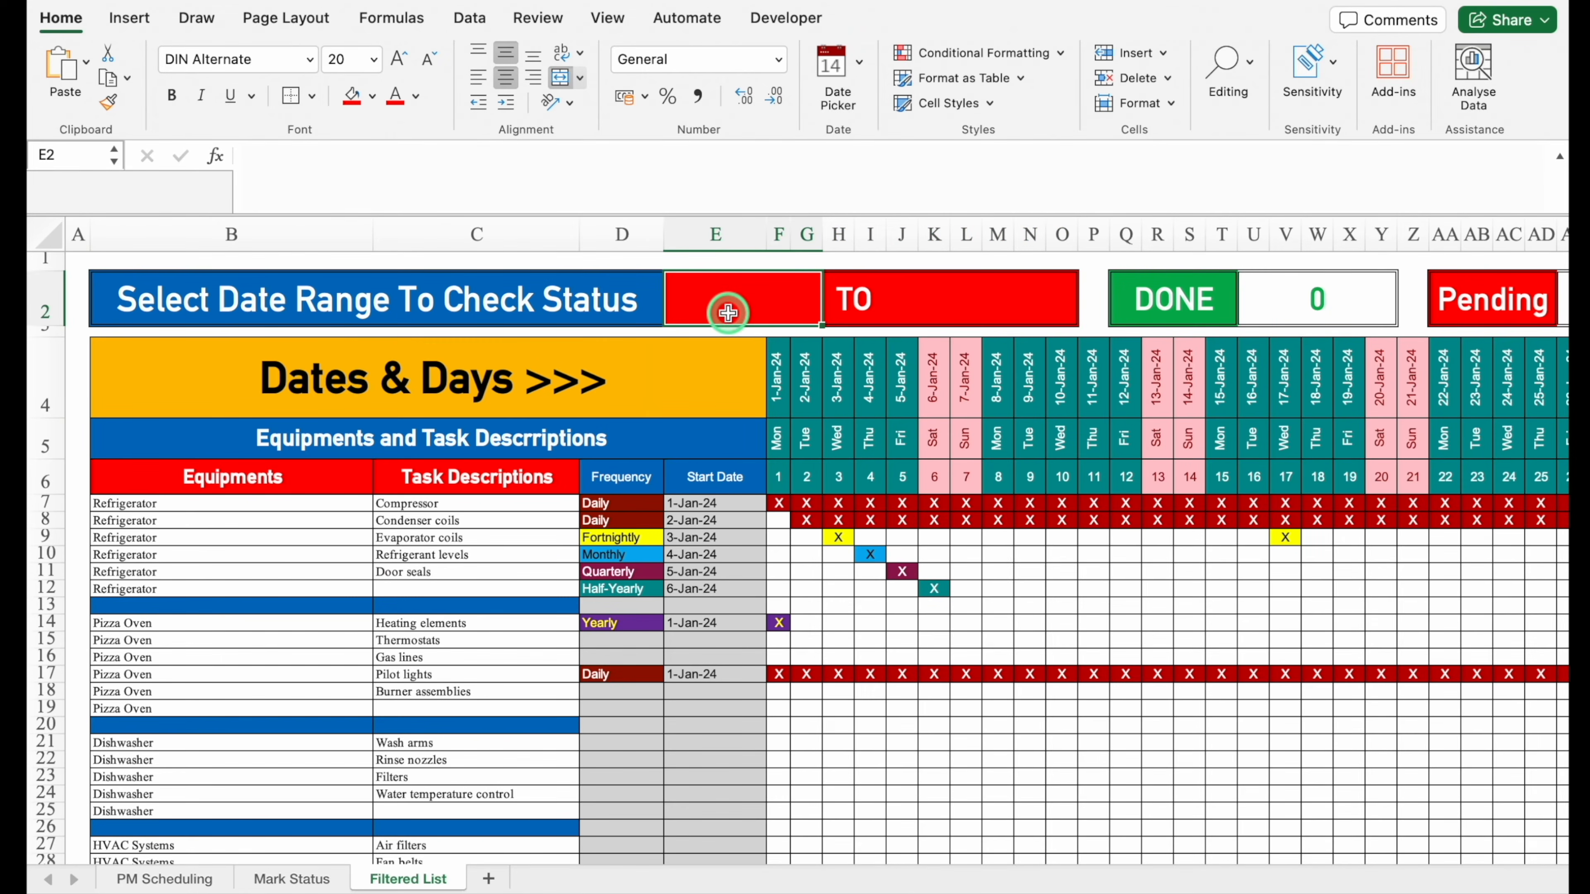
text(1/1/24)
key(Return)
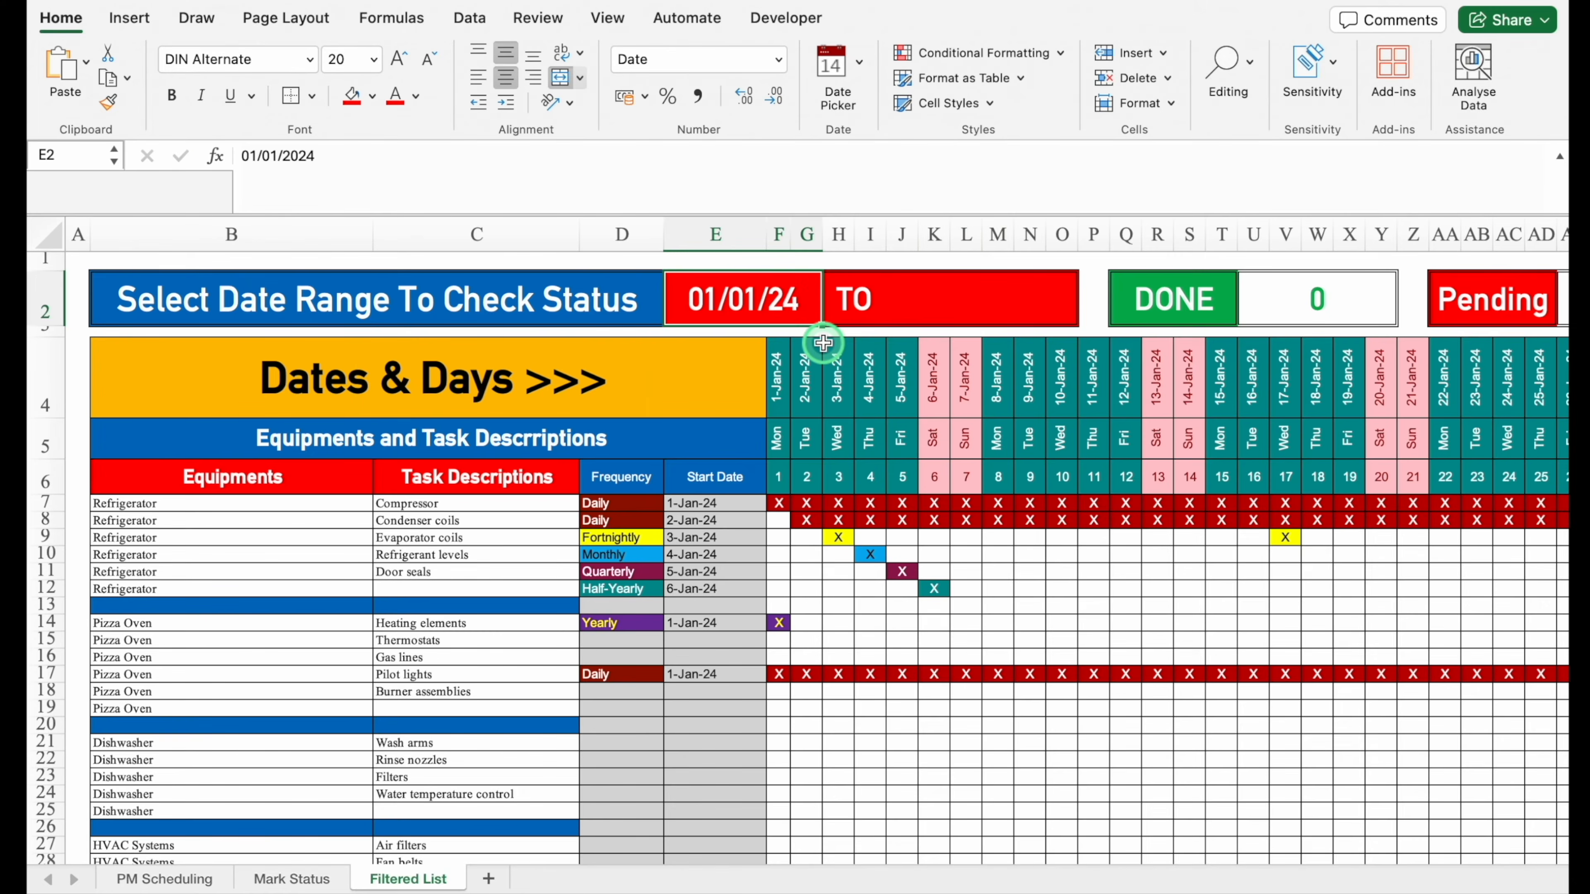
Format the start date in E2 with the English (United States) date type 14-Mar
key(super+1)
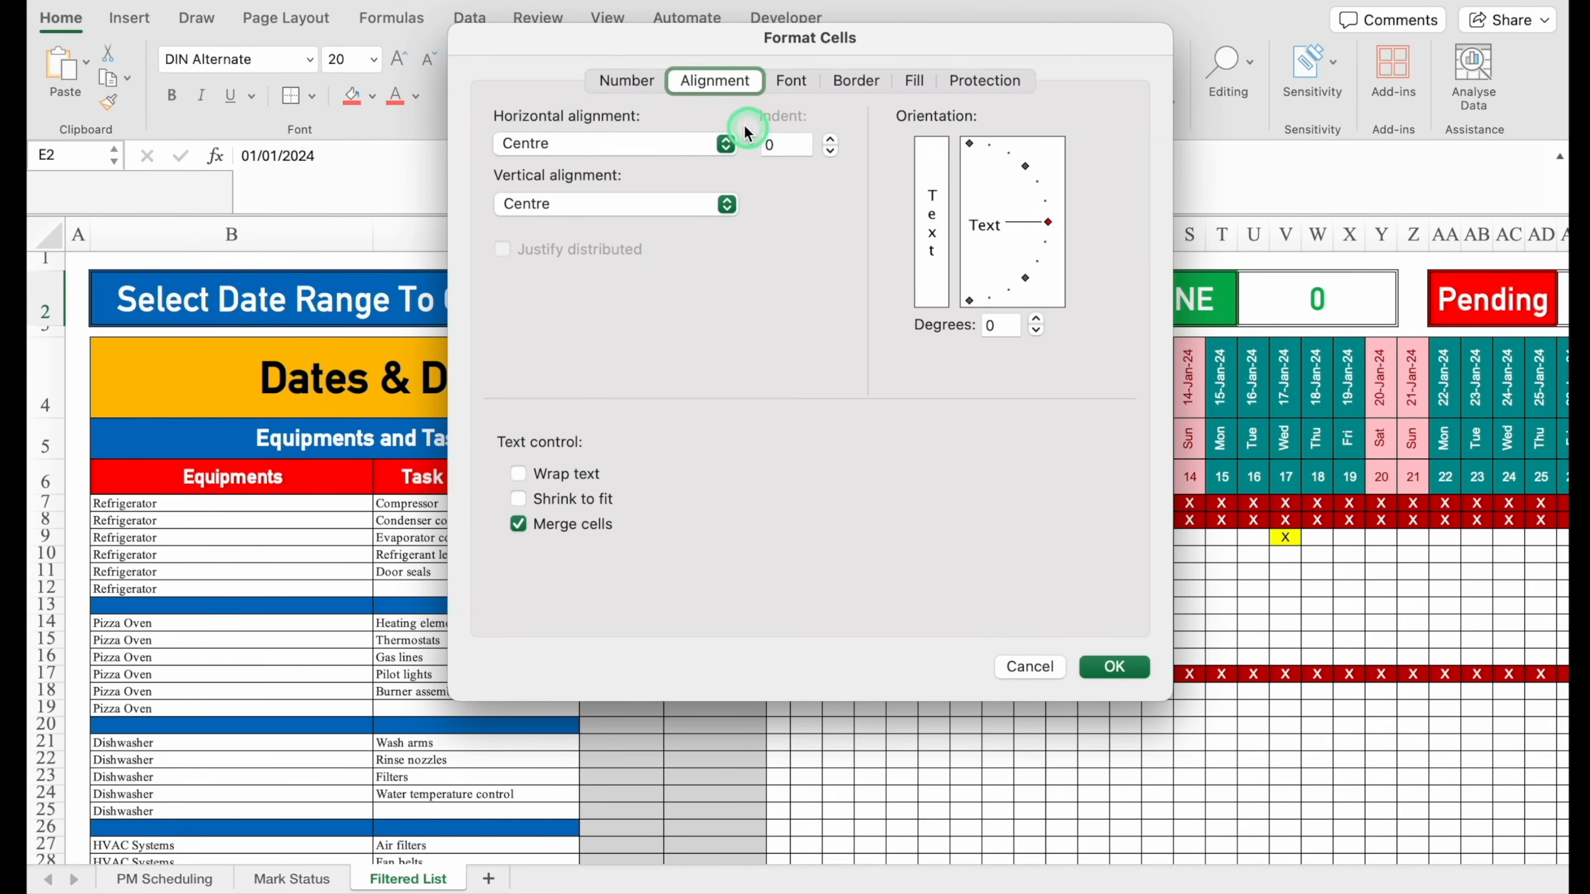
click(626, 82)
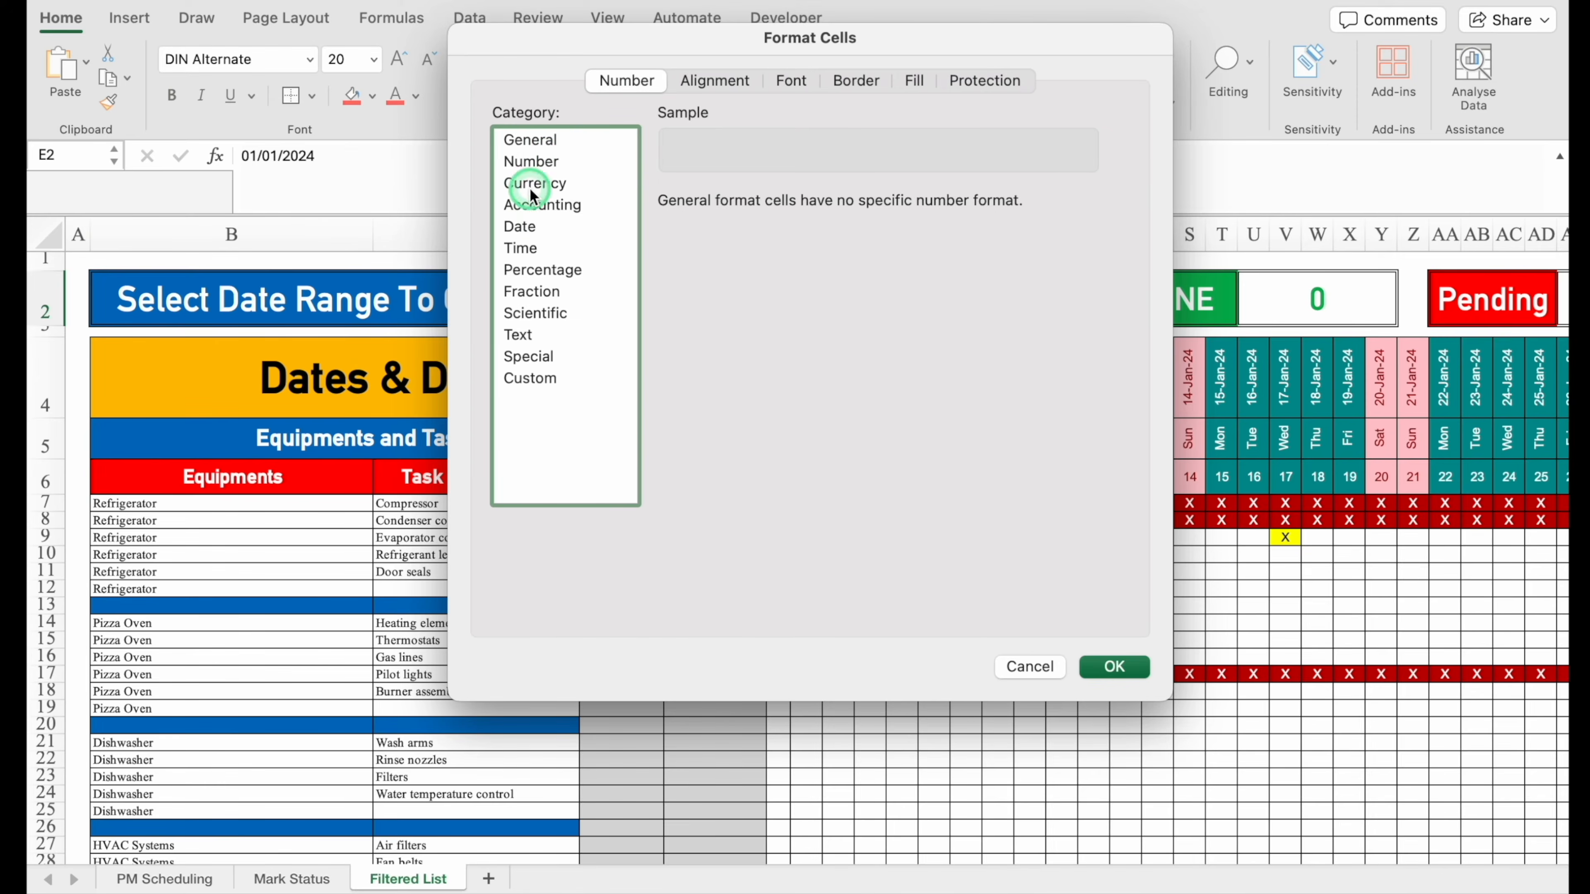
click(532, 226)
click(1086, 435)
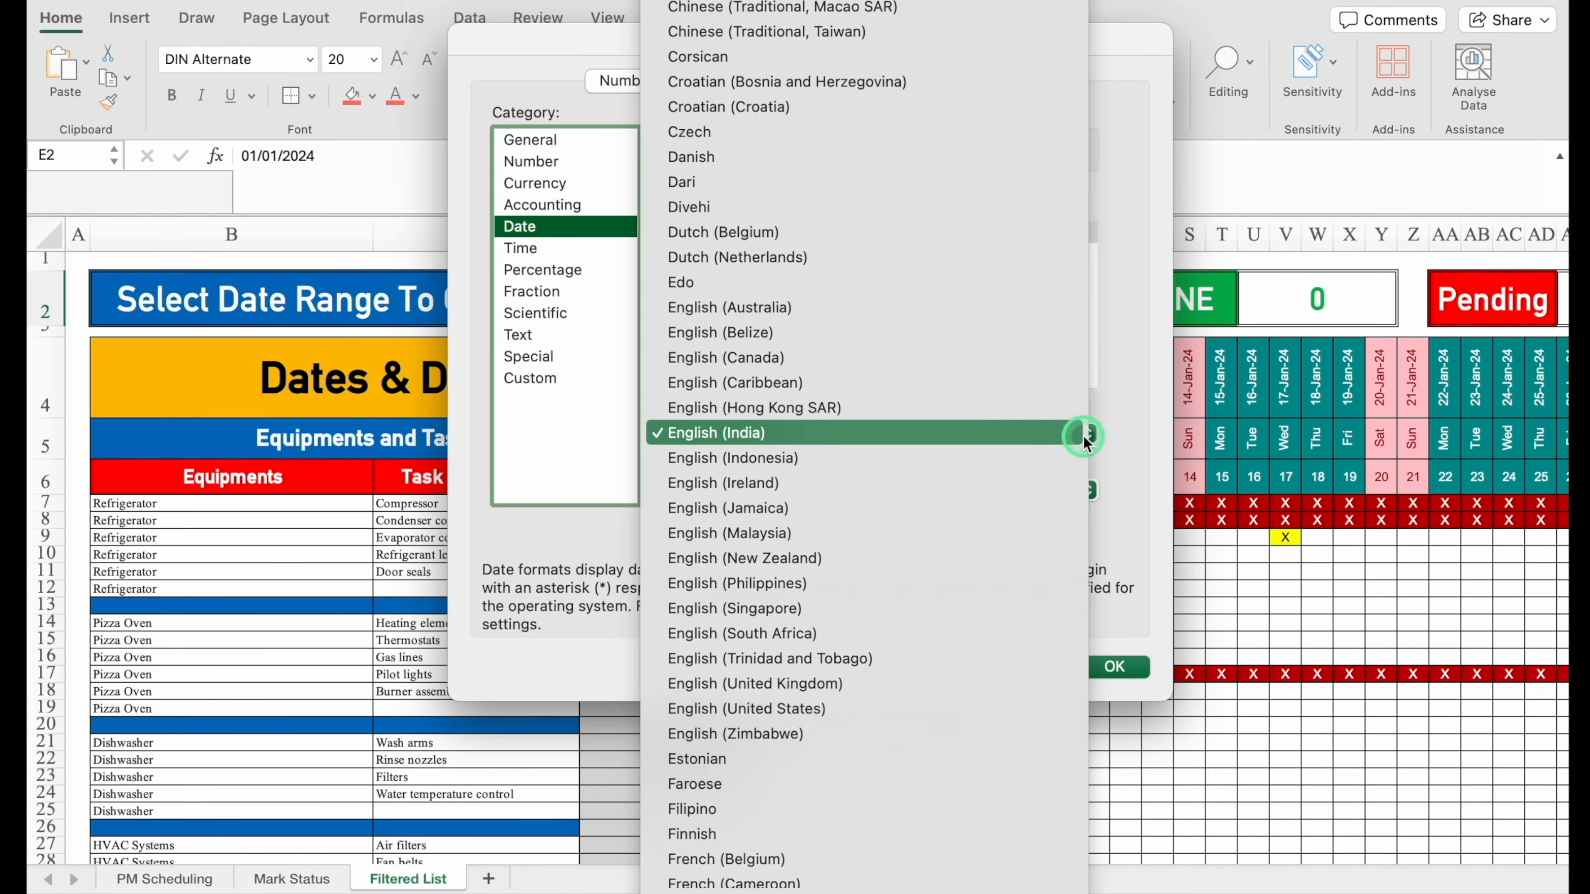
click(807, 706)
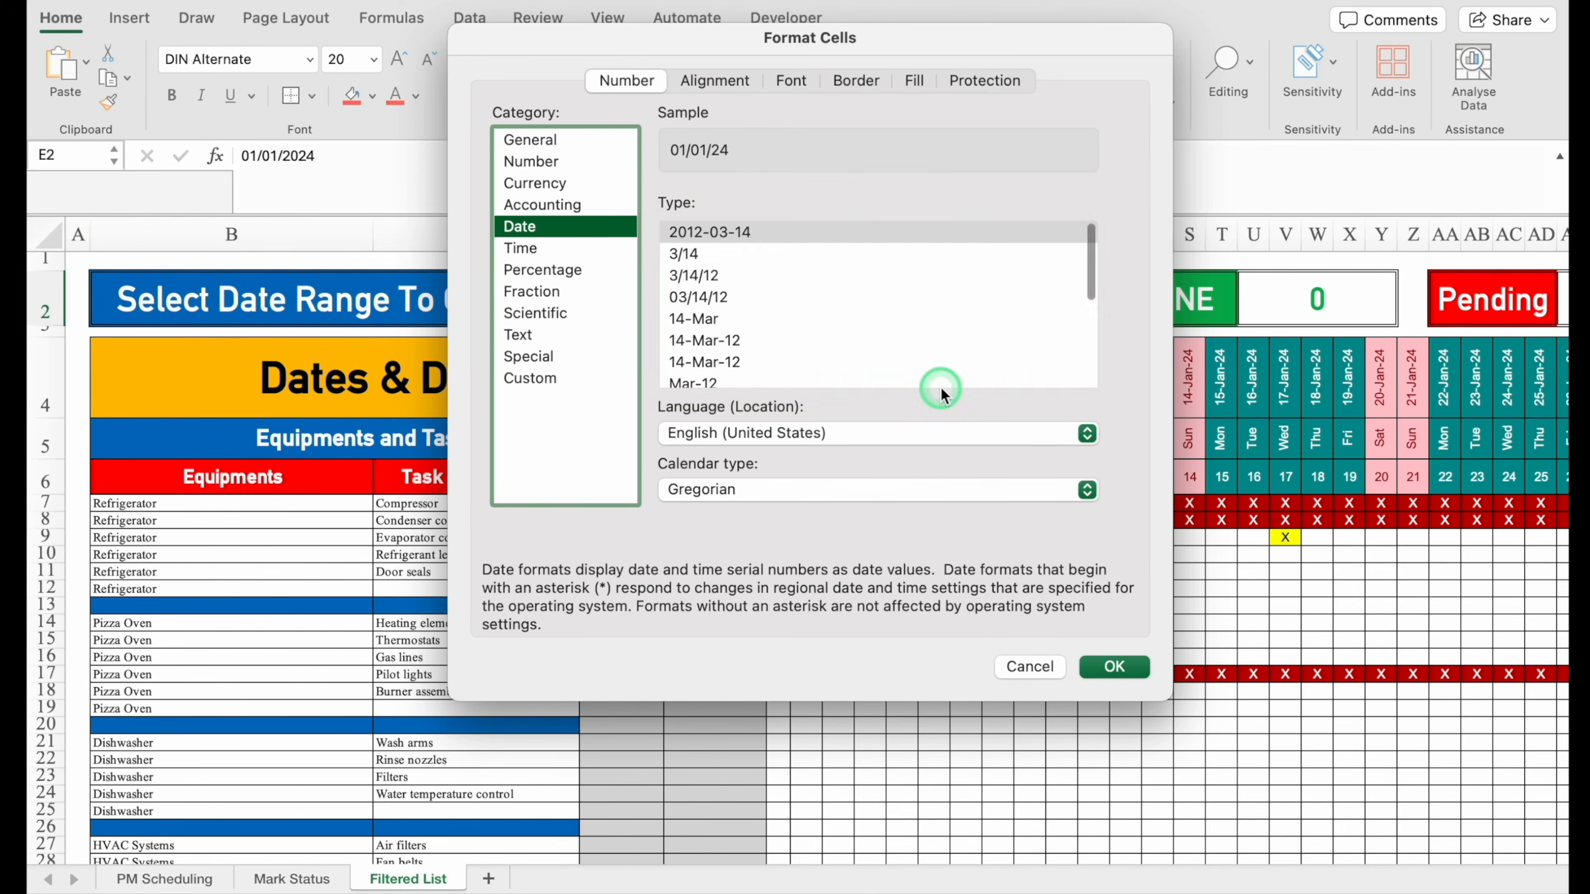
click(694, 319)
click(1127, 667)
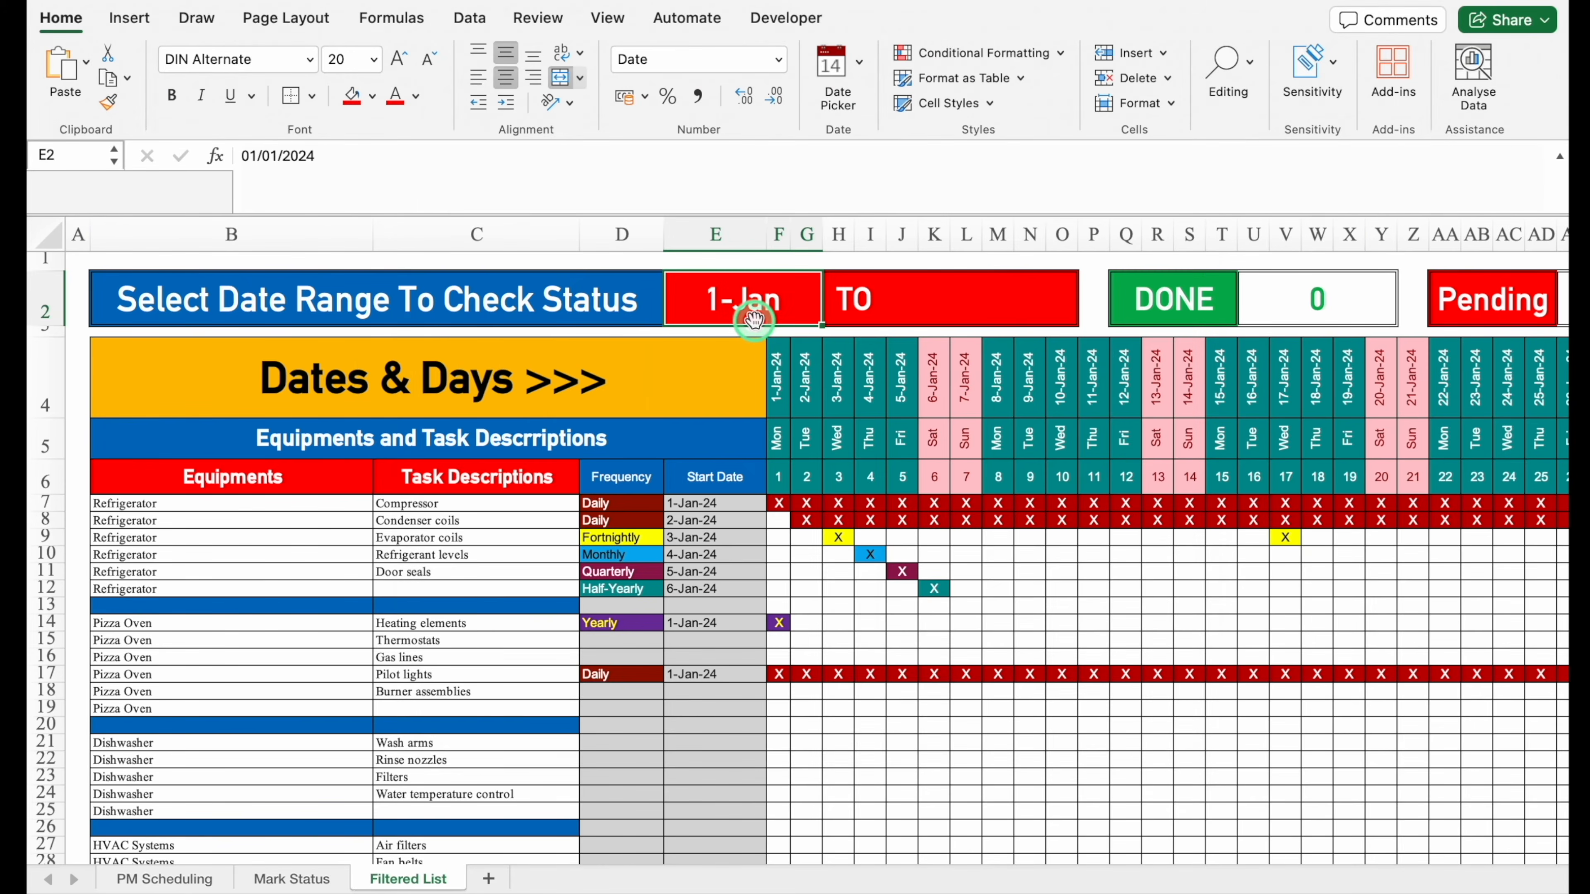
Copy the start date from E2 into J2 as a value and format it with the date type 14-Mar
key(super+c)
click(944, 303)
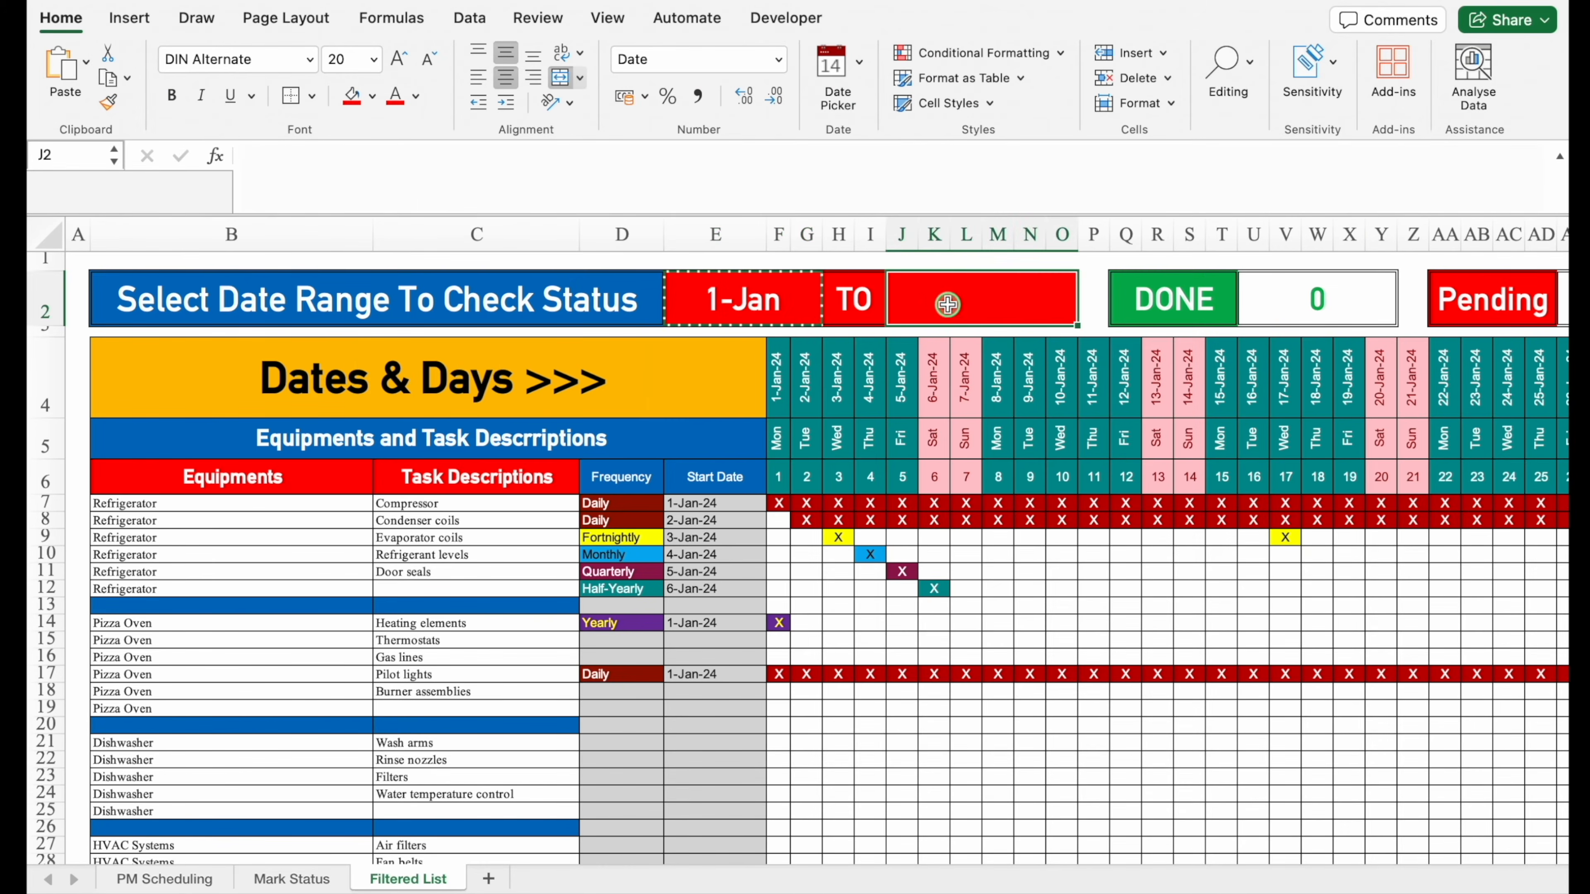
key(super+shift+v)
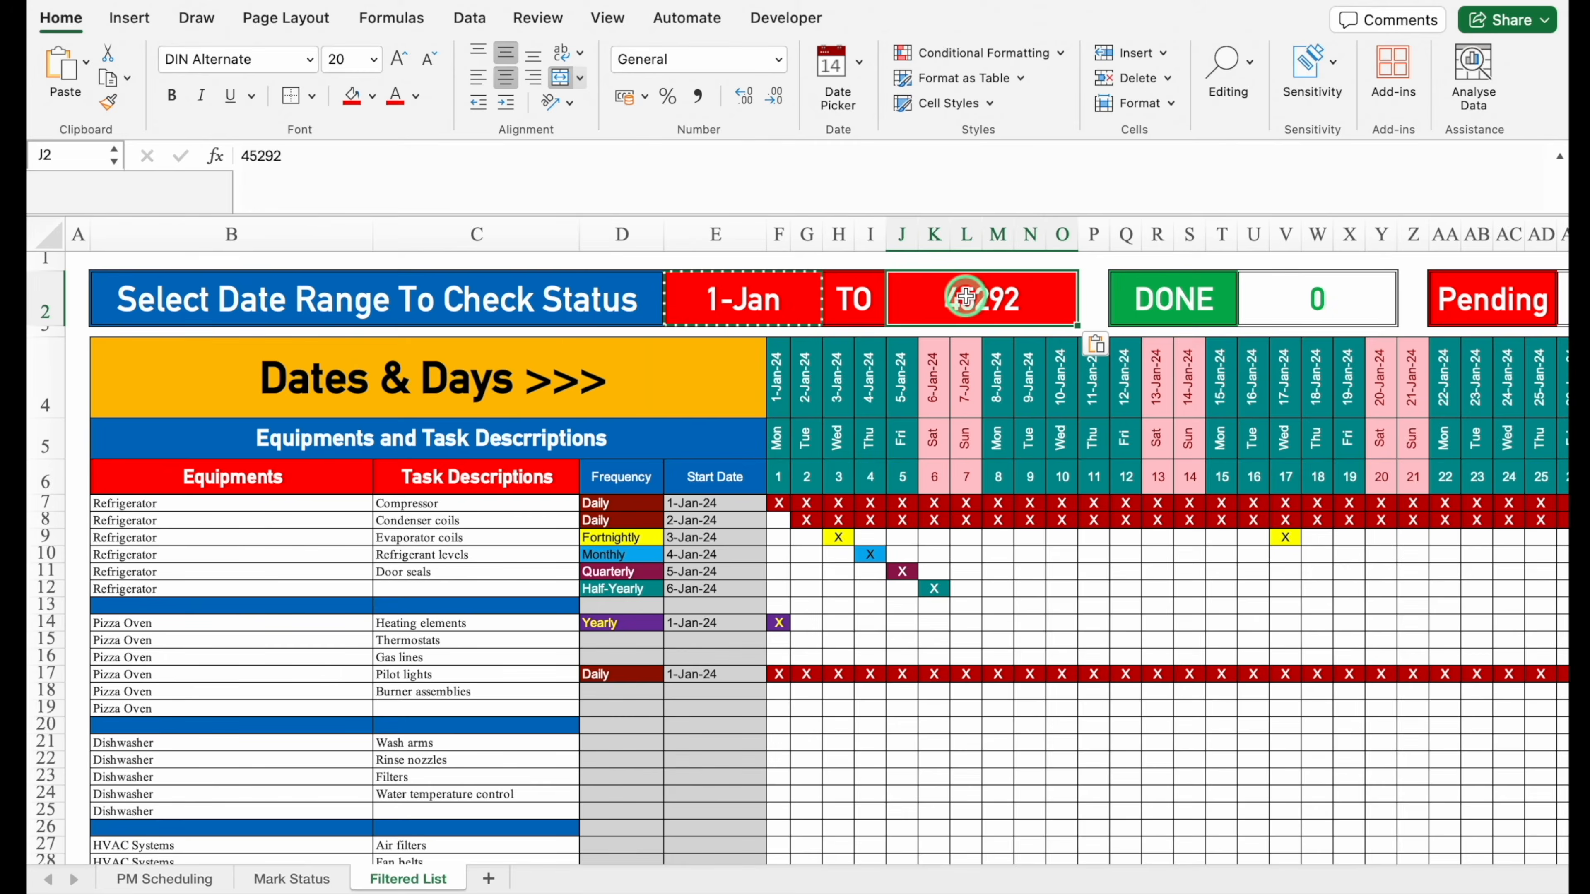
key(super+1)
click(522, 226)
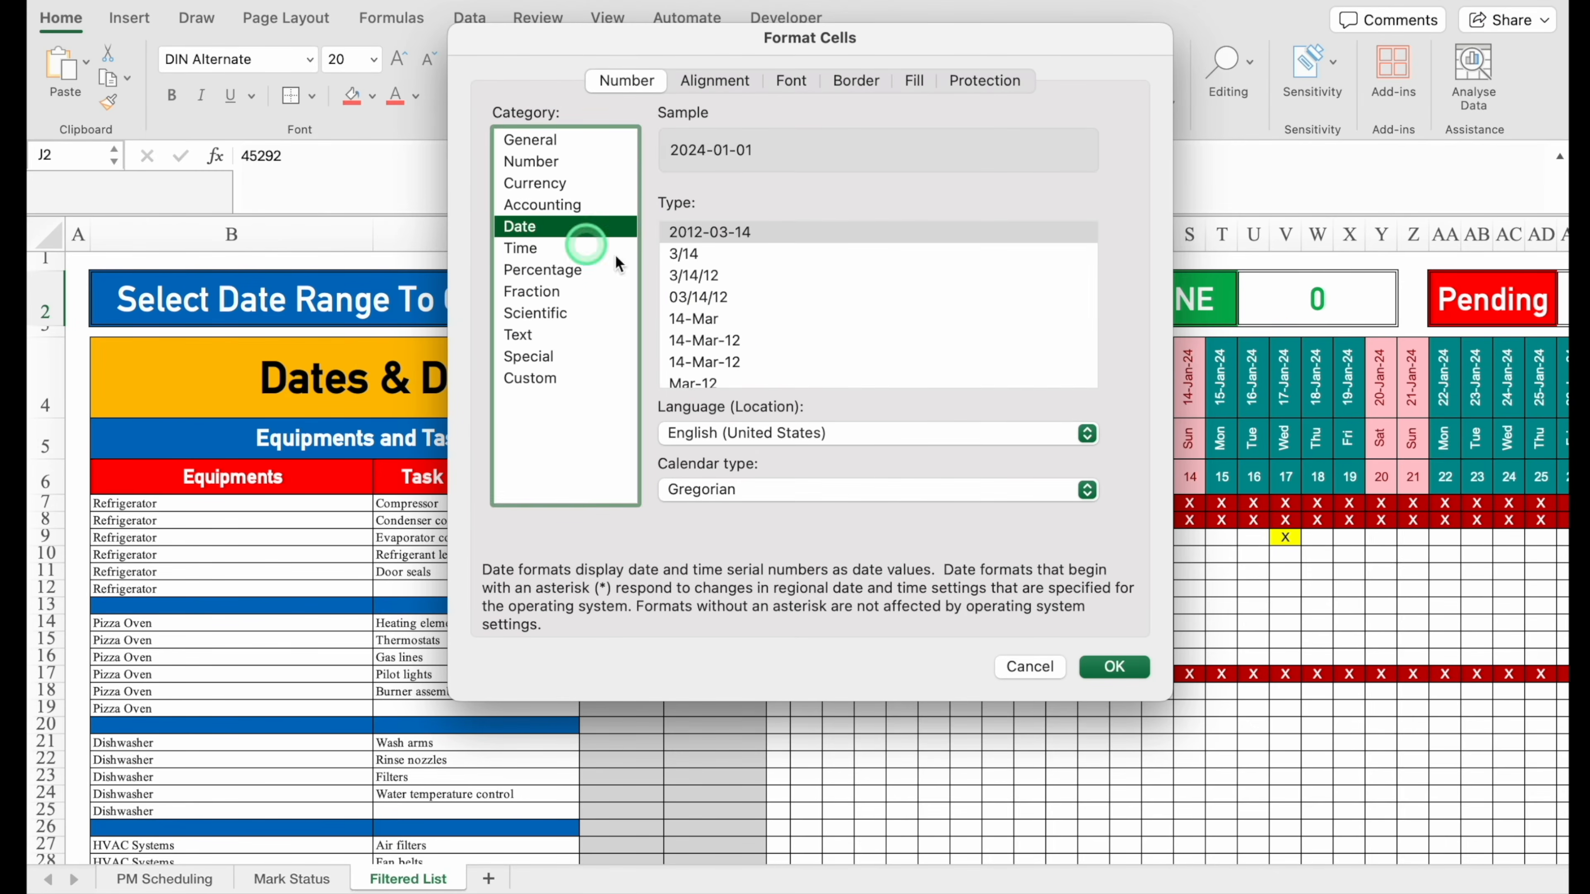
click(694, 319)
click(1120, 666)
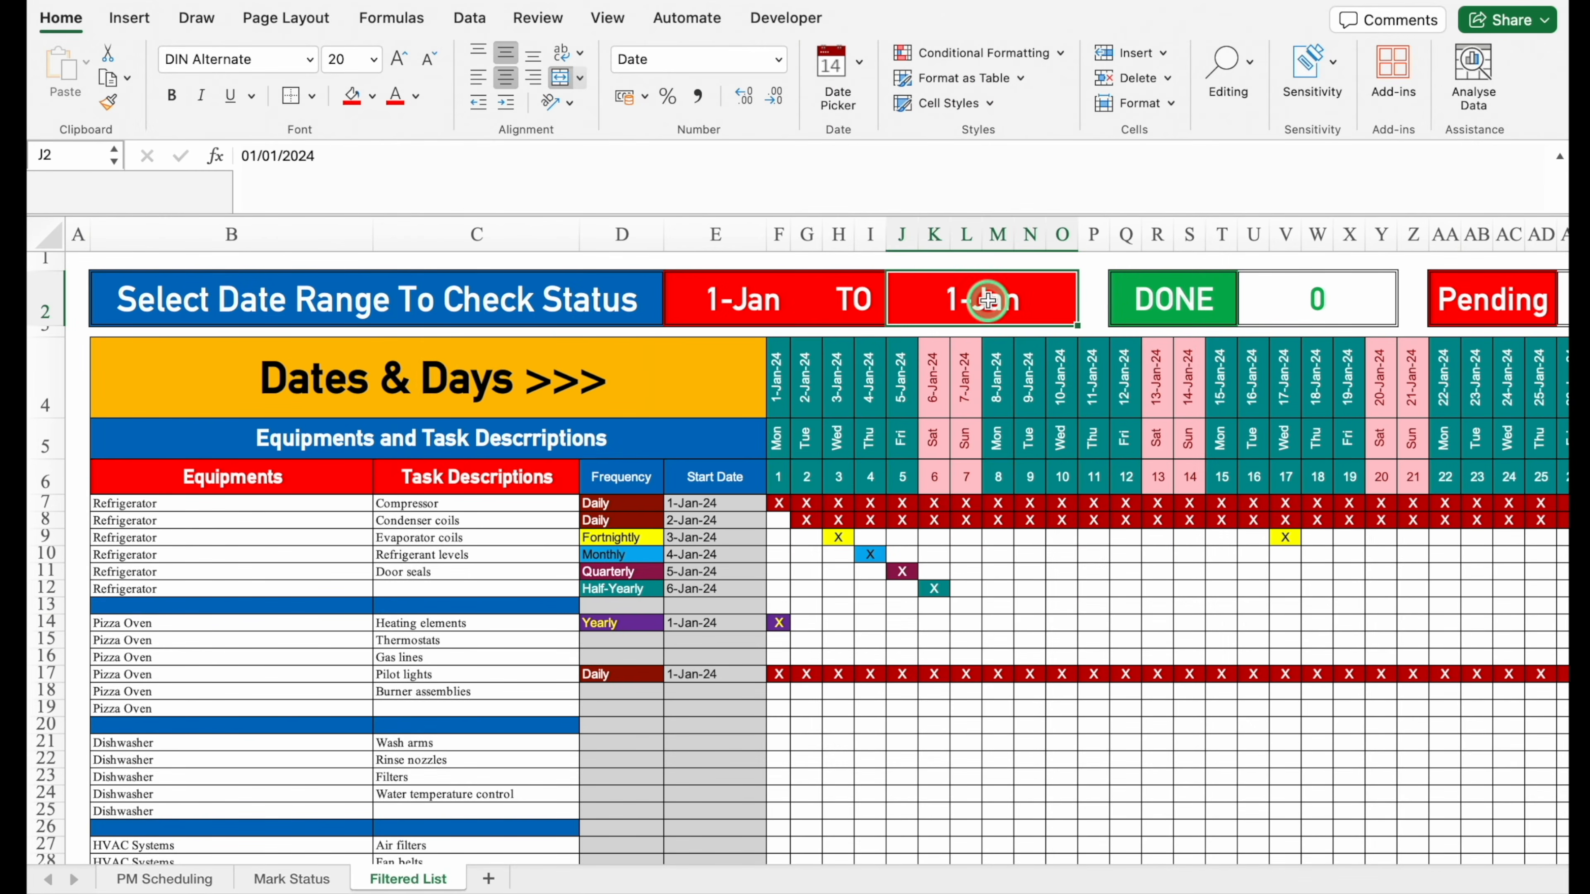
Change the end date in J2 to 31/01/2024
click(247, 156)
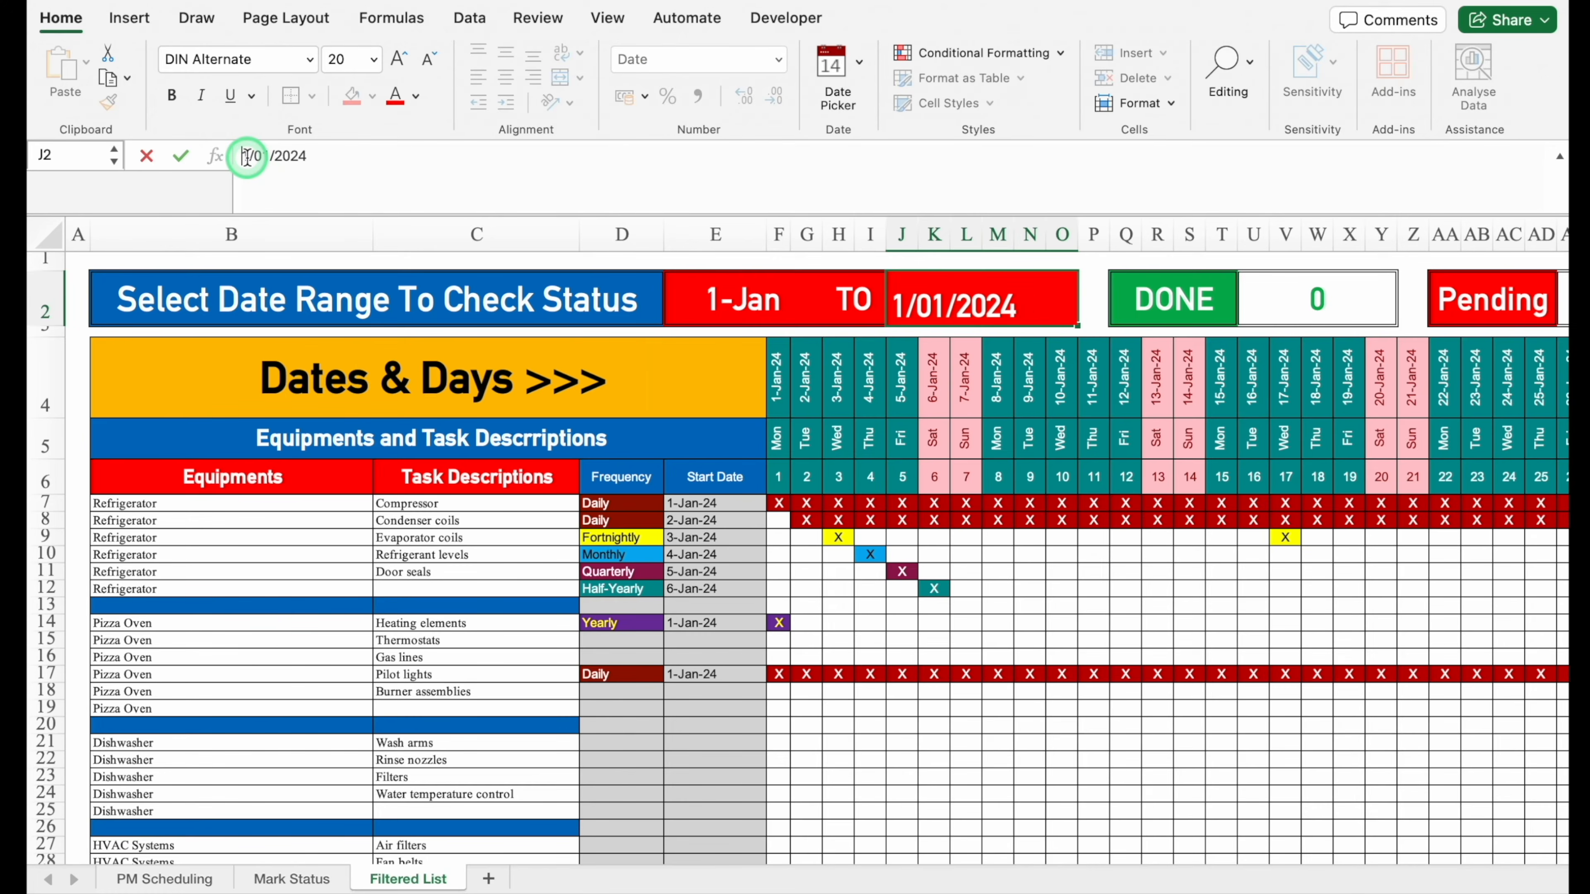
text(3)
key(Return)
Format both range dates in E2 and J2 with the date type 14-Mar-12
drag(692, 300, 1005, 285)
key(super+1)
click(532, 227)
click(712, 343)
click(1115, 667)
click(1014, 304)
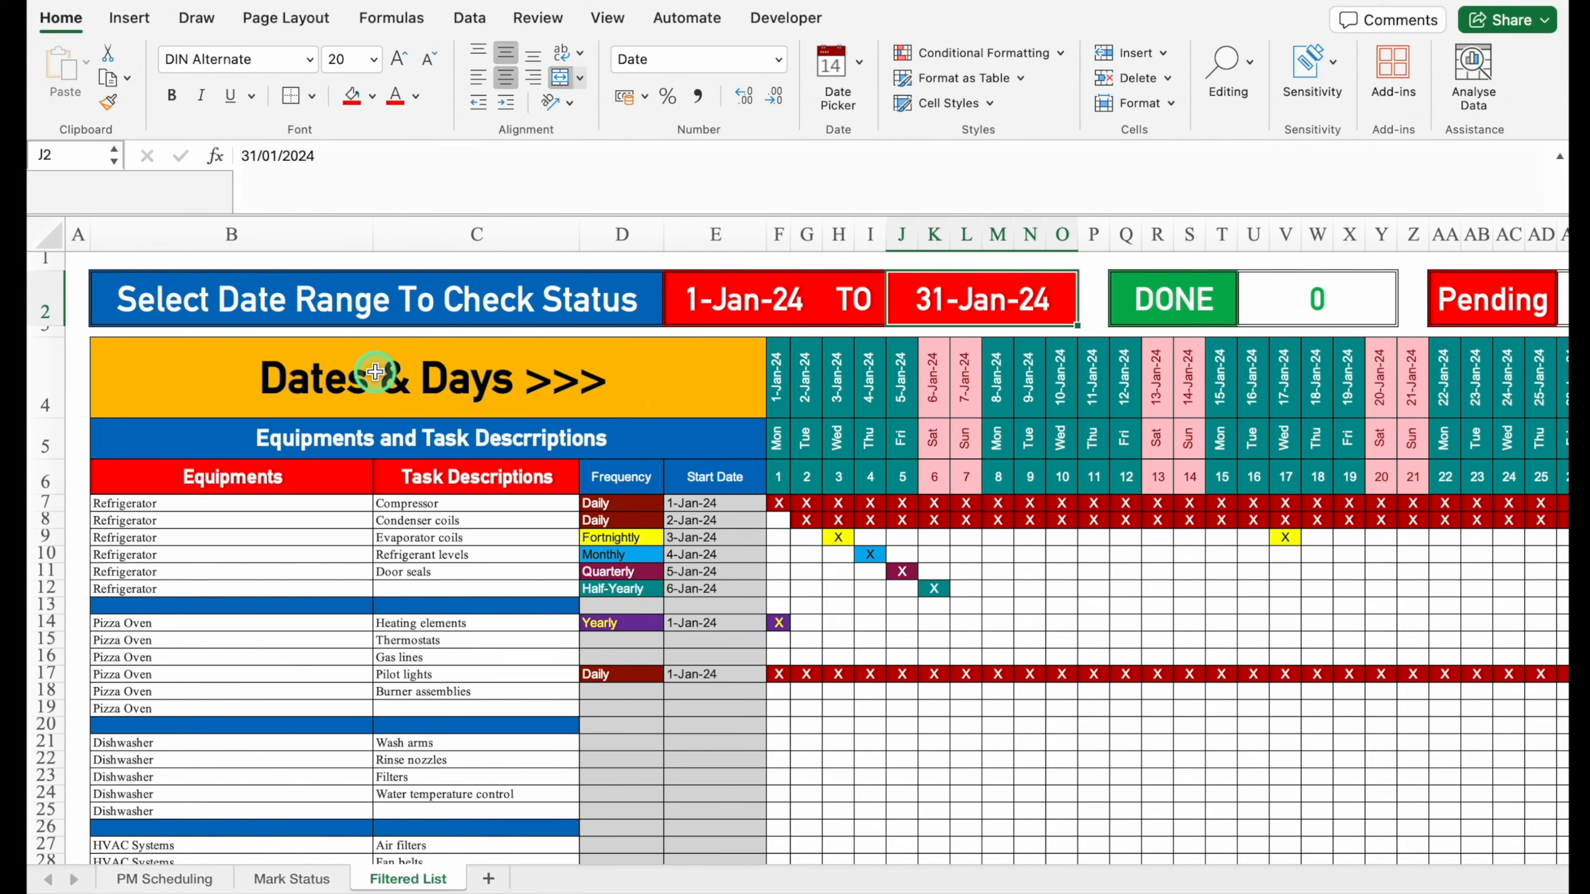
Clear the Dates & Days heading in row 4 and split its merged cell into merged D4:E4 and merged B4:C4
click(375, 372)
key(Delete)
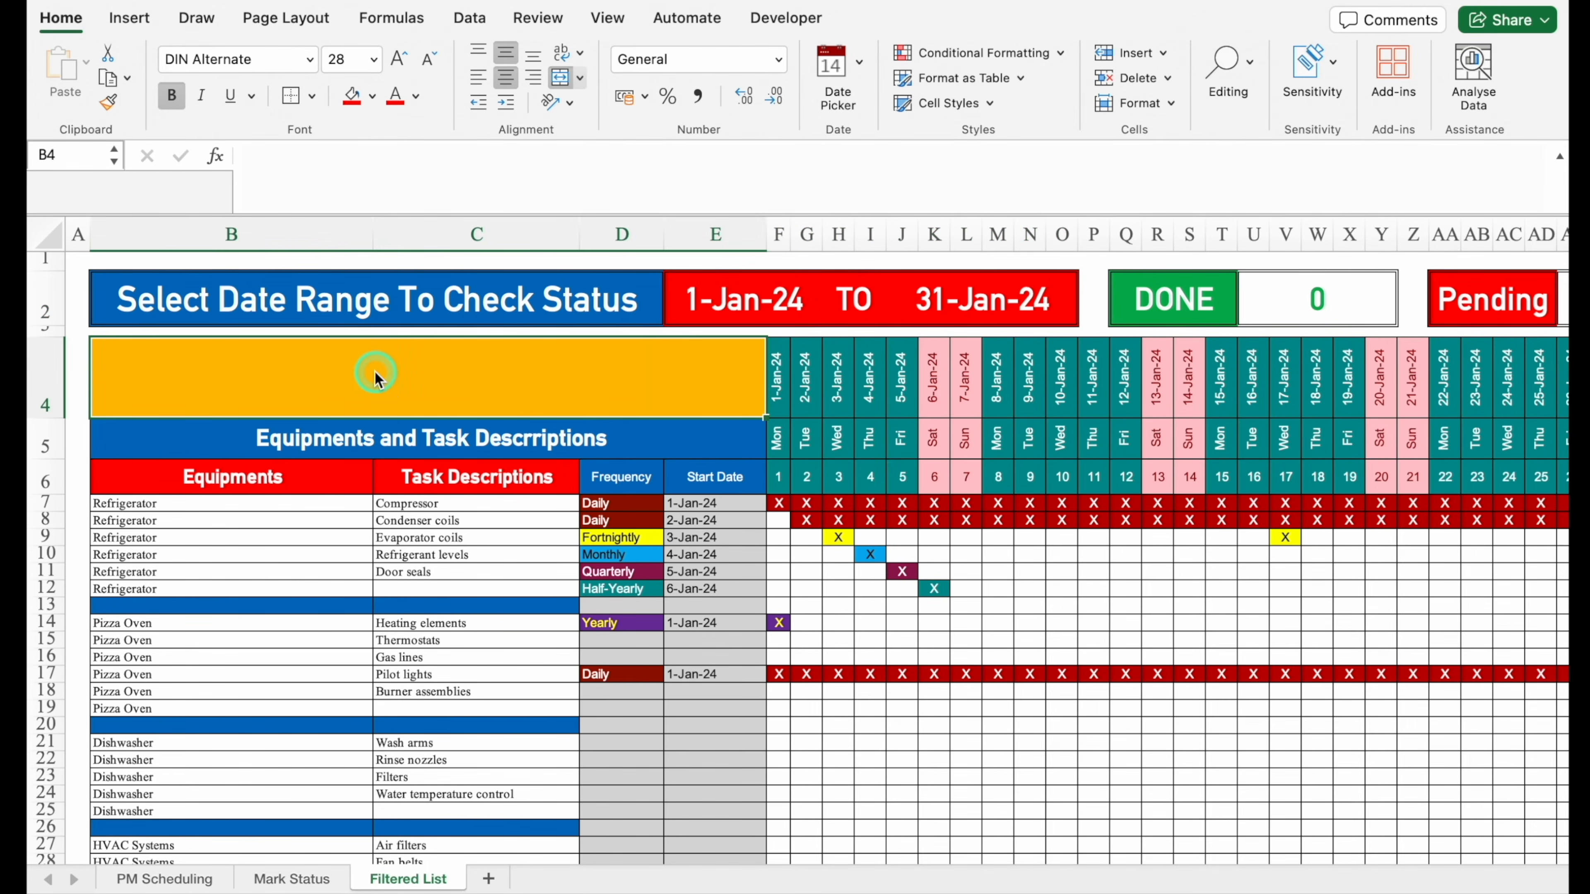
click(559, 77)
click(626, 370)
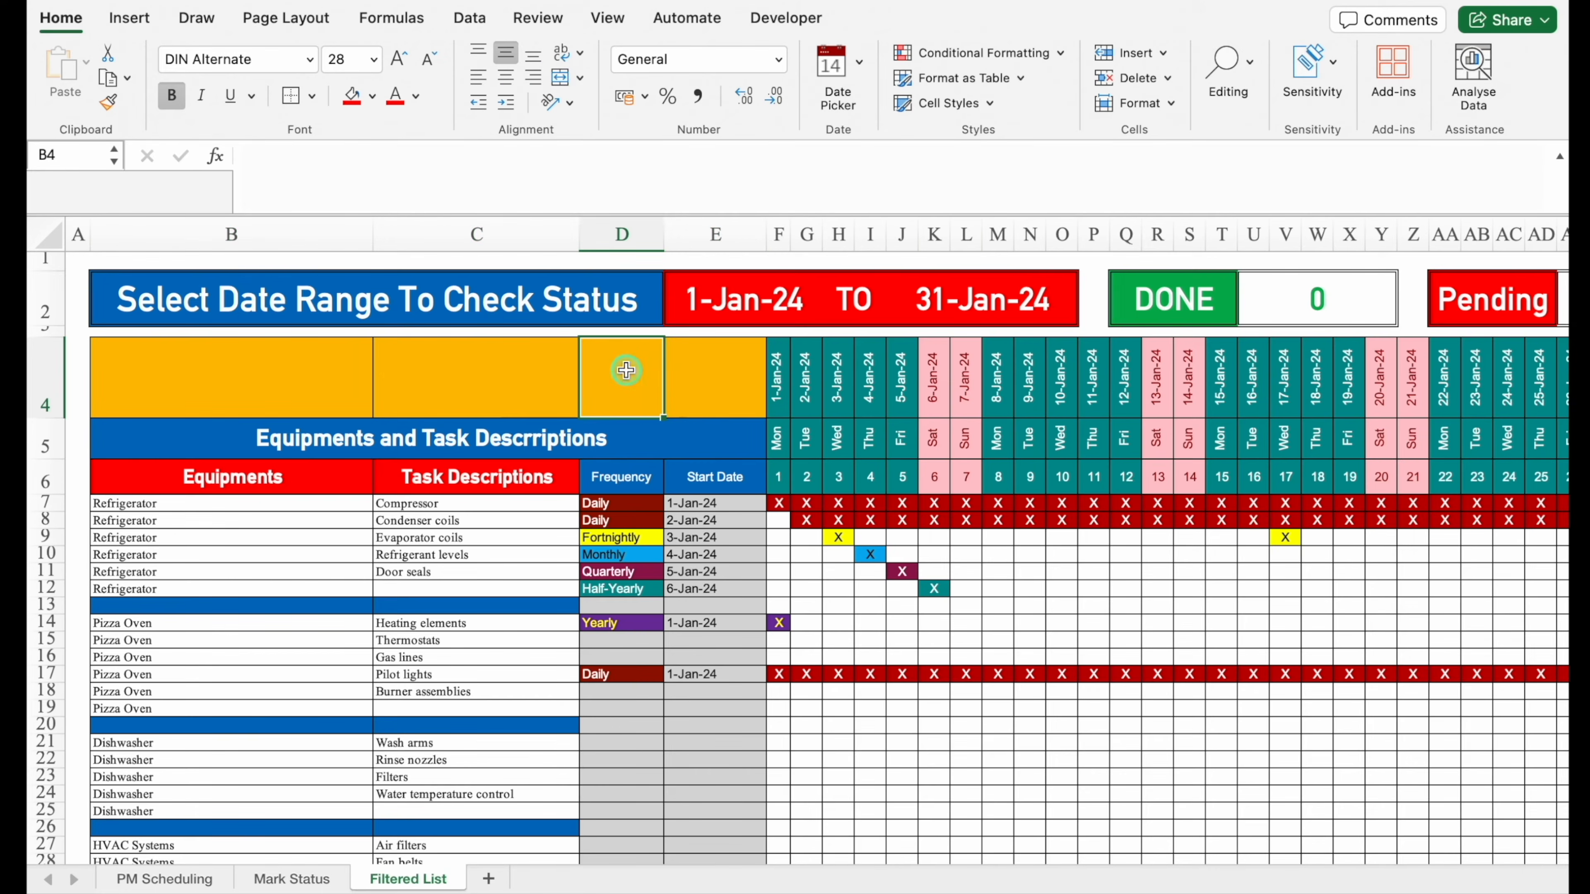
drag(683, 370, 701, 370)
click(559, 77)
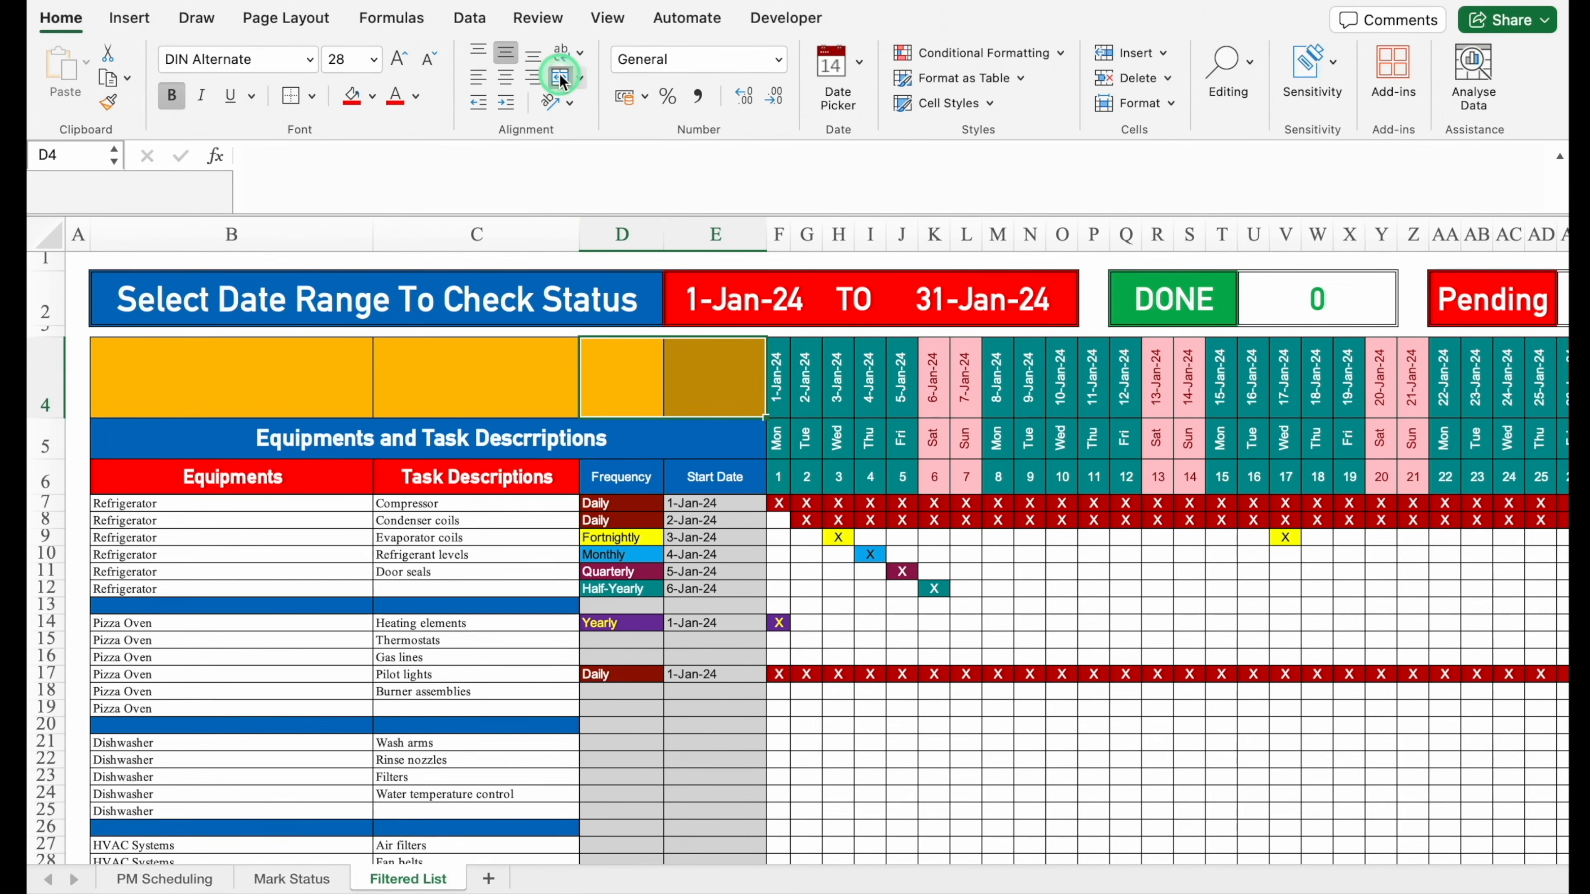
drag(250, 376, 504, 373)
click(560, 77)
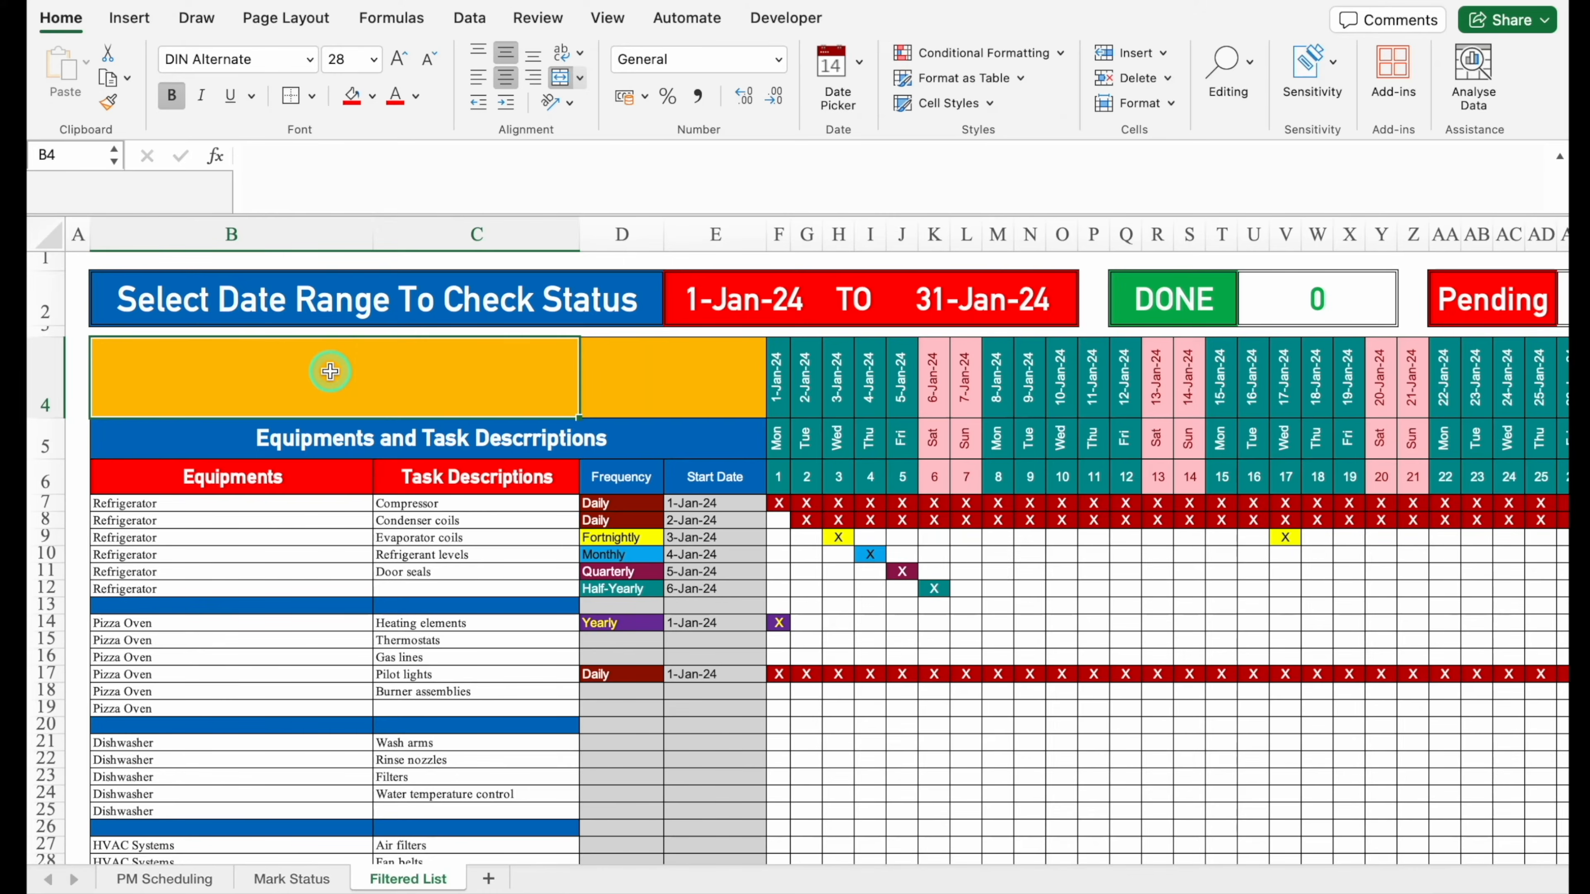
Enter the label Selection of Start Date will be On or After in B4
text(Selection of S)
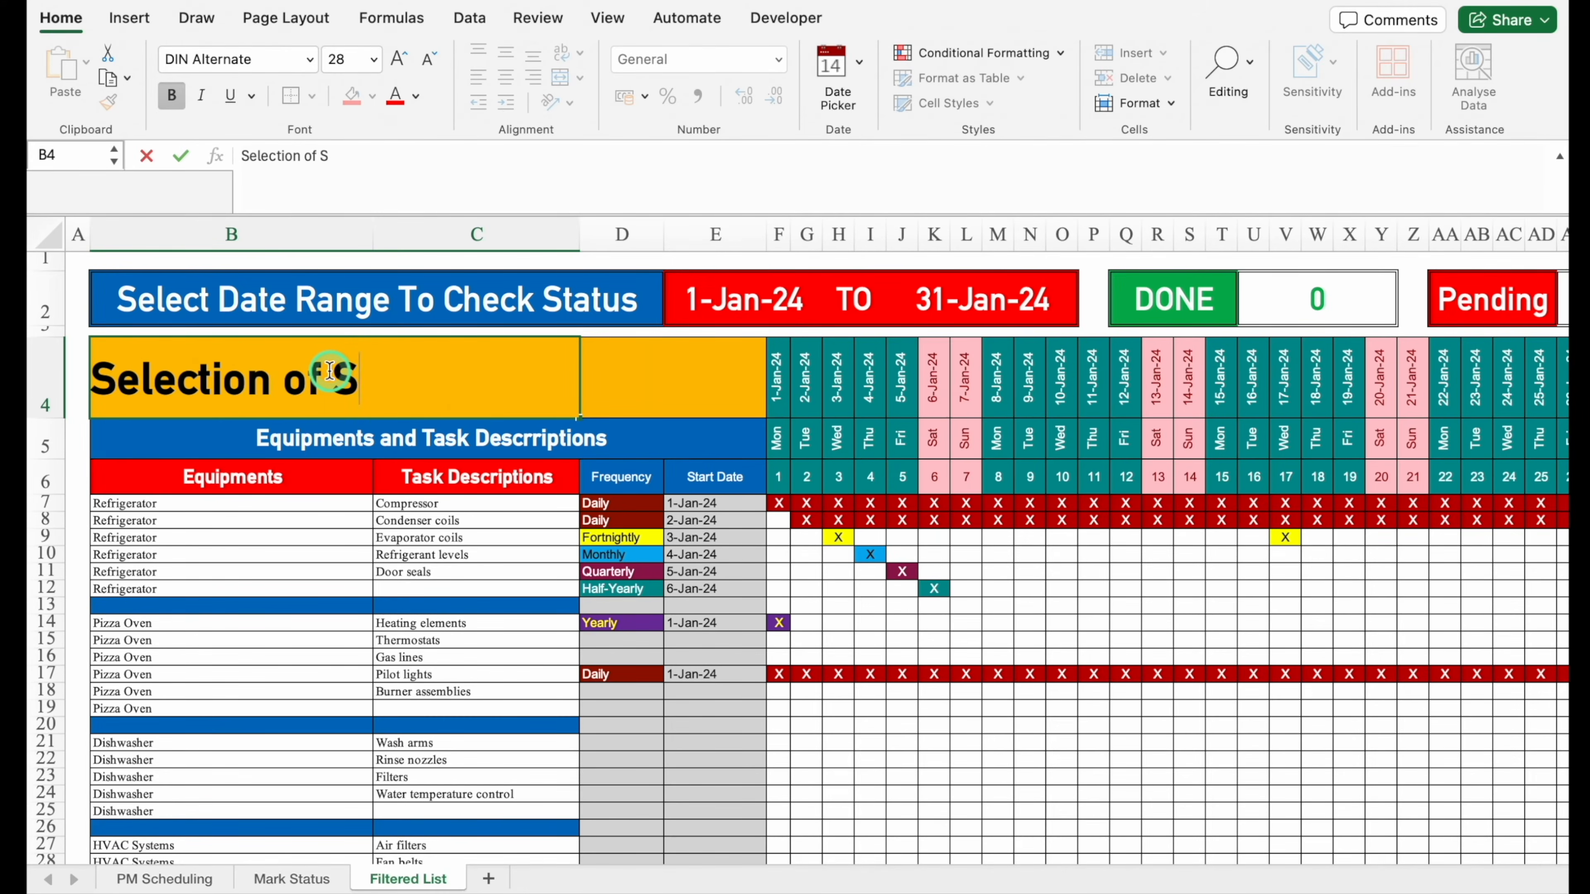
text(tart Date will )
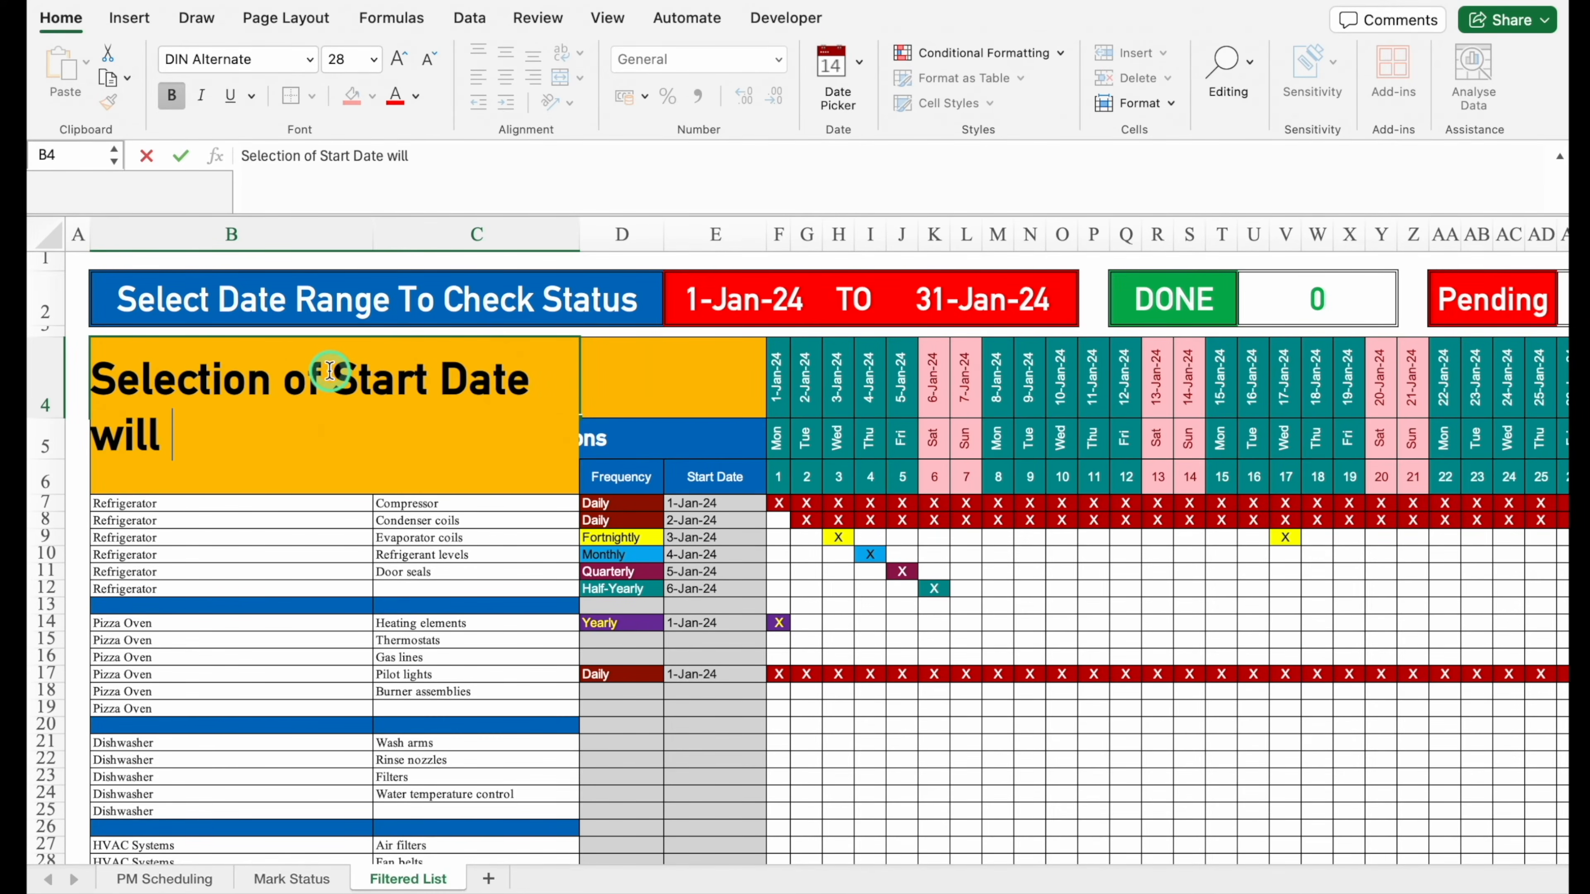
text(be On or )
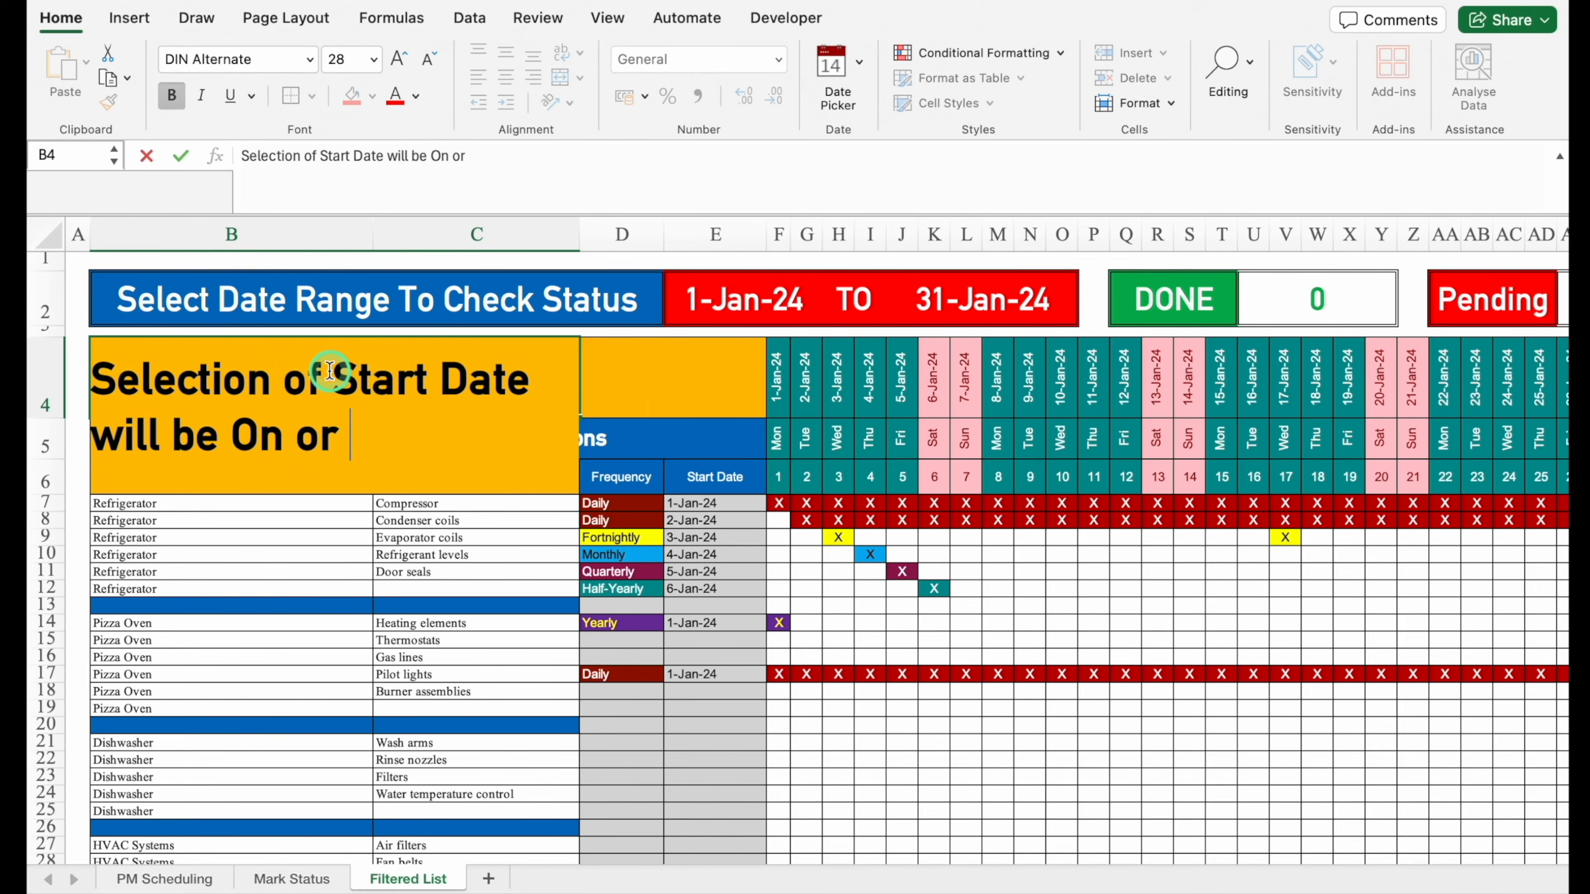
text(After)
key(Return)
Reduce the font size of the B4 label to 16
click(401, 365)
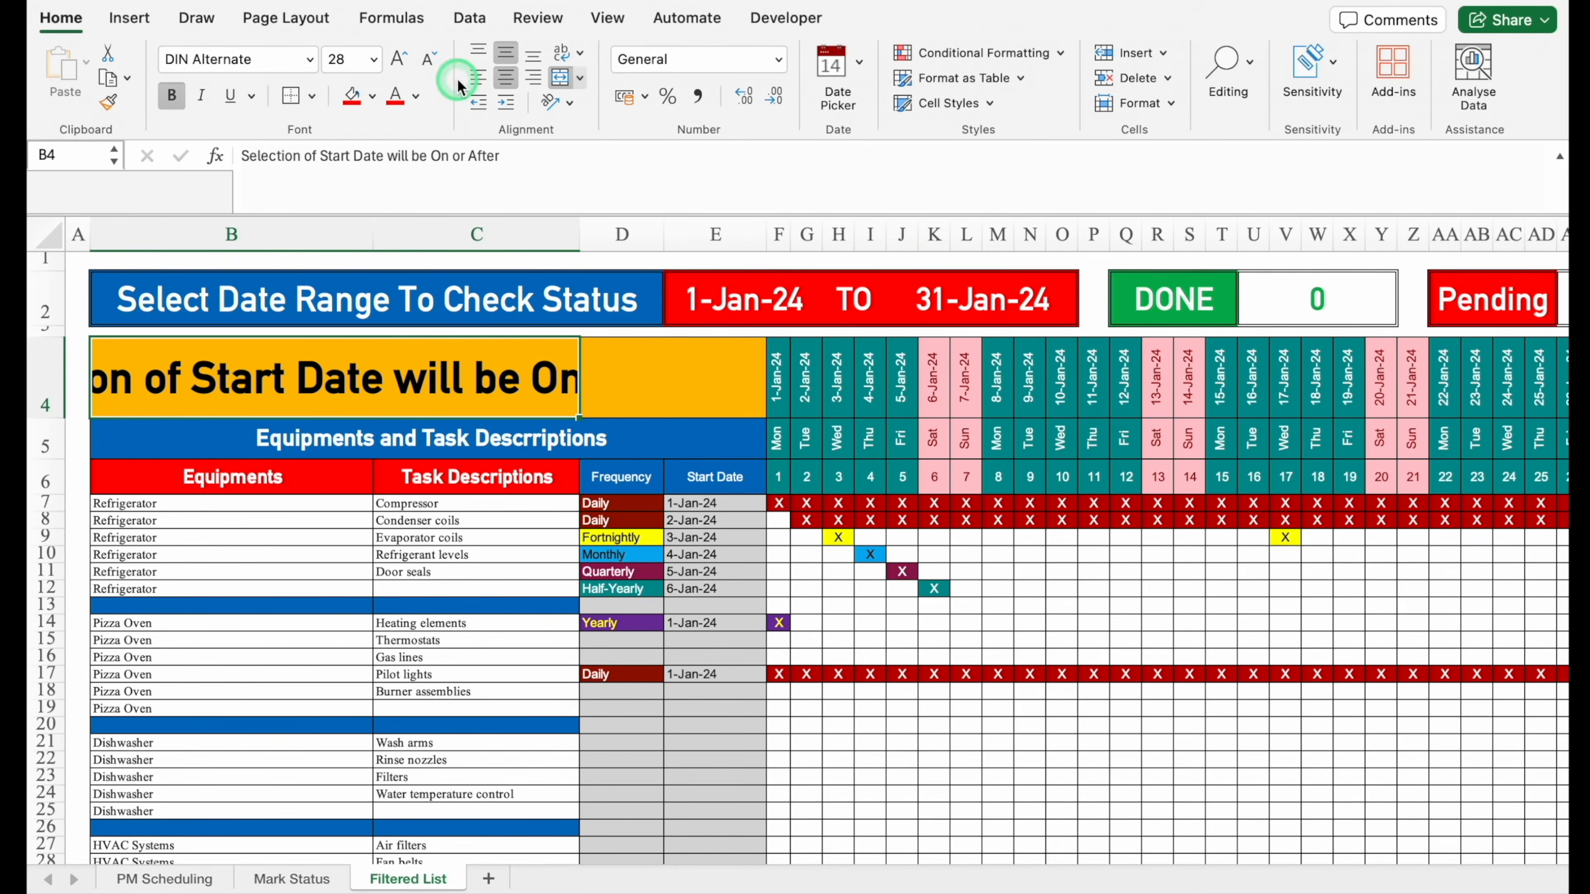
click(429, 58)
click(429, 58)
click(429, 58)
click(429, 58)
click(428, 59)
click(429, 58)
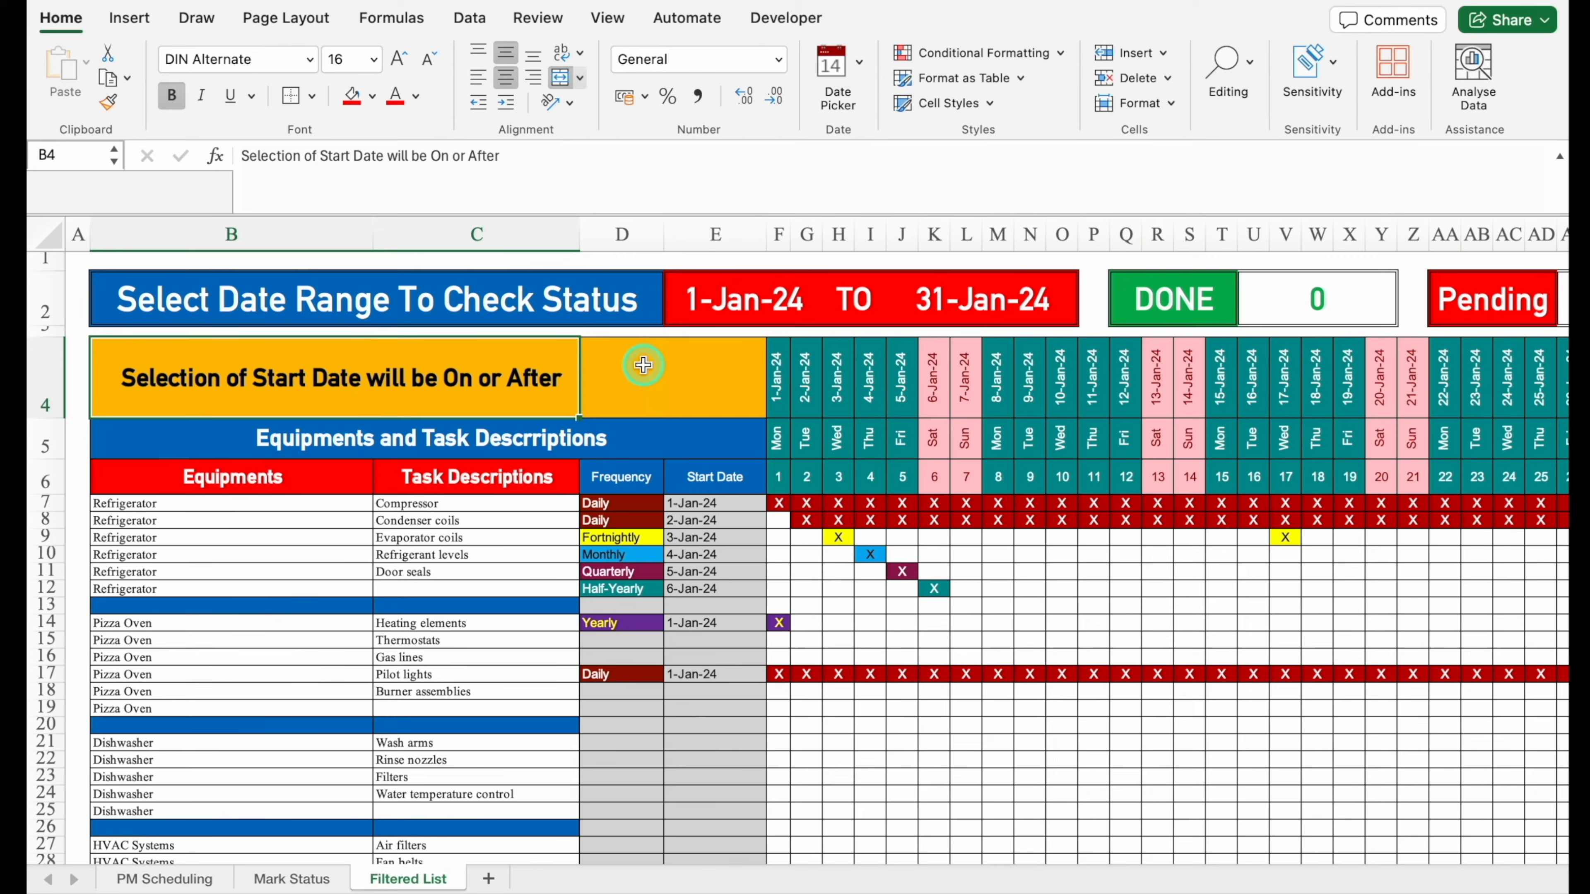
Link D4 to the first date on the Mark Status sheet with ='Mark Status'!F4
click(644, 367)
text(=)
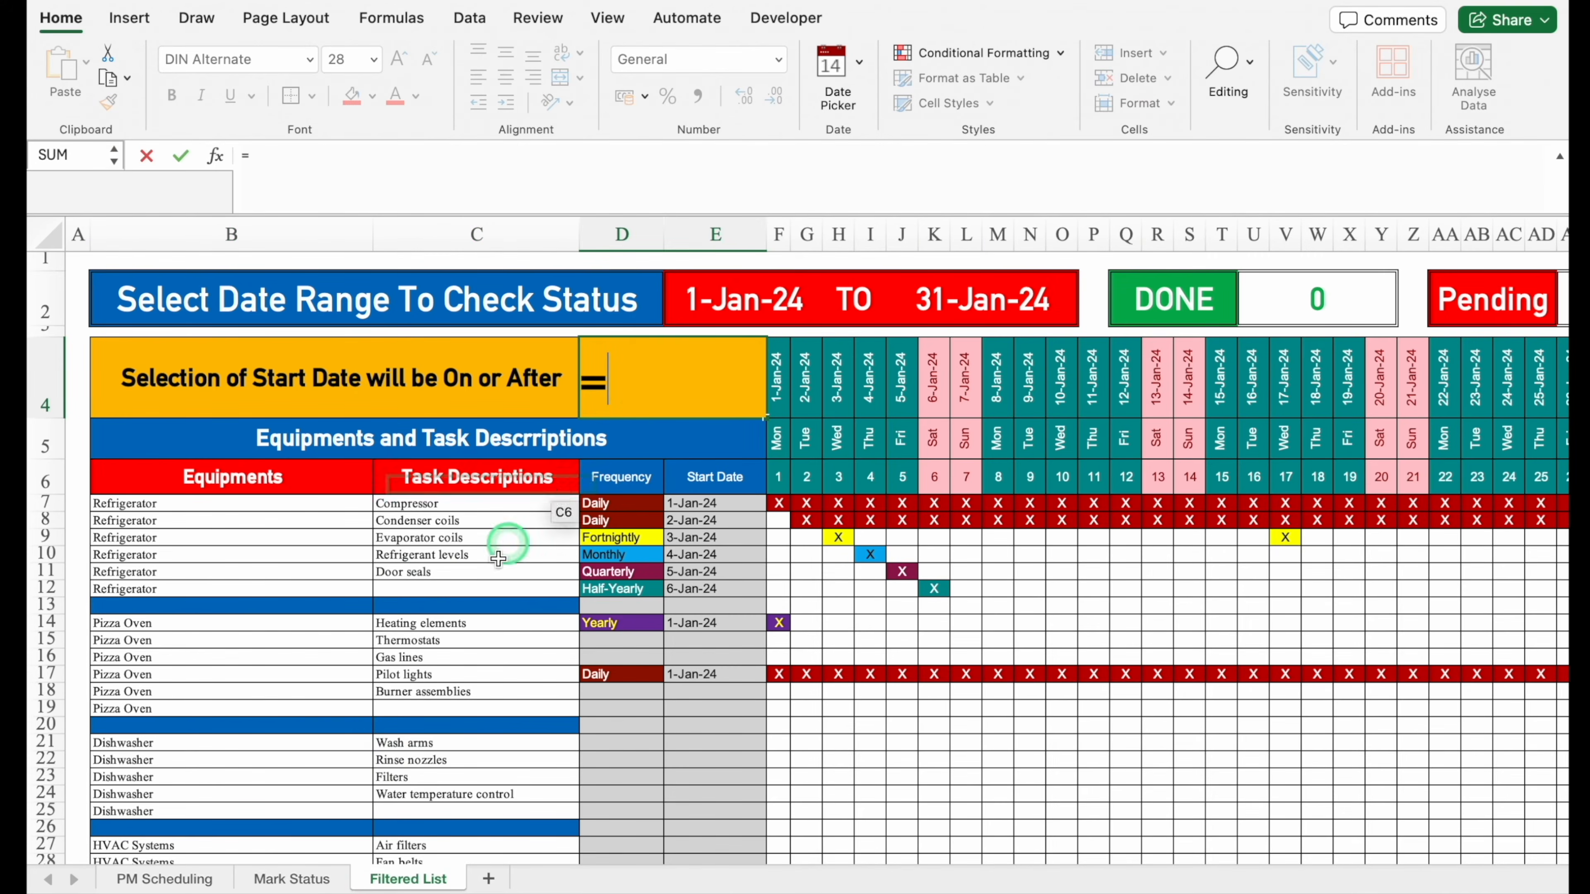
click(316, 880)
click(778, 371)
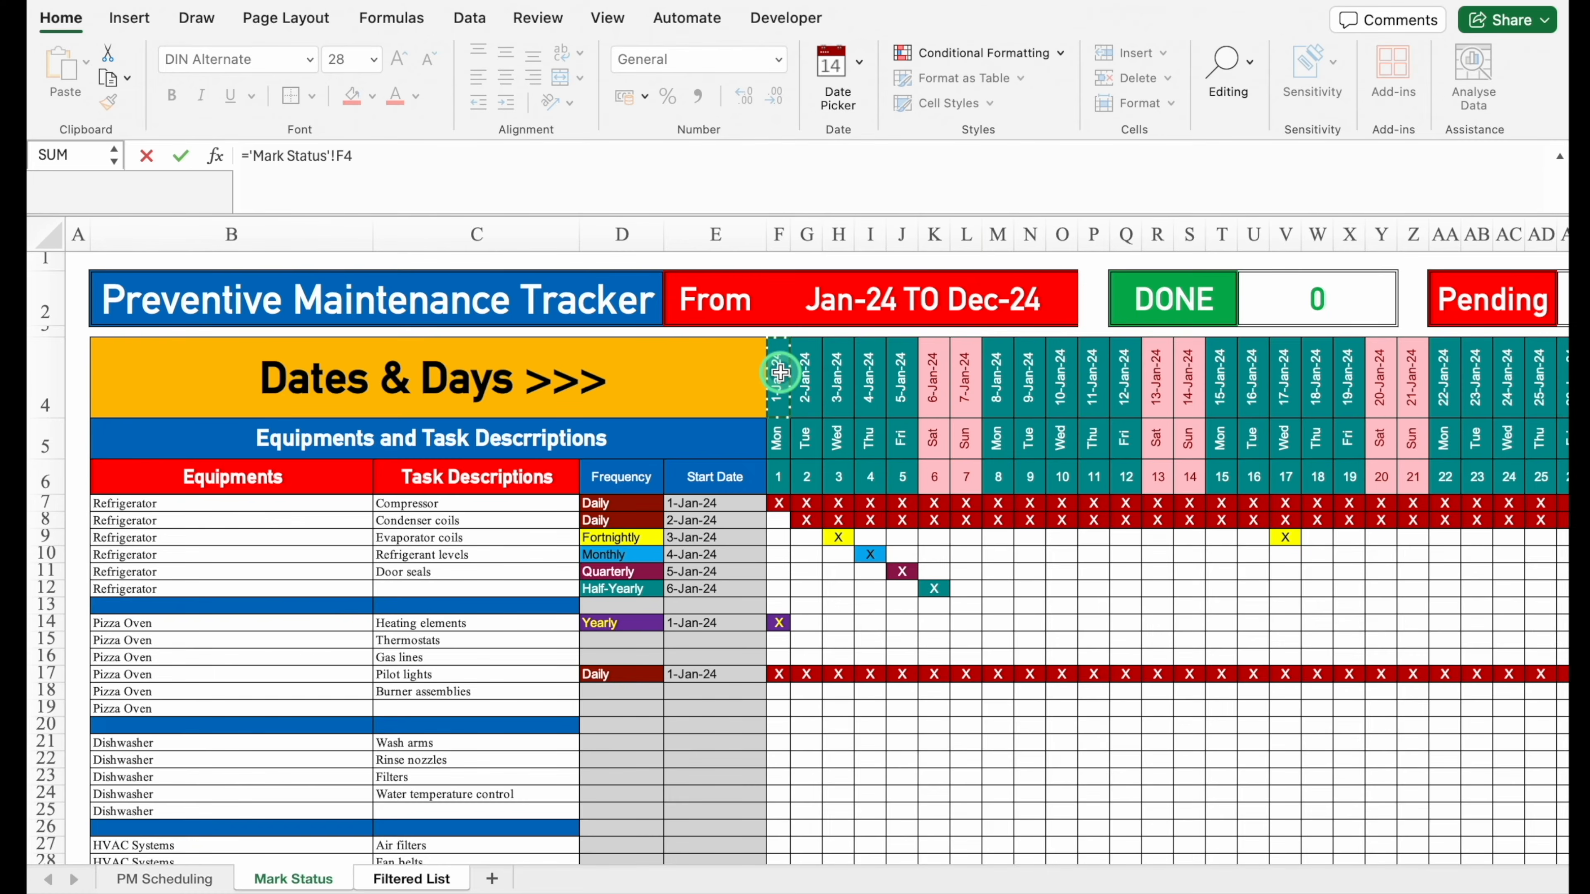
key(Return)
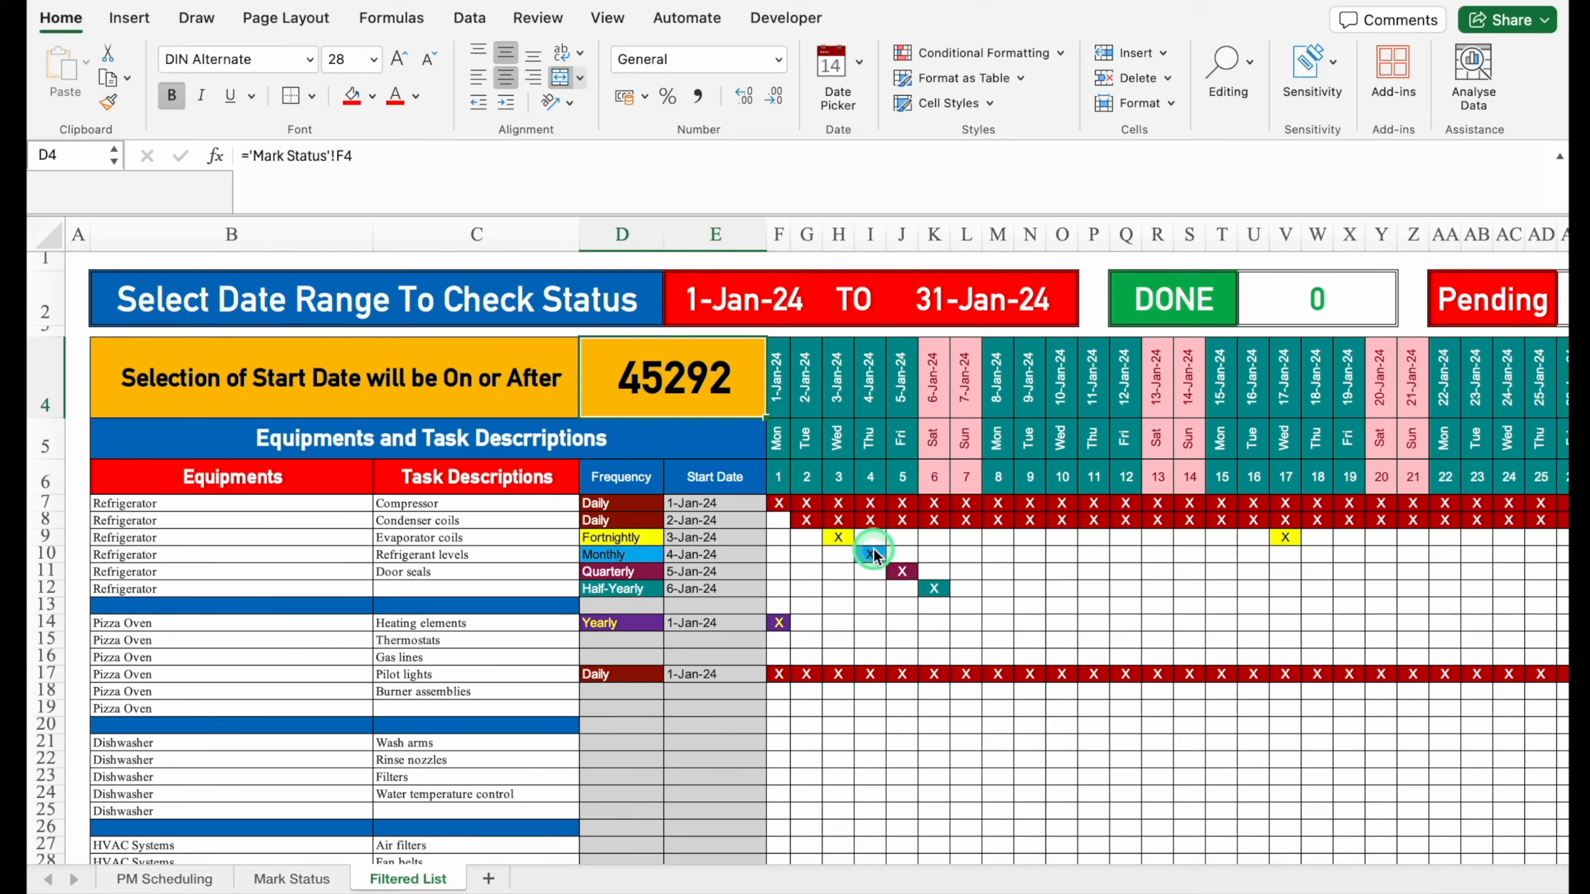
Format D4 with the date type 14-Mar-12 and reduce its font size to 22
key(super+1)
click(520, 226)
click(705, 341)
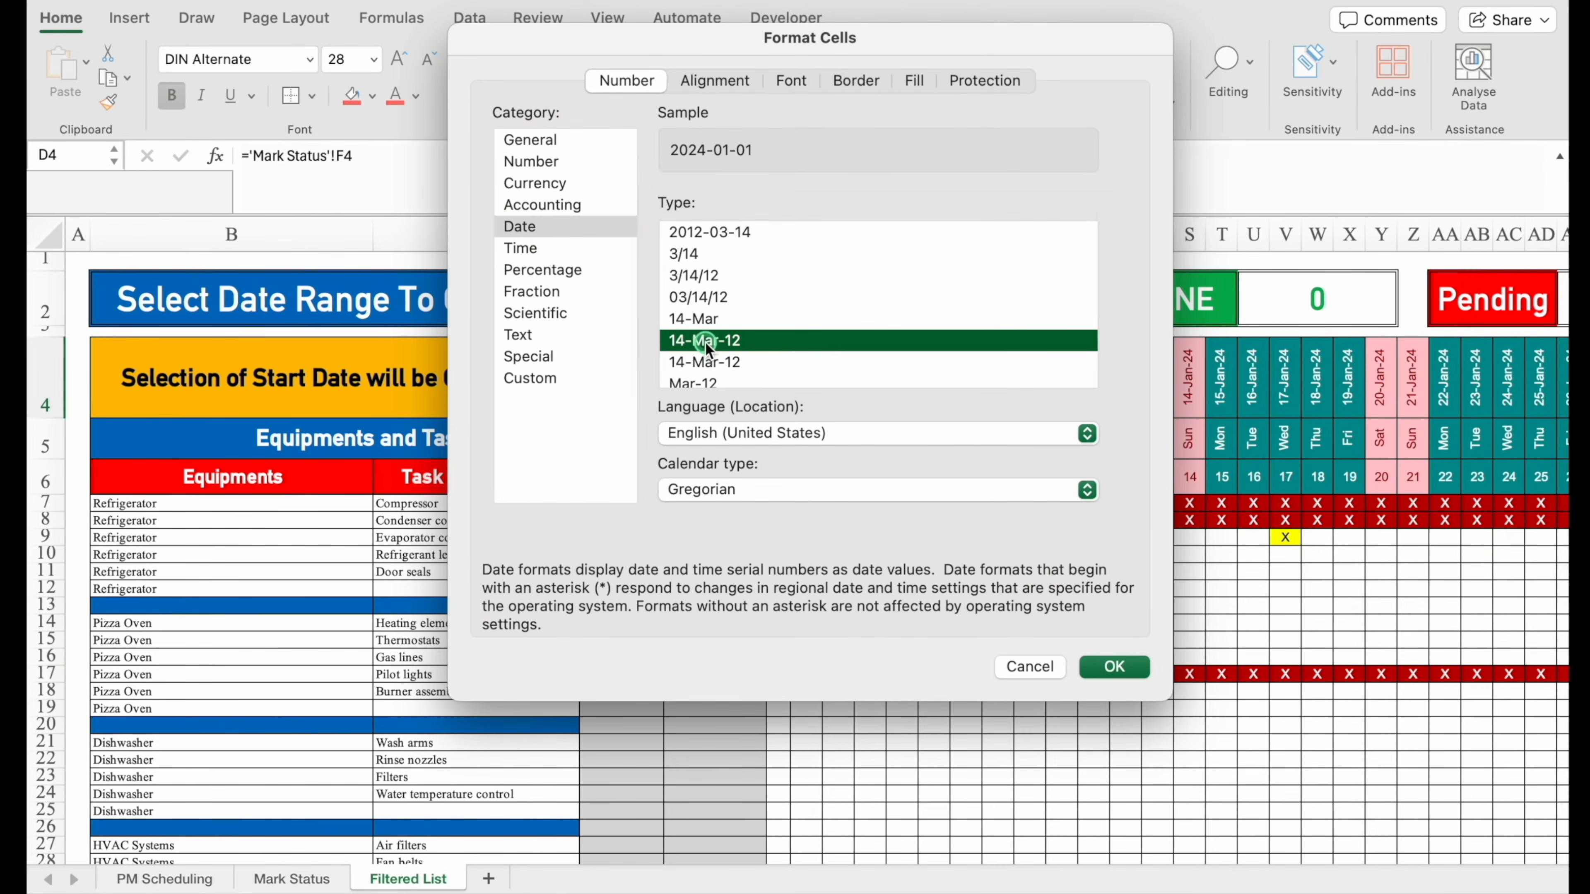
click(1114, 666)
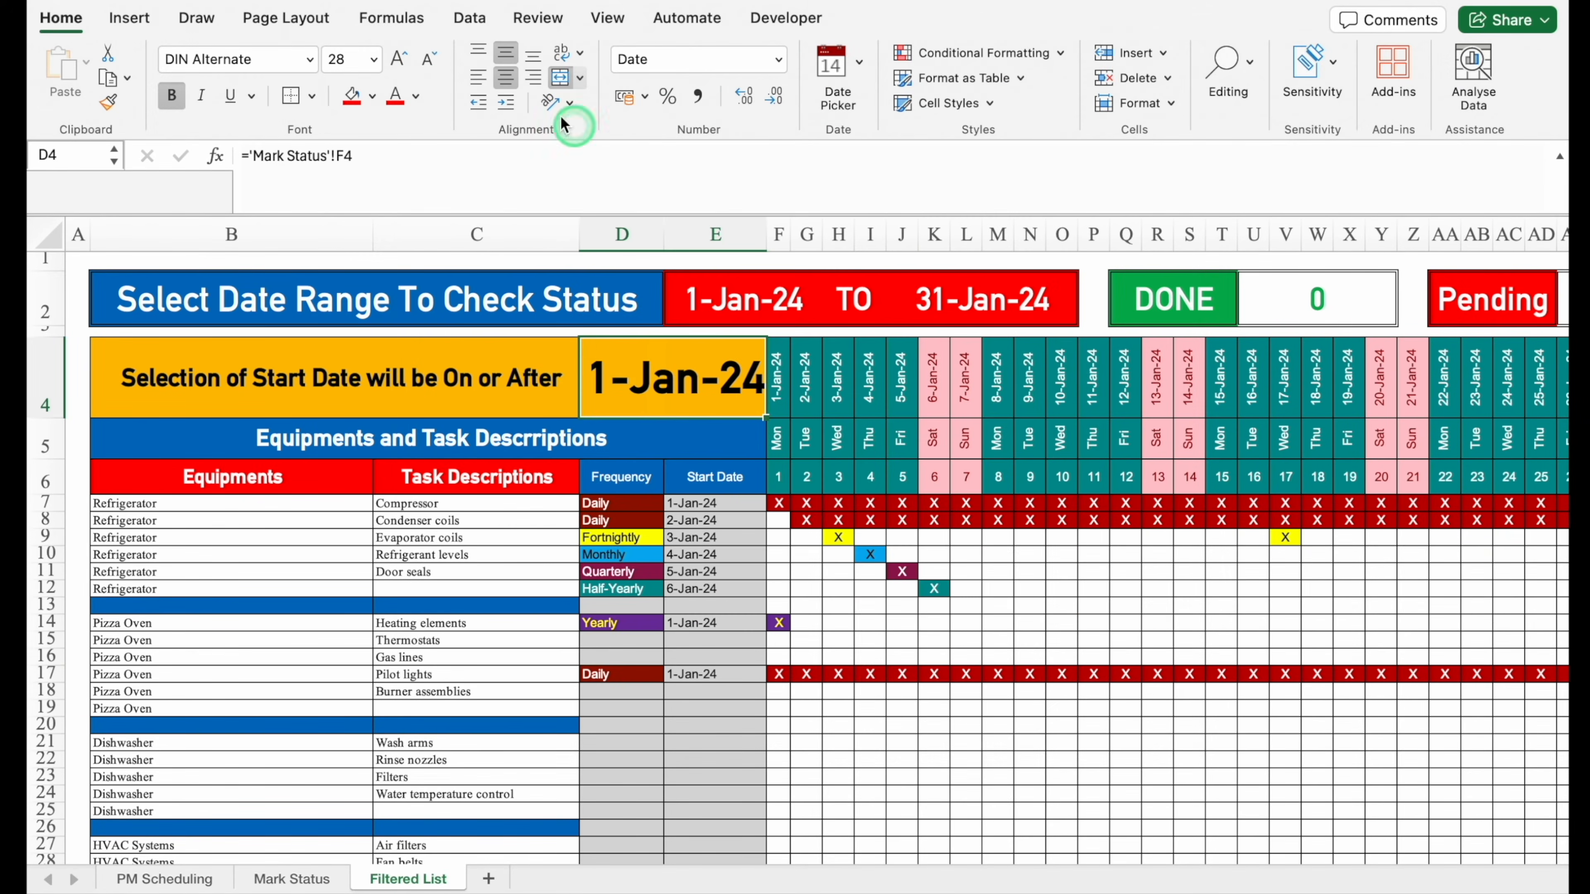
click(427, 60)
click(427, 60)
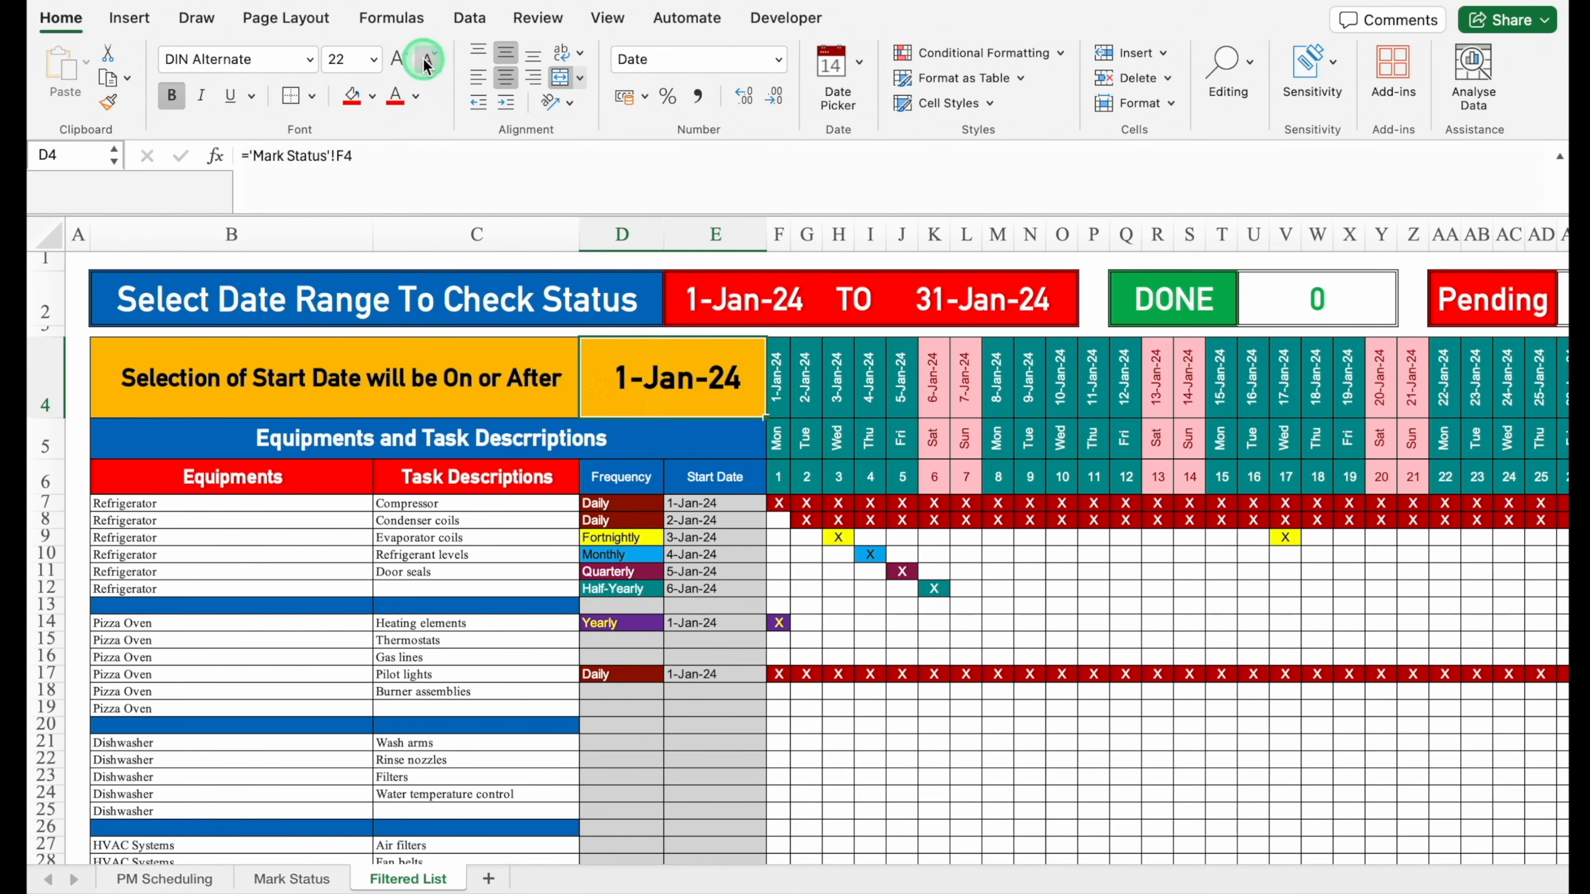
On the Mark Status sheet, delete the equipment, task, frequency and start date entries from row 7 down
click(300, 880)
drag(156, 503, 709, 827)
key(Delete)
scroll(710, 830, up, 15)
Link B7 to the equipment with ='PM Scheduling'!B7 and fill the formula across to the task description in C7
click(271, 504)
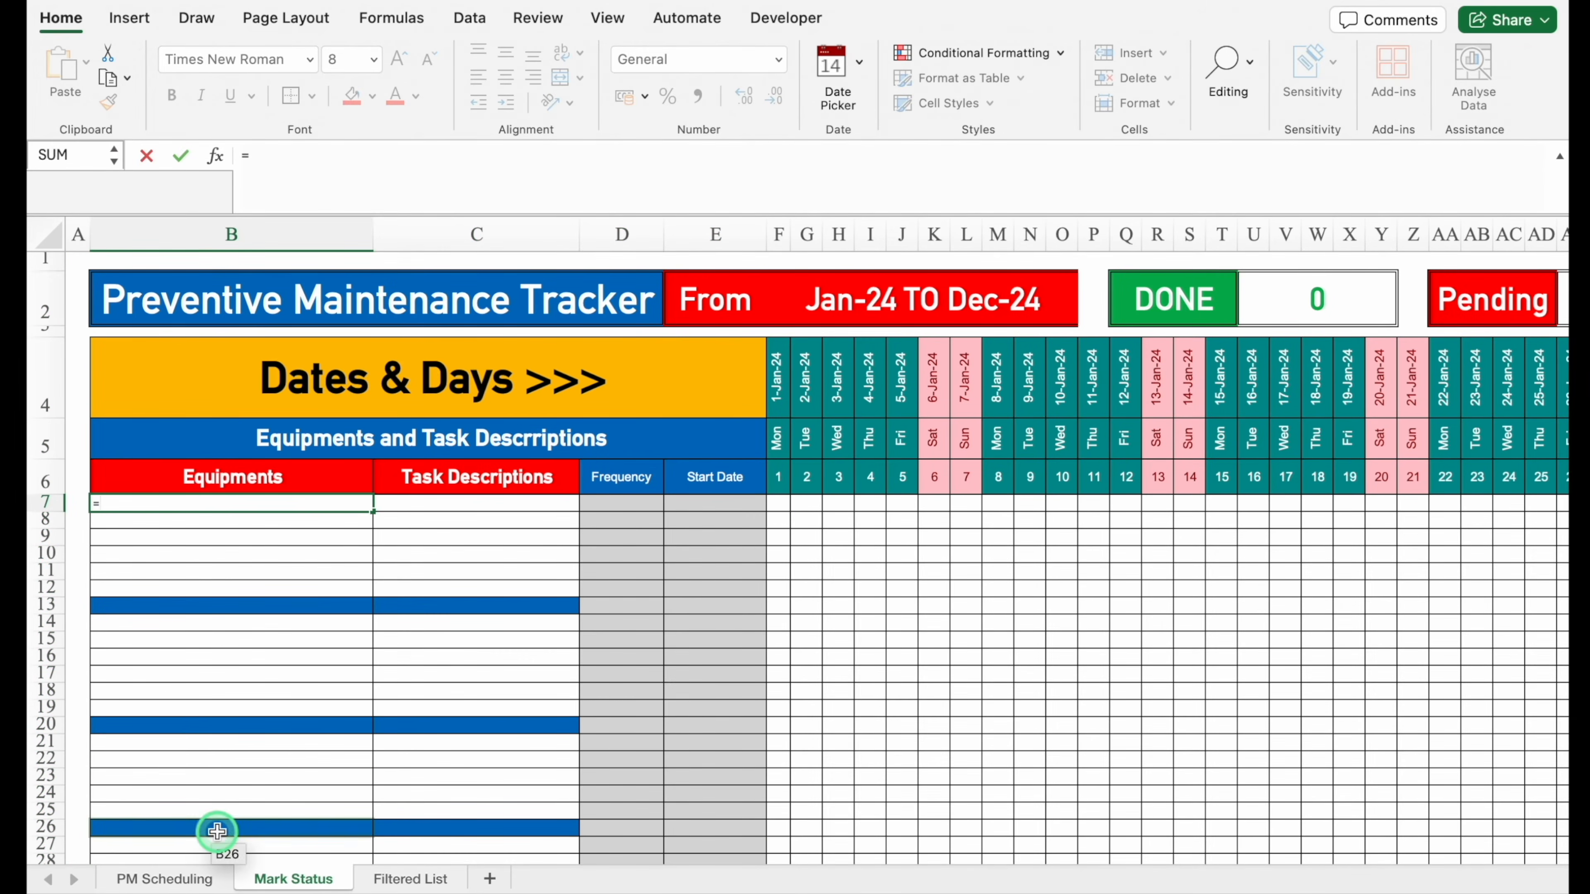
click(170, 880)
click(258, 502)
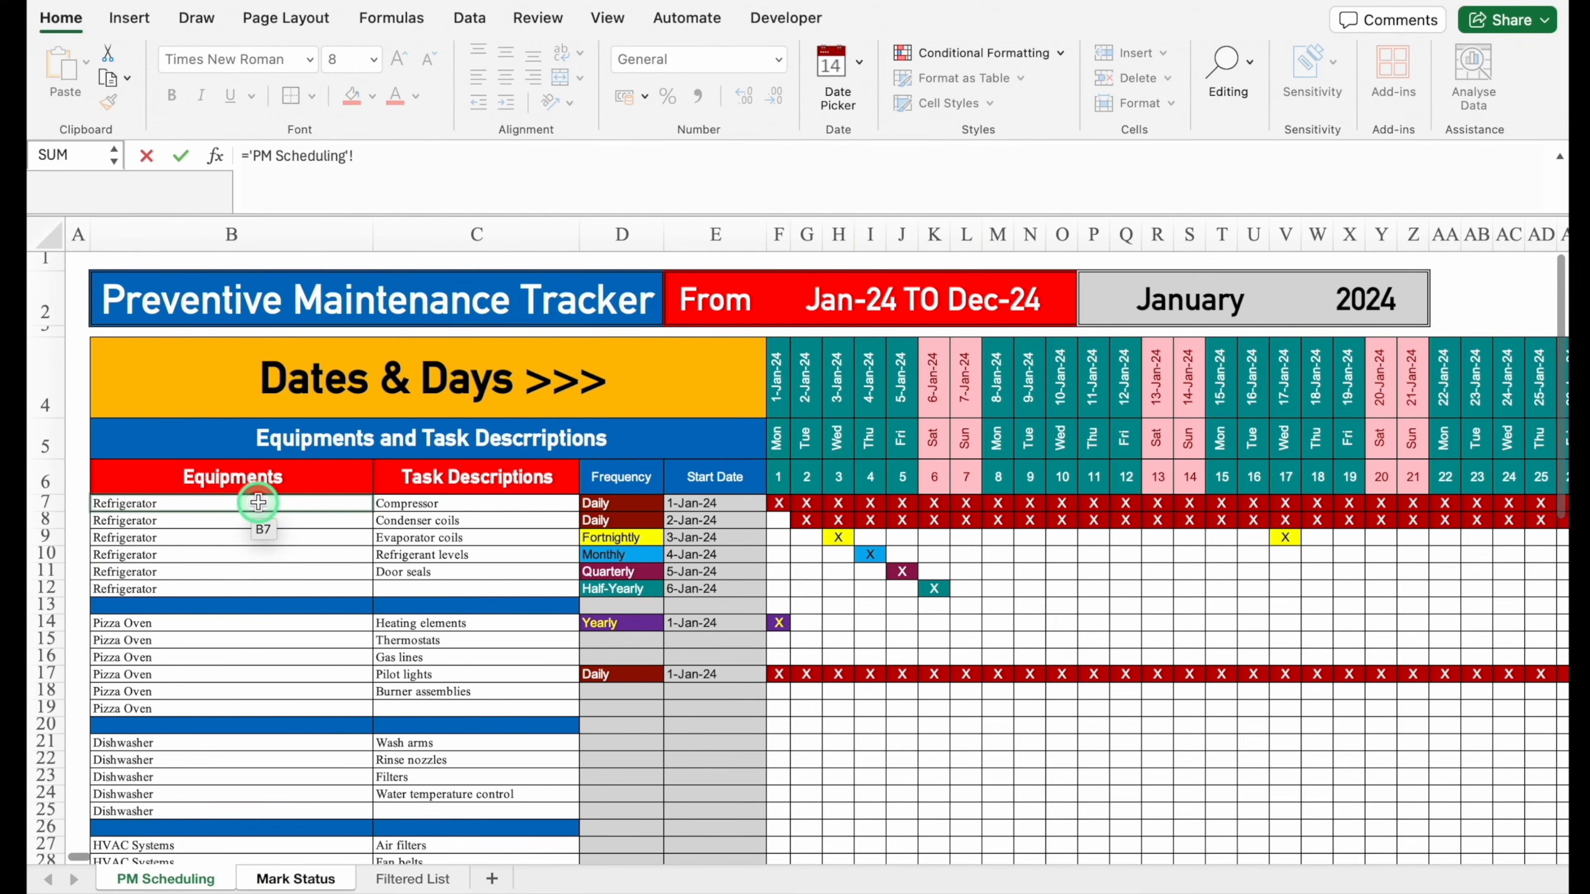
key(Return)
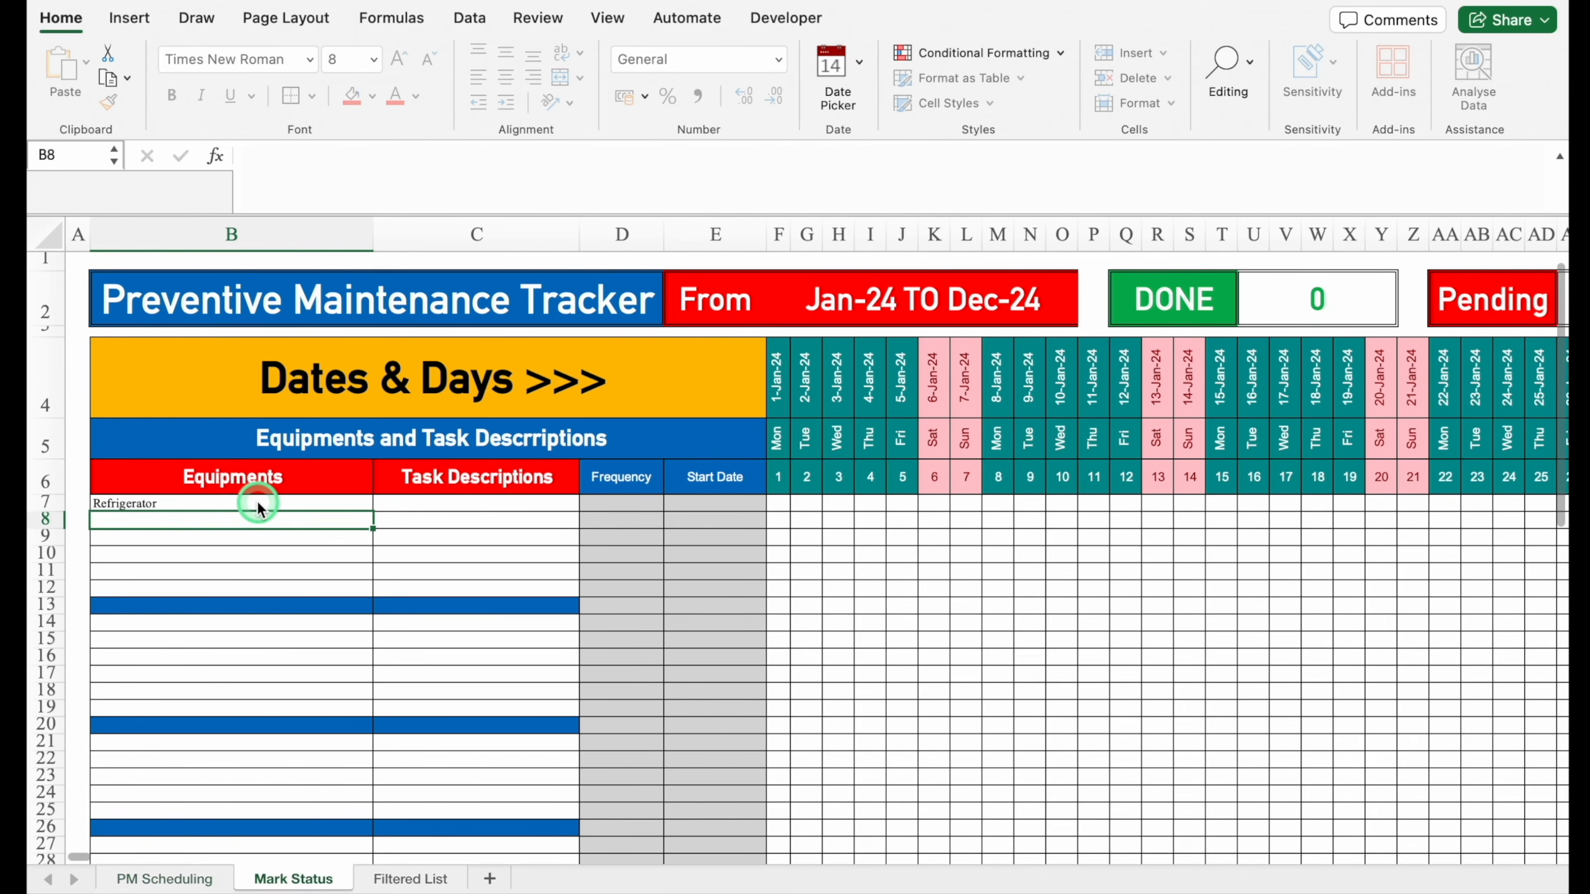
drag(344, 508, 507, 511)
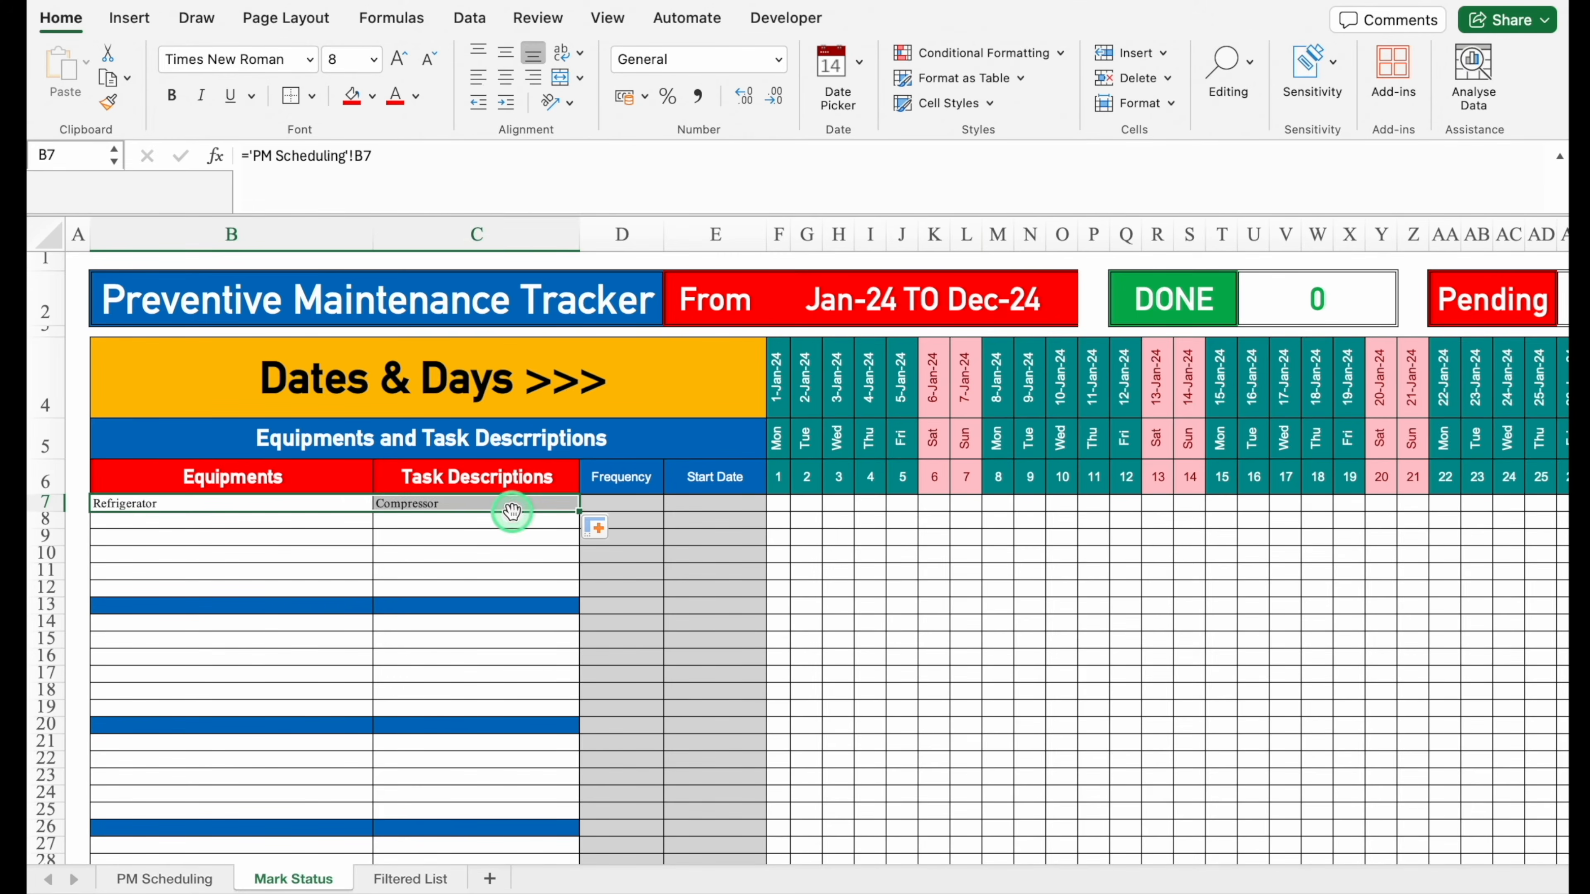
Clear the data validation list from the Frequency column, from D7 down
click(631, 506)
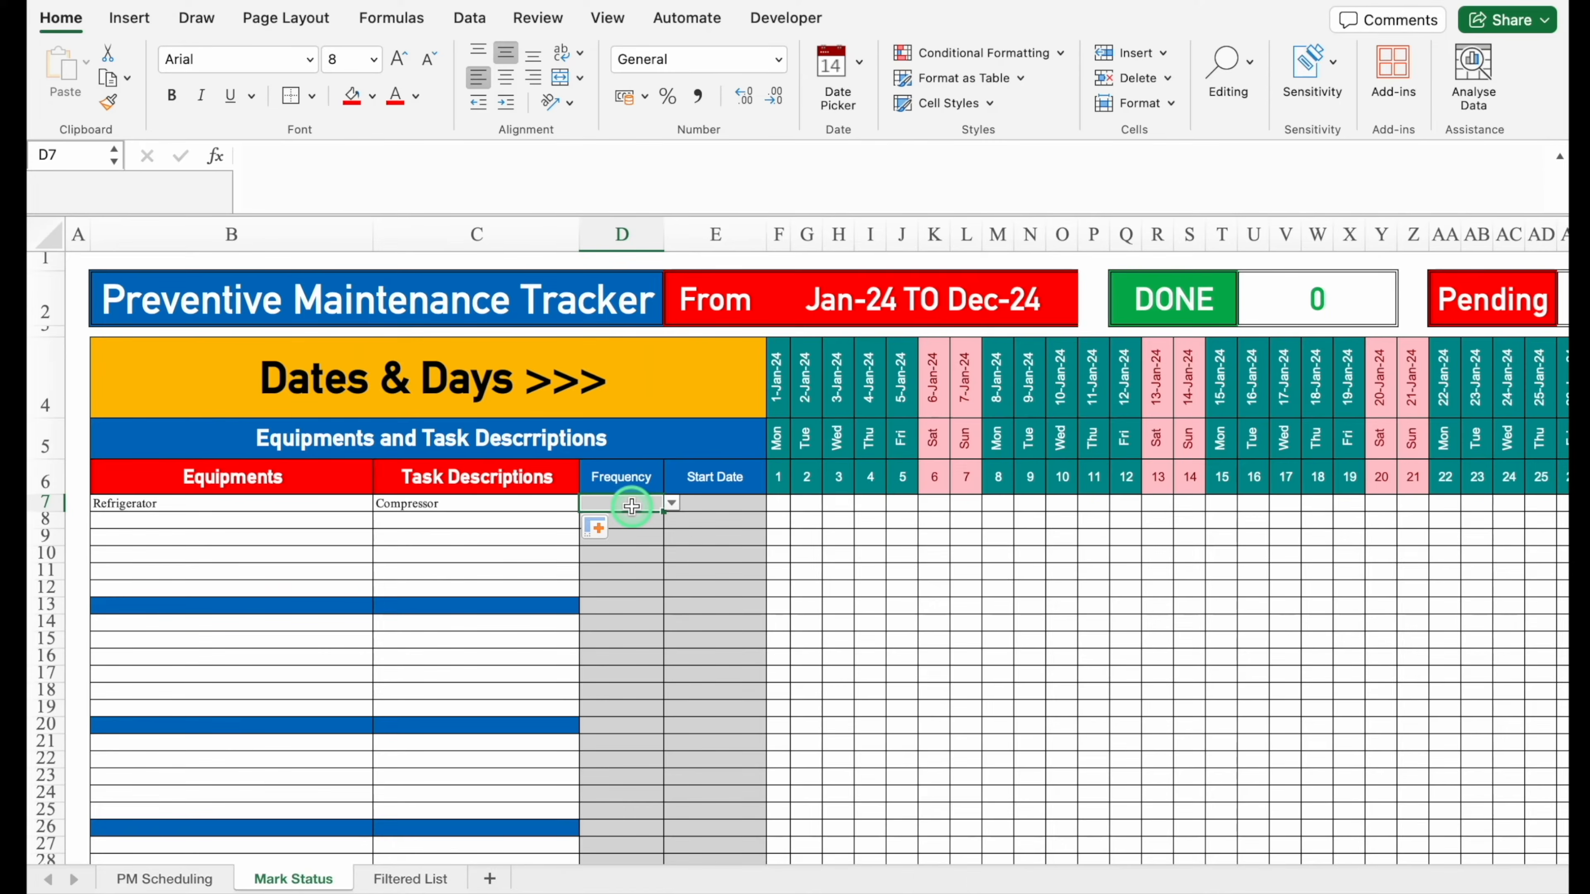
key(ctrl+shift+Down)
click(468, 18)
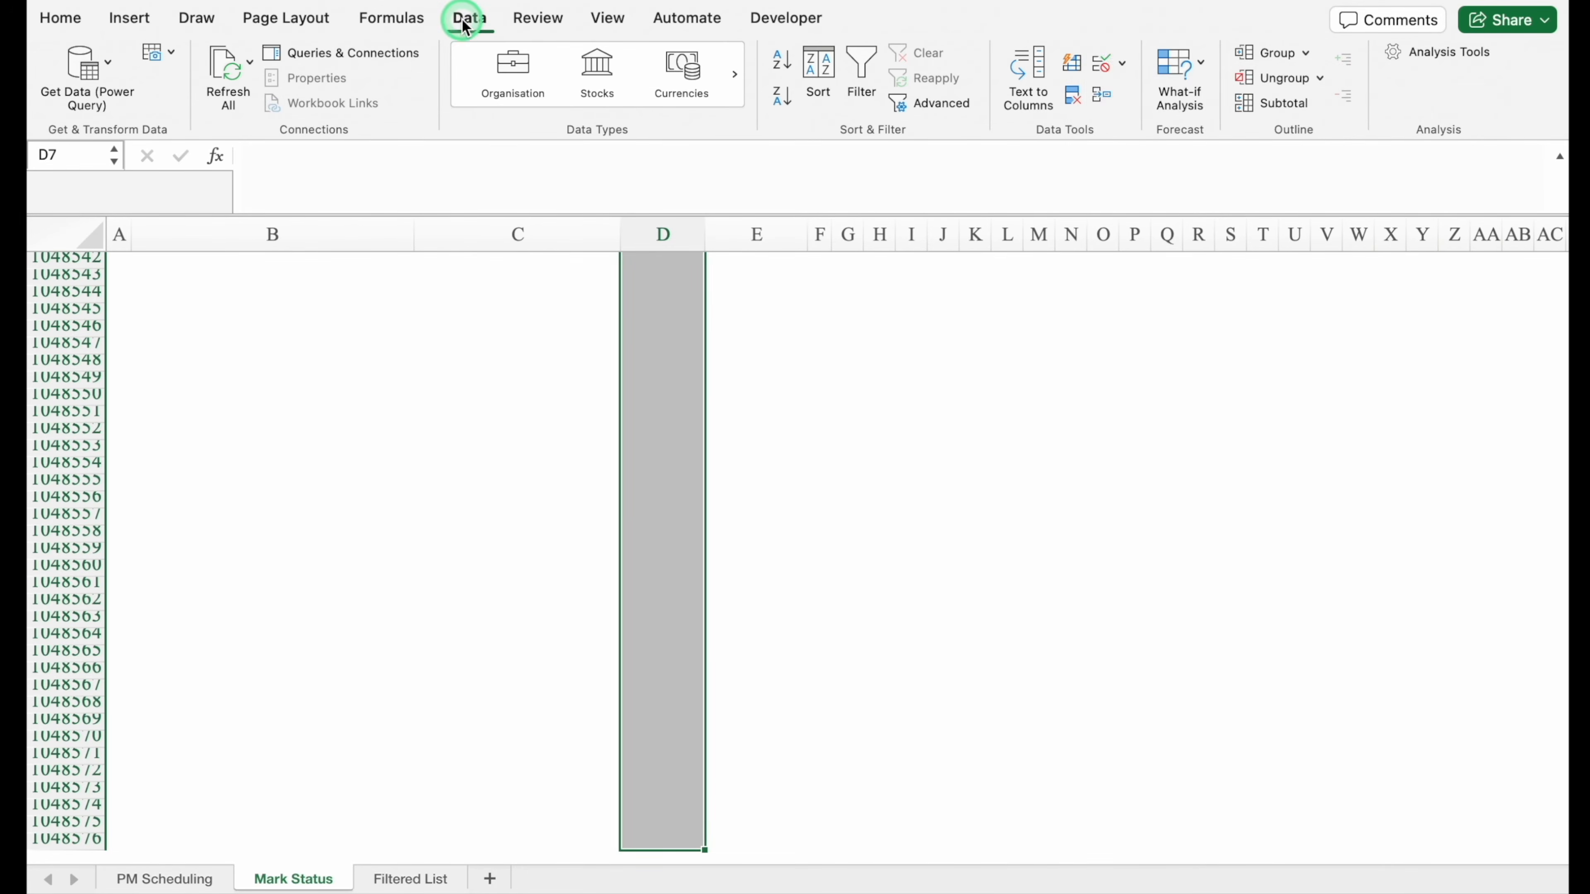
click(1120, 62)
click(1170, 95)
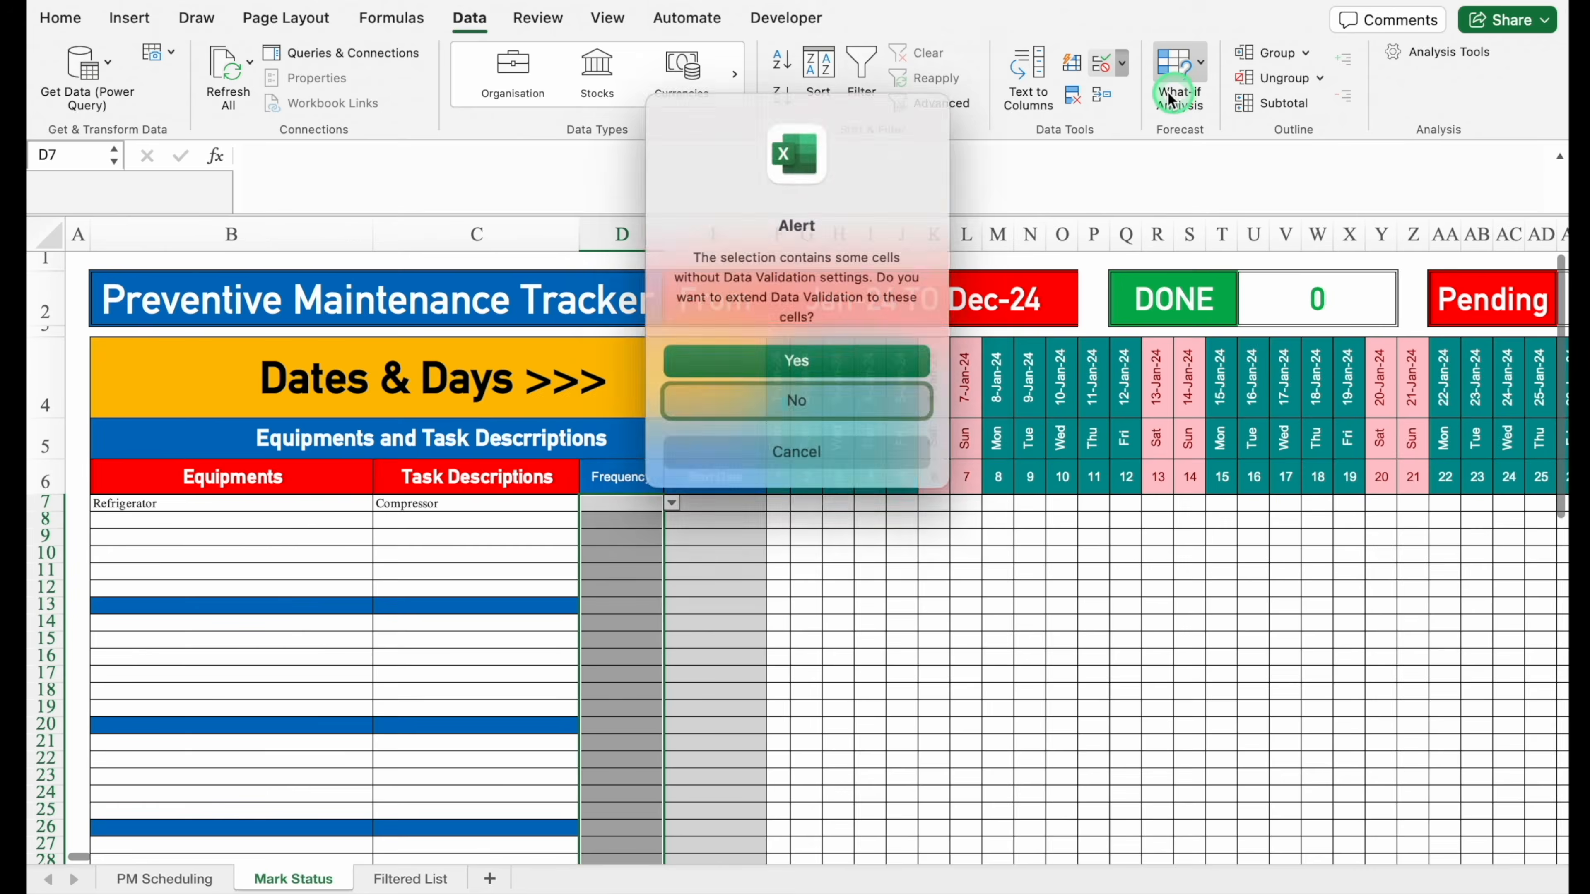
click(796, 366)
click(568, 525)
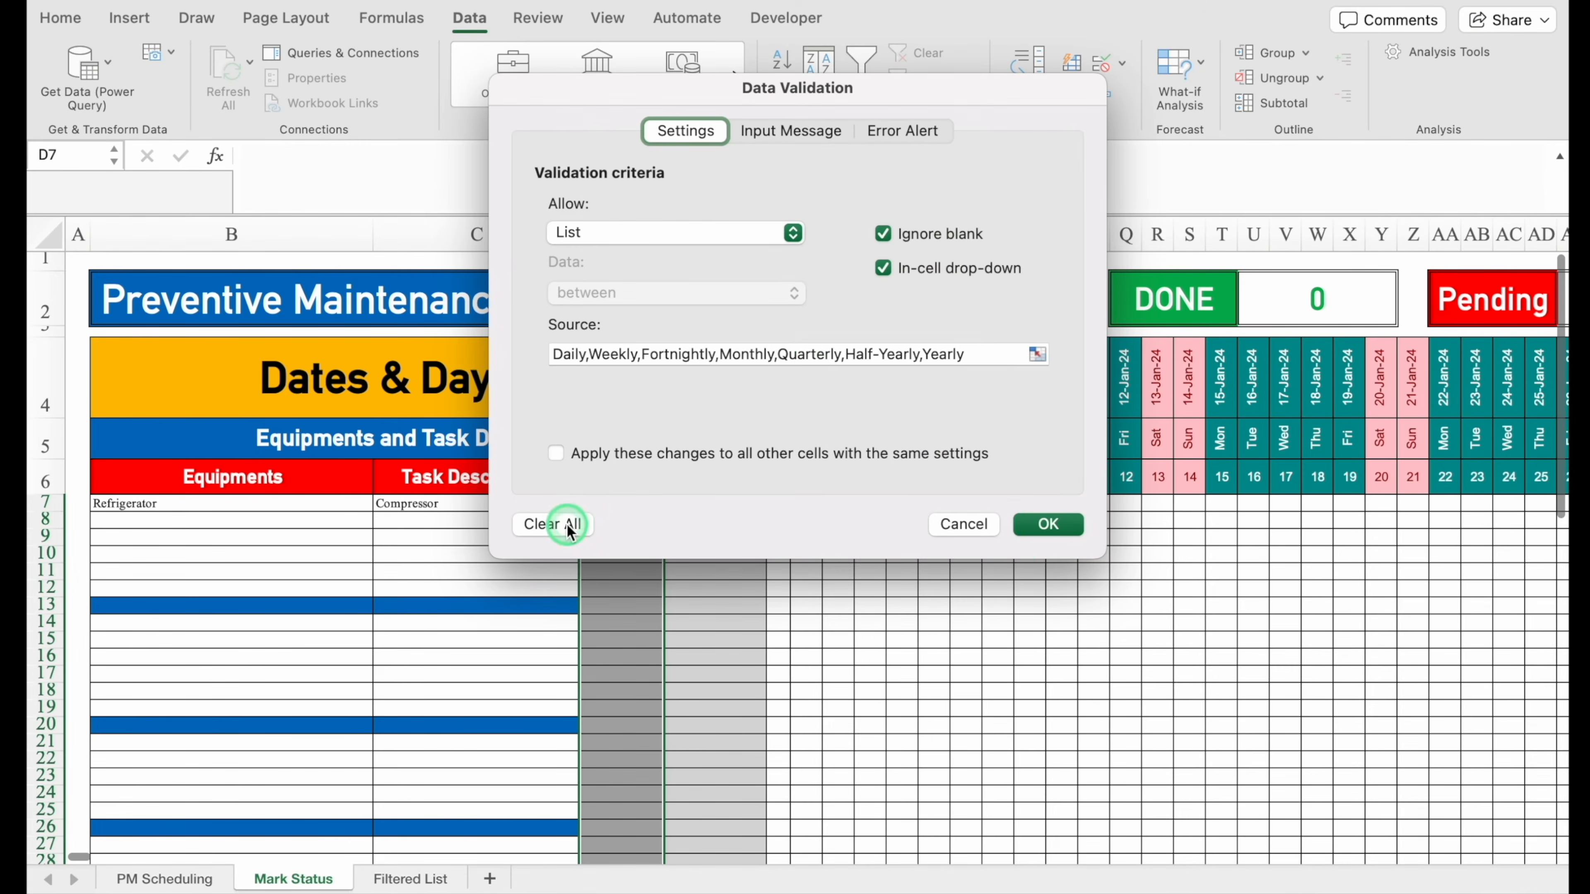
click(1047, 525)
Link D7 to the frequency with ='PM Scheduling'!D7 and fill the formula across to the start date in E7
click(623, 501)
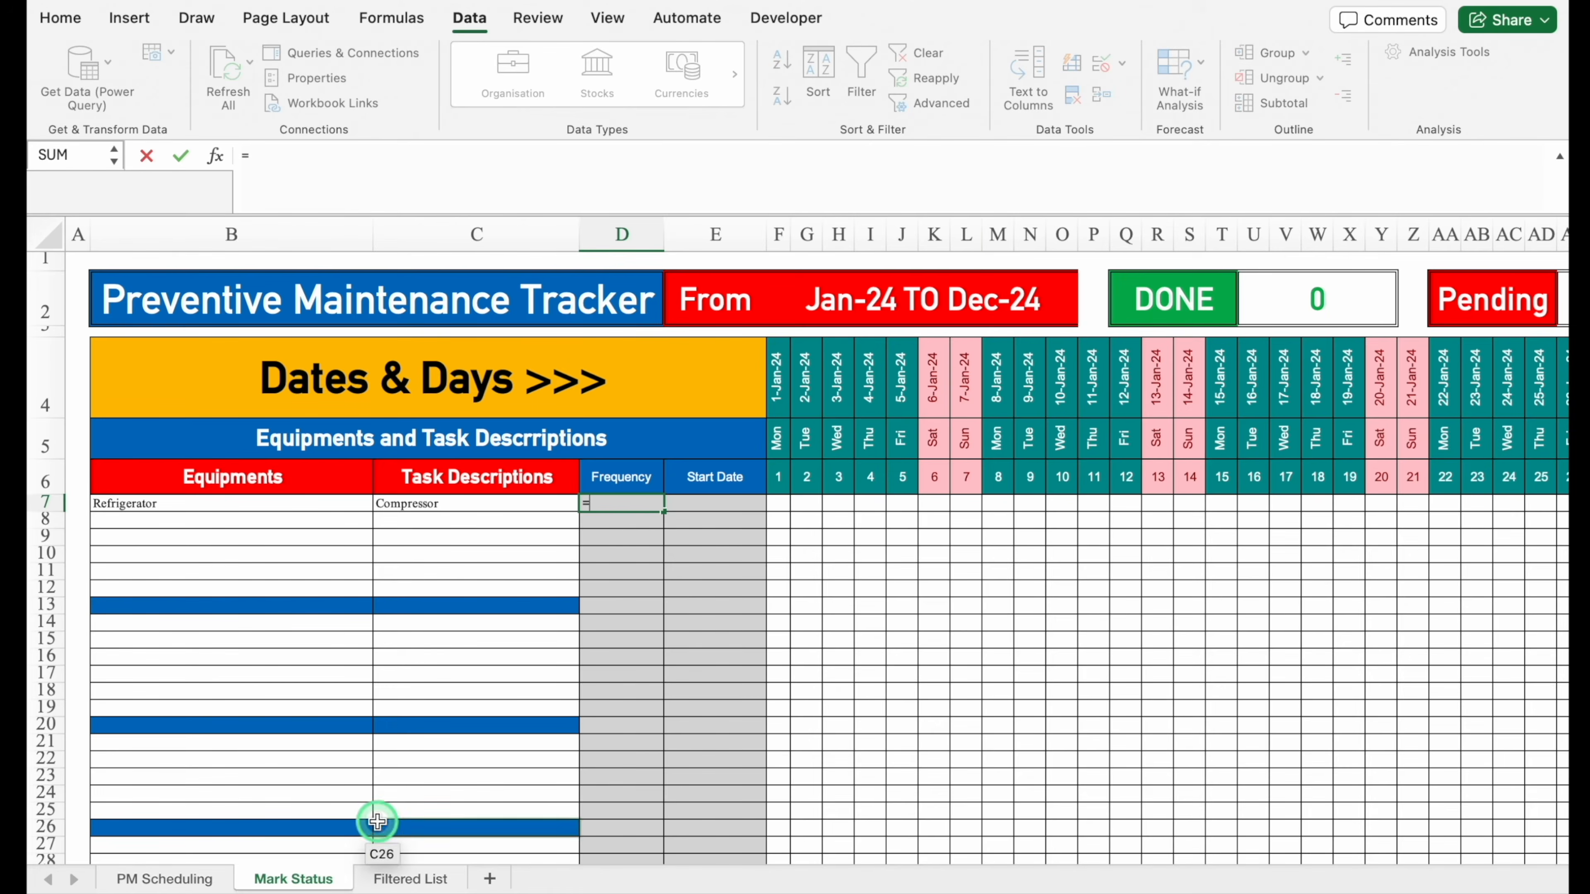
click(180, 880)
click(639, 505)
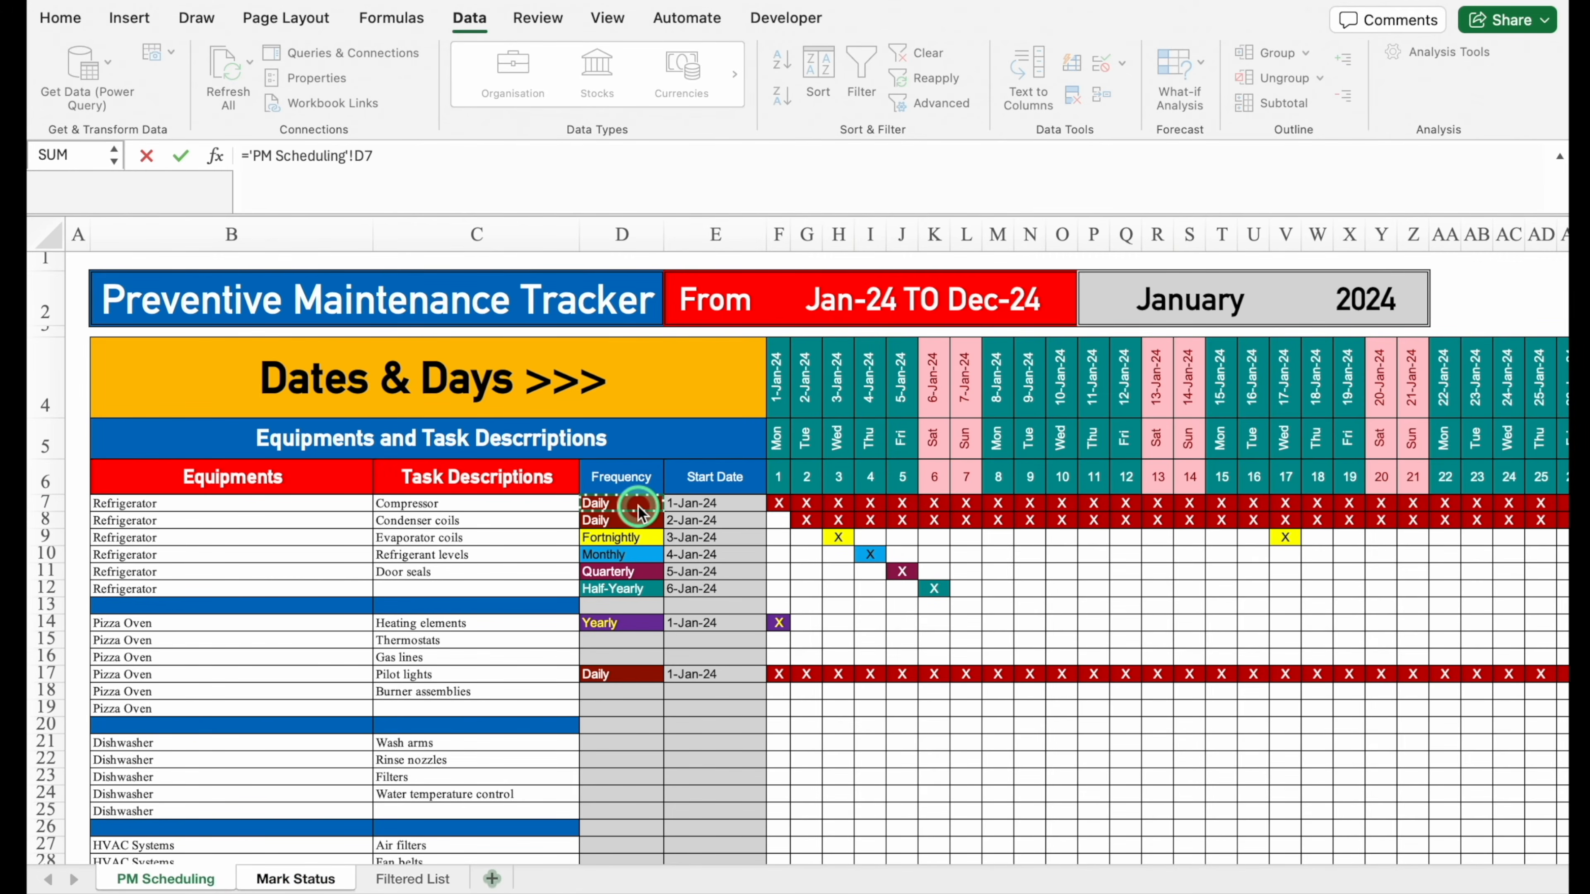
key(Return)
drag(671, 512, 720, 510)
Format the start date in E7 with the date type 14-Mar
click(717, 505)
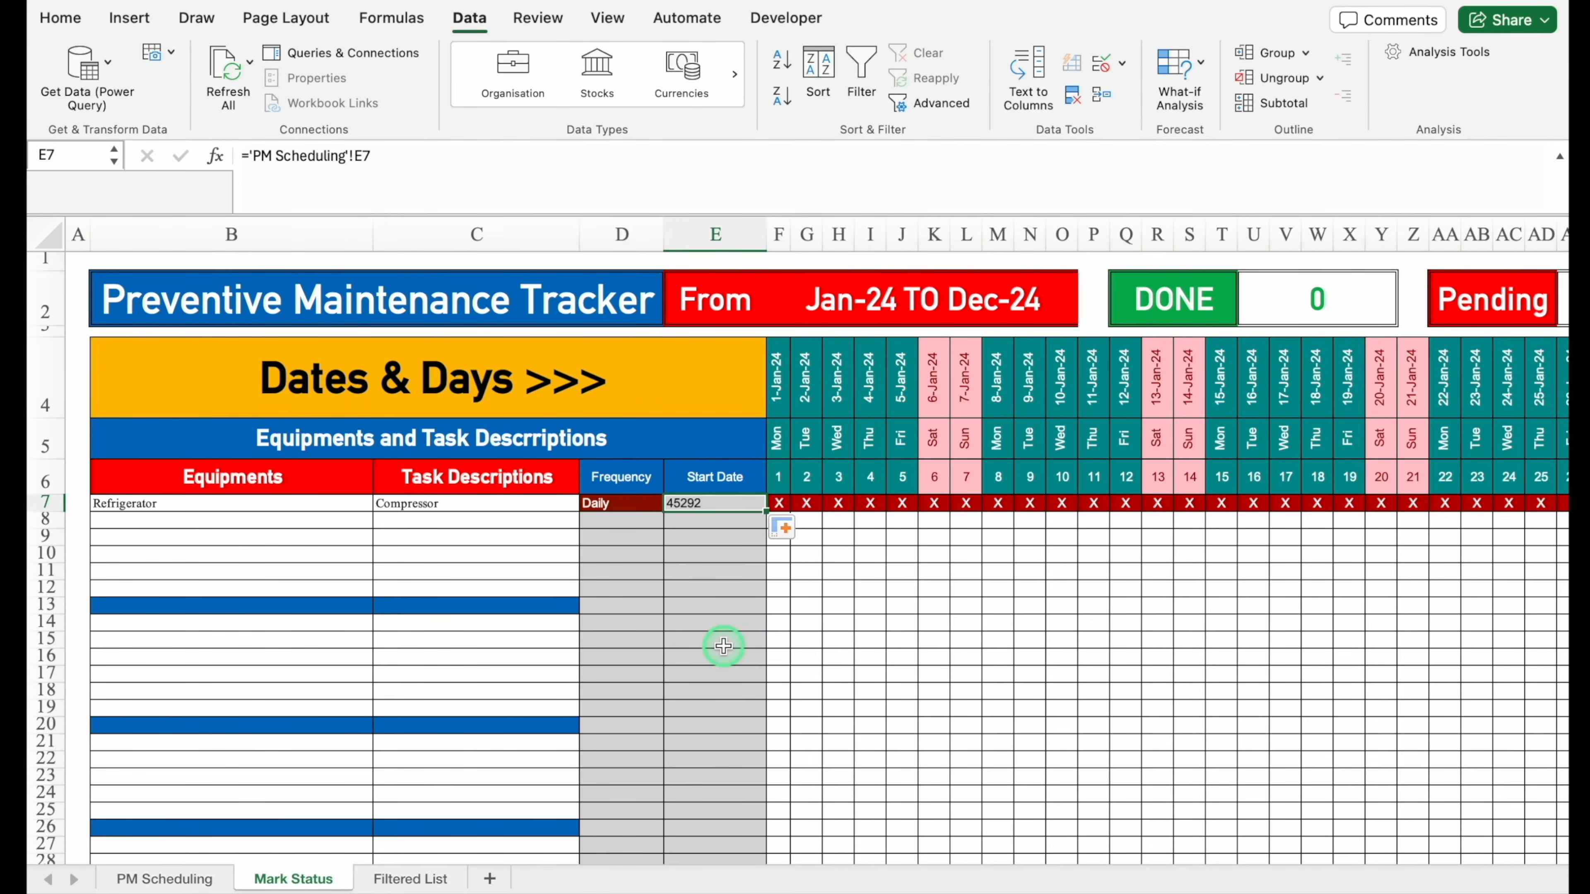
key(super+1)
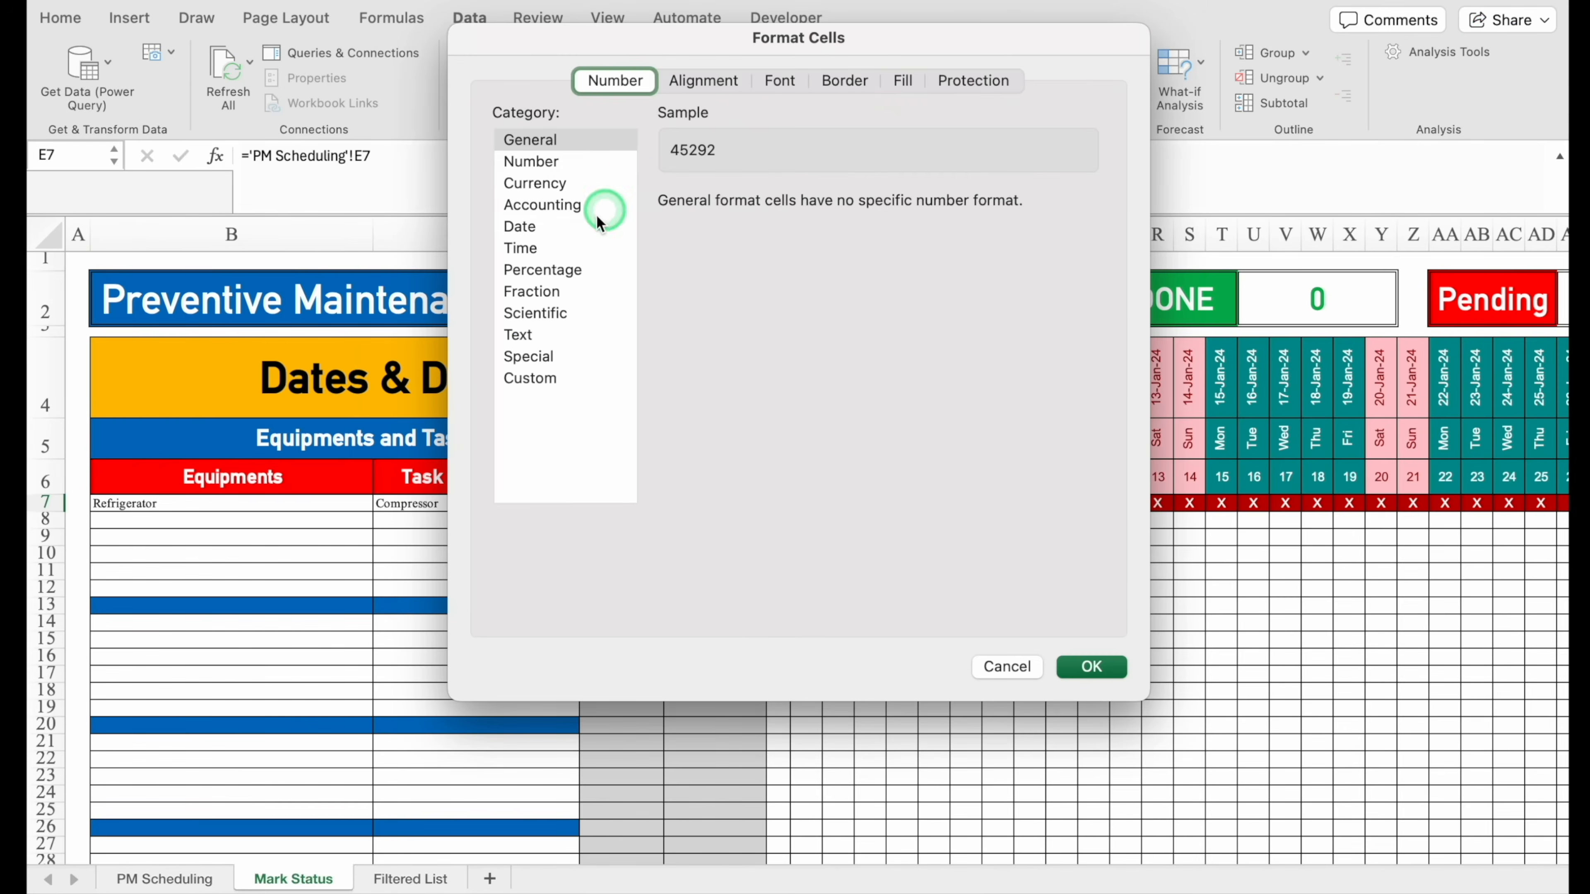
click(545, 227)
click(701, 319)
click(1092, 667)
Fill the frequency and start date formulas in D7:E7 down through the task rows
click(631, 504)
drag(657, 507, 766, 816)
drag(1557, 599, 1564, 285)
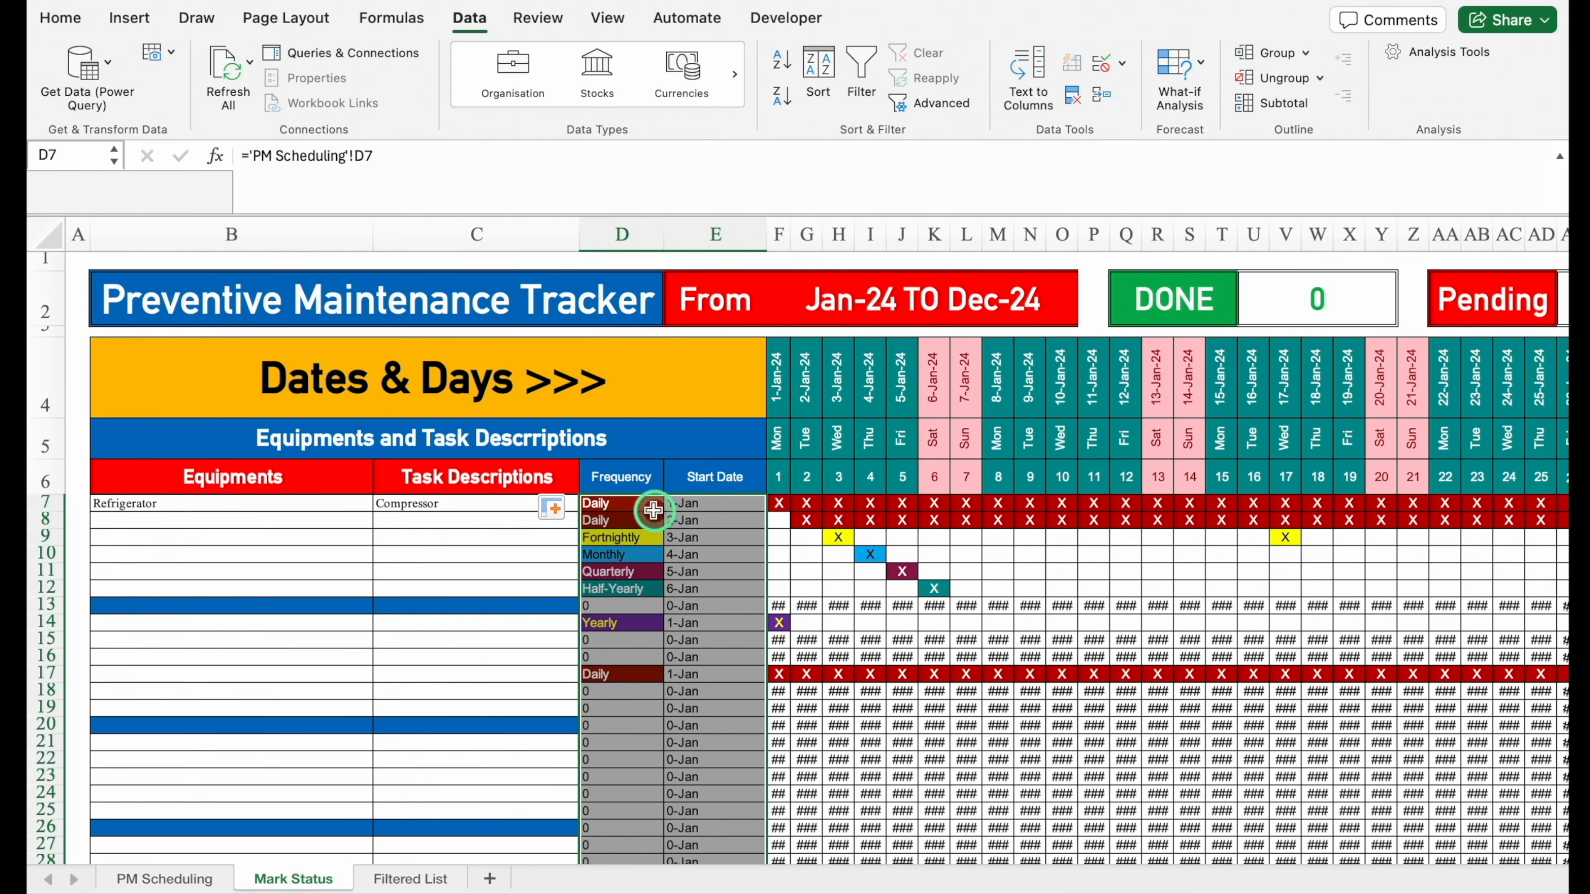
click(633, 505)
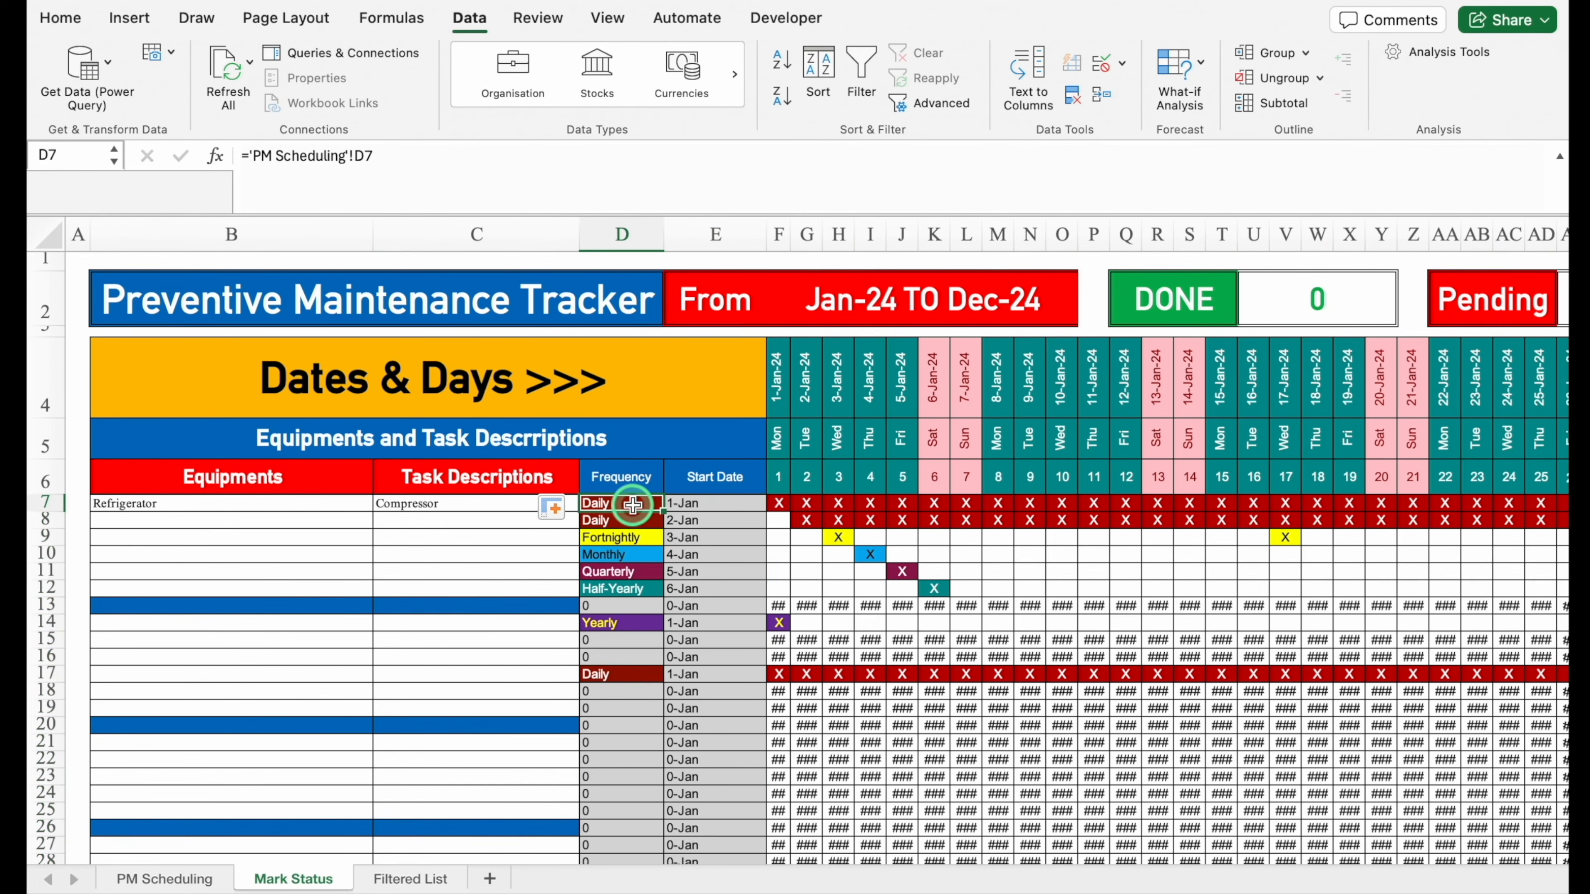
Change the Mark Status frequency formula in D7 to =IF('PM Scheduling'!D7="","",'PM Scheduling'!D7)
click(247, 156)
text(IF()
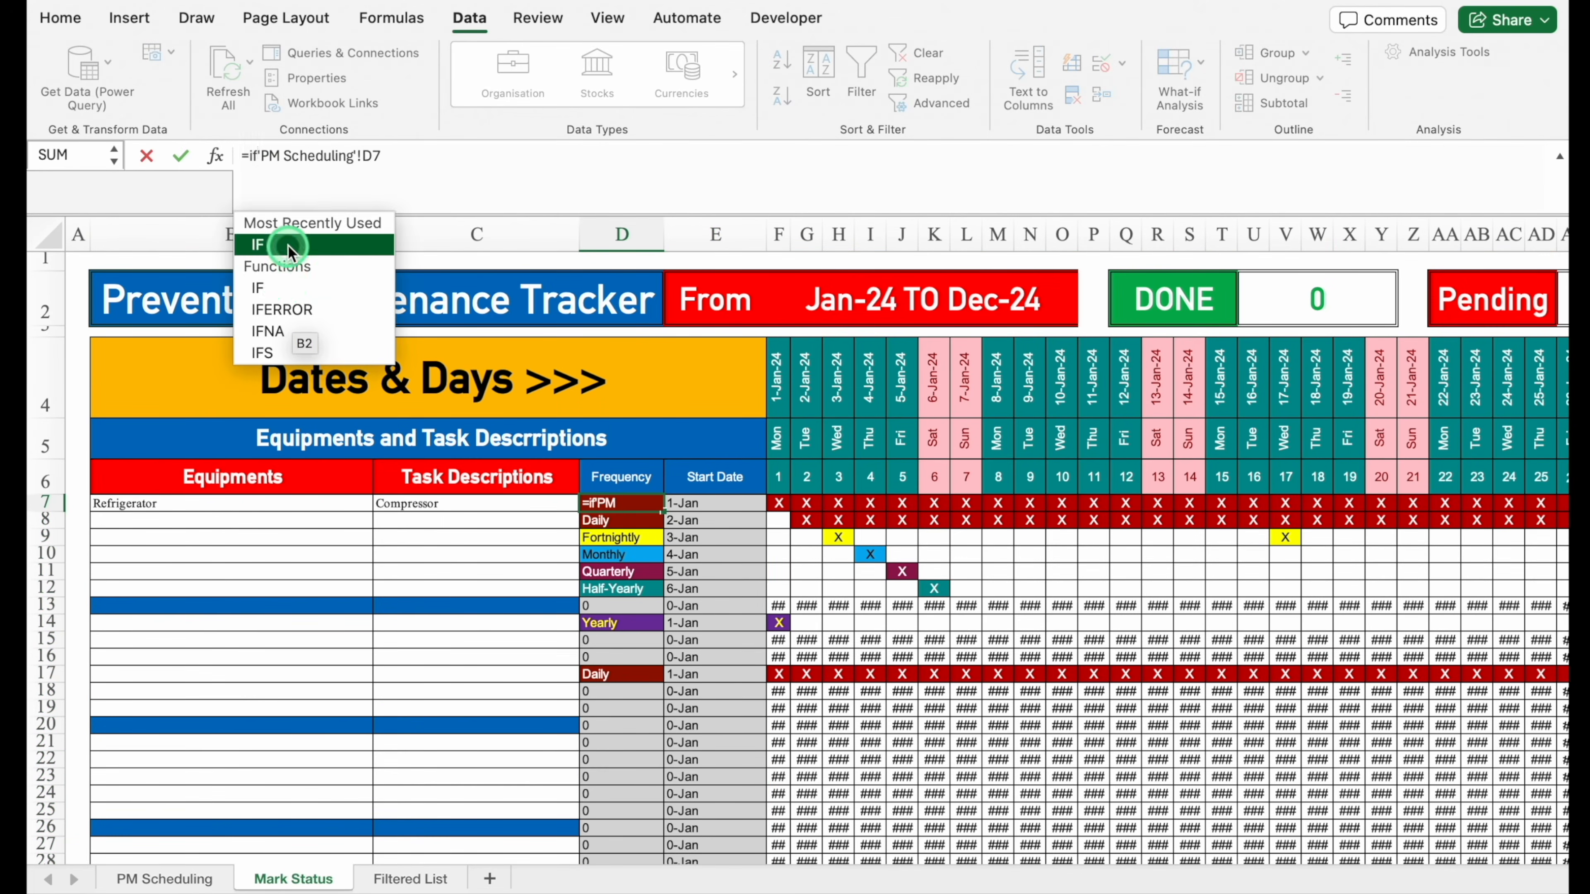
click(180, 880)
click(622, 506)
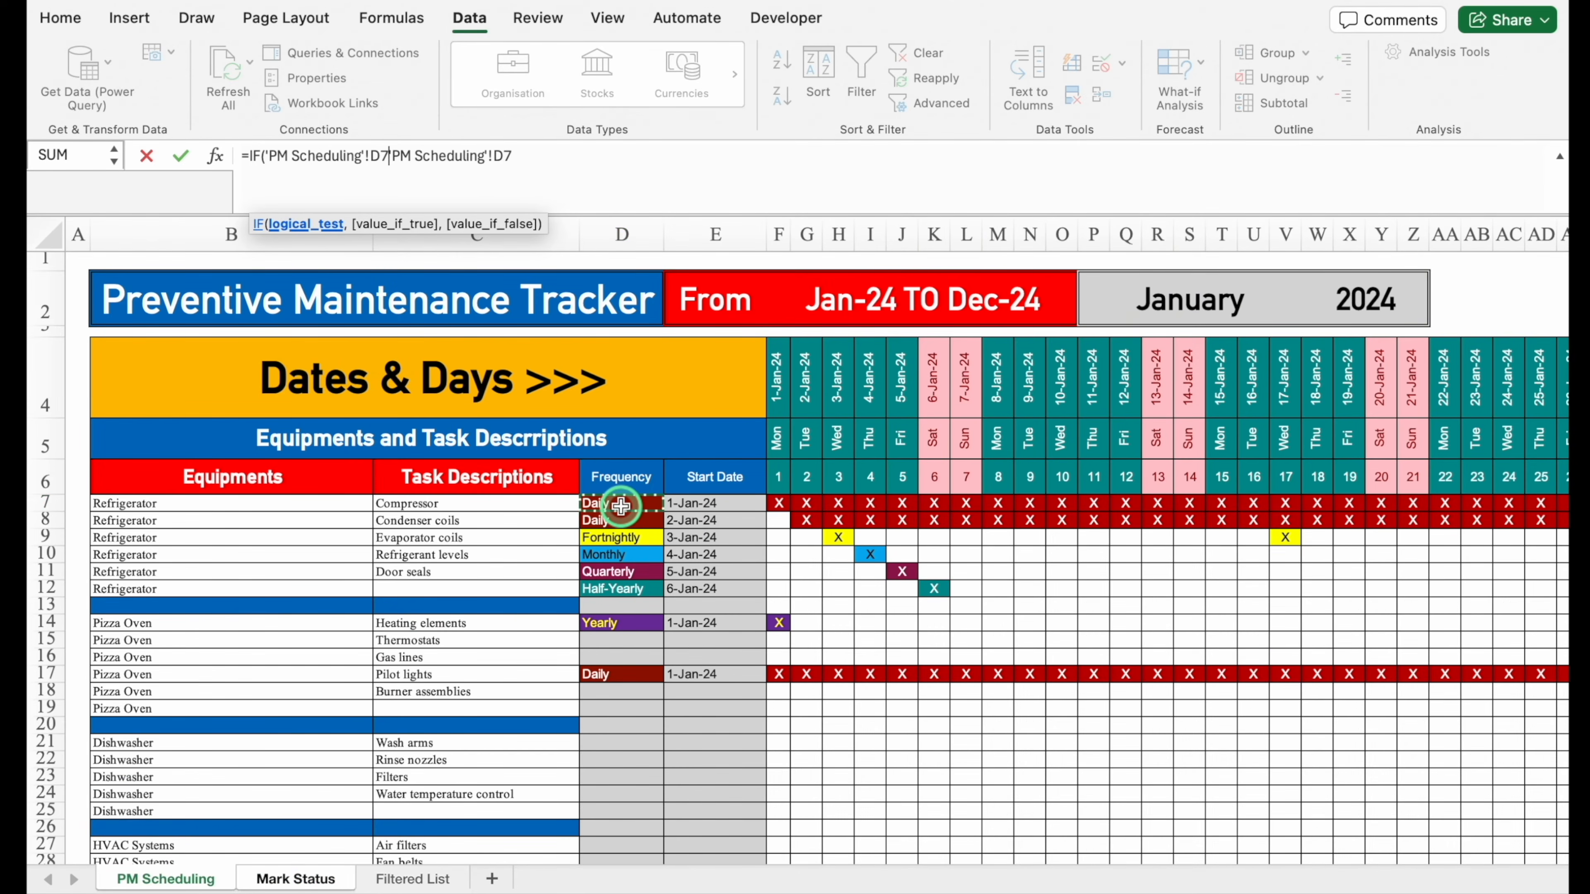
text(=)
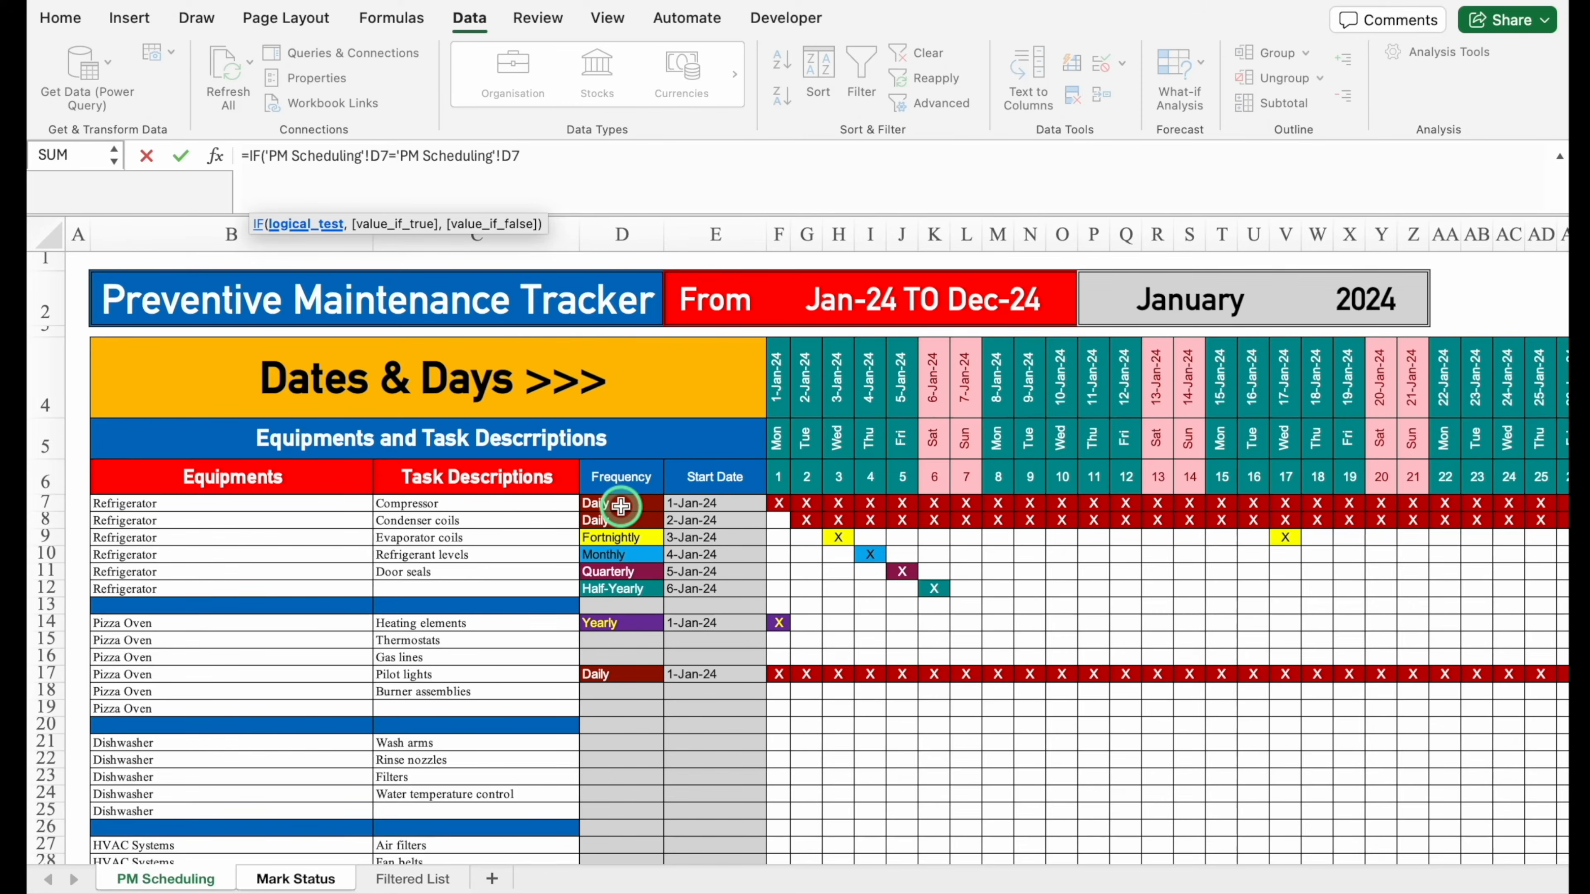
text("",)
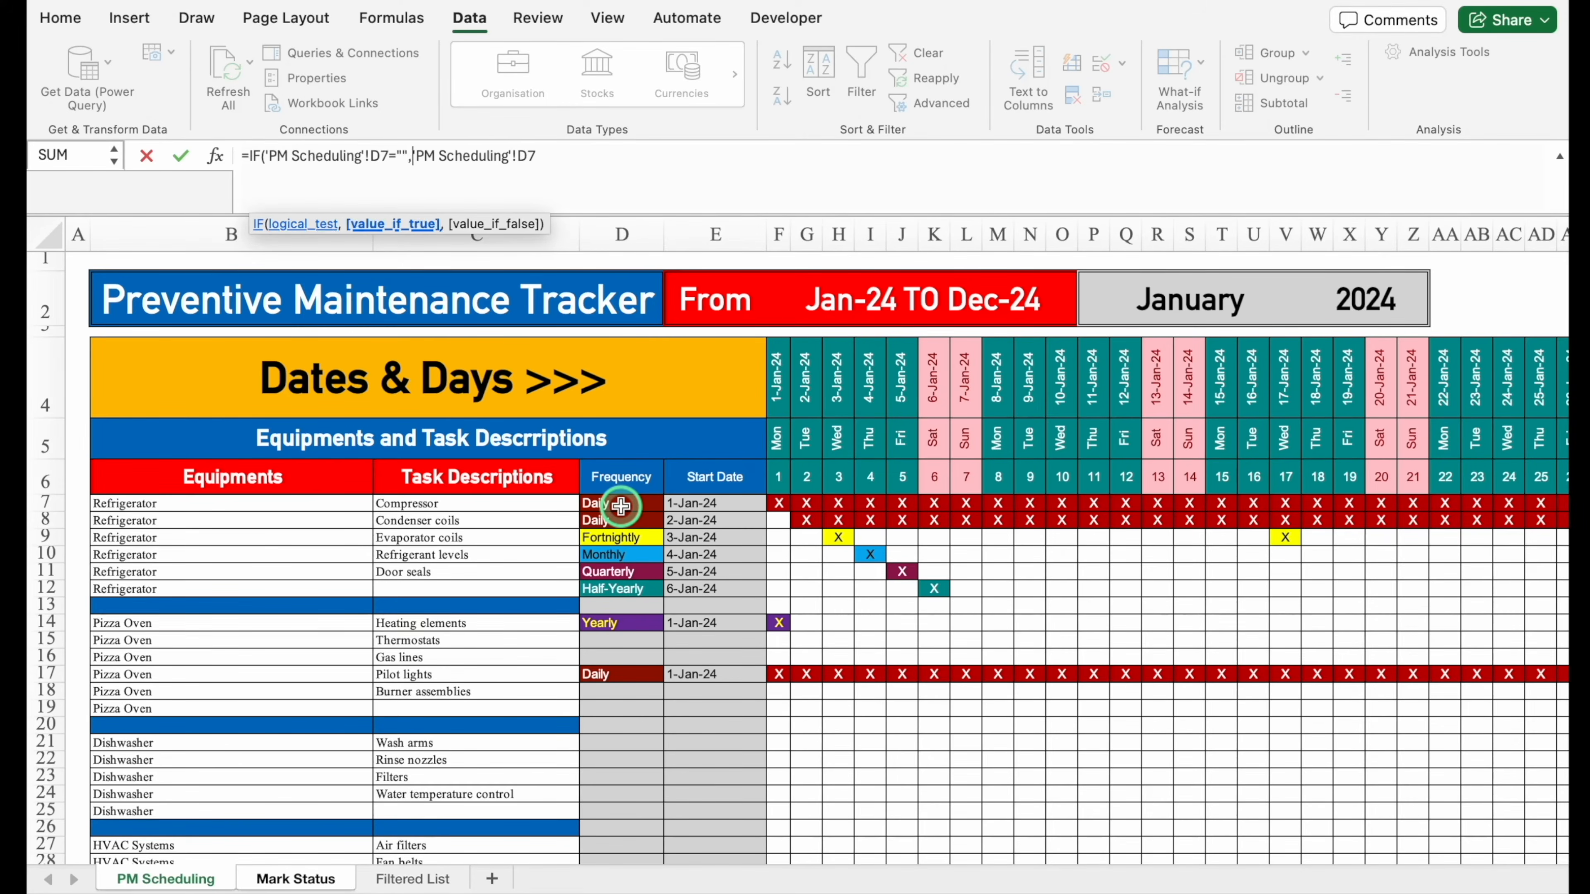
text("",)
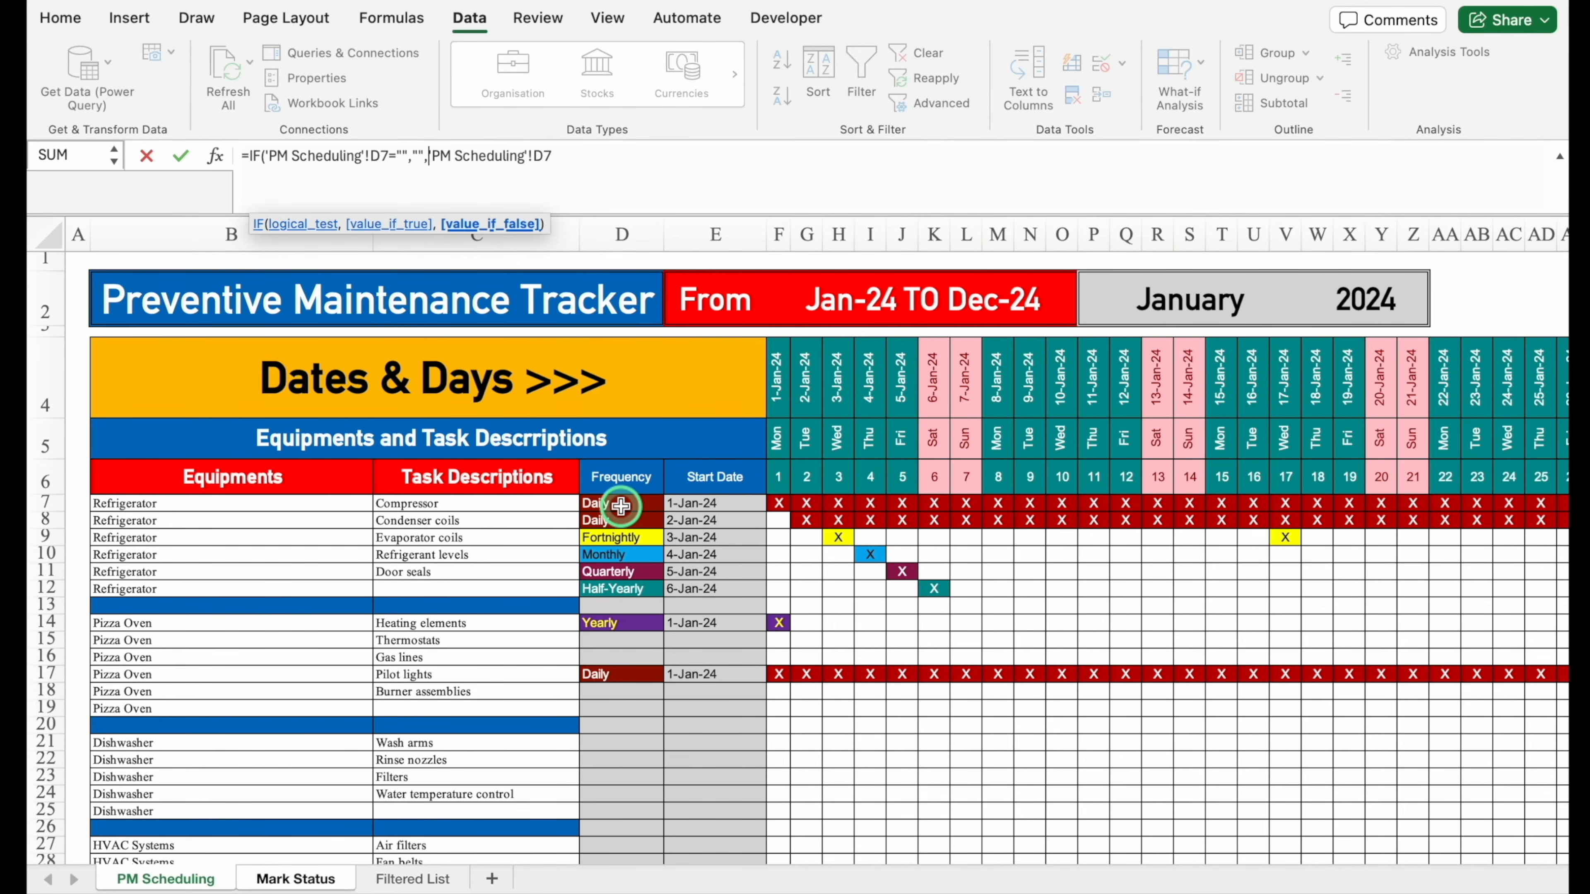
click(595, 155)
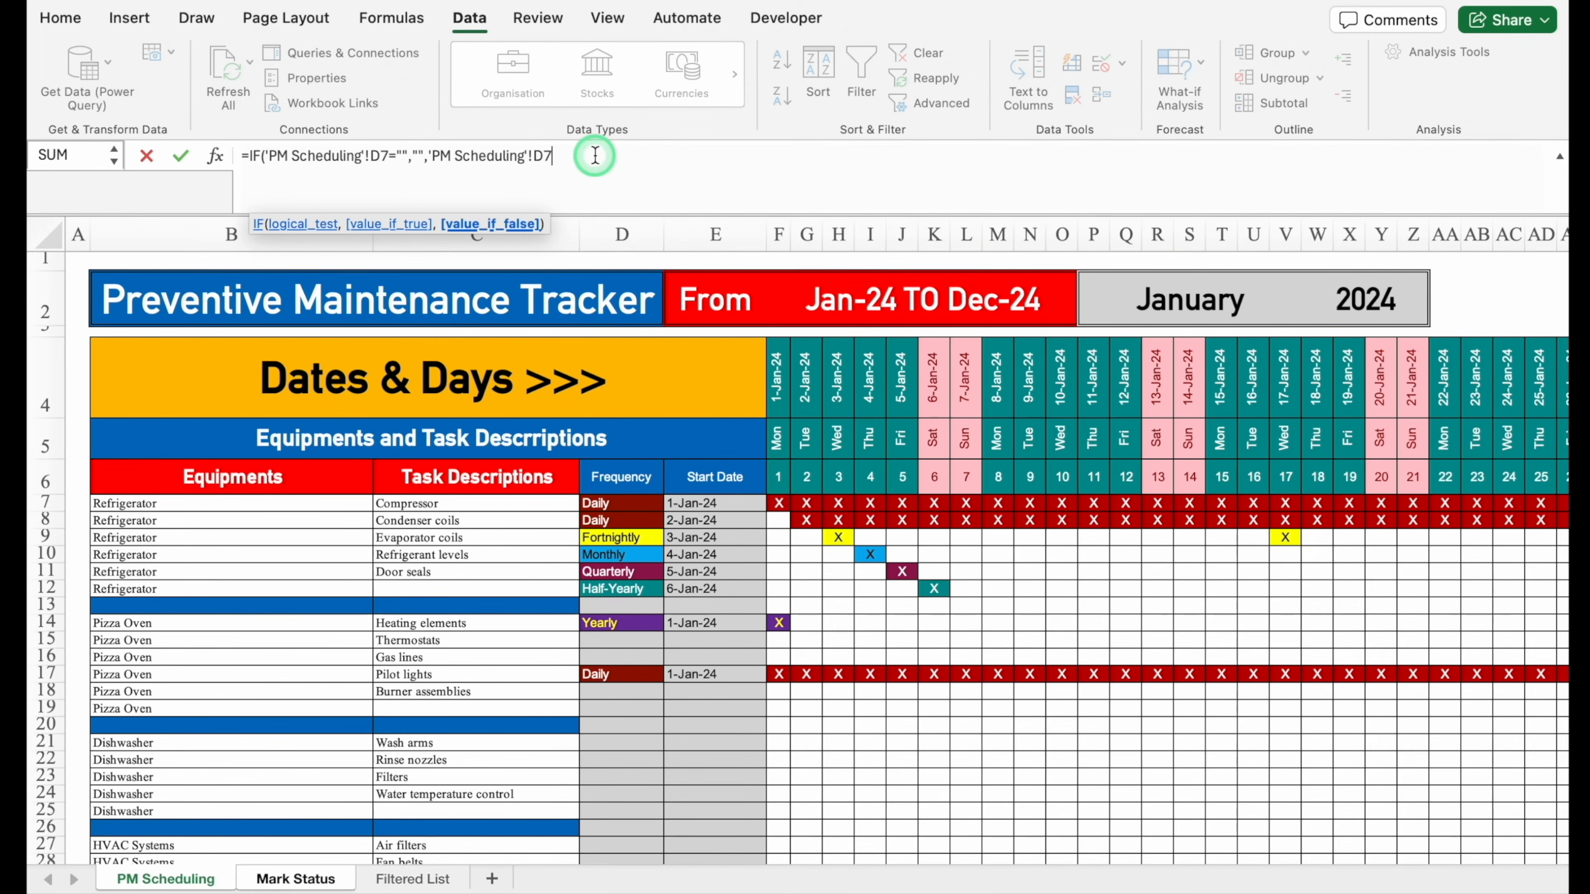
text())
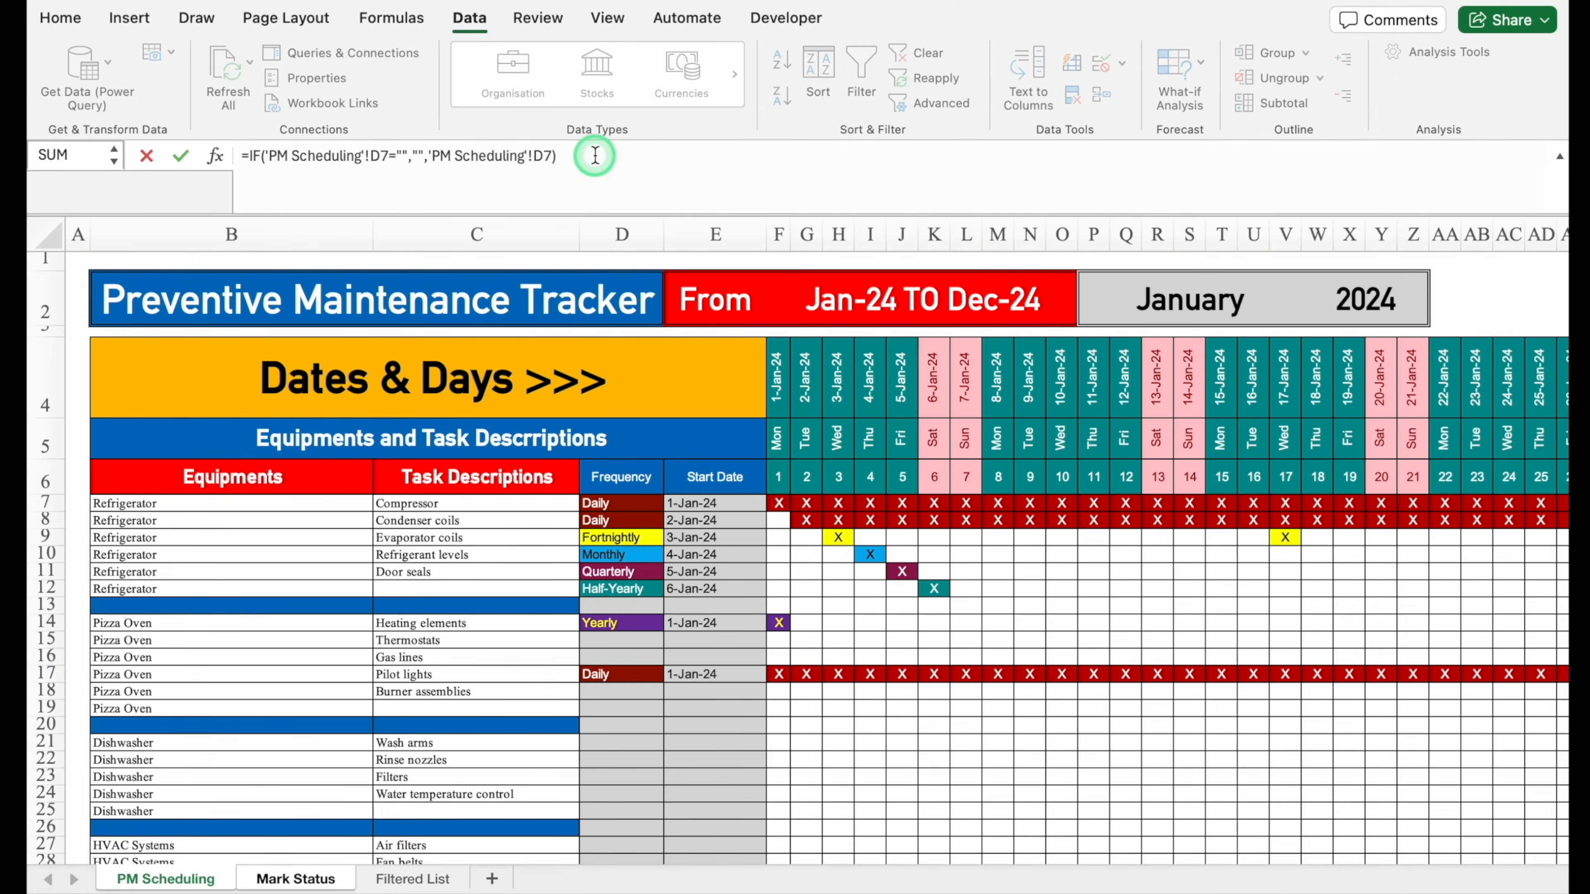
key(Return)
click(621, 503)
Change the Mark Status start date formula in E7 to =IF('PM Scheduling'!E7="","",'PM Scheduling'!E7)
click(715, 503)
click(249, 157)
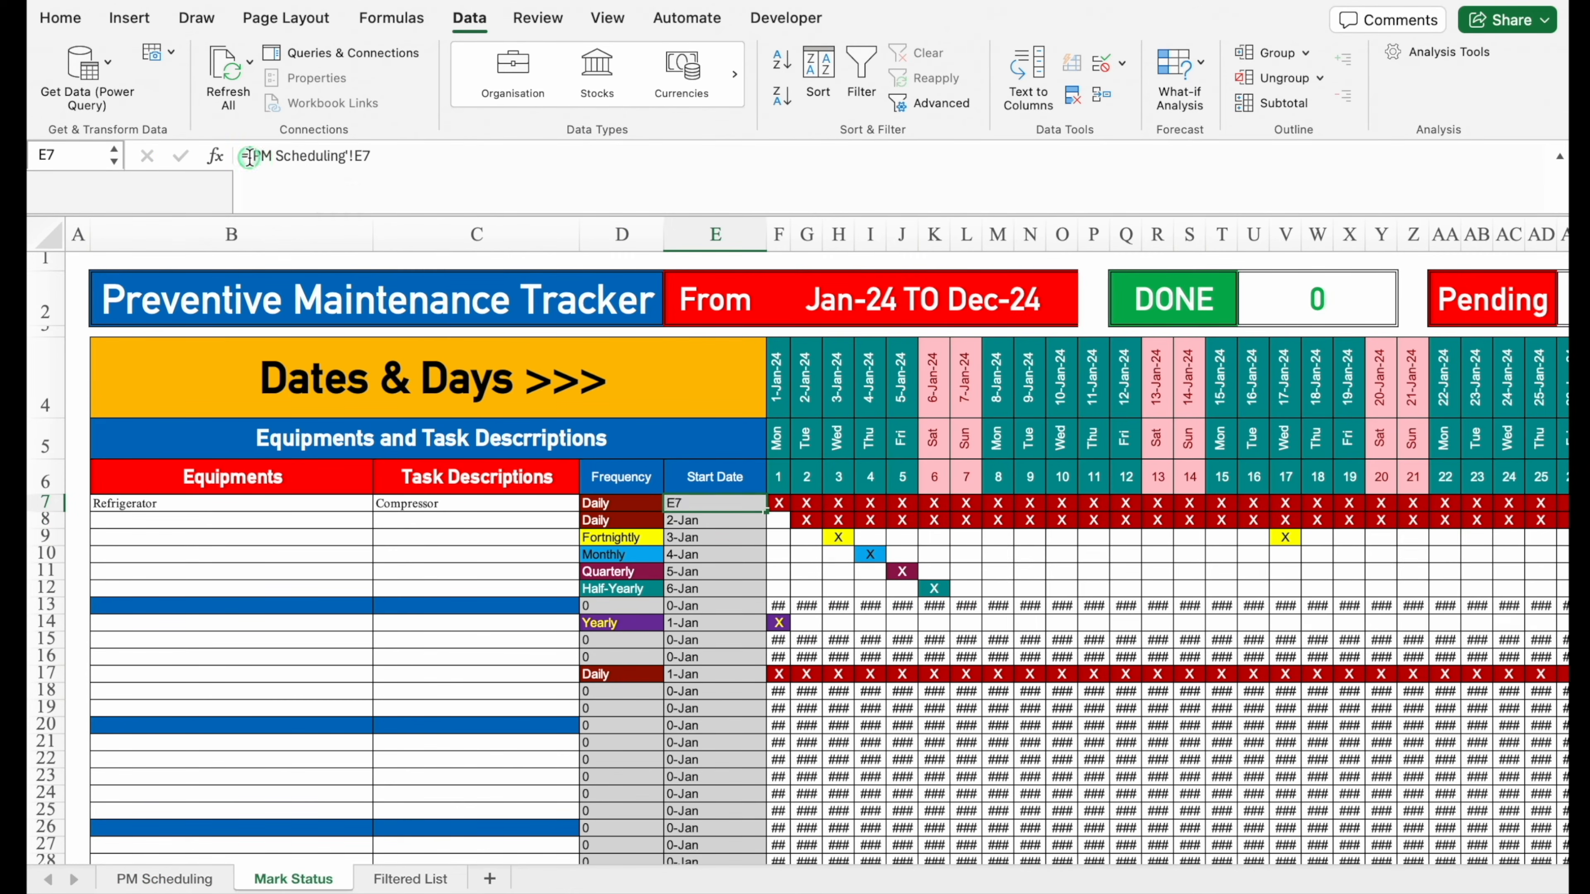
click(277, 255)
text(IF()
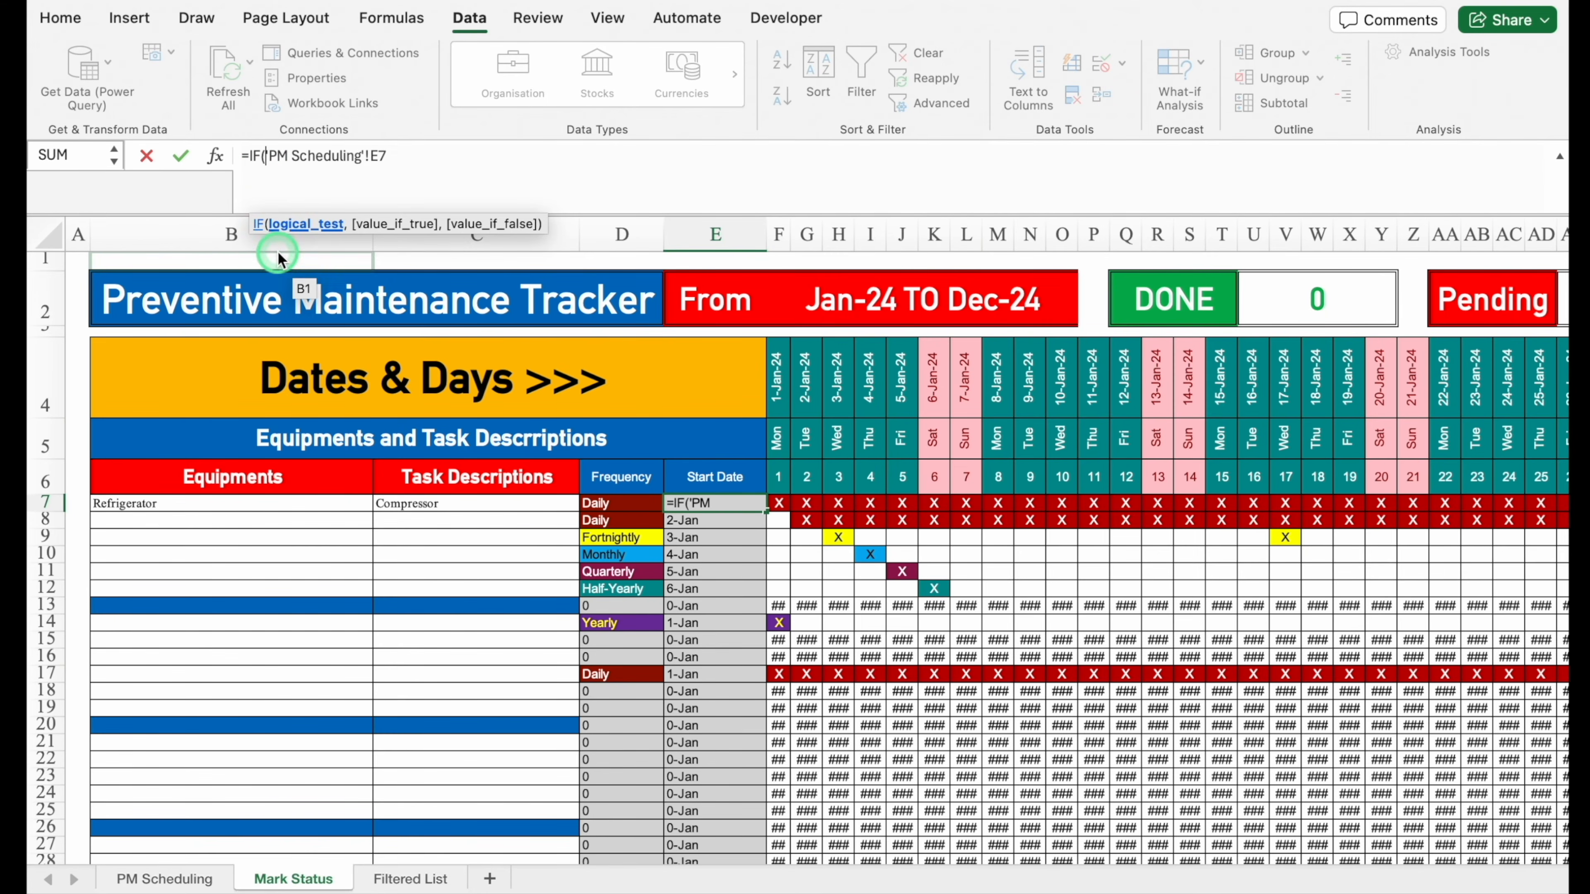
click(190, 880)
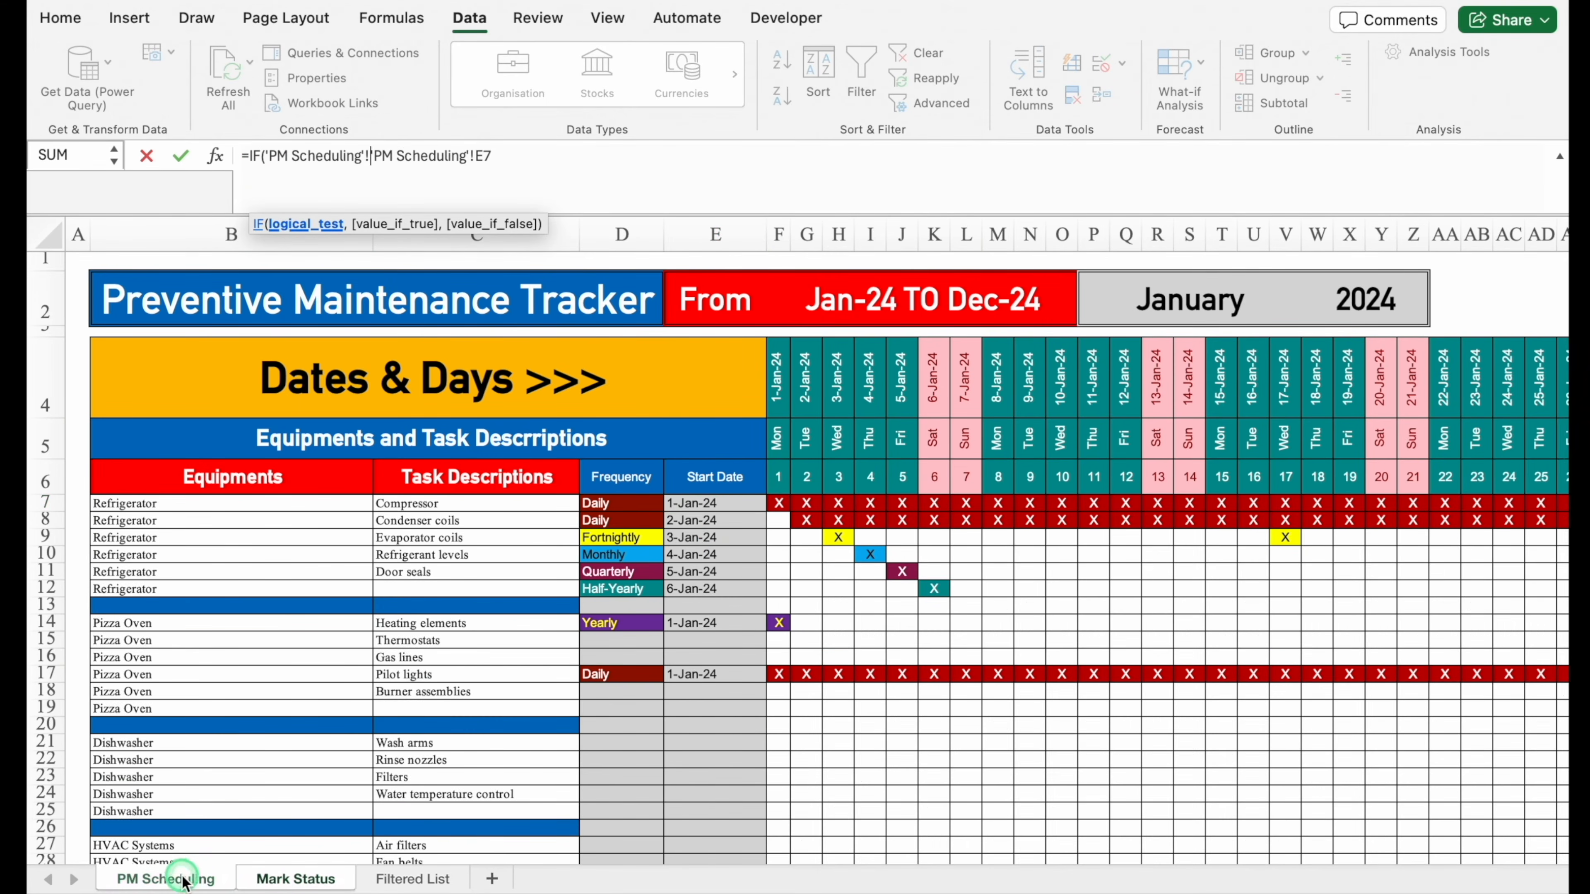
click(708, 507)
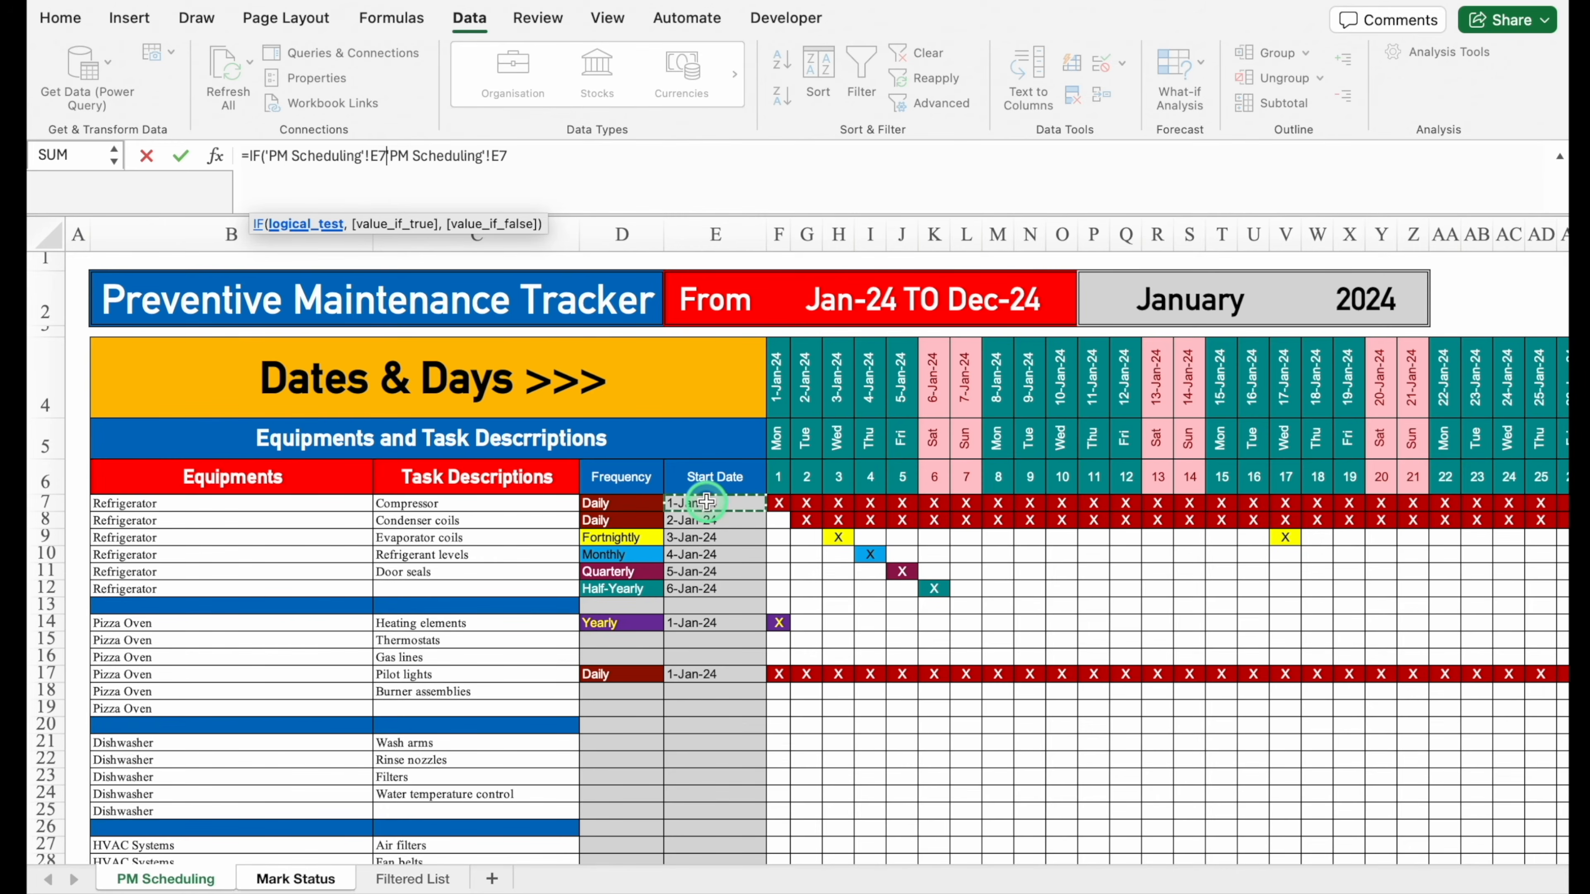
text(=)
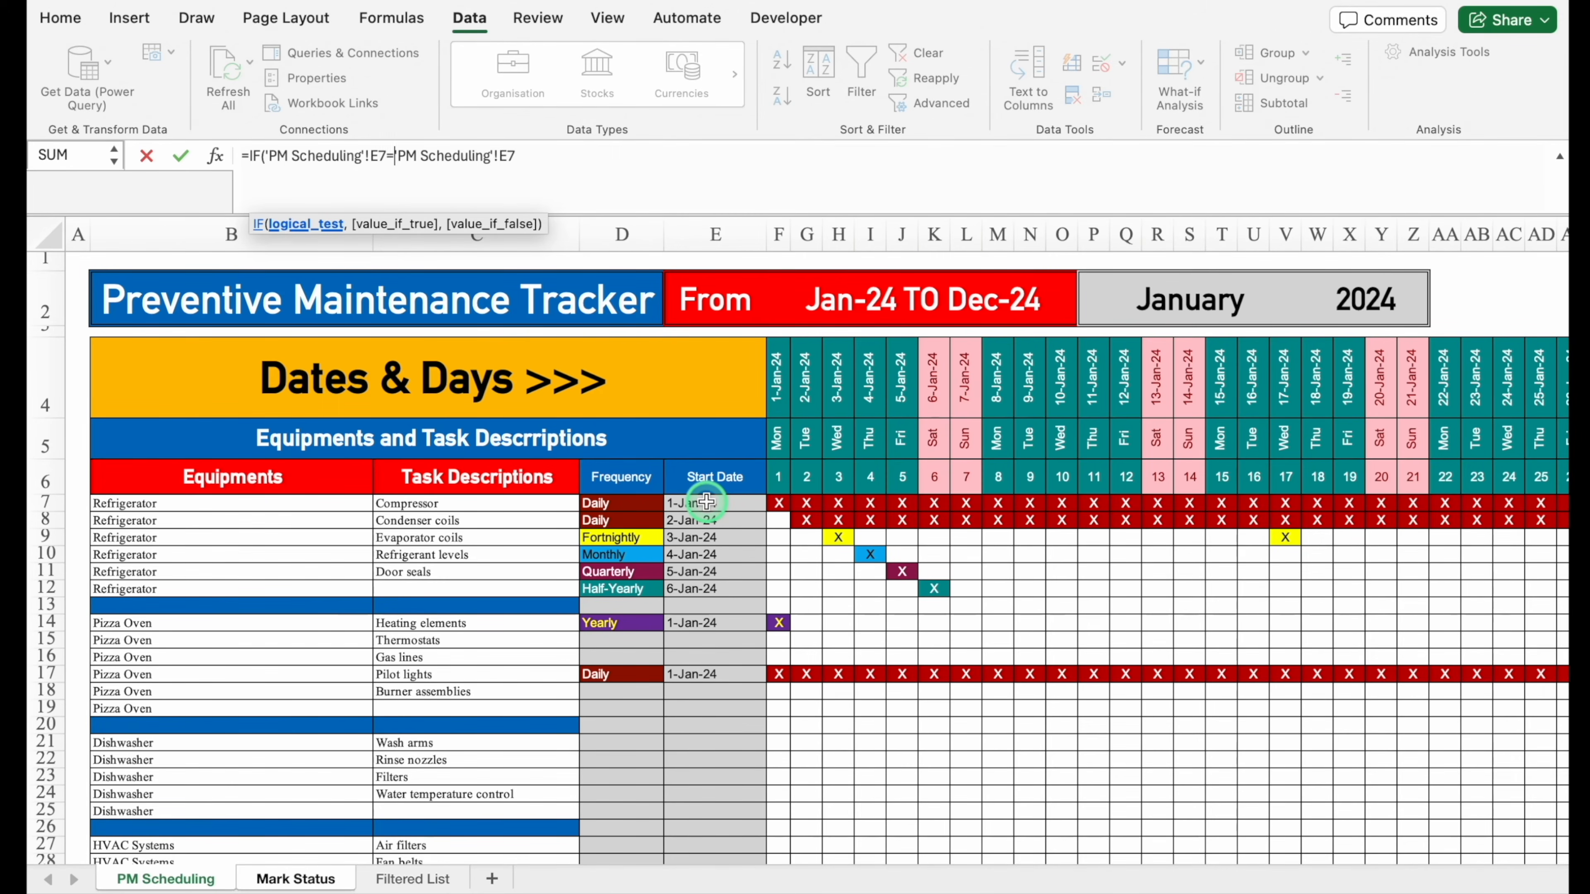
text("",)
text("")
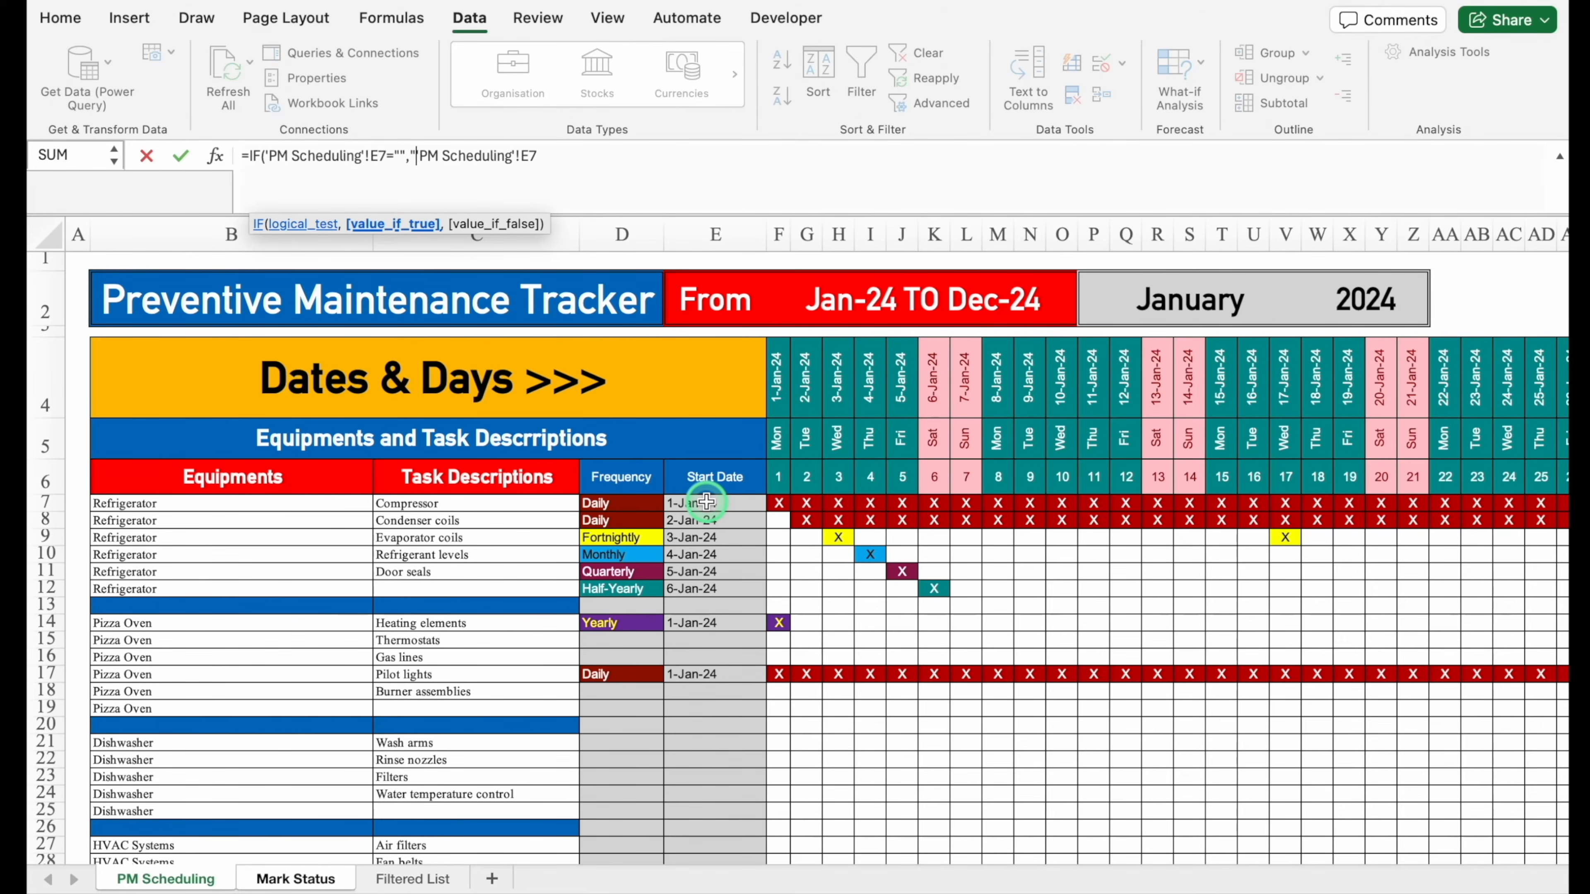
text(,)
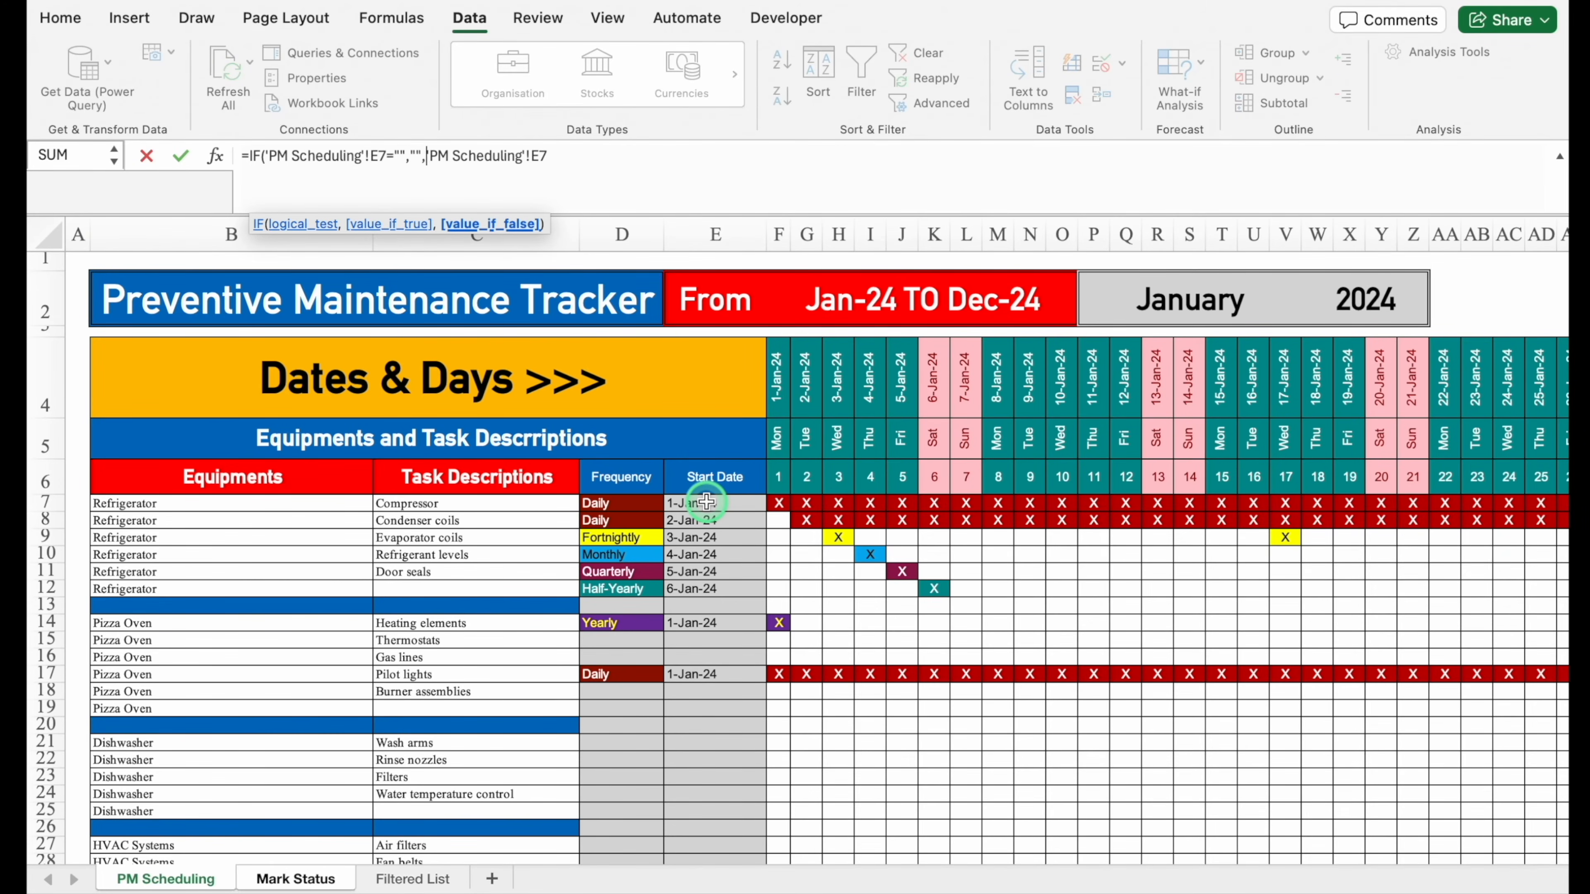
click(565, 156)
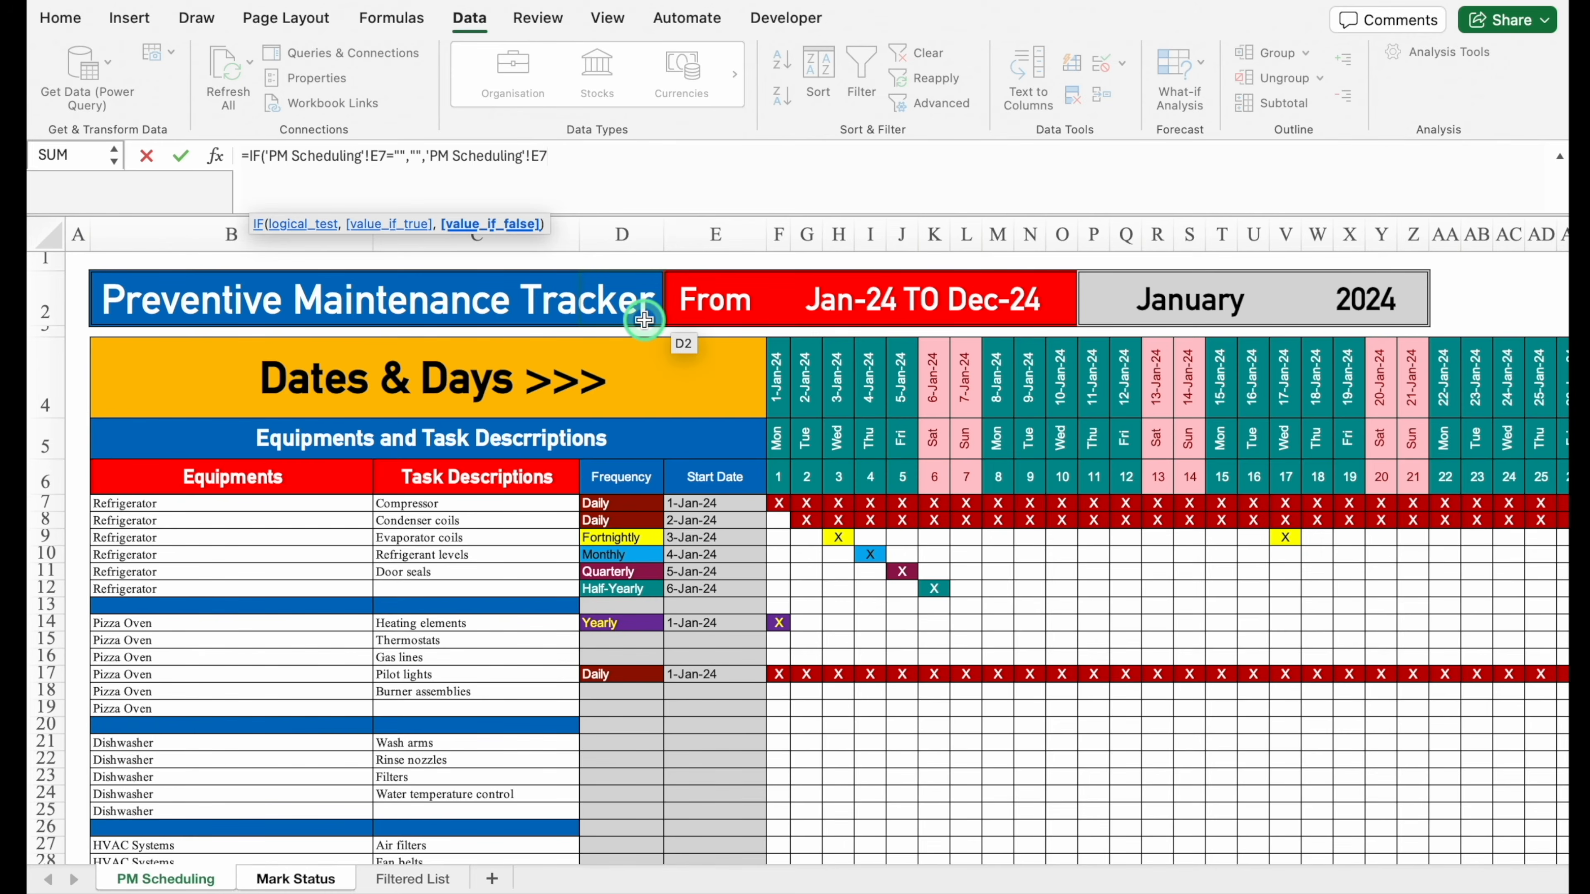
text())
key(Return)
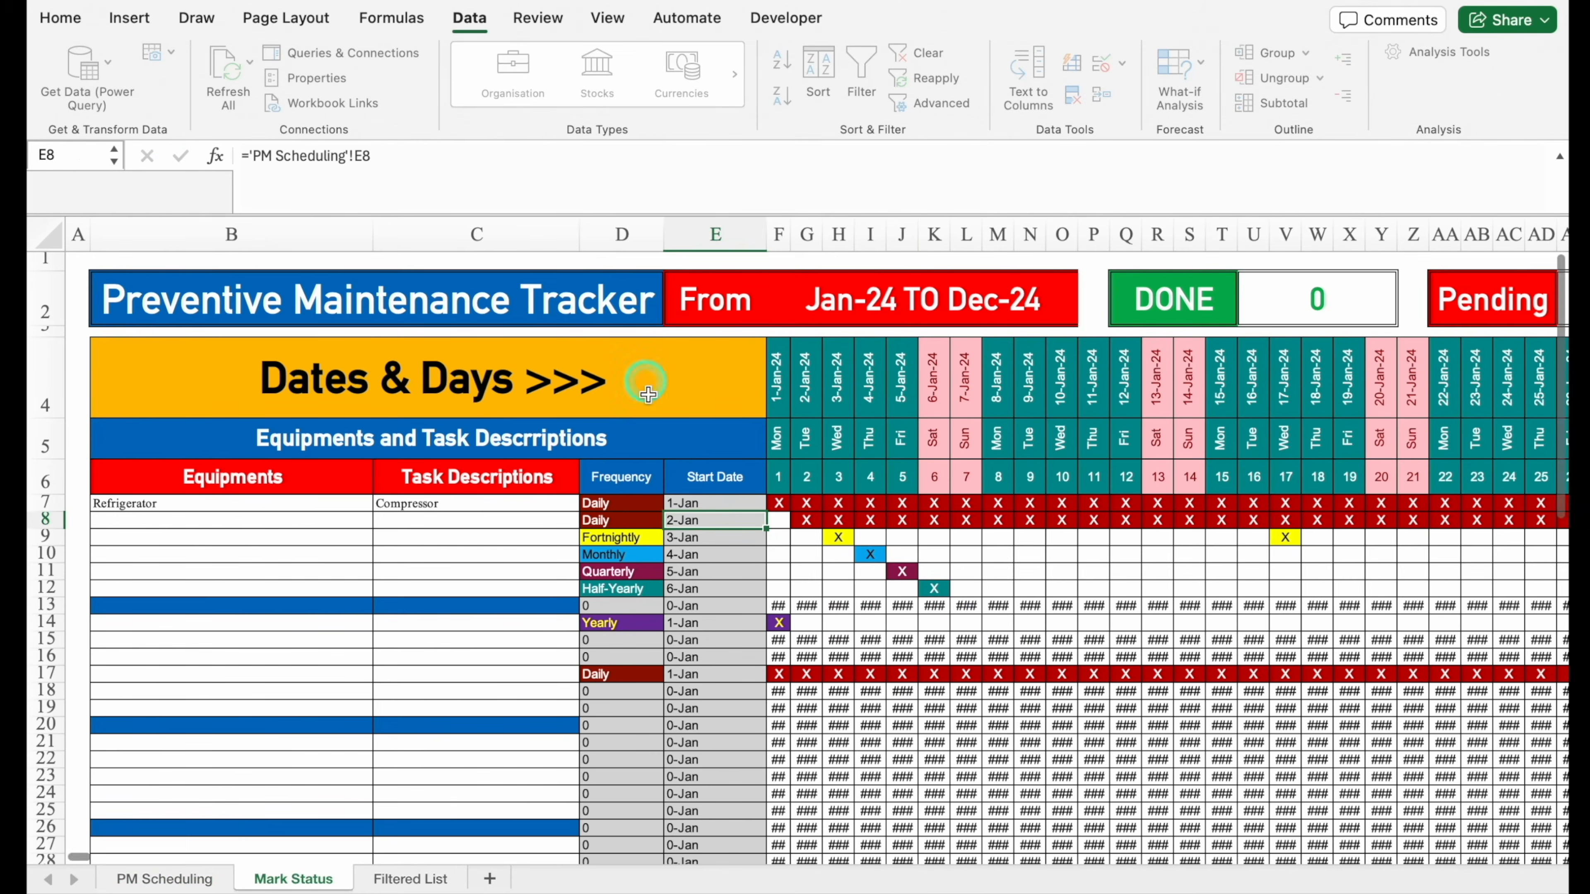
Fill the D7:E7 formulas down to row 72 and the equipment and task formulas in B7:C7 down to row 12
drag(621, 504, 759, 814)
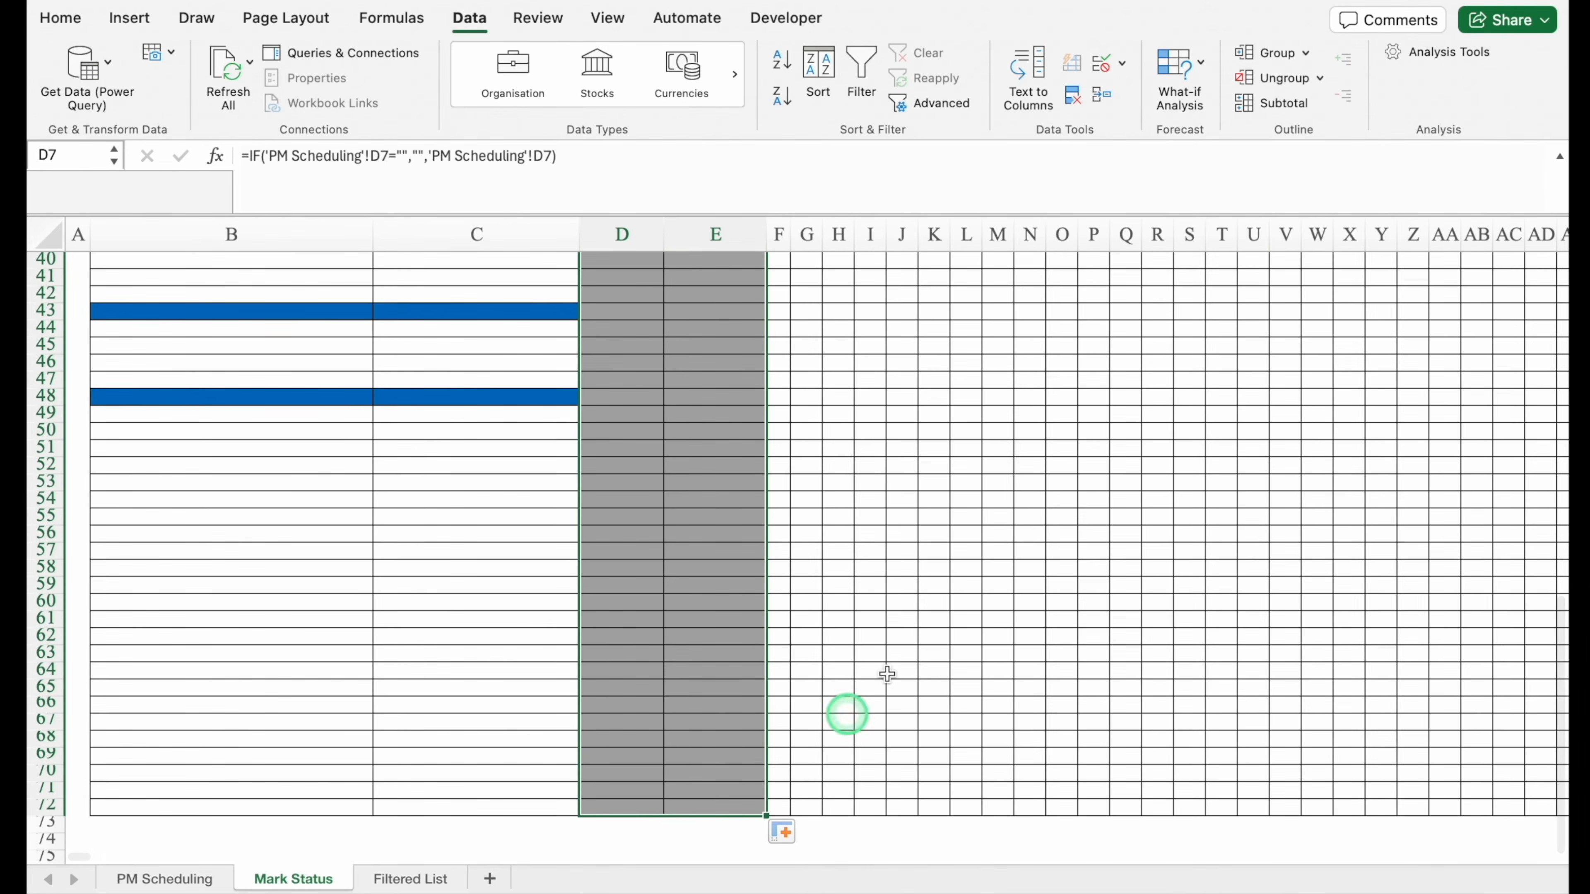
drag(1561, 652, 1561, 301)
drag(219, 502, 417, 501)
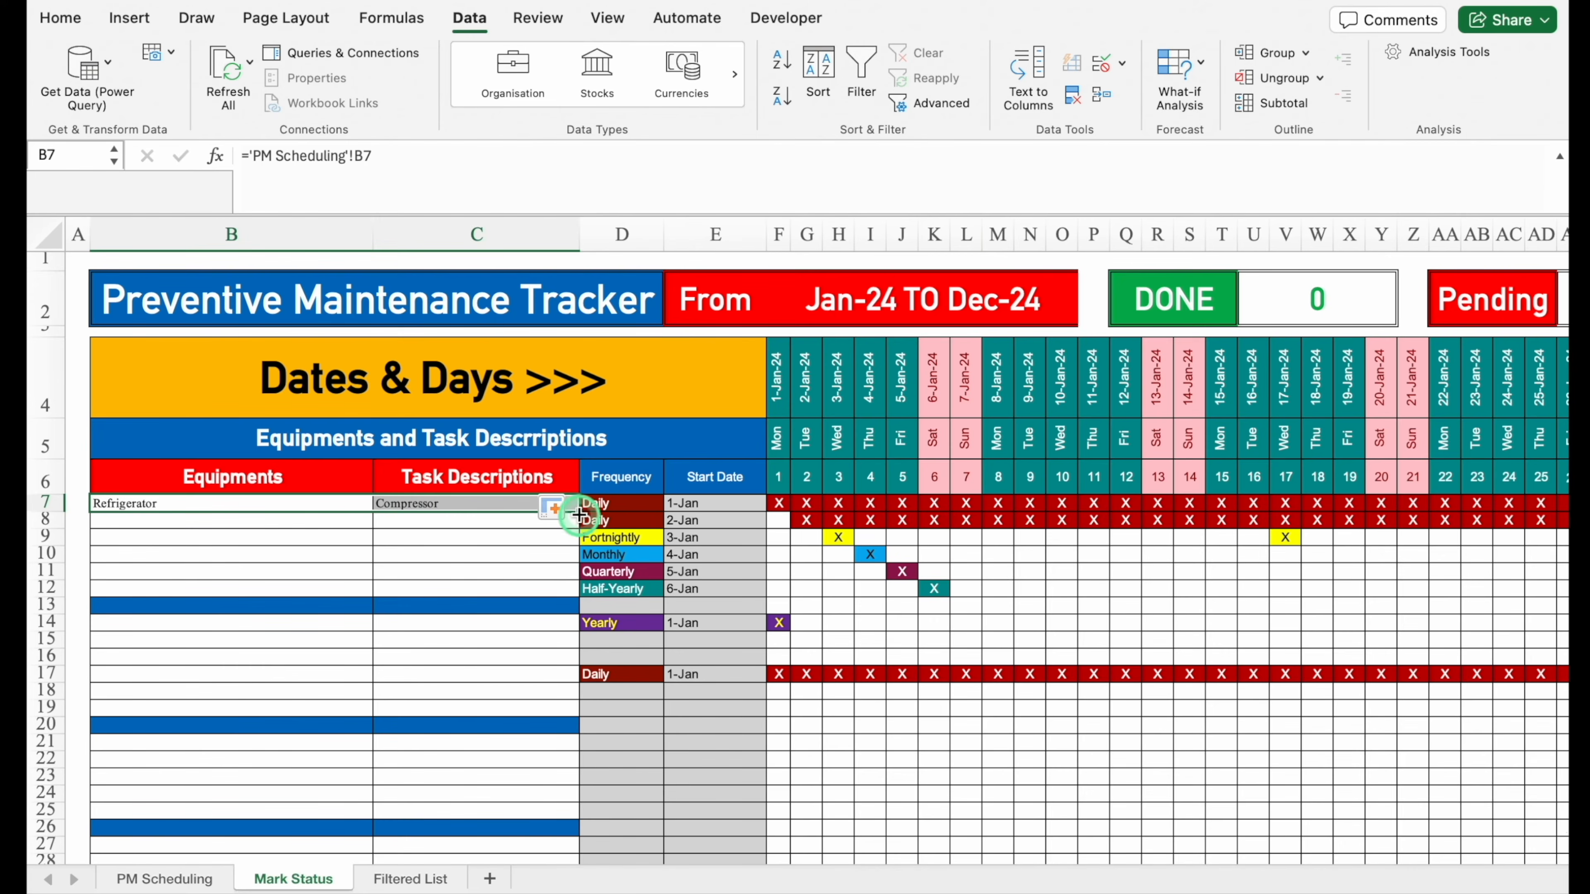
drag(577, 512, 576, 591)
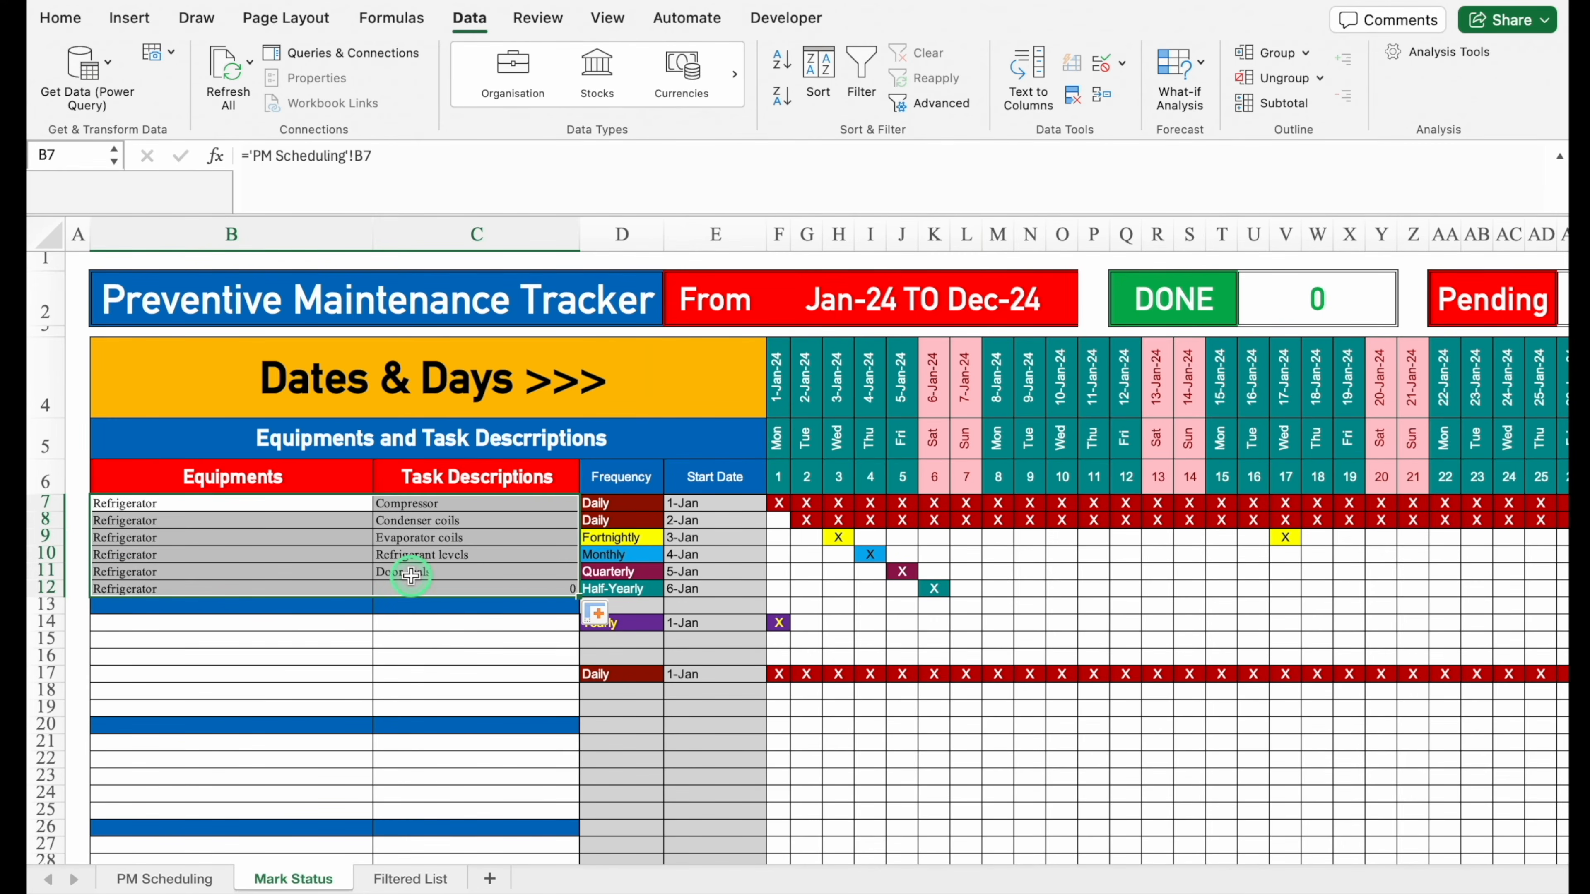
Copy the formulas in B7:C12 and paste them into the remaining equipment blocks below, from B14 through B44
click(194, 623)
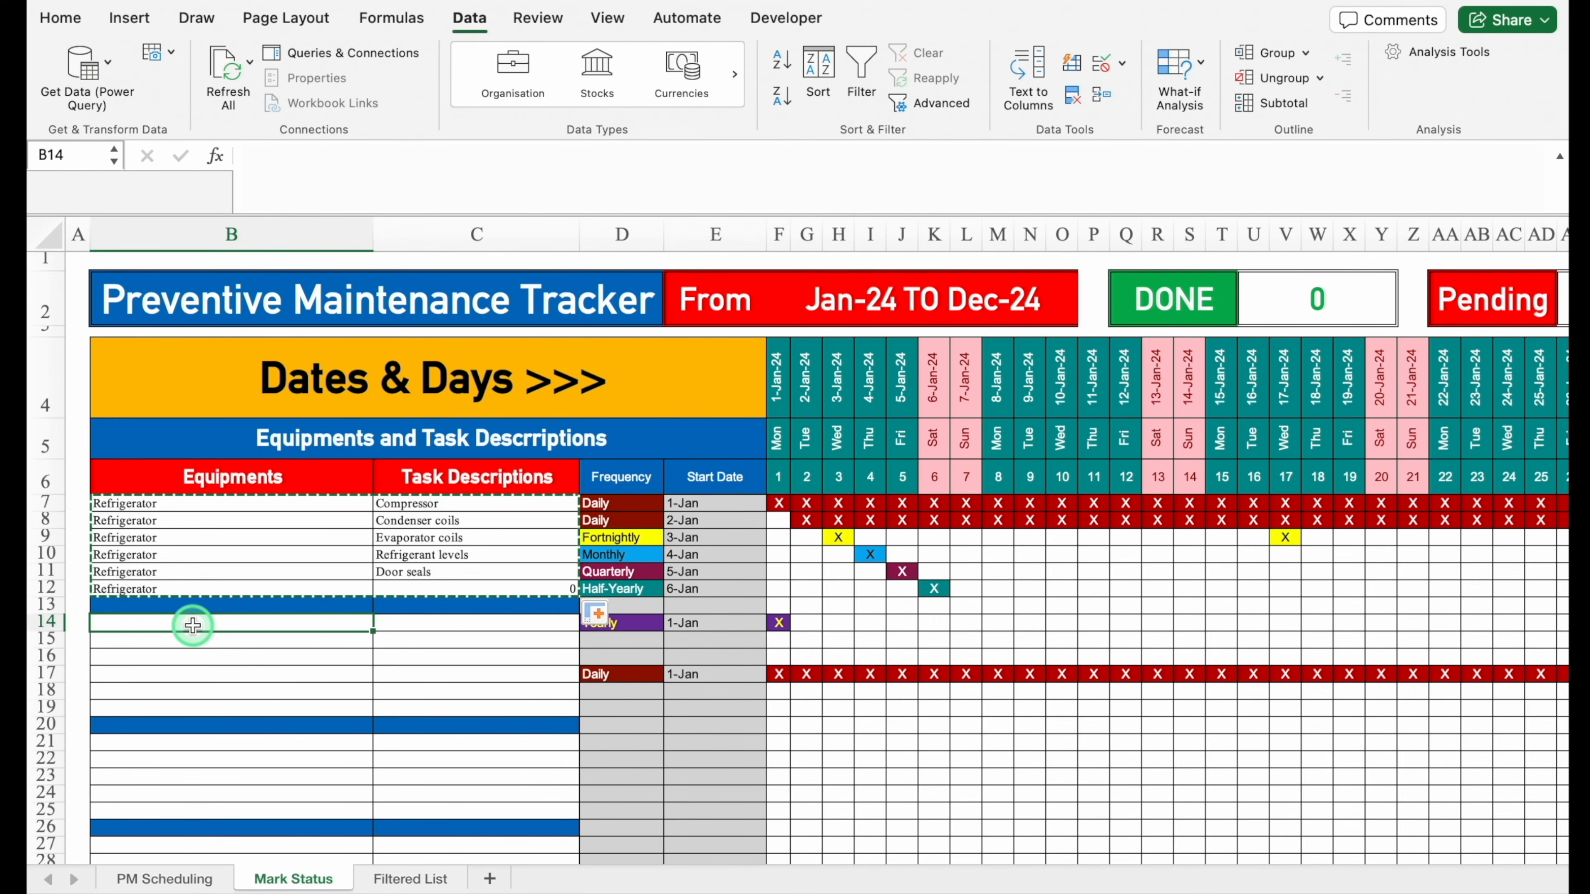
key(super+v)
click(199, 742)
key(super+v)
scroll(223, 803, down, 3)
click(219, 804)
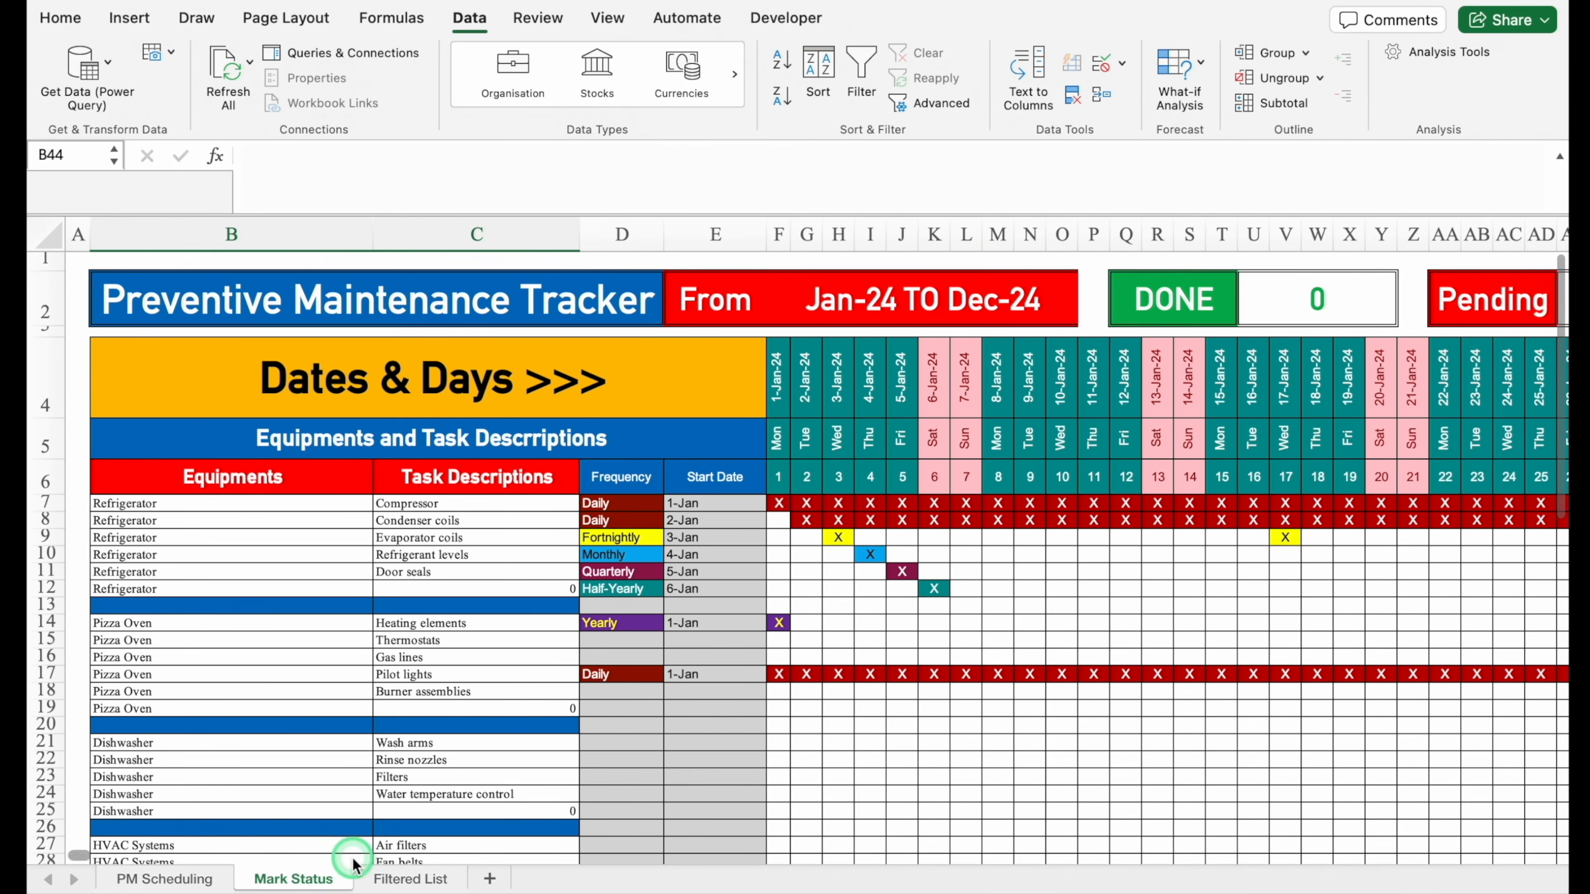
On the Filtered List sheet, clear all data validation from the Frequency column, from D7 down
click(408, 879)
drag(338, 501, 745, 867)
click(625, 507)
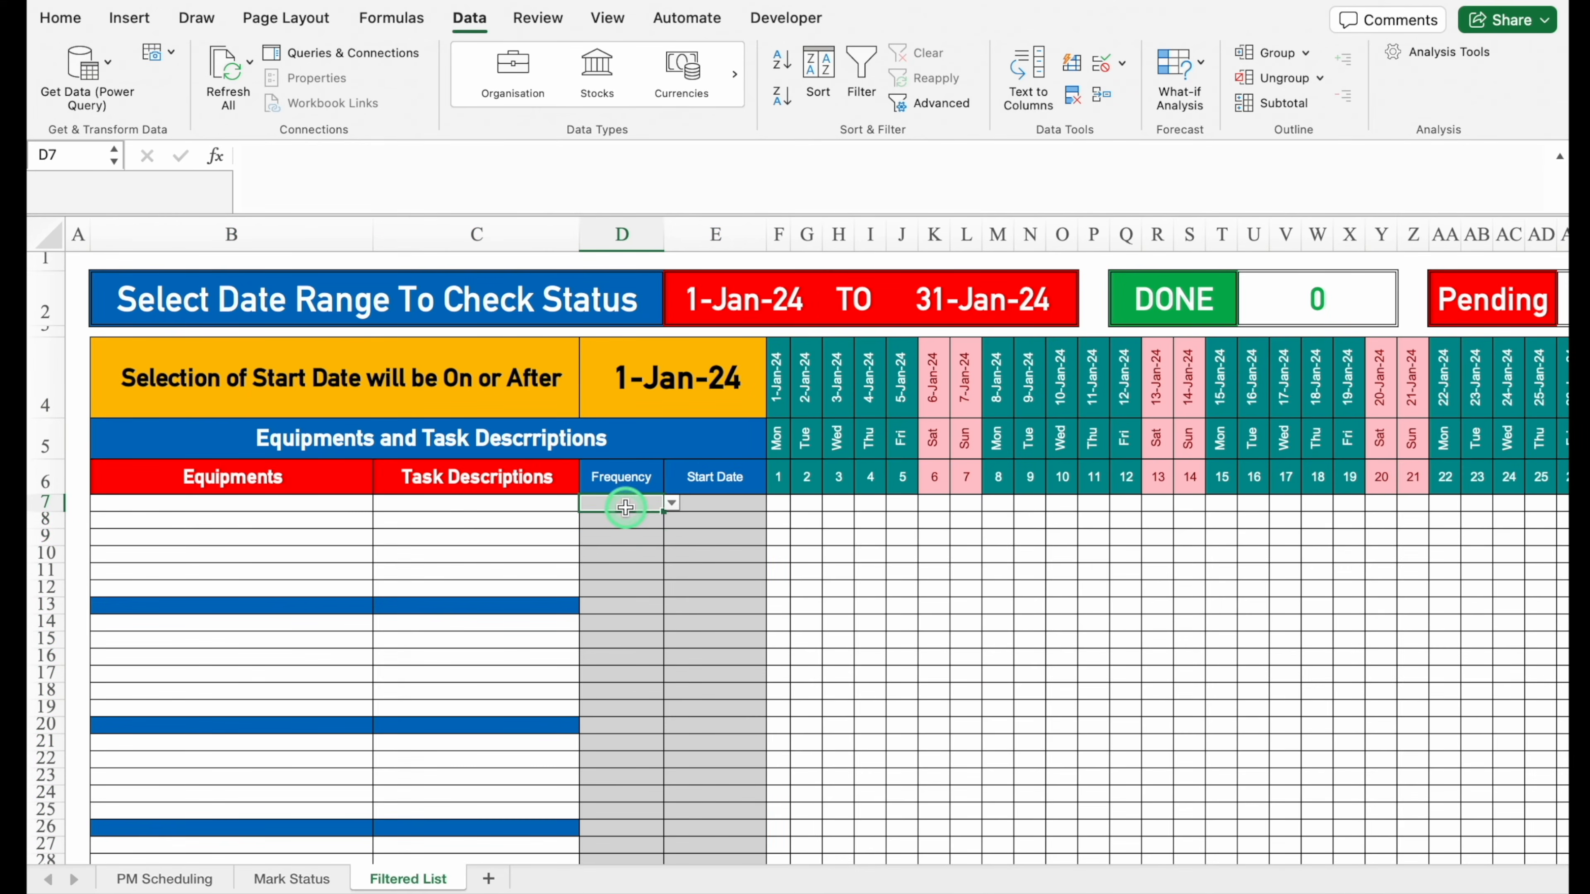
drag(624, 507, 651, 777)
click(1122, 62)
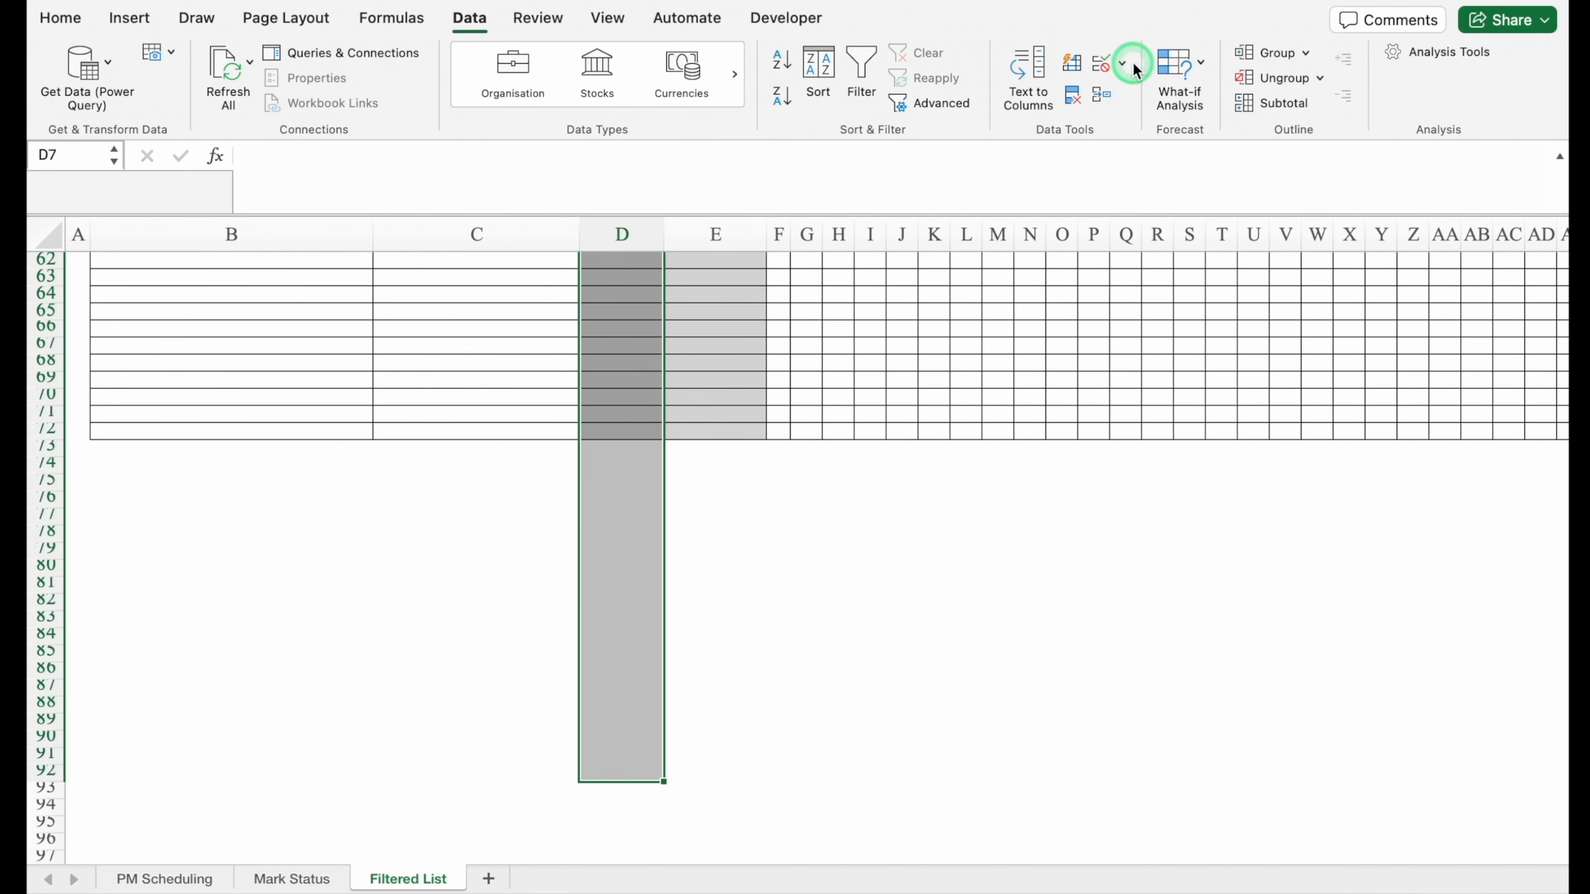
click(1208, 96)
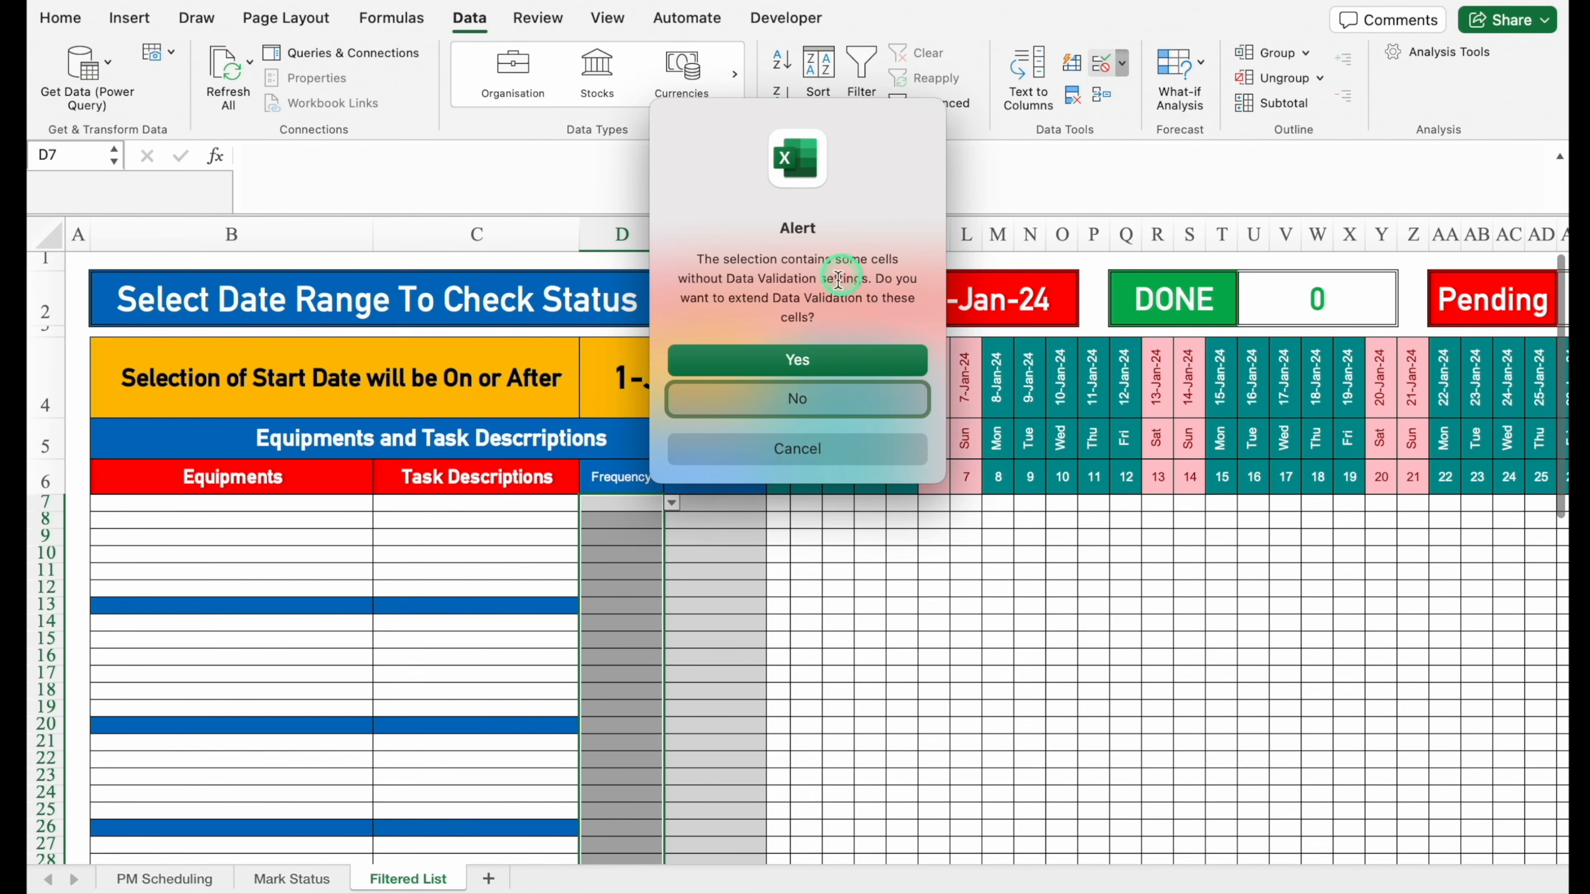
click(819, 359)
click(545, 529)
click(1049, 524)
Link B7 on Filtered List to ='Mark Status'!B7 and fill the formula across to the task description in C7
click(273, 503)
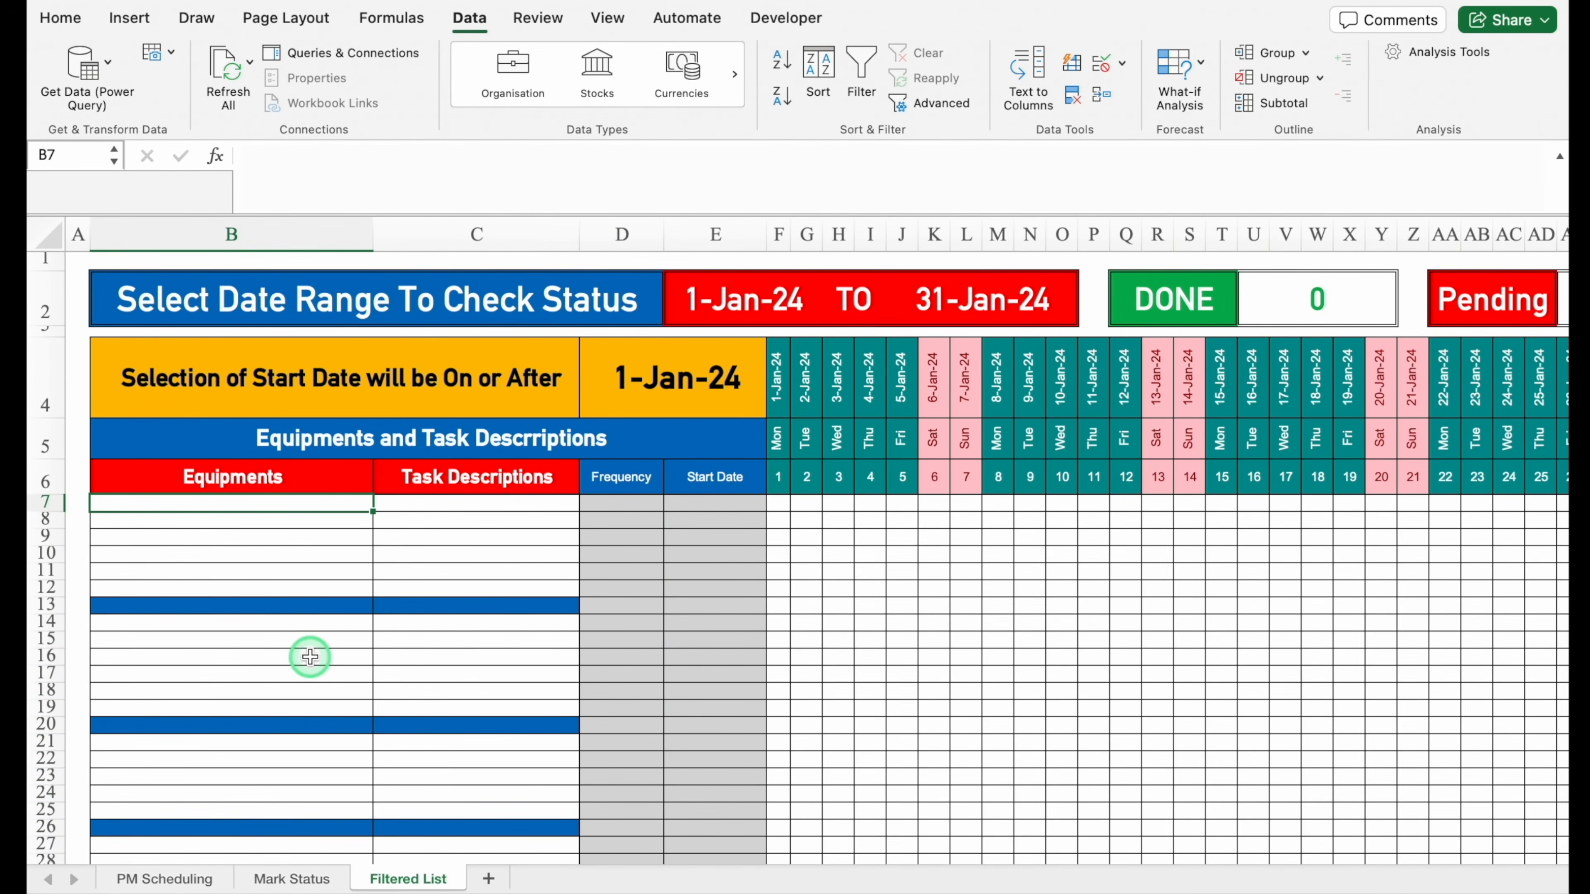
click(313, 877)
click(312, 500)
key(Return)
drag(373, 511, 483, 511)
Link D7 on Filtered List to ='Mark Status'!D7 and fill the formula across to the start date in E7
click(621, 503)
text(=)
click(288, 880)
click(621, 502)
drag(730, 511, 714, 509)
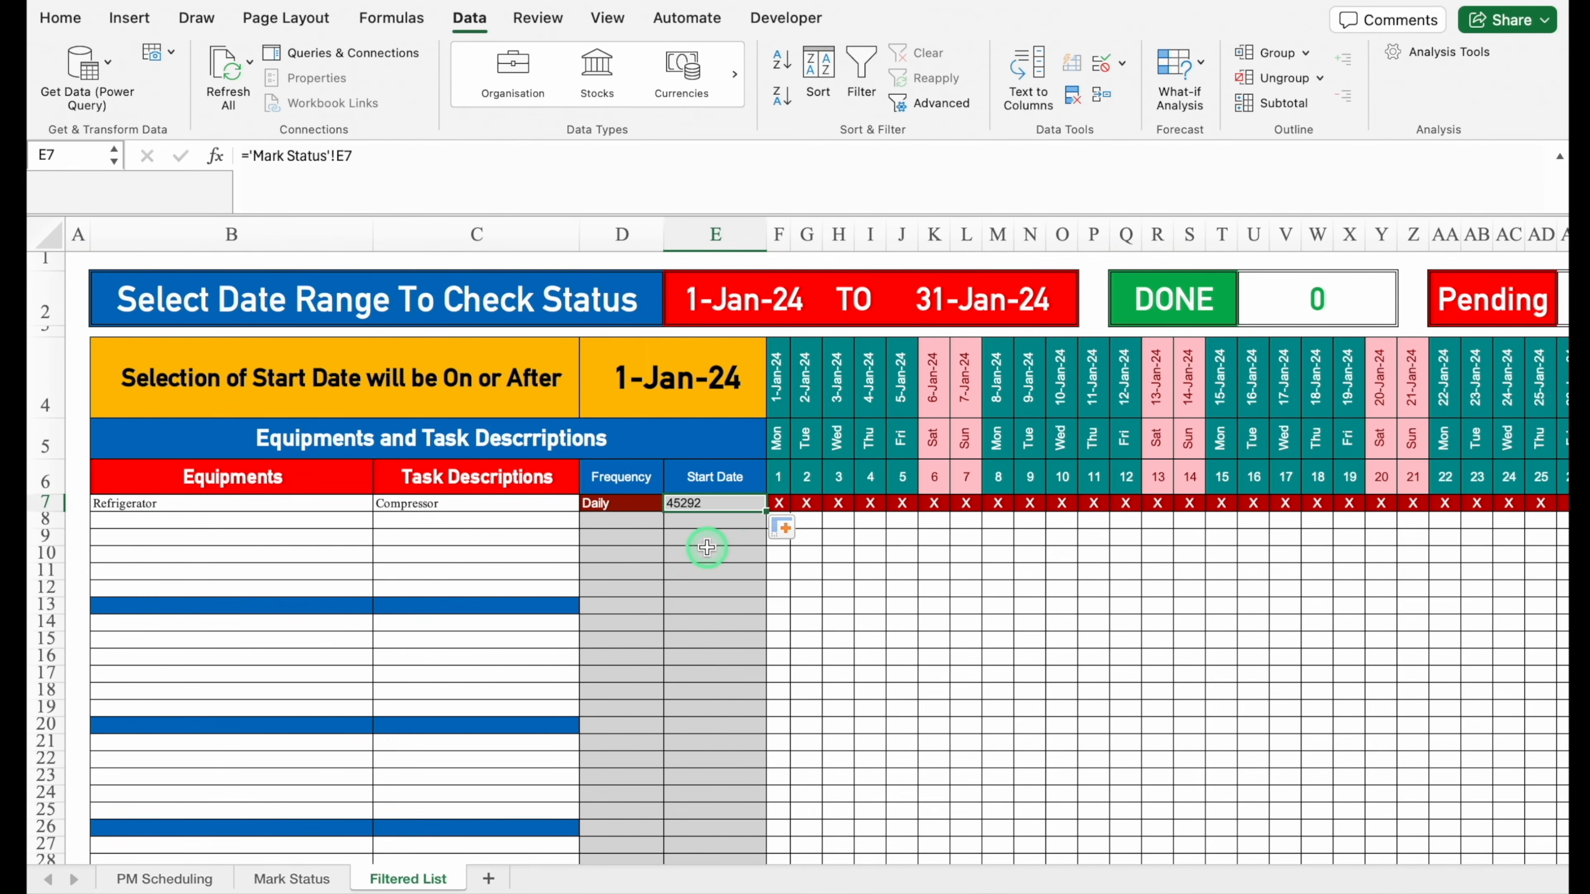
Format the start date in E7 with the date type 14-Mar-12
key(super+1)
click(521, 229)
click(704, 336)
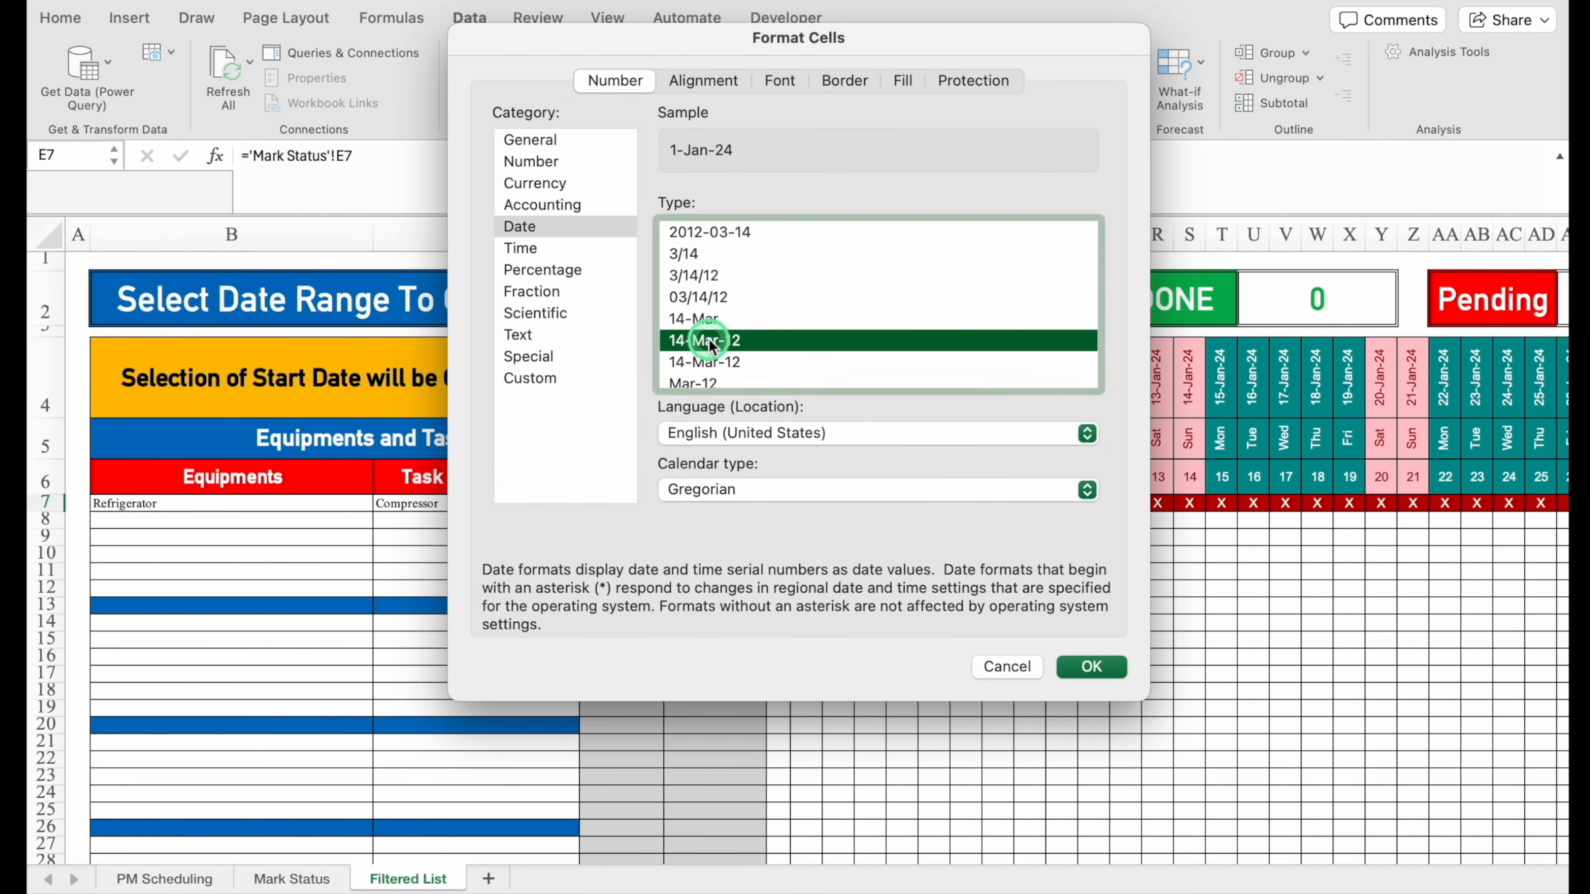
click(1097, 667)
Change the Filtered List frequency formula in D7 to =IF('Mark Status'!D7="","",'Mark Status'!D7)
click(636, 511)
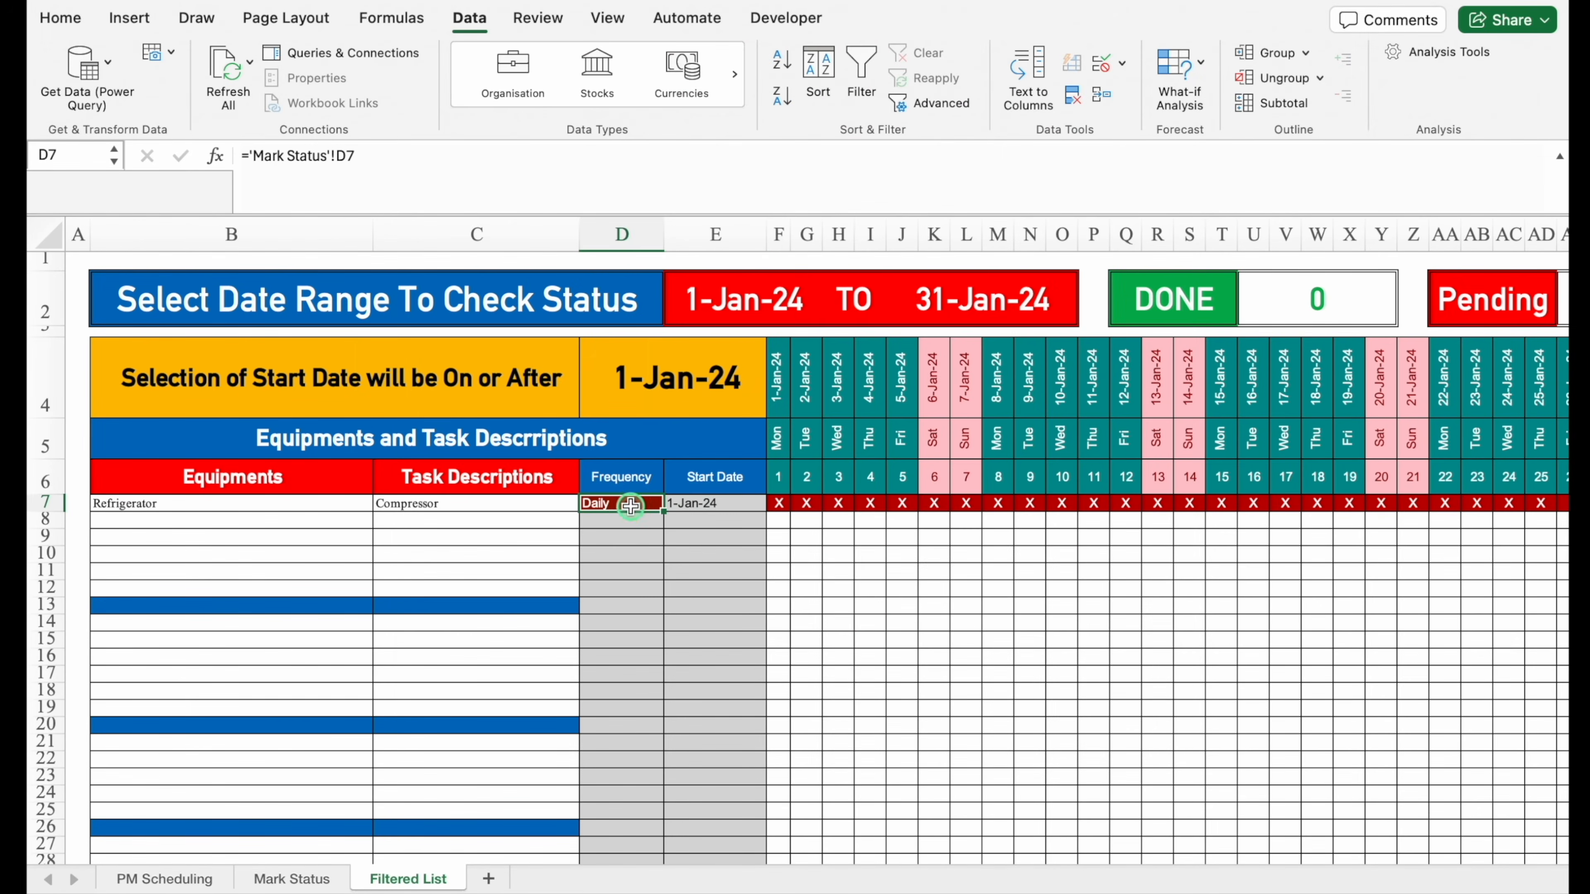
click(244, 156)
text(if)
double_click(294, 246)
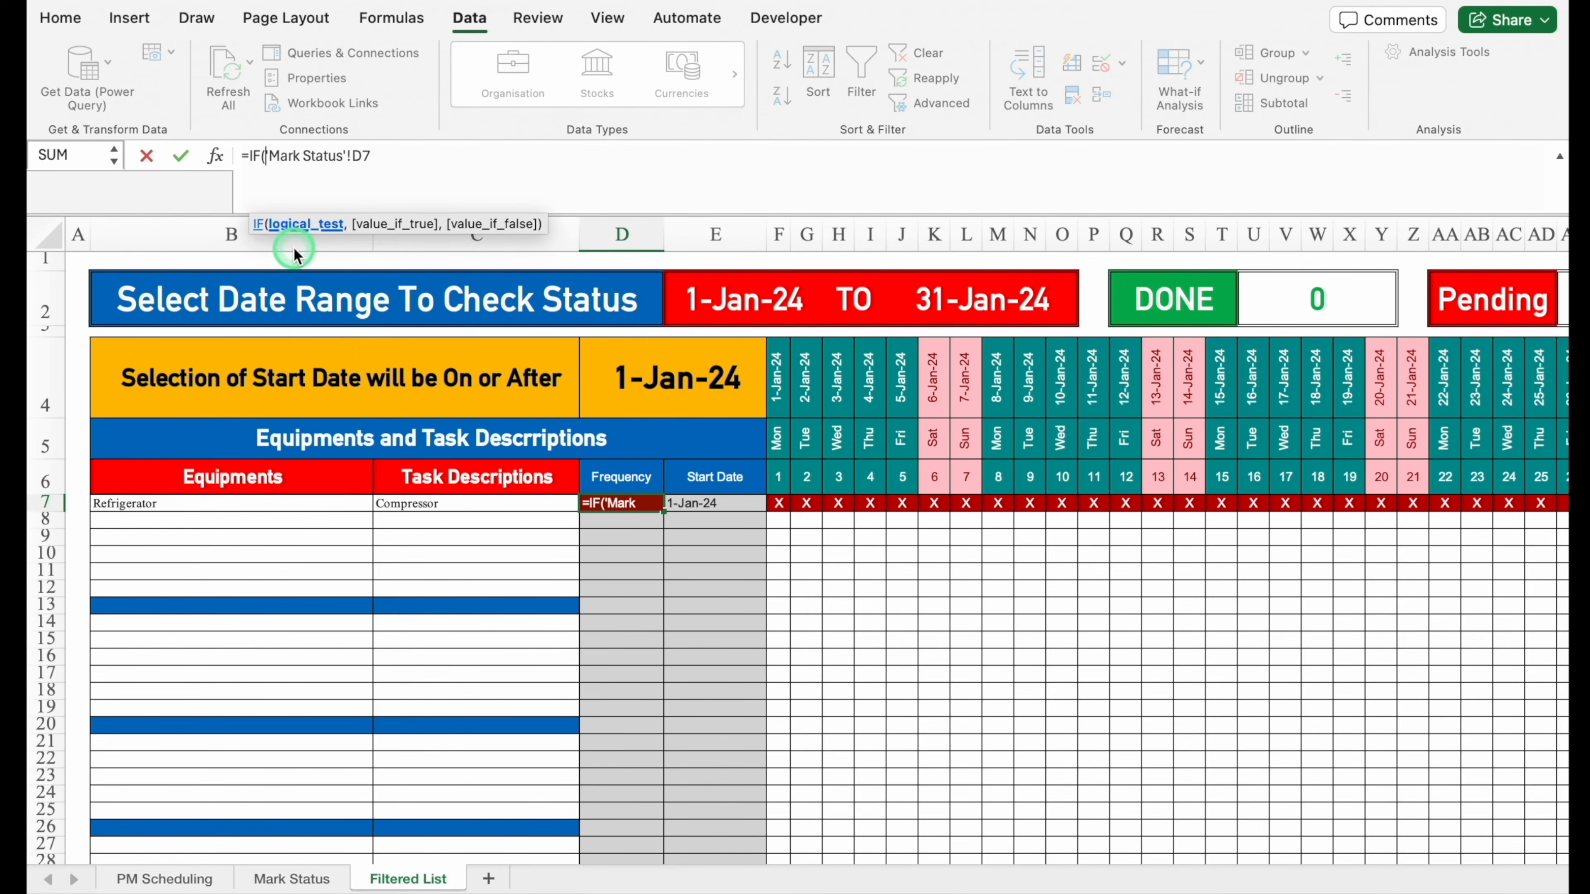
click(304, 880)
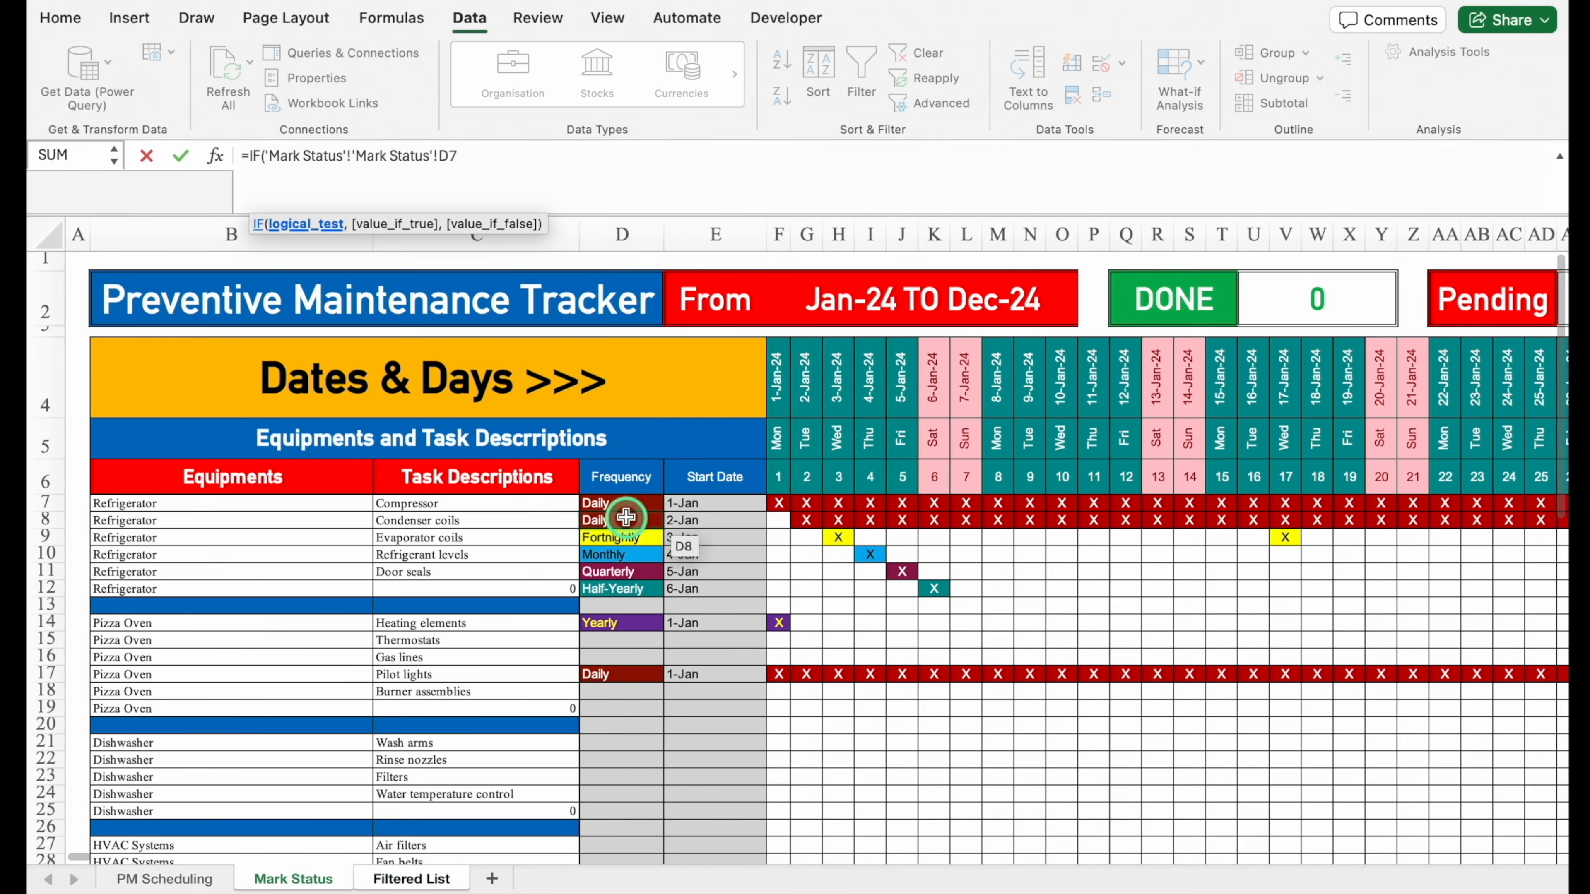
click(618, 503)
text(=)
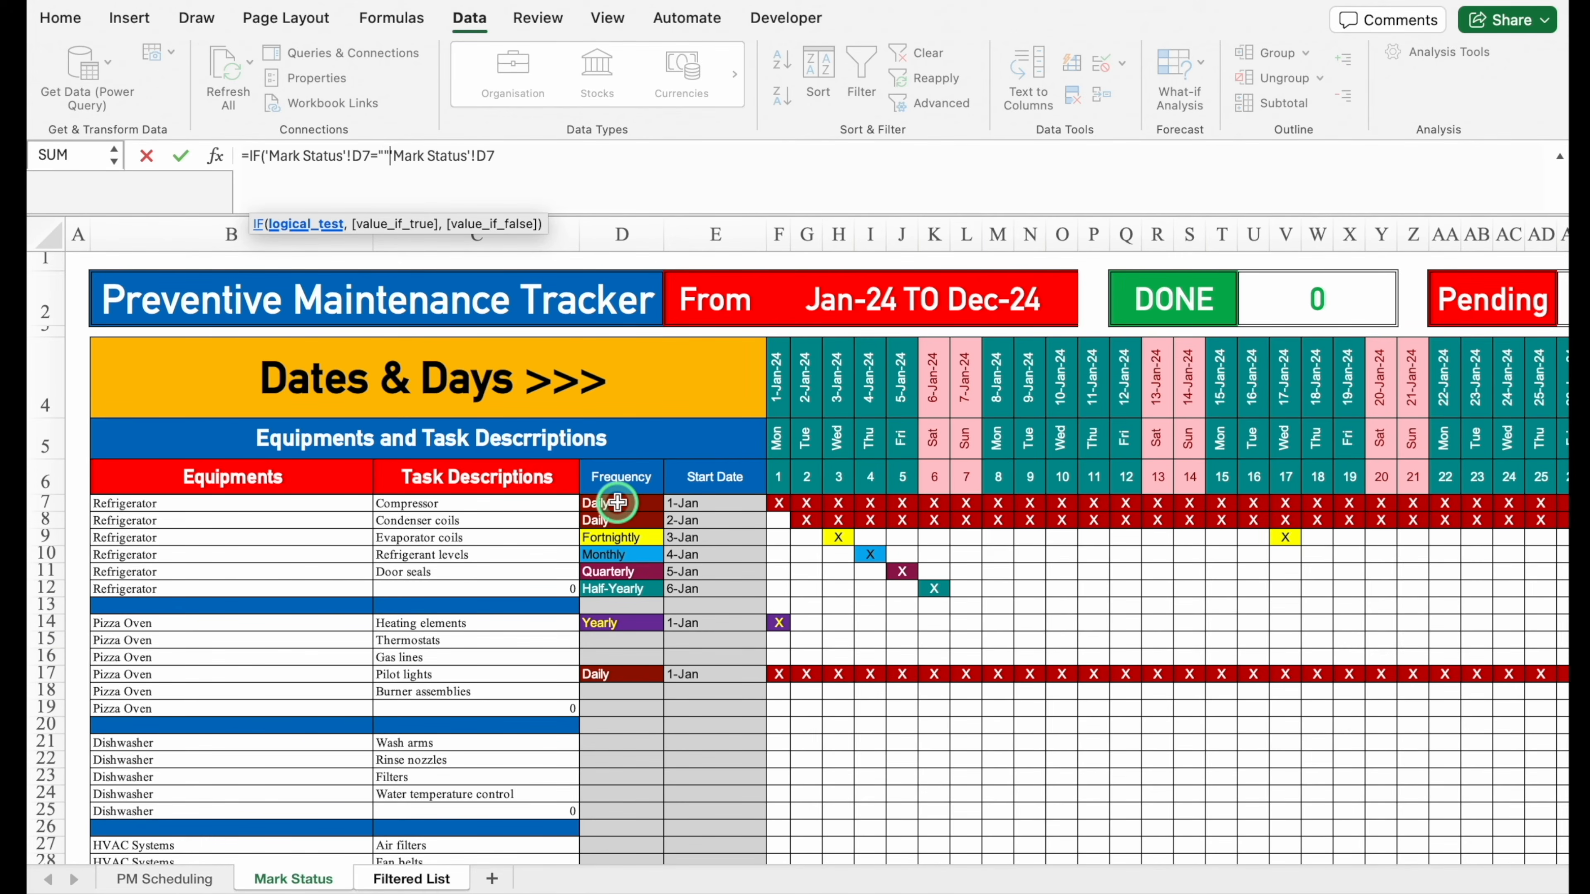
text("",)
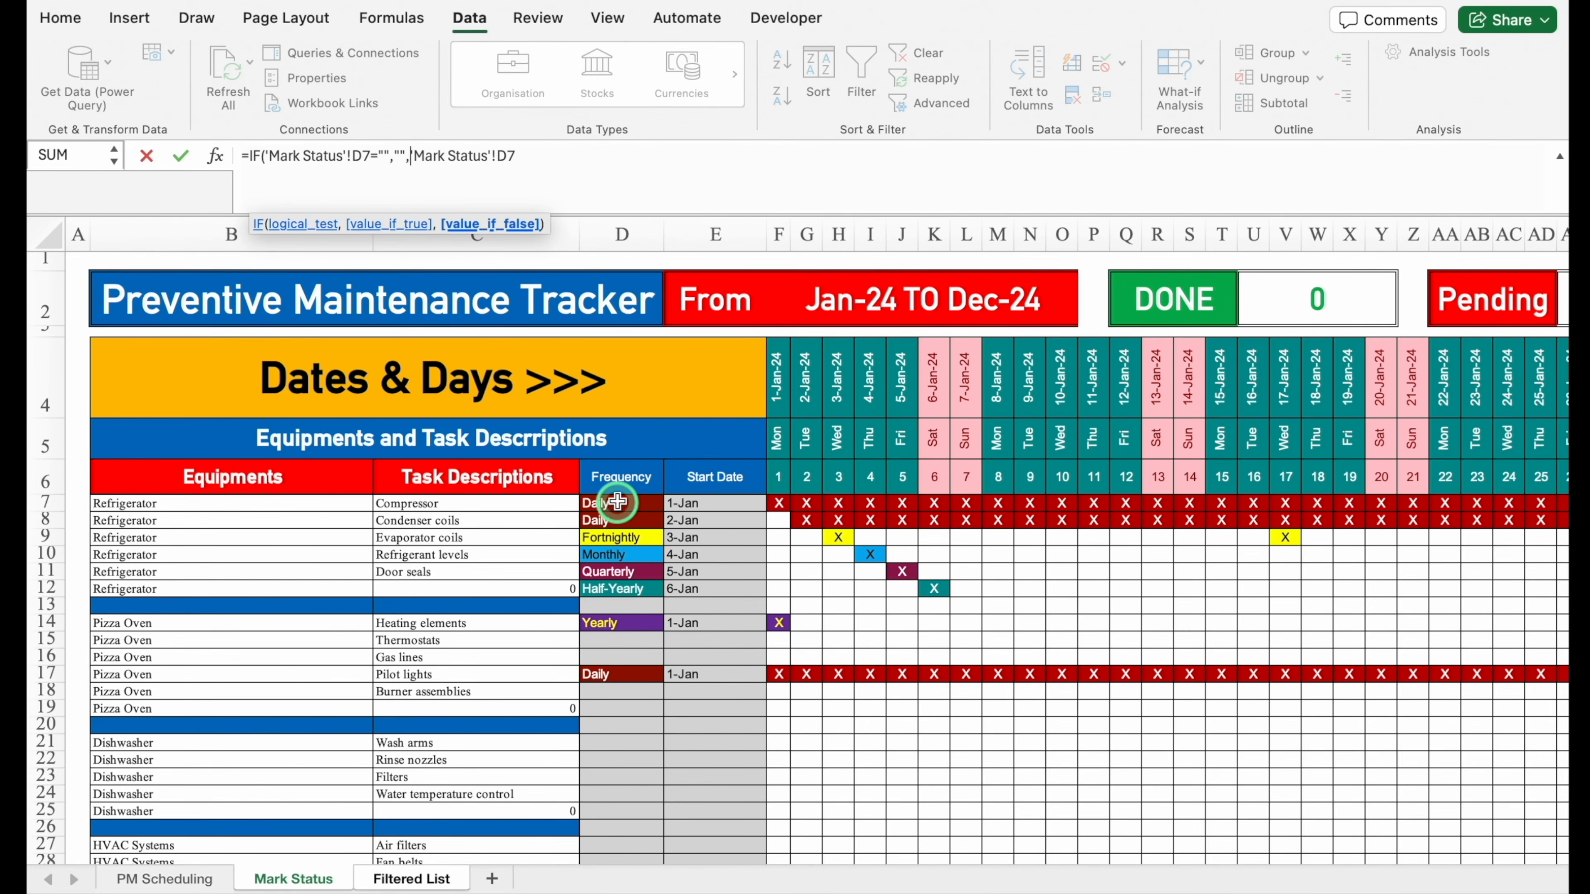
click(579, 155)
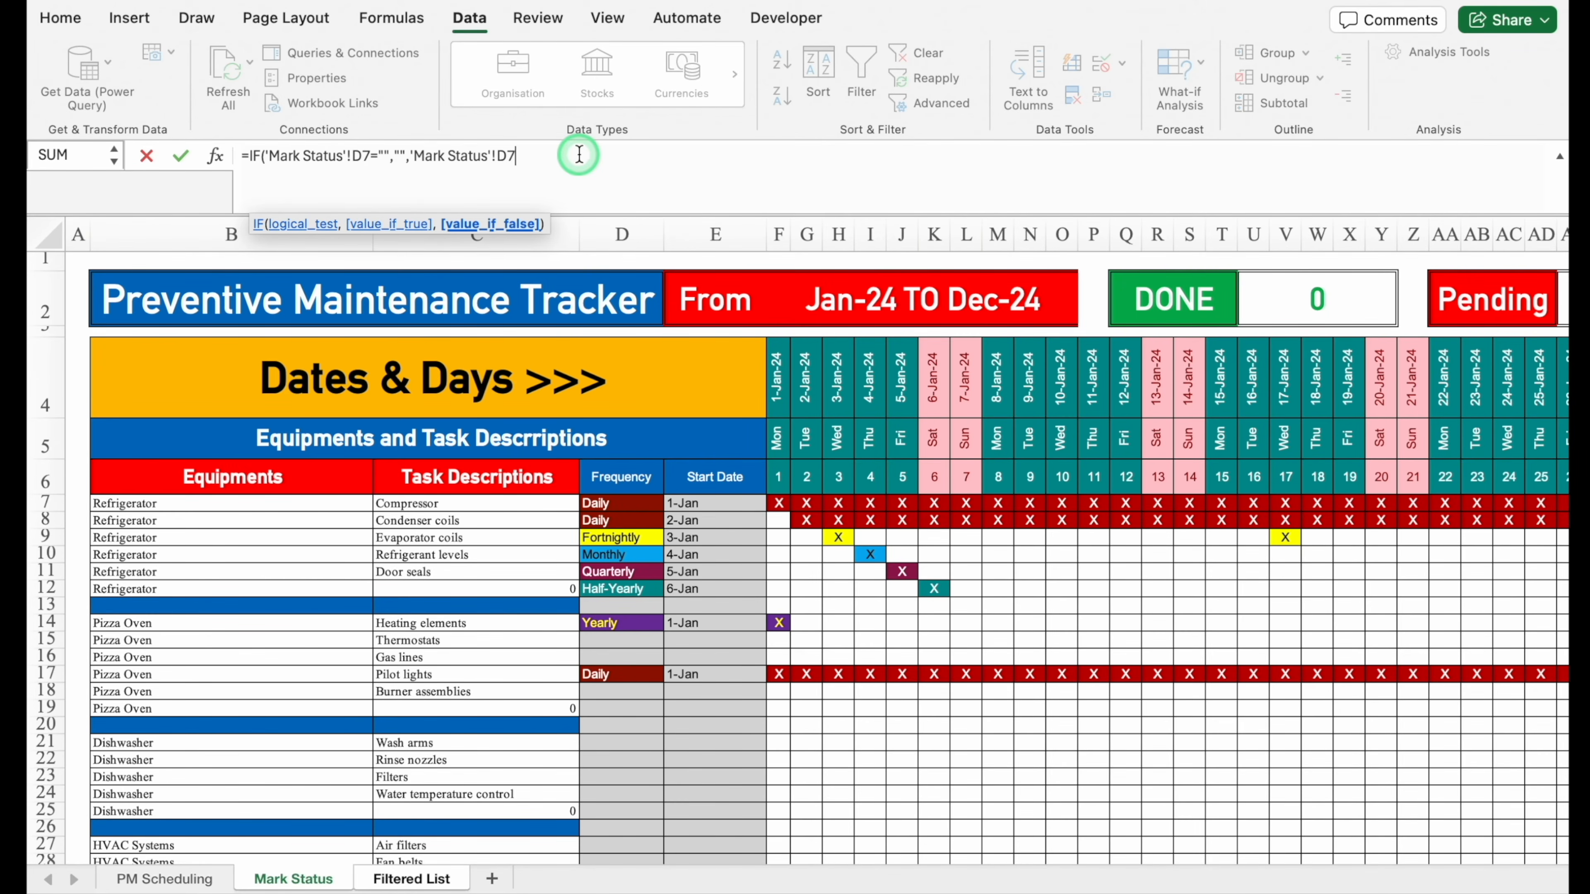
text())
key(Return)
Change the start date formula in E7 to =IF('Mark Status'!E7="","",'Mark Status'!E7) and fill D7:E7 down to row 72
click(705, 501)
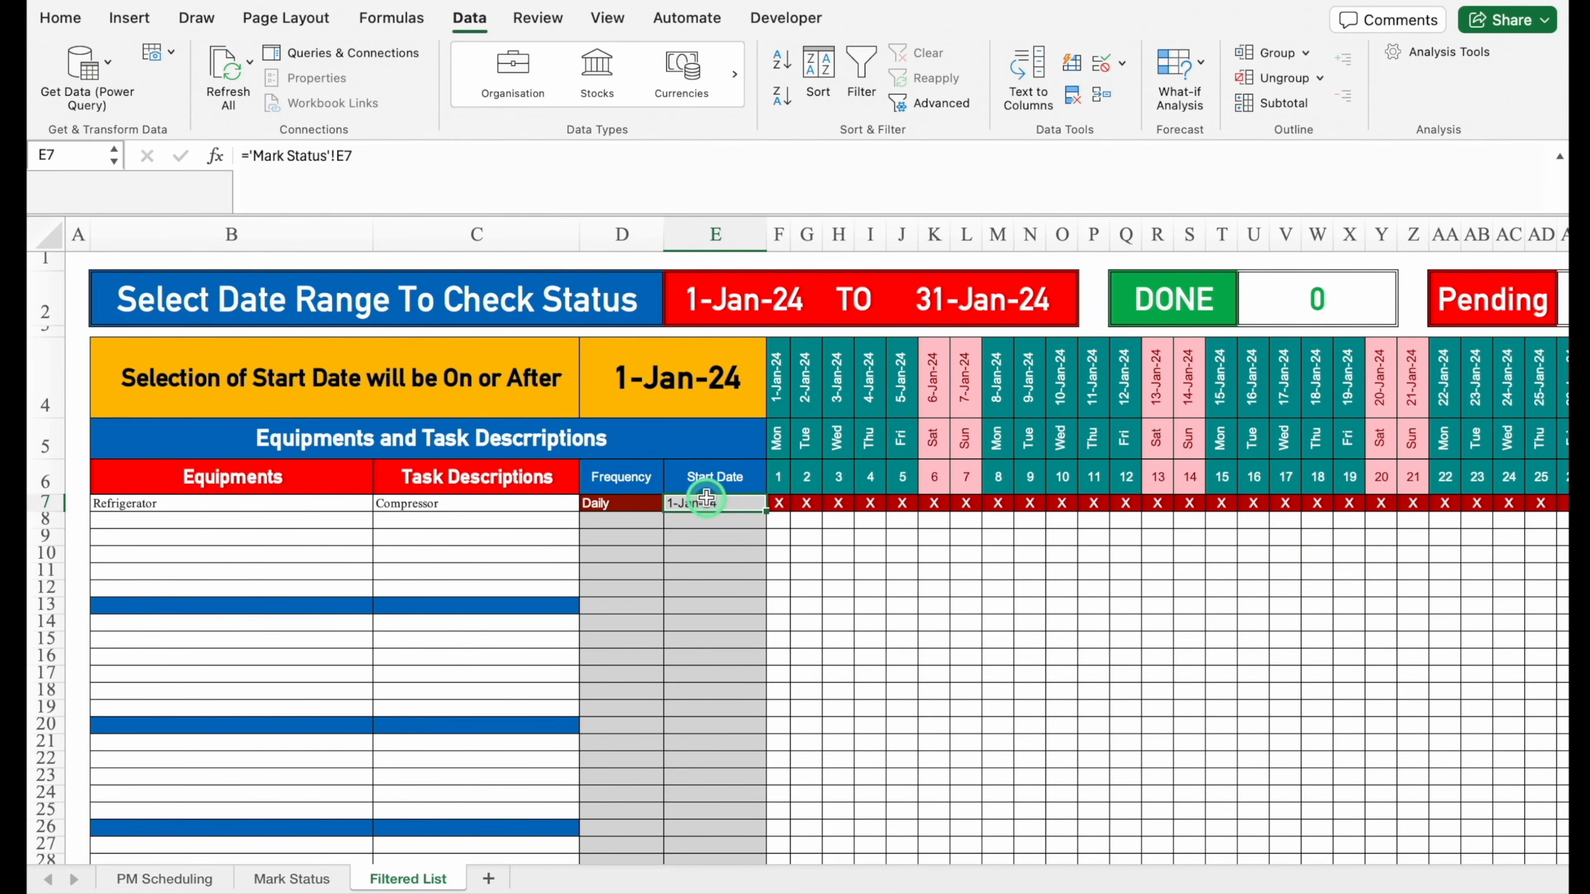
click(249, 157)
text(IF()
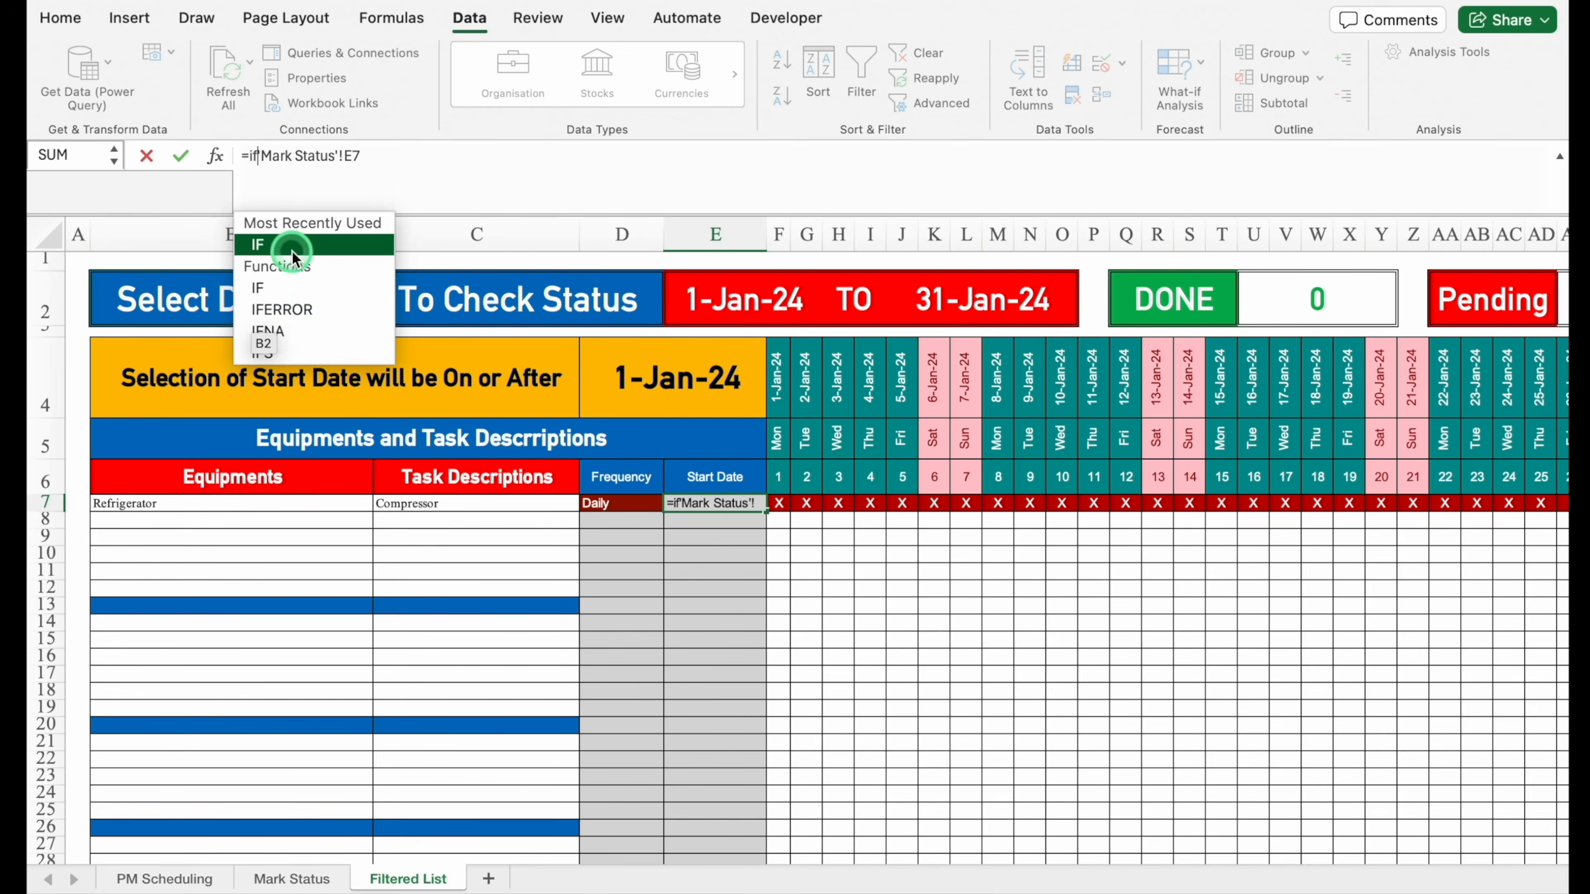
click(299, 877)
click(731, 515)
click(721, 502)
text(="","",)
click(571, 154)
text())
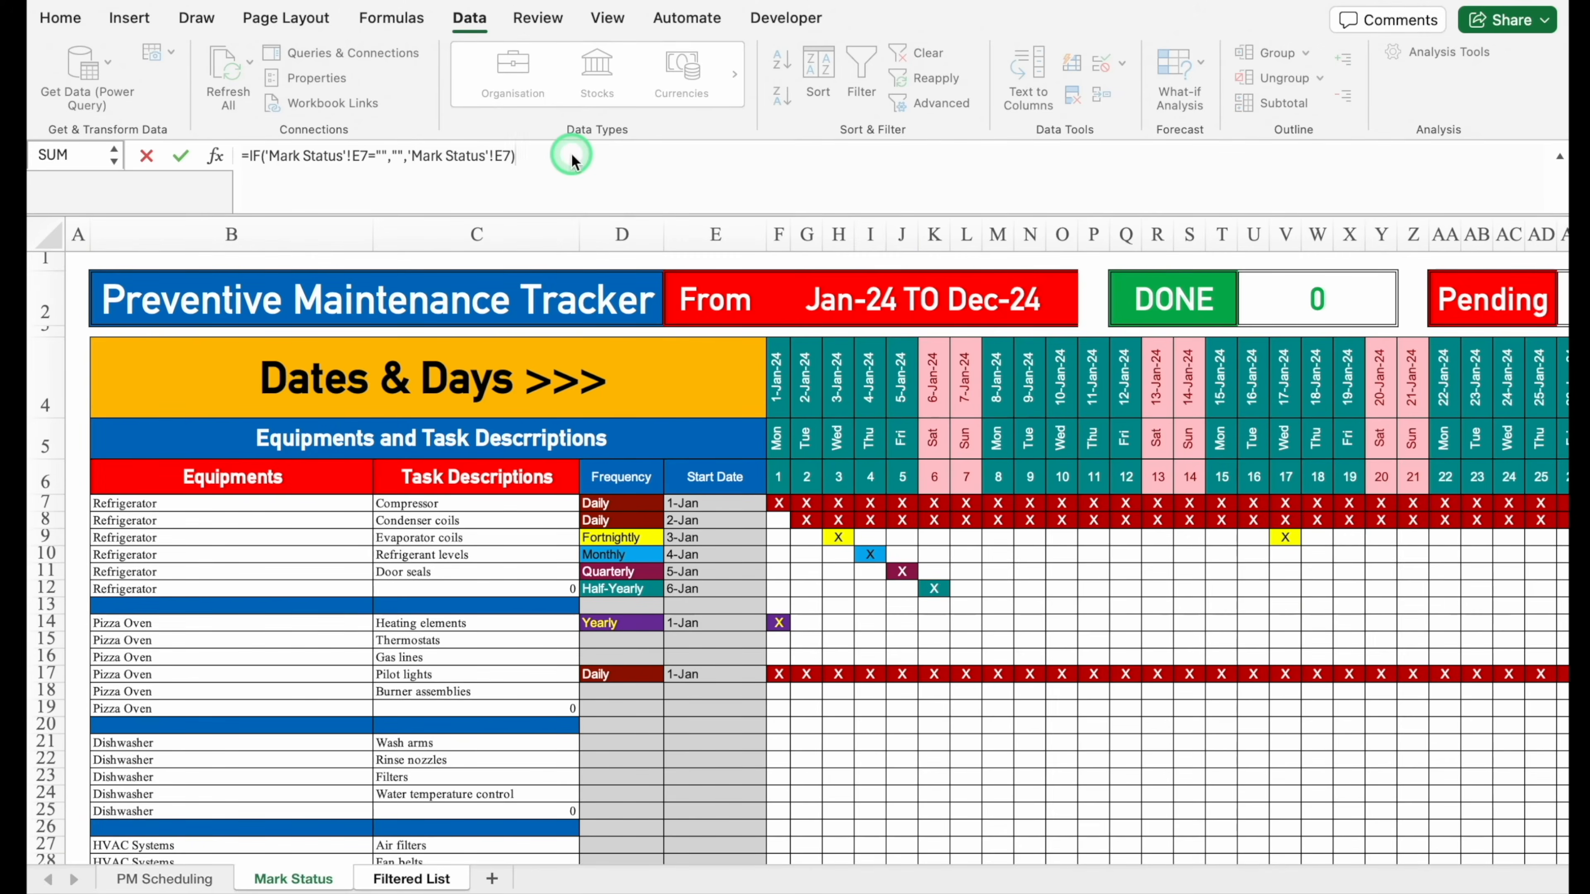
key(Return)
drag(604, 503, 765, 833)
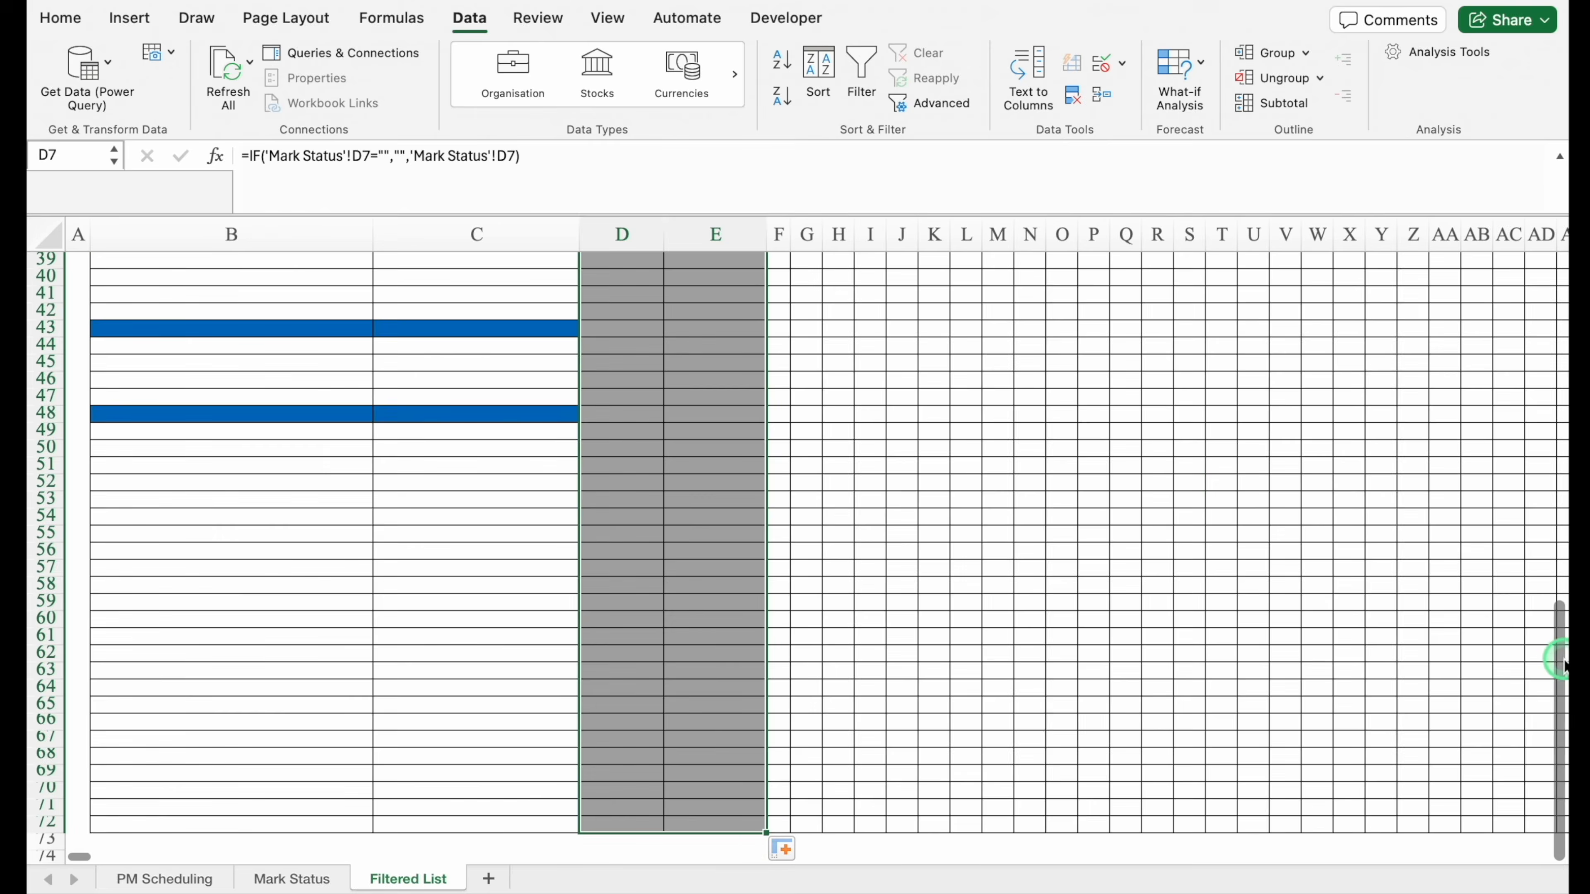
drag(1559, 667, 1558, 295)
Copy the B7:C7 links into the remaining Refrigerator rows and the Pizza Oven and Dishwasher rows of Filtered List
drag(154, 503, 449, 501)
key(ctrl+c)
drag(230, 522, 232, 588)
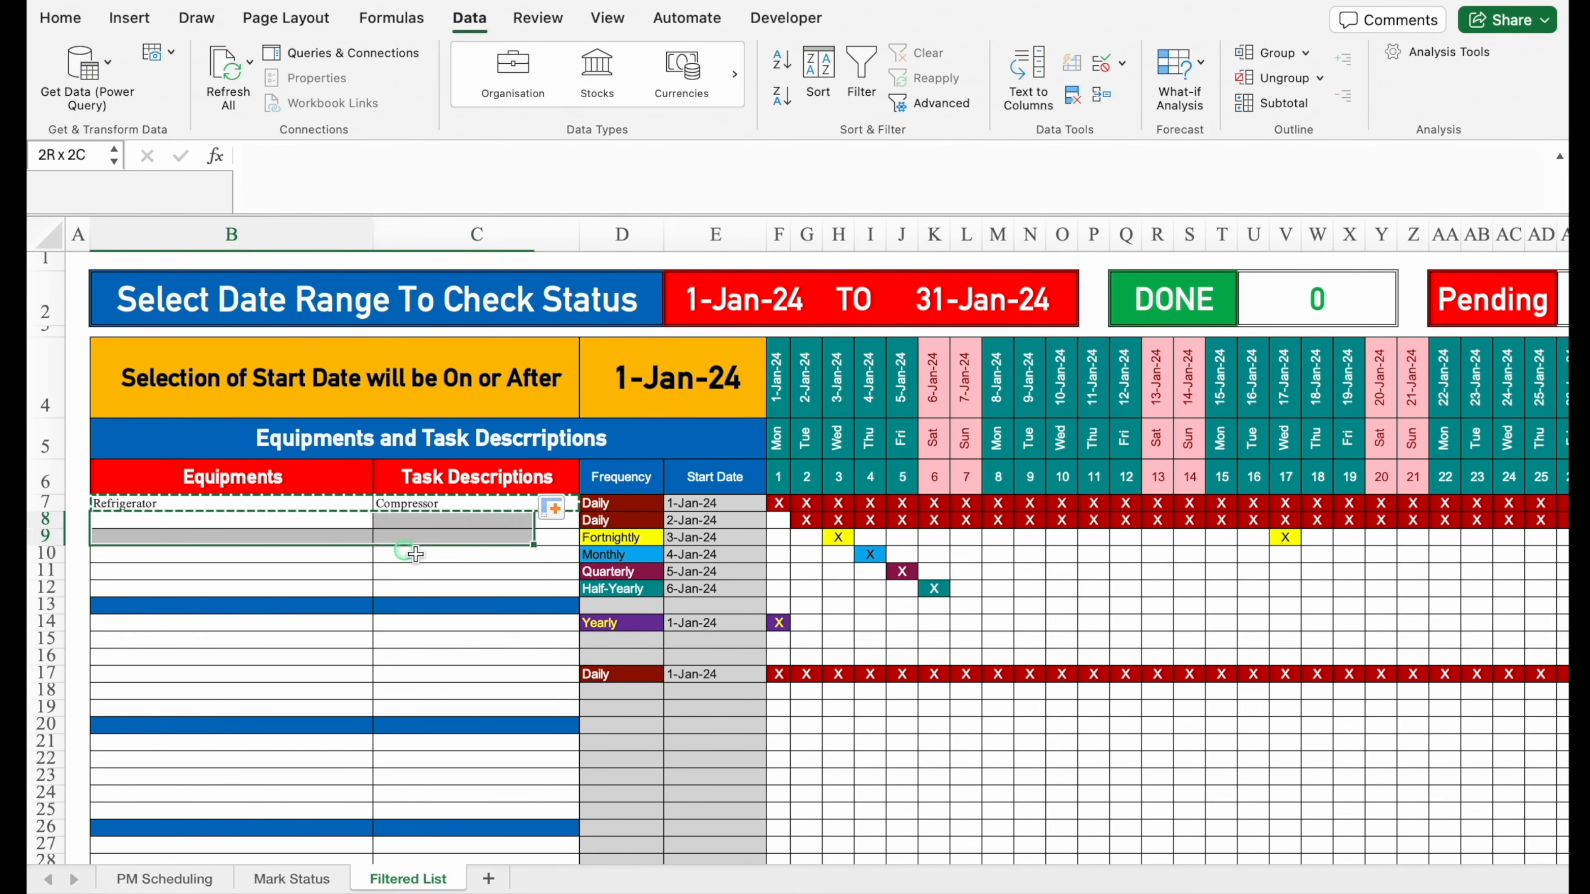
key(ctrl+v)
click(275, 629)
drag(309, 632, 438, 708)
key(ctrl+v)
drag(199, 744, 439, 809)
key(ctrl+v)
Paste the copied equipment and task links into the next three equipment blocks, starting with HVAC Systems
drag(1559, 383, 1558, 568)
drag(280, 427, 432, 494)
key(ctrl+v)
drag(206, 526, 418, 598)
key(ctrl+v)
drag(282, 630, 433, 680)
key(ctrl+v)
drag(1552, 514, 1552, 338)
Replace the first timeline date in F4 on Filtered List with the link ='Mark Status'!F4
click(779, 385)
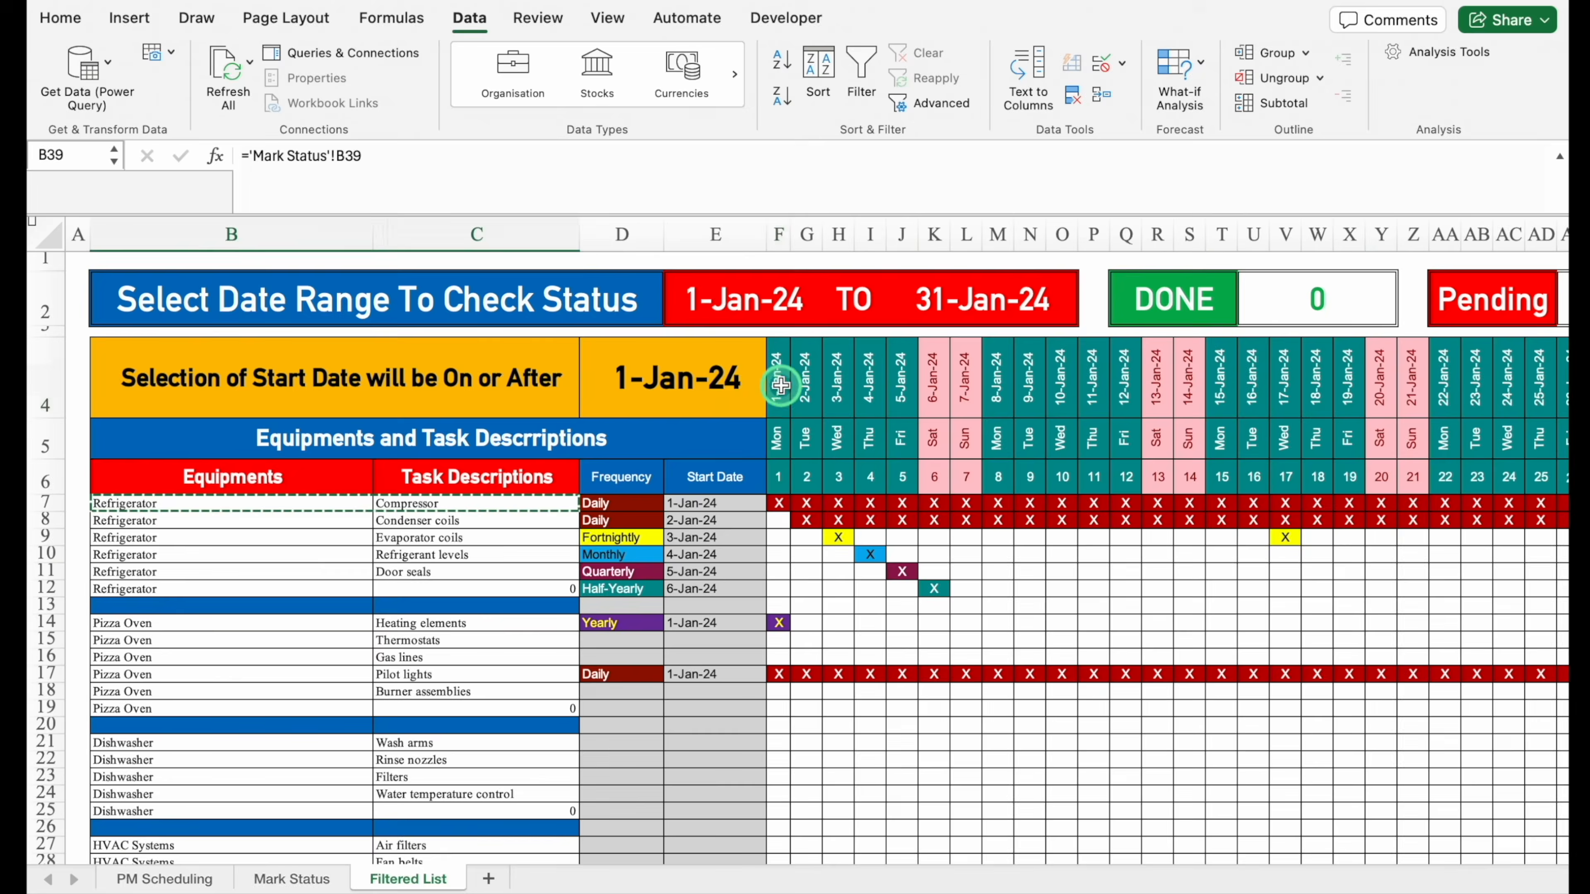
key(Delete)
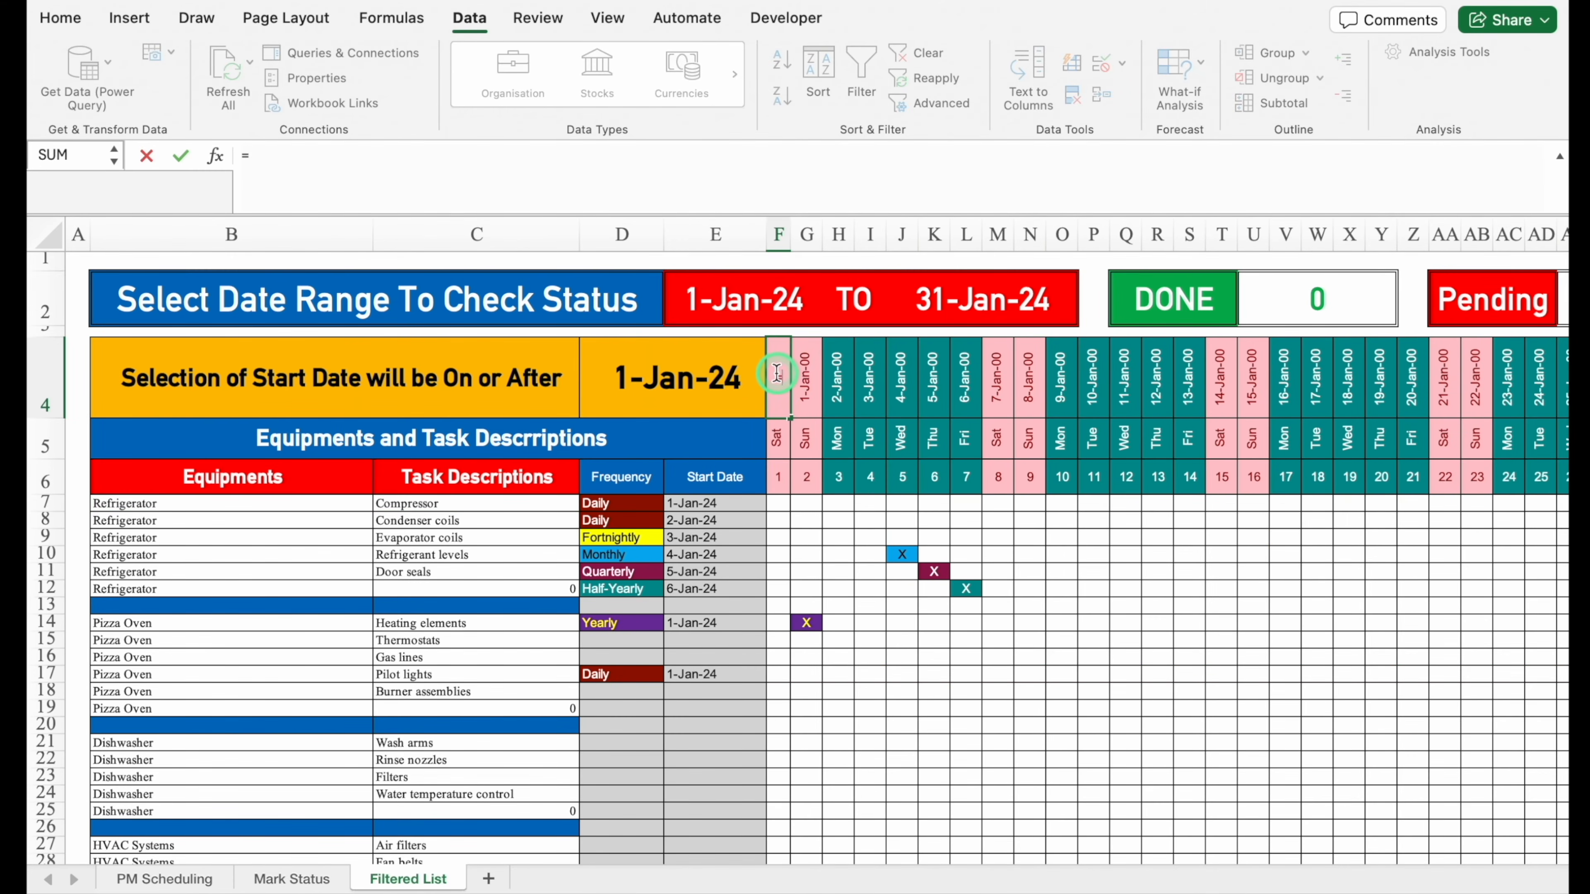
click(292, 879)
click(779, 380)
drag(780, 380, 788, 426)
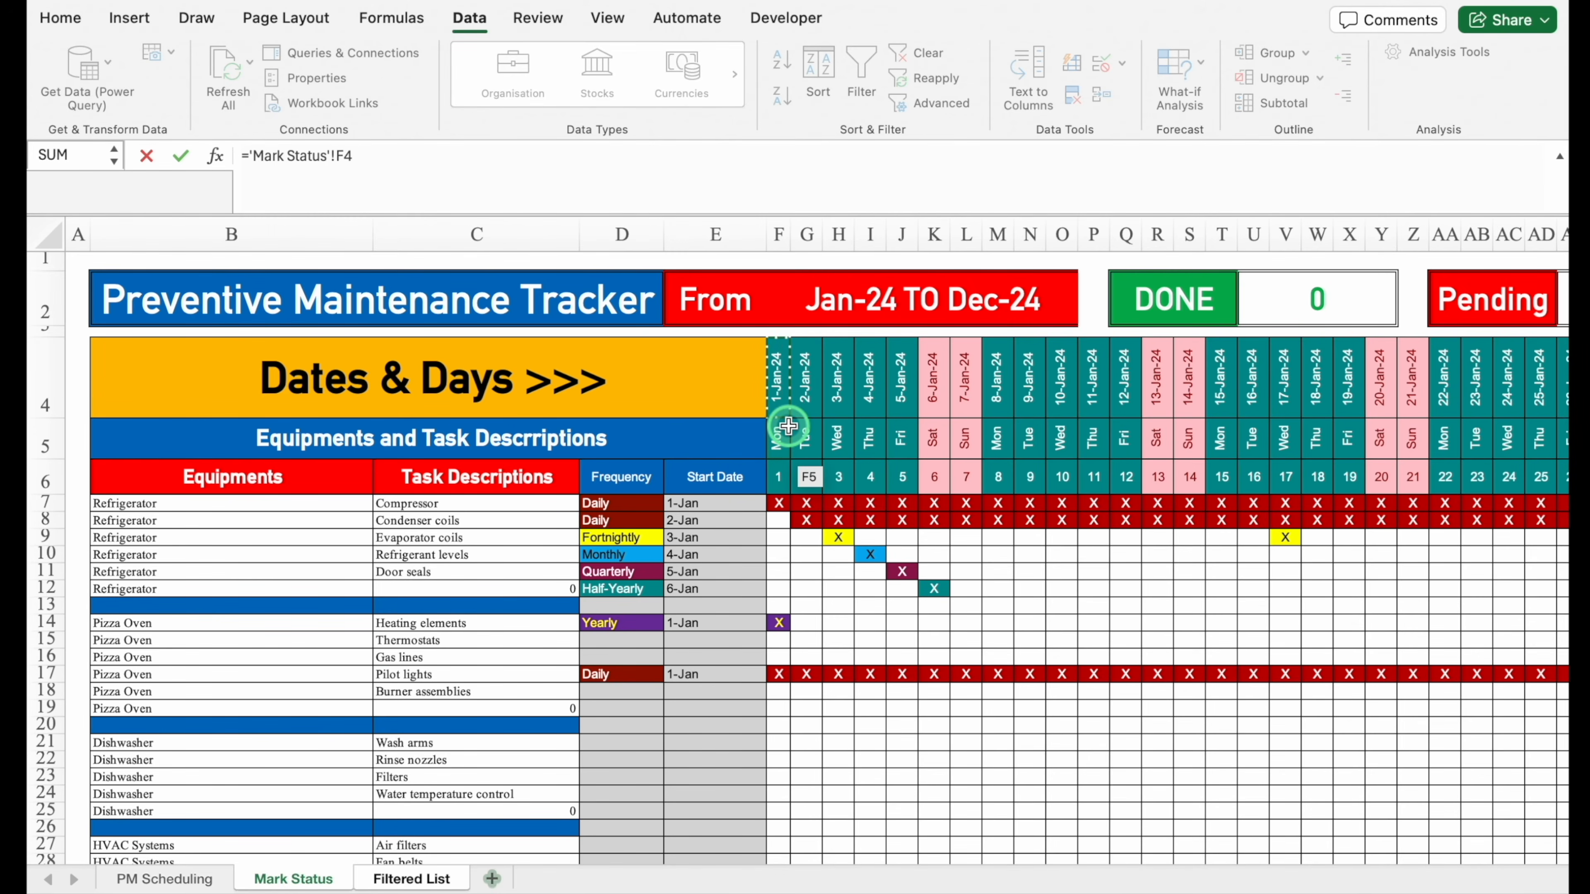
key(Return)
Clear the existing marks and the data validation from the schedule grid starting at F7 on Filtered List
drag(778, 523, 1330, 783)
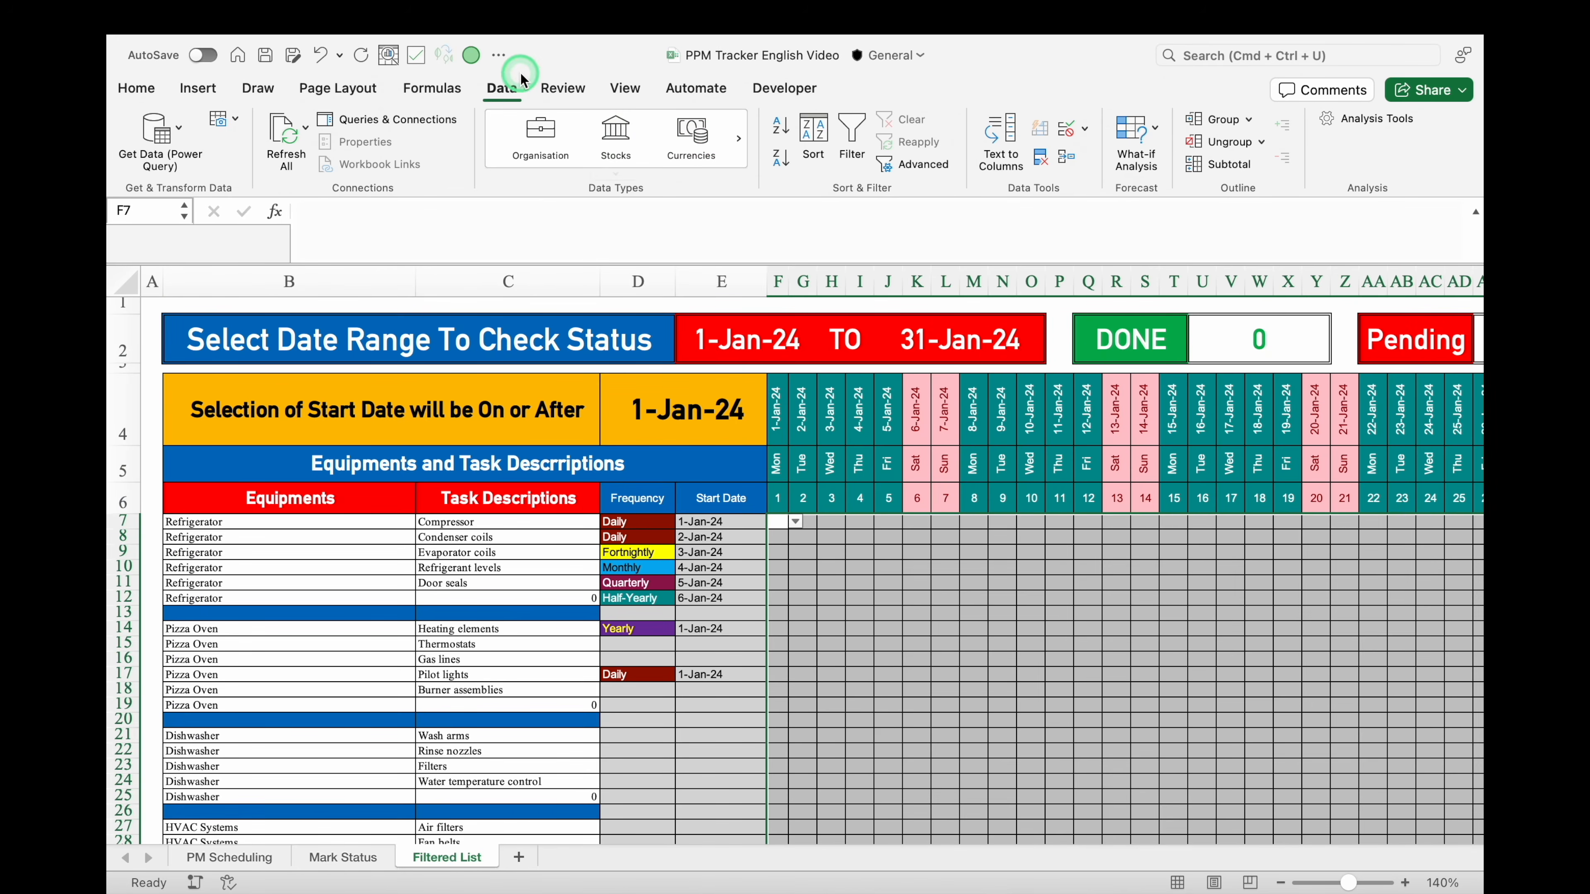
click(1083, 131)
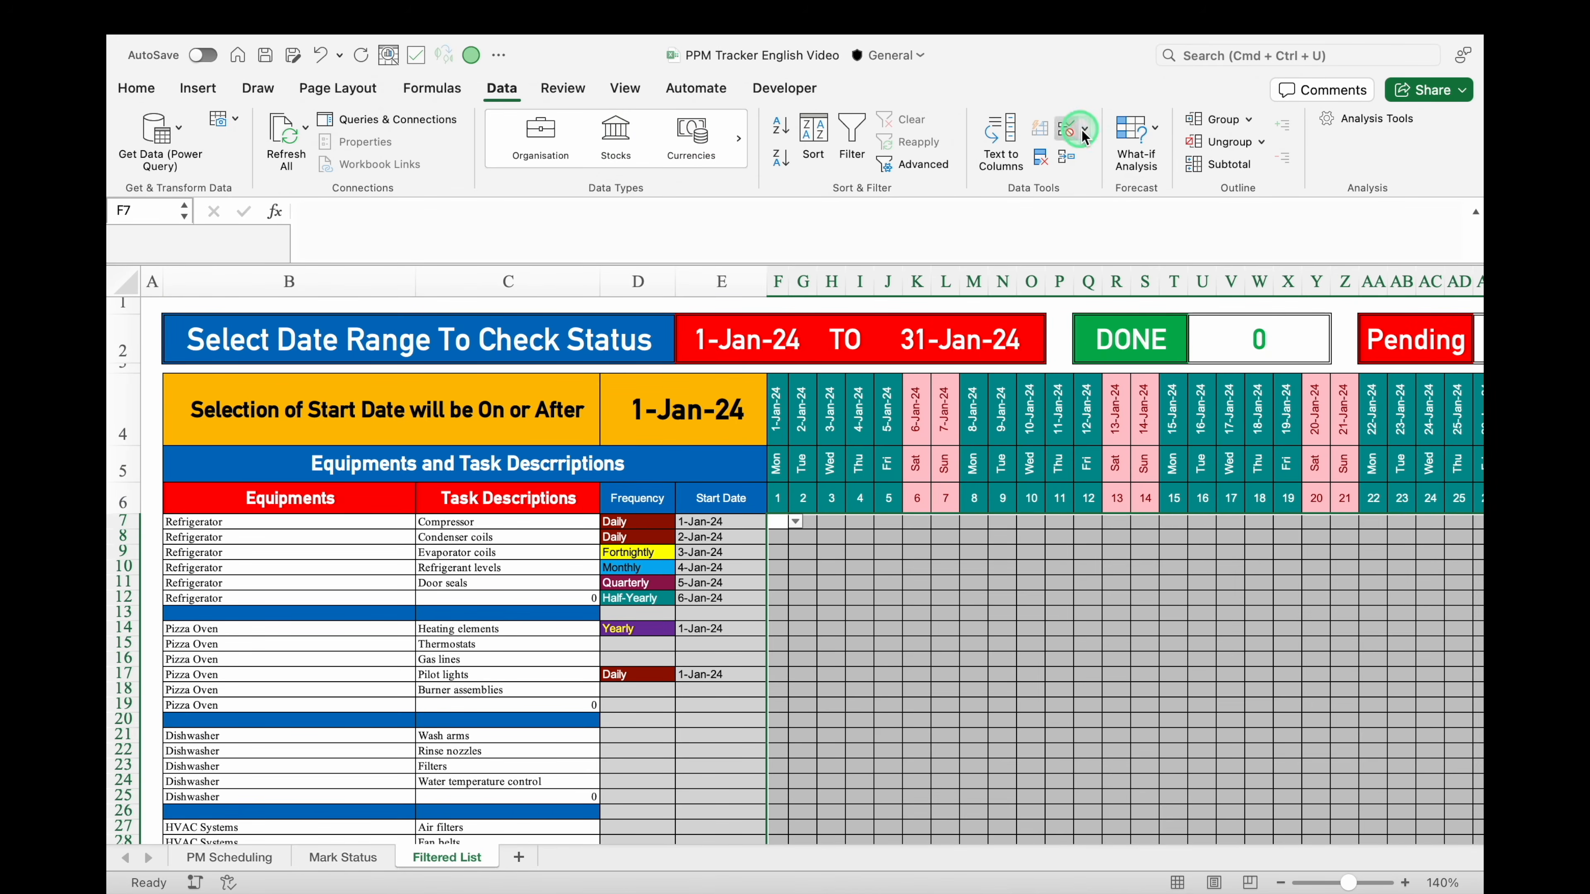
click(1102, 150)
click(575, 526)
click(575, 537)
click(1025, 542)
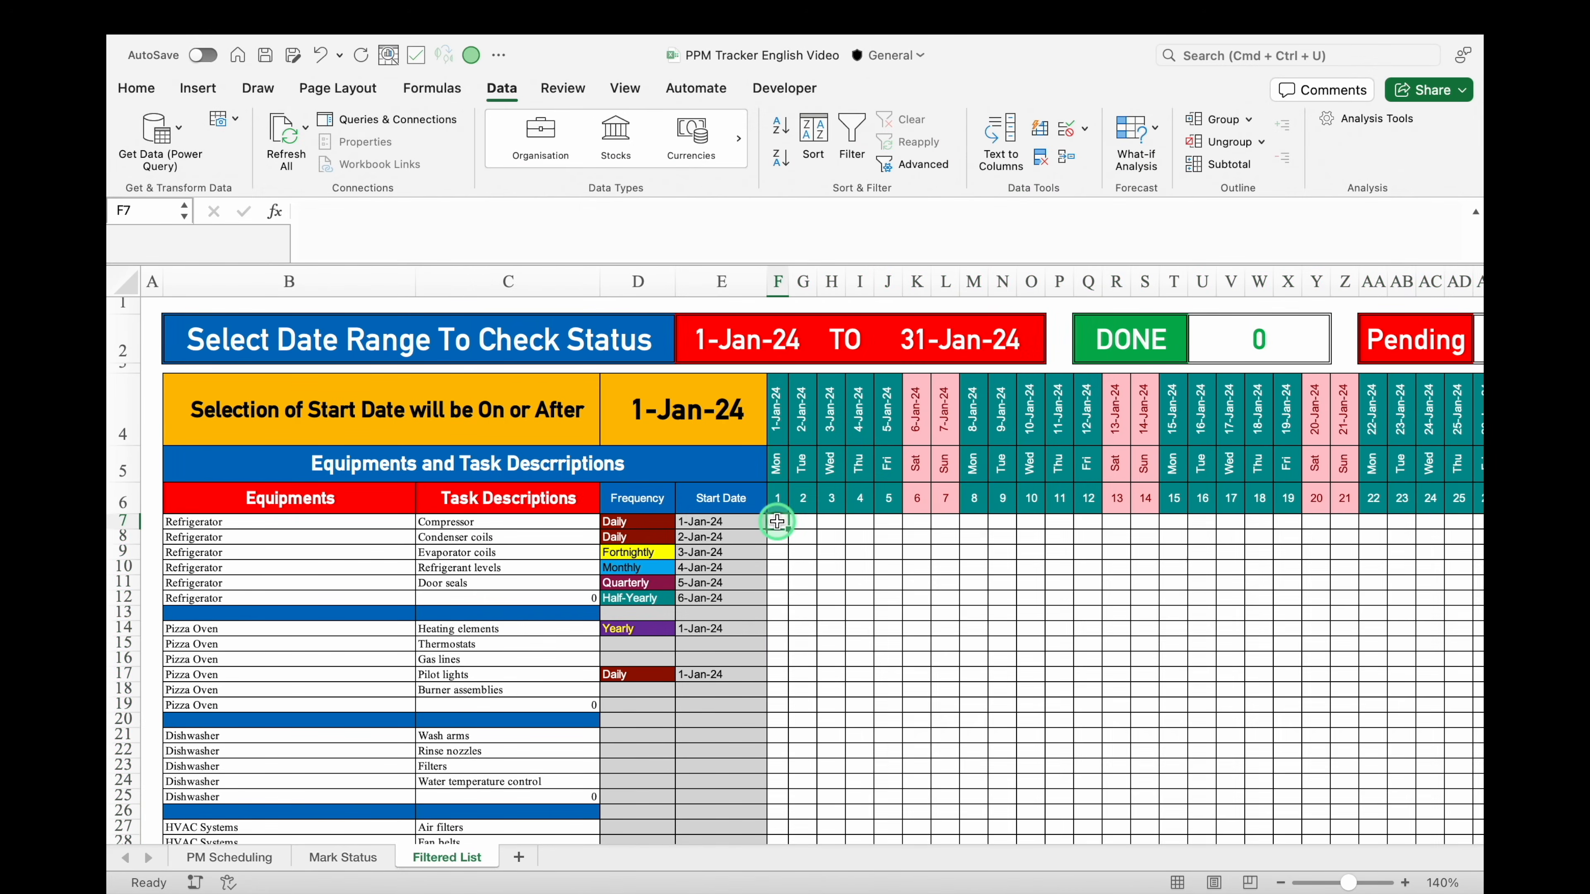
Begin a FILTER formula in F7 of Filtered List with the absolute array 'Mark Status'!$F$7:$NF$72
click(824, 595)
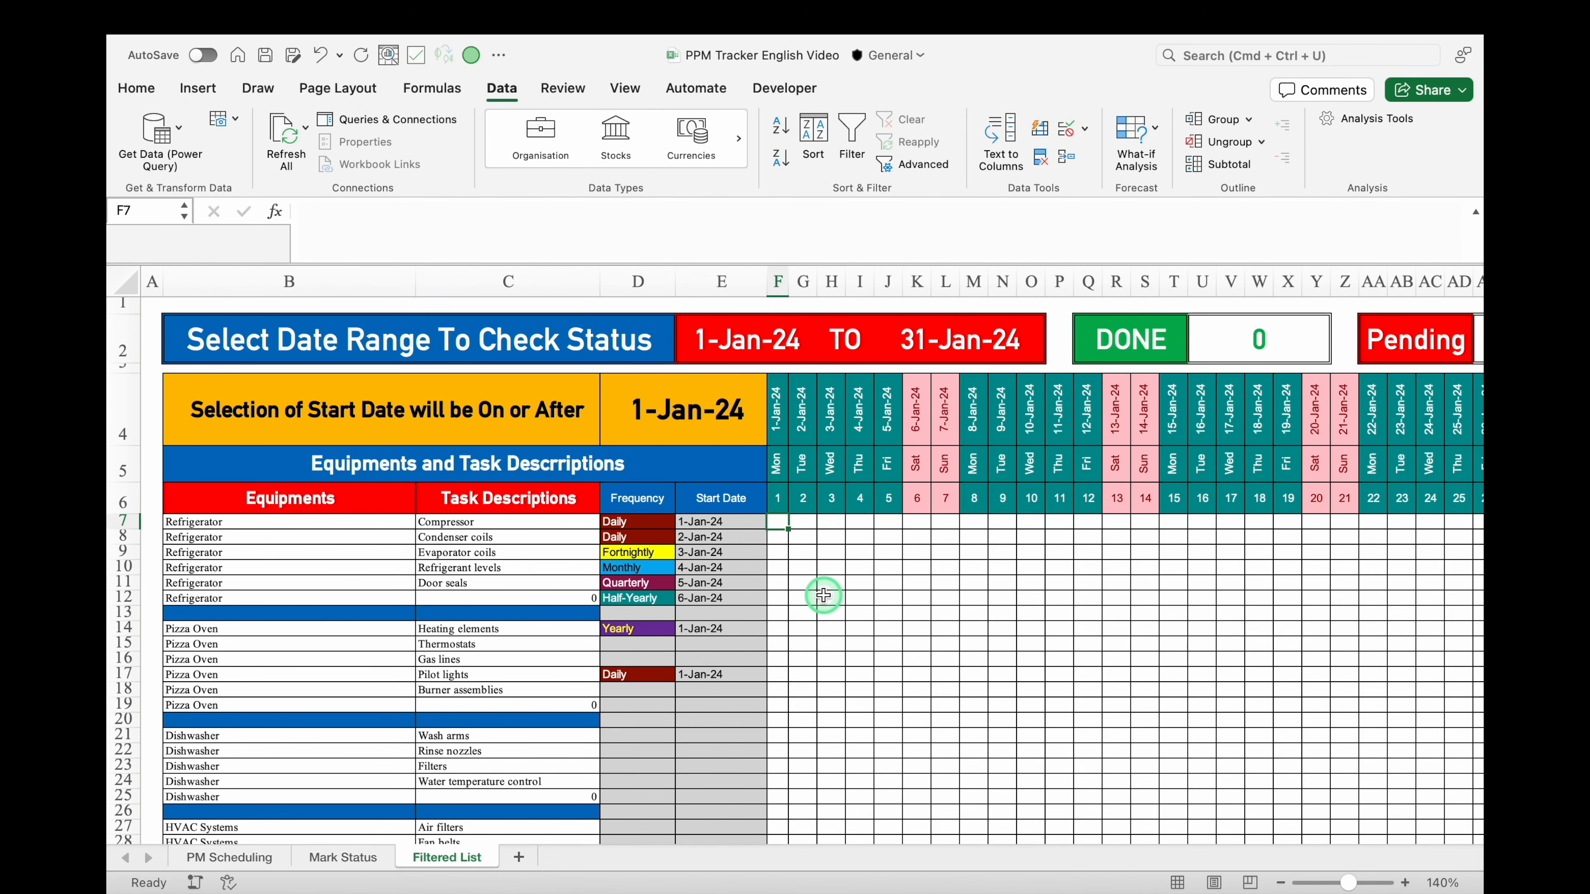
text(=)
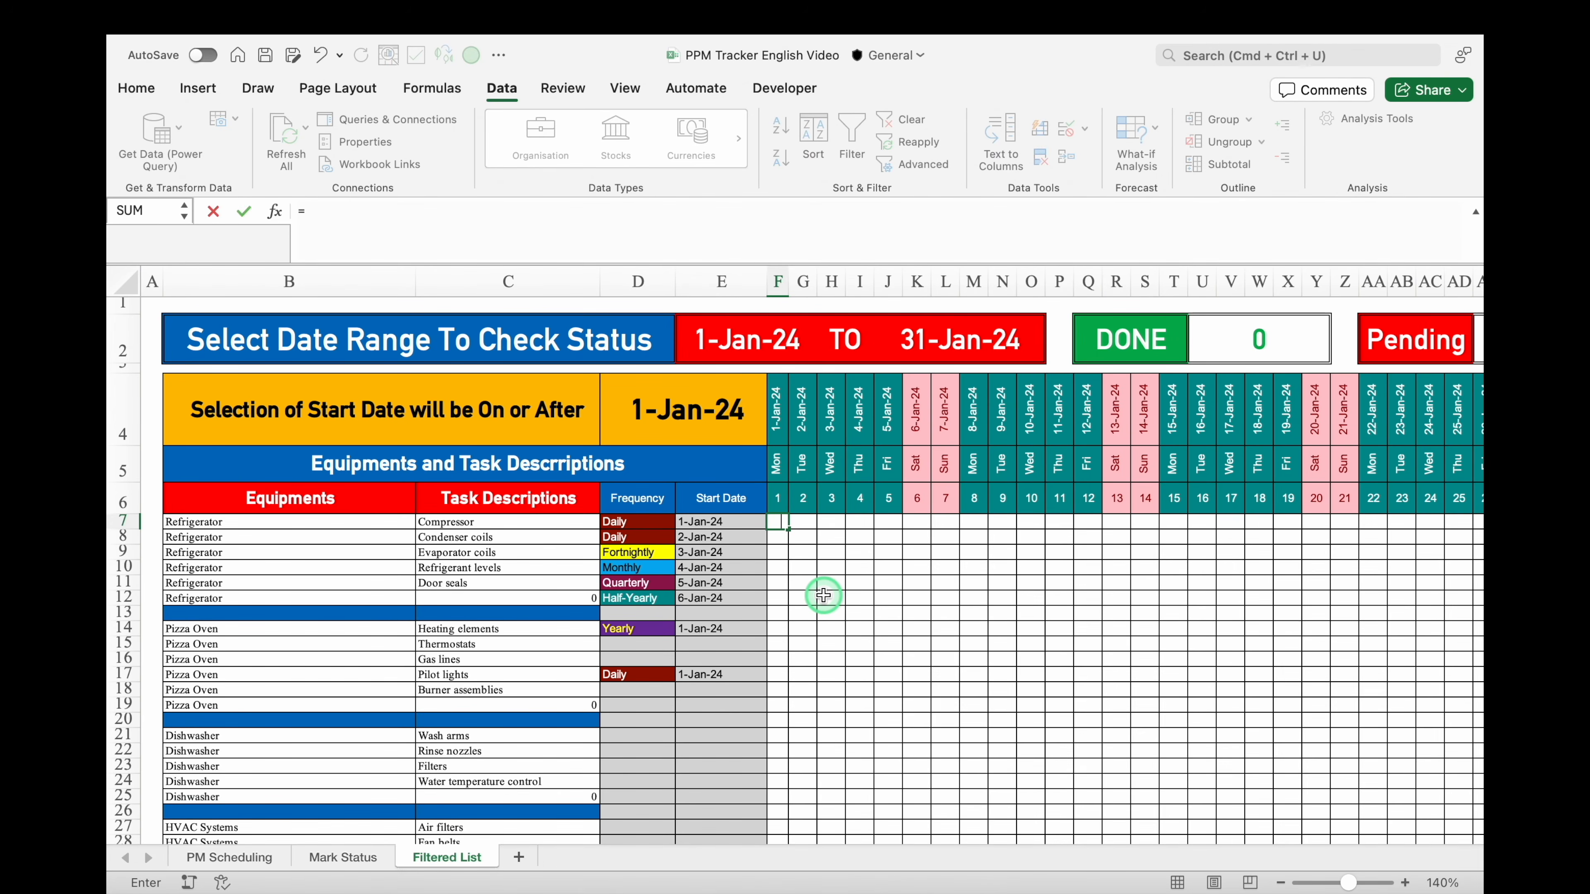
text(FILTER()
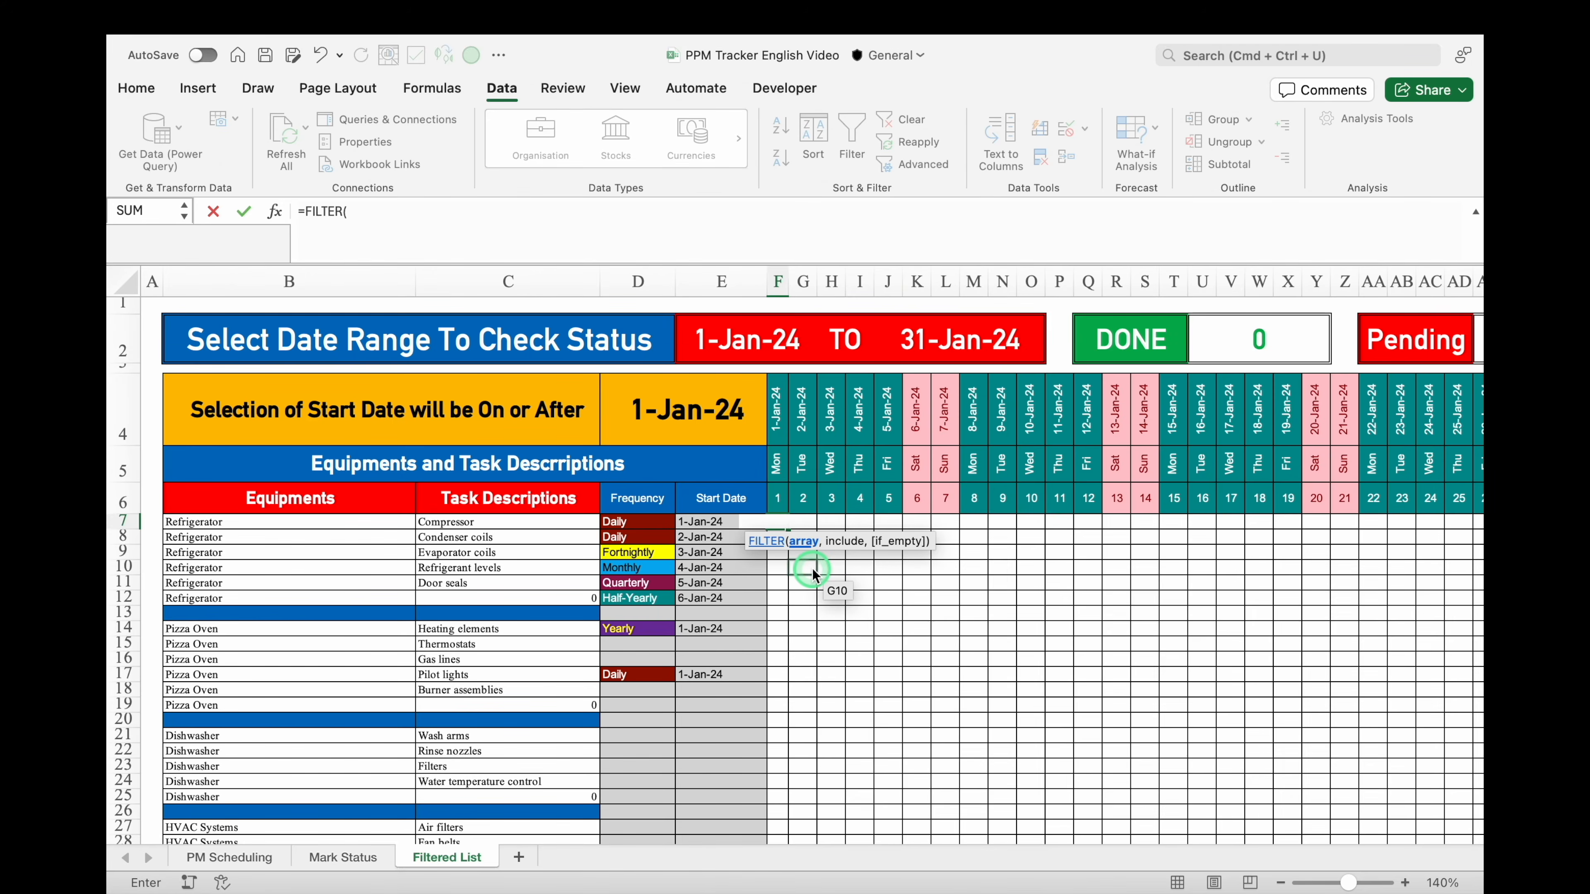
click(343, 856)
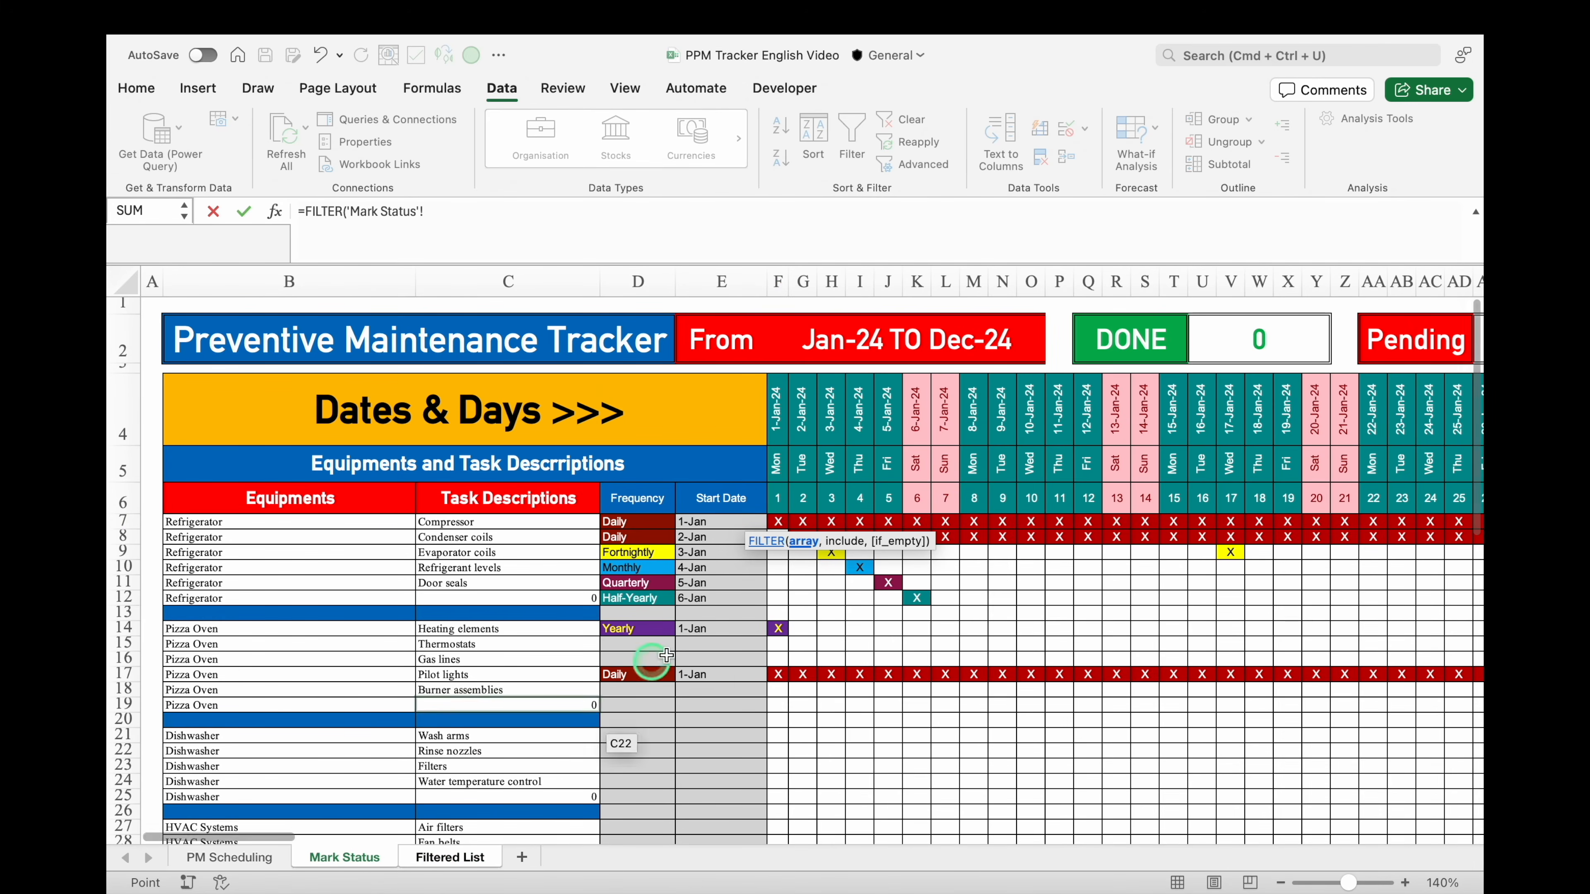
drag(783, 521, 1441, 794)
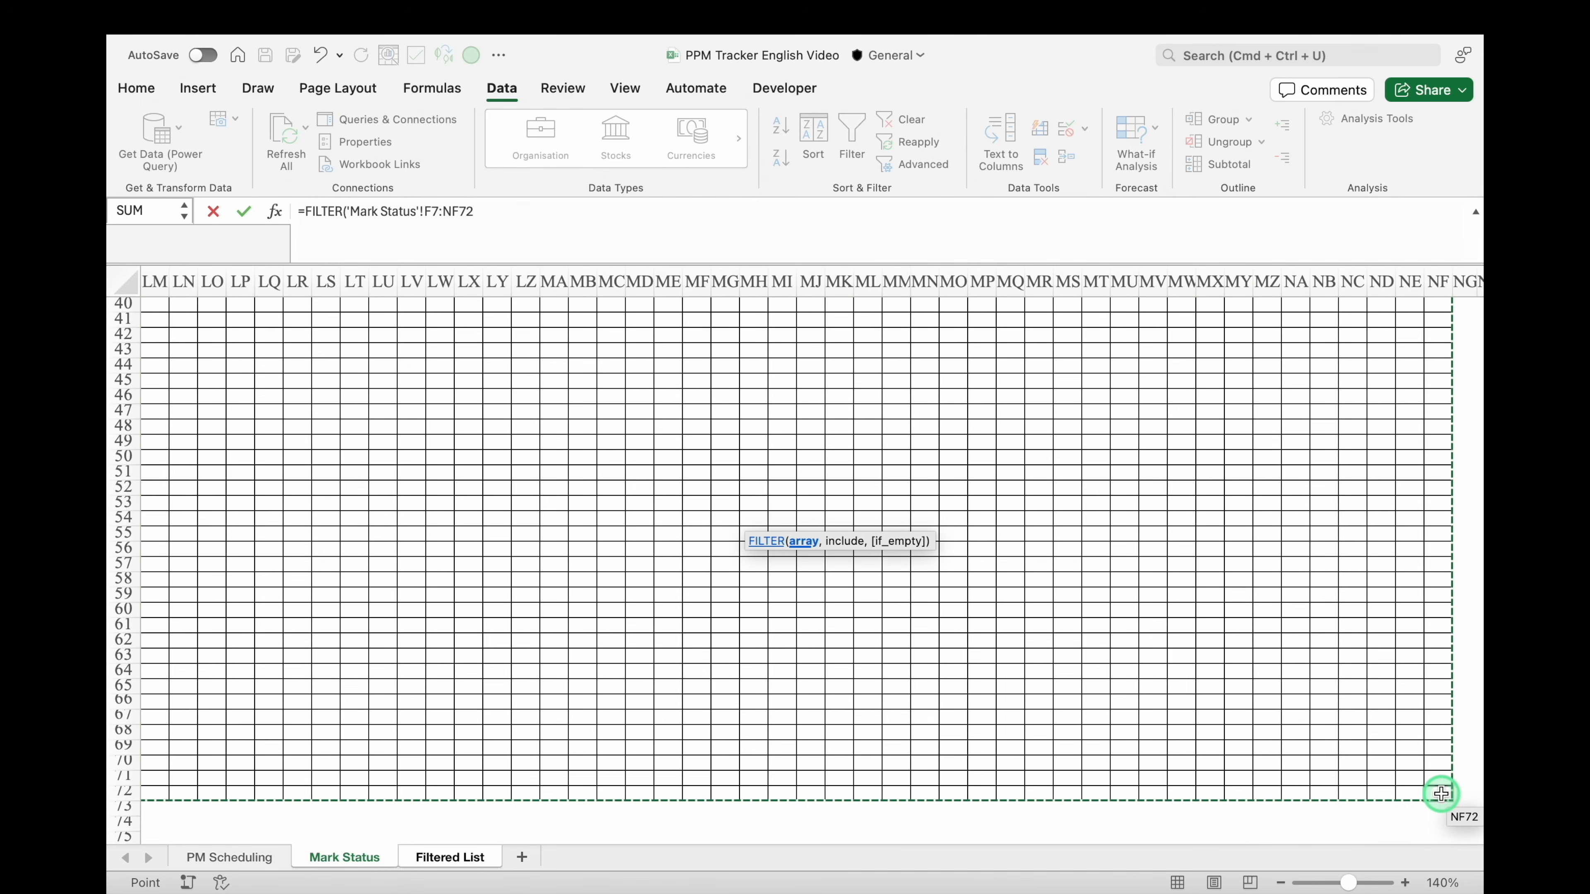
key(F4)
text(,)
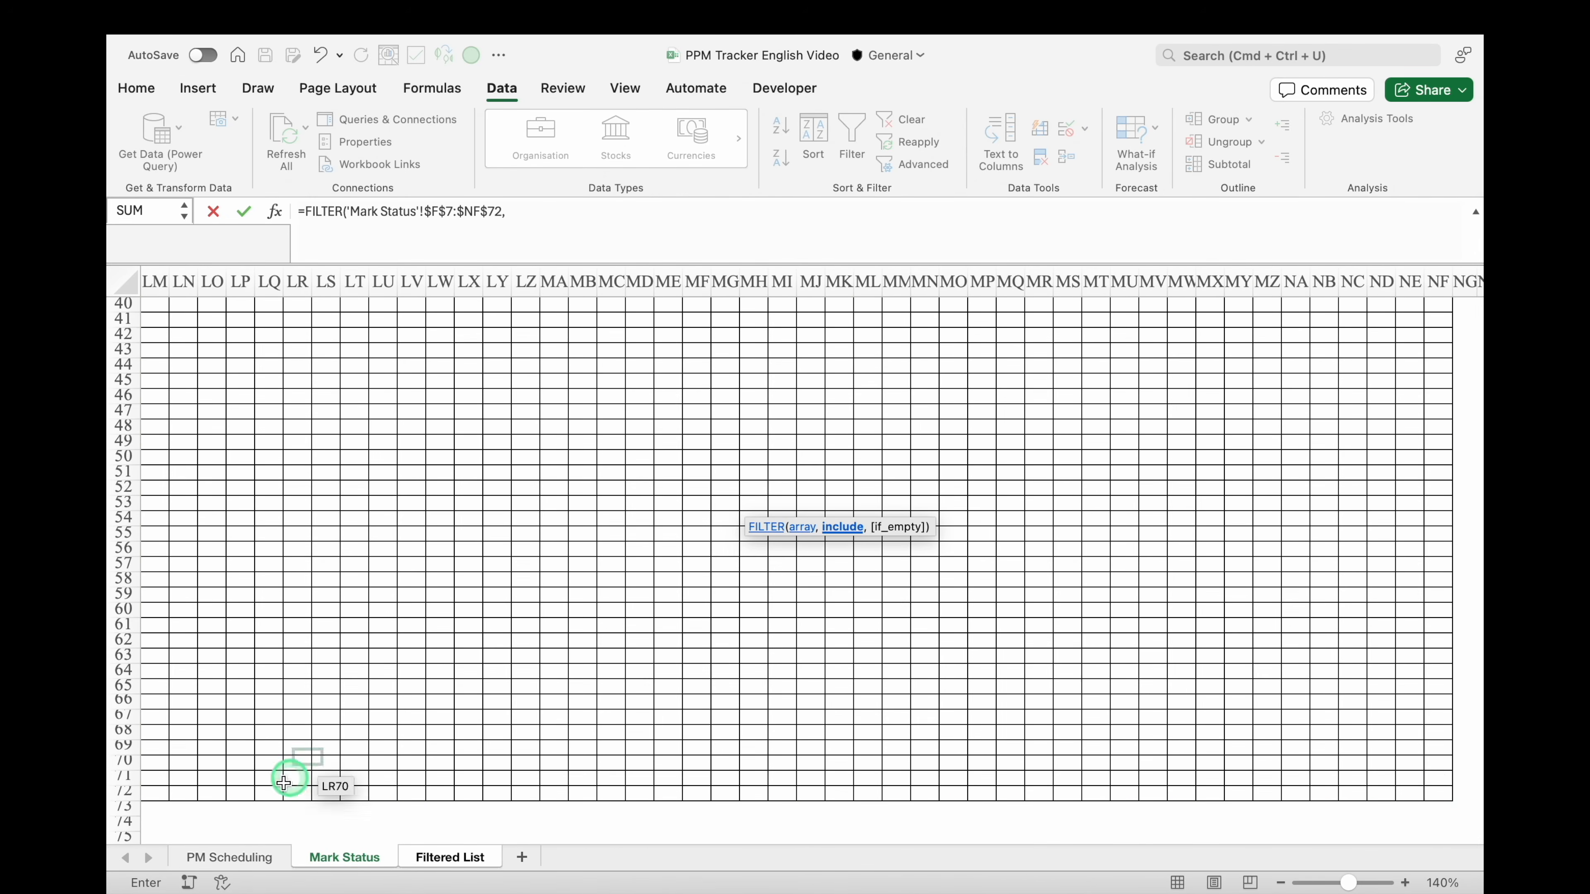
Add the include condition 'PM Scheduling'!F$4:$NF$4>='Filtered List'!$E$2 to the FILTER formula
click(235, 864)
drag(779, 407, 1438, 410)
click(608, 216)
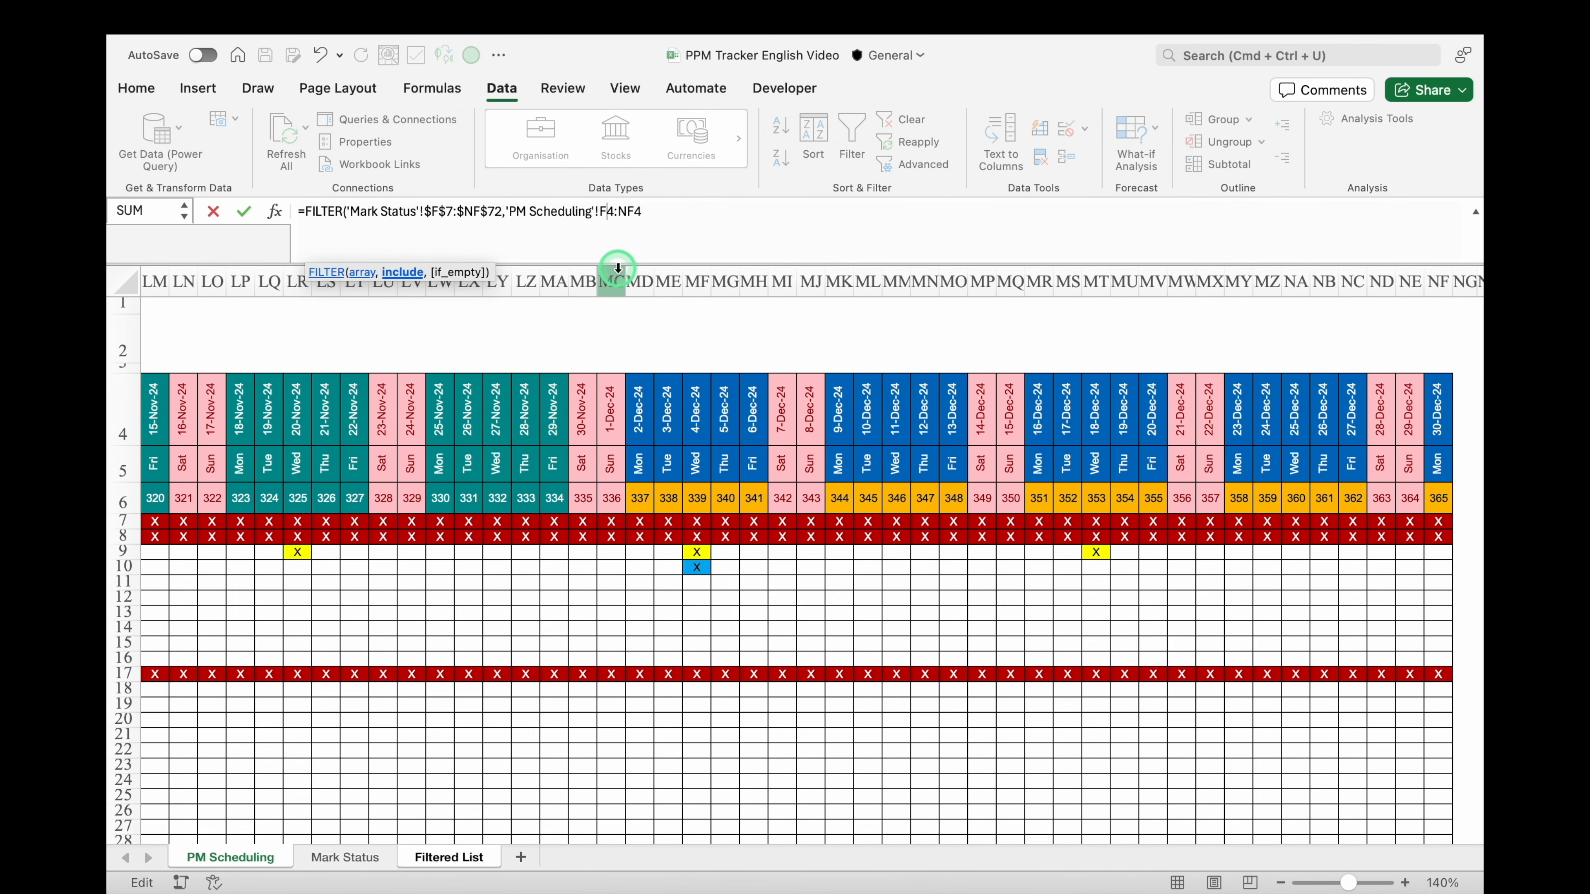
text($)
click(650, 211)
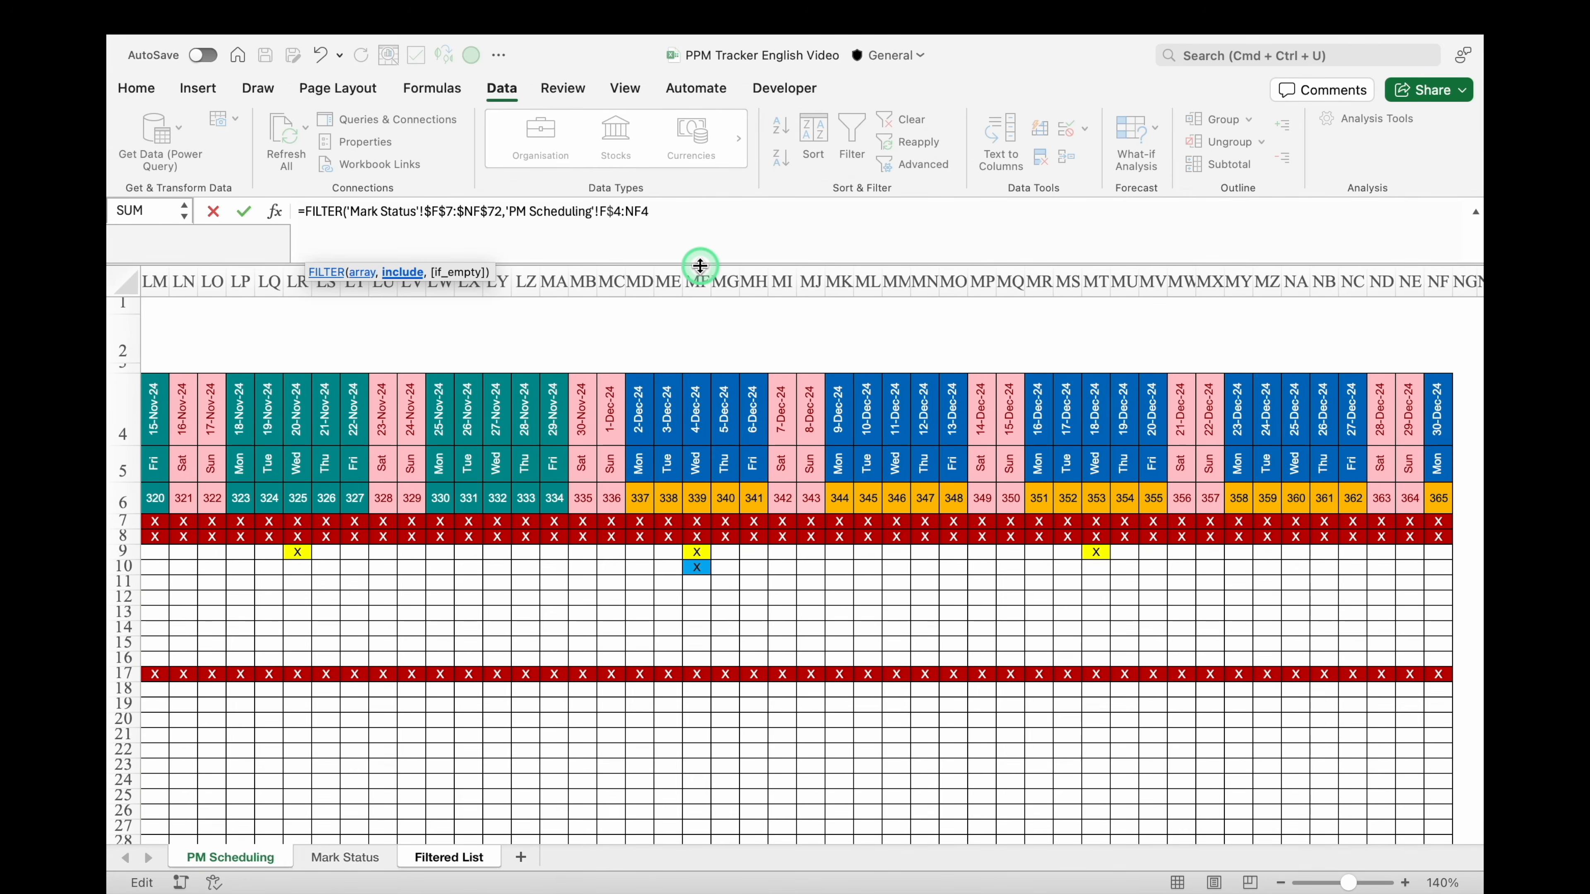
key(F4)
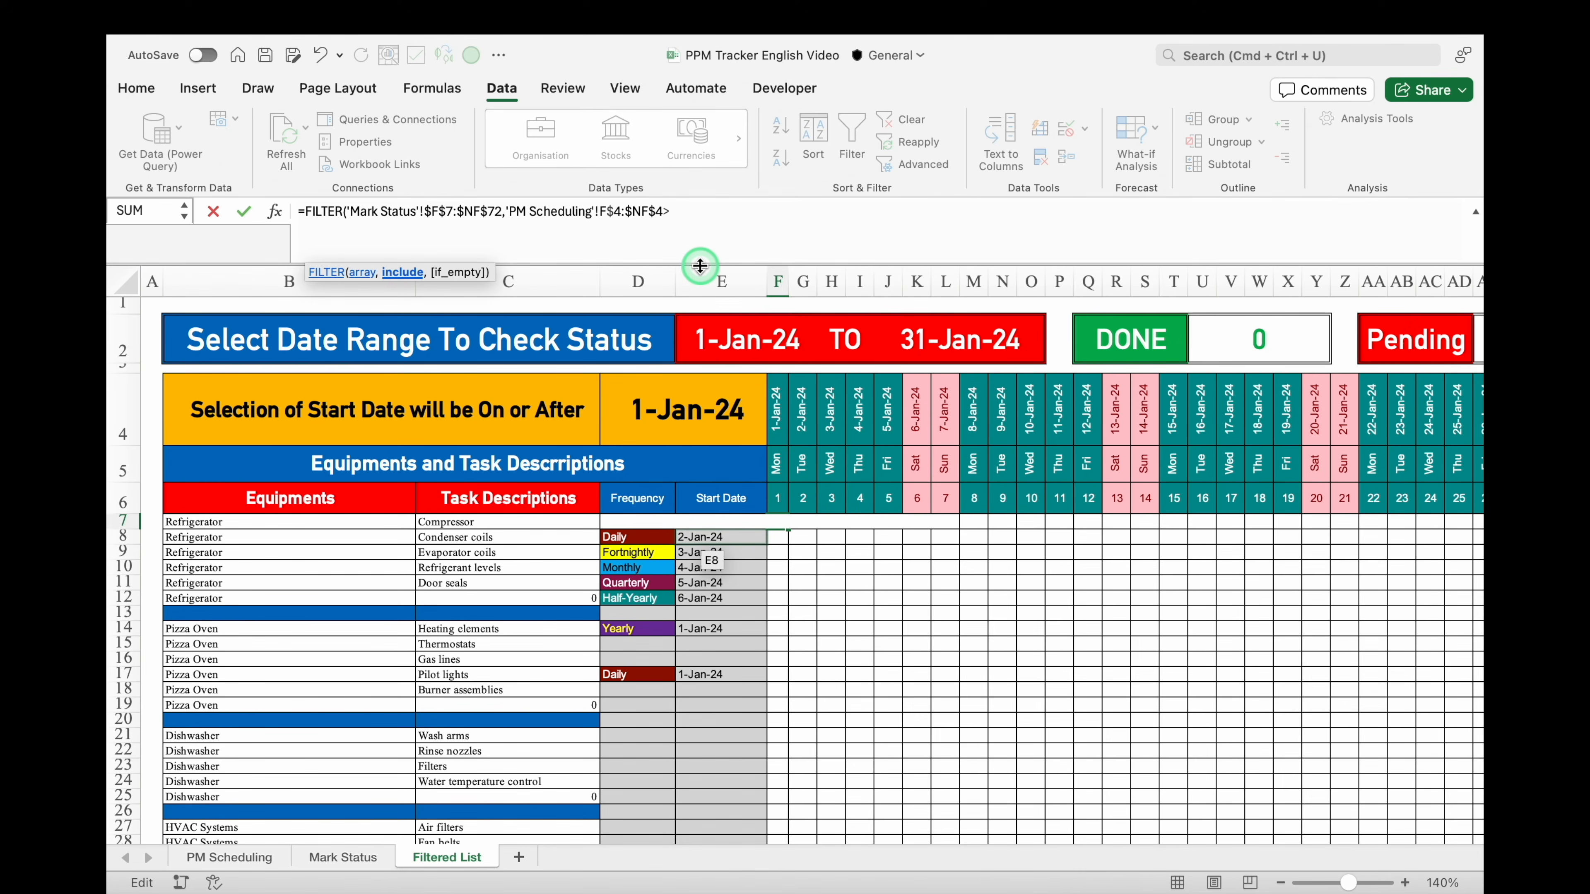
click(734, 335)
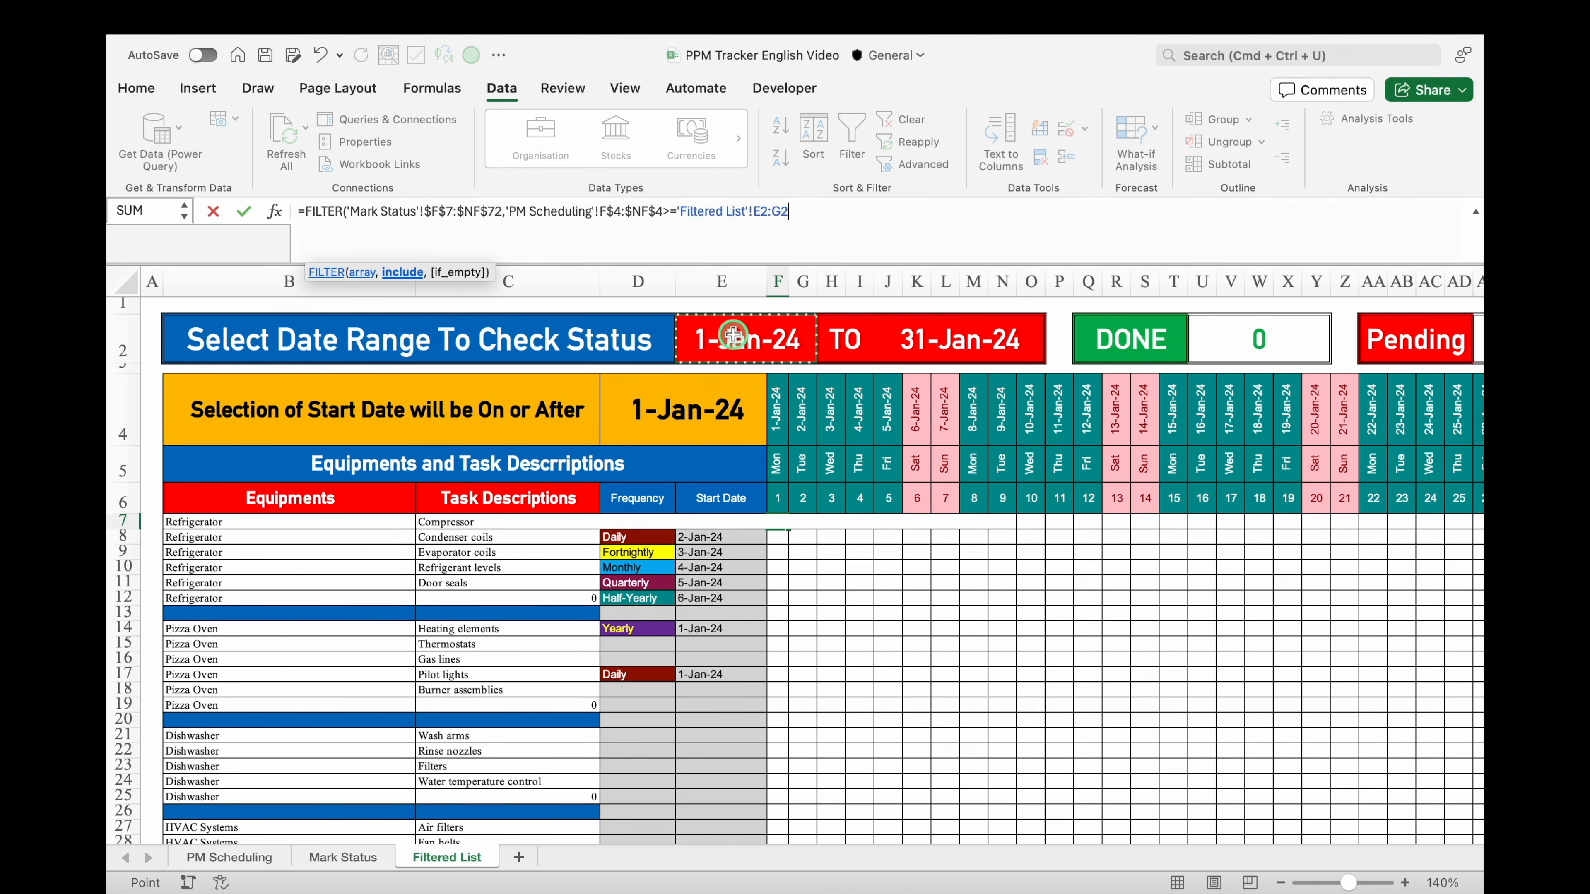
click(816, 245)
key(BackSpace)
key(BackSpace)
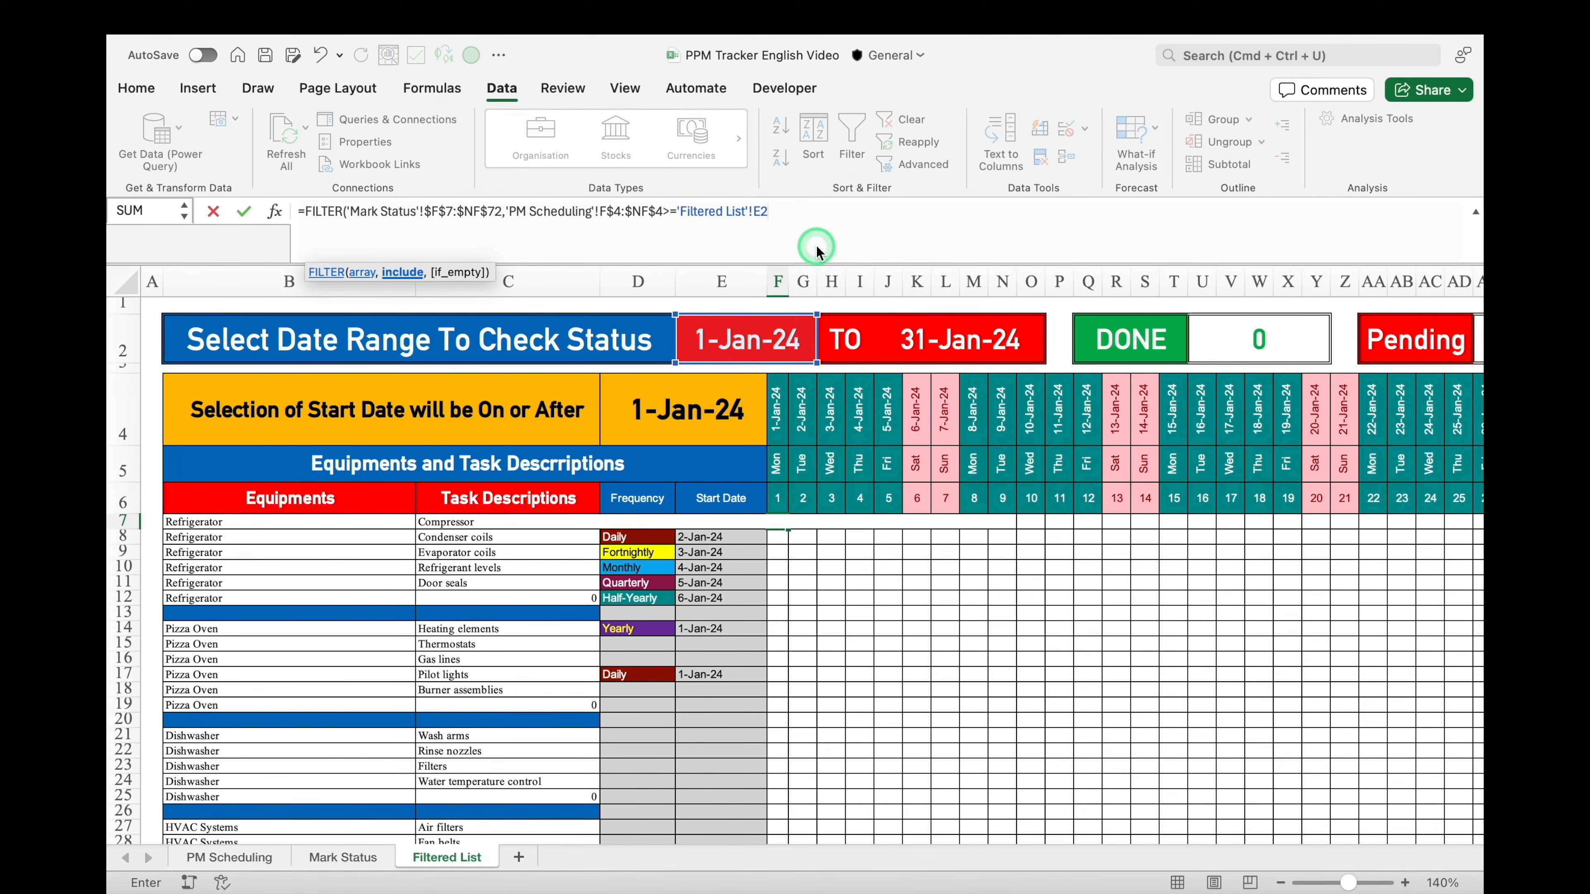
key(F4)
text())
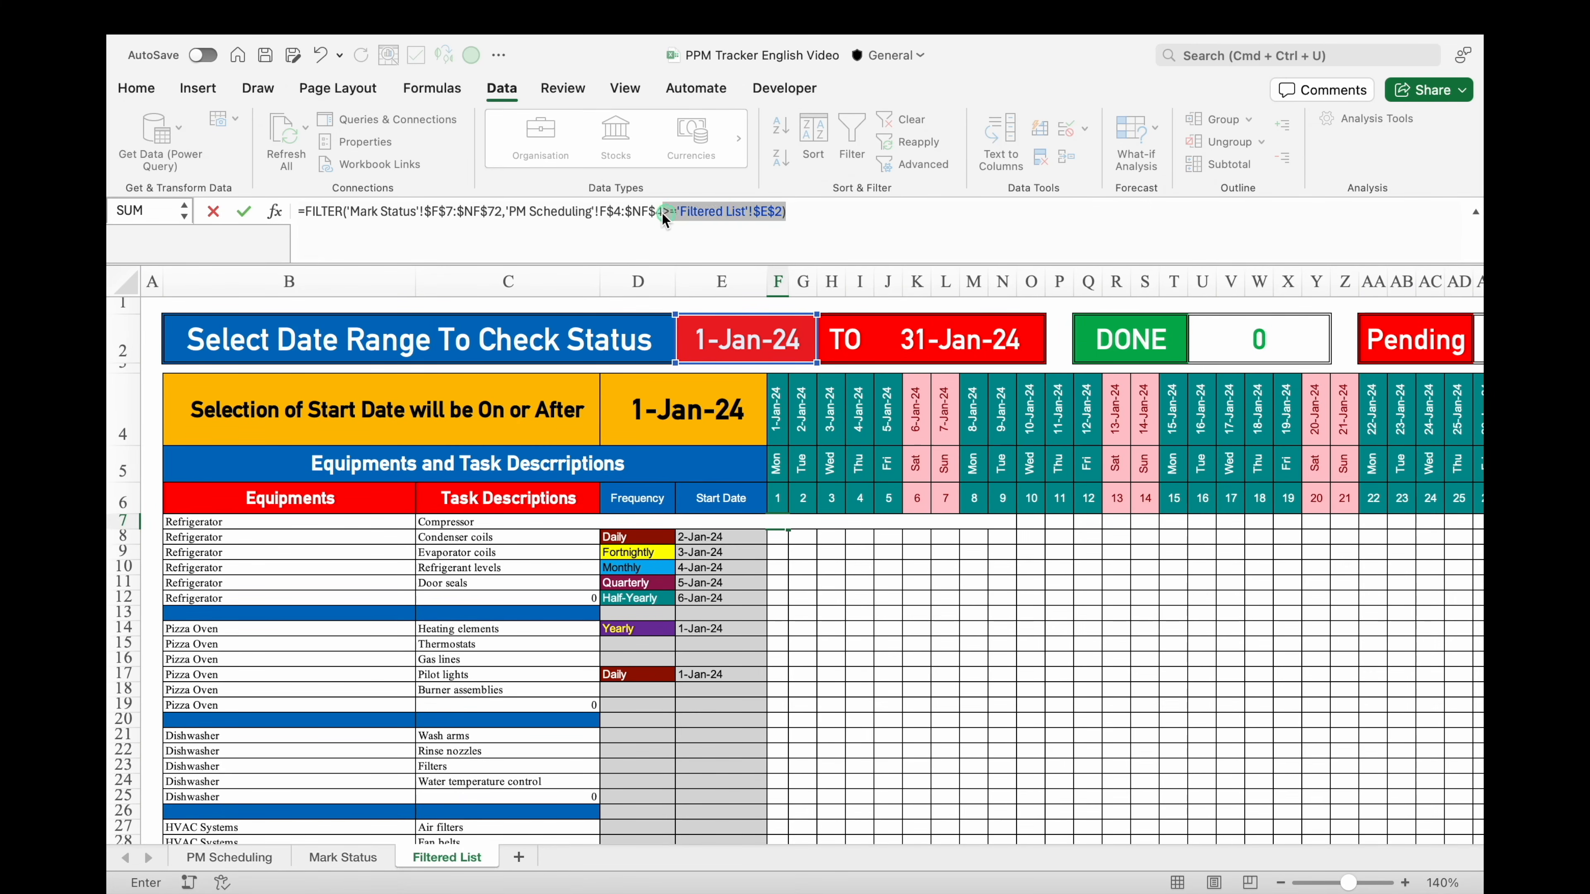
Multiply the condition by a pasted copy of itself that refers to the end date cell 'Filtered List'!$K$2
drag(512, 216, 511, 216)
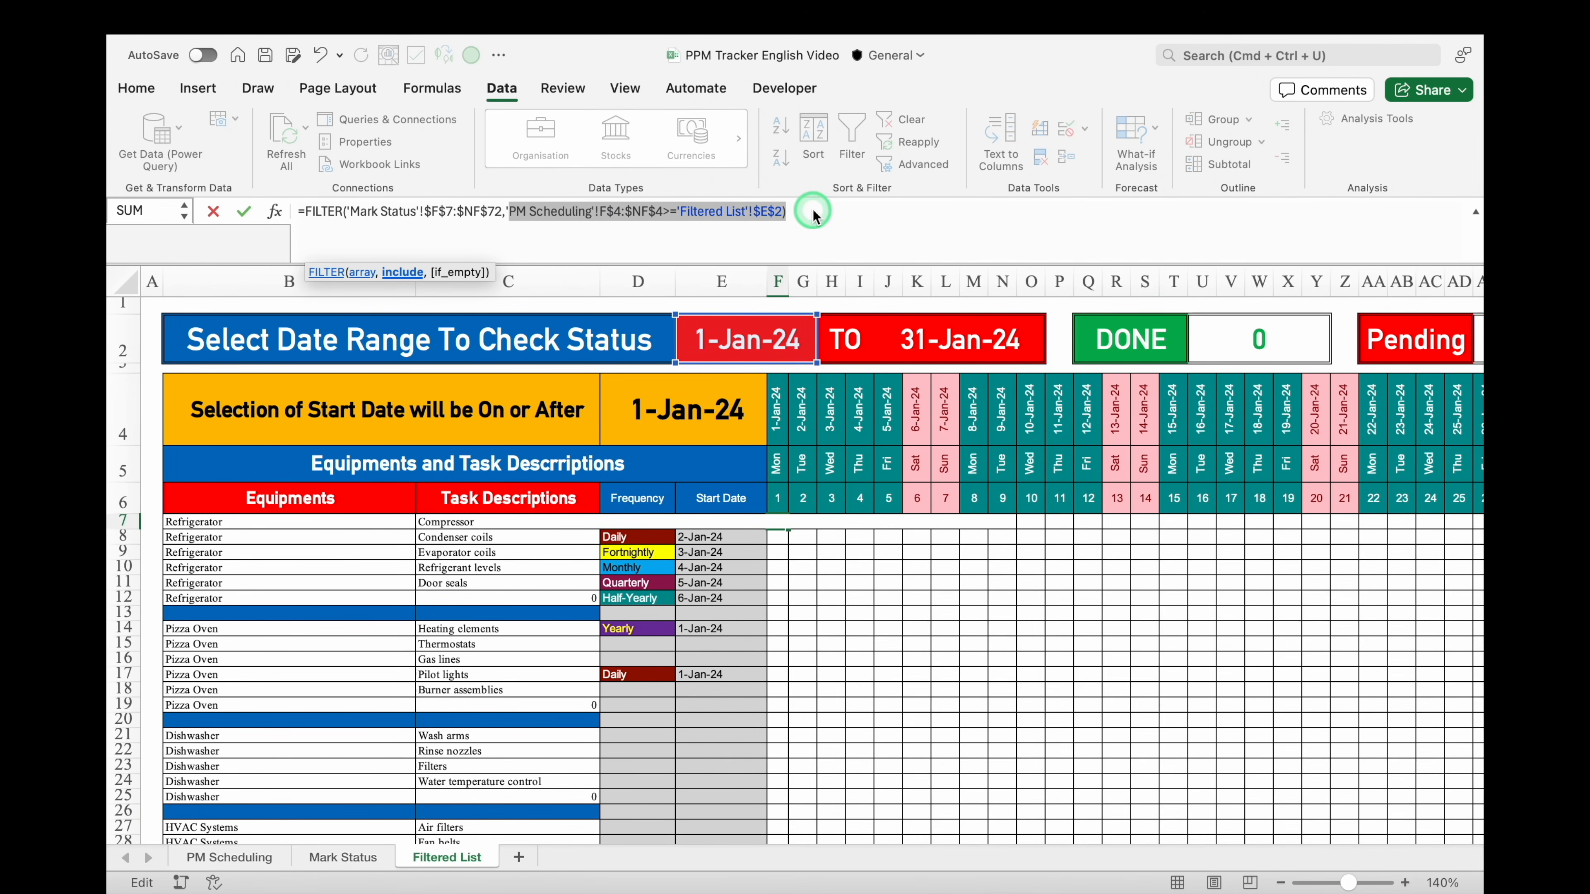
click(841, 235)
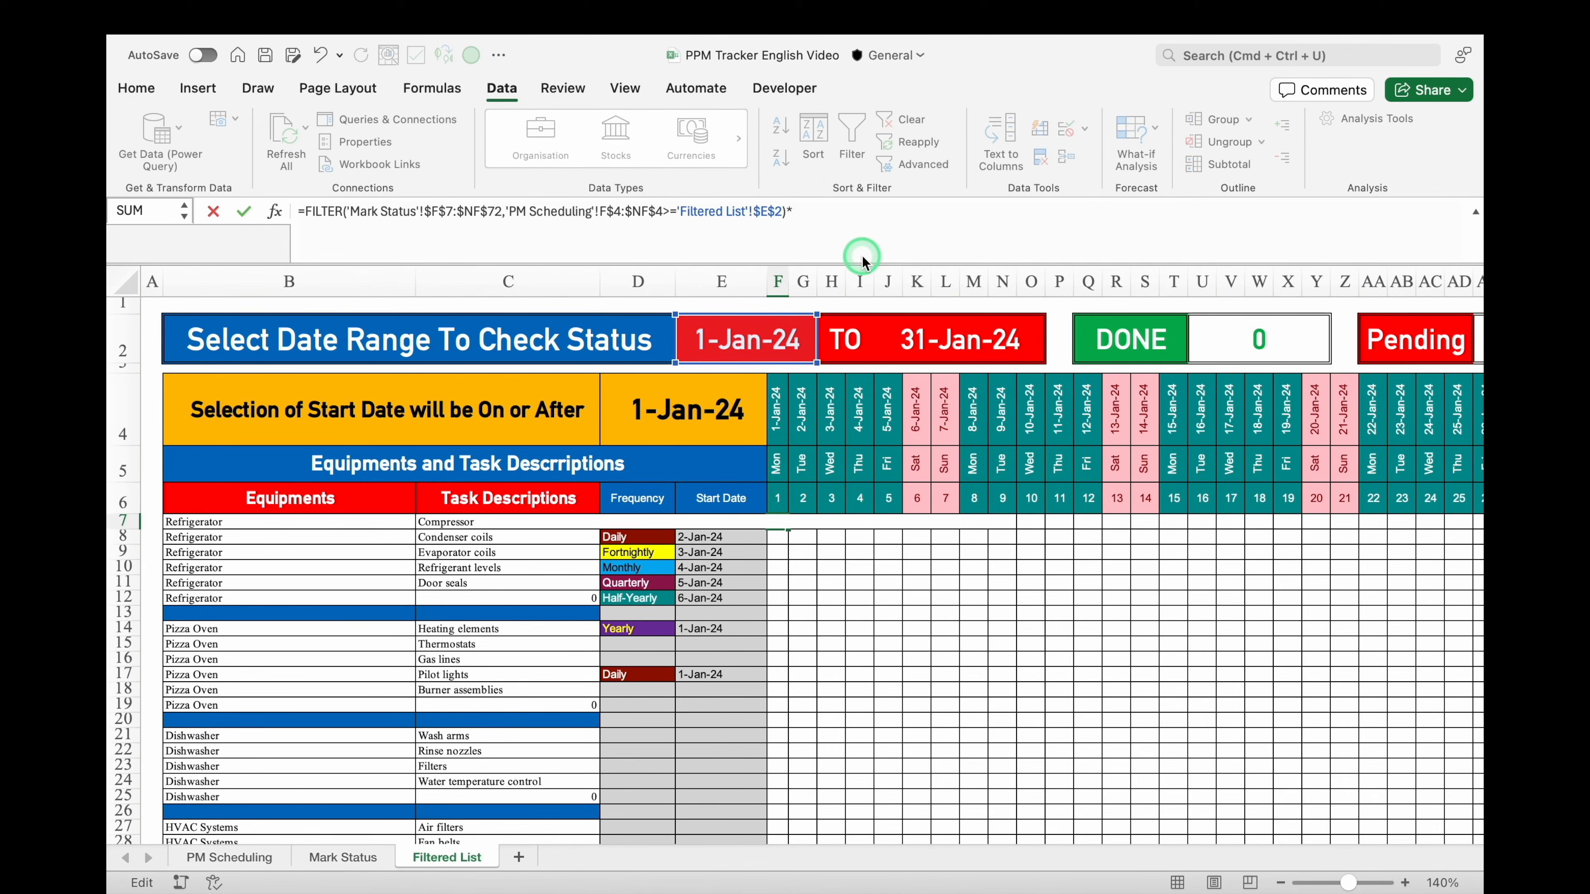
key(super+v)
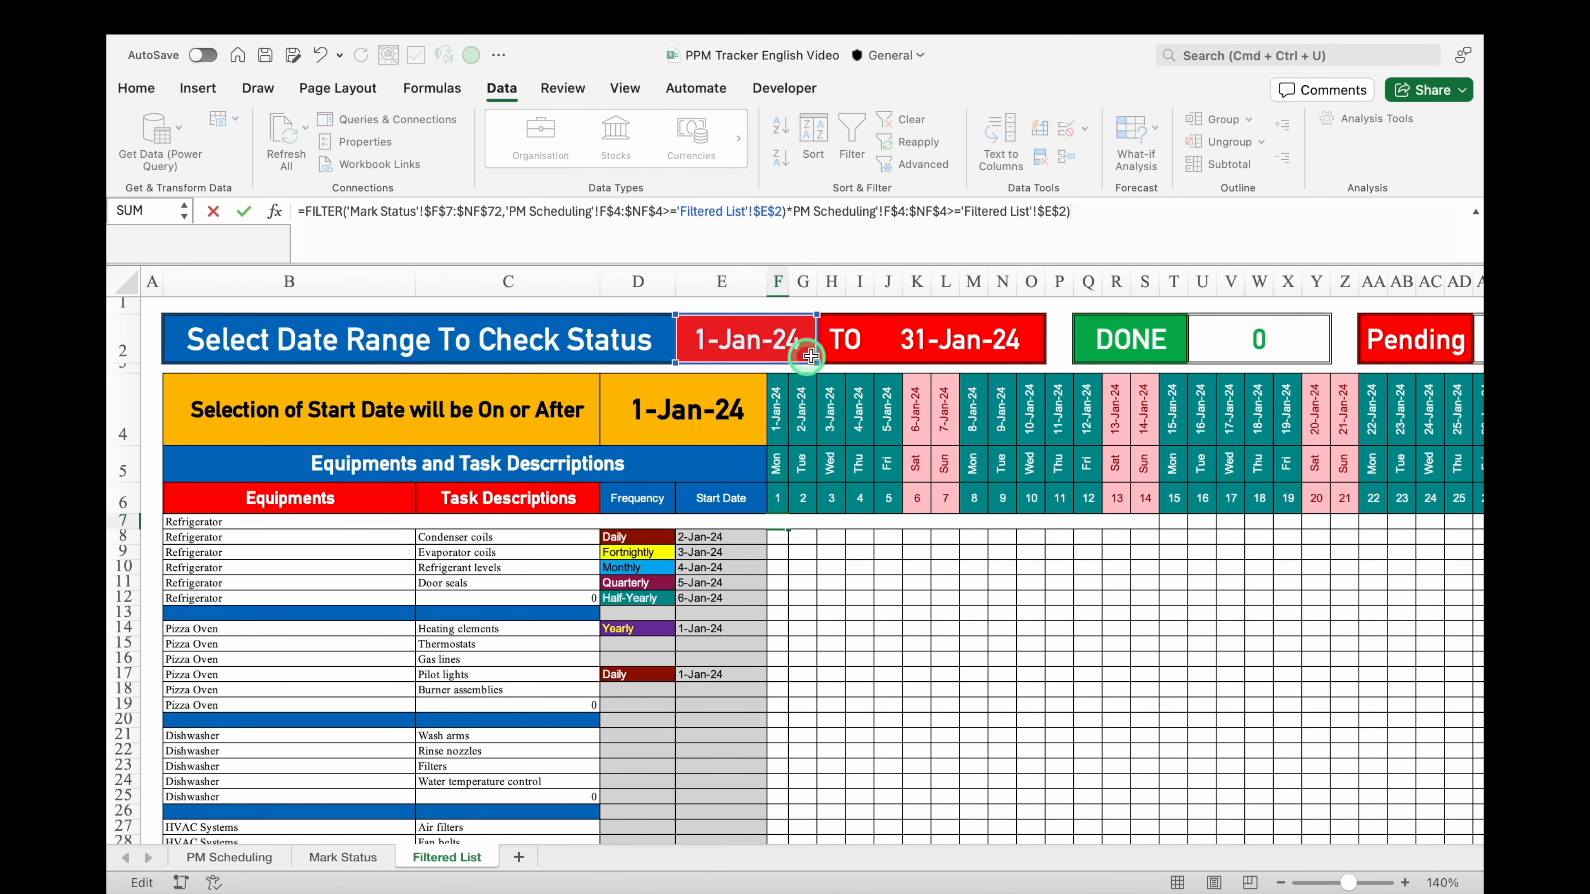
click(1053, 211)
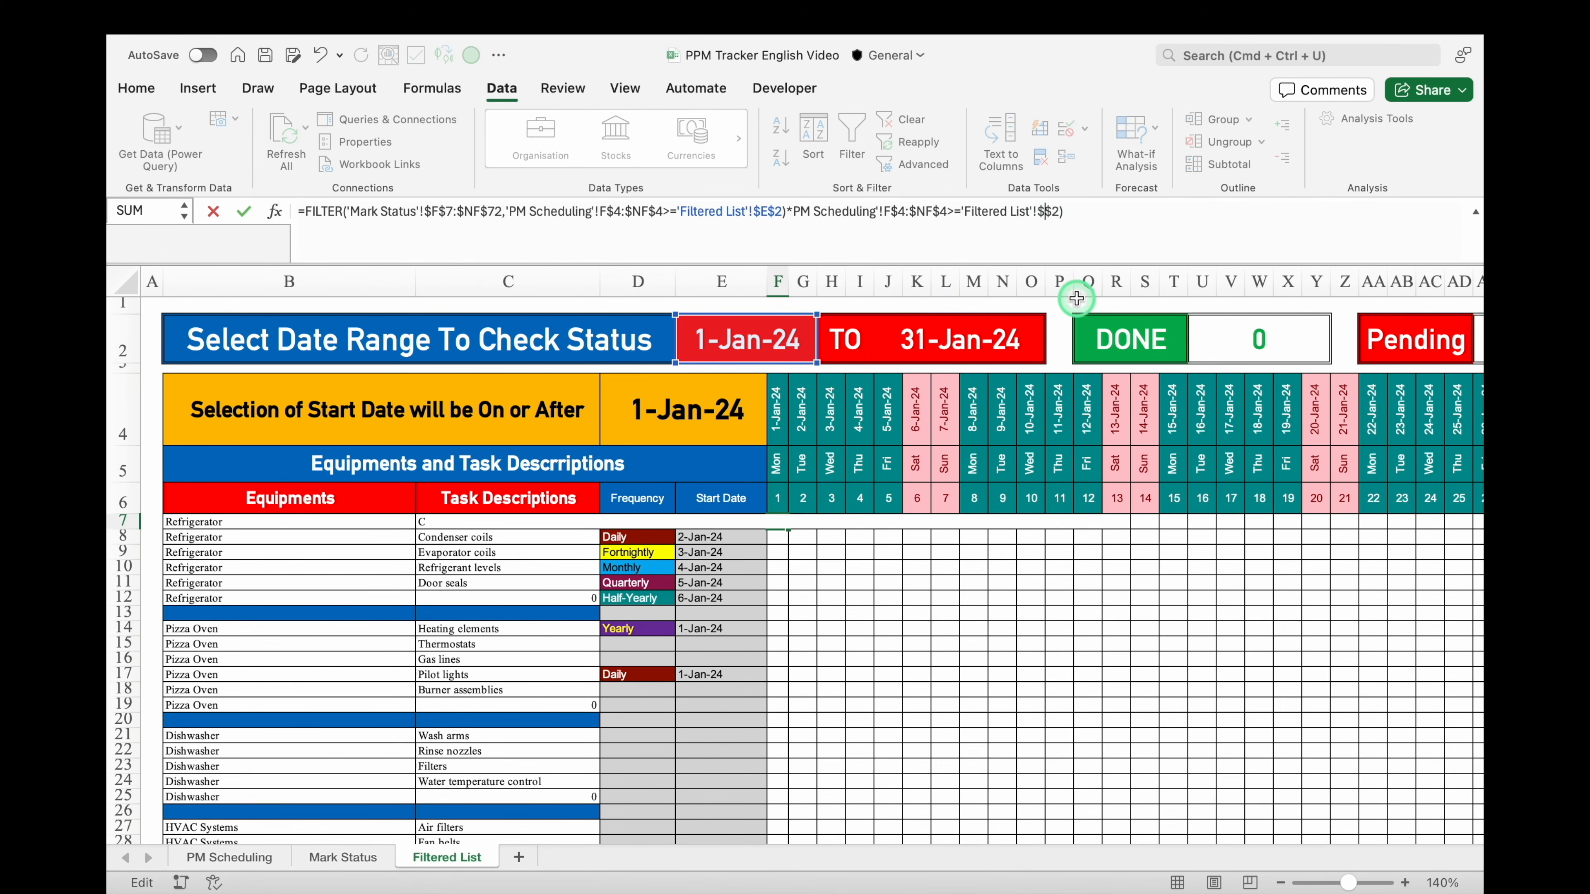
text(K)
Wrap the FILTER formula in IFERROR with "" as fallback and complete it with bracketed date conditions >= $E$2 and <= $J$2
click(304, 211)
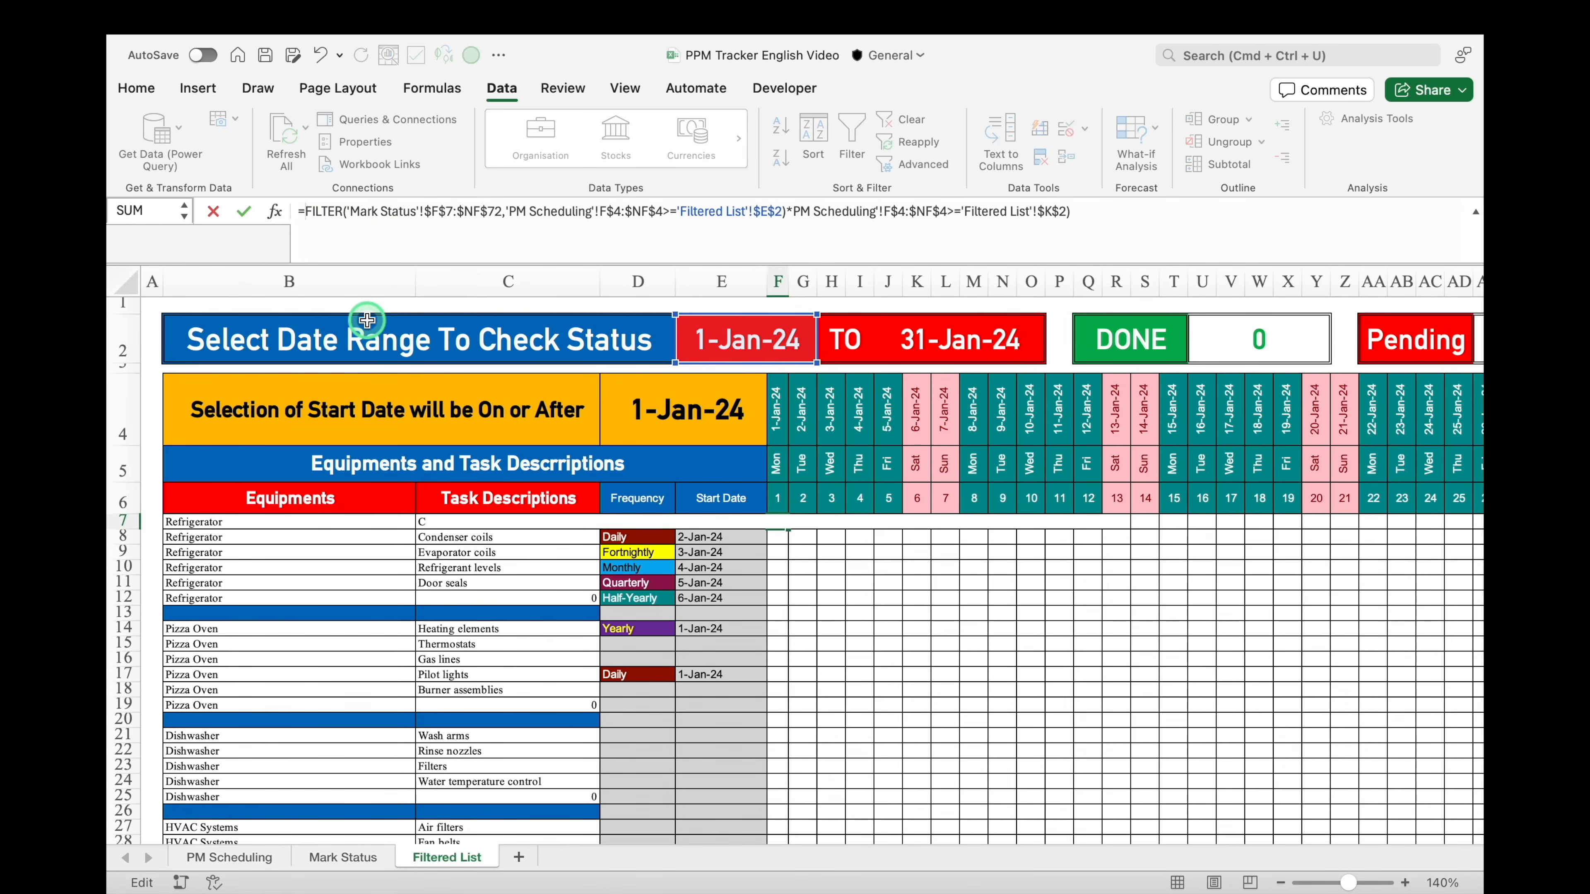
text(IFE)
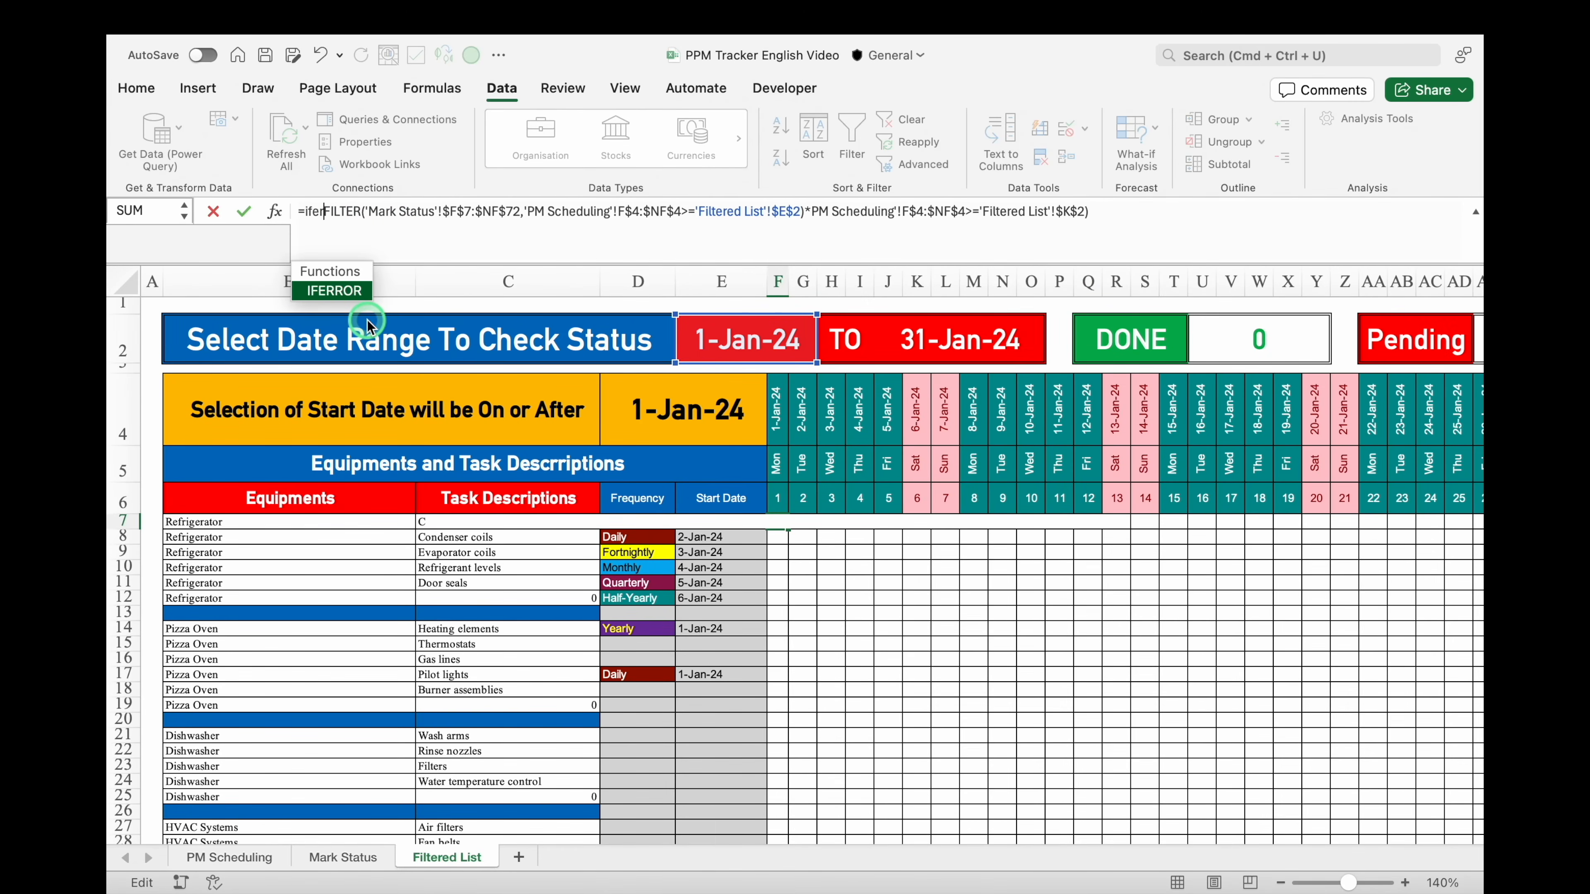
double_click(378, 279)
click(1147, 213)
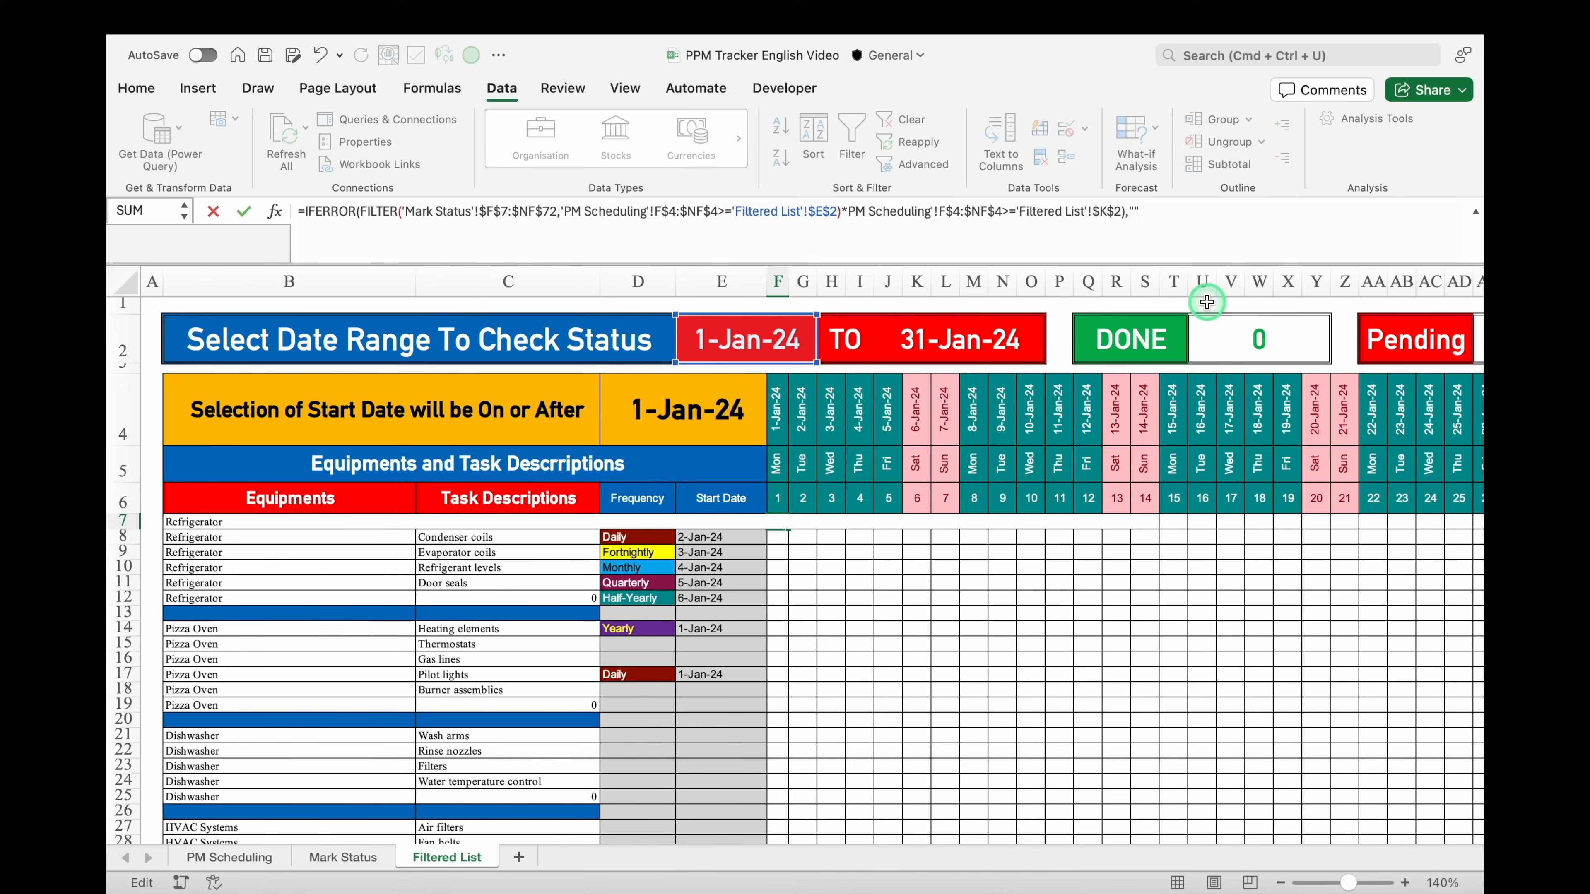
click(1070, 217)
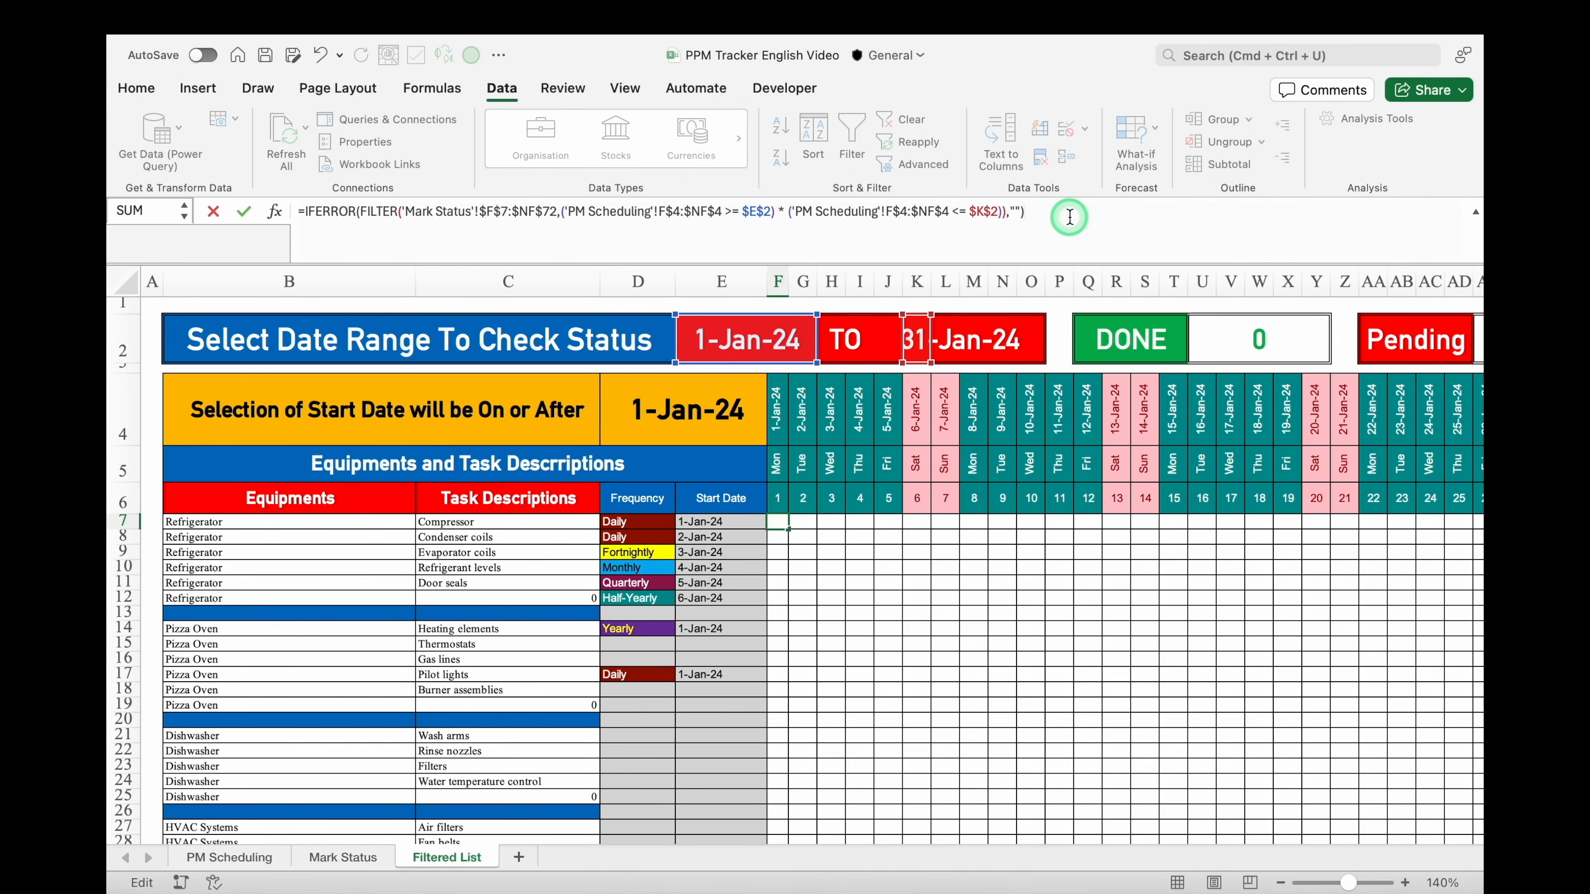
key(Return)
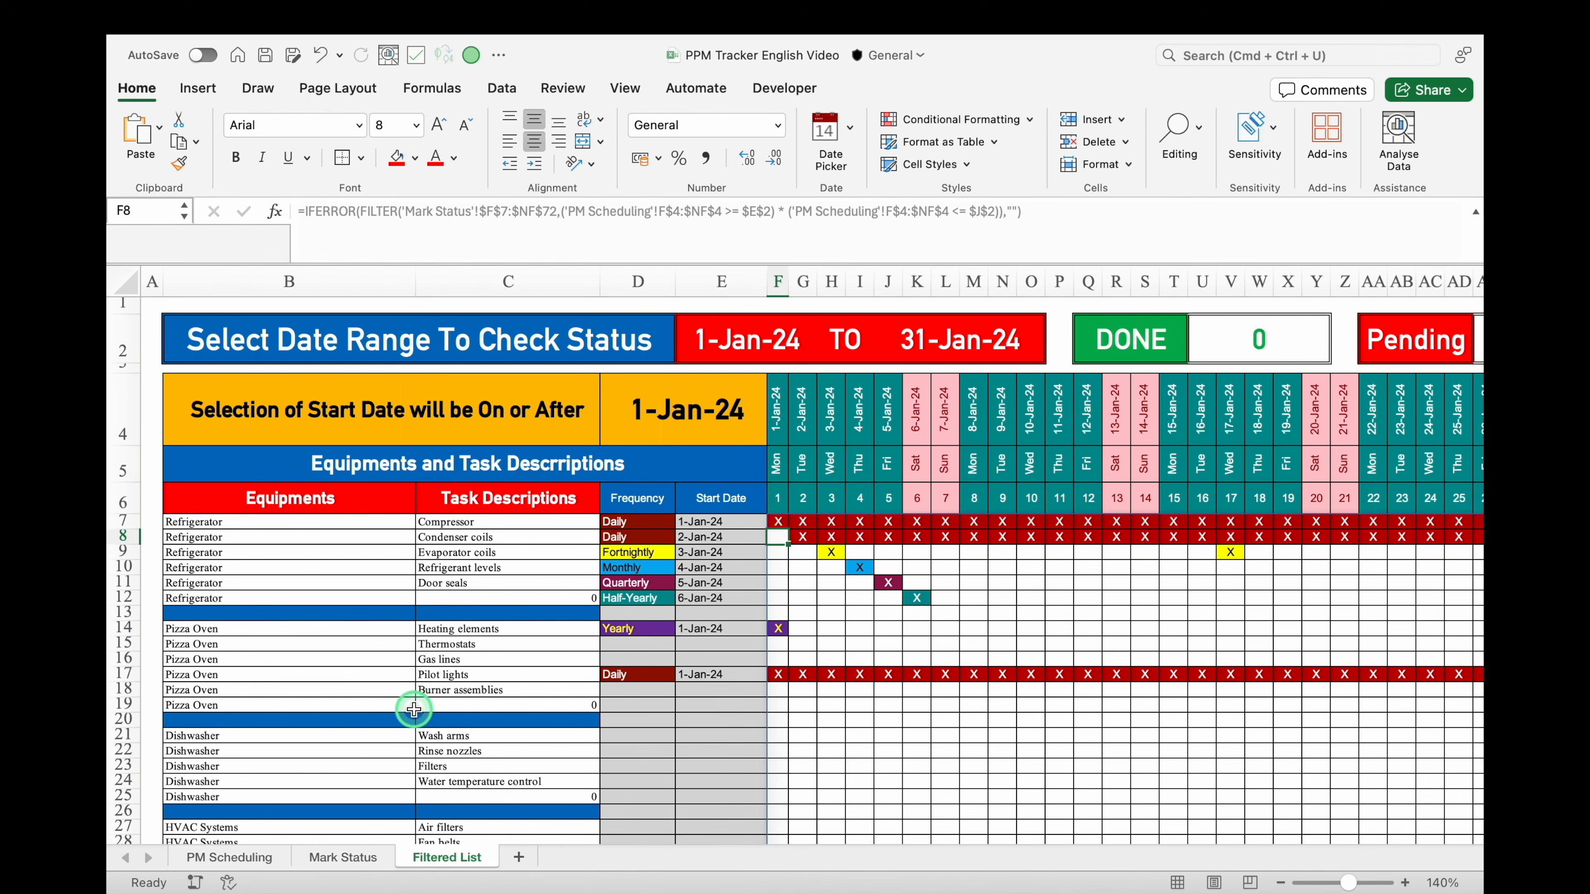
On Mark Status, mark the Refrigerator Compressor task as D on 1-Jan-24 and copy it across through 12-Jan-24
click(351, 857)
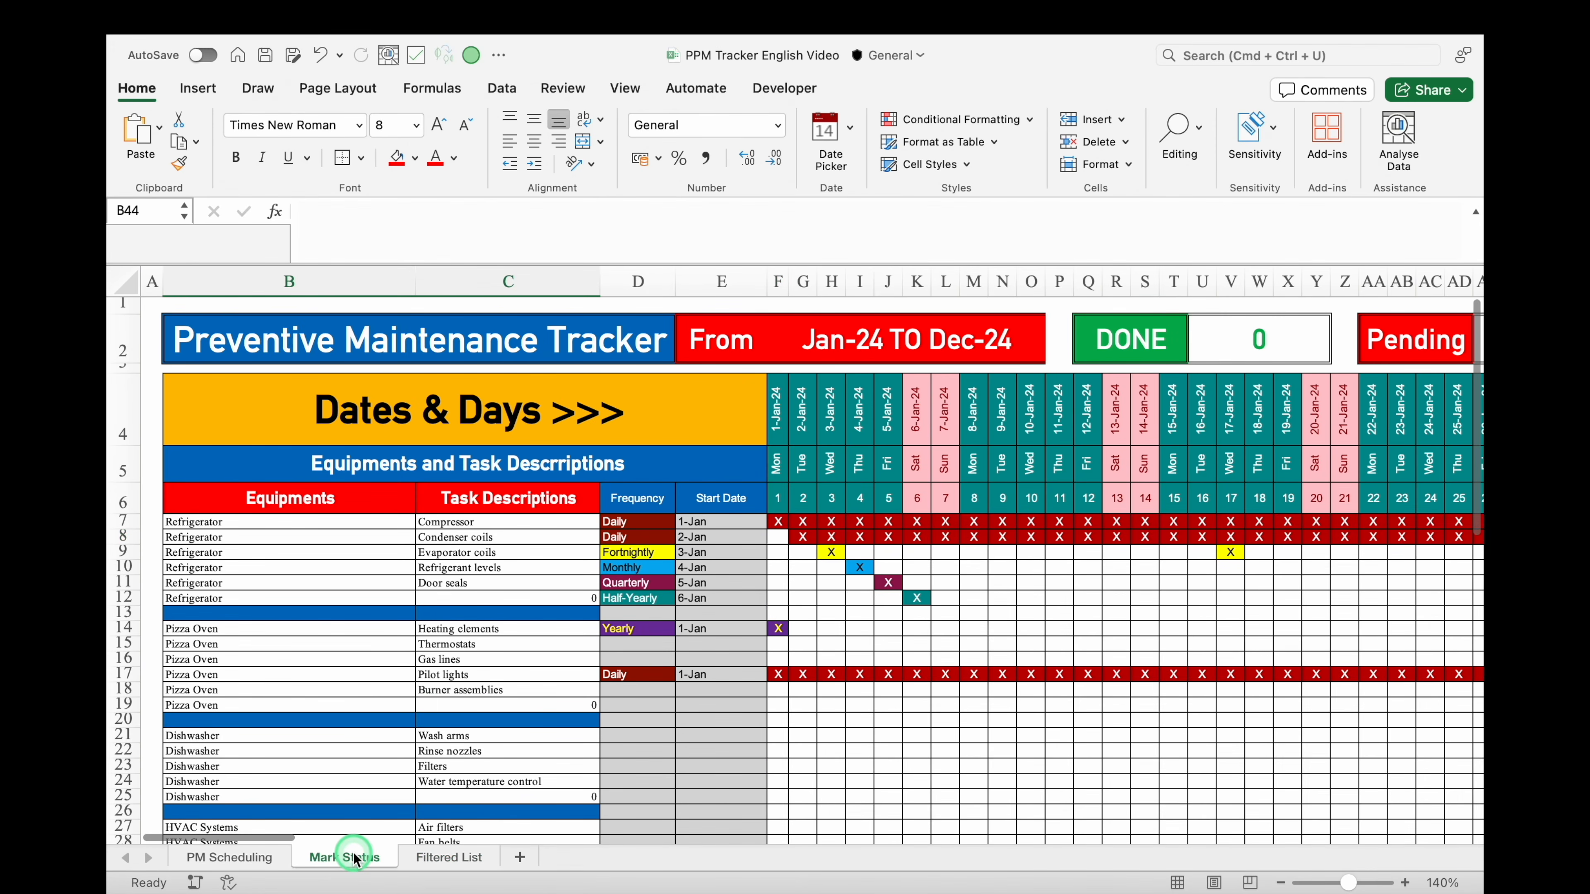
click(459, 859)
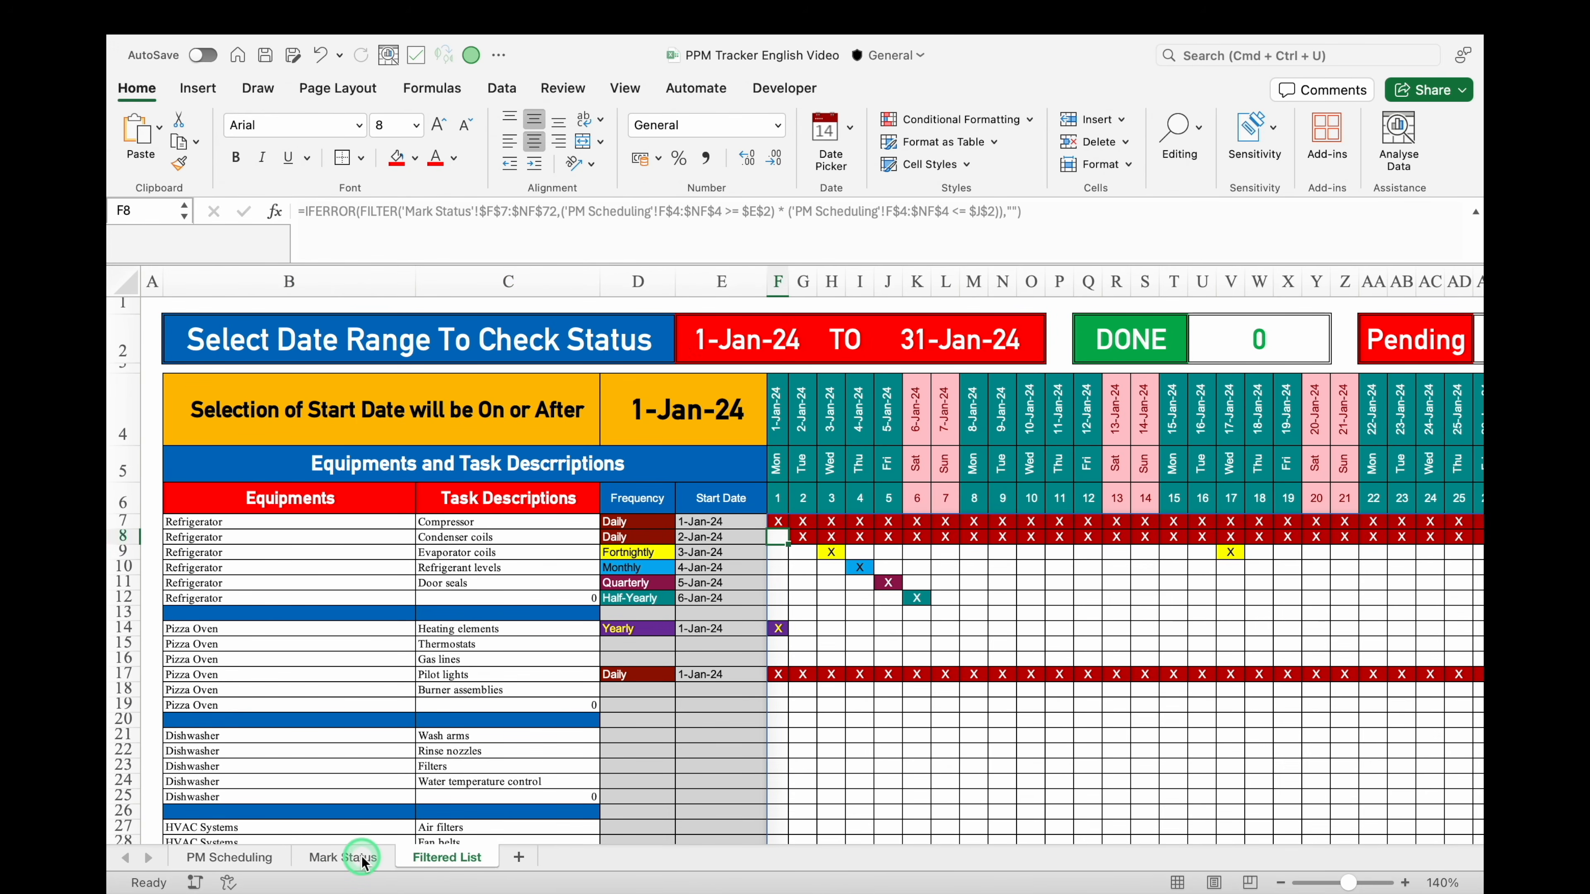
click(351, 857)
click(781, 521)
click(799, 521)
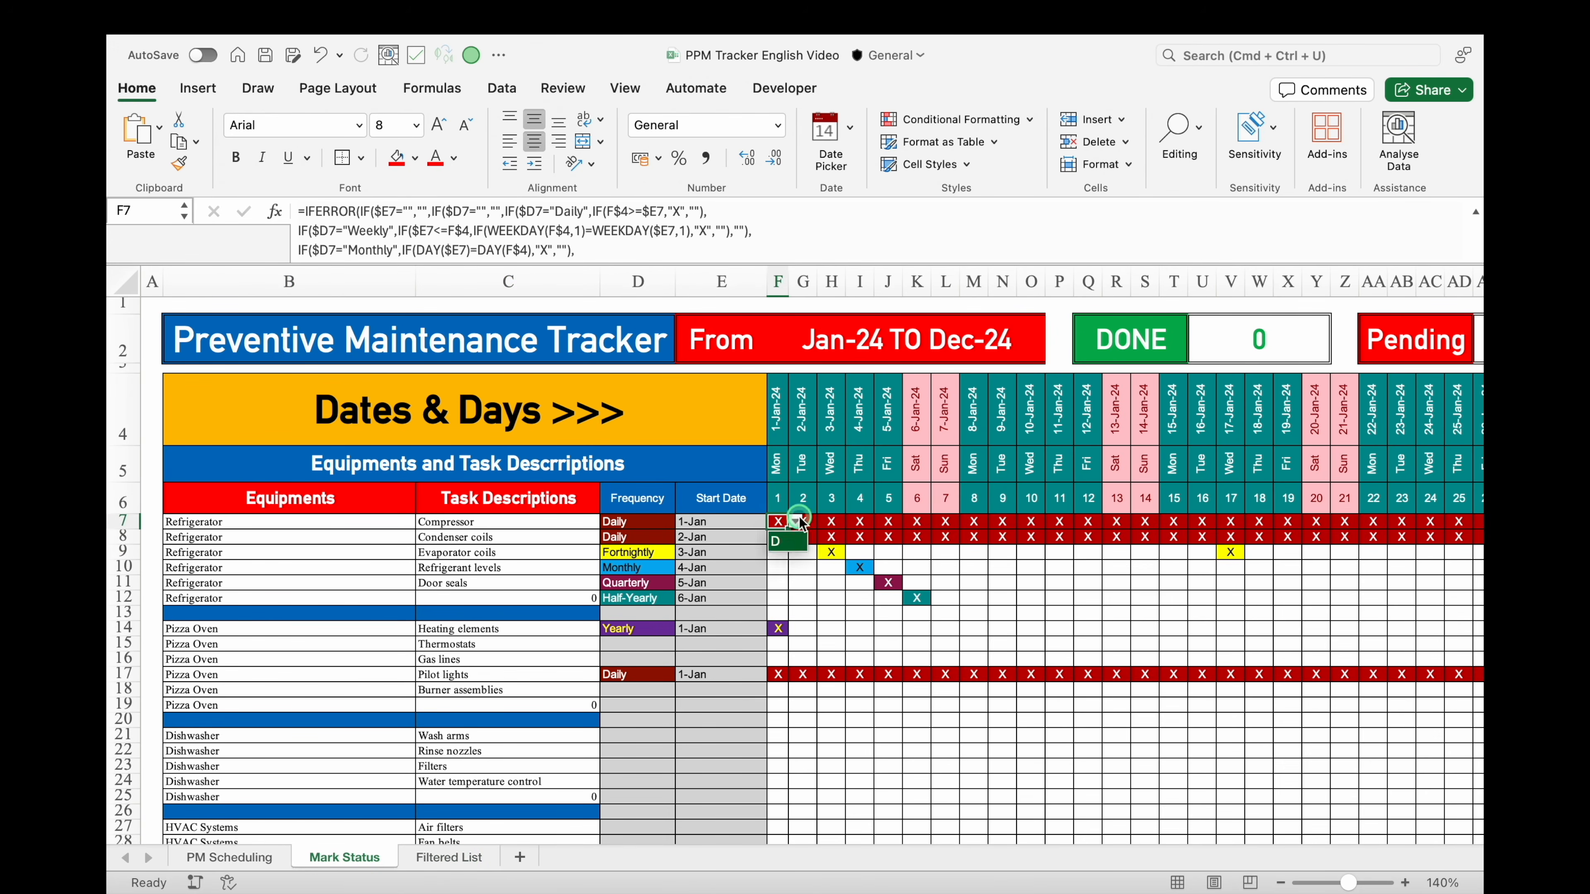
click(788, 540)
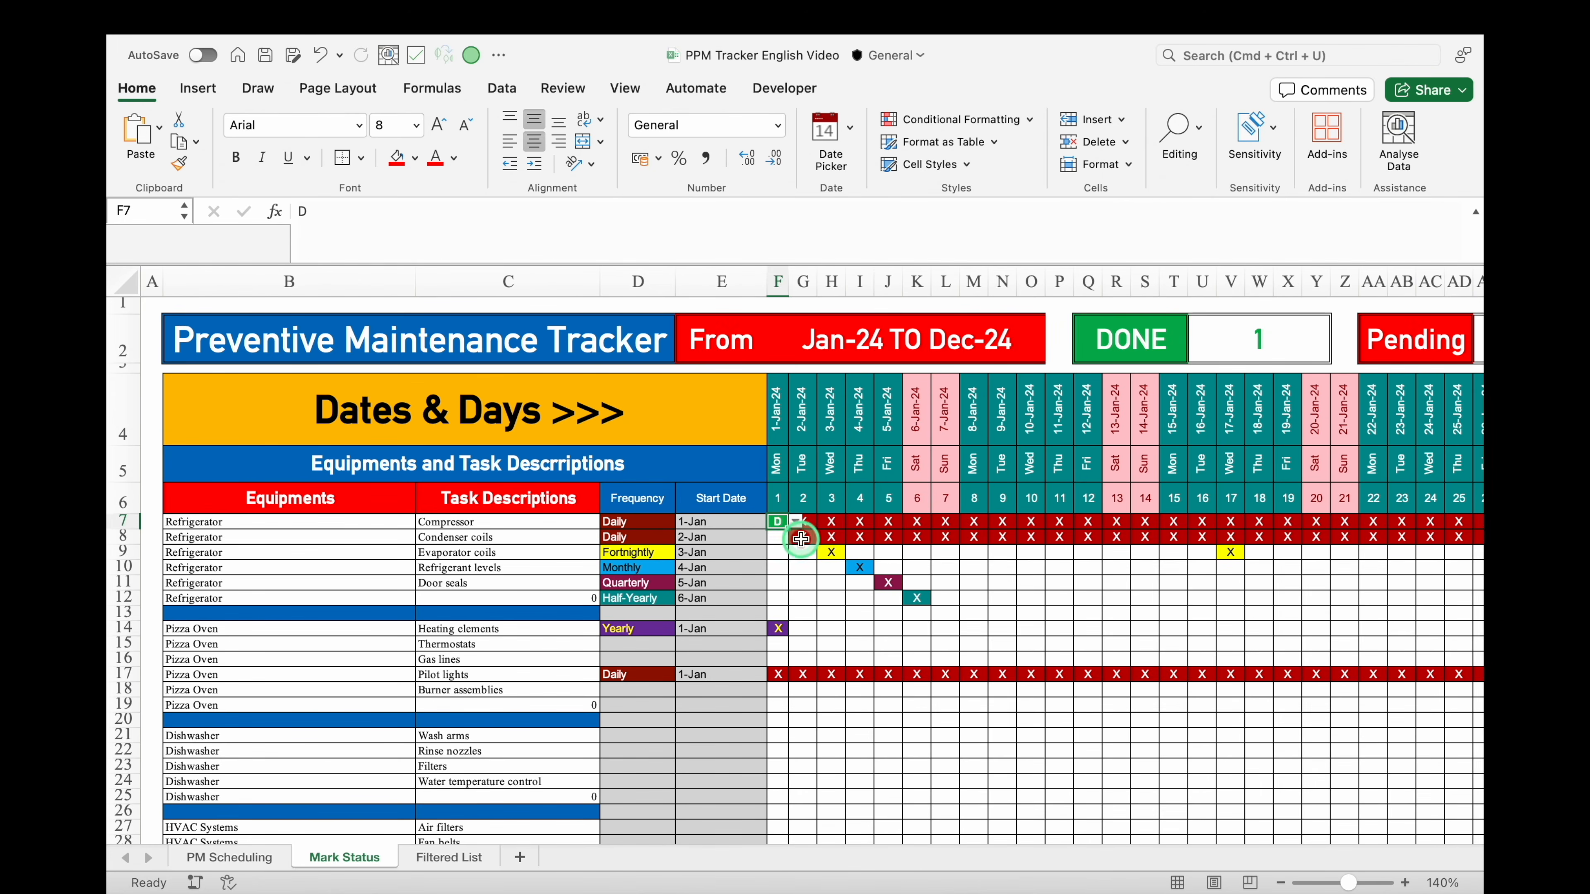
drag(788, 530, 1084, 533)
Mark the scheduled Refrigerator tasks in H9, I10, J11 and K12 as D
click(832, 553)
click(852, 553)
click(839, 570)
click(861, 568)
click(880, 568)
click(869, 586)
click(889, 583)
click(909, 584)
click(898, 601)
click(922, 599)
click(939, 599)
click(920, 615)
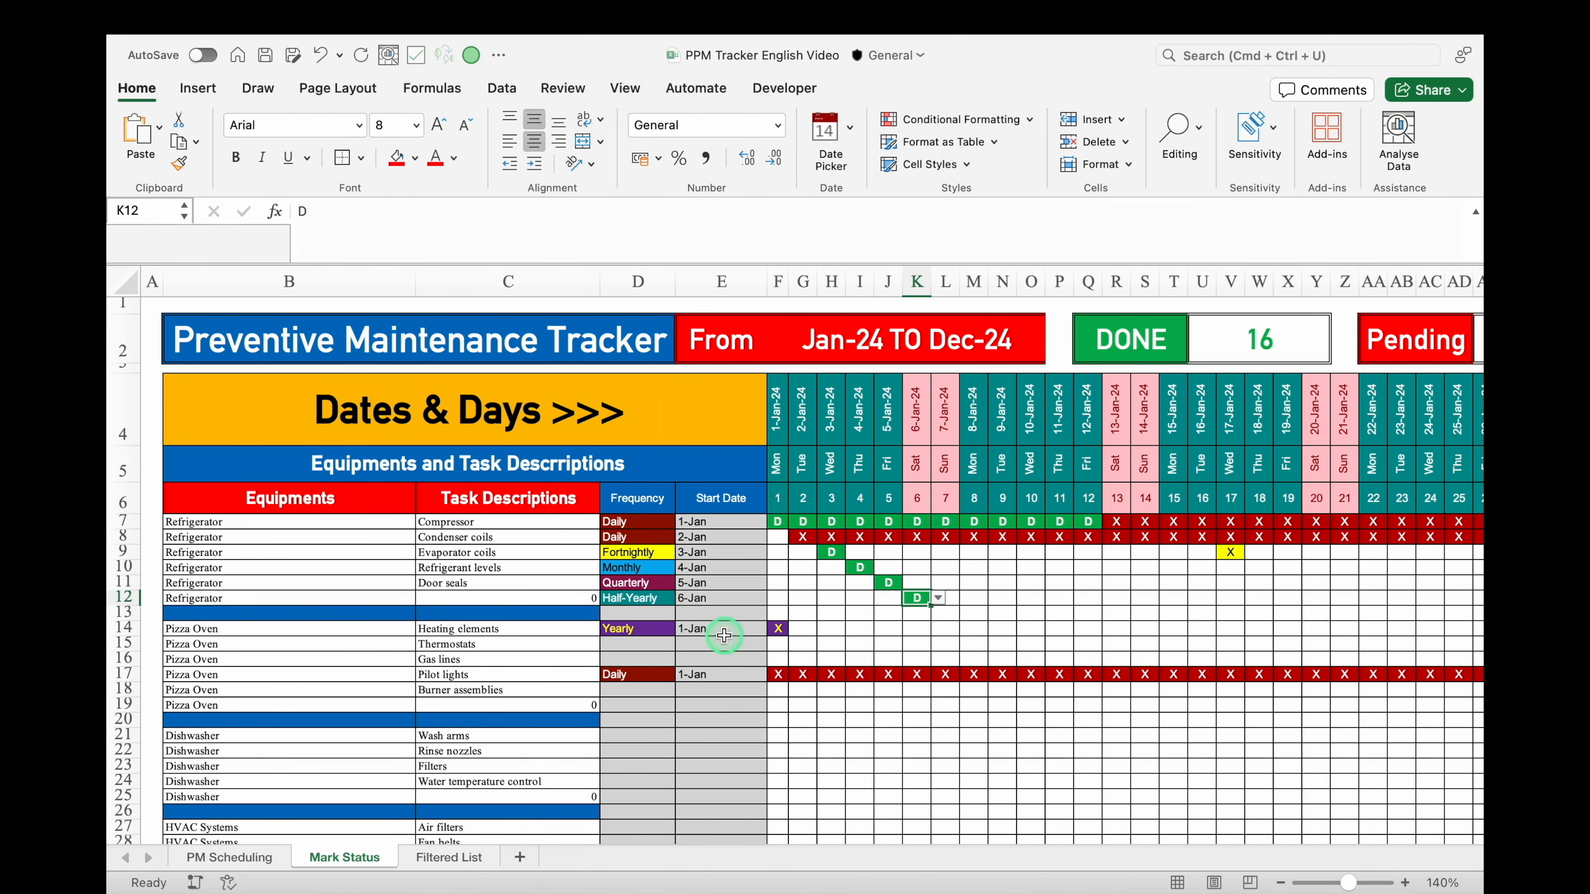
Review the updated statuses on Filtered List and set the end date in J2 to 10-Jan-24
click(454, 861)
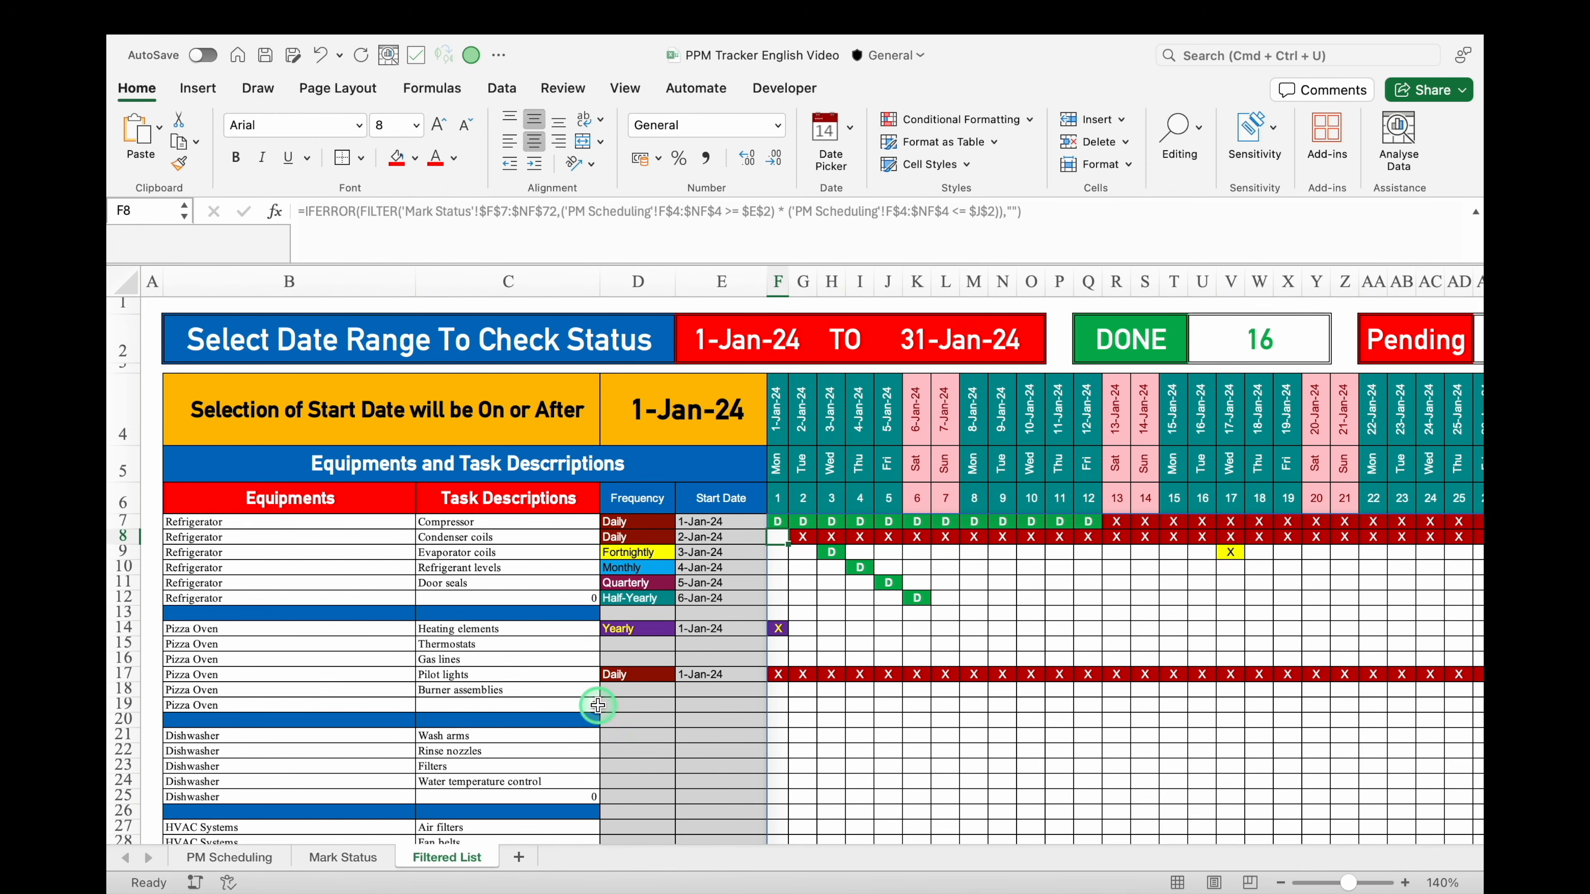
scroll(160, 840, right, 2)
drag(160, 837, 224, 840)
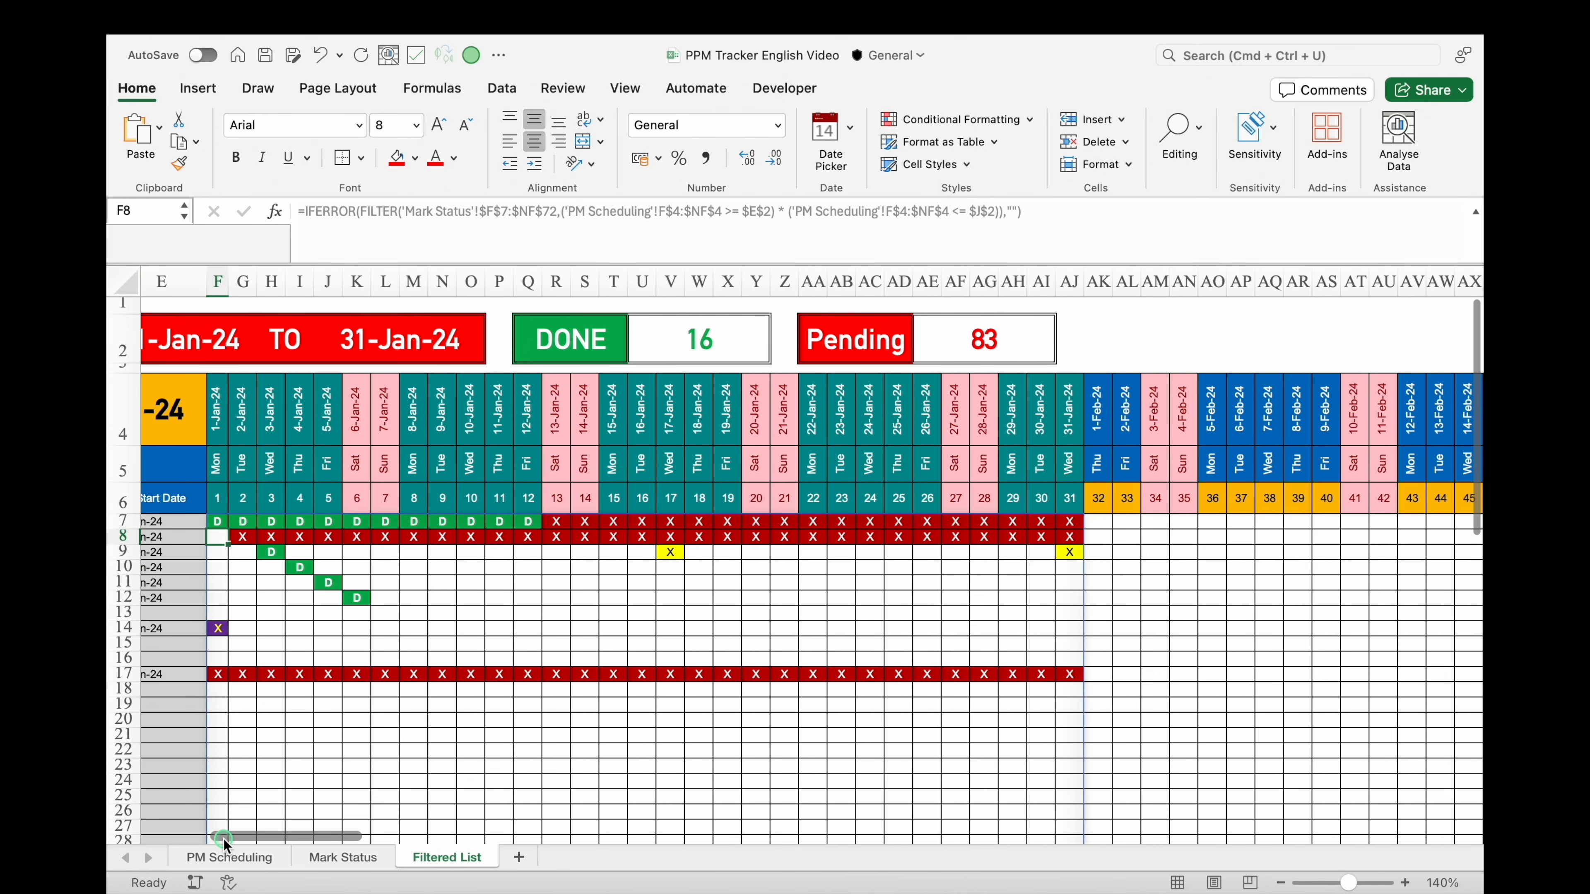
drag(223, 839, 157, 839)
click(960, 339)
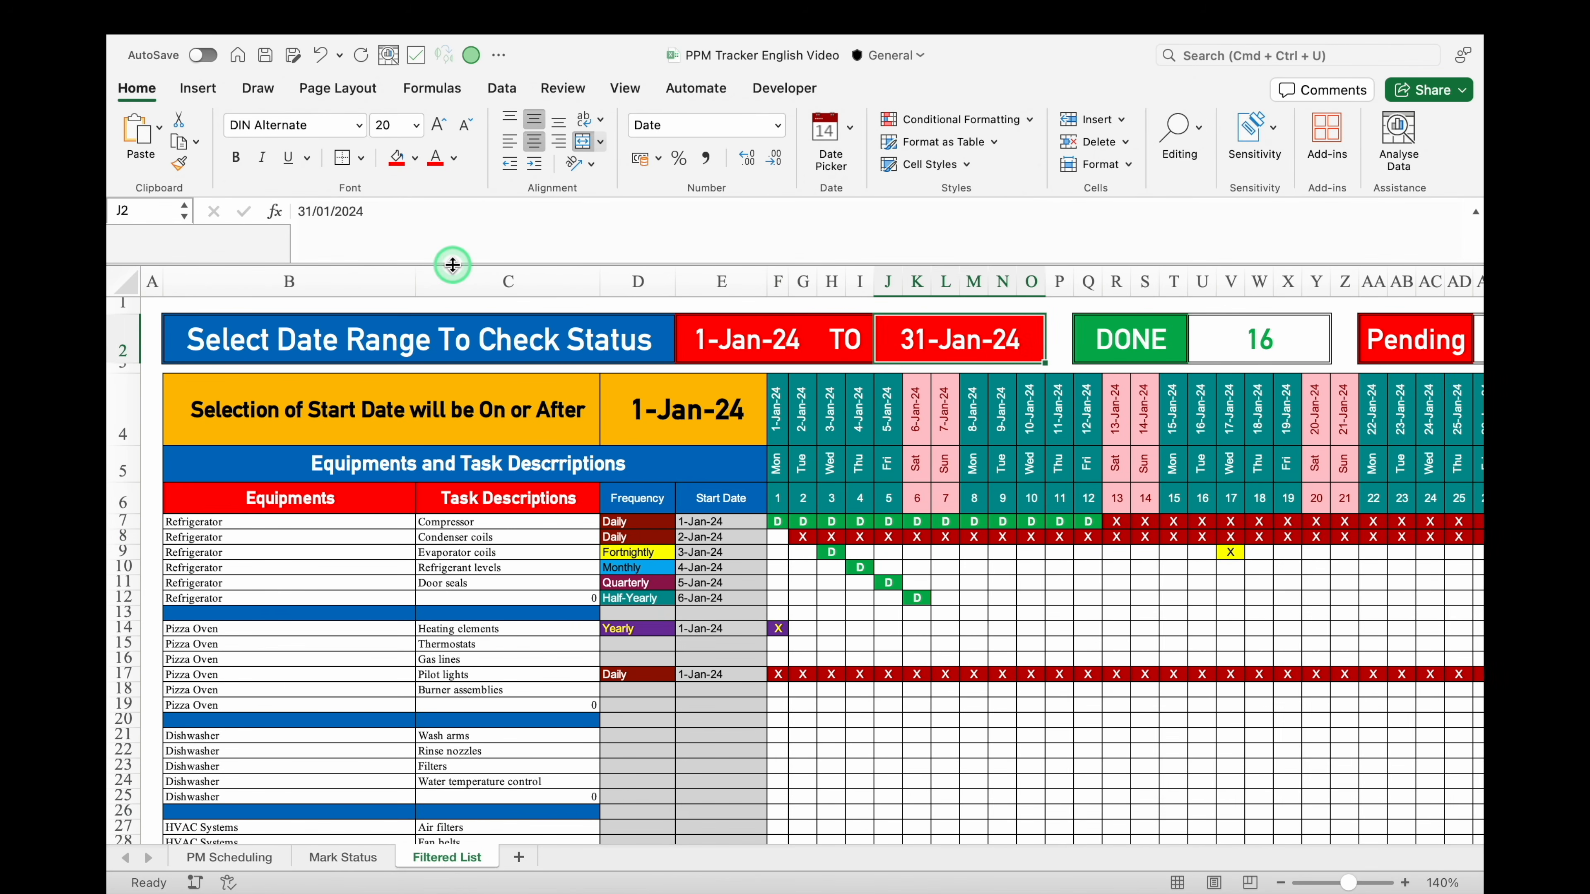
click(317, 228)
key(BackSpace)
key(BackSpace)
text(10)
key(Return)
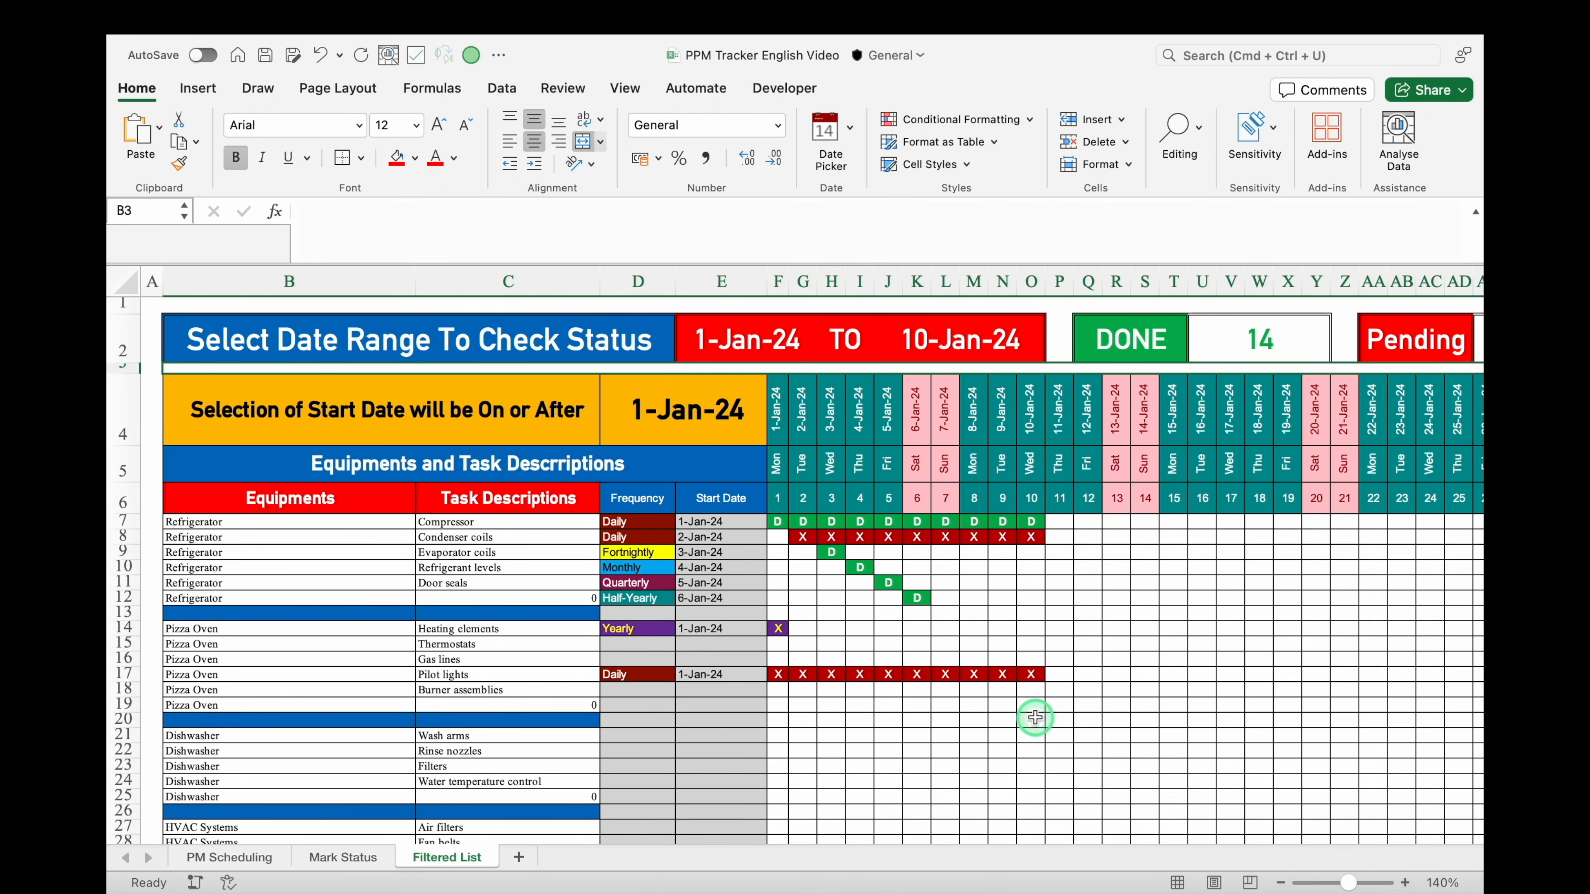
key(Down)
Replace the formula in the first date header cell F4 with =E2
click(781, 413)
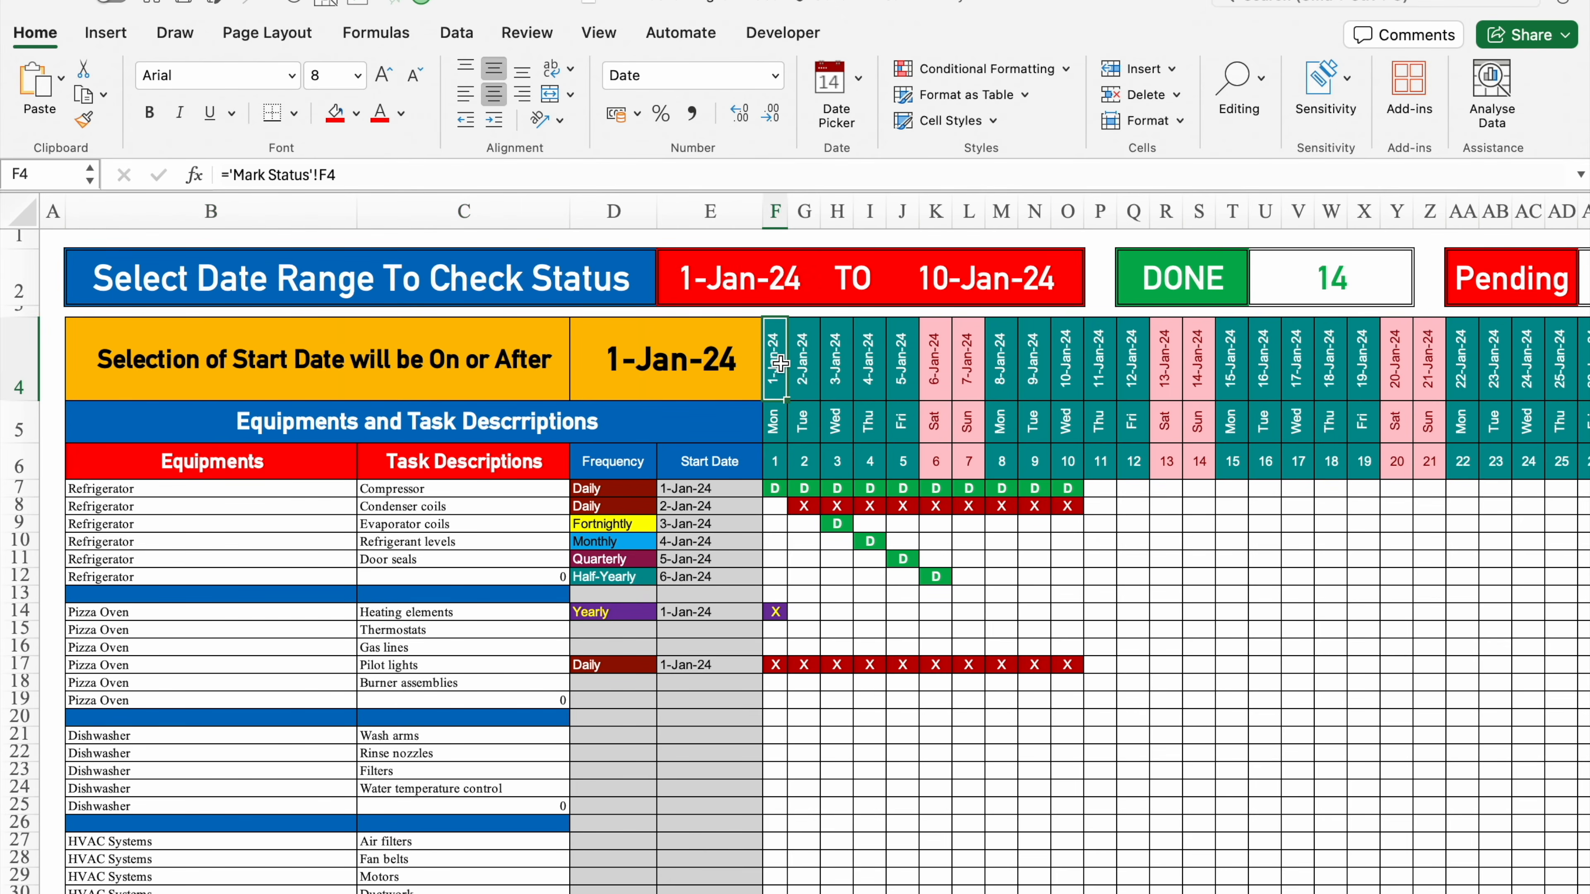
key(Delete)
text(=)
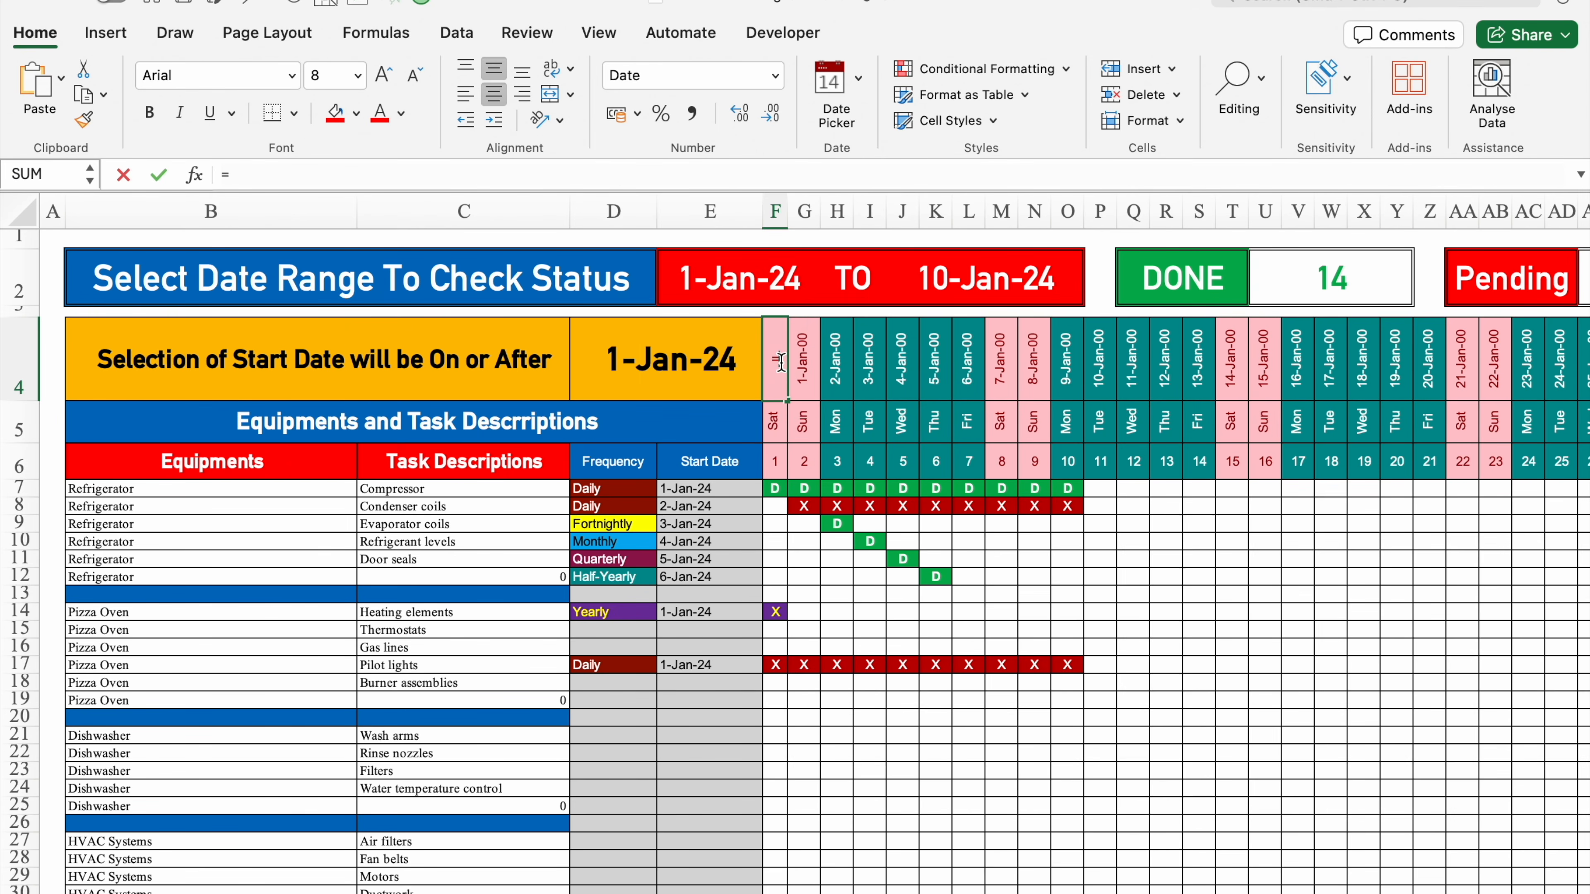
click(741, 283)
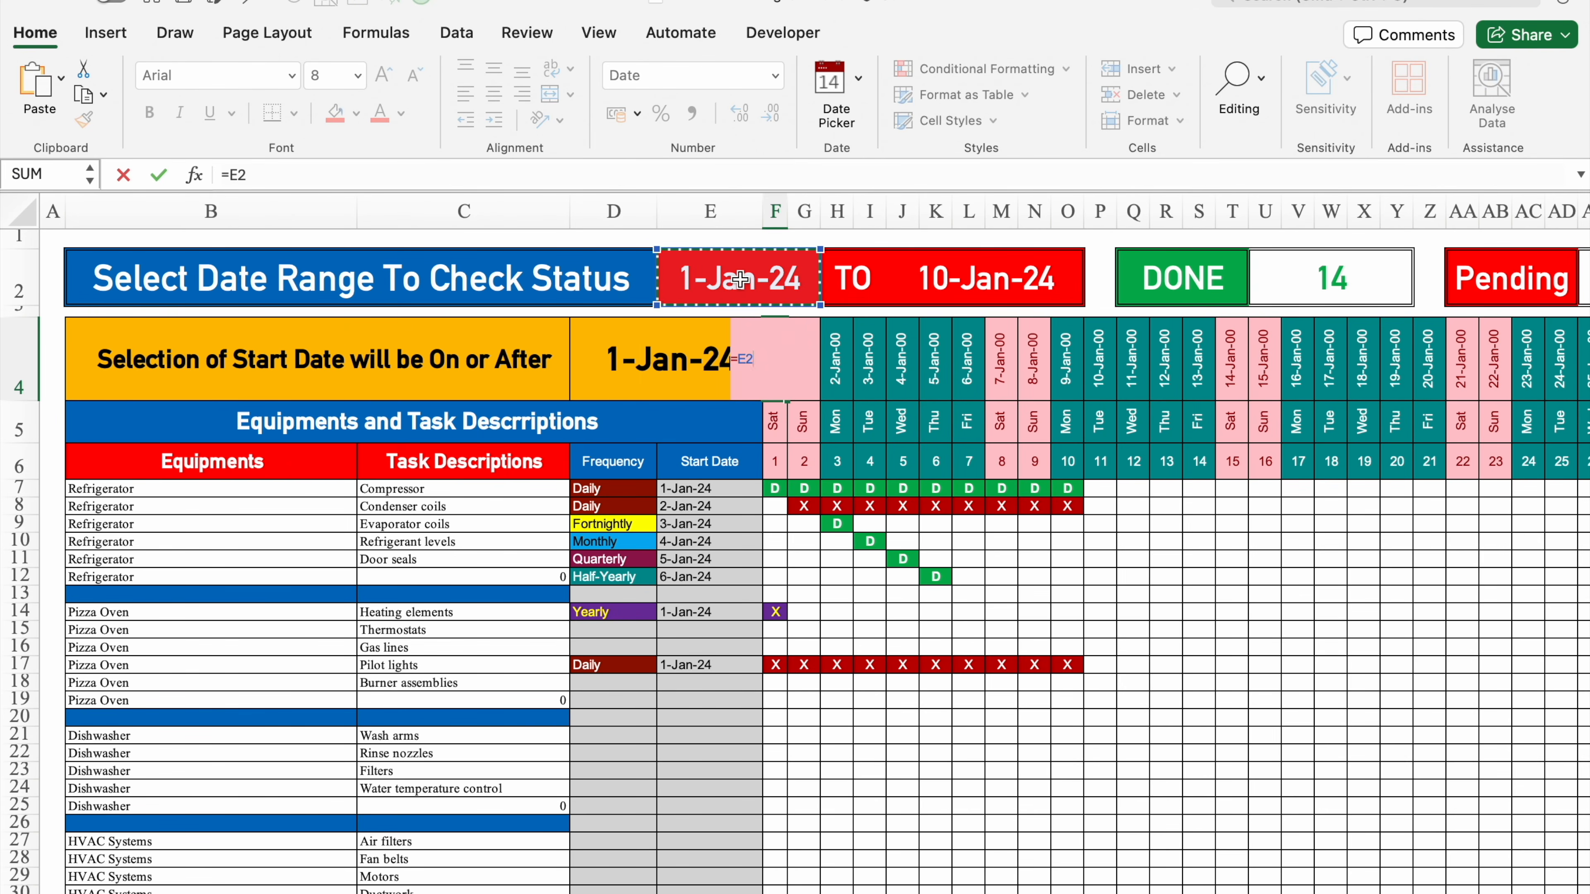
key(Return)
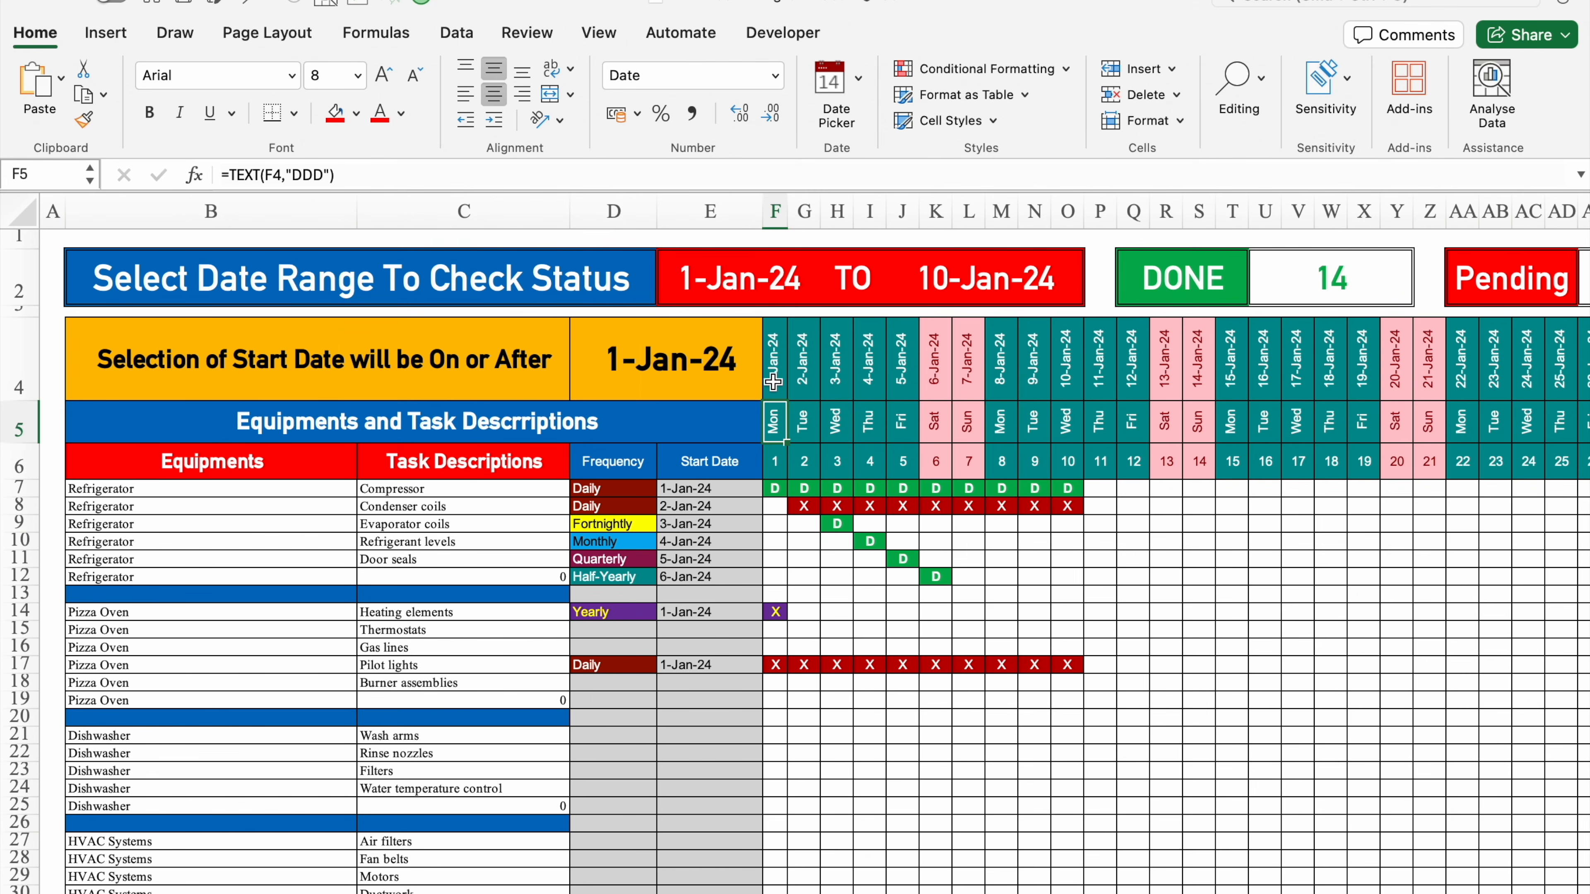
Wrap the F4 reference in a blank check on the end date: =IF(J2="","",E2)
double_click(777, 354)
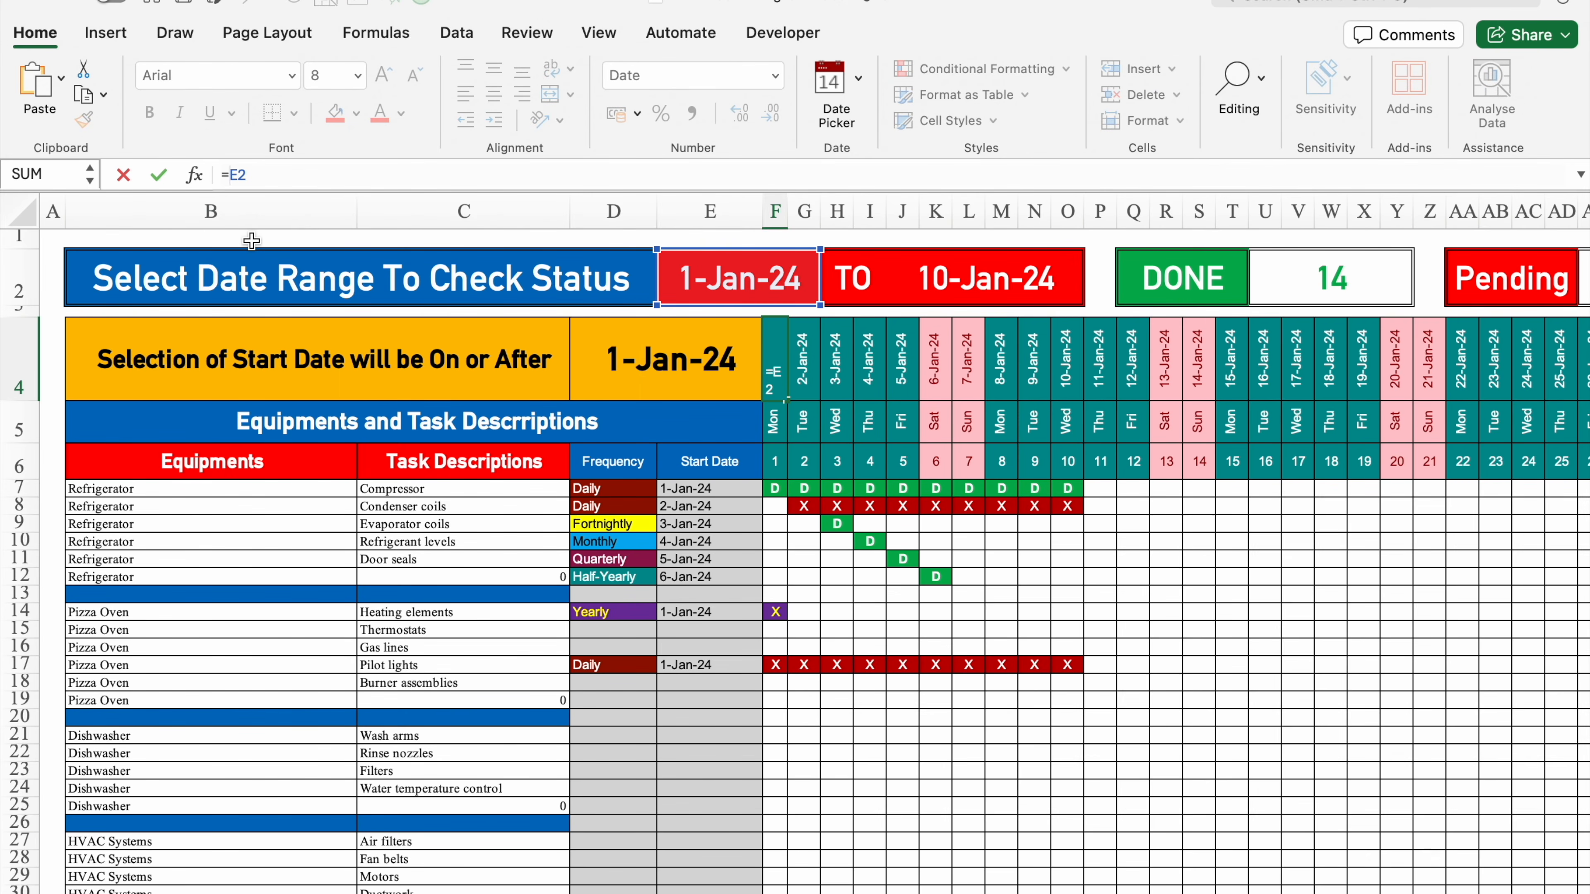
text(IF()
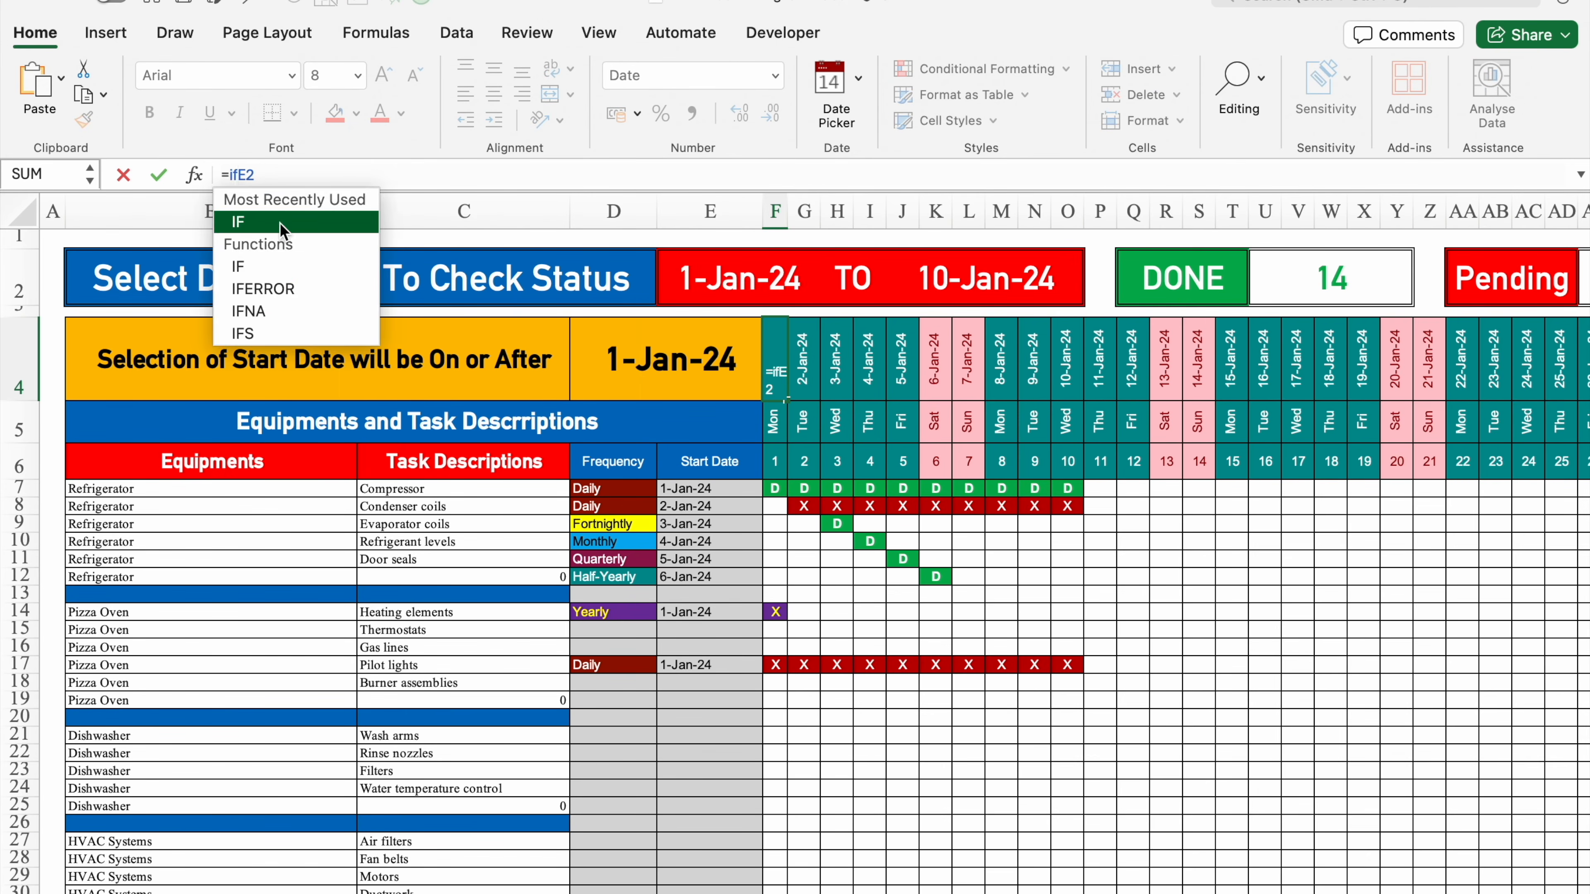
click(988, 270)
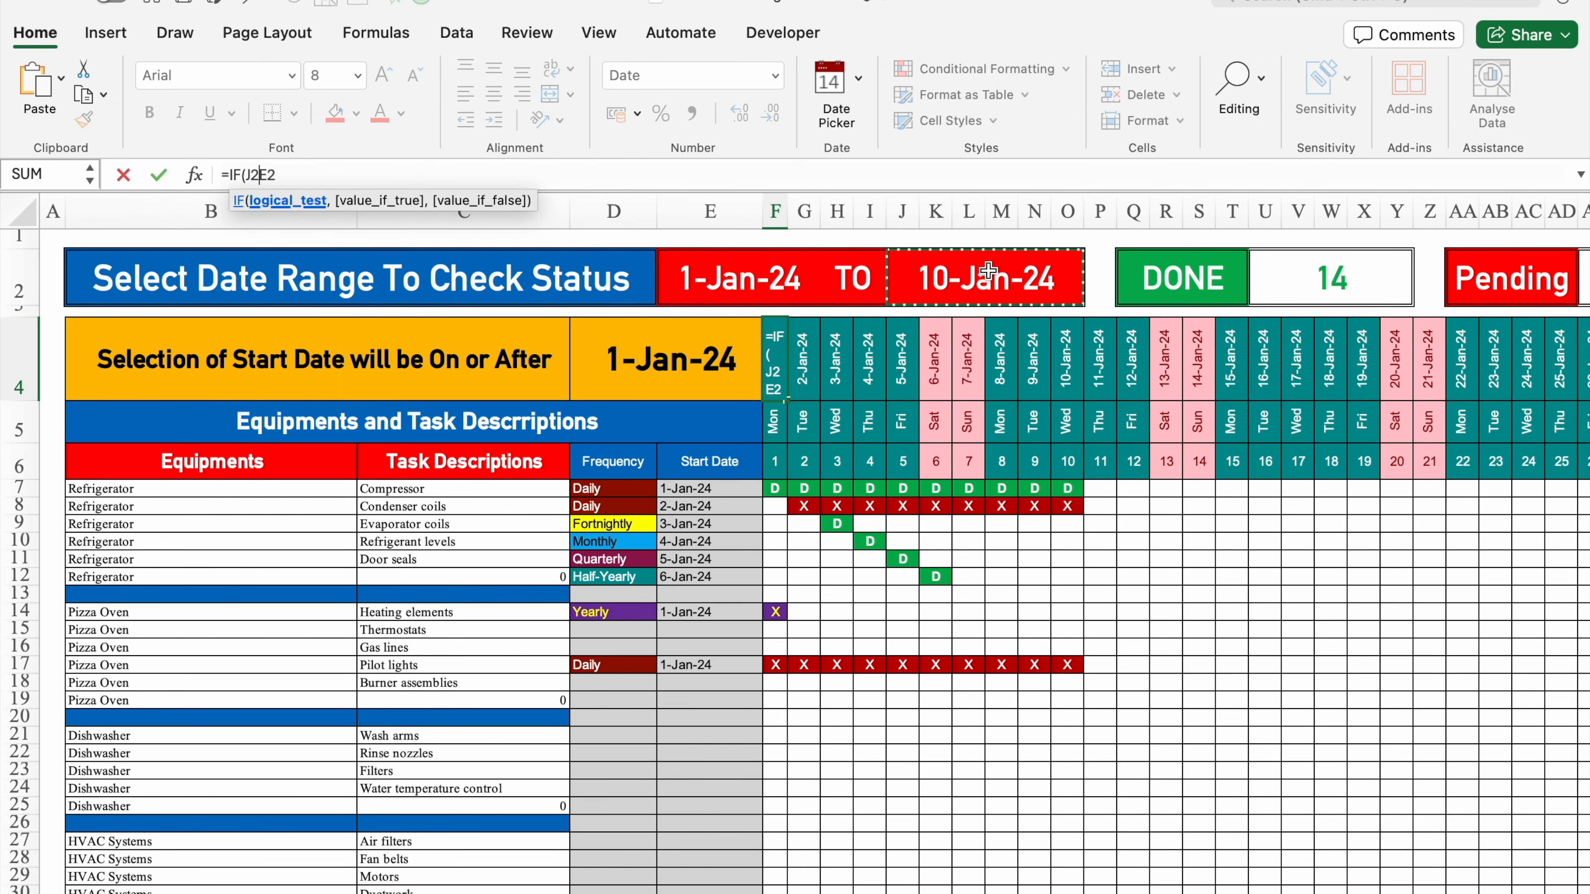
text(="")
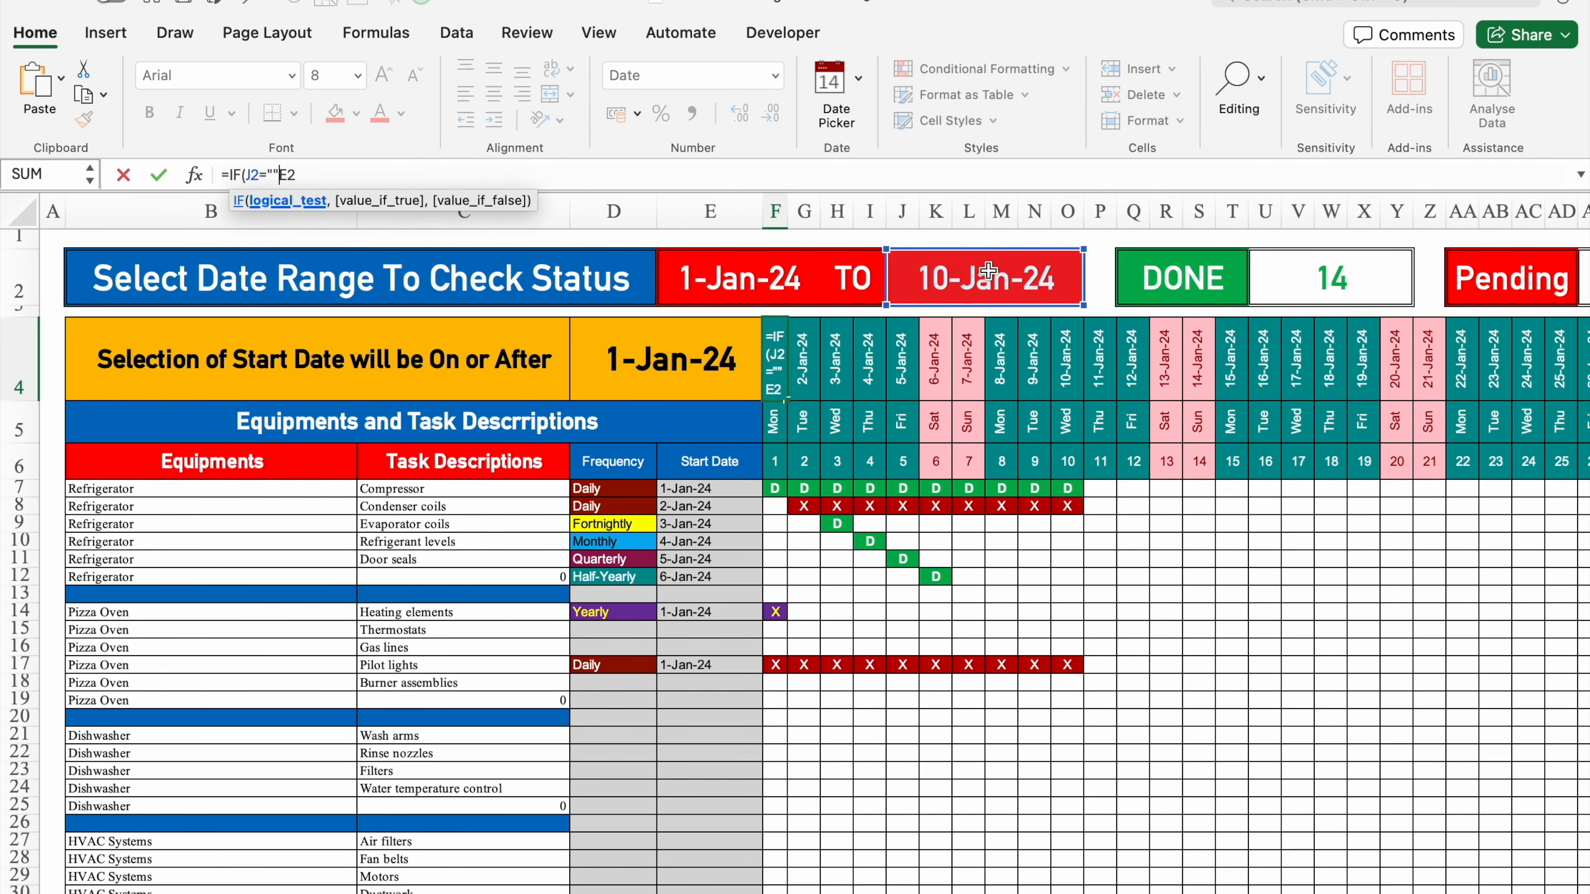
text(,)
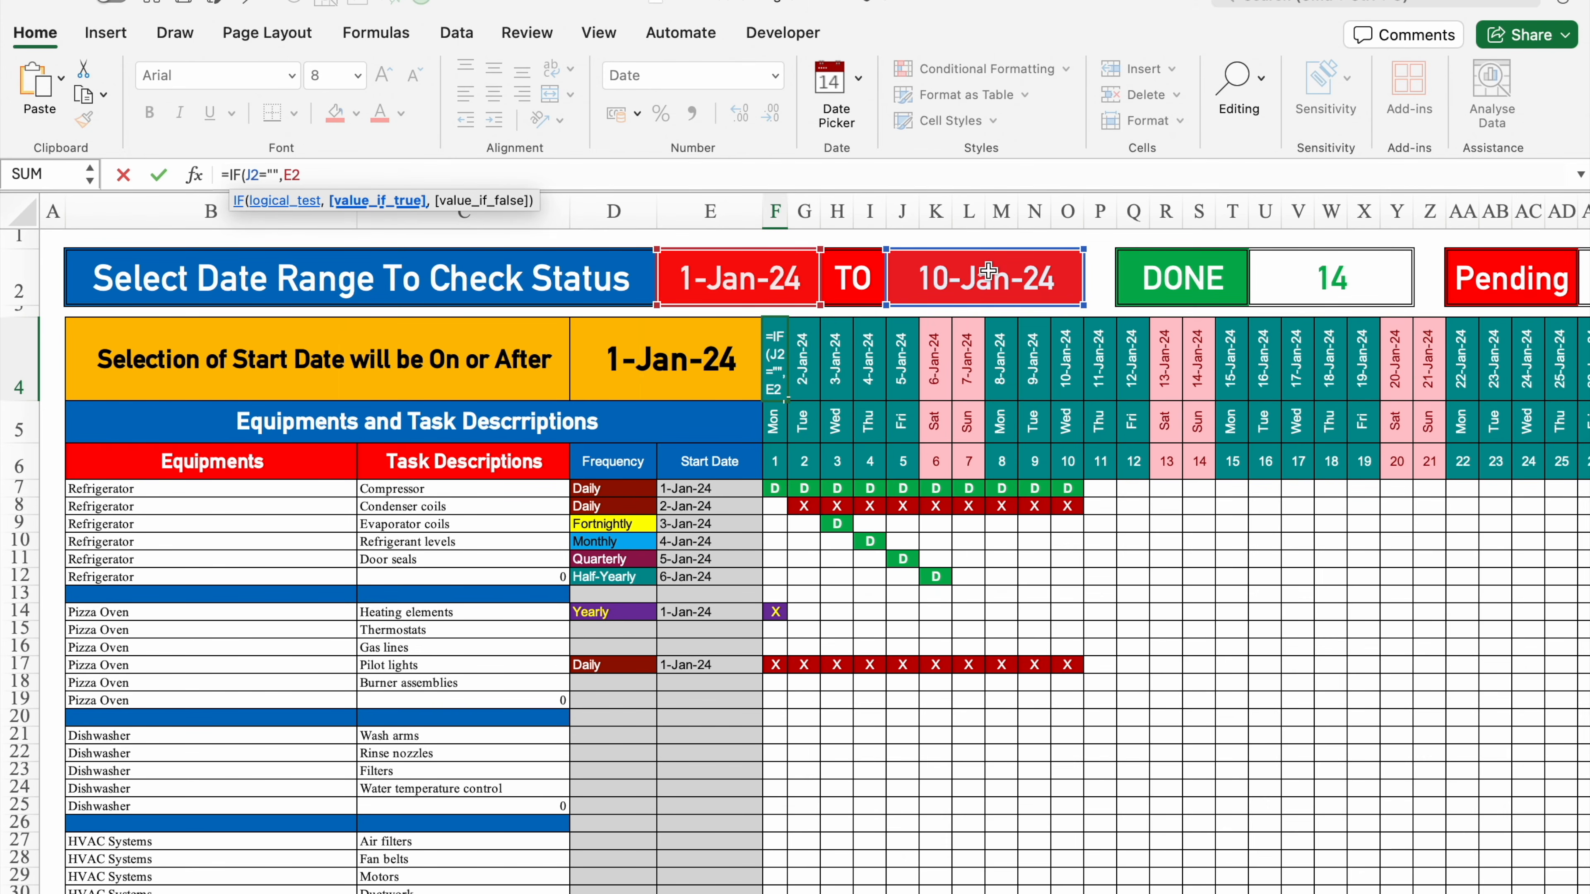
text("")
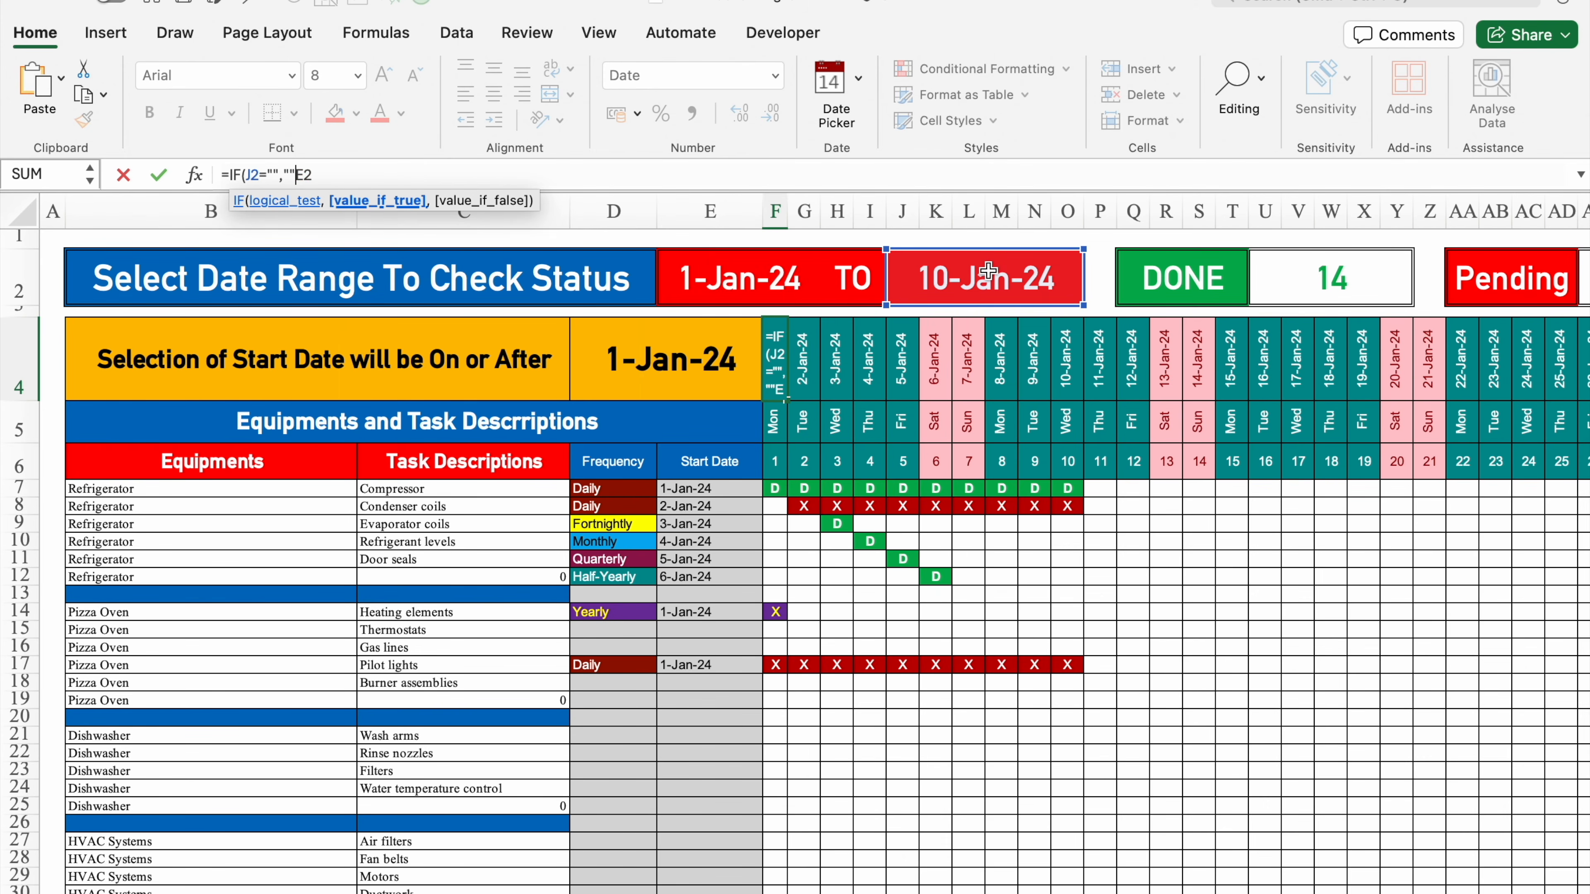
text(,E2)
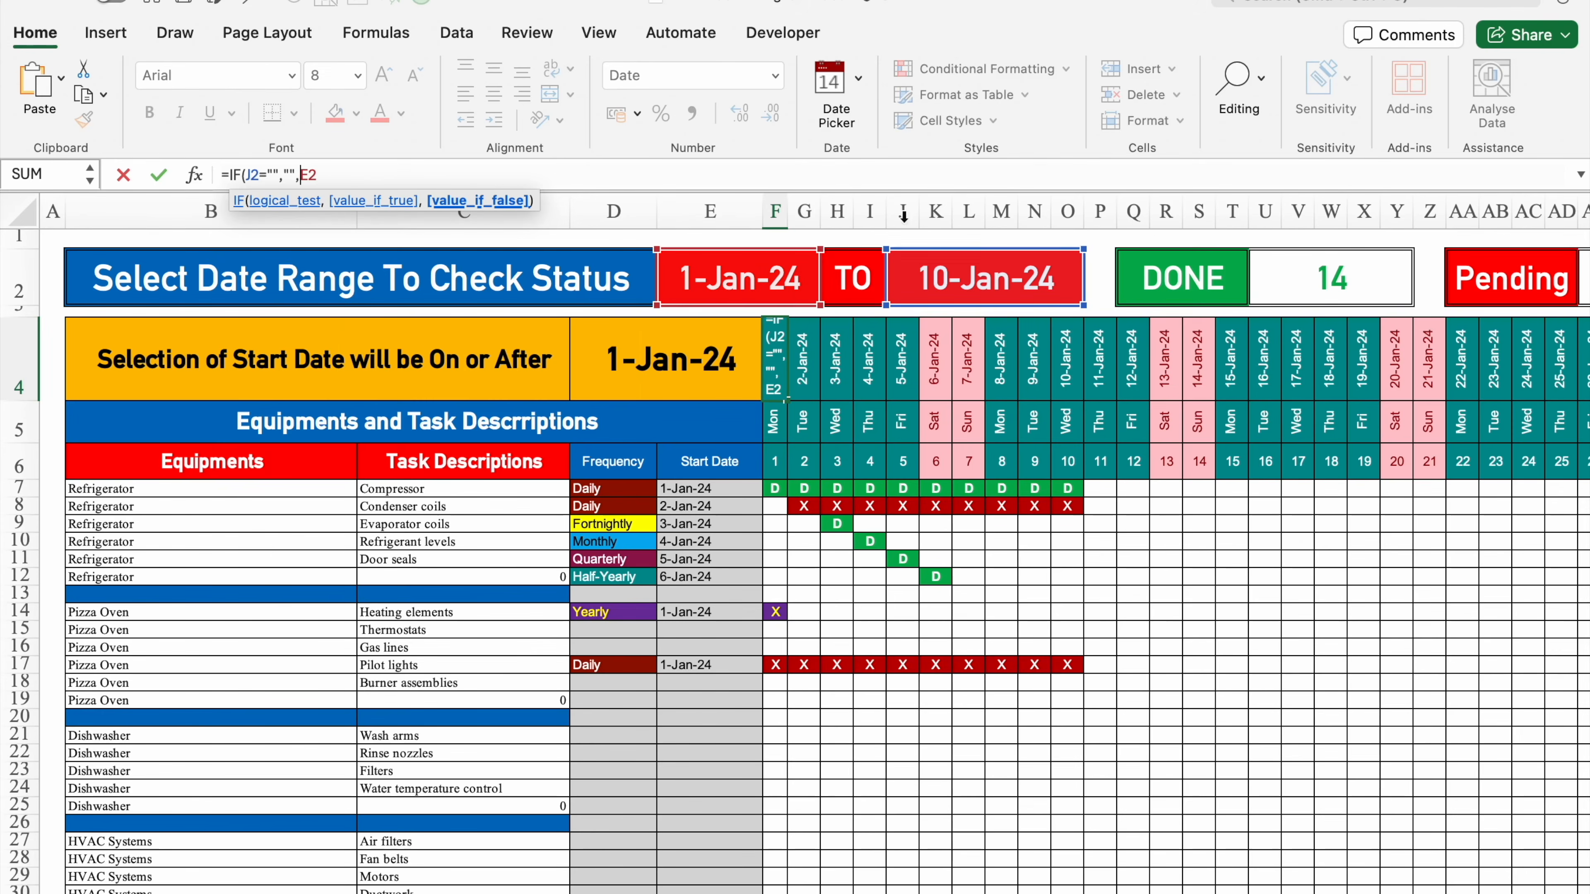
text())
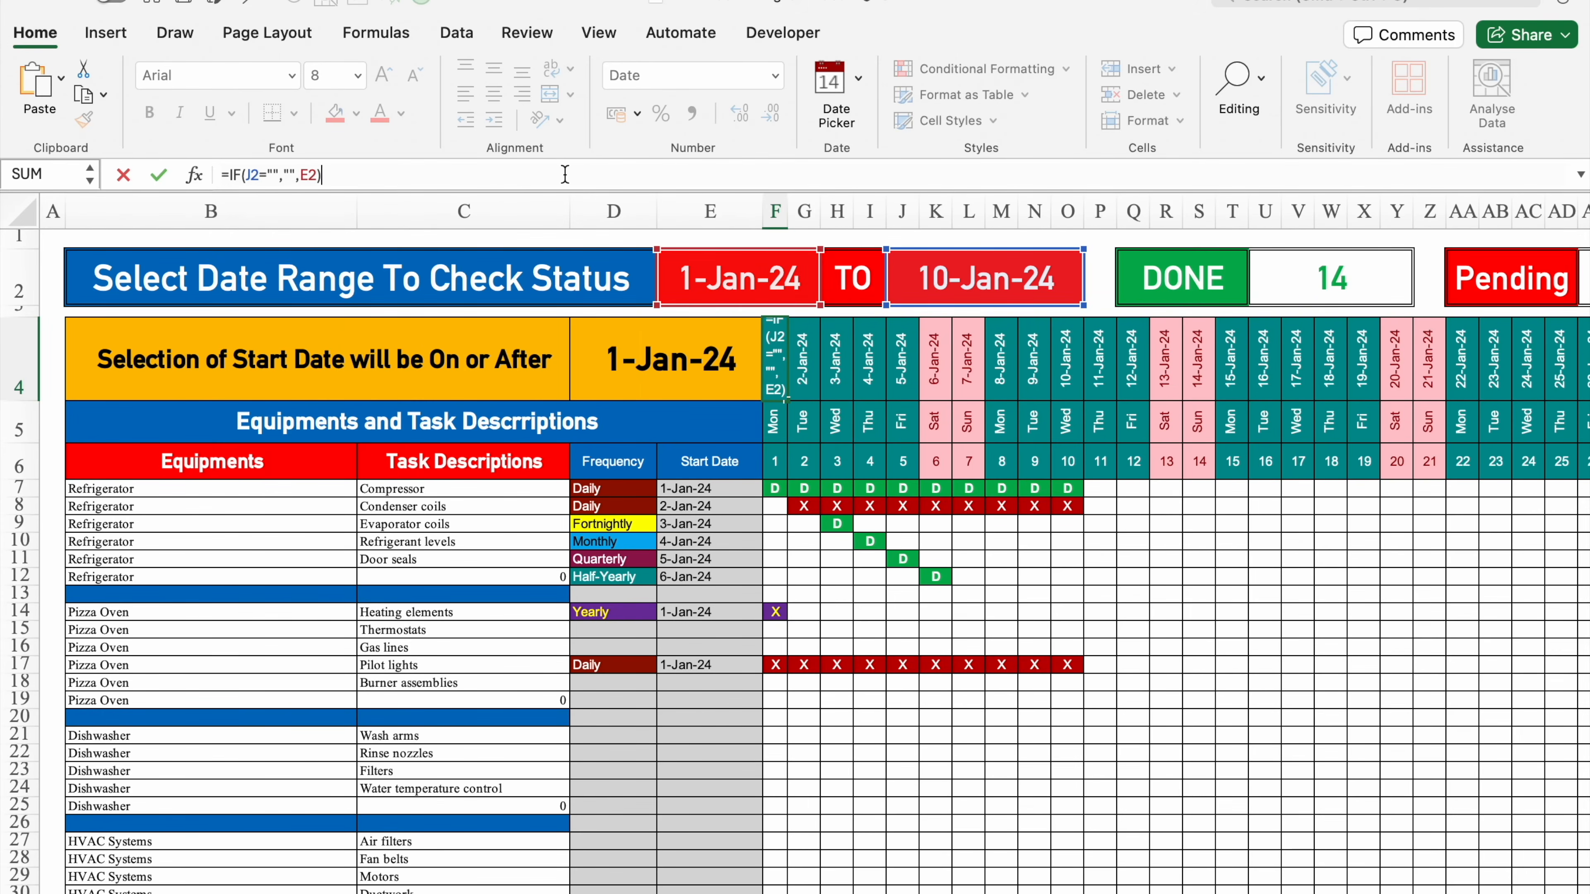
key(Return)
Set the start date in E2 of Filtered List to 5-Jan-24
click(790, 295)
click(239, 177)
key(BackSpace)
text(5)
key(Return)
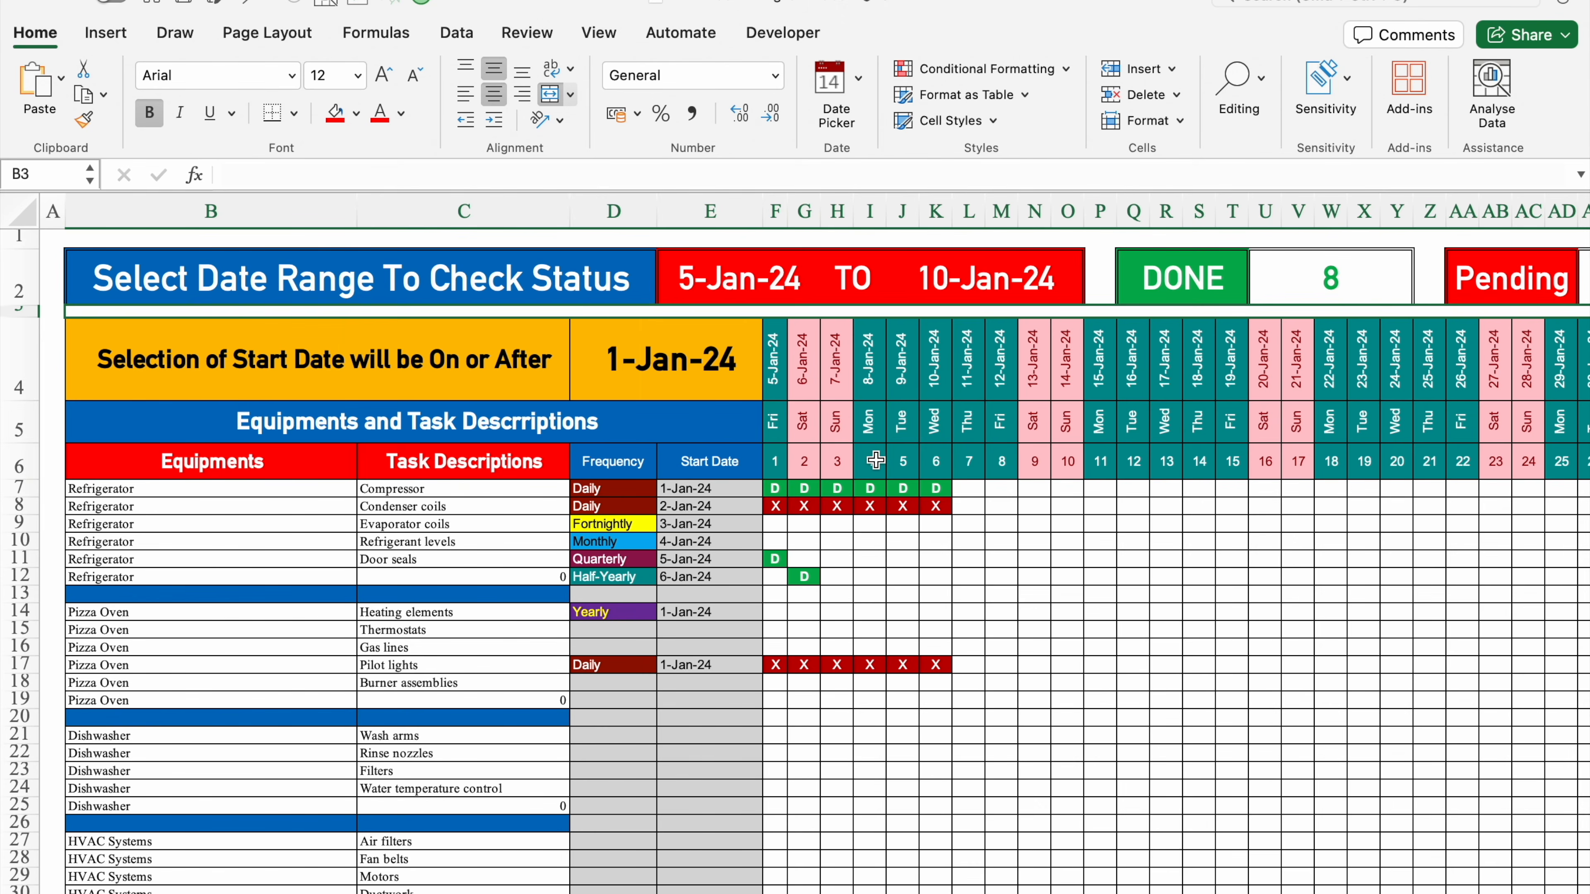
Begin an HLOOKUP formula in the first day-number cell F6 with F4 as the lookup value
click(779, 461)
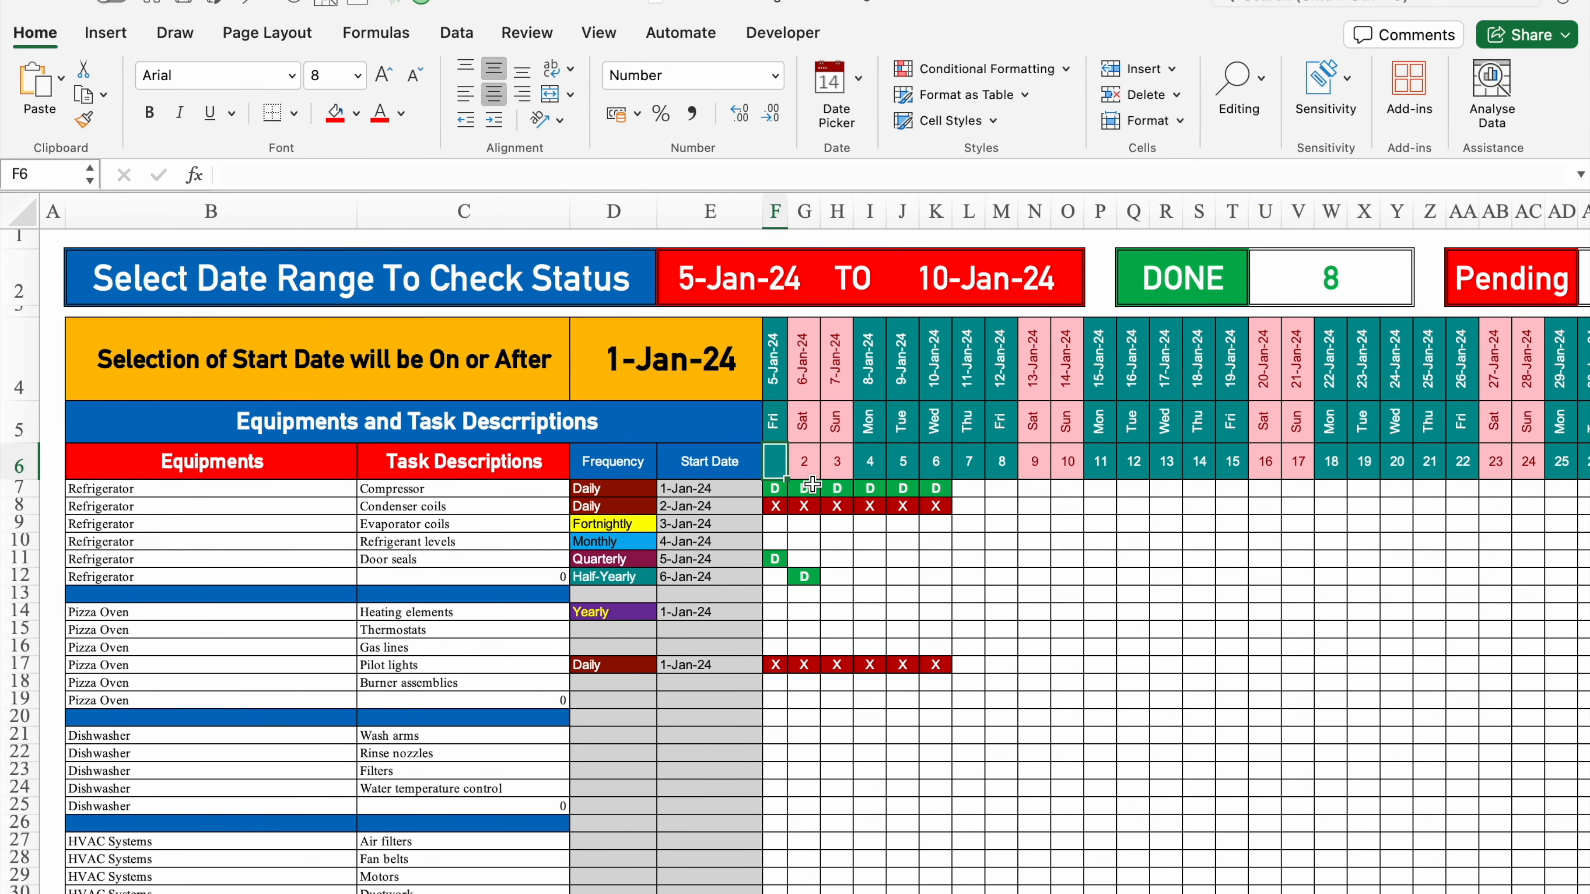
text(=hlo)
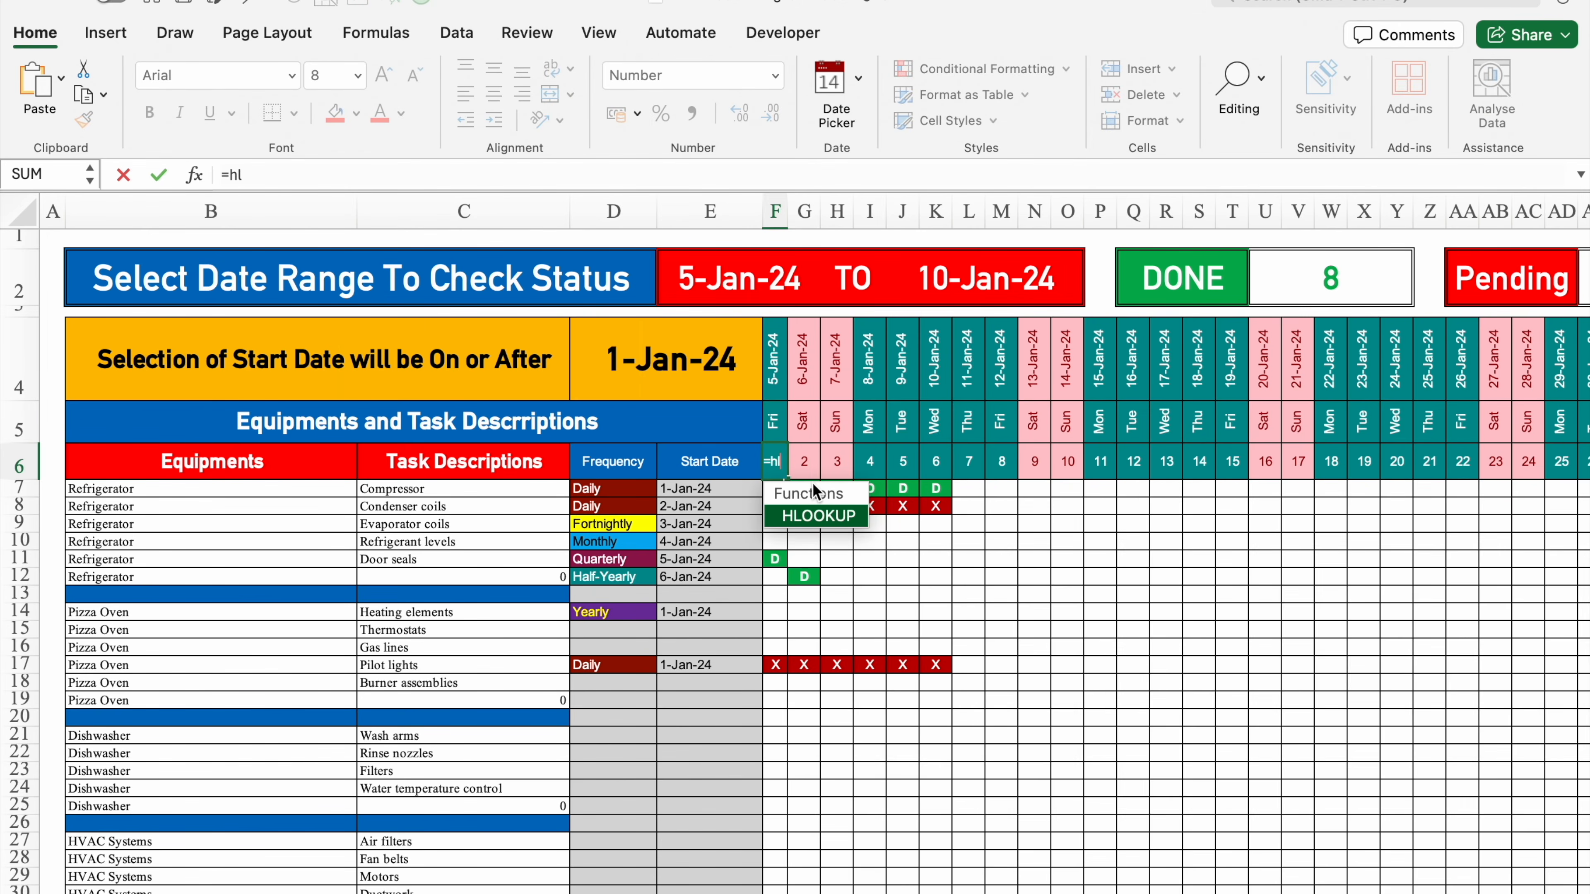
double_click(834, 518)
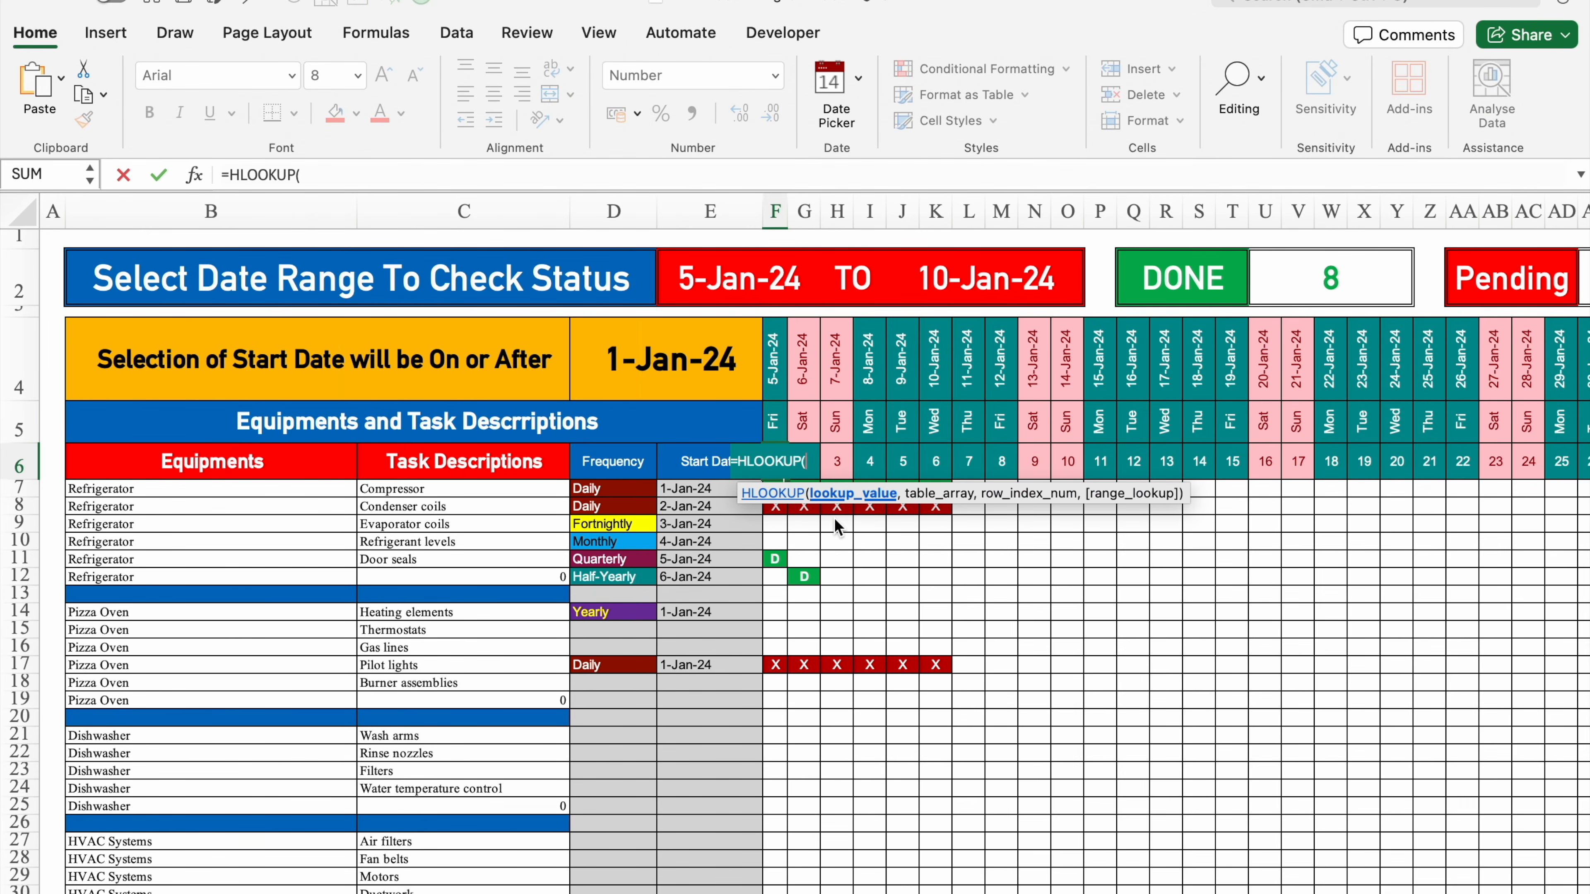
click(778, 376)
text(,)
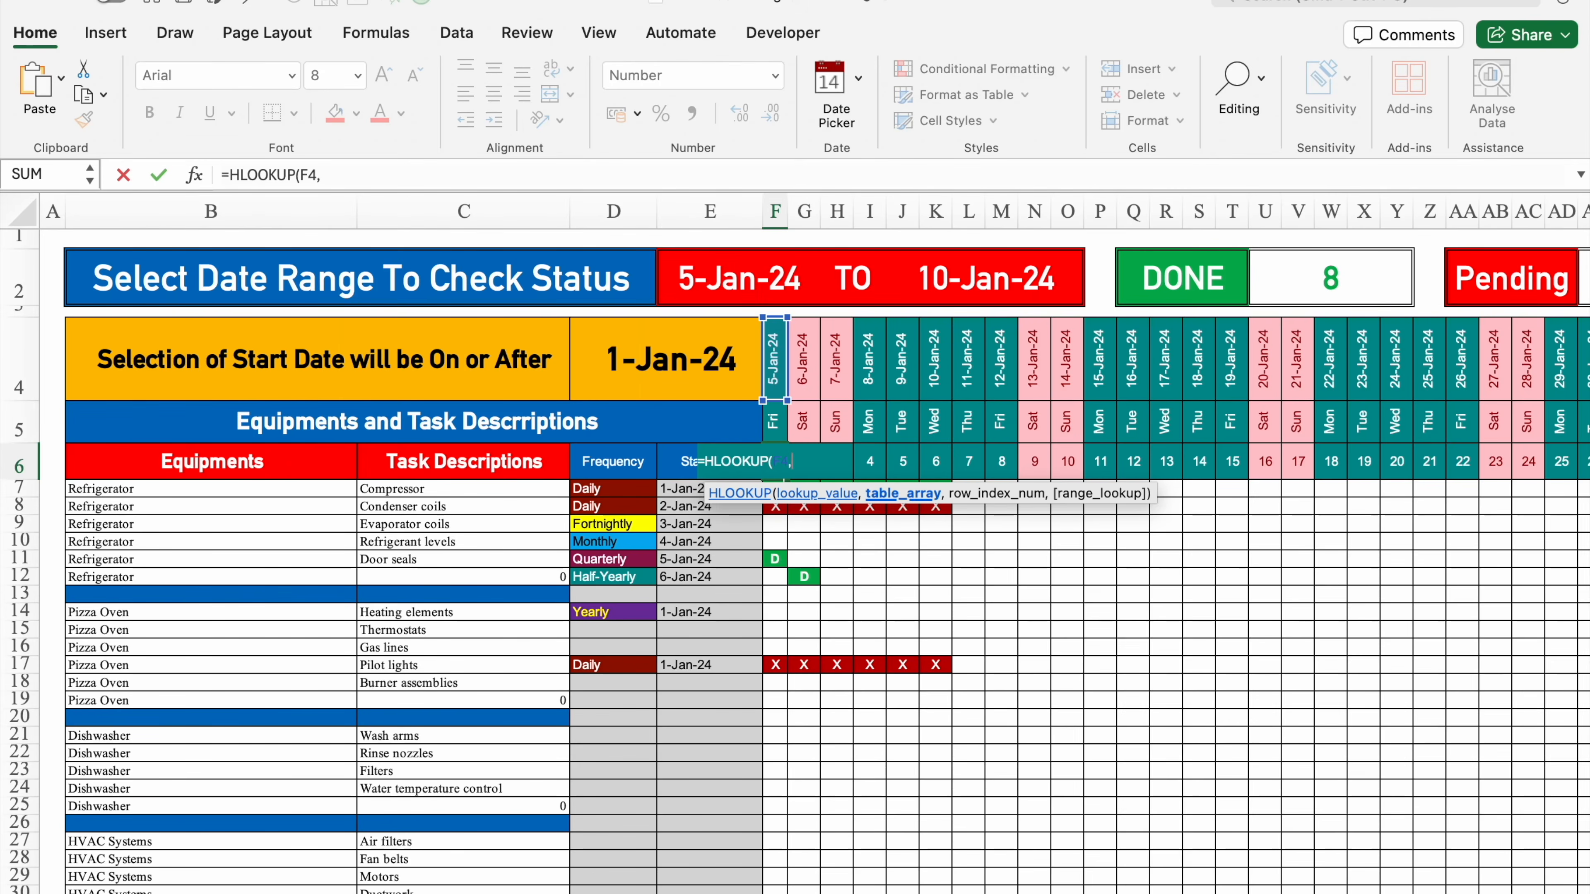
Complete the HLOOKUP with the absolute table array 'PM Scheduling'!$F$4:$NF$6, row index 3 and exact match 0
key(ctrl+Page_Up)
click(746, 371)
drag(746, 370, 1318, 447)
key(F4)
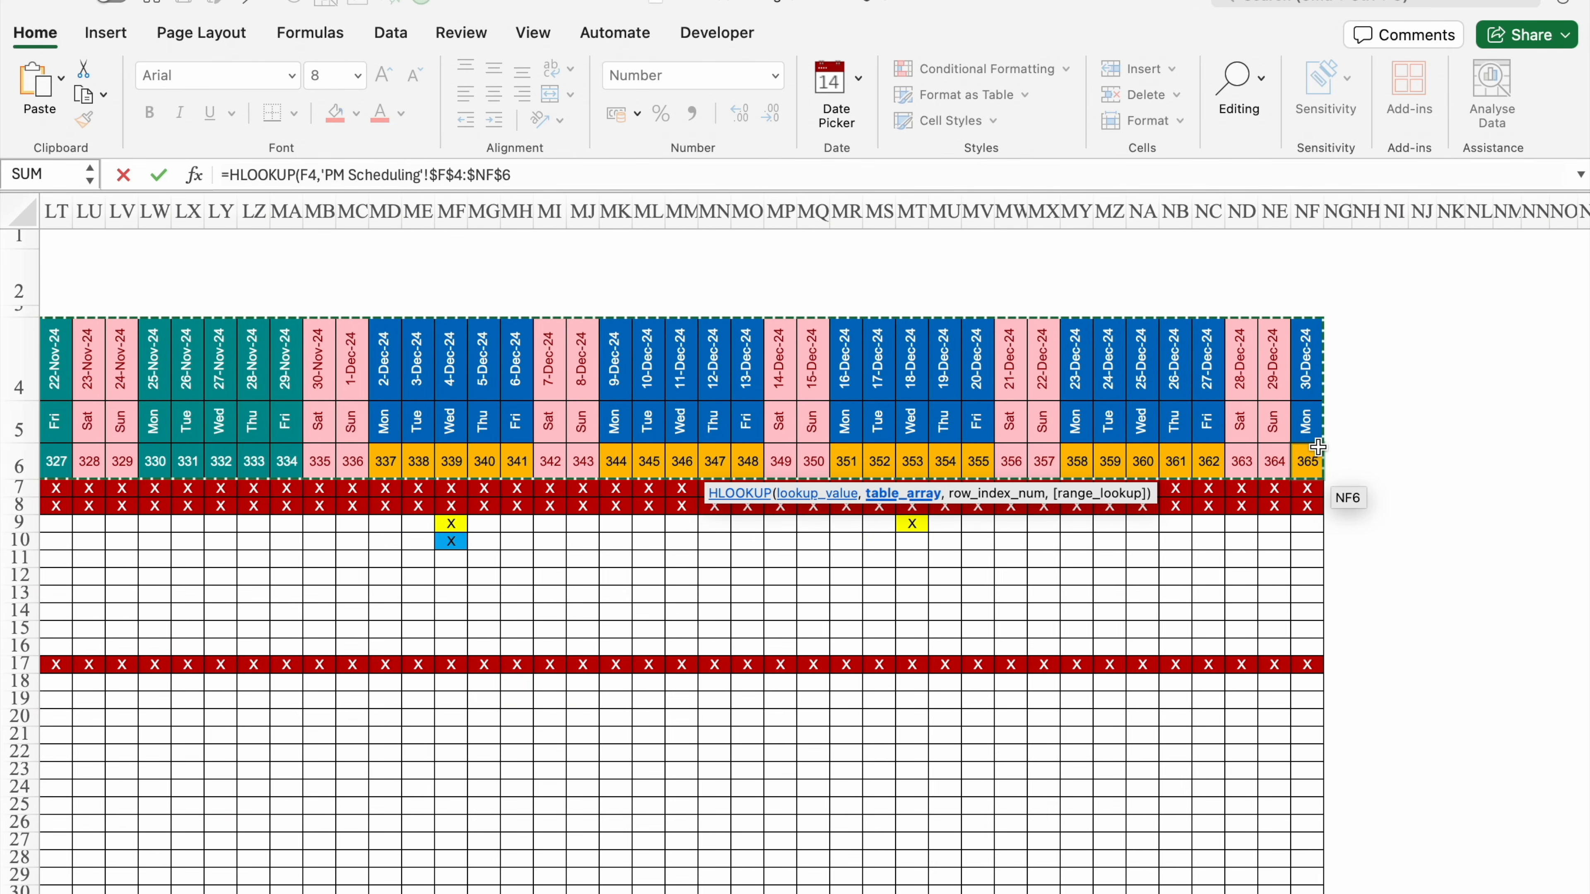
text(,3)
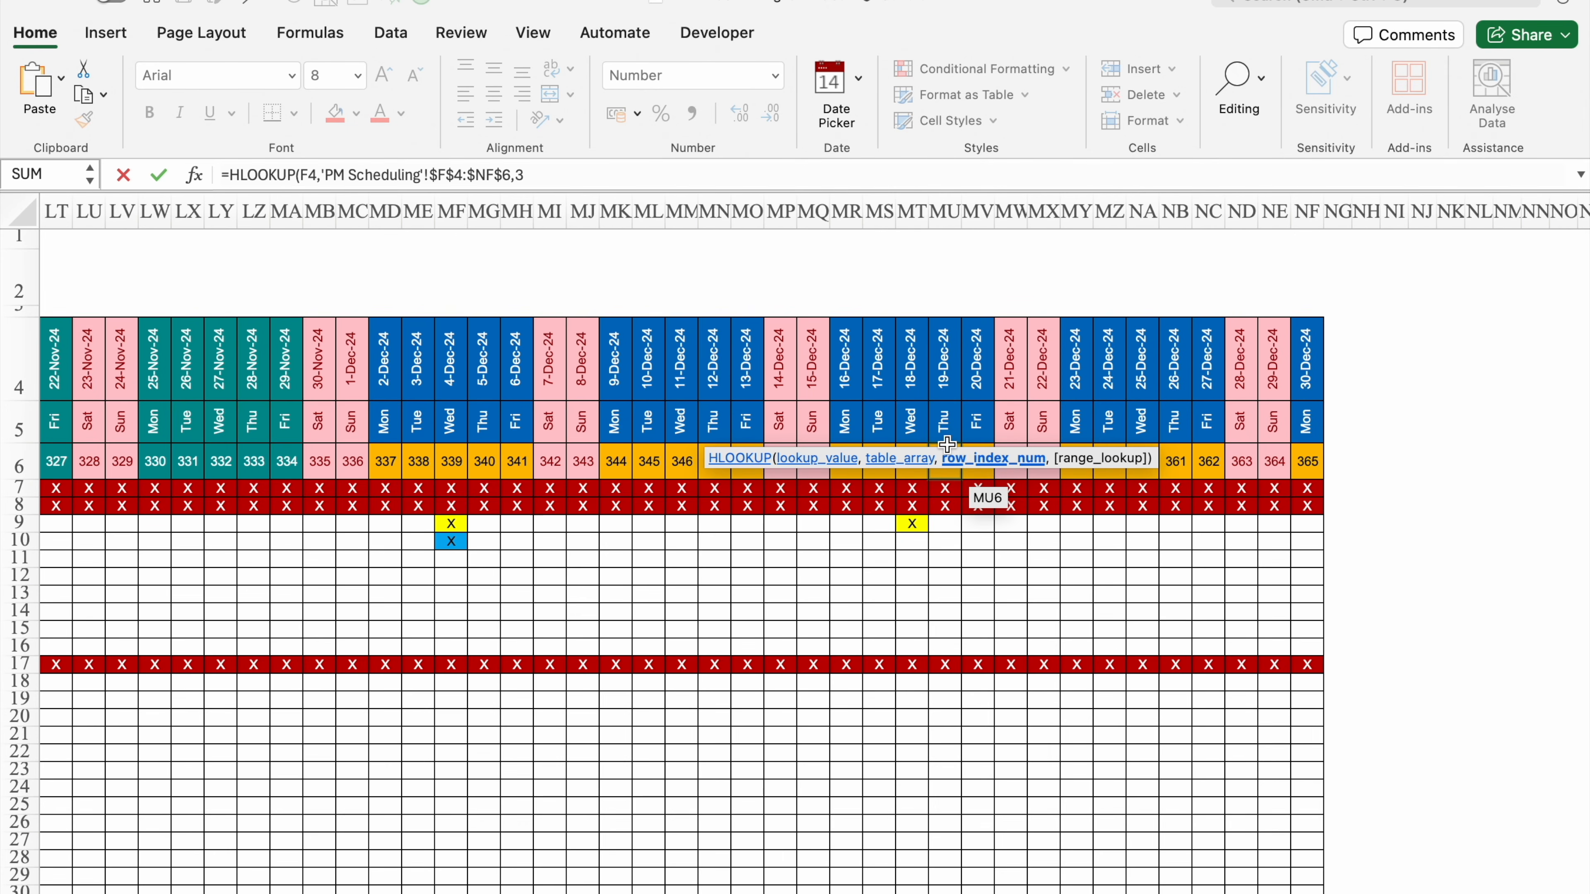
text(,0))
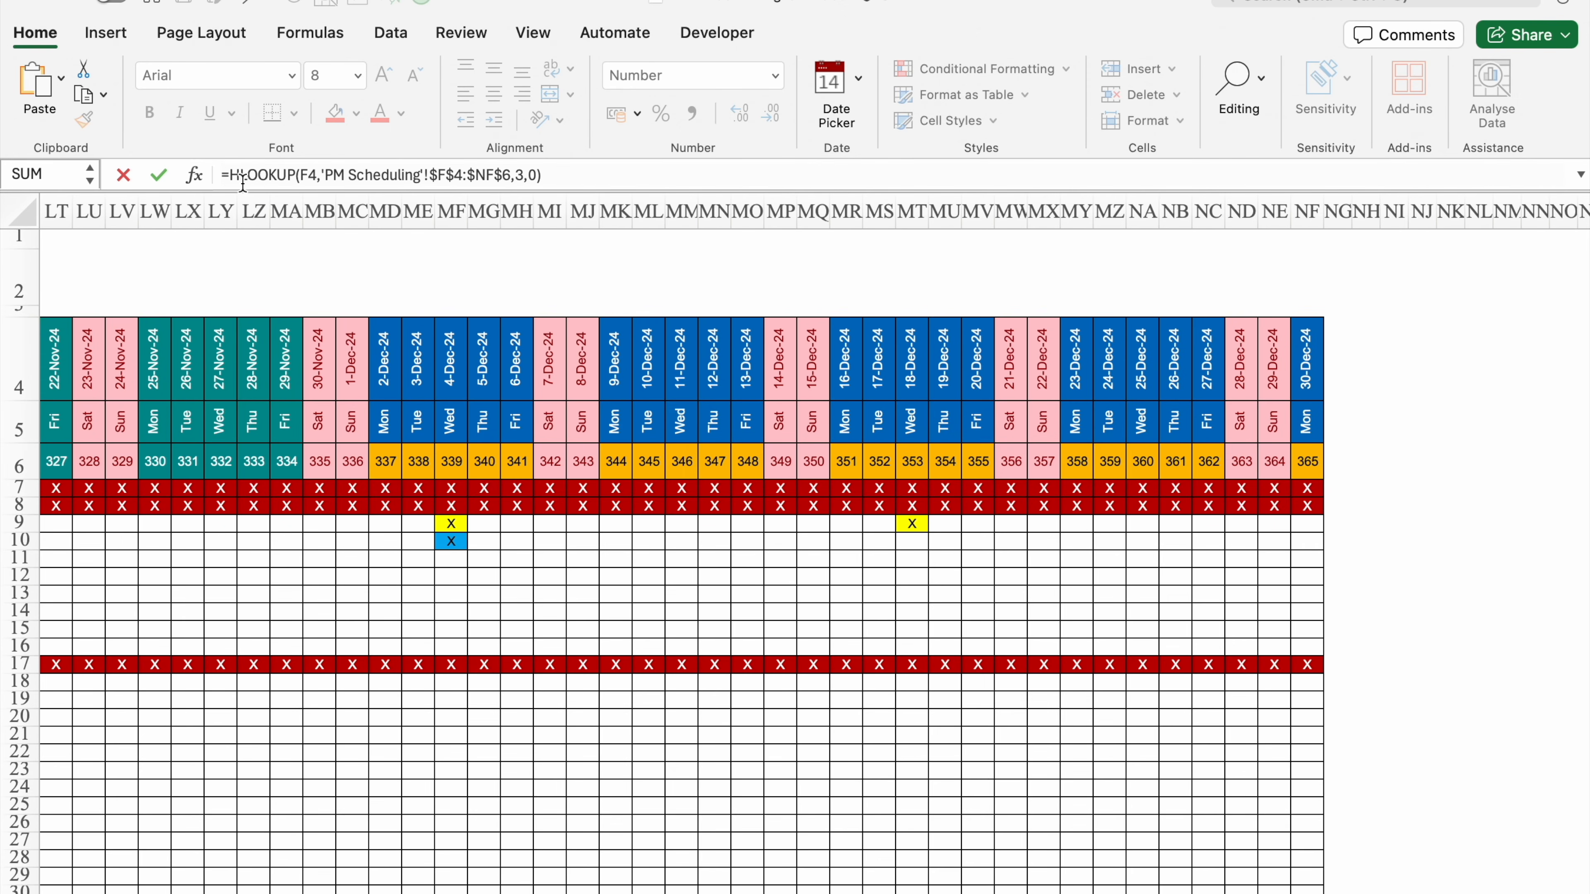
Wrap the HLOOKUP in IFERROR with "" as the fallback and enter the formula in F6
click(231, 177)
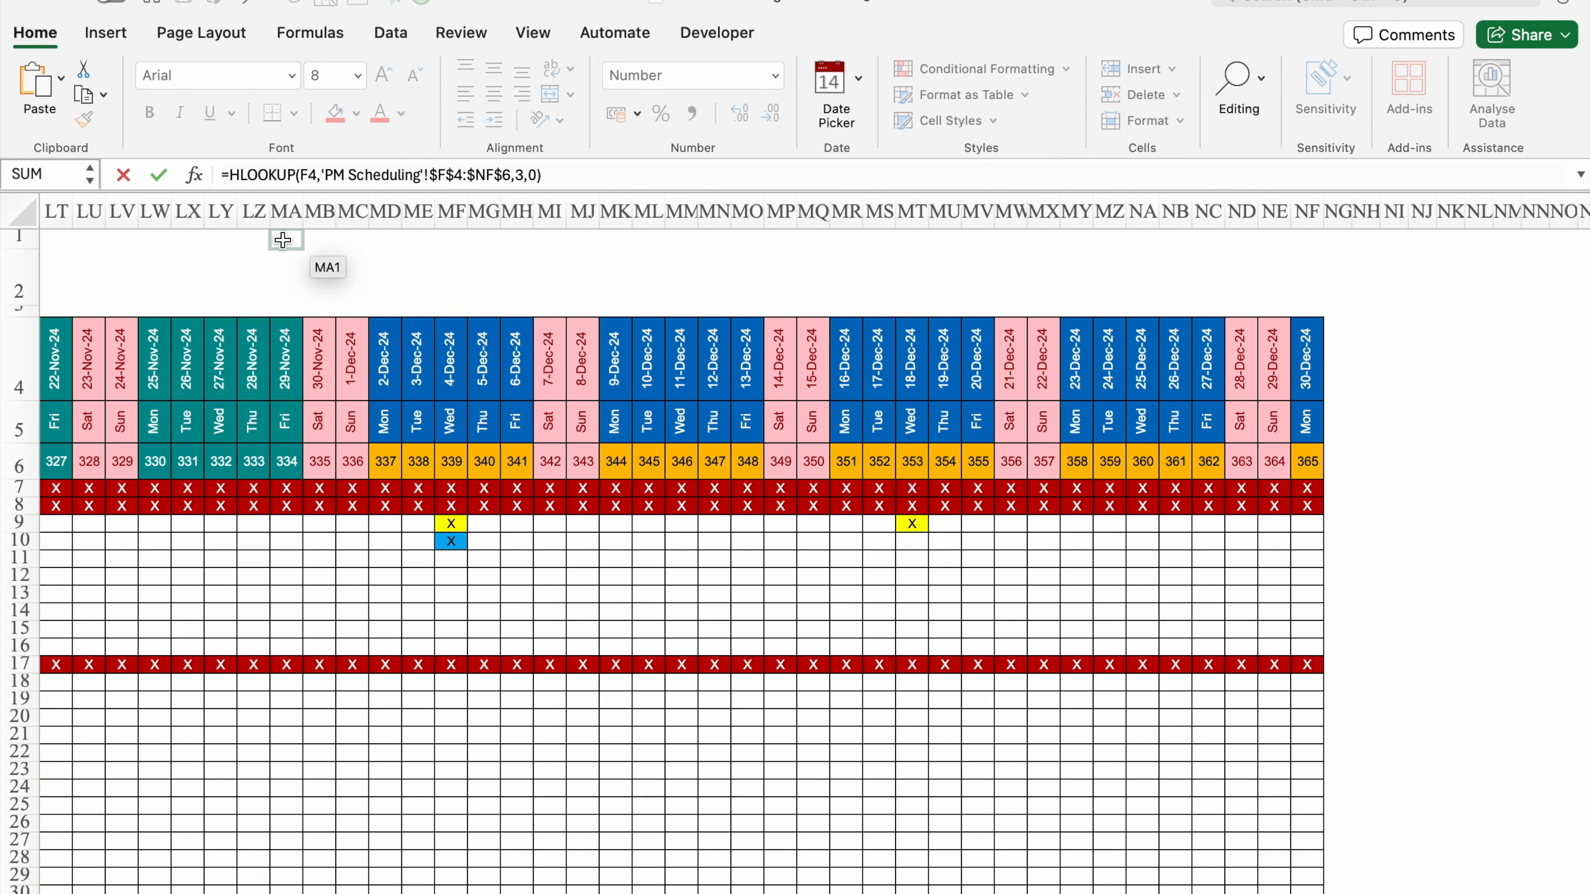
text(IFE)
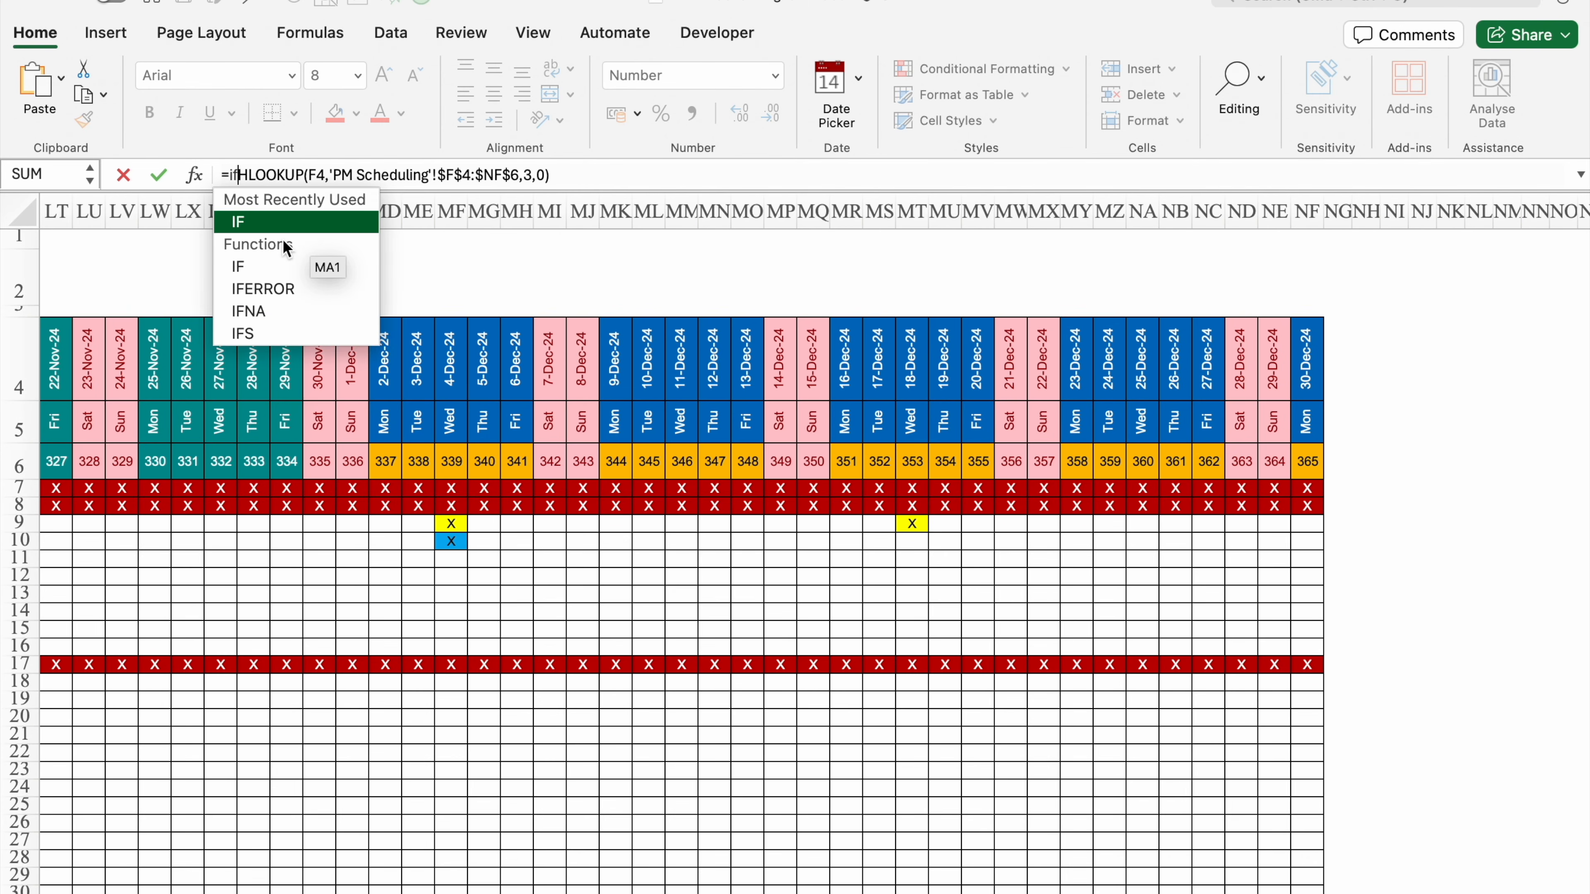
key(Tab)
click(634, 174)
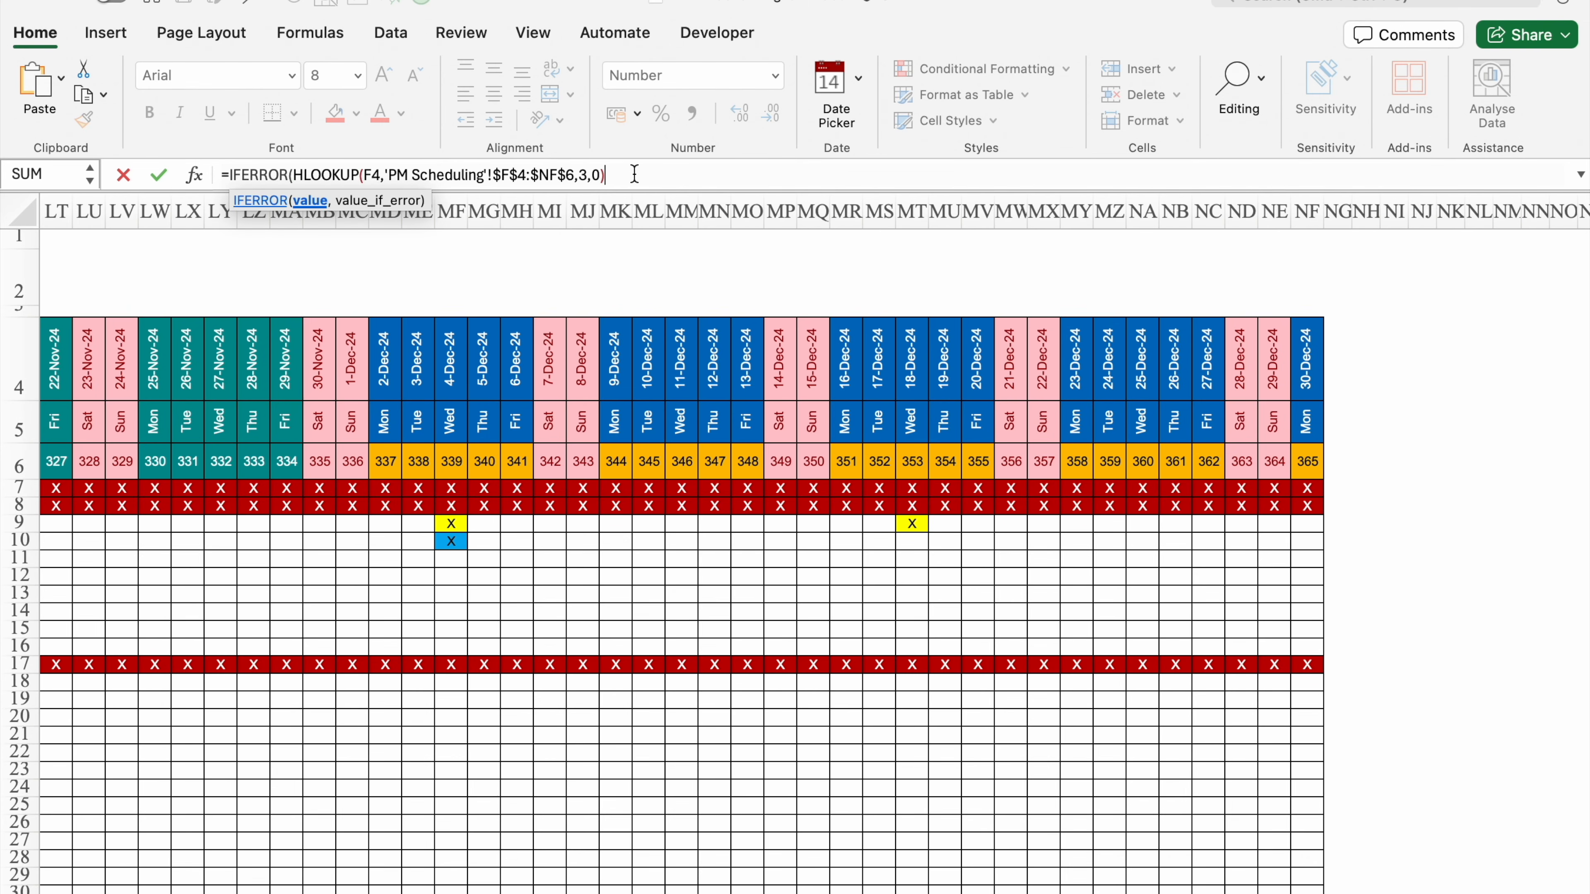
text(,)
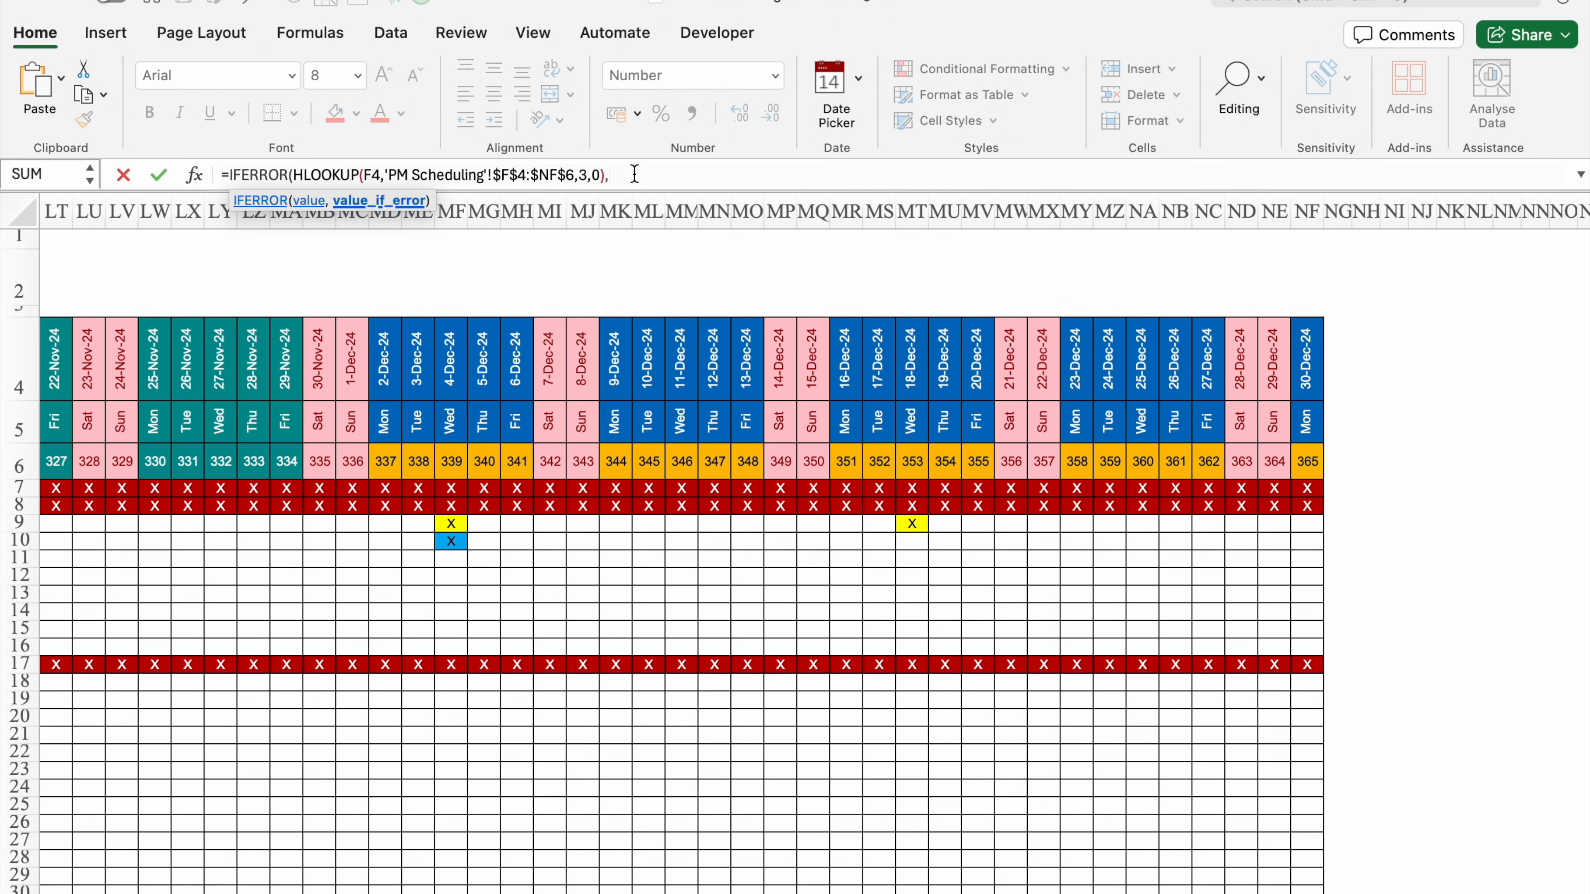
text(""))
key(Return)
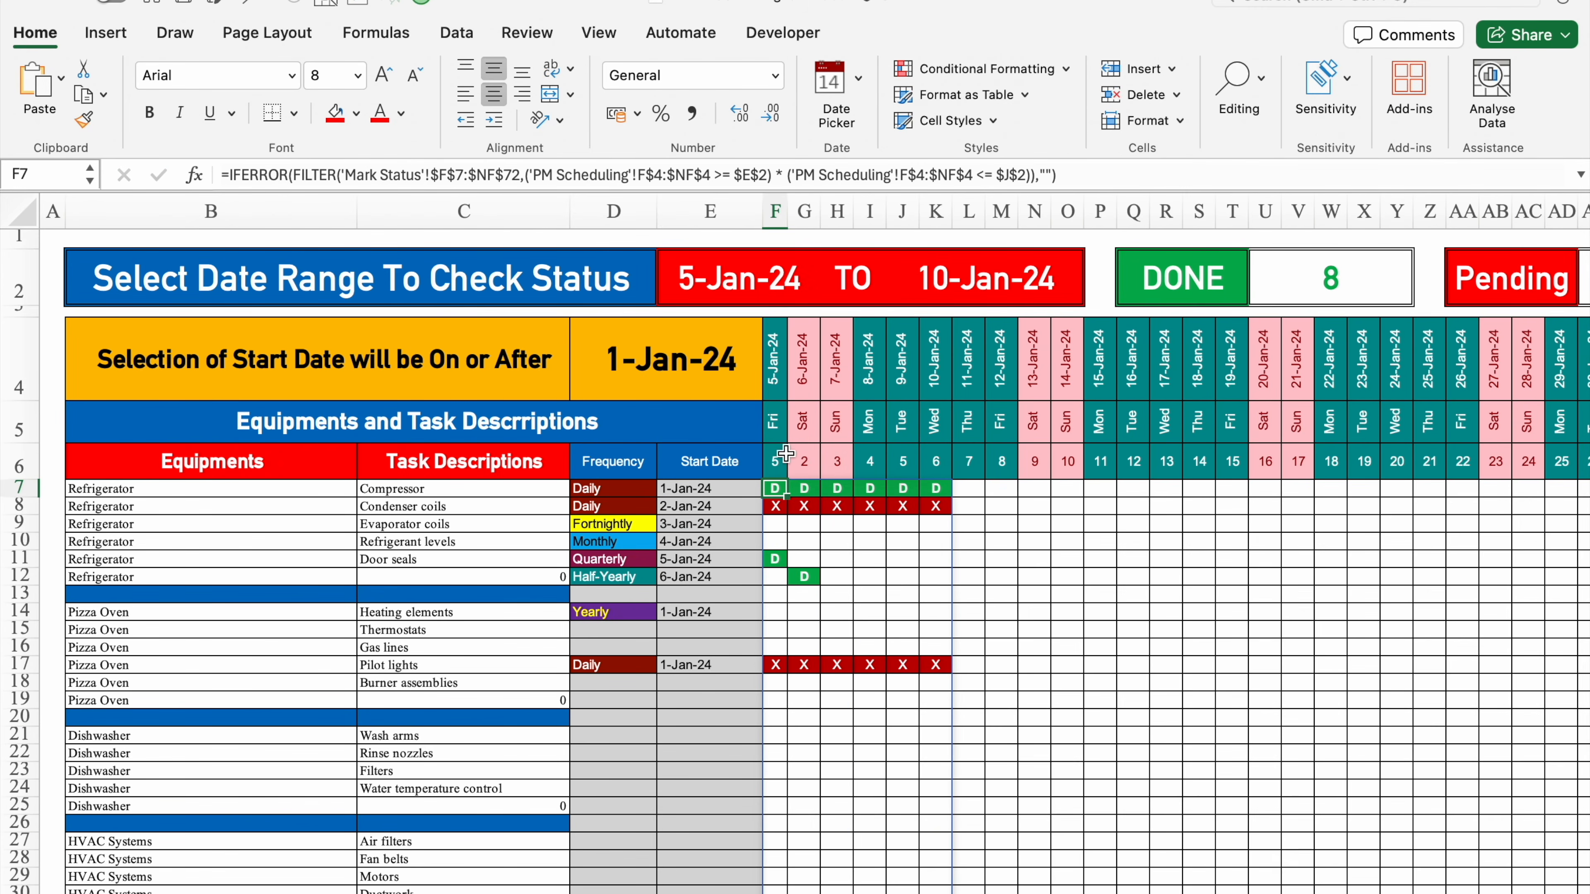
Set the end date of the range in J2 to 10-Mar-24
click(978, 279)
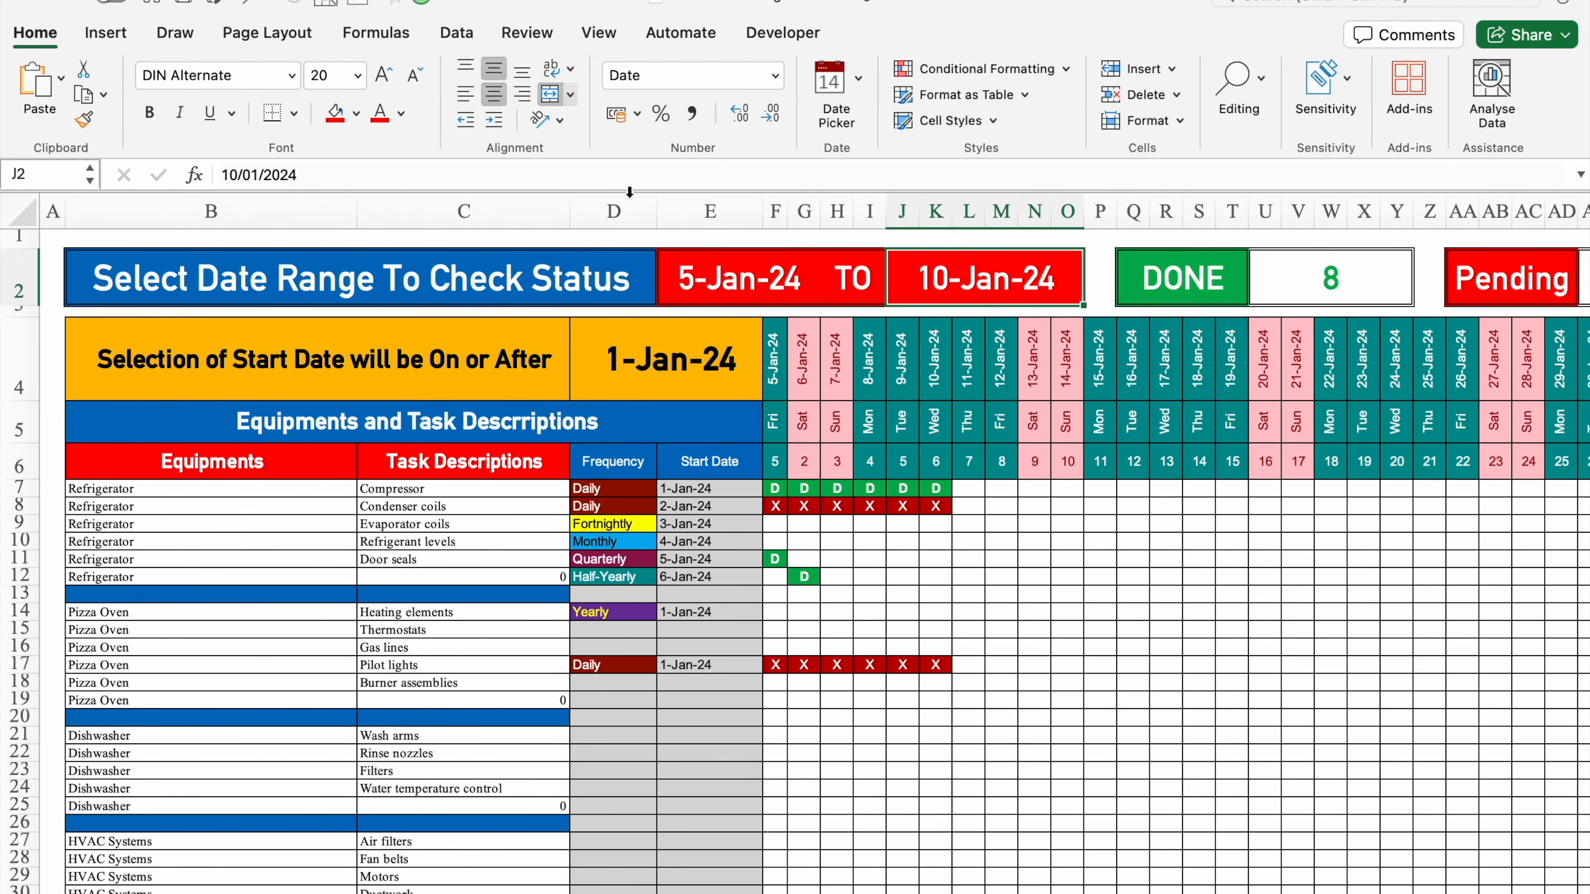
click(258, 175)
key(BackSpace)
text(3/2024)
key(Return)
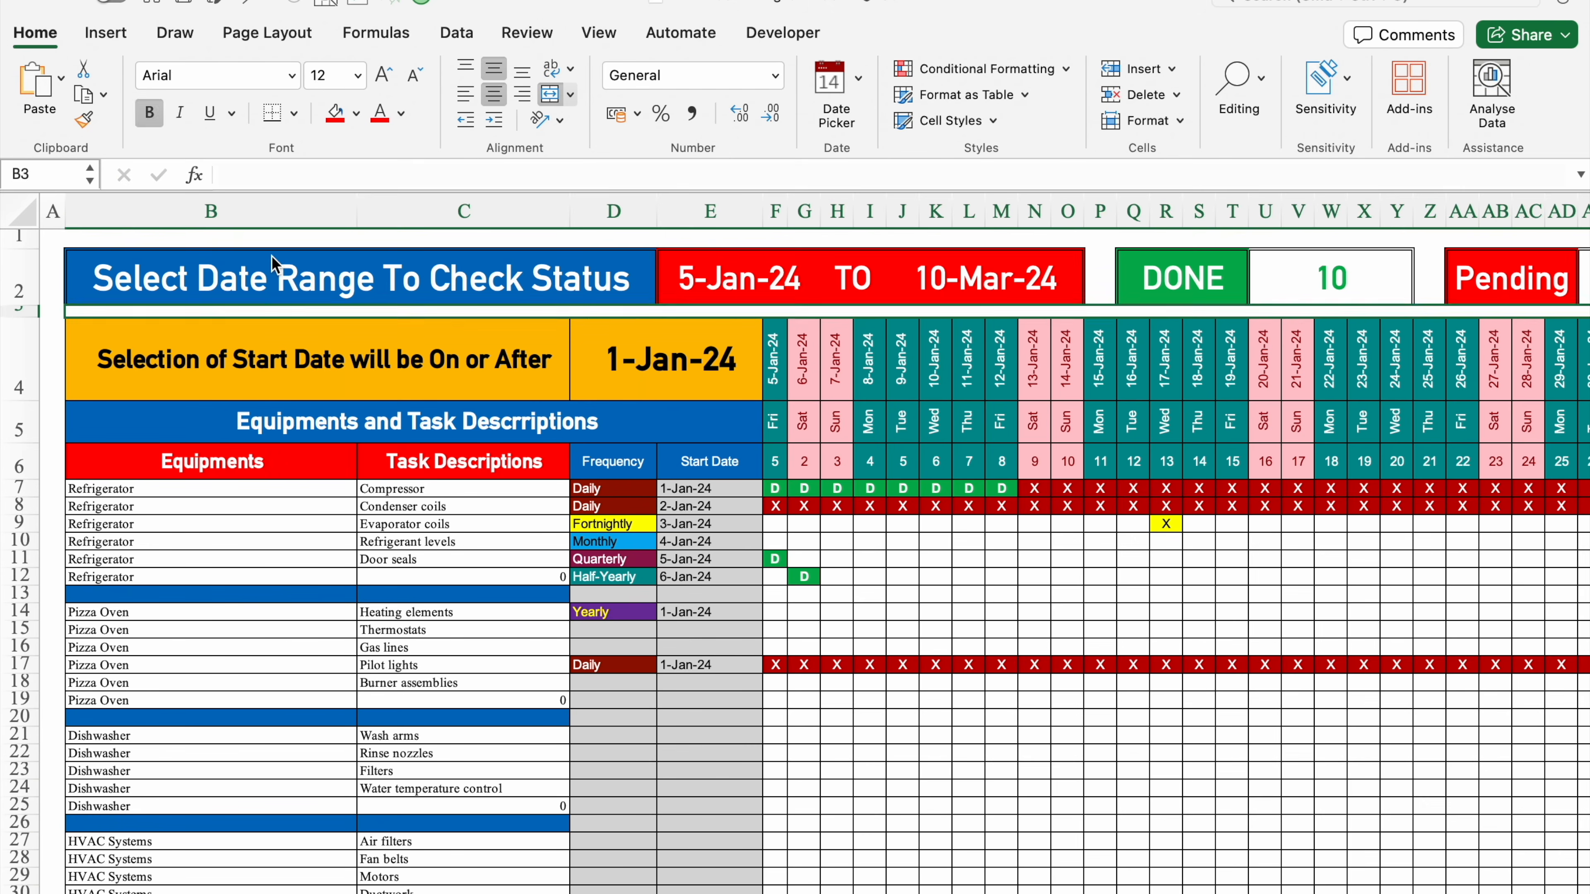
Set the start date of the range in E2 to 1-Mar-24
click(720, 276)
click(261, 176)
key(BackSpace)
text(3)
click(237, 176)
key(BackSpace)
text(1/03/2024)
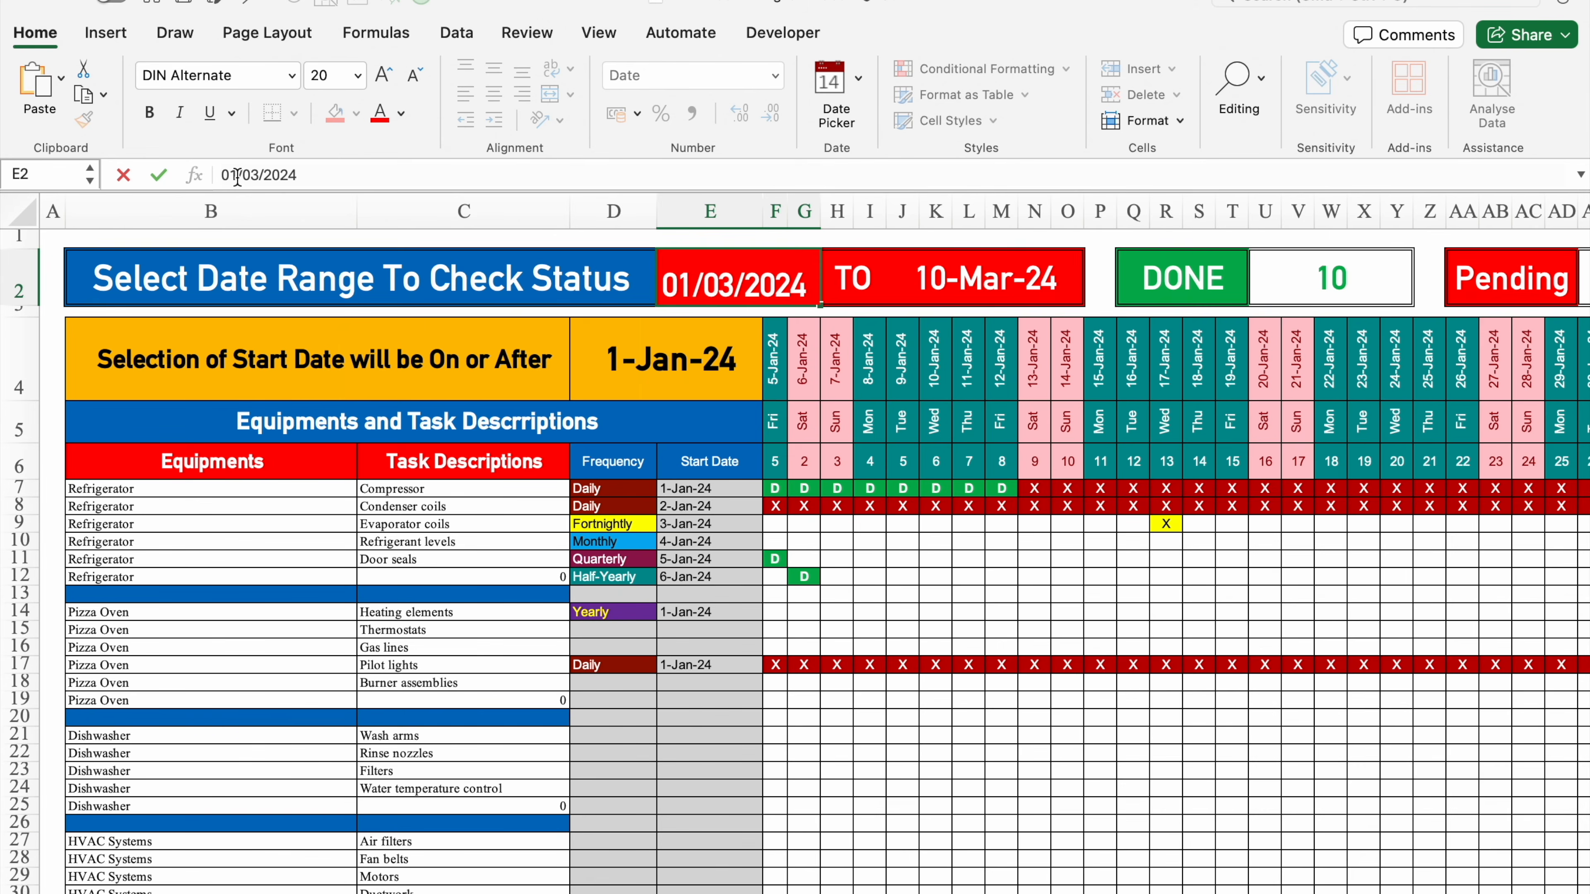
key(Return)
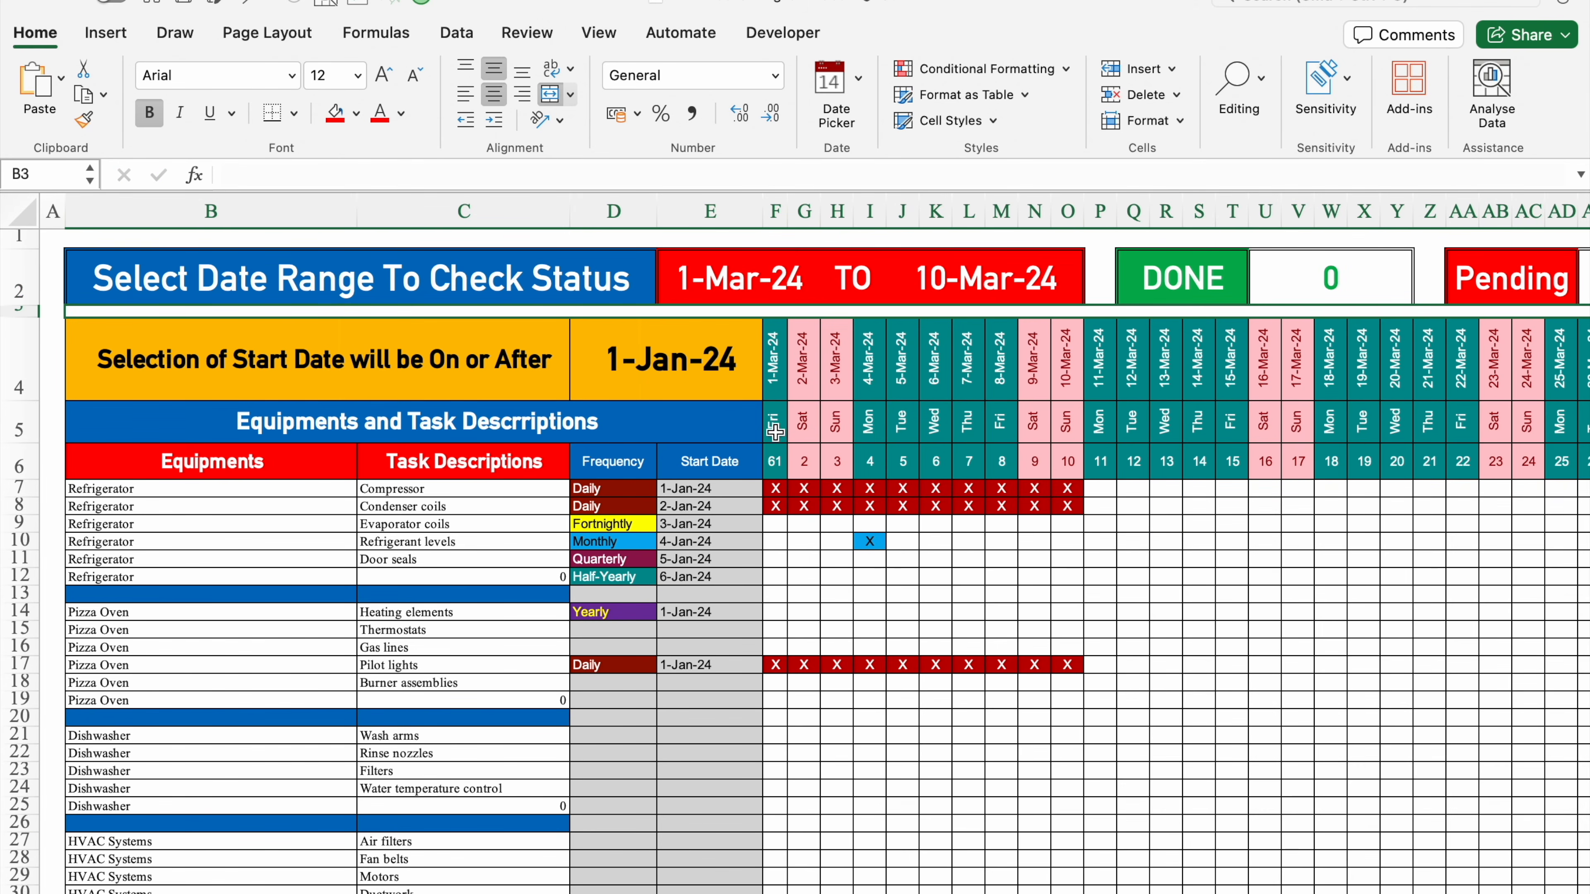
Fill the F6 day-number formula across row 6 through the last date column
click(780, 462)
scroll(780, 462, right, 20)
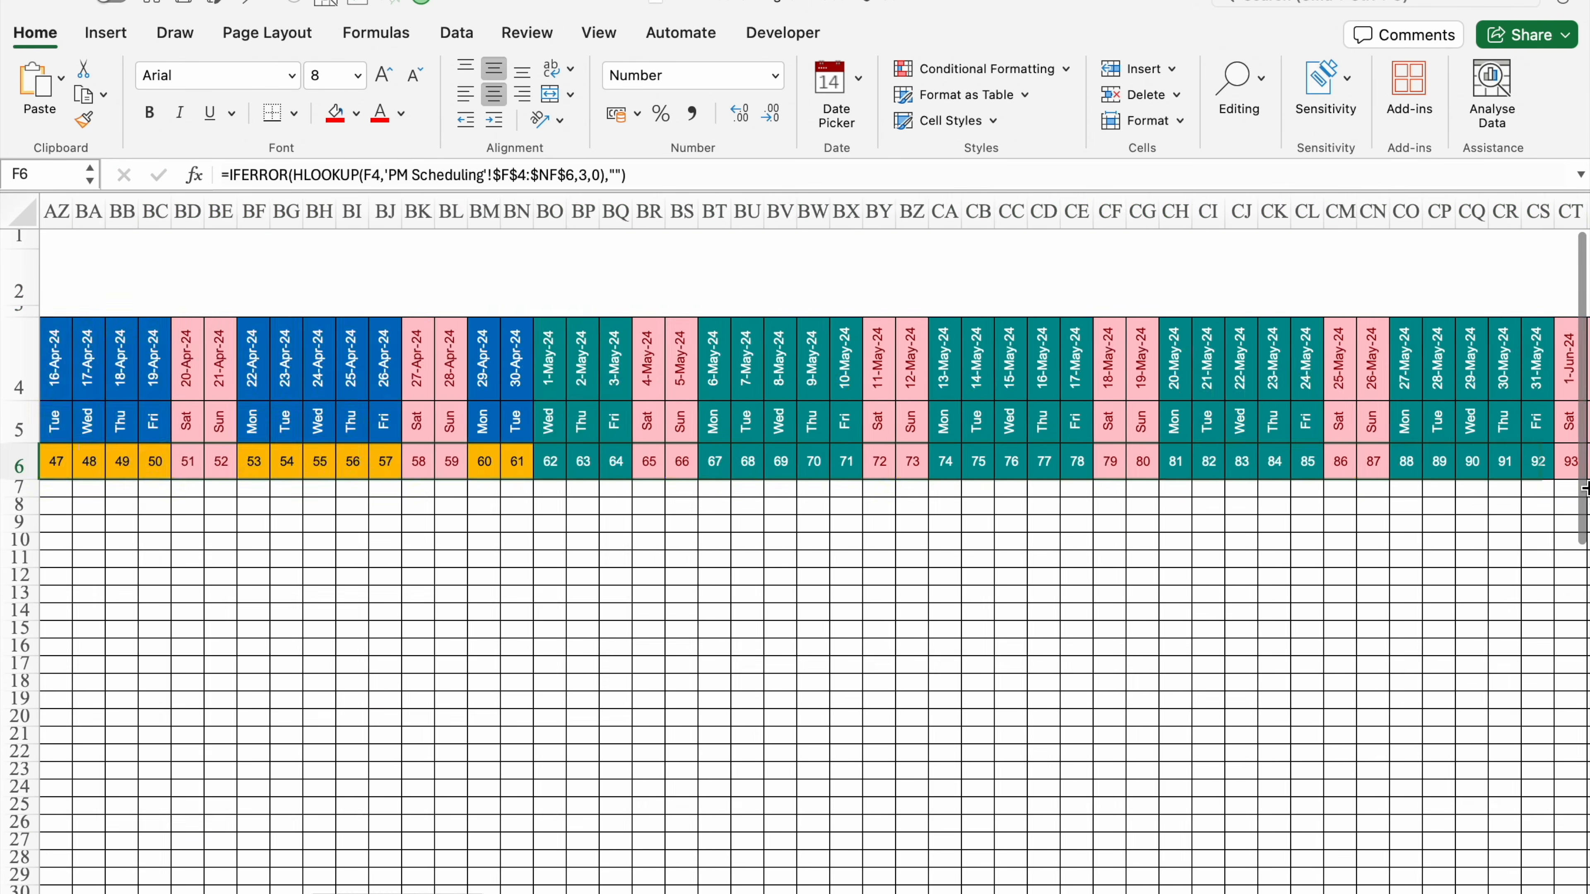
drag(1587, 493, 1551, 491)
drag(1551, 491, 1551, 491)
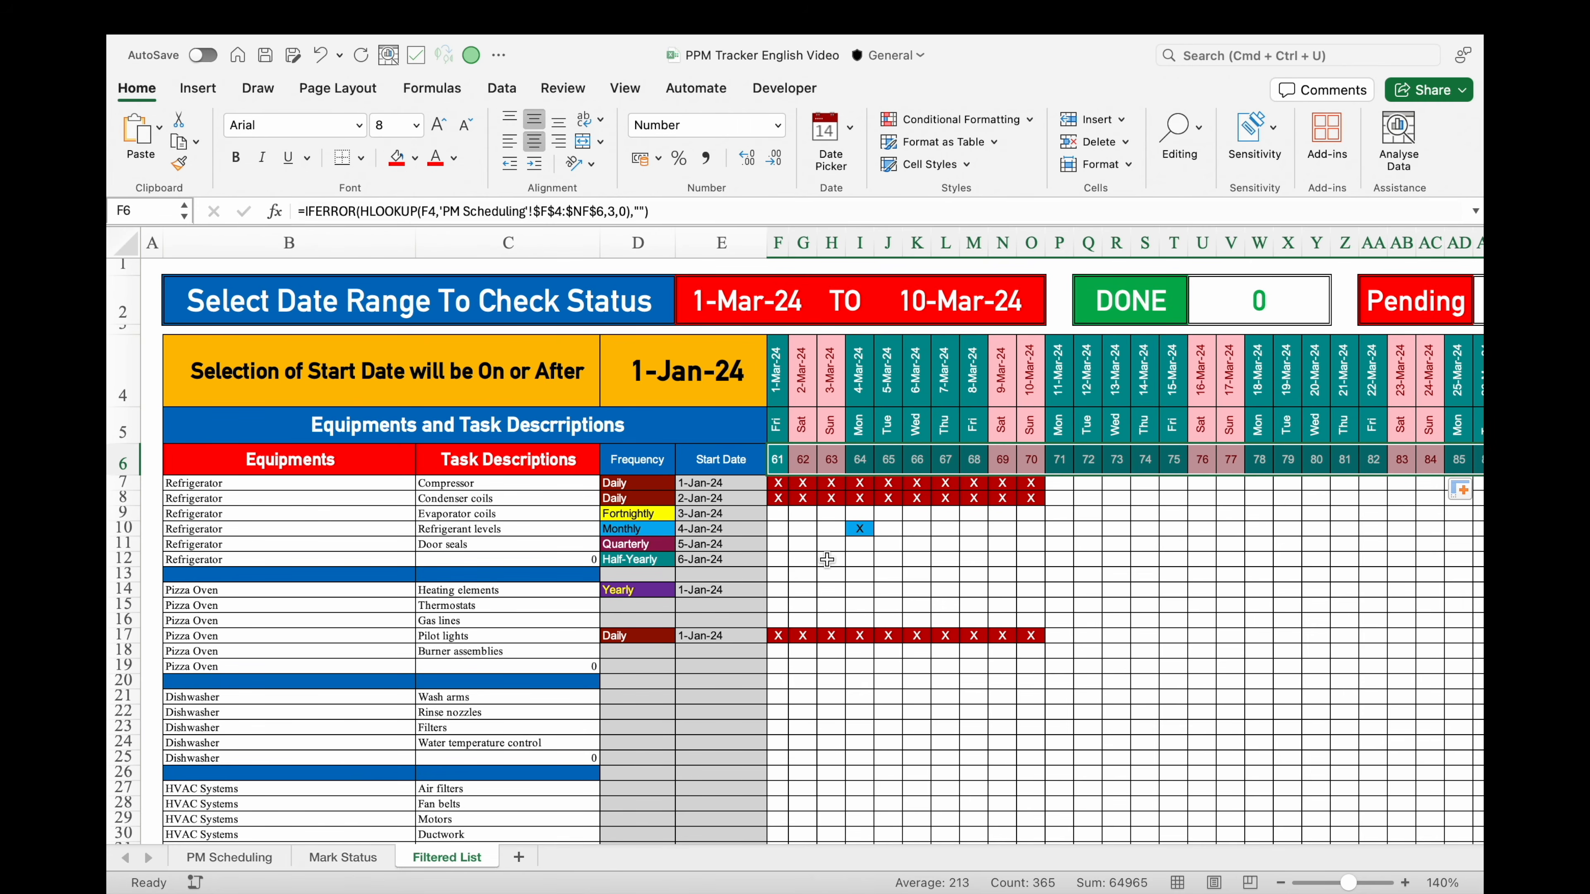
Go through the PM Scheduling sheet to the Mark Status sheet
click(238, 855)
click(330, 851)
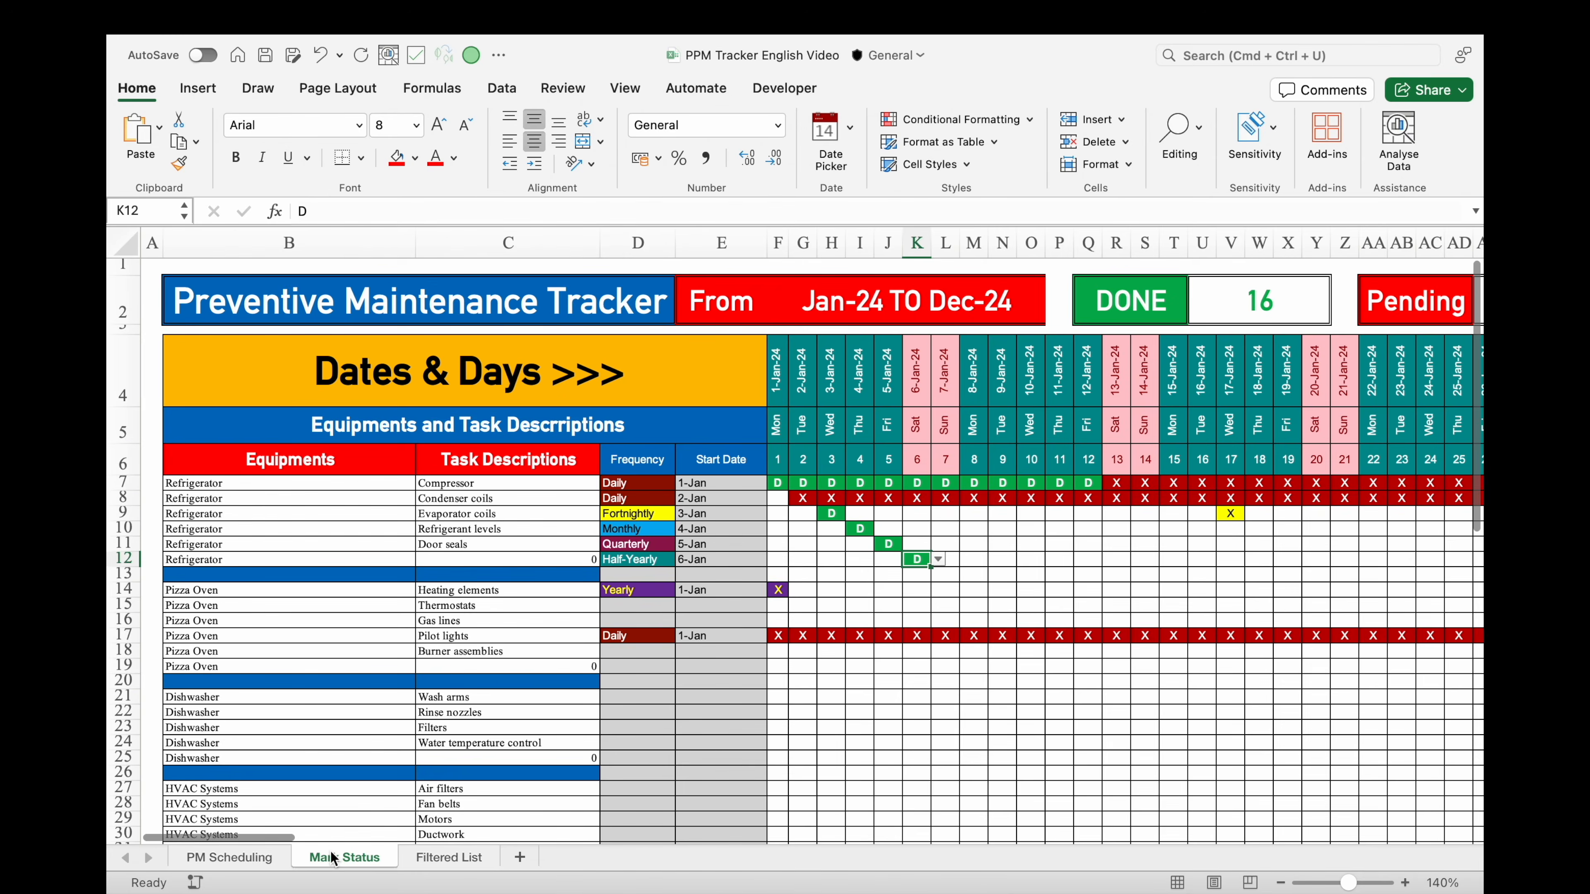